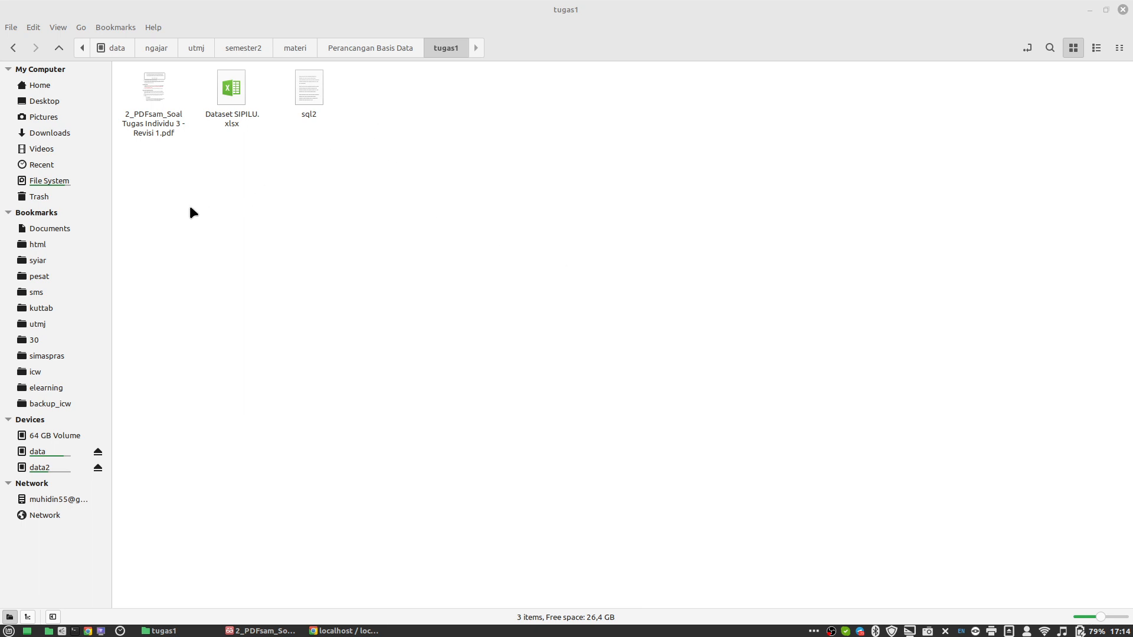
Step: Read the schema and database description notes in the SIPILU assignment PDF, including the PK and FK definitions
click(152, 123)
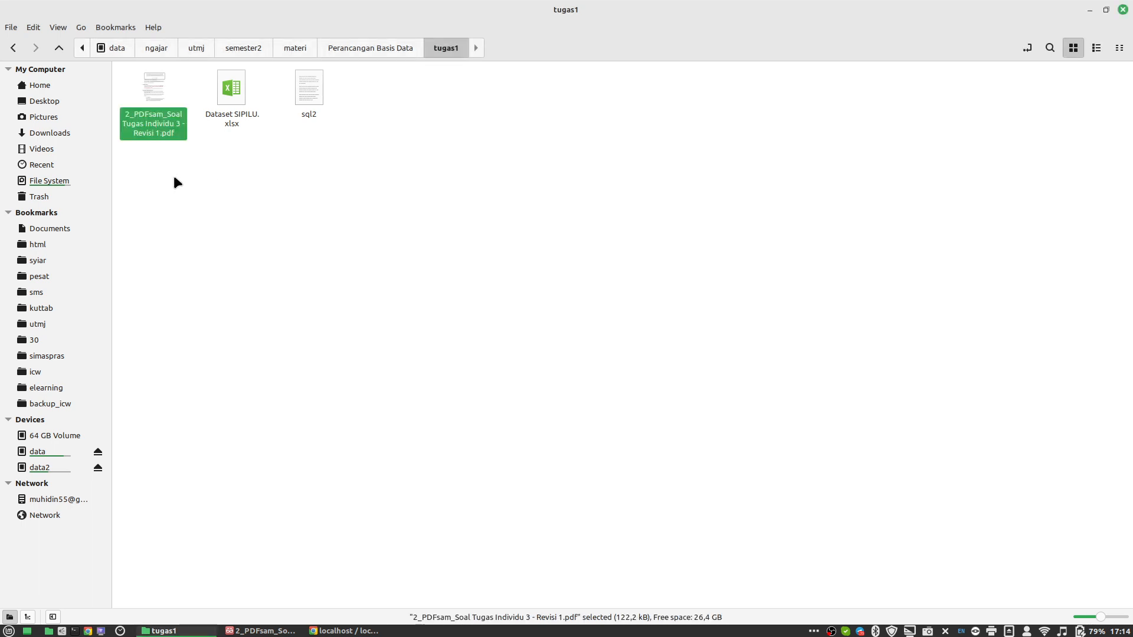
click(228, 115)
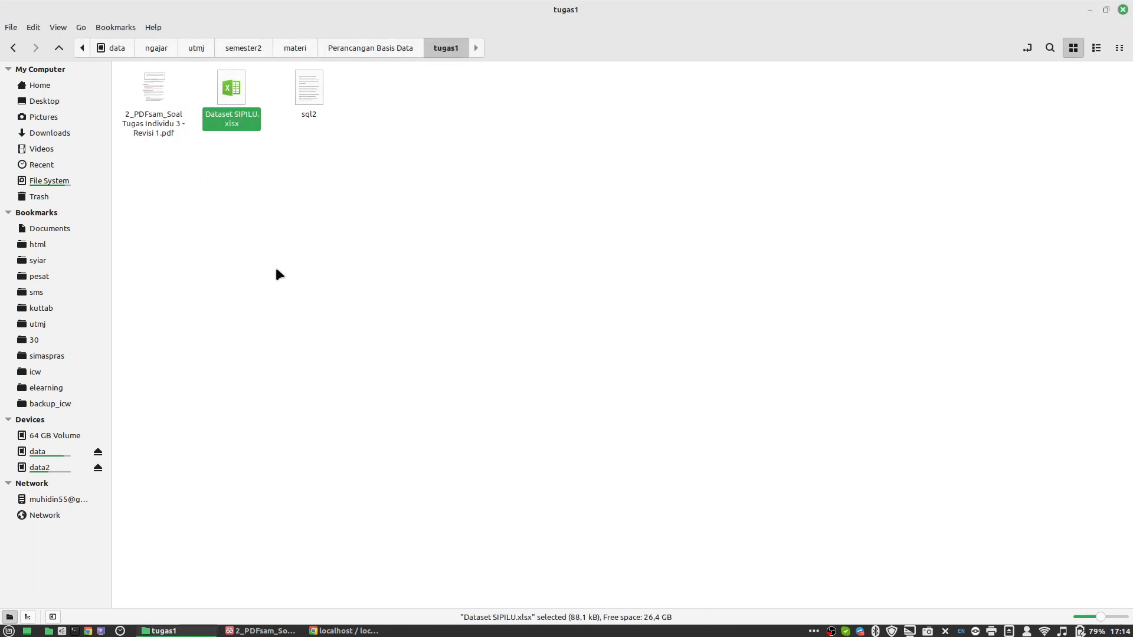
click(286, 630)
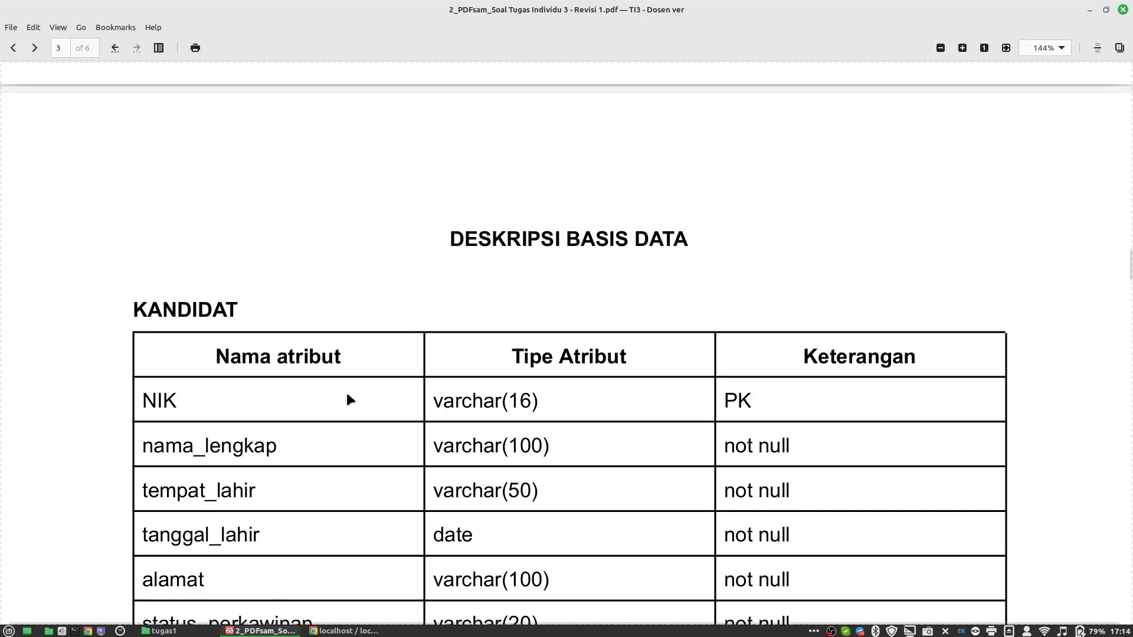
scroll(370, 367, up, 10)
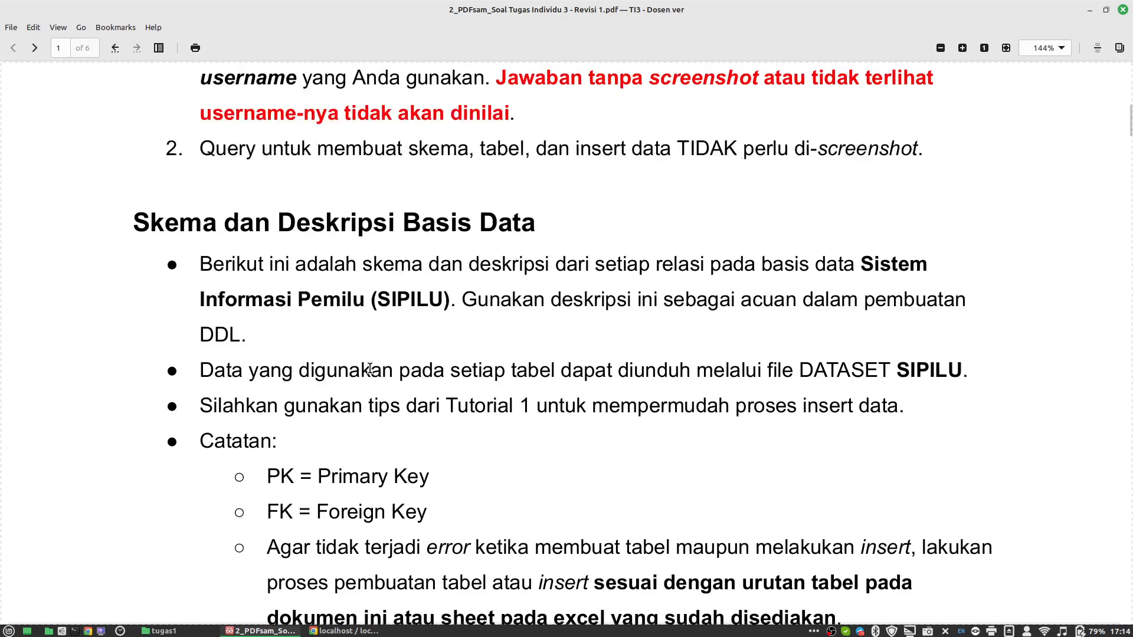
scroll(370, 367, down, 4)
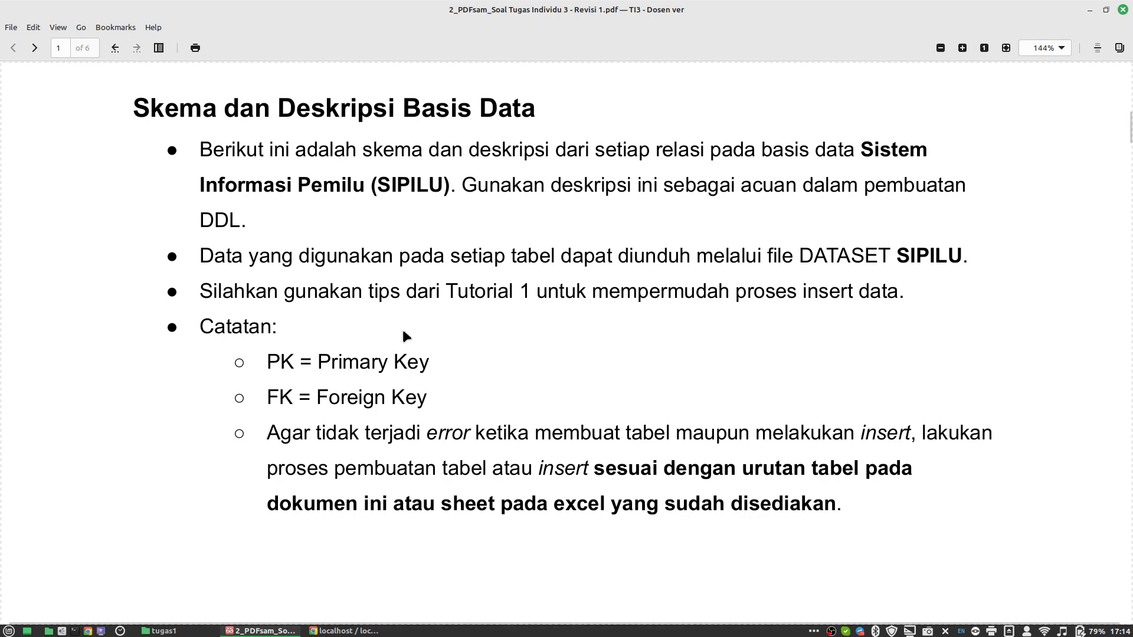
scroll(404, 332, down, 4)
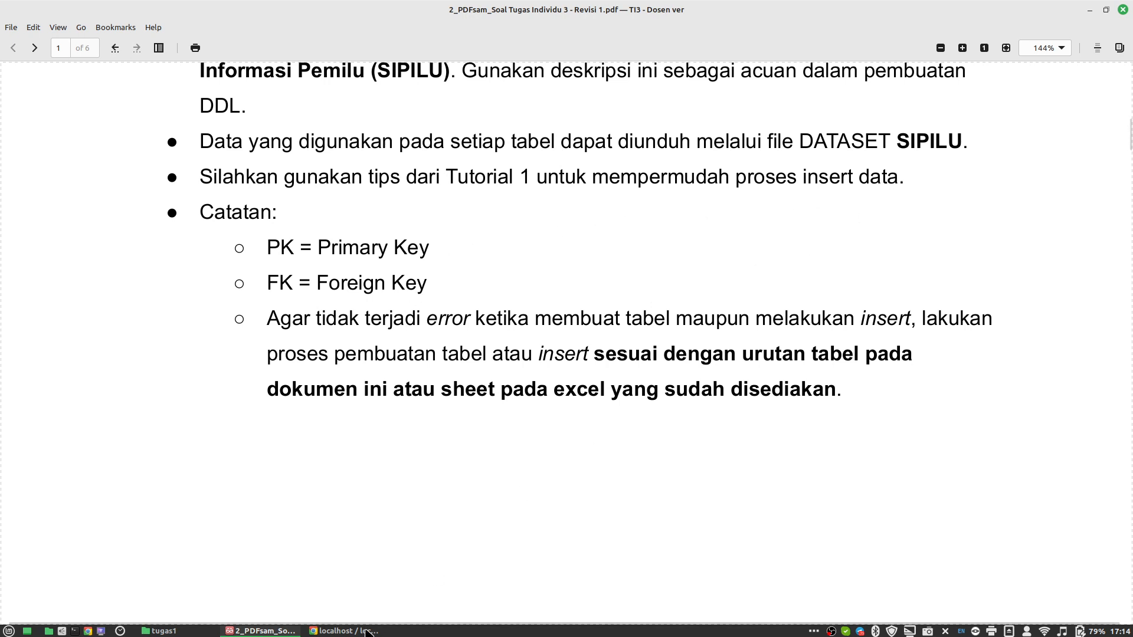
click(160, 631)
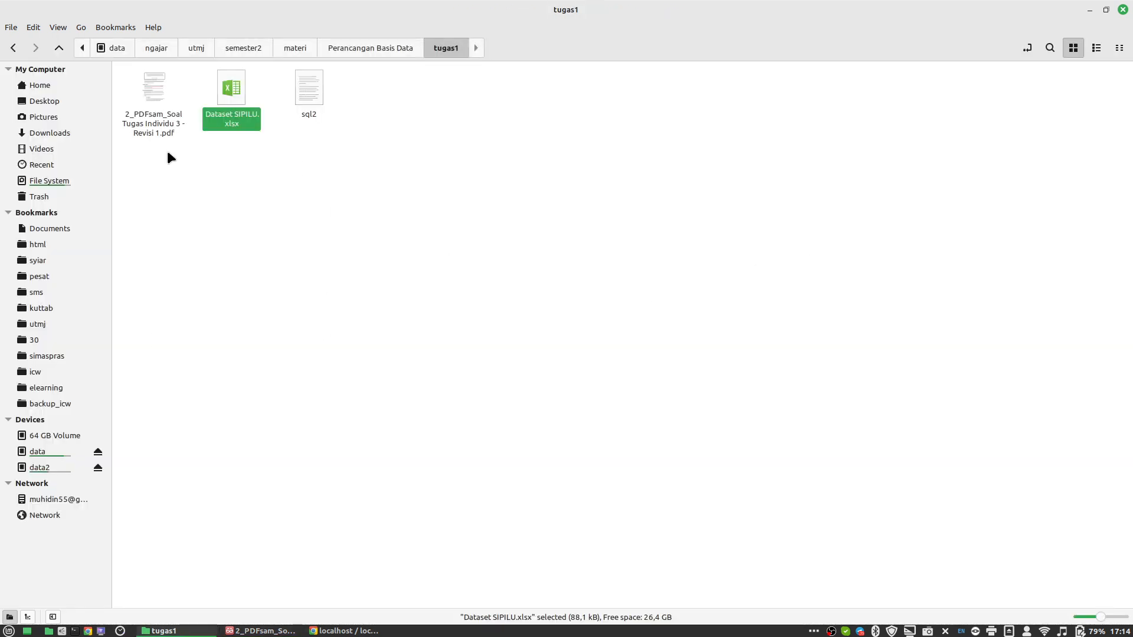
click(267, 631)
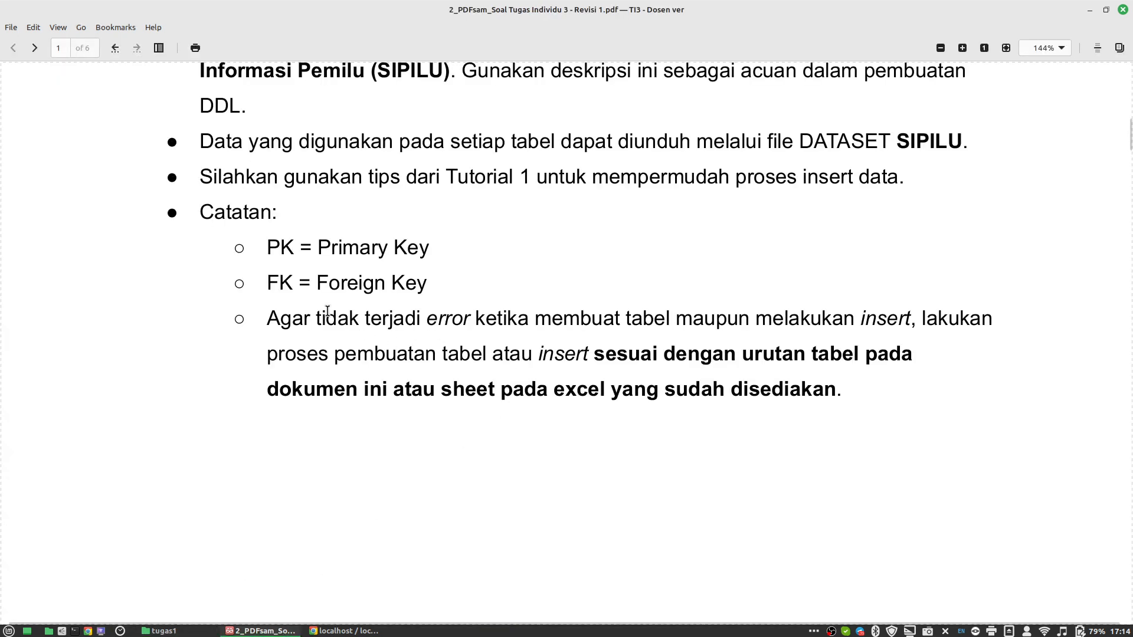
double_click(274, 248)
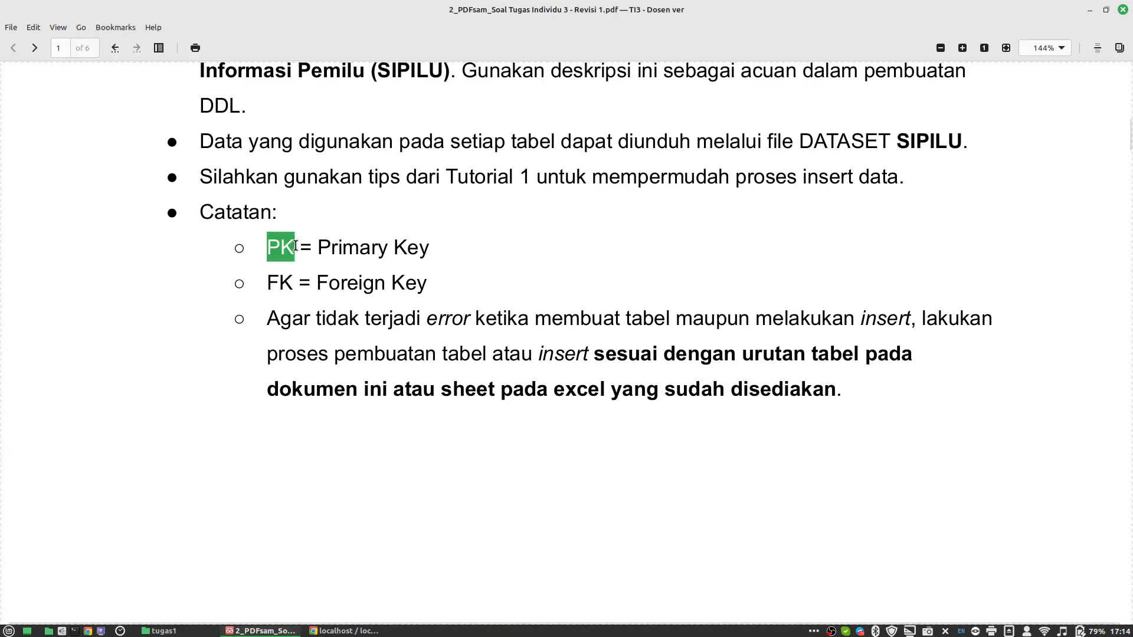
click(270, 284)
double_click(287, 285)
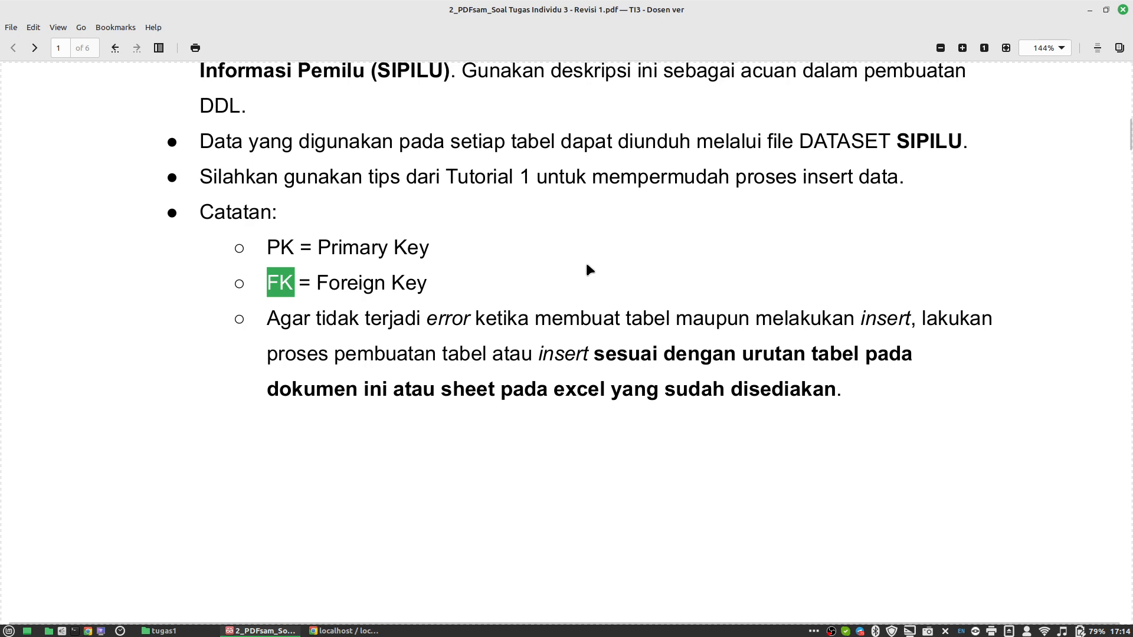
scroll(588, 268, down, 3)
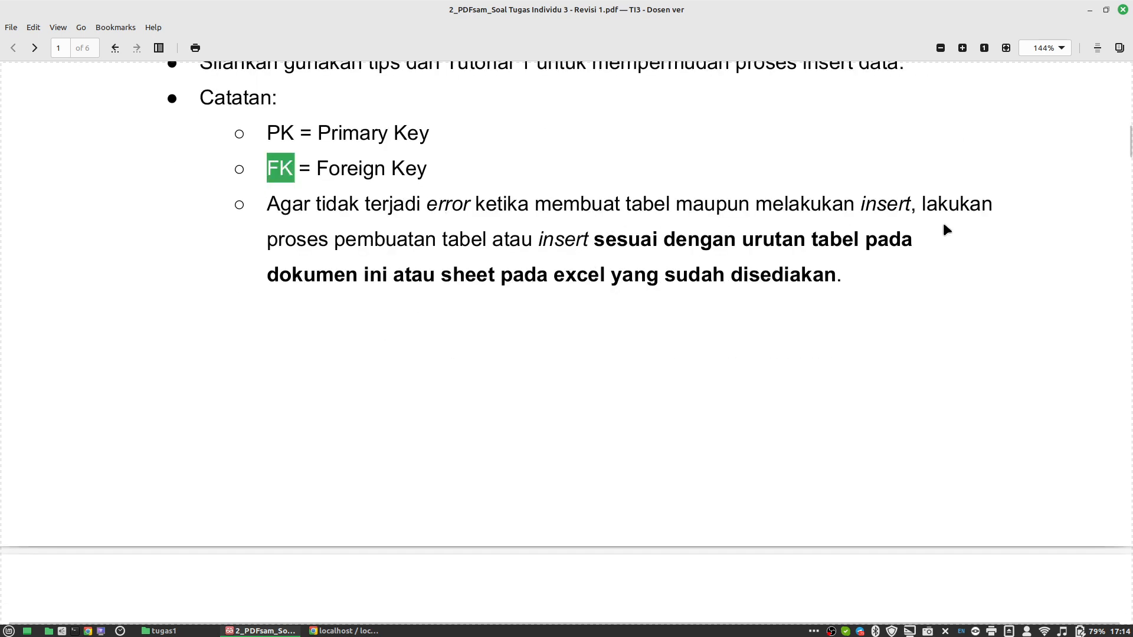
Step: Examine the relational schema diagram on page 2, following the keys that link the tables from PASLON down to DAPIL
scroll(778, 308, down, 10)
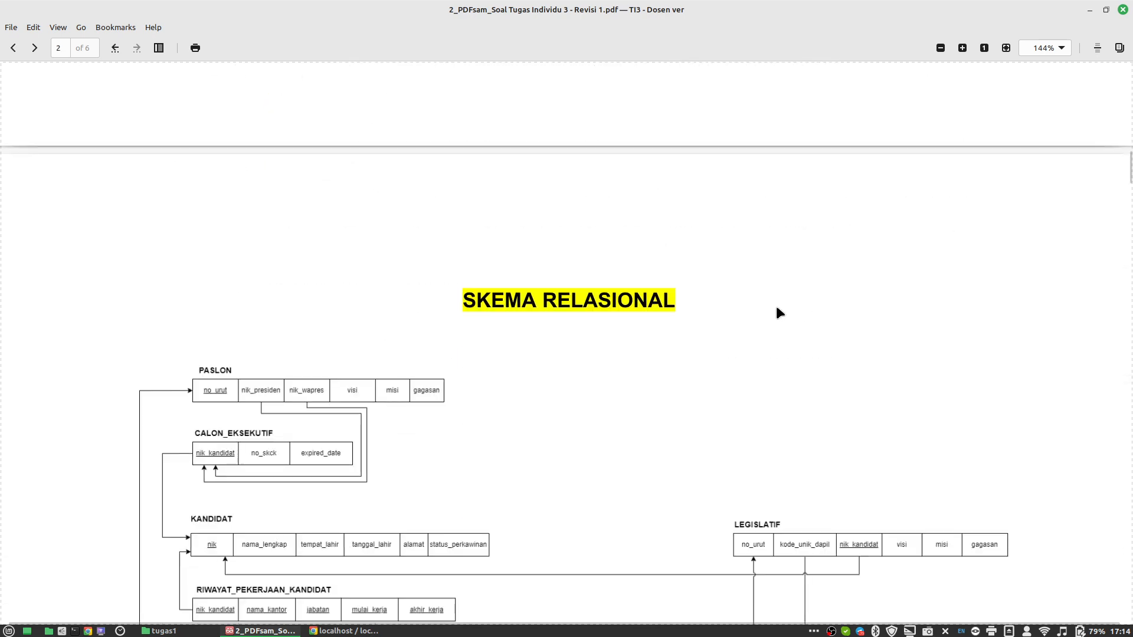
scroll(777, 308, down, 3)
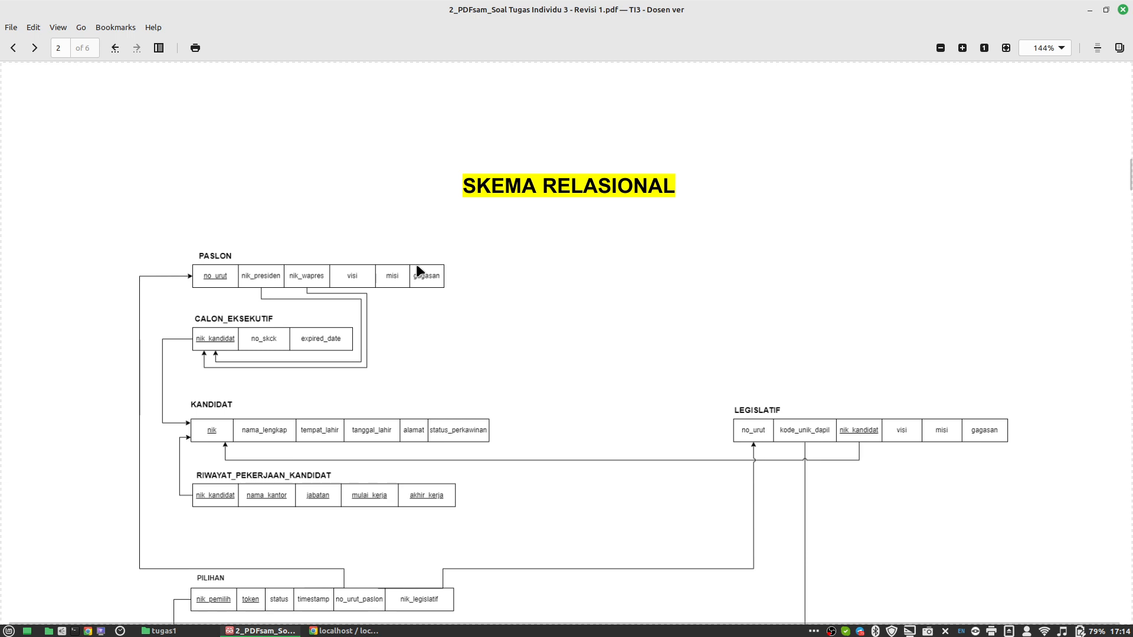
ctrl+scroll(417, 269, up, 1)
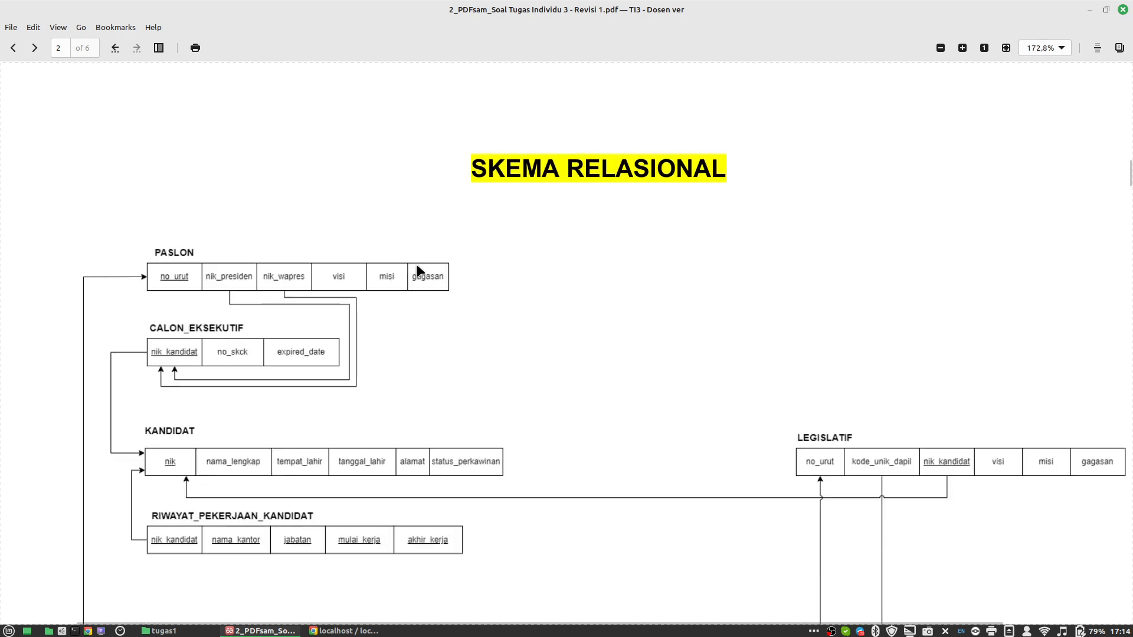
scroll(417, 269, down, 3)
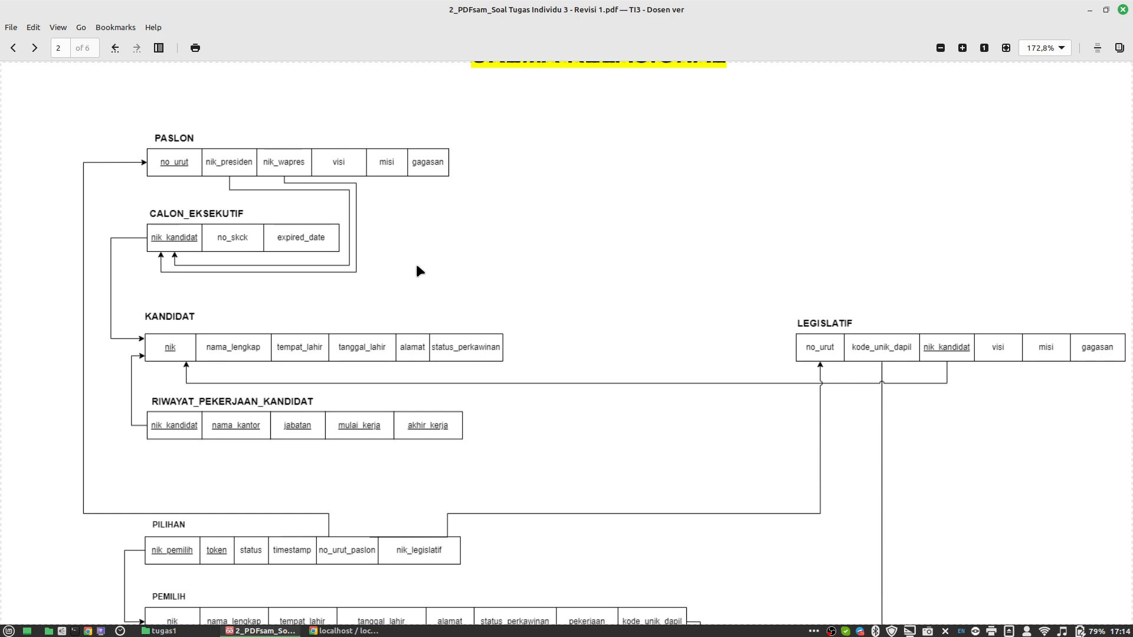
scroll(417, 271, up, 2)
scroll(416, 271, down, 2)
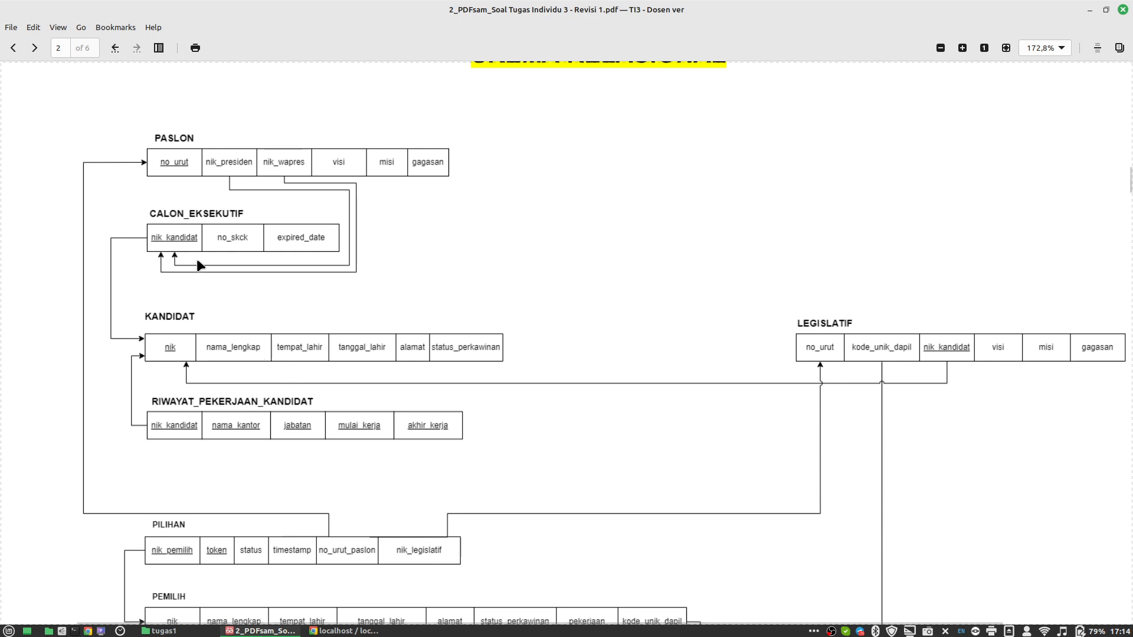
scroll(520, 294, down, 2)
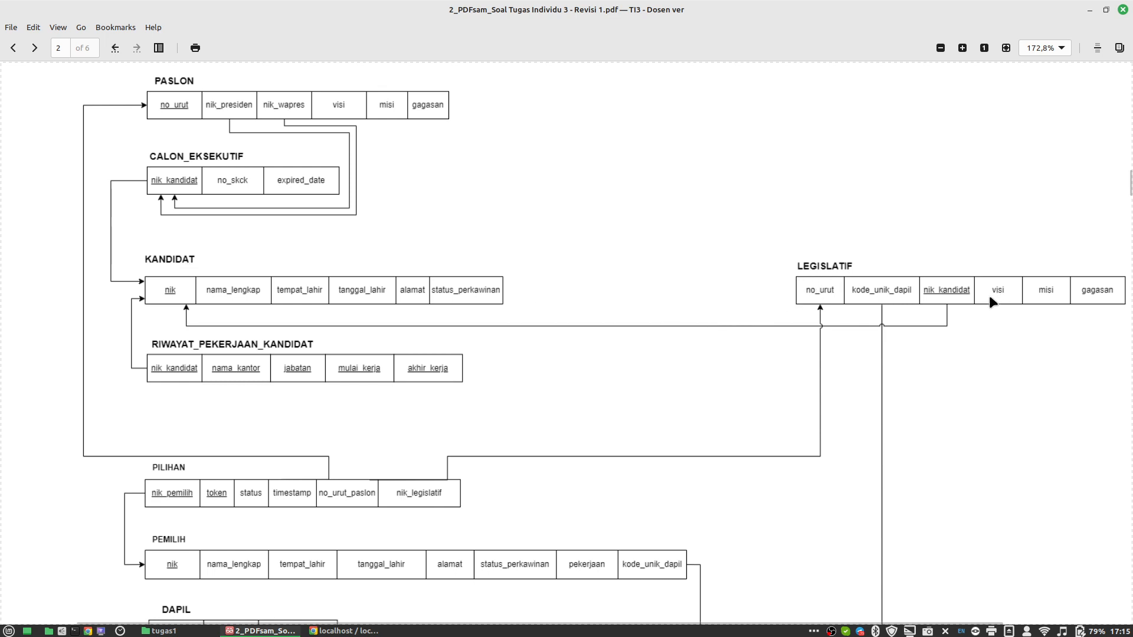
scroll(444, 296, down, 2)
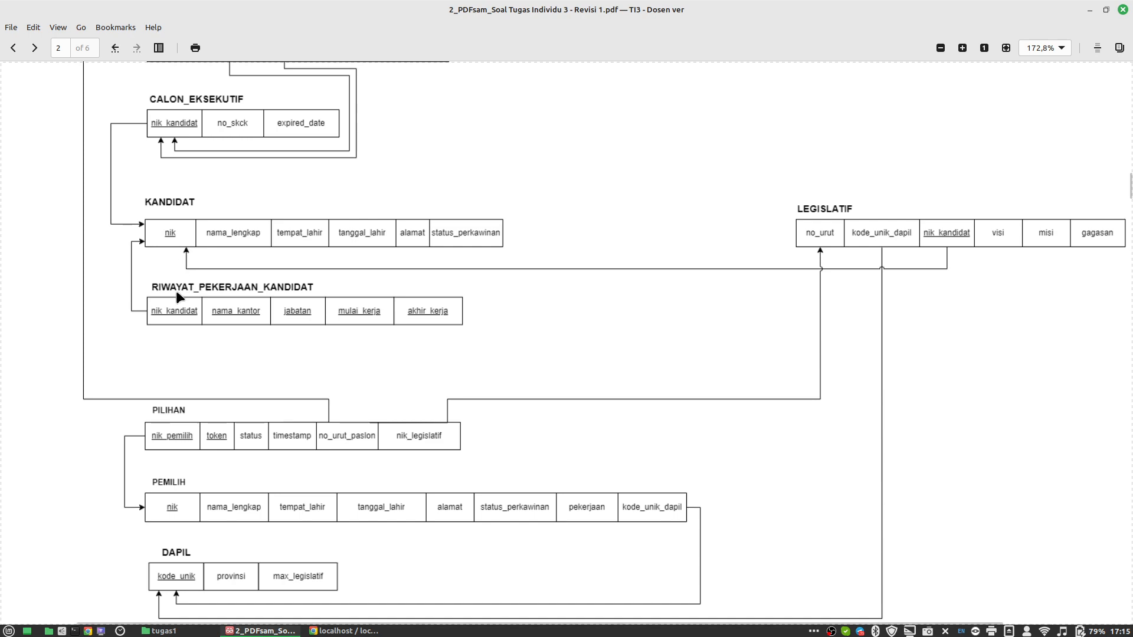
scroll(335, 308, down, 15)
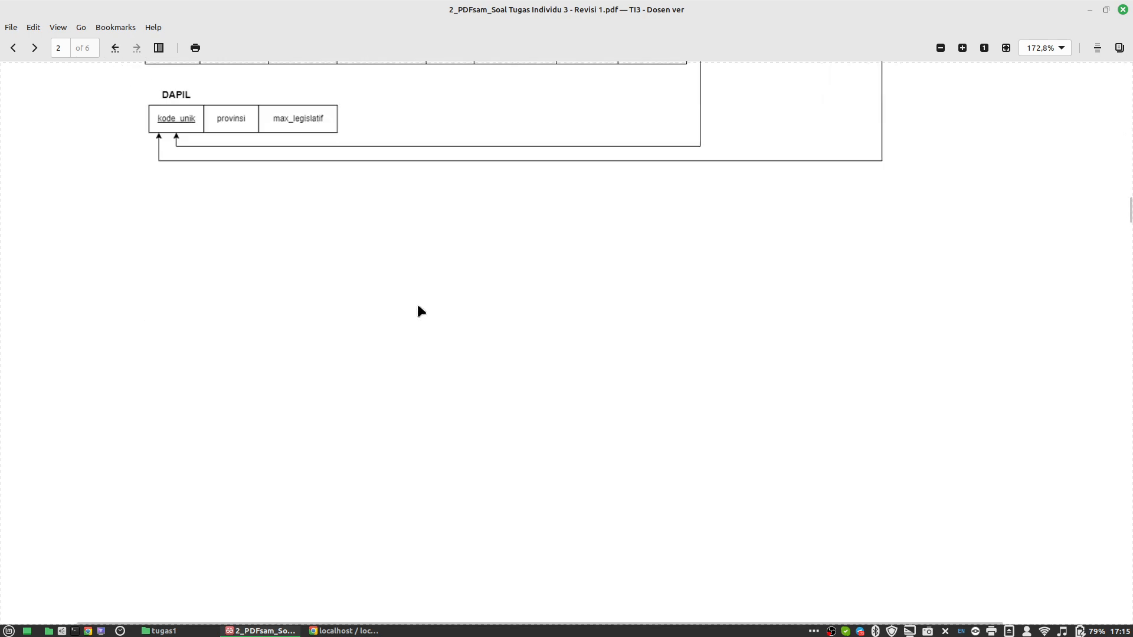
Step: Compare the KANDIDAT attribute description on page 3 with the relational schema on page 2 of the assignment
scroll(423, 311, down, 15)
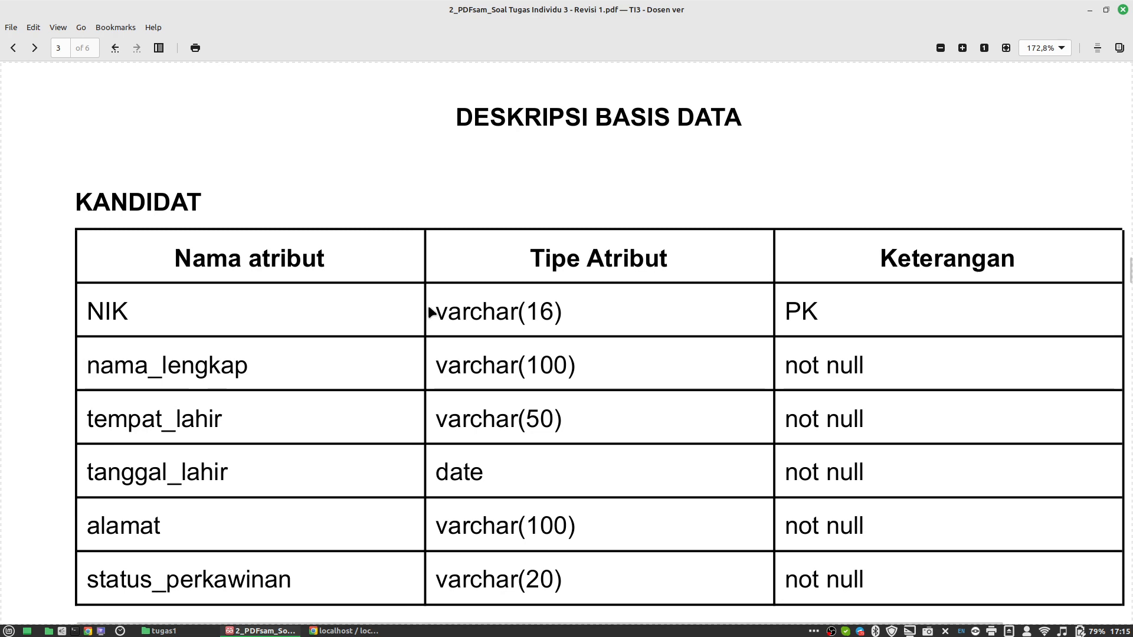
scroll(430, 311, down, 2)
scroll(430, 311, up, 2)
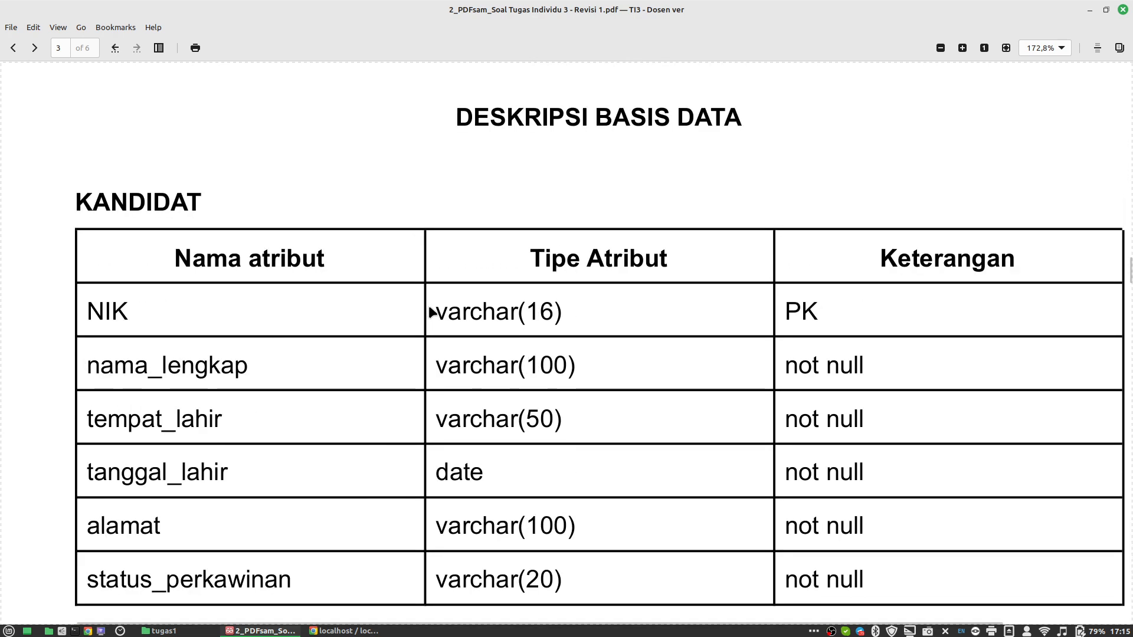
scroll(433, 312, up, 20)
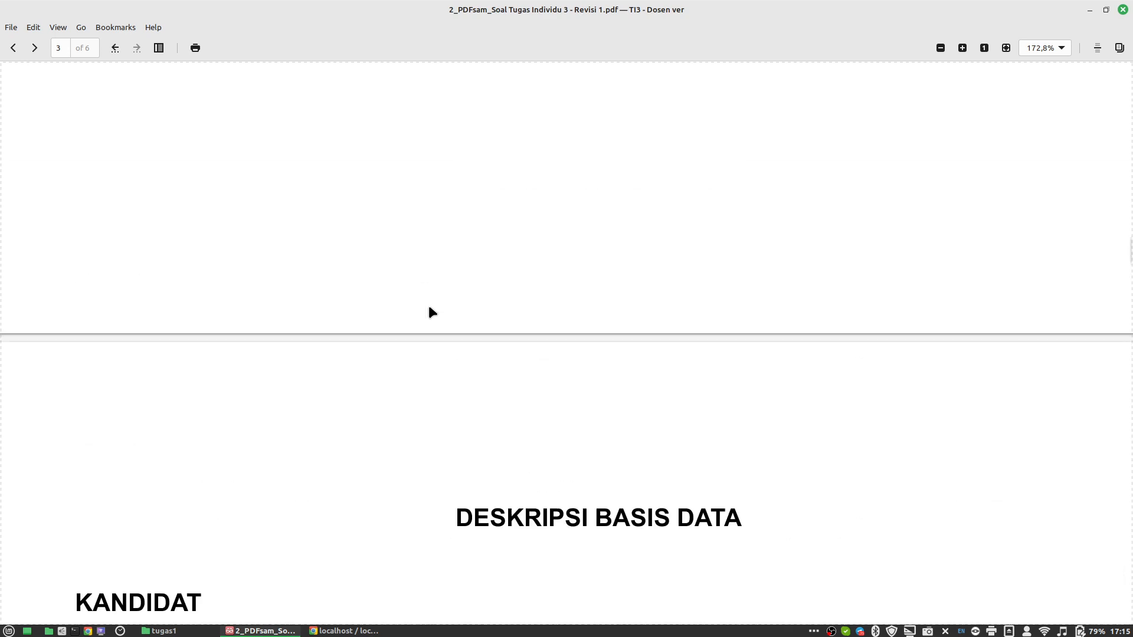
scroll(429, 307, up, 20)
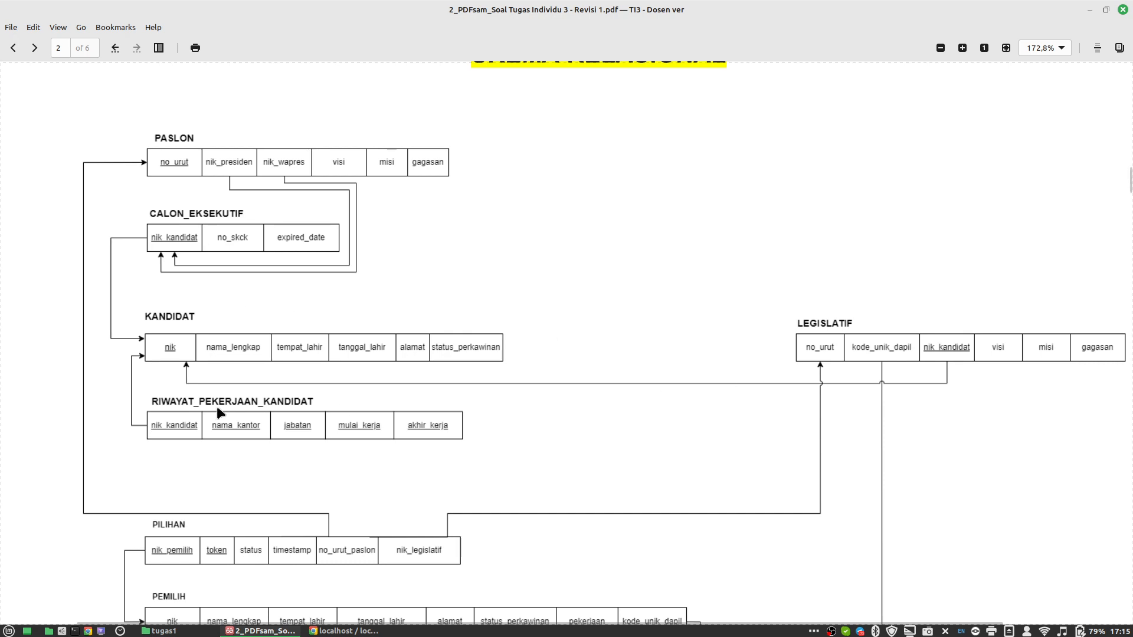
scroll(214, 410, down, 2)
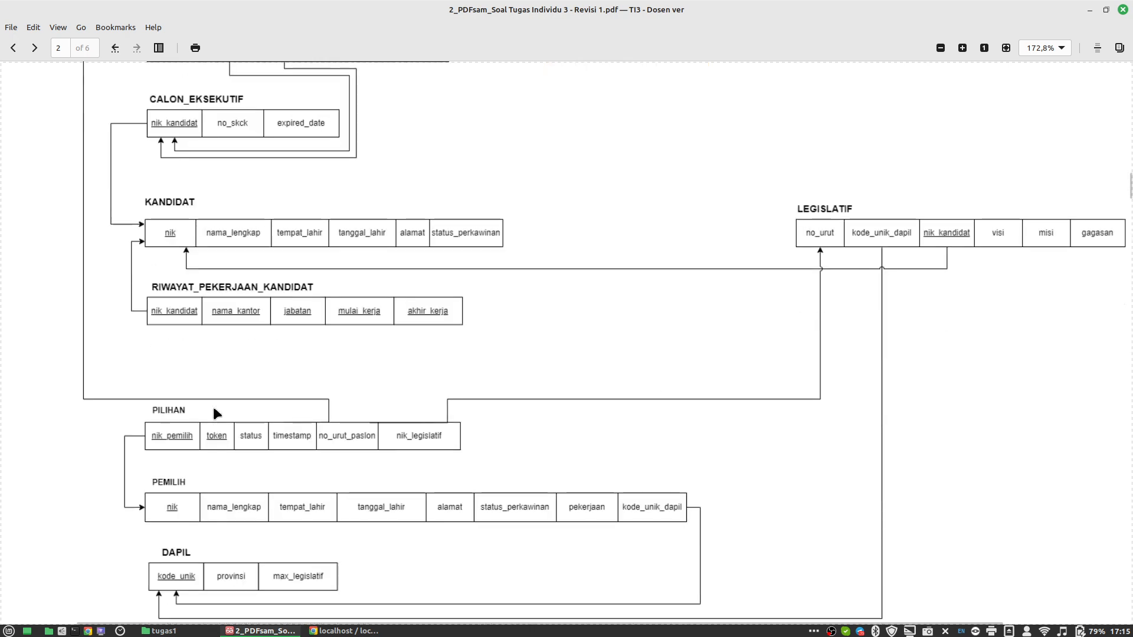
scroll(214, 410, down, 1)
scroll(219, 434, down, 5)
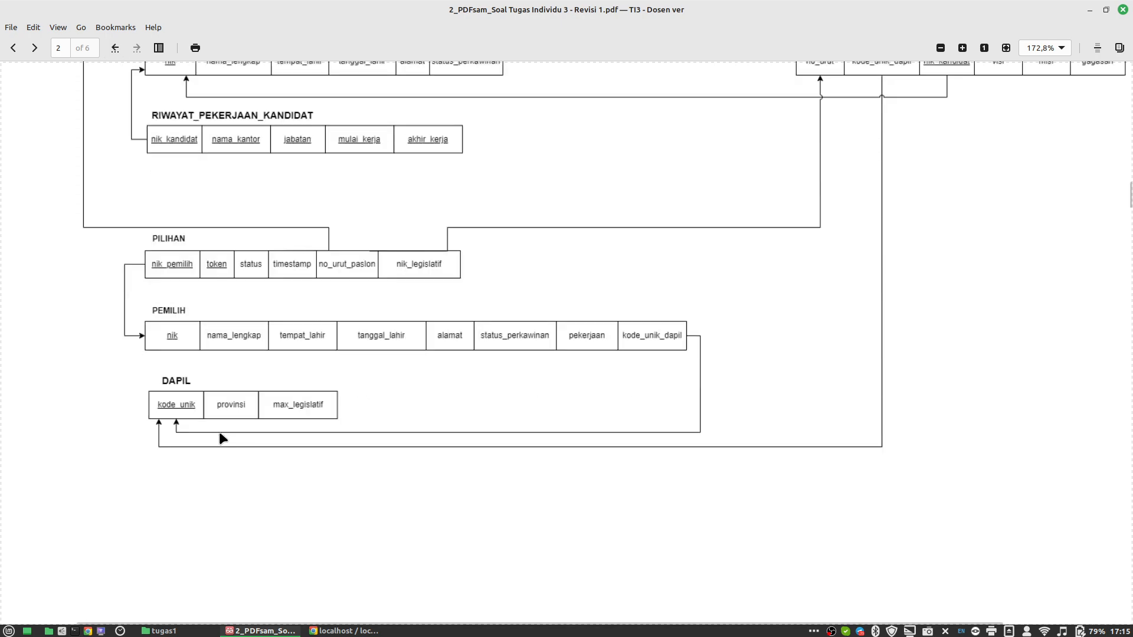
scroll(220, 433, down, 4)
scroll(231, 420, down, 8)
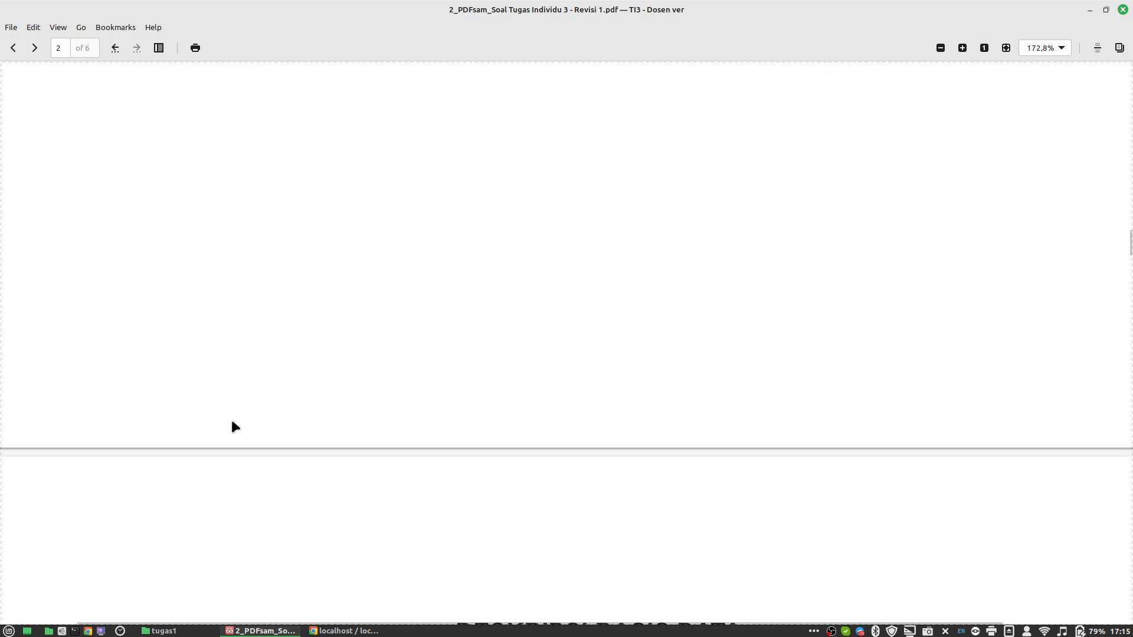
scroll(233, 423, down, 5)
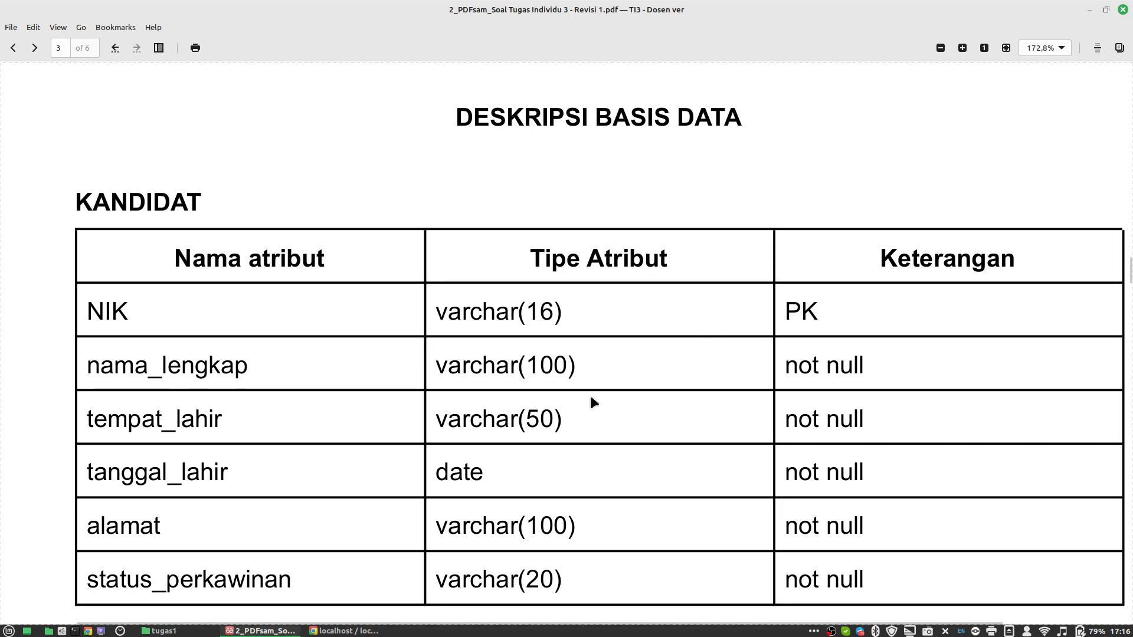
Step: Switch to phpMyAdmin in Chrome and create a database named utmj_tugas1
click(345, 631)
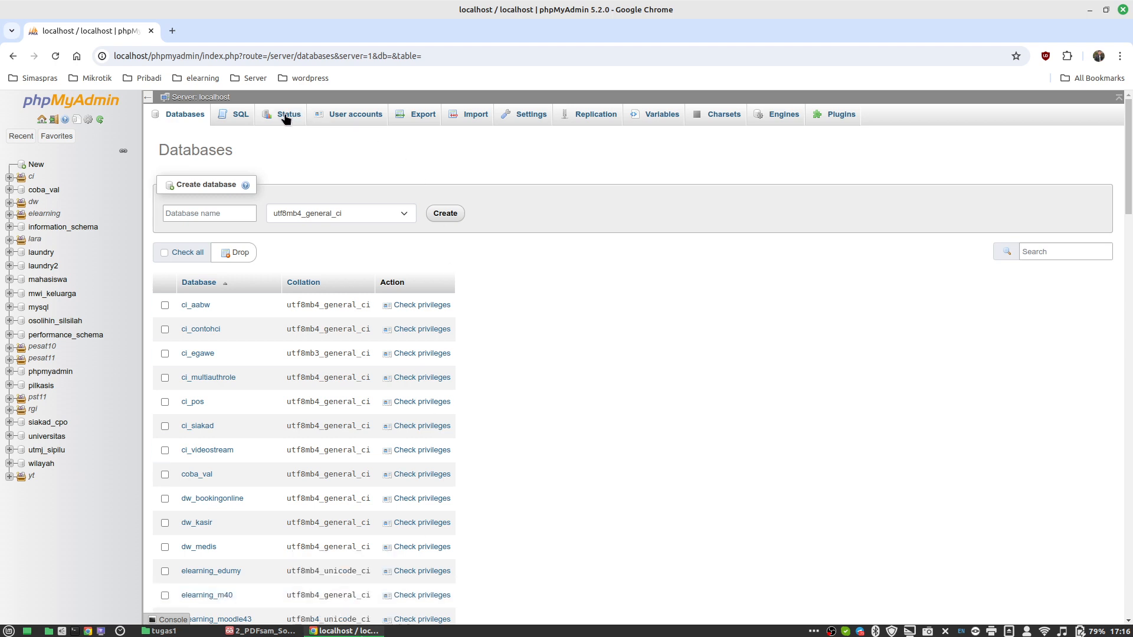
click(241, 213)
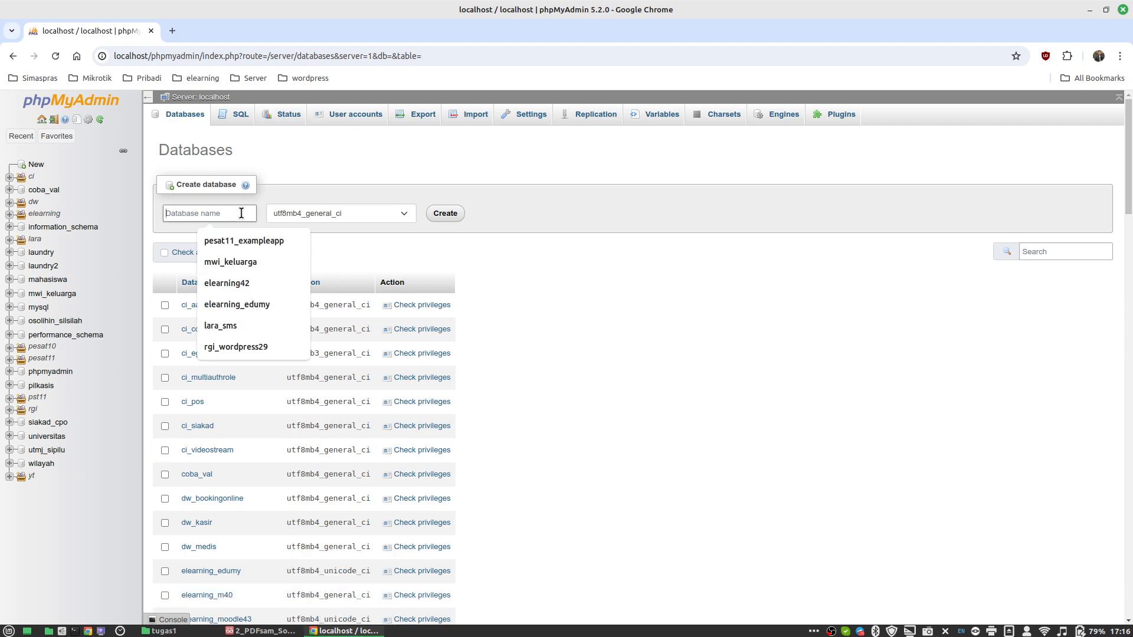
text(utmj)
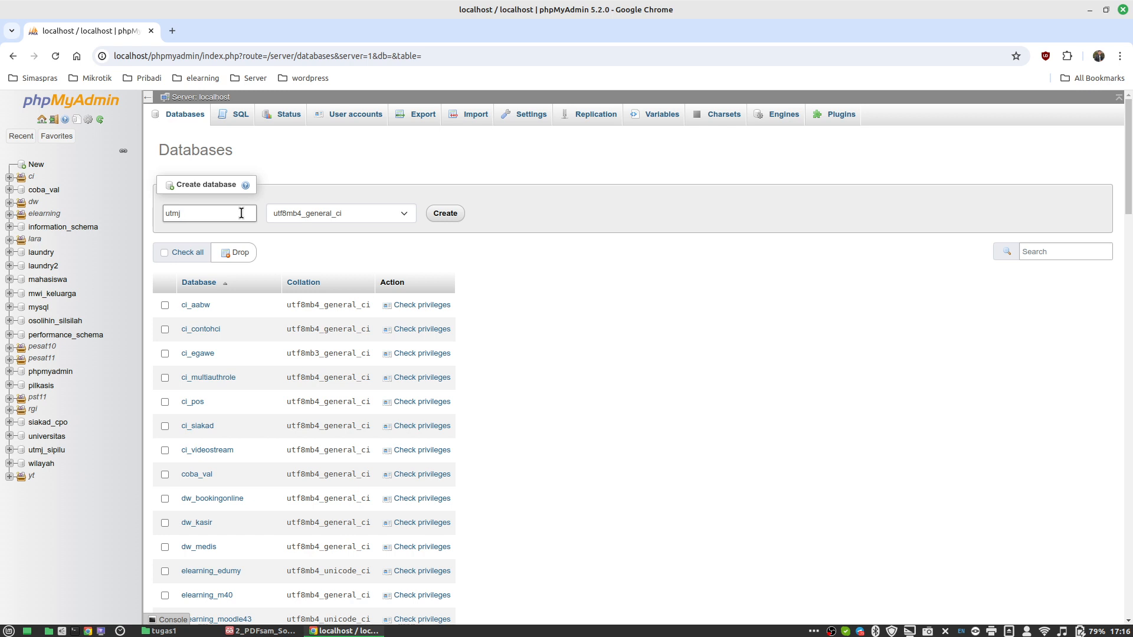
text(_tugas1)
click(450, 216)
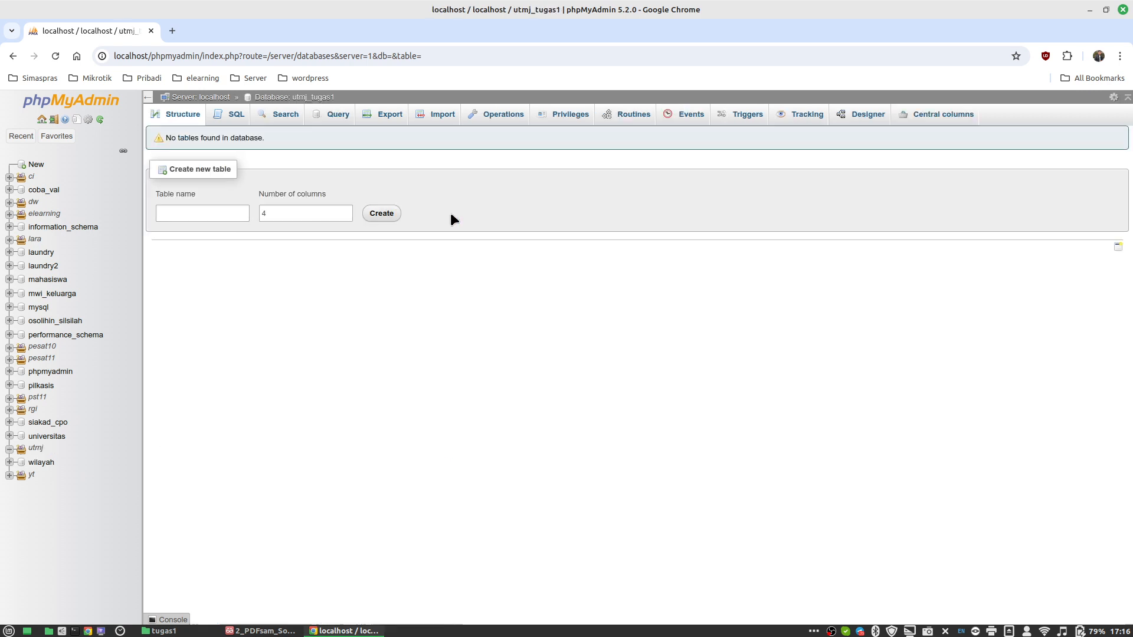
Step: Start a new table named kandidat with 6 columns in utmj_tugas1, checking the attribute list in the assignment PDF
click(254, 631)
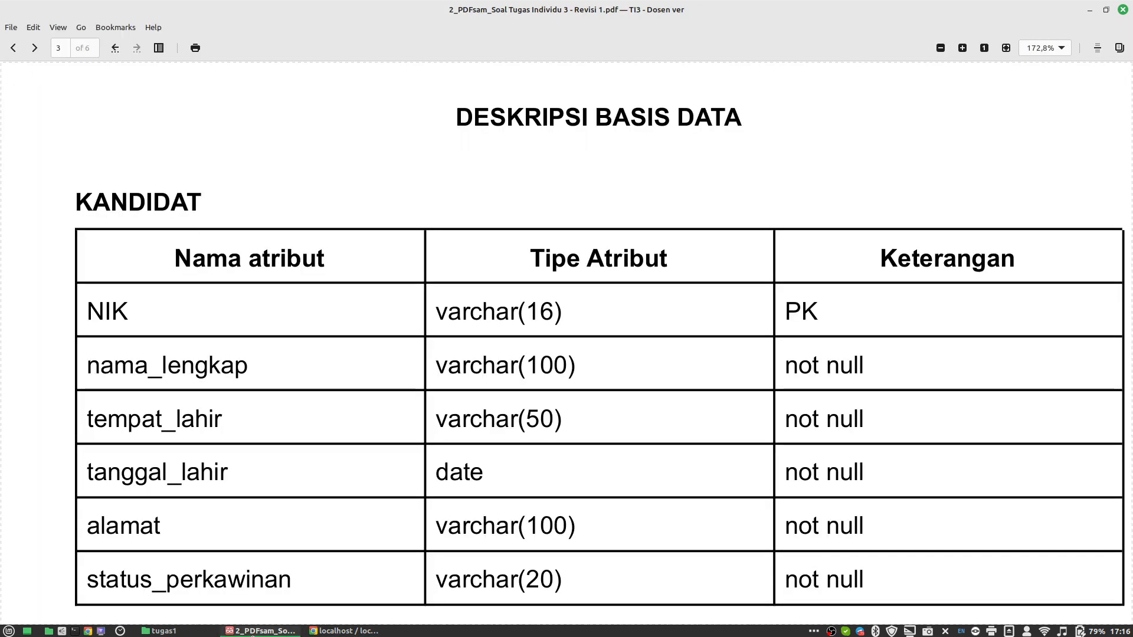
click(354, 630)
click(220, 214)
text(kandidat)
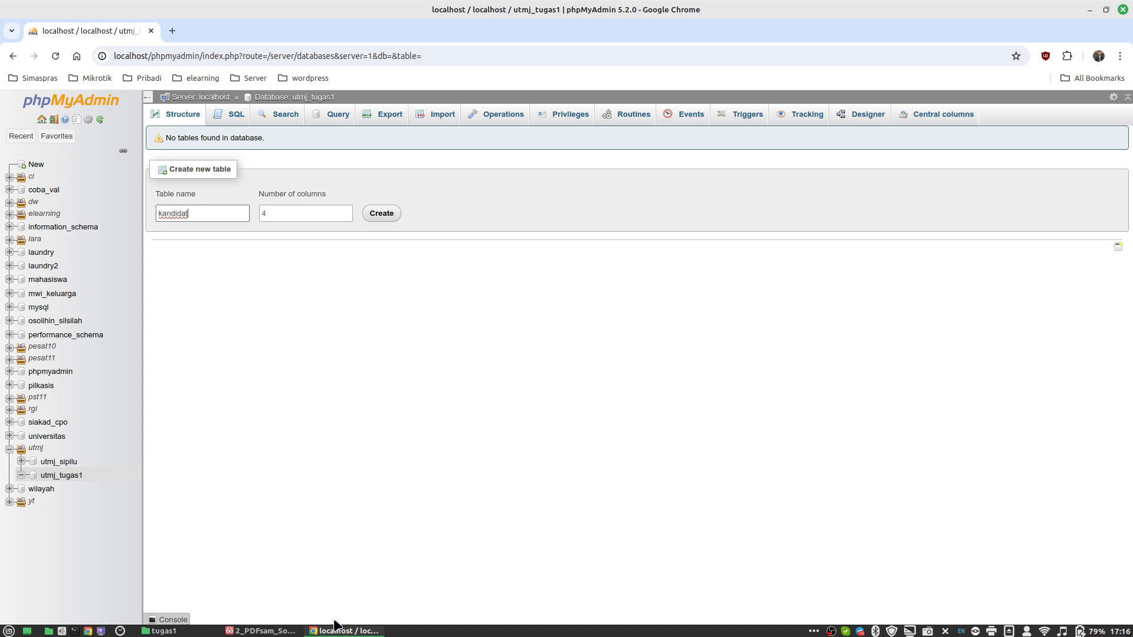
click(260, 631)
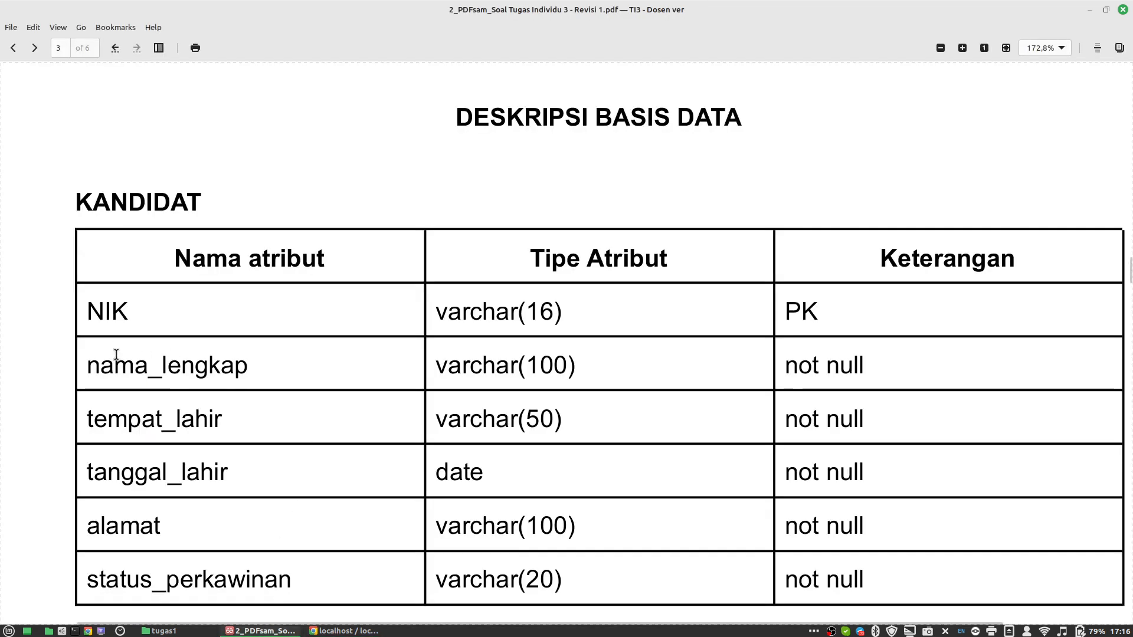
scroll(242, 522, down, 3)
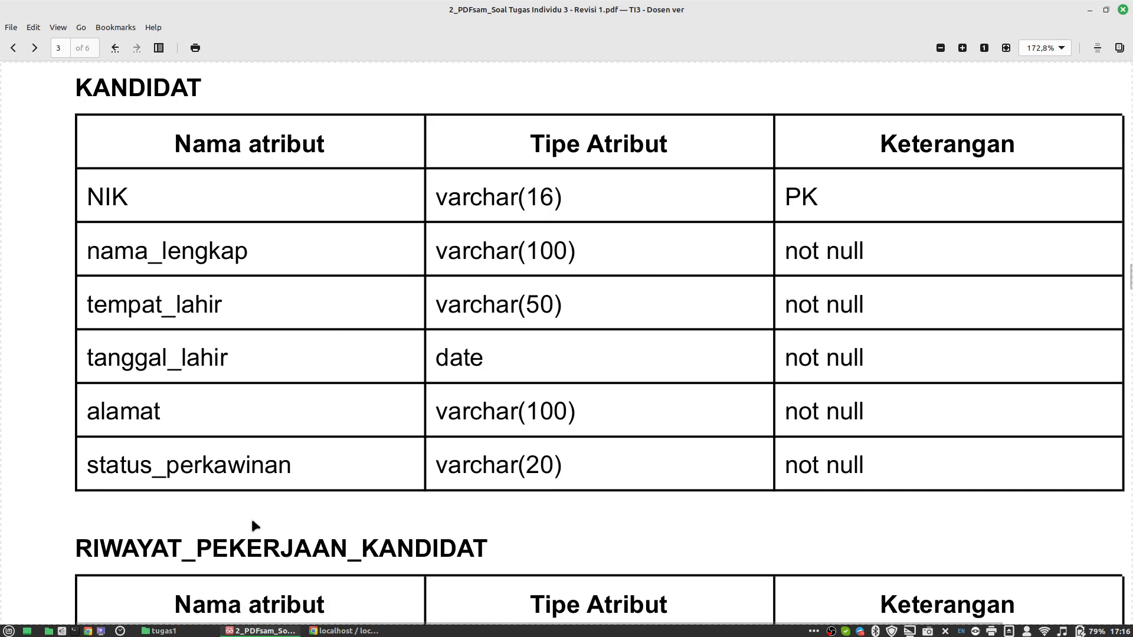
click(344, 631)
key(Tab)
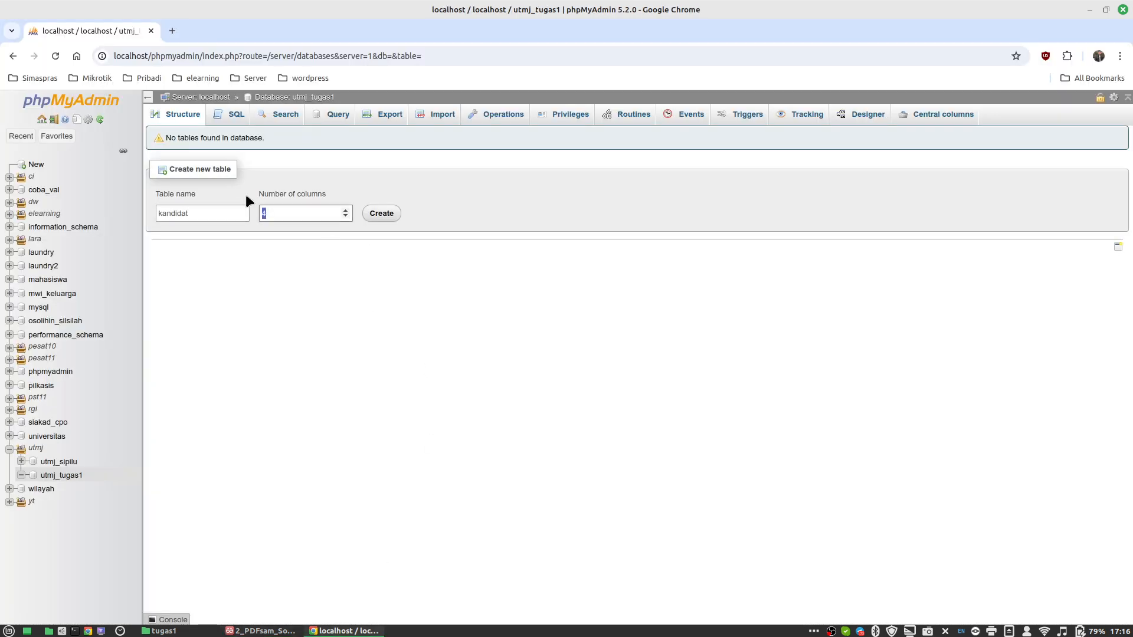
text(5)
text(6)
click(381, 213)
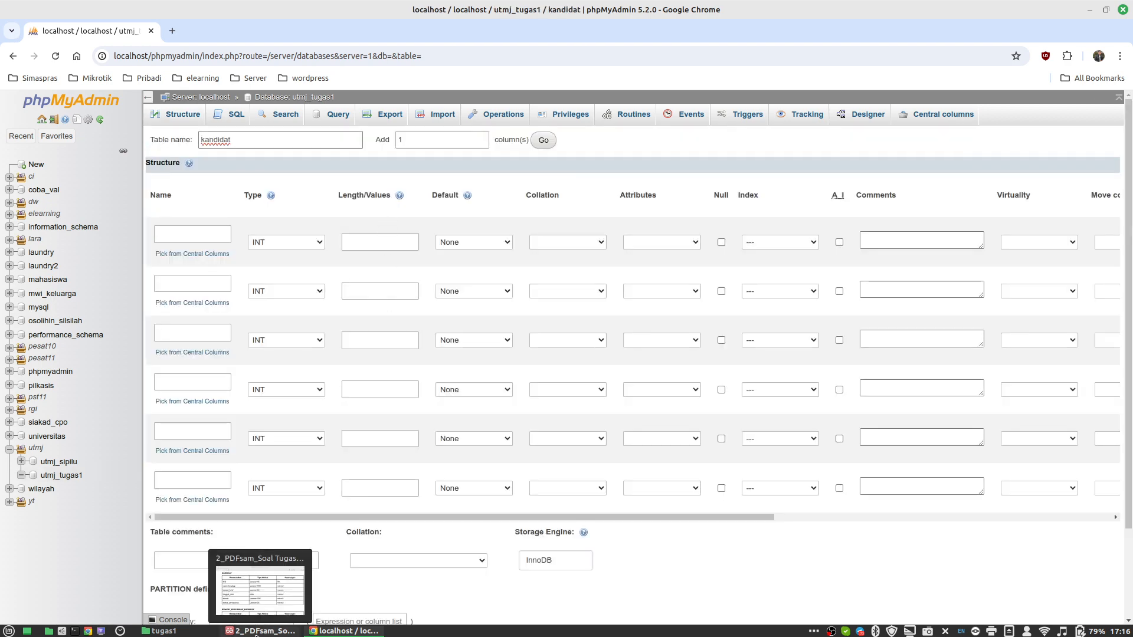
Step: Tile the assignment PDF over the right half of the screen, set its zoom to 100%, and keep it above phpMyAdmin
click(256, 631)
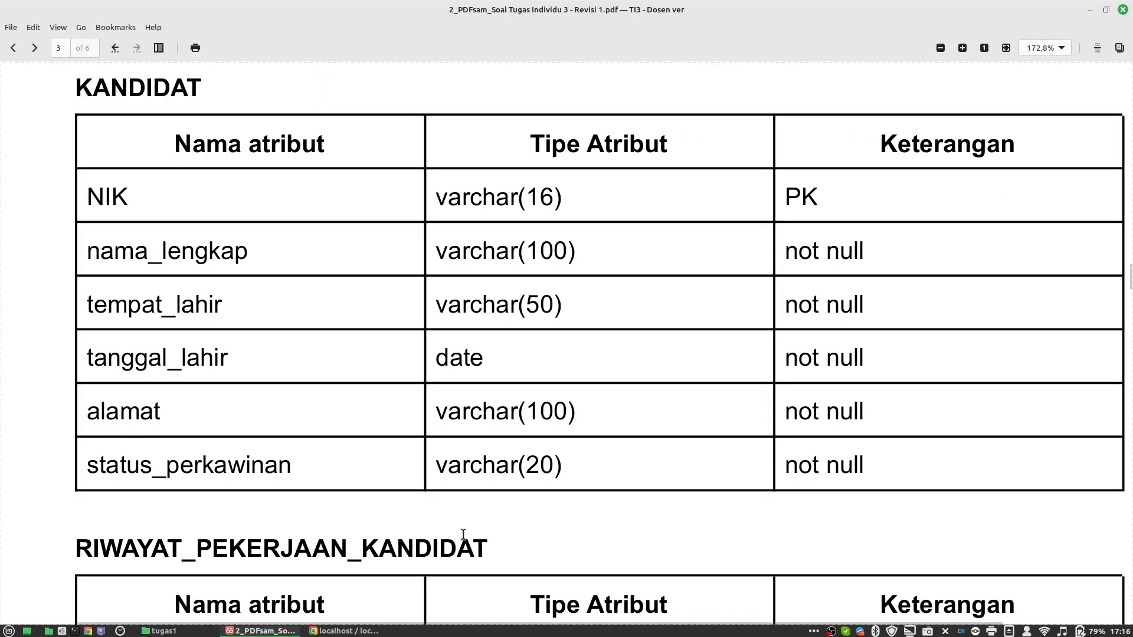
key(super+Right)
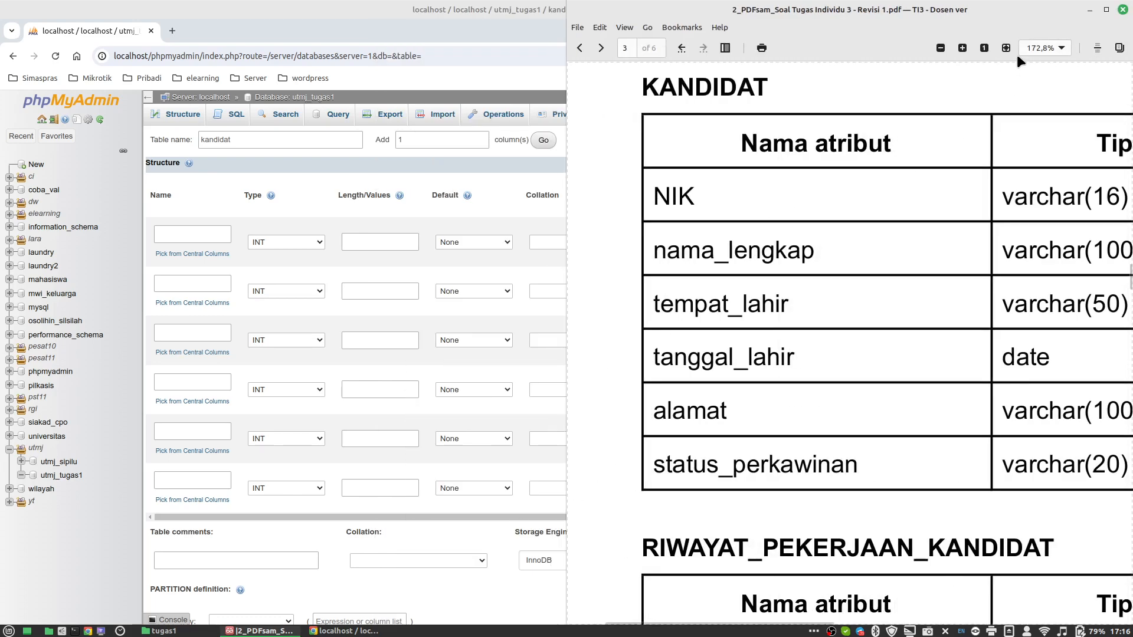
click(984, 48)
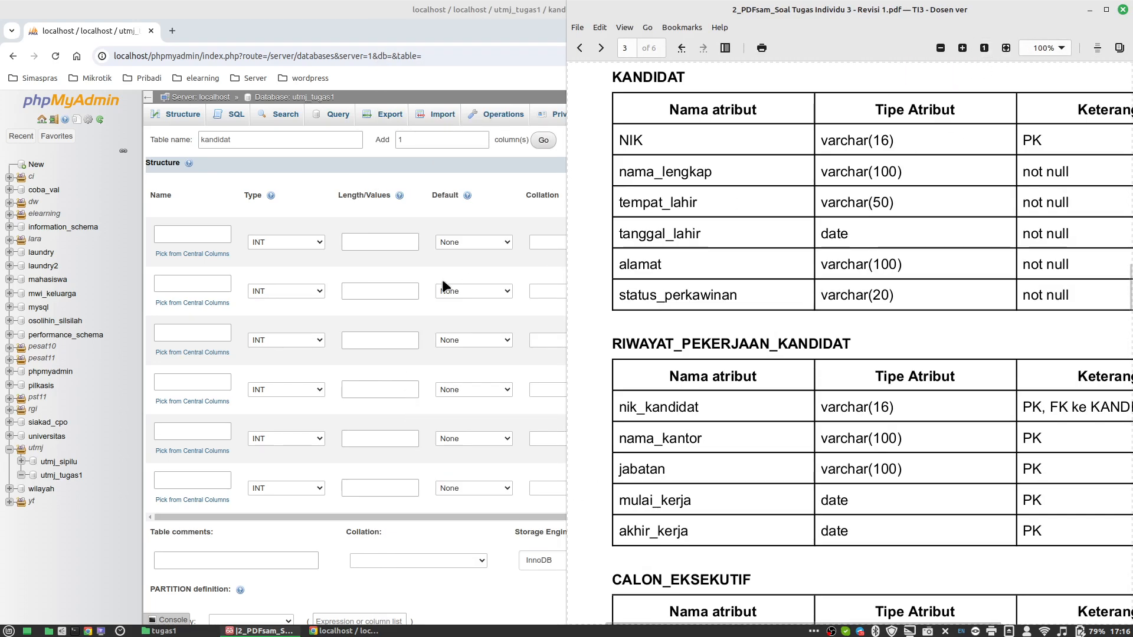
right_click(796, 6)
click(827, 91)
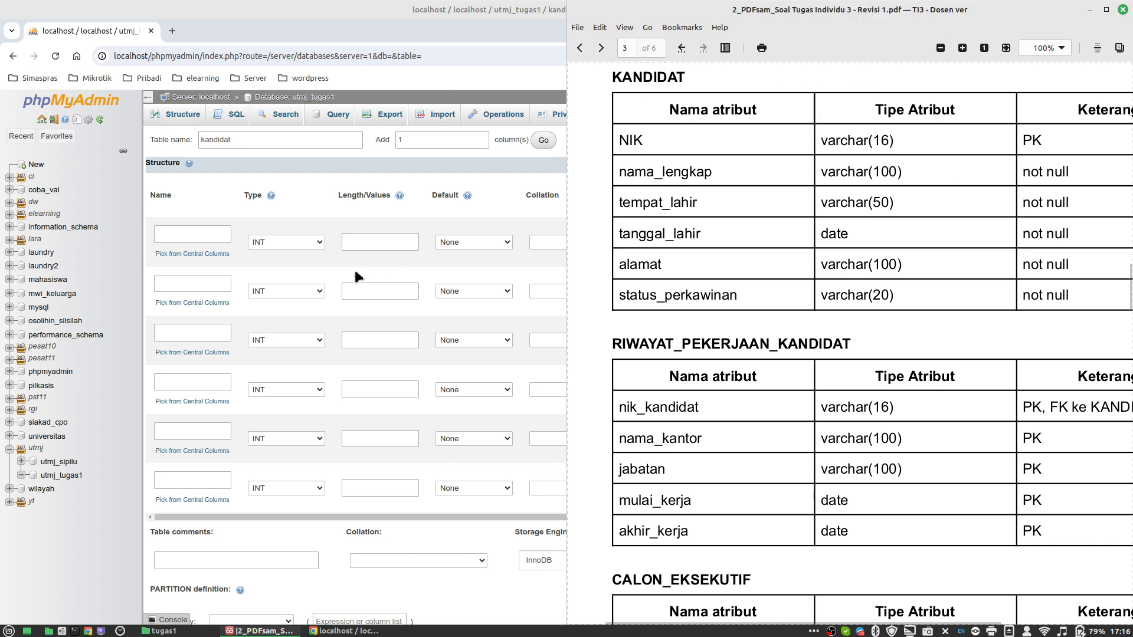
Step: Name the first two columns of kandidat nik and nama_lengkap, copying the second name from the PDF
click(199, 231)
text(nik)
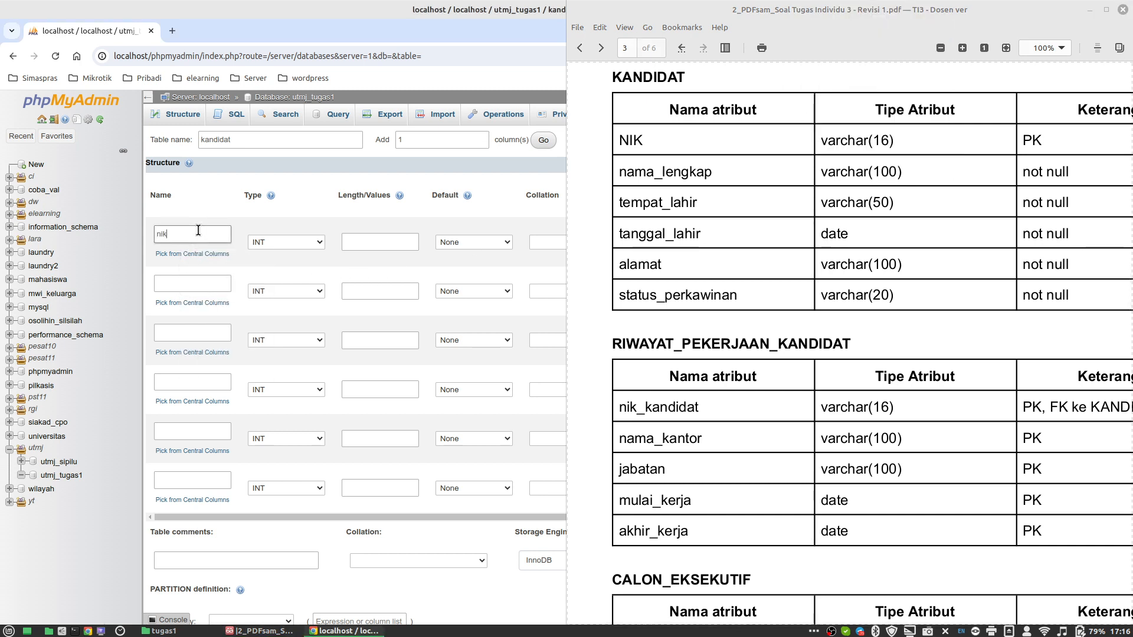
click(185, 286)
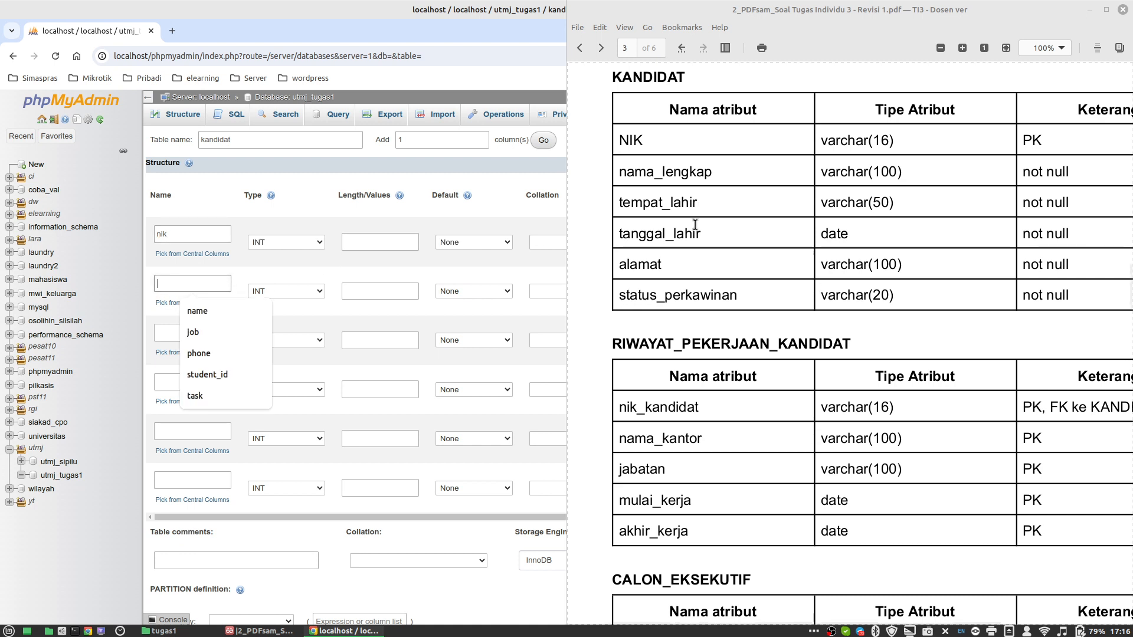
double_click(666, 173)
key(ctrl+c)
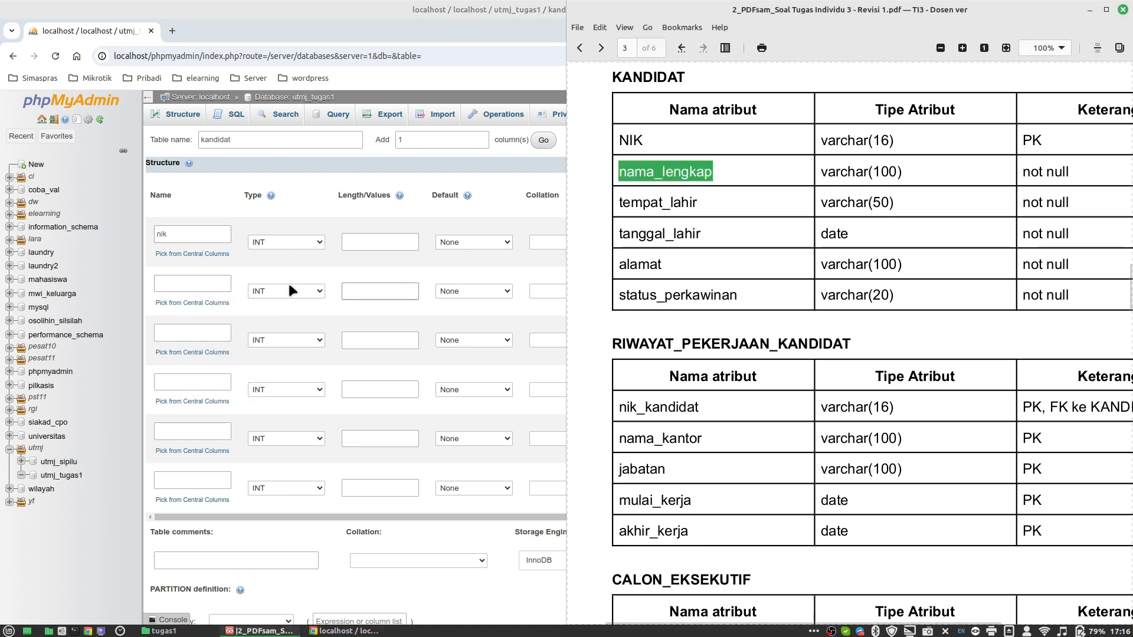
click(212, 285)
key(ctrl+v)
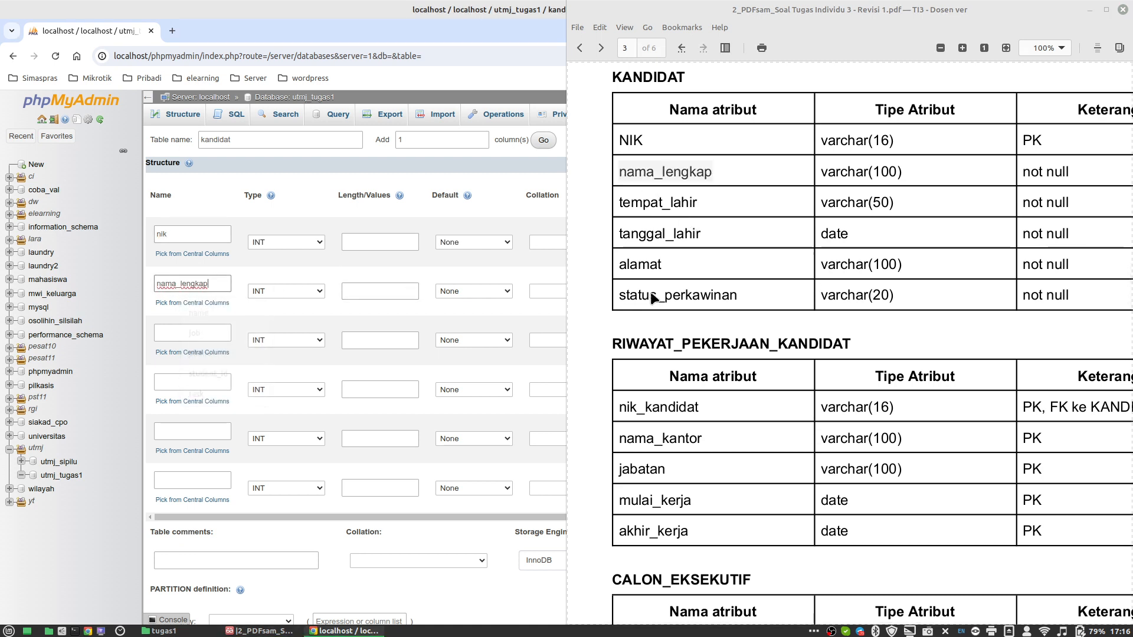
Step: Copy tempat_lahir and tanggal_lahir from the PDF as the names of the third and fourth columns
double_click(655, 206)
key(ctrl+c)
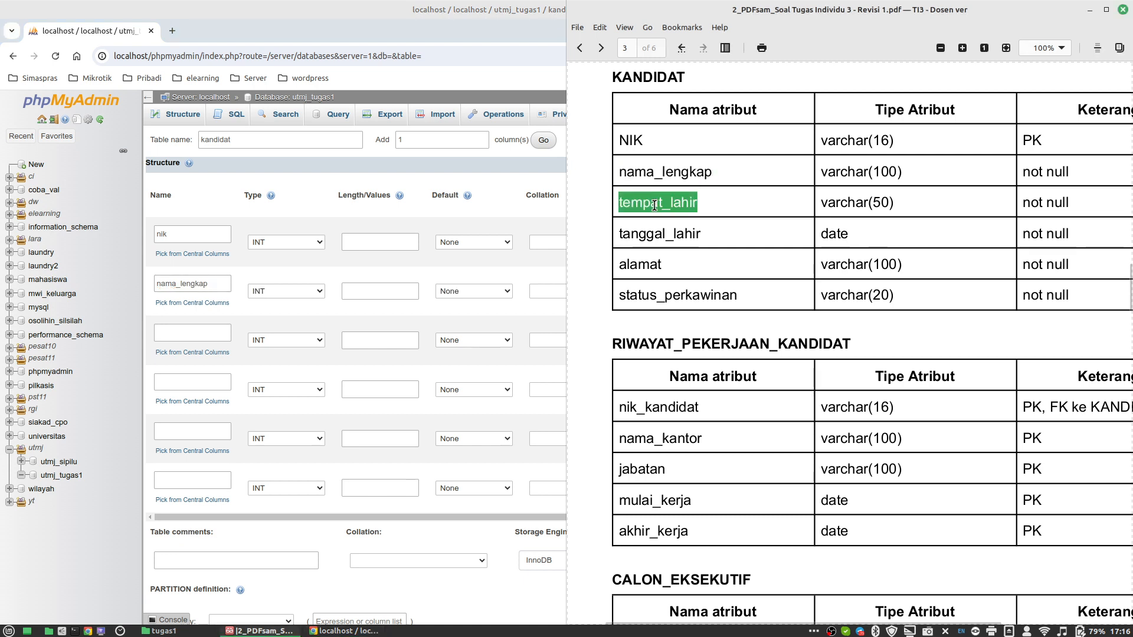
click(200, 334)
key(ctrl+v)
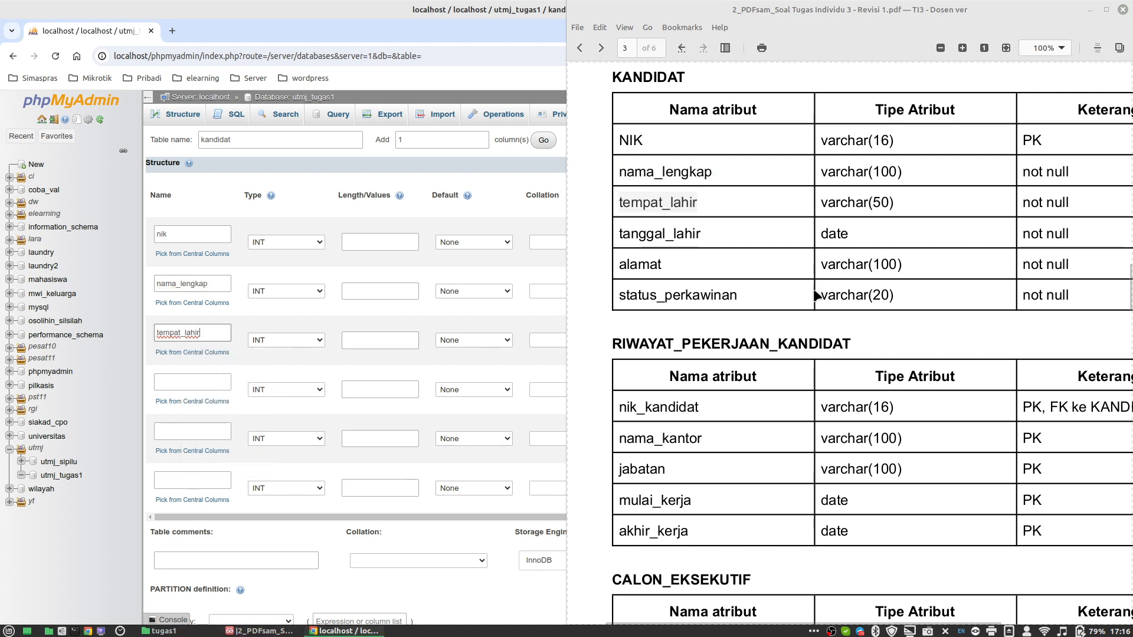
double_click(635, 237)
key(ctrl+c)
click(211, 382)
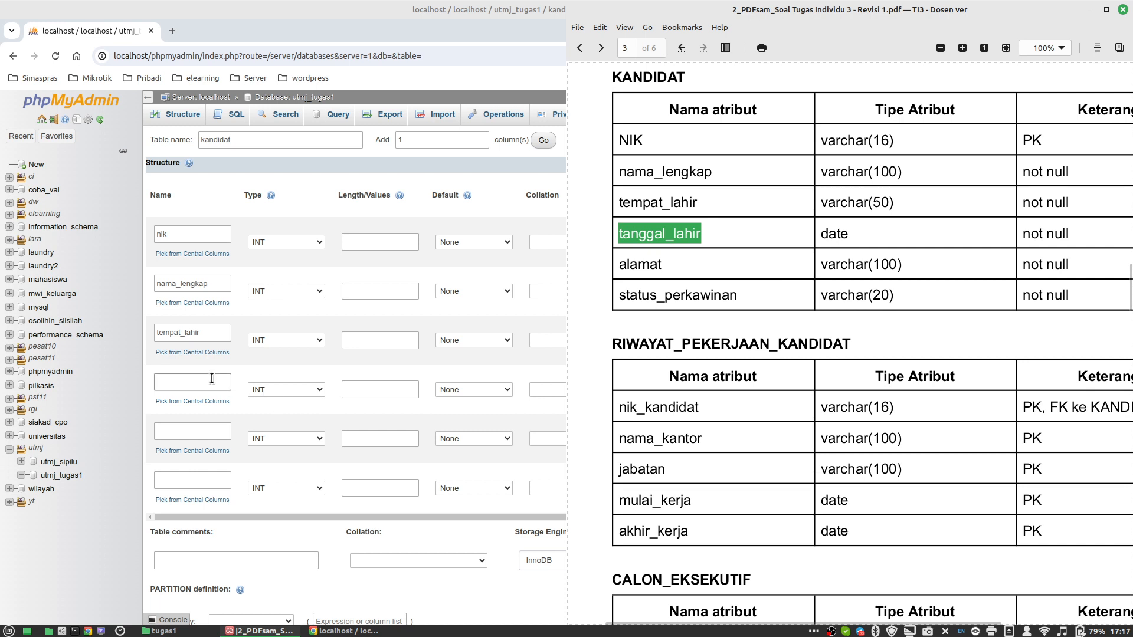
key(ctrl+v)
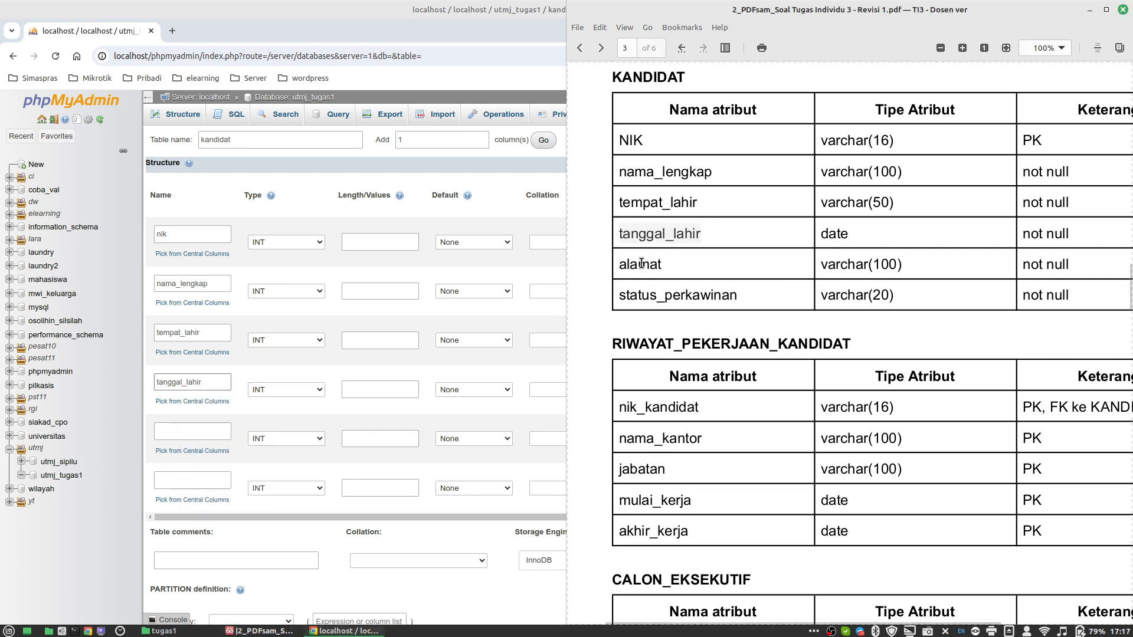
Step: Copy alamat and status_perkawinan from the PDF as the names of the fifth and sixth columns
double_click(641, 264)
key(ctrl+c)
click(193, 431)
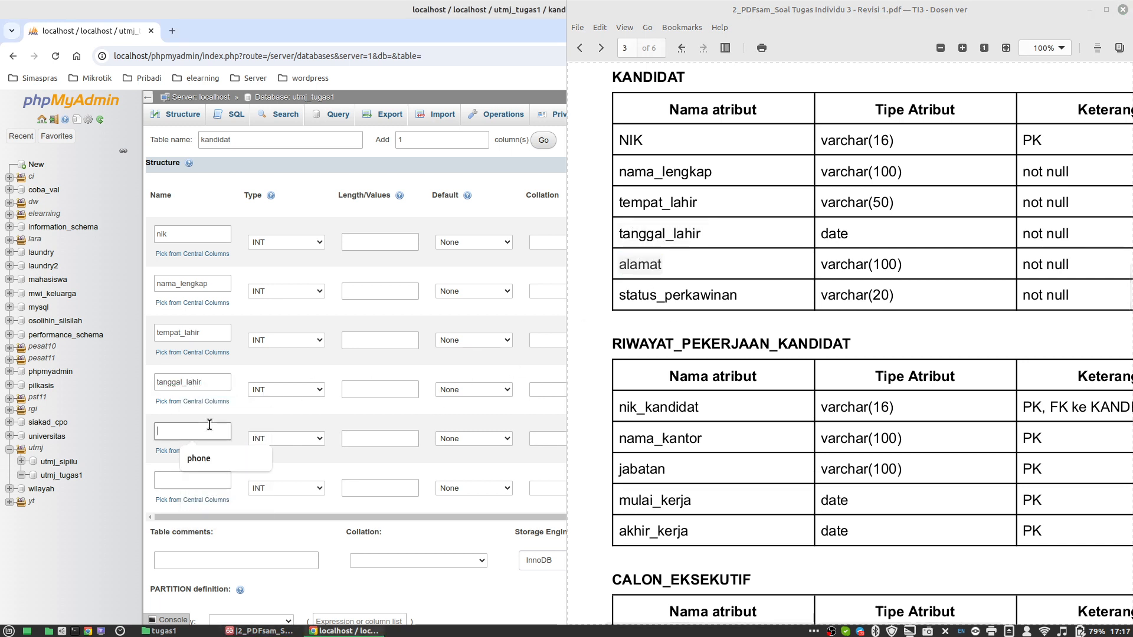
key(ctrl+v)
double_click(673, 295)
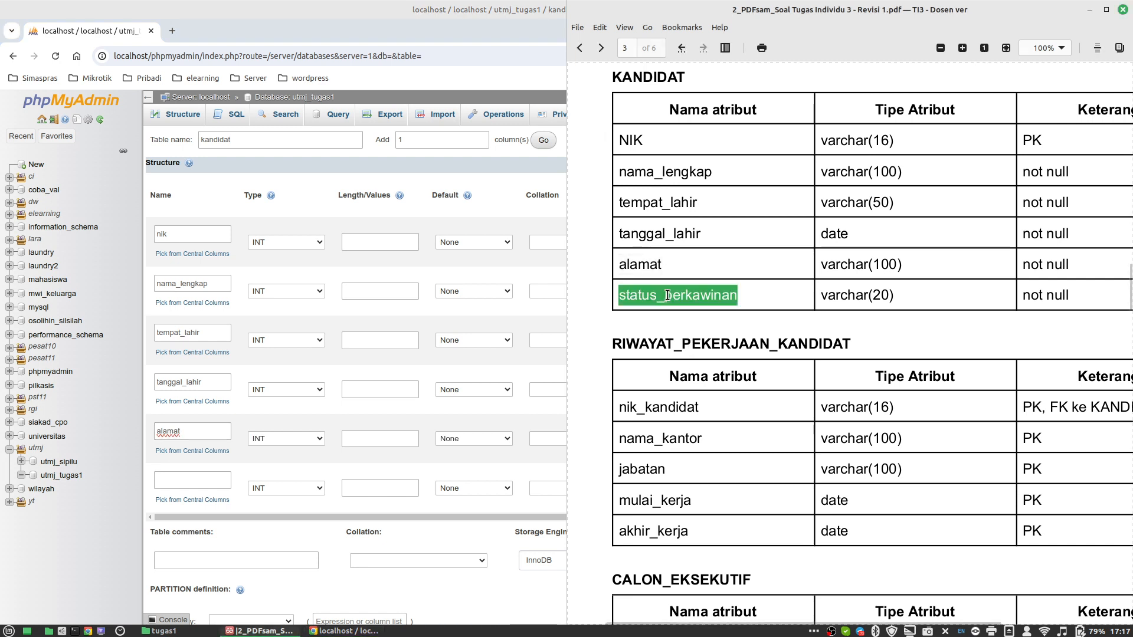
key(ctrl+c)
click(198, 482)
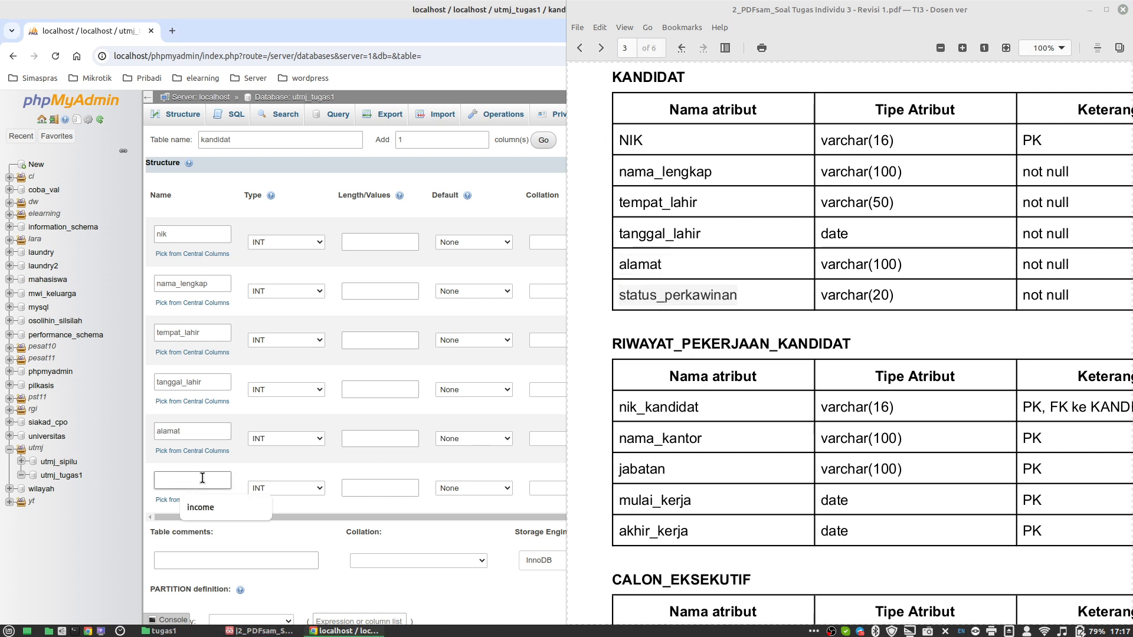
key(ctrl+v)
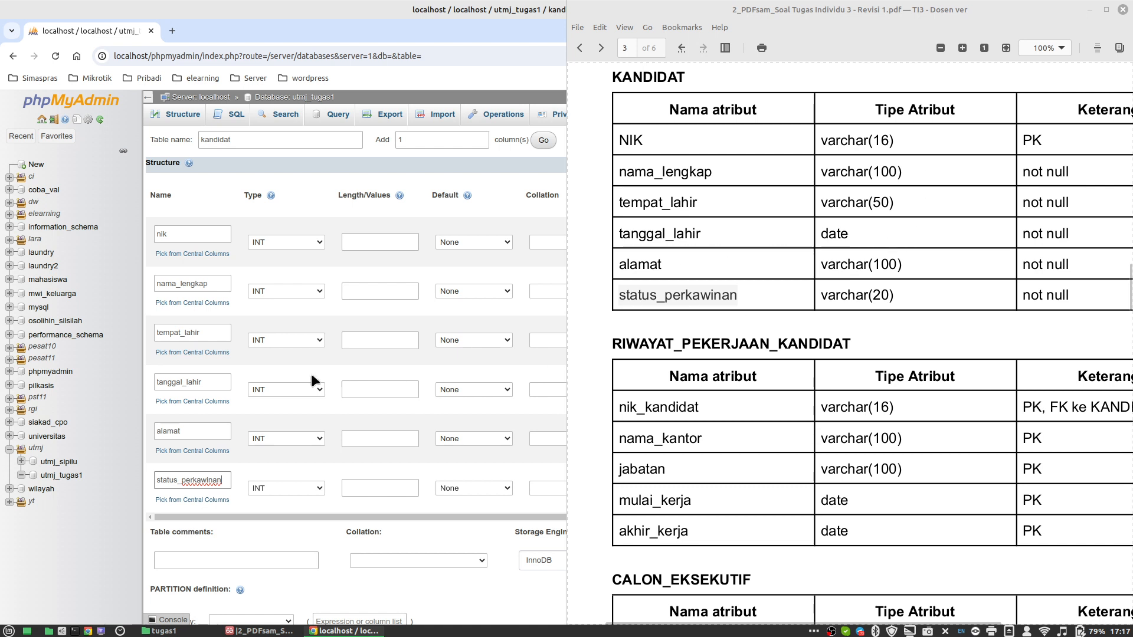
Step: Set the data type of tanggal_lahir to DATE and of nik and nama_lengkap to VARCHAR
click(281, 389)
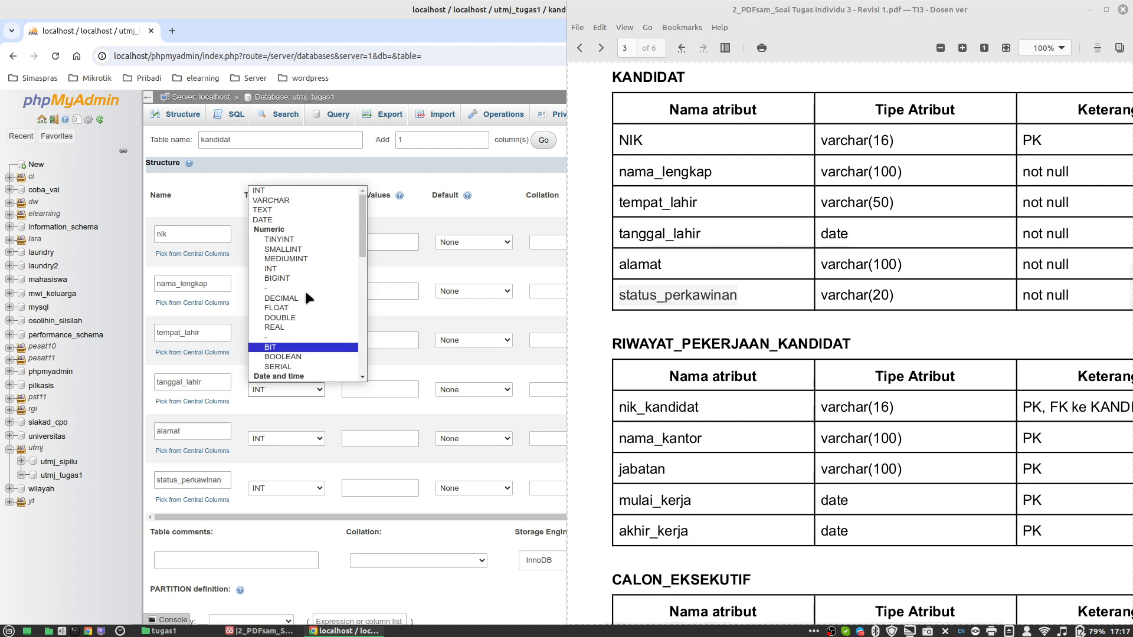
click(283, 220)
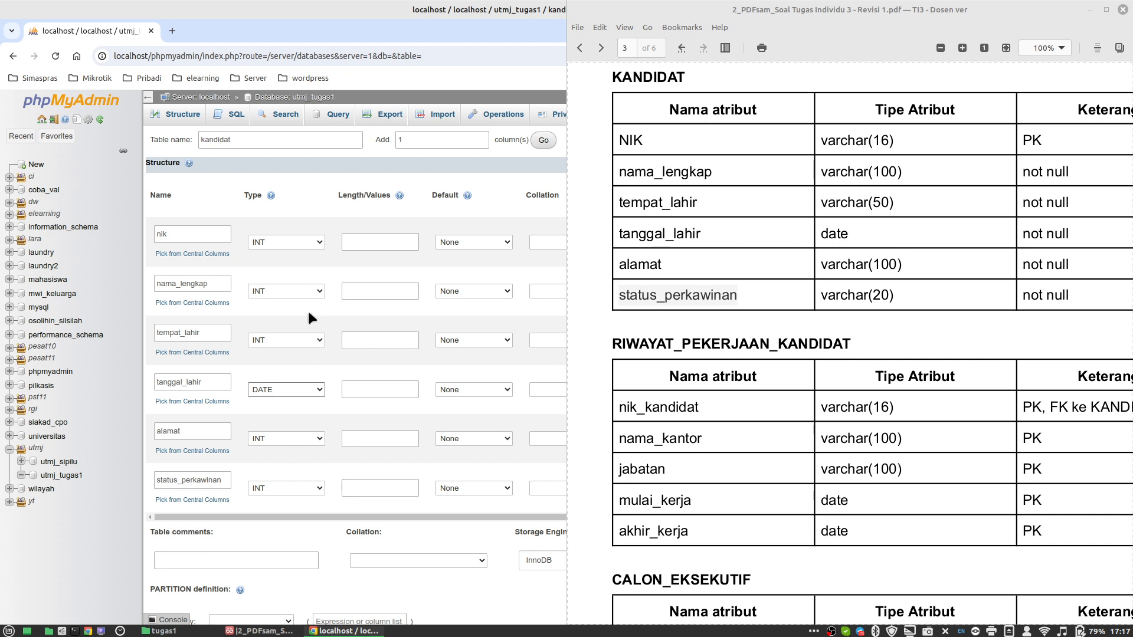
click(294, 242)
key(v)
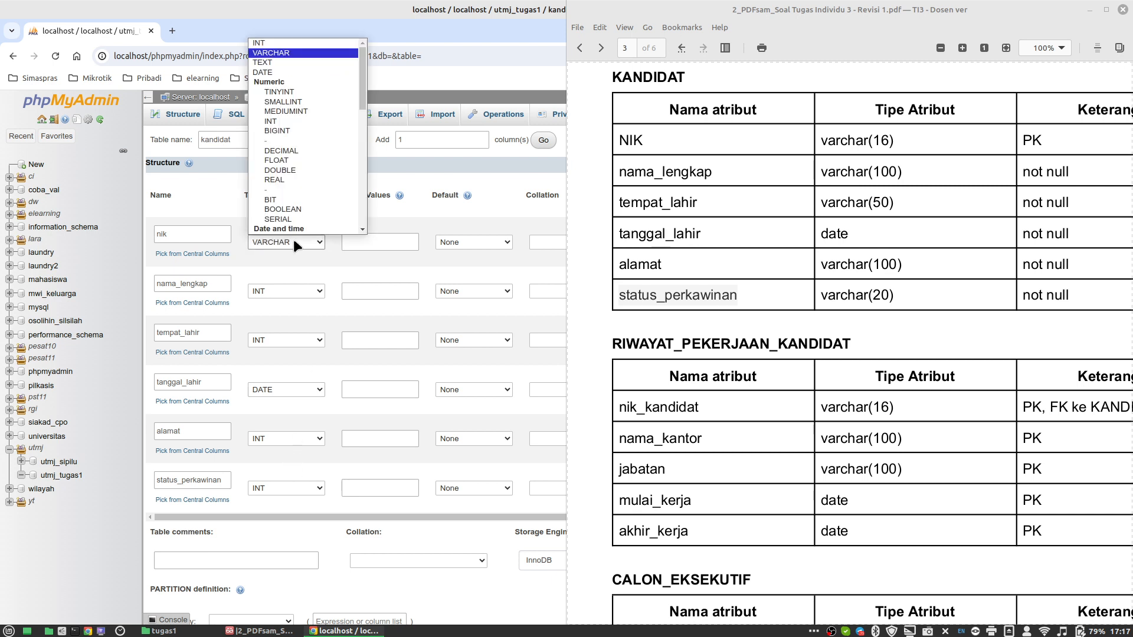
scroll(278, 47, down, 1)
click(278, 47)
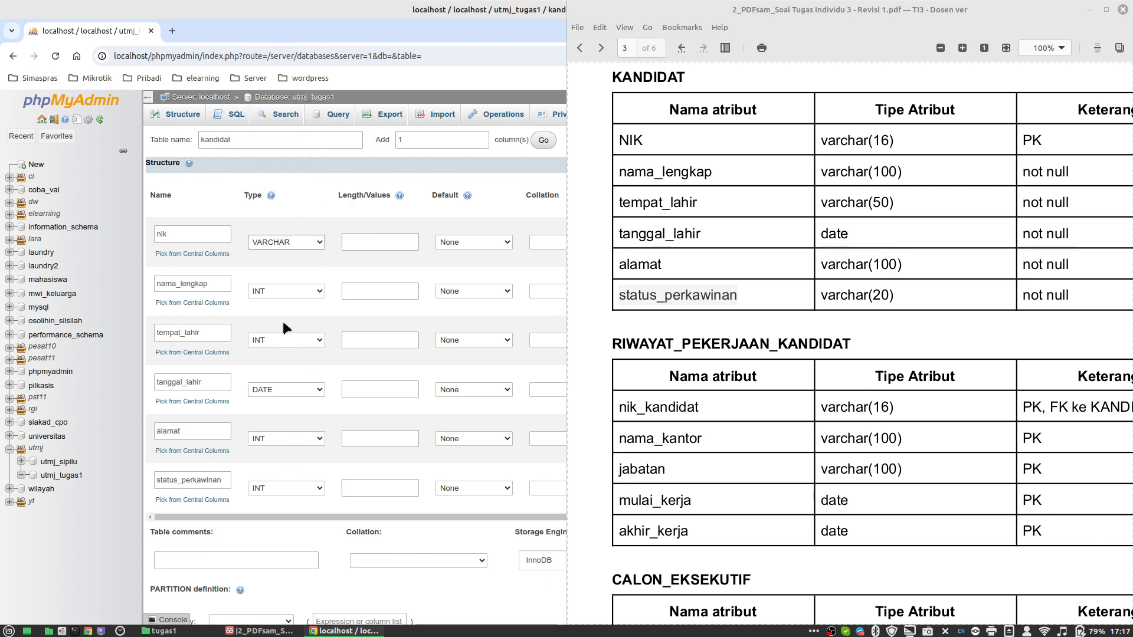
click(282, 290)
key(v)
key(Return)
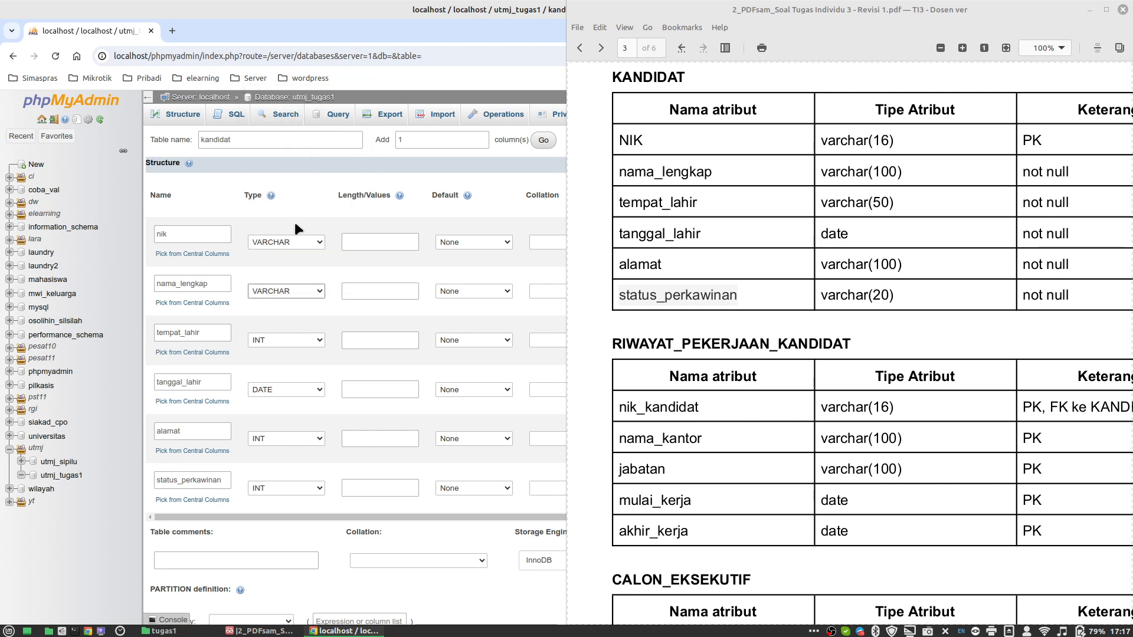
Step: Set the data type of tempat_lahir, alamat and status_perkawinan to VARCHAR
click(286, 337)
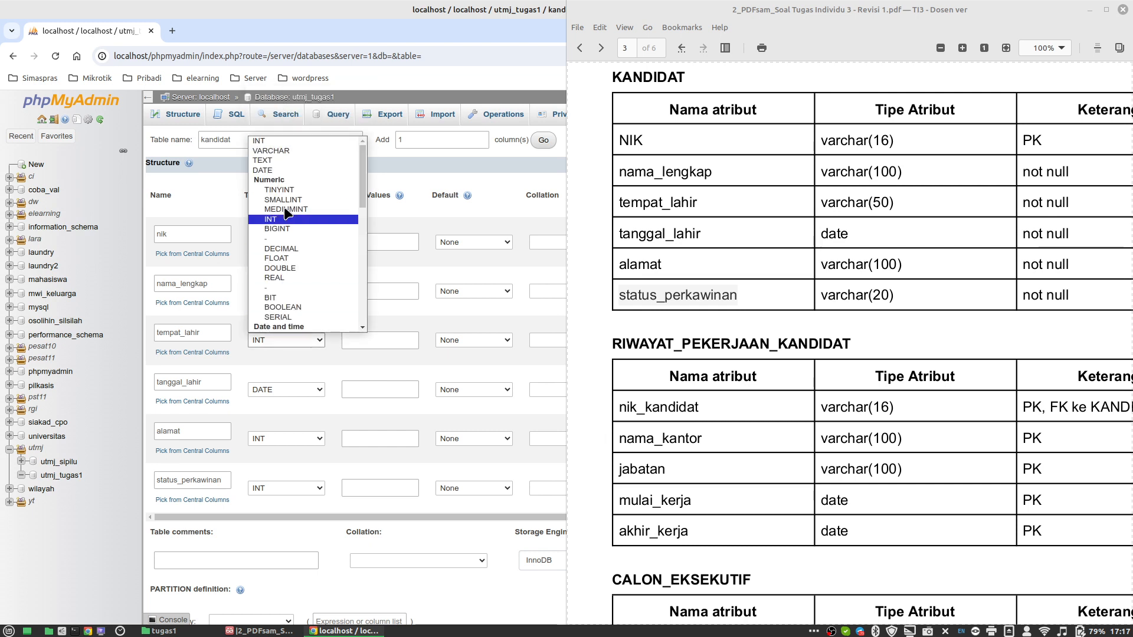
click(278, 438)
click(281, 238)
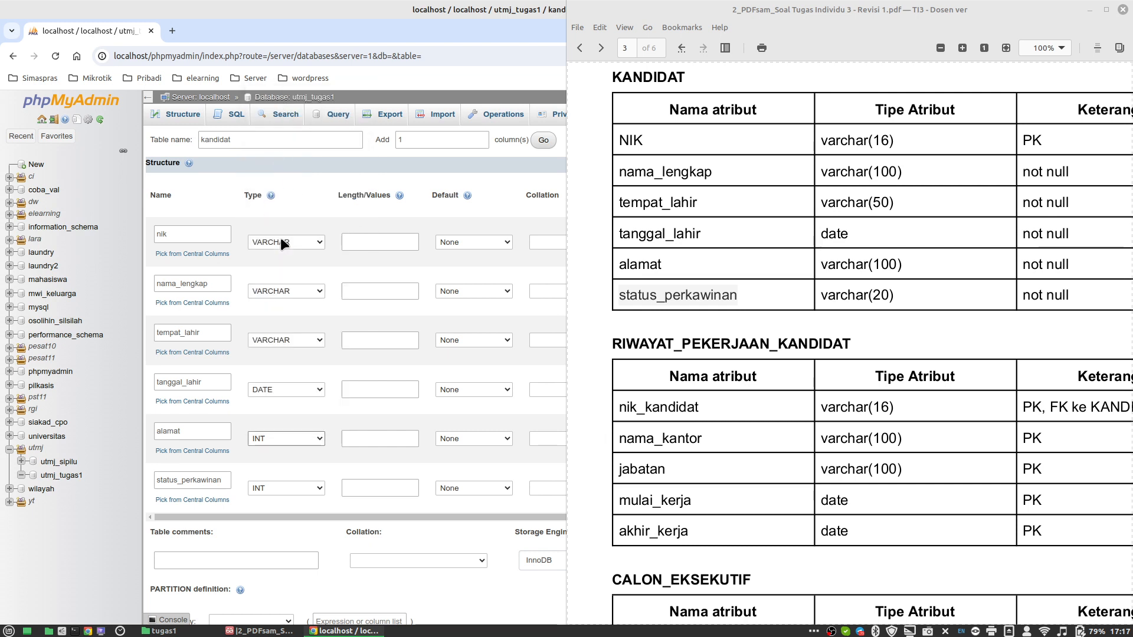
click(279, 488)
click(276, 296)
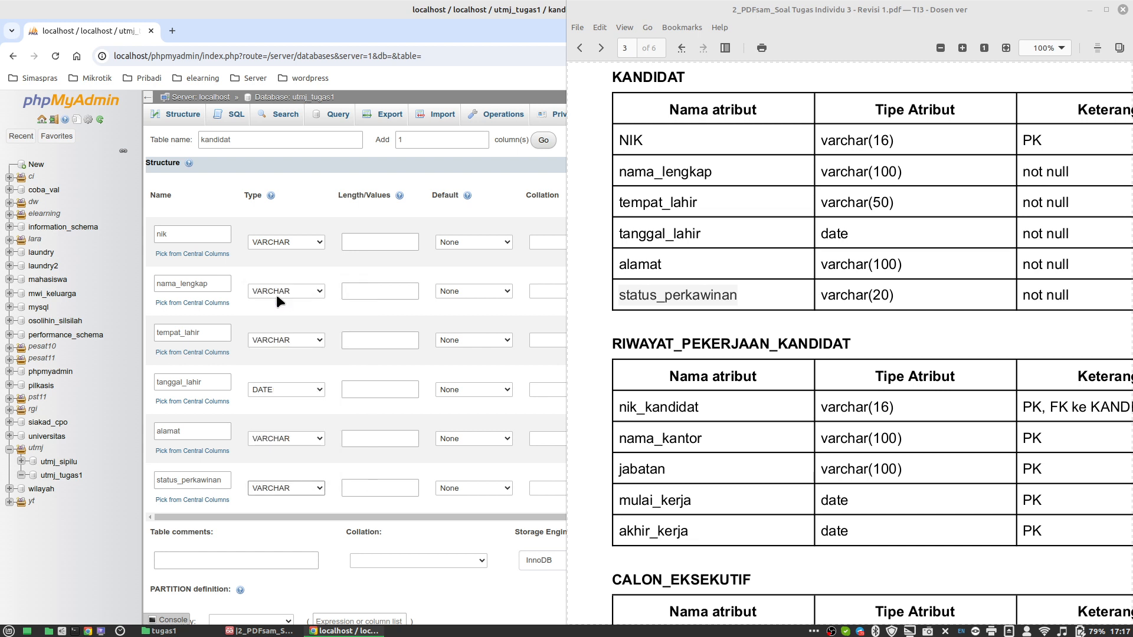
Step: Set the column lengths of nik to 16, nama_lengkap to 100 and tempat_lahir to 50
click(363, 242)
text(1)
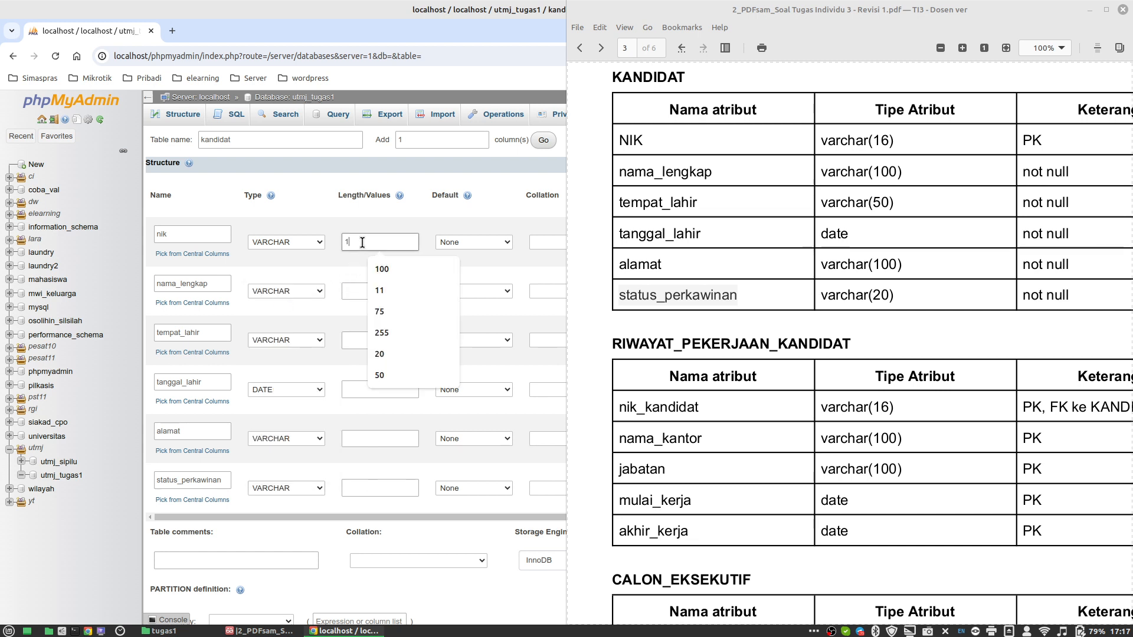
text(6)
click(354, 291)
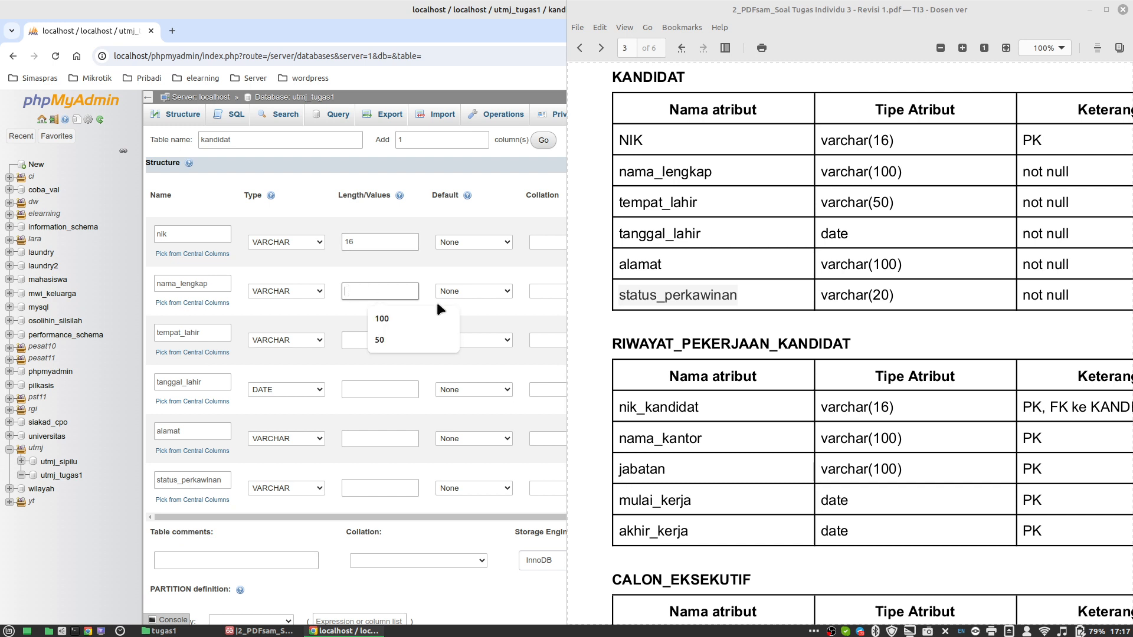
text(100)
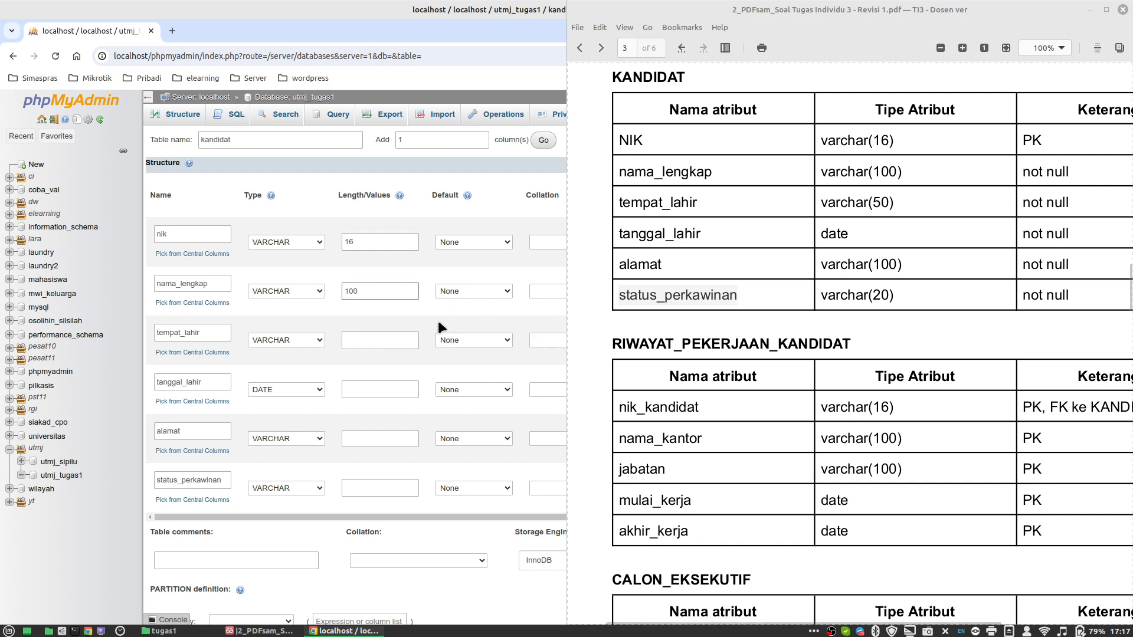
click(379, 339)
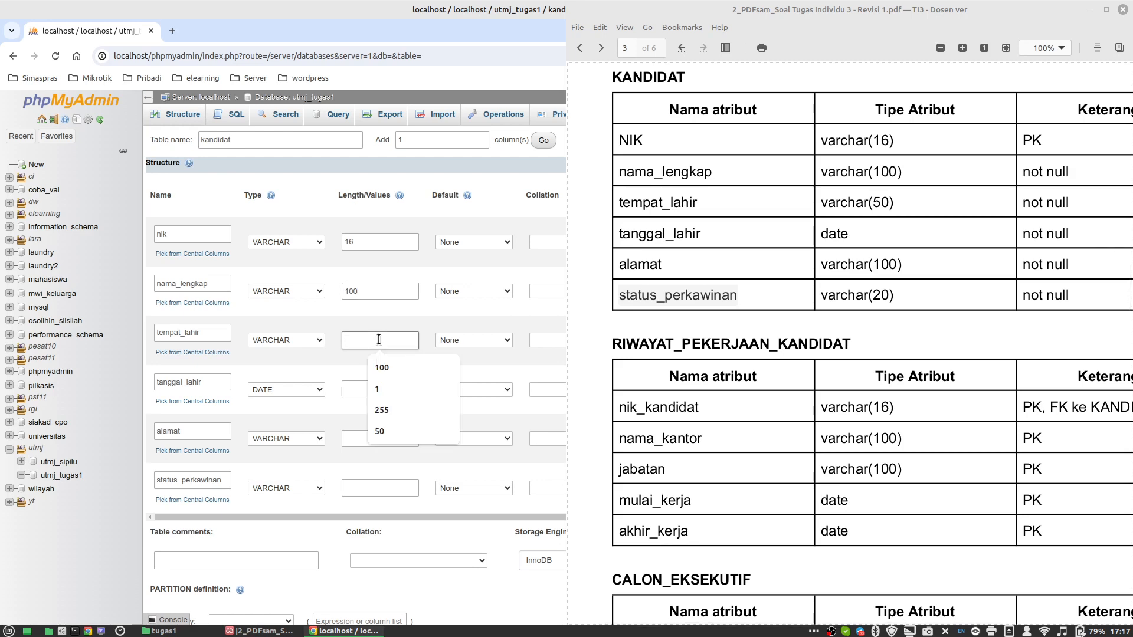
text(50)
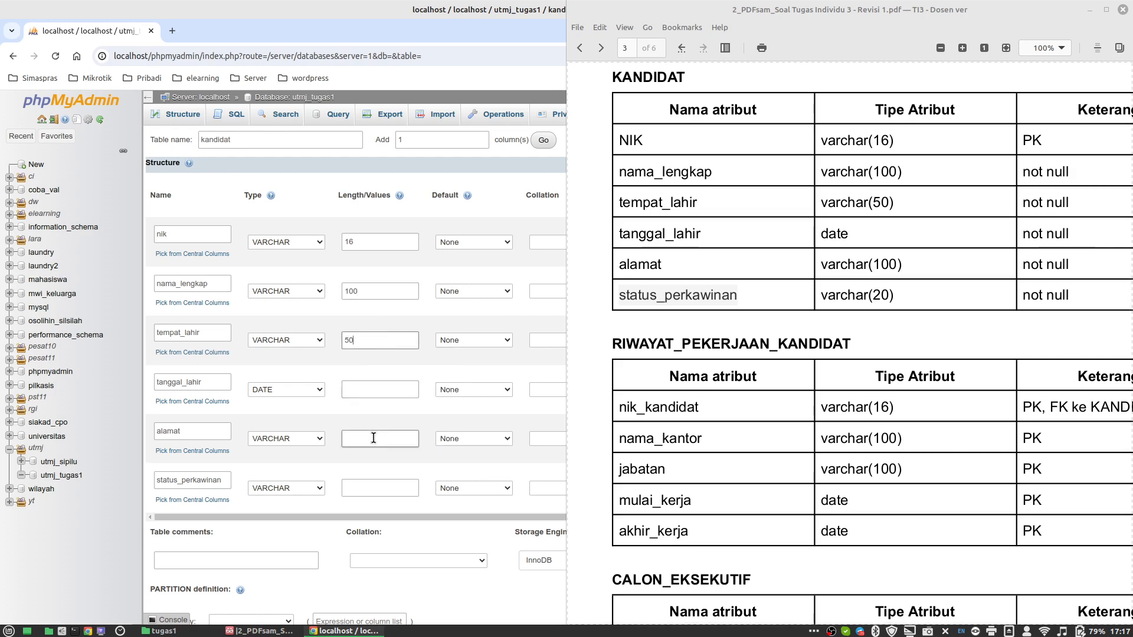
Step: Set the column lengths of alamat to 100 and status_perkawinan to 20
click(373, 437)
text(100)
click(380, 488)
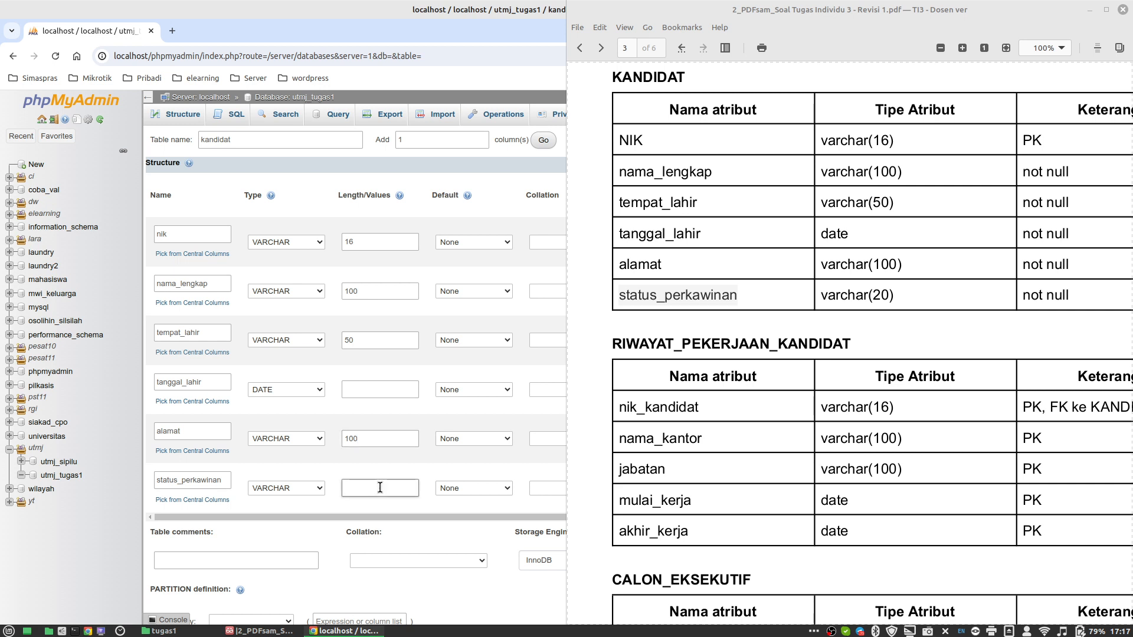
text(20)
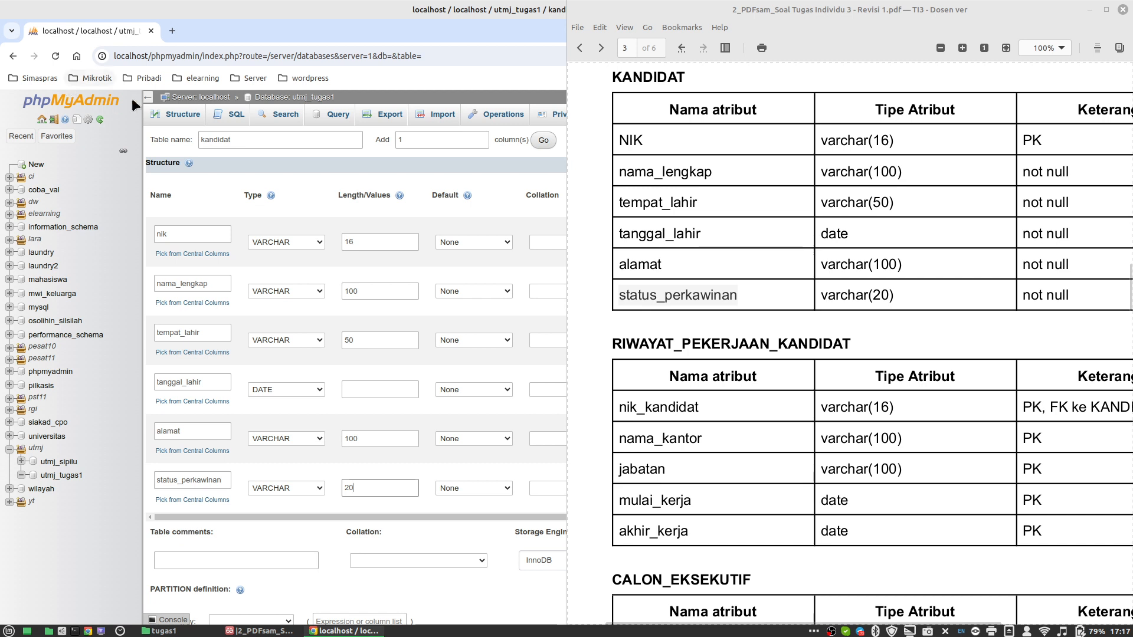
Step: Make the nik column the PRIMARY index of the kandidat table
click(148, 96)
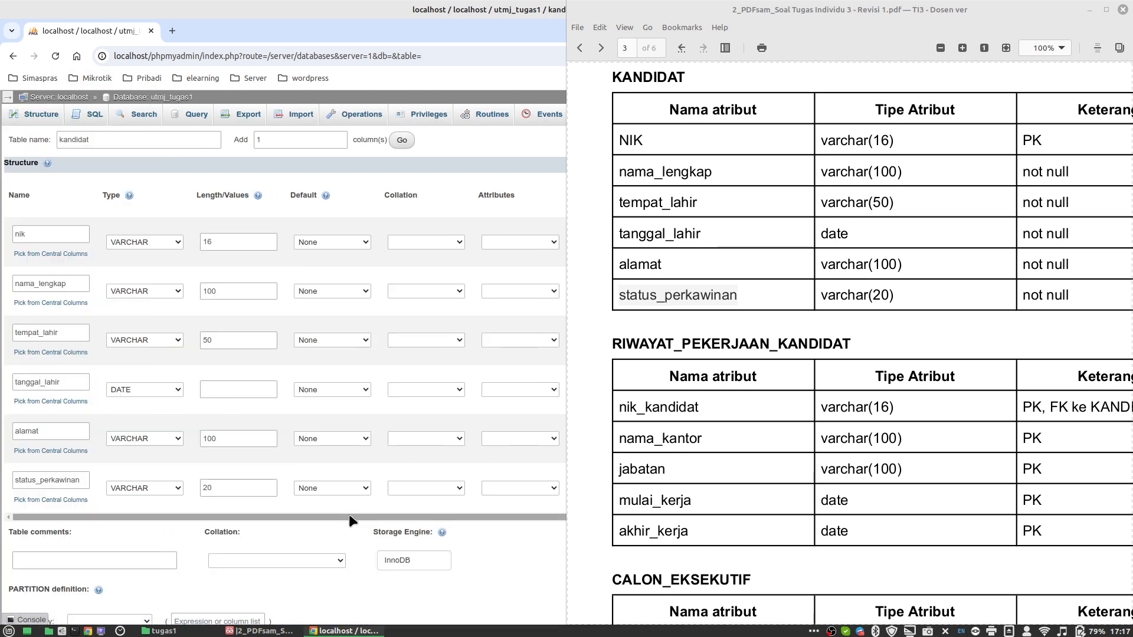
drag(348, 514, 451, 507)
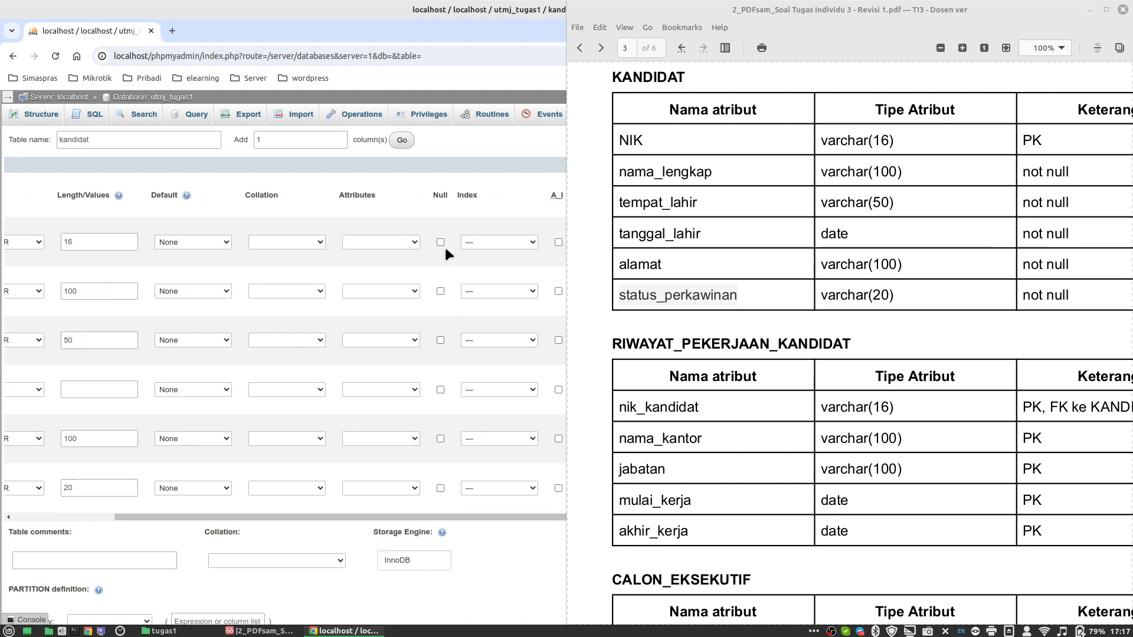
click(506, 242)
click(491, 262)
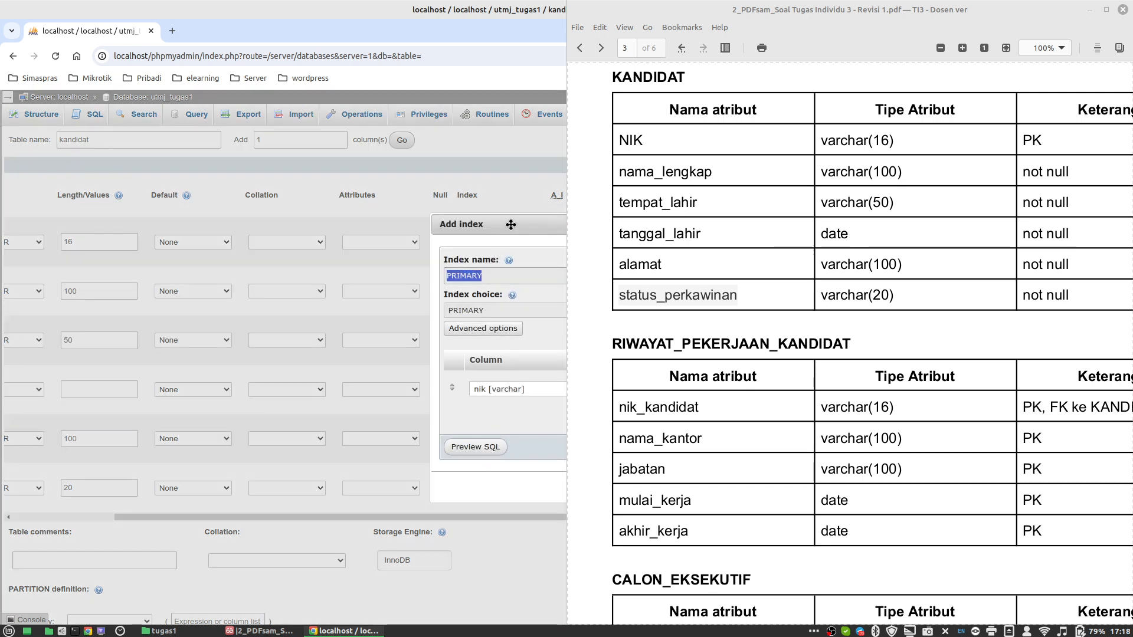
drag(511, 225, 252, 198)
click(374, 459)
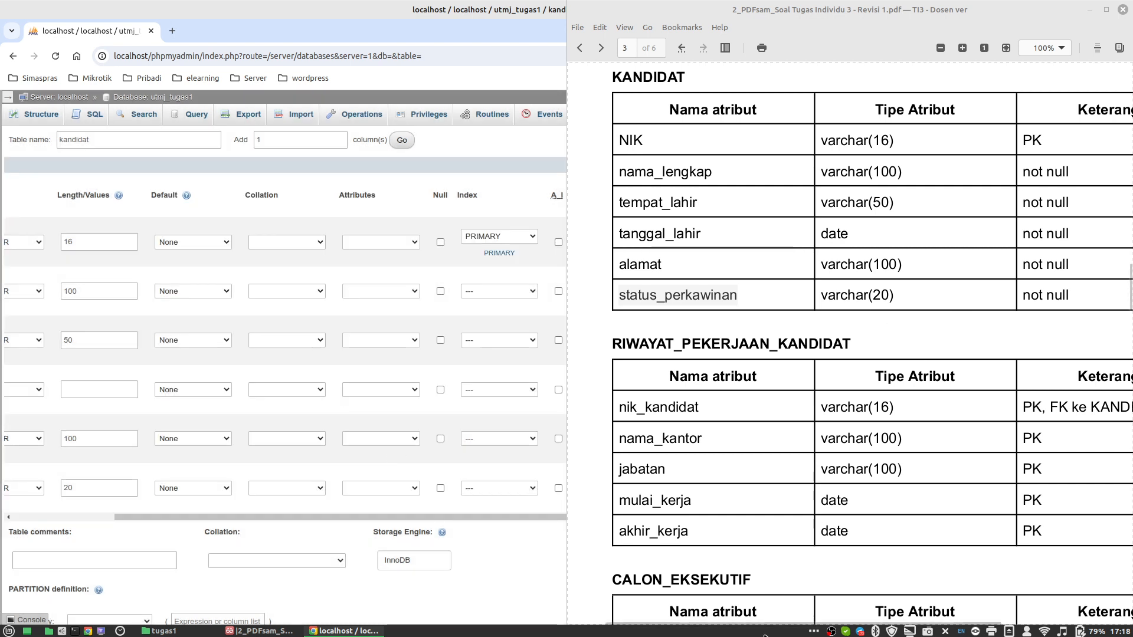
Step: Save the kandidat table definition and look over its structure
click(815, 537)
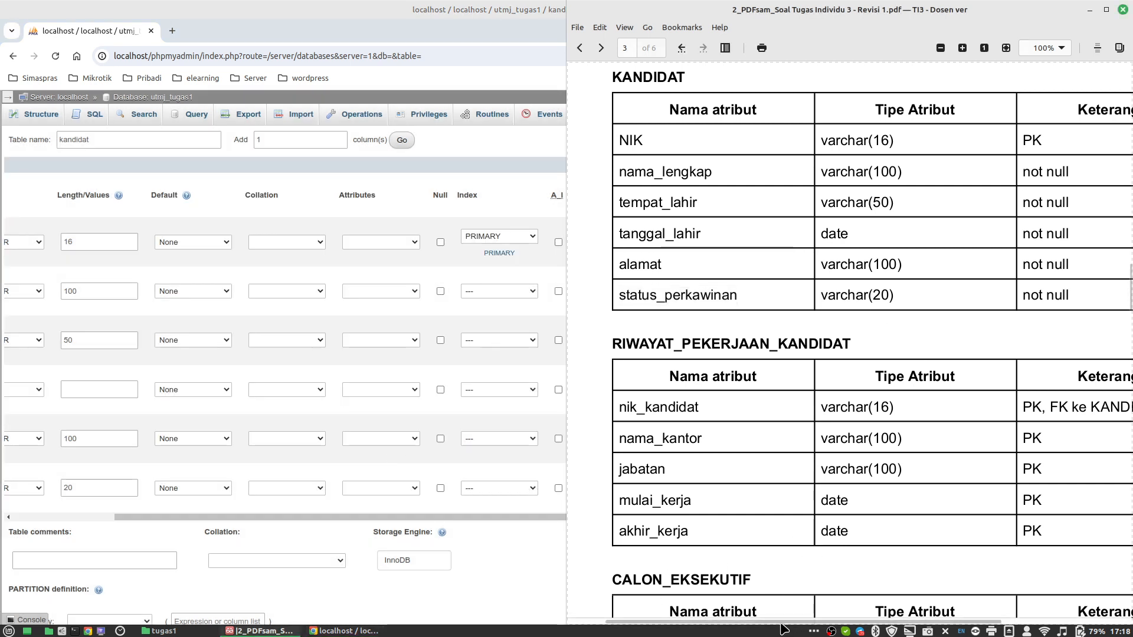
mouse_move(782, 623)
mouse_down()
mouse_move(911, 629)
mouse_move(785, 635)
mouse_up()
scroll(481, 537, down, 2)
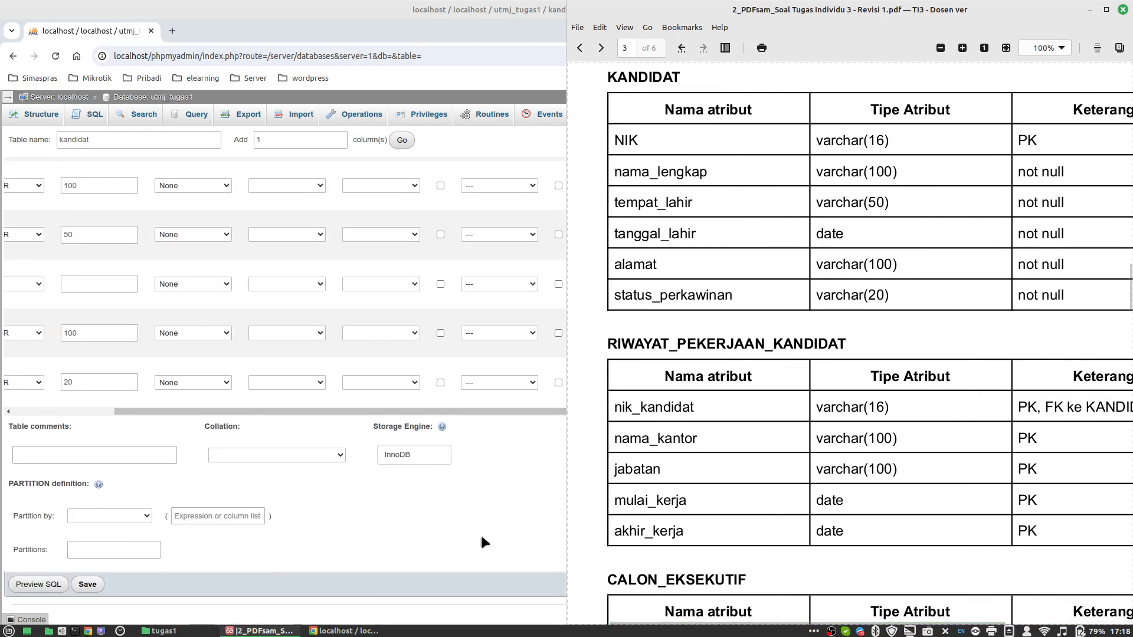
click(90, 583)
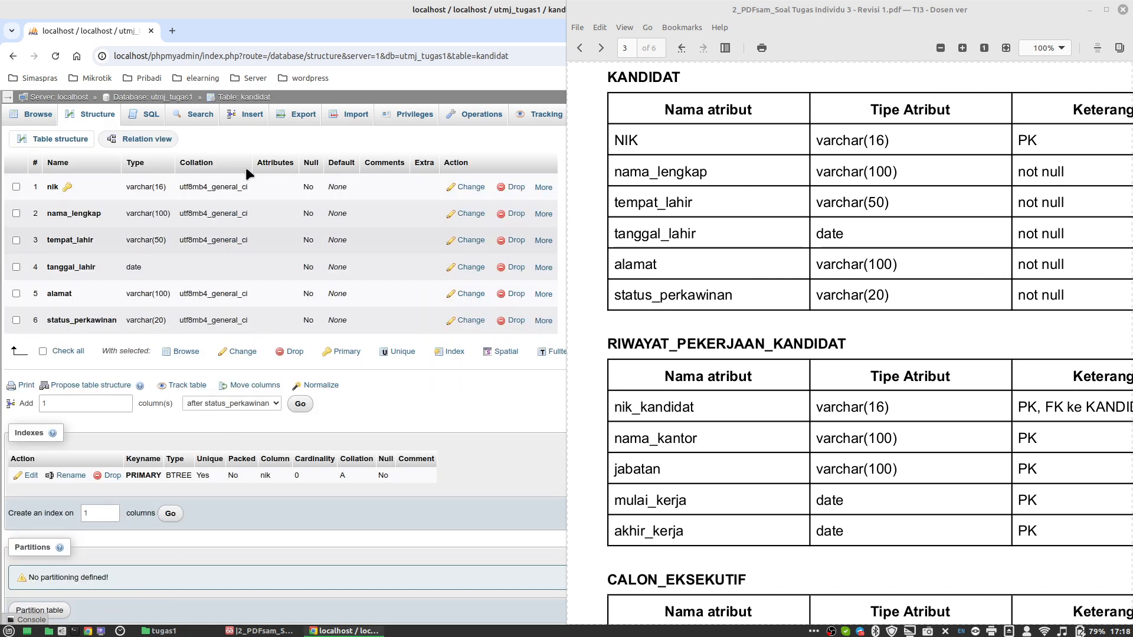
scroll(177, 349, down, 3)
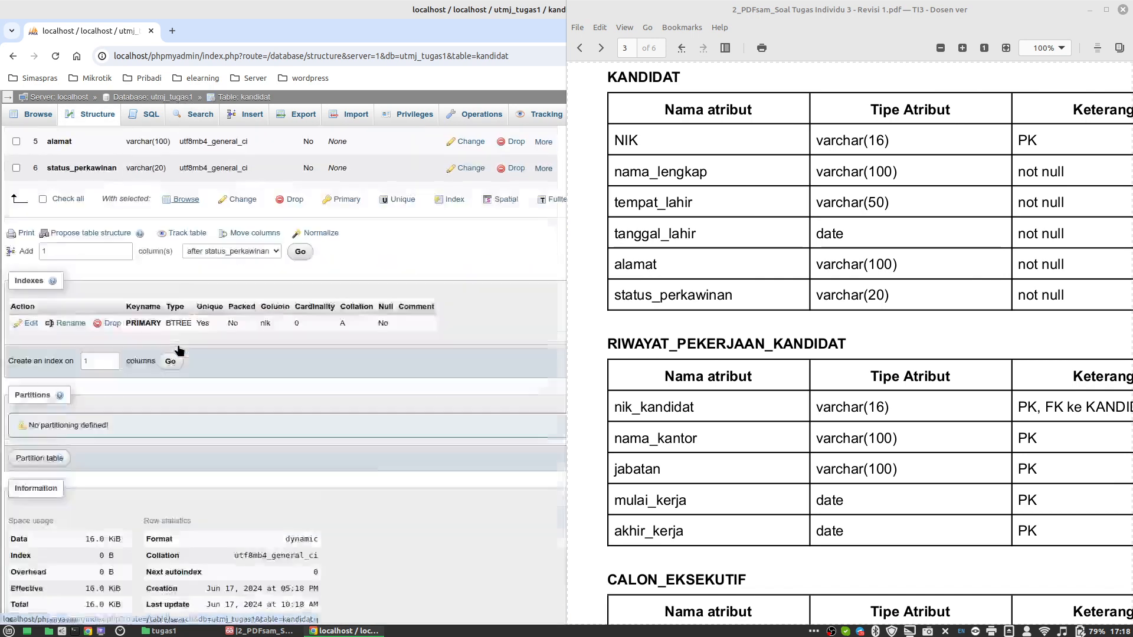
scroll(185, 343, up, 3)
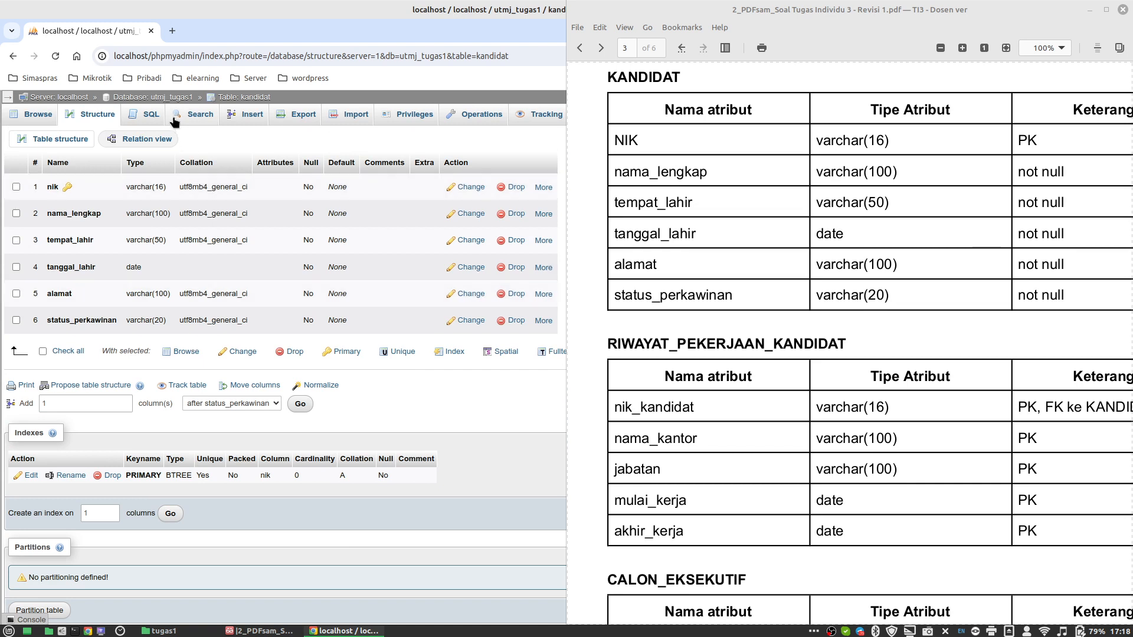
Step: Start a new table named riwayat_pekerjaan_kandidat with 5 columns in the utmj_tugas1 database
click(172, 97)
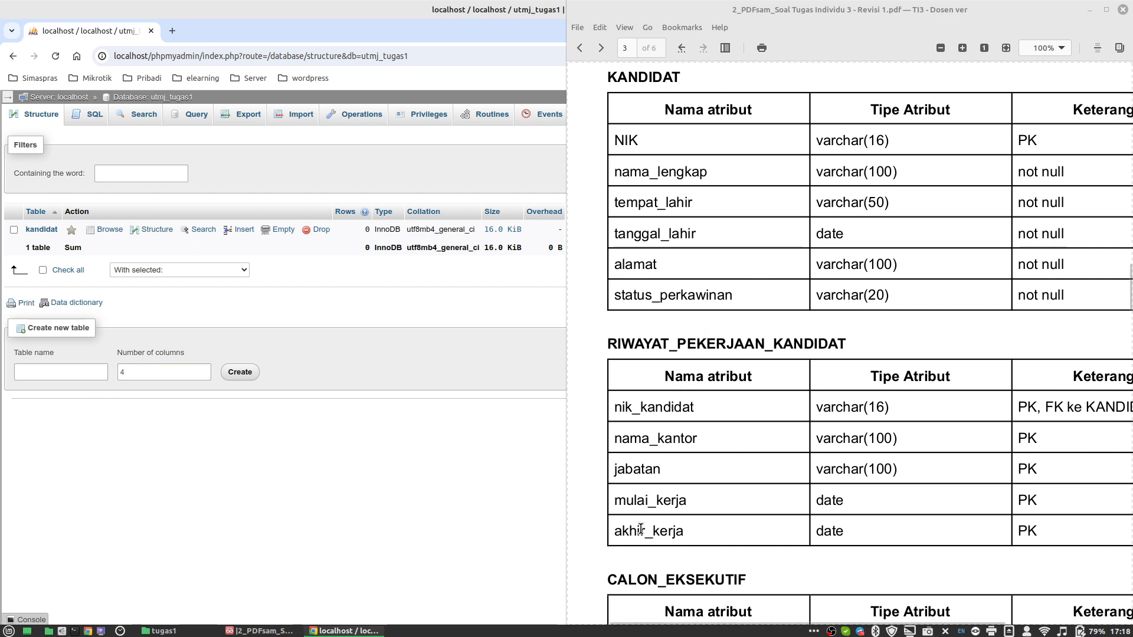
click(204, 367)
click(52, 371)
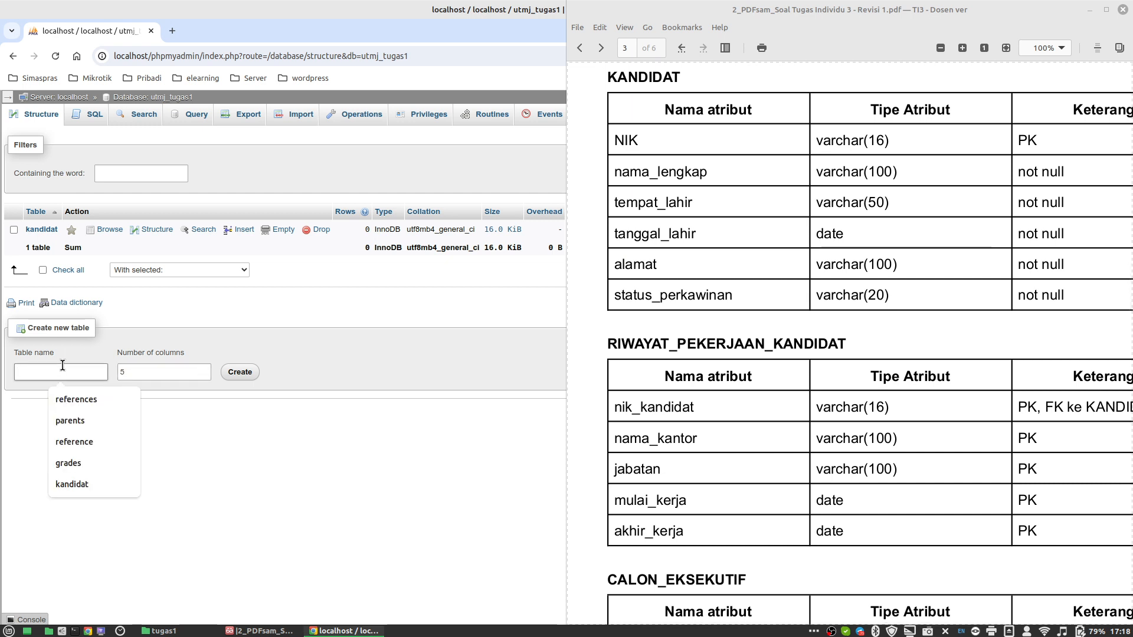
text(ri)
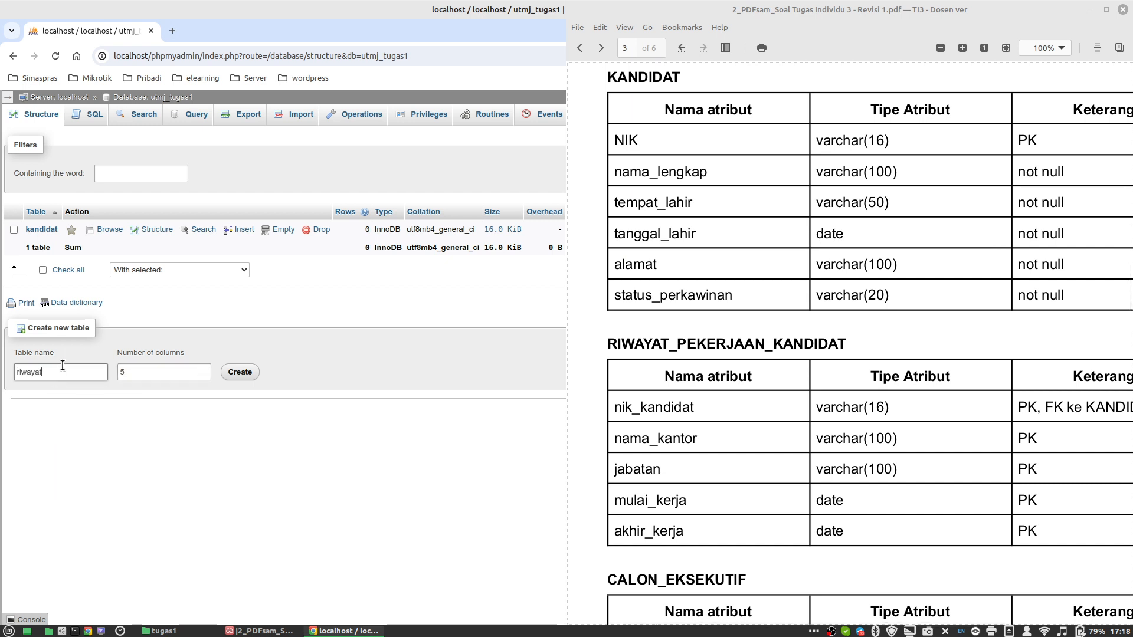
text(wayat_pekerjaan)
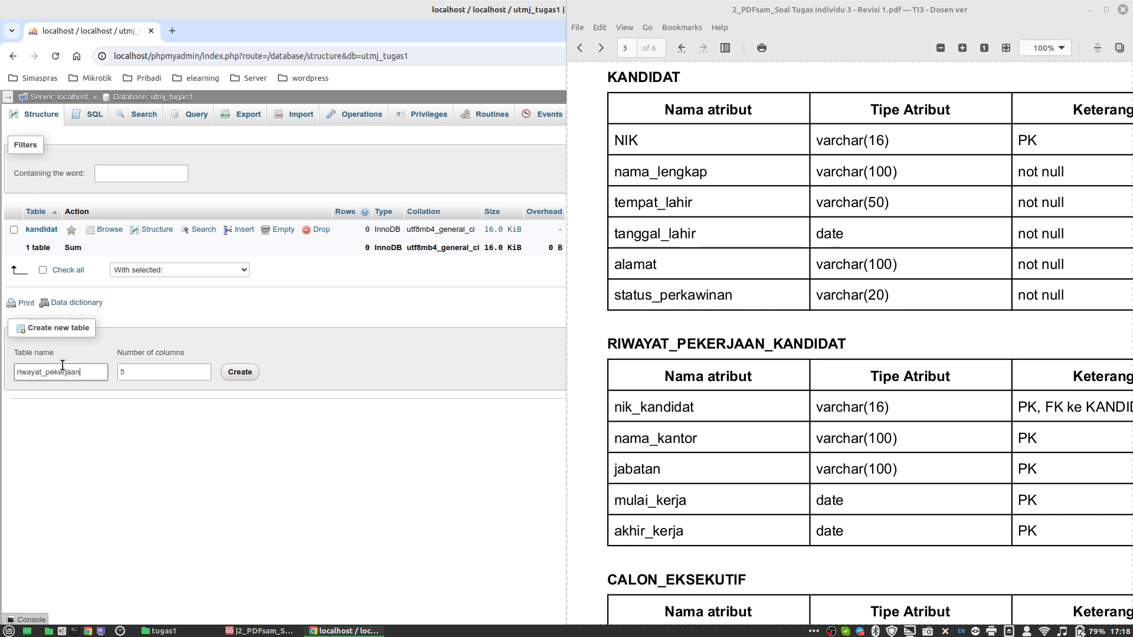
text(_kandidat)
click(236, 373)
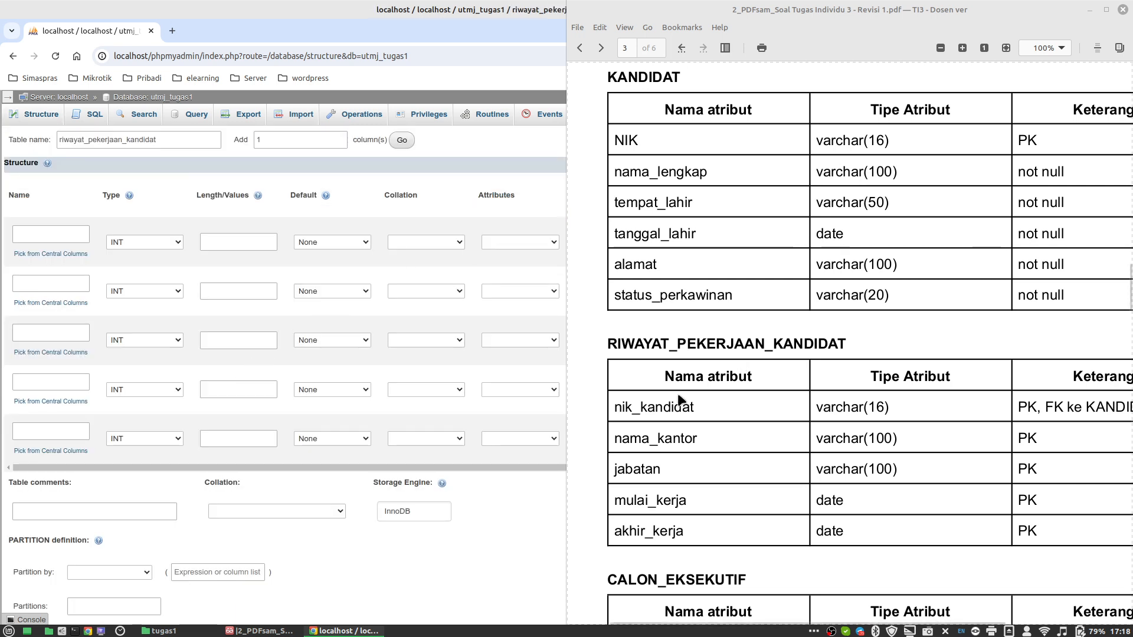
Step: Copy nik_kandidat and nama_kantor from the PDF as the names of the first and second columns
double_click(667, 408)
key(ctrl+c)
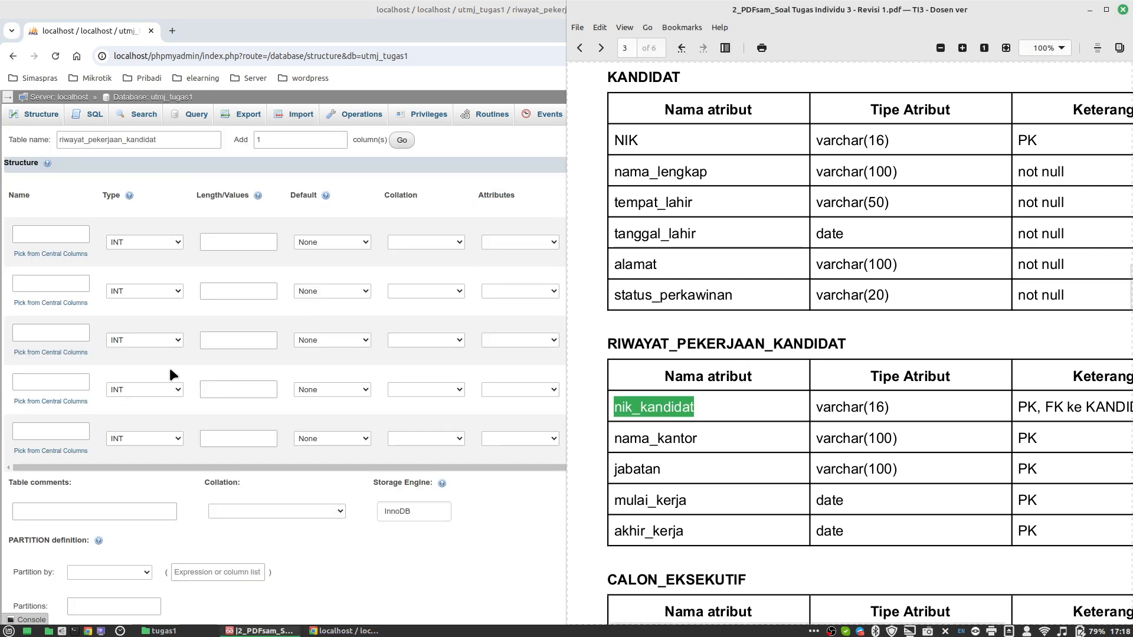
click(52, 231)
key(ctrl+v)
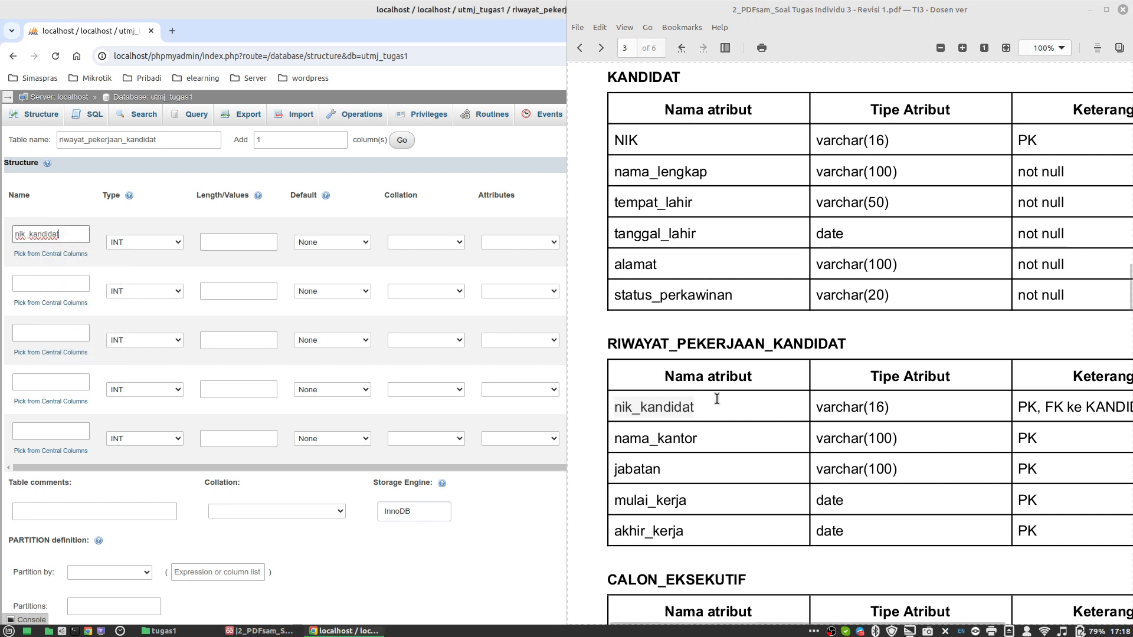
double_click(661, 444)
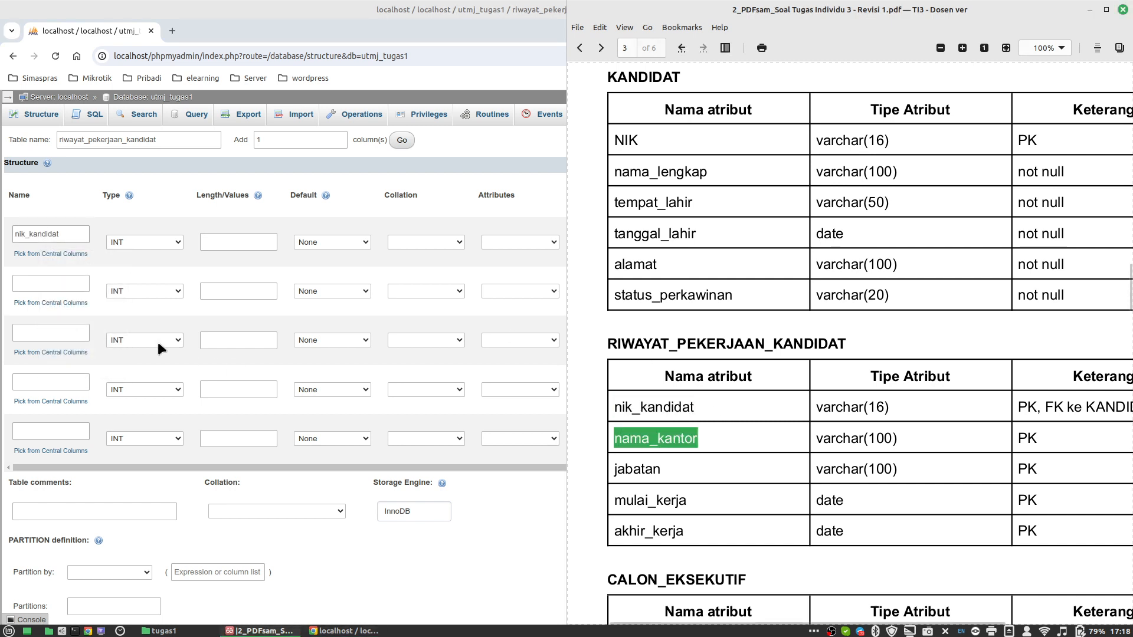
click(70, 287)
key(ctrl+v)
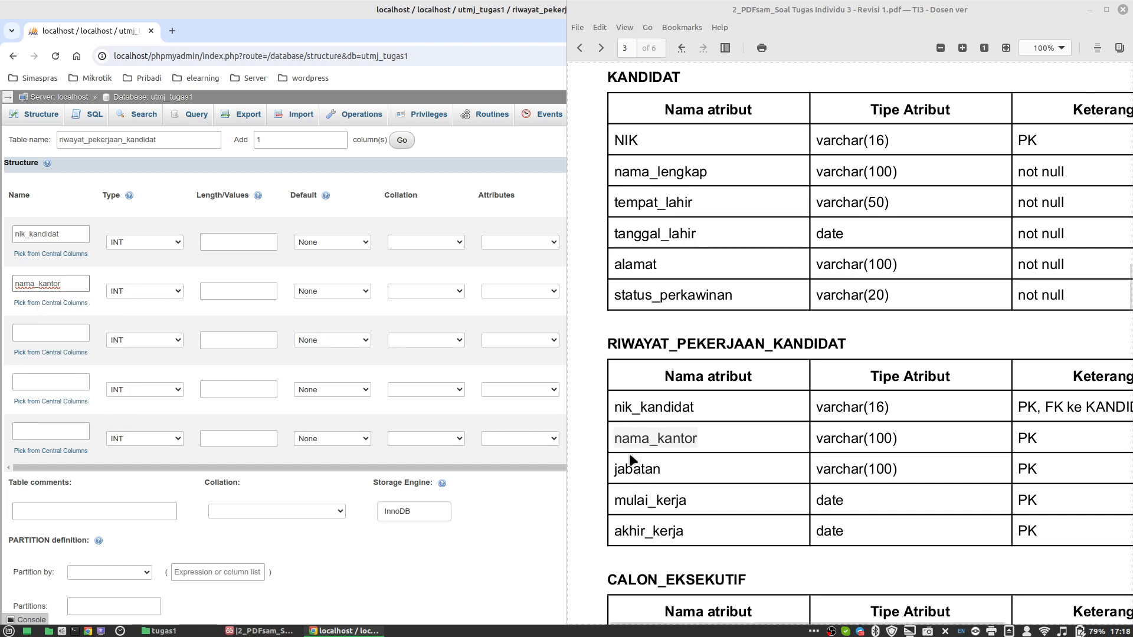
Step: Copy jabatan and mulai_kerja from the PDF as the names of the third and fourth columns
click(632, 475)
double_click(632, 475)
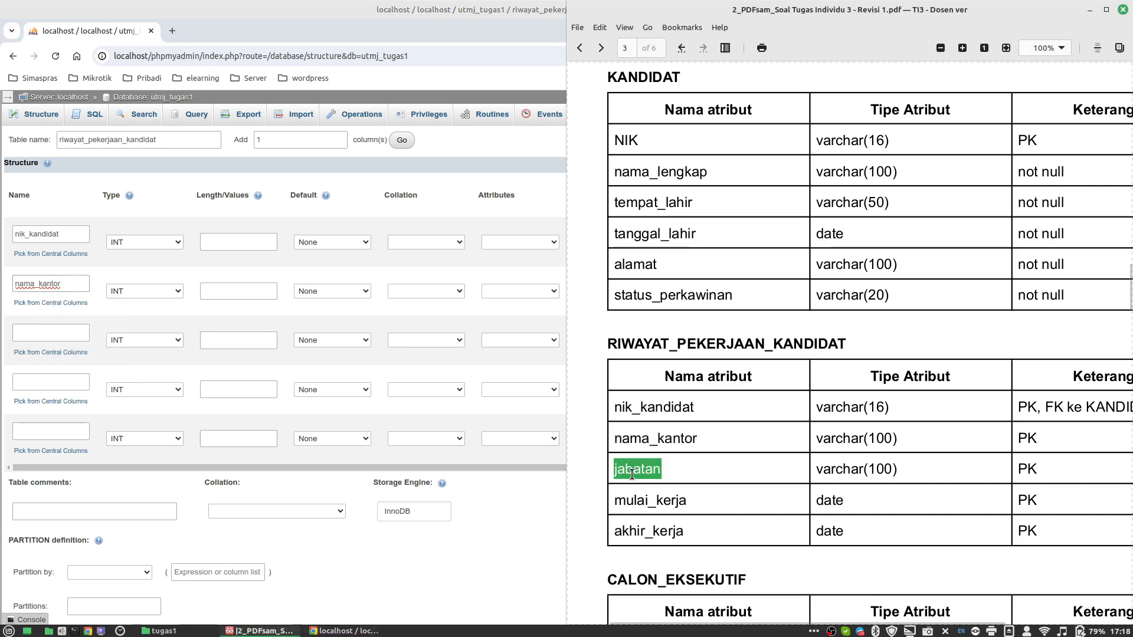
click(41, 332)
key(ctrl+v)
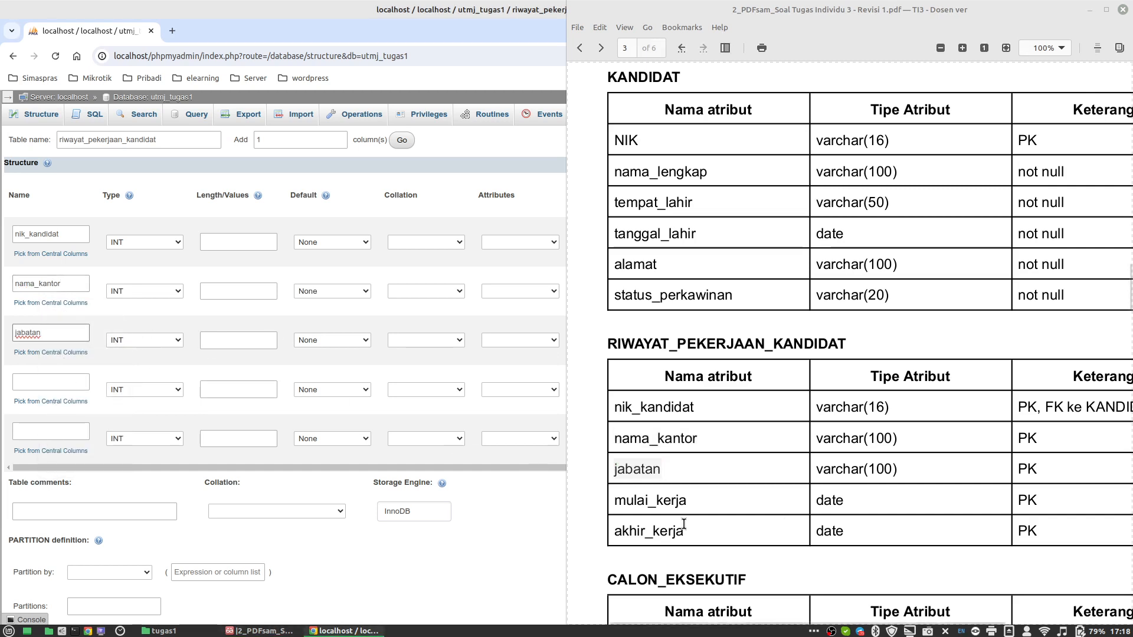
click(662, 502)
double_click(661, 502)
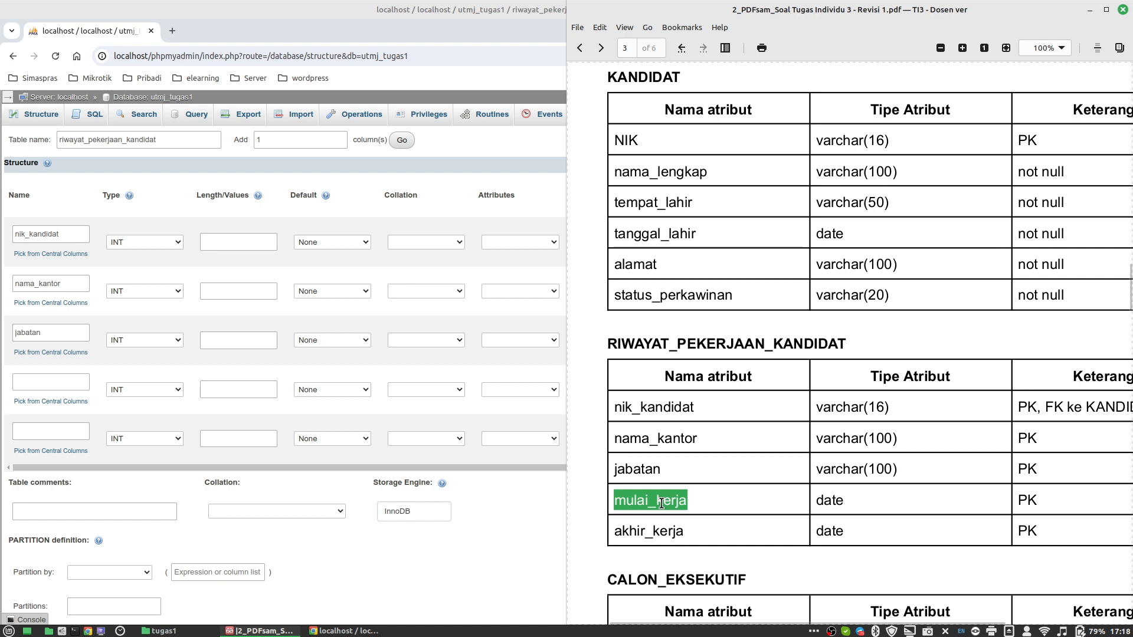
click(44, 381)
key(ctrl+v)
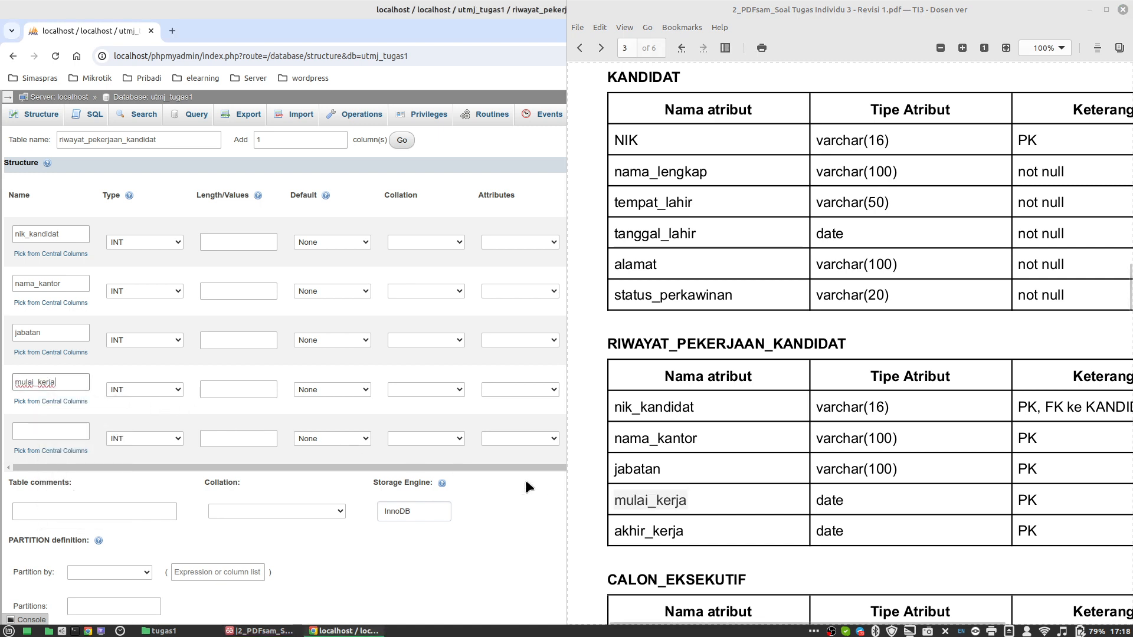
Step: Copy akhir_kerja from the PDF as the name of the fifth column
double_click(631, 537)
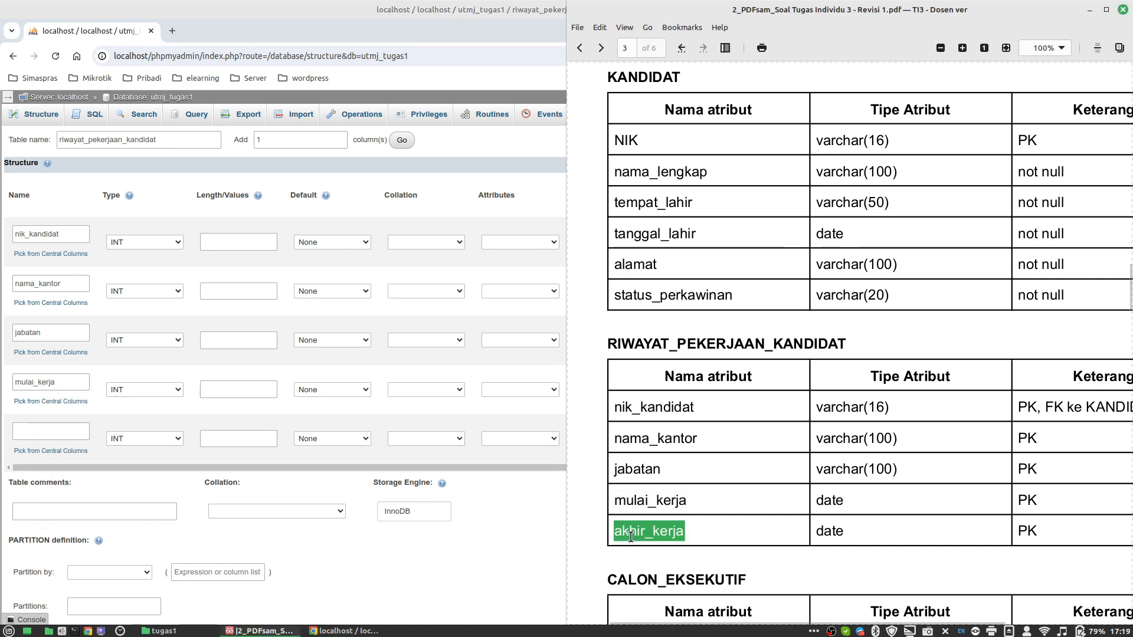
click(61, 435)
key(ctrl+v)
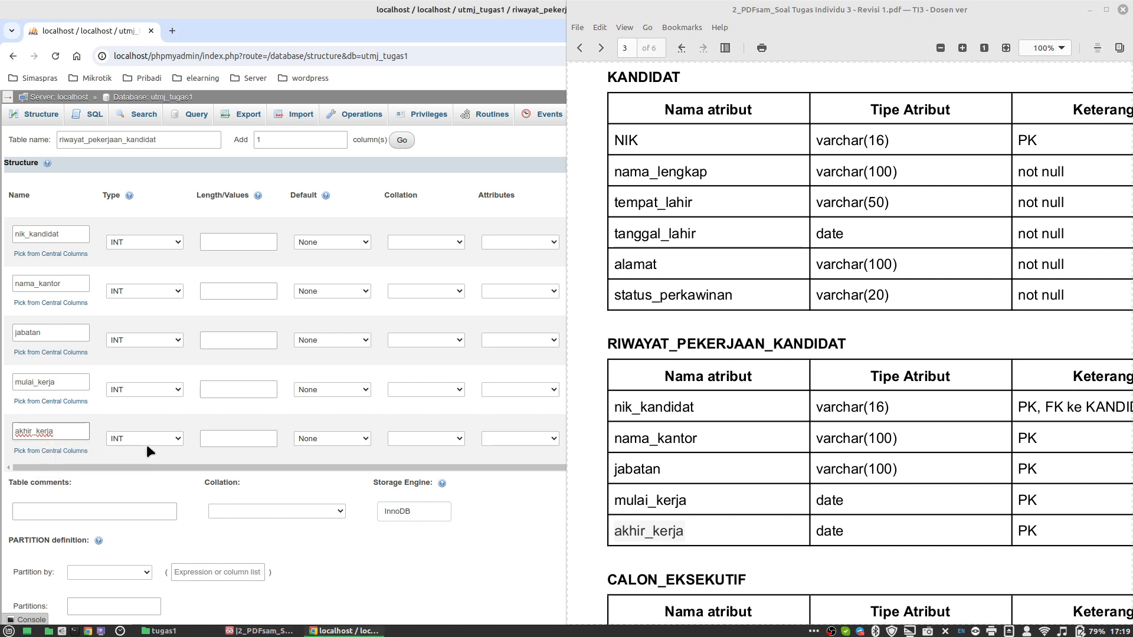
Step: Set the data type of akhir_kerja and mulai_kerja to DATE
click(147, 438)
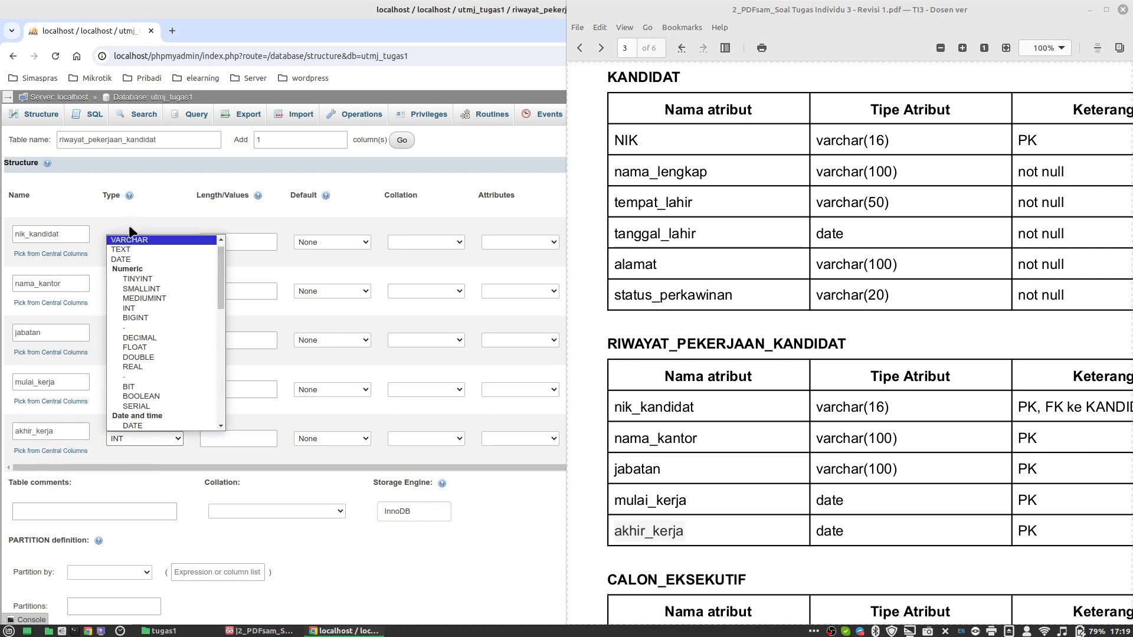
click(132, 258)
click(141, 386)
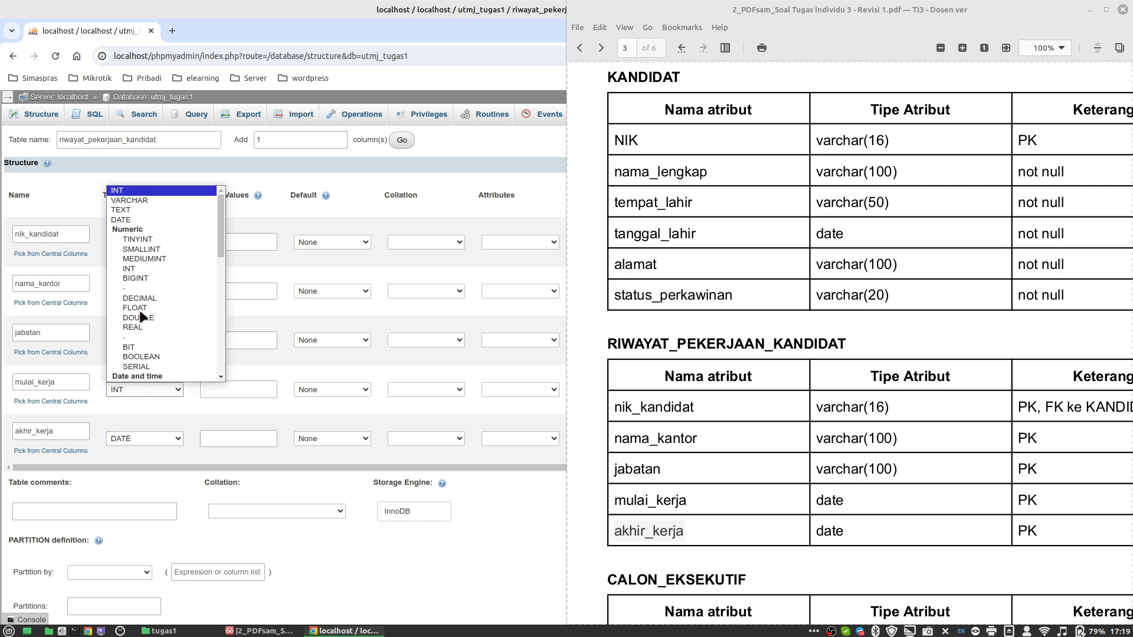
click(137, 223)
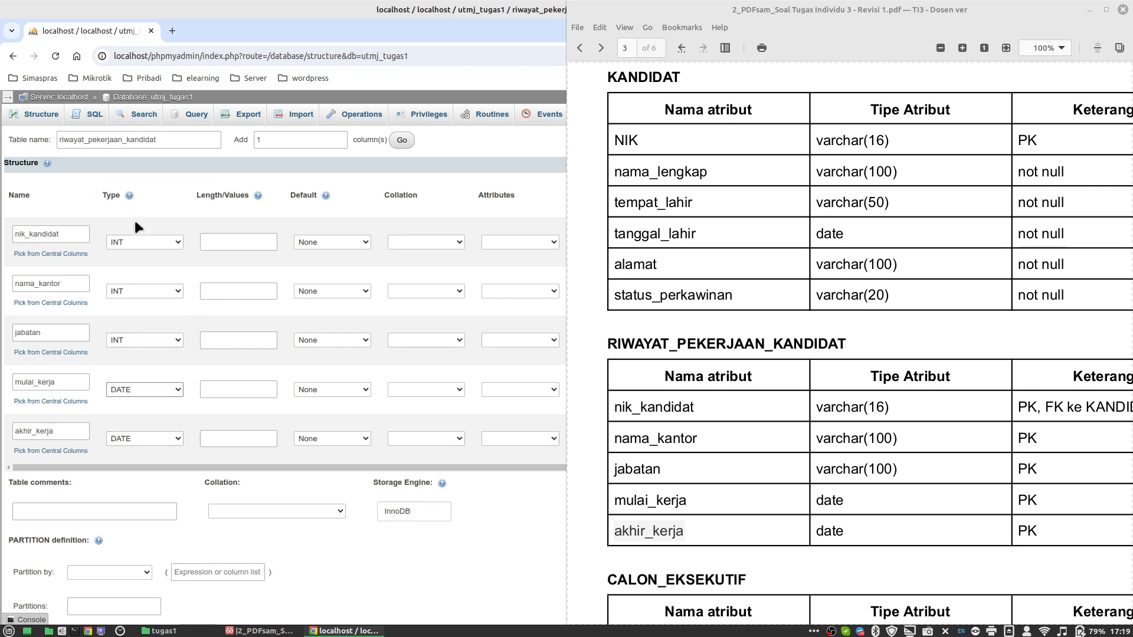
Step: Set the data type of jabatan and nama_kantor to VARCHAR with a length of 100
click(151, 336)
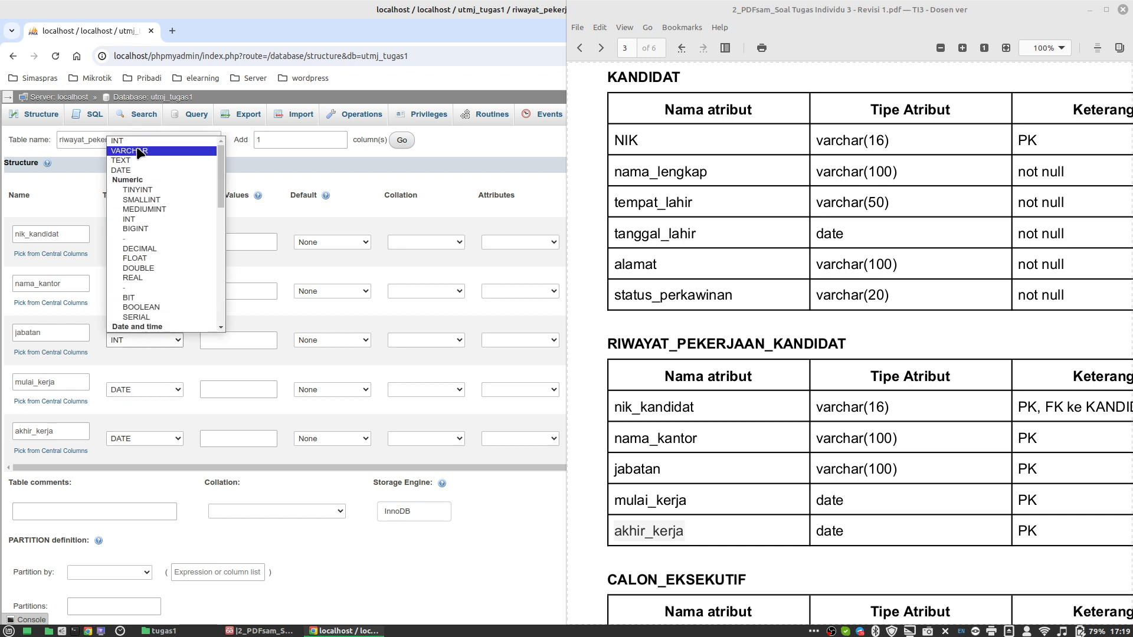
click(130, 144)
click(233, 338)
text(100)
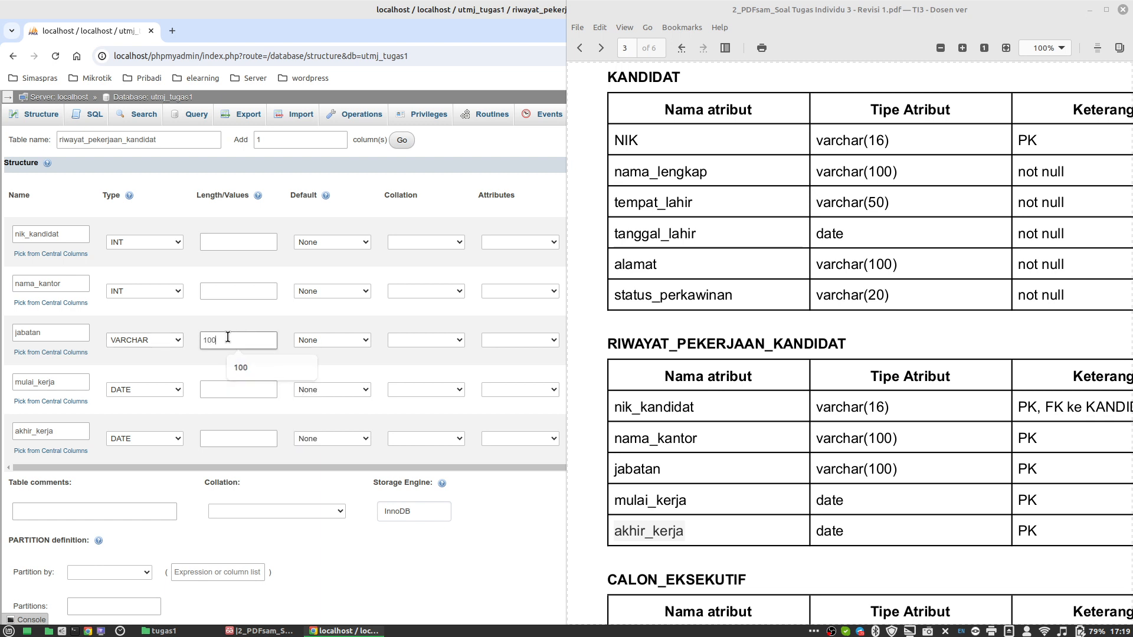
click(150, 289)
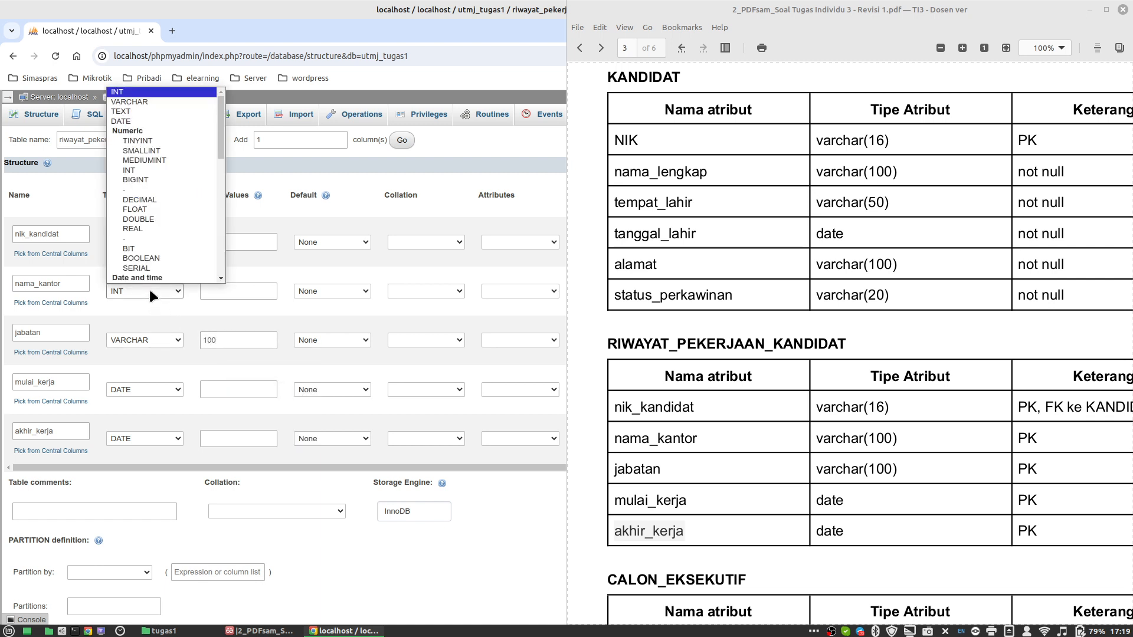
click(119, 102)
click(223, 294)
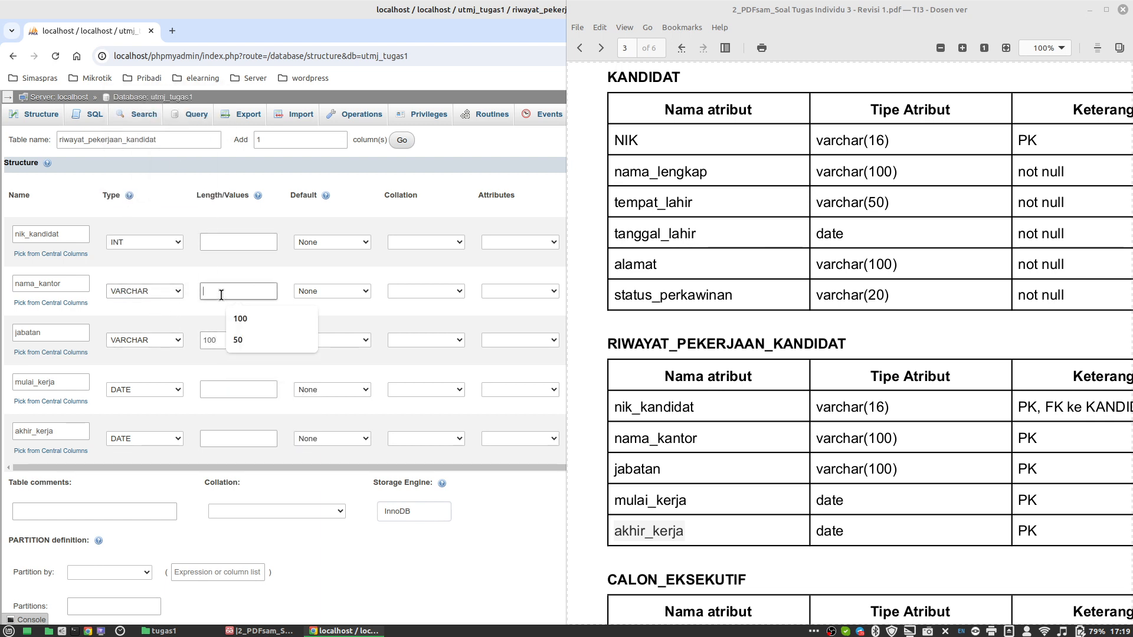
click(237, 319)
Step: Set the data type of nik_kandidat to VARCHAR with a length of 16
click(136, 244)
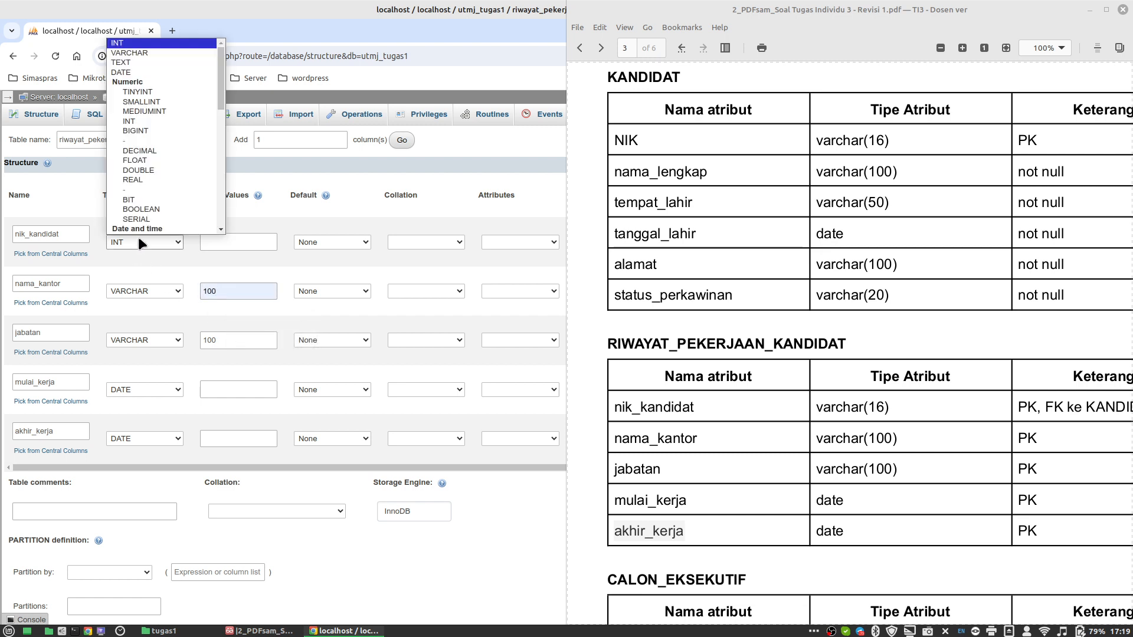
click(140, 52)
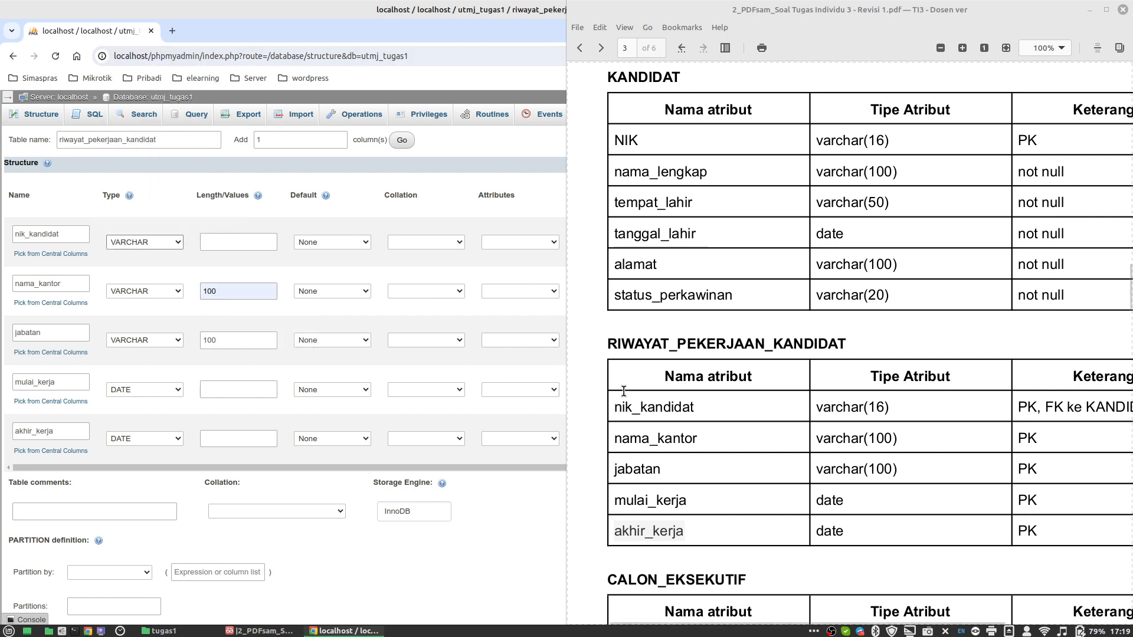
click(252, 238)
text(16)
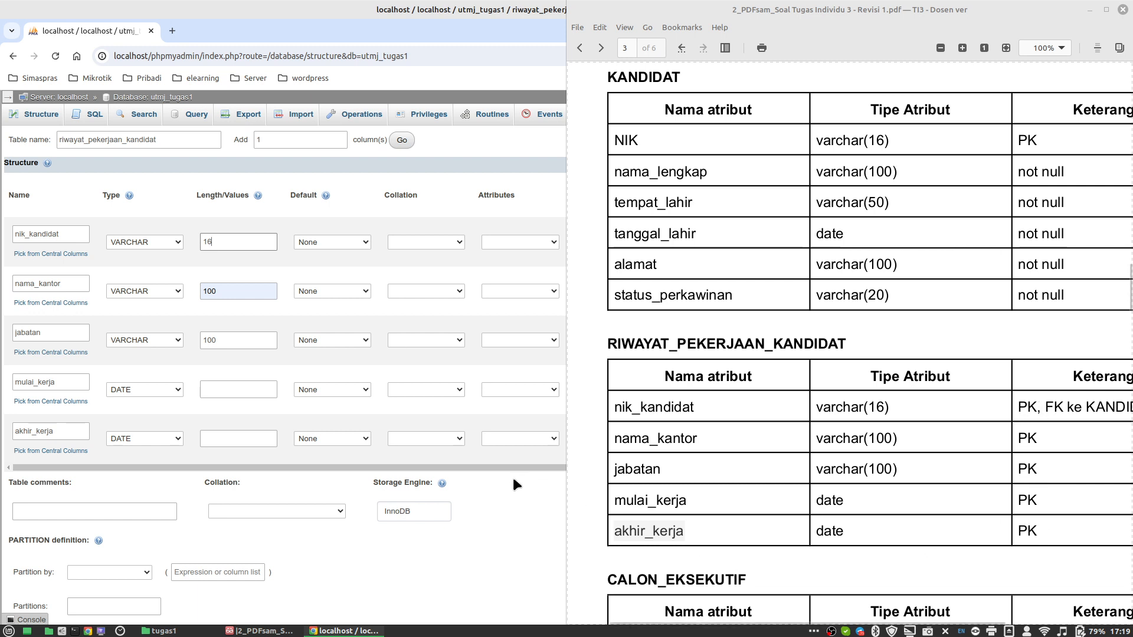
Step: Save the riwayat_pekerjaan_kandidat table and make all five of its columns a composite primary key
drag(498, 468, 449, 471)
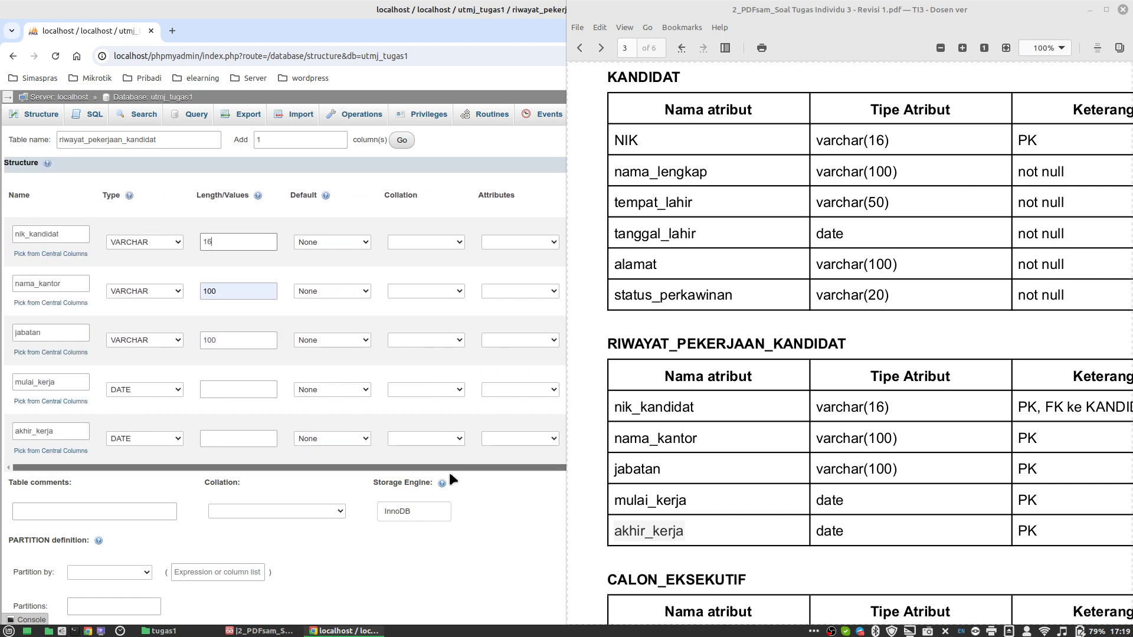
drag(539, 470, 231, 451)
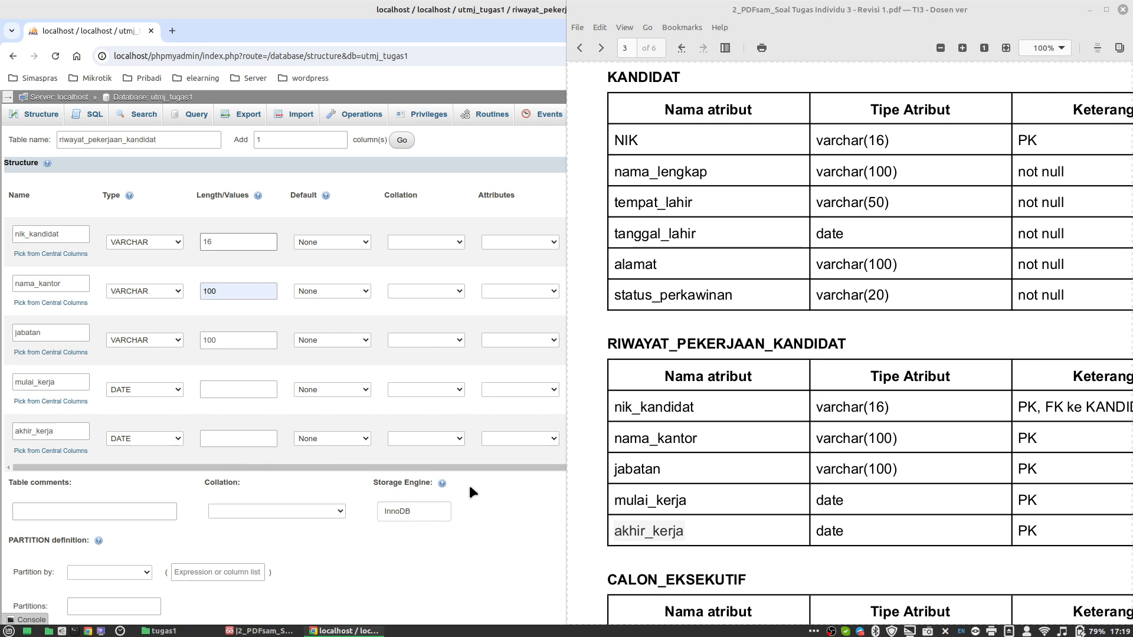
scroll(508, 472, down, 2)
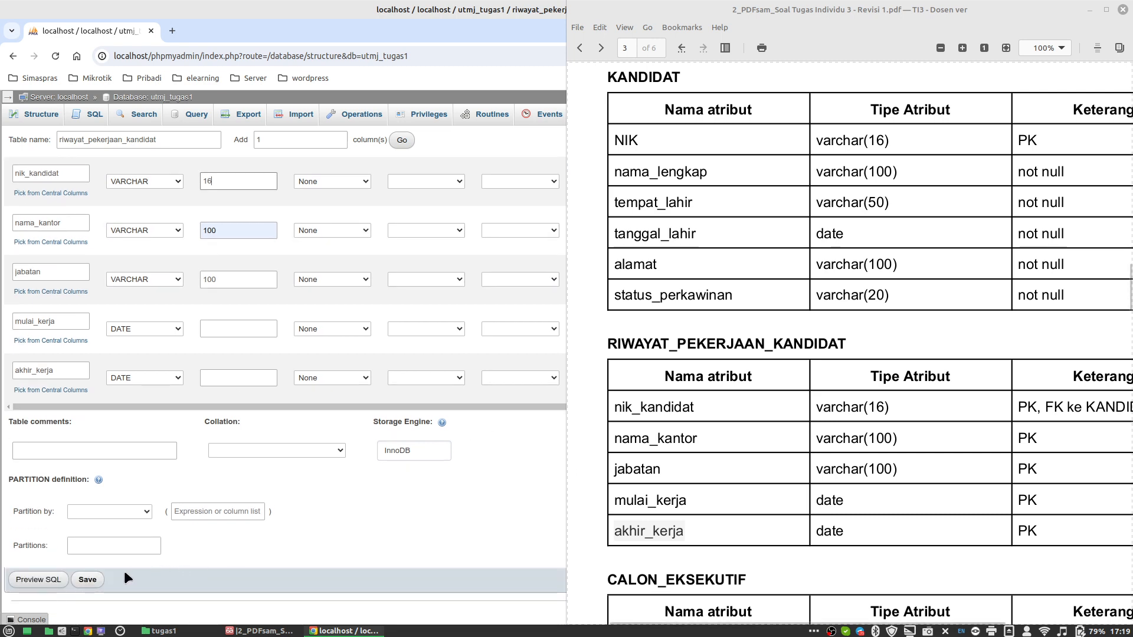
click(87, 579)
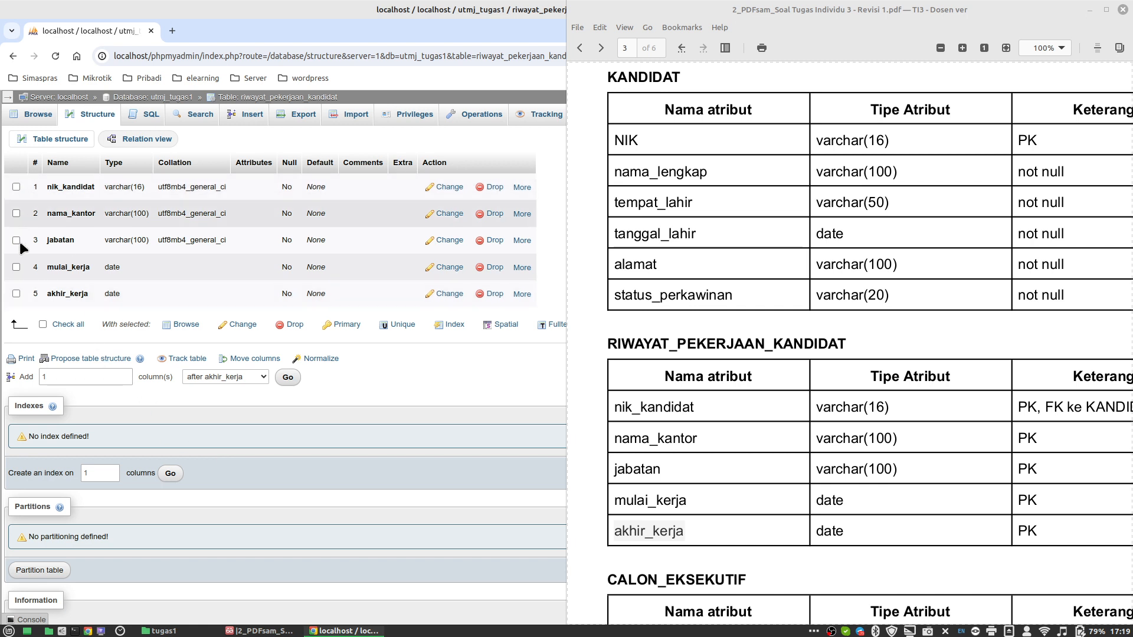
click(67, 326)
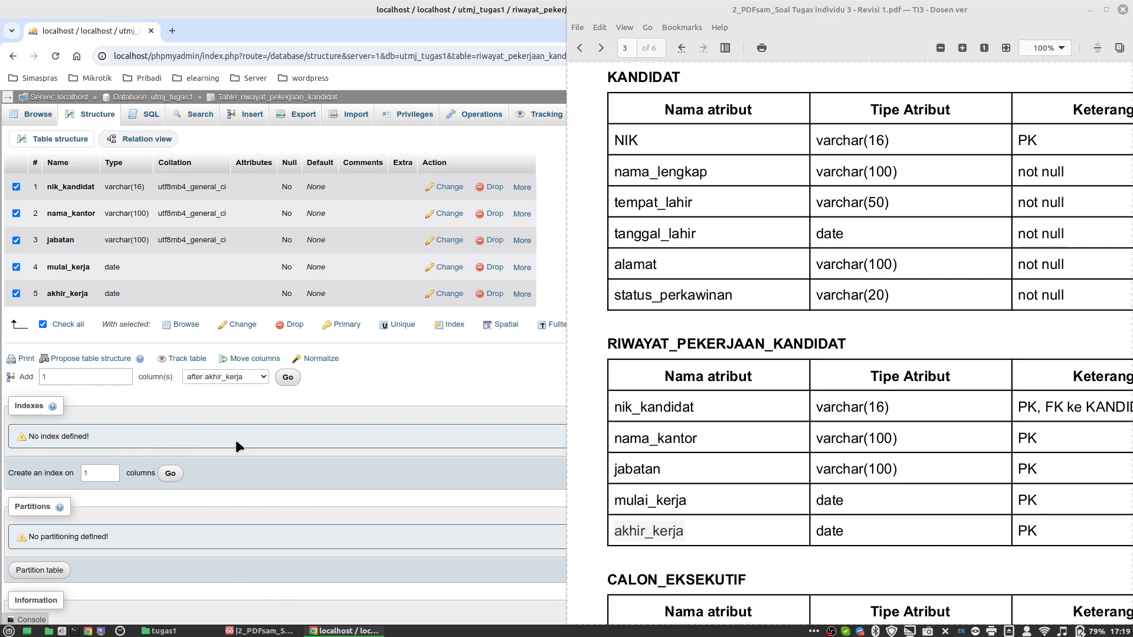
click(341, 325)
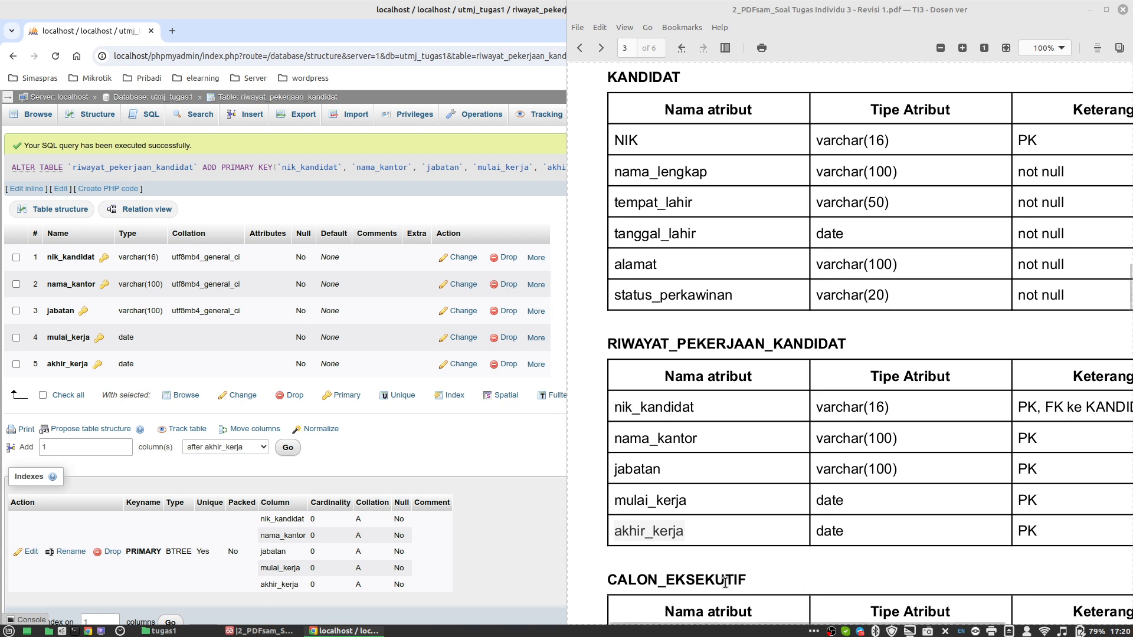
Step: Check in the PDF which column nik_kandidat of RIWAYAT_PEKERJAAN_KANDIDAT must reference as a foreign key
drag(748, 623, 812, 624)
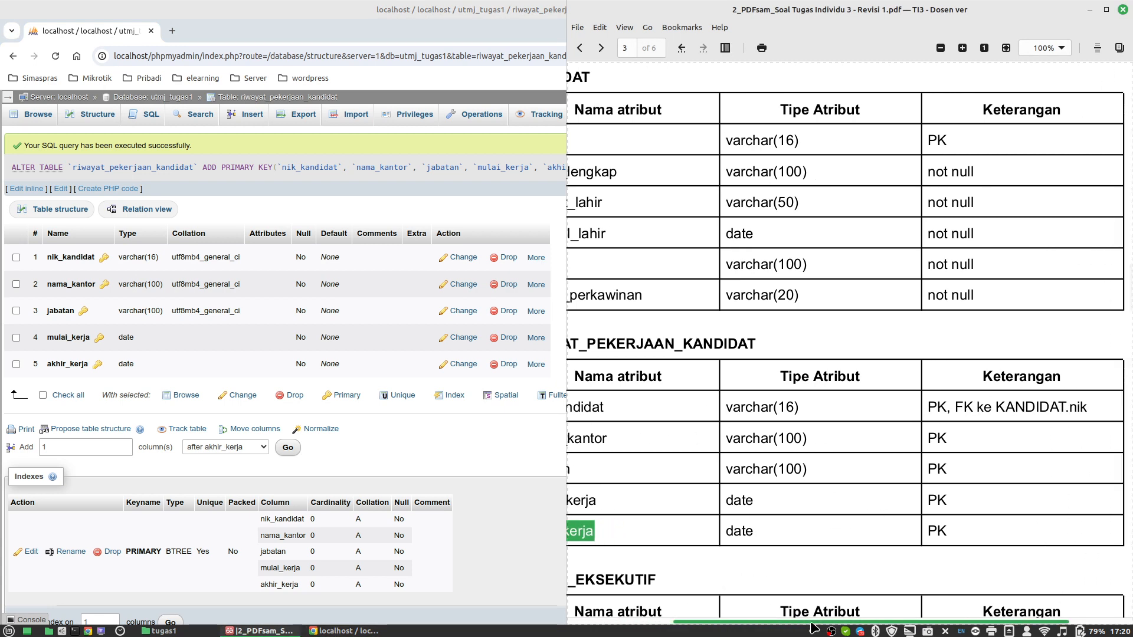
drag(997, 407, 1081, 408)
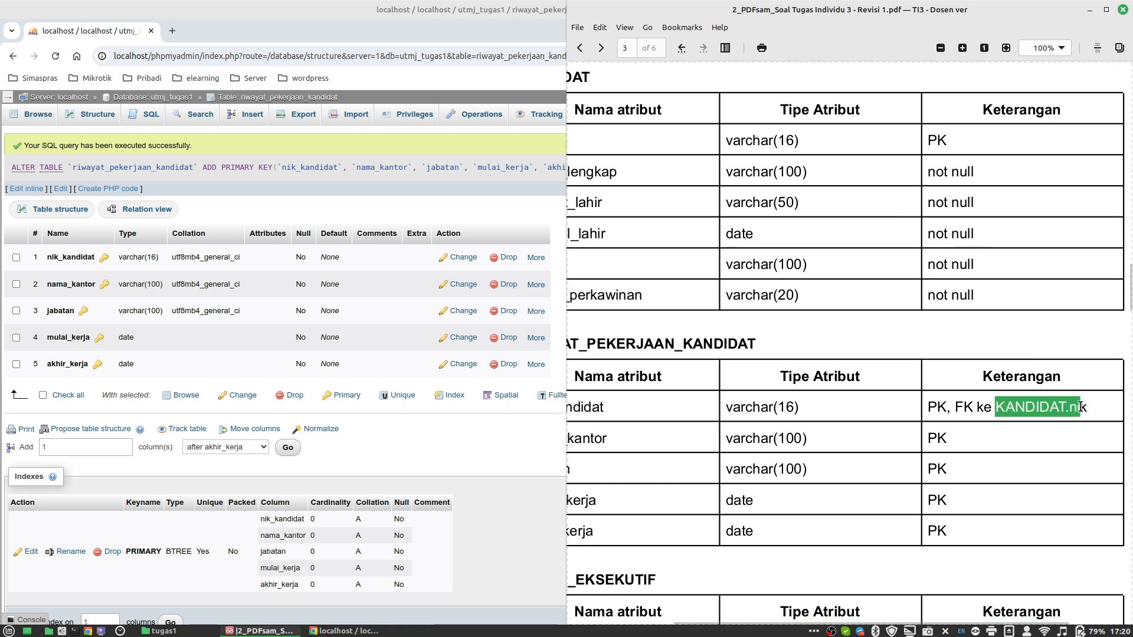
click(487, 618)
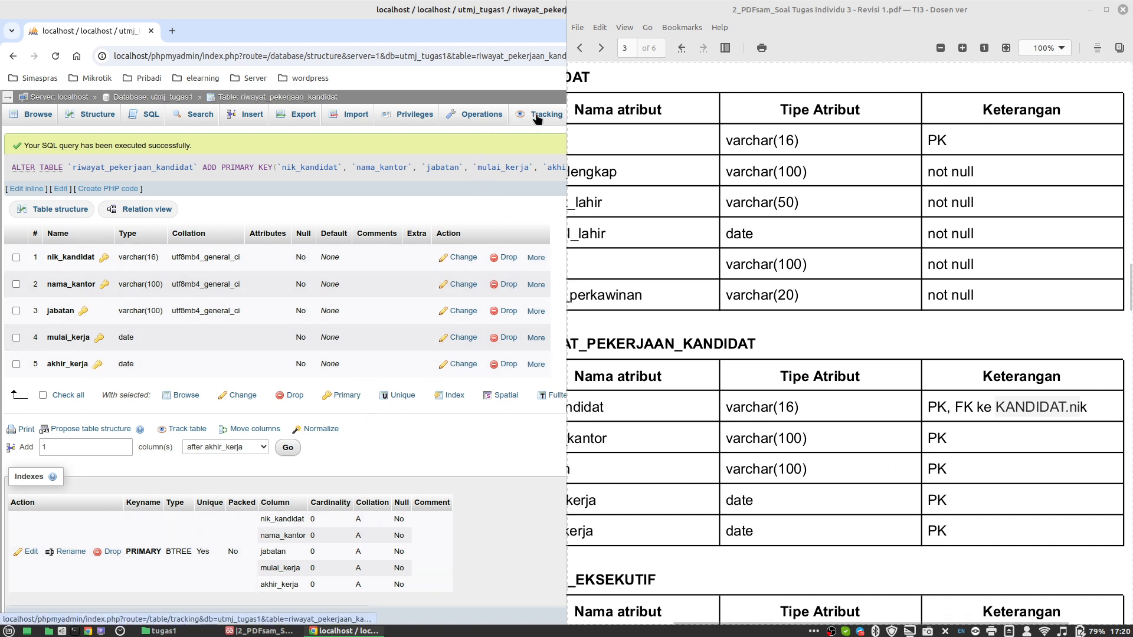
click(1091, 10)
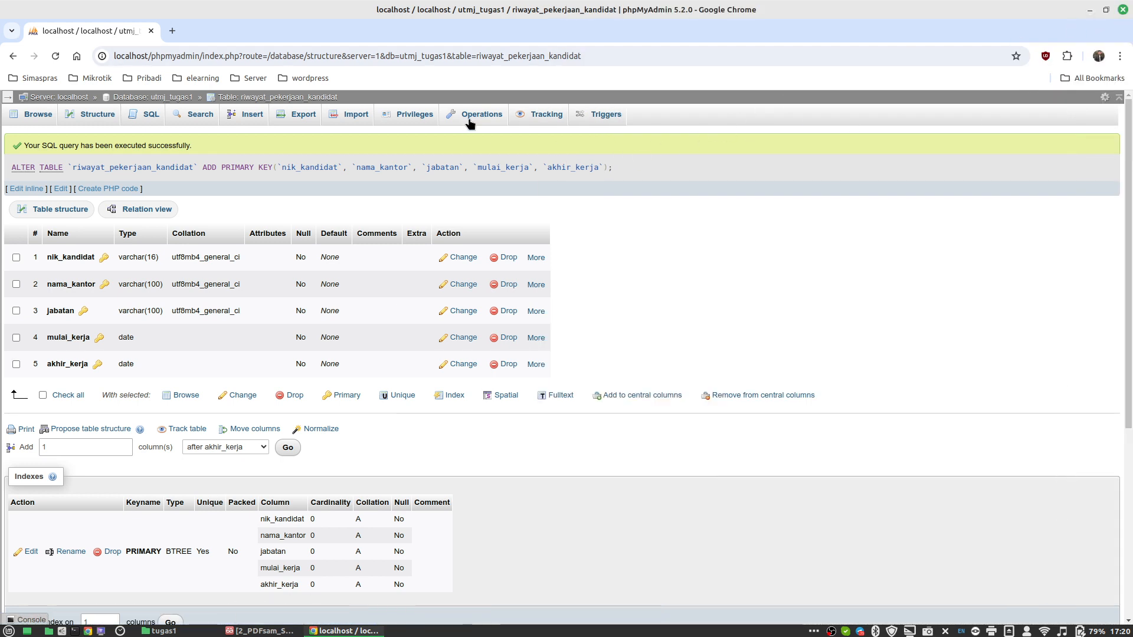
Step: In the Designer of utmj_tugas1, start a relationship with kandidat.nik as referenced key and riwayat_pekerjaan_kandidat.nik_kandidat as foreign key
click(176, 98)
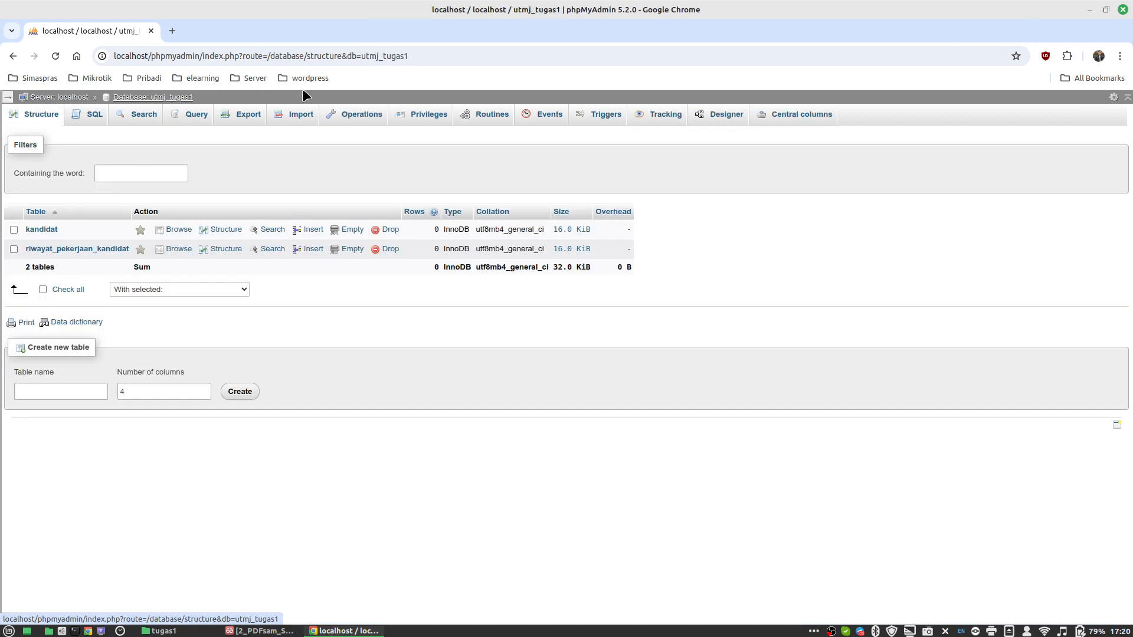
click(707, 120)
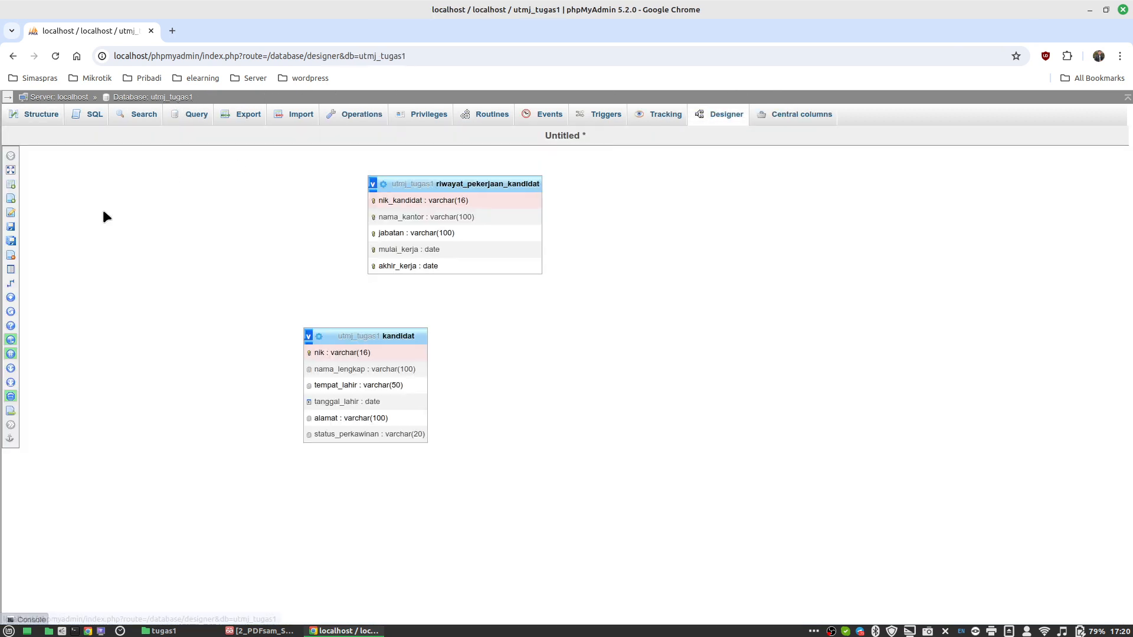
mouse_move(12, 362)
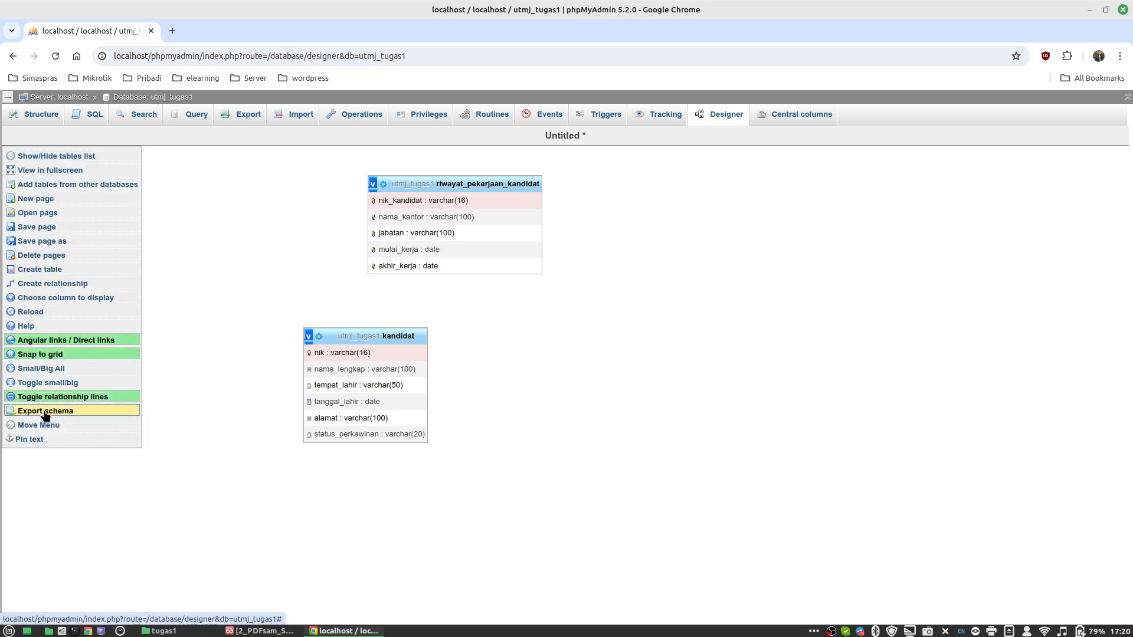
click(42, 285)
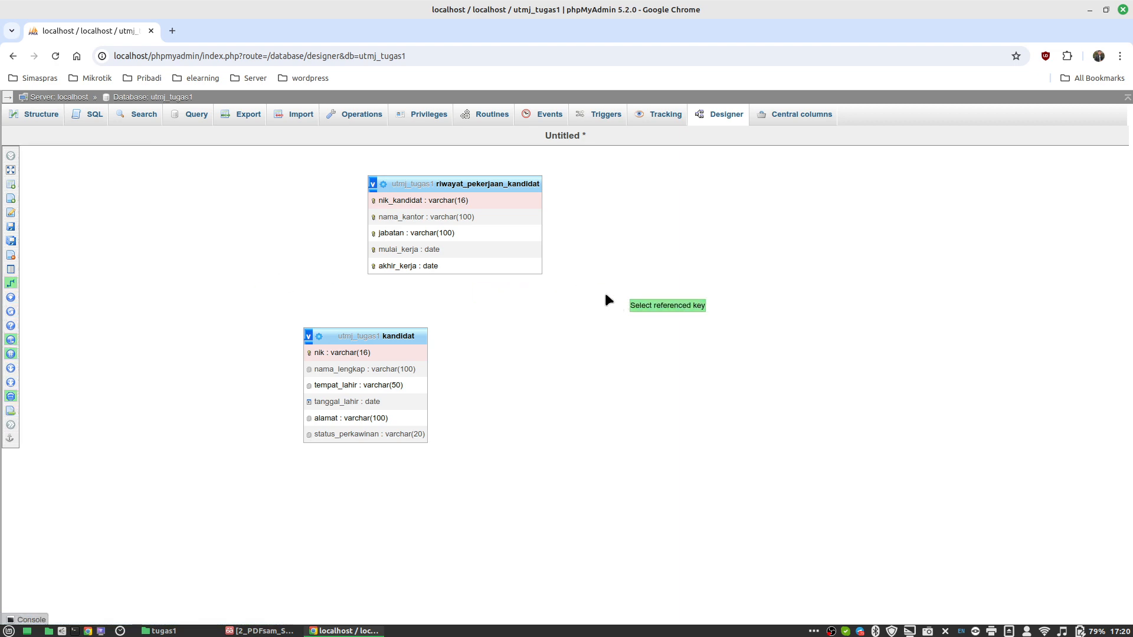
click(433, 201)
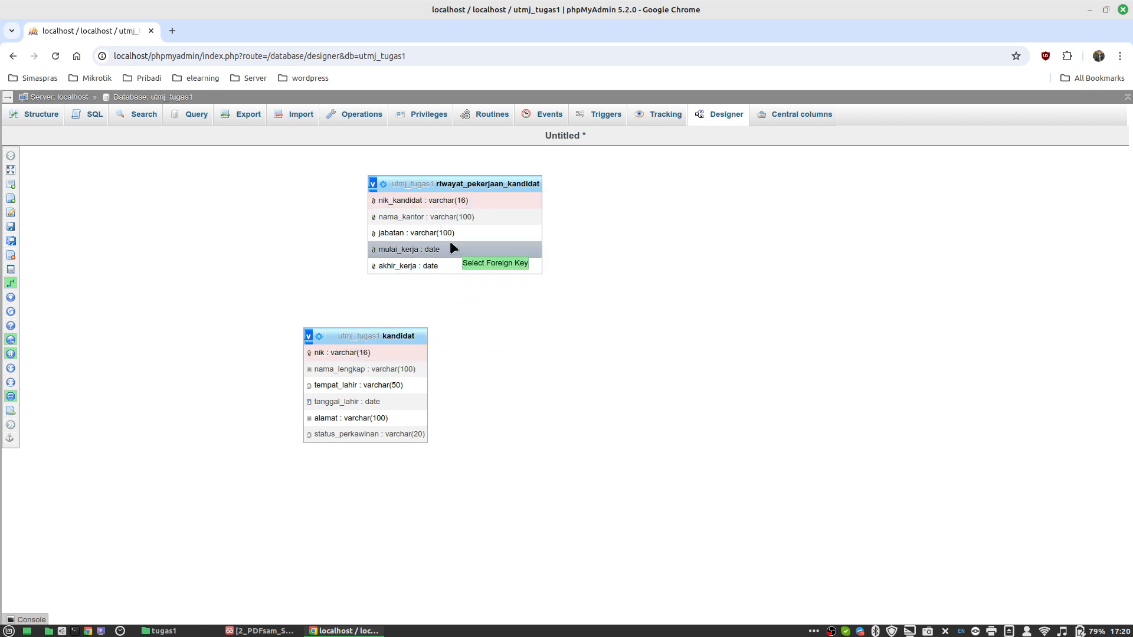
click(437, 203)
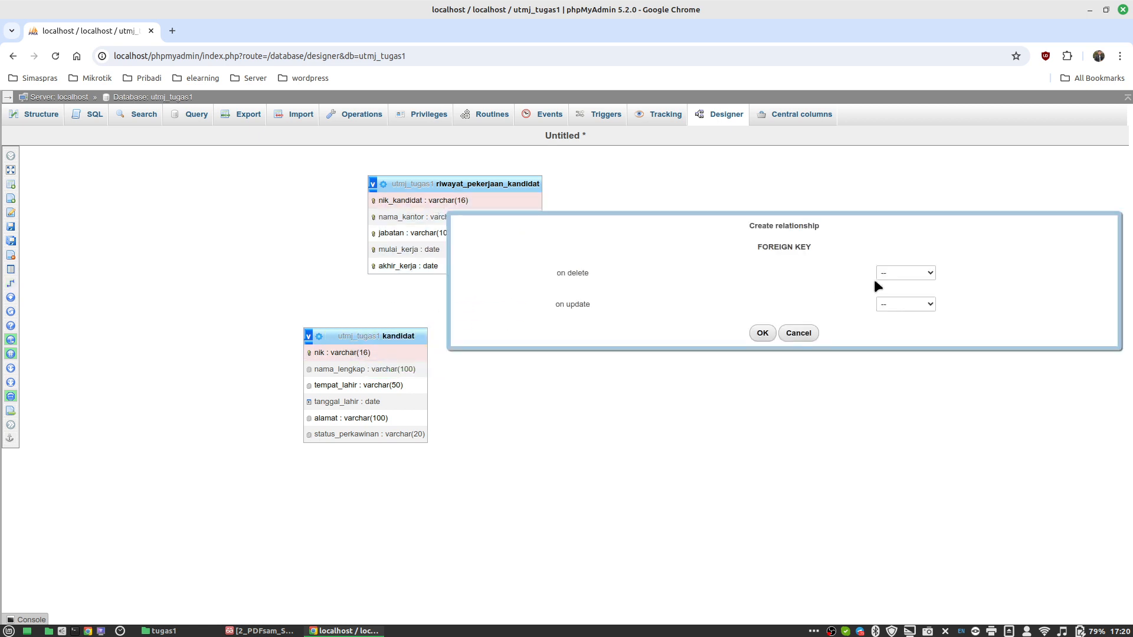
Step: Set the foreign key's on delete and on update actions to CASCADE and create the relationship
click(901, 271)
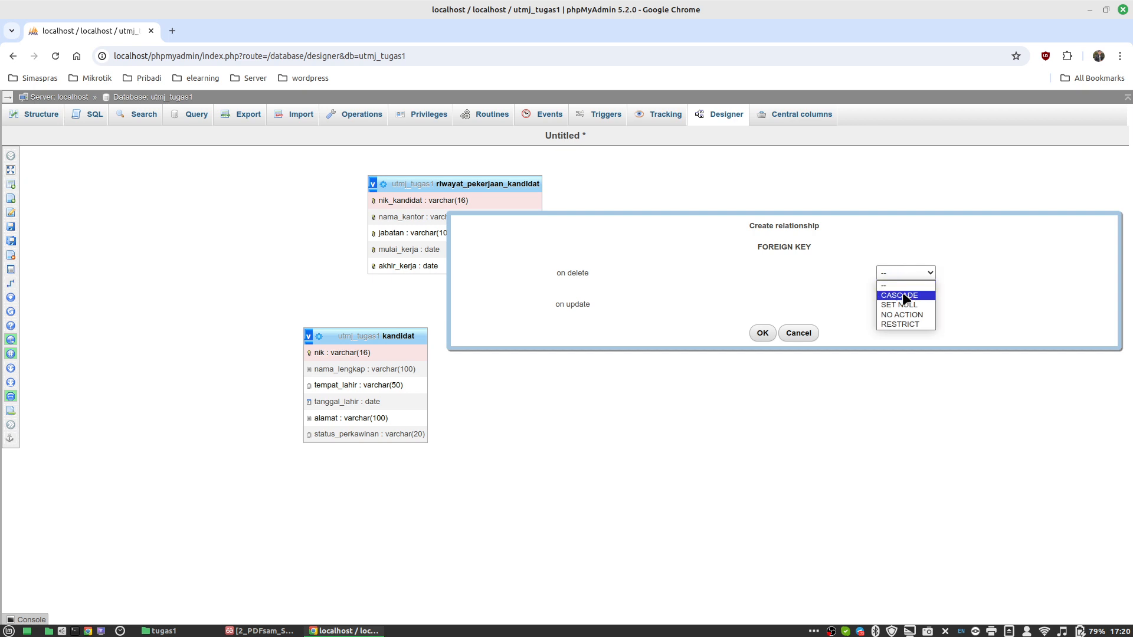
click(899, 292)
click(896, 305)
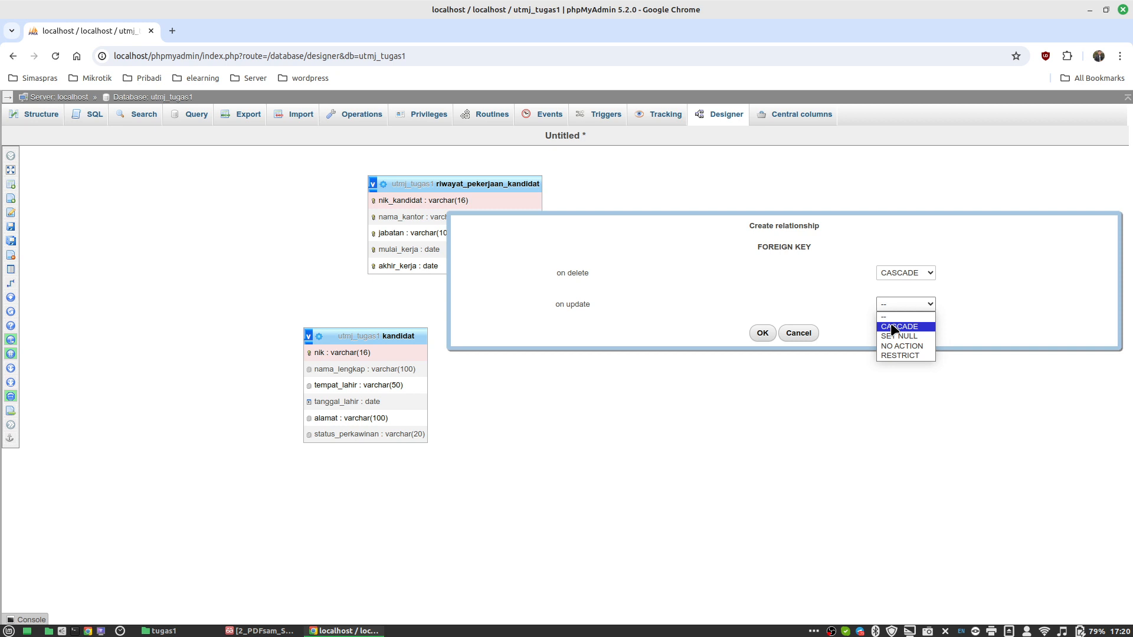
click(893, 327)
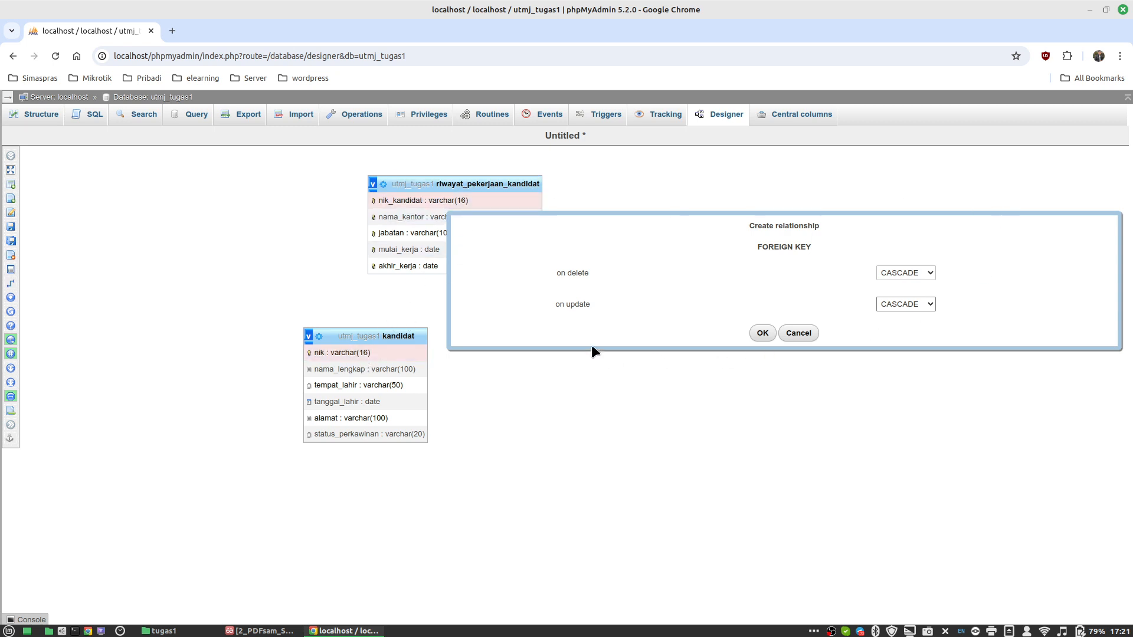
triple_click(549, 271)
triple_click(587, 305)
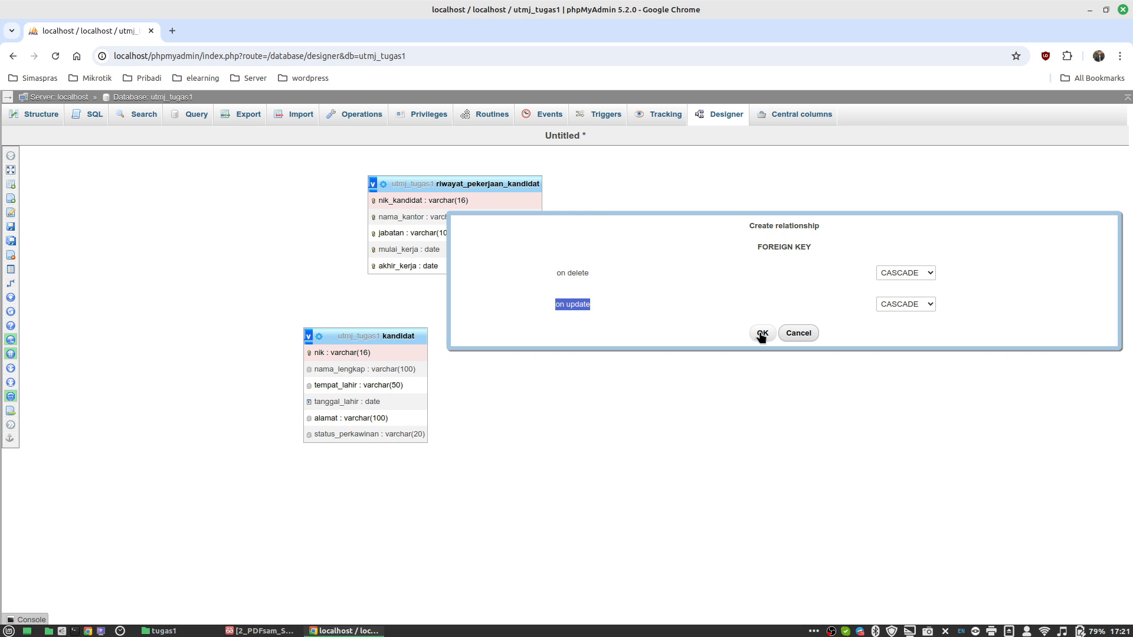
click(761, 334)
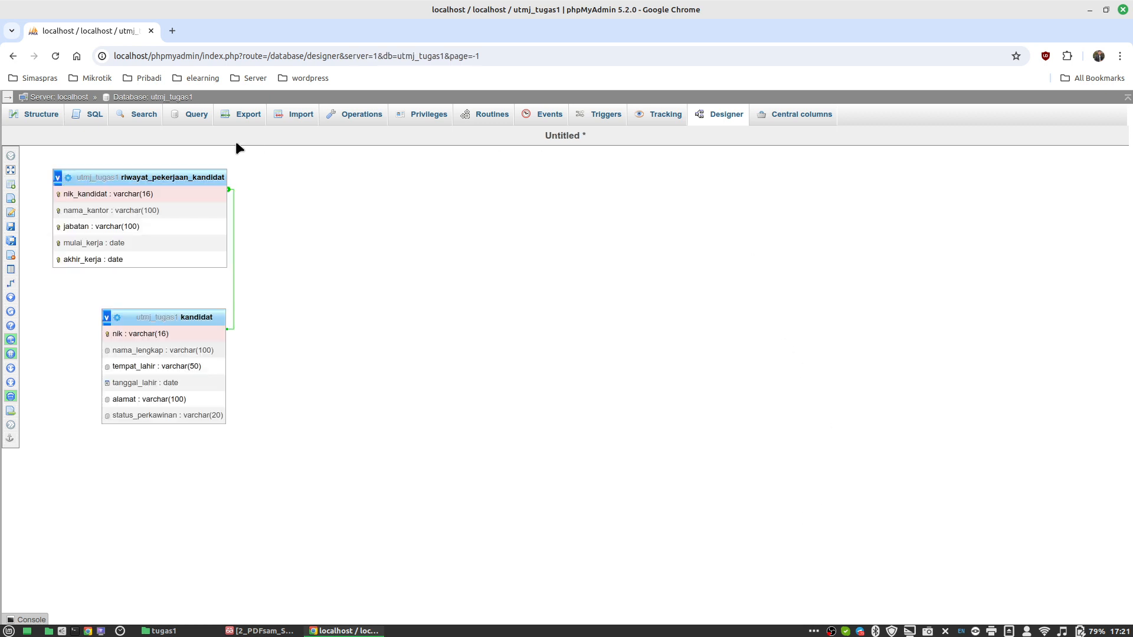
Step: Consult the CALON_EKSEKUTIF definition in the assignment PDF and start a new table calon_eksekutif with 3 columns in utmj_tugas1
click(138, 97)
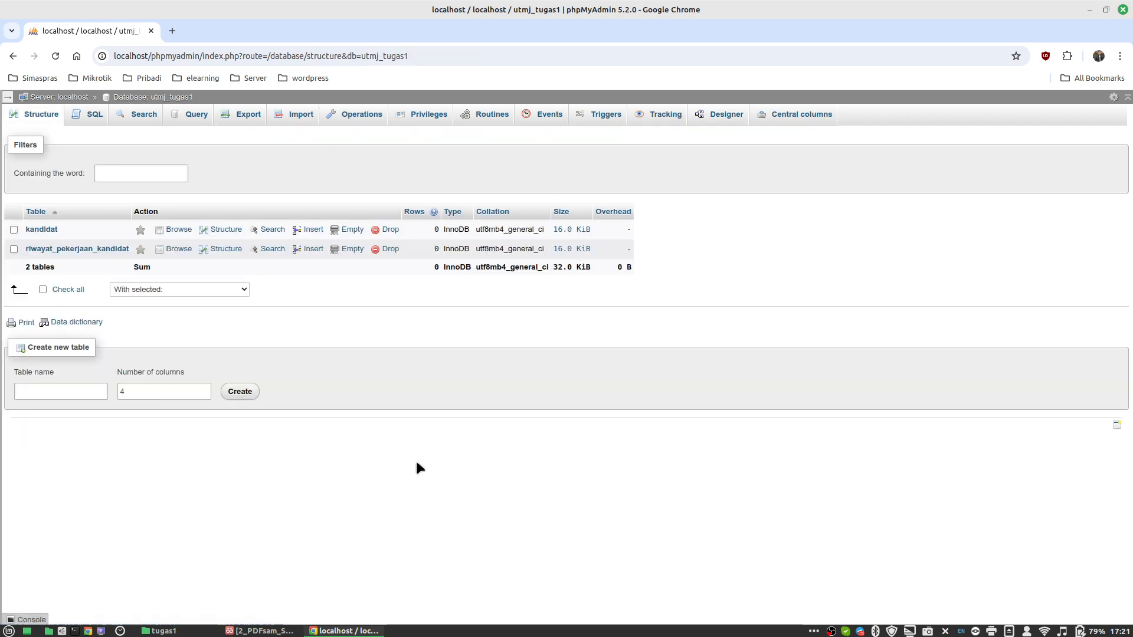
click(260, 631)
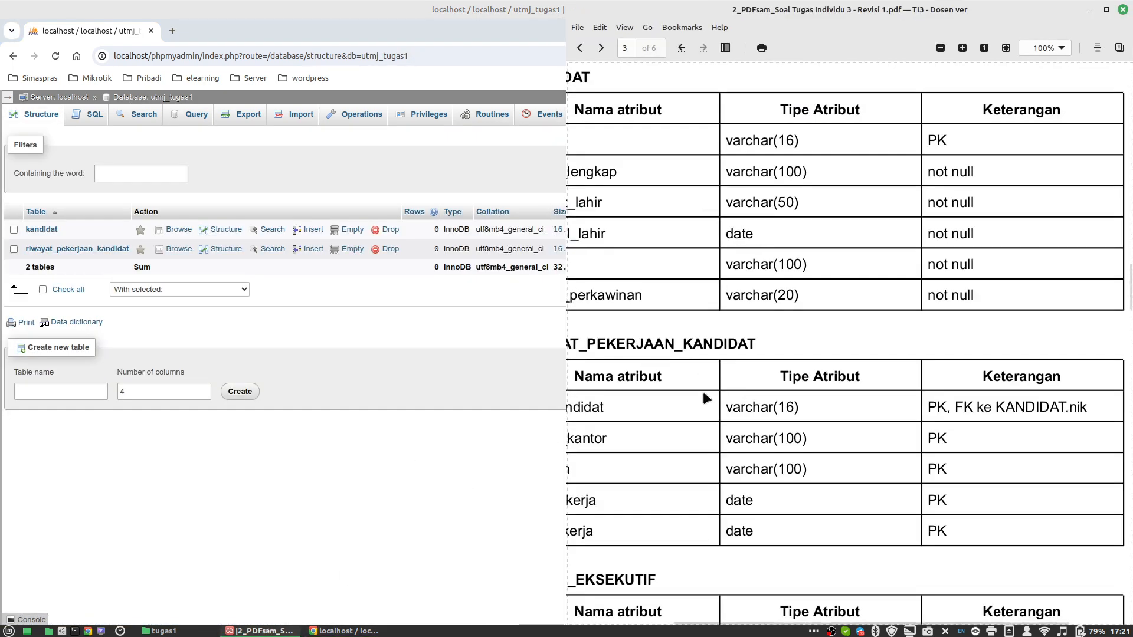
drag(757, 623, 650, 627)
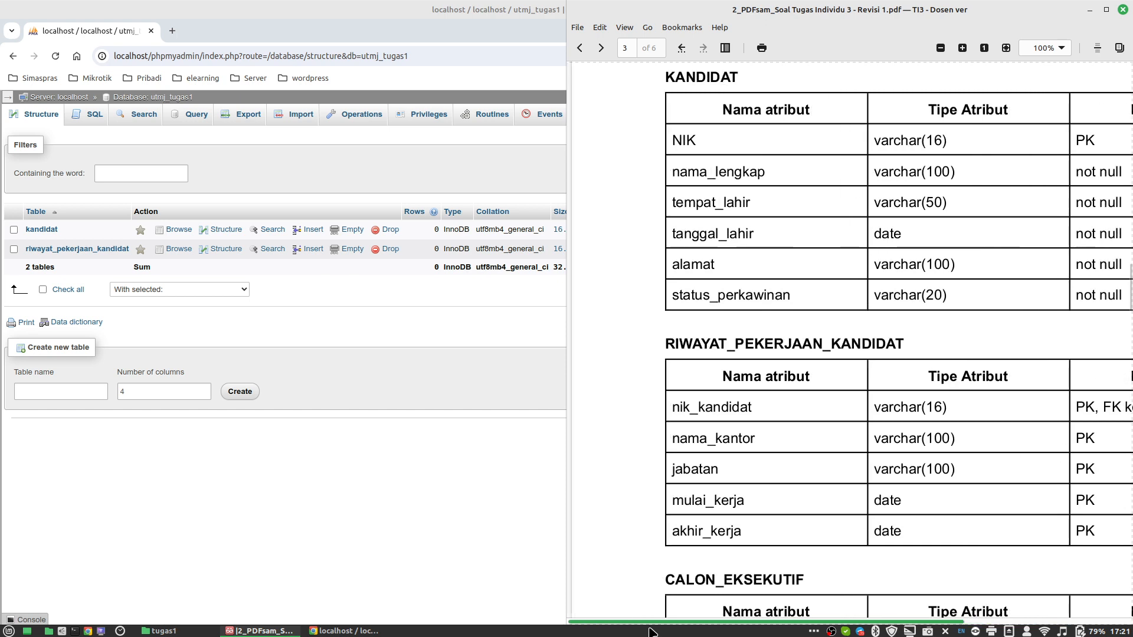
click(941, 49)
scroll(812, 253, down, 3)
scroll(812, 254, down, 1)
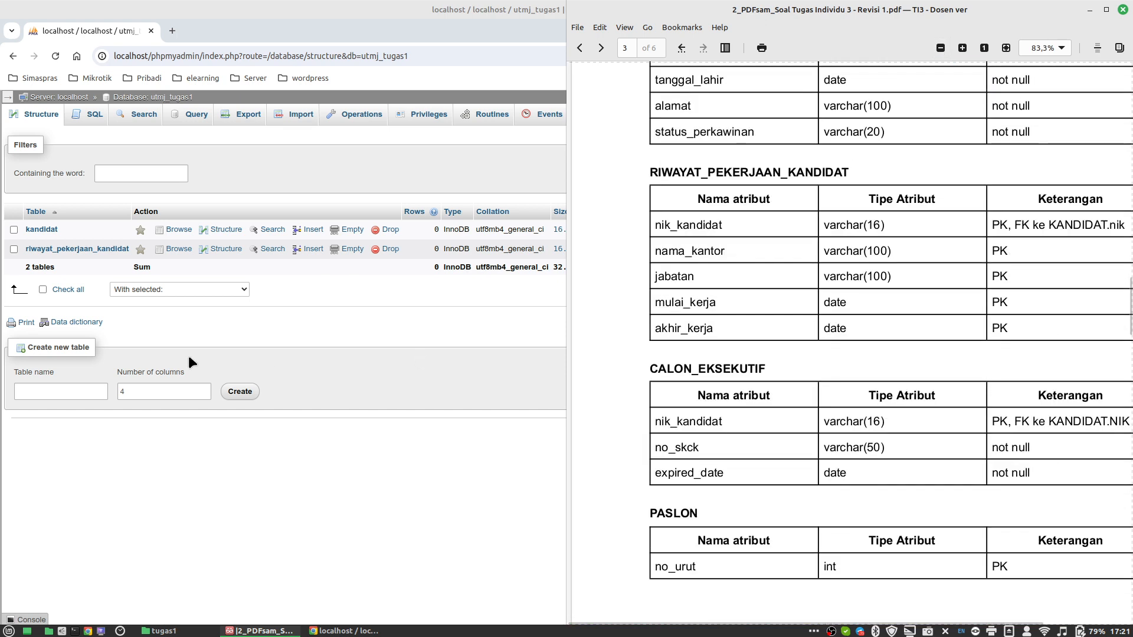
click(75, 392)
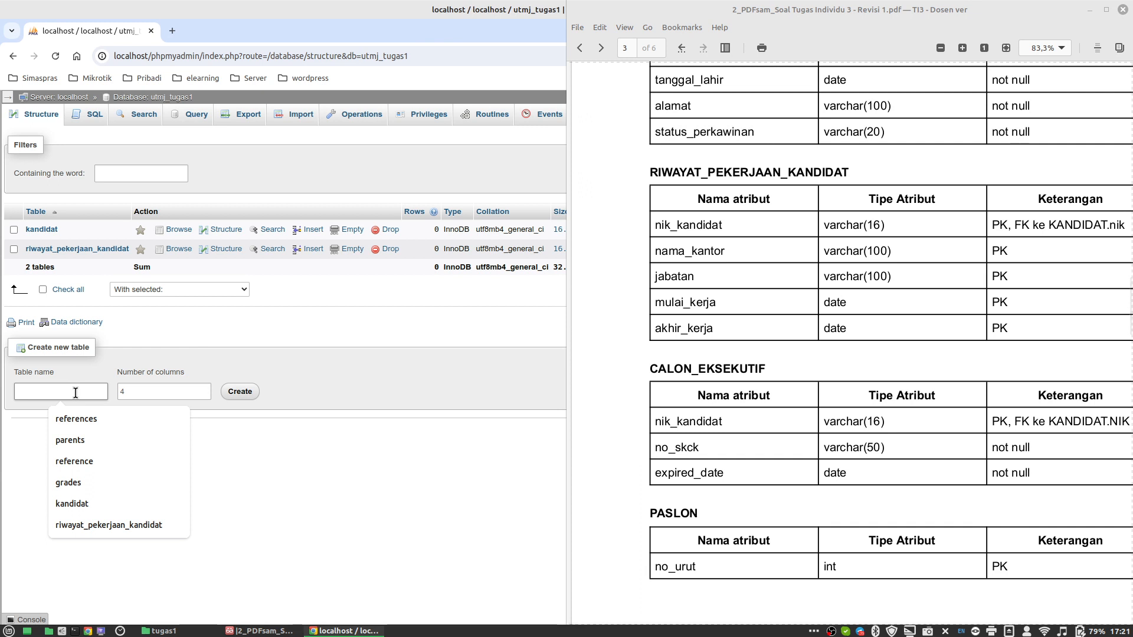
text(calon_eksekutif)
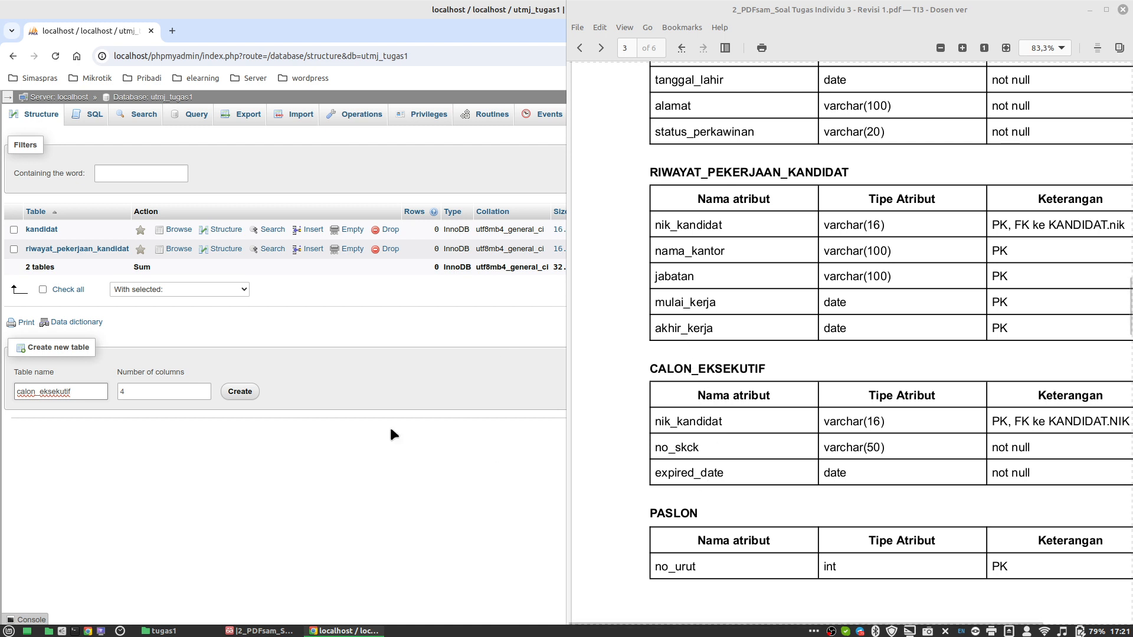
click(204, 395)
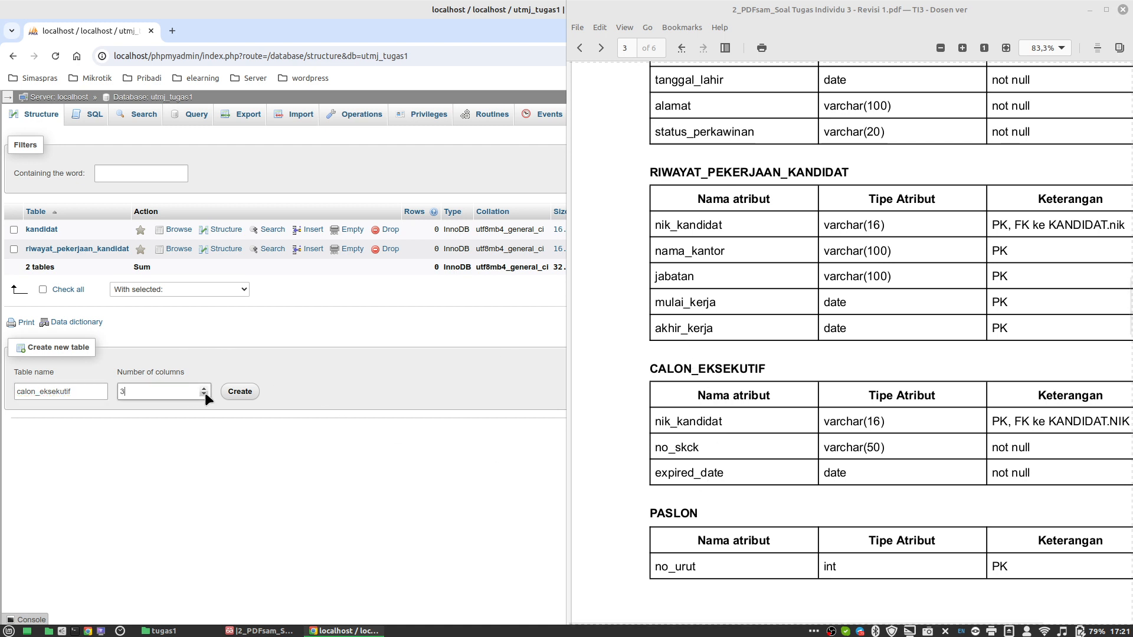
click(240, 395)
Step: Name the three columns nik_kandidat, no_skck and expired_date, copying the names from the CALON_EKSEKUTIF table in the PDF
double_click(694, 422)
key(ctrl+c)
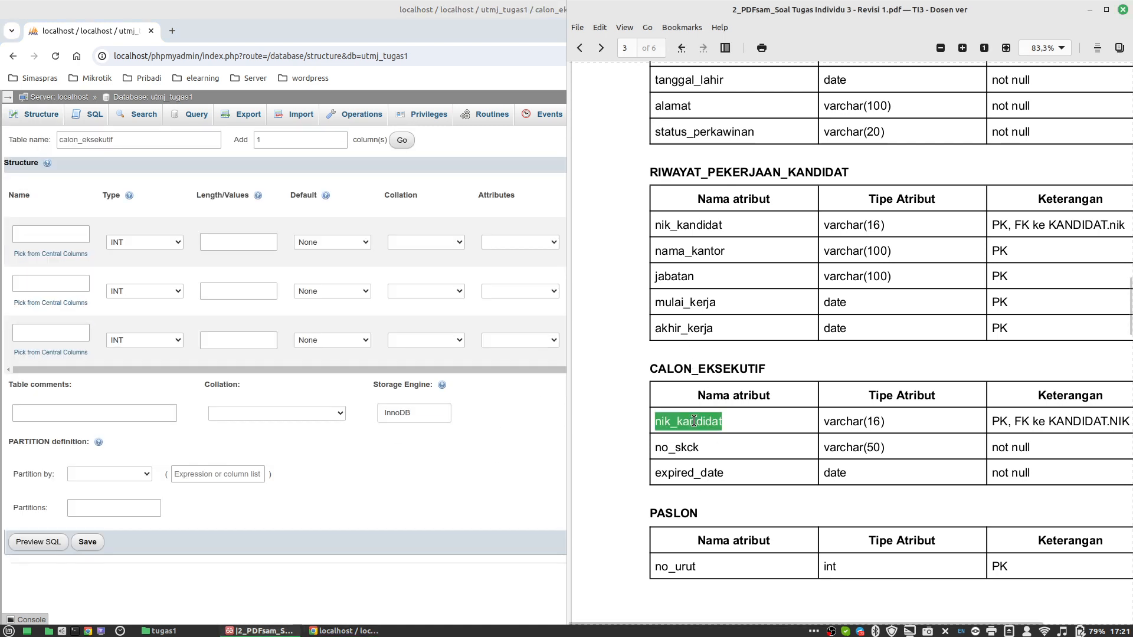
click(52, 235)
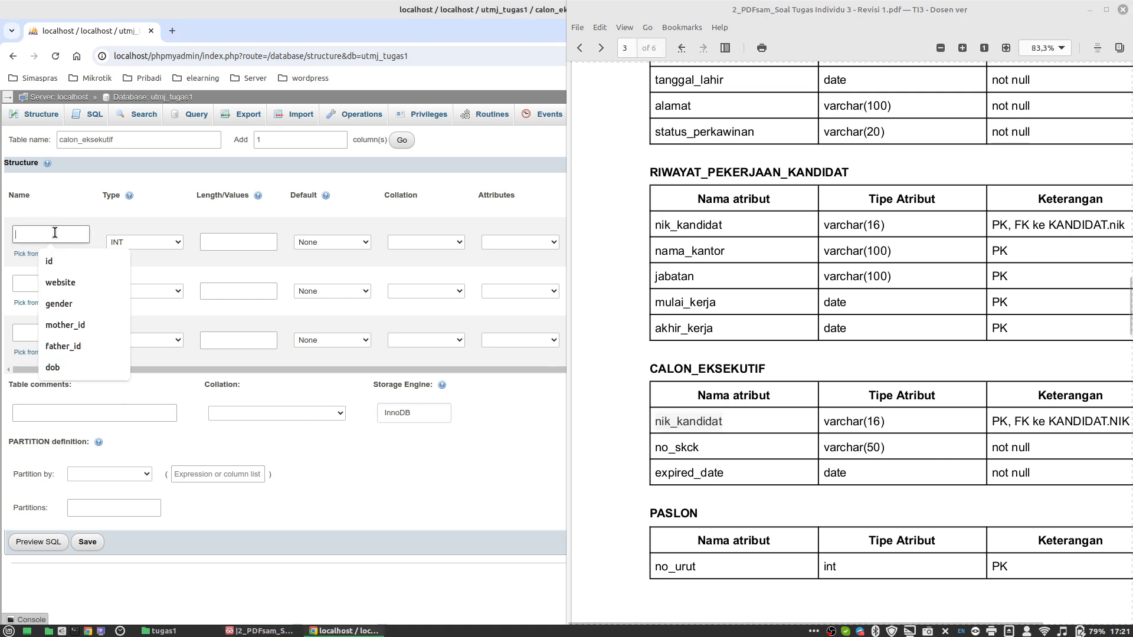
key(ctrl+v)
double_click(689, 450)
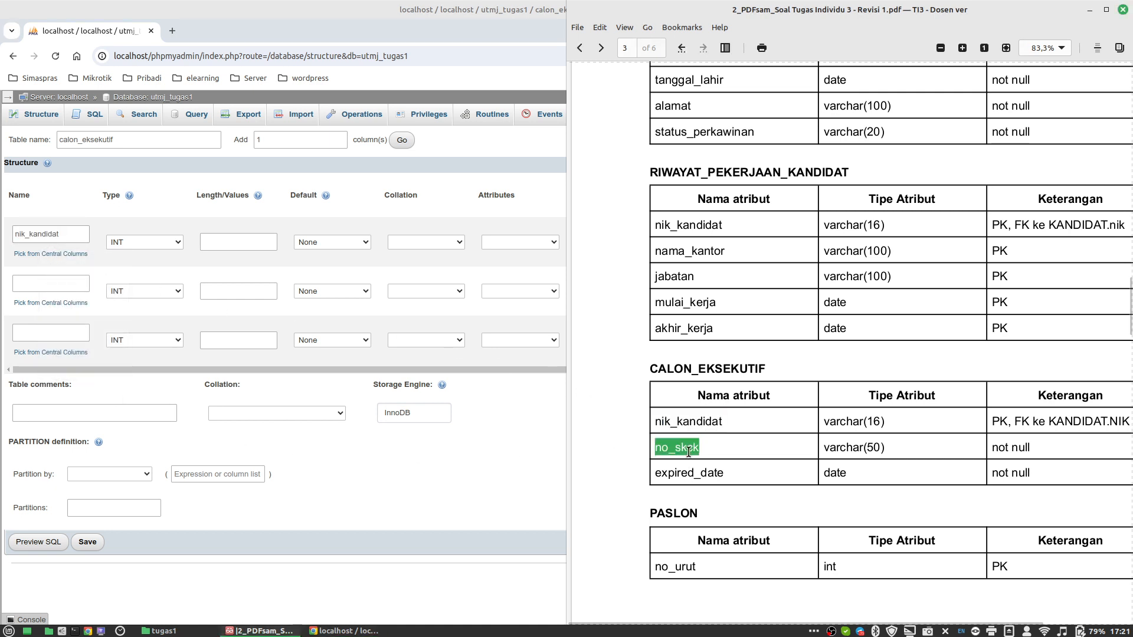
key(ctrl+c)
click(50, 284)
key(ctrl+v)
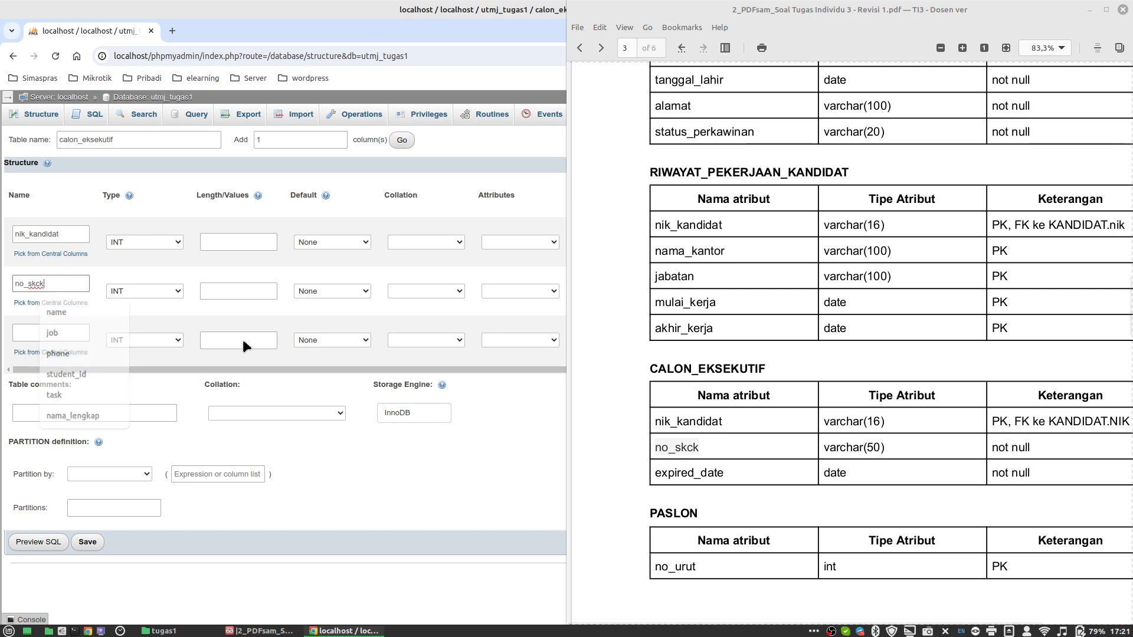
double_click(687, 474)
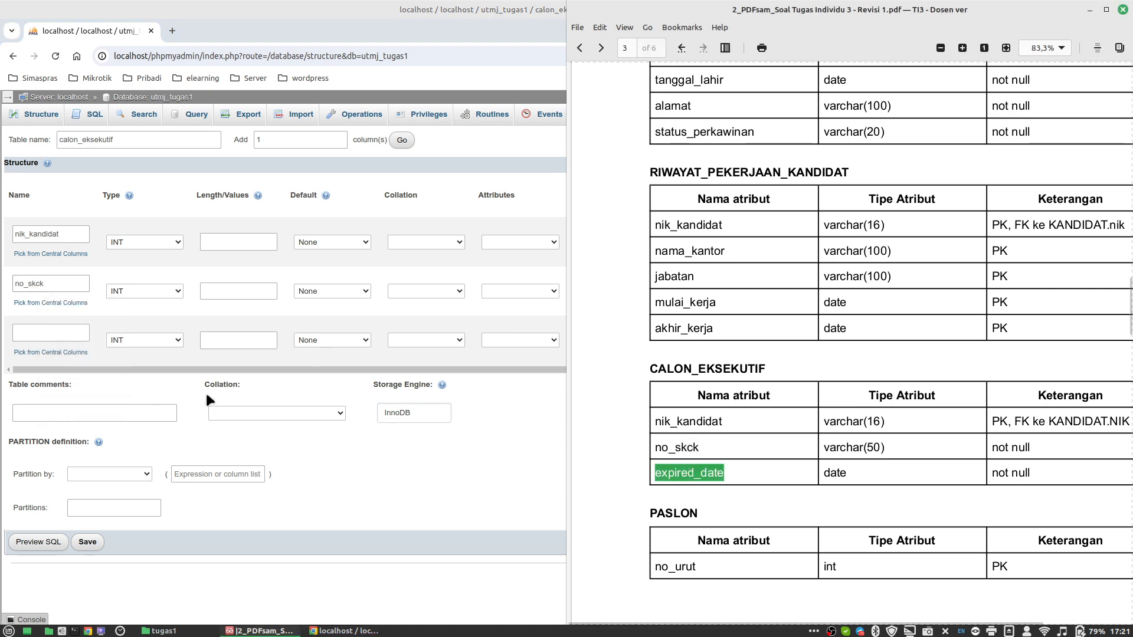
key(ctrl+c)
click(52, 336)
key(ctrl+v)
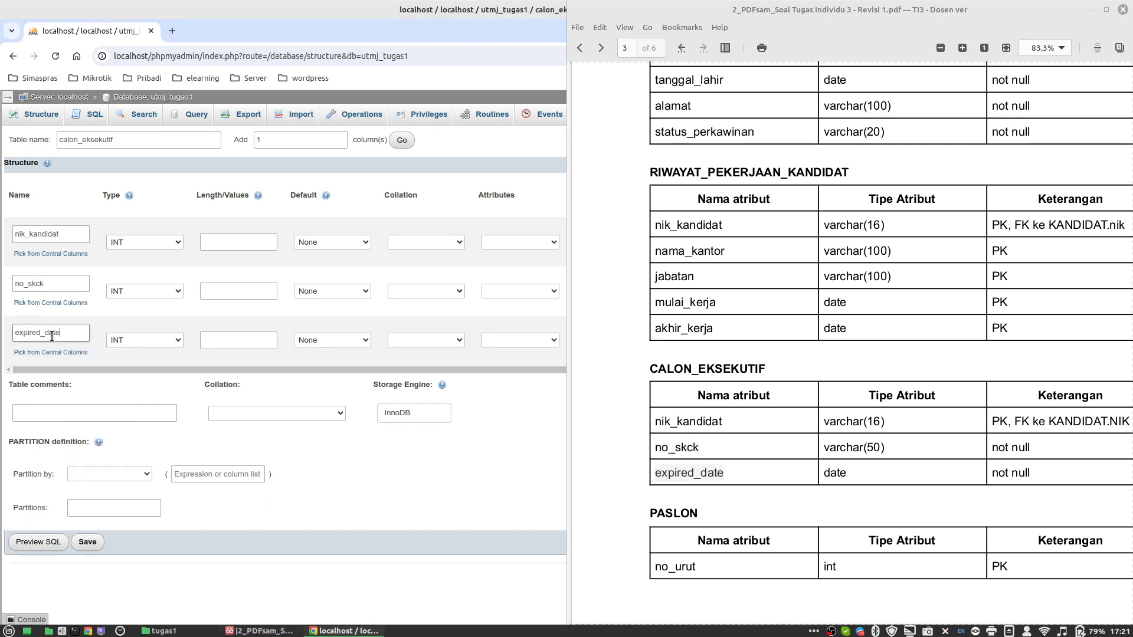
Step: Set the column types to DATE for expired_date, VARCHAR length 16 for nik_kandidat and VARCHAR length 50 for no_skck
click(155, 341)
click(124, 170)
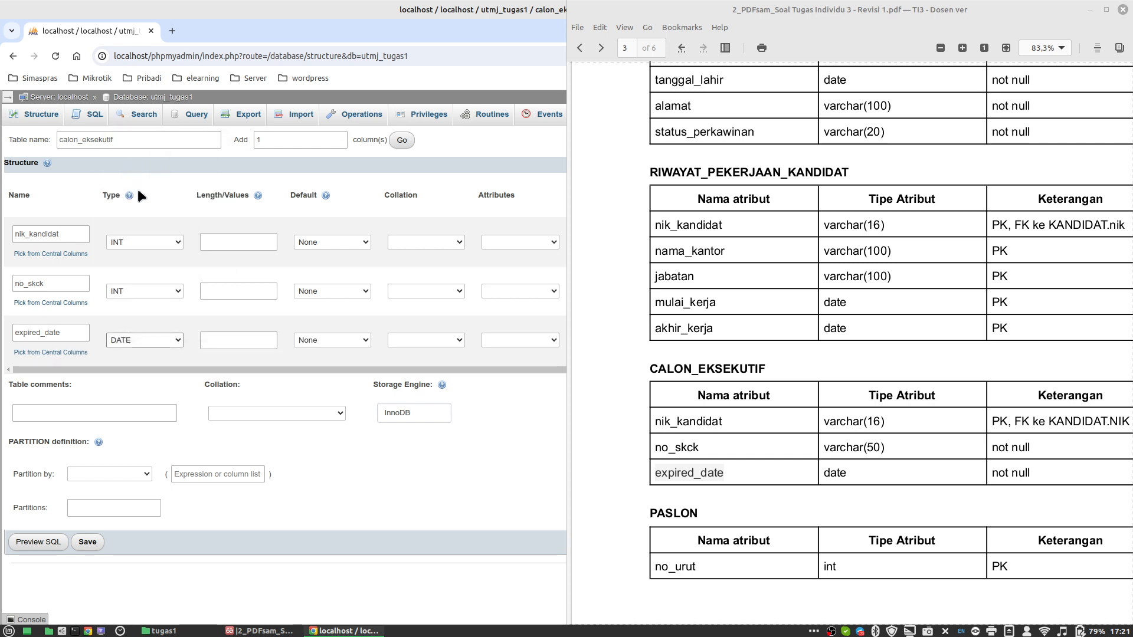
click(144, 242)
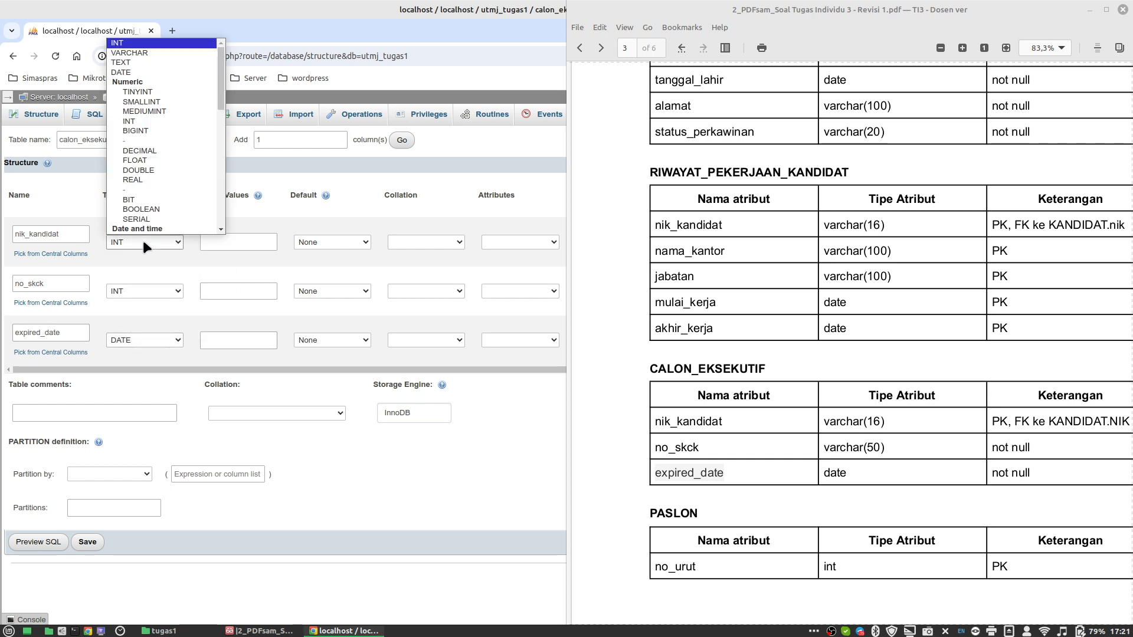
click(127, 53)
click(236, 241)
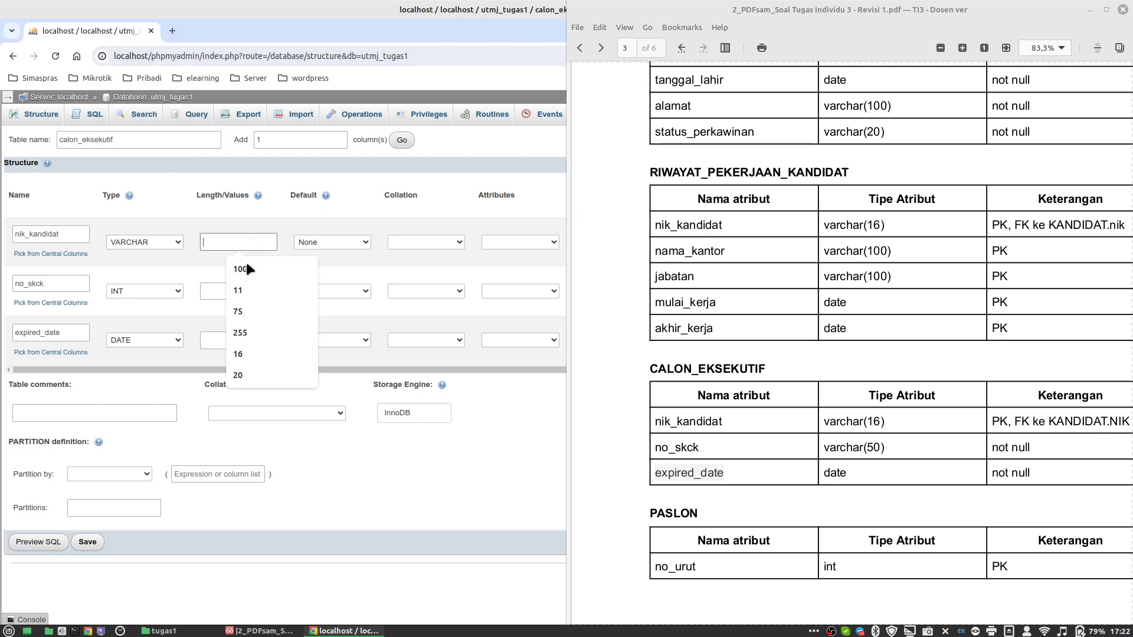
click(247, 352)
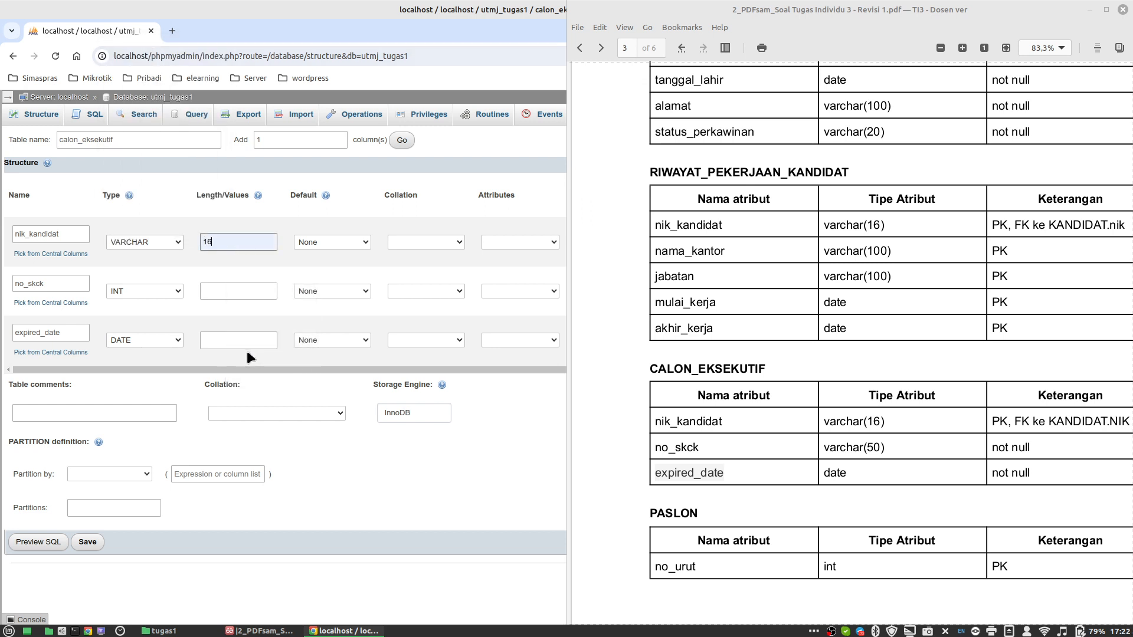
click(145, 291)
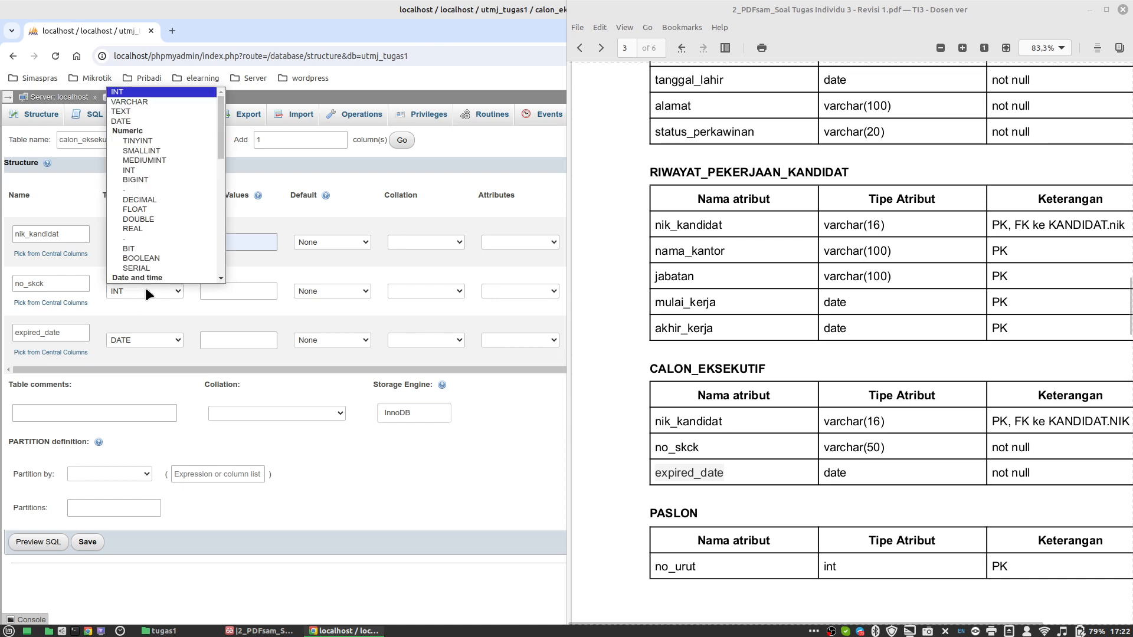
click(129, 101)
click(236, 291)
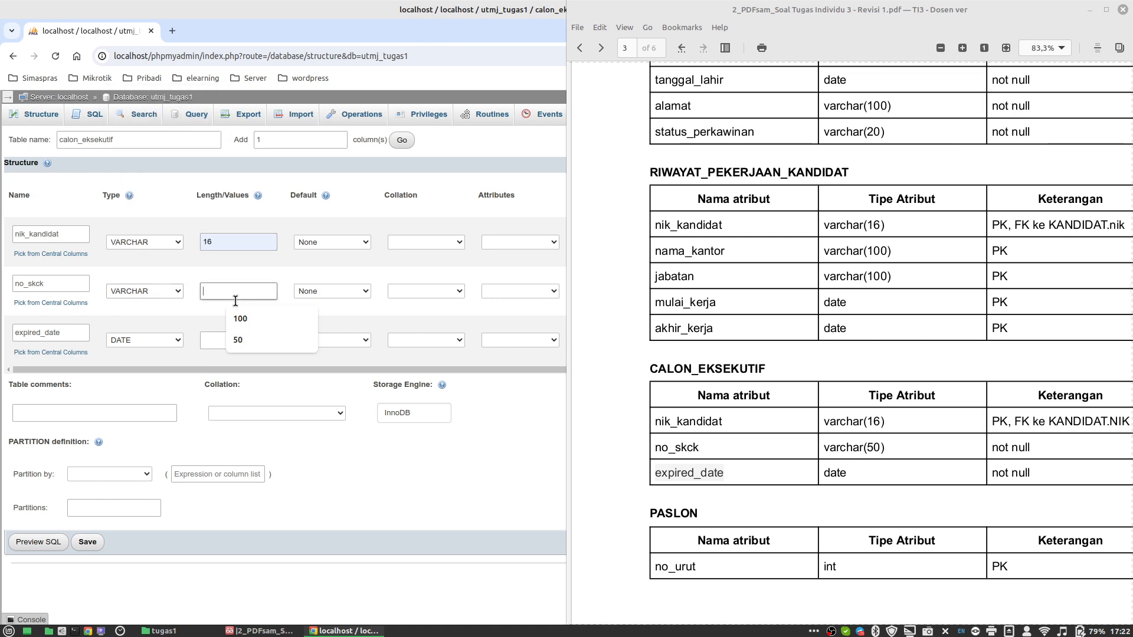
click(243, 340)
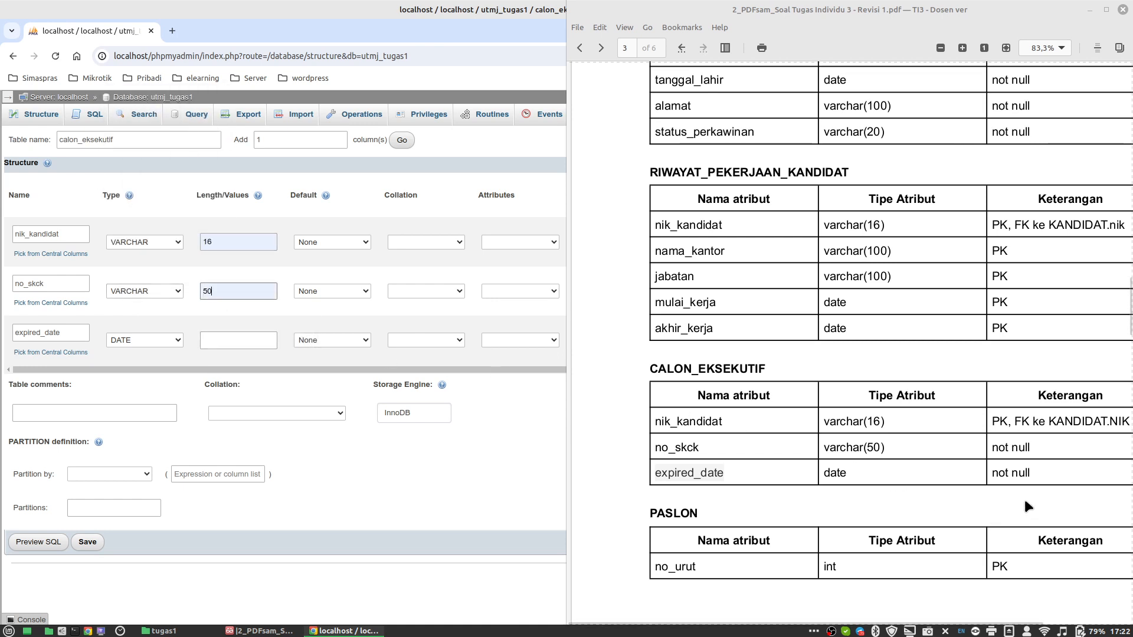
Step: Give the nik_kandidat column of calon_eksekutif a PRIMARY index
drag(331, 367, 491, 373)
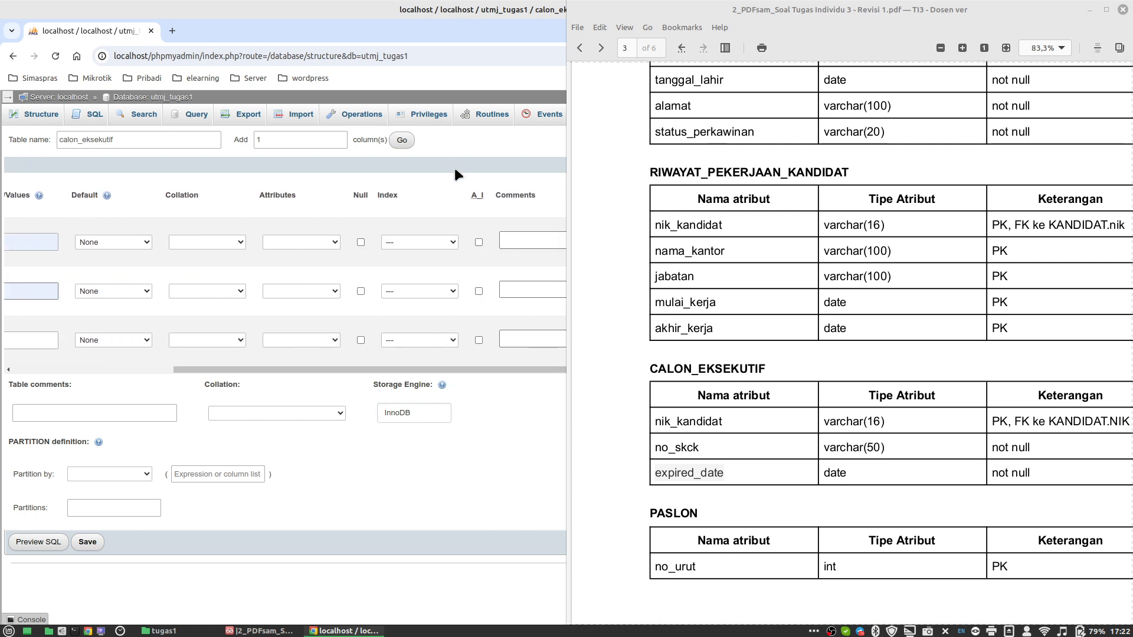
click(425, 242)
click(419, 261)
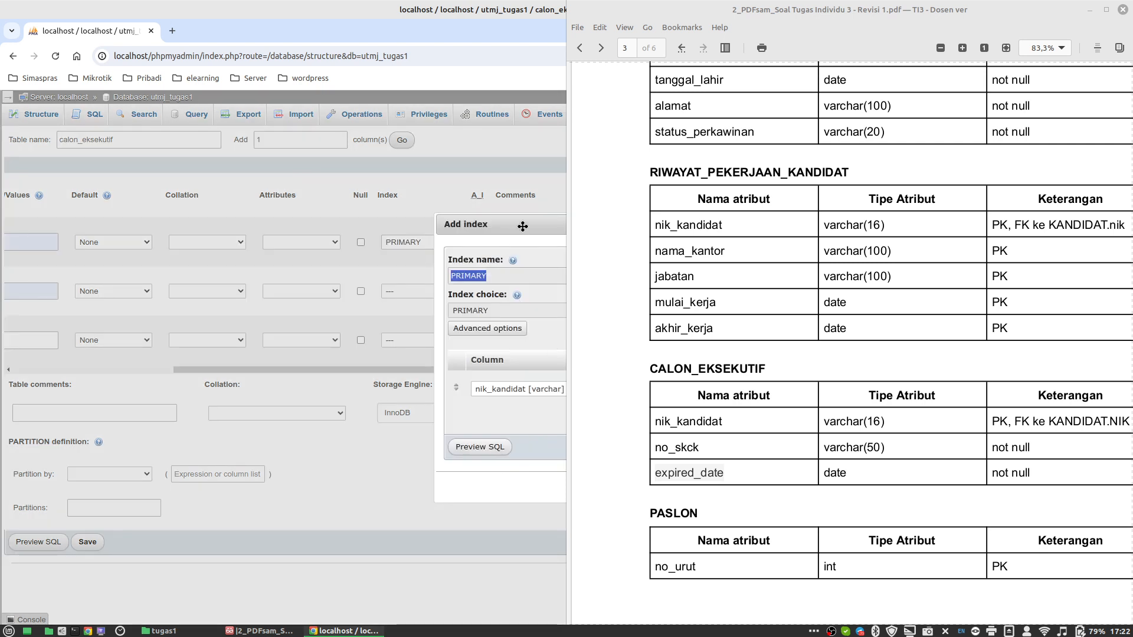
drag(519, 223, 301, 192)
click(416, 452)
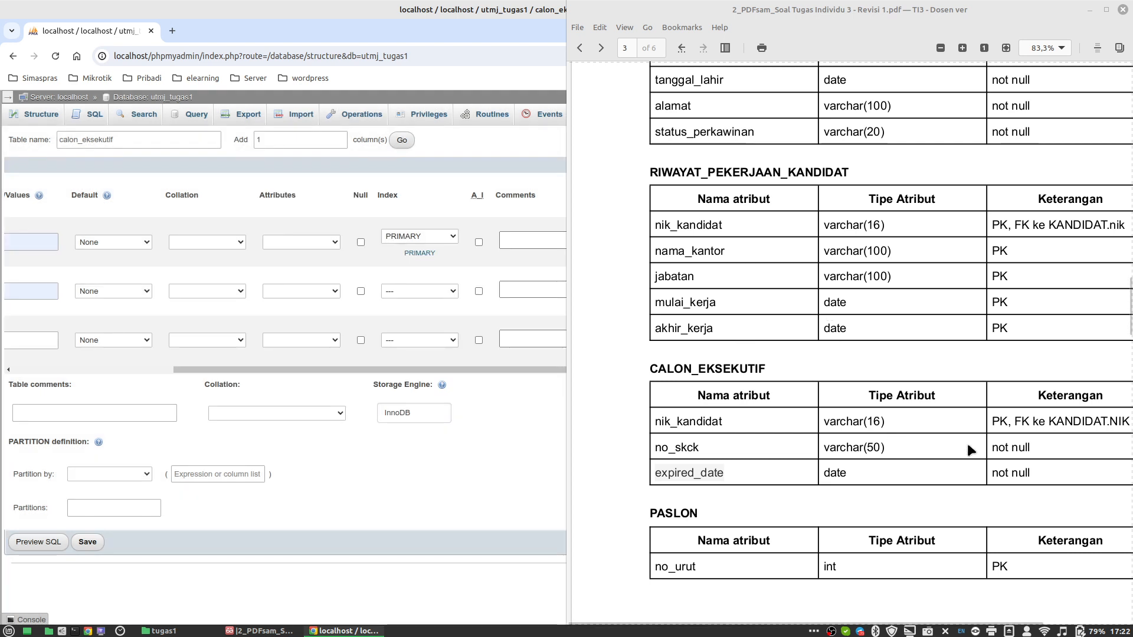
Step: Check the key and null constraints of CALON_EKSEKUTIF in the PDF and save the calon_eksekutif table
click(833, 624)
drag(833, 626, 874, 629)
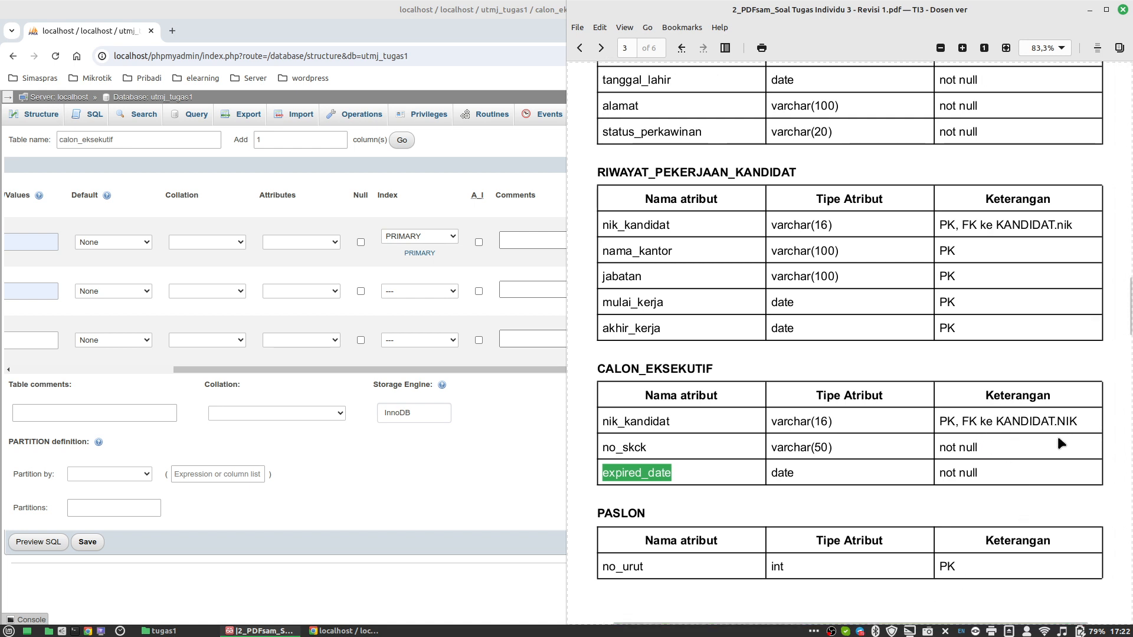
click(1090, 10)
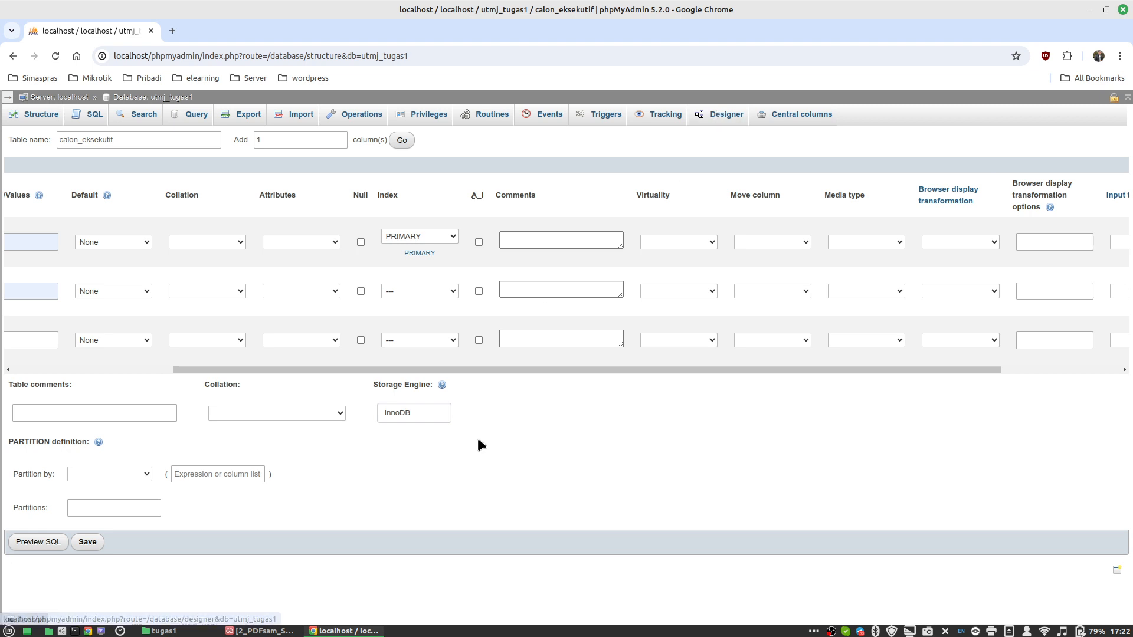
click(86, 543)
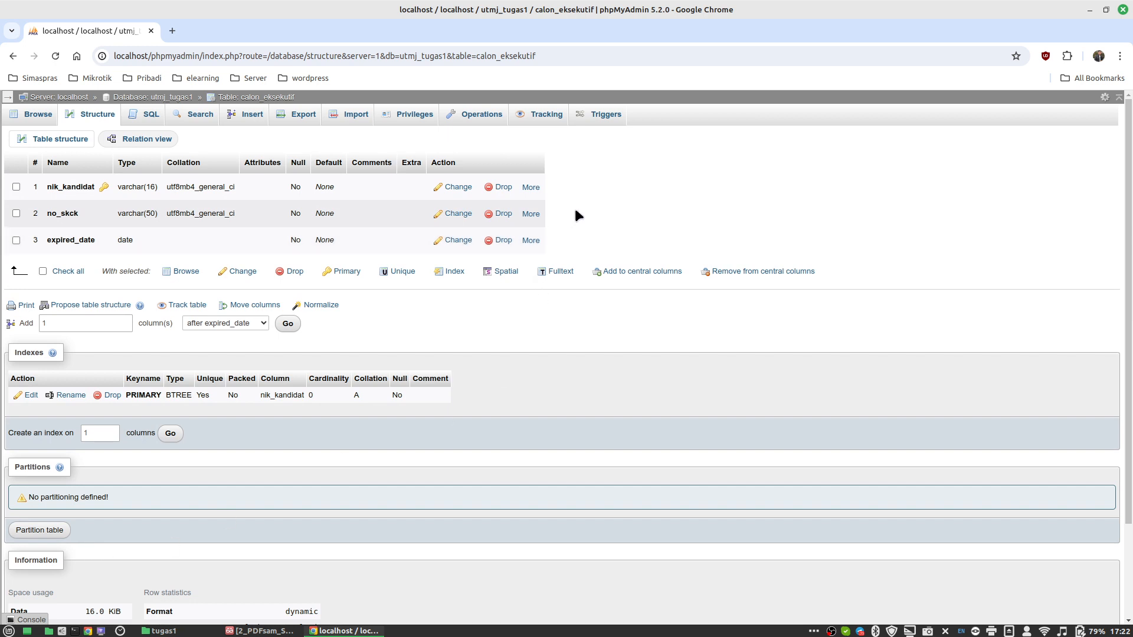
Step: In the Designer of utmj_tugas1, start a relationship with kandidat.nik as referenced key and calon_eksekutif.nik_kandidat as foreign key
click(154, 97)
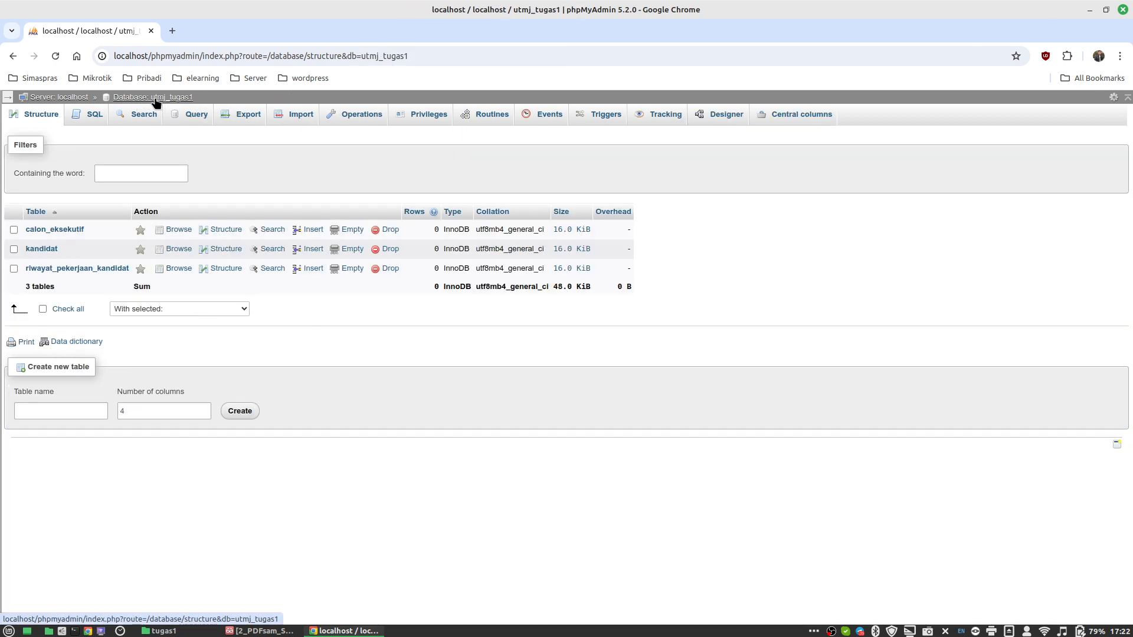
click(725, 115)
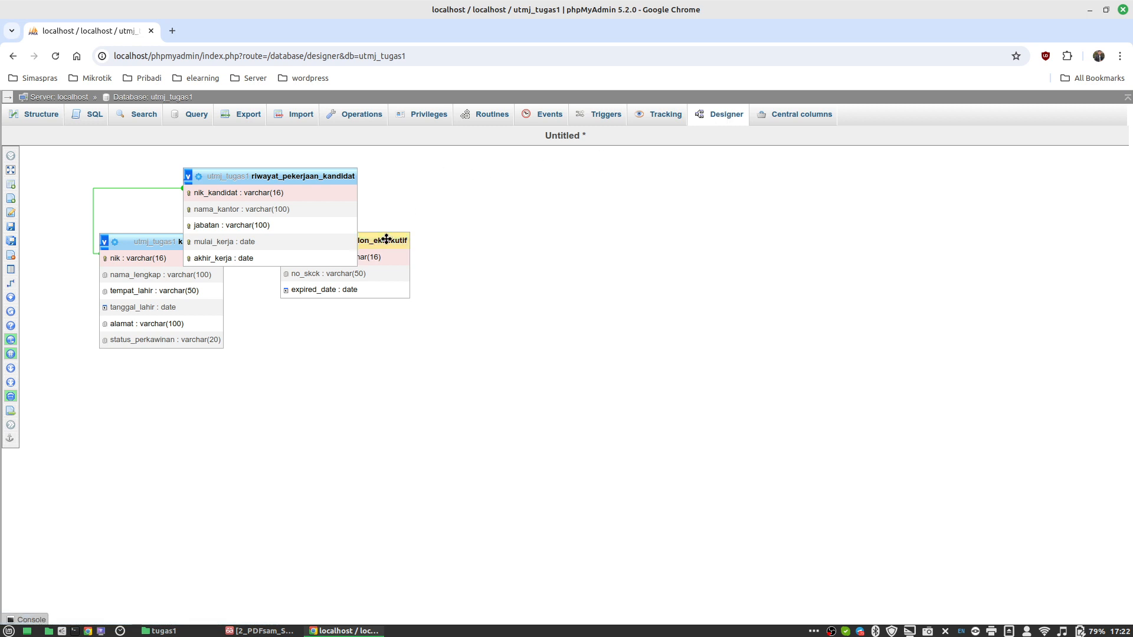
drag(385, 239, 446, 302)
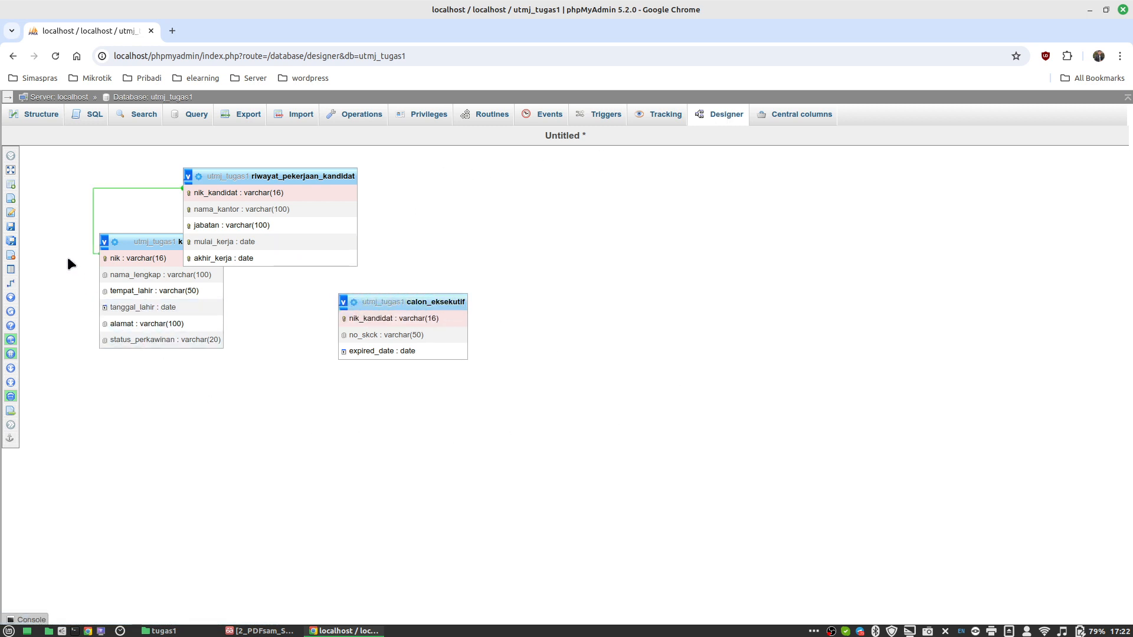
mouse_move(21, 341)
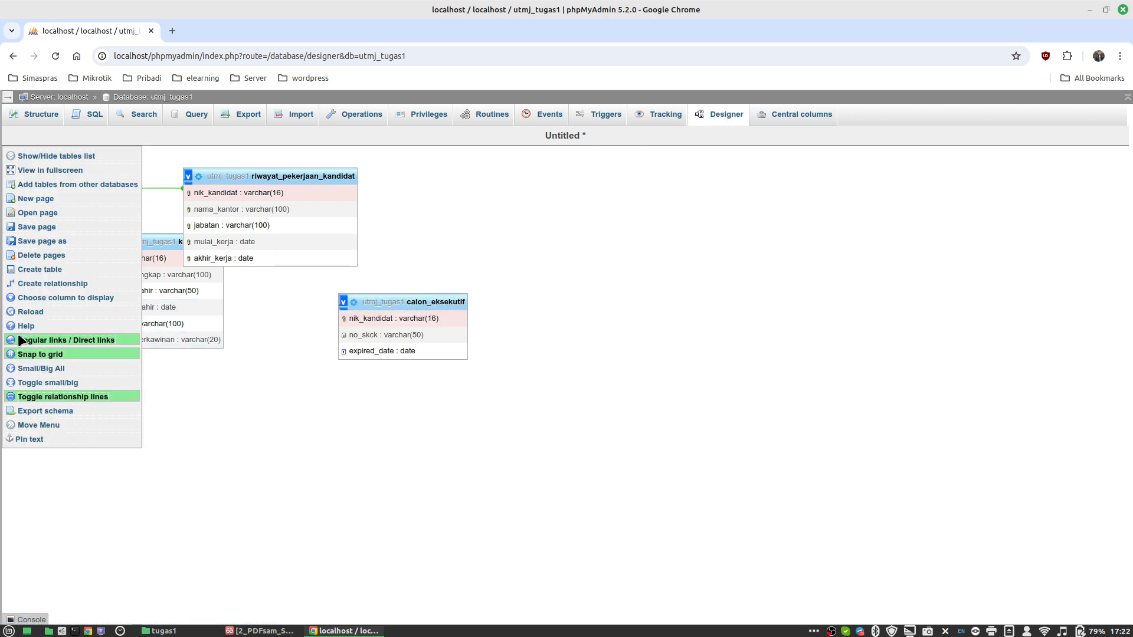
click(45, 286)
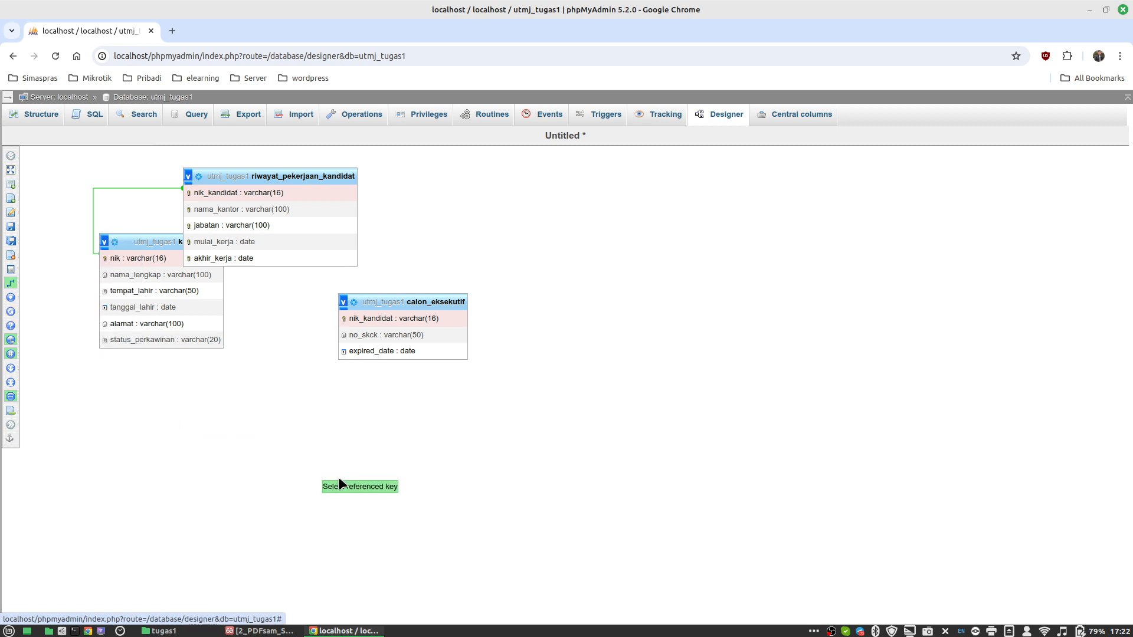
click(138, 259)
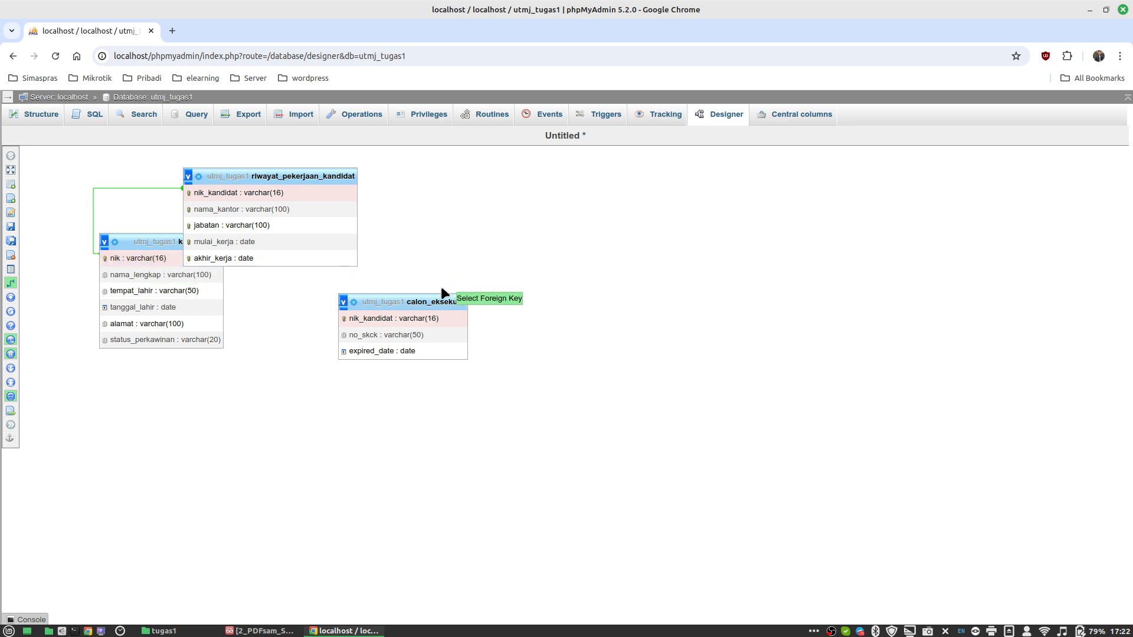
click(402, 319)
Step: Set on delete and on update to CASCADE for the calon_eksekutif foreign key and create the relationship
click(898, 388)
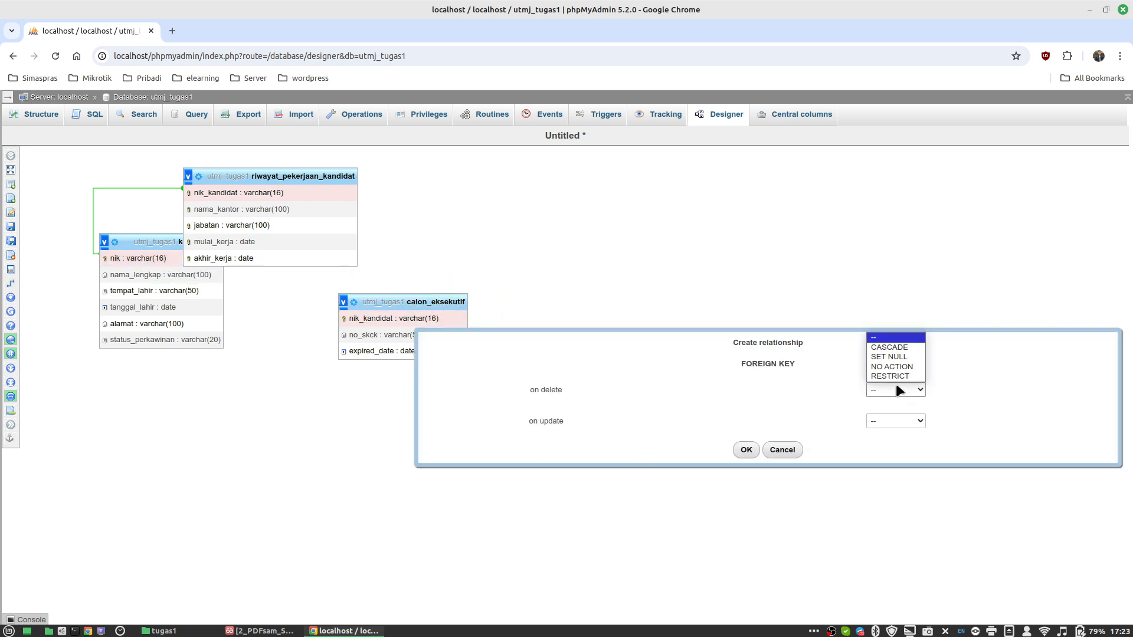
click(892, 347)
click(884, 423)
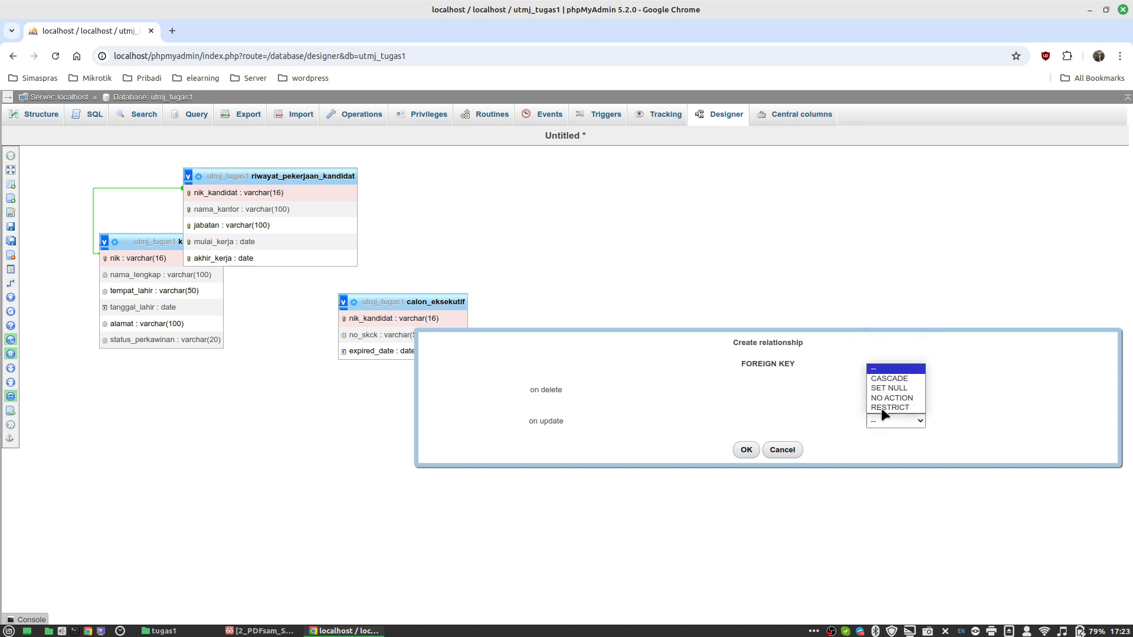
click(888, 379)
click(746, 451)
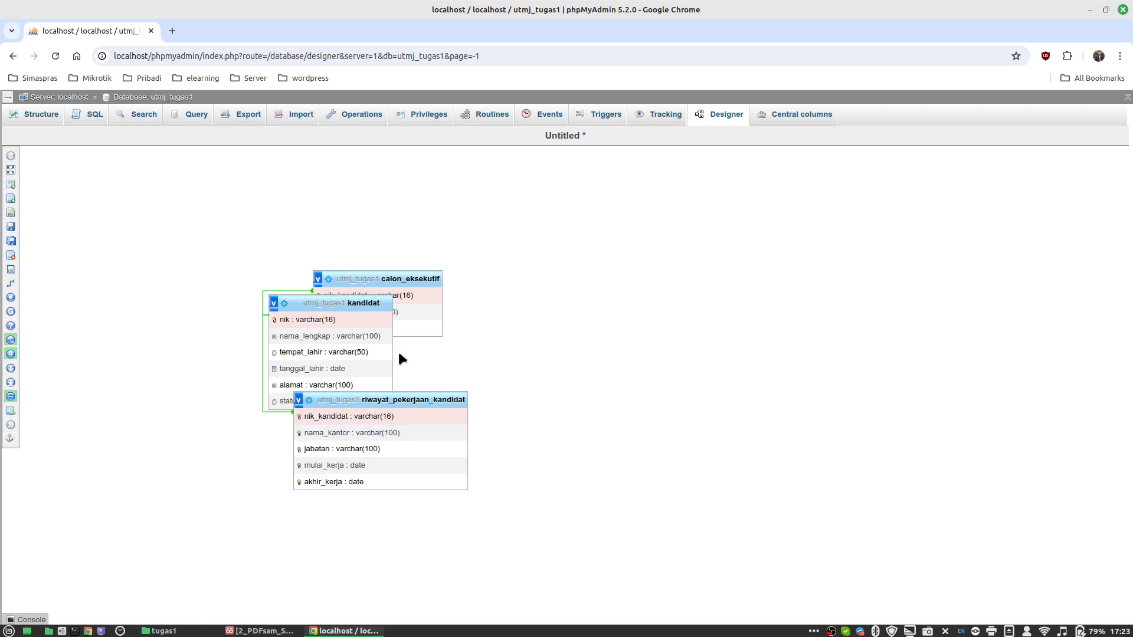
Step: Move the kandidat table clear of the other two tables in the Designer and find the PASLON definition in the assignment PDF
drag(334, 306, 167, 242)
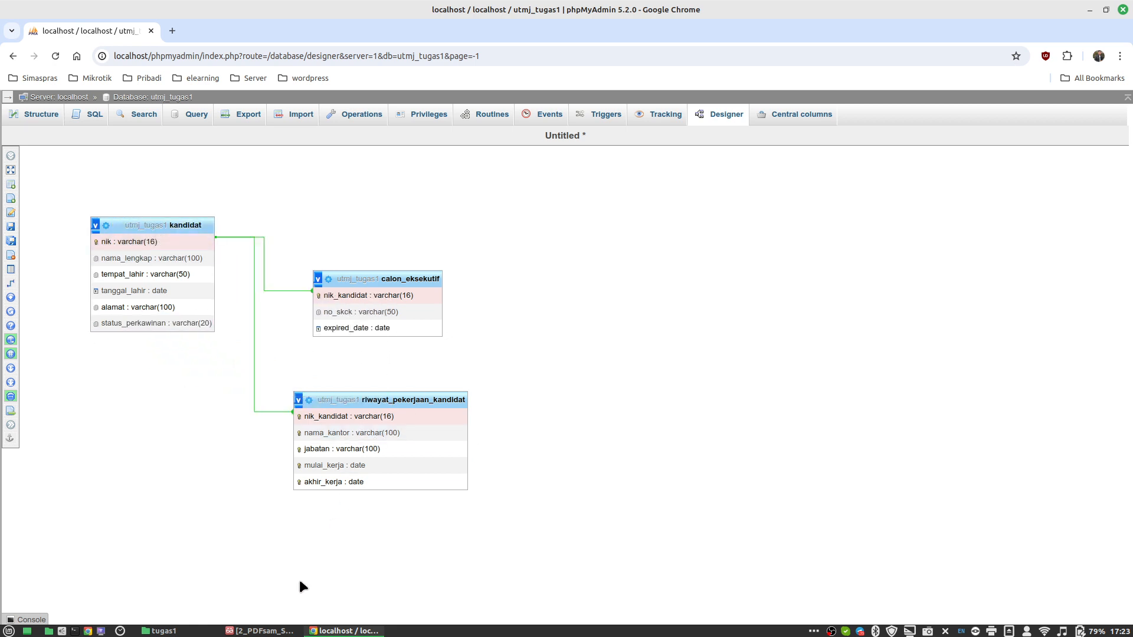
click(276, 631)
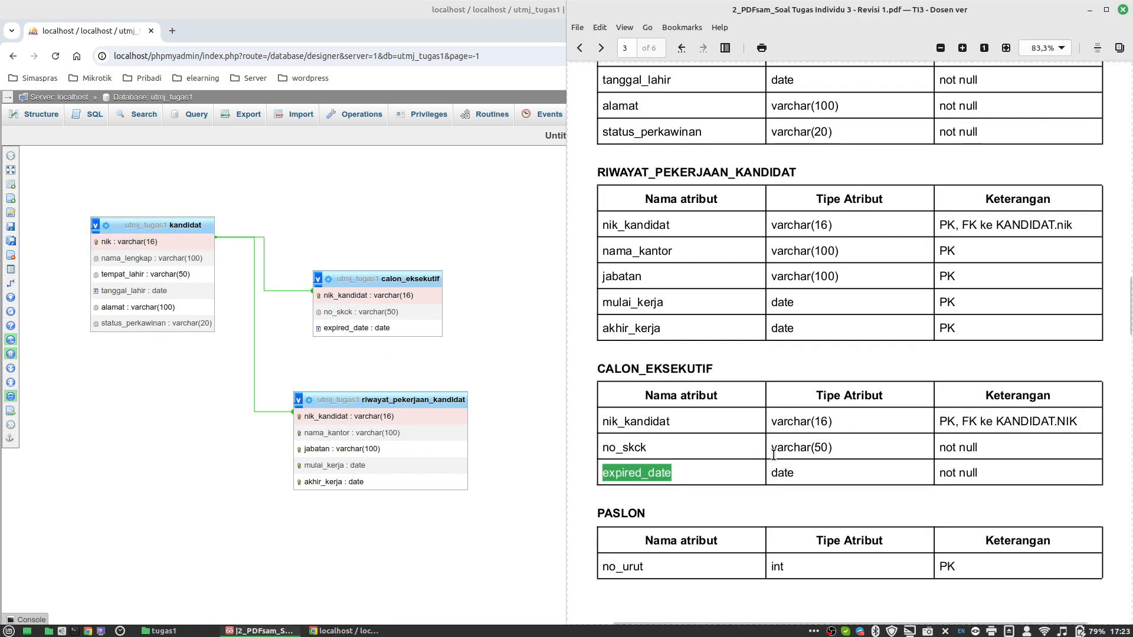
scroll(865, 410, down, 5)
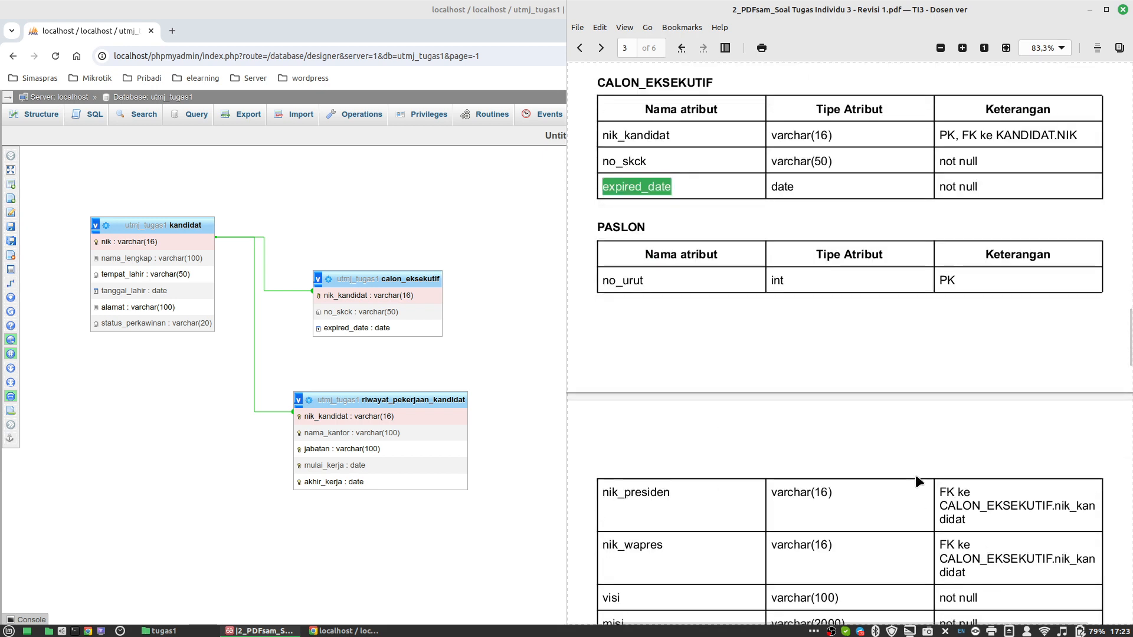
scroll(933, 443, down, 3)
scroll(935, 451, up, 2)
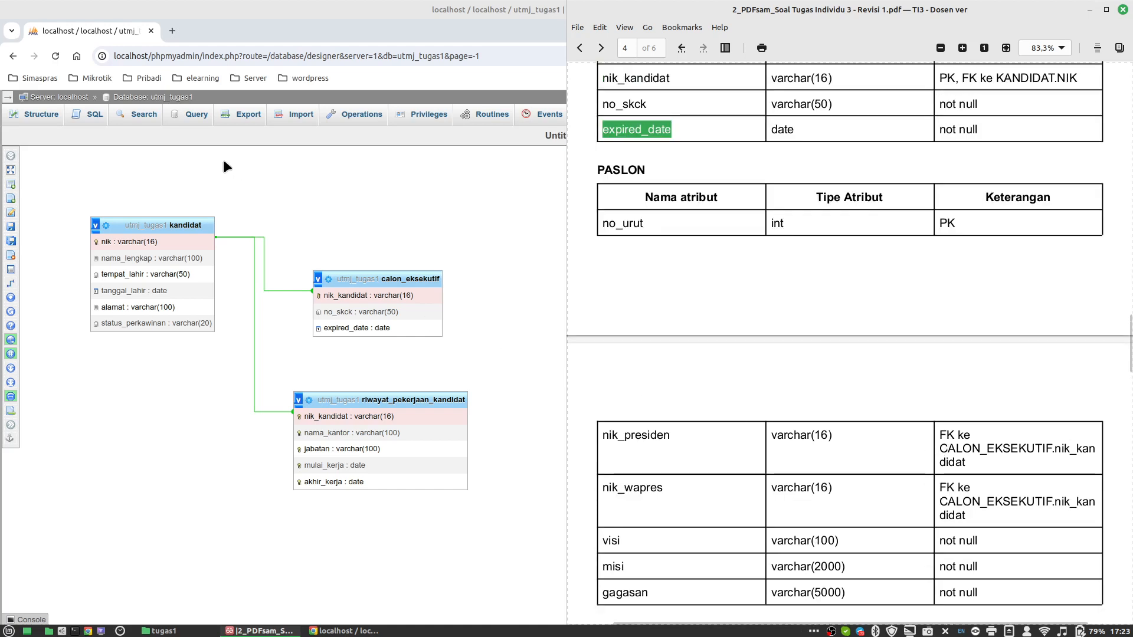
Step: Start a new table named paslon with 6 columns in the utmj_tugas1 database
click(150, 97)
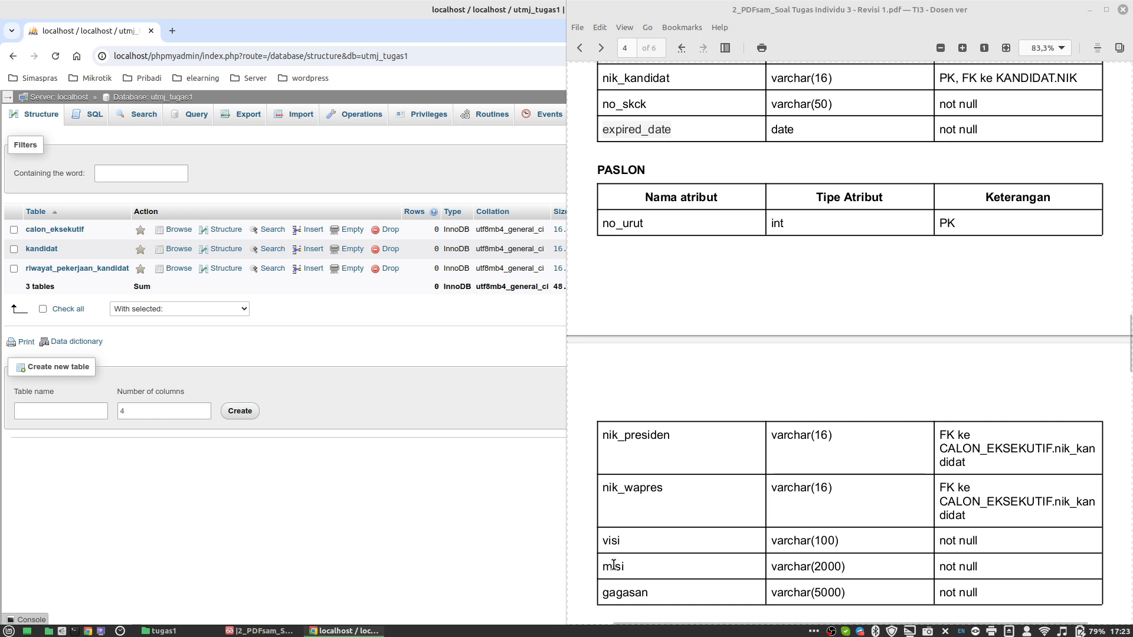
click(630, 219)
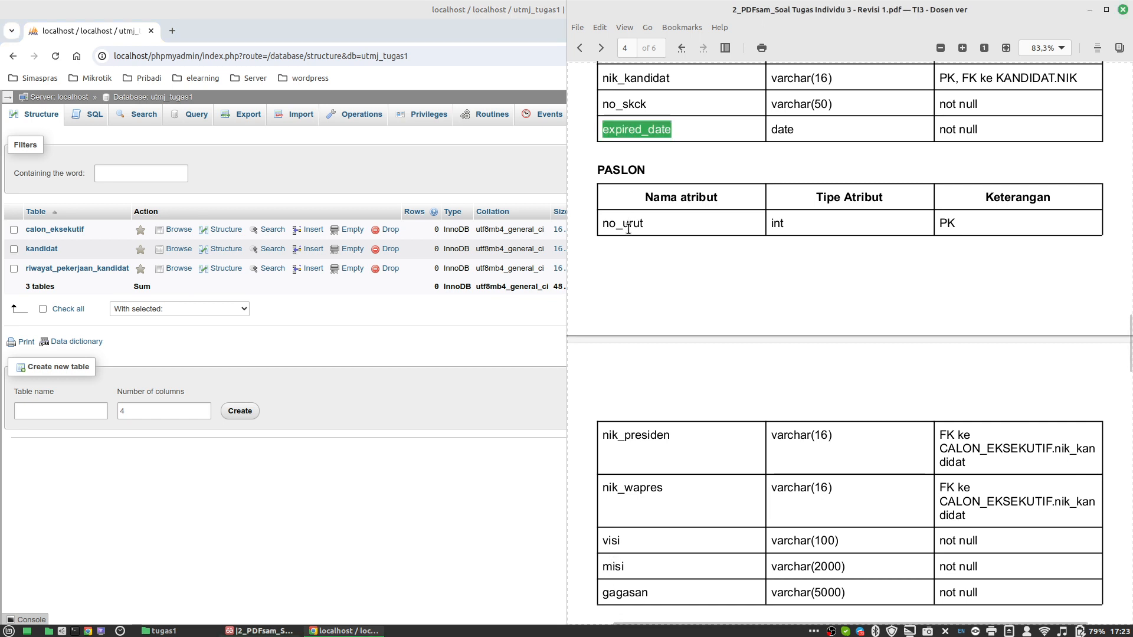
double_click(629, 222)
click(76, 411)
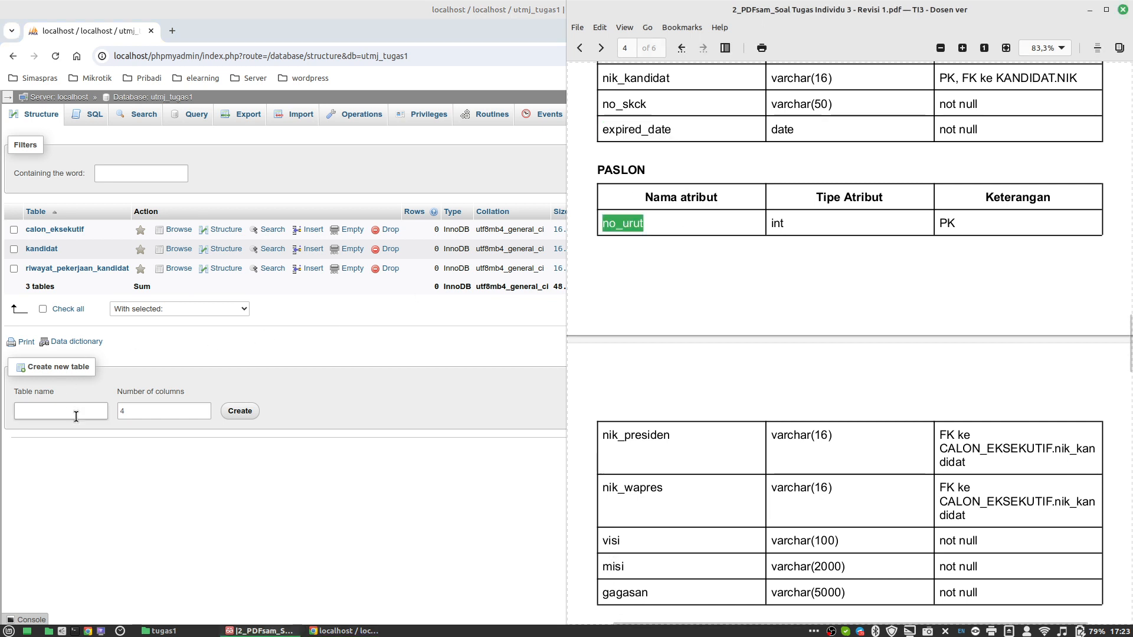
text(paslo)
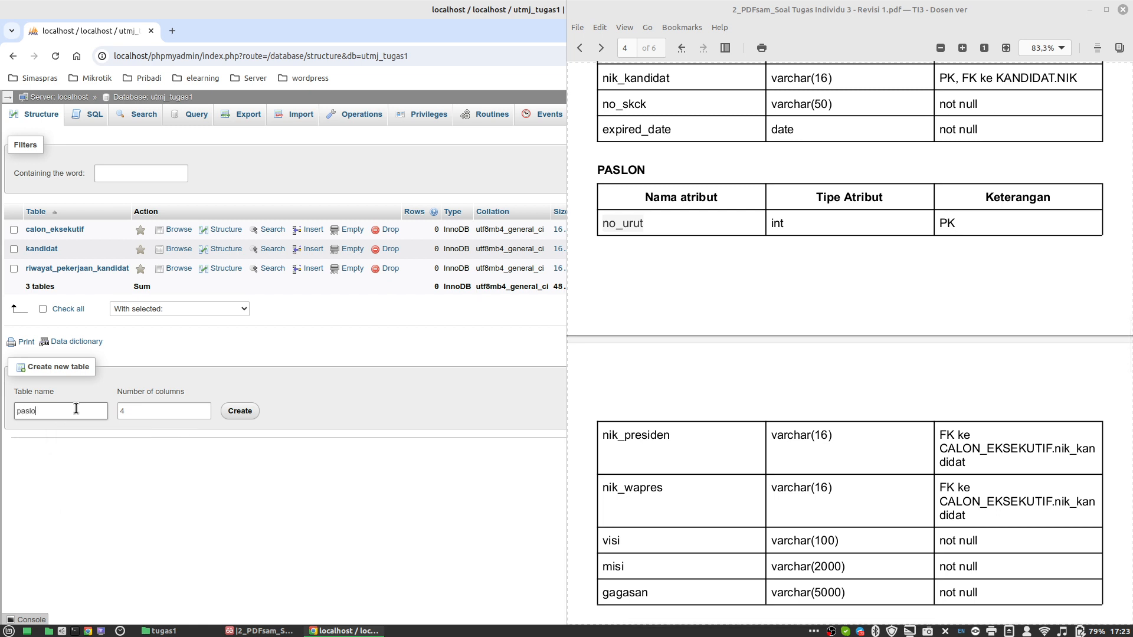
text(n)
click(124, 411)
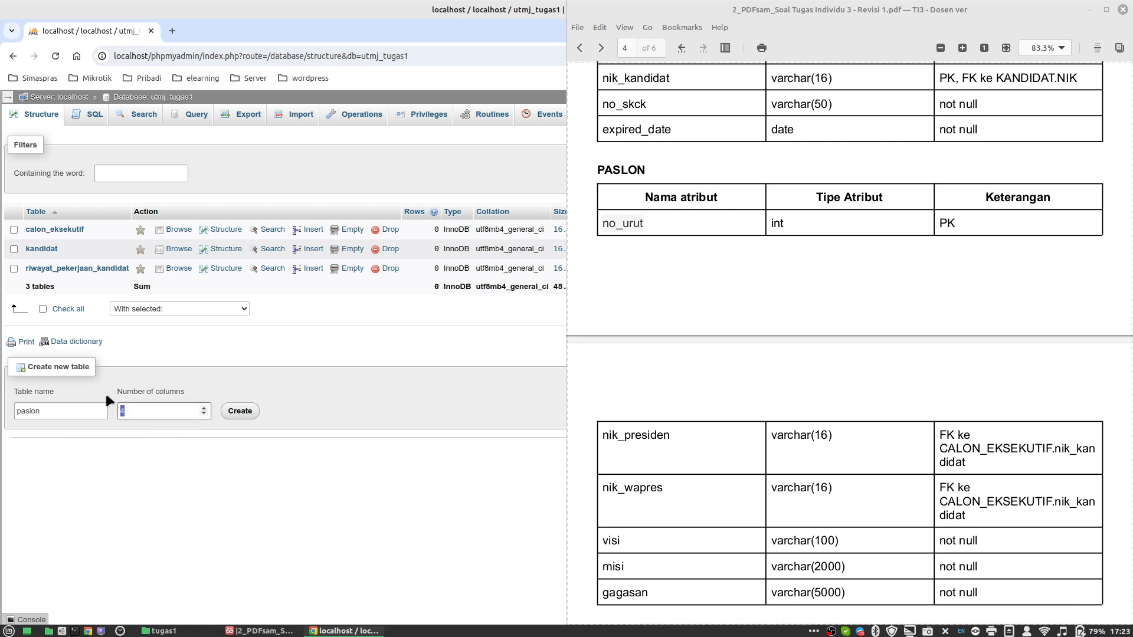
text(6)
click(241, 411)
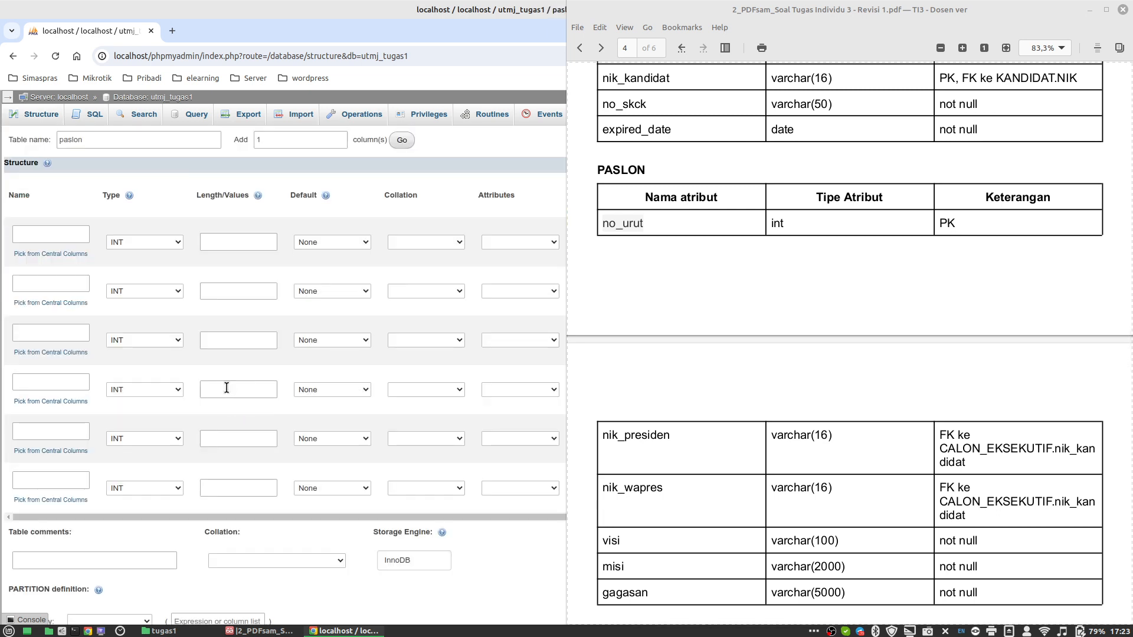
Step: Name the first three paslon columns no_urut, nik_presiden and nik_wapres, as listed in the PDF
click(60, 238)
text(no_urut)
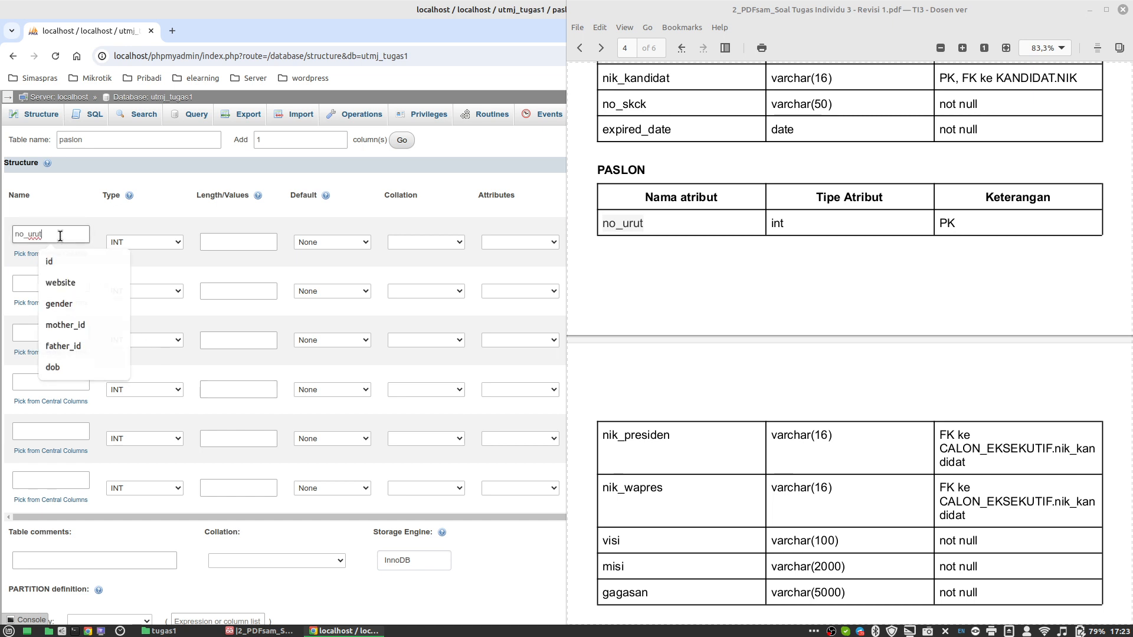
double_click(635, 435)
key(ctrl+c)
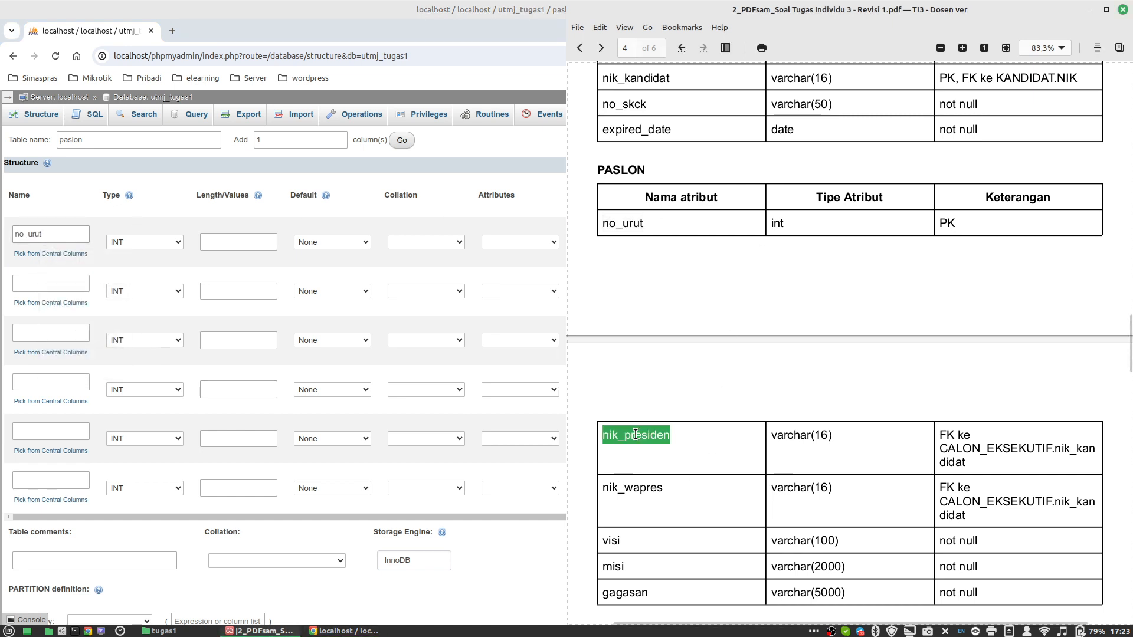
click(34, 283)
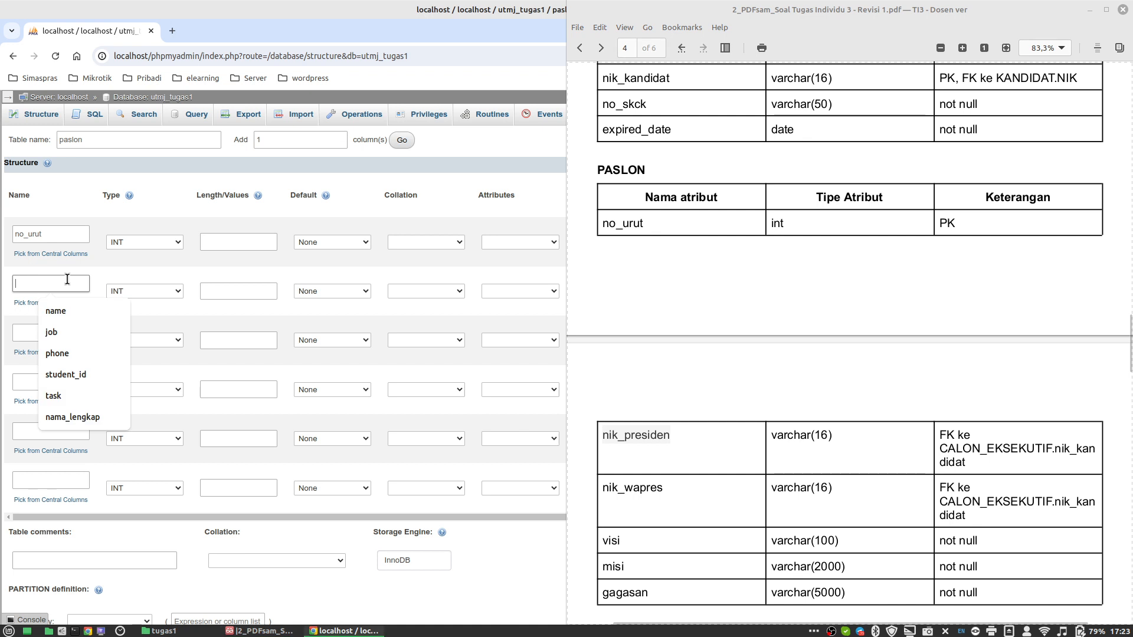
key(ctrl+v)
double_click(626, 485)
key(ctrl+c)
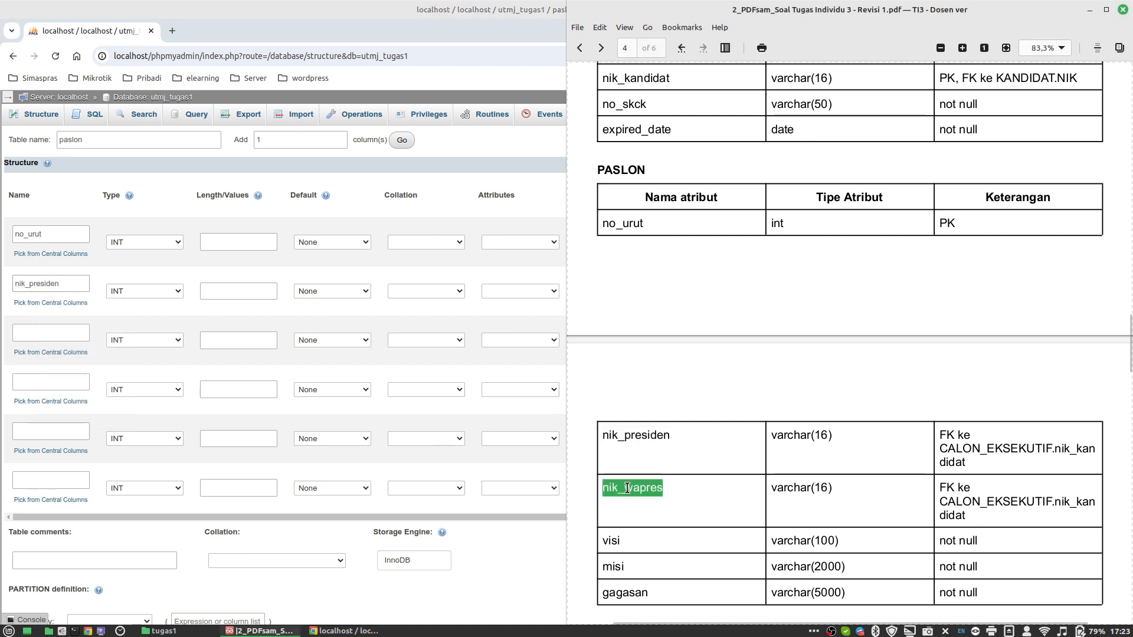
click(56, 332)
key(ctrl+v)
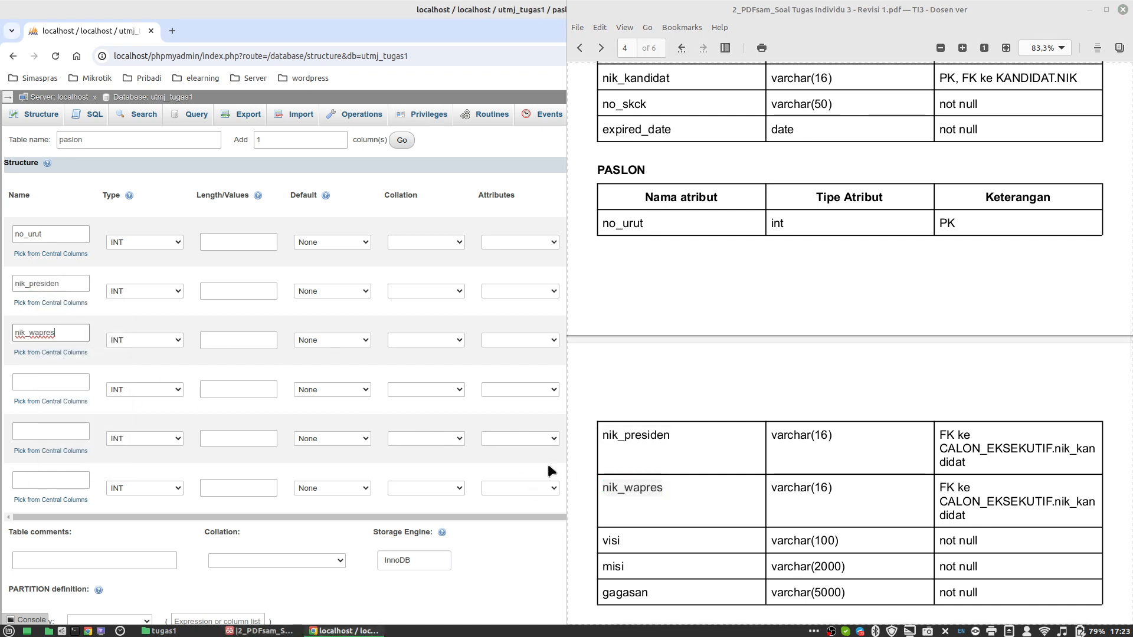
Step: Name the last three paslon columns visi, misi and gagasan, as listed in the PDF
double_click(616, 541)
key(ctrl+c)
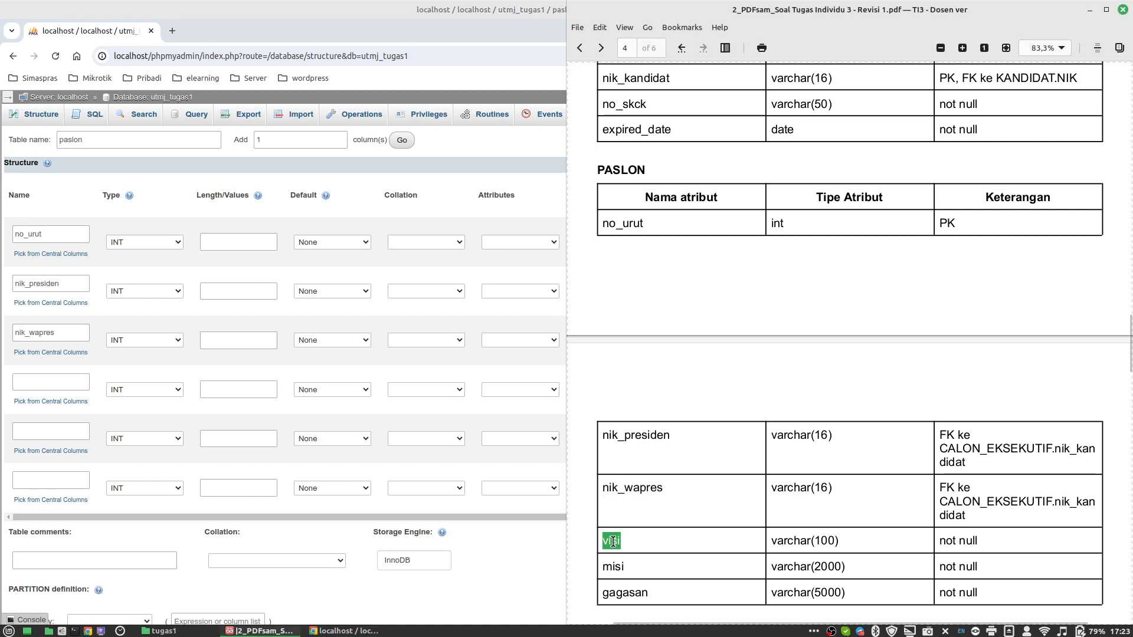
click(62, 381)
key(ctrl+v)
click(59, 431)
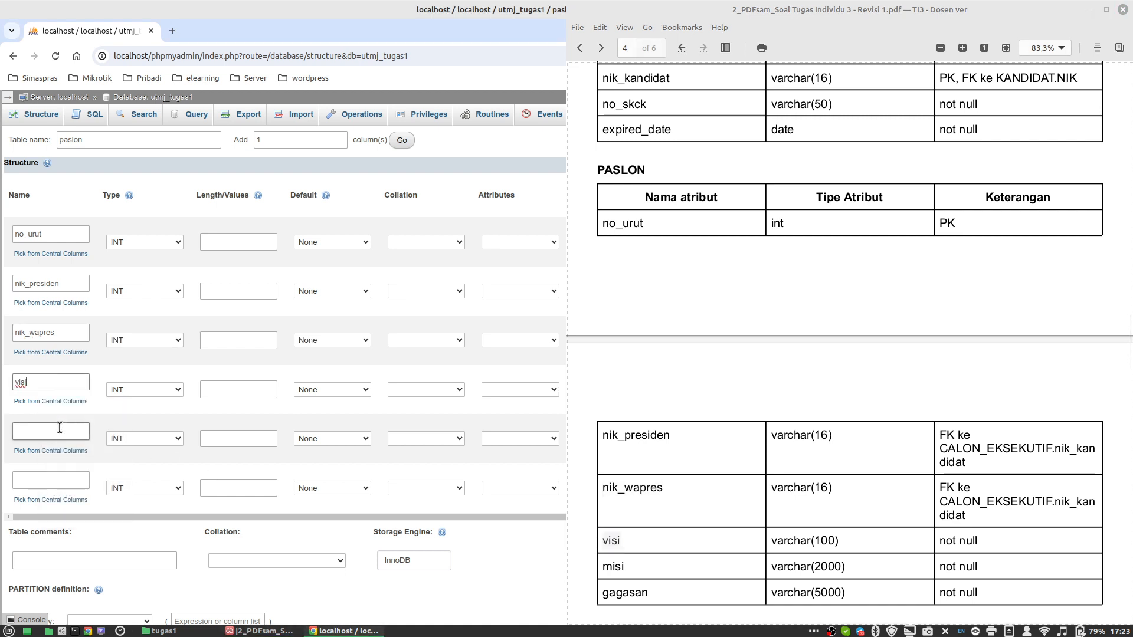
text(visi)
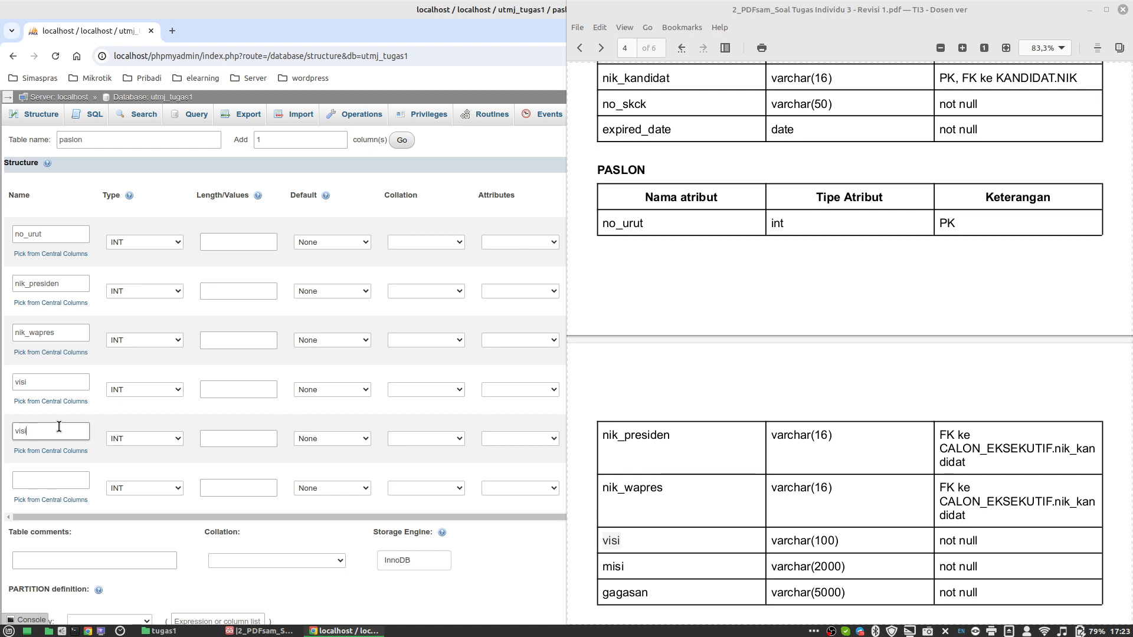
key(BackSpace)
key(BackSpace)
key(BackSpace)
key(BackSpace)
text(misi)
double_click(628, 592)
key(ctrl+c)
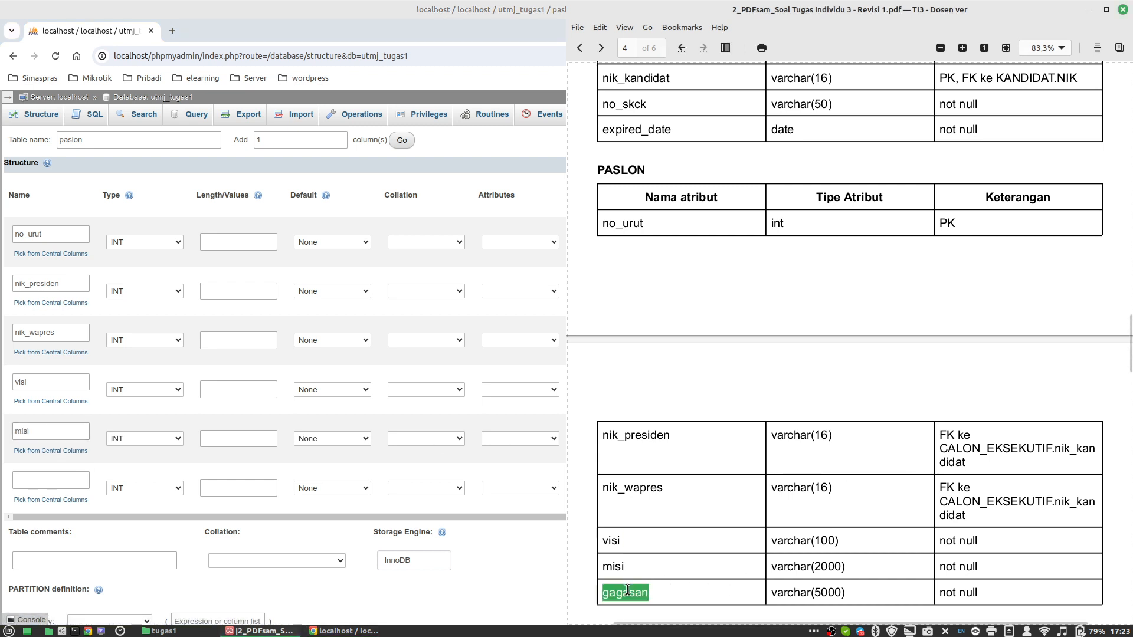
click(40, 483)
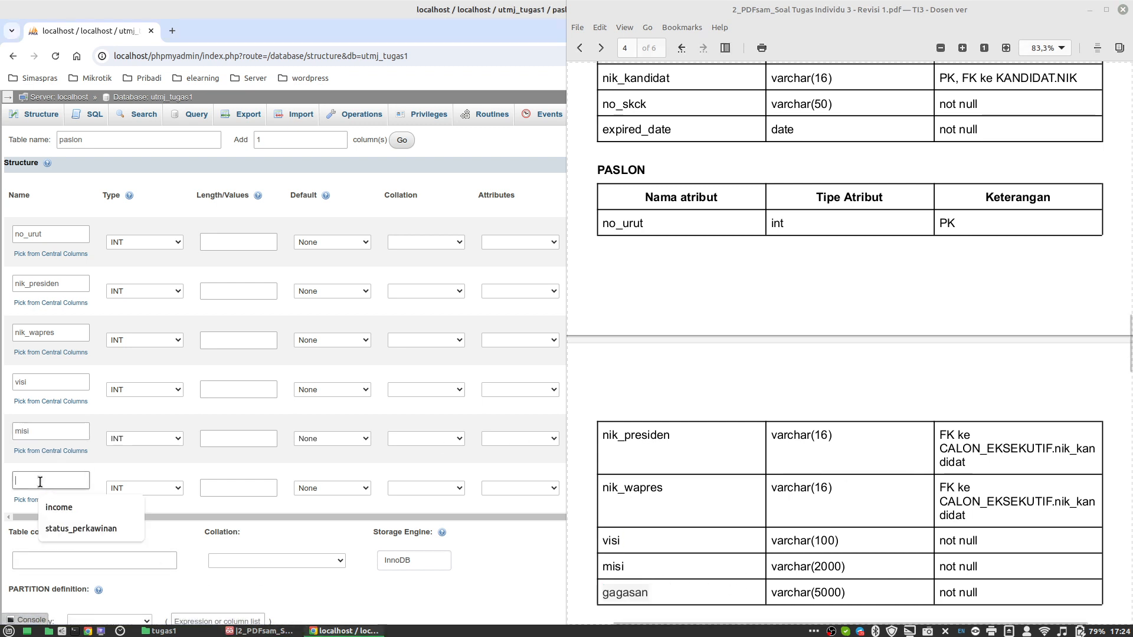
key(ctrl+v)
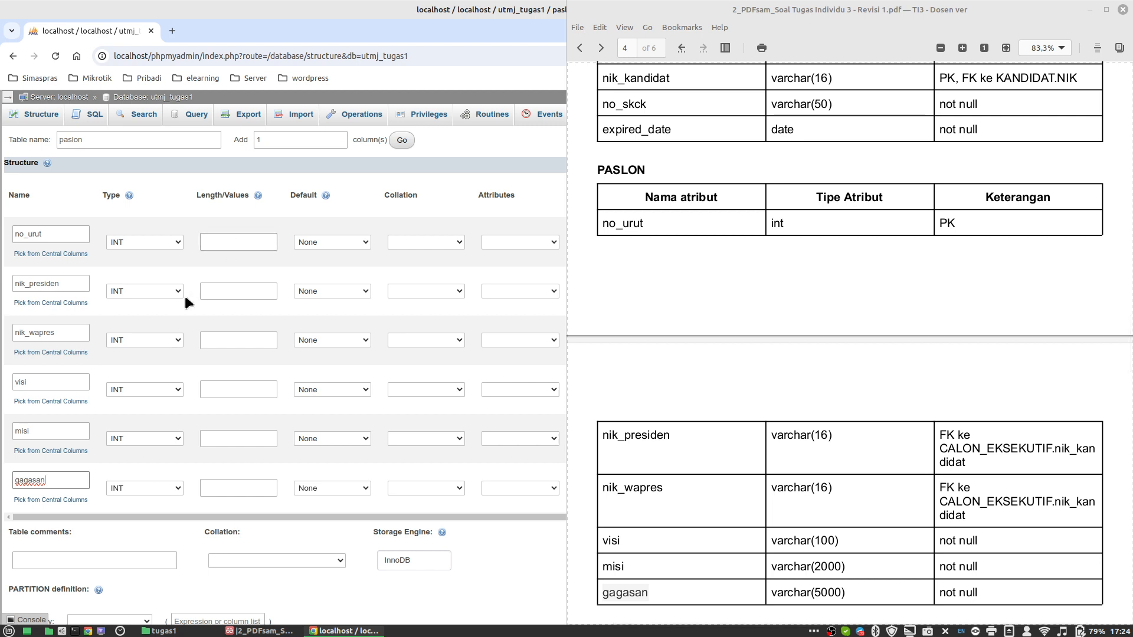
Step: Set the nik_presiden and nik_wapres columns to type VARCHAR with length 16
click(151, 292)
click(127, 104)
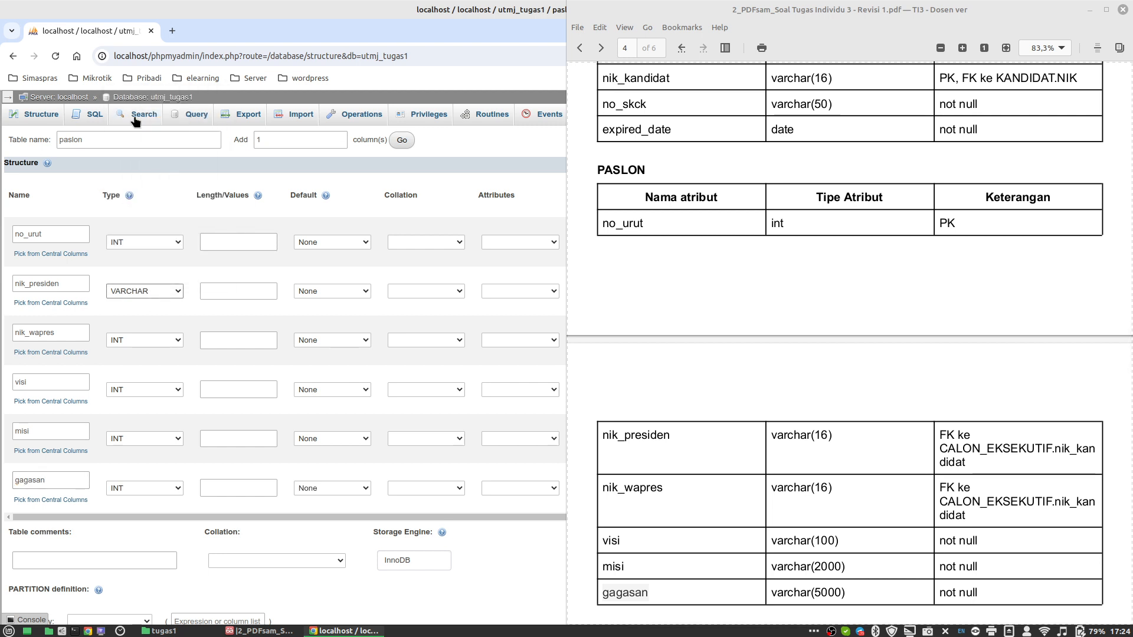
click(135, 336)
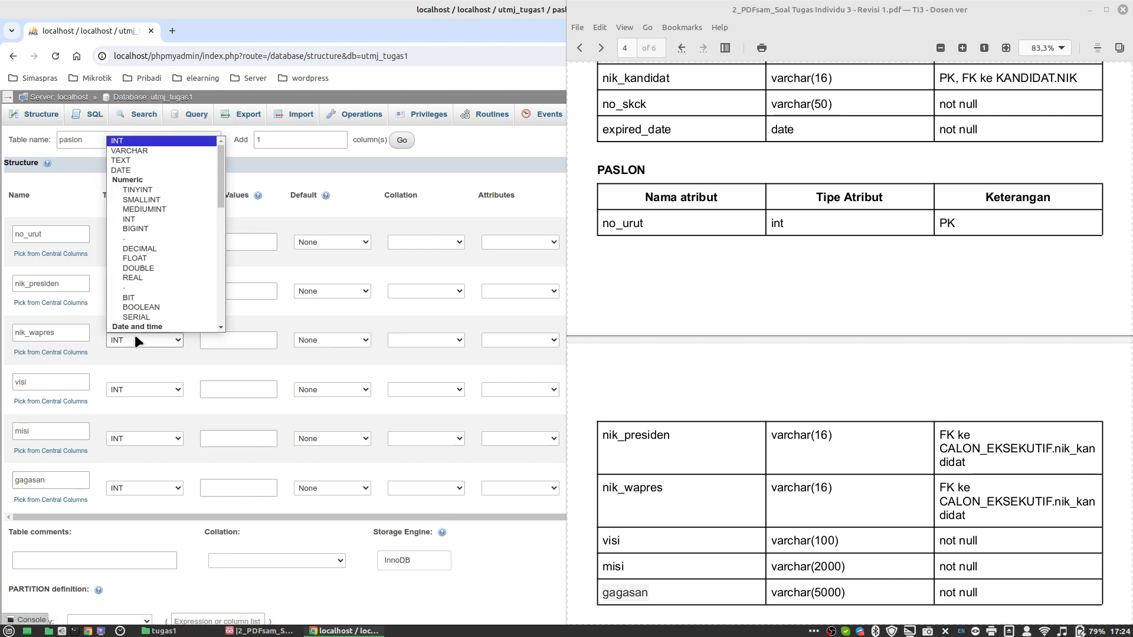
click(126, 151)
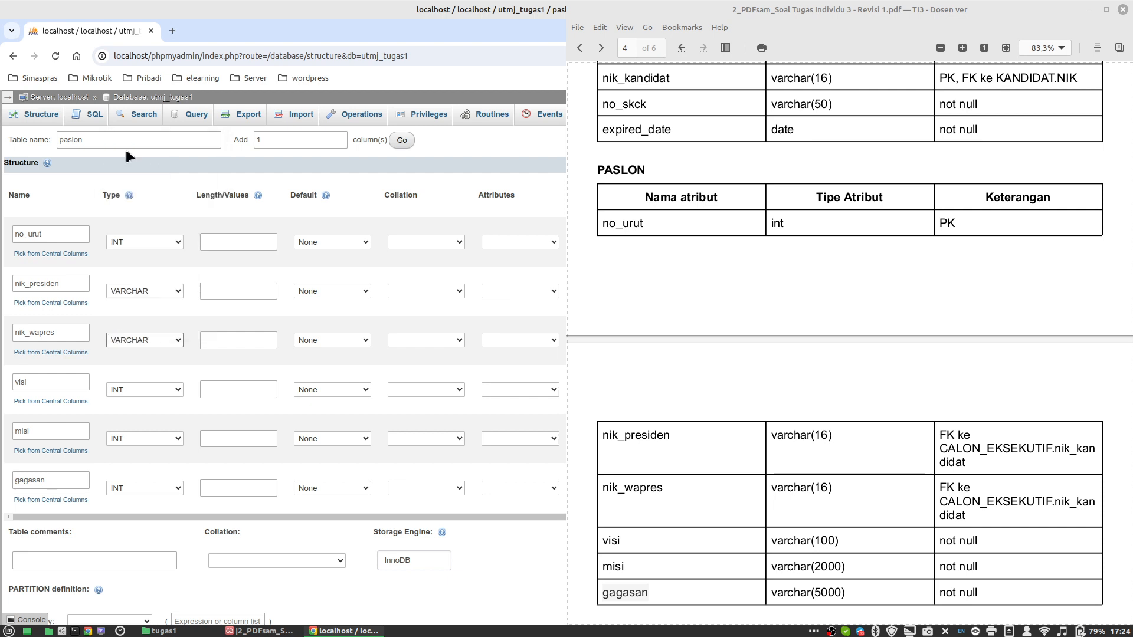
click(227, 289)
text(16)
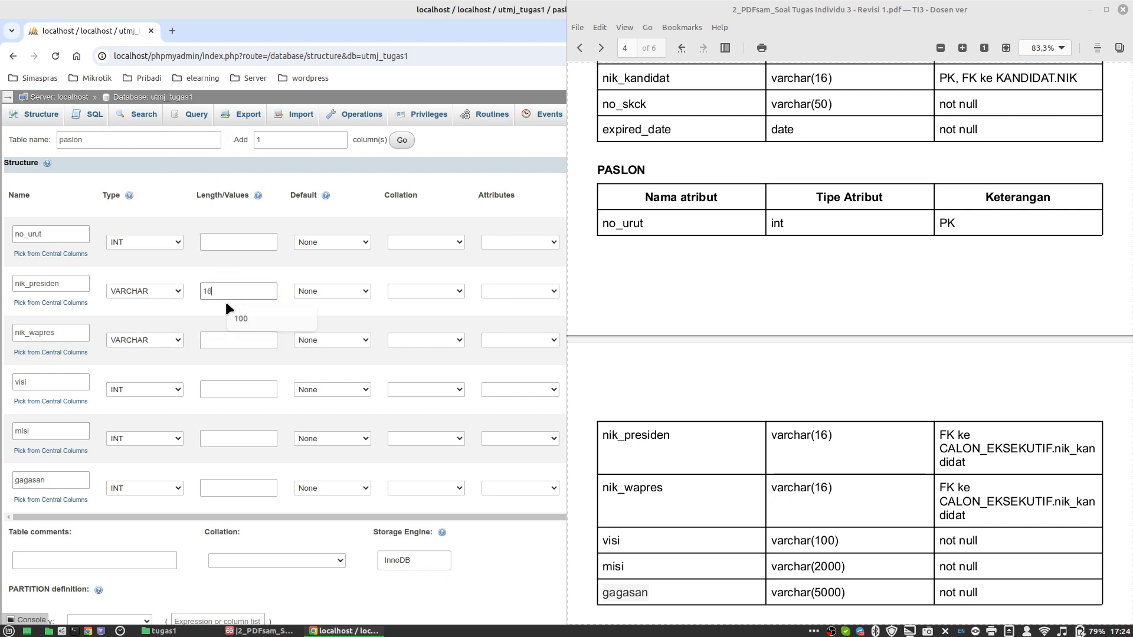
click(223, 341)
text(16)
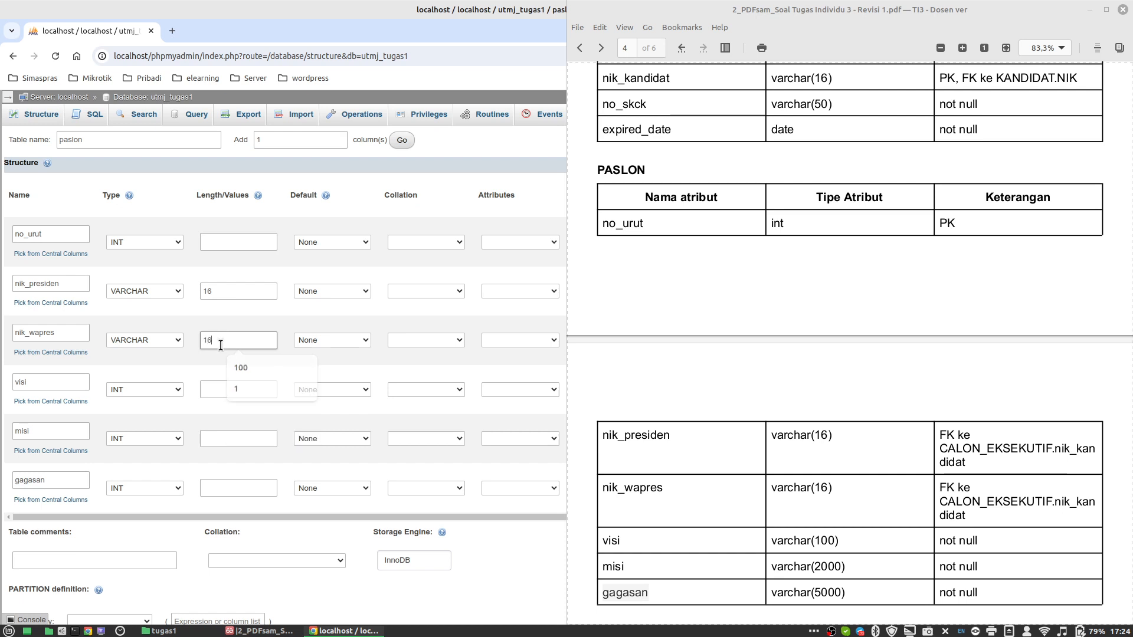
click(219, 363)
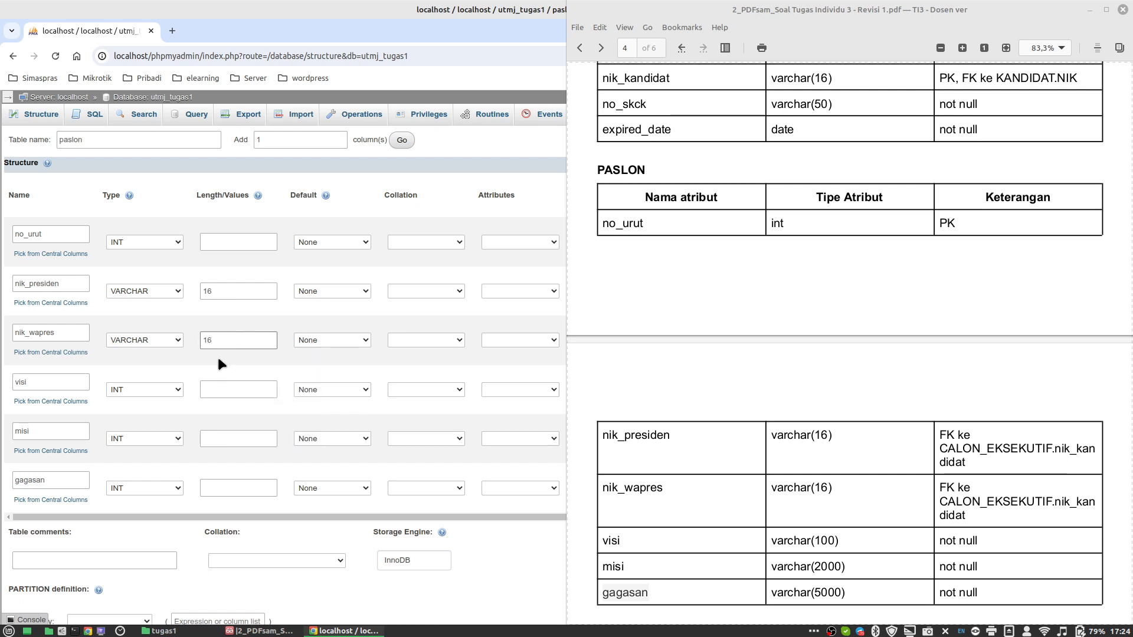
Step: Set visi to VARCHAR with length 100 and misi to VARCHAR with length 2000
click(162, 390)
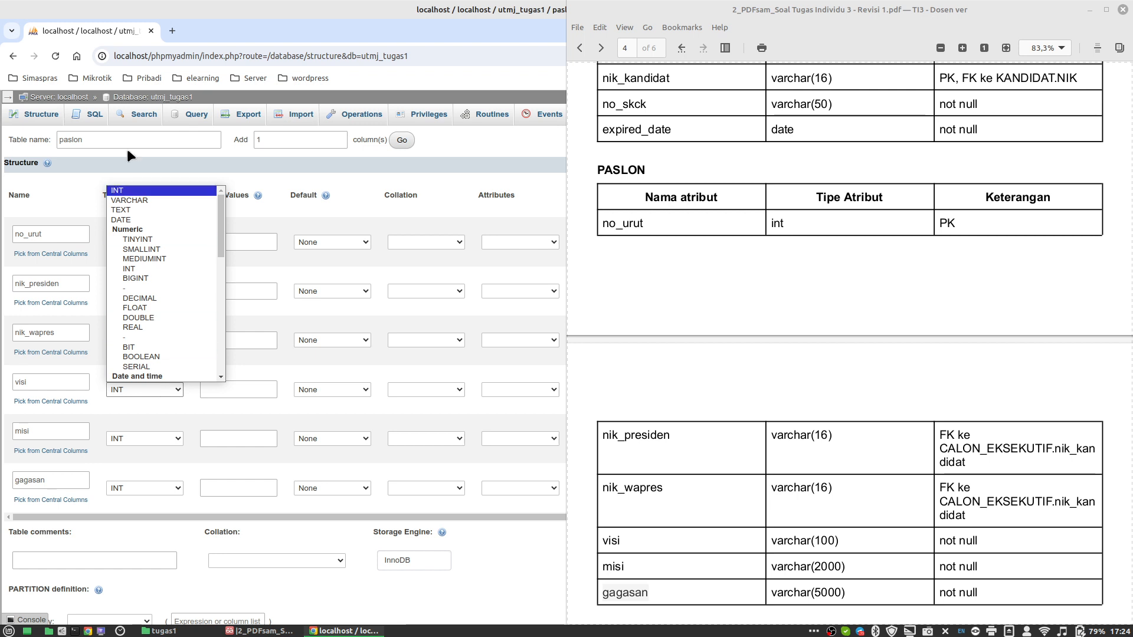
click(128, 200)
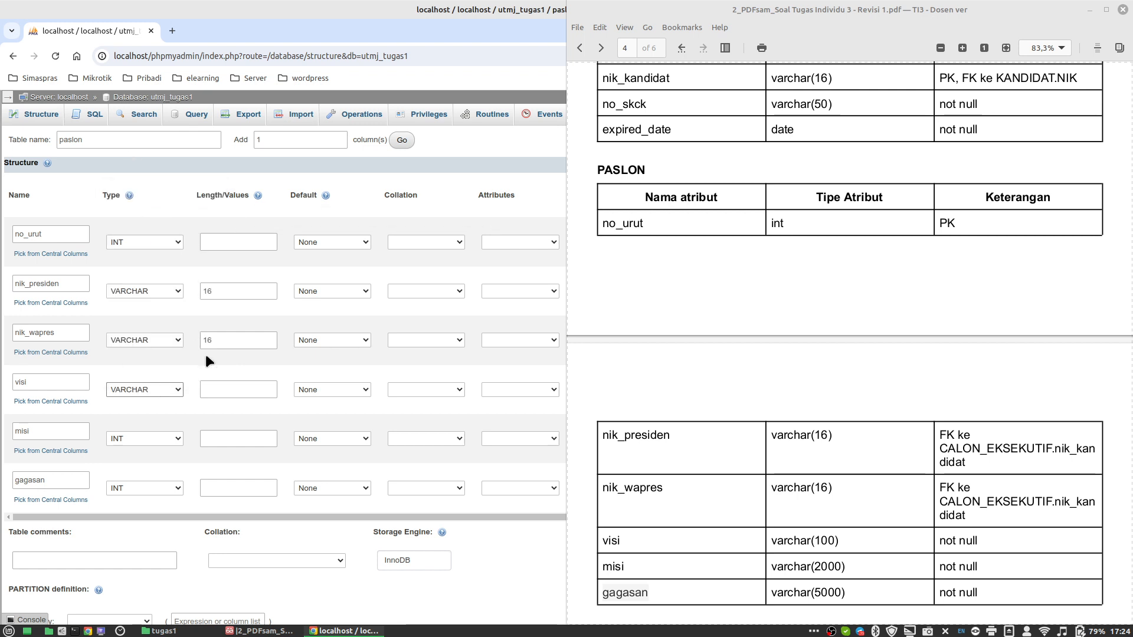
click(215, 388)
text(100)
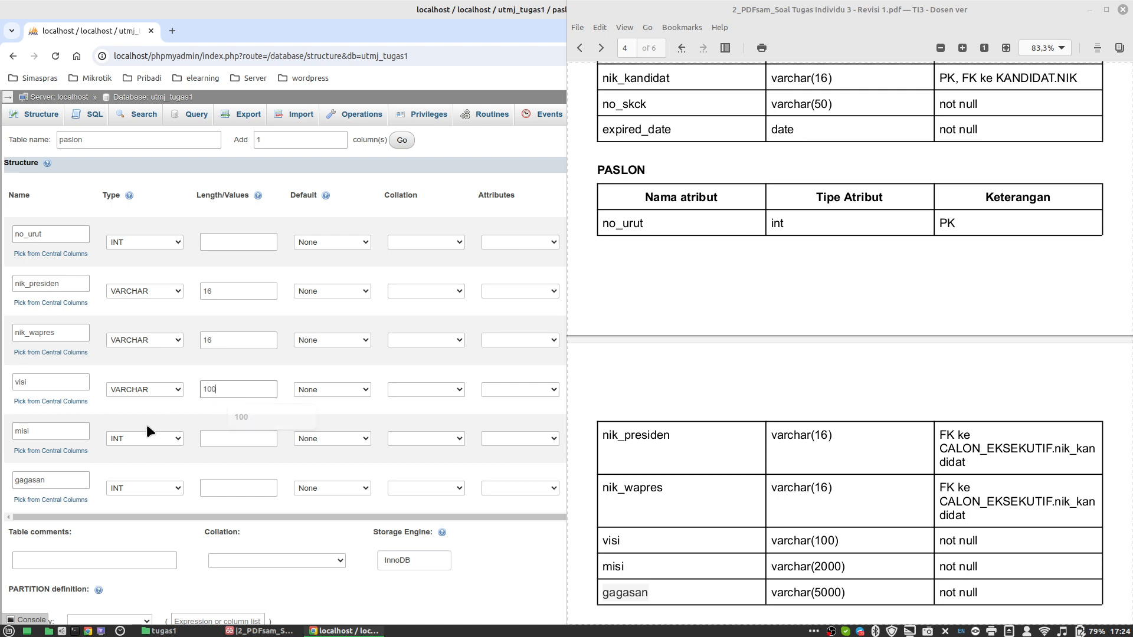
click(146, 435)
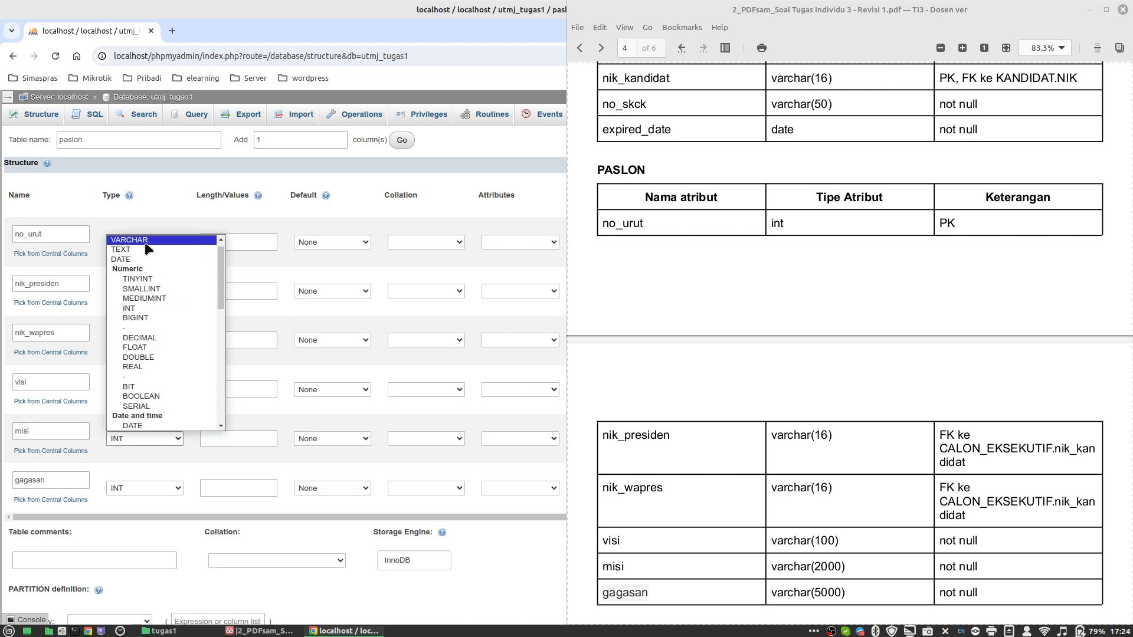
click(130, 240)
click(249, 438)
text(20)
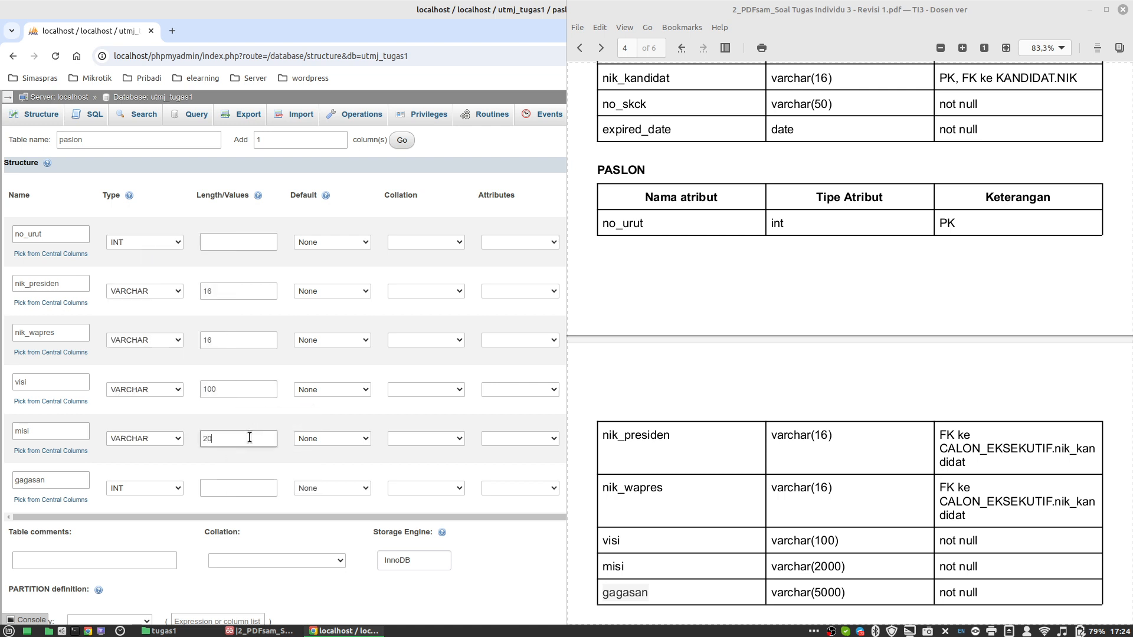
text(00)
Step: Set the gagasan column to type VARCHAR with length 5000
click(148, 488)
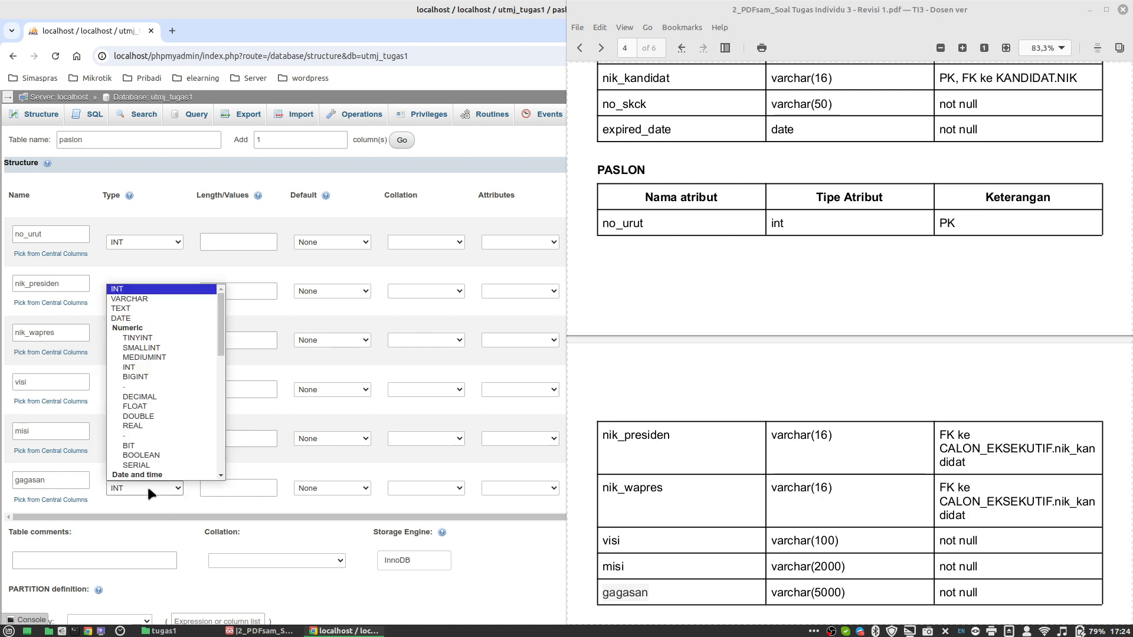
click(136, 299)
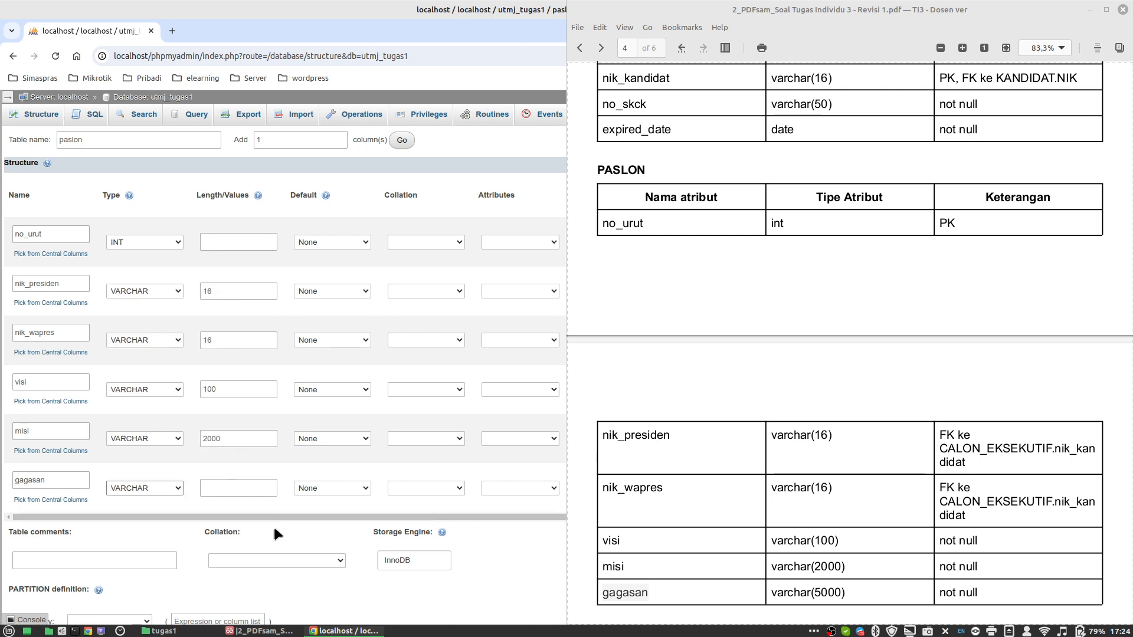
click(228, 487)
text(5000)
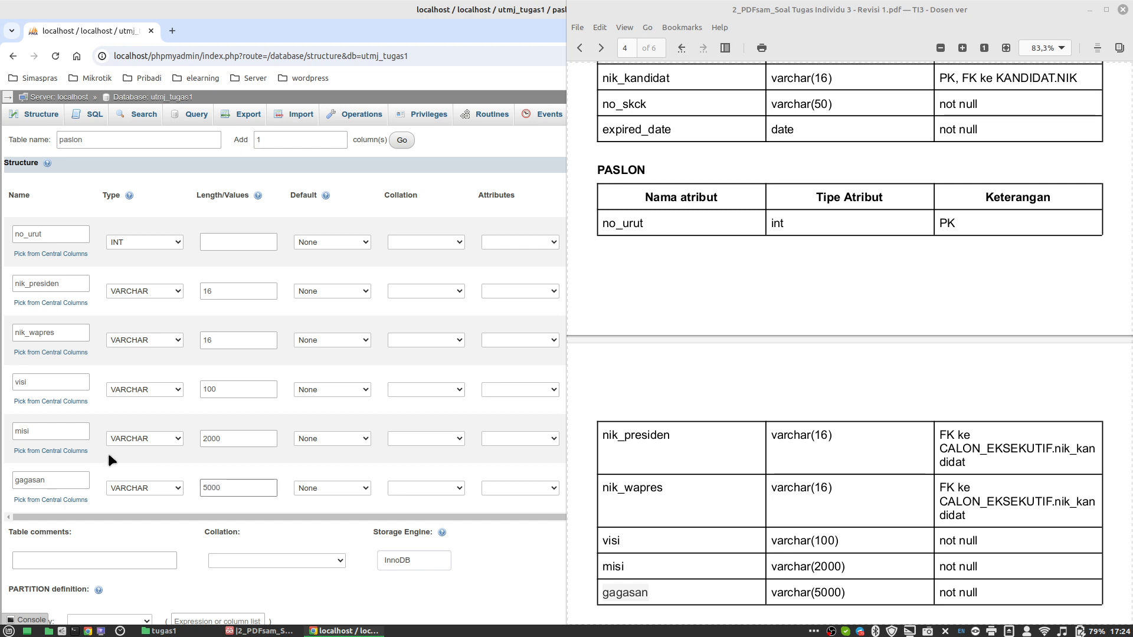
Step: Make no_urut the primary key of the paslon table, as specified in the PDF
click(122, 466)
scroll(910, 472, down, 2)
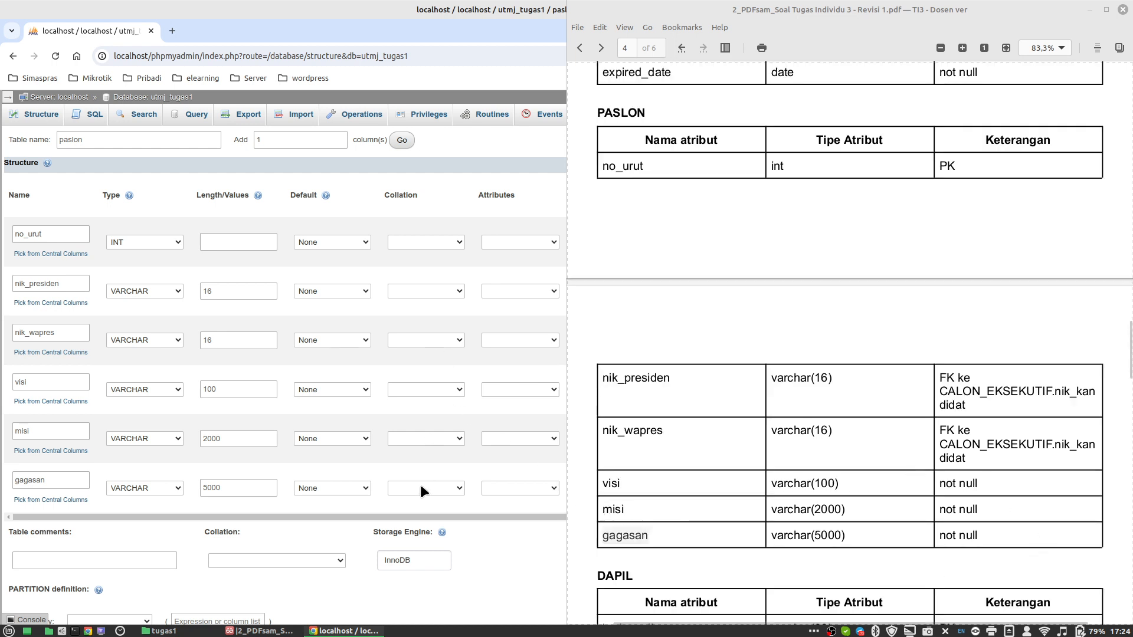
drag(425, 519, 800, 527)
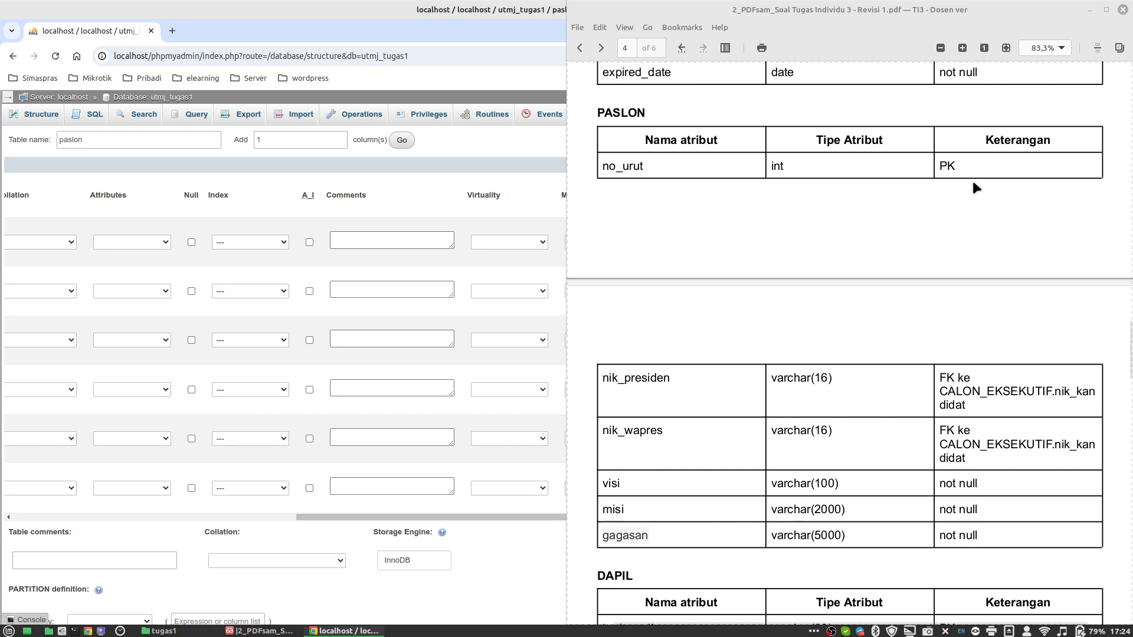
scroll(950, 211, up, 2)
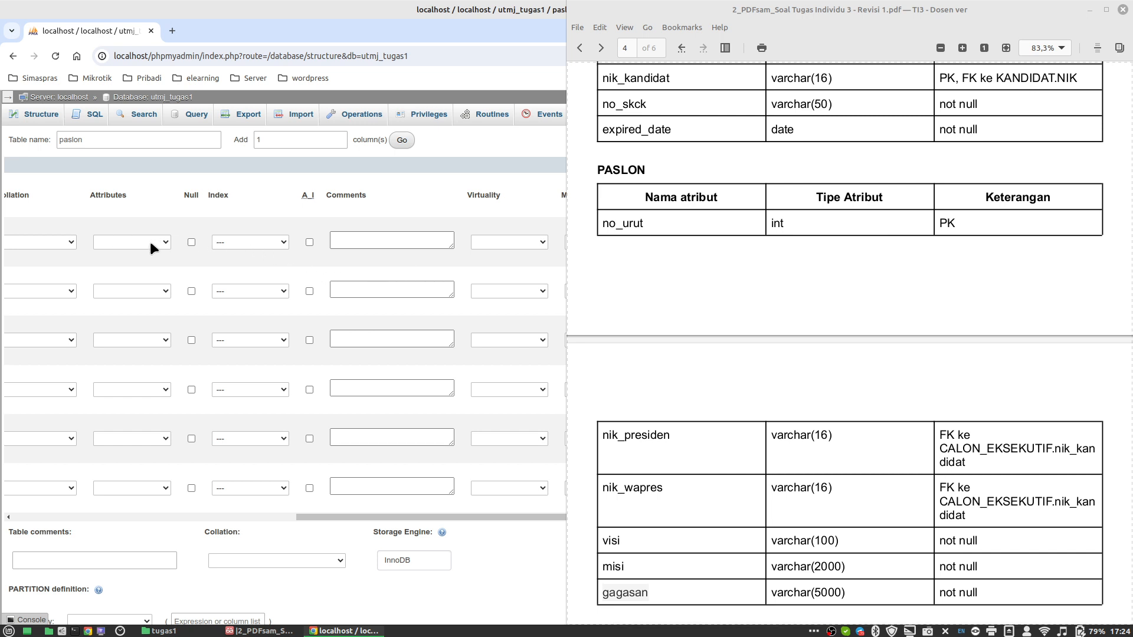
click(255, 236)
click(254, 260)
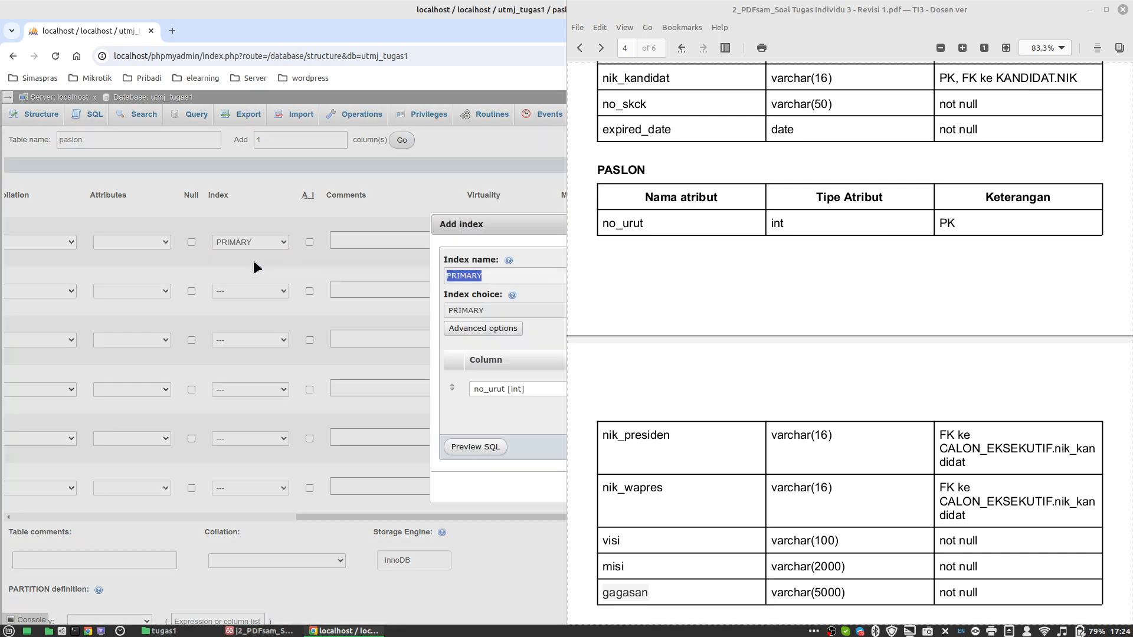
drag(519, 225, 226, 164)
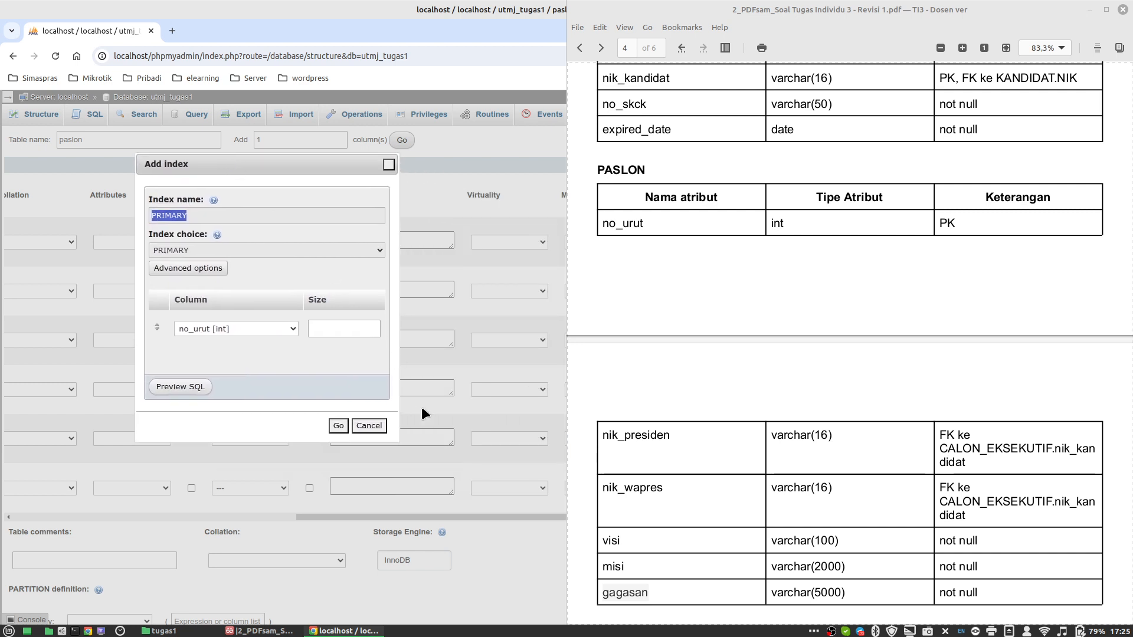
click(338, 426)
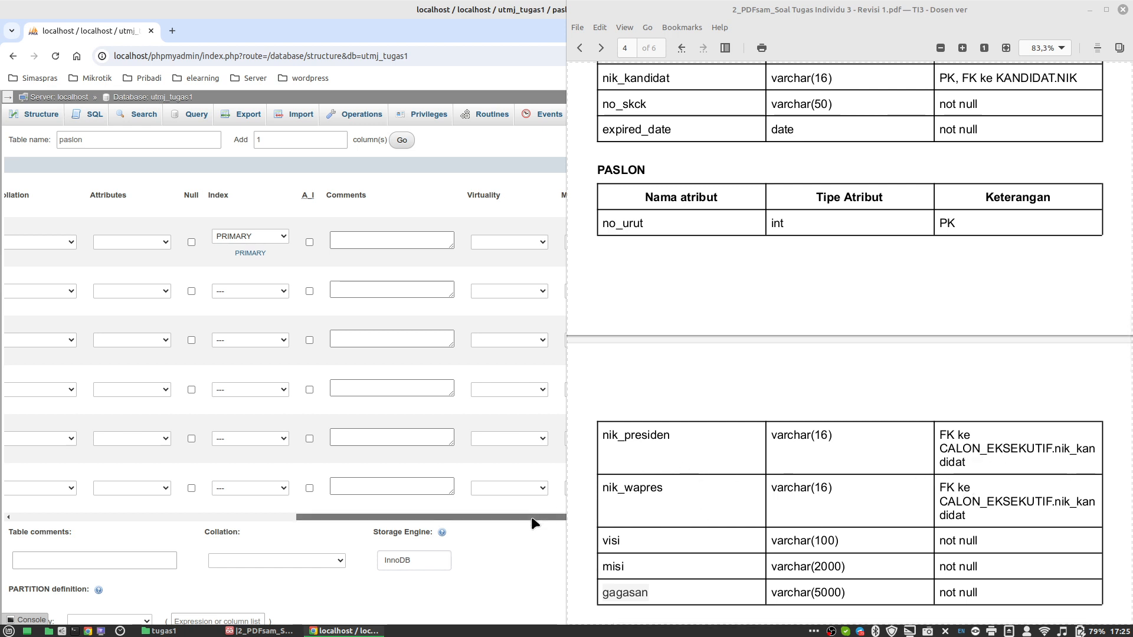
Step: Add a UNIQUE index on the nik_presiden column of the paslon table
drag(534, 517, 458, 527)
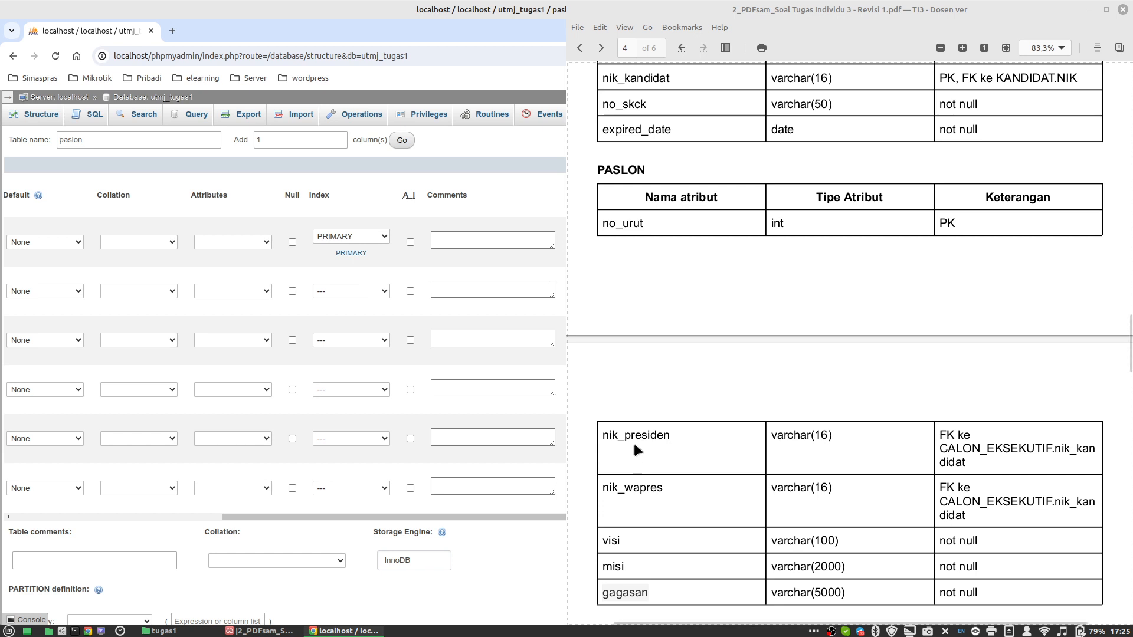
click(345, 289)
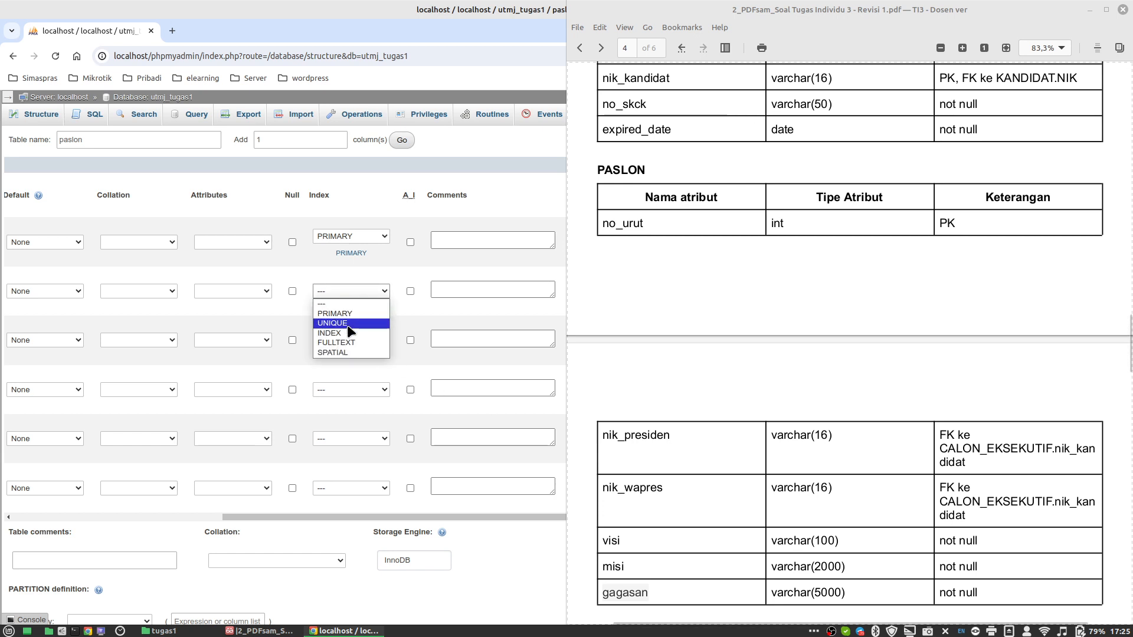
click(349, 323)
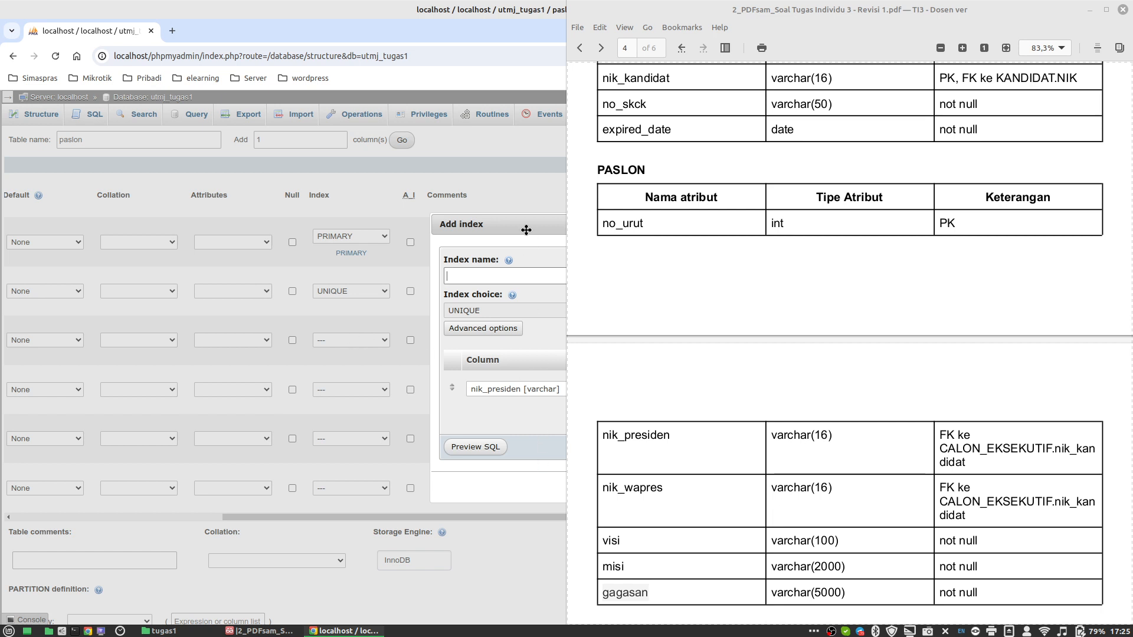
click(323, 437)
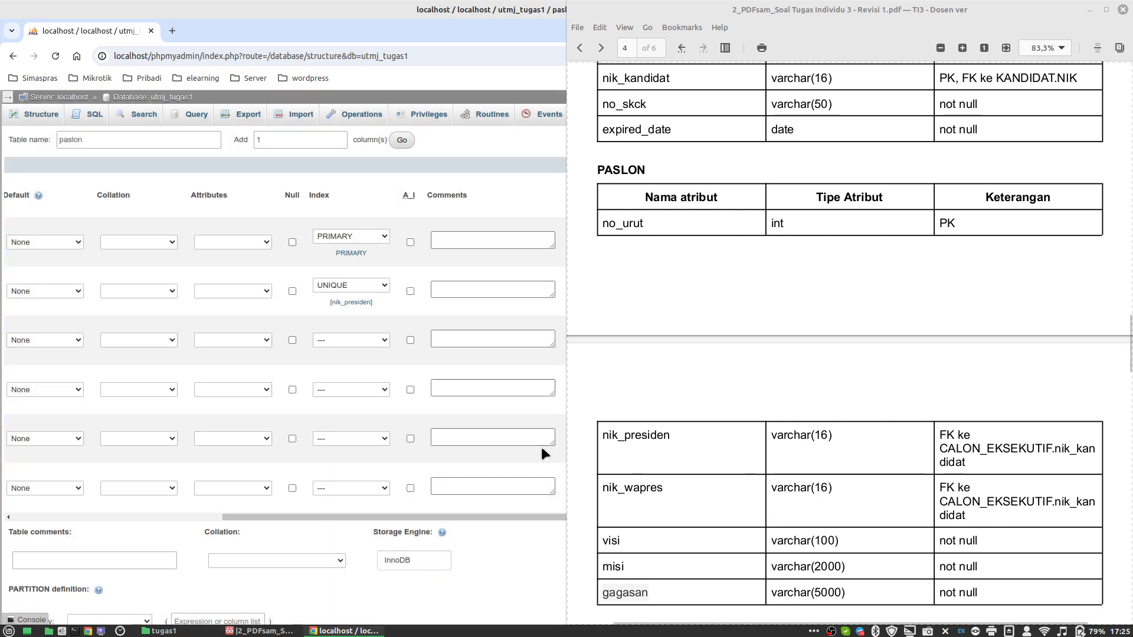
click(349, 285)
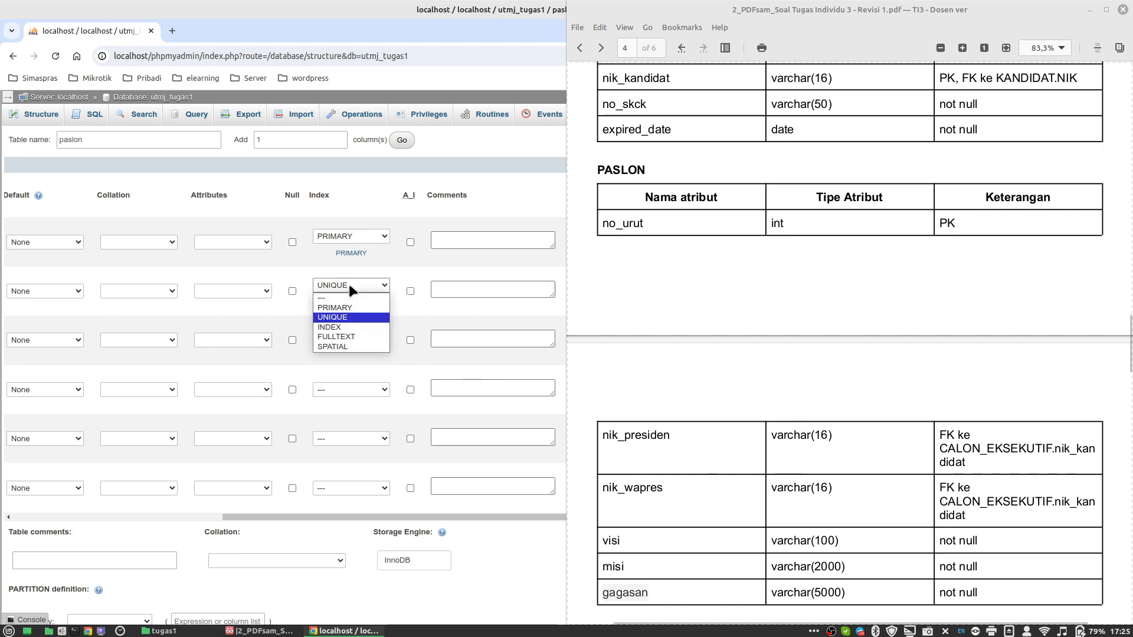
click(341, 318)
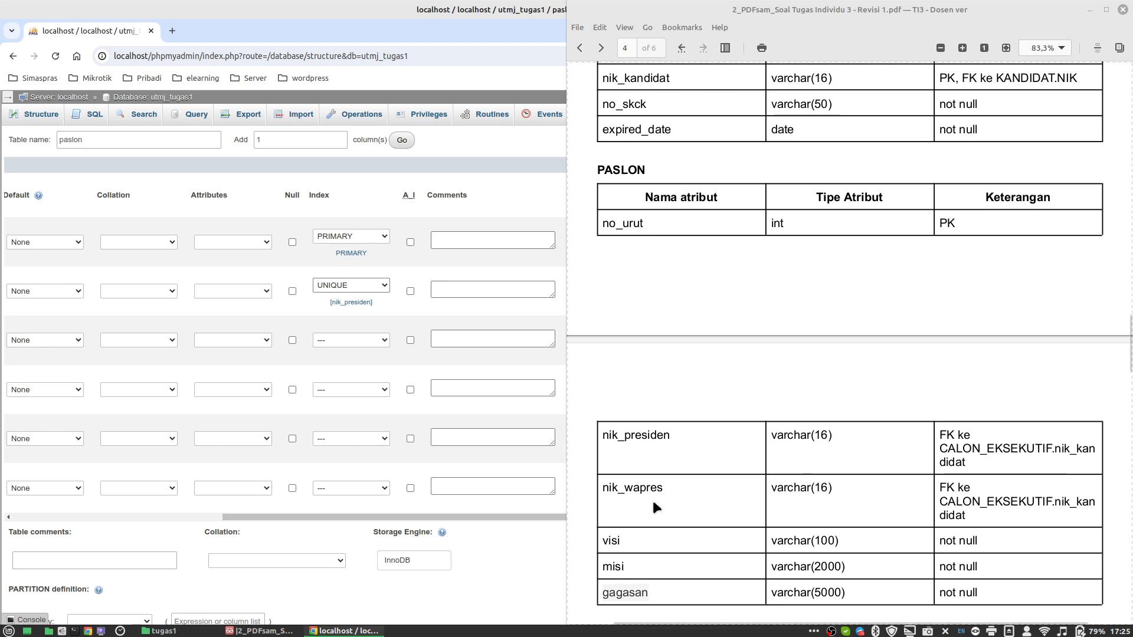
Step: Add a single-column UNIQUE index on the nik_wapres column
click(359, 341)
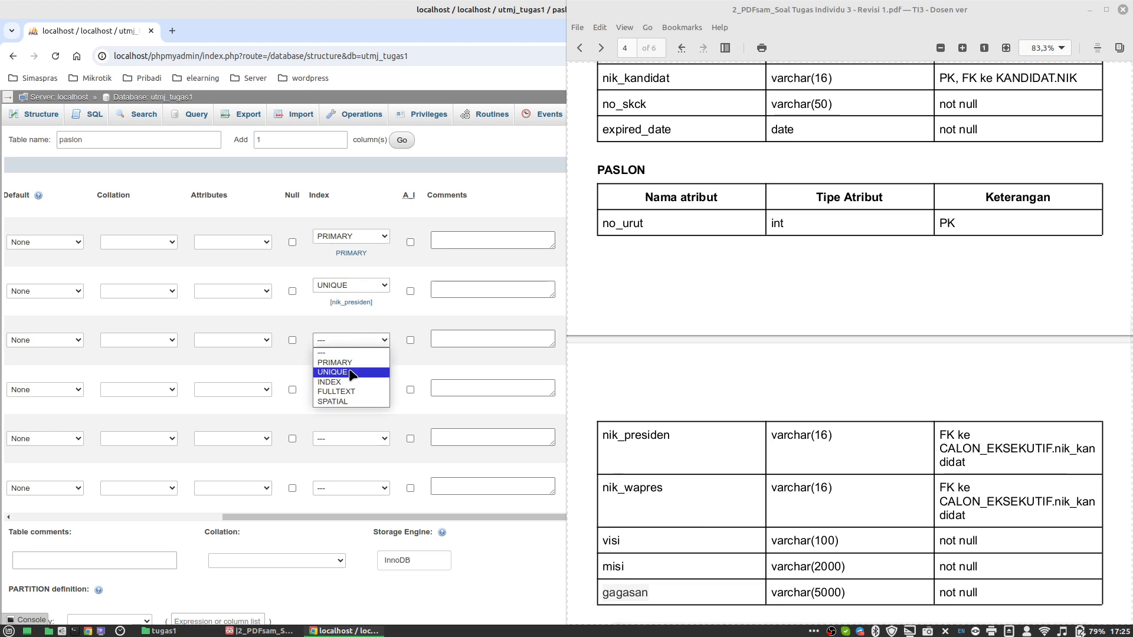
click(348, 369)
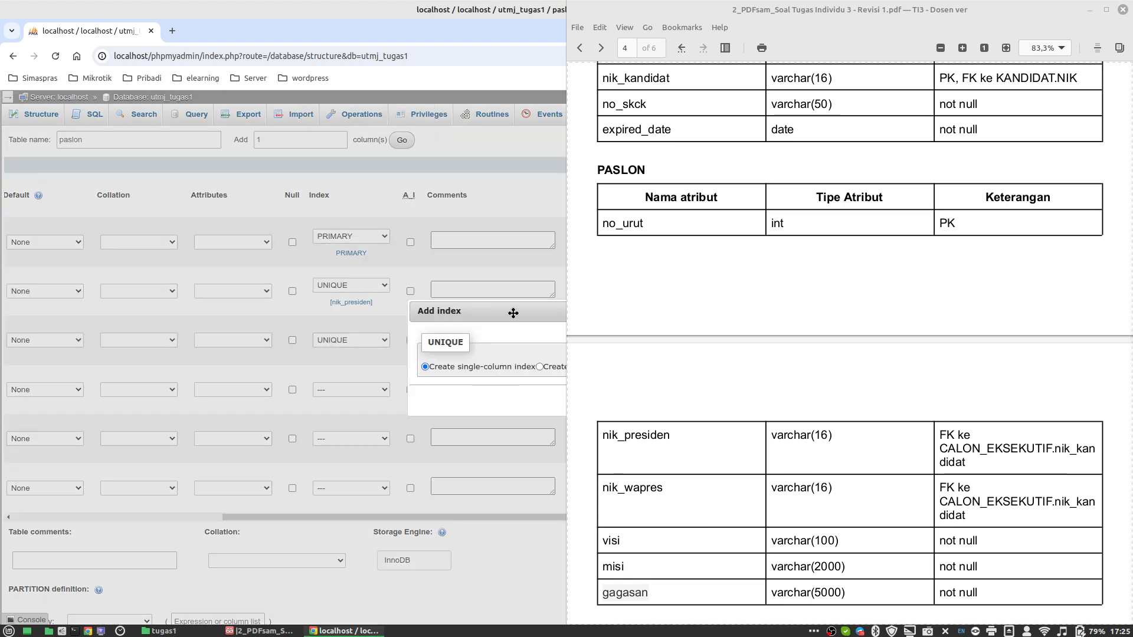
drag(513, 312, 295, 231)
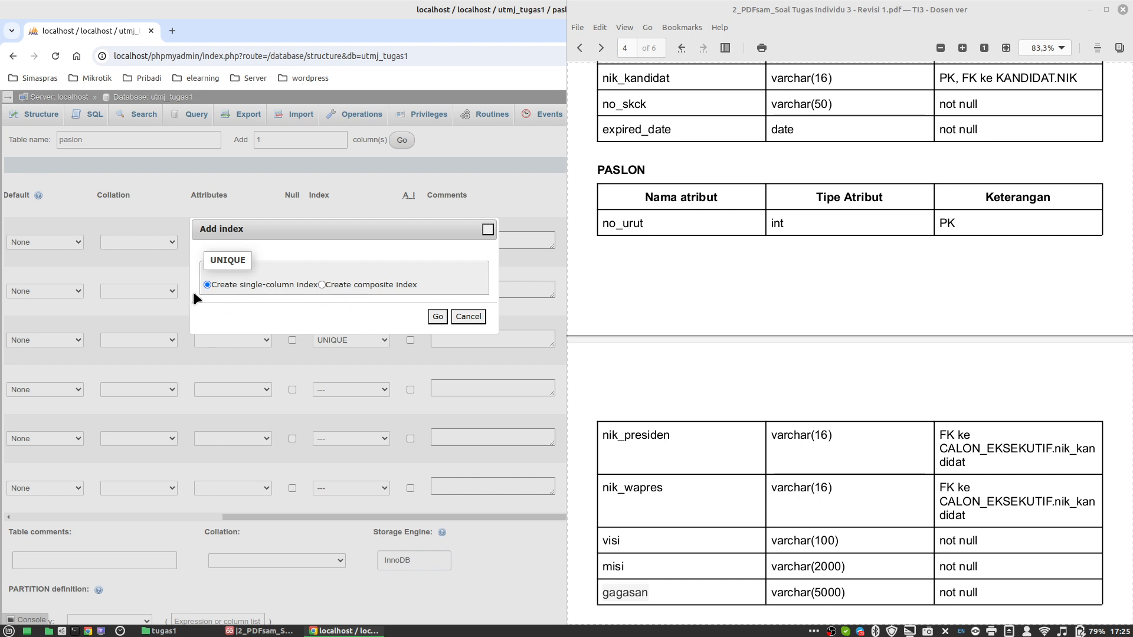
click(434, 316)
drag(515, 225, 171, 114)
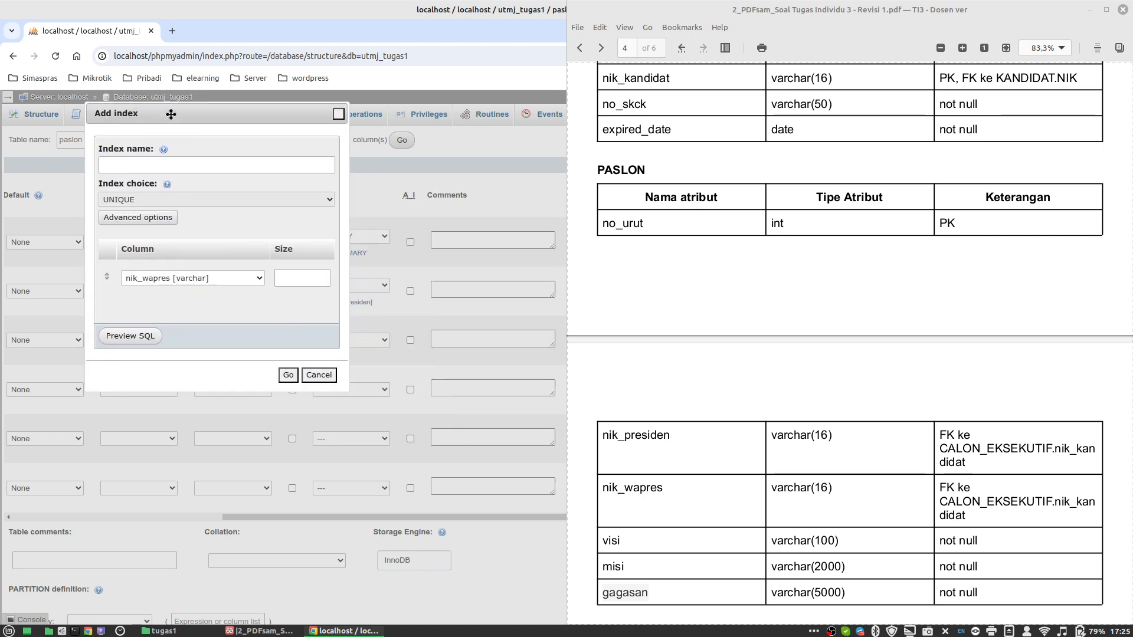
click(288, 375)
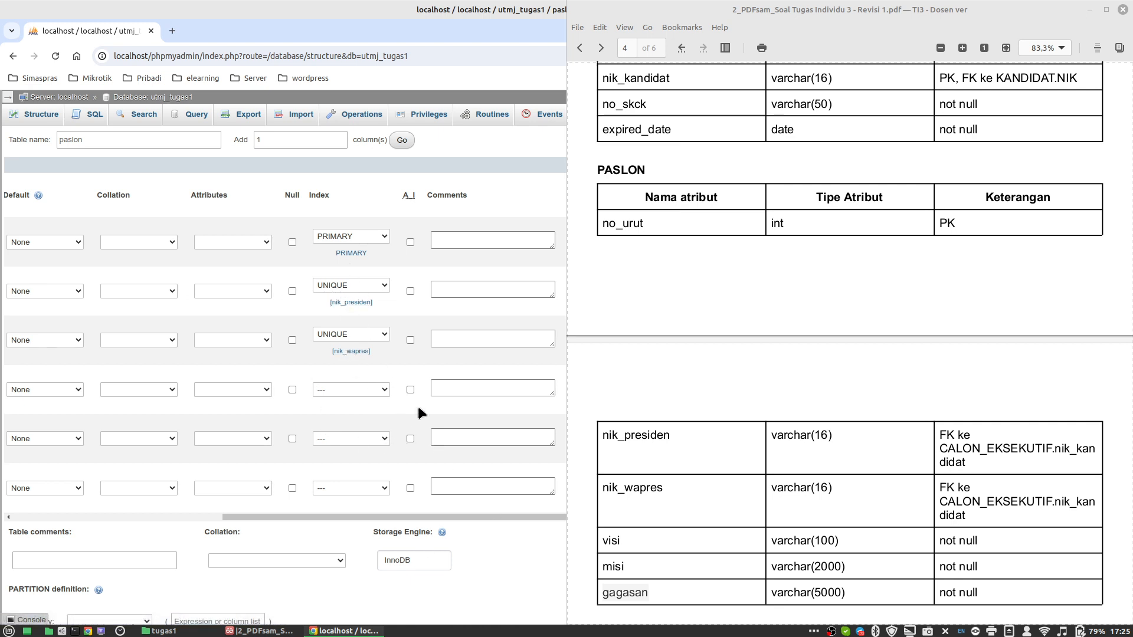
Step: Save the paslon table definition to create the table in utmj_tugas1
scroll(967, 560, down, 3)
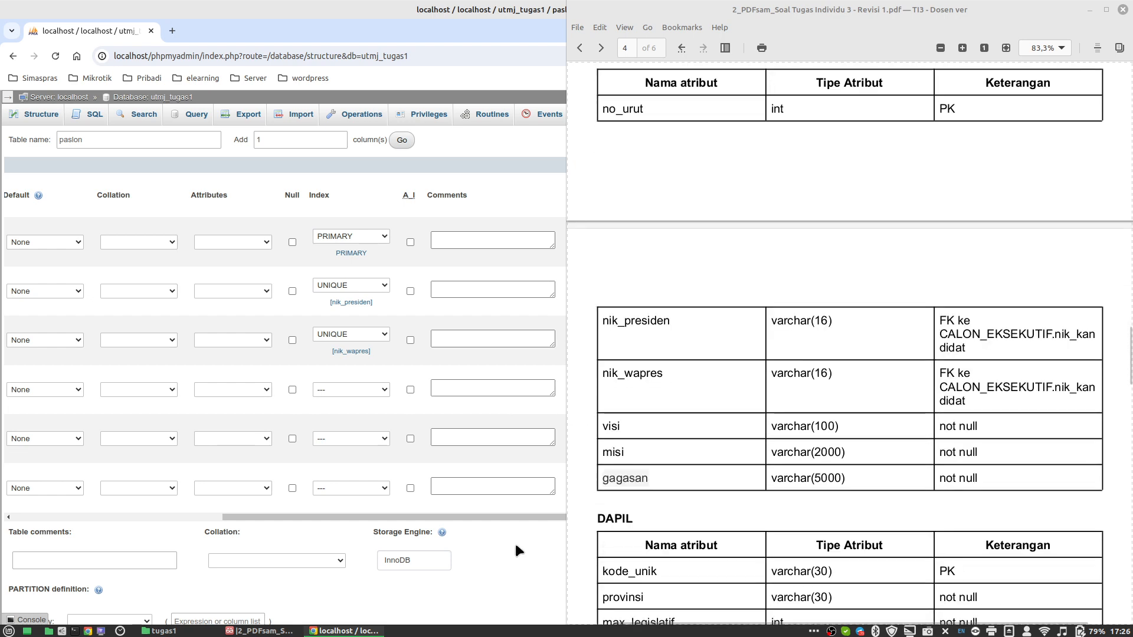
scroll(242, 595, down, 3)
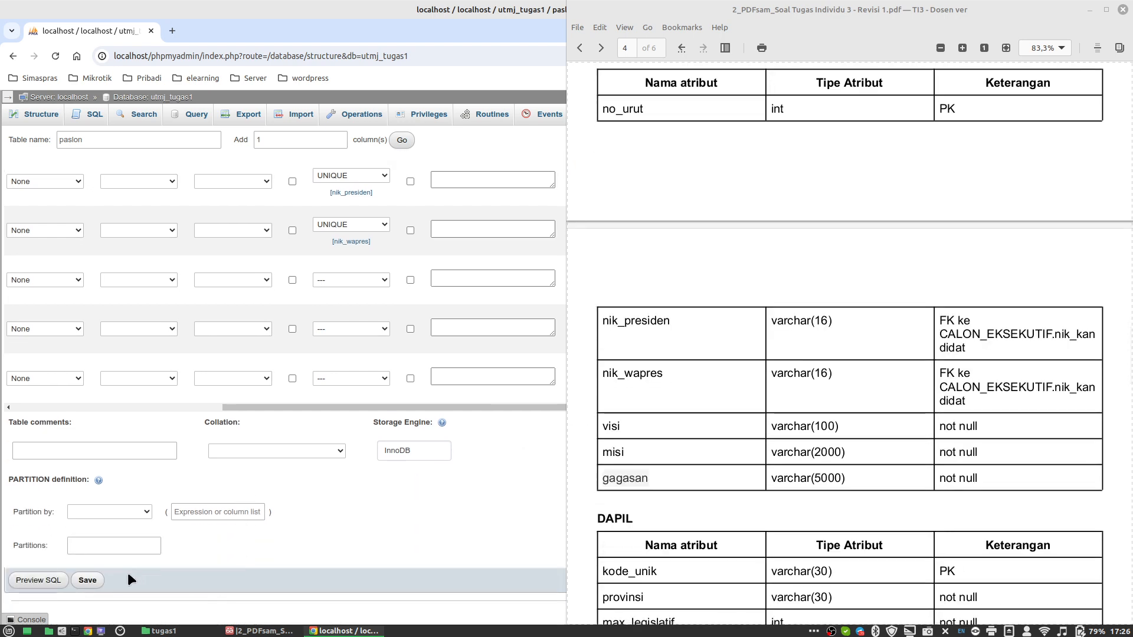
click(88, 580)
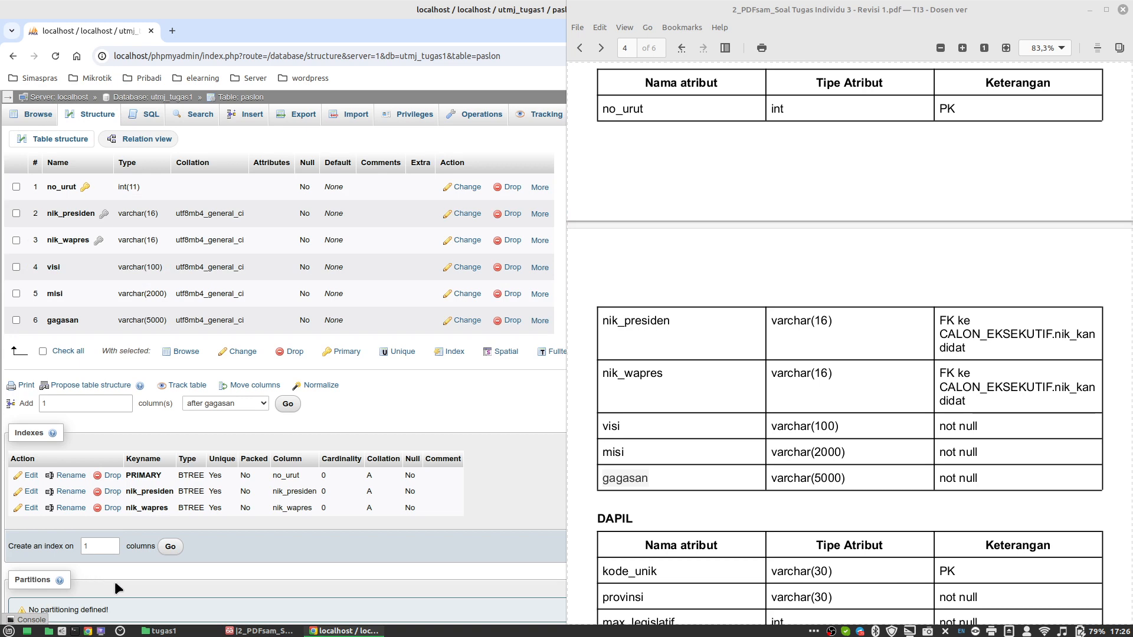
Step: Start a new table named dapil with 3 columns in the utmj_tugas1 database
drag(956, 334, 1052, 346)
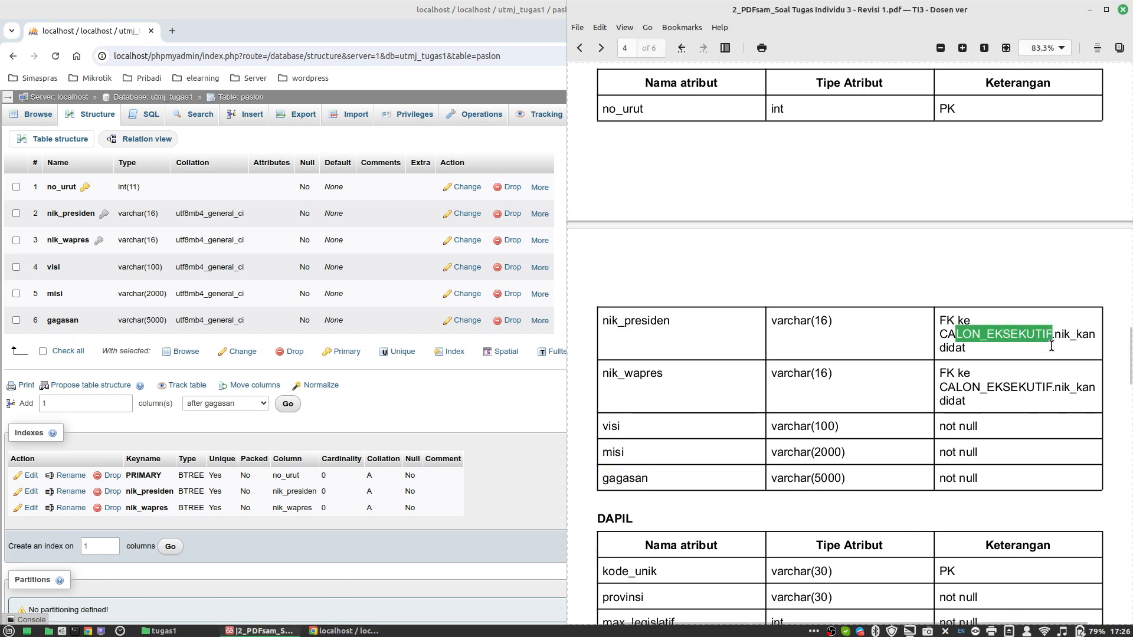
drag(957, 388, 1043, 391)
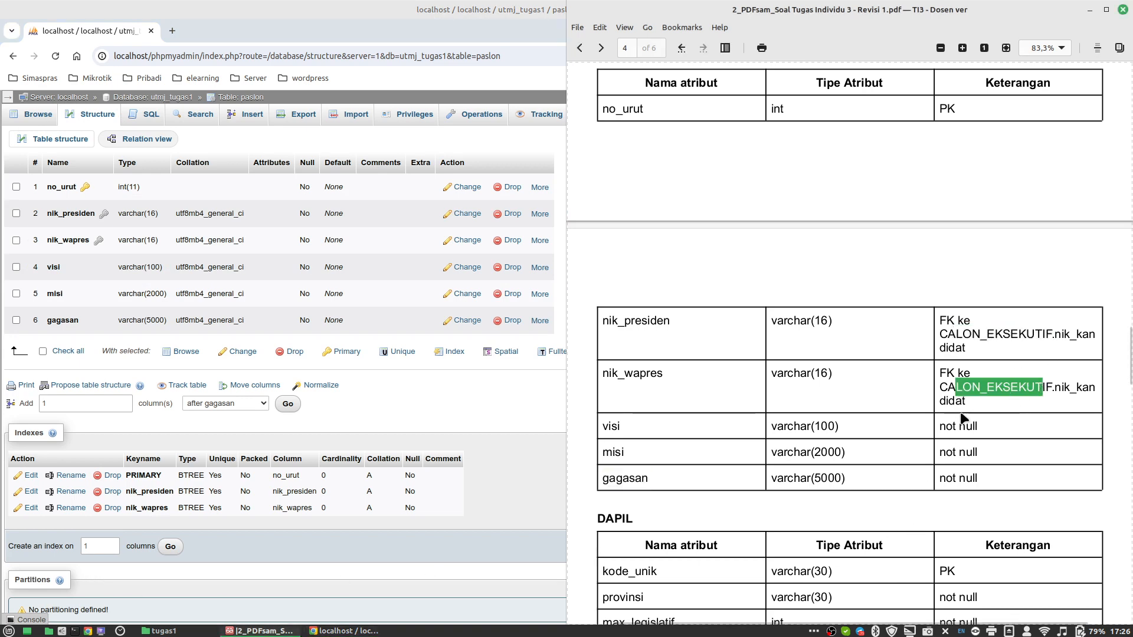
scroll(962, 418, down, 4)
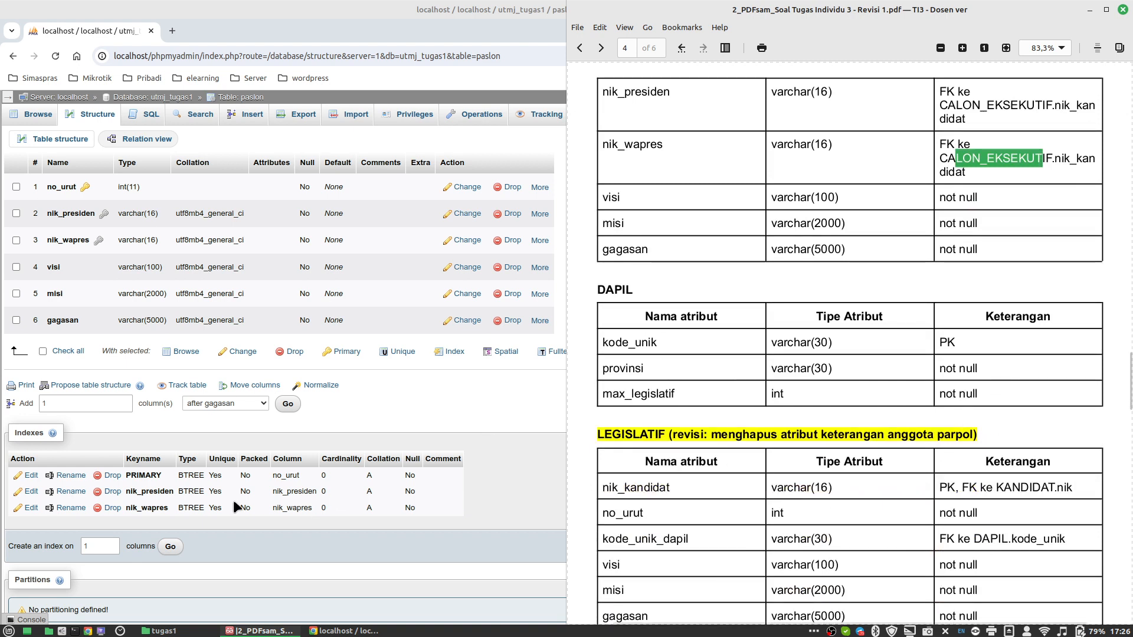
scroll(130, 522, down, 3)
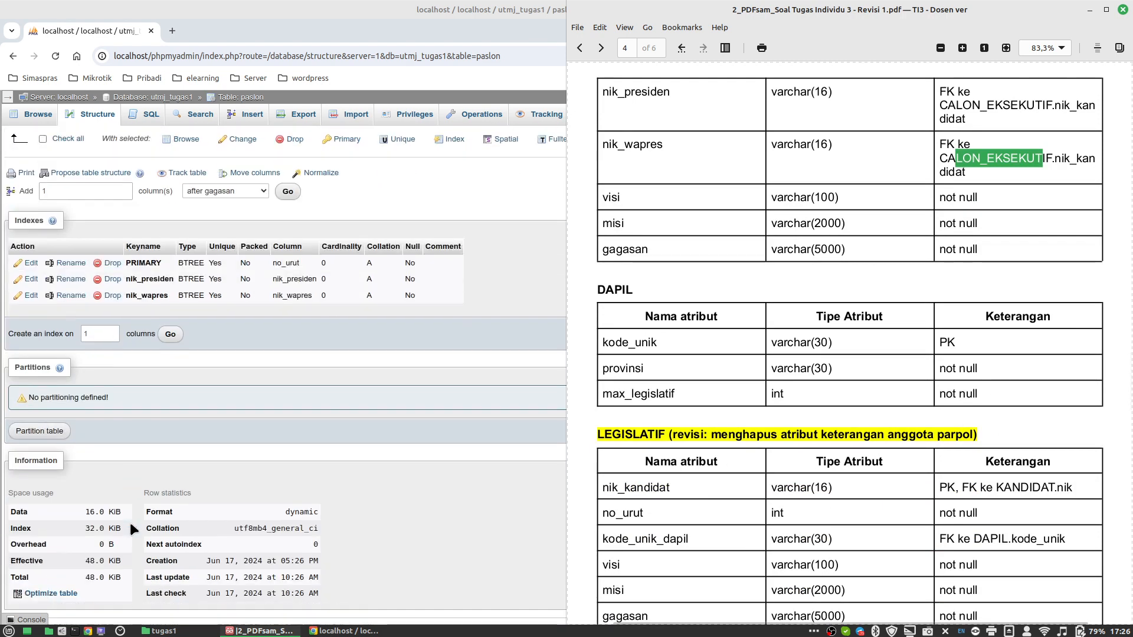
scroll(130, 520, up, 10)
click(163, 99)
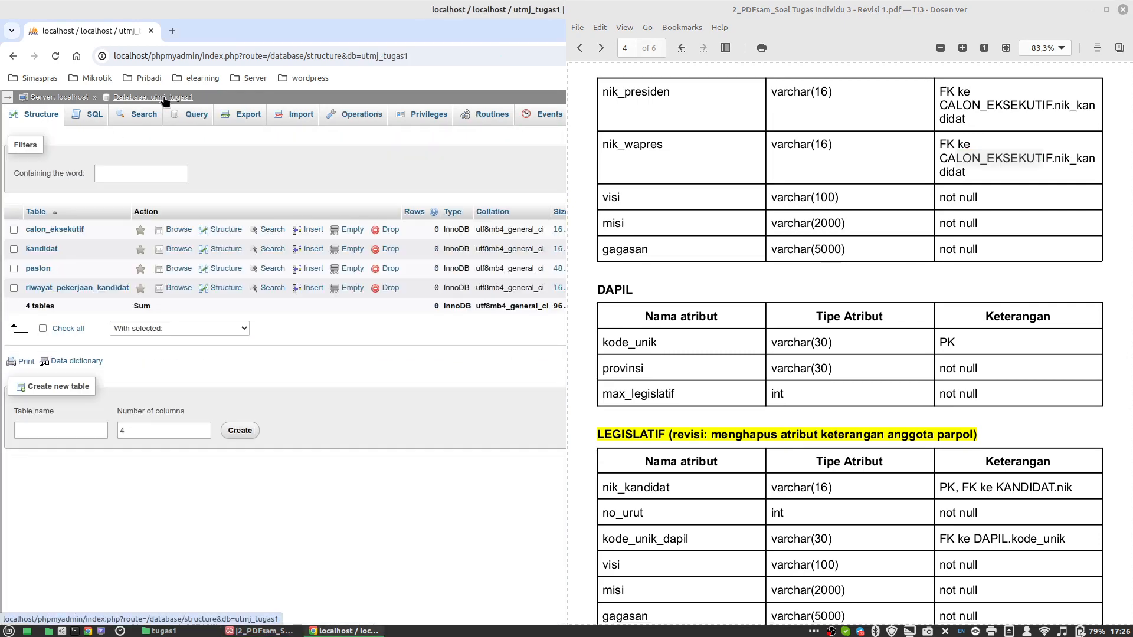
click(60, 432)
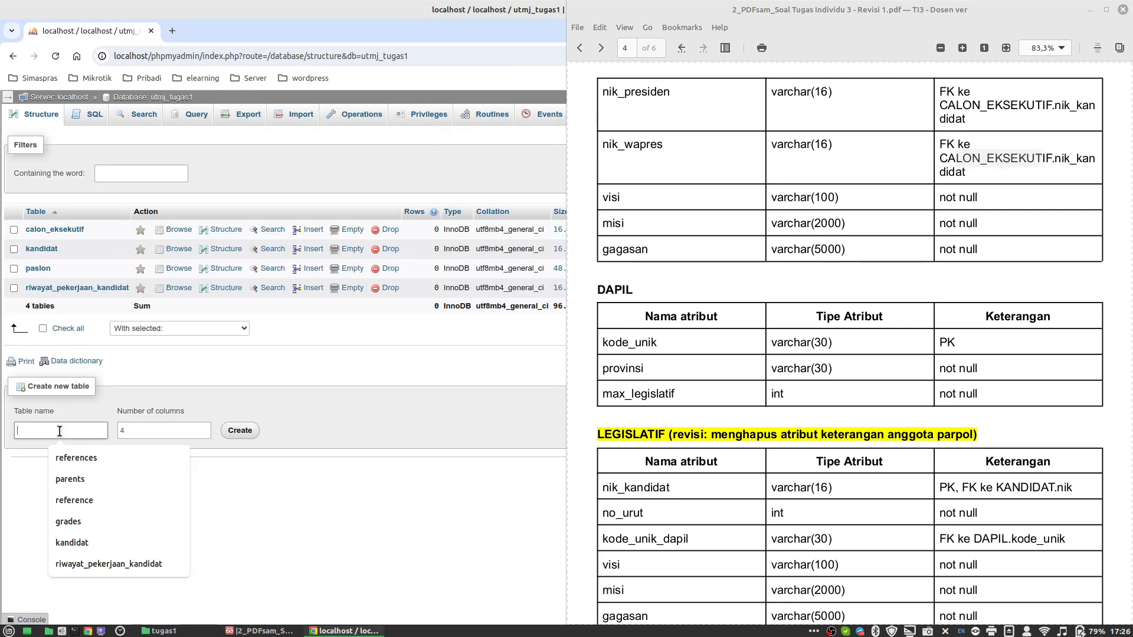
text(dapil)
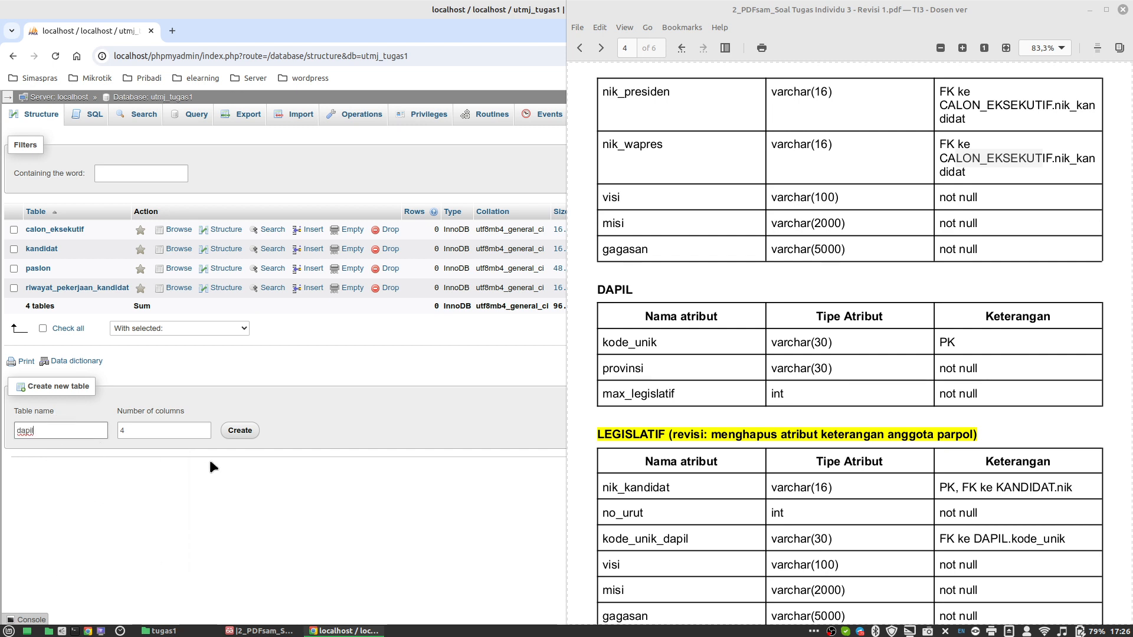
click(203, 435)
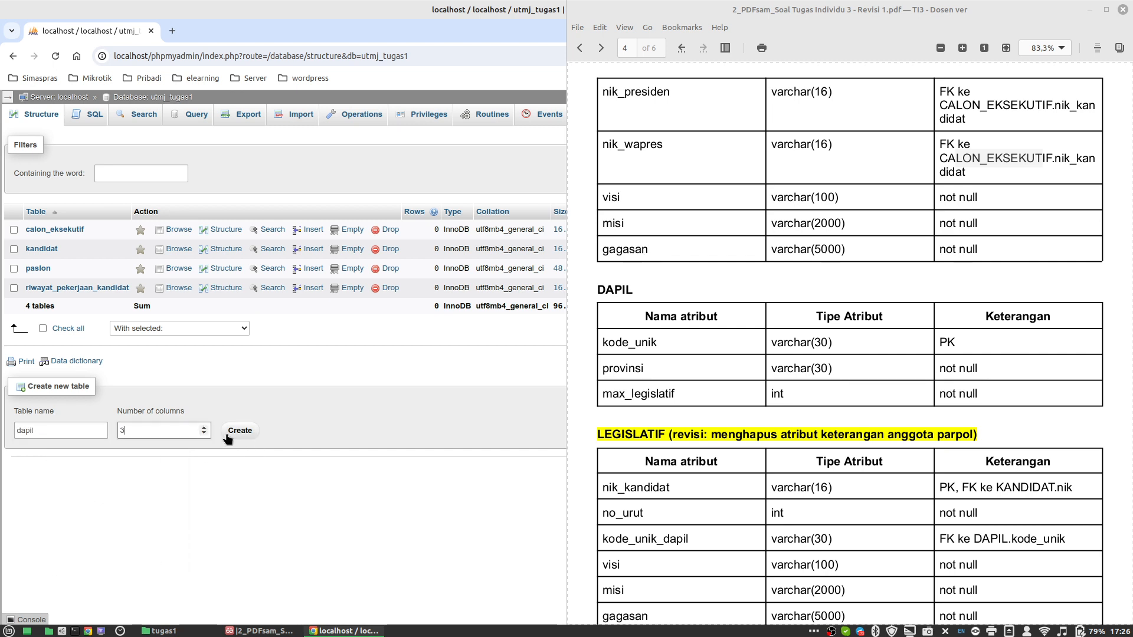
click(234, 434)
Step: Name the three dapil columns kode_unik, provinsi and max_legislatif, copying the names from the PDF
double_click(621, 344)
key(ctrl+c)
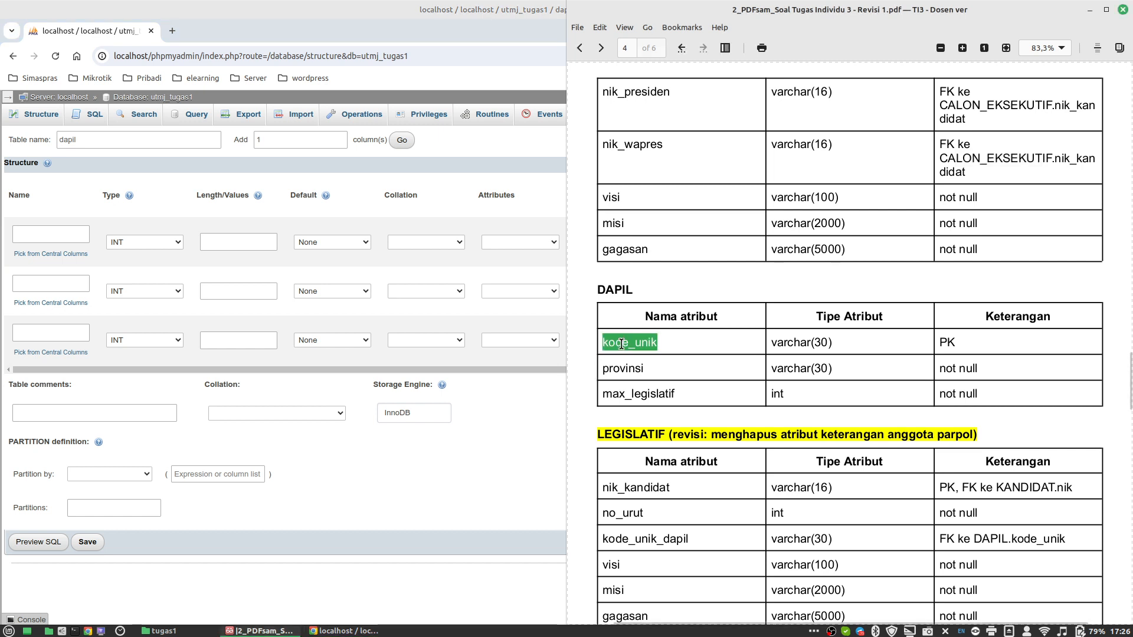
click(33, 235)
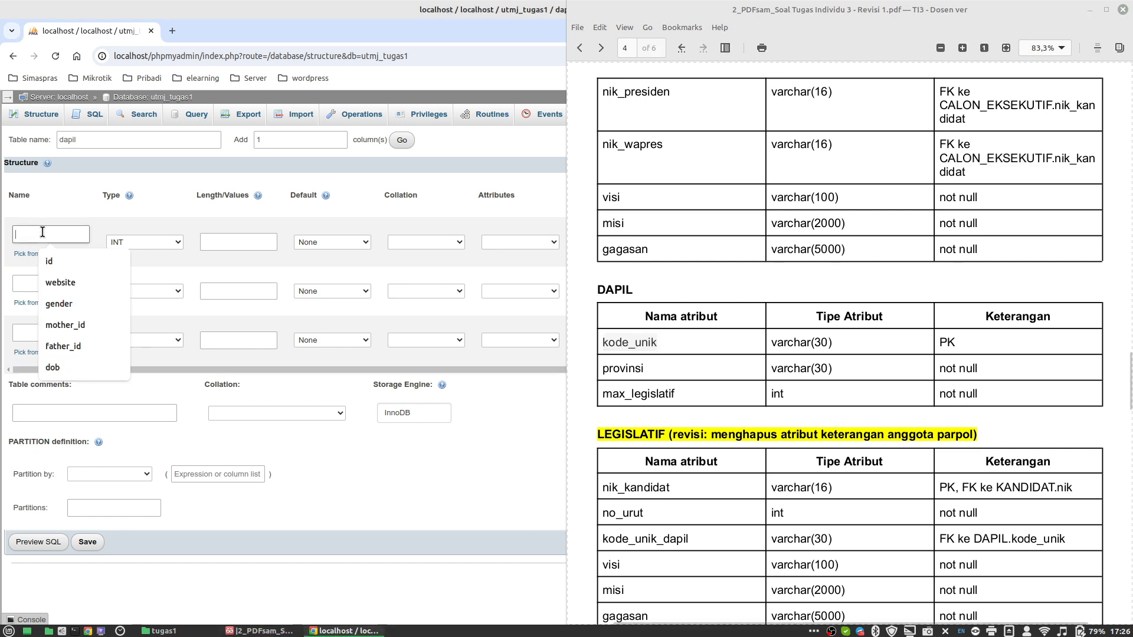
key(ctrl+v)
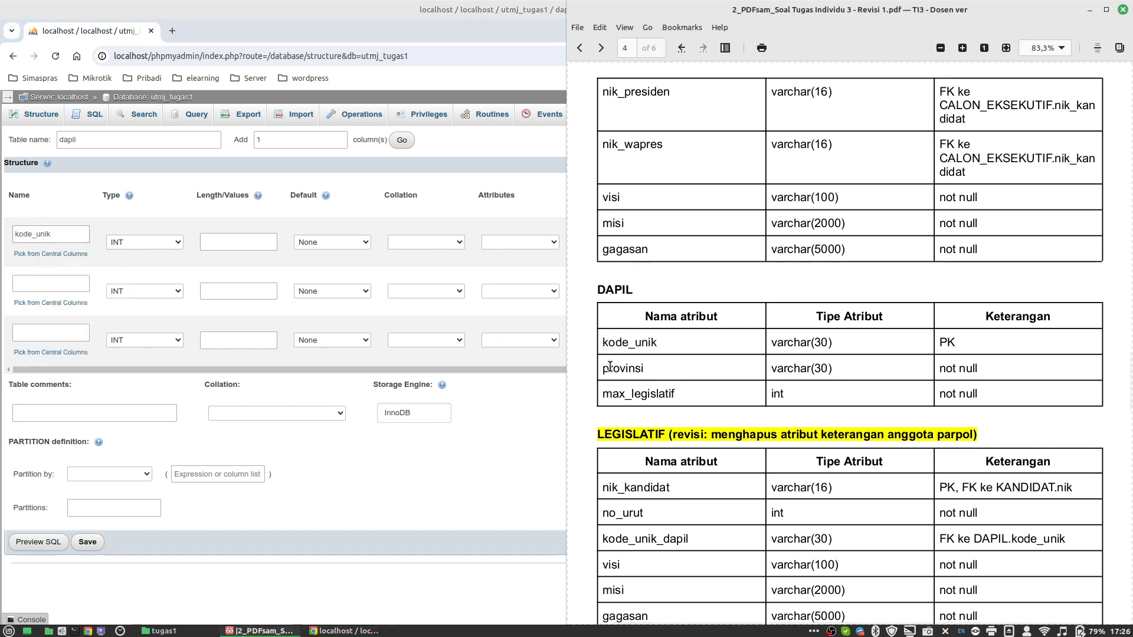
double_click(623, 368)
key(ctrl+c)
click(59, 283)
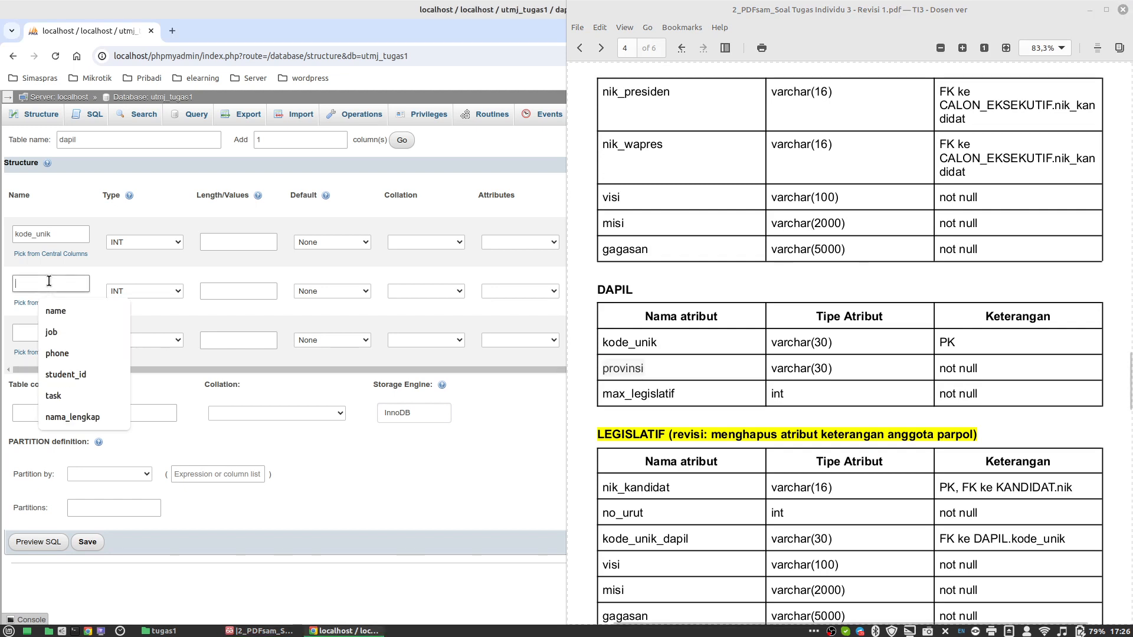
key(ctrl+v)
double_click(643, 396)
key(ctrl+c)
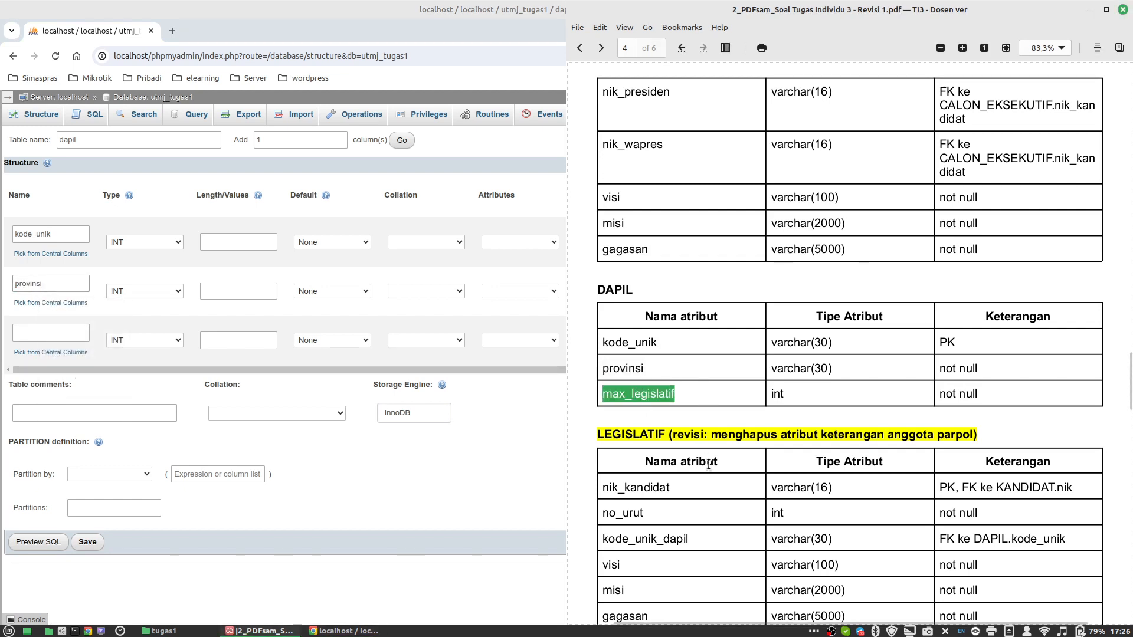
click(59, 333)
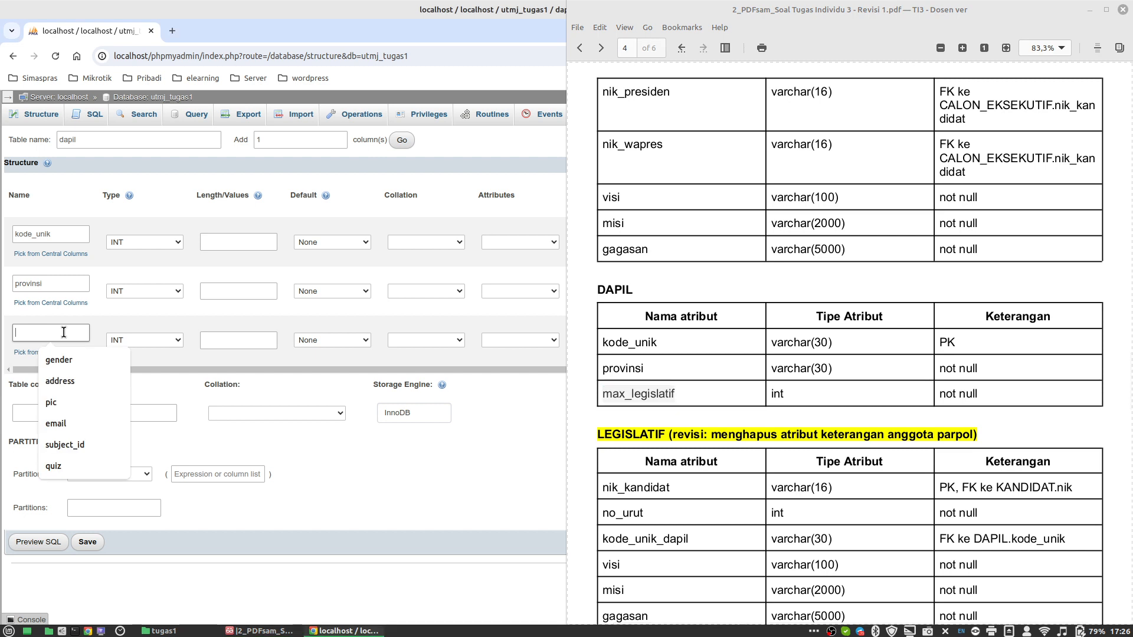
key(ctrl+v)
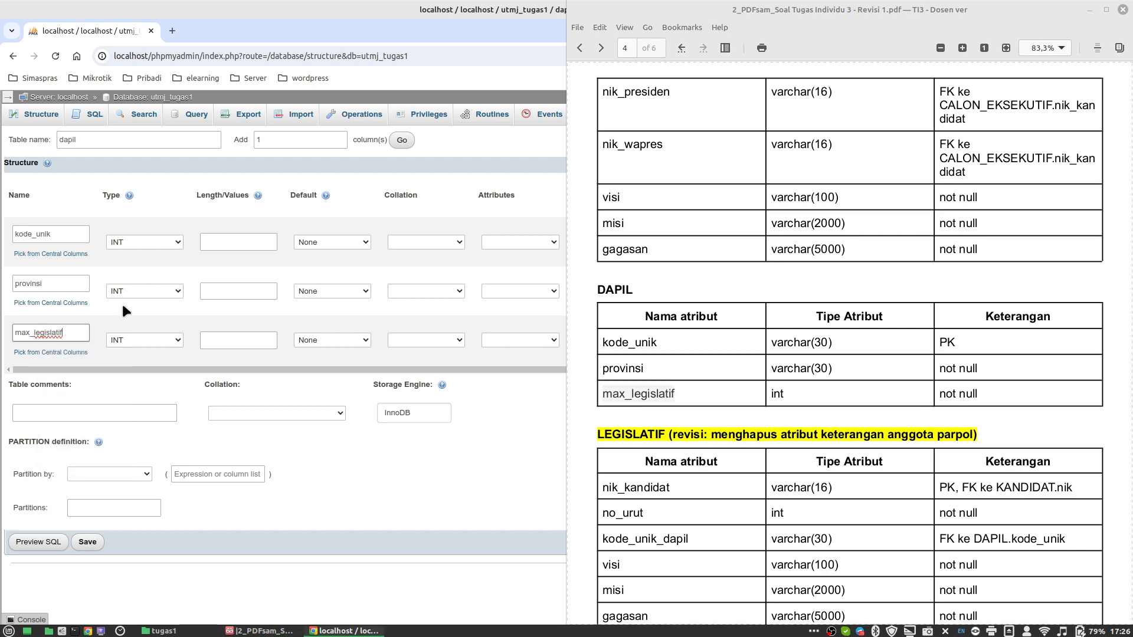
Step: Set the kode_unik and provinsi columns to VARCHAR with length 30, keeping max_legislatif as INT
click(137, 240)
click(146, 57)
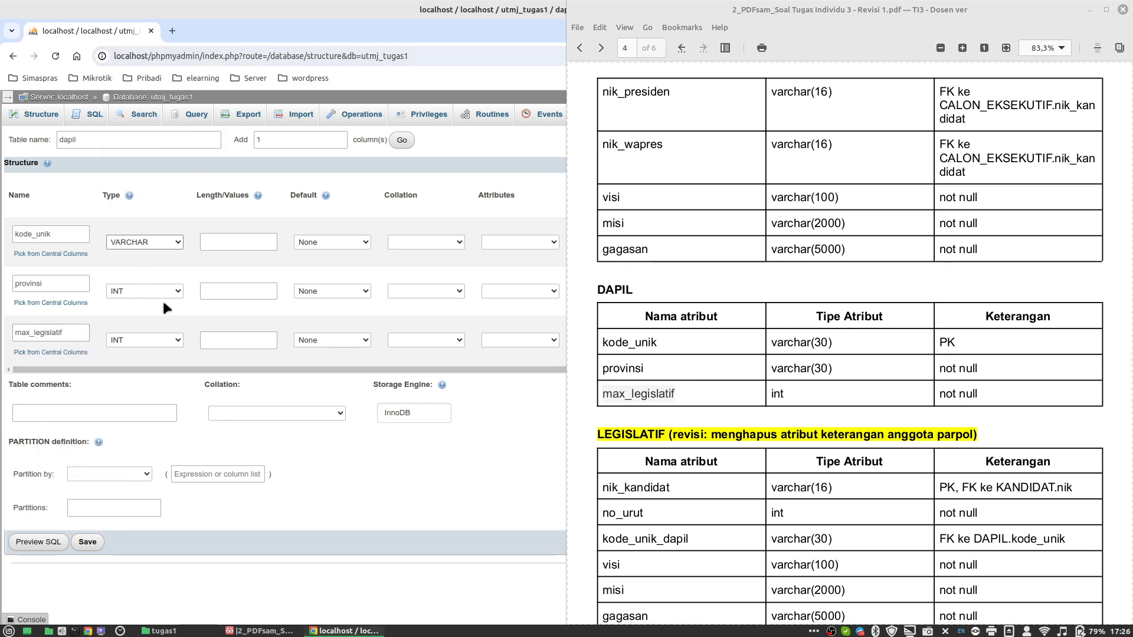
click(151, 287)
click(151, 94)
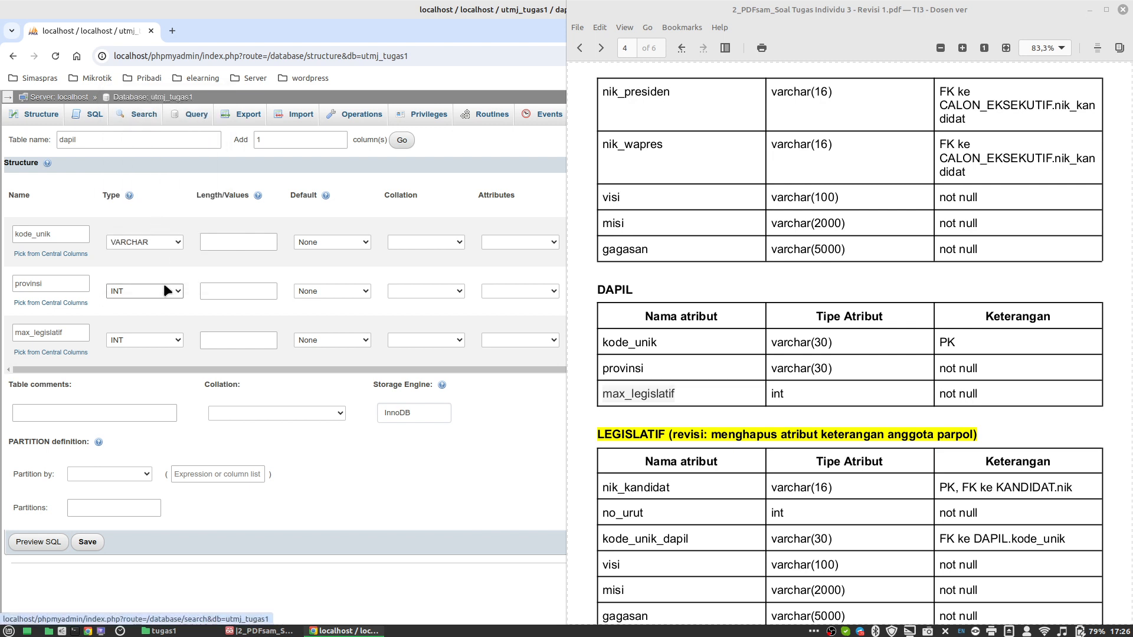
click(140, 341)
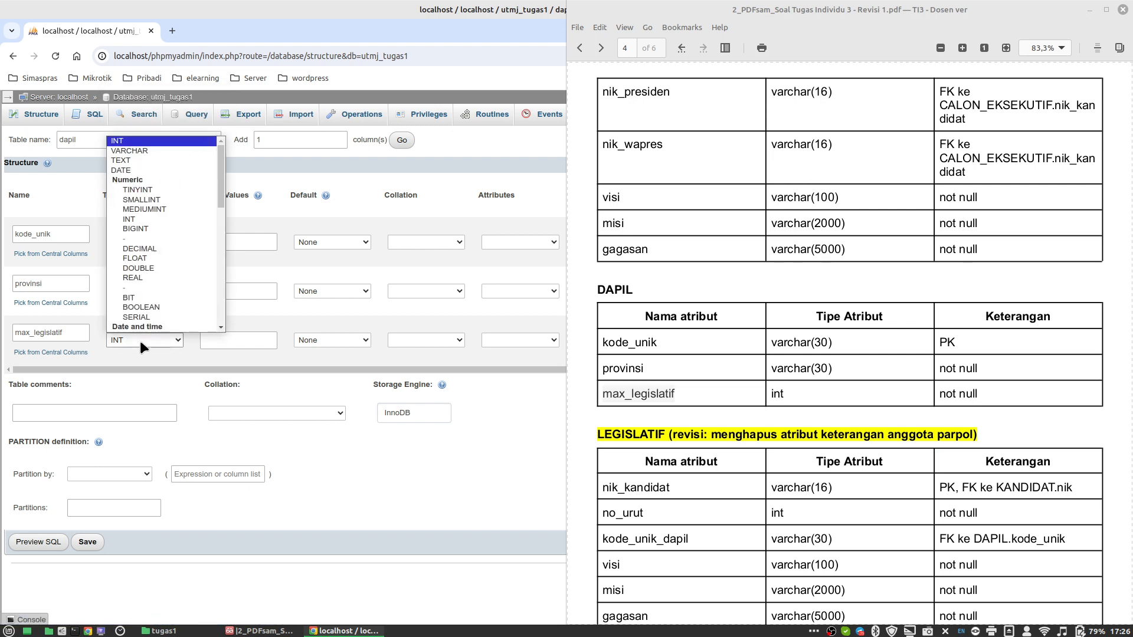
click(140, 342)
click(232, 242)
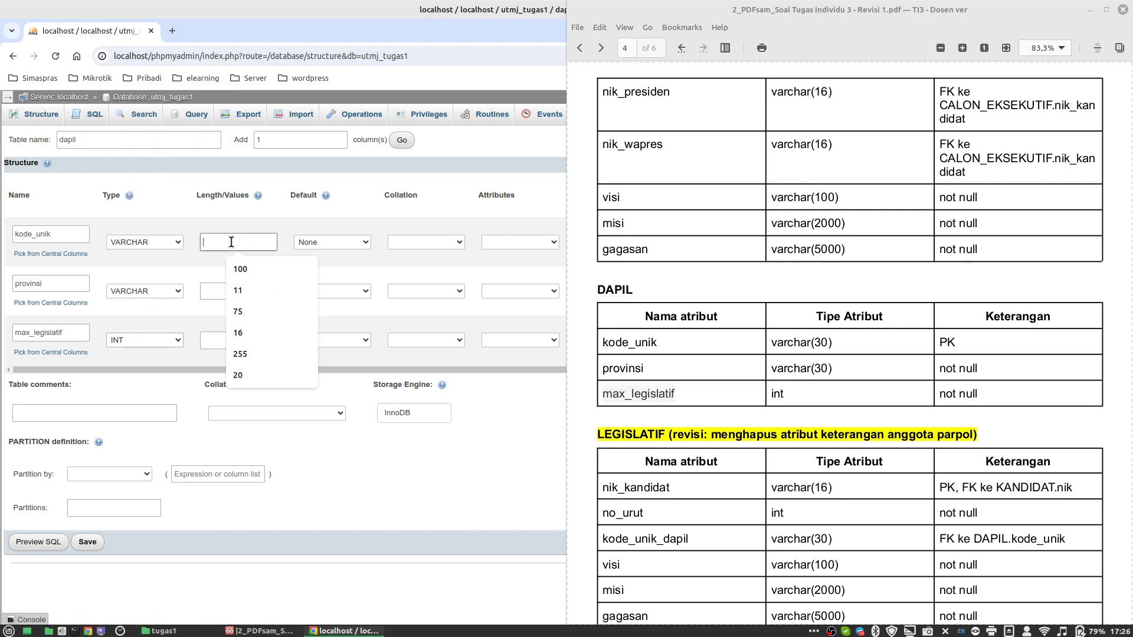
text(30)
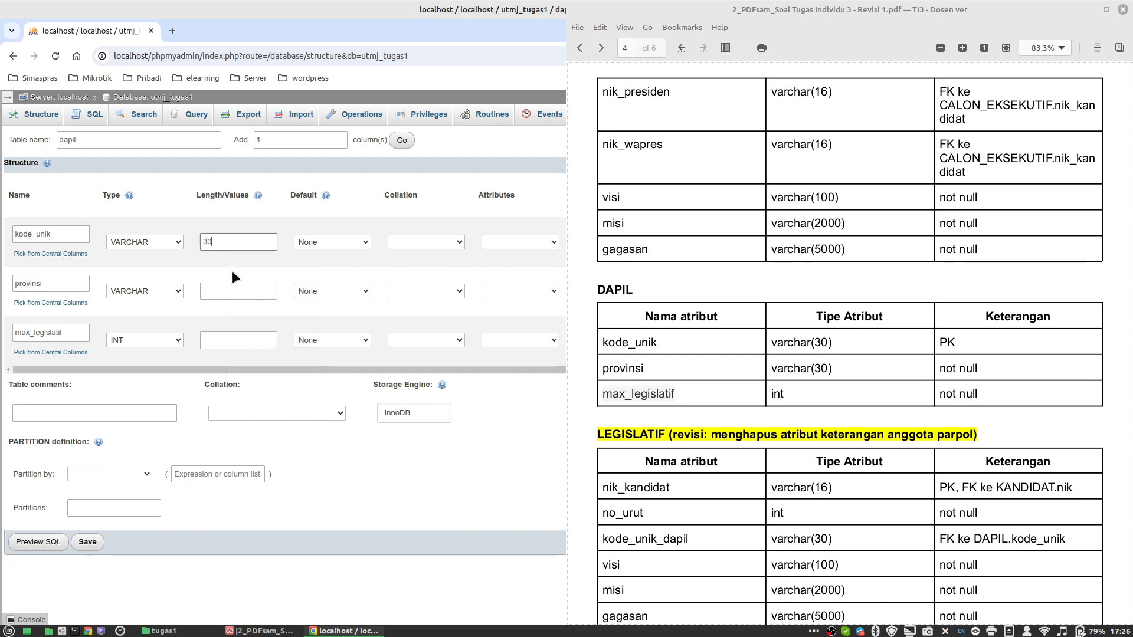
click(233, 288)
text(30)
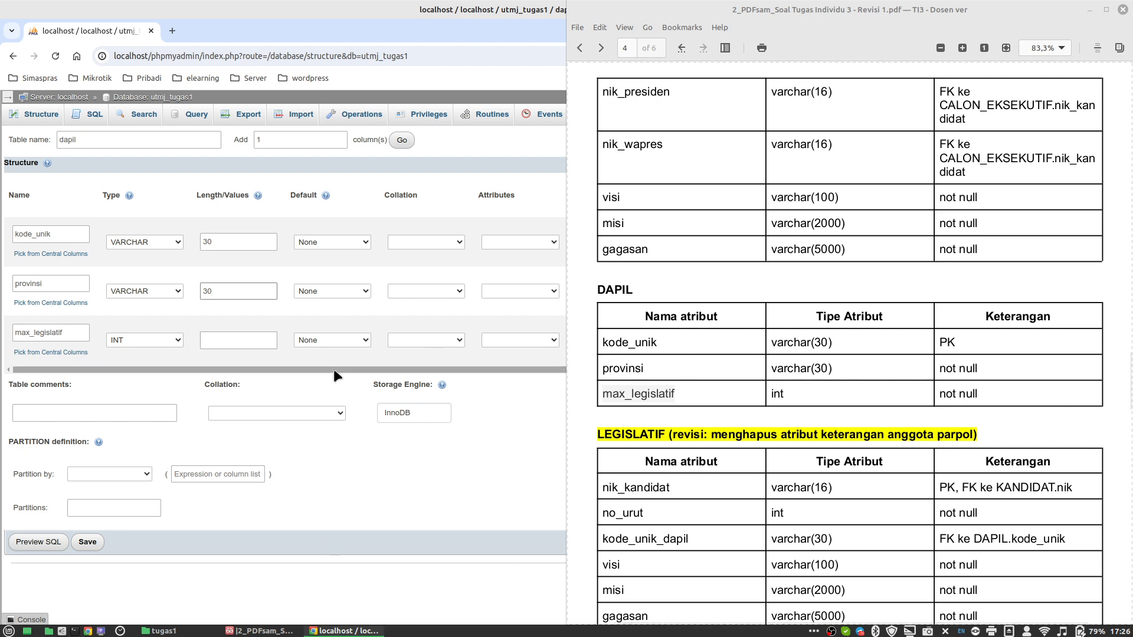
Step: Make kode_unik the single-column PRIMARY key and save the dapil table
drag(334, 370, 576, 373)
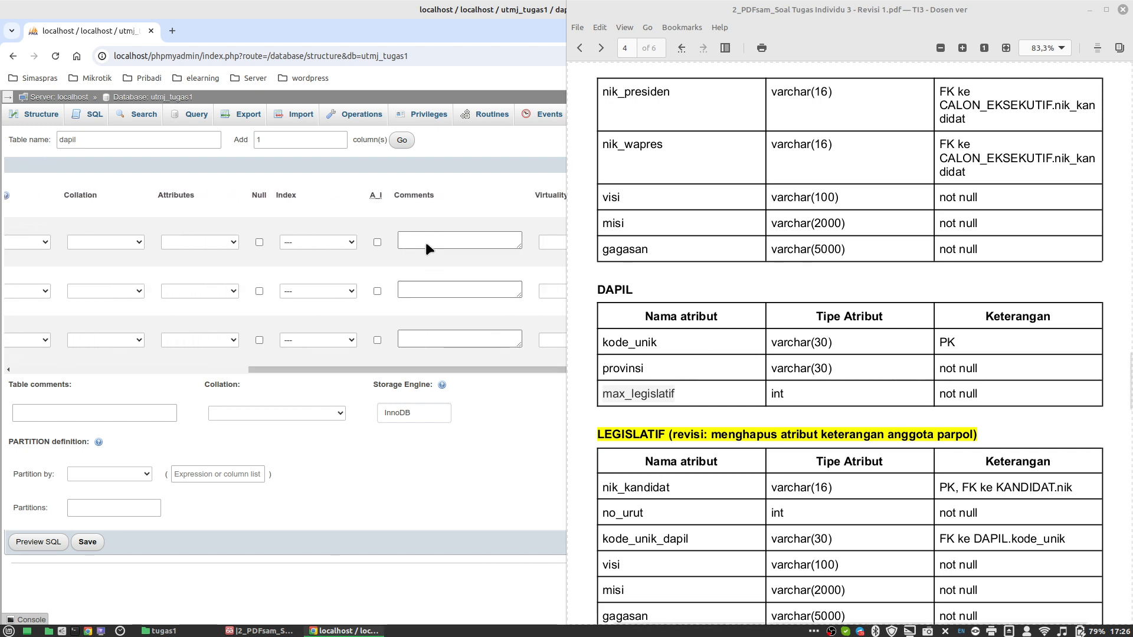
click(328, 242)
click(323, 265)
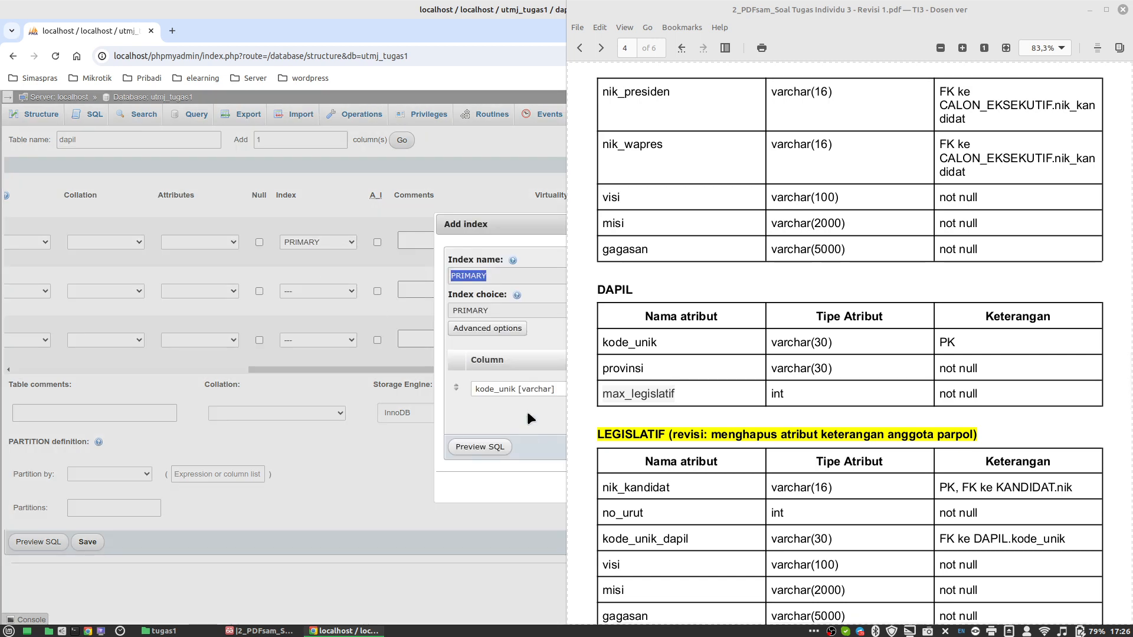
click(351, 447)
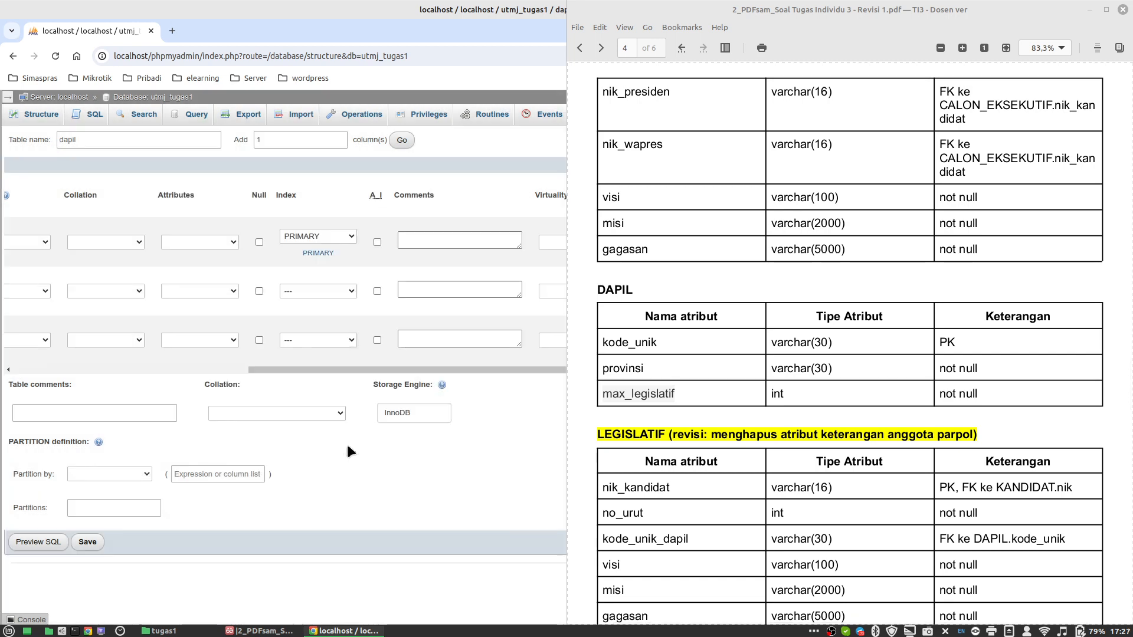
click(88, 543)
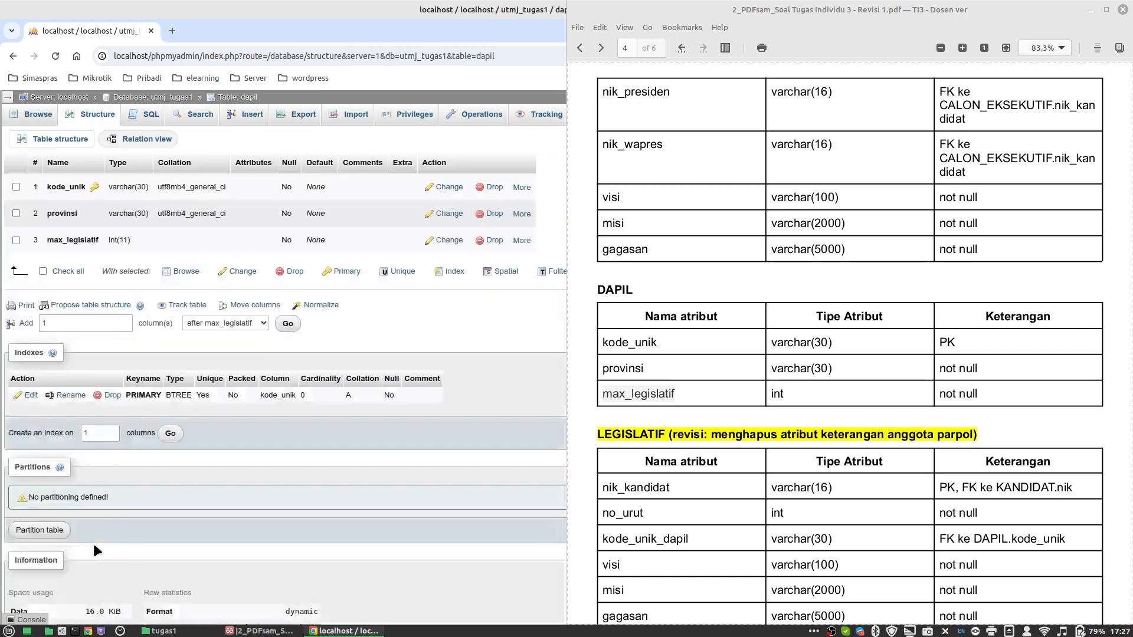
Step: Start a new table named legislatif with 6 columns in the utmj_tugas1 database
scroll(754, 398, down, 5)
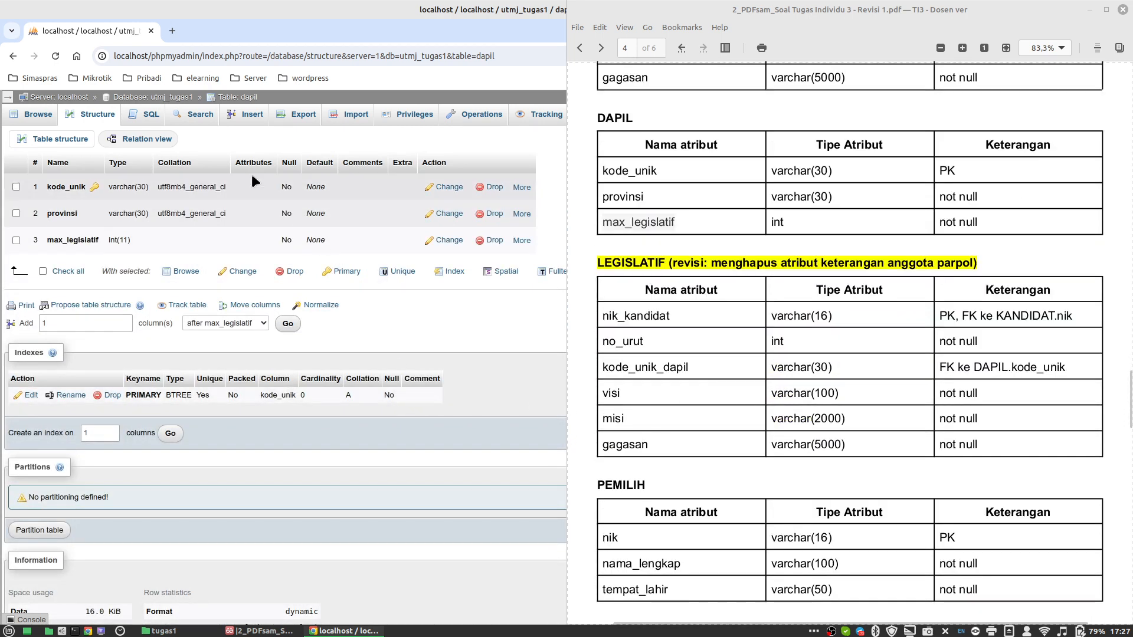
click(170, 98)
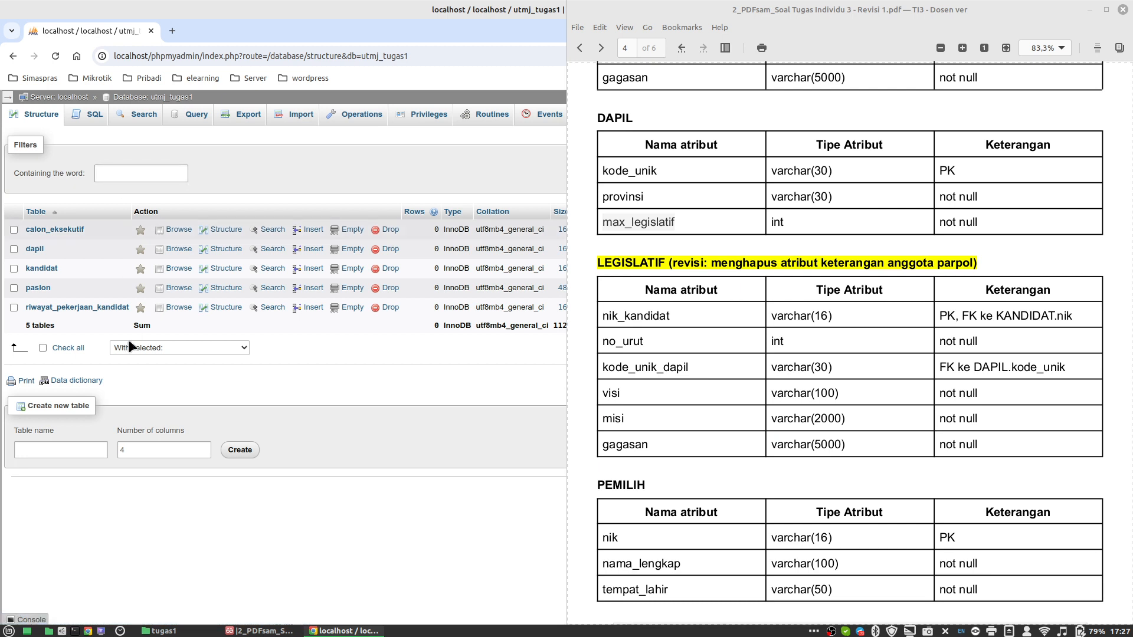
click(77, 452)
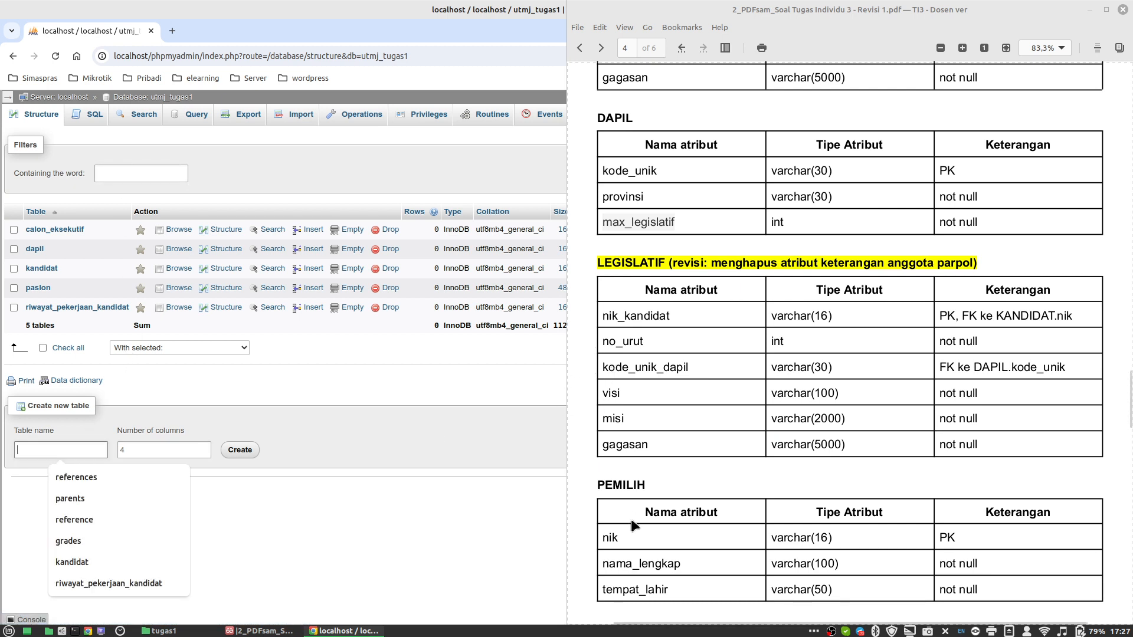
key(Tab)
text(6)
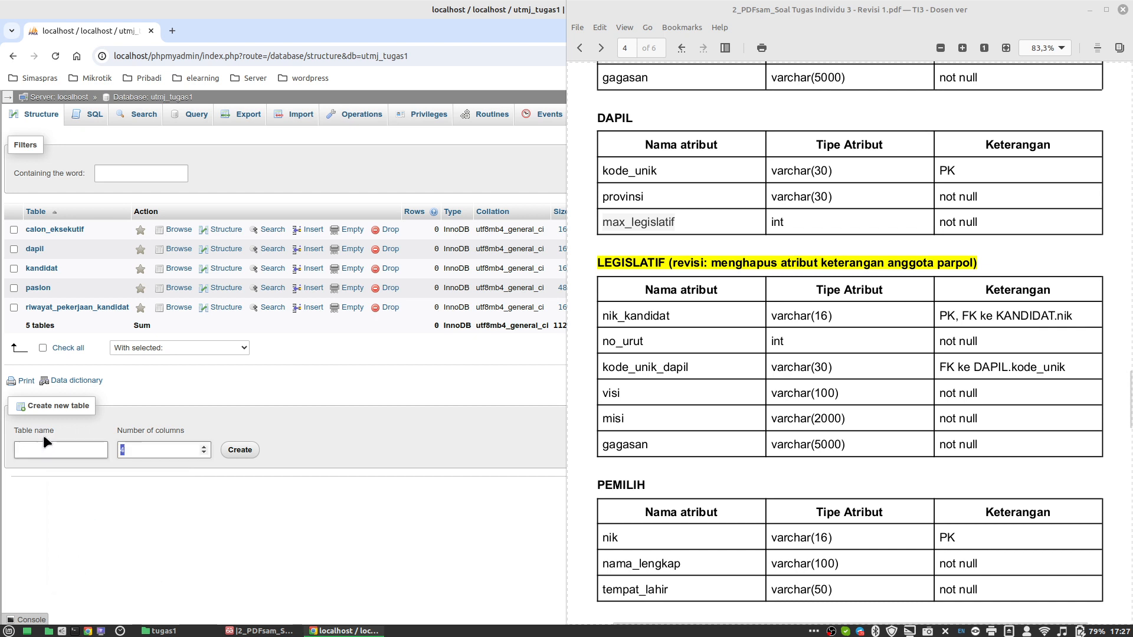
click(31, 448)
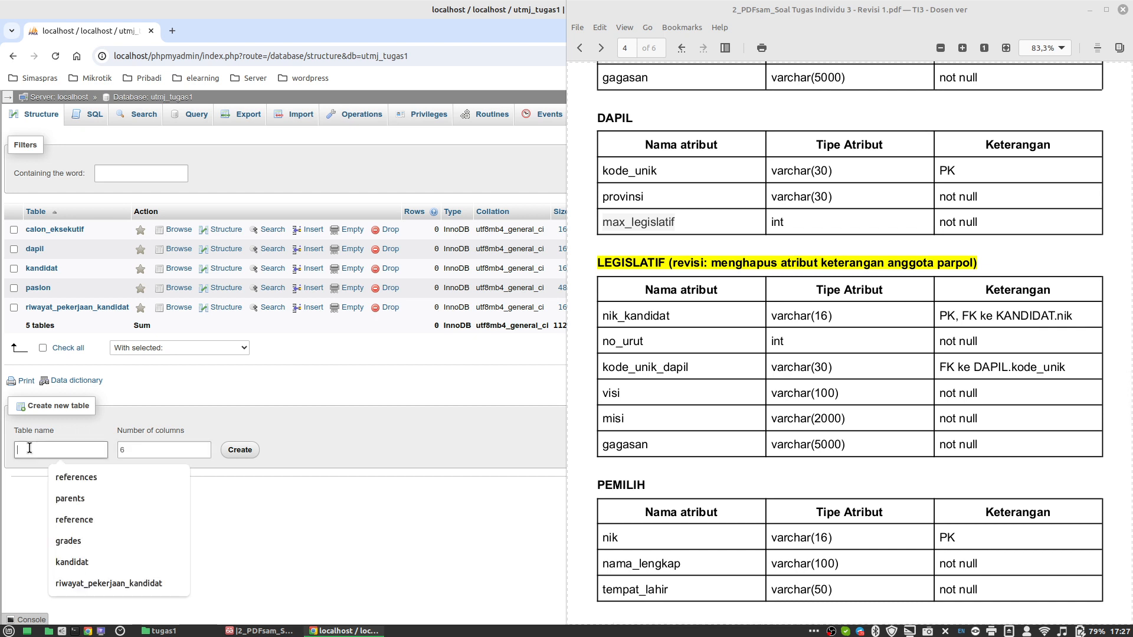
text(nik)
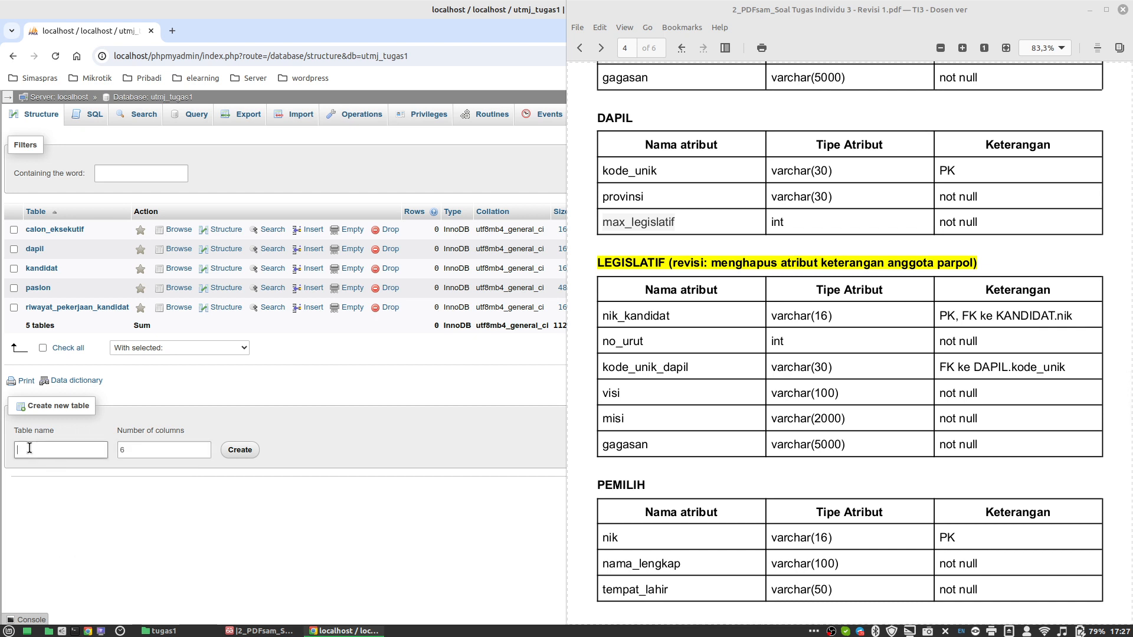
text(legislatif)
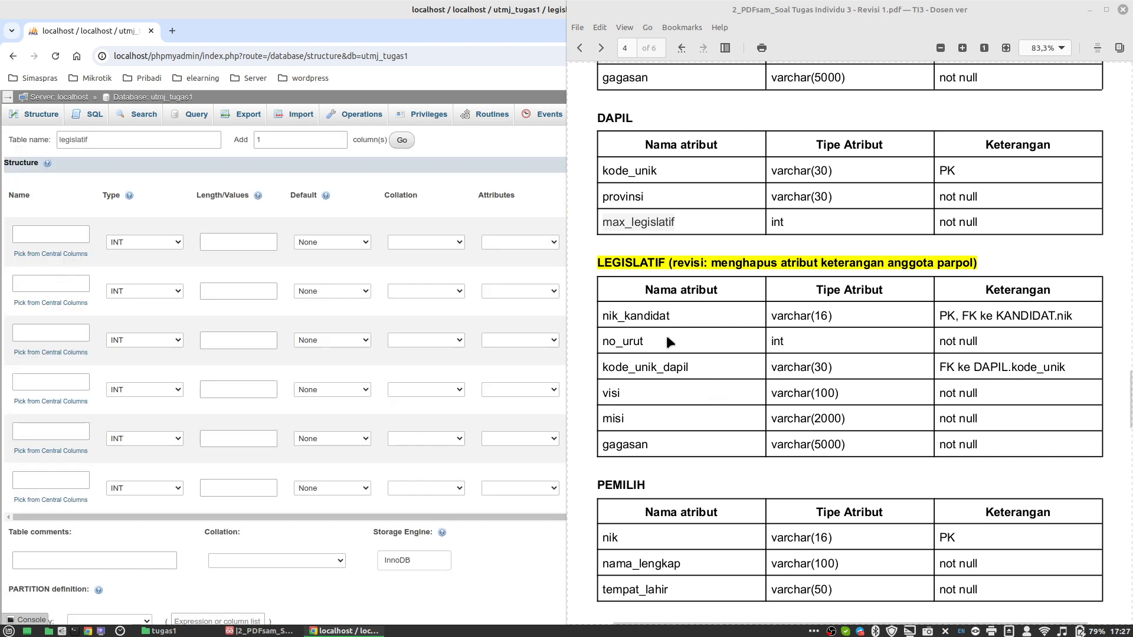
Step: Name the first three legislatif columns nik_kandidat, no_urut and kode_unik_dapil, copying the names from the PDF
double_click(636, 317)
key(ctrl+c)
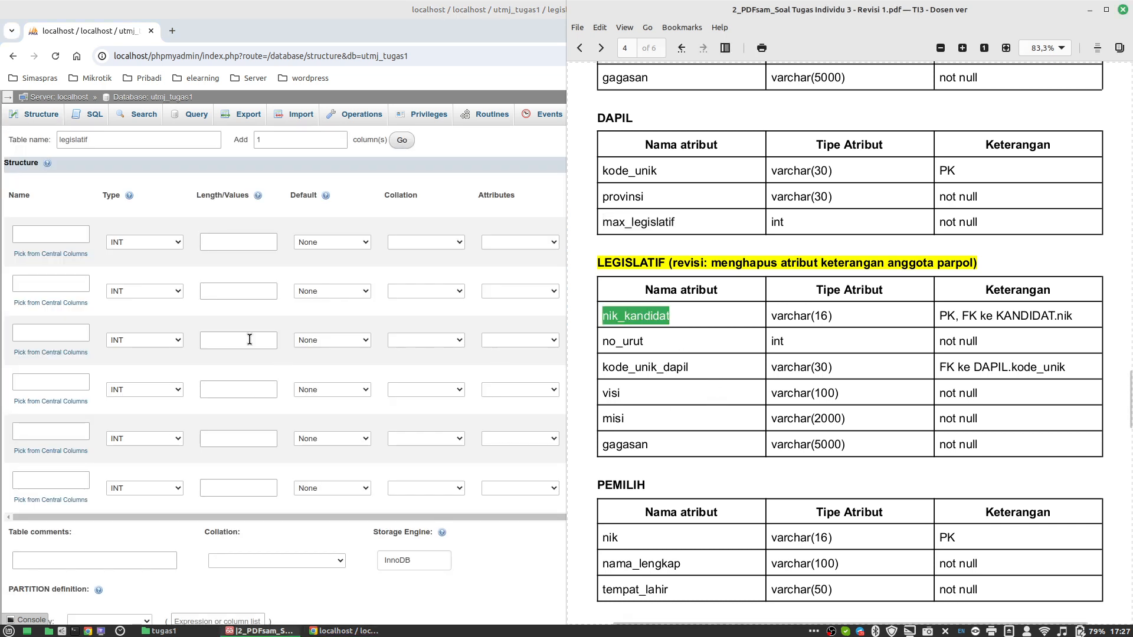
click(65, 234)
key(ctrl+v)
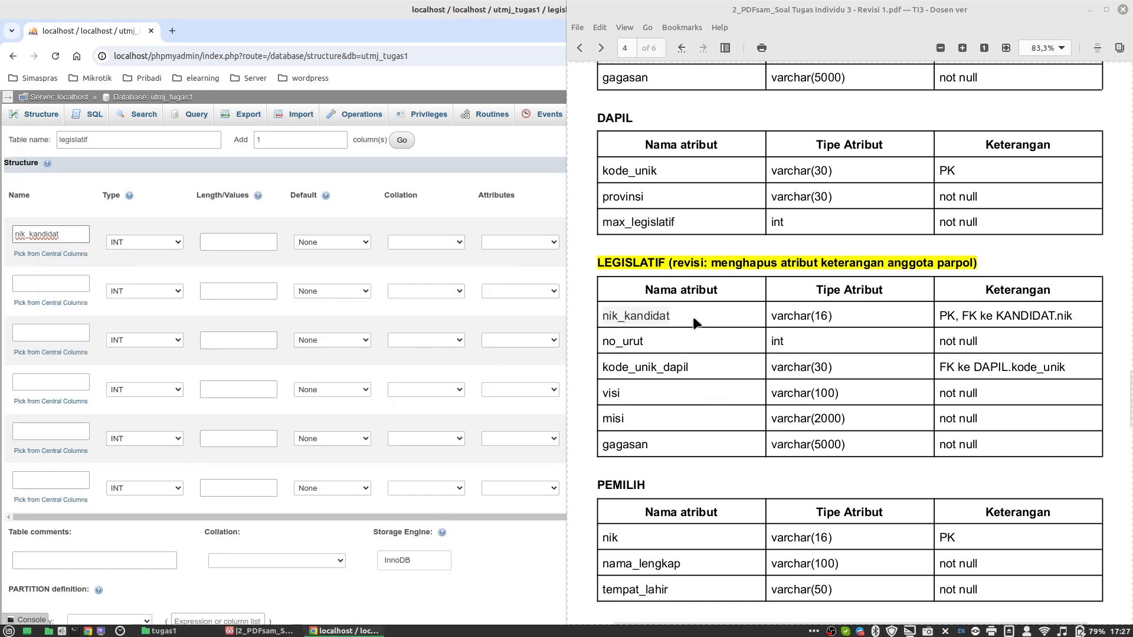
double_click(636, 341)
key(ctrl+c)
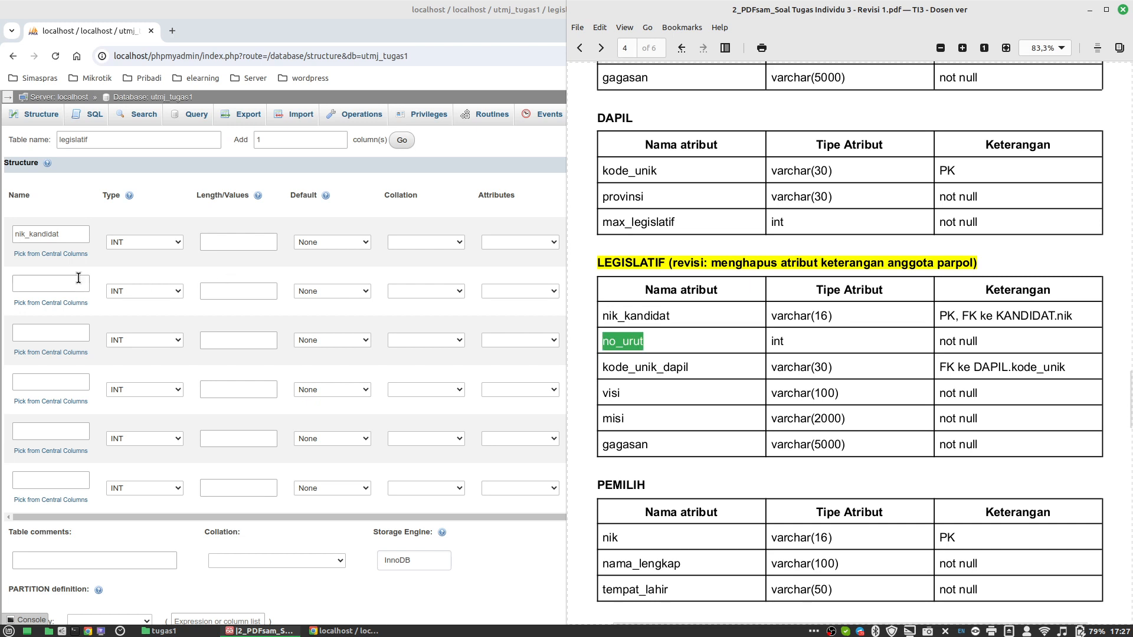
click(79, 282)
key(ctrl+v)
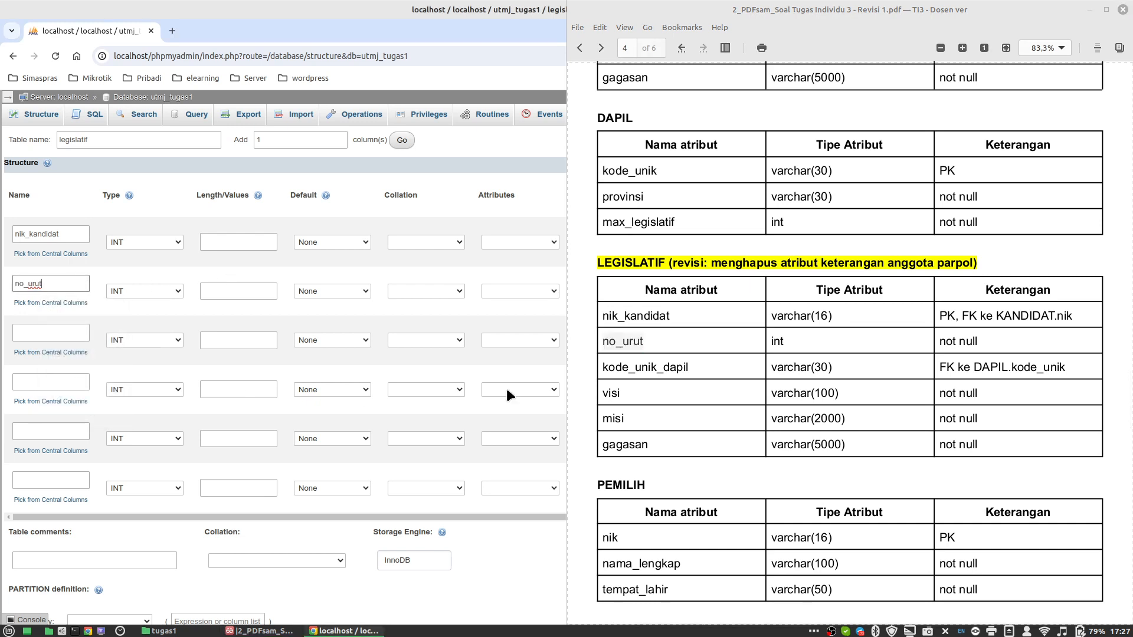
double_click(632, 367)
key(ctrl+c)
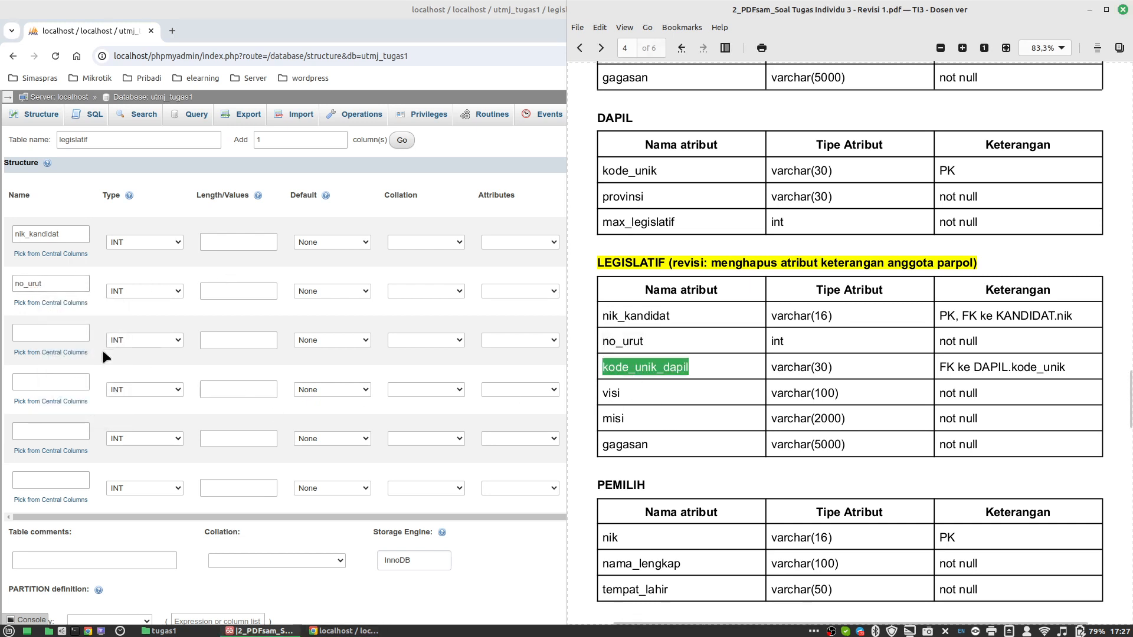
click(67, 330)
key(ctrl+v)
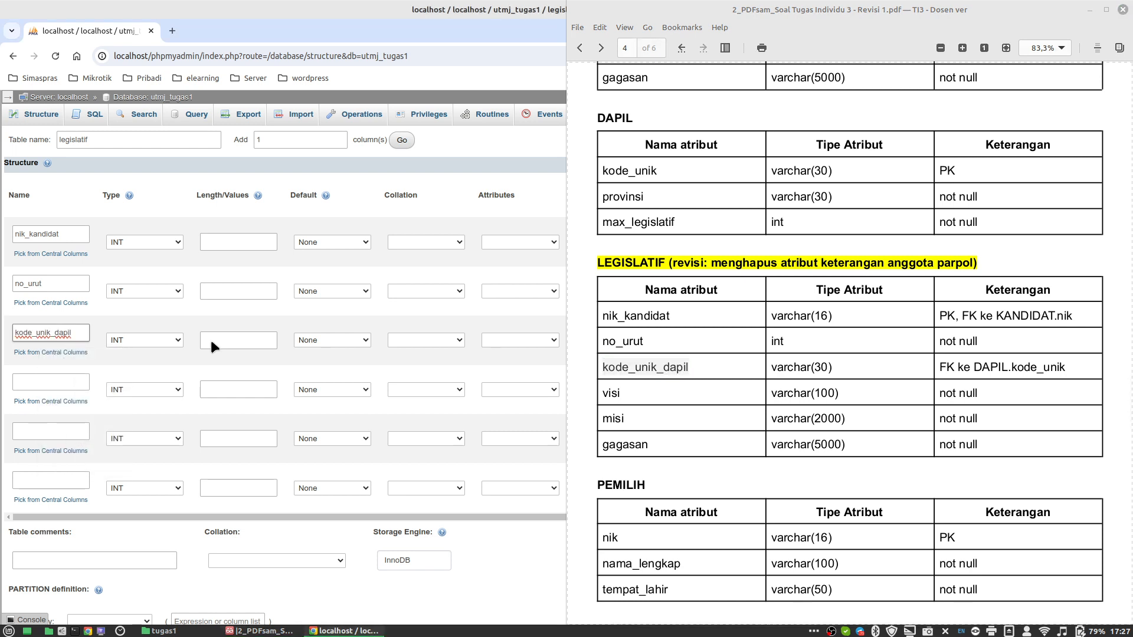
Step: Name the remaining three legislatif columns visi, misi and gagasan, as listed in the PDF
double_click(606, 395)
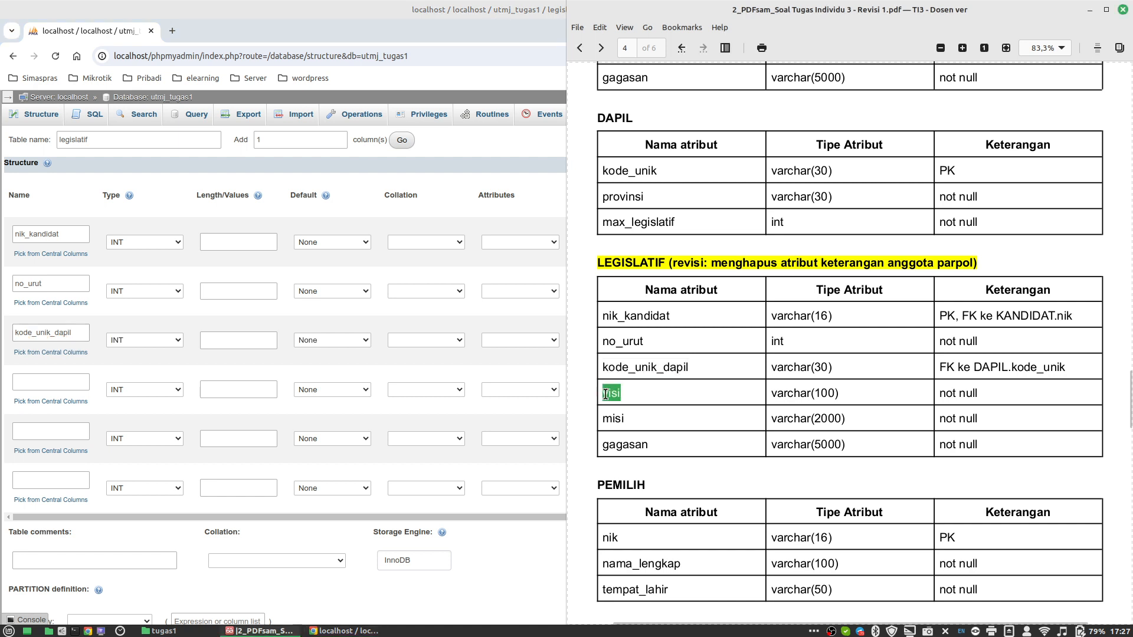
key(ctrl+c)
click(22, 383)
key(ctrl+v)
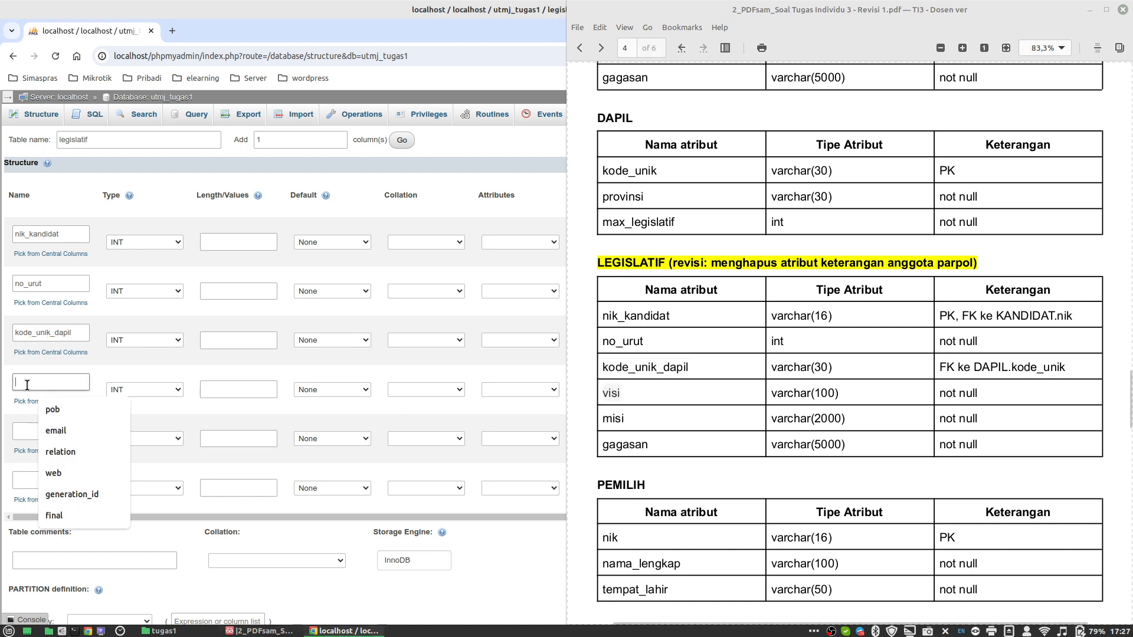
click(42, 429)
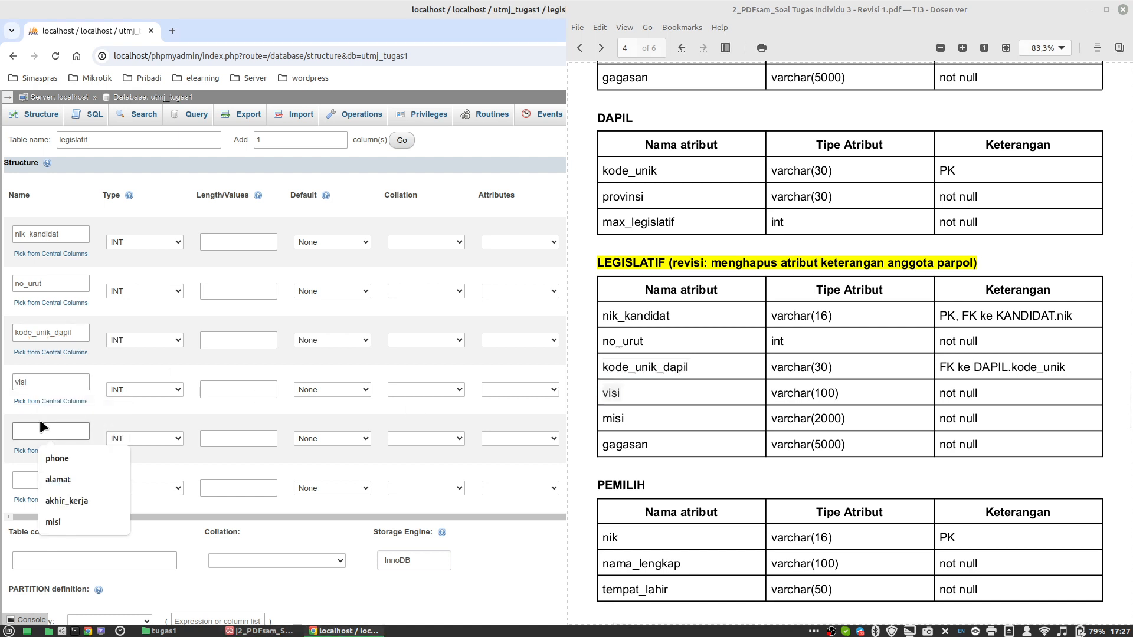
text(misi)
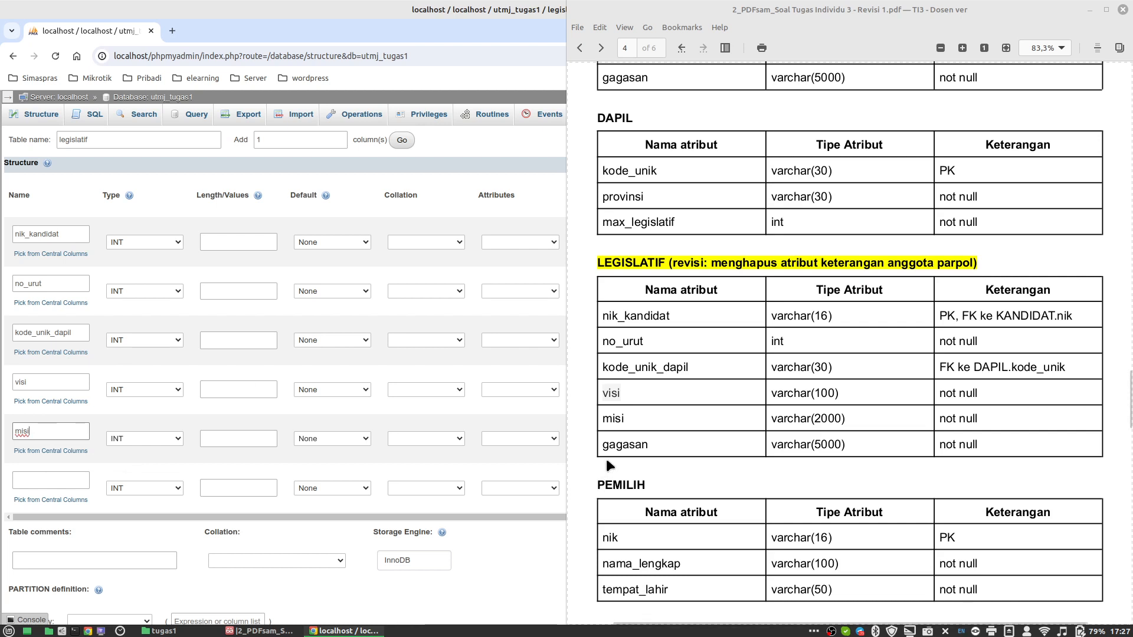
double_click(615, 445)
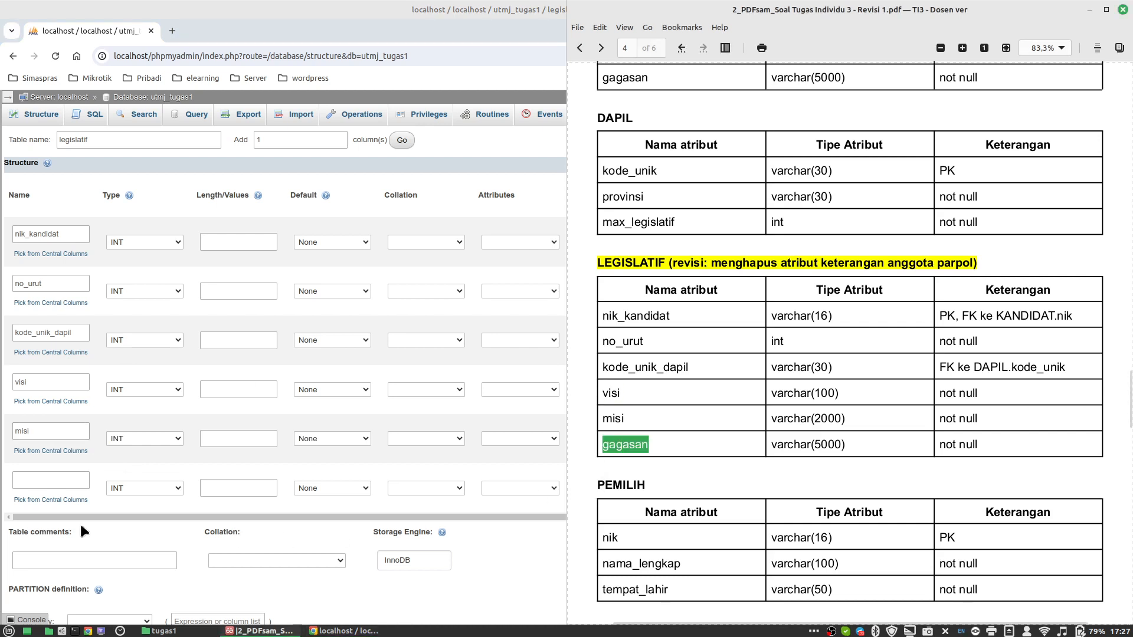
click(60, 472)
click(62, 472)
key(ctrl+v)
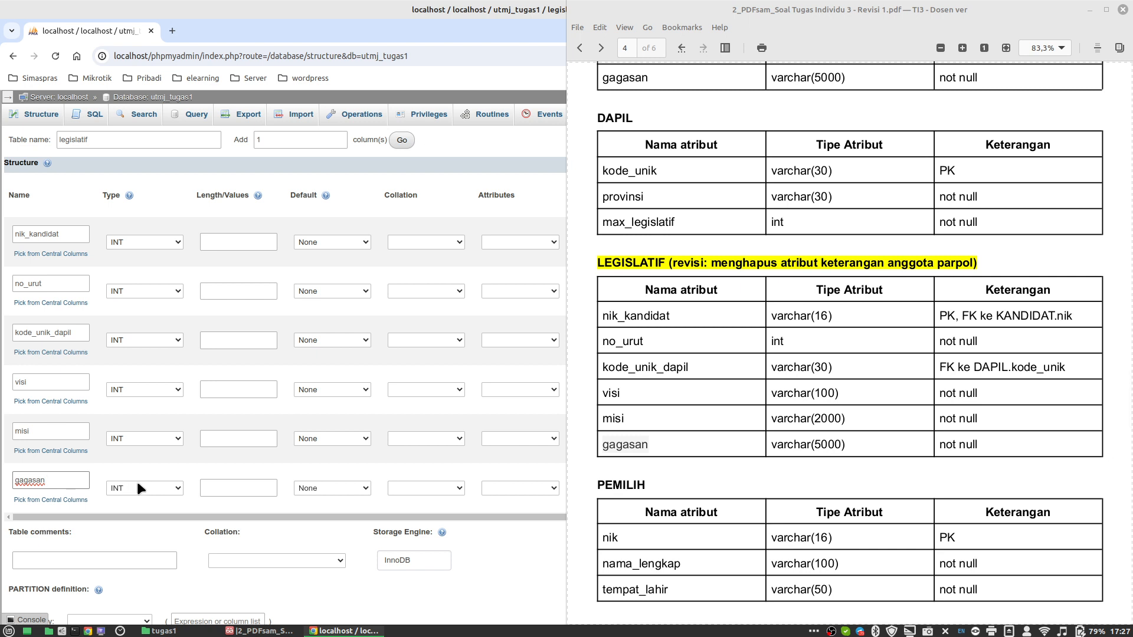
Step: Set the gagasan column's type to VARCHAR and define nik_kandidat as VARCHAR with length 16
click(141, 488)
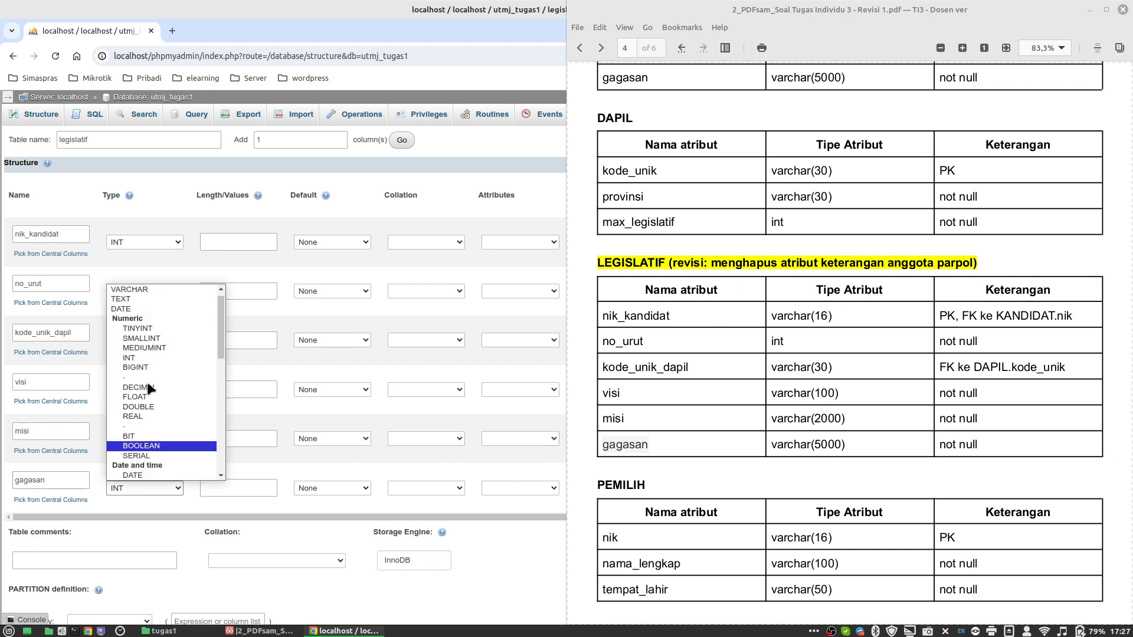
click(144, 293)
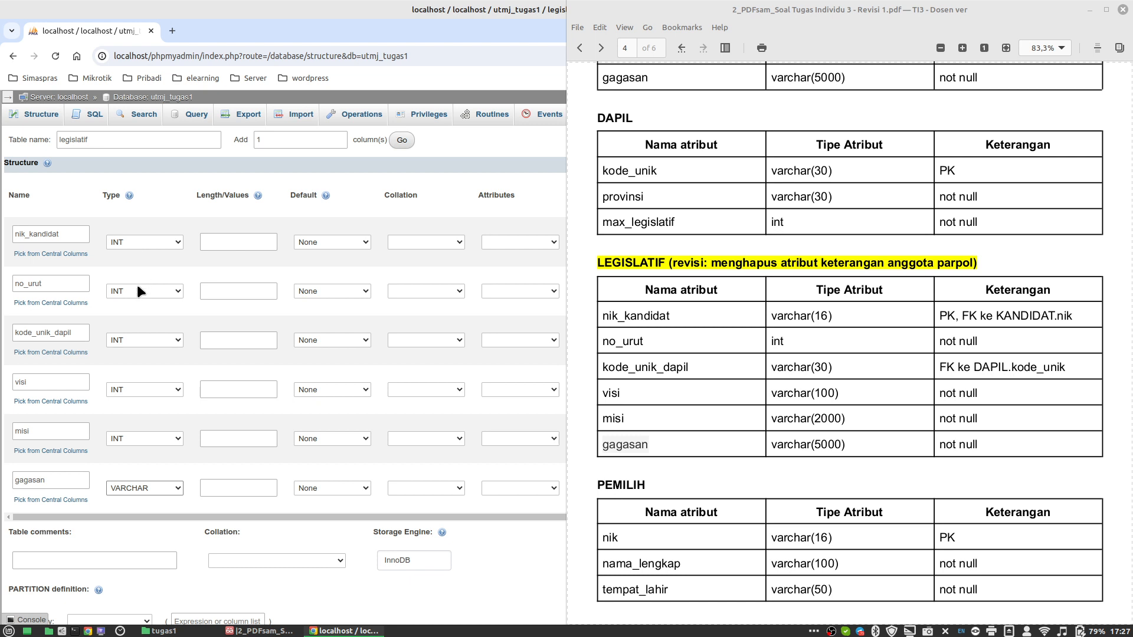
click(136, 245)
key(Down)
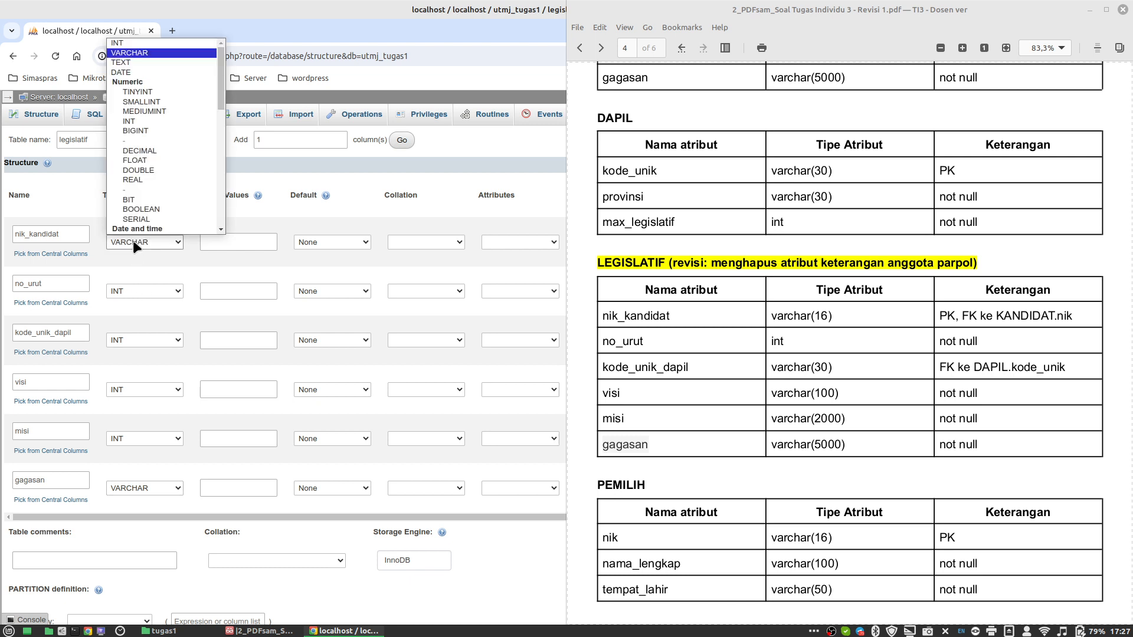
key(Return)
click(236, 245)
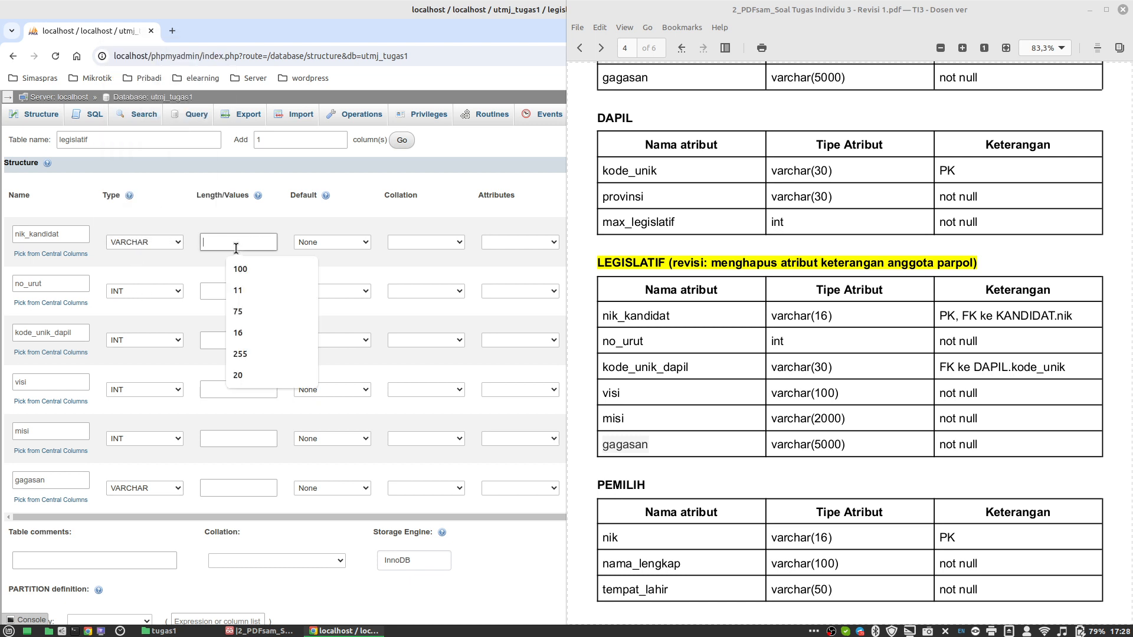
text(16)
Step: Define the kode_unik_dapil column as VARCHAR with length 30
click(151, 339)
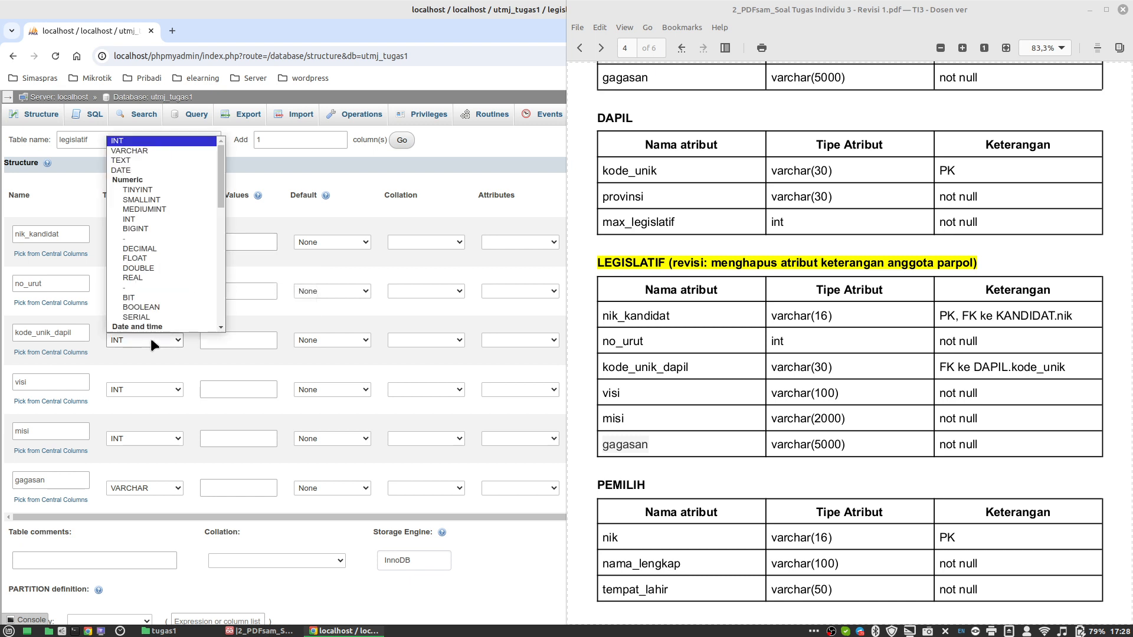
key(Down)
click(231, 345)
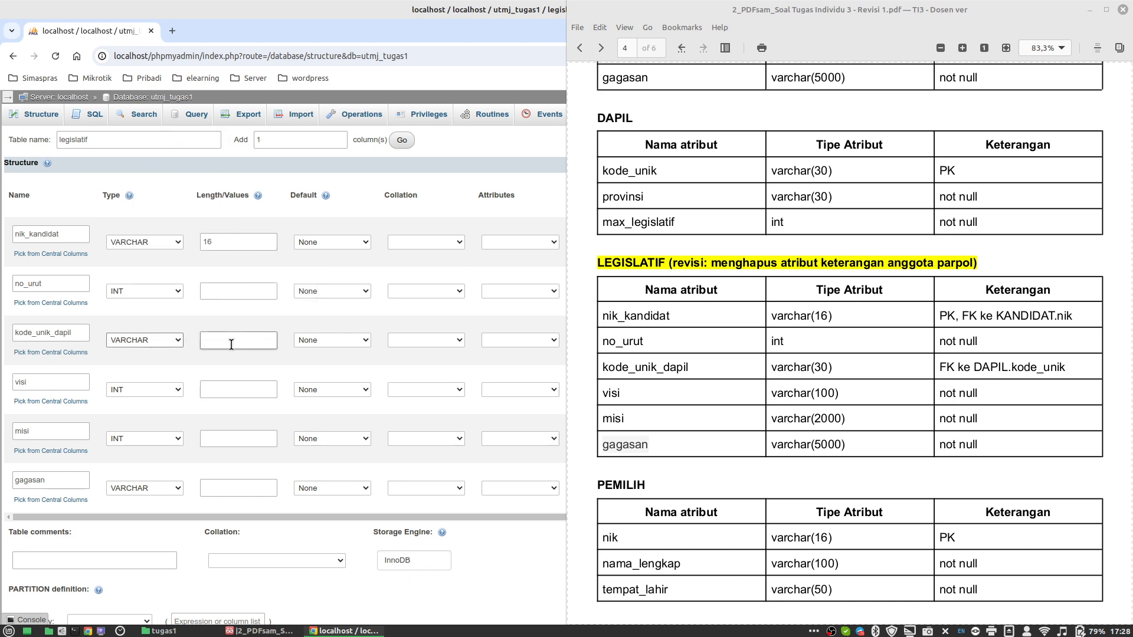
click(231, 342)
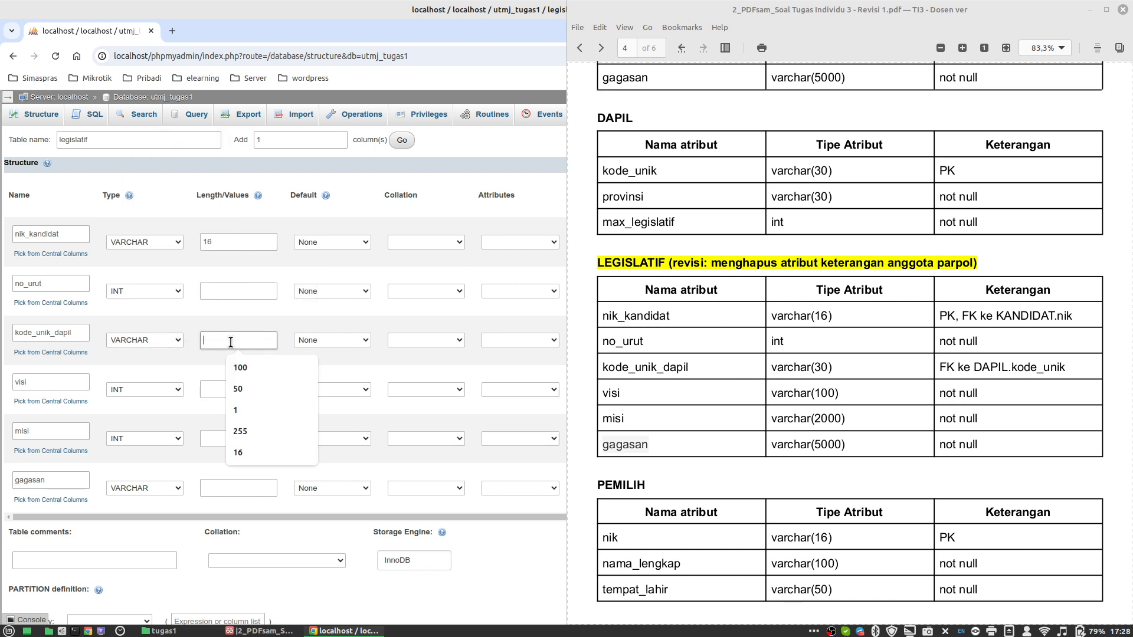
text(30)
Step: Define the visi column as VARCHAR with length 100
click(130, 391)
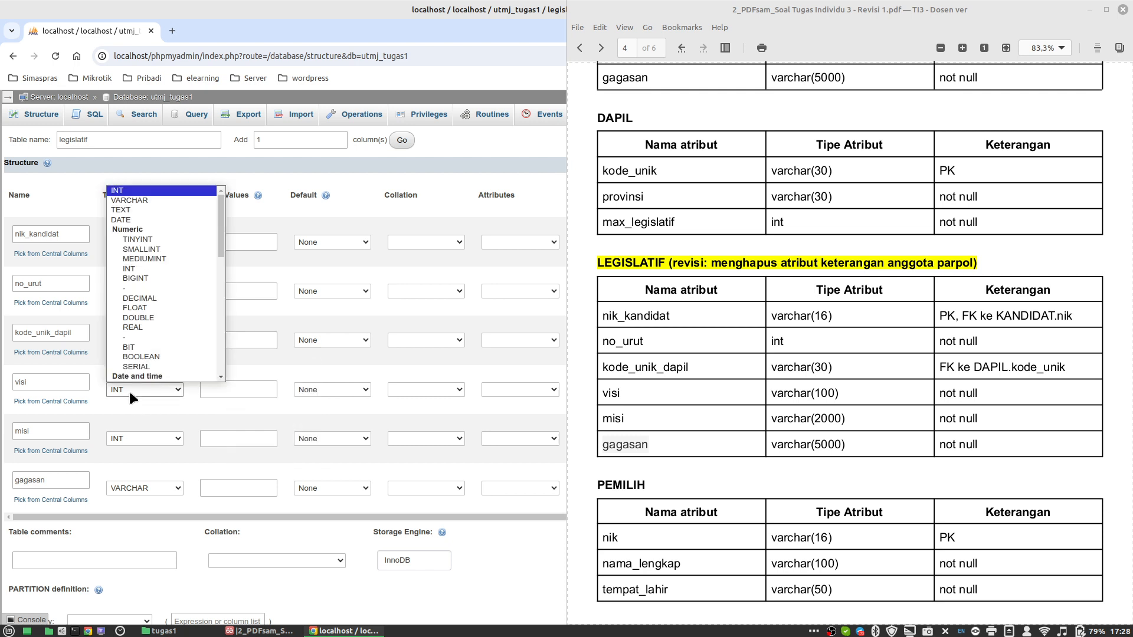
key(Down)
key(Return)
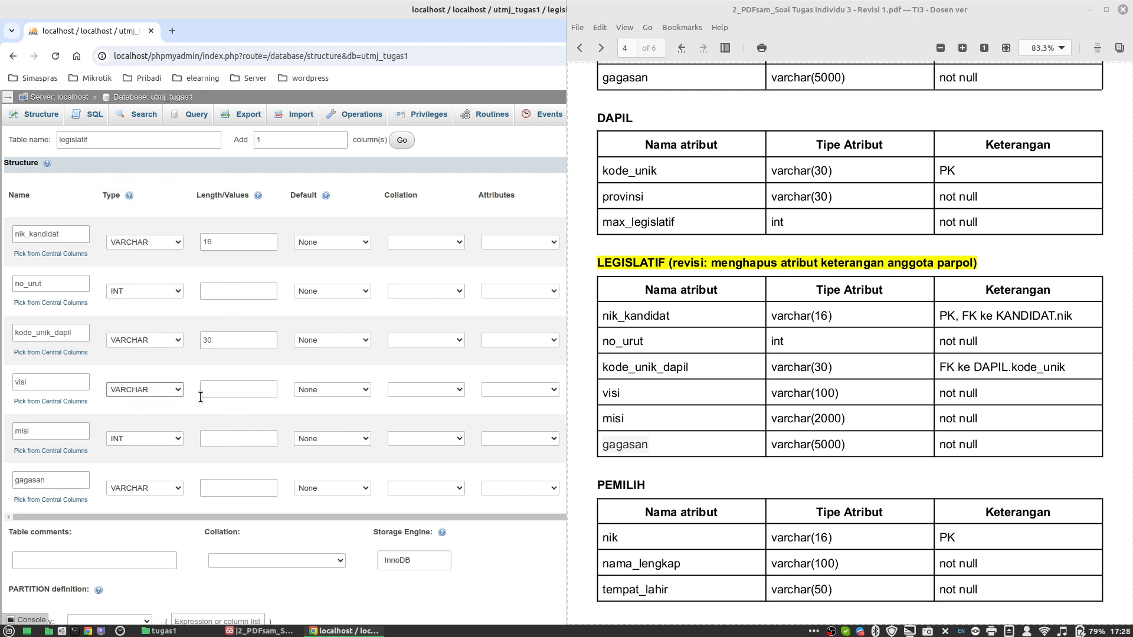
click(211, 392)
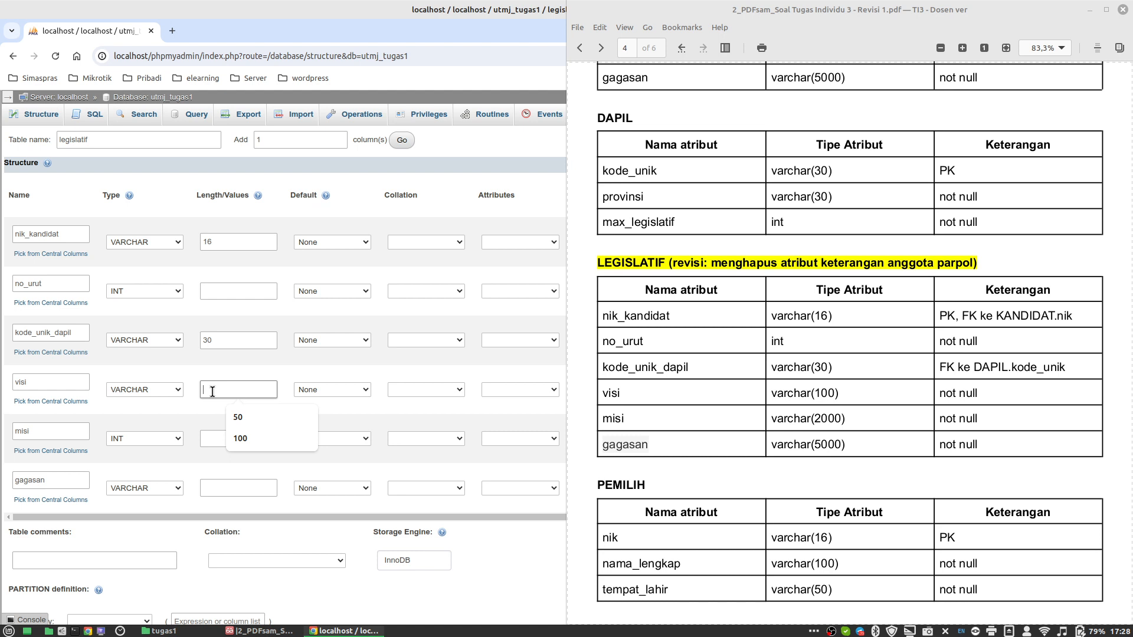
text(100)
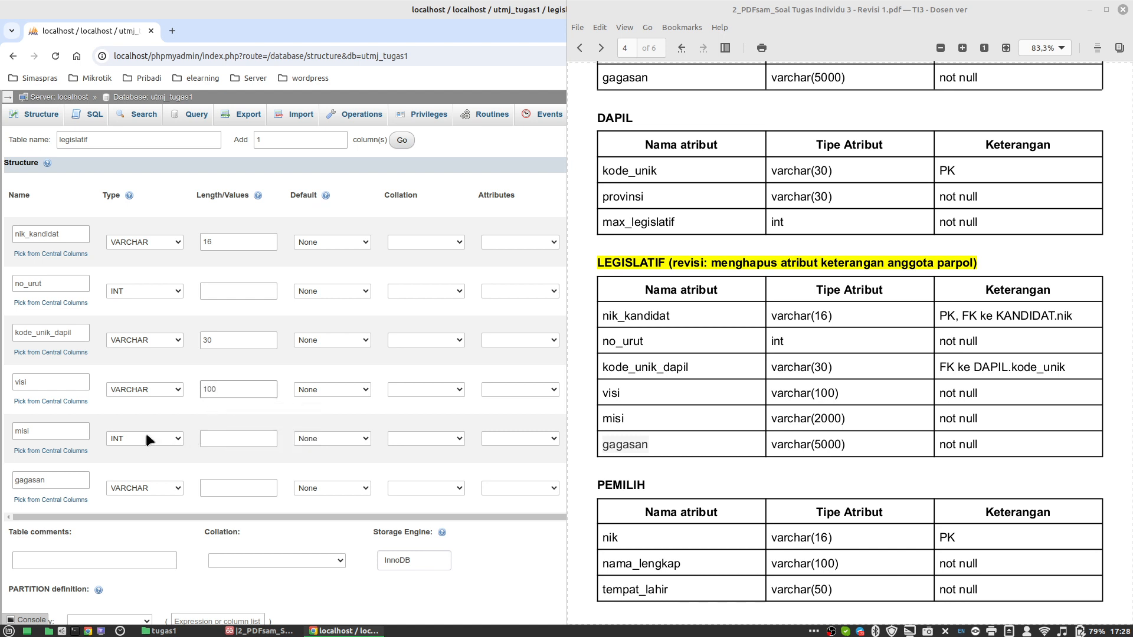
Step: Define the misi column as VARCHAR with length 2000
click(148, 440)
key(Down)
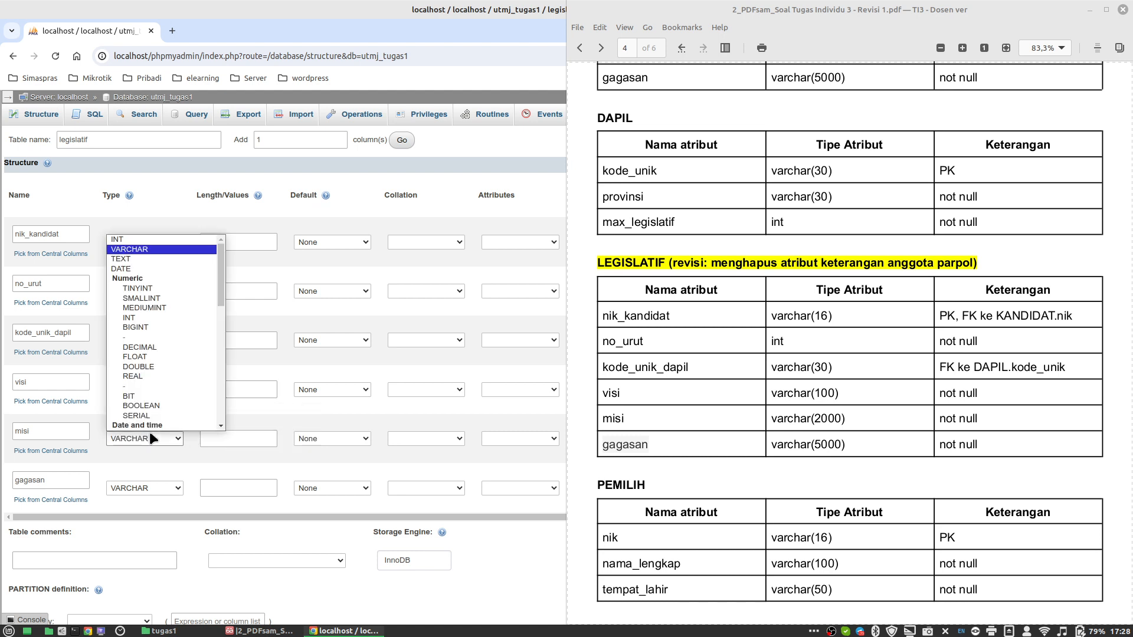
key(Return)
click(222, 440)
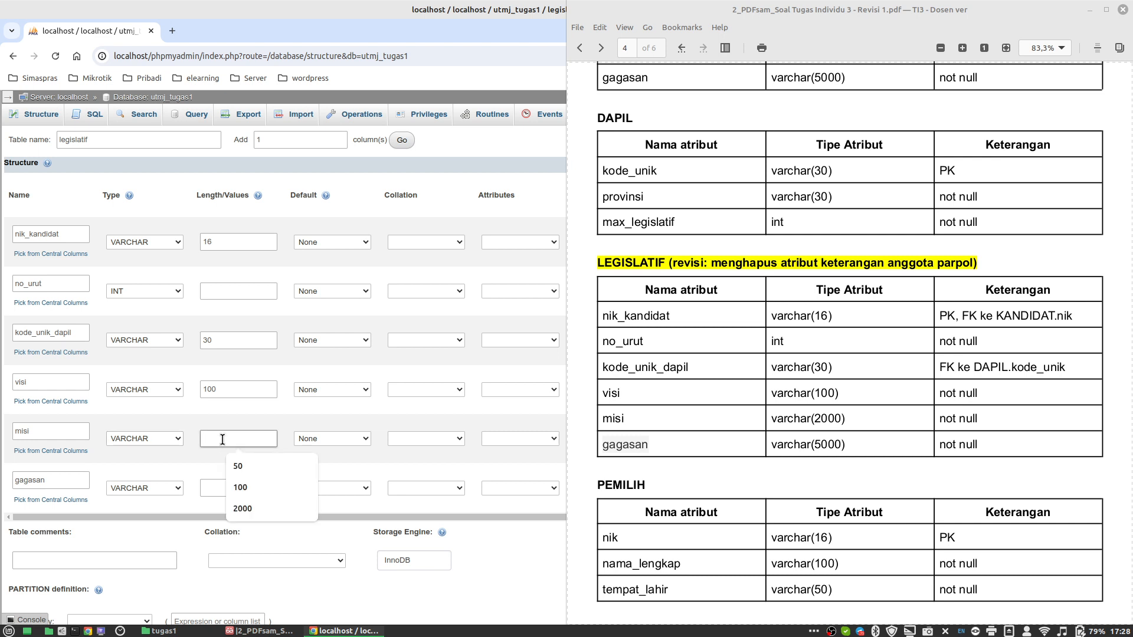
text(200)
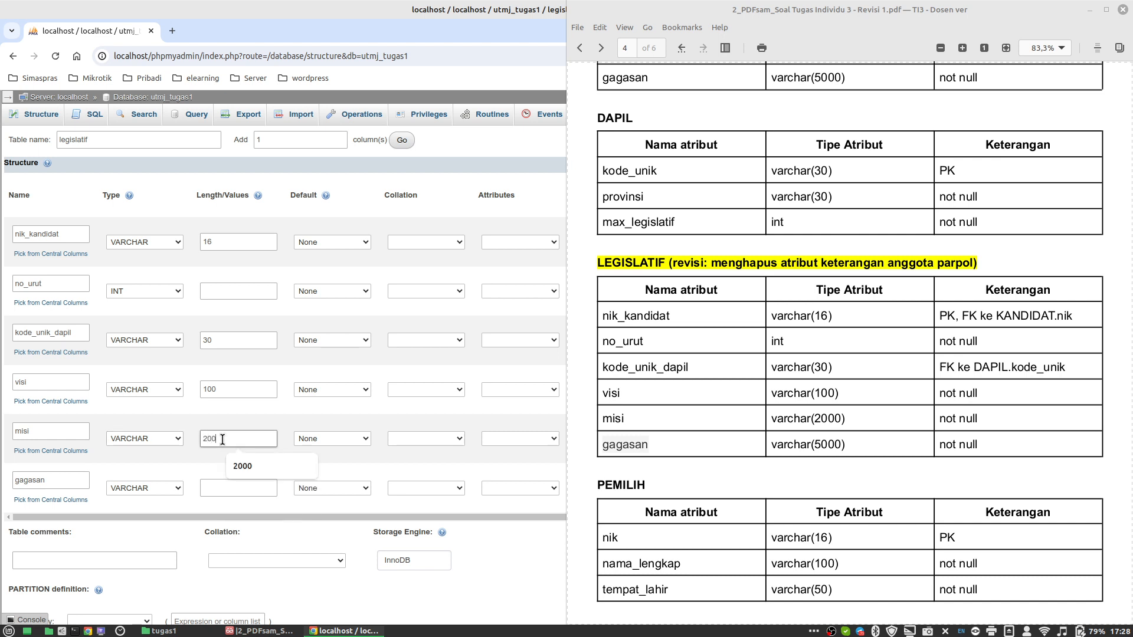
text(0)
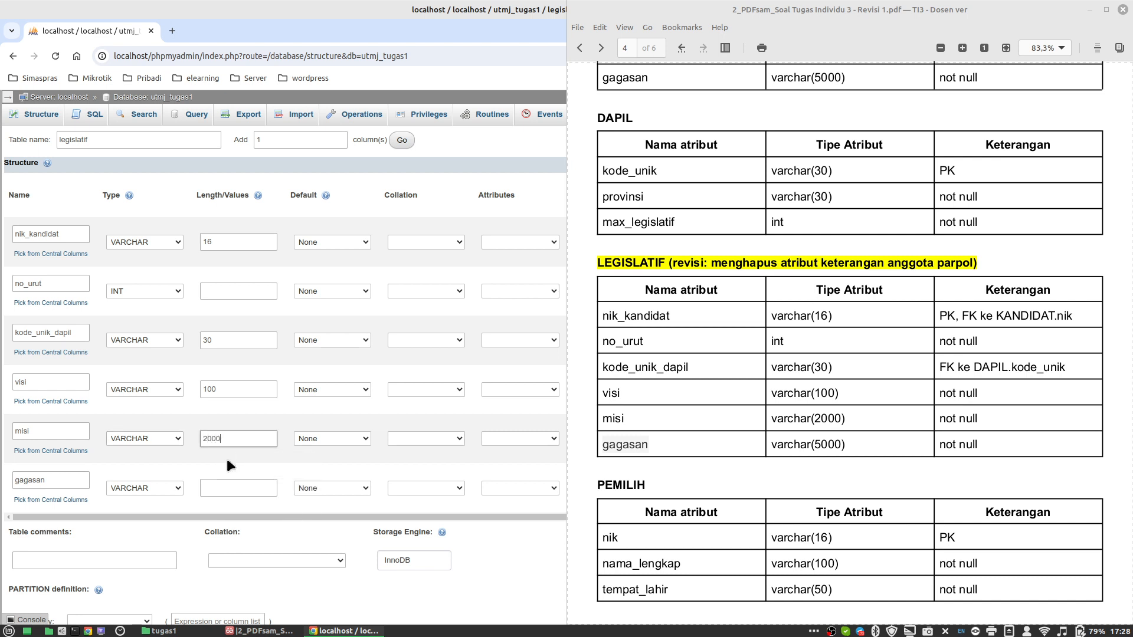
Step: Set the gagasan column's length to 5000
click(250, 495)
text(5)
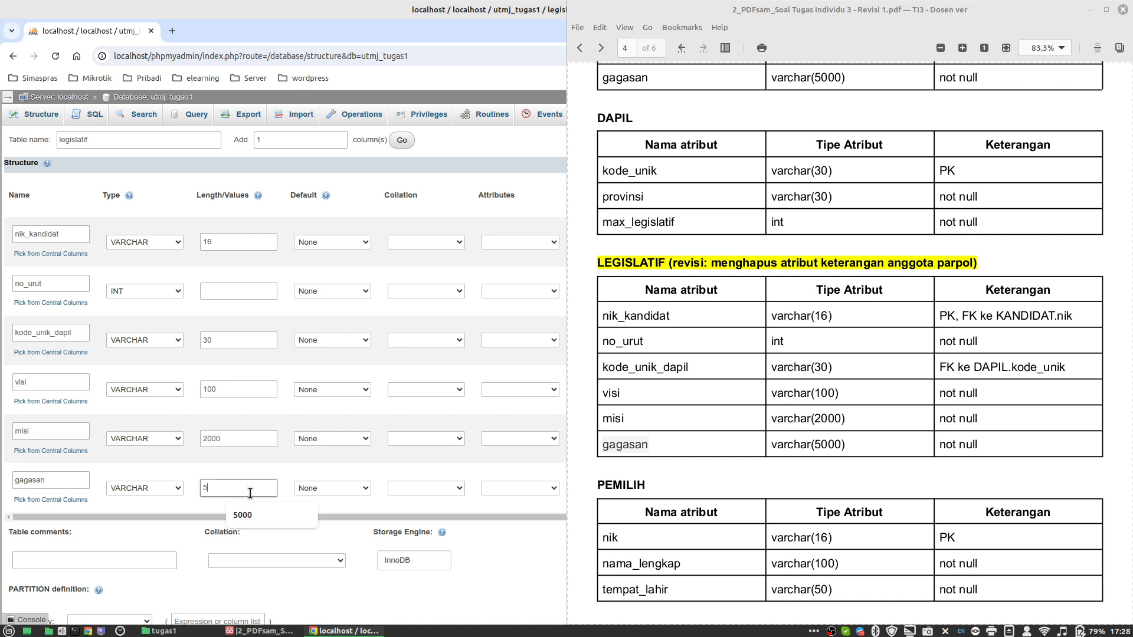
text(0000)
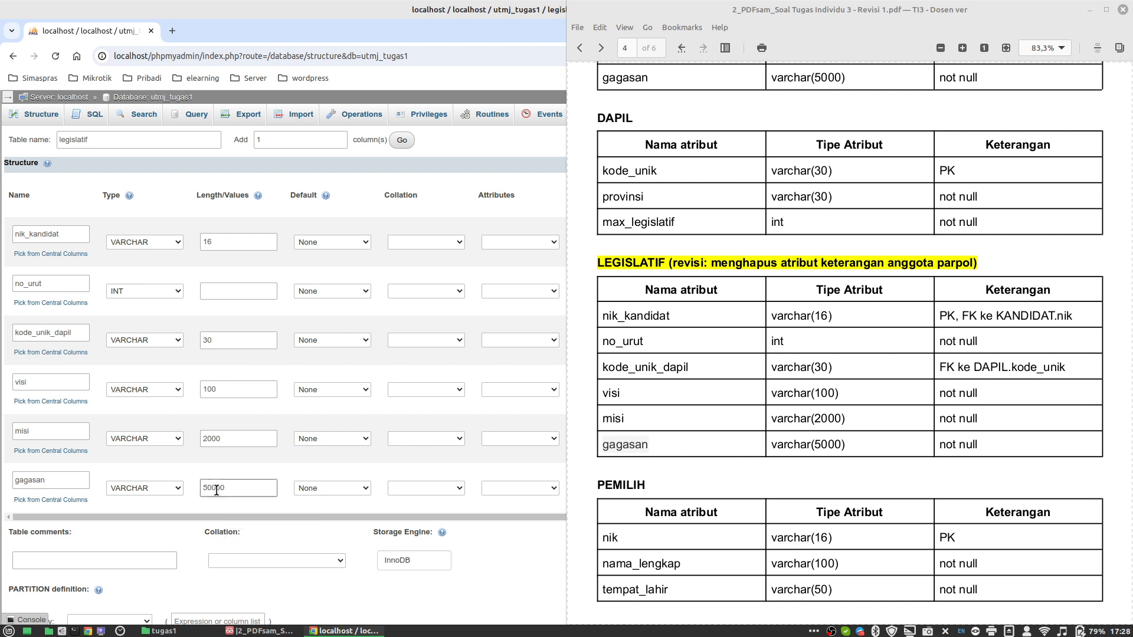
drag(212, 489, 242, 488)
click(245, 489)
key(BackSpace)
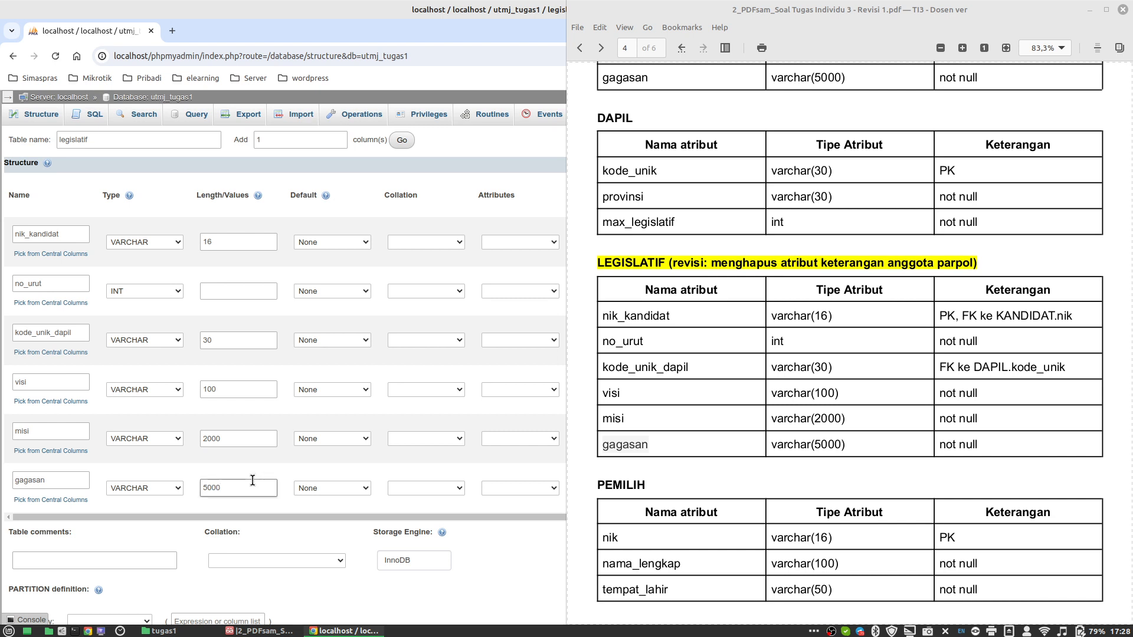
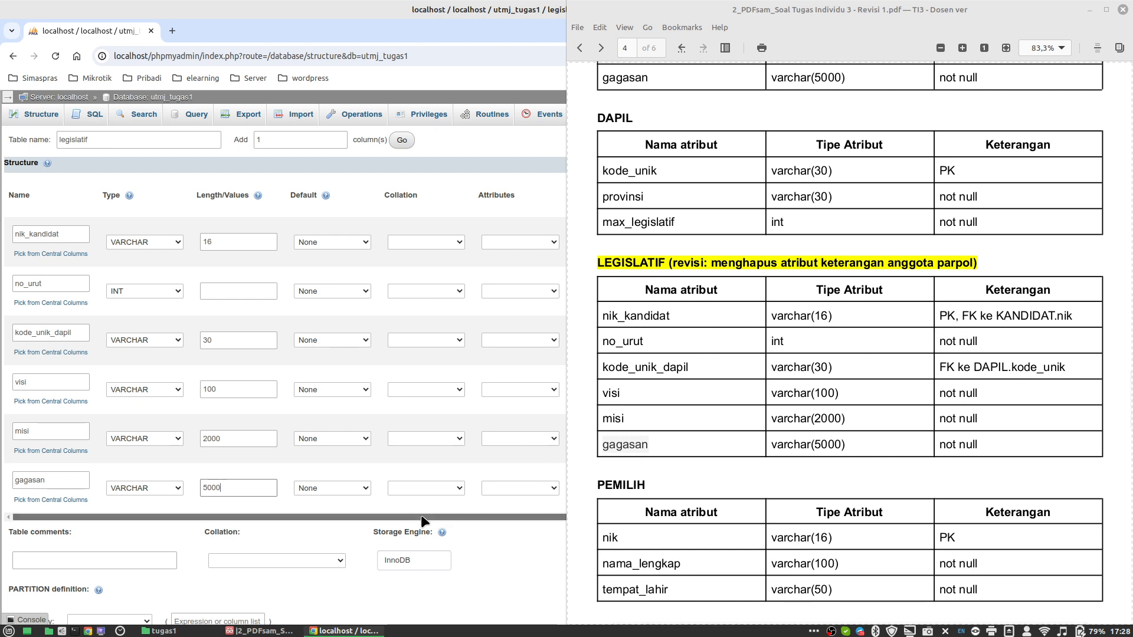
Step: Make nik_kandidat the PRIMARY index of the legislatif table
drag(420, 517, 705, 516)
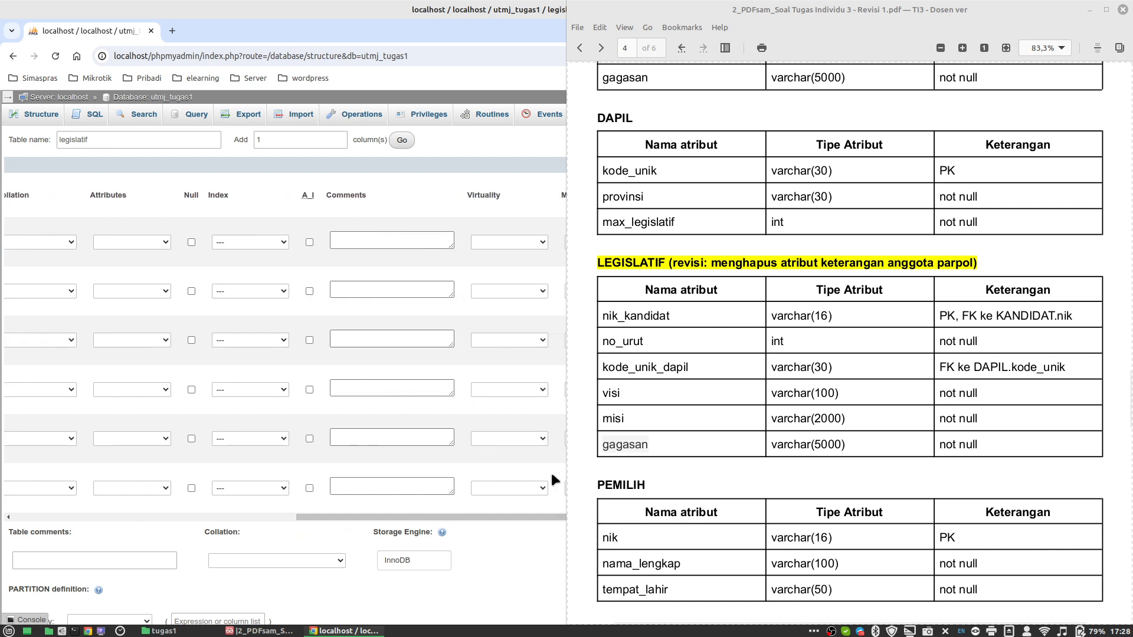
click(275, 242)
click(256, 264)
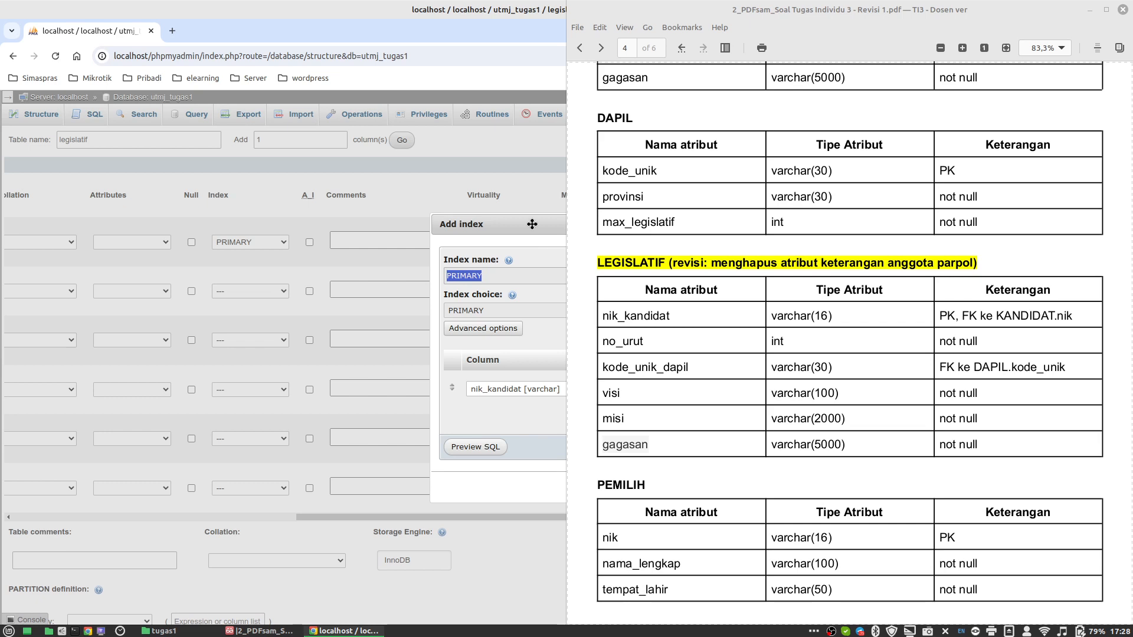
drag(531, 222, 304, 198)
click(406, 461)
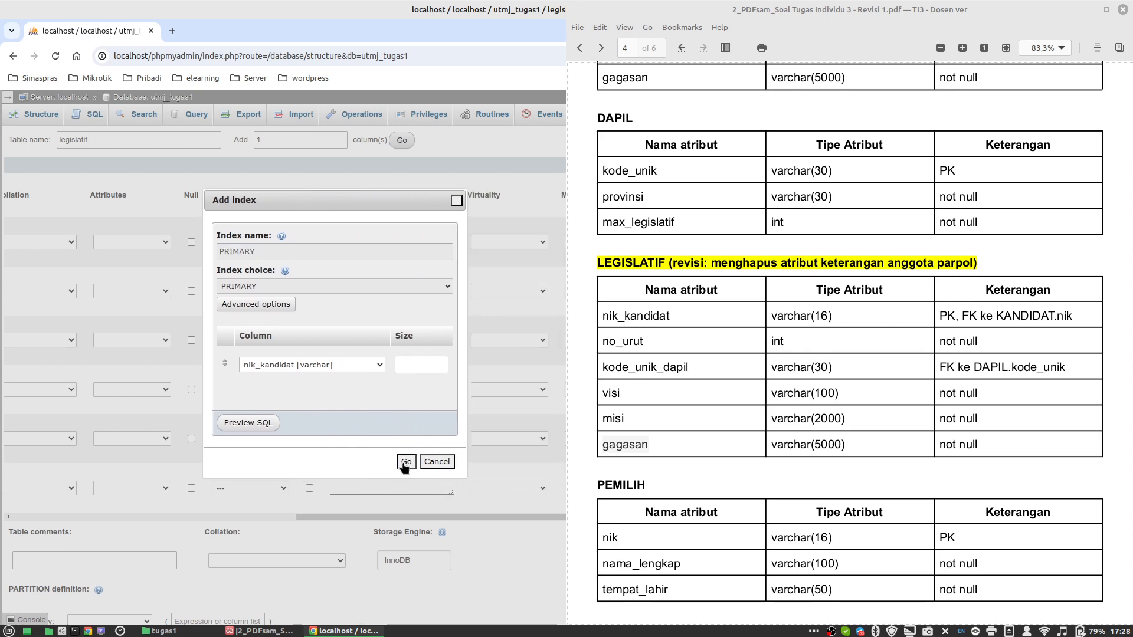
Step: Open Dataset SIPILU.xlsx in LibreOffice Calc and check the legislatif sheet's kode_unik_dapil column for repeated values
scroll(1005, 311, up, 3)
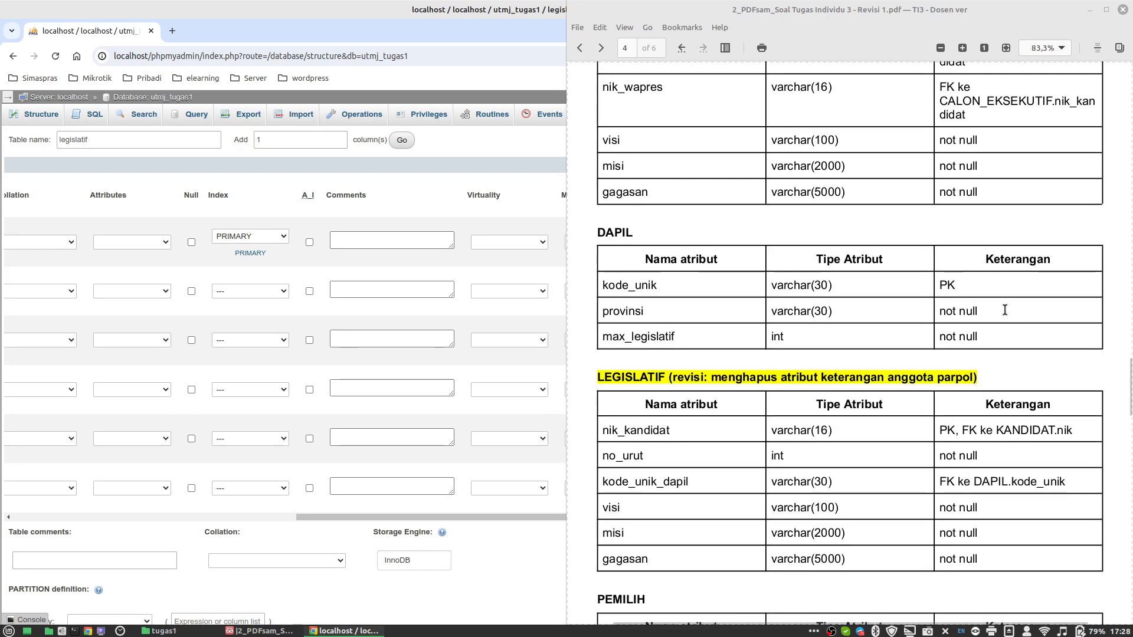
scroll(1005, 311, down, 4)
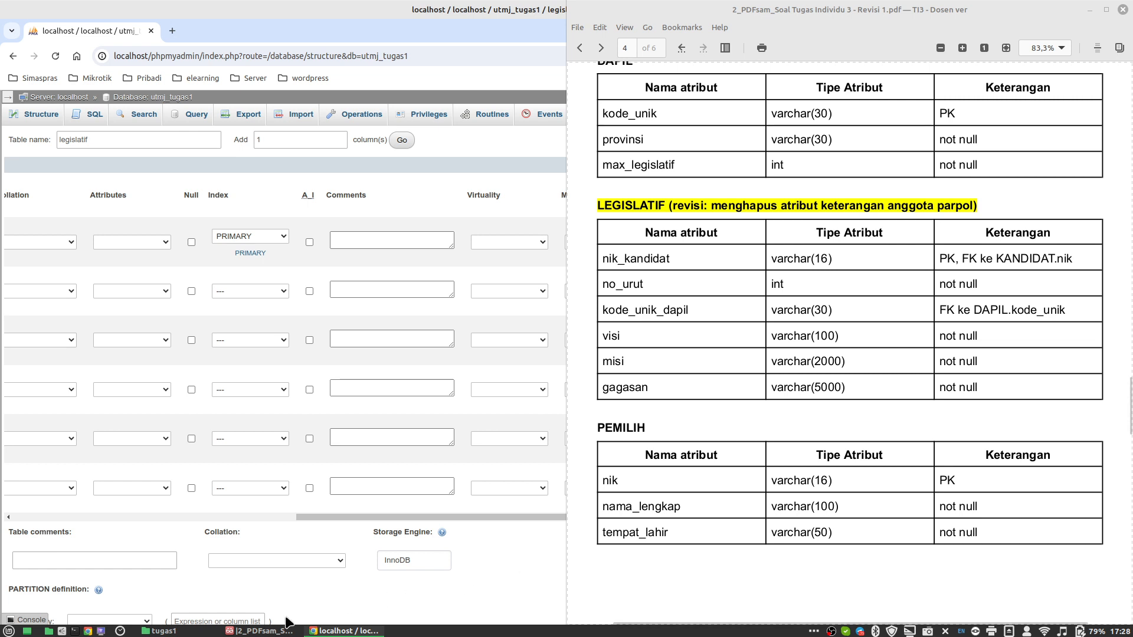
click(164, 630)
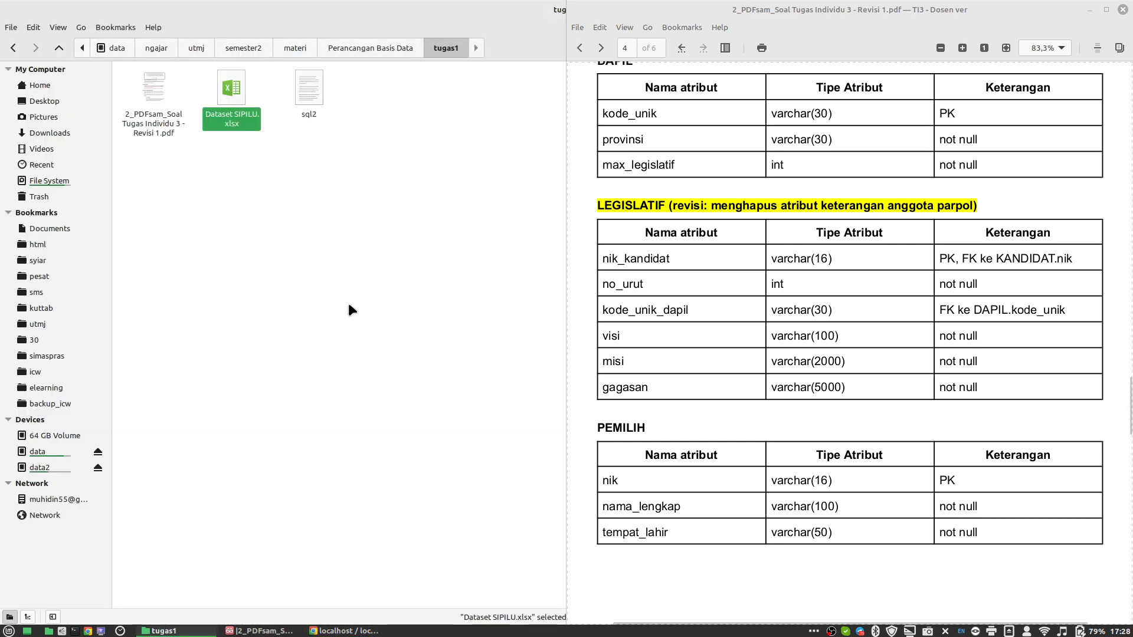
double_click(231, 105)
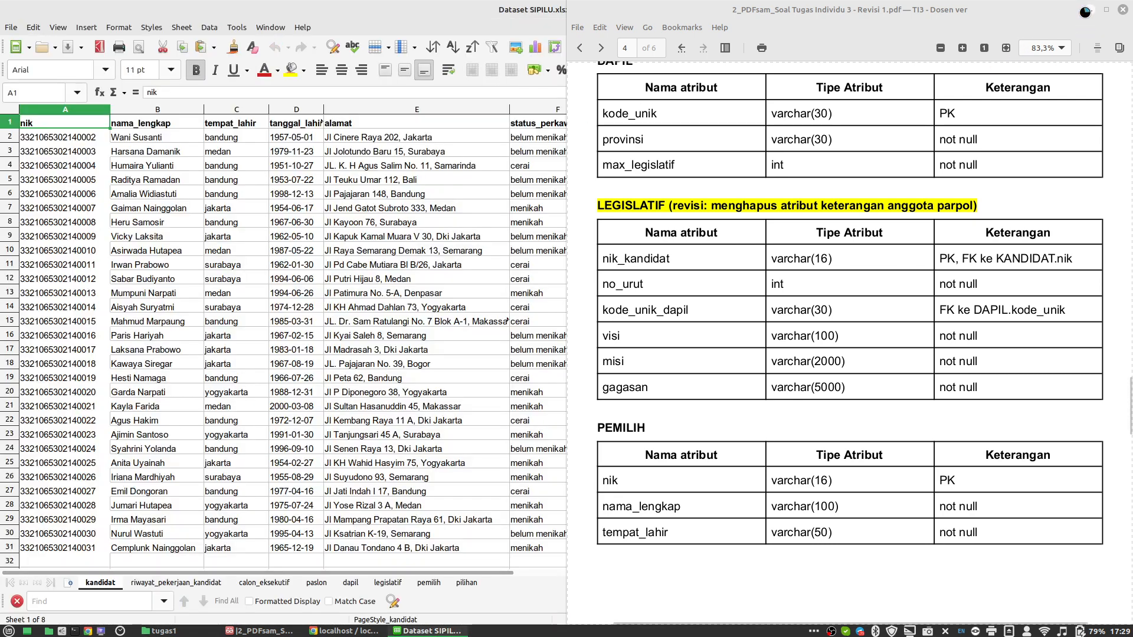
click(1088, 10)
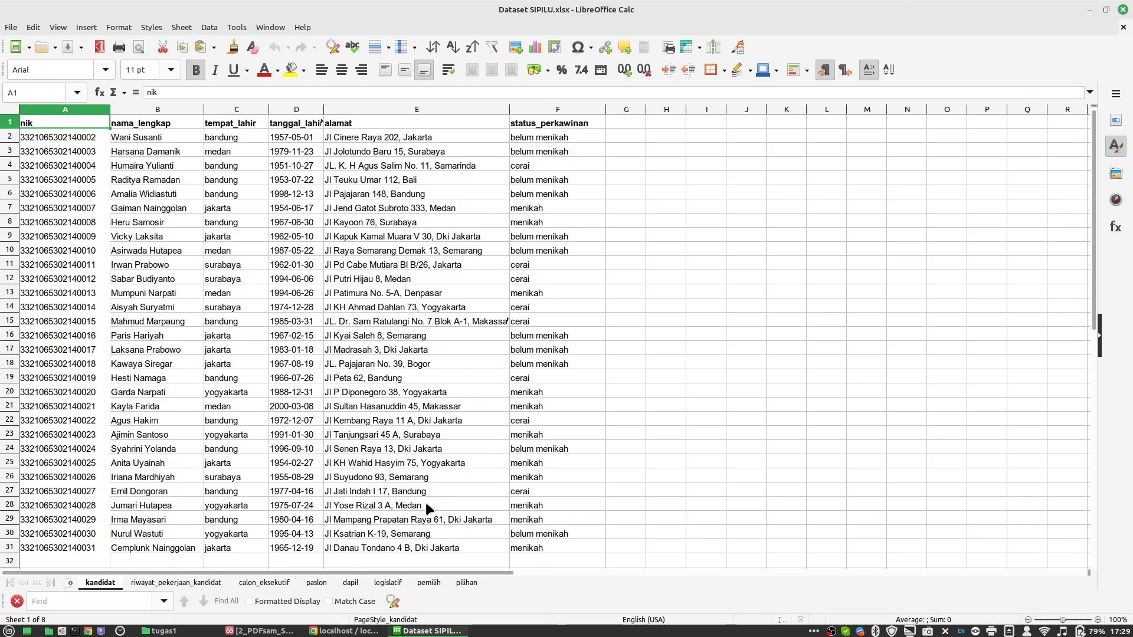
click(388, 583)
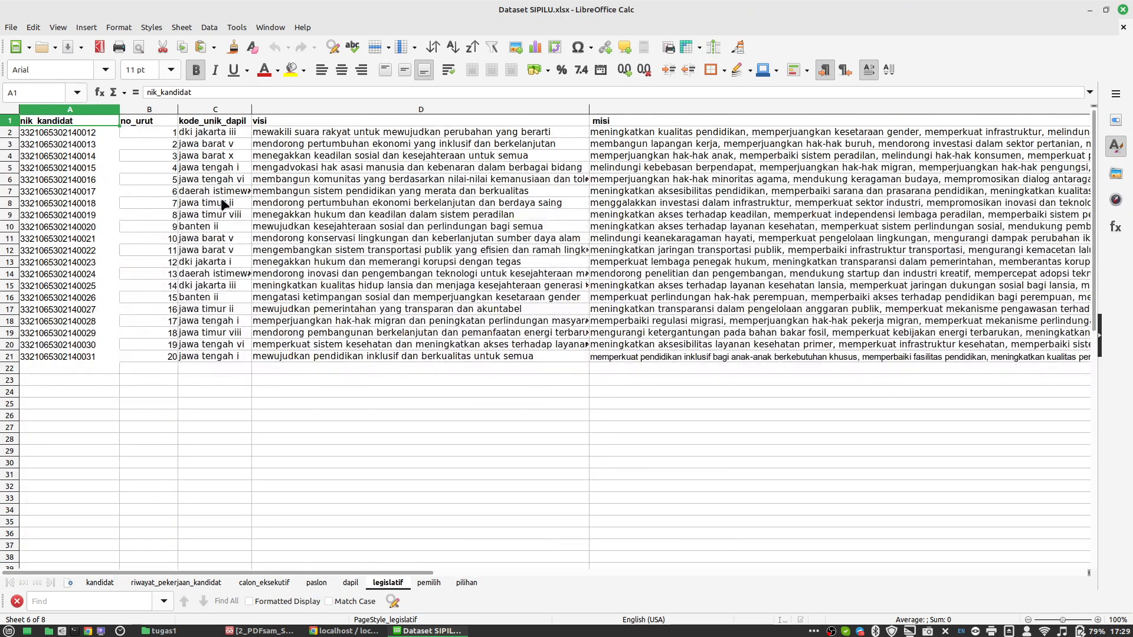
click(231, 123)
click(229, 131)
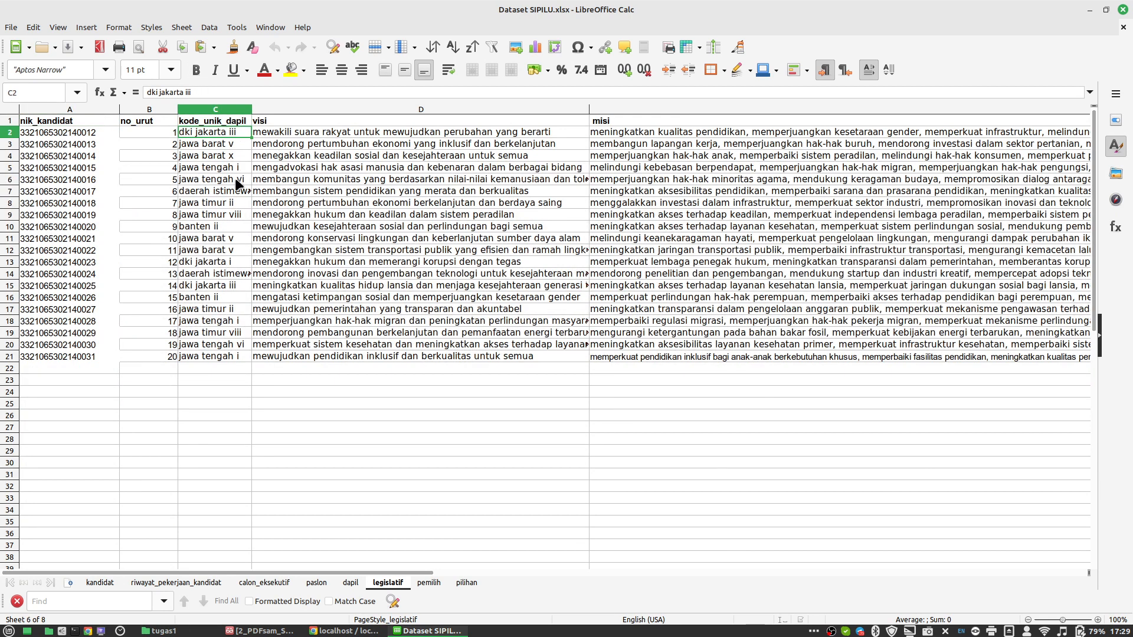
click(235, 169)
click(232, 155)
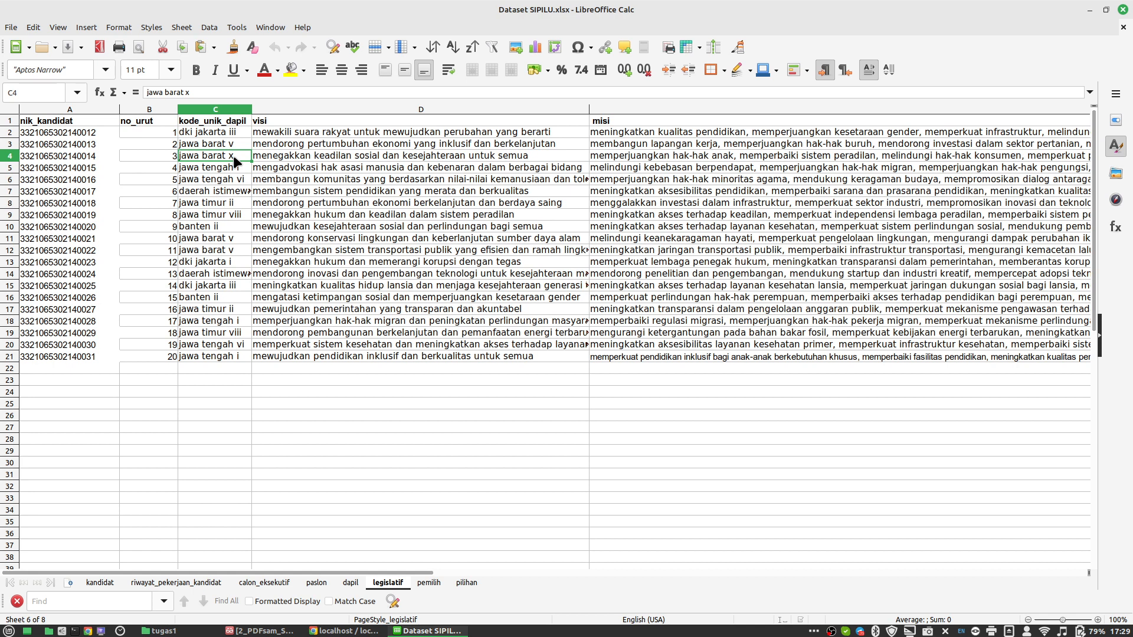
click(231, 237)
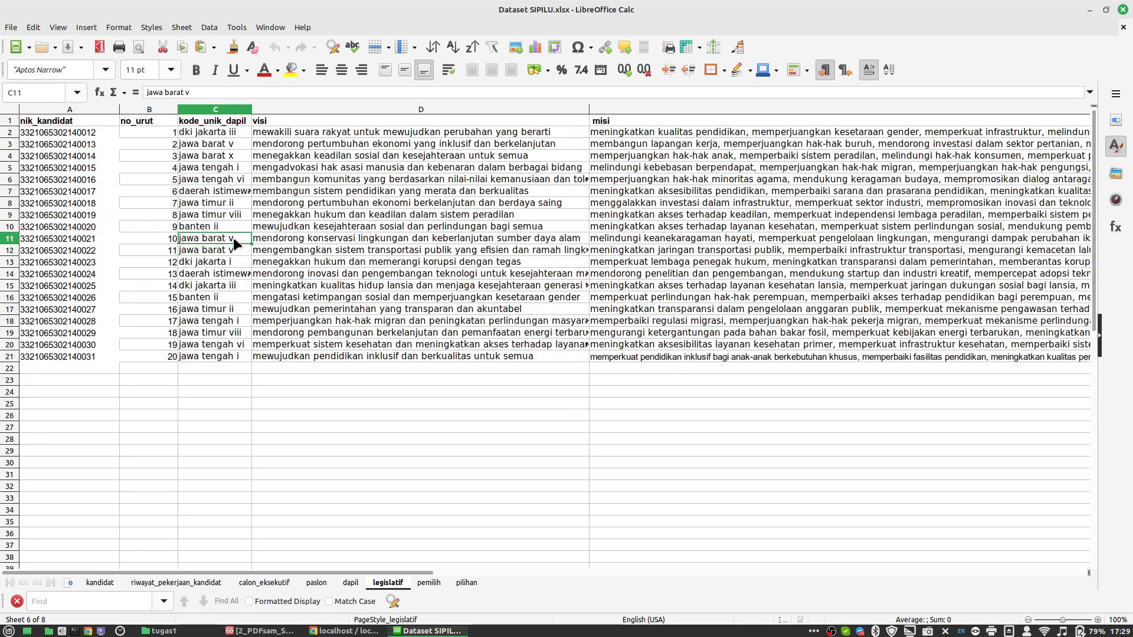
Step: Return to the phpMyAdmin table form, add an INDEX with no custom name on kode_unik_dapil and save the legislatif table
click(344, 631)
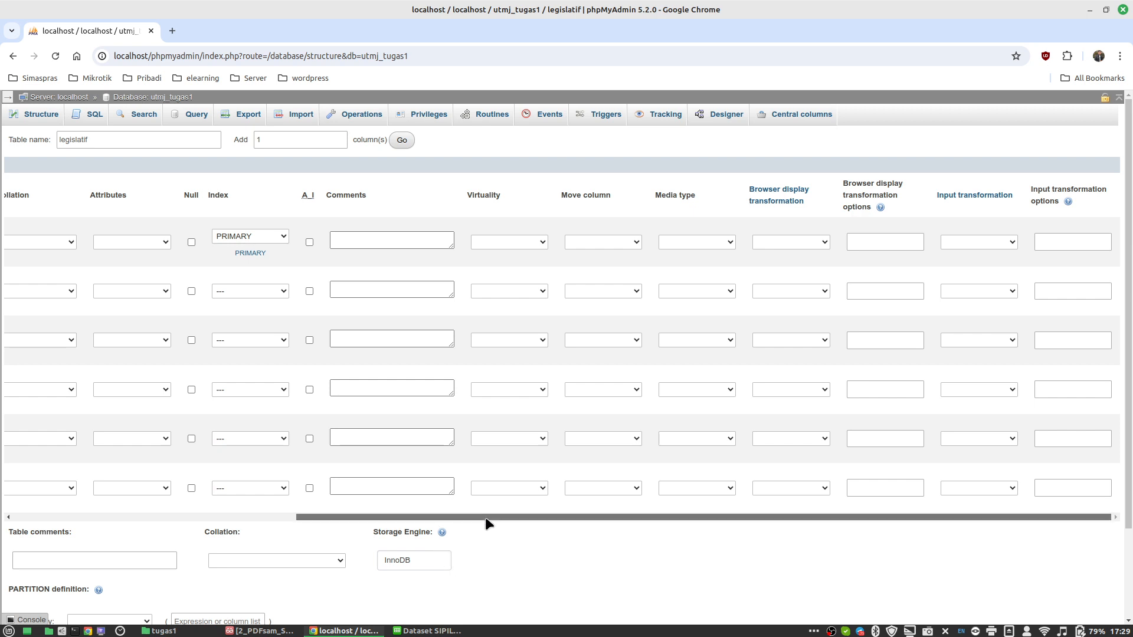
drag(485, 517, 268, 520)
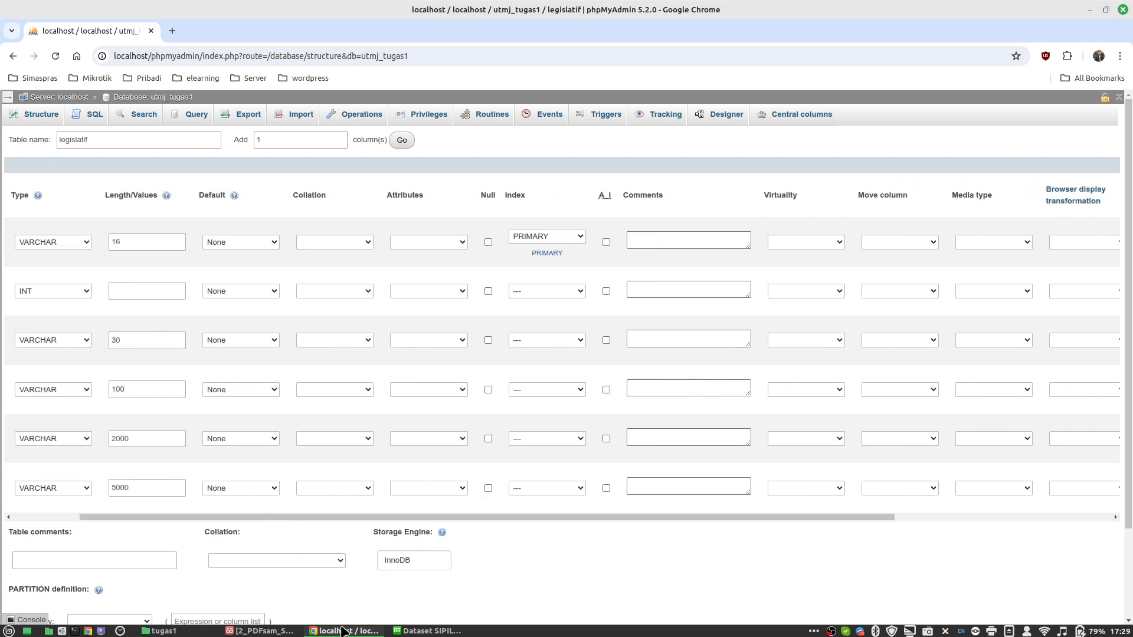
click(261, 631)
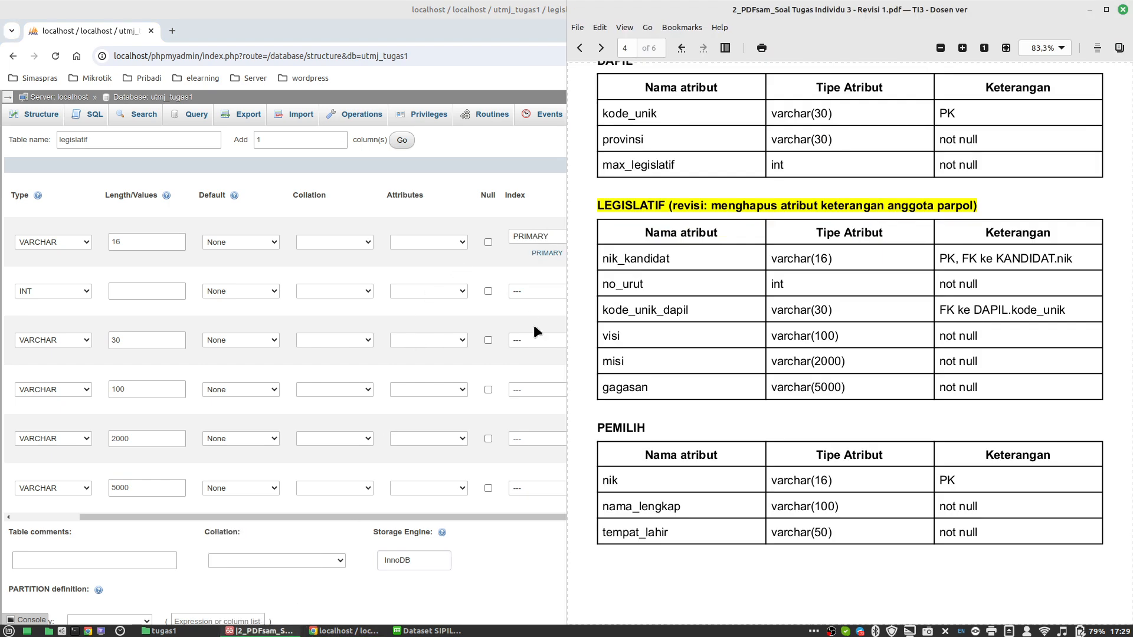
click(537, 341)
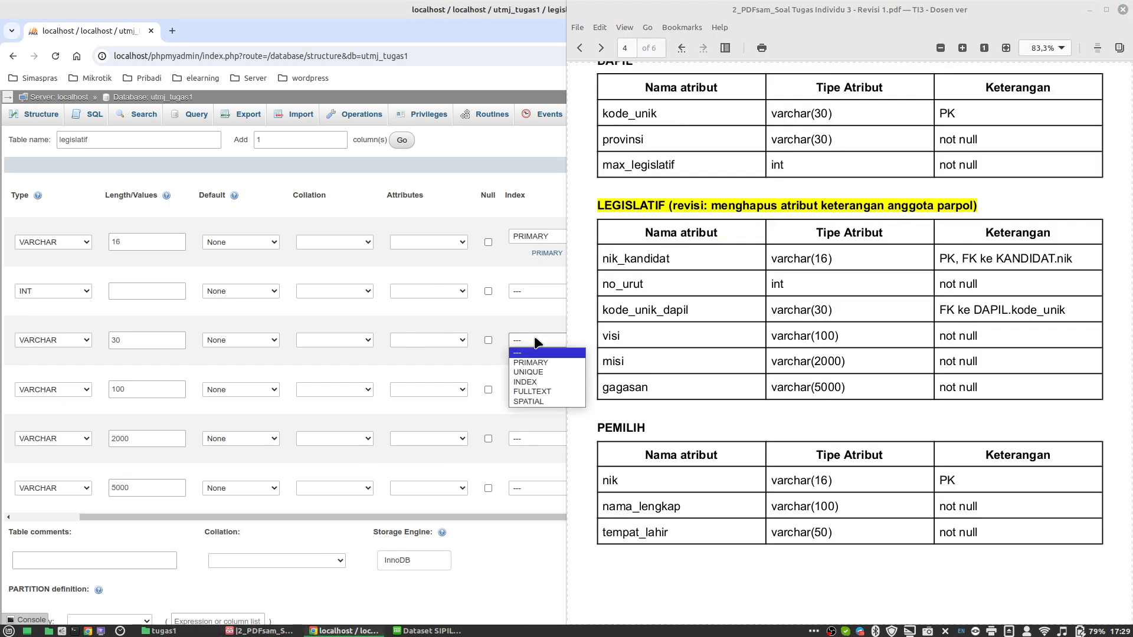
click(530, 383)
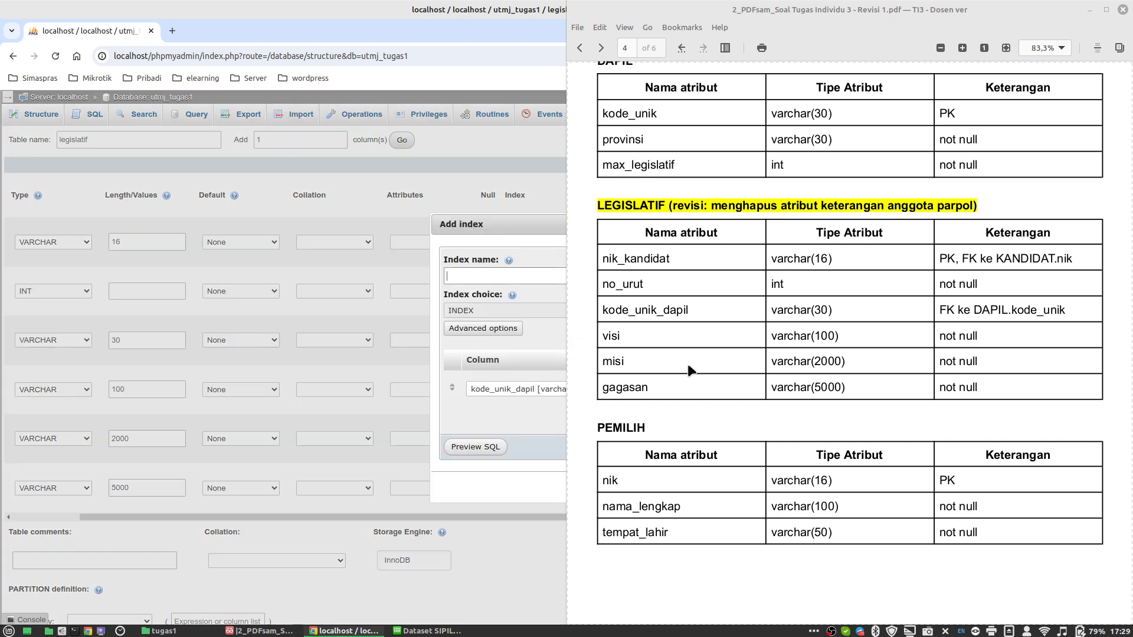
drag(512, 226, 253, 211)
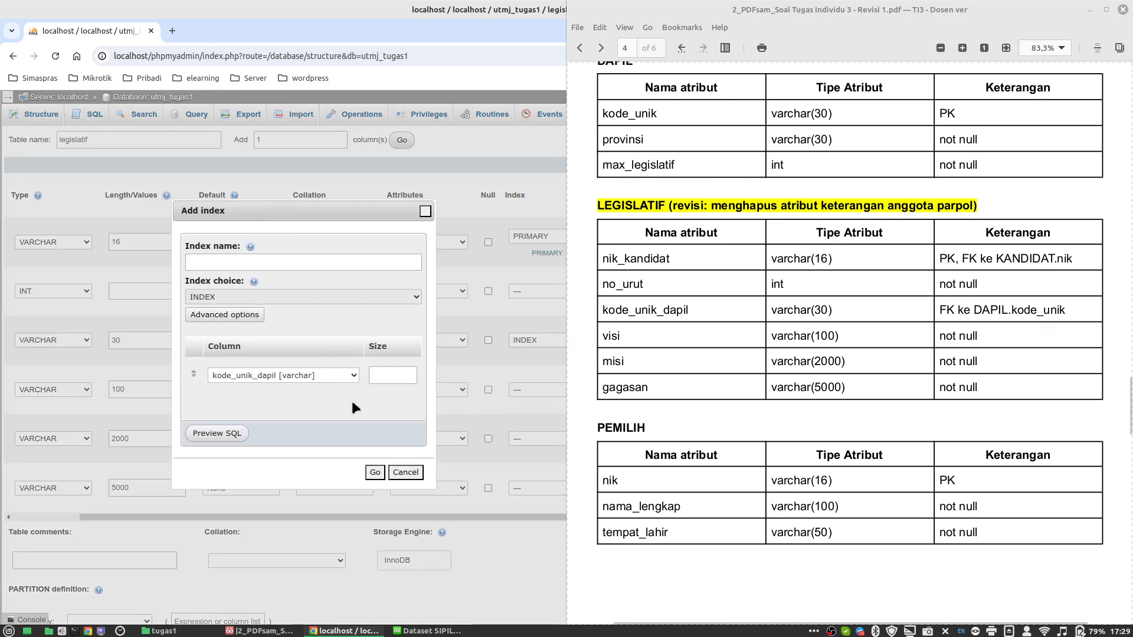
click(373, 472)
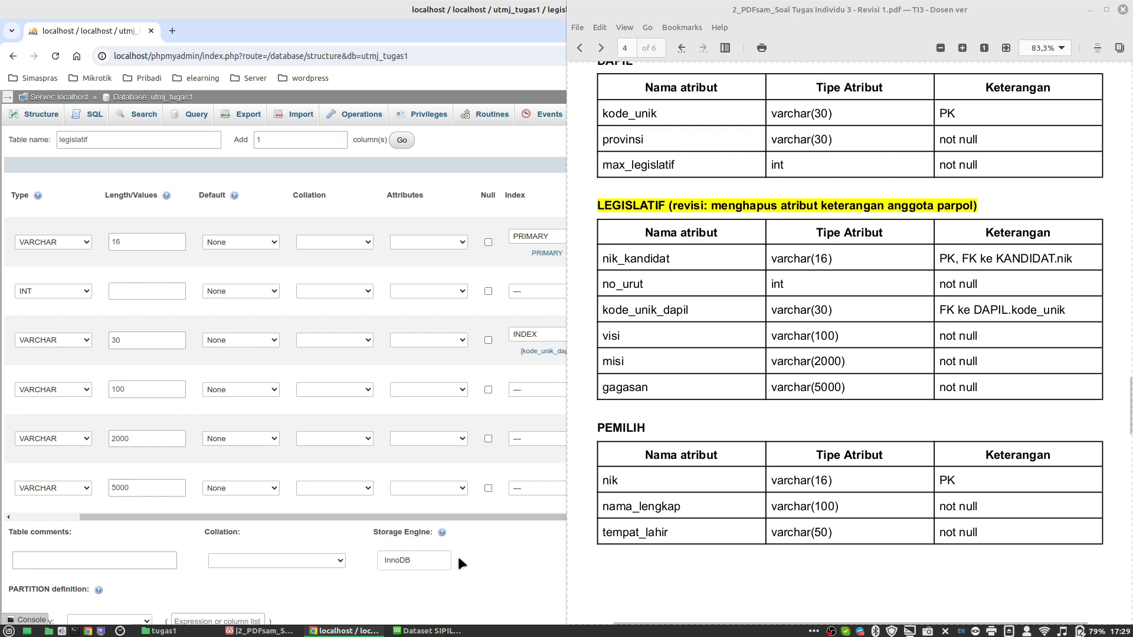
scroll(304, 589, down, 3)
click(88, 580)
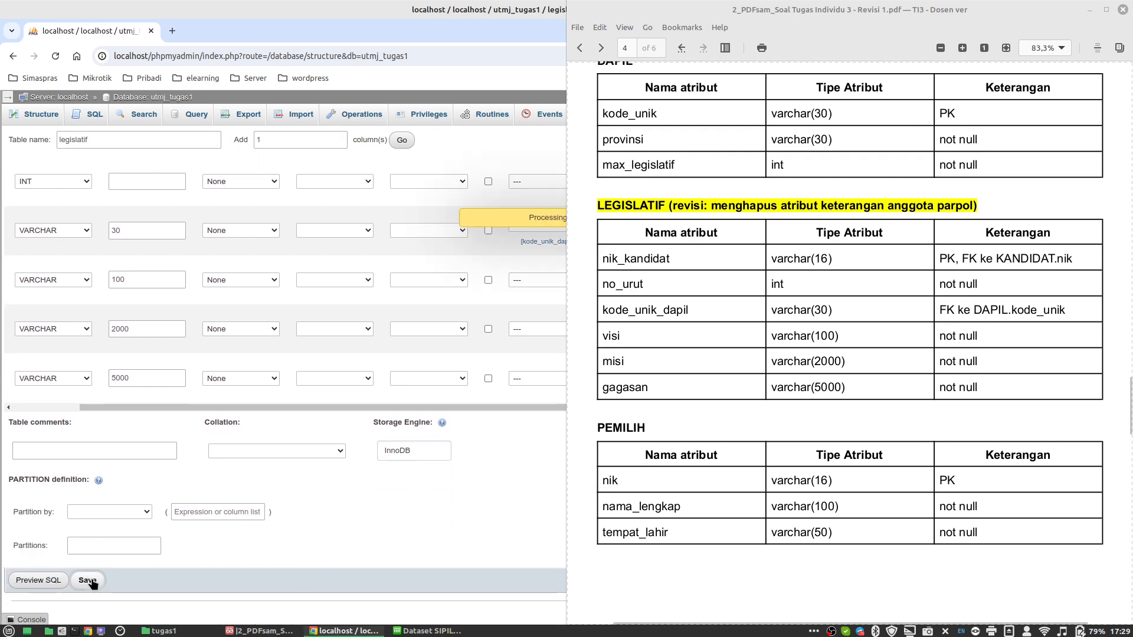
Step: Return to the utmj_tugas1 database structure and start a new table named pemilih with 8 columns
scroll(735, 441, down, 3)
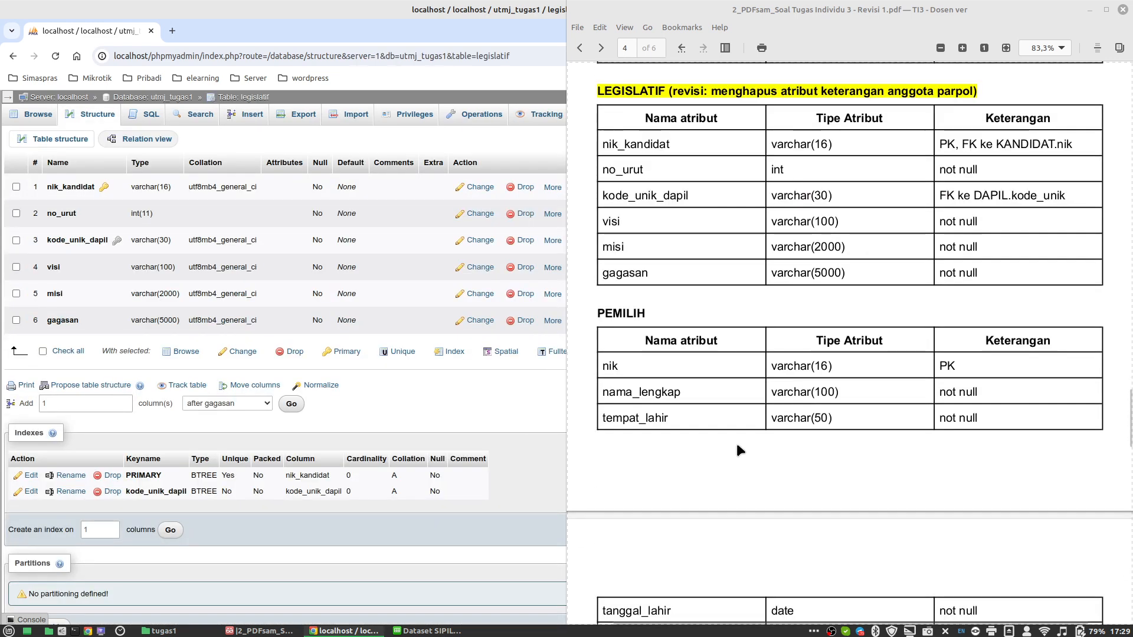
scroll(738, 444, down, 2)
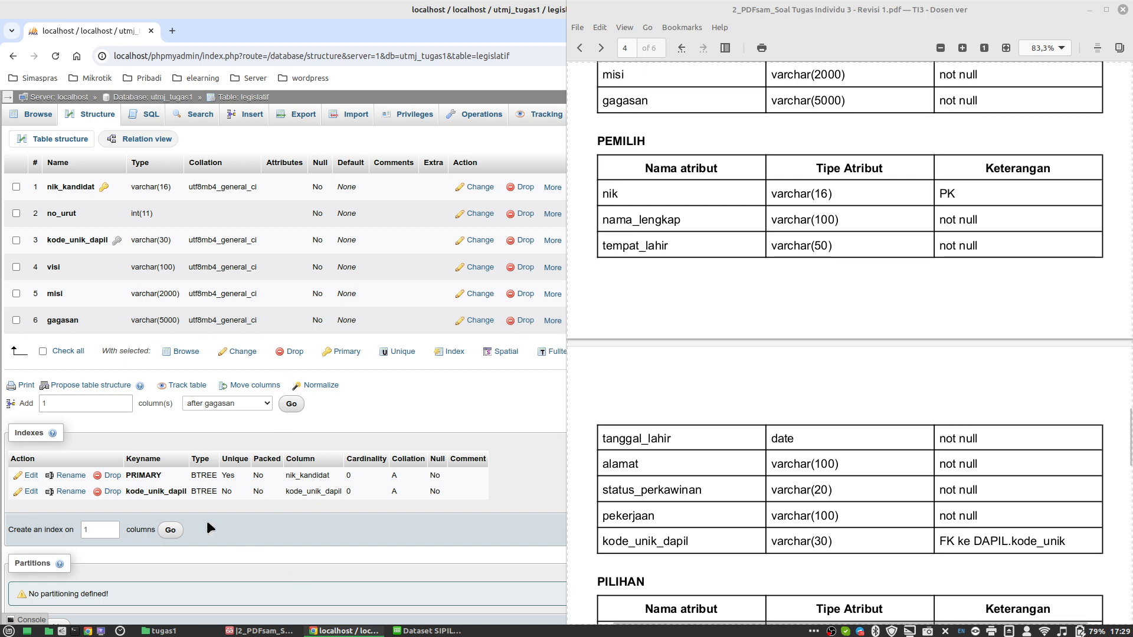
click(155, 97)
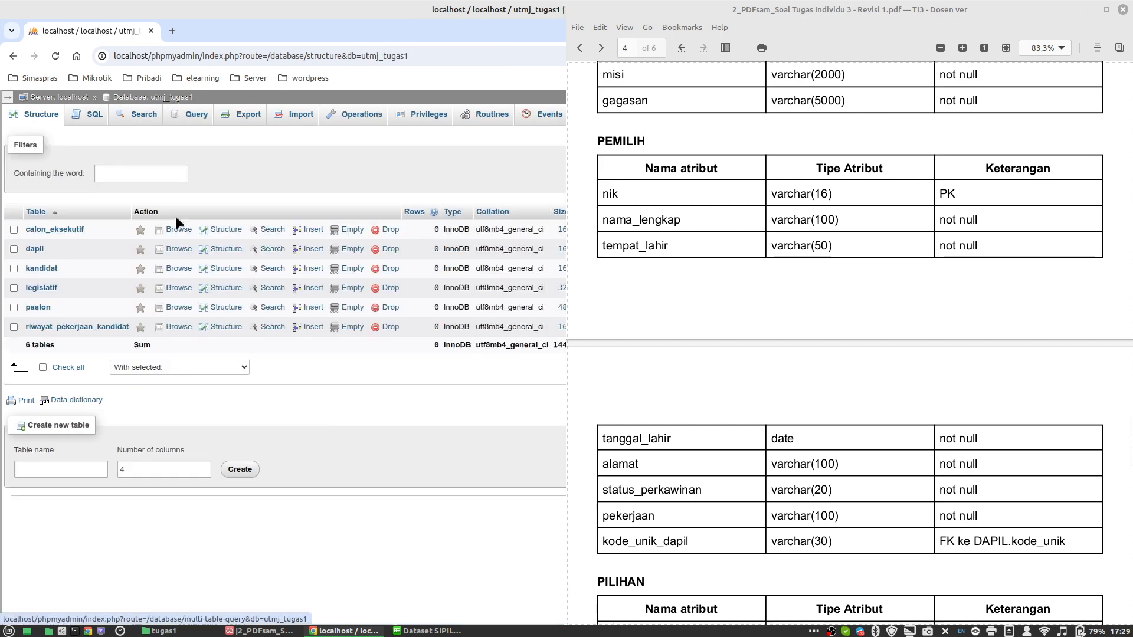
click(71, 464)
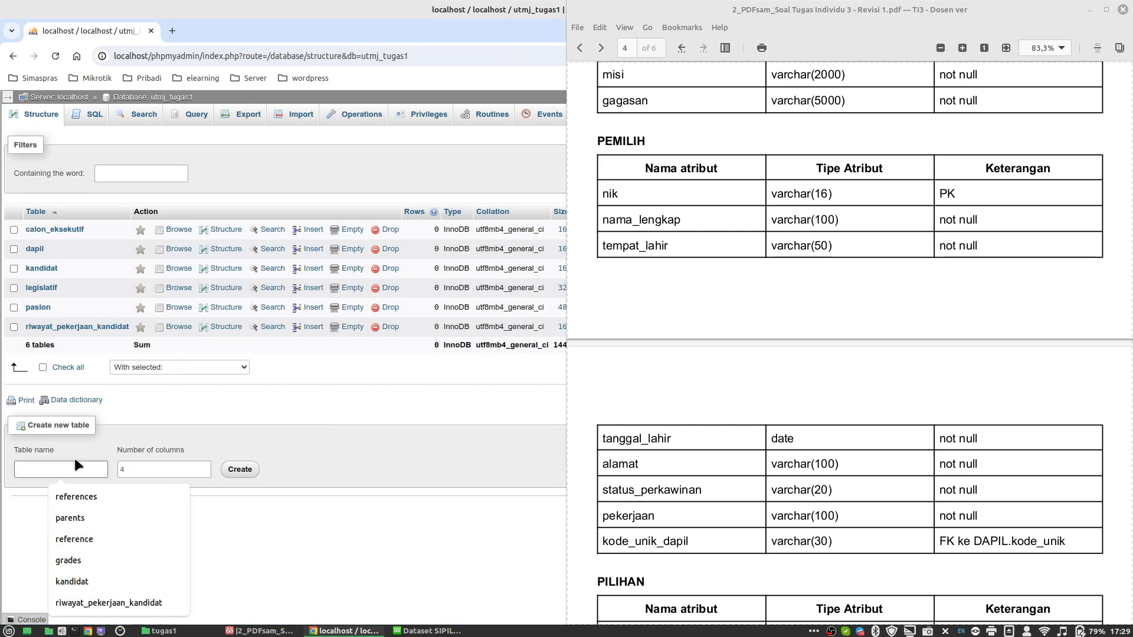
text(pemilih)
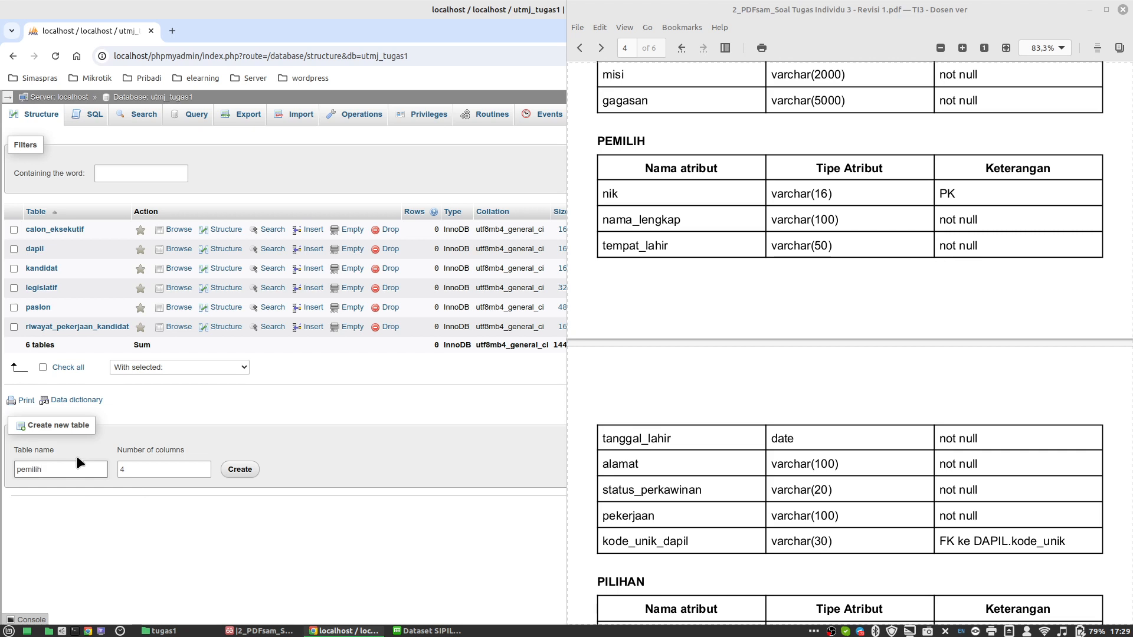
key(BackSpace)
key(Tab)
text(8)
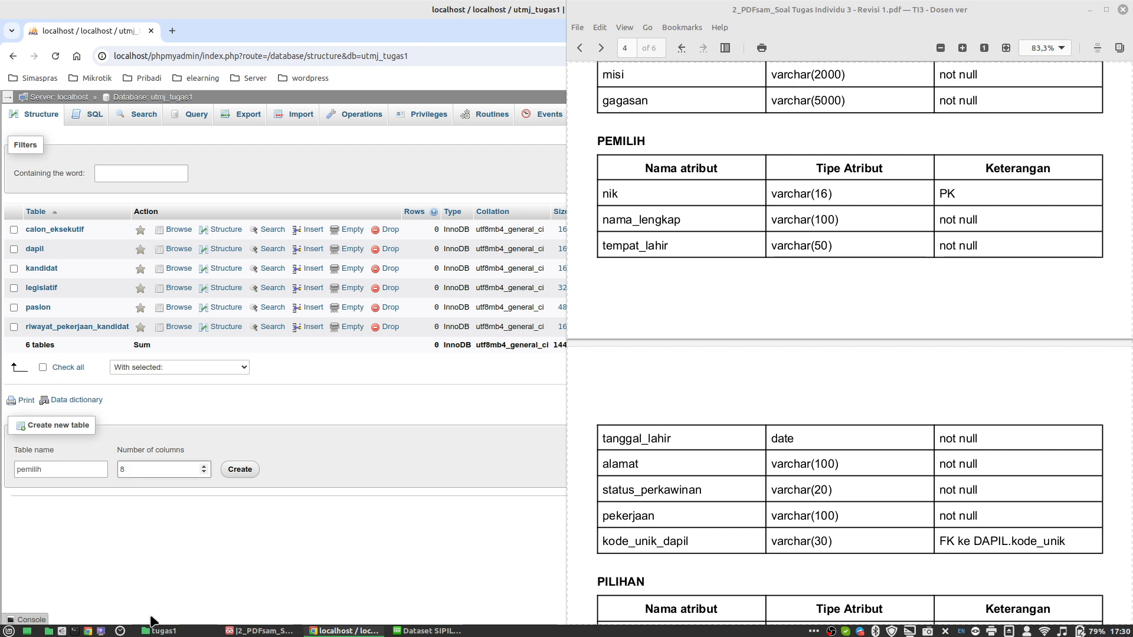
click(247, 470)
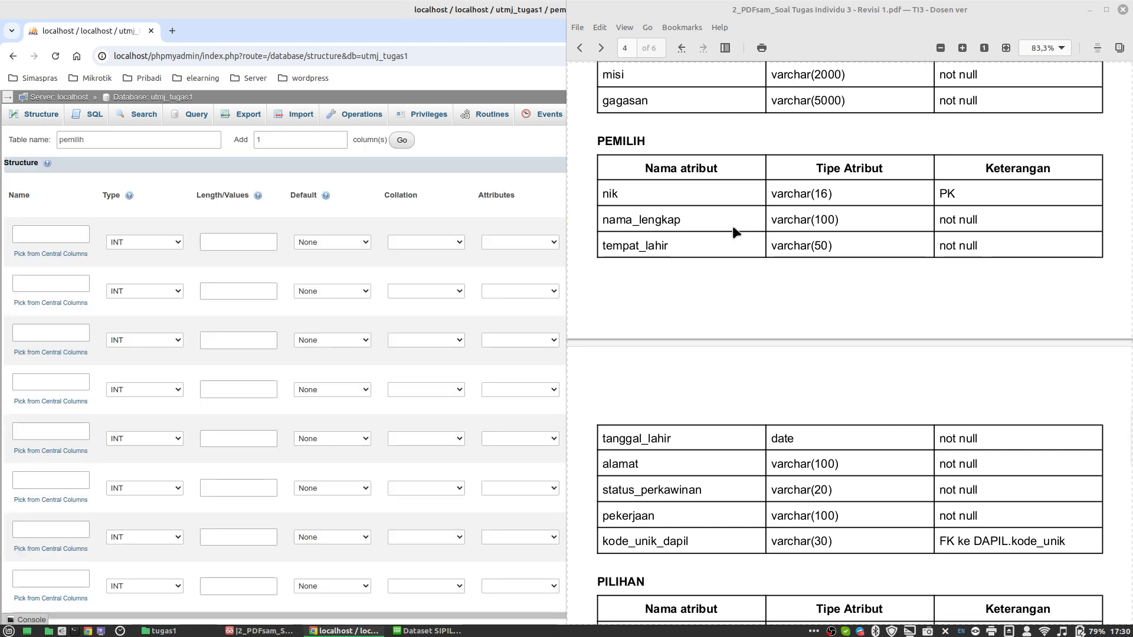
Step: Name the first three columns of pemilih nik, nama_lengkap and tempat_lahir, as listed in the assignment PDF
click(52, 239)
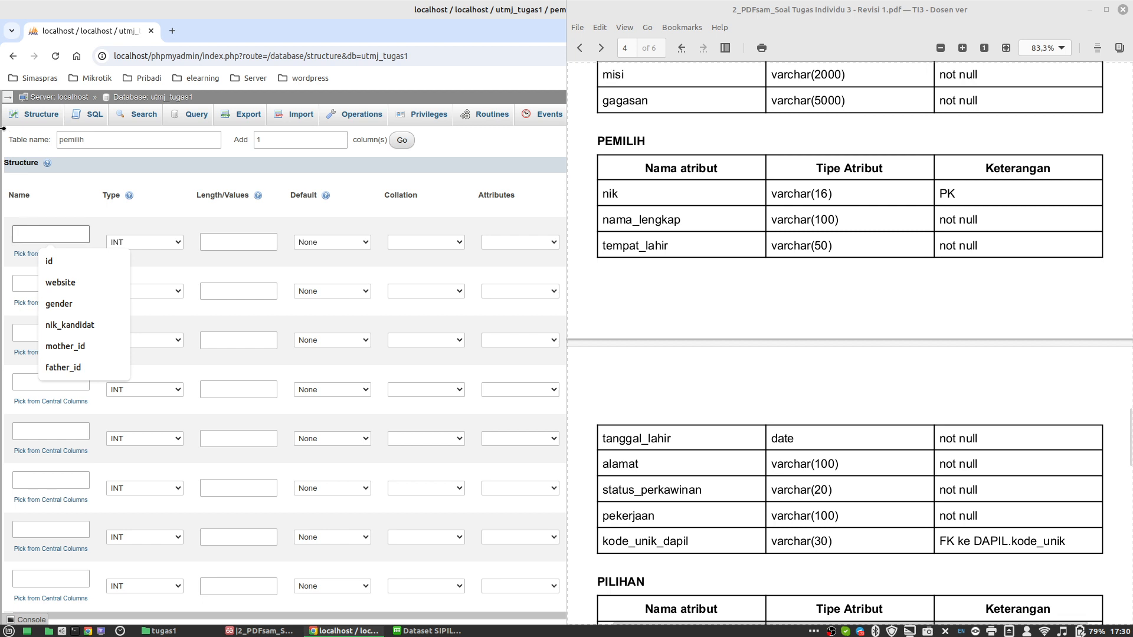
text(nik)
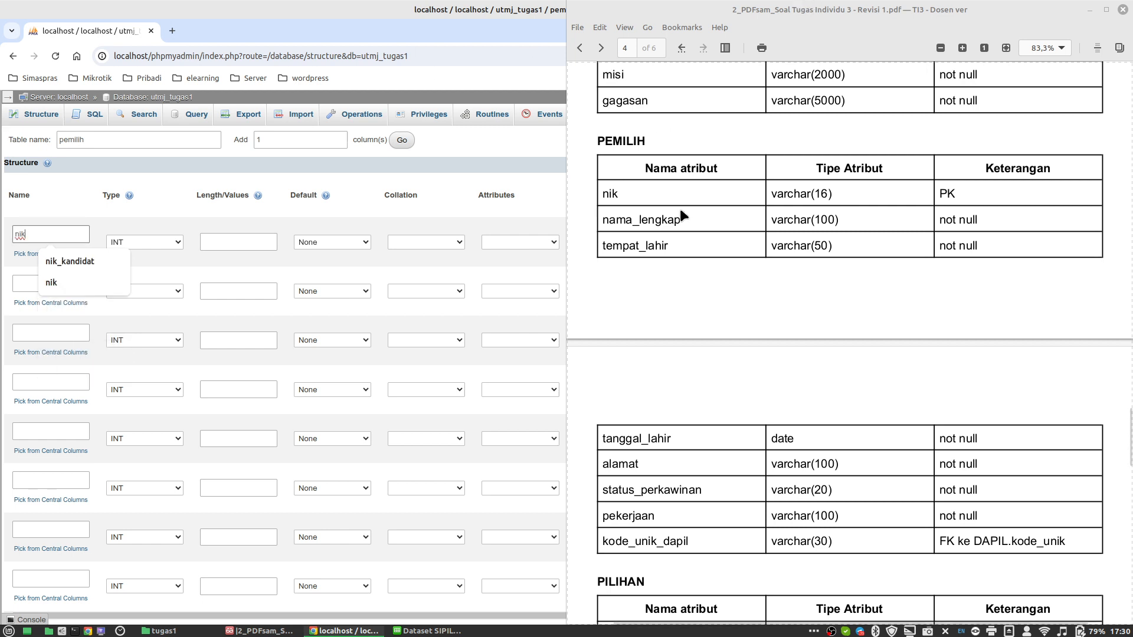
double_click(651, 224)
key(ctrl+c)
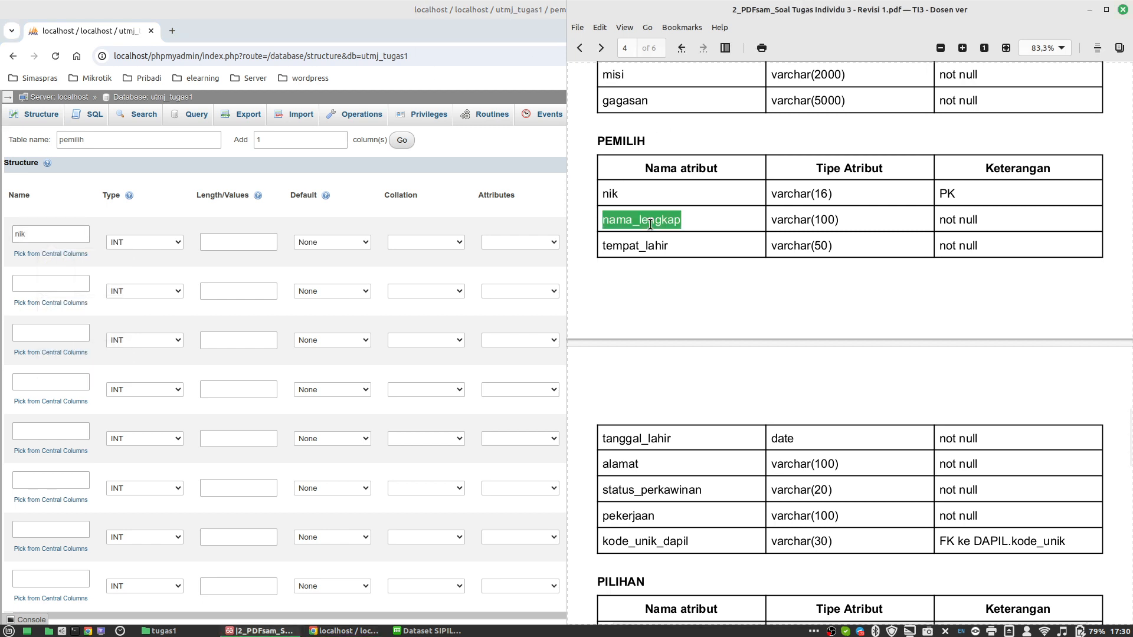
click(81, 285)
key(ctrl+v)
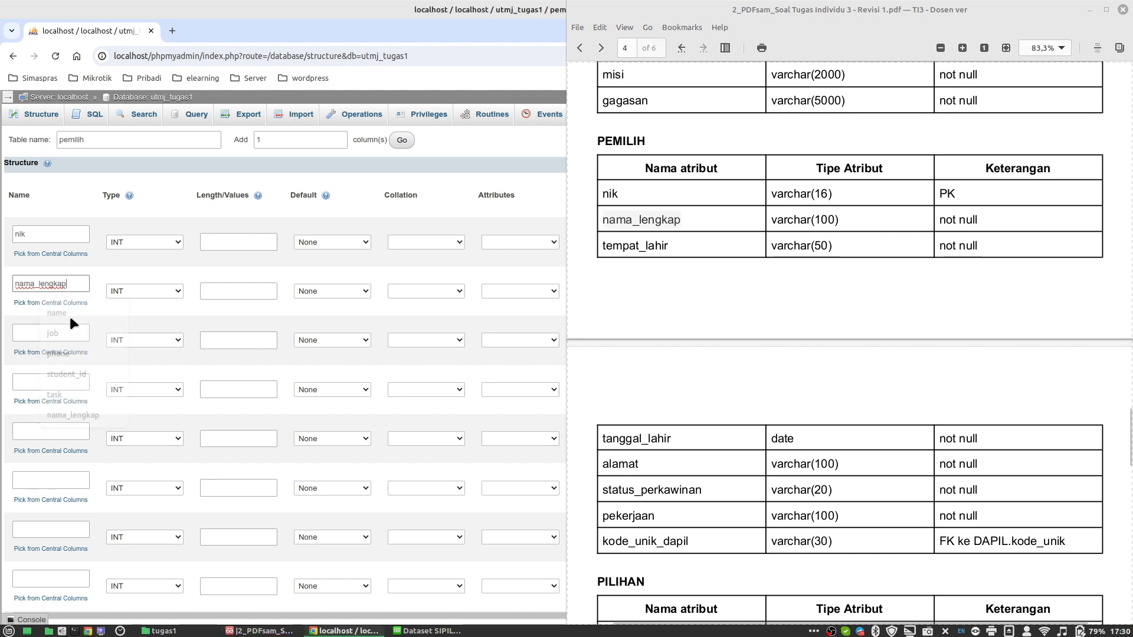
double_click(614, 244)
key(ctrl+c)
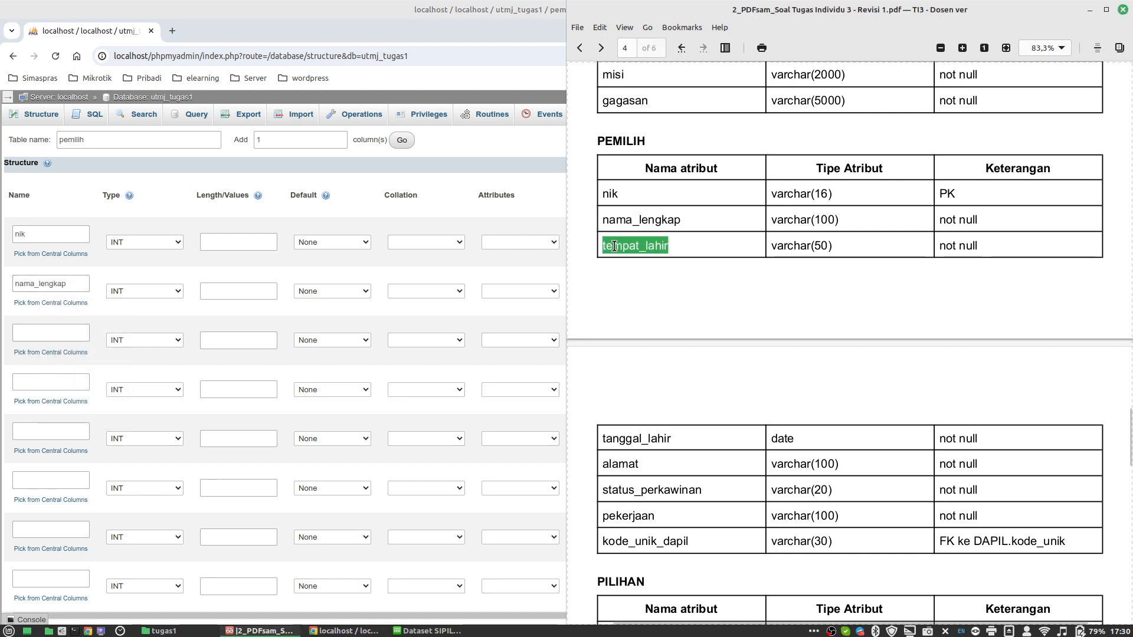
click(38, 333)
key(ctrl+v)
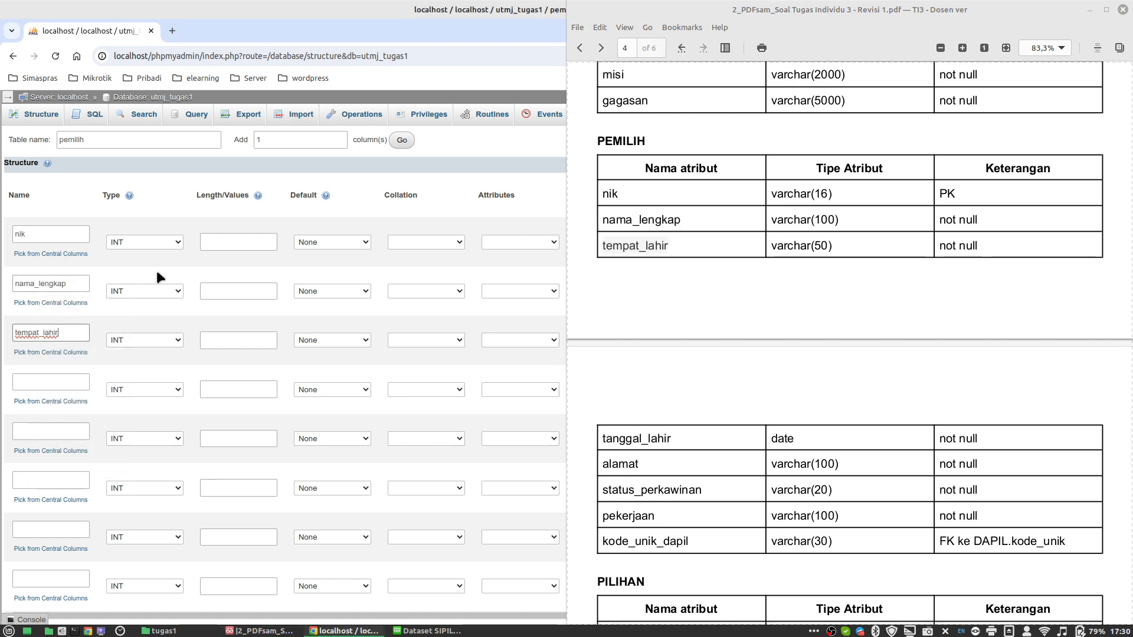
Step: Set the nik column's type to VARCHAR with length 16
click(157, 248)
key(Down)
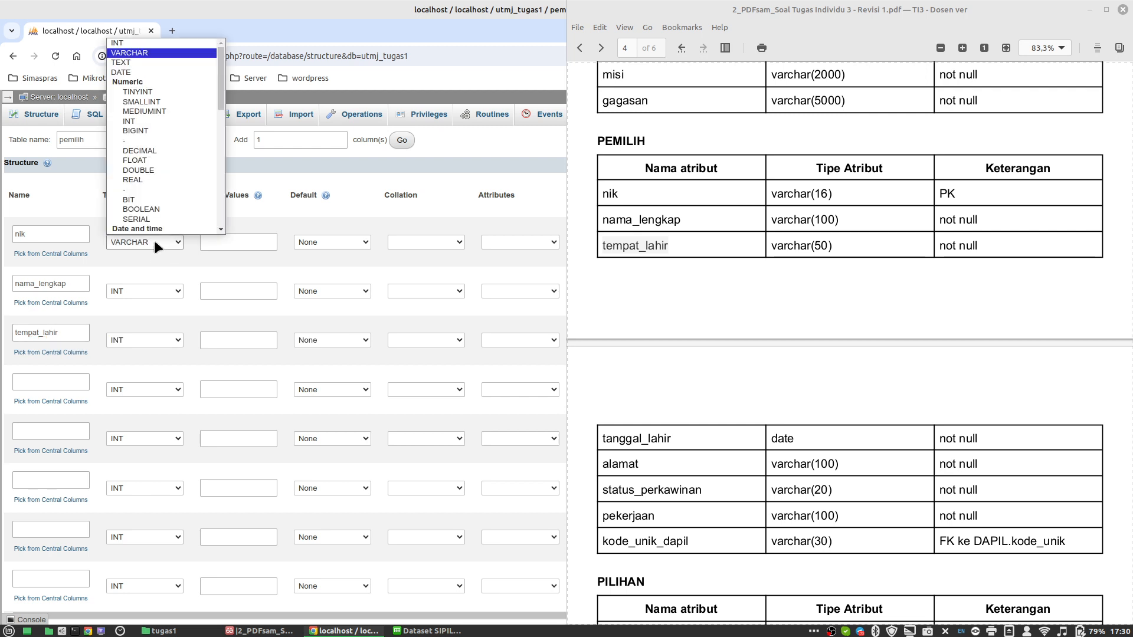
key(Return)
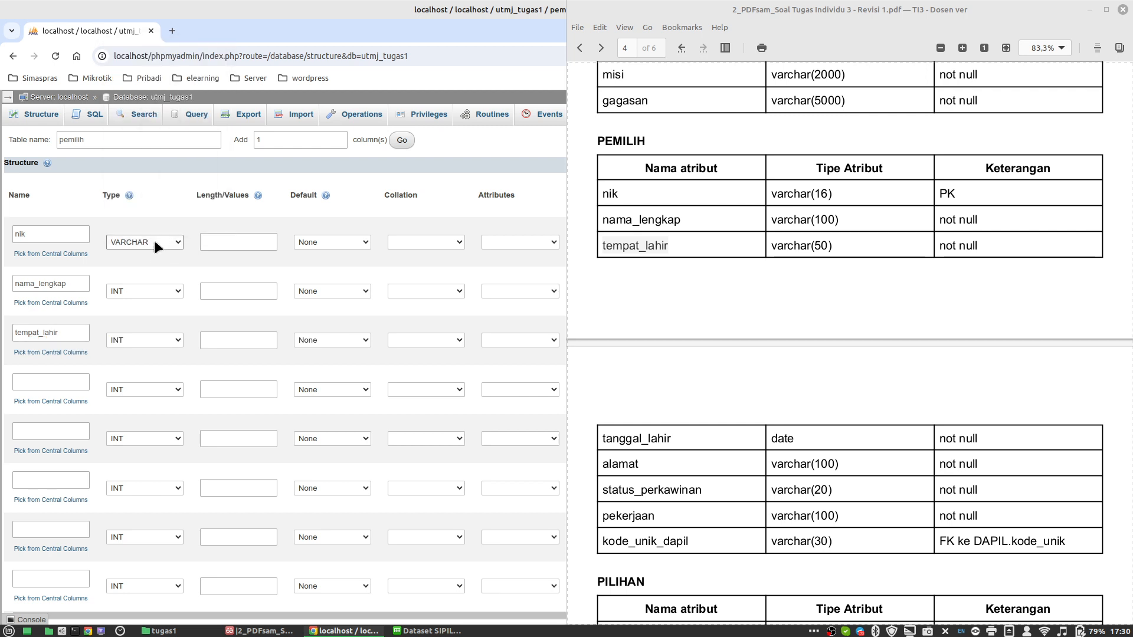
click(230, 243)
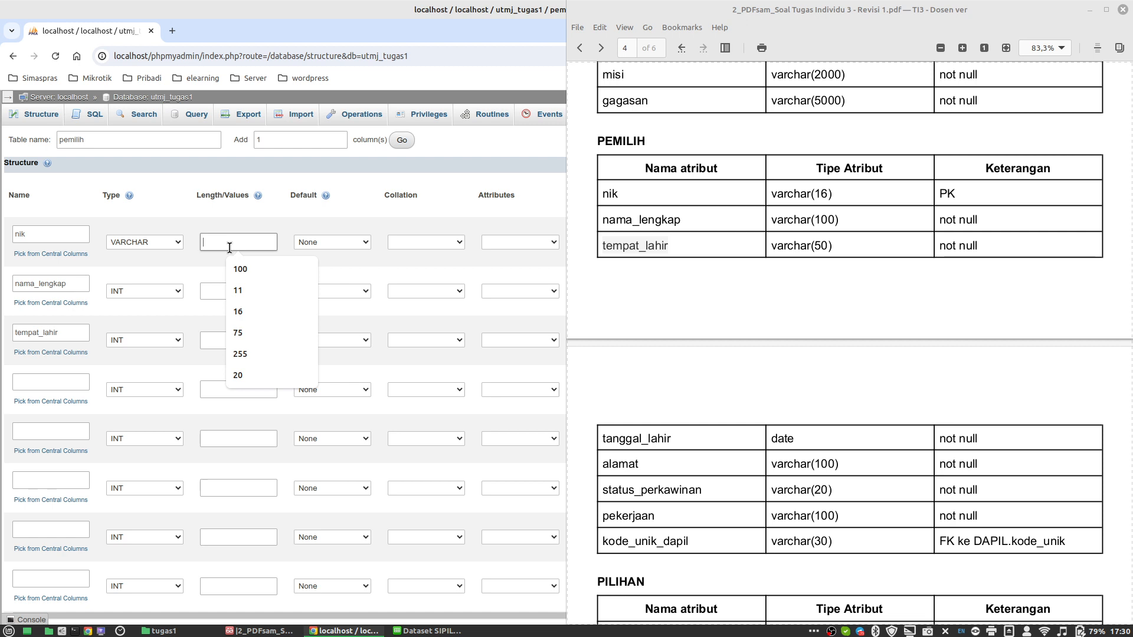
text(16)
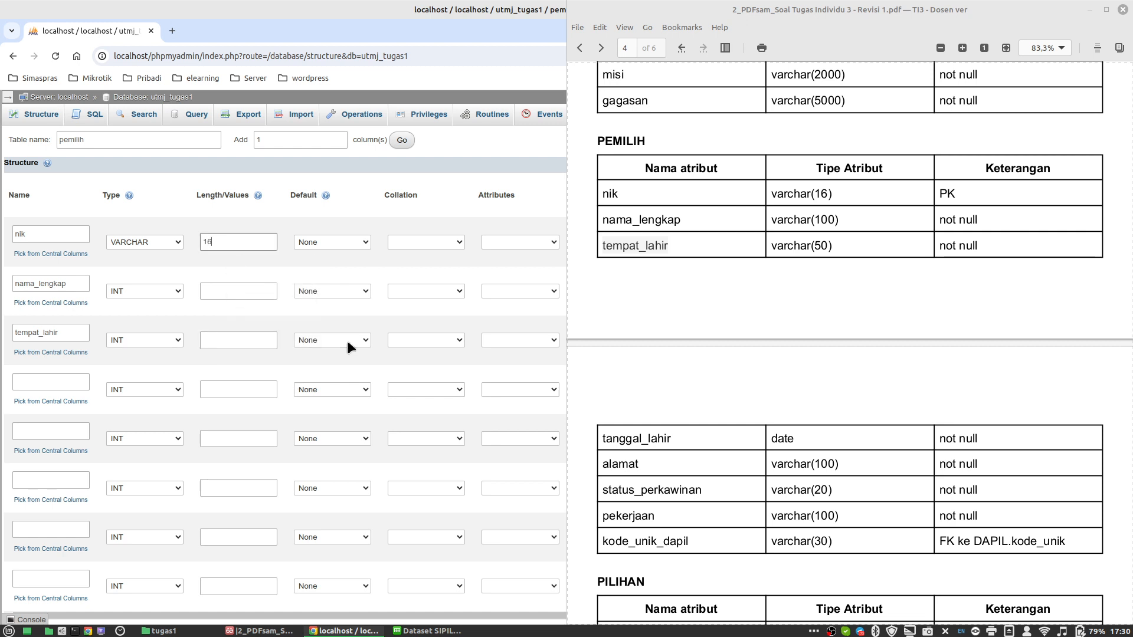
Step: Set the nama_lengkap column's type to VARCHAR with length 100
click(144, 293)
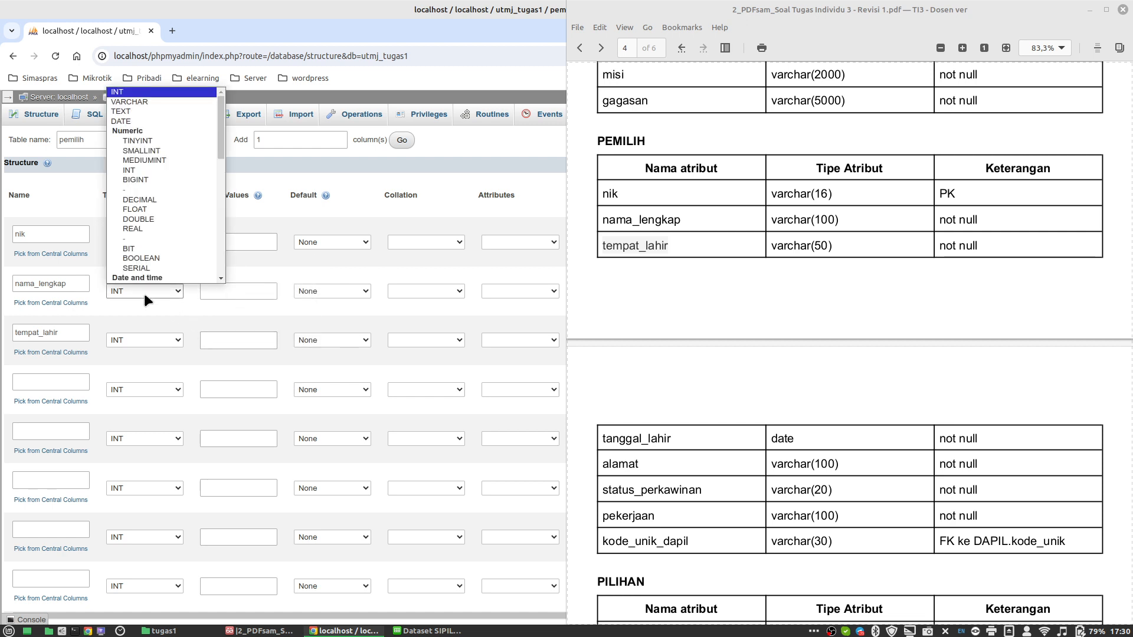
key(Down)
key(Return)
click(219, 291)
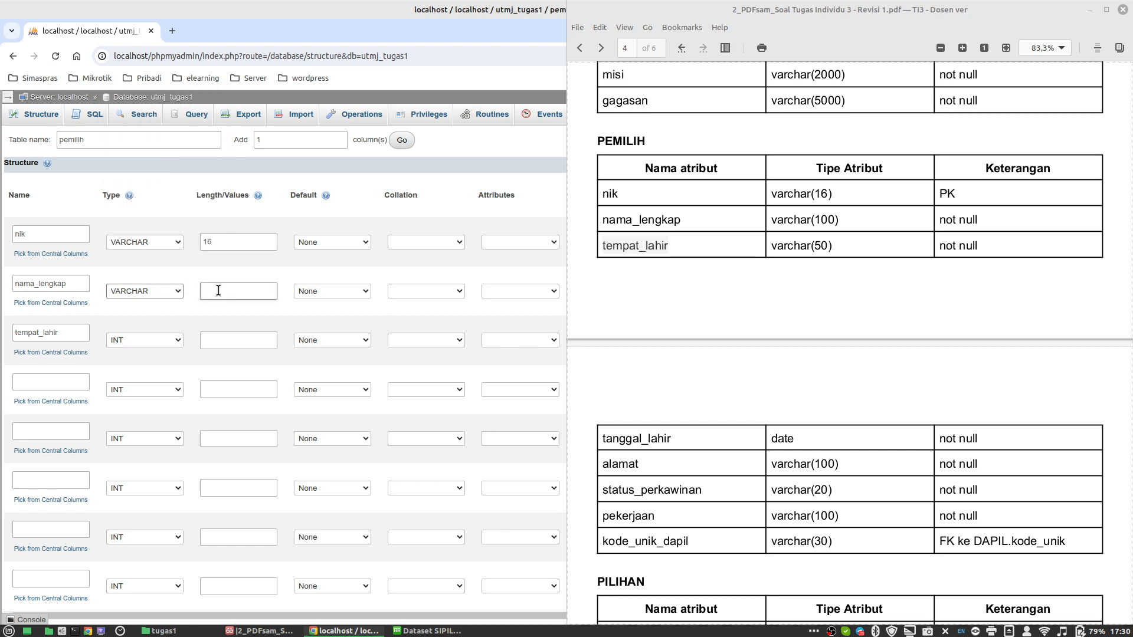
click(247, 292)
click(254, 325)
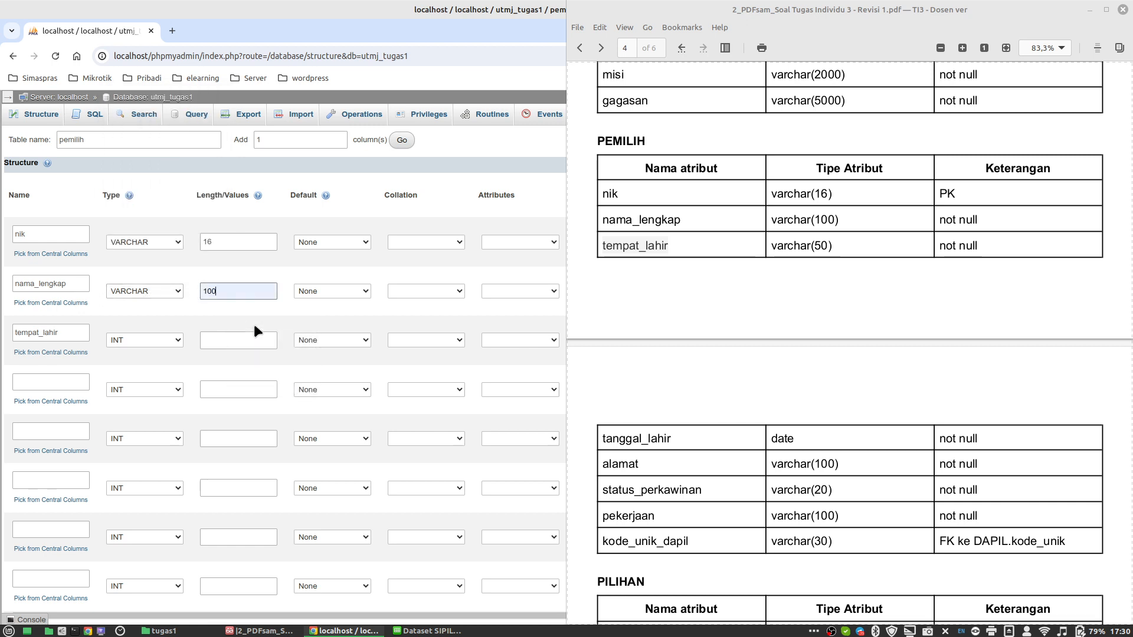
Step: Set the tempat_lahir column's type to VARCHAR with length 50
click(139, 344)
click(167, 152)
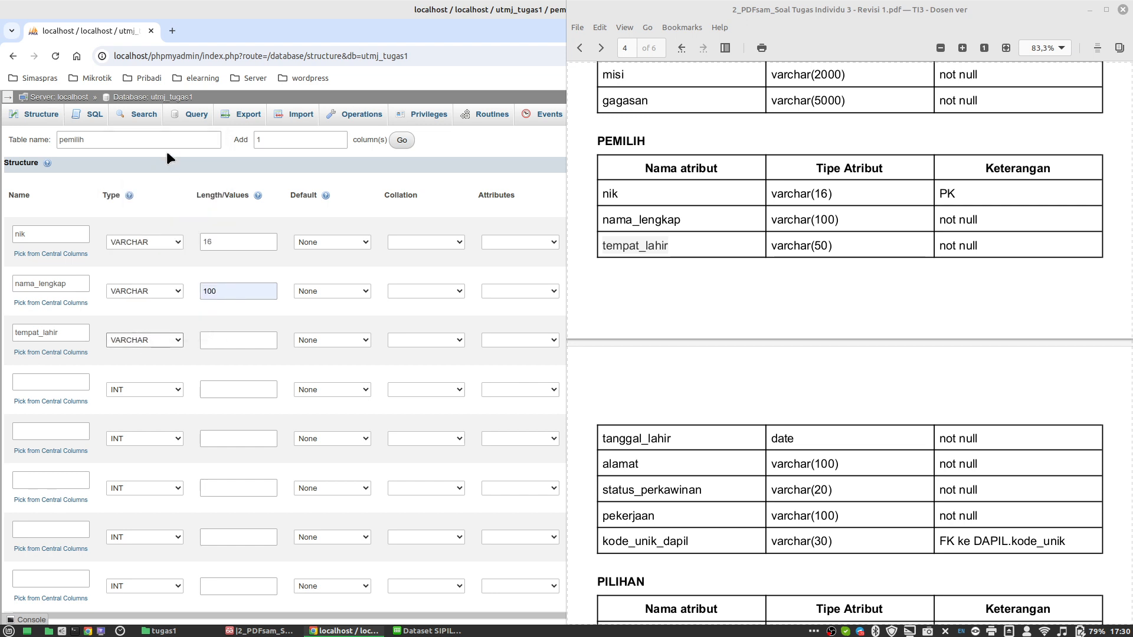
click(231, 341)
text(50)
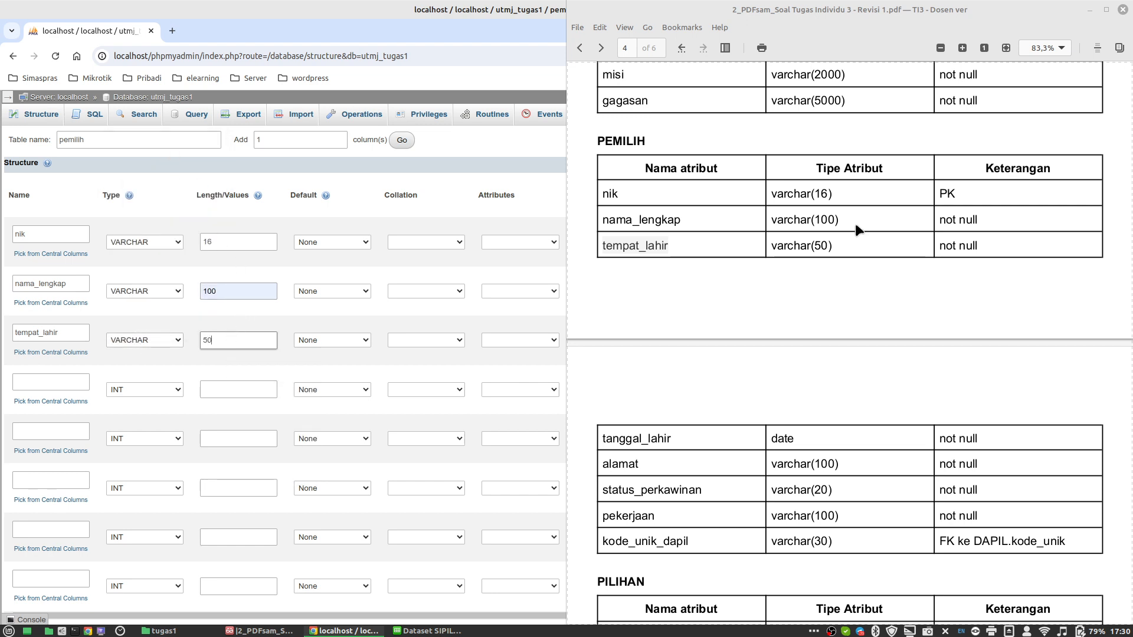
Step: Name the fourth and fifth columns tanggal_lahir and alamat, following the PEMILIH attributes in the PDF
scroll(814, 402, down, 1)
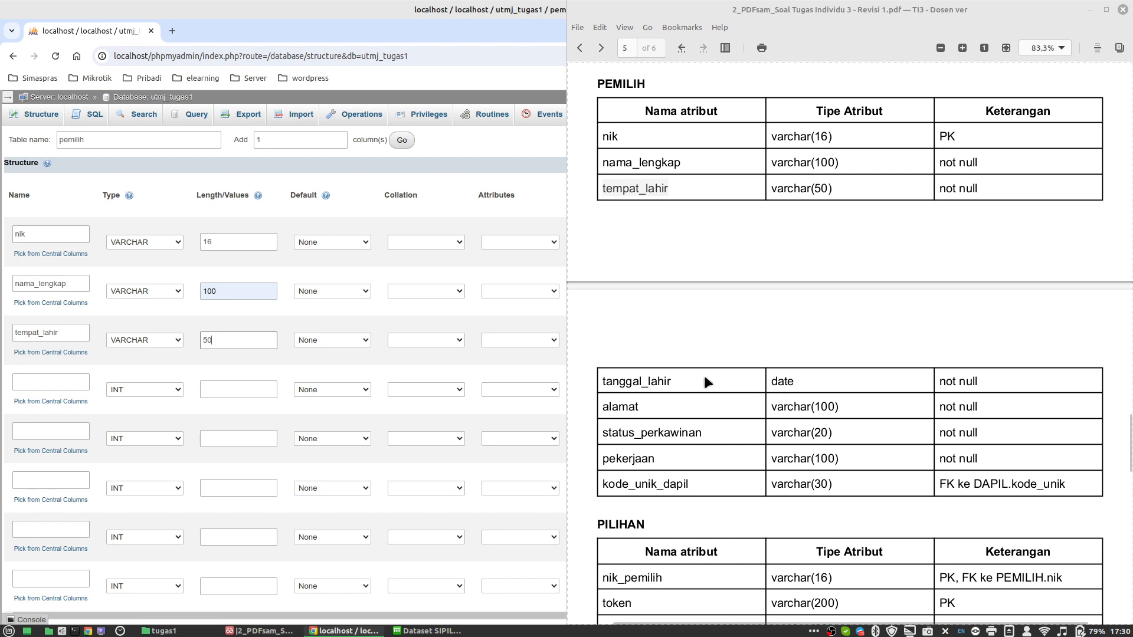
double_click(656, 384)
key(ctrl+c)
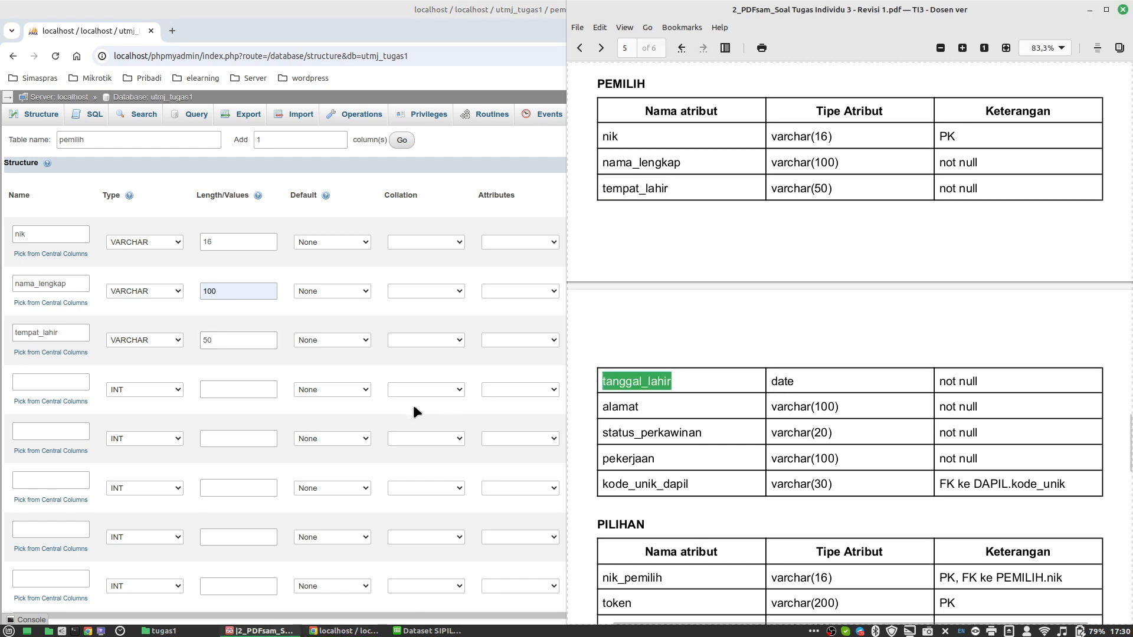
click(61, 380)
key(ctrl+v)
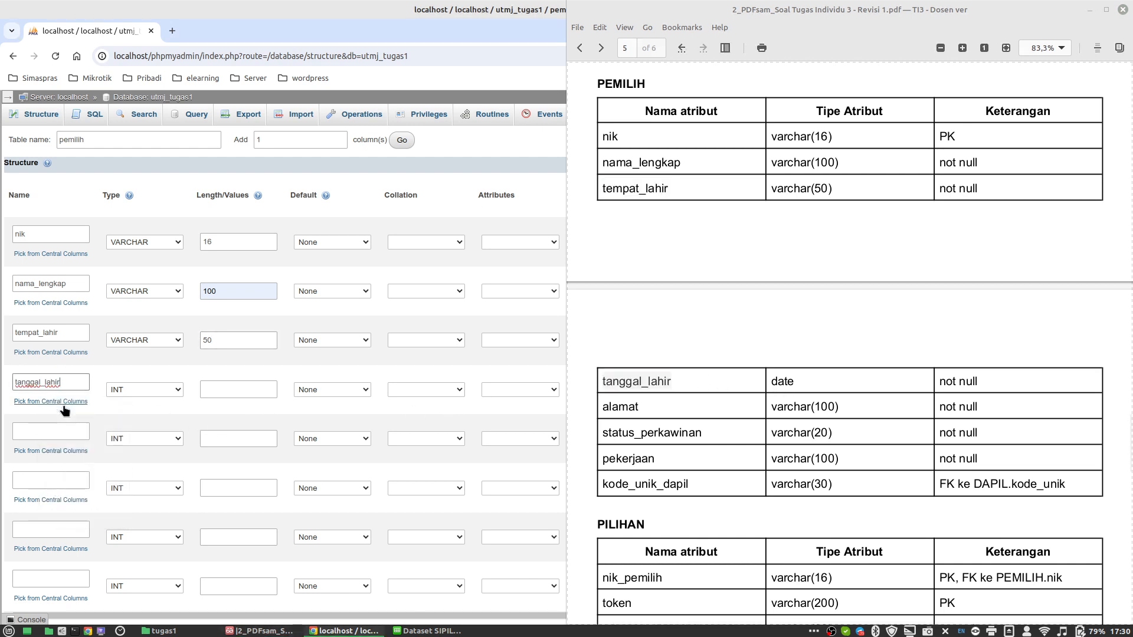
double_click(624, 407)
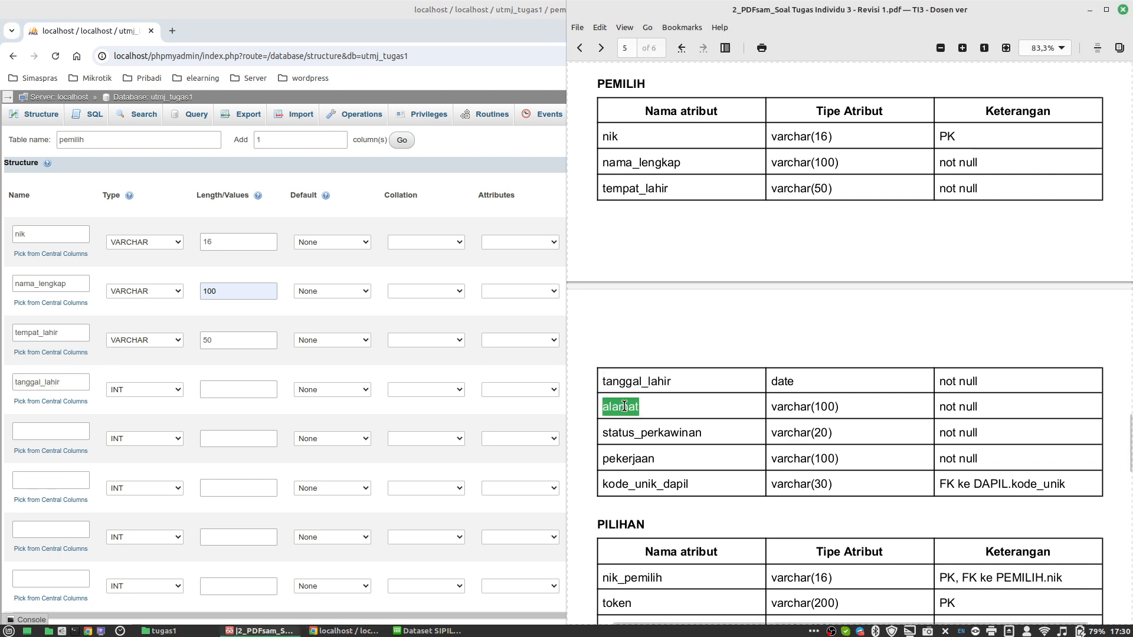
click(45, 431)
text(alamat)
Step: Set the tanggal_lahir column's type to DATE
click(137, 389)
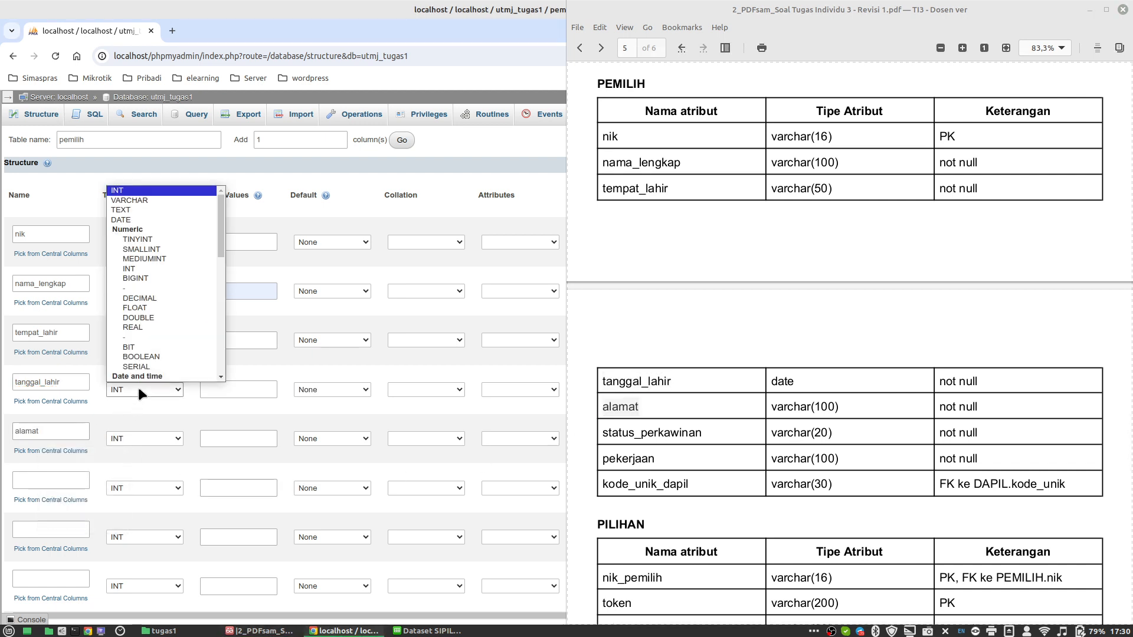
key(d)
key(Return)
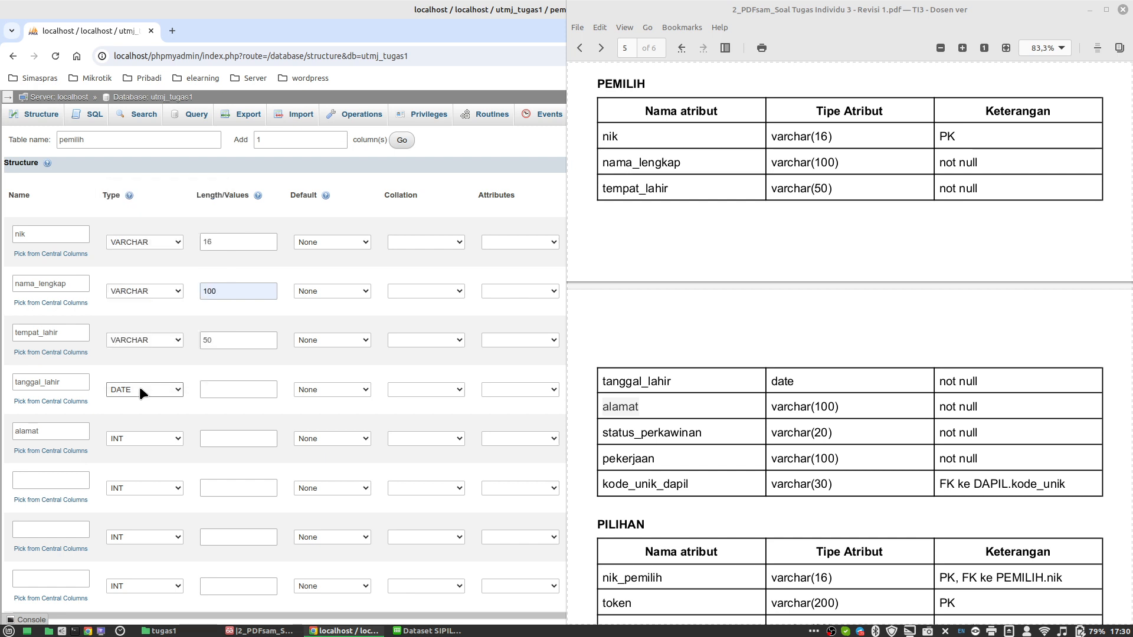
Step: Set the alamat column's type to VARCHAR with length 100
click(144, 439)
key(v)
key(Return)
click(227, 440)
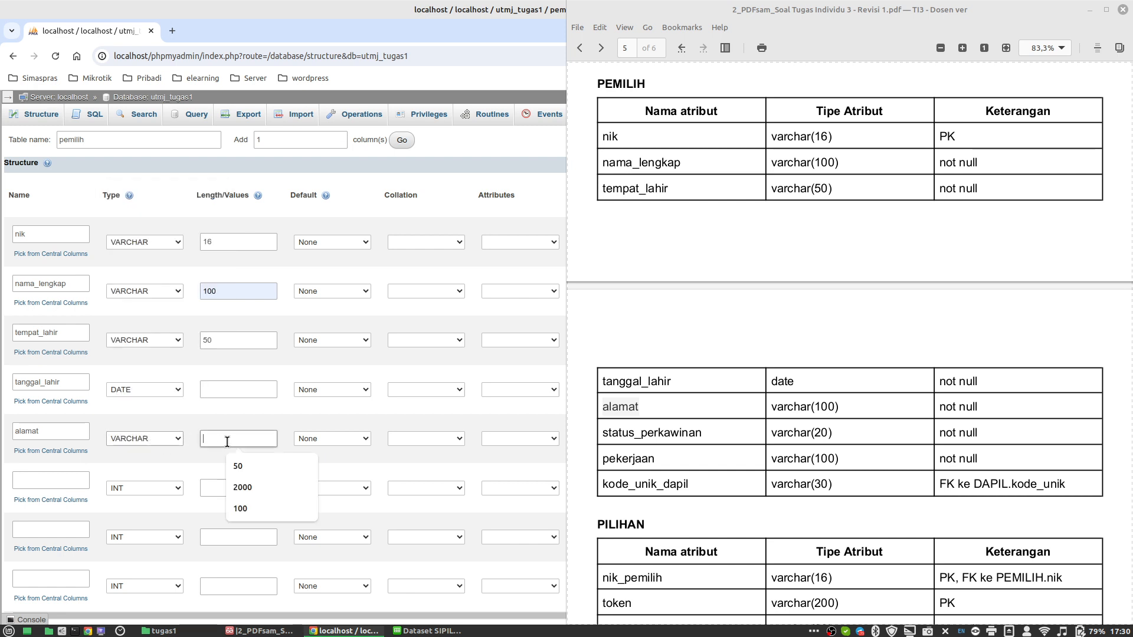
text(100)
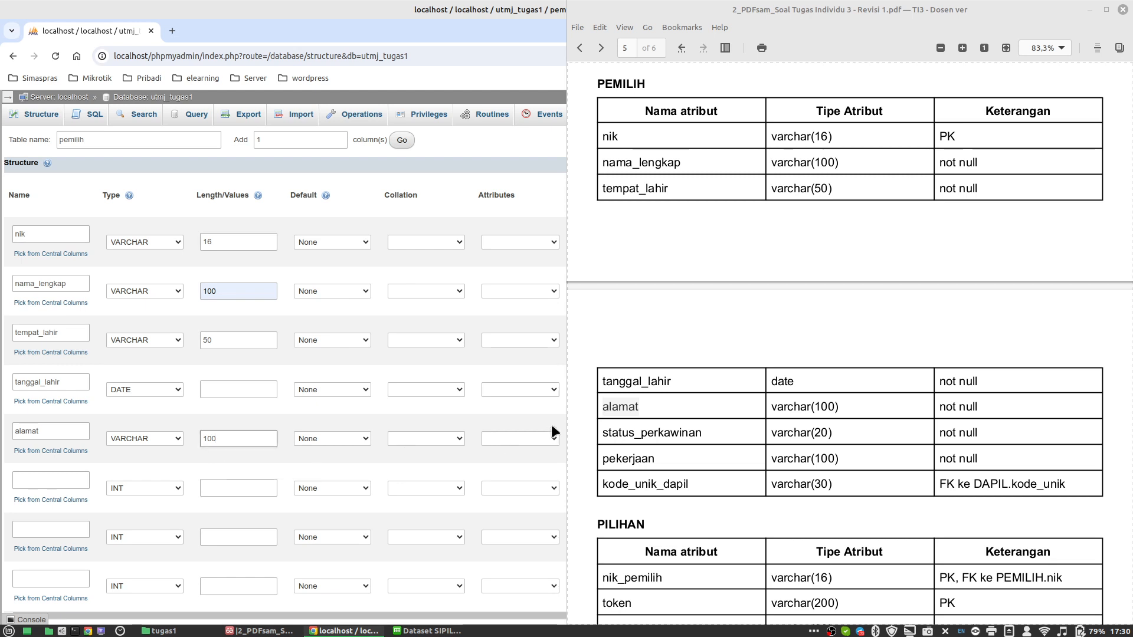
Step: Copy the attribute name status_perkawinan from the PDF into the sixth column's name
double_click(623, 436)
key(ctrl+c)
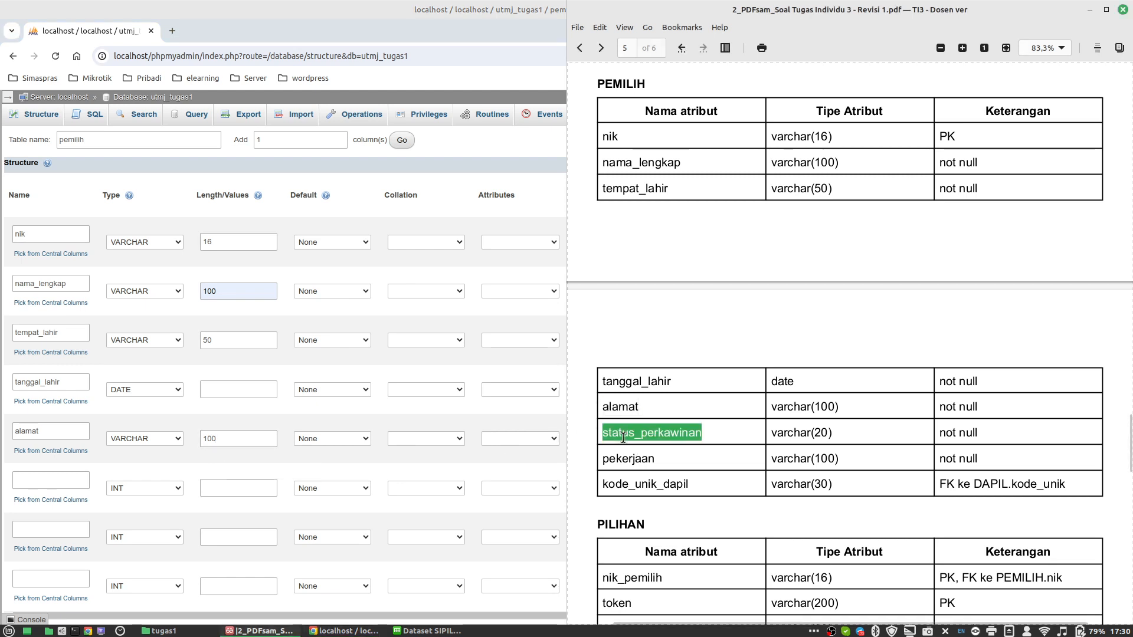
click(57, 479)
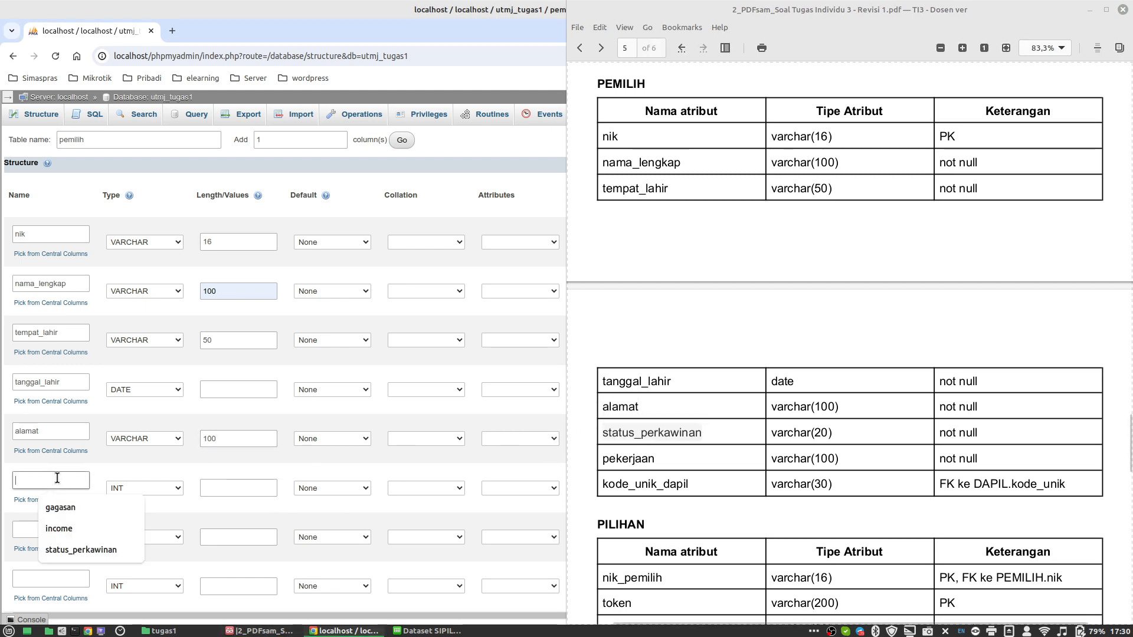
key(ctrl+v)
Step: Set the status_perkawinan column's type to VARCHAR with length 20
click(135, 486)
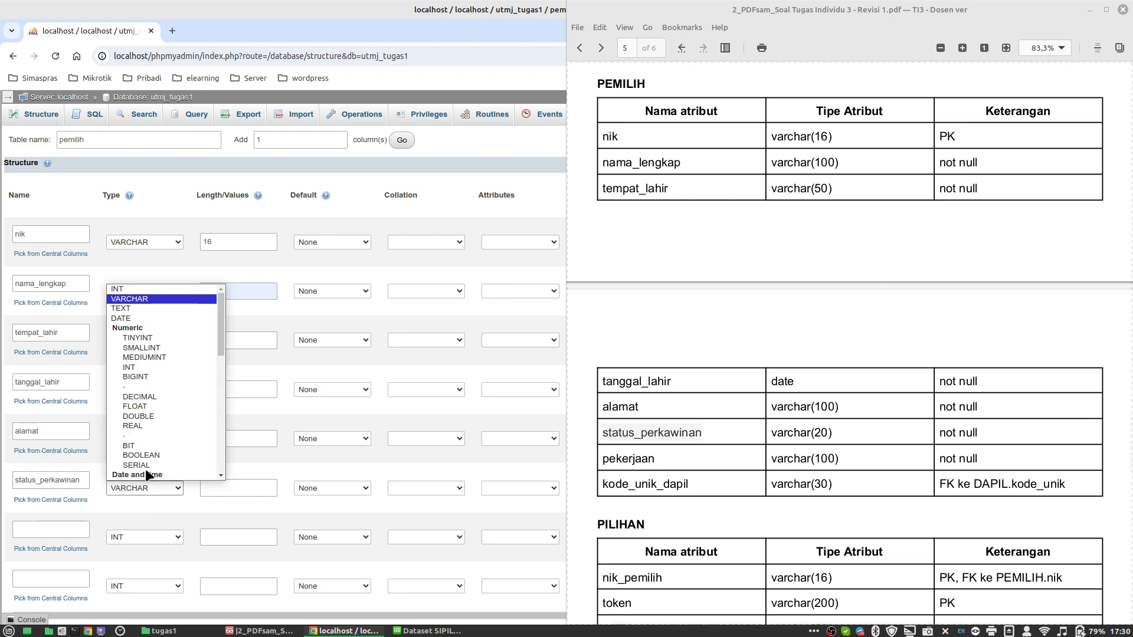
click(149, 476)
click(148, 482)
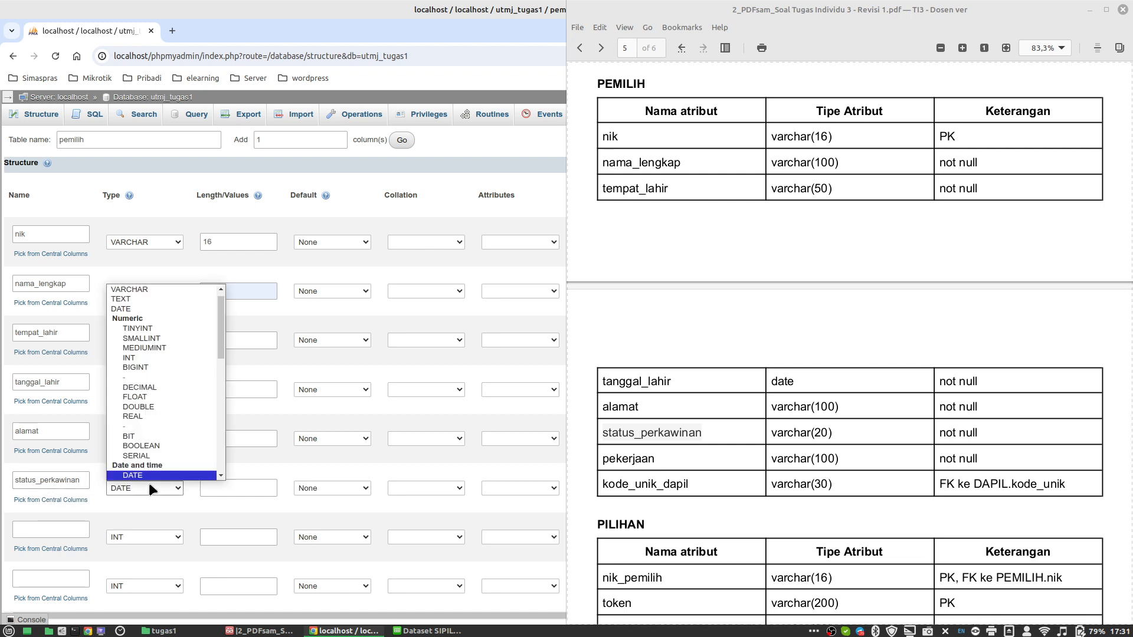
click(149, 483)
click(148, 483)
key(v)
key(Return)
click(224, 482)
text(20)
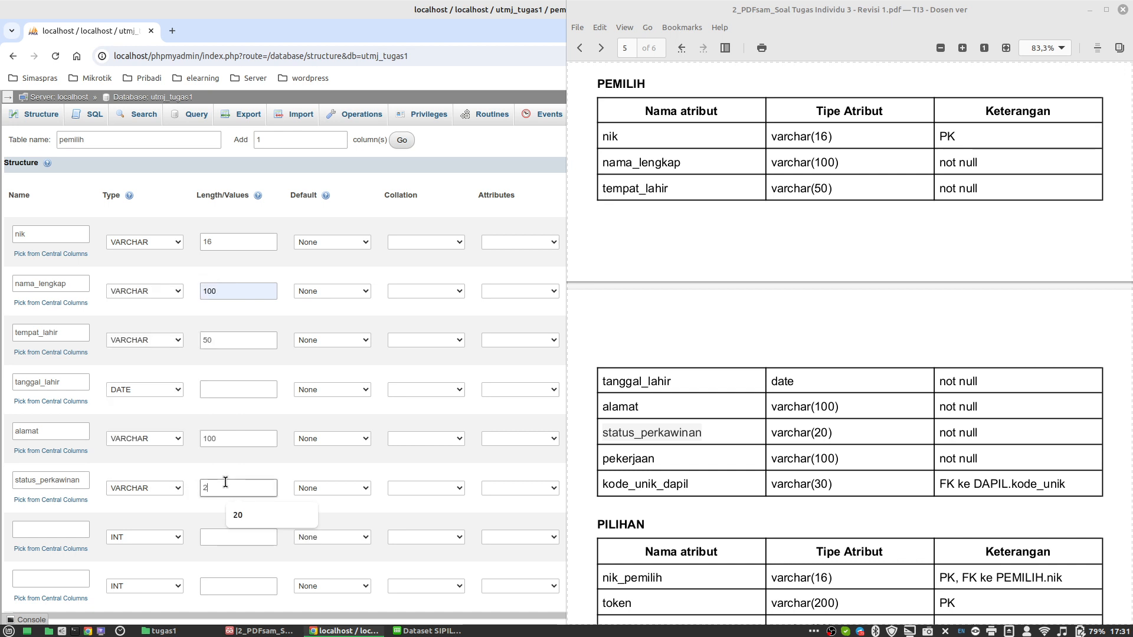
Step: Copy the attribute name pekerjaan from the PDF into the seventh column's name
click(638, 458)
double_click(637, 457)
key(ctrl+c)
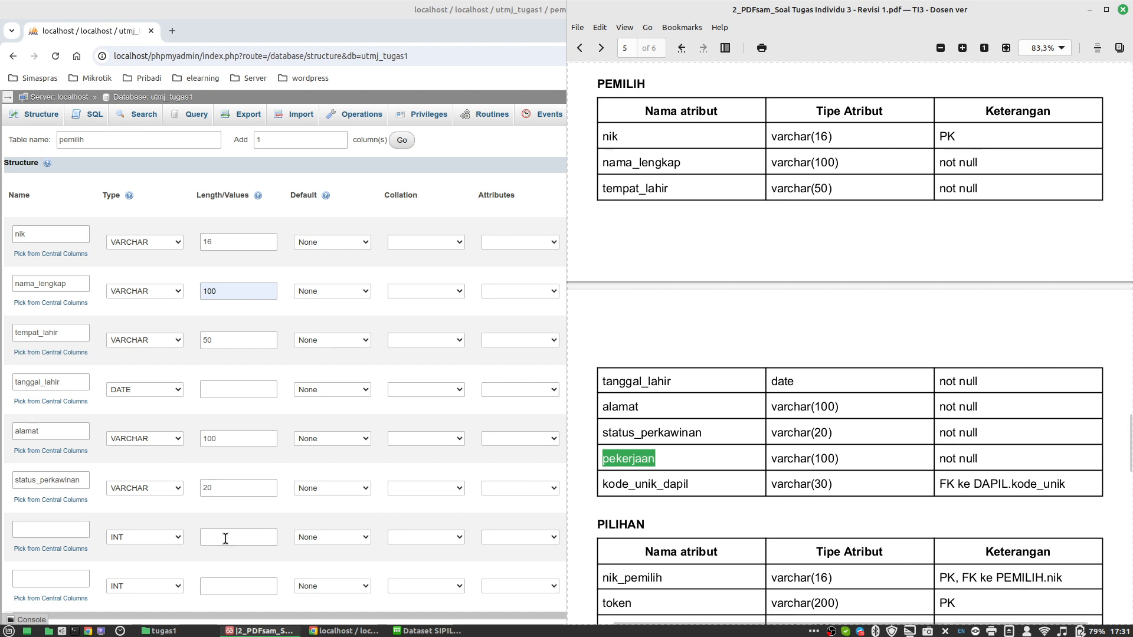
click(66, 525)
key(ctrl+v)
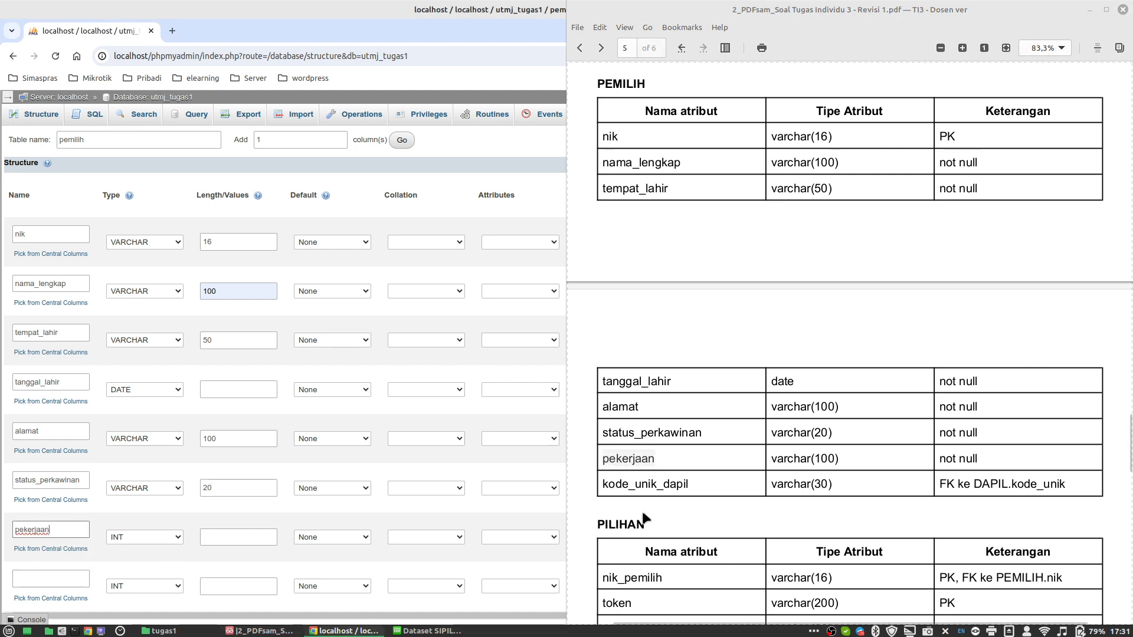
Step: Copy the attribute name kode_unik_dapil from the PDF into the eighth column's name
double_click(652, 485)
key(ctrl+c)
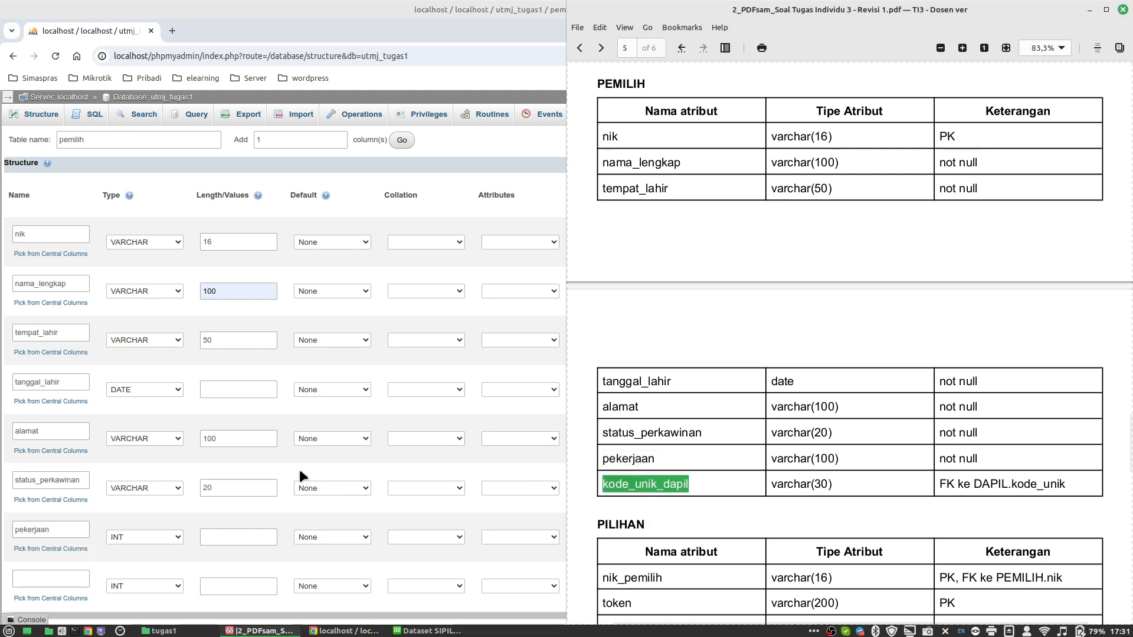
scroll(299, 469, down, 3)
click(35, 435)
key(ctrl+v)
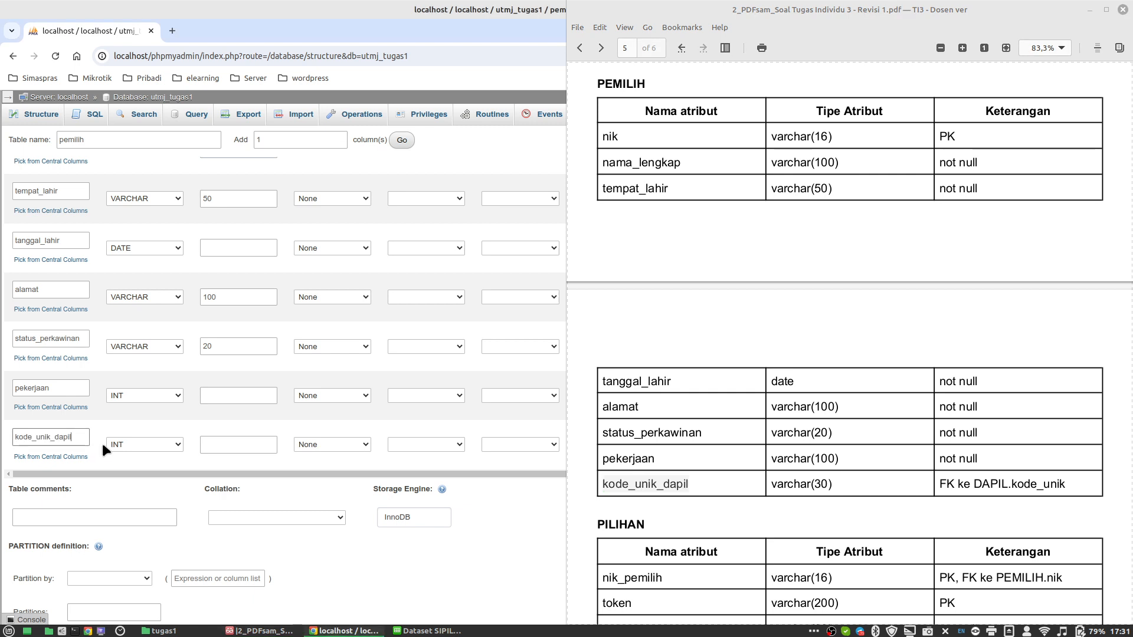
Step: Set the kode_unik_dapil column's type to VARCHAR with length 30
click(140, 447)
key(Down)
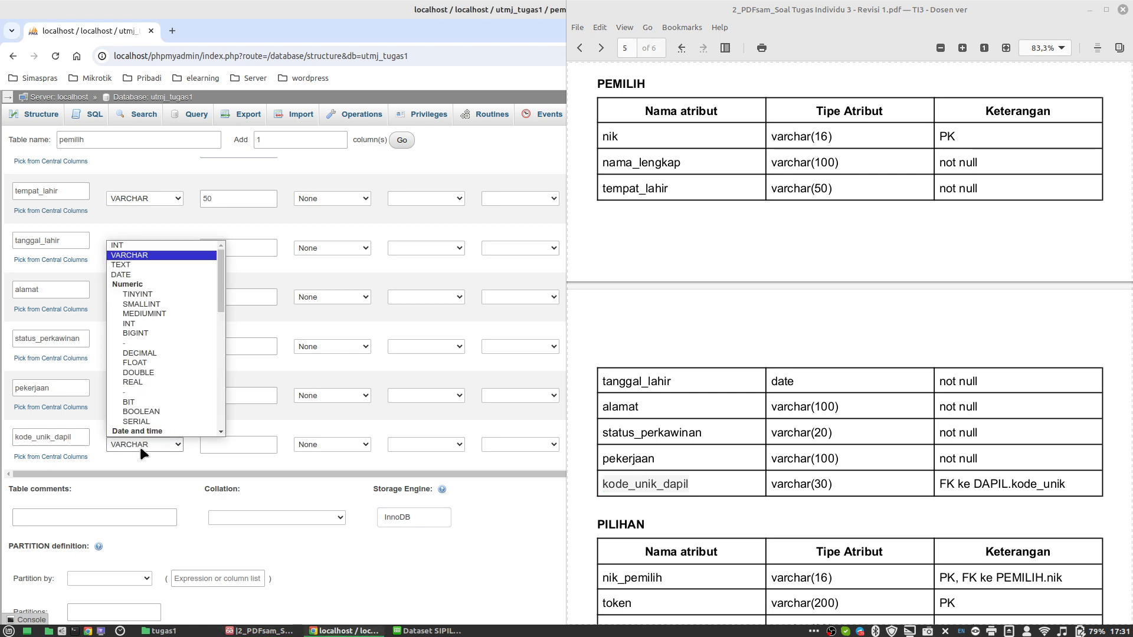
key(Return)
click(239, 445)
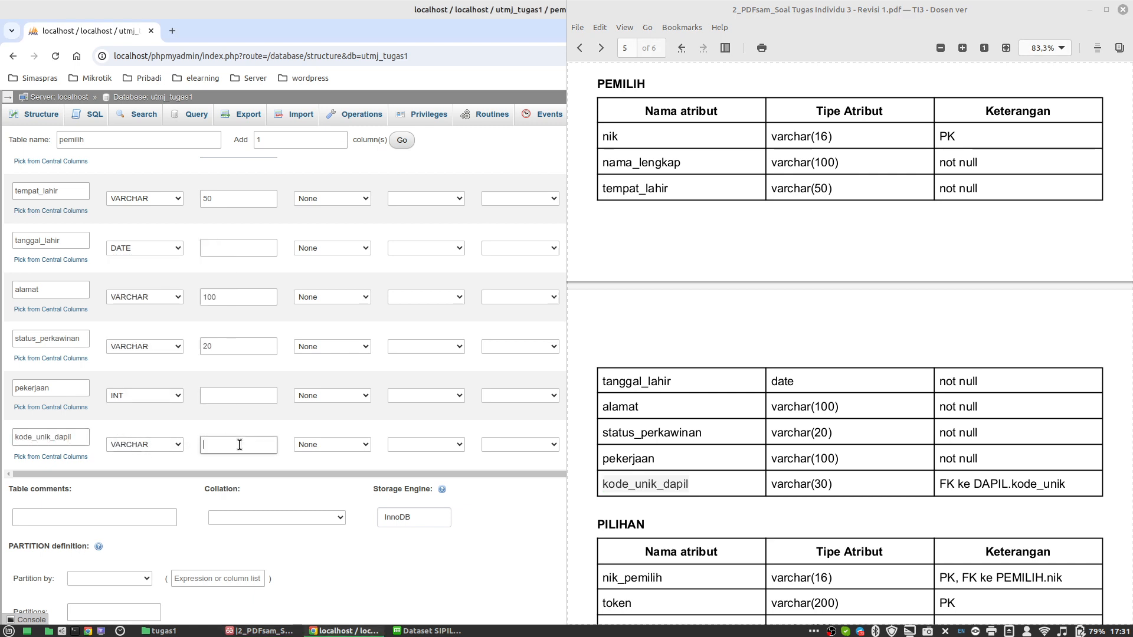
text(30)
Step: Set the pekerjaan column's type to VARCHAR with length 100
click(135, 396)
key(Down)
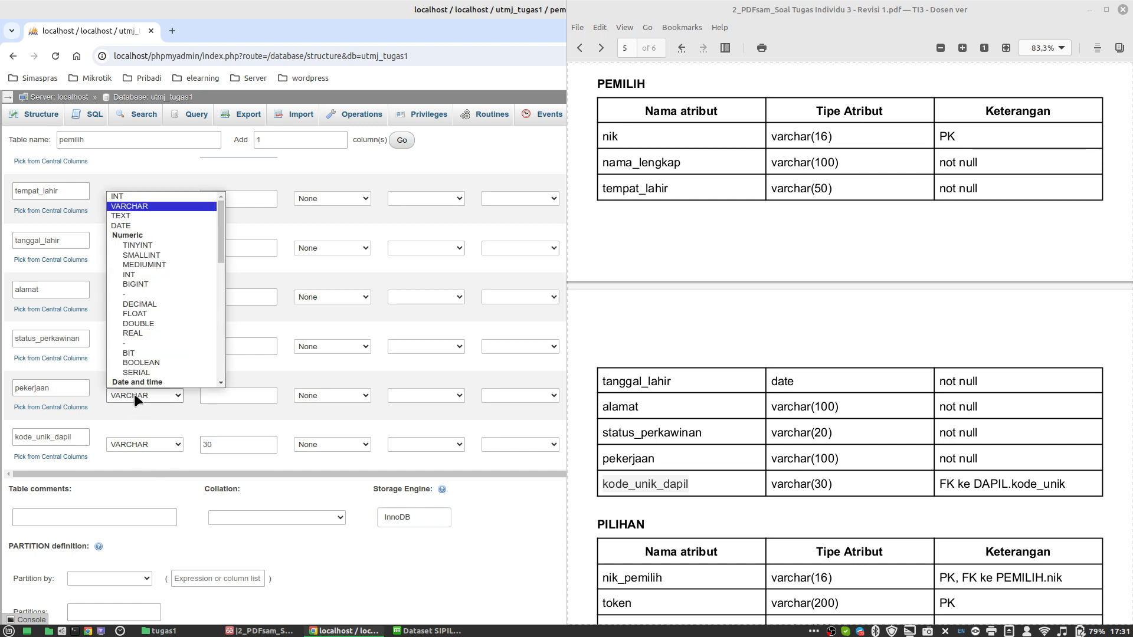
key(Return)
click(226, 397)
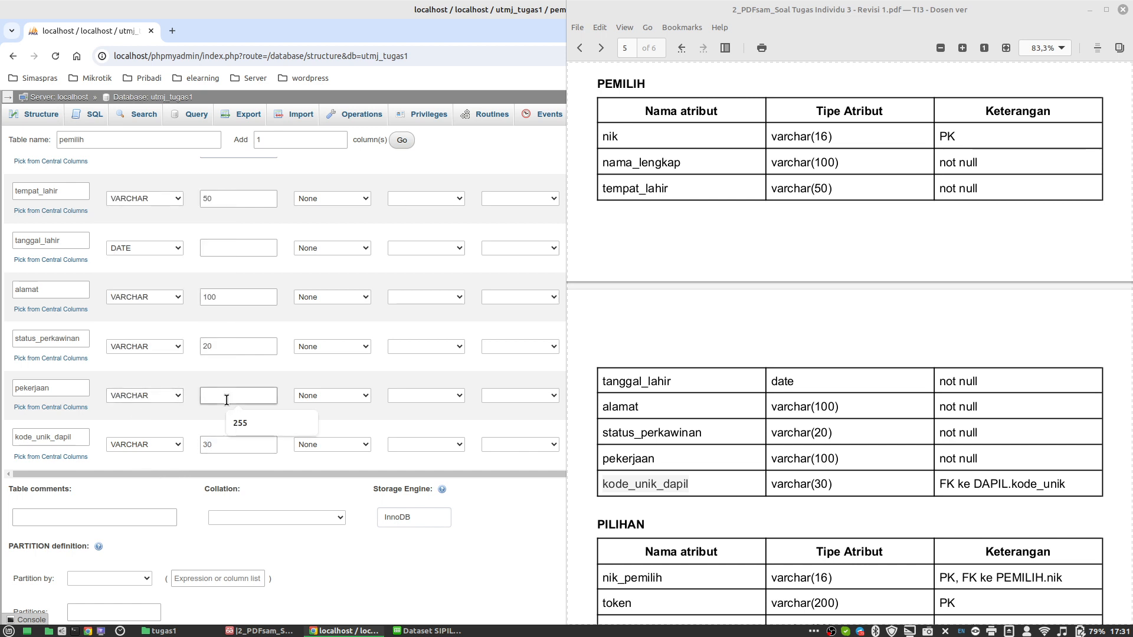
text(100)
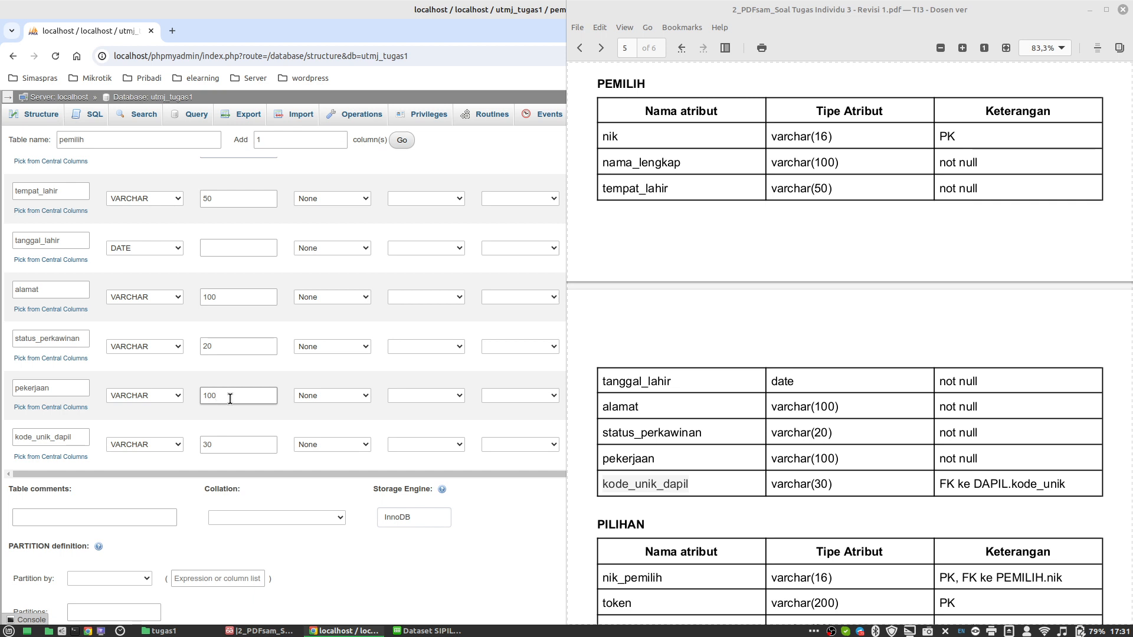
scroll(384, 419, up, 3)
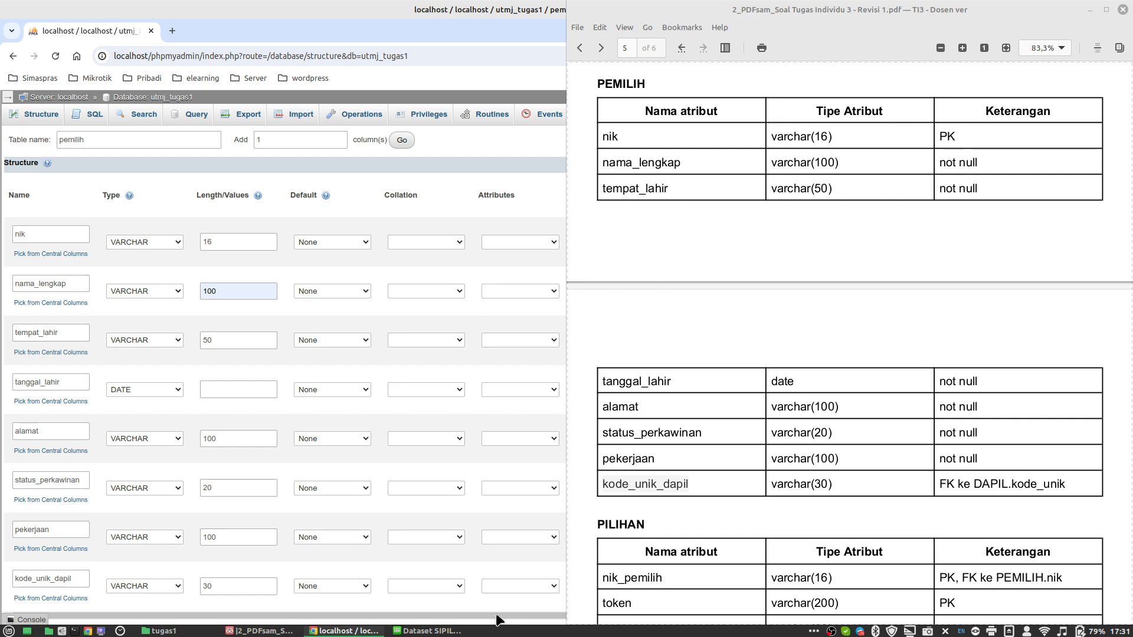
key(ctrl+a)
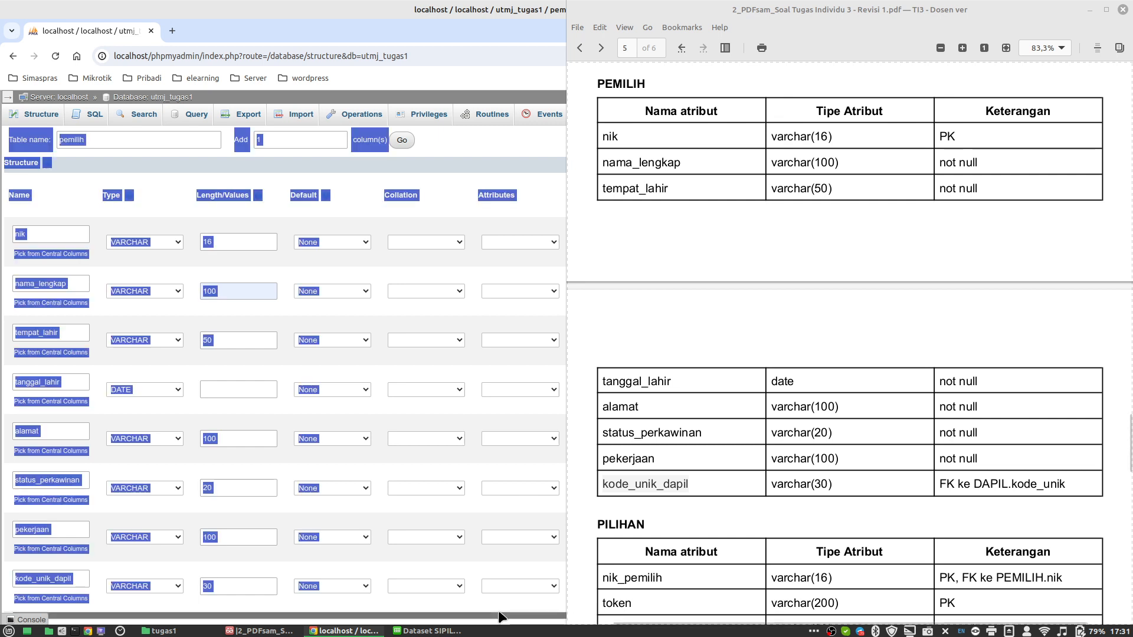
click(435, 619)
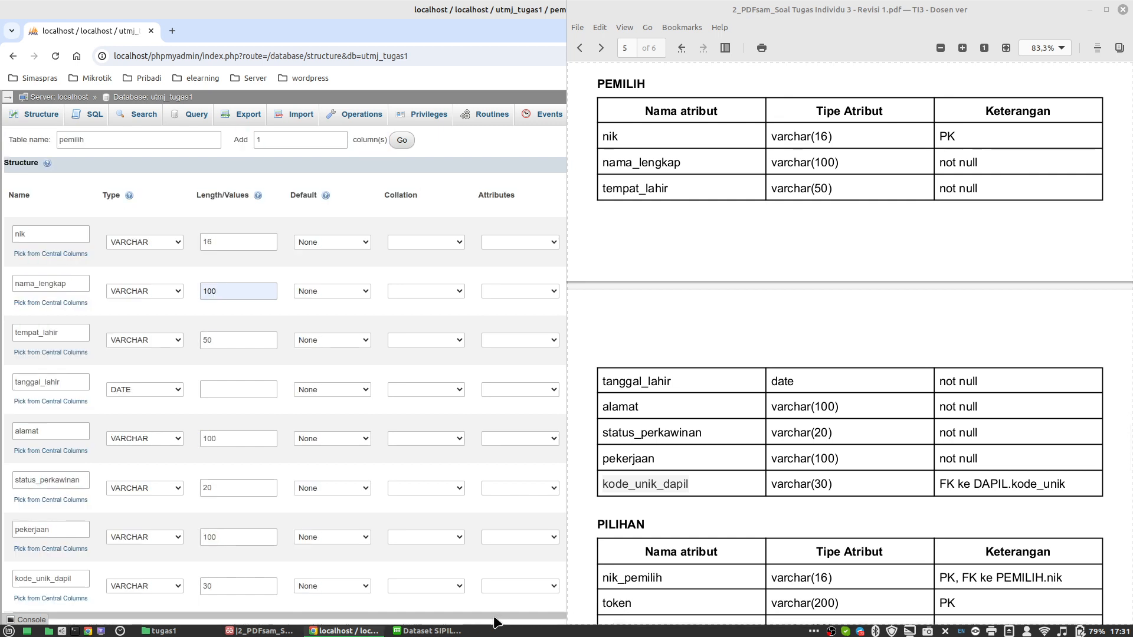
Step: Minimize the PDF window and open the index choices for the nik column
click(1089, 9)
click(648, 243)
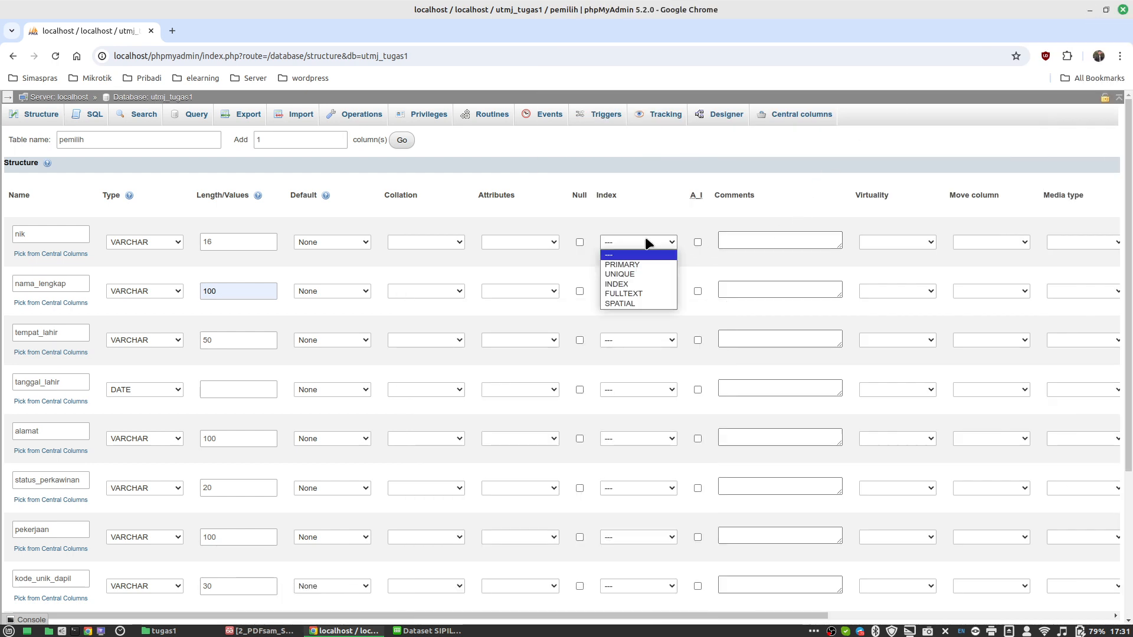
Step: Set the nik column as the PRIMARY index of the pemilih table
click(643, 265)
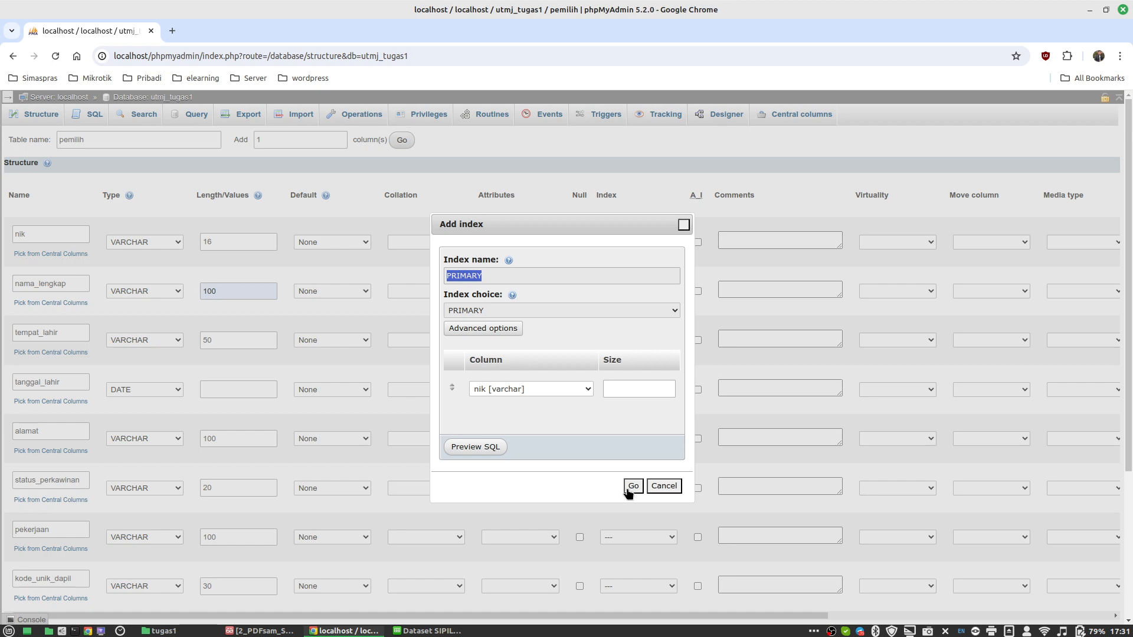
click(633, 485)
Step: Check the PEMILIH attributes in the assignment PDF and the columns of the pemilih sheet in the dataset spreadsheet
click(263, 631)
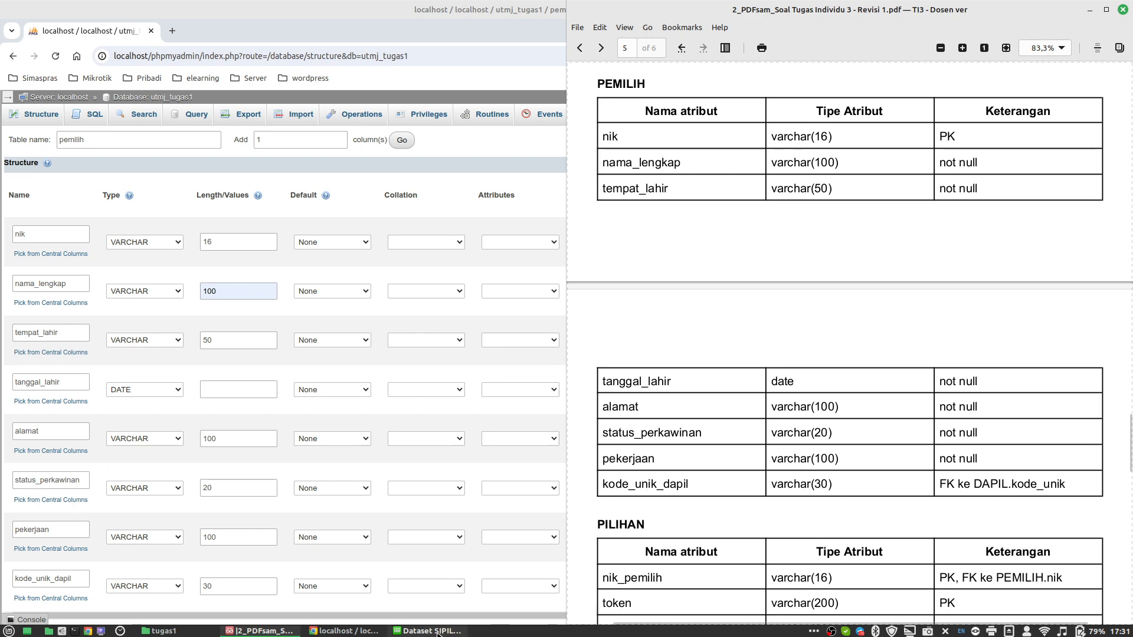
mouse_move(438, 633)
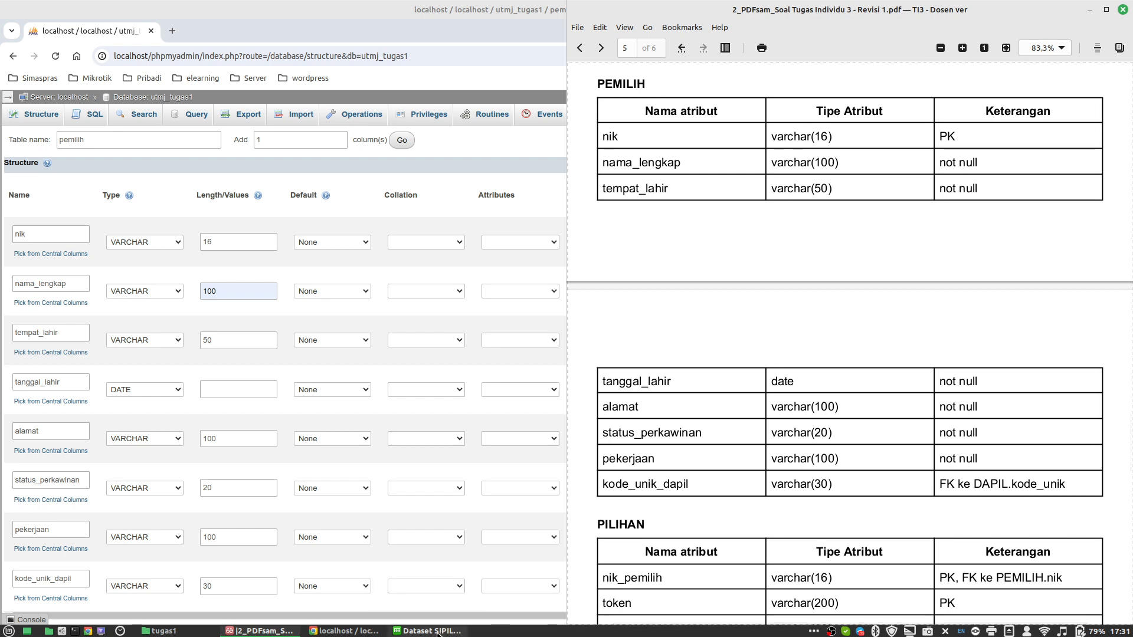
click(439, 631)
click(431, 583)
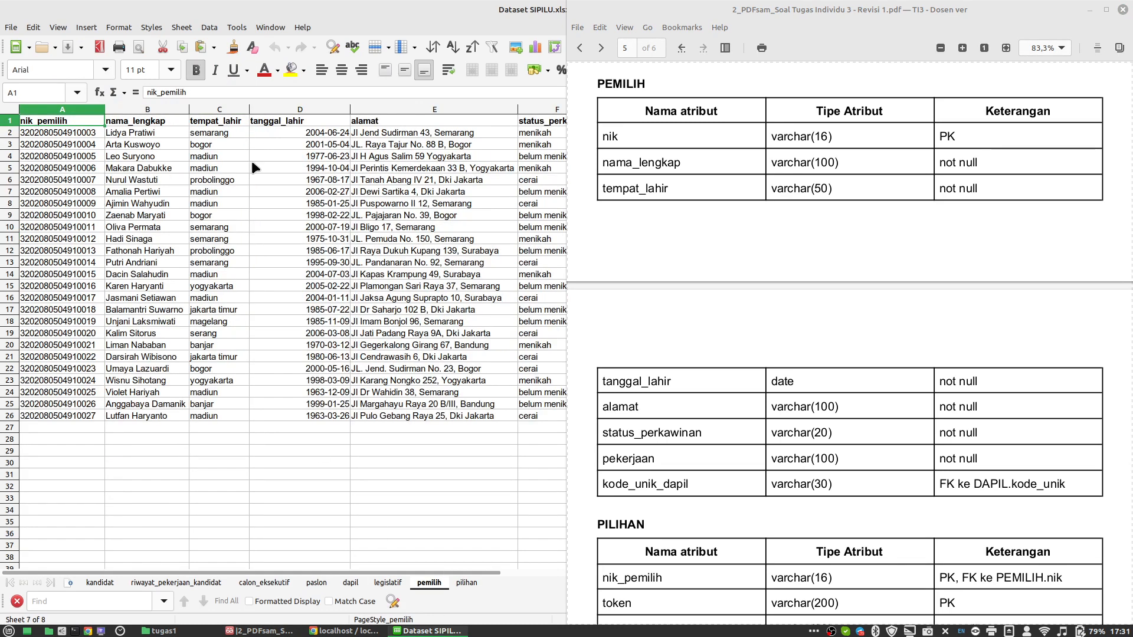
drag(408, 573, 554, 567)
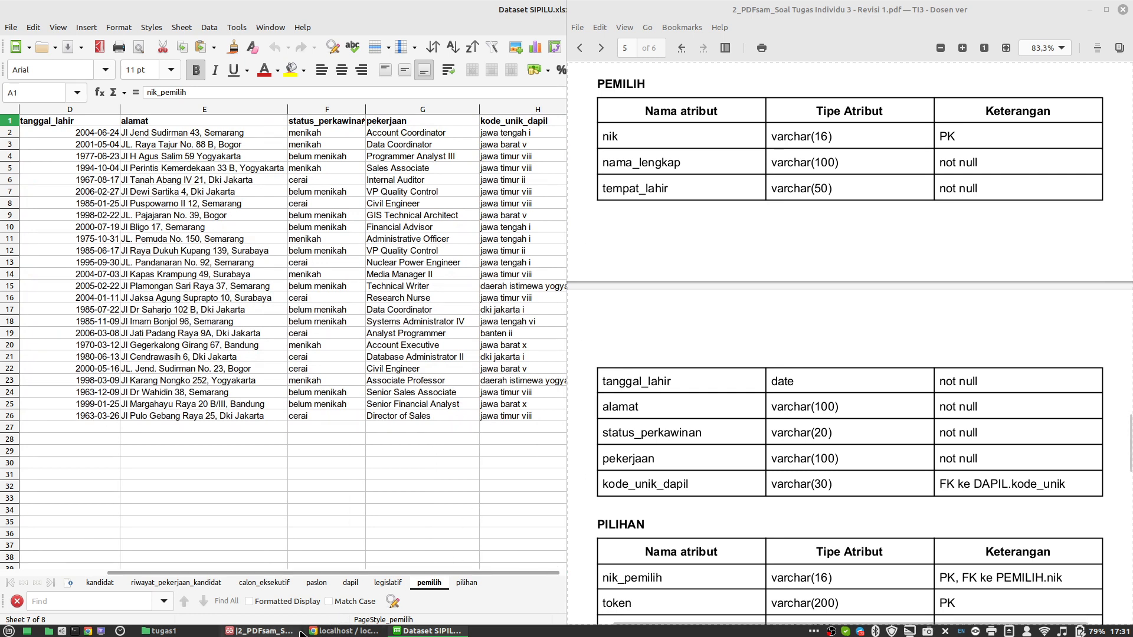
click(344, 631)
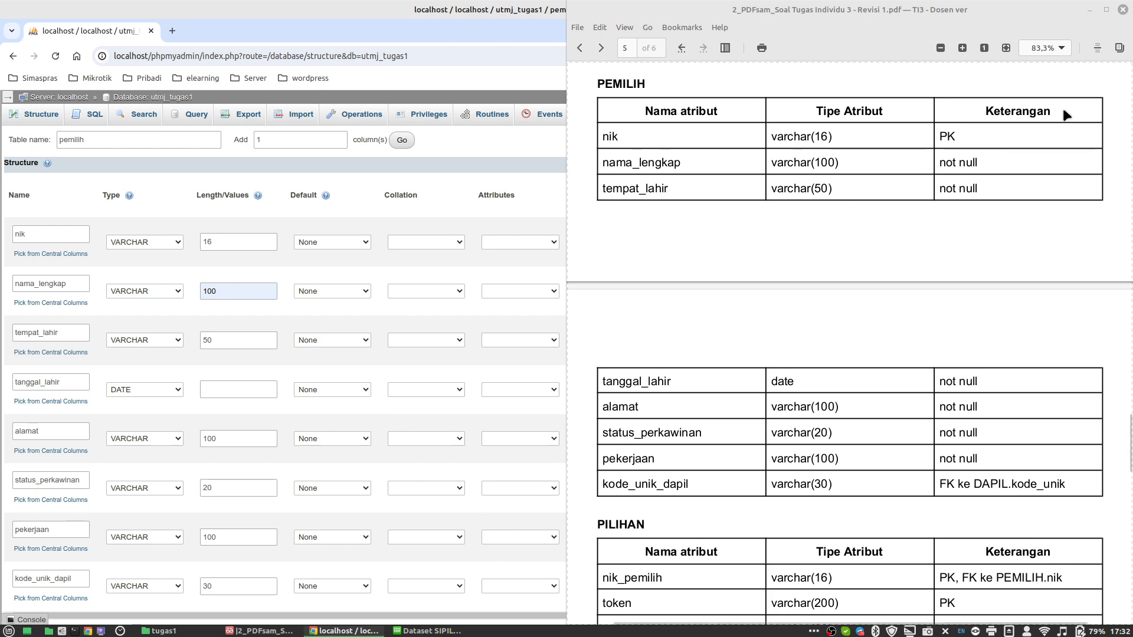
click(1090, 10)
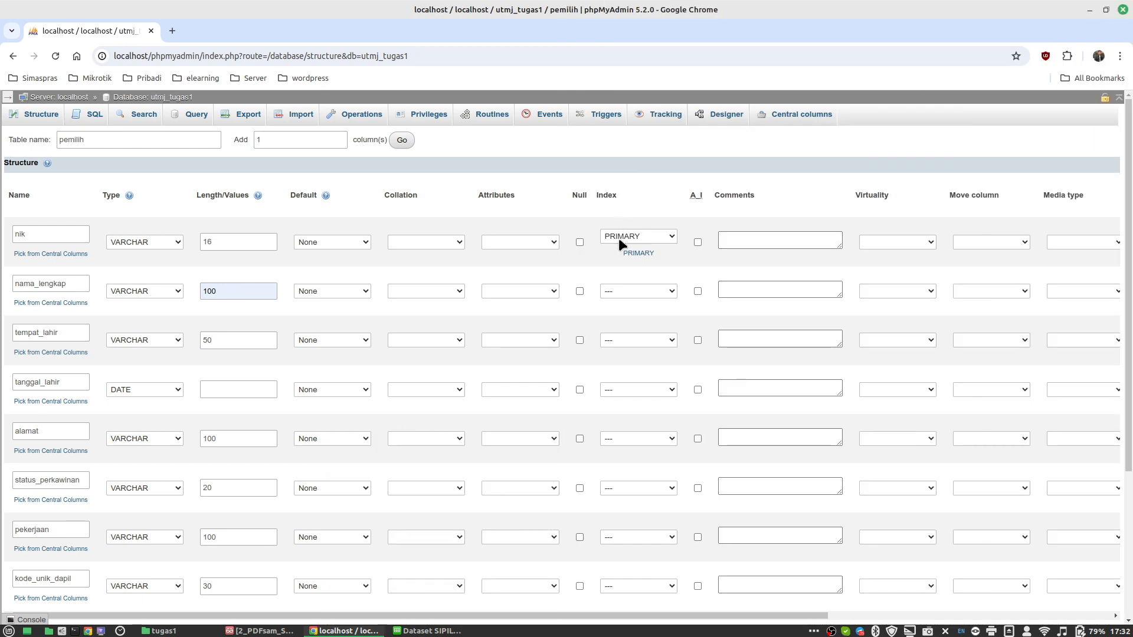
Step: Add an INDEX on the kode_unik_dapil column and save the pemilih table
click(632, 586)
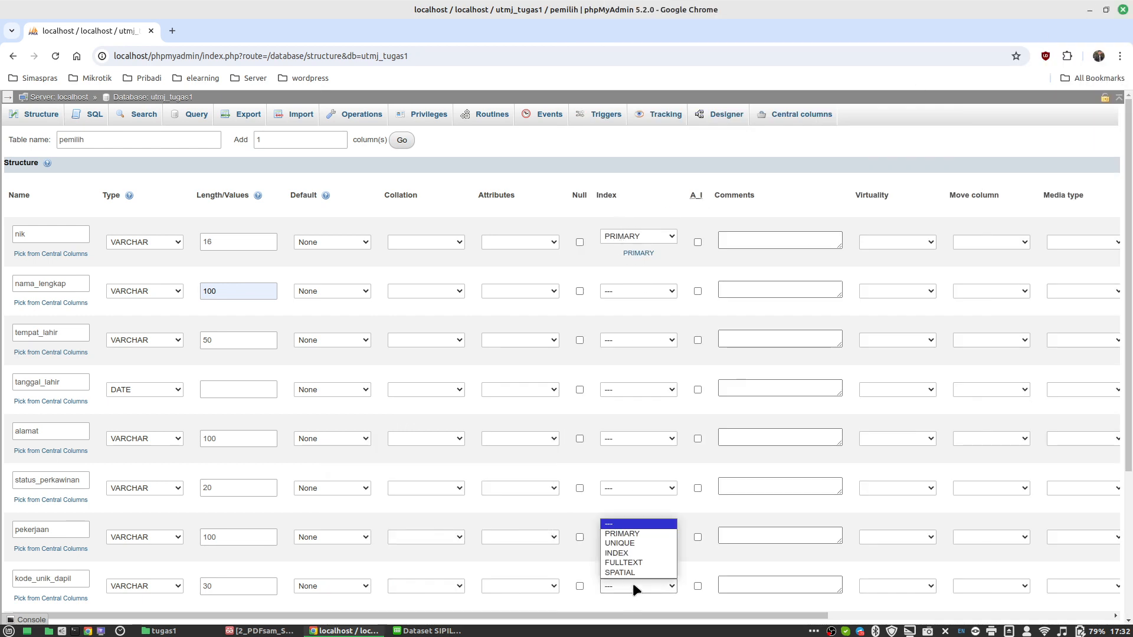
click(623, 553)
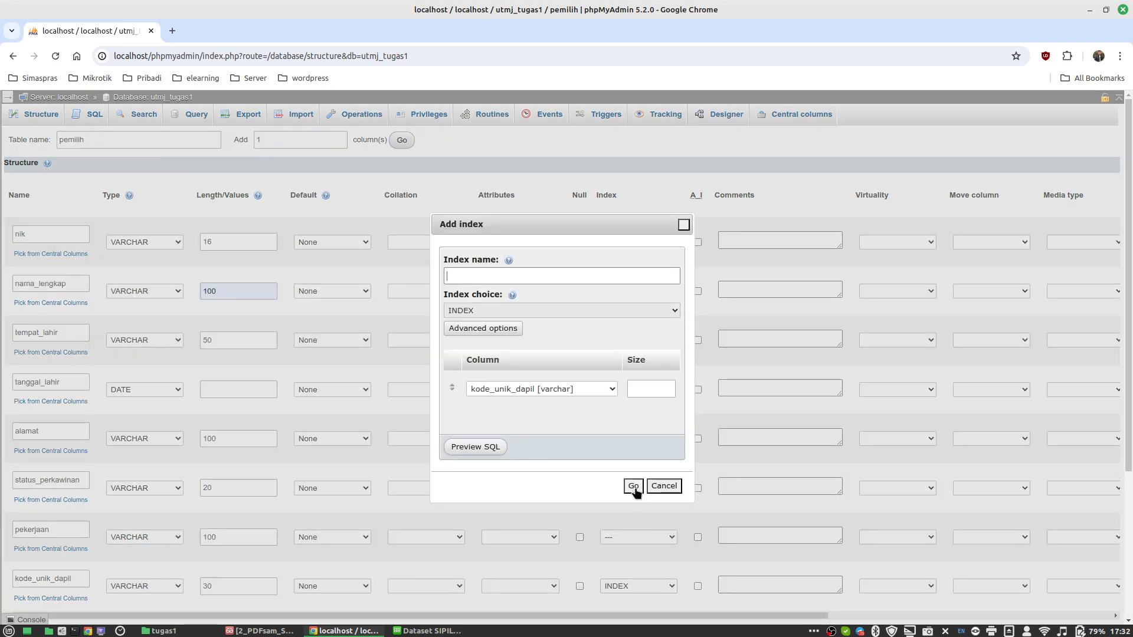
click(633, 485)
scroll(177, 535, down, 5)
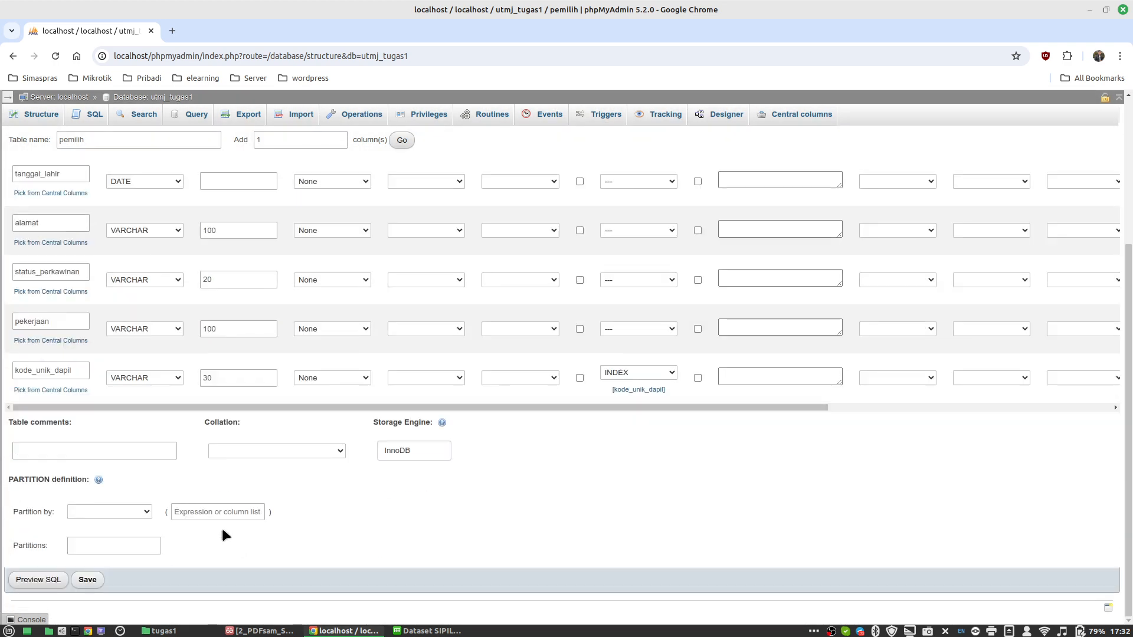
click(86, 580)
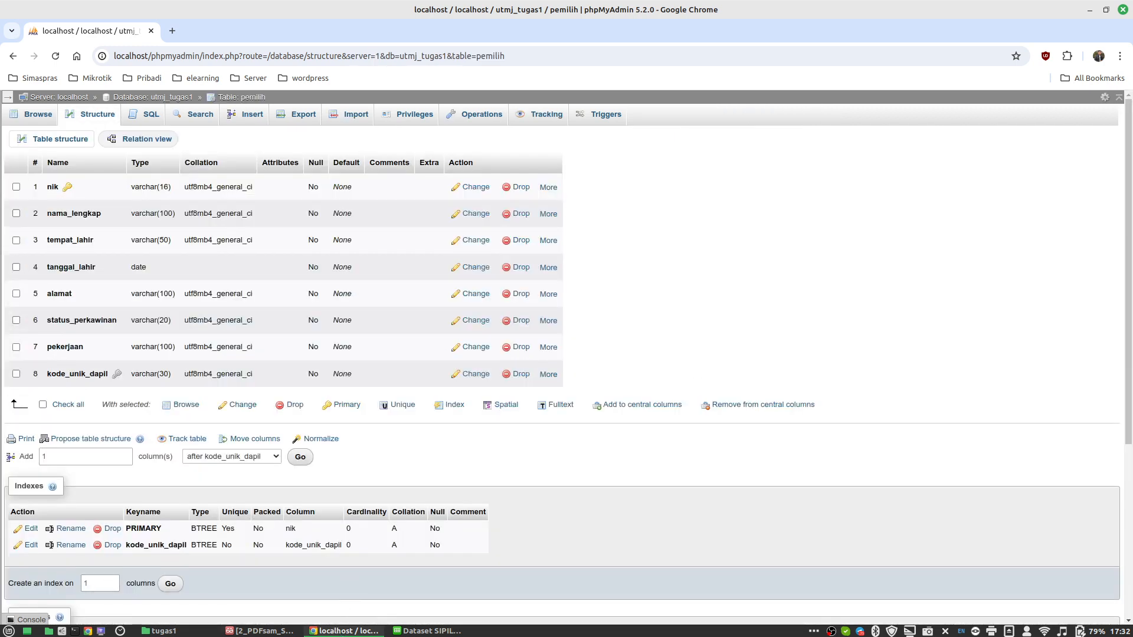
Step: Start a new table named pilihan with 6 columns in utmj_tugas1, based on the PILIHAN specification in the PDF
click(263, 631)
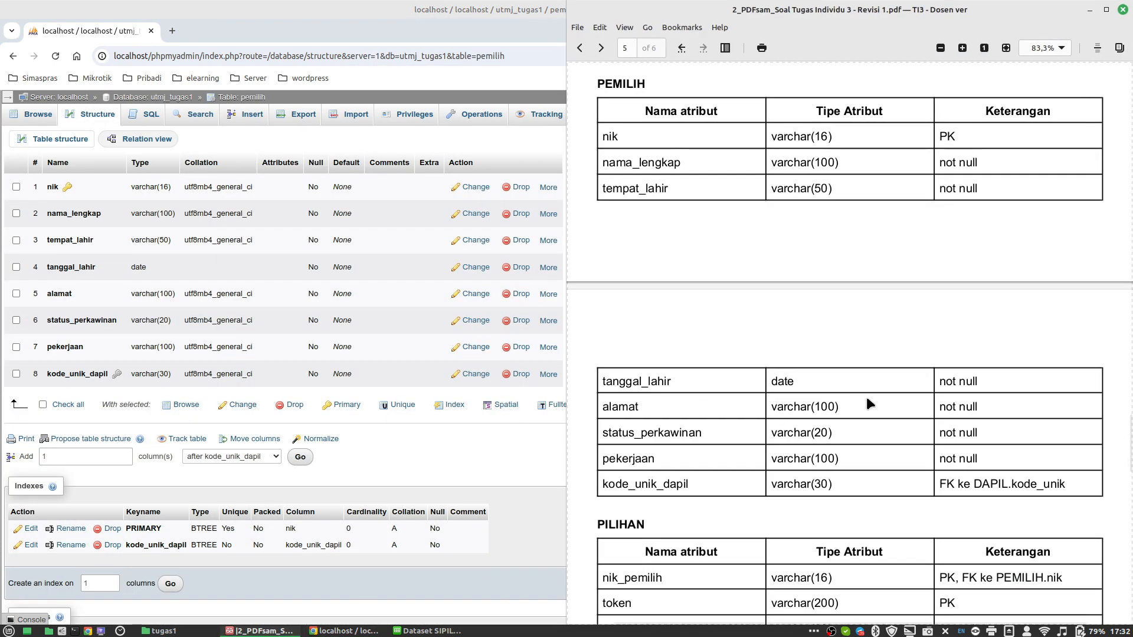
scroll(880, 391, down, 2)
scroll(881, 390, down, 2)
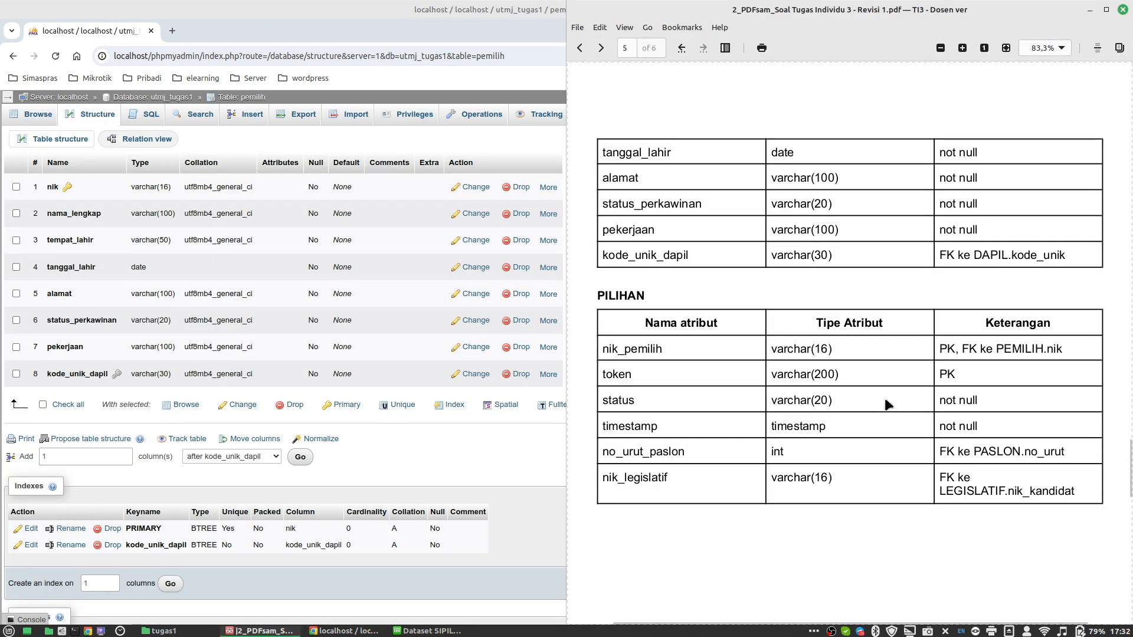
click(178, 96)
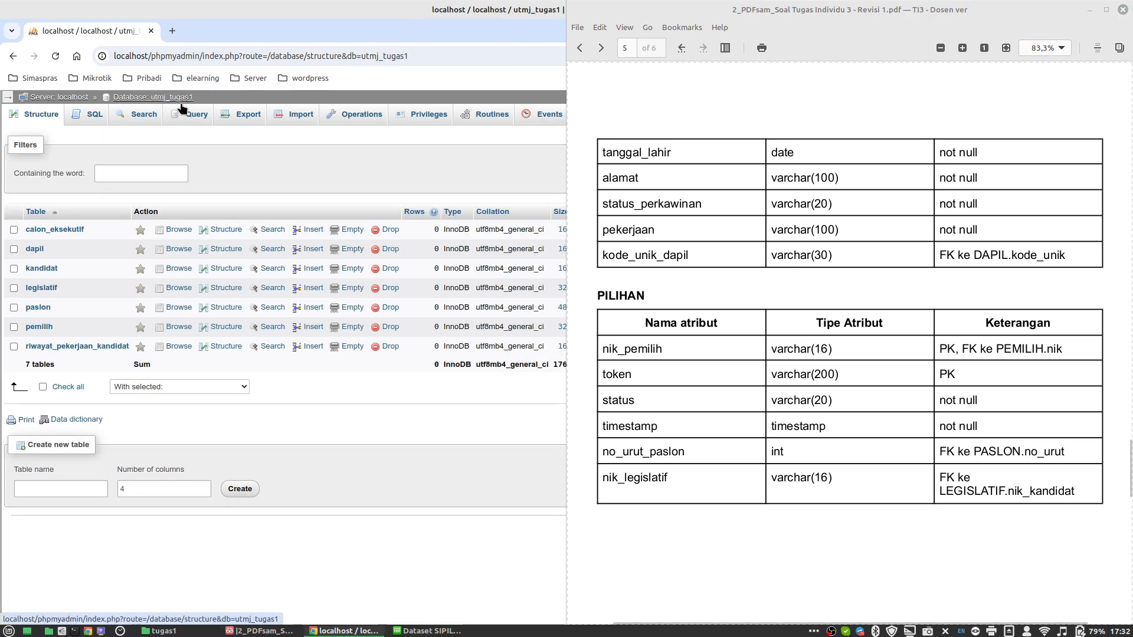
click(89, 489)
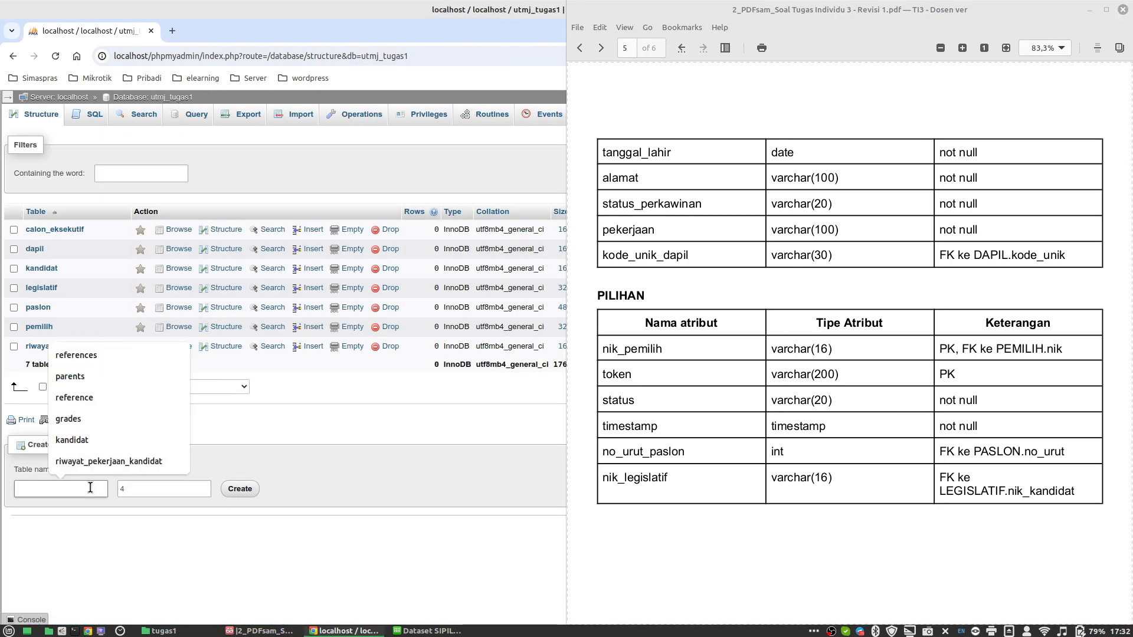
text(pilihan)
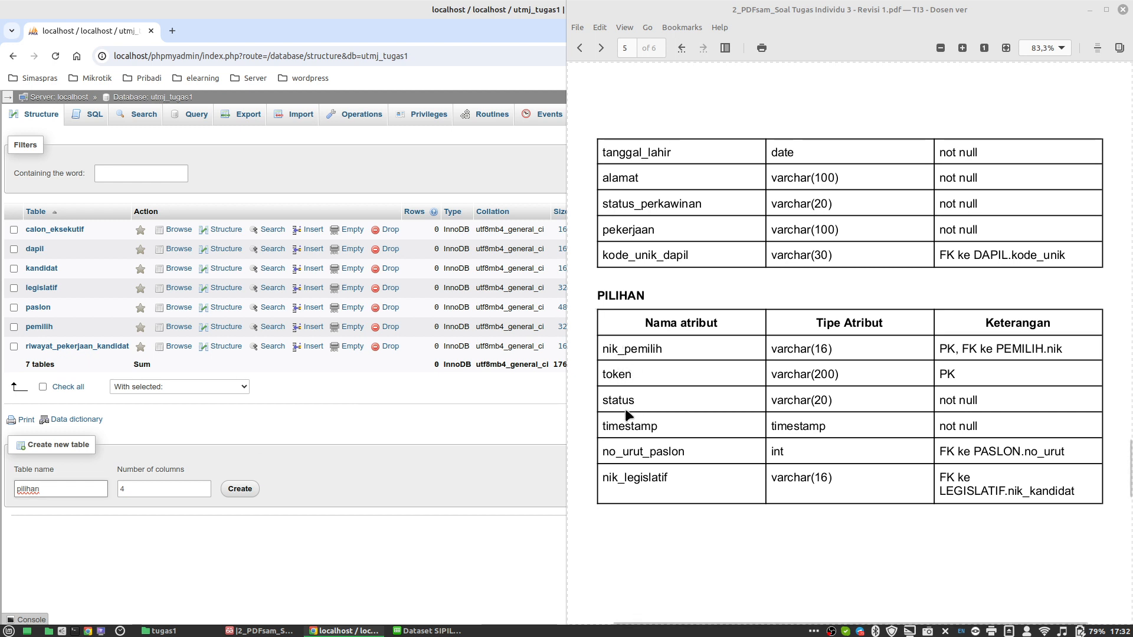
key(Tab)
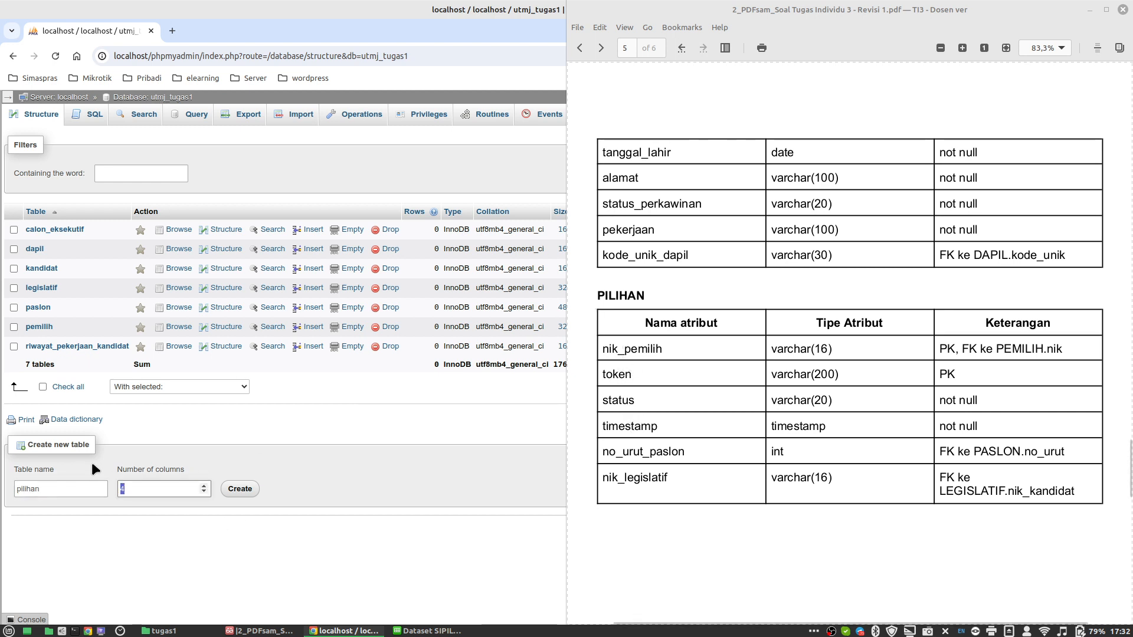
text(6)
click(236, 487)
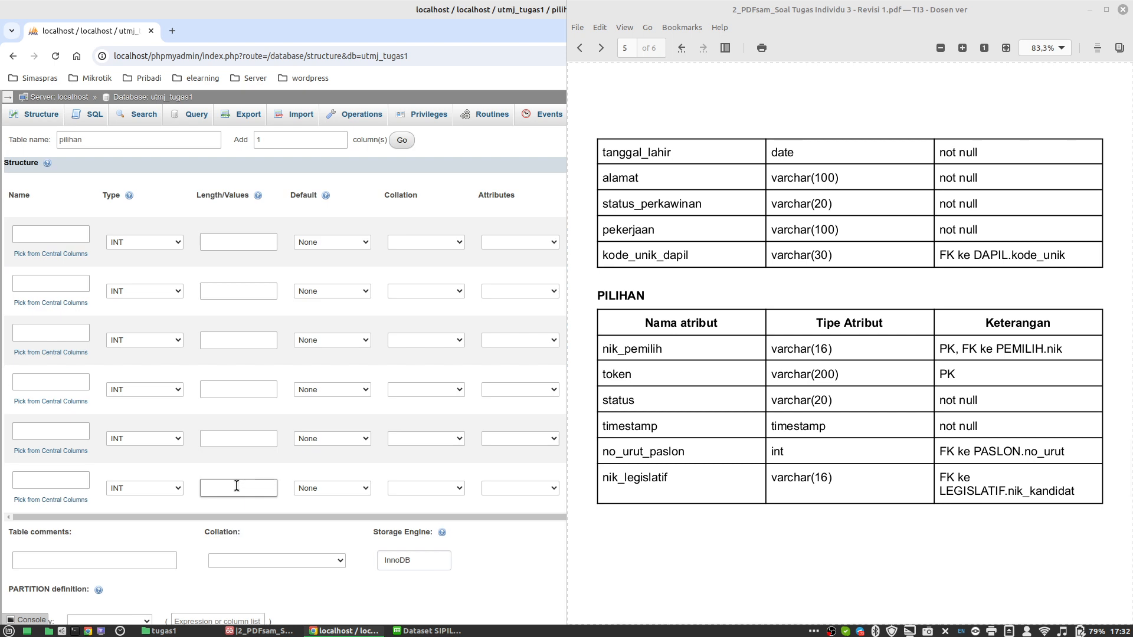
Step: Define the first column as nik_pemilih, copied from the PDF, with type VARCHAR and length 16
click(645, 347)
double_click(645, 348)
key(ctrl+c)
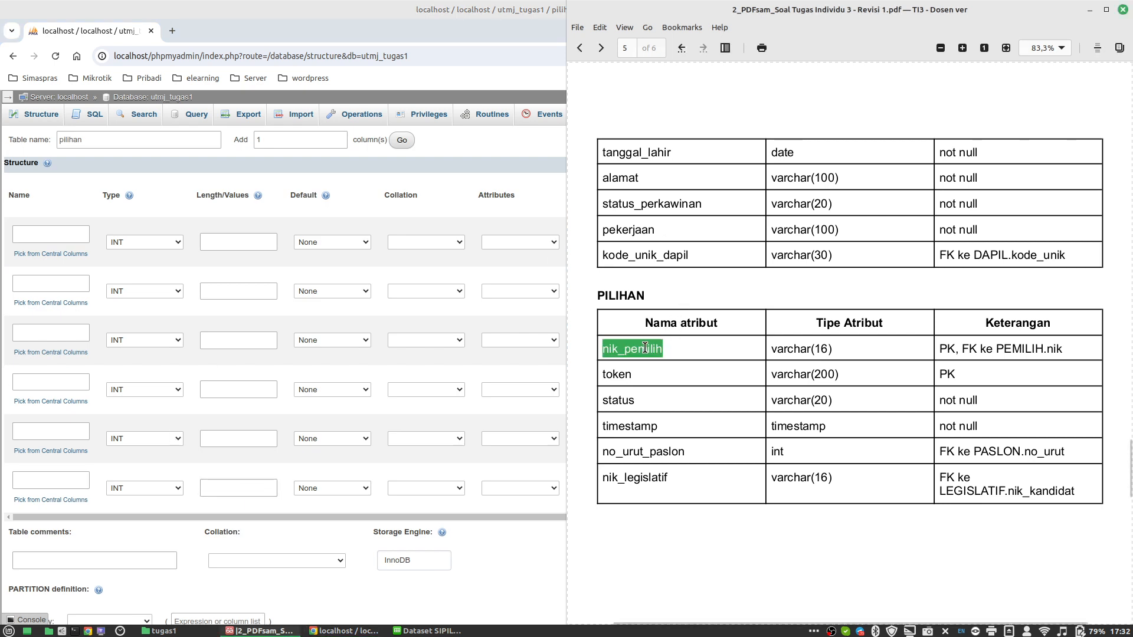
click(53, 231)
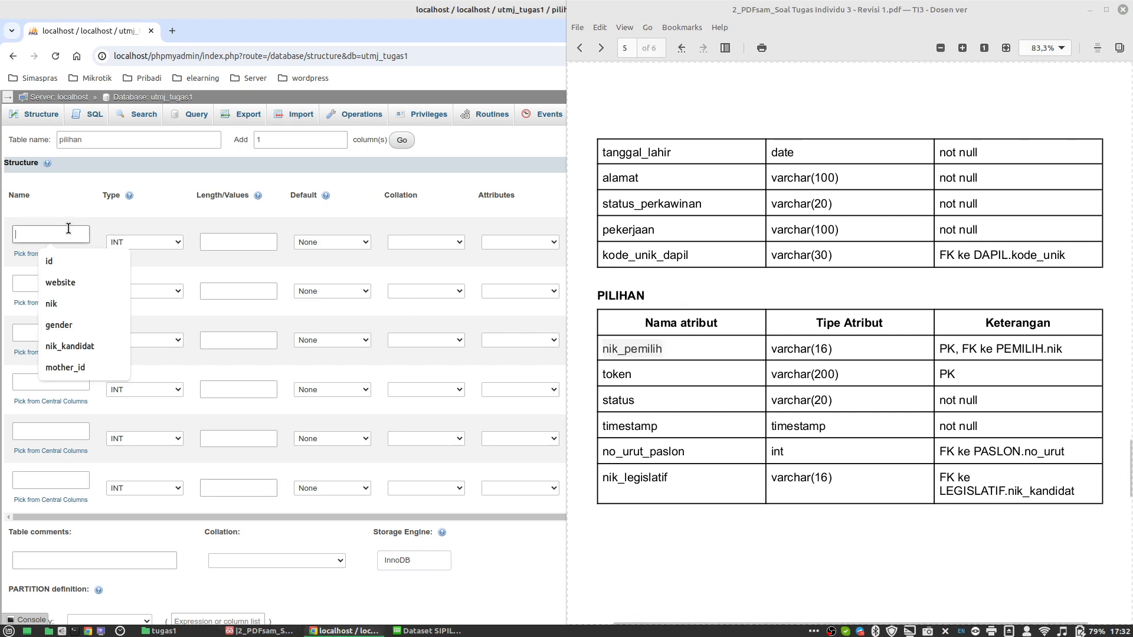
key(ctrl+v)
click(141, 237)
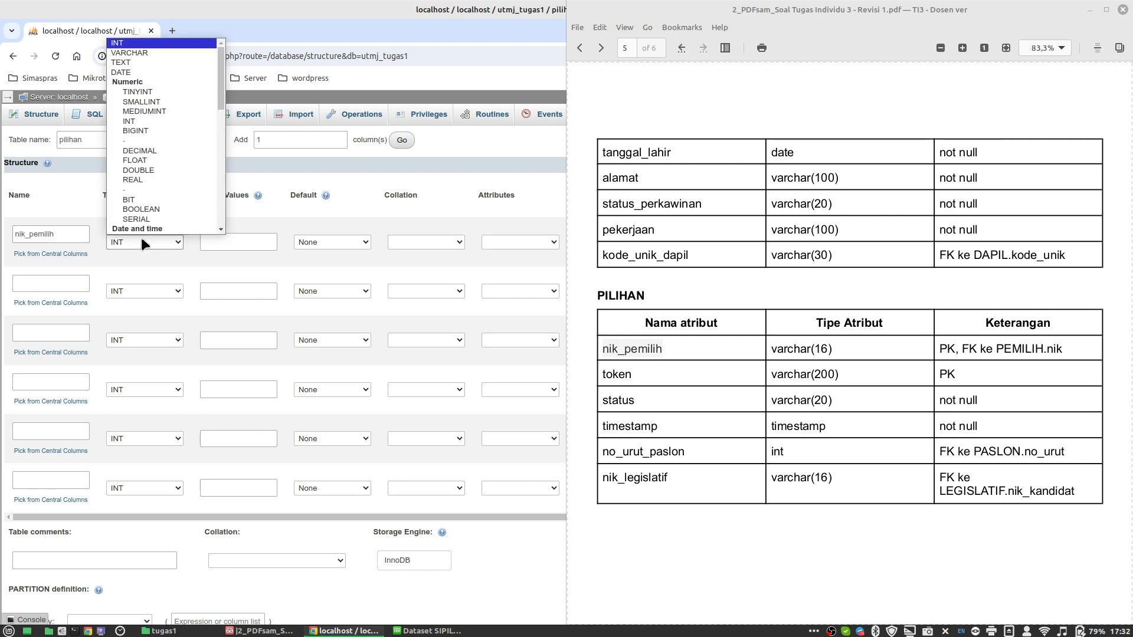
key(Down)
click(238, 243)
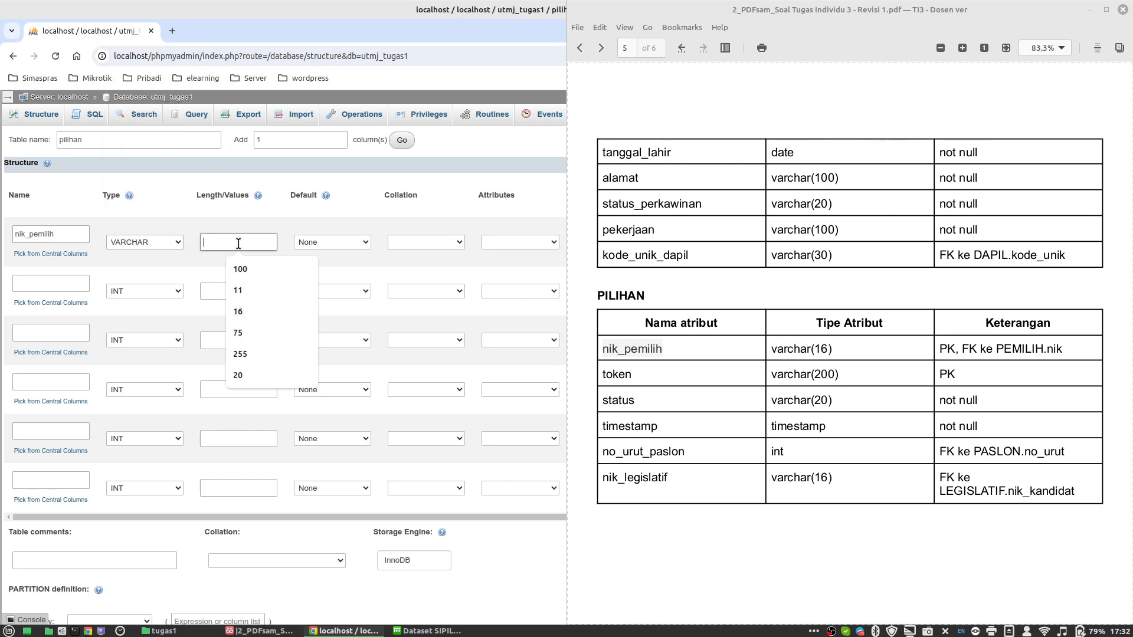
text(1)
click(238, 312)
Step: Define the second column as token, copied from the PDF, with type VARCHAR and length 200
click(63, 285)
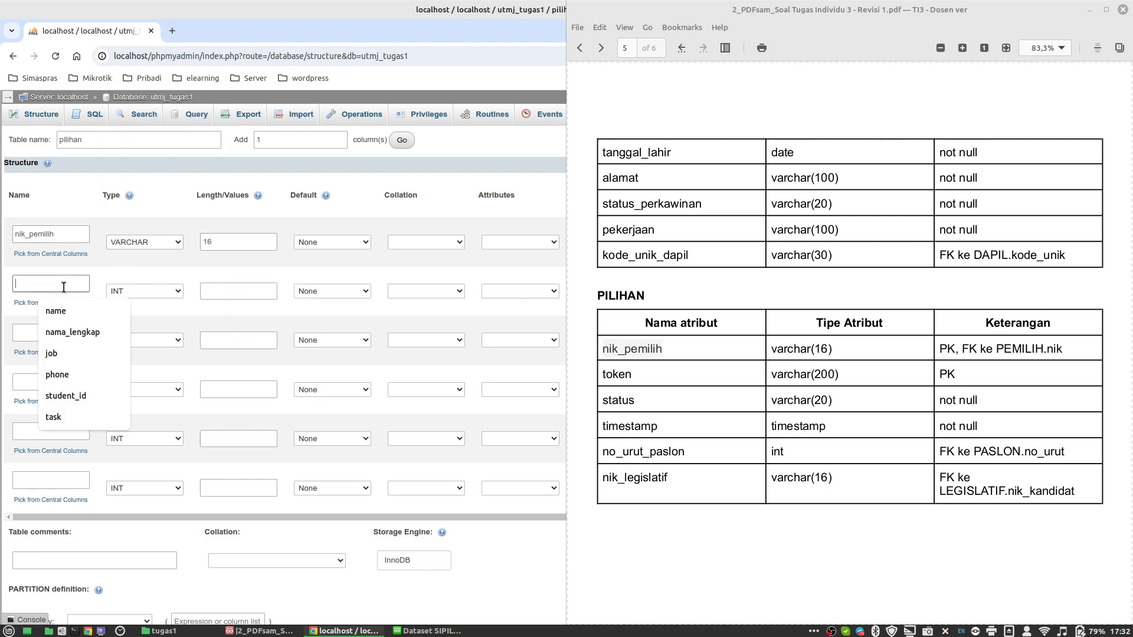
double_click(616, 374)
key(ctrl+c)
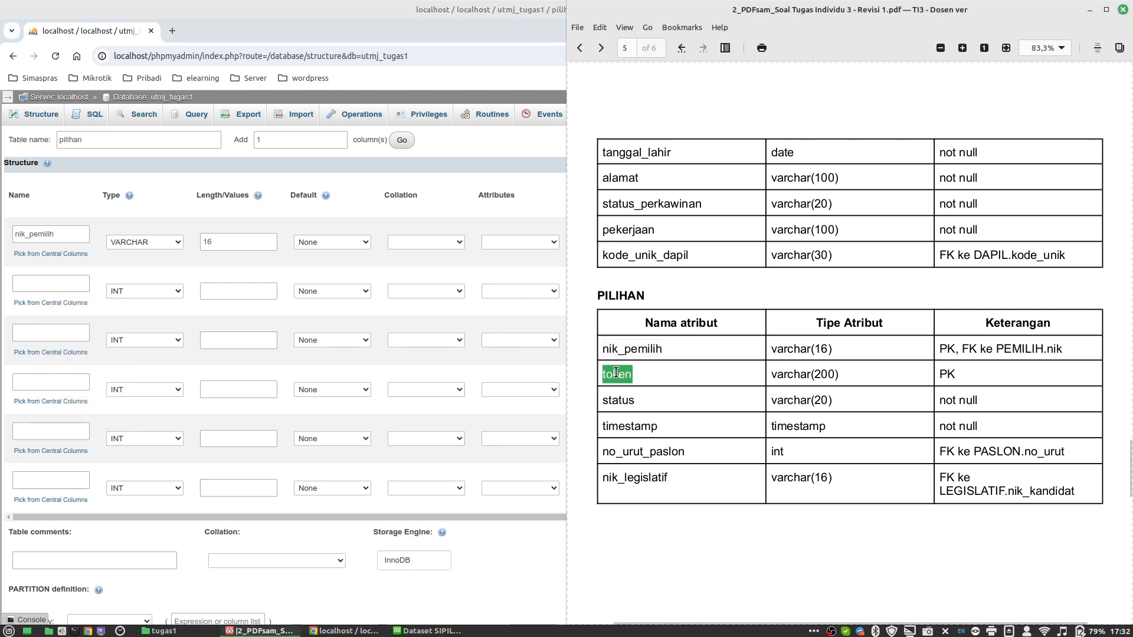
click(66, 285)
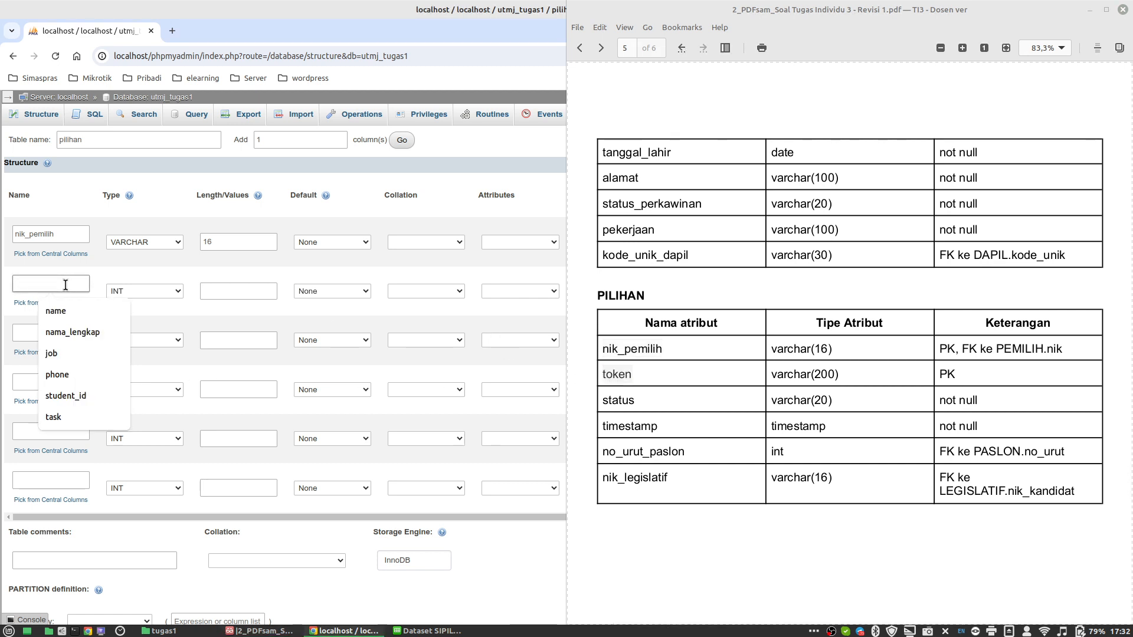
key(ctrl+v)
click(132, 286)
key(v)
key(Return)
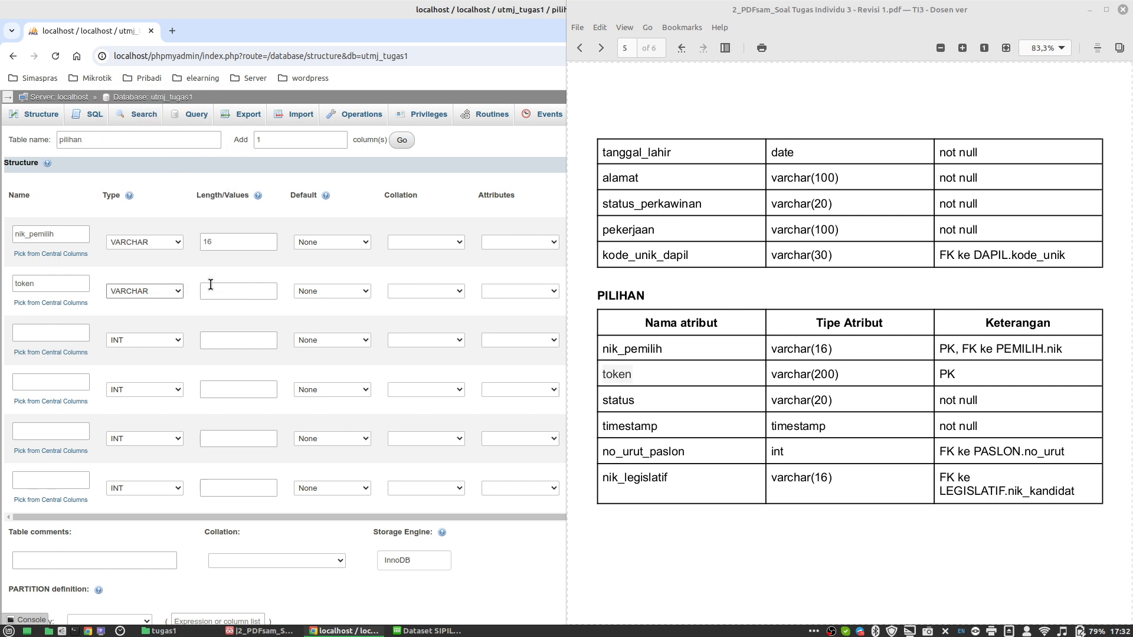
click(232, 291)
text(200)
Step: Define the third column as status, copied from the PDF, with type VARCHAR and length 20
double_click(618, 400)
key(ctrl+c)
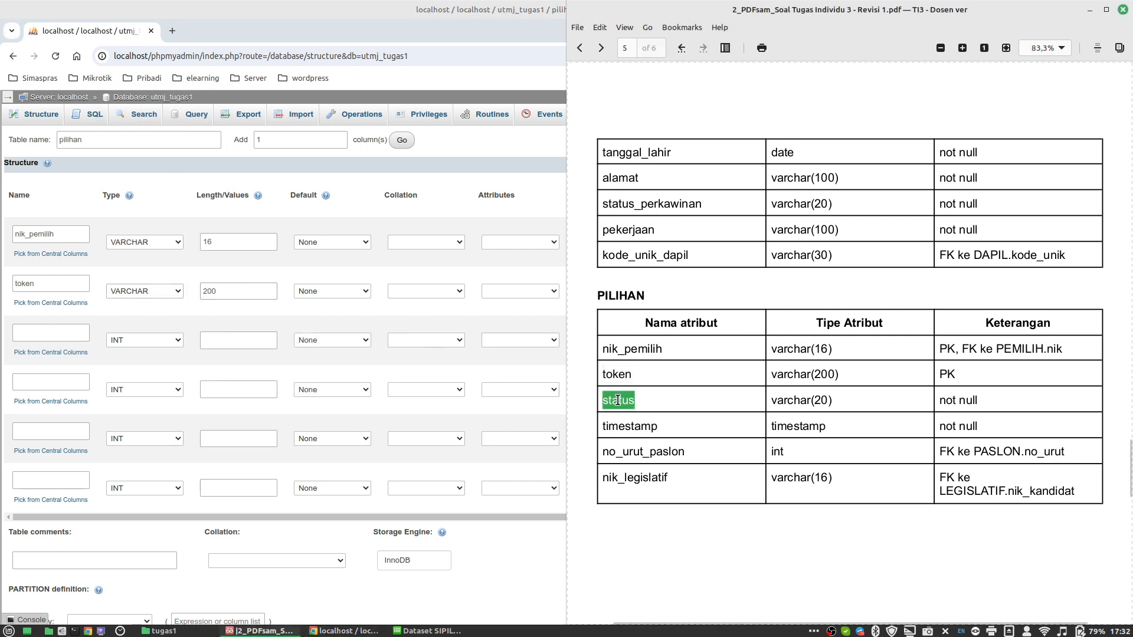
click(53, 331)
key(ctrl+v)
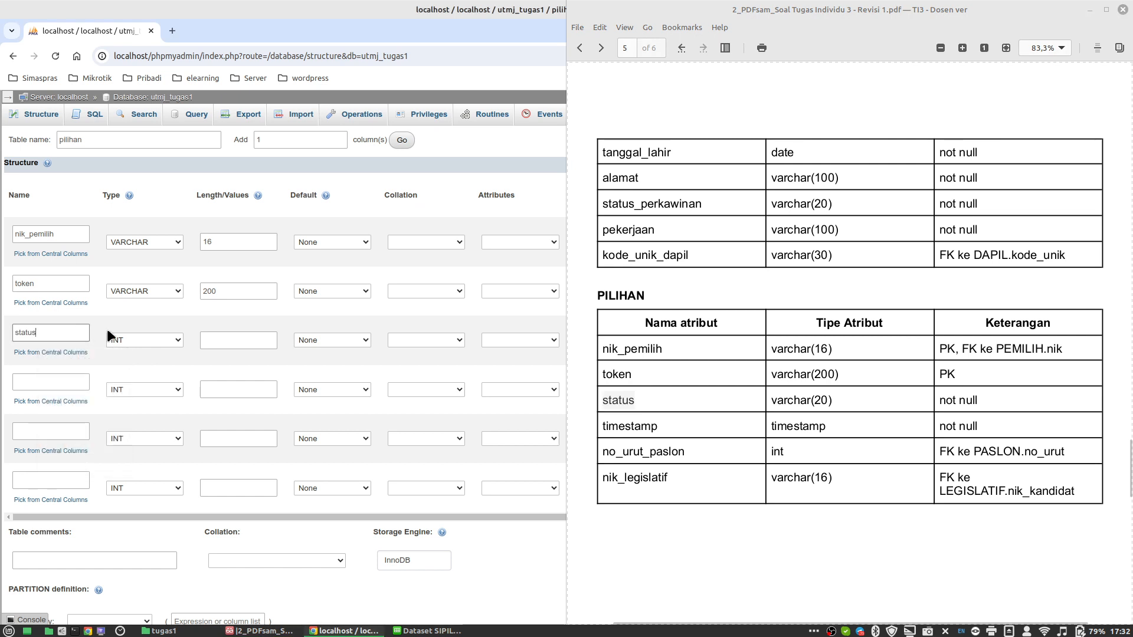
key(Tab)
click(151, 338)
key(Down)
key(Return)
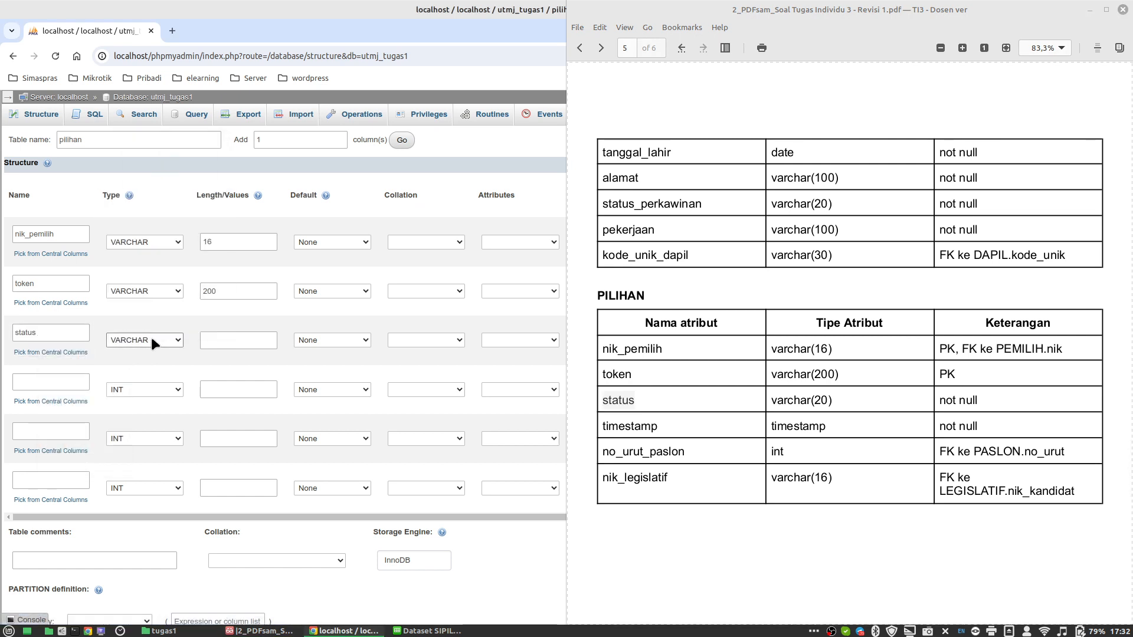
key(Tab)
click(224, 341)
text(20)
Step: Define the fourth column as timestamp, copied from the PDF, with type TIMESTAMP
double_click(626, 426)
key(ctrl+c)
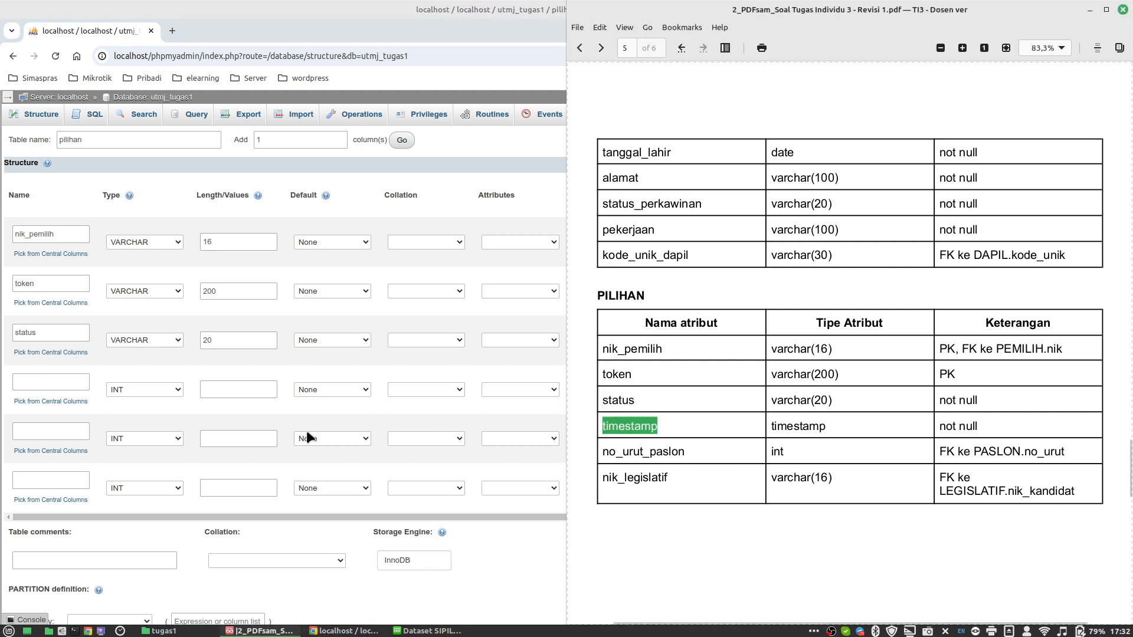
click(71, 383)
key(ctrl+v)
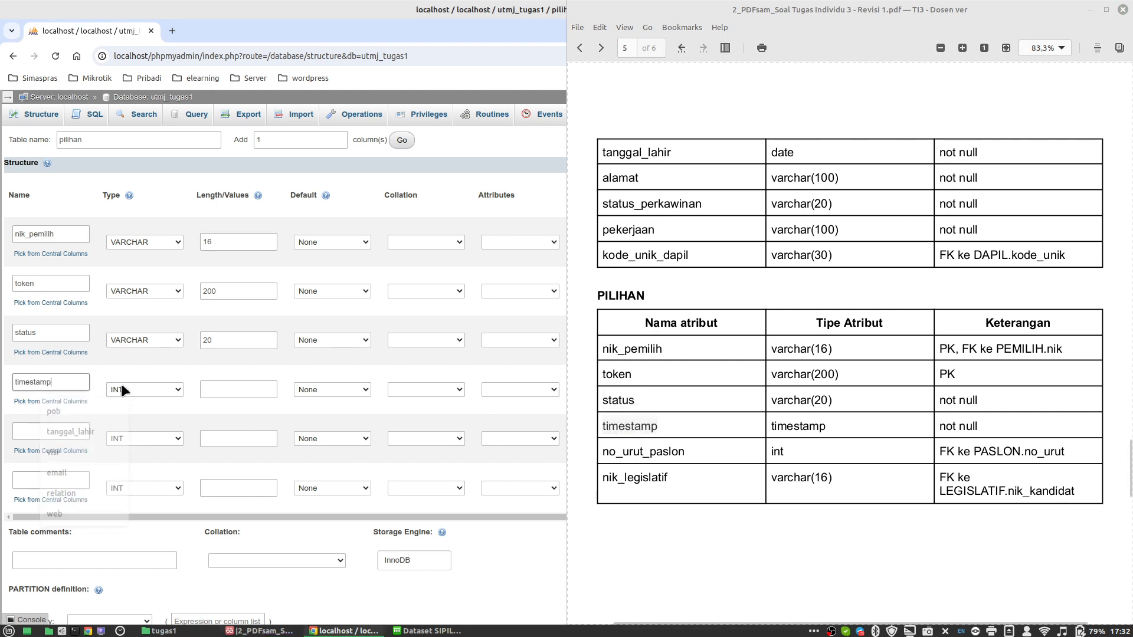
click(132, 384)
text(tim)
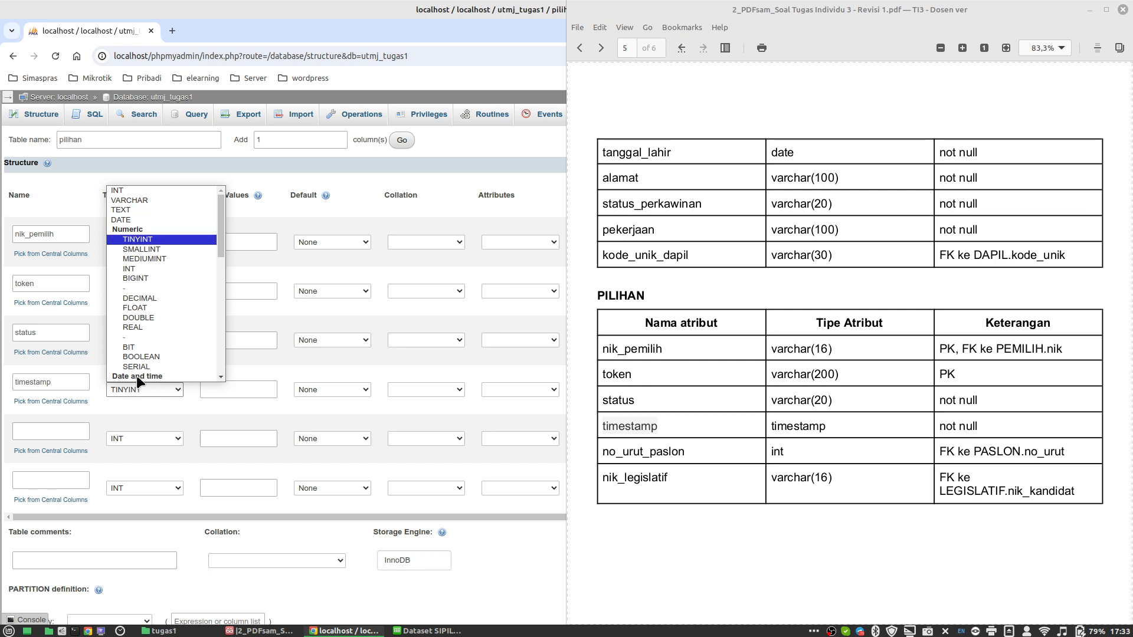
click(177, 376)
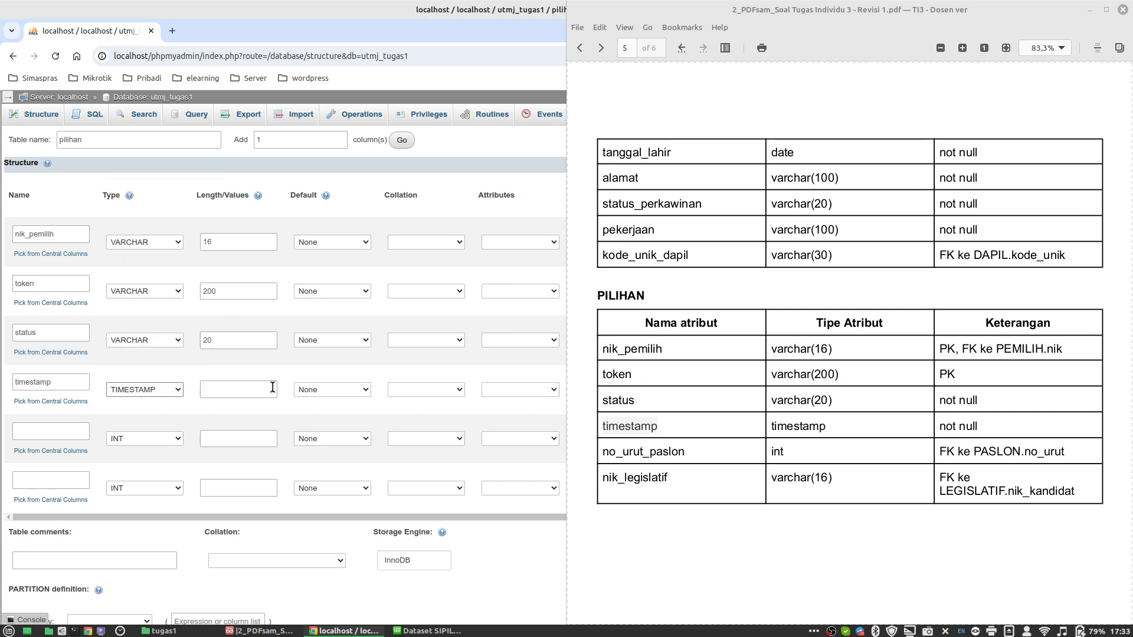
Step: Name the fifth column no_urut_paslon, copied from the PDF
double_click(640, 452)
key(ctrl+c)
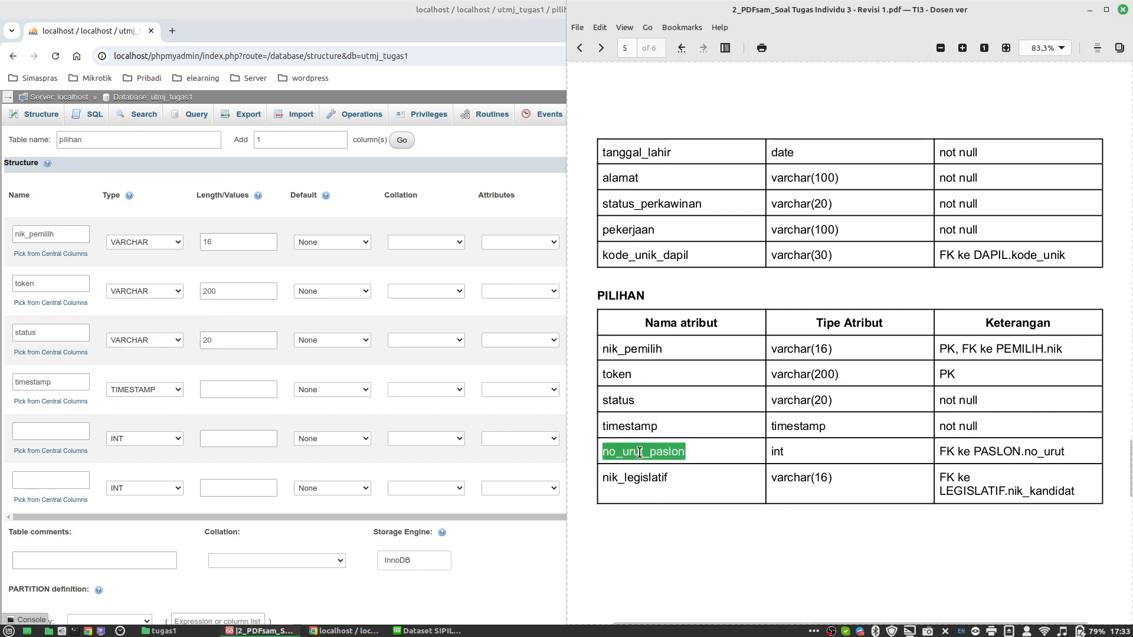
click(79, 428)
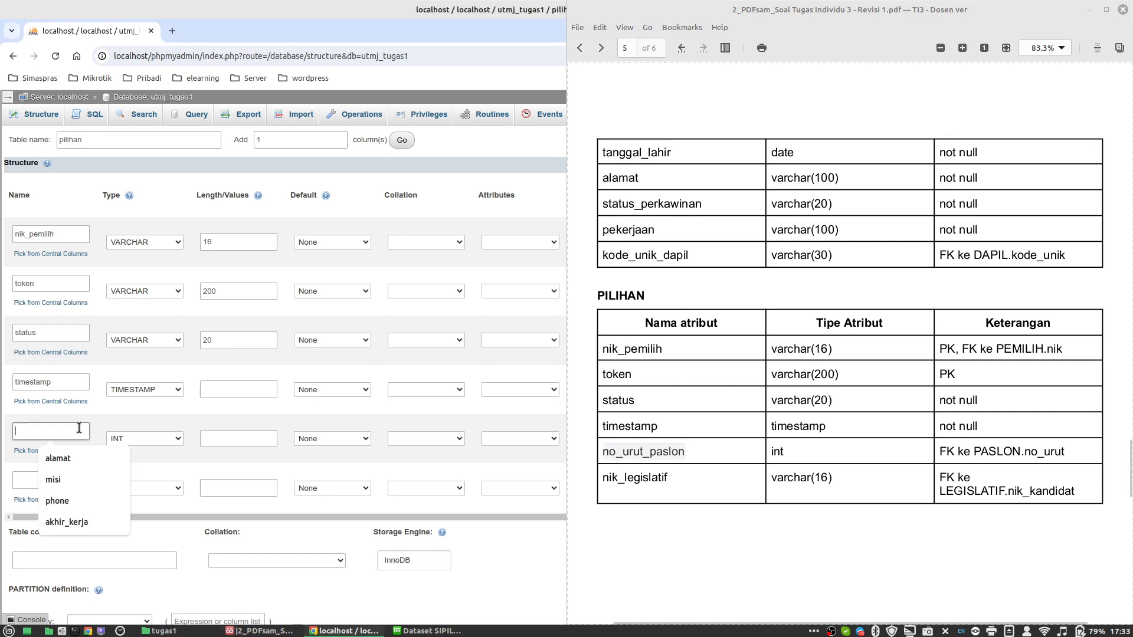
key(ctrl+v)
Step: Define the sixth column as nik_legislatif, copied from the PDF, with type VARCHAR and length 16
double_click(645, 483)
key(ctrl+c)
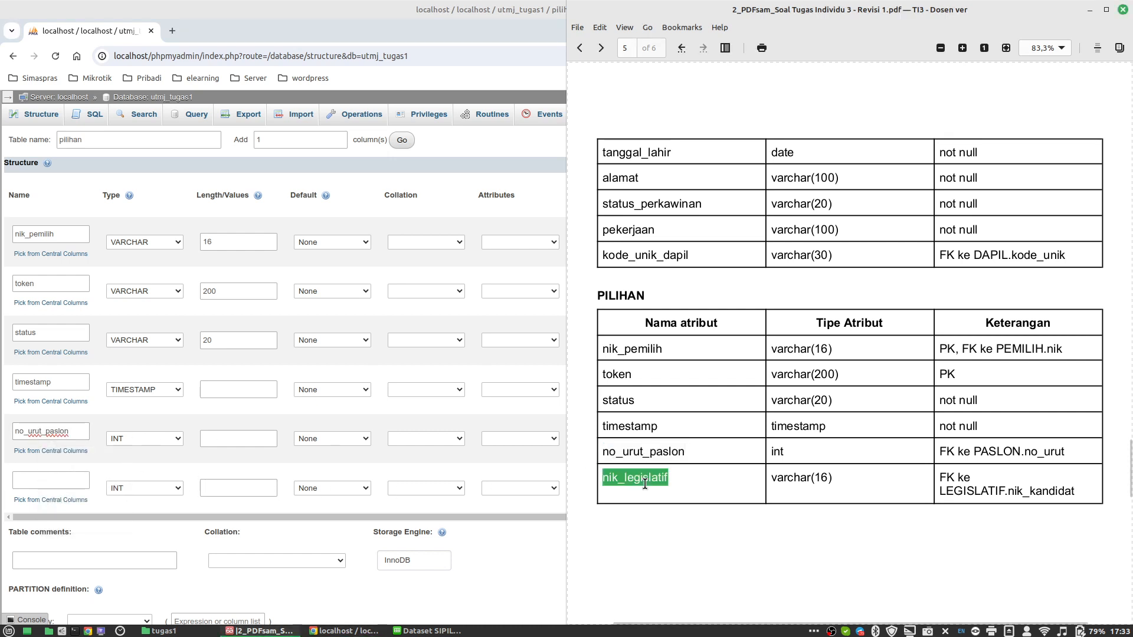
click(65, 481)
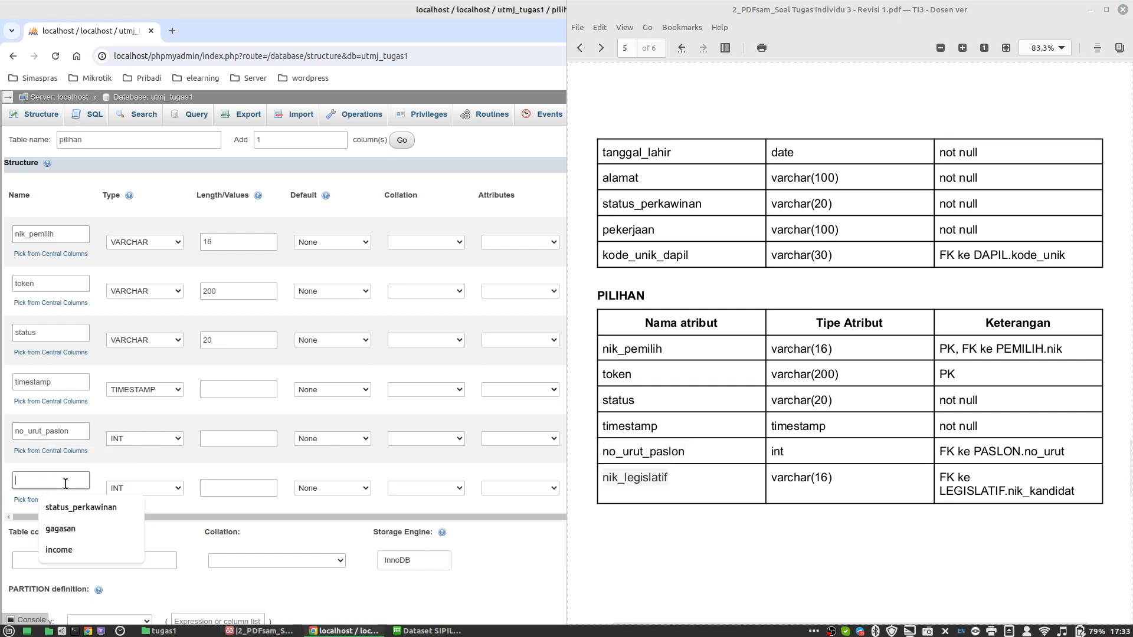
key(ctrl+v)
click(144, 487)
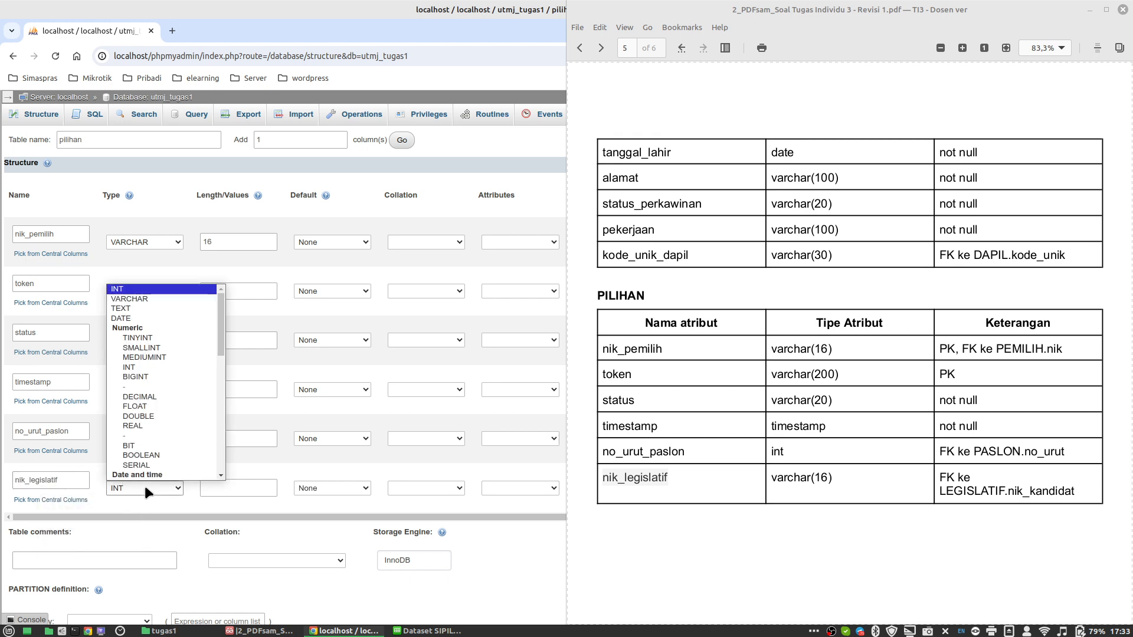
key(Down)
key(Return)
click(221, 486)
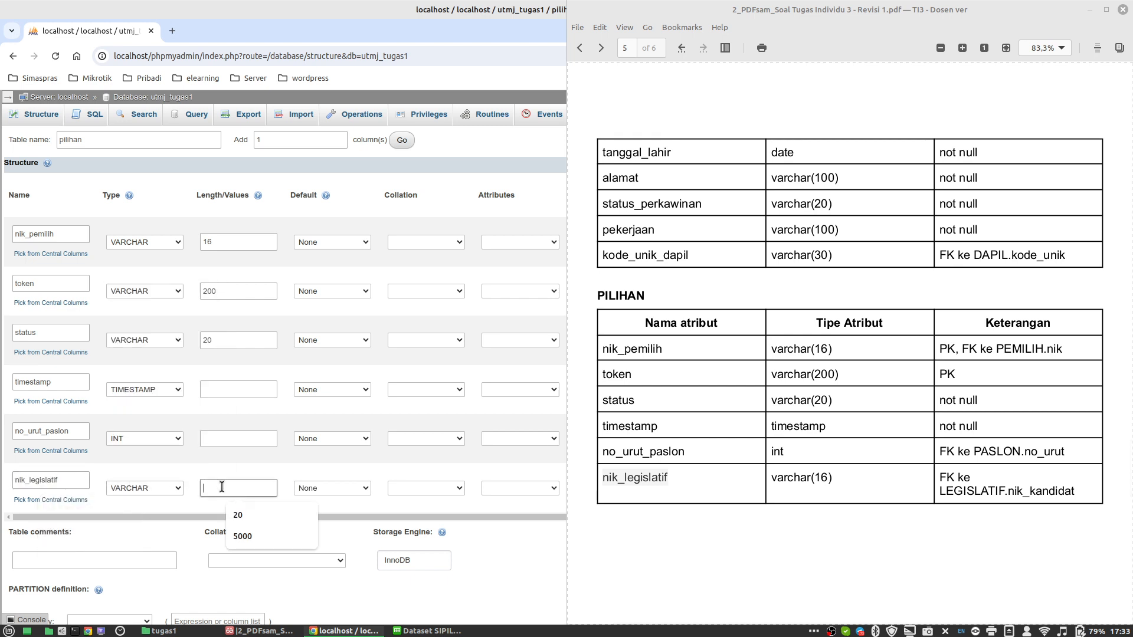
text(16)
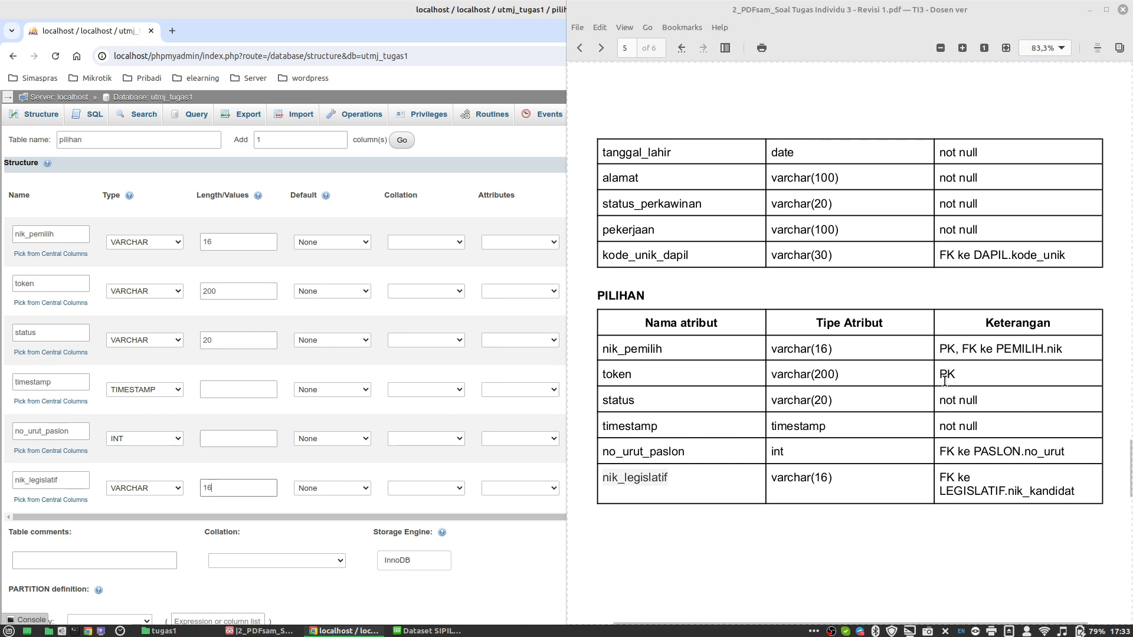
Step: Set the nik_pemilih column of the pilihan table as the PRIMARY index
click(1088, 9)
click(639, 242)
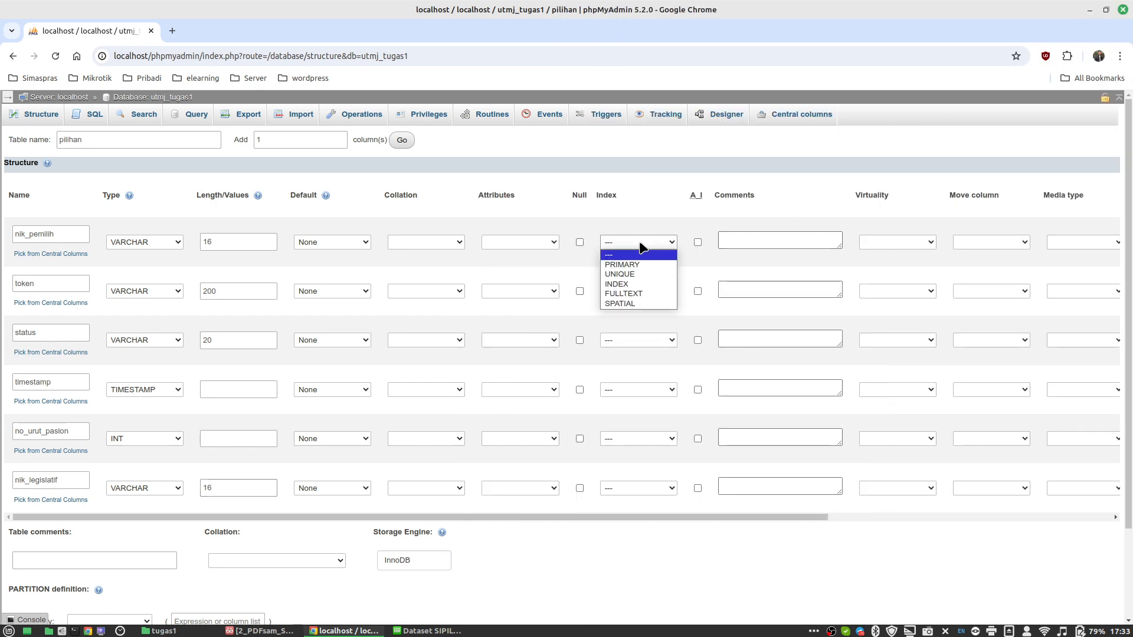
click(636, 258)
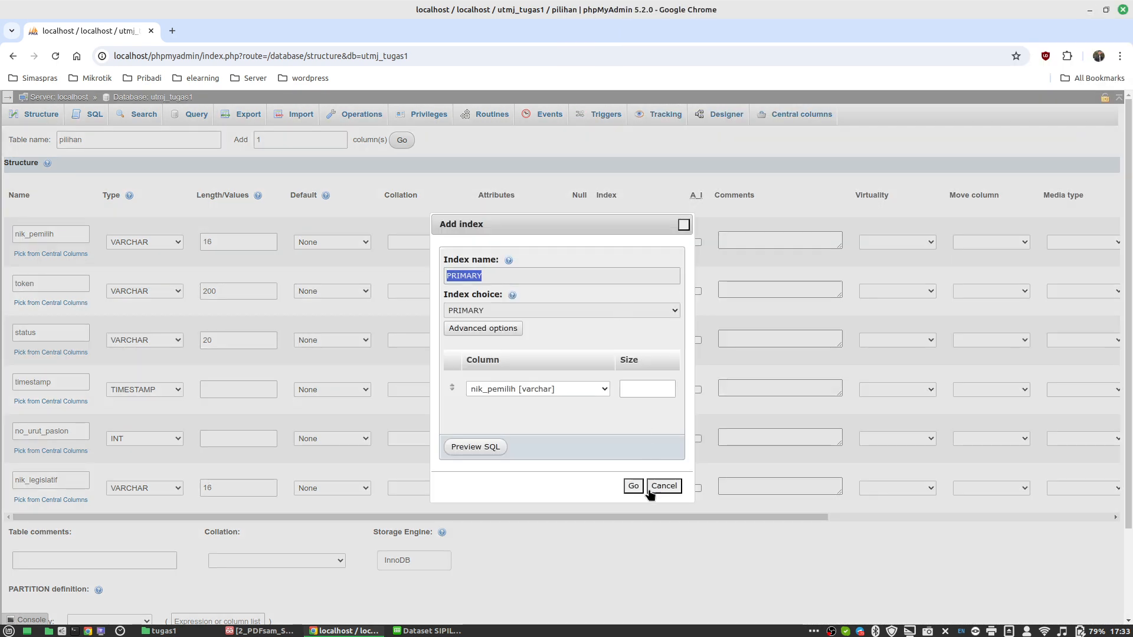
click(633, 486)
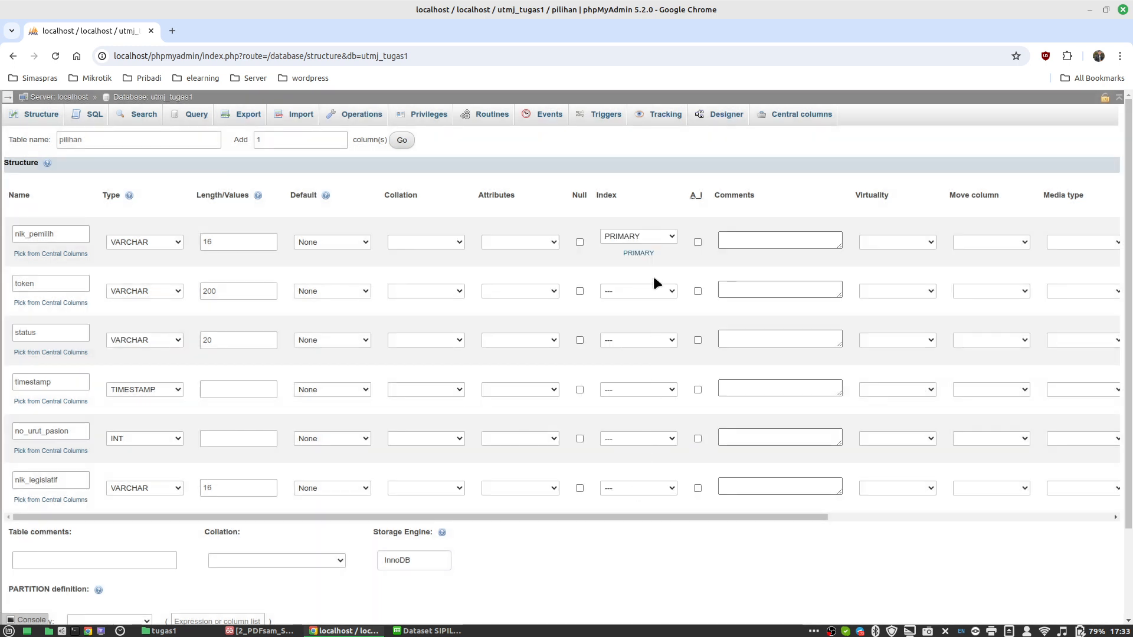
Step: Add the token column to the PRIMARY index together with nik_pemilih
click(654, 291)
click(639, 314)
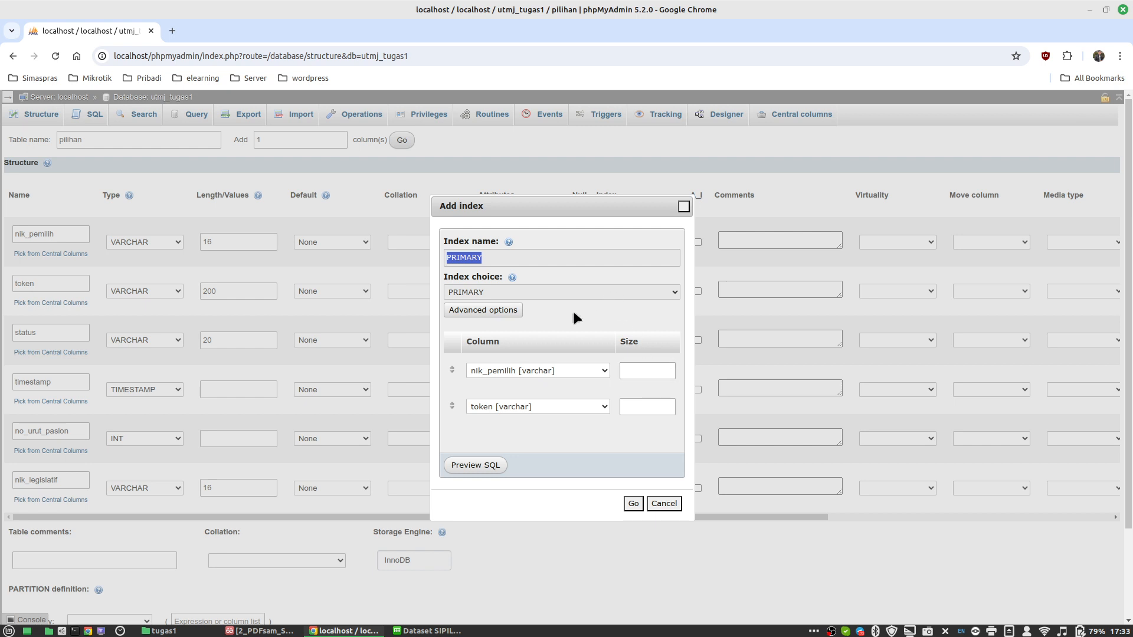
click(511, 312)
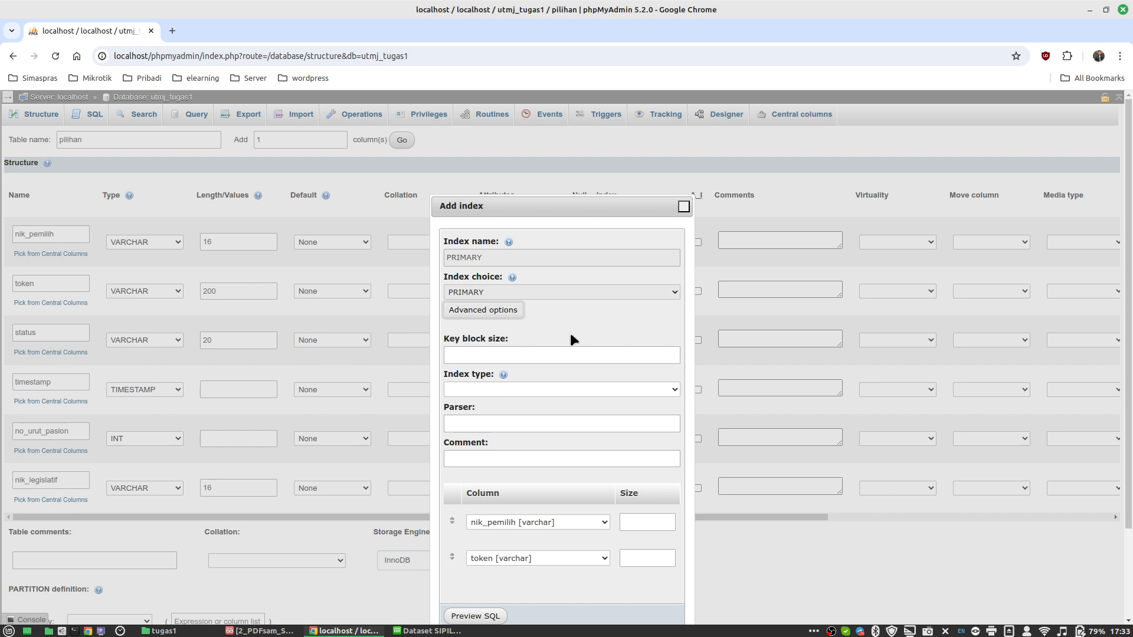
scroll(570, 333, down, 3)
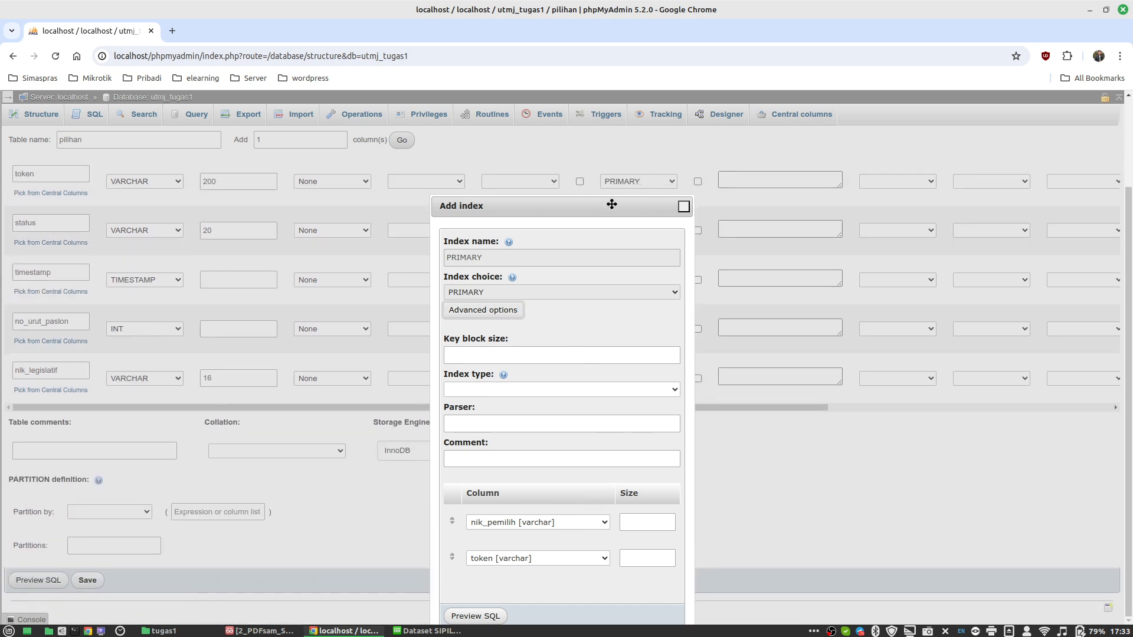
drag(612, 204, 622, 103)
click(638, 557)
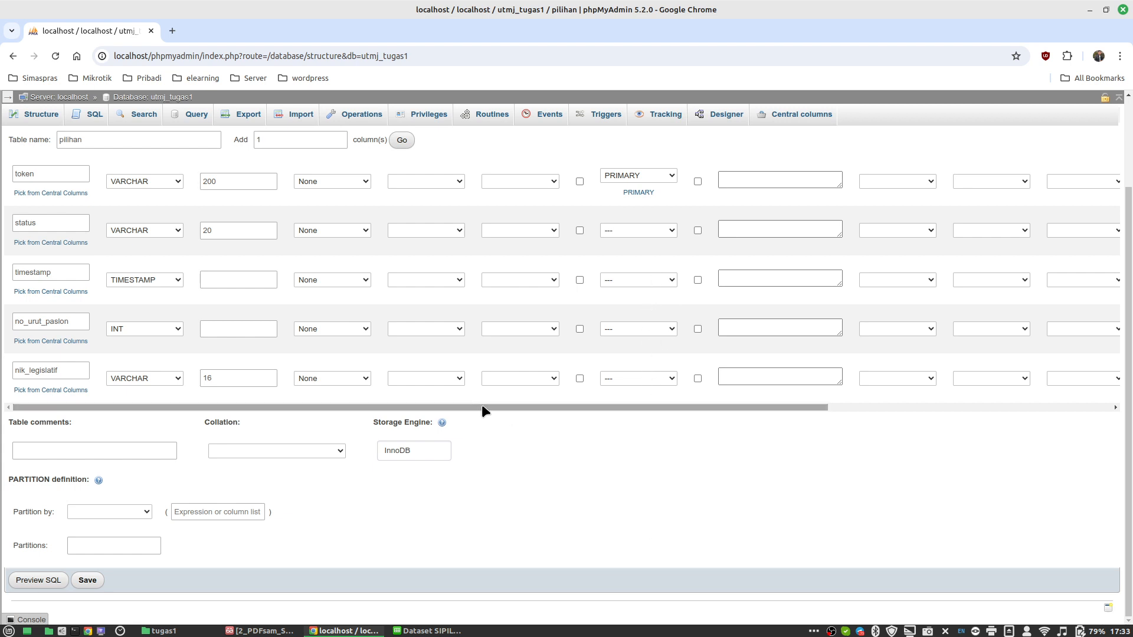
Step: Check the foreign keys of PILIHAN in the PDF and add an INDEX on the no_urut_paslon column
scroll(629, 389, up, 1)
scroll(631, 392, up, 3)
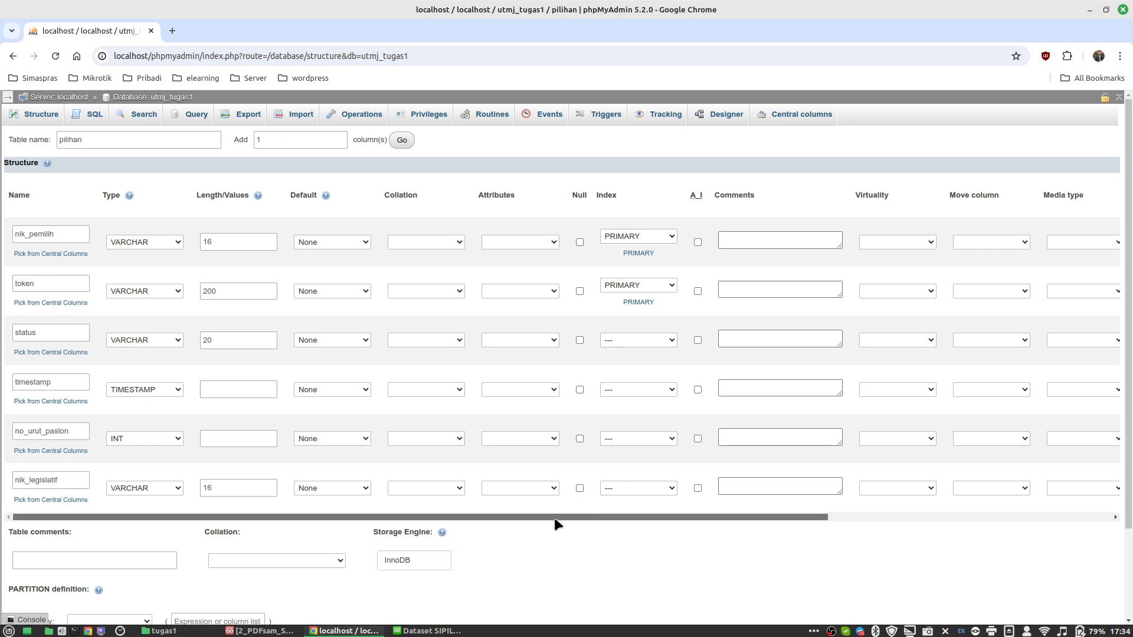
click(260, 631)
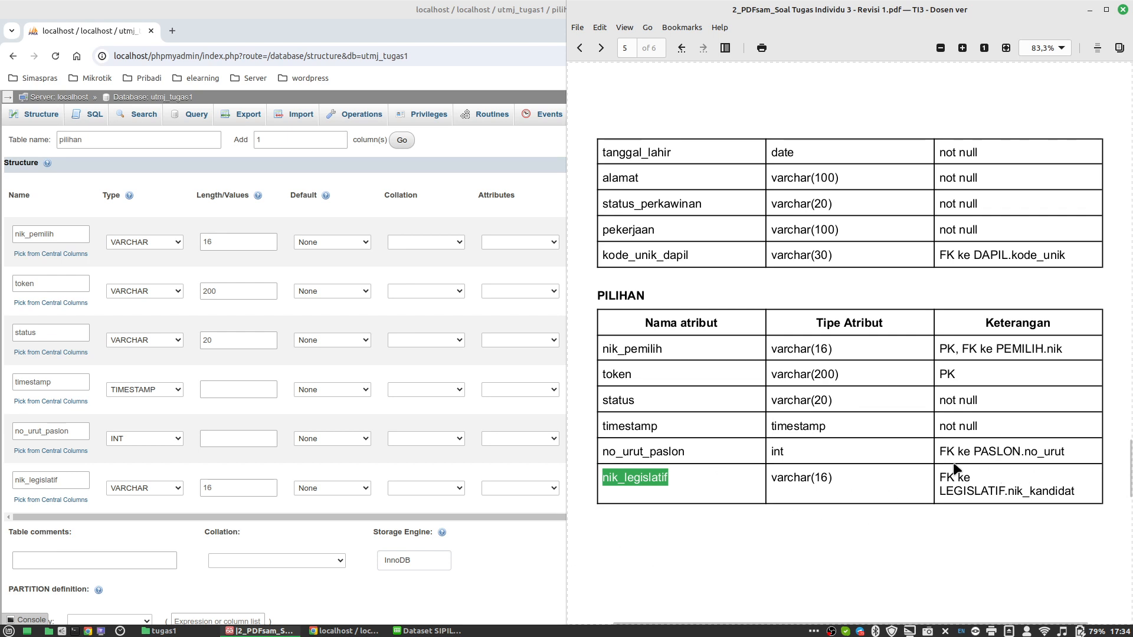
click(513, 514)
click(1090, 10)
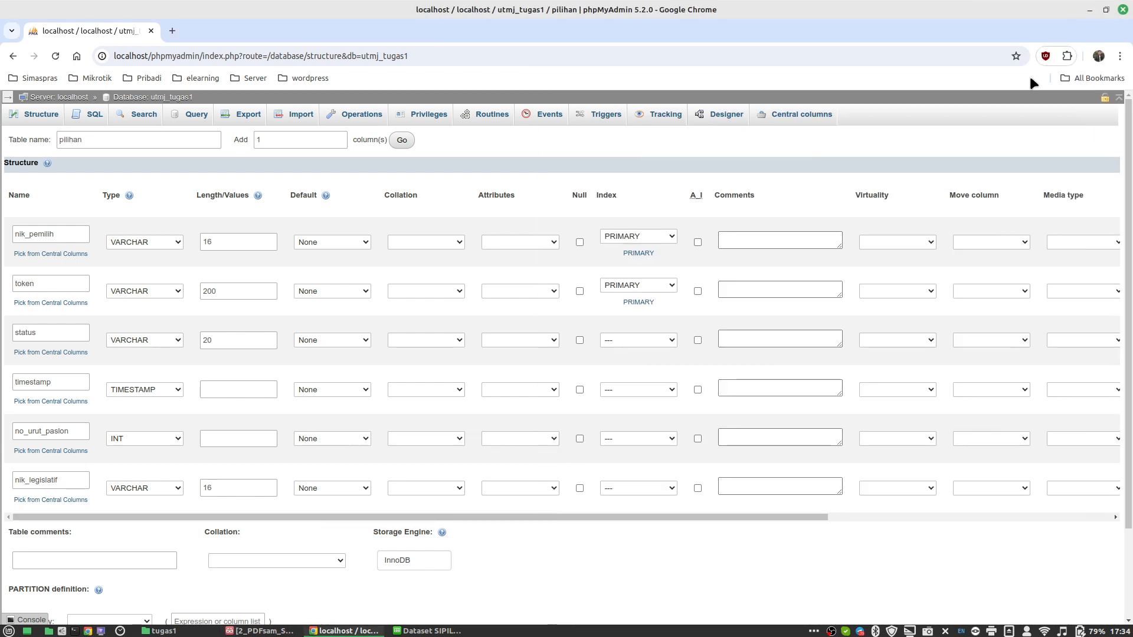
click(625, 439)
click(624, 406)
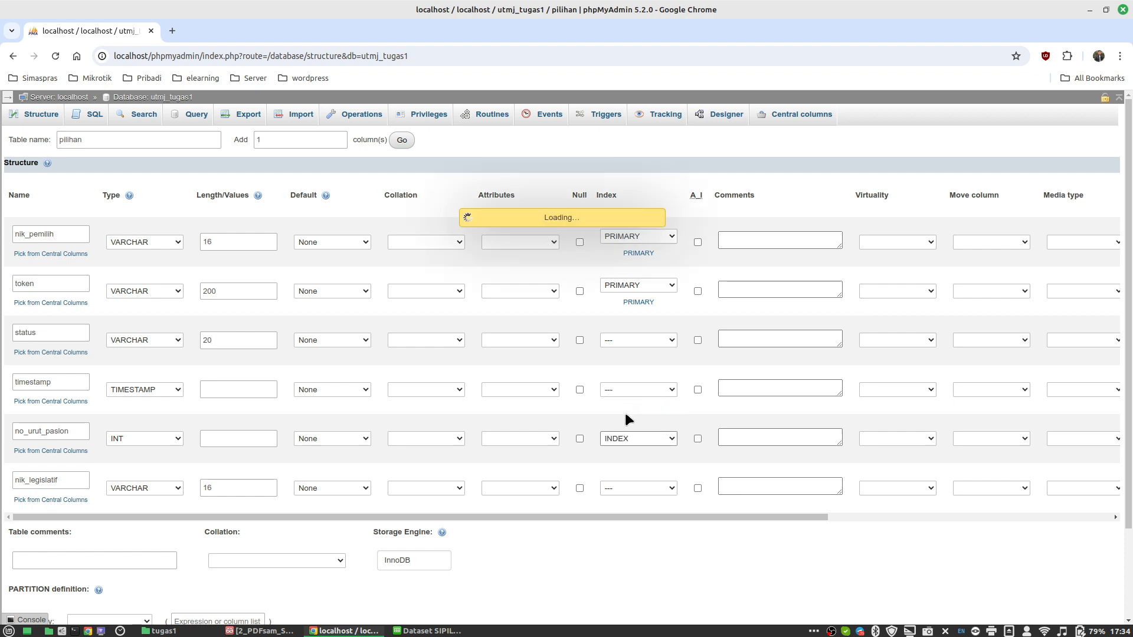
click(631, 486)
Step: Add a single-column INDEX on nik_legislatif and save the pilihan table
click(634, 488)
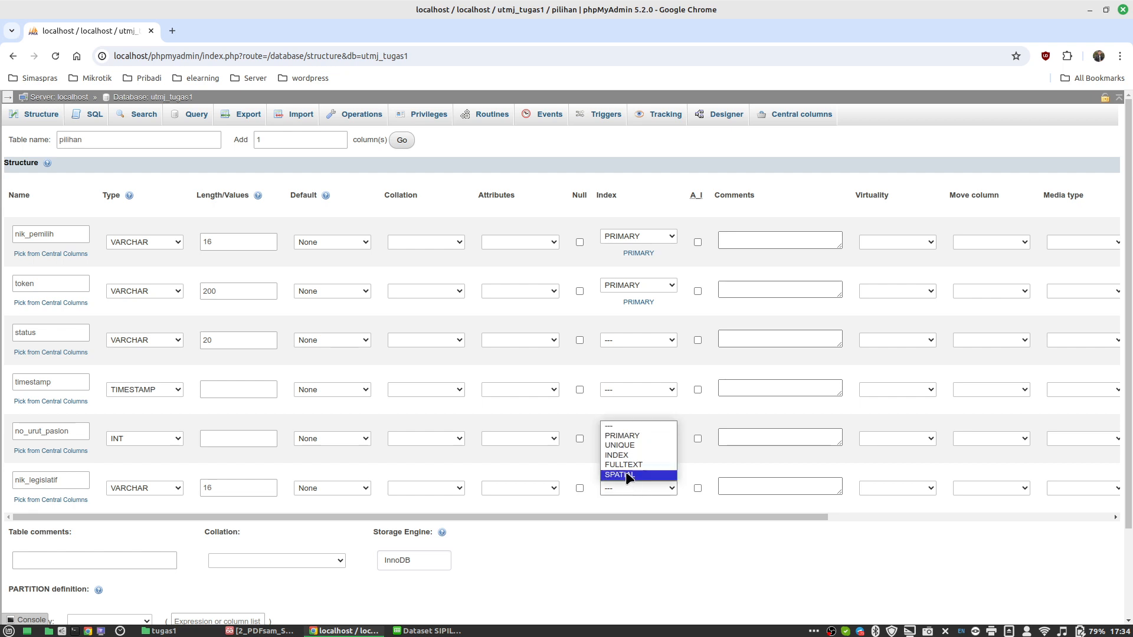
click(627, 458)
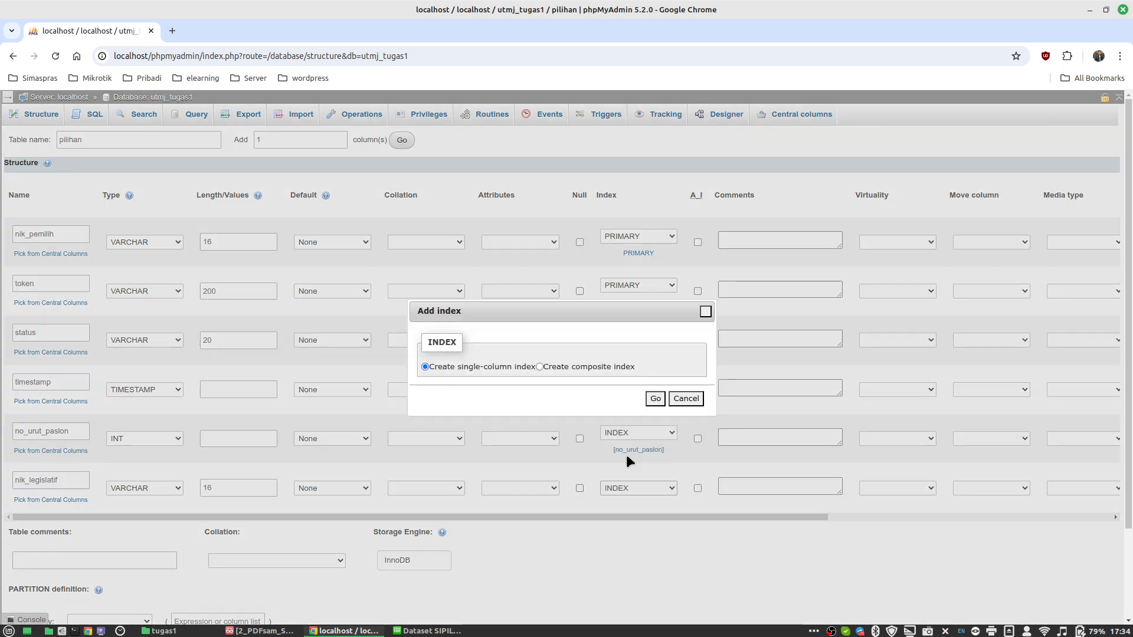
click(654, 400)
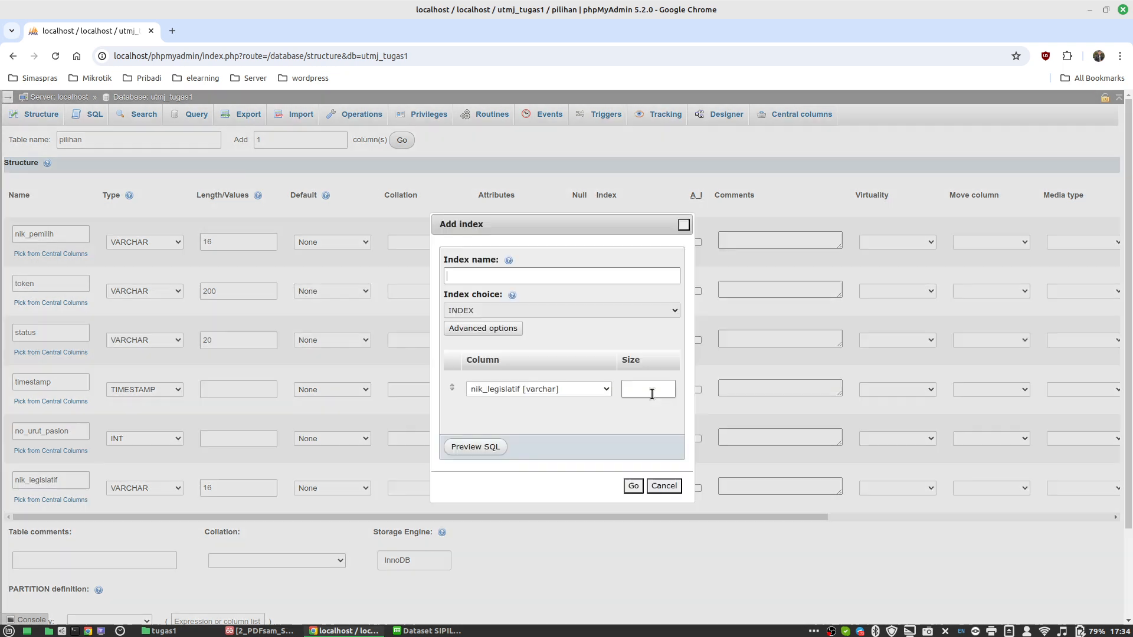
click(632, 486)
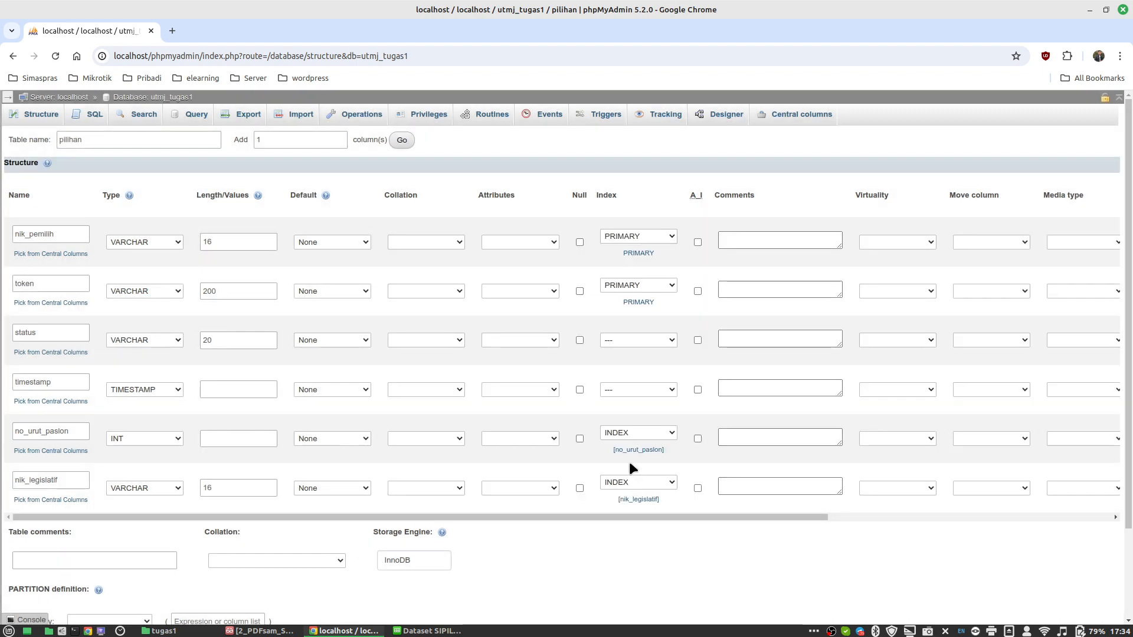
scroll(413, 591, down, 2)
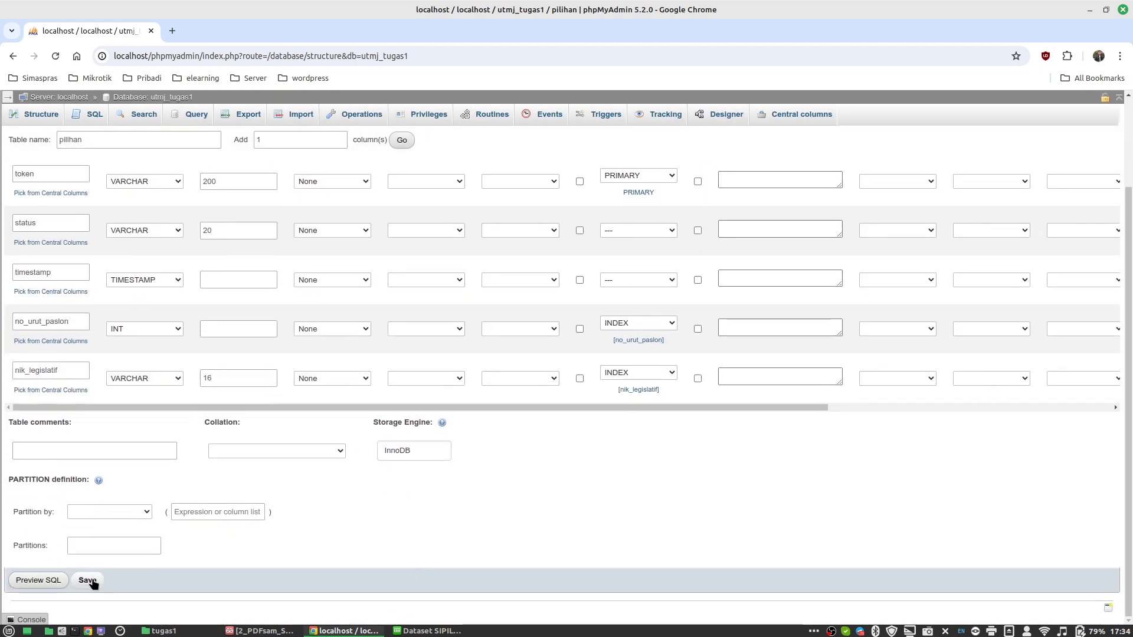
click(89, 580)
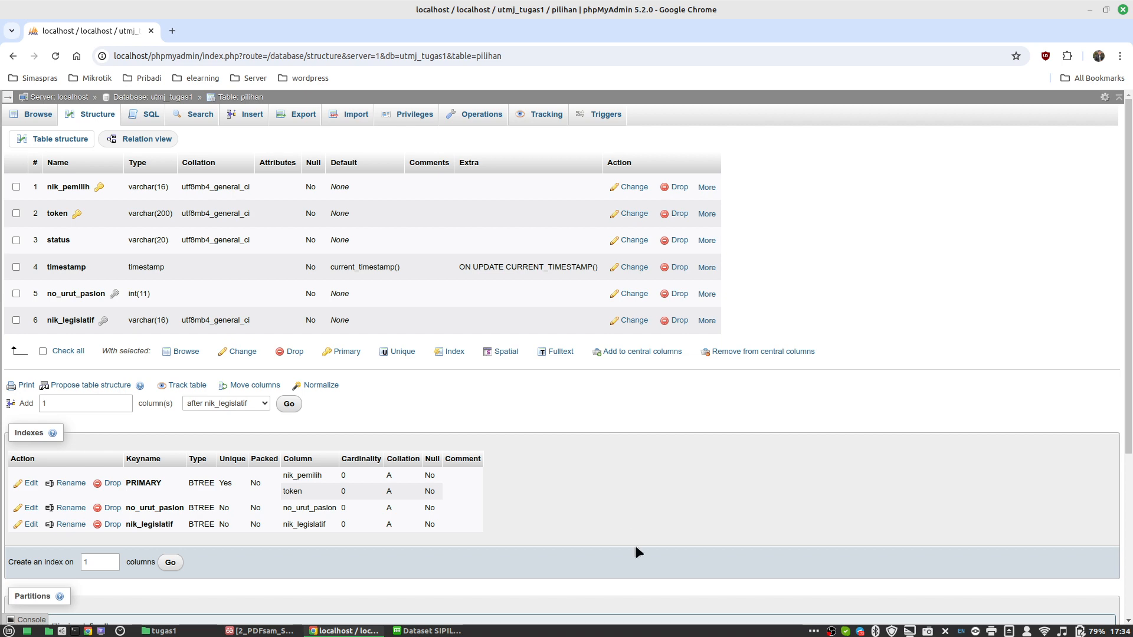
Step: Check the PDF around the PILIHAN table for remaining tables and open the utmj_tugas1 database in the Designer
click(260, 631)
key(super+Right)
scroll(884, 465, down, 3)
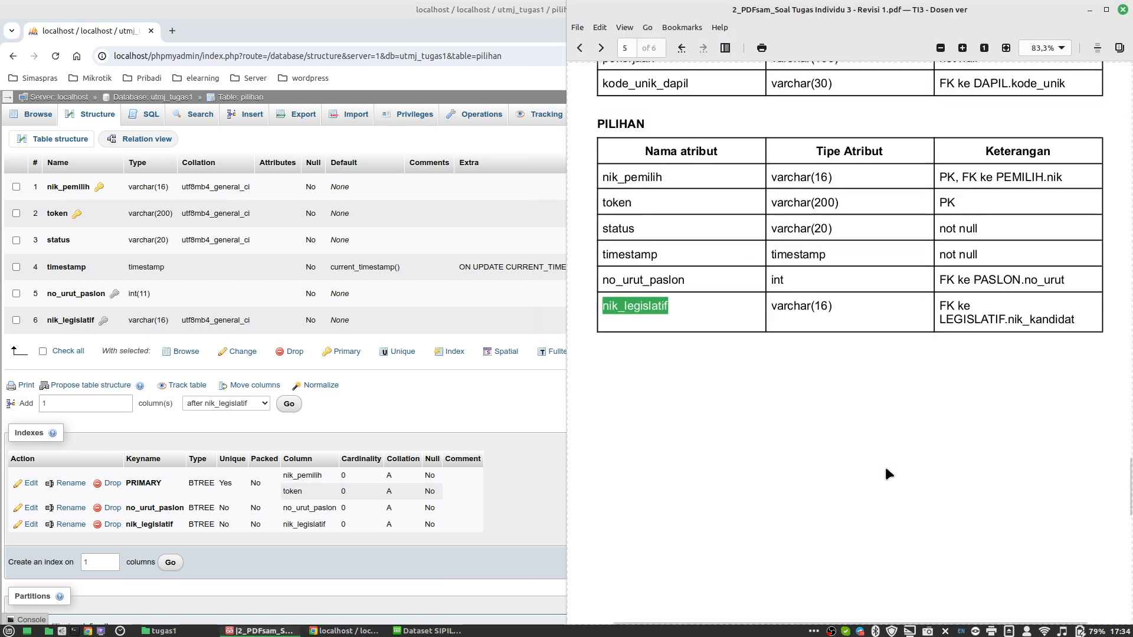
scroll(884, 465, up, 3)
scroll(885, 474, up, 2)
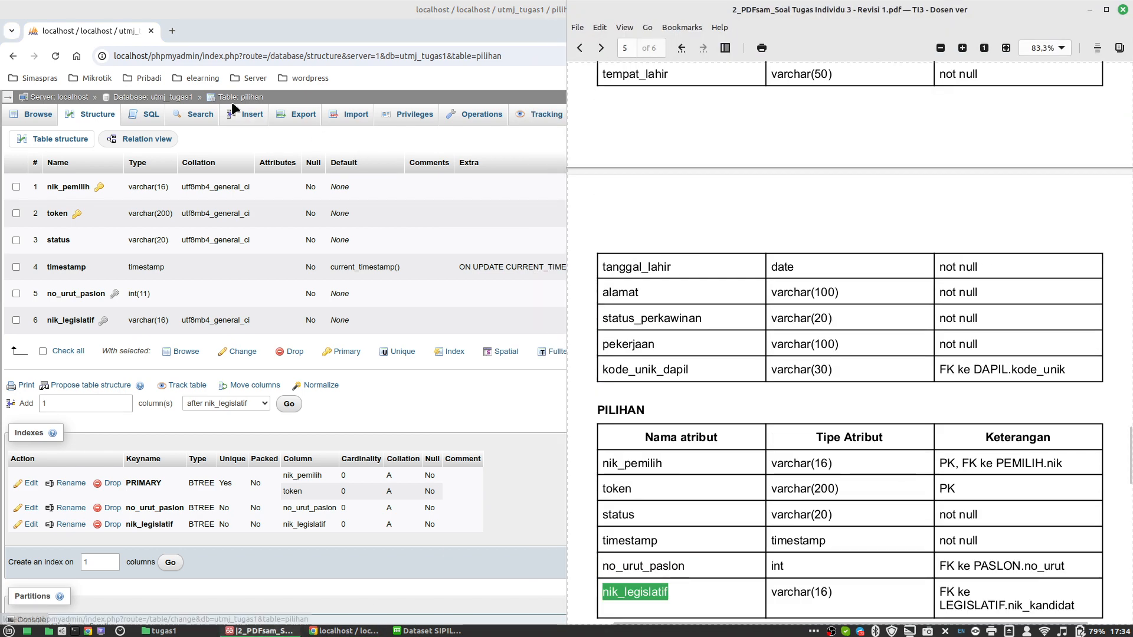
click(161, 98)
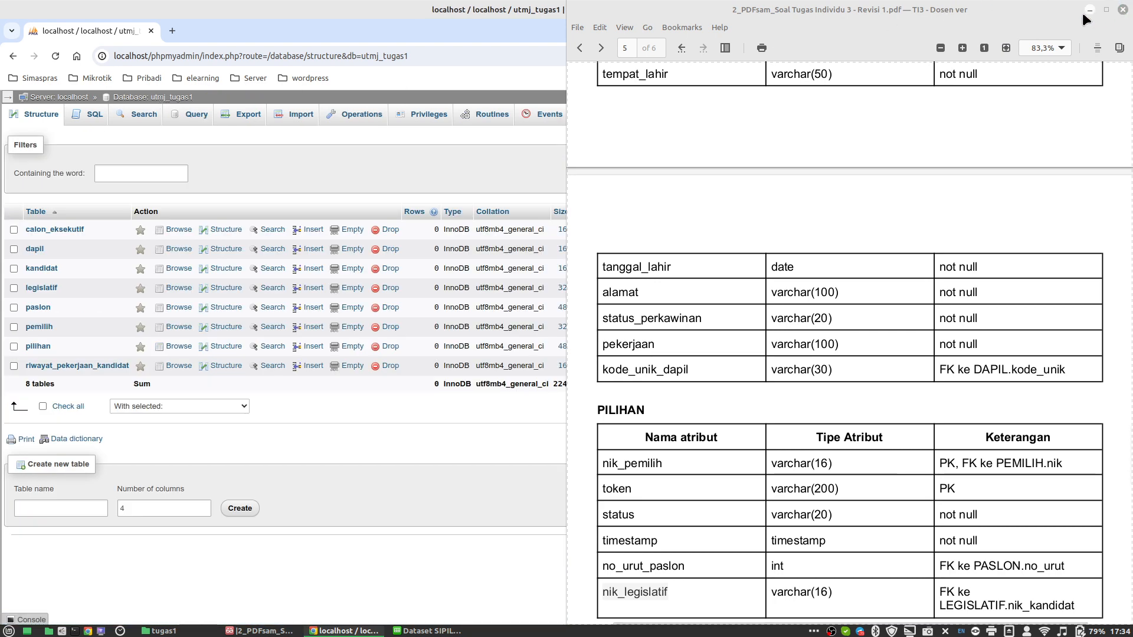
click(1093, 12)
click(1092, 10)
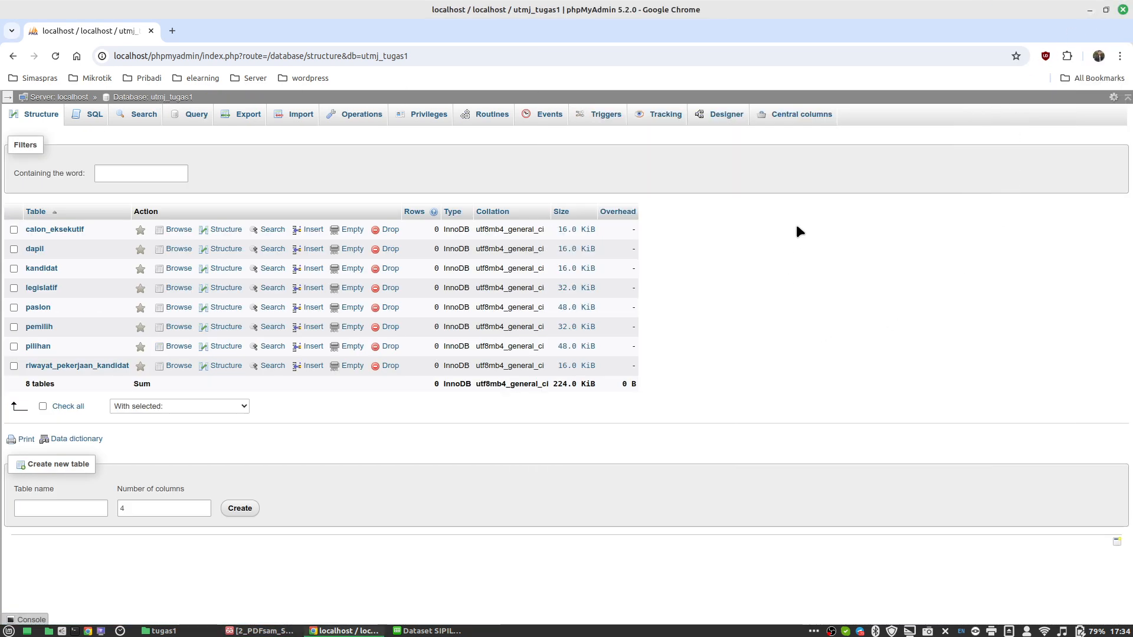
click(706, 124)
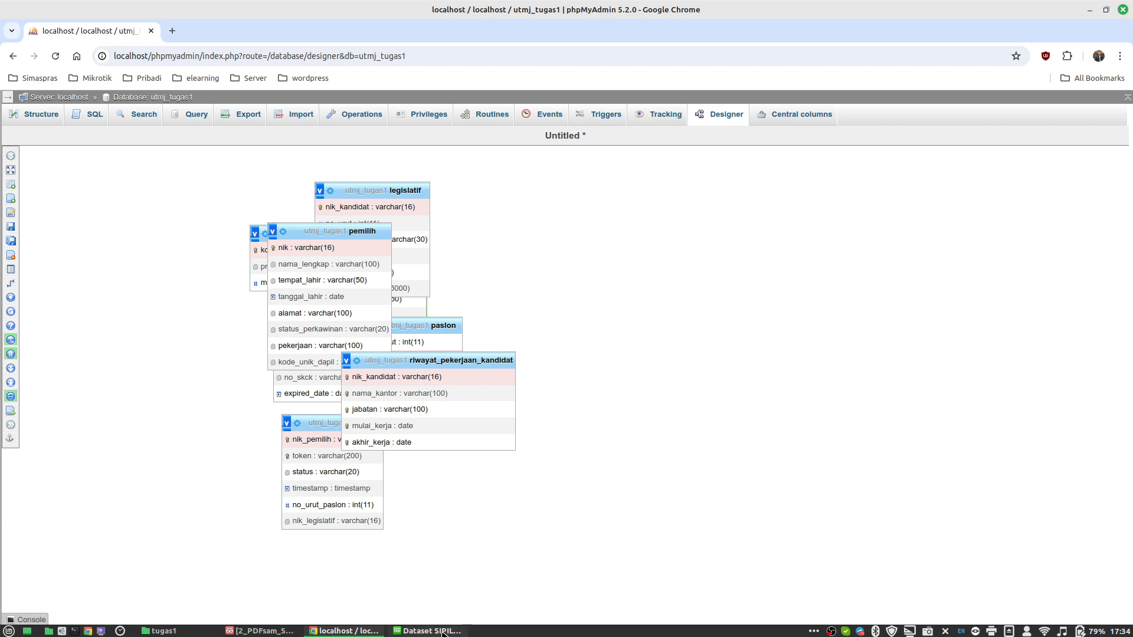
Step: Spread the pemilih, legislatif, kandidat, paslon, riwayat_pekerjaan_kandidat and pilihan tables apart in the diagram and bring up the assignment PDF beside it
drag(331, 231, 154, 226)
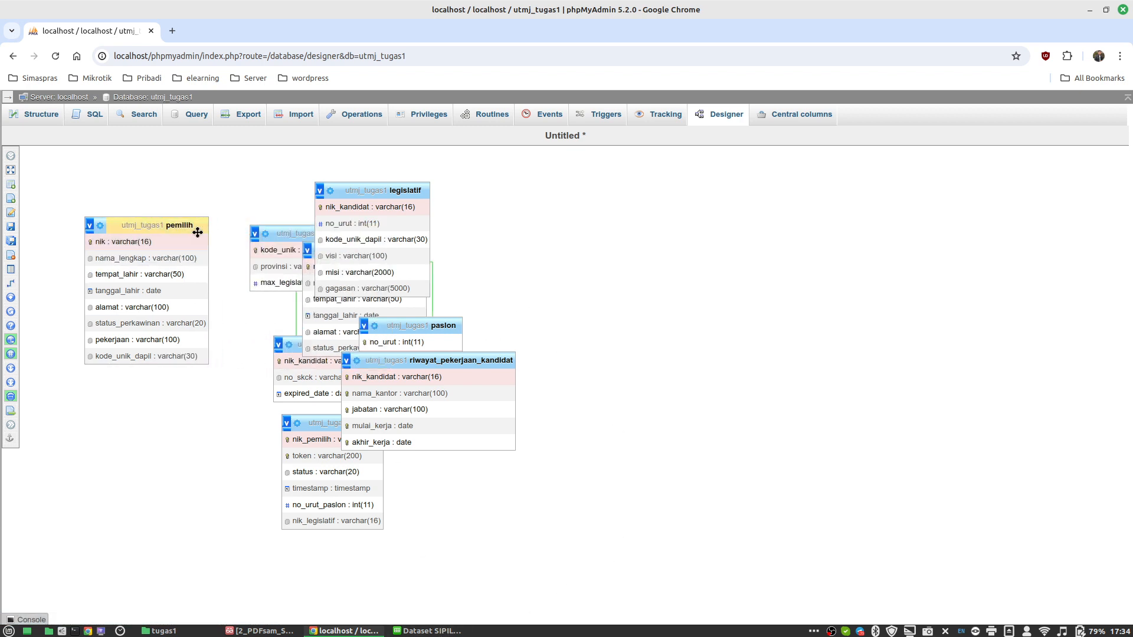
drag(374, 190, 675, 213)
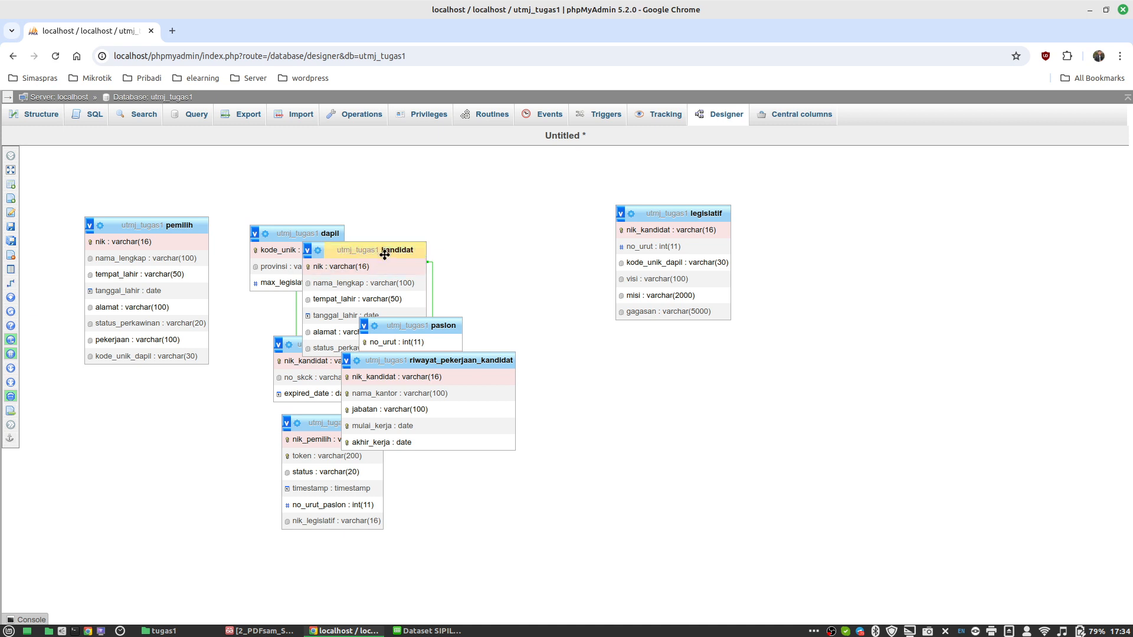
drag(381, 250, 175, 409)
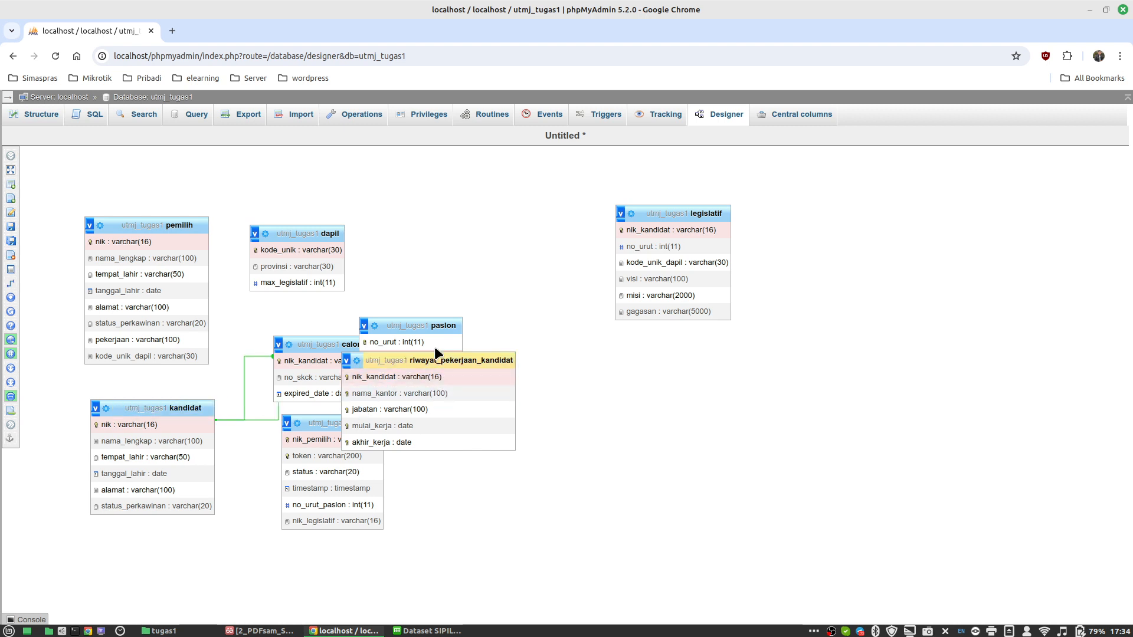
drag(433, 326, 482, 210)
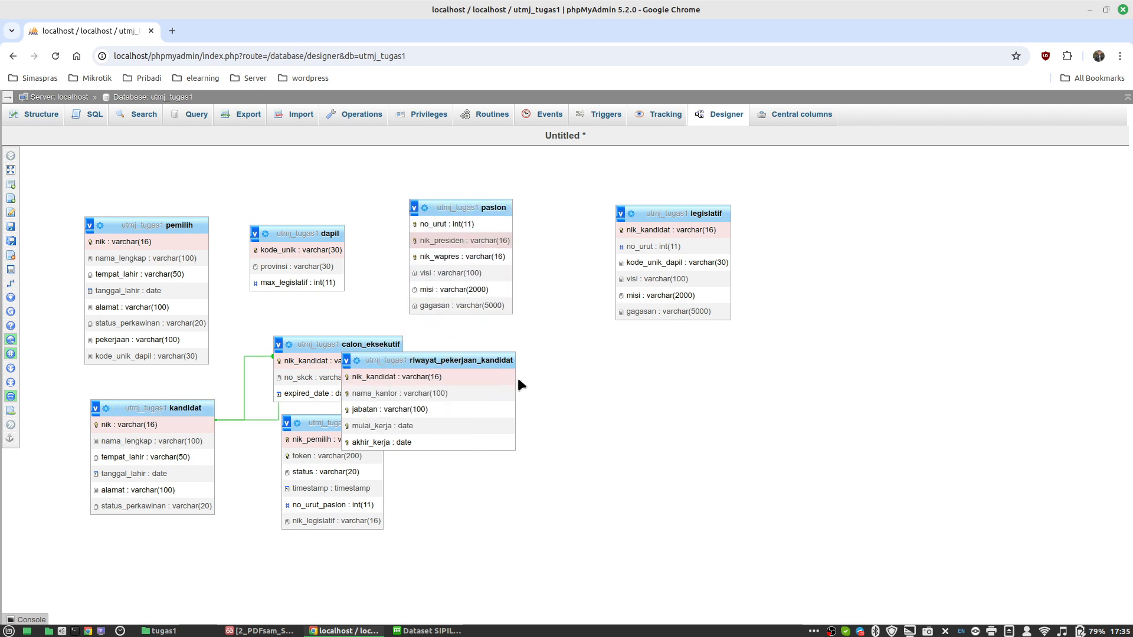
drag(475, 361, 643, 373)
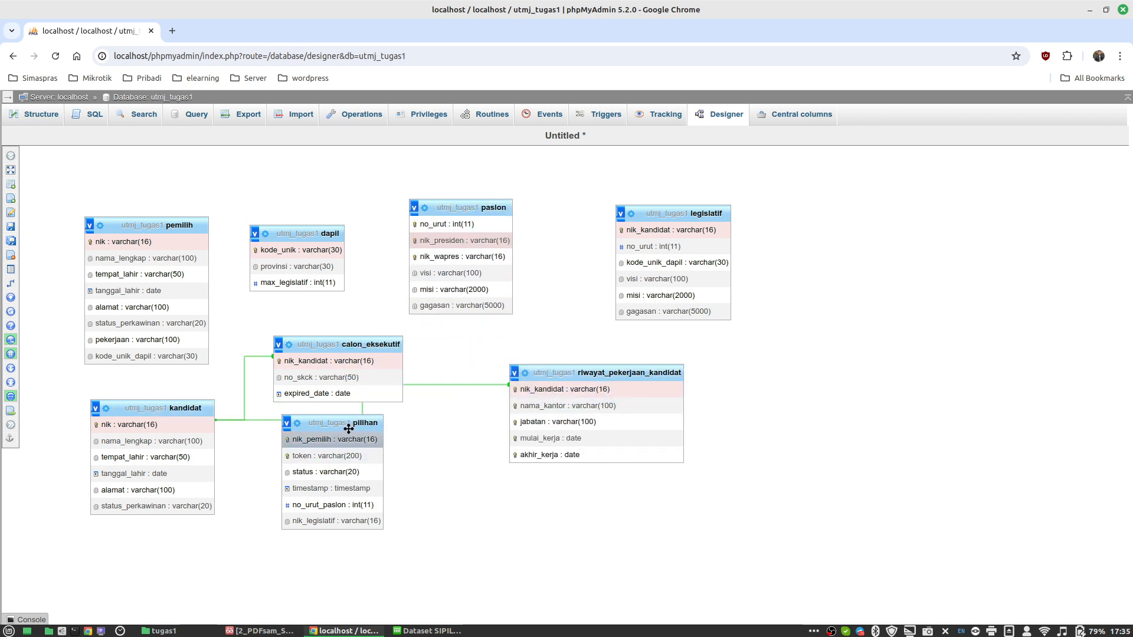
drag(352, 430, 355, 439)
click(259, 631)
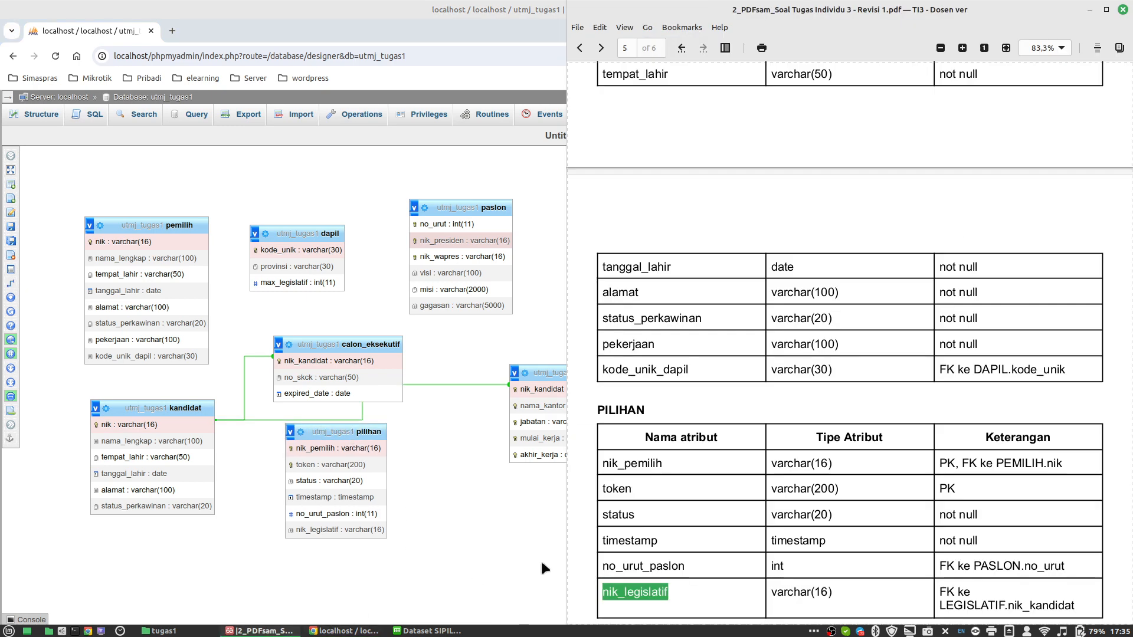
Step: Check the foreign keys of RIWAYAT_PEKERJAAN_KANDIDAT, CALON_EKSEKUTIF and PASLON in the assignment PDF
scroll(850, 466, up, 20)
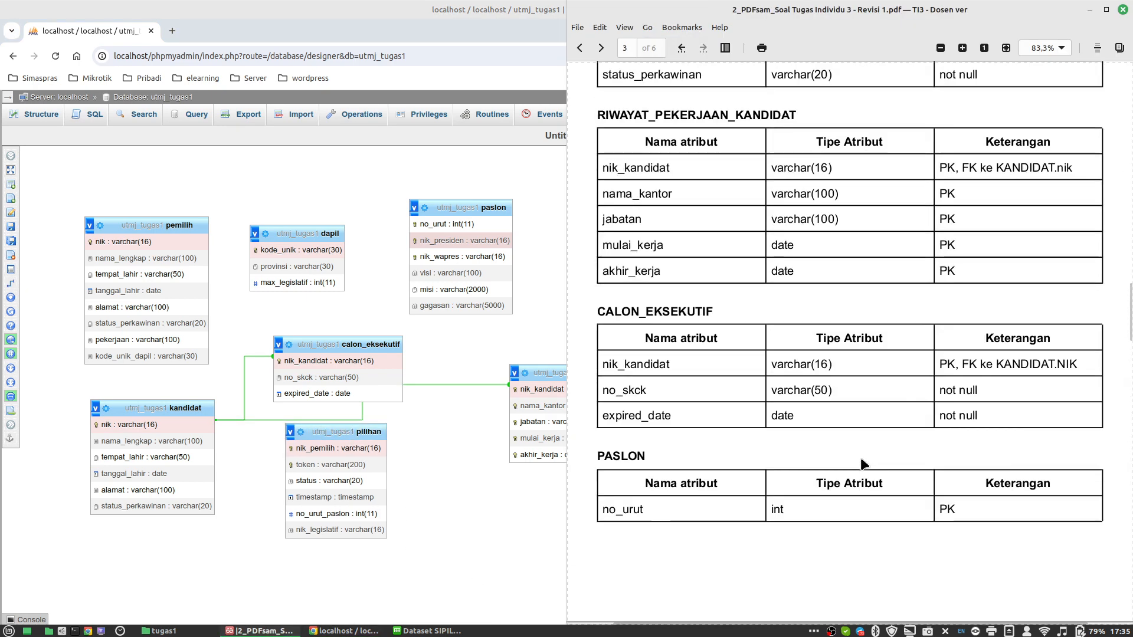
scroll(860, 471, down, 10)
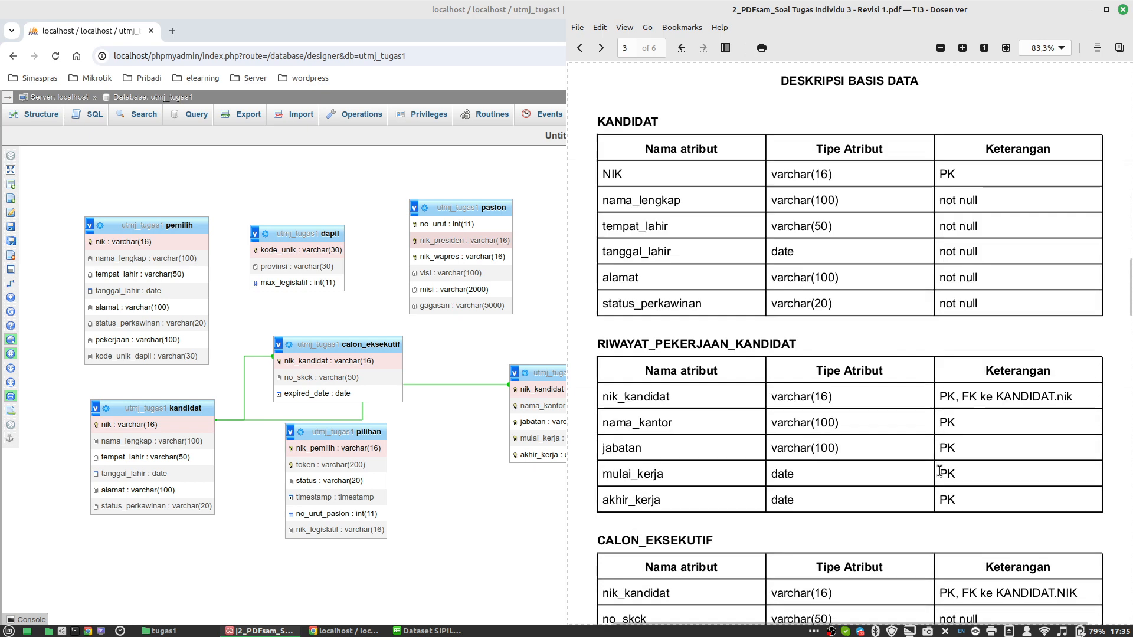
scroll(993, 299, down, 4)
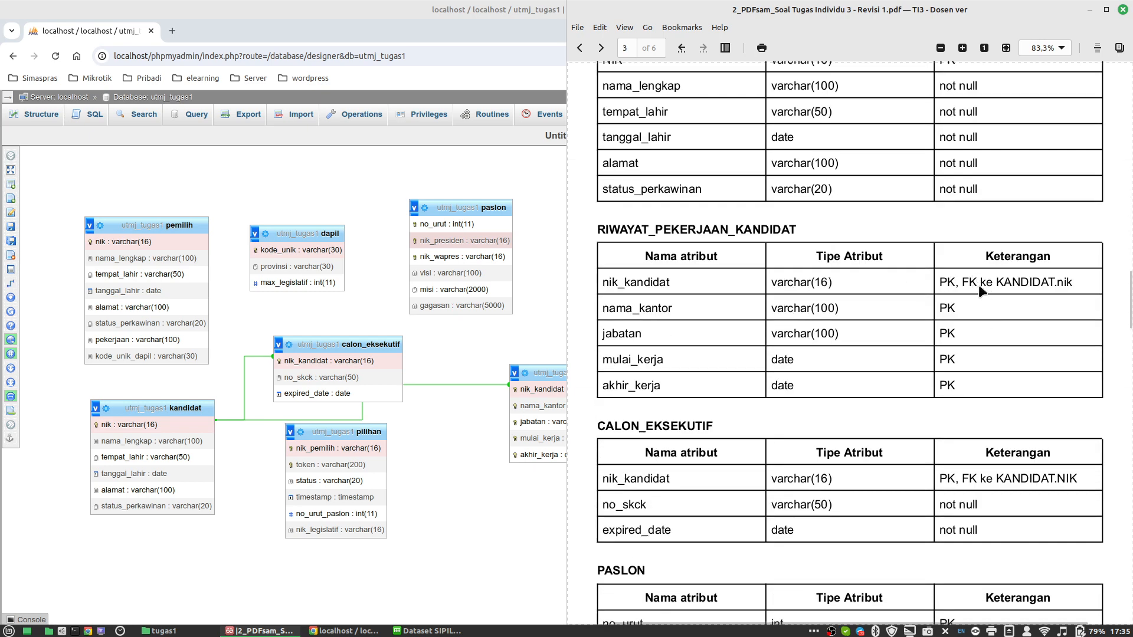
scroll(961, 343, down, 8)
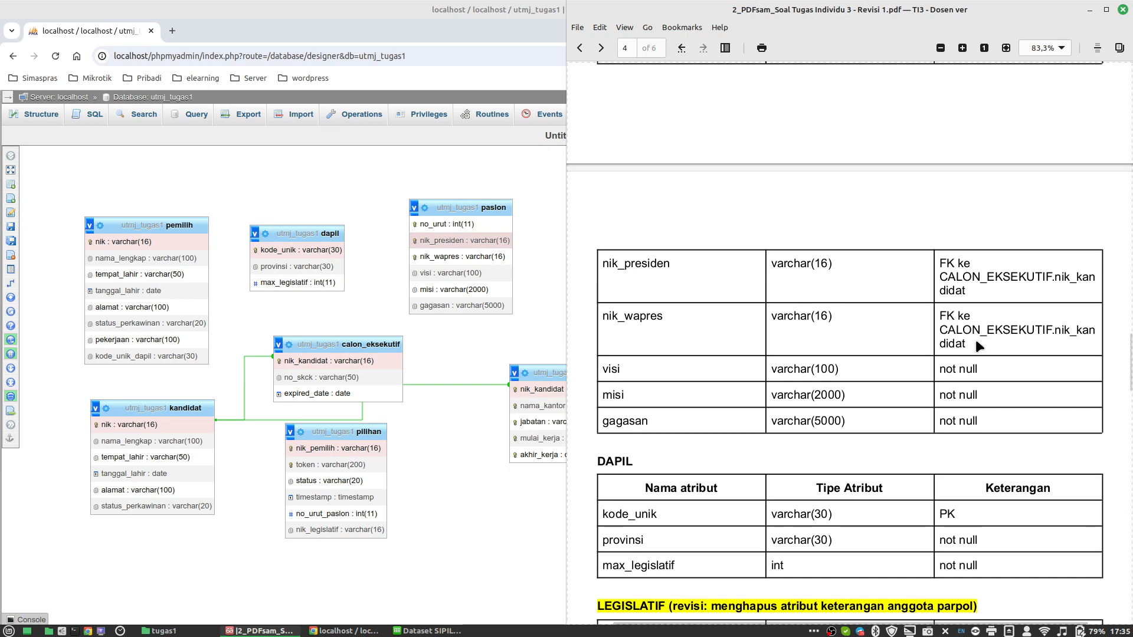
scroll(978, 346, up, 1)
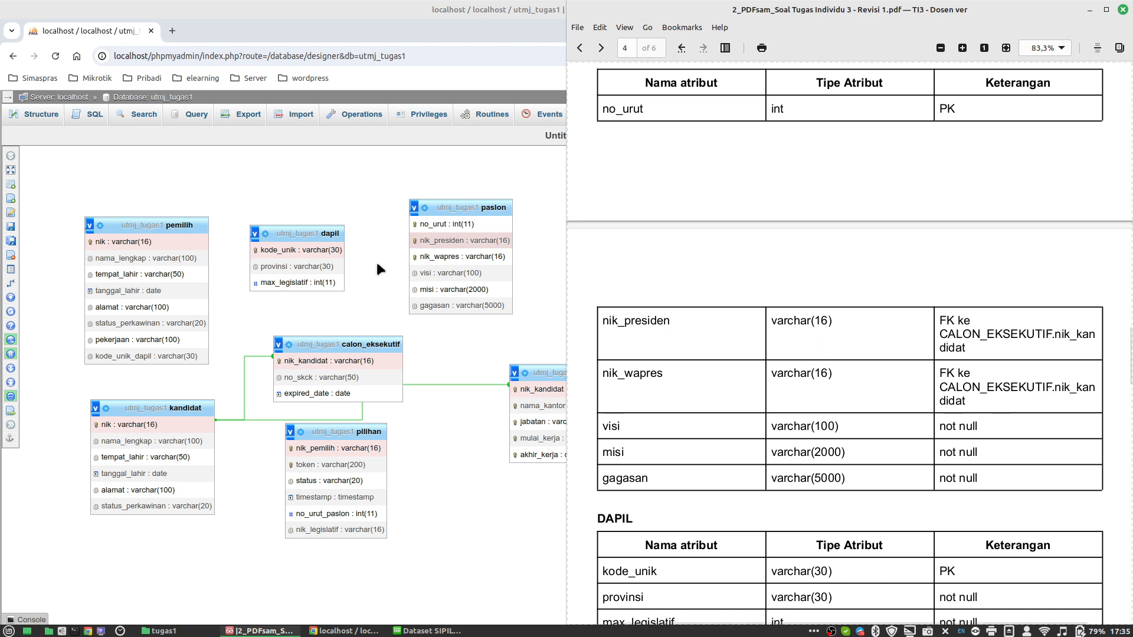
Step: Create a foreign key from paslon.nik_presiden to calon_eksekutif.nik_kandidat in the Designer, with CASCADE on delete and on update
mouse_move(9, 321)
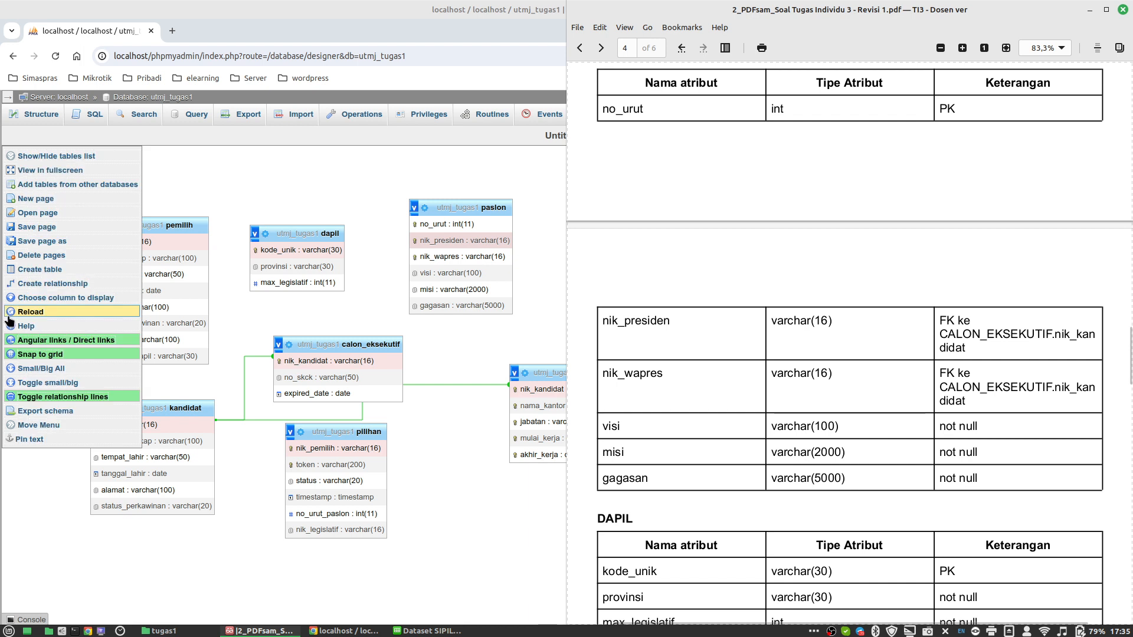
click(59, 291)
click(70, 284)
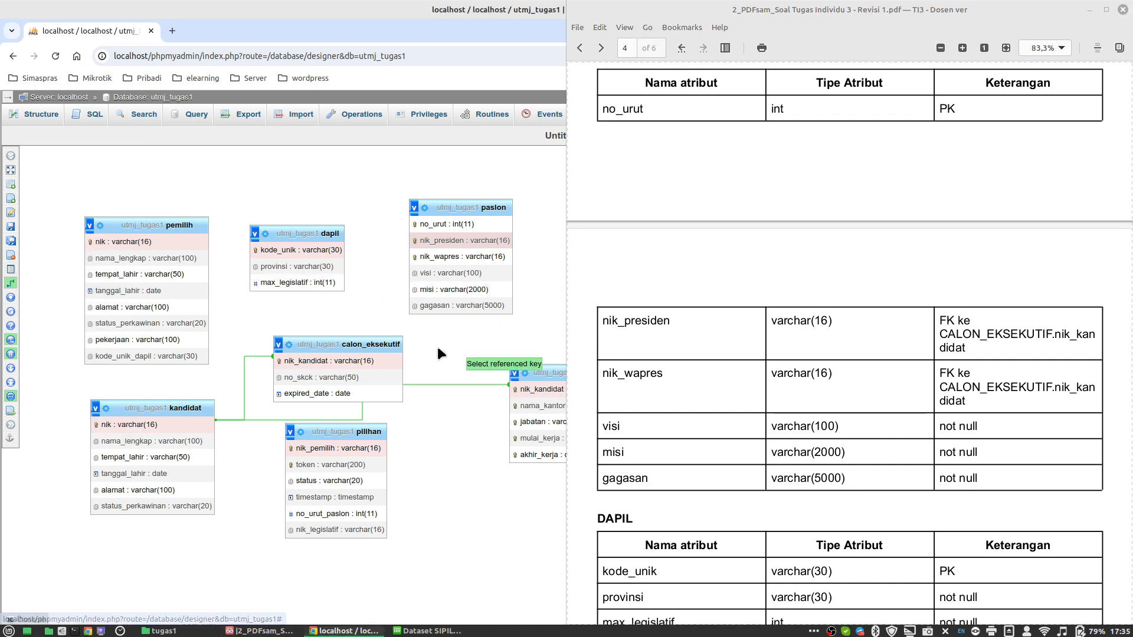
click(366, 361)
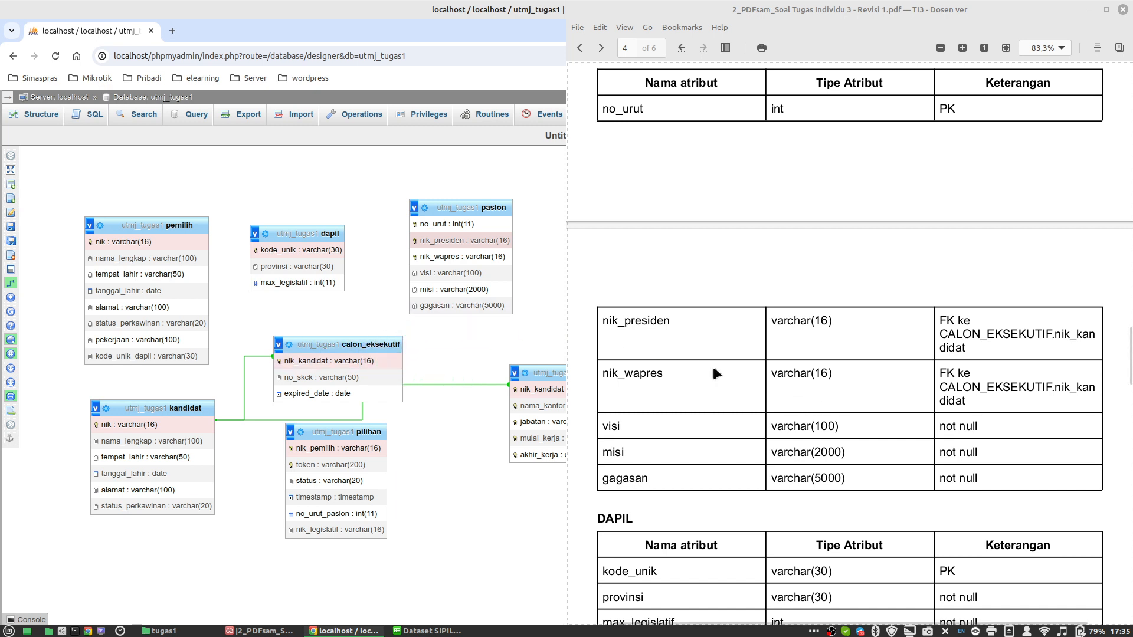
click(466, 258)
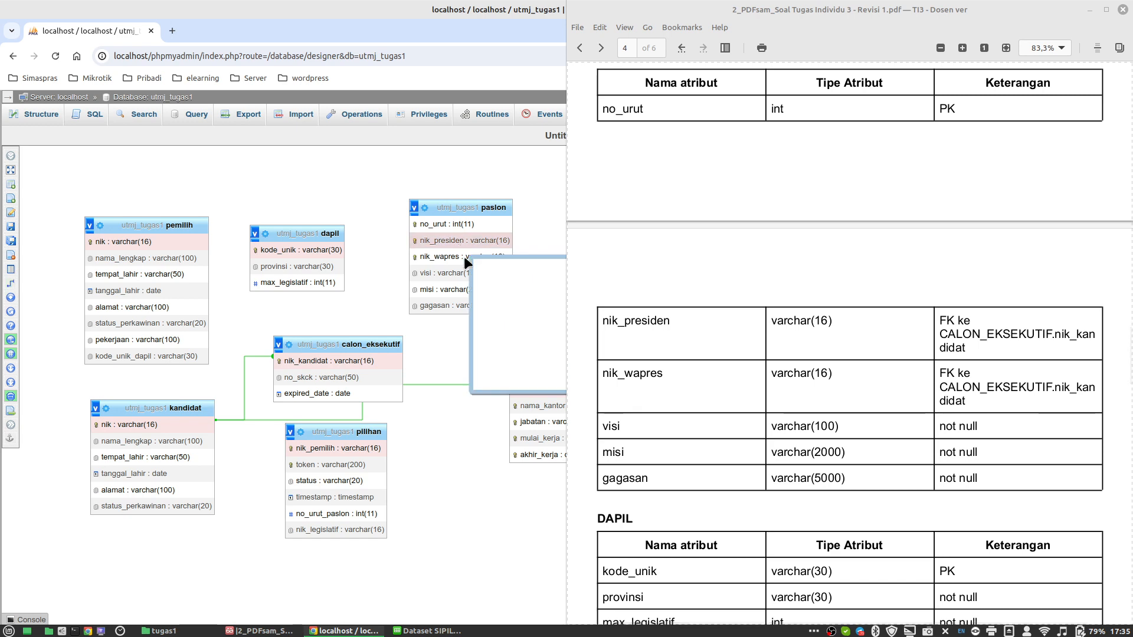
click(1089, 10)
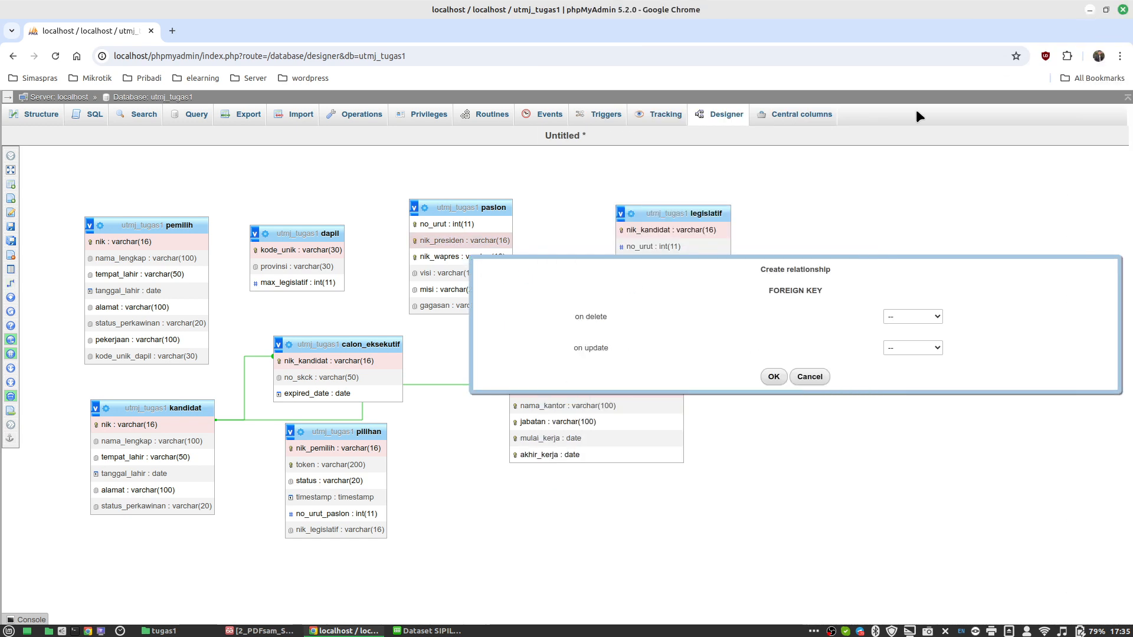
click(921, 319)
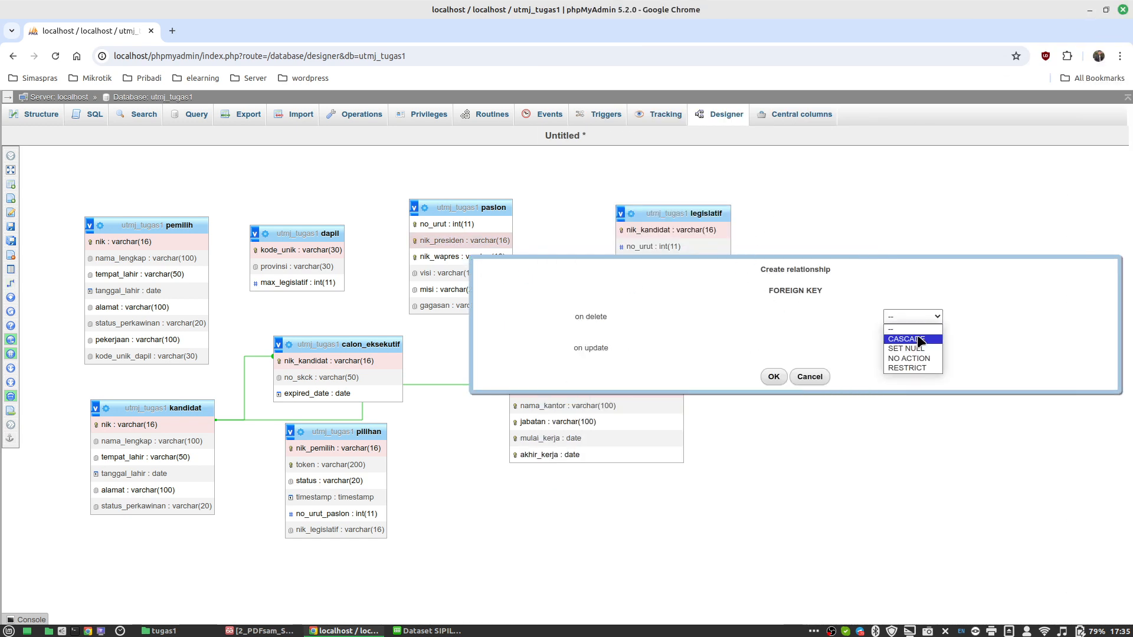
click(910, 339)
click(910, 348)
click(908, 370)
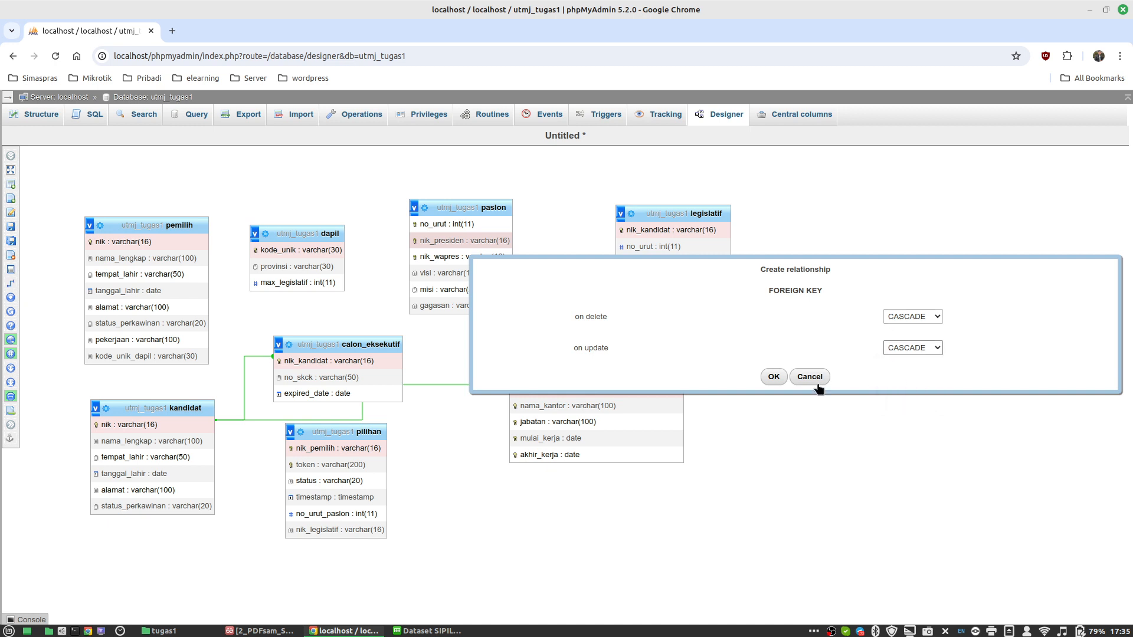
click(773, 378)
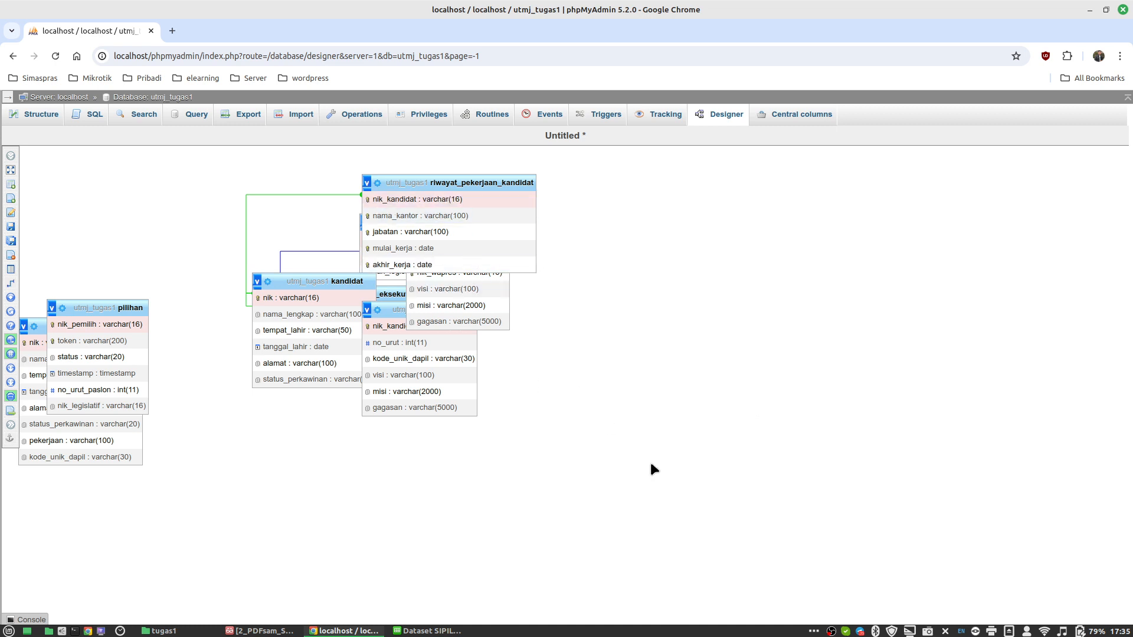
Step: Spread the overlapping kandidat, legislatif, riwayat_pekerjaan_kandidat and paslon tables apart in the diagram
drag(330, 286, 251, 360)
drag(393, 309, 411, 400)
drag(470, 182, 223, 154)
drag(450, 221, 621, 240)
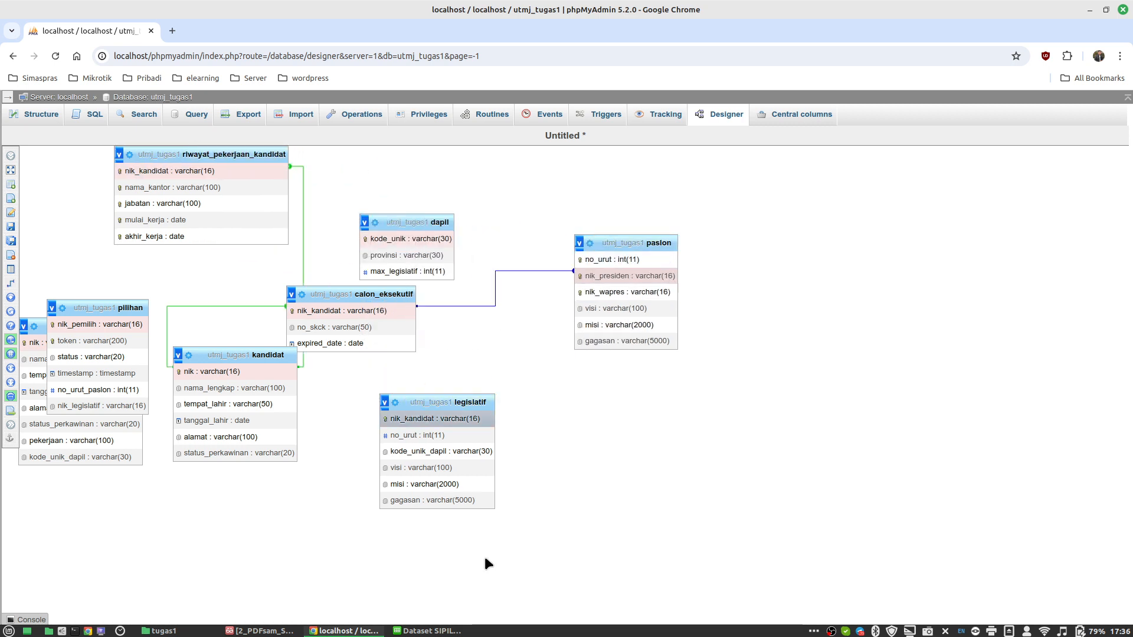
click(260, 630)
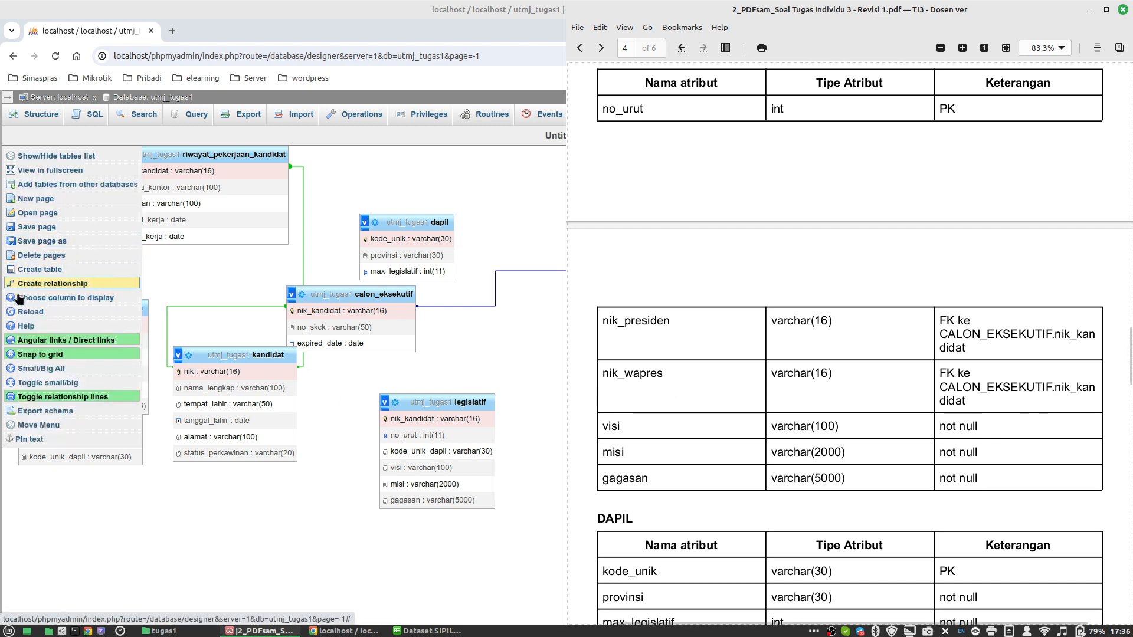
click(42, 288)
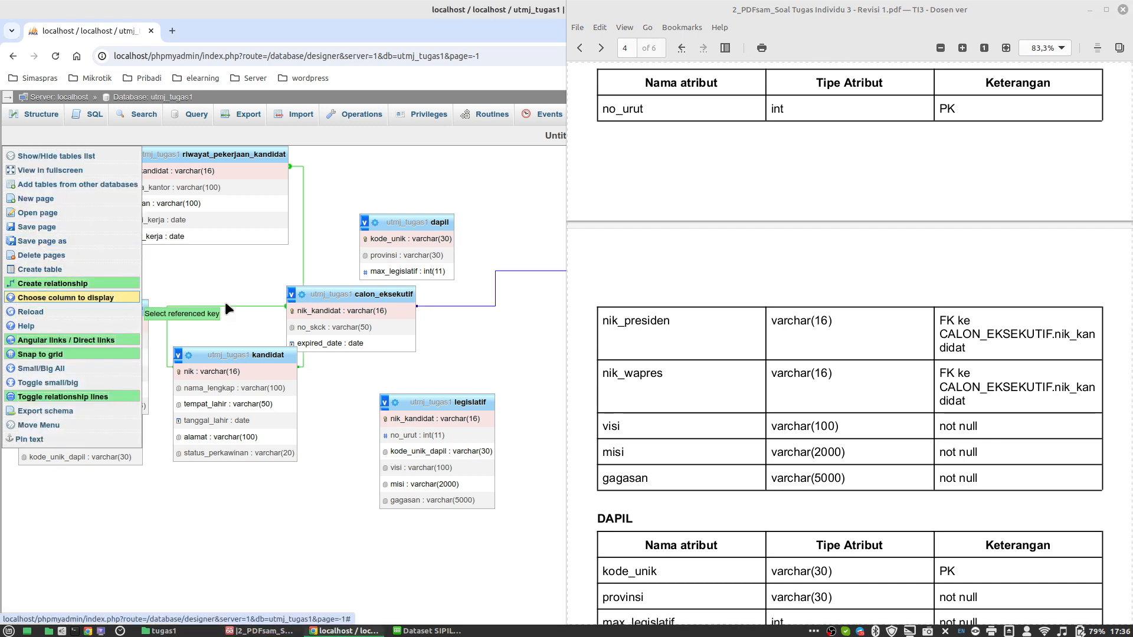
click(363, 313)
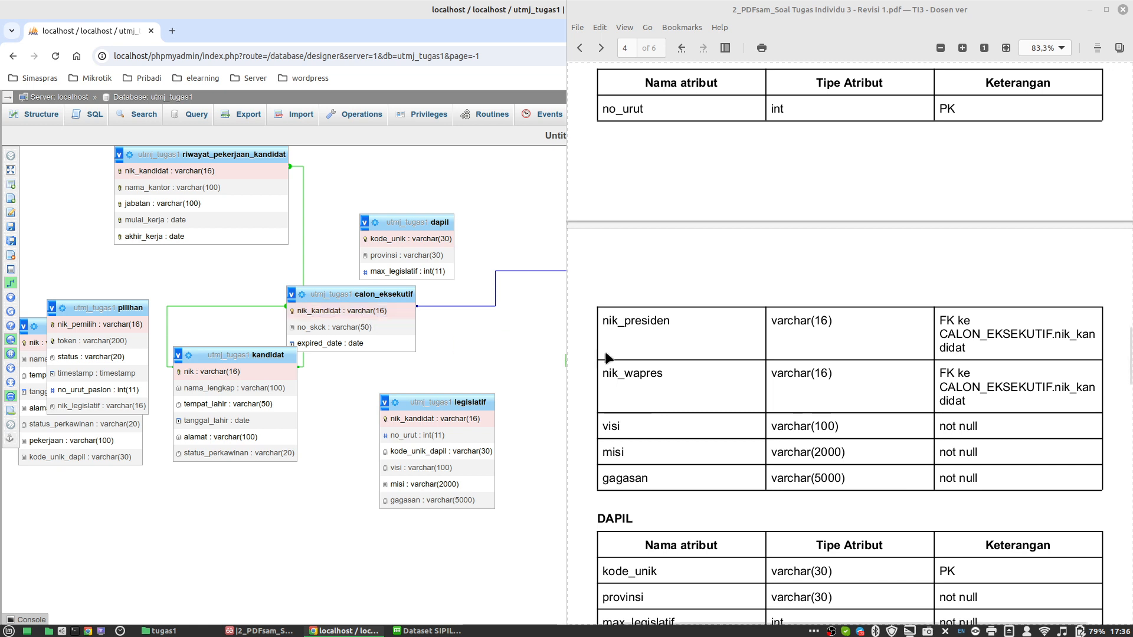
scroll(697, 357, up, 2)
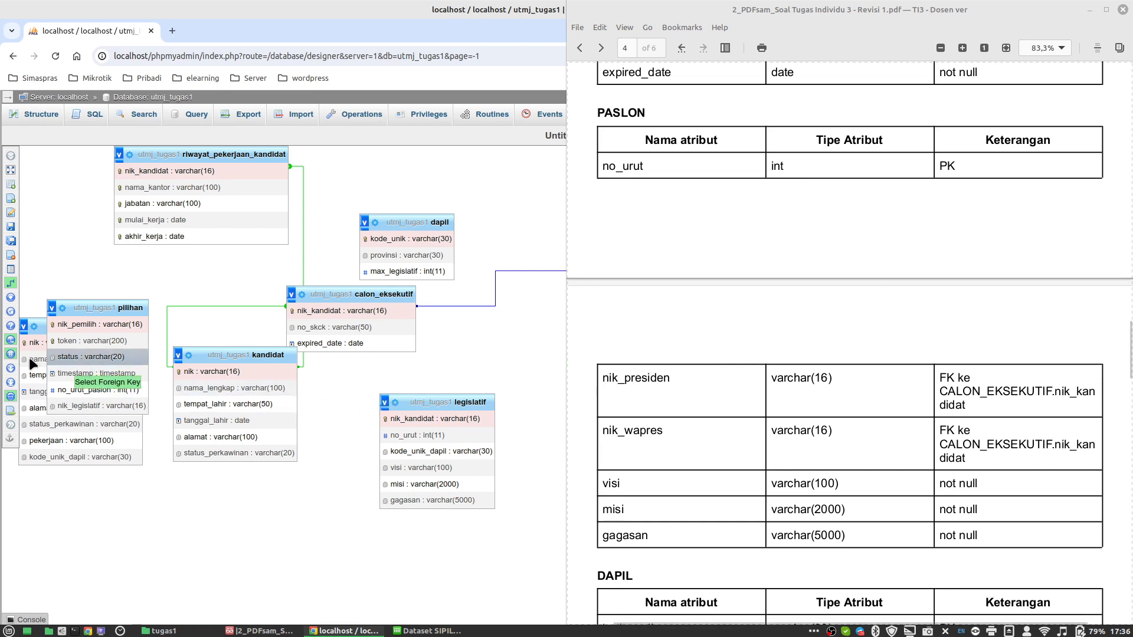
mouse_move(3, 349)
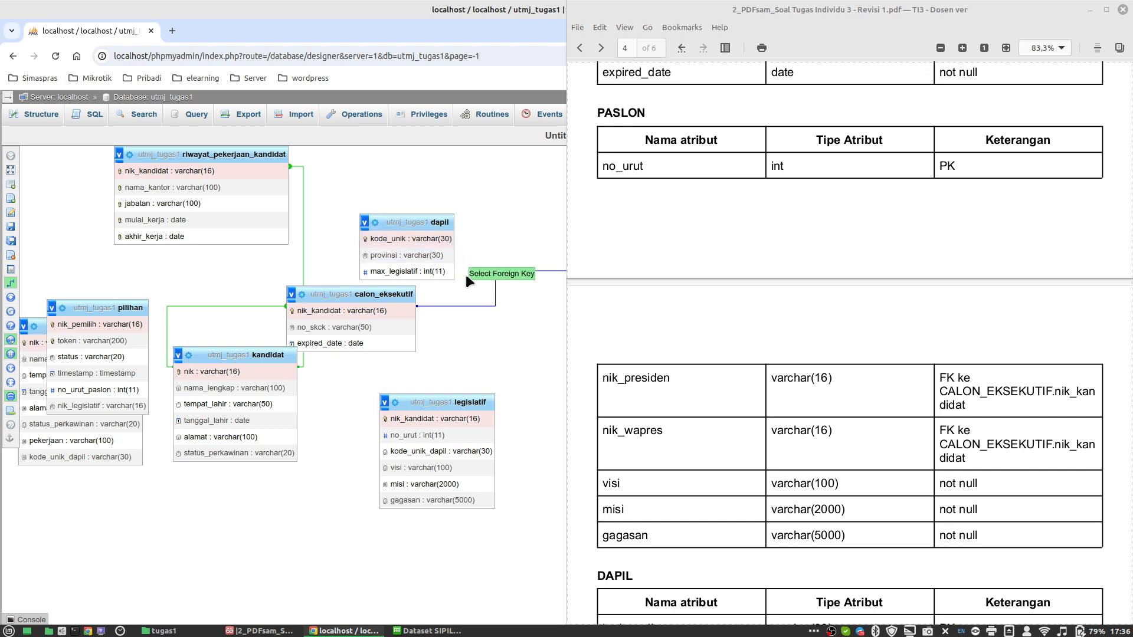
right_click(494, 346)
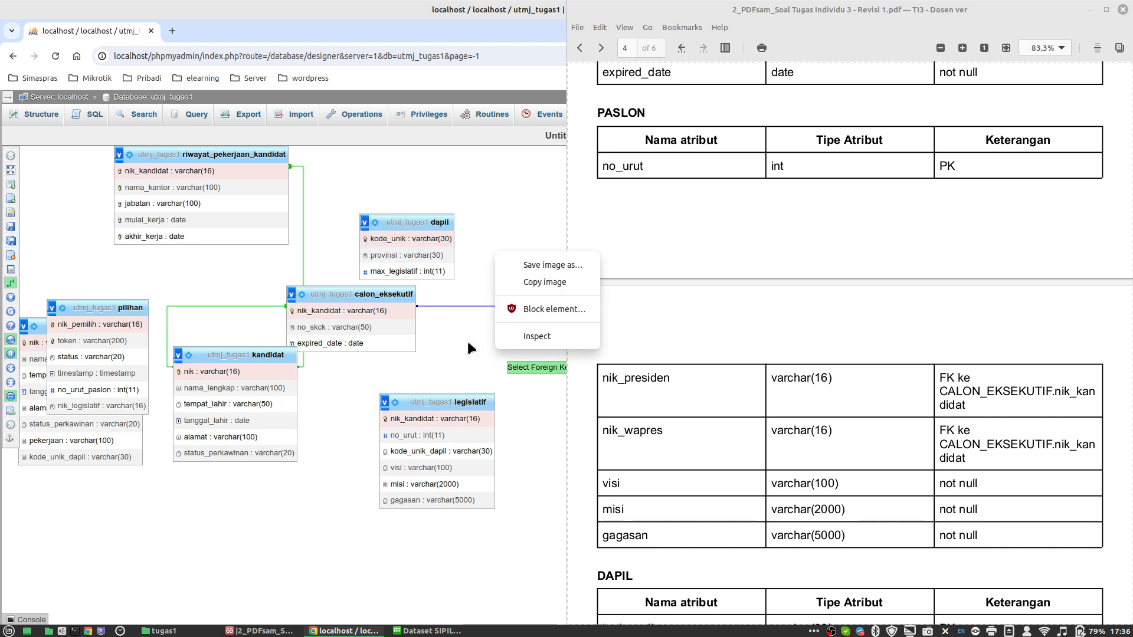
key(Escape)
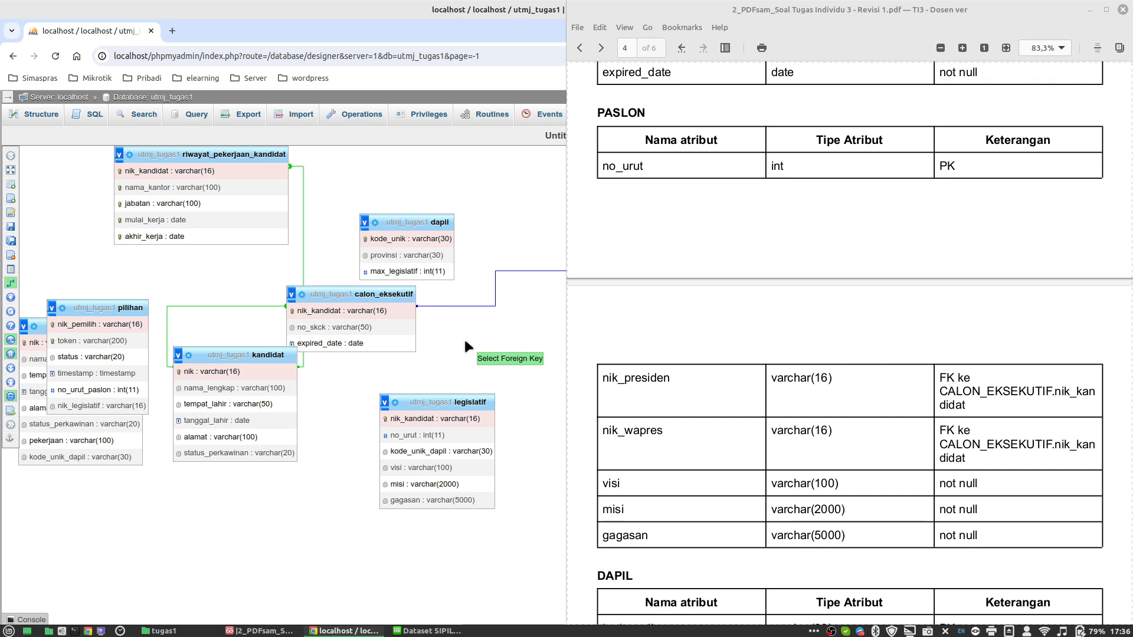
click(381, 311)
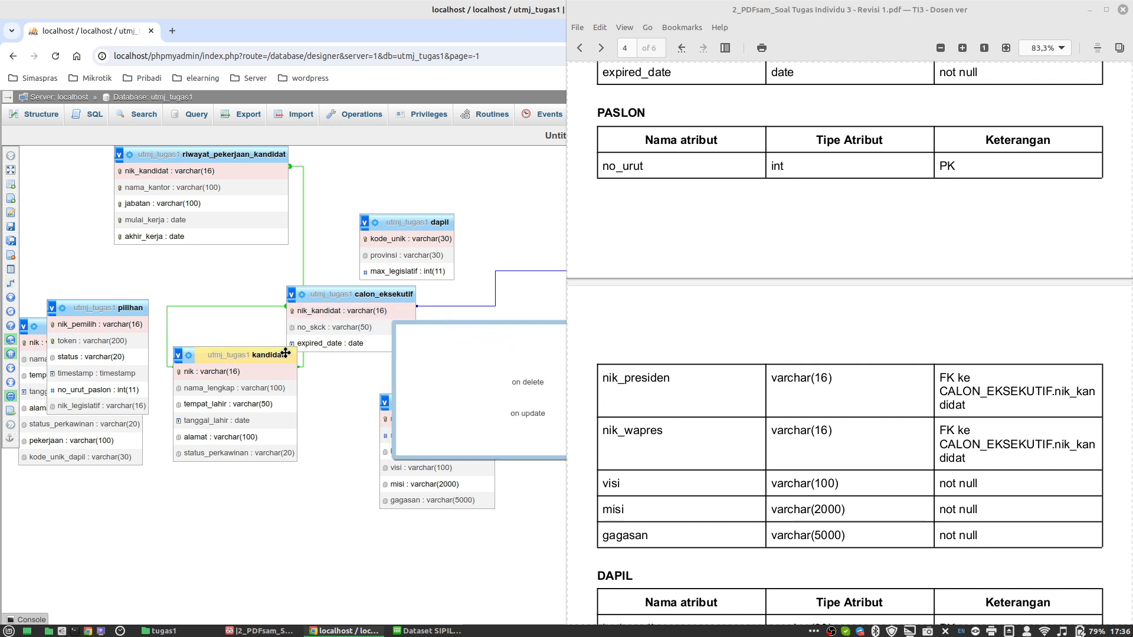
click(1090, 10)
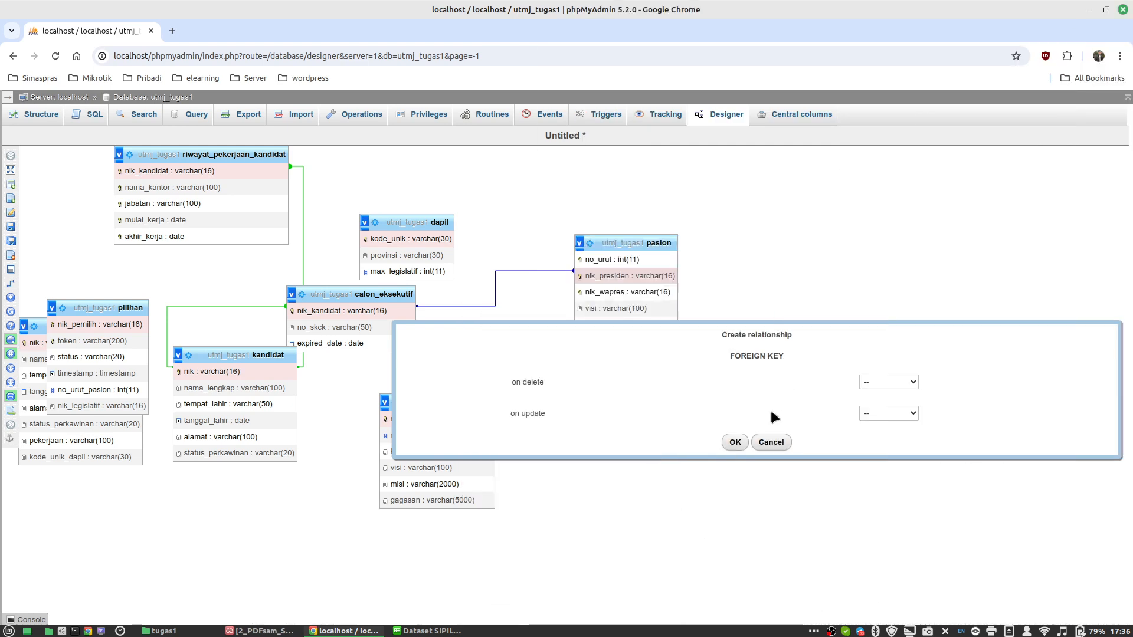
click(762, 446)
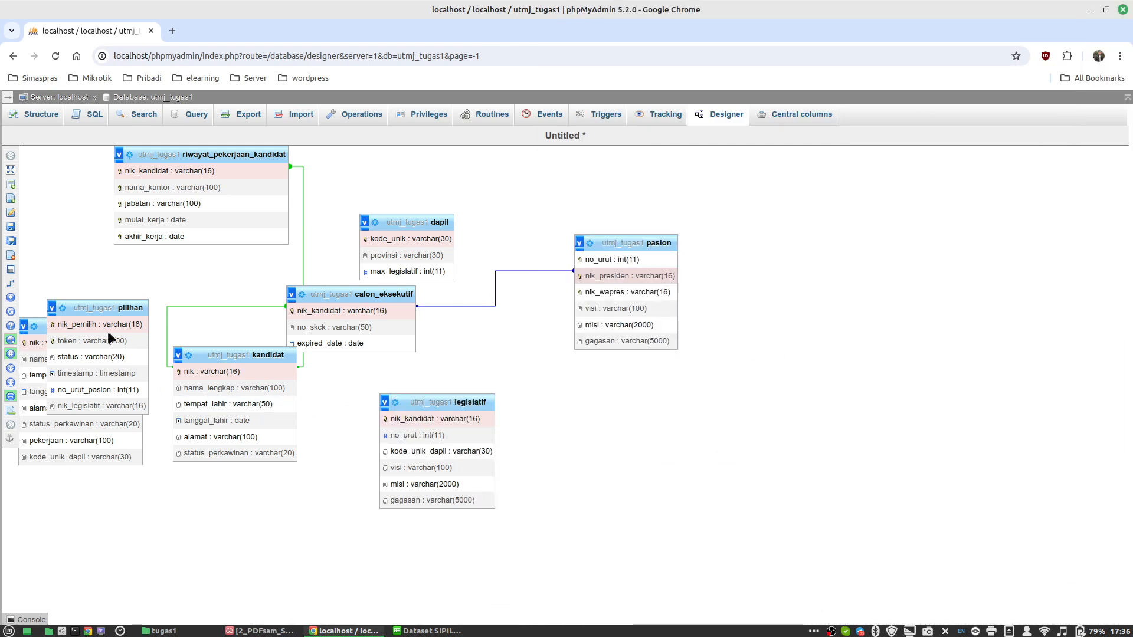
Step: Move the pilihan table clear of pemilih and create a CASCADE foreign key from paslon.nik_wapres to calon_eksekutif.nik_kandidat
drag(88, 310, 83, 335)
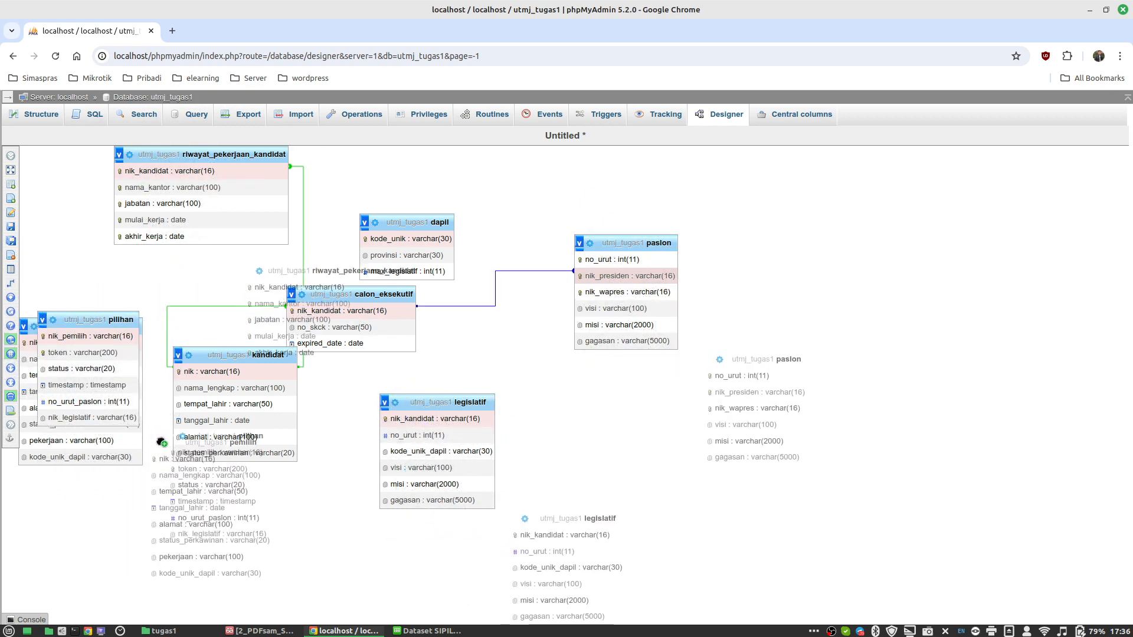
drag(114, 320, 184, 485)
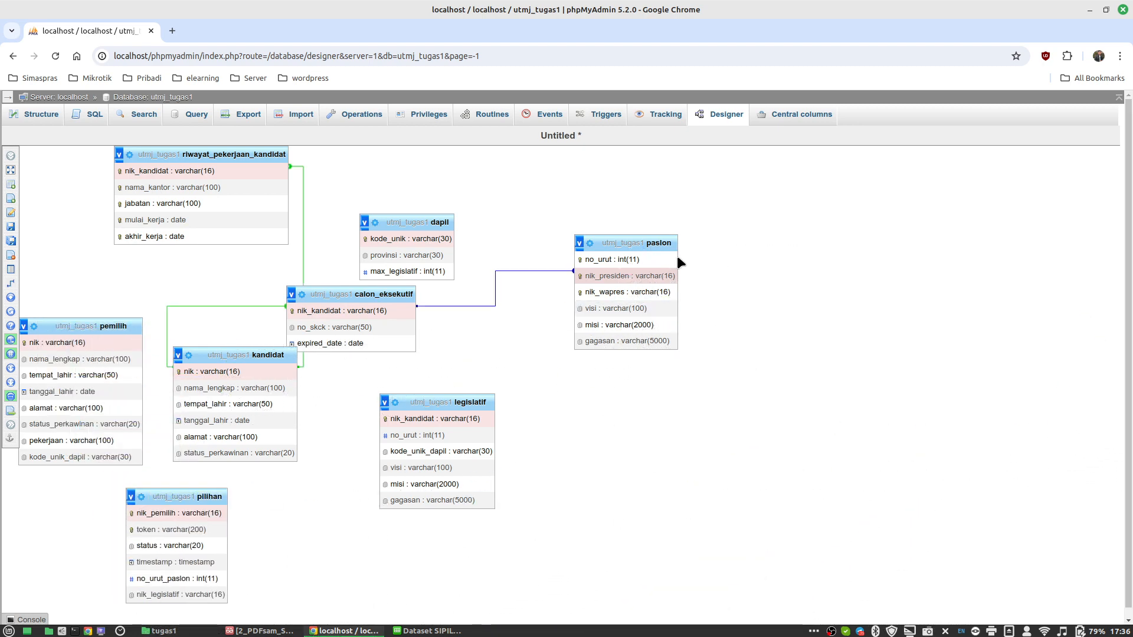
mouse_move(25, 253)
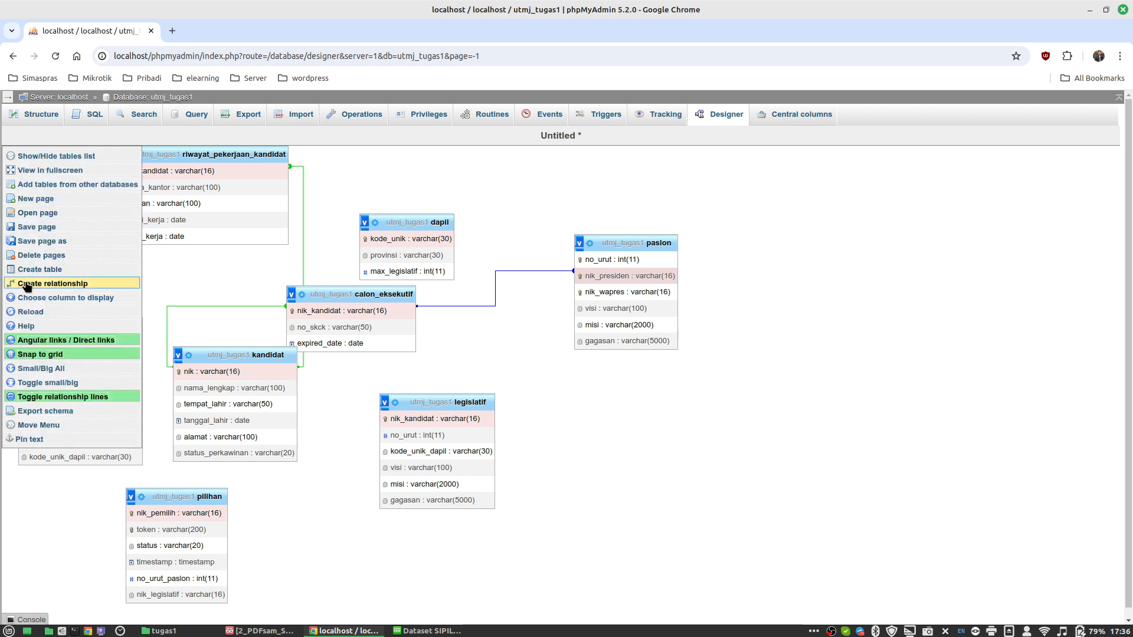
click(38, 289)
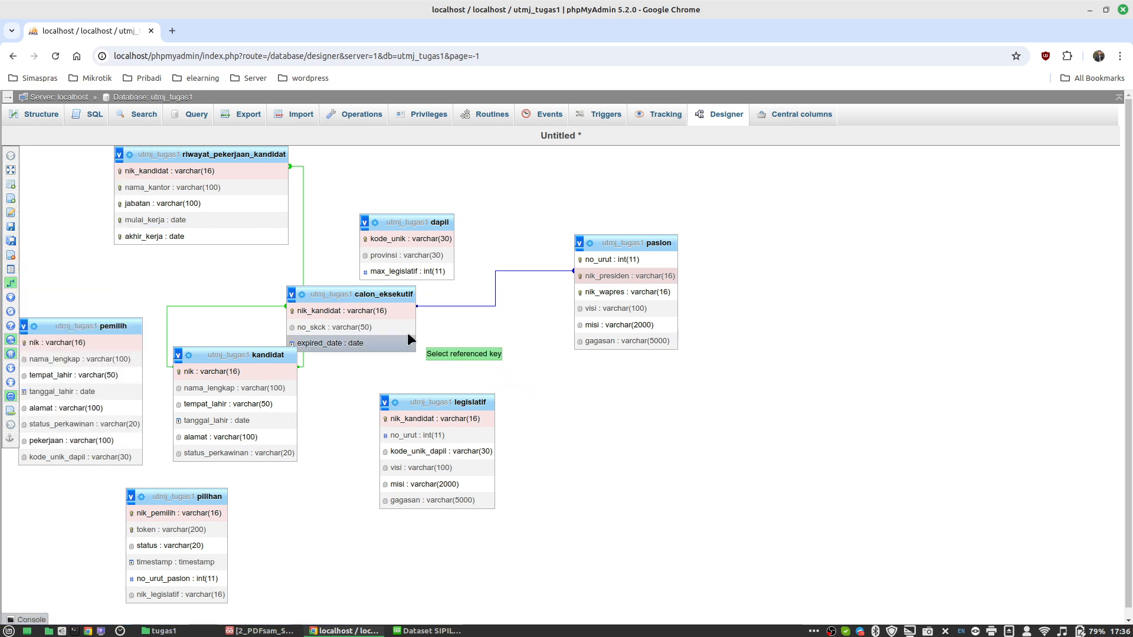
click(366, 313)
click(609, 295)
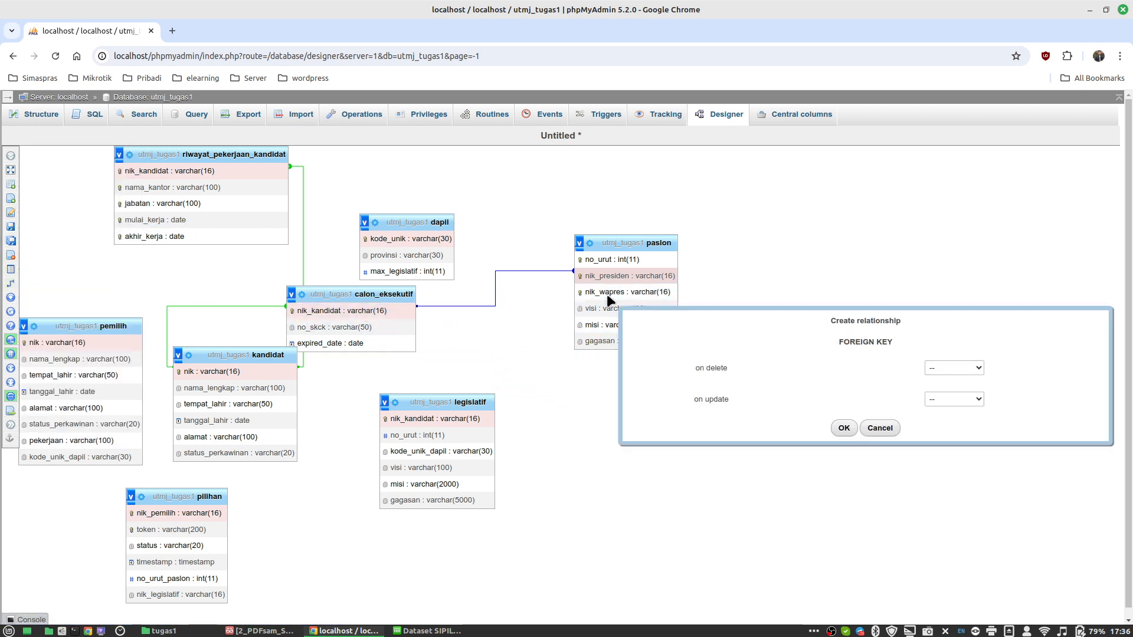
click(939, 368)
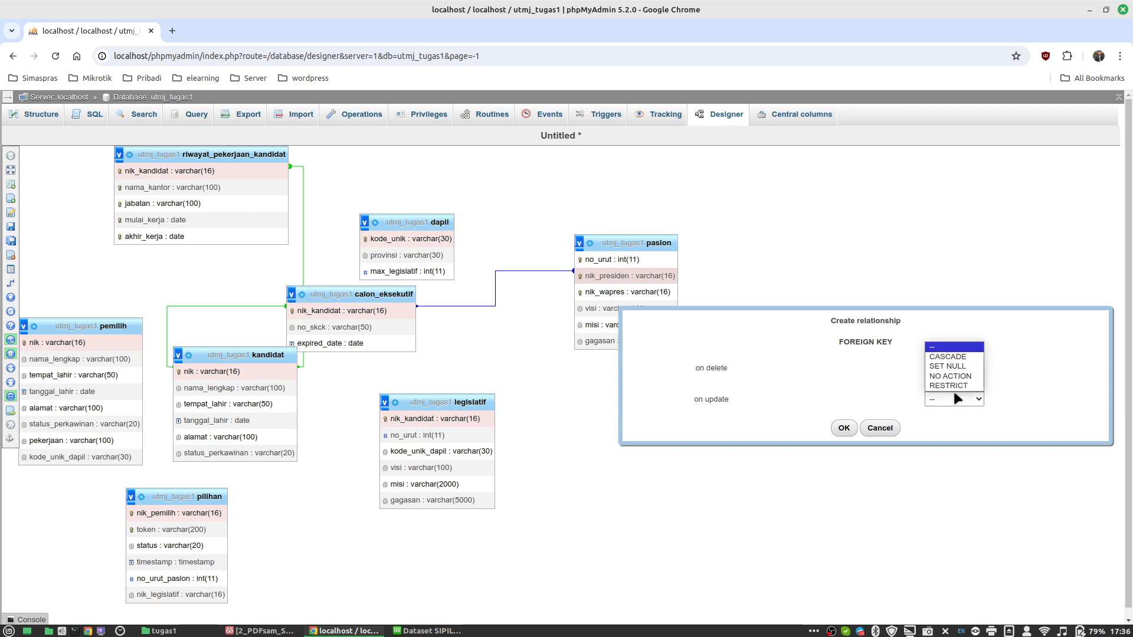
click(948, 356)
click(844, 428)
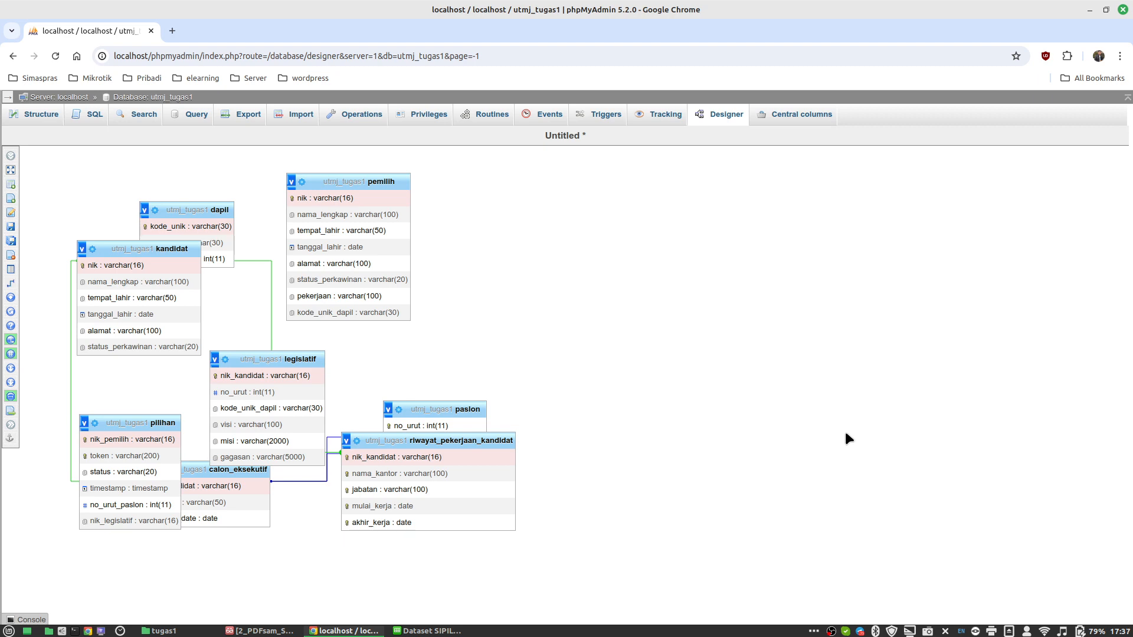
Step: Bring up the assignment PDF and check the keys of the DAPIL and LEGISLATIF tables
click(260, 630)
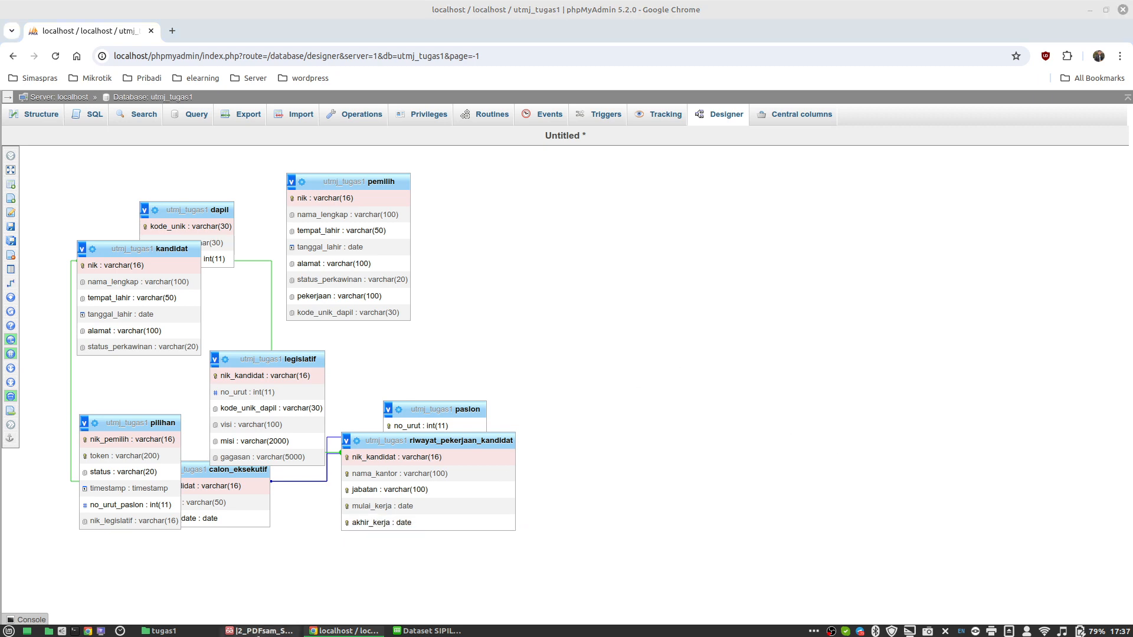
scroll(1022, 389, up, 1)
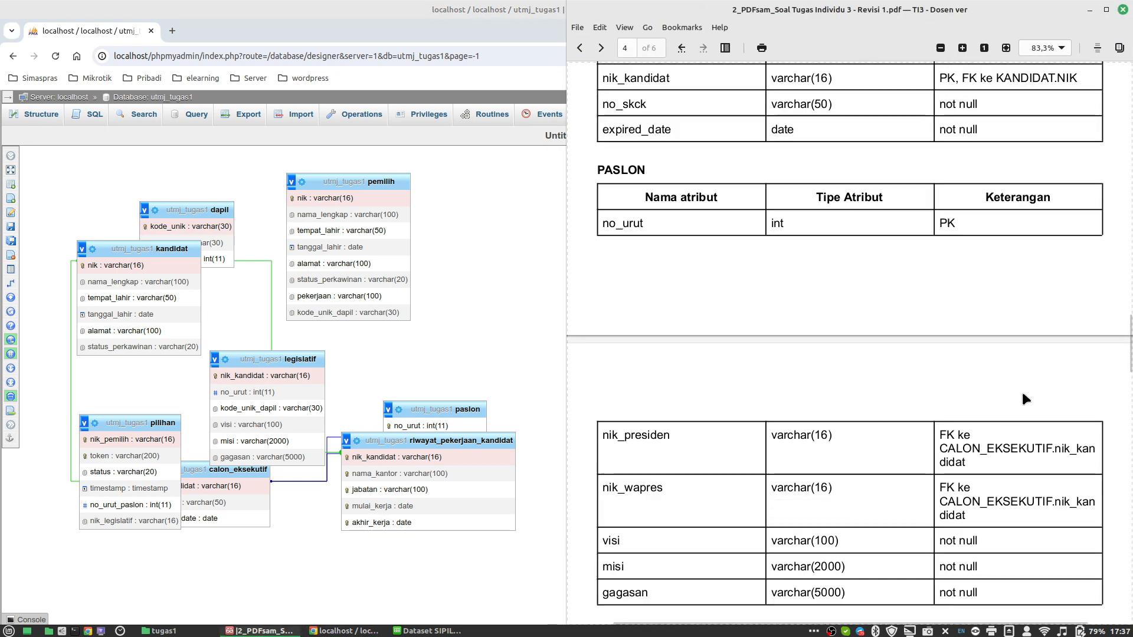
scroll(1022, 383, down, 5)
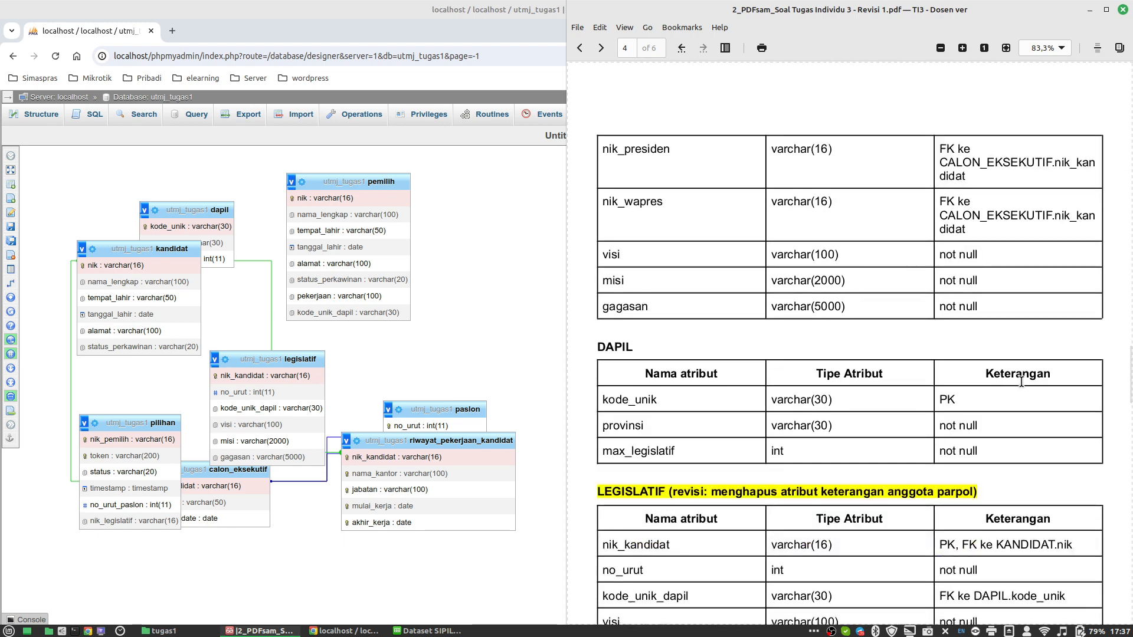
scroll(1021, 383, down, 3)
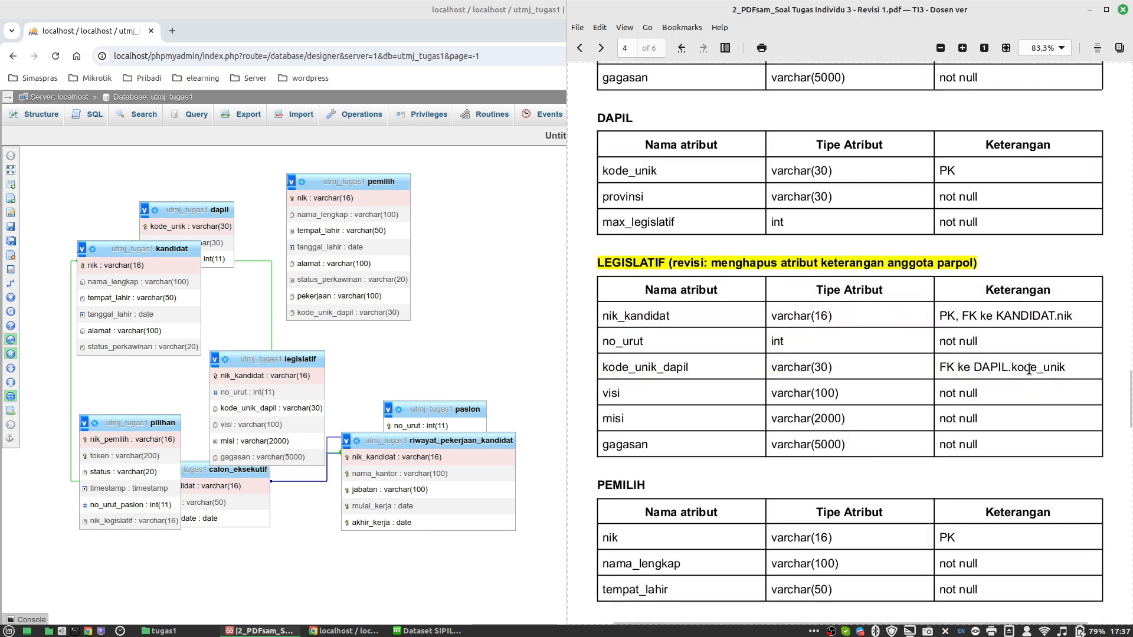
Step: Check the LEGISLATIF keys in the PDF and create a foreign key from legislatif.nik_kandidat to kandidat.nik, with CASCADE on delete and on update
scroll(1029, 369, up, 4)
scroll(1027, 367, up, 2)
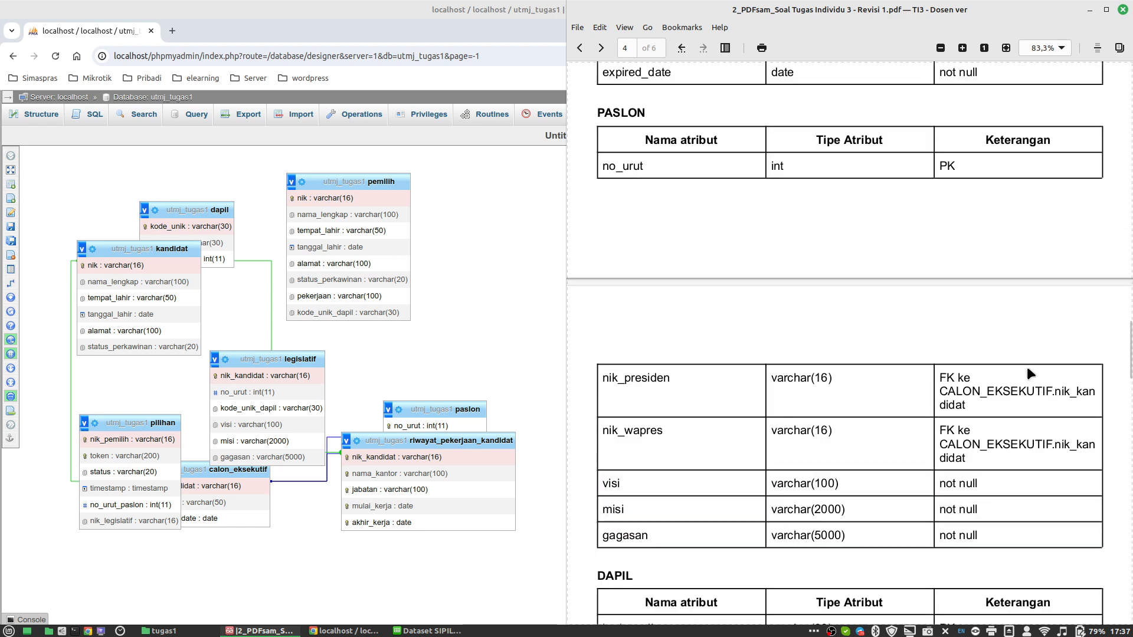
scroll(1027, 366, down, 3)
scroll(1027, 366, down, 6)
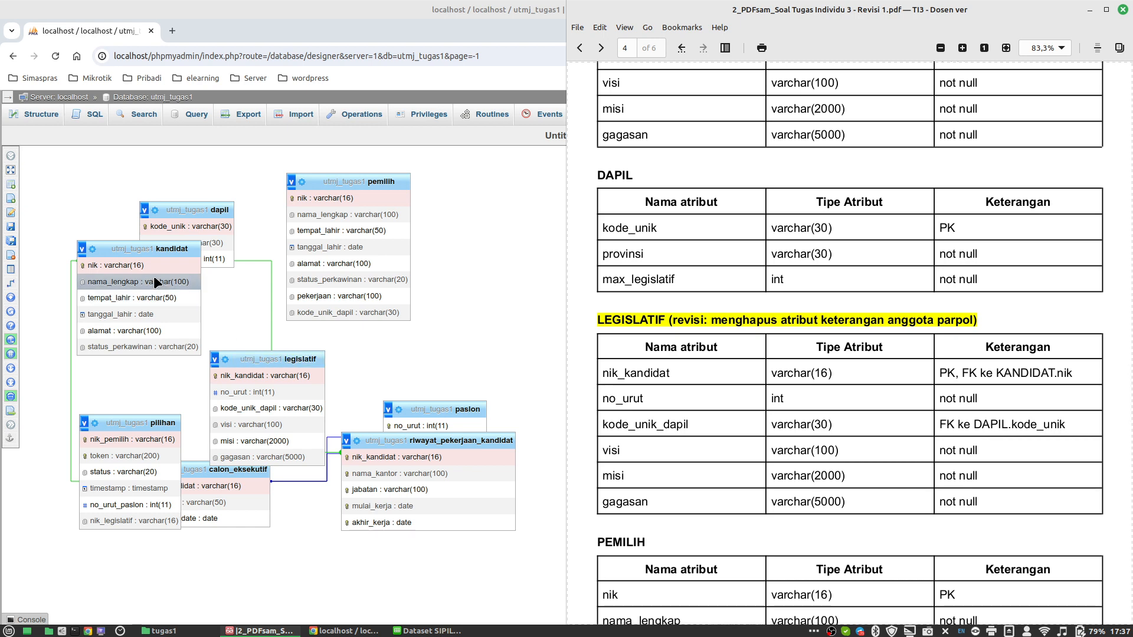
mouse_move(14, 223)
click(34, 284)
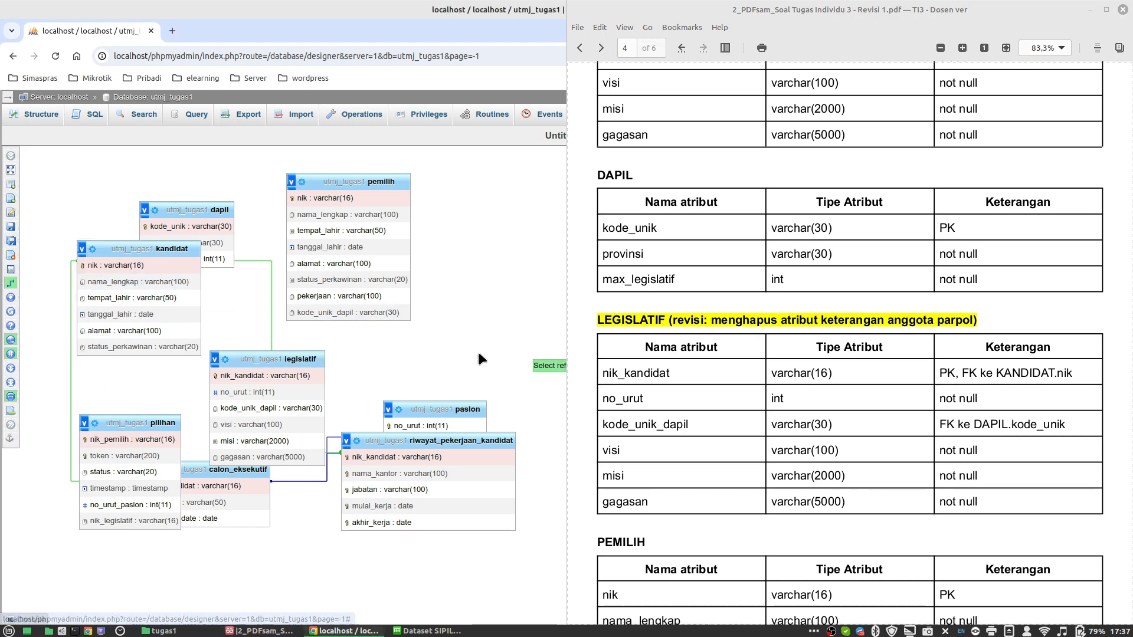
click(132, 263)
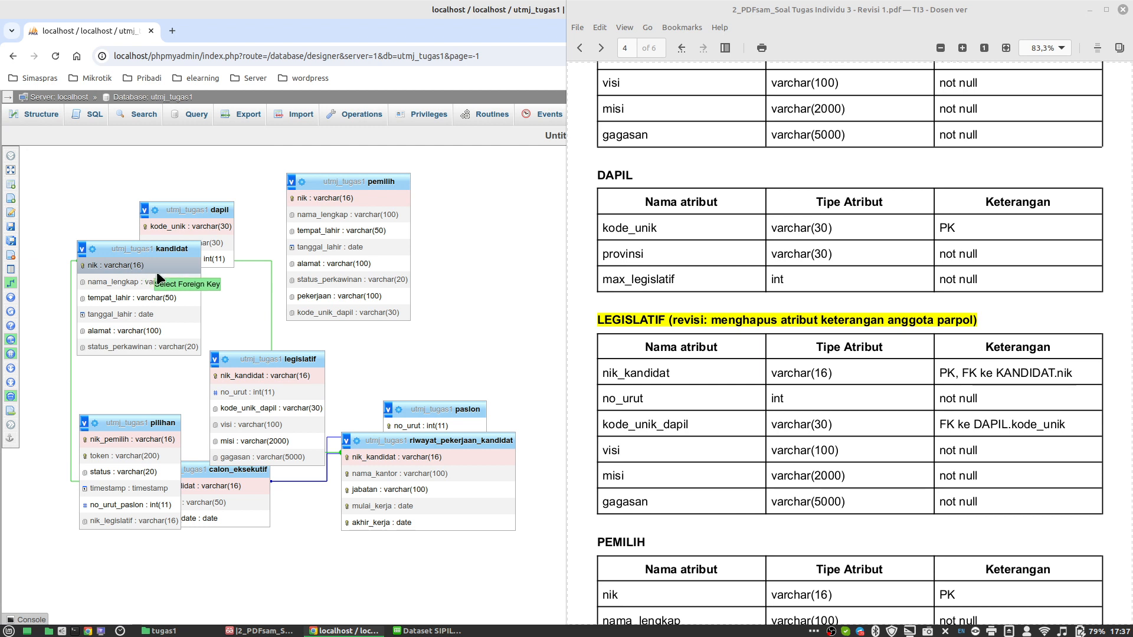
click(268, 375)
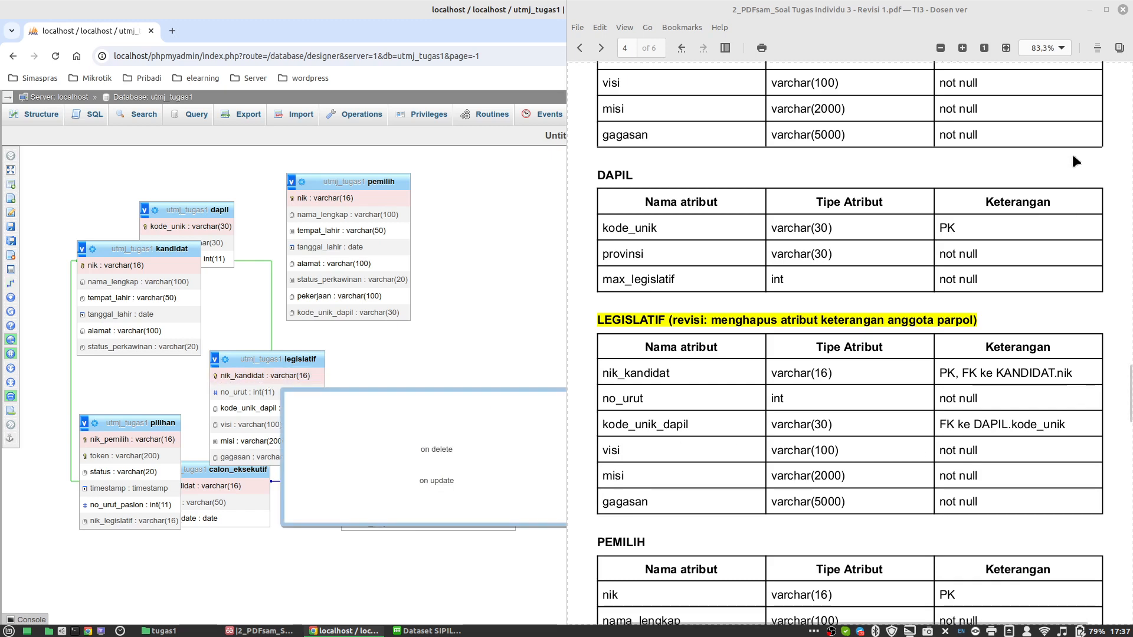
click(1089, 11)
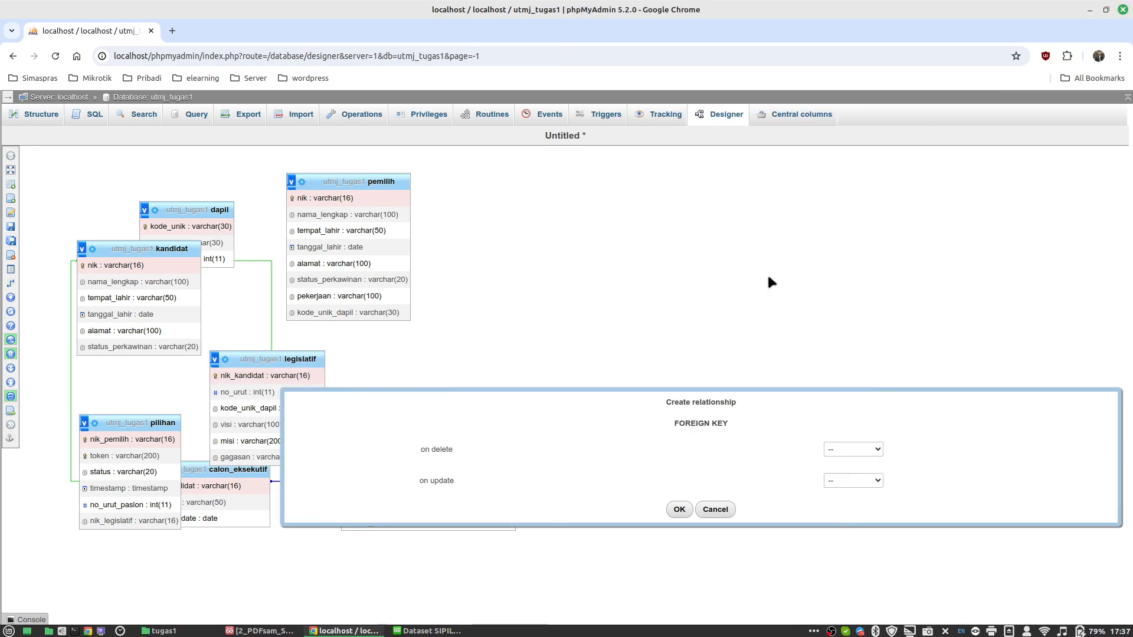
click(853, 449)
click(847, 406)
click(844, 477)
click(850, 438)
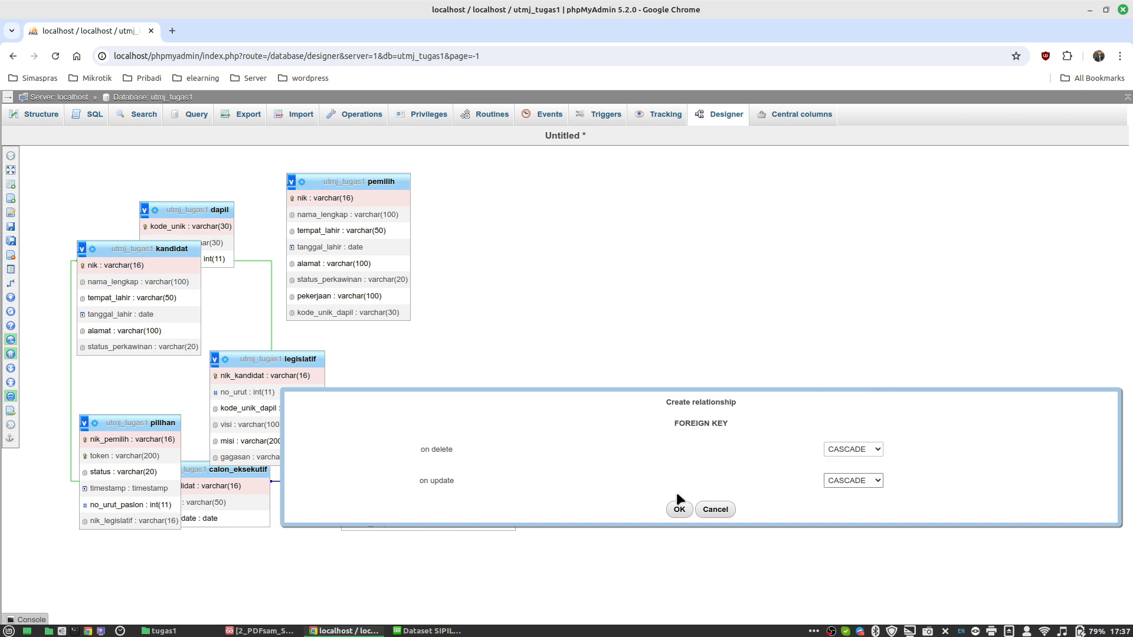
click(679, 509)
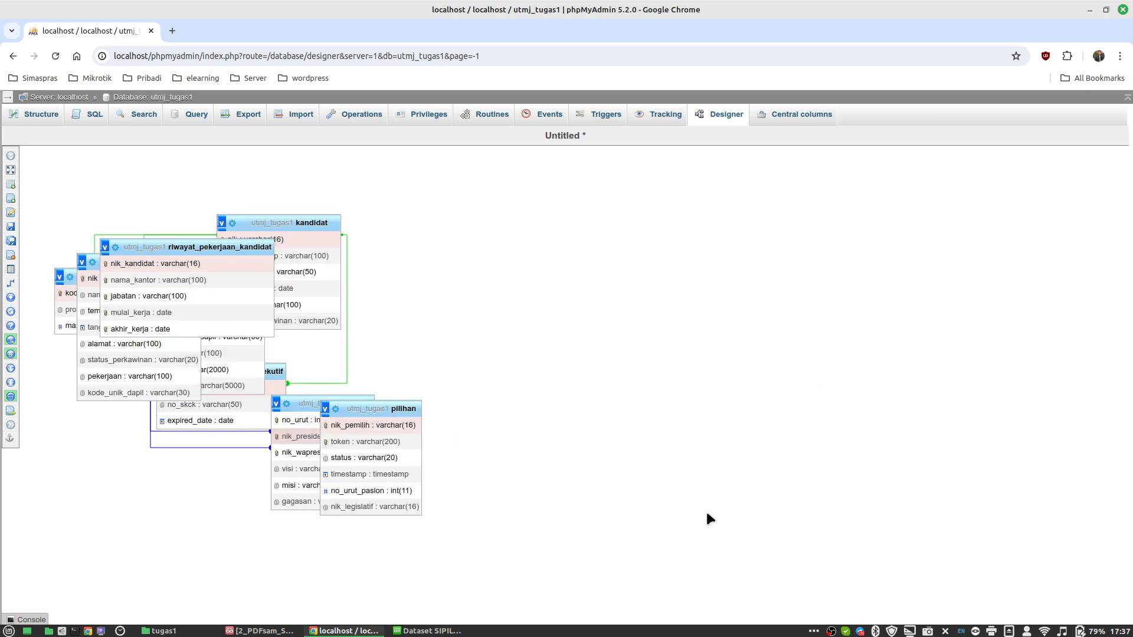
Step: Bring the assignment PDF back beside the diagram and move the riwayat_pekerjaan_kandidat, legislatif and pemilih tables clear of the overlapping ones
click(262, 631)
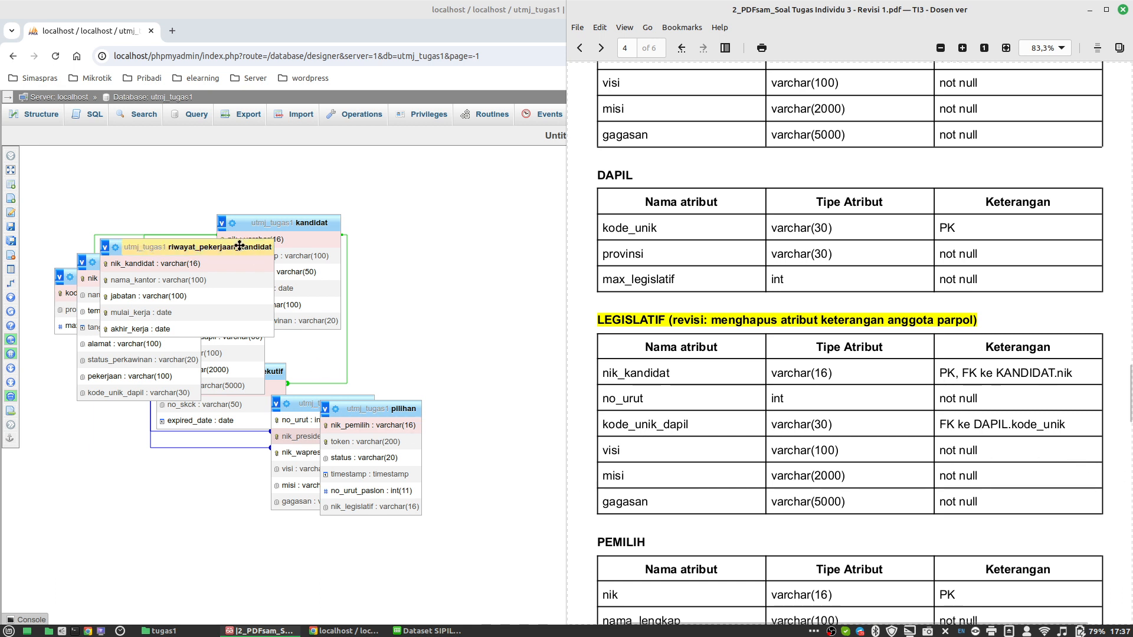
drag(239, 245, 517, 171)
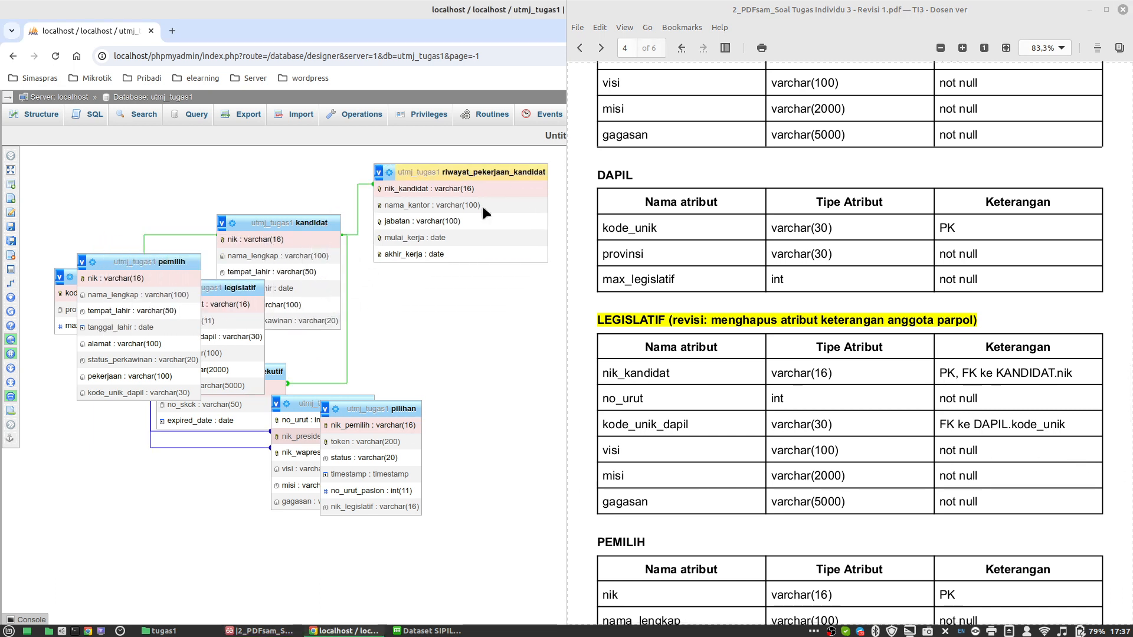
drag(230, 288, 507, 308)
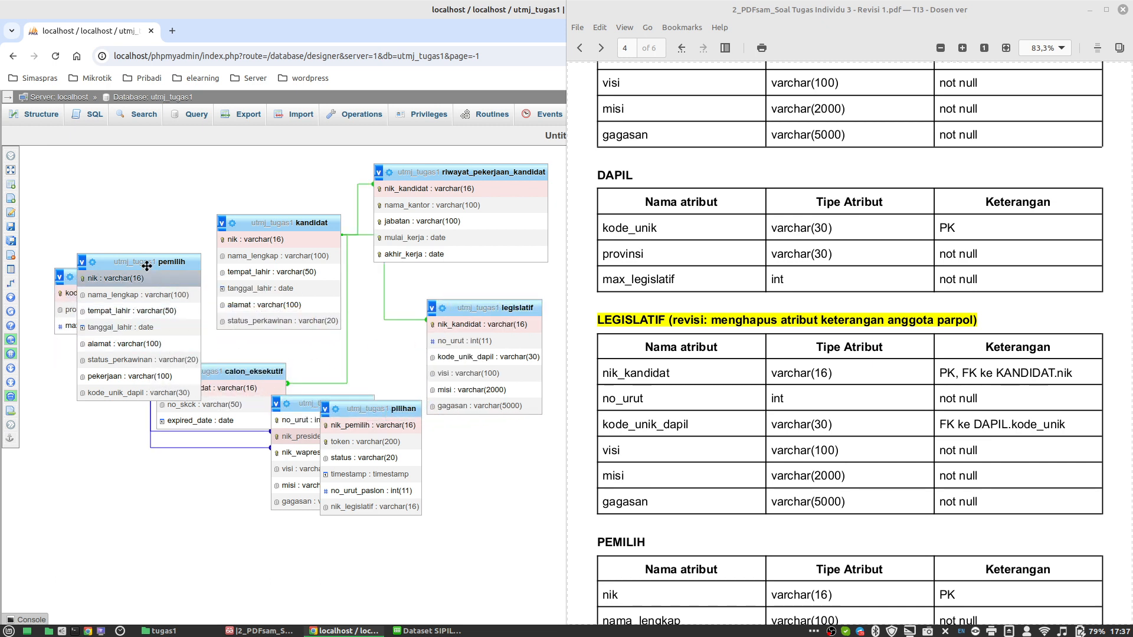
drag(149, 263, 116, 398)
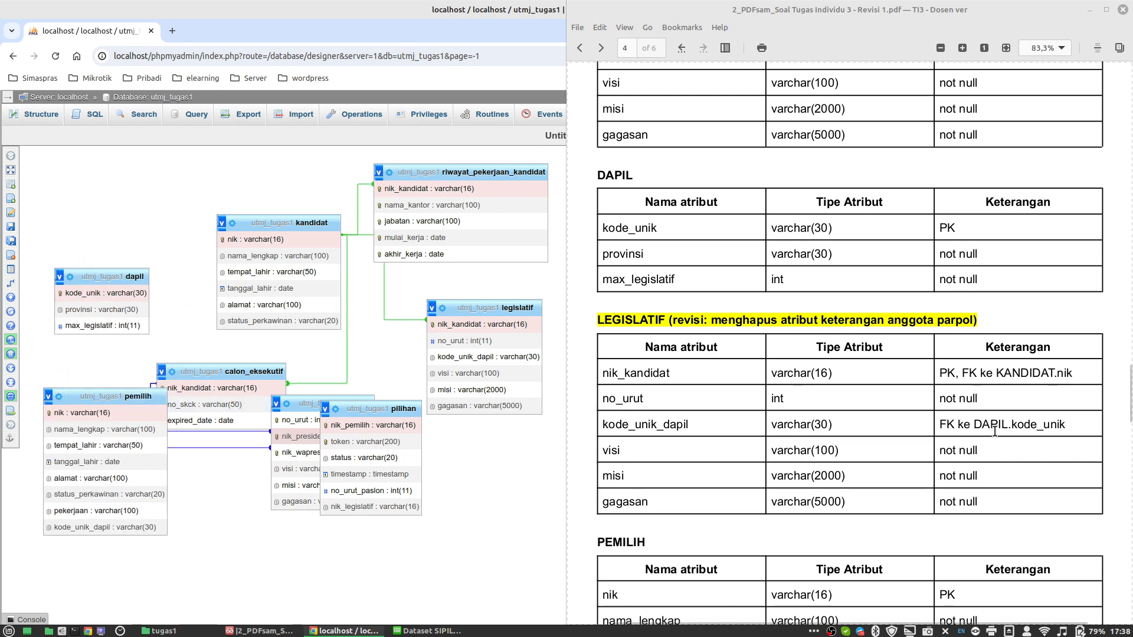
Step: Create a foreign key from legislatif.kode_unik_dapil to dapil.kode_unik in the Designer, with CASCADE on delete and on update
mouse_move(24, 251)
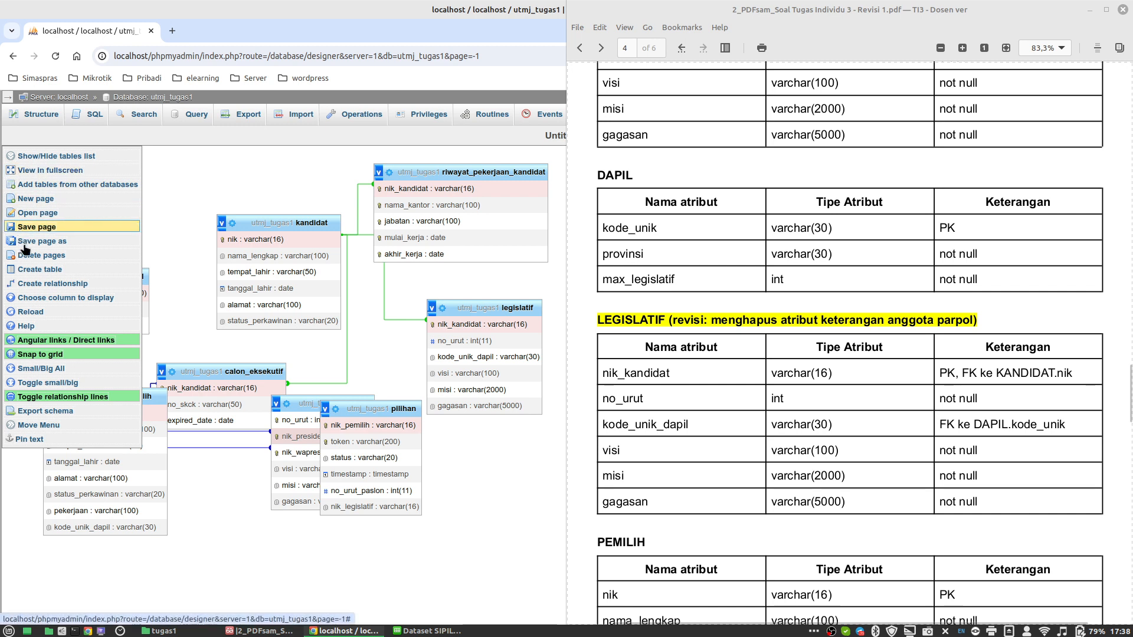
click(39, 284)
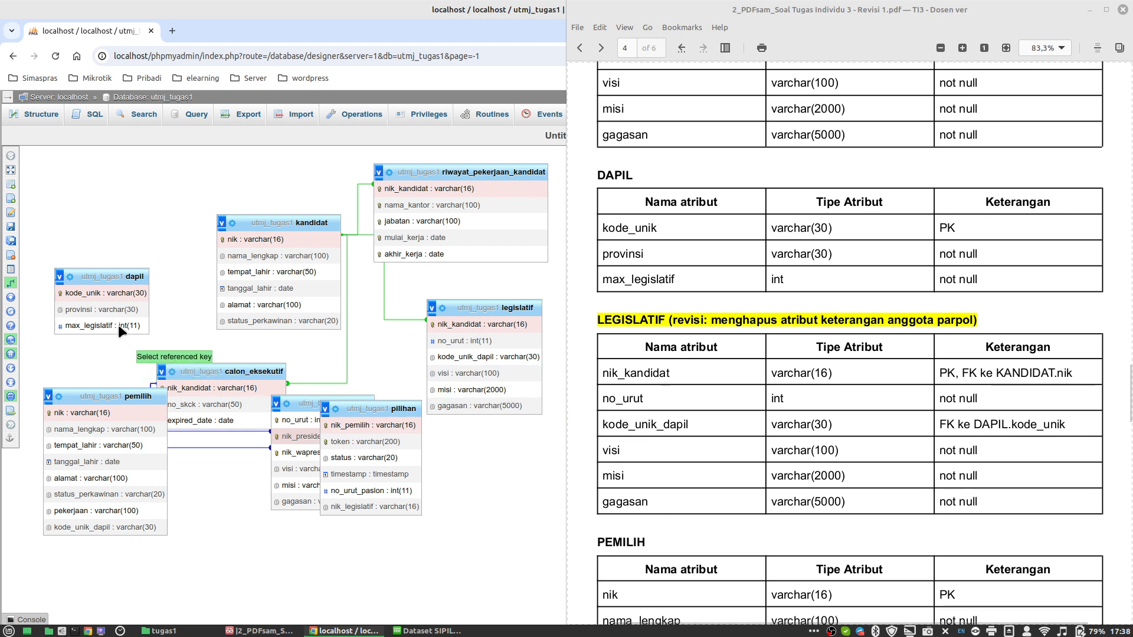
click(108, 293)
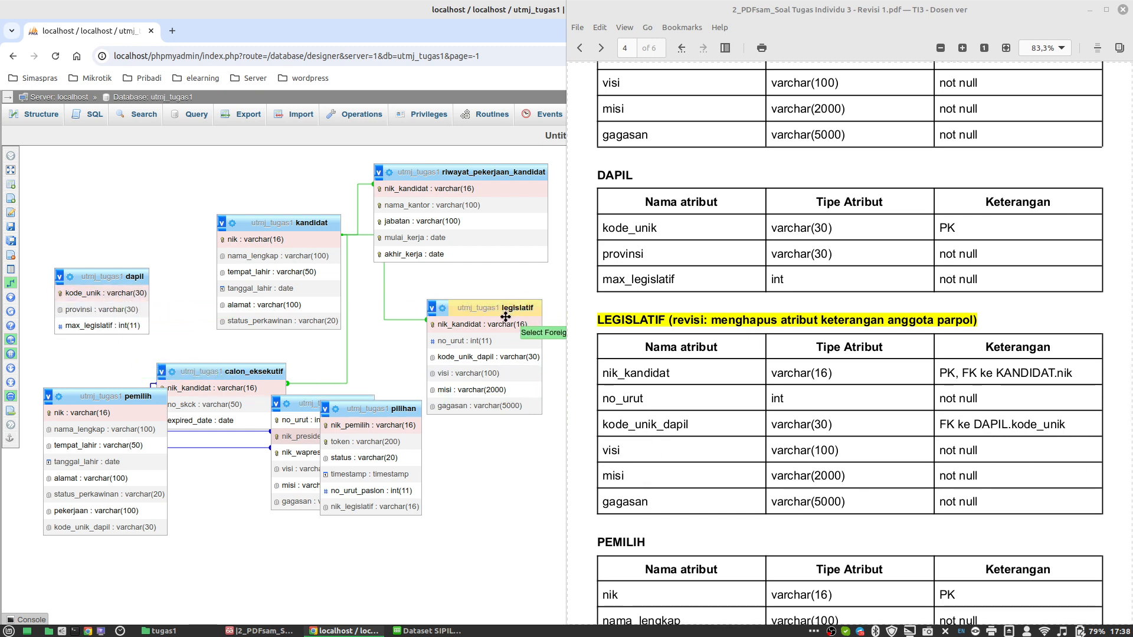
click(501, 359)
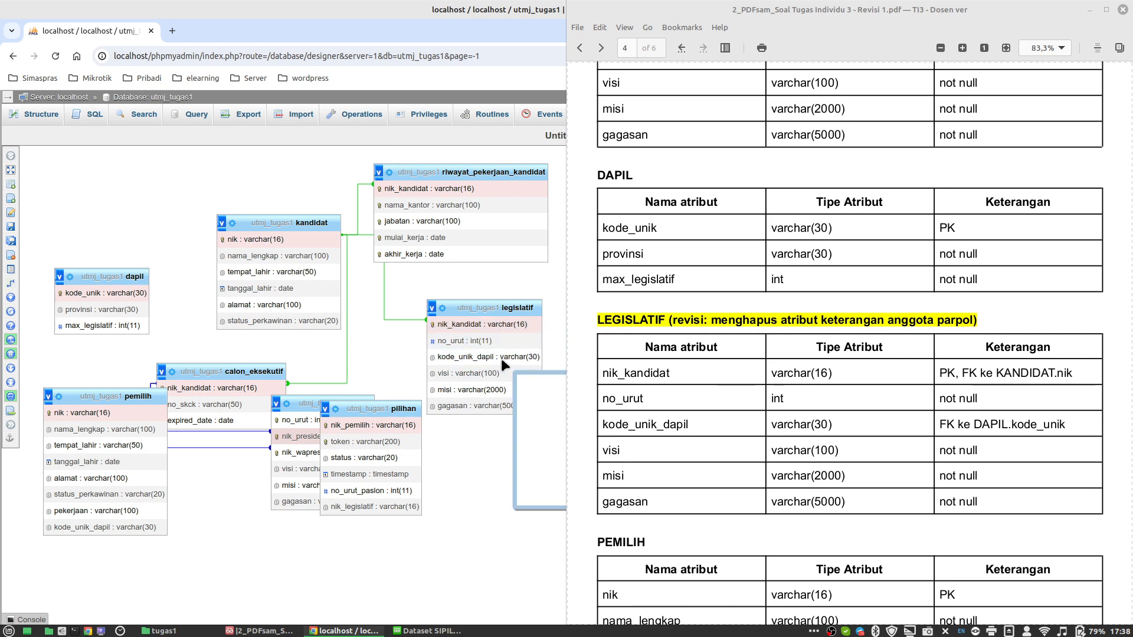
click(1091, 10)
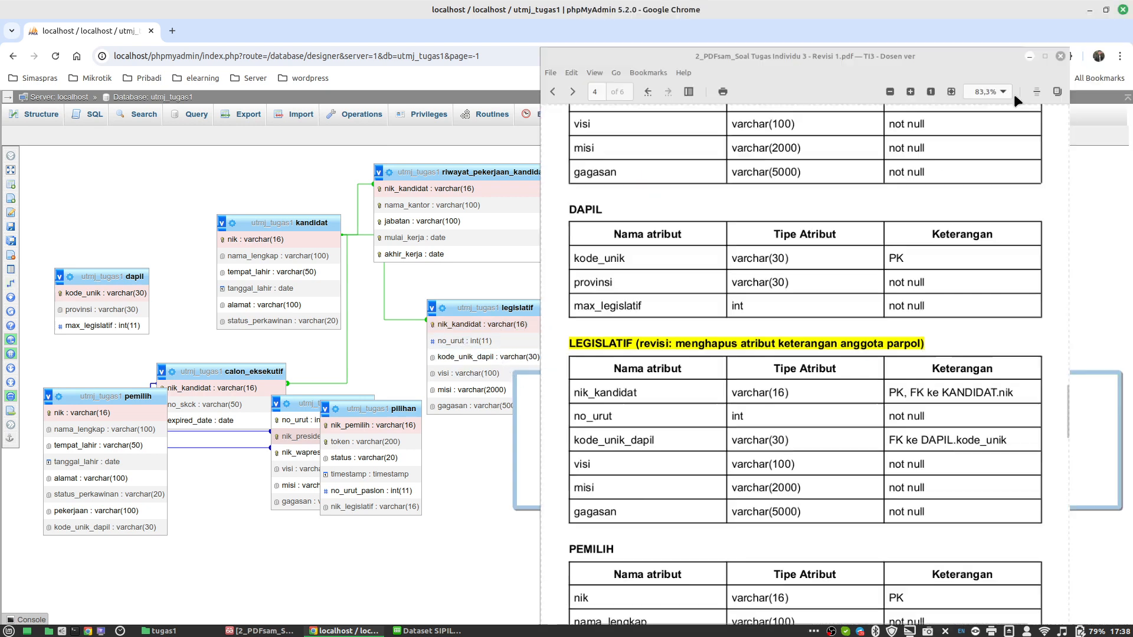
click(925, 433)
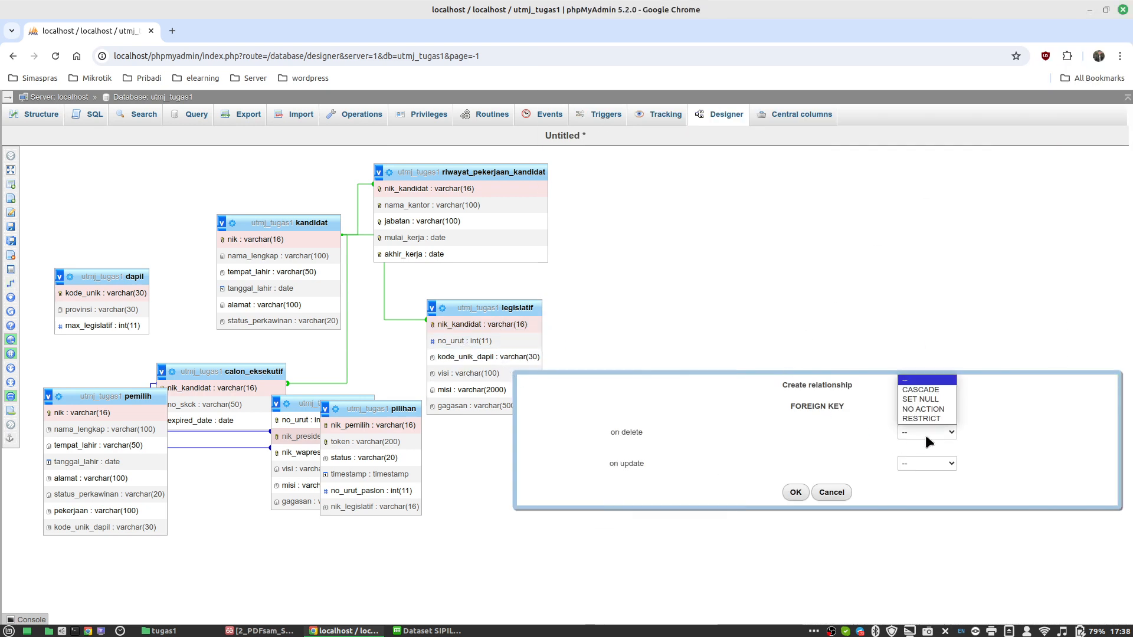
click(921, 390)
click(918, 465)
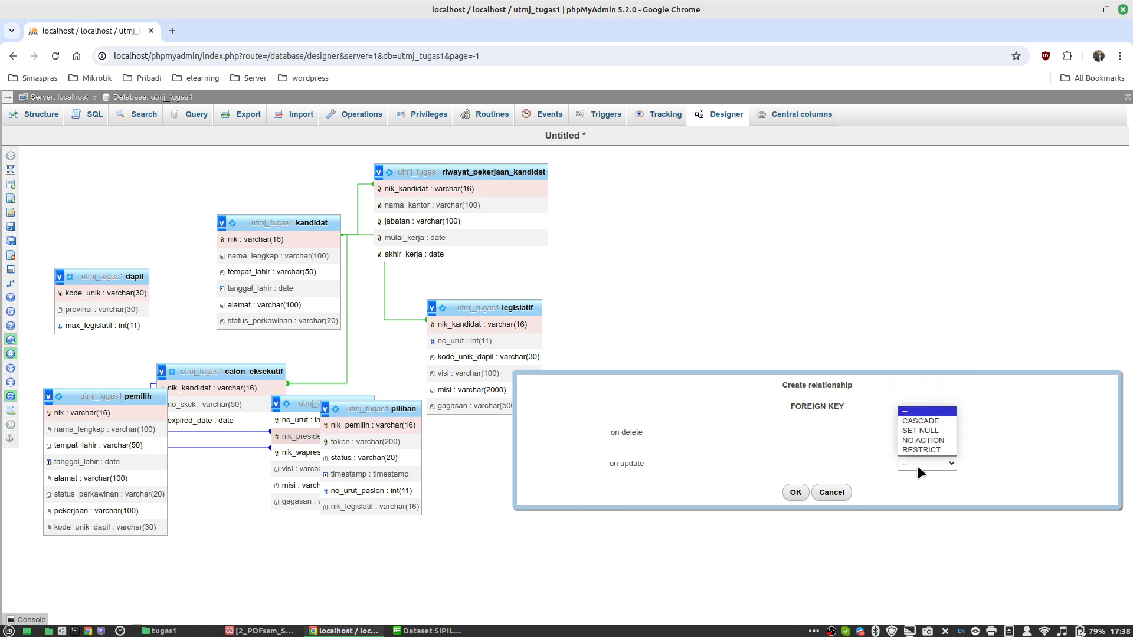
click(919, 421)
click(792, 492)
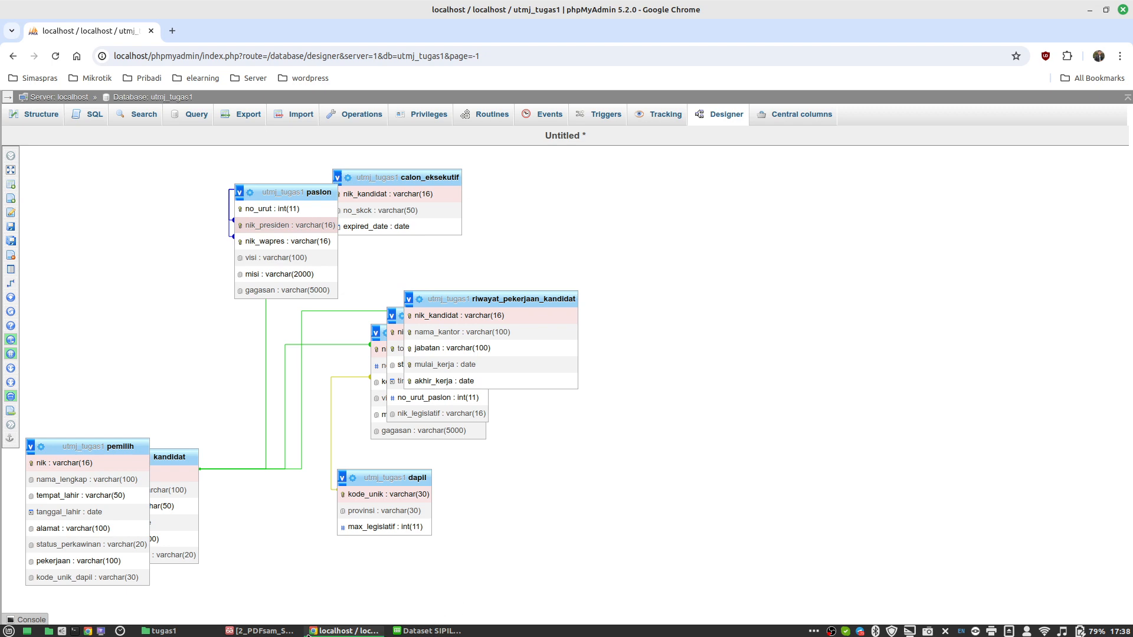
Step: Bring up the assignment PDF and check the key definitions of the PEMILIH table's attributes
click(260, 631)
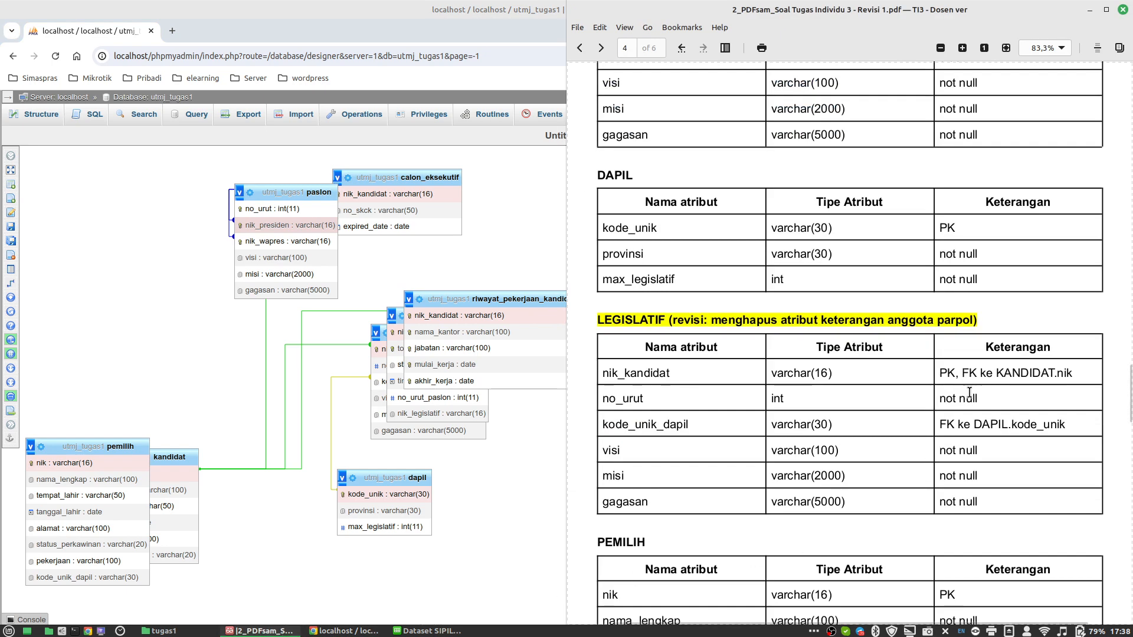
scroll(973, 416, down, 4)
scroll(972, 415, down, 2)
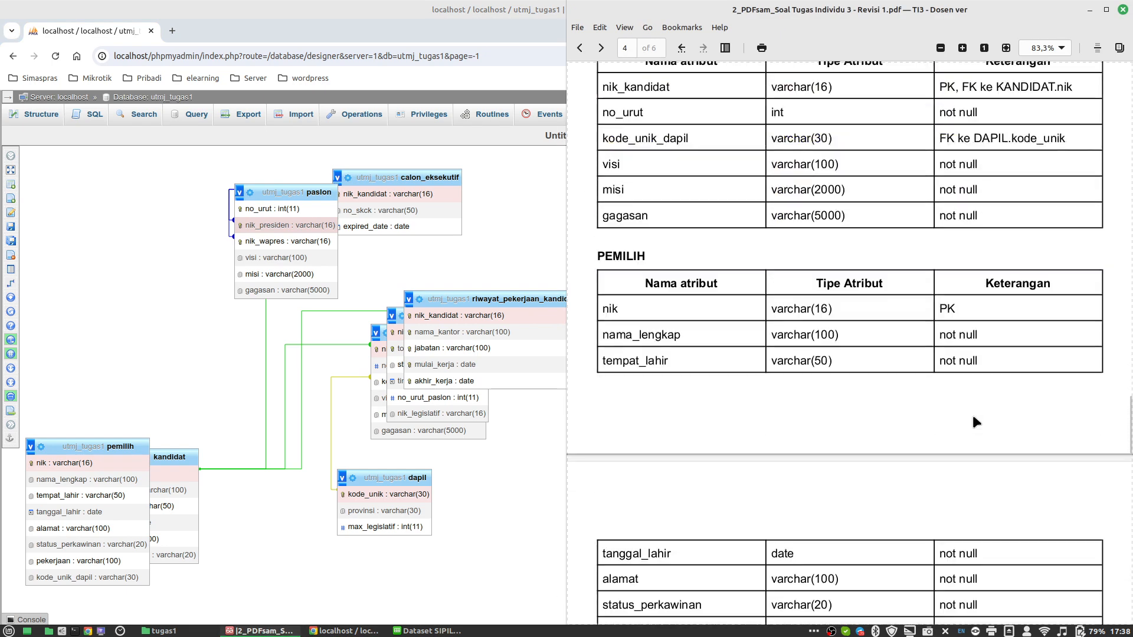
scroll(838, 328, down, 5)
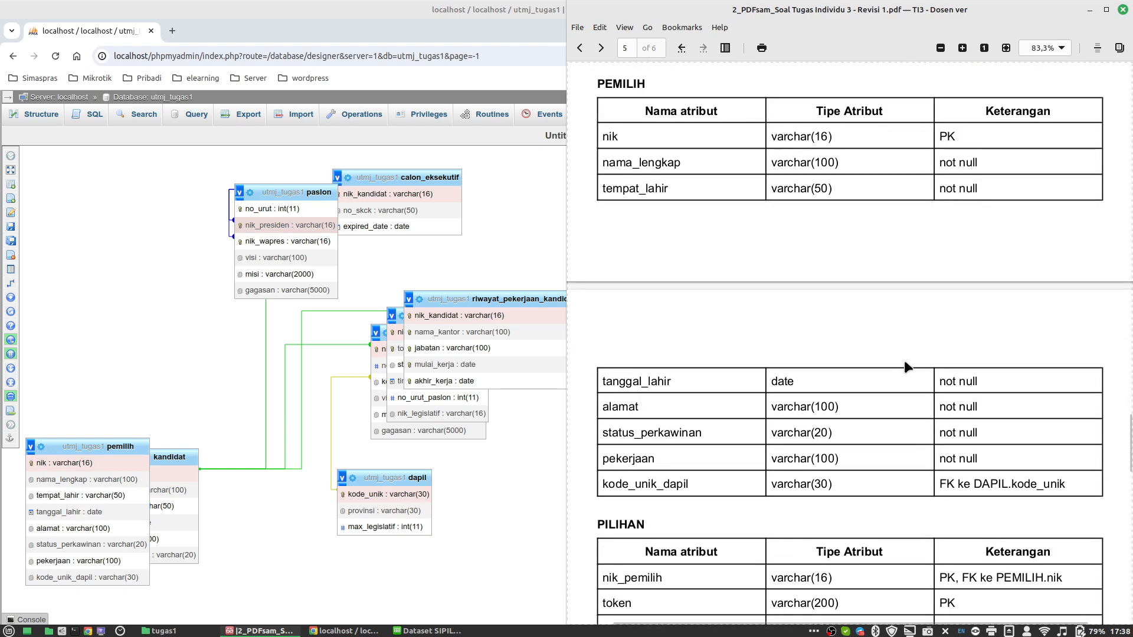
scroll(997, 426, up, 3)
scroll(998, 432, down, 3)
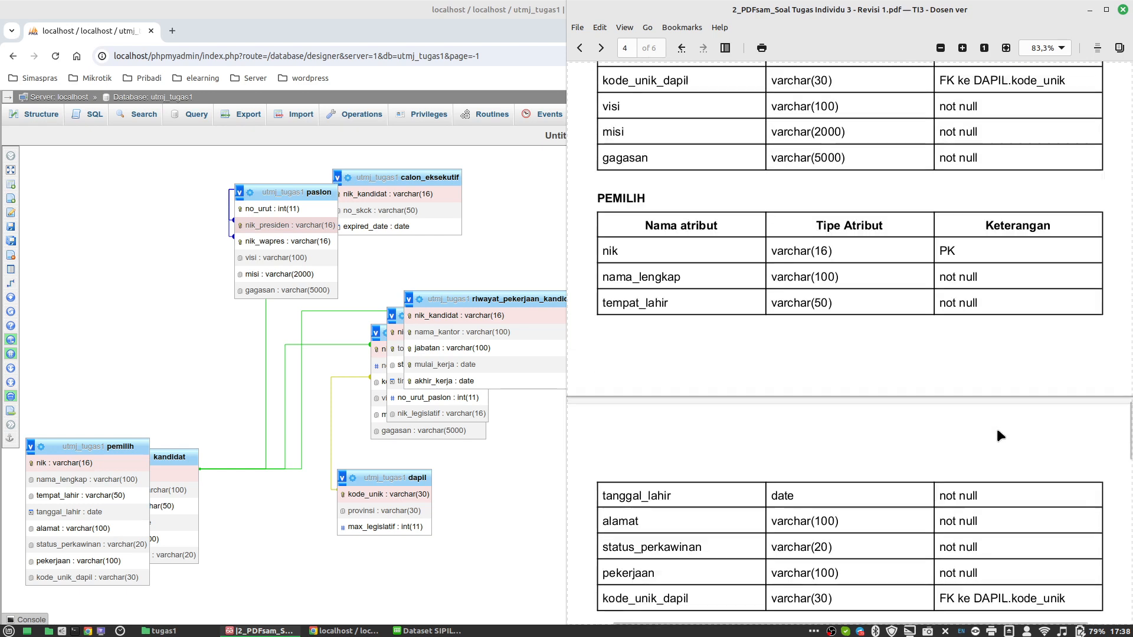
scroll(999, 432, up, 4)
scroll(999, 432, down, 5)
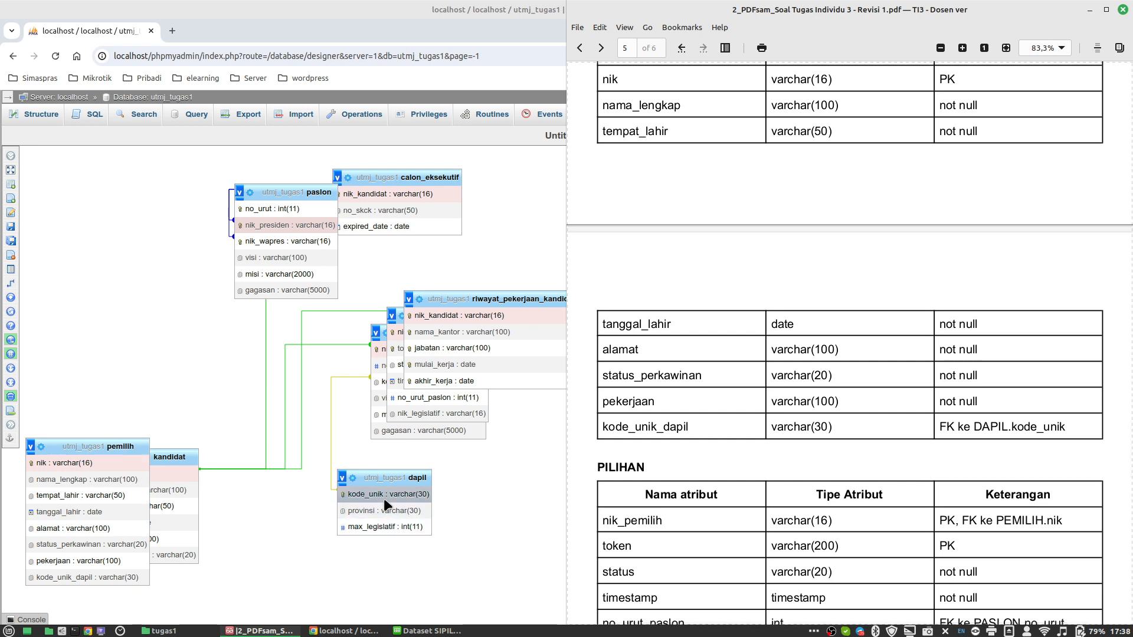
Step: Create a foreign key from pemilih.kode_unik_dapil to dapil.kode_unik in the Designer, with CASCADE on delete and on update
mouse_move(8, 298)
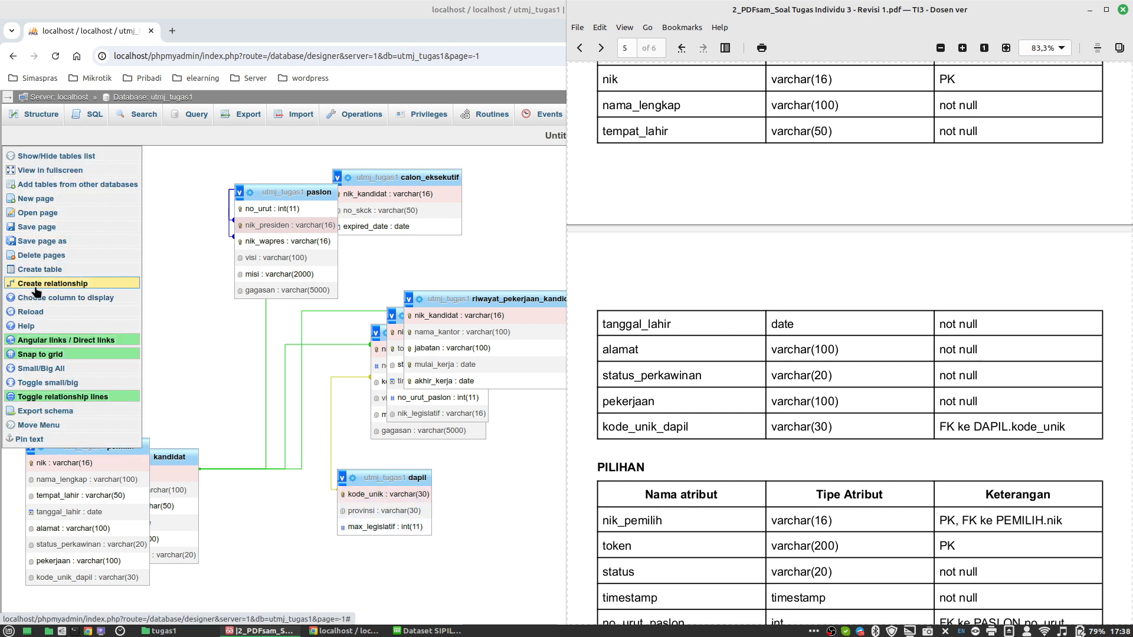
click(35, 288)
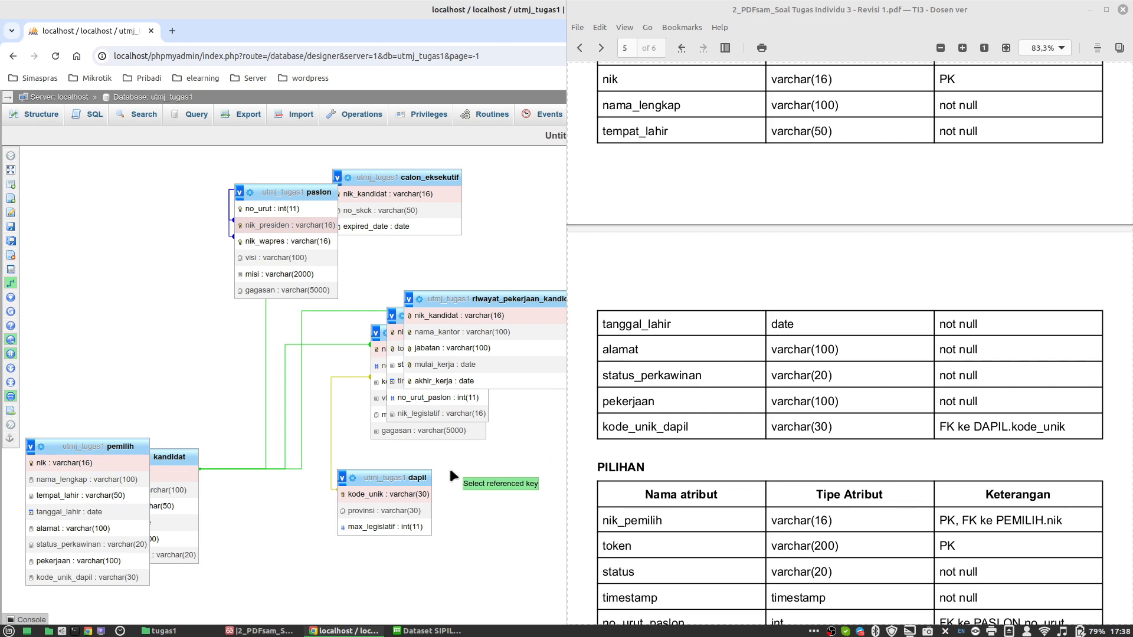
click(406, 493)
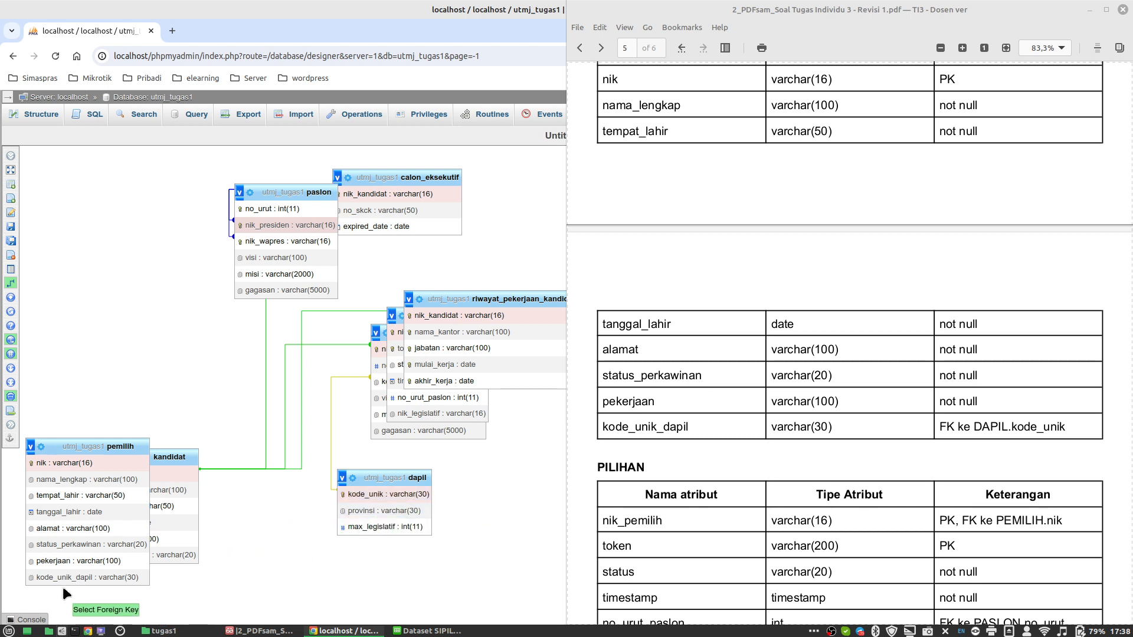
click(75, 577)
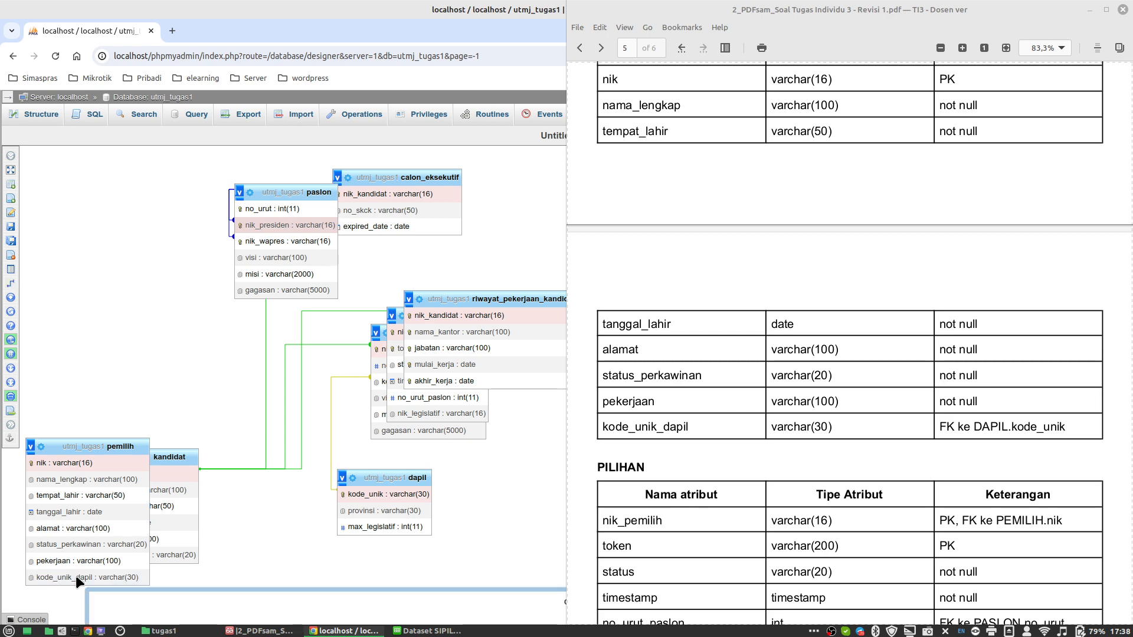
scroll(268, 517, down, 2)
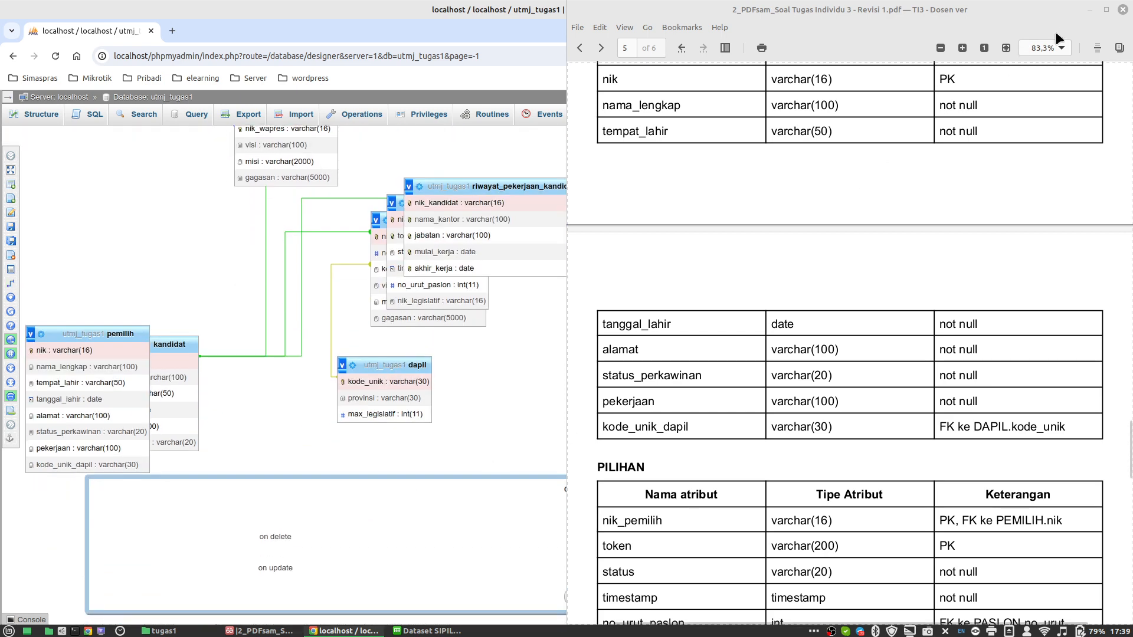
click(1090, 15)
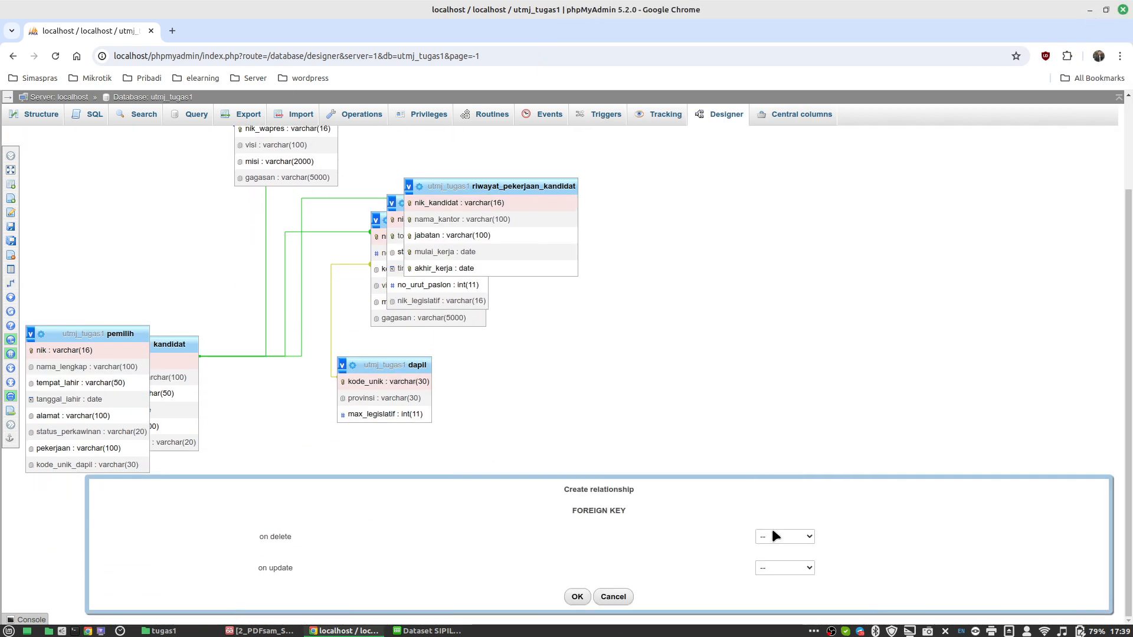
click(775, 536)
click(781, 498)
click(791, 564)
click(780, 525)
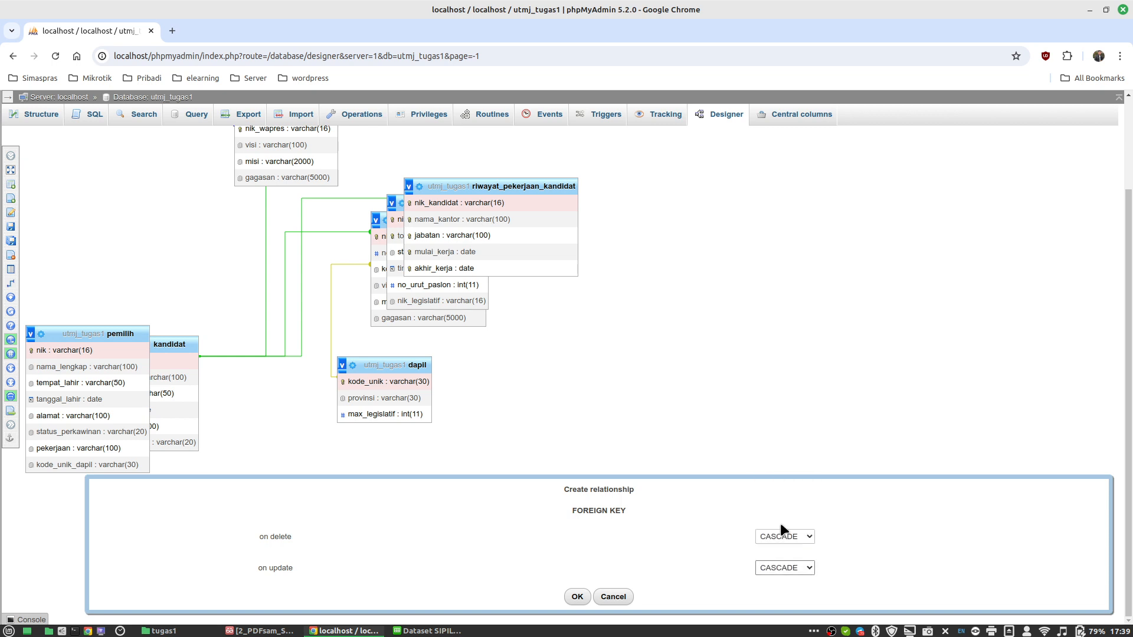
click(577, 597)
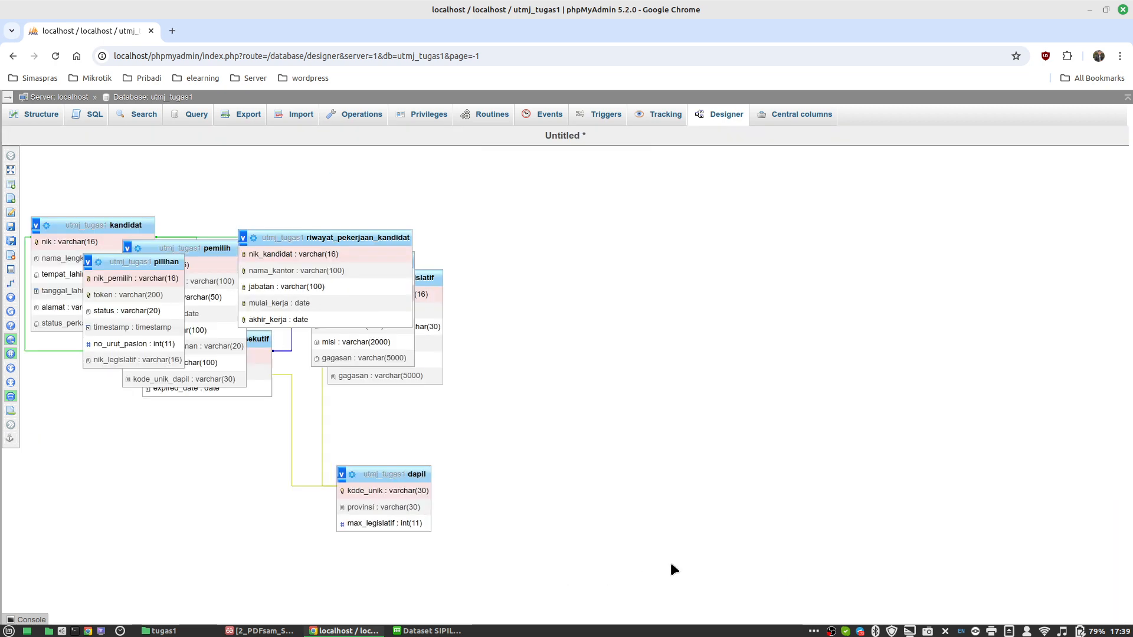
Step: Bring up the assignment PDF and check the primary and foreign keys of the PILIHAN table
click(259, 631)
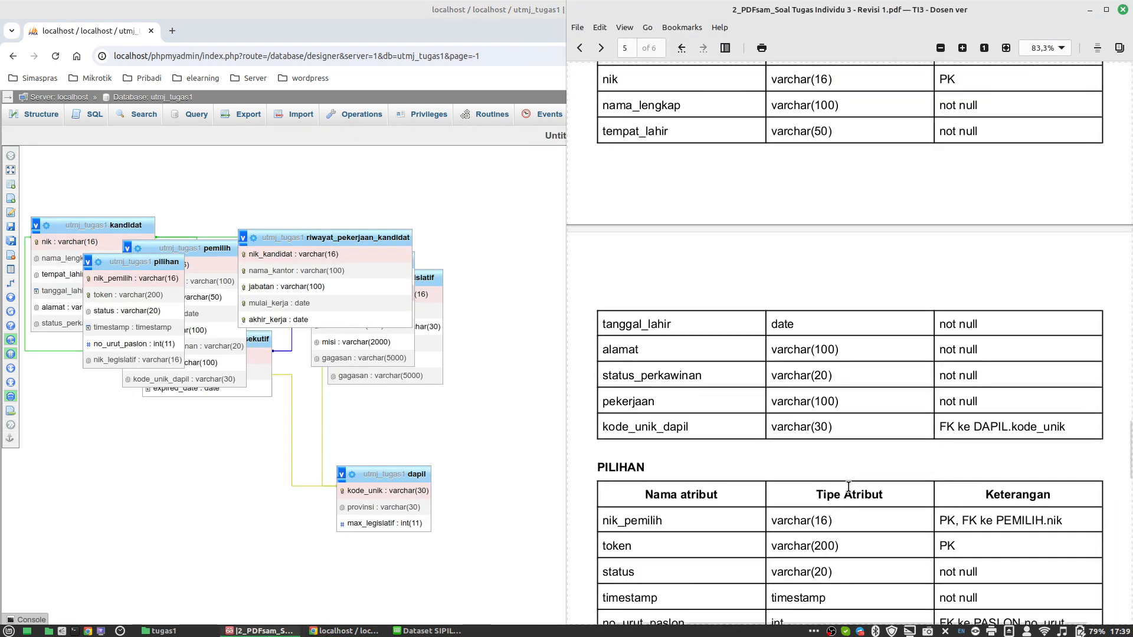
scroll(884, 450, down, 3)
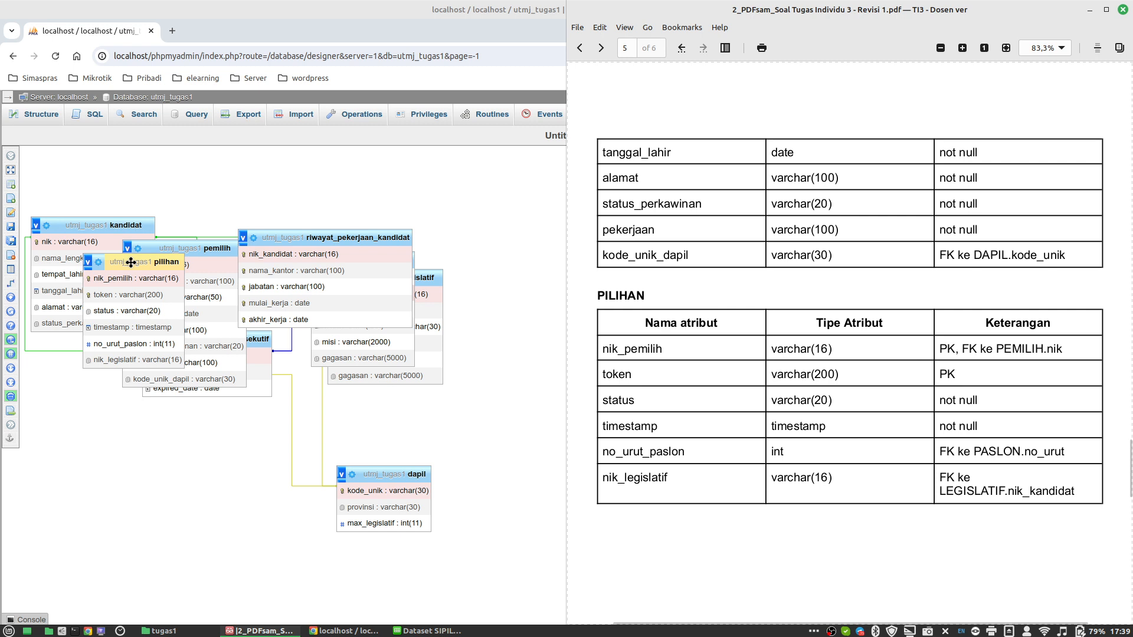
Step: Create a foreign key from pilihan.nik_pemilih to pemilih.nik in the Designer, with CASCADE on delete and on update
drag(131, 262, 103, 438)
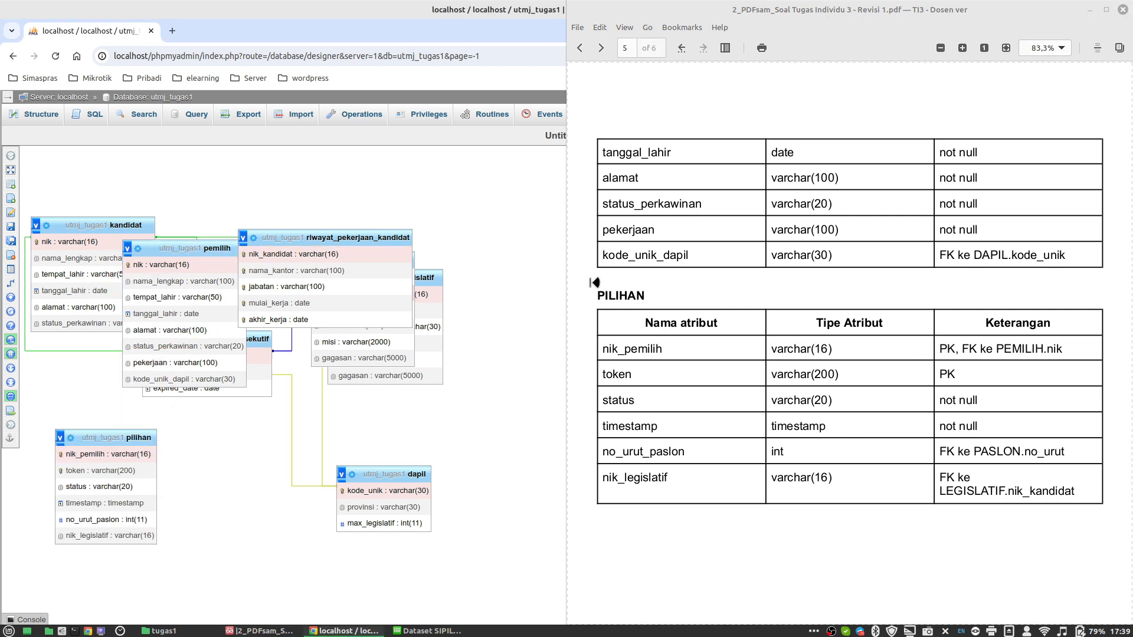
mouse_move(11, 288)
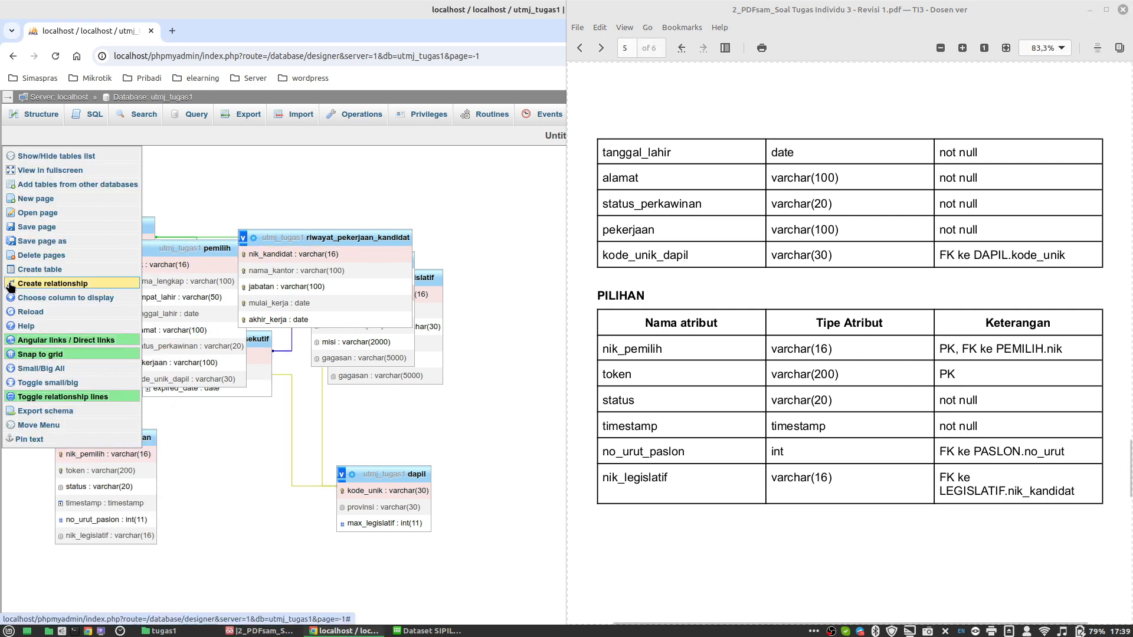
click(49, 285)
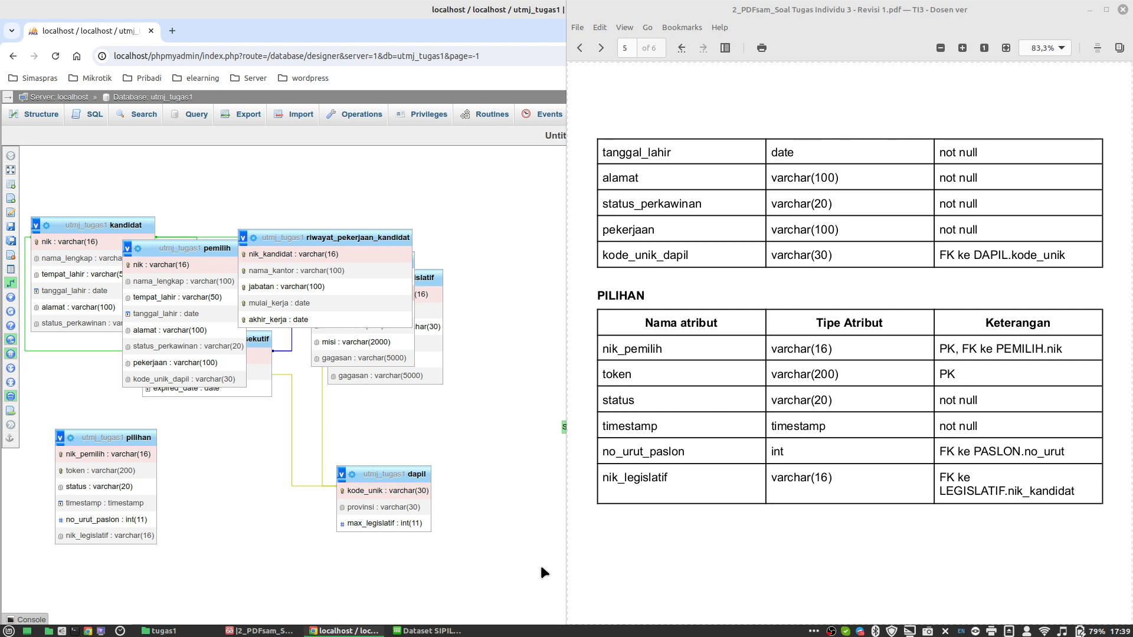
click(184, 269)
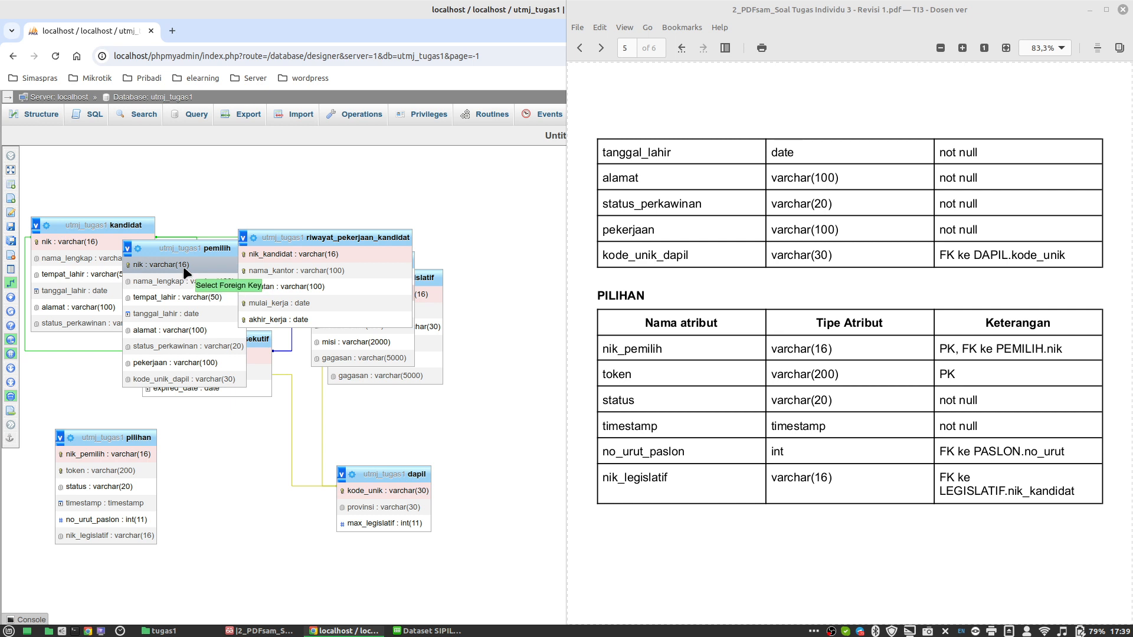
click(111, 453)
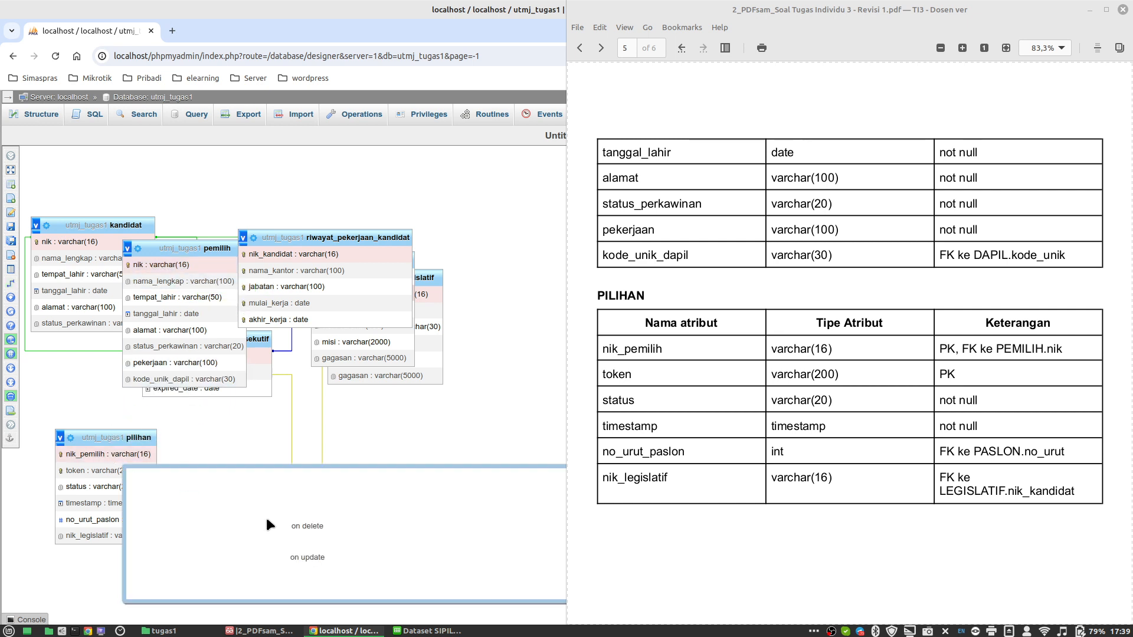
click(1086, 10)
click(789, 526)
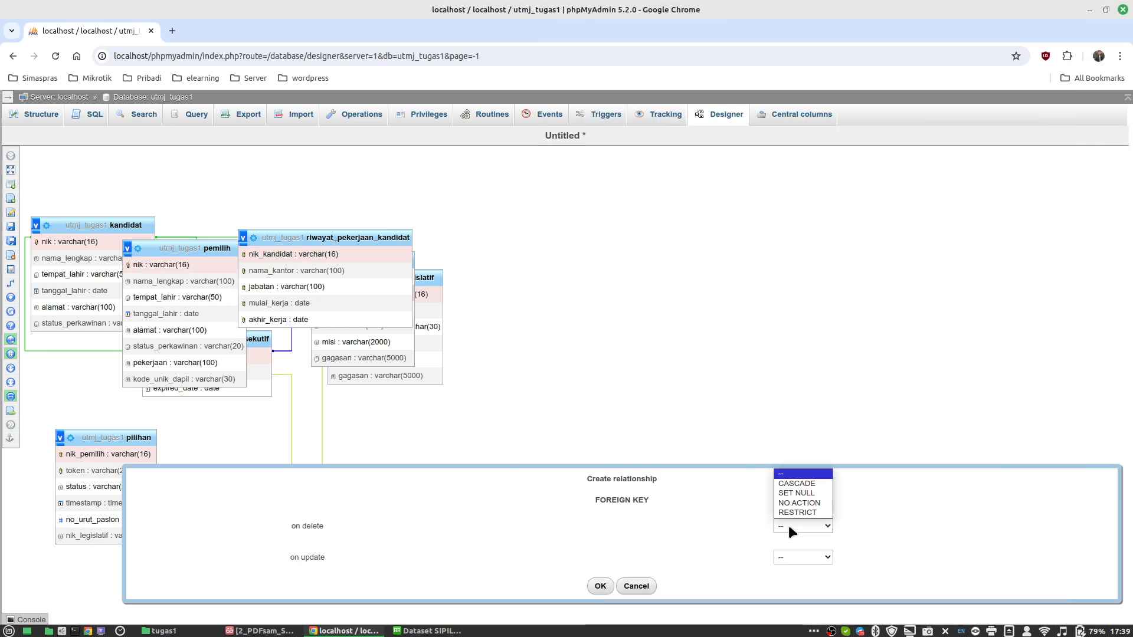
click(791, 473)
click(798, 558)
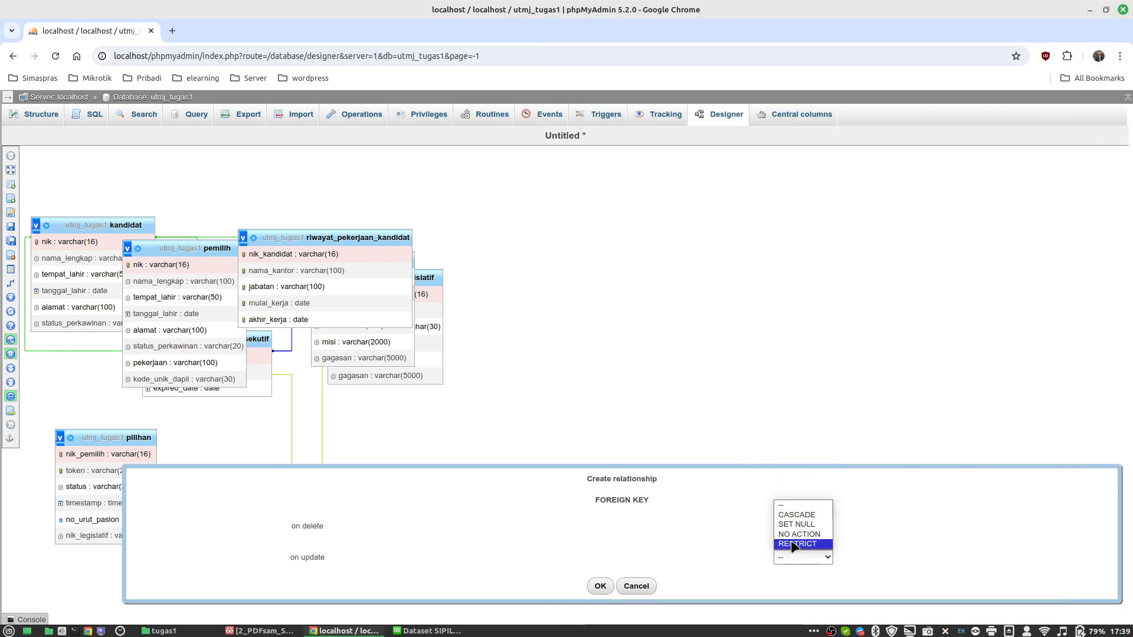
click(793, 510)
click(801, 558)
click(792, 514)
click(600, 586)
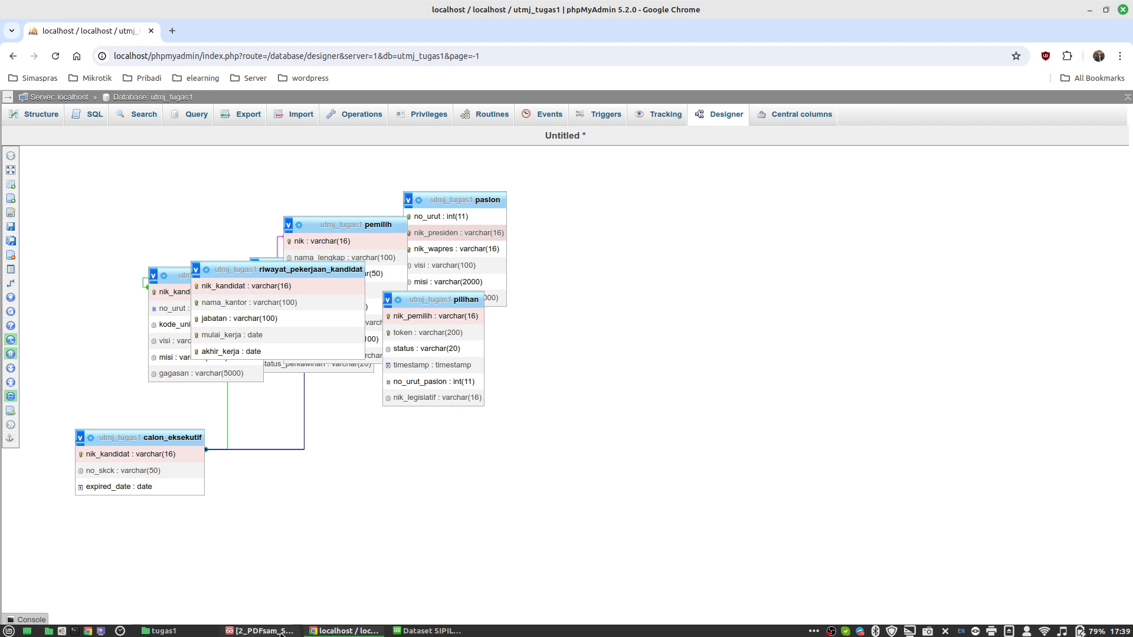
Step: Bring up the assignment PDF for reference and move the pilihan and paslon tables apart in the Designer
click(260, 631)
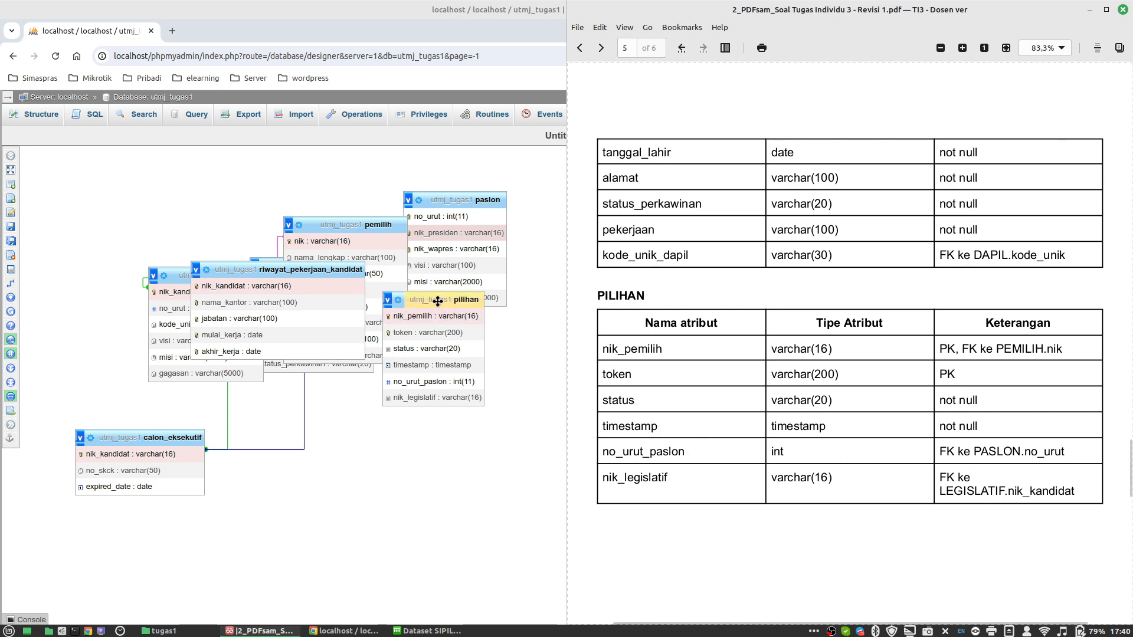
drag(438, 308, 435, 371)
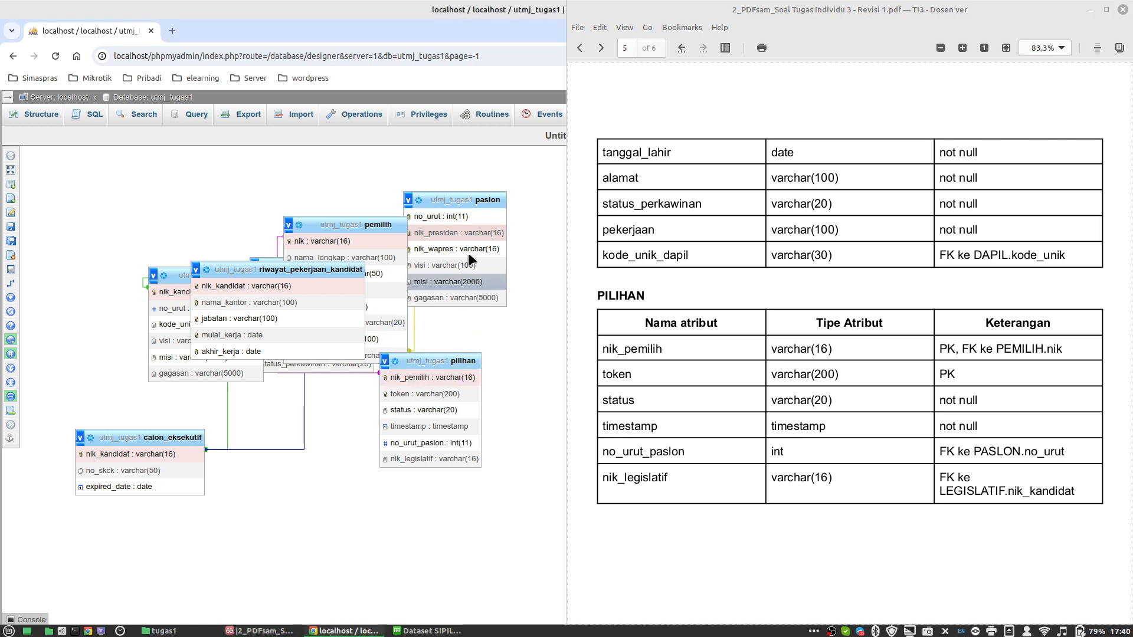
drag(466, 199, 501, 189)
Step: Create a foreign key from pilihan.no_urut_paslon to paslon.no_urut in the Designer, with CASCADE on delete and on update
mouse_move(23, 184)
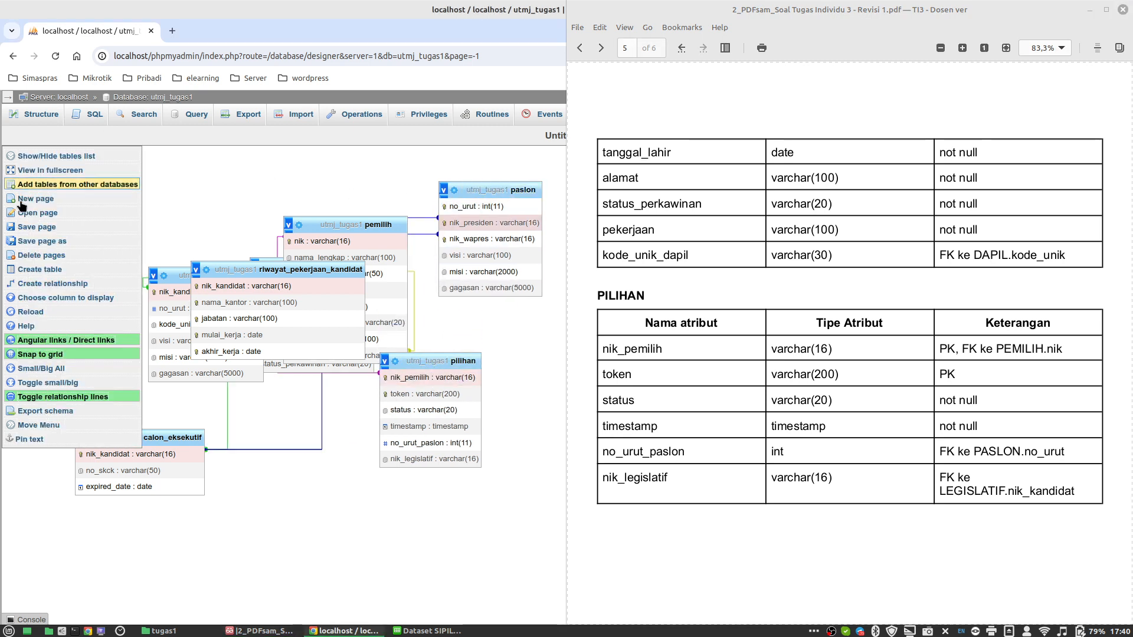
click(49, 286)
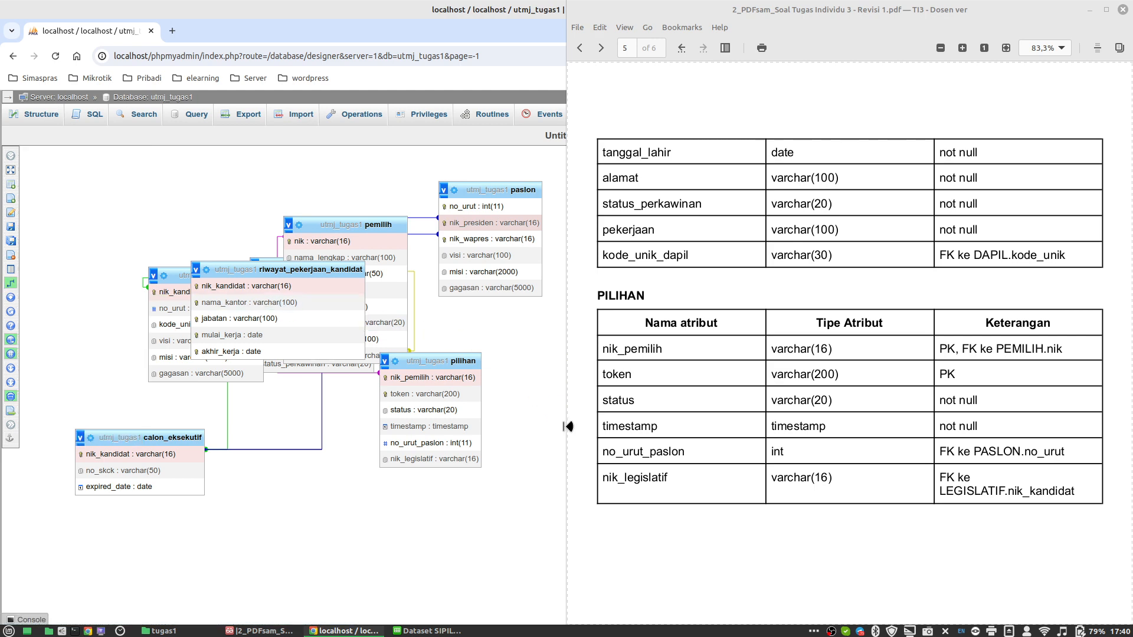
click(484, 205)
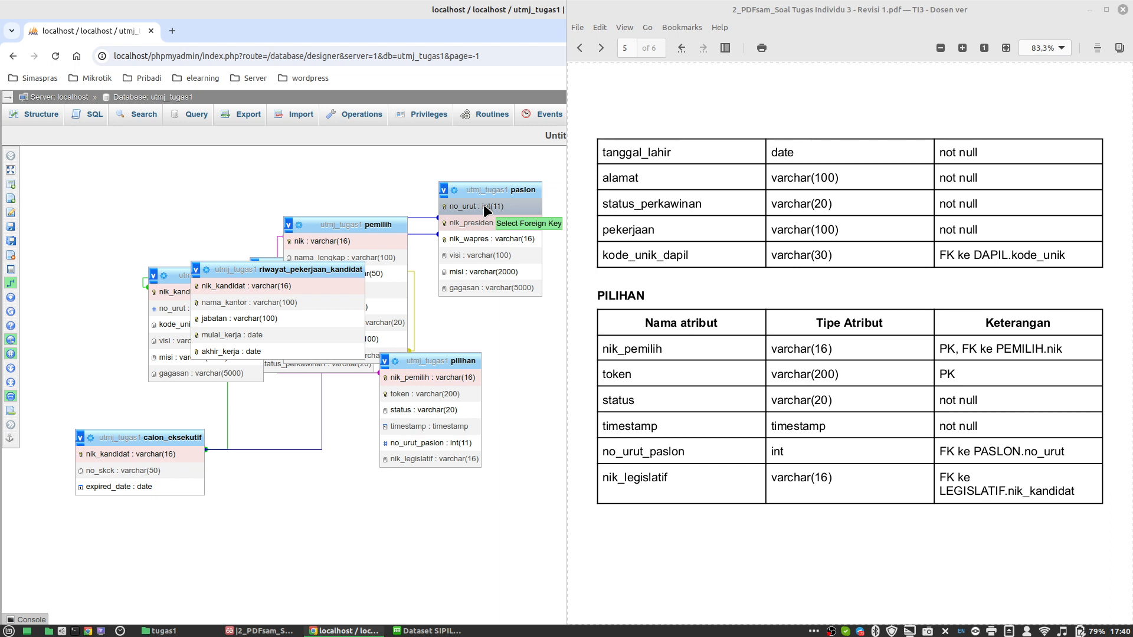
click(441, 441)
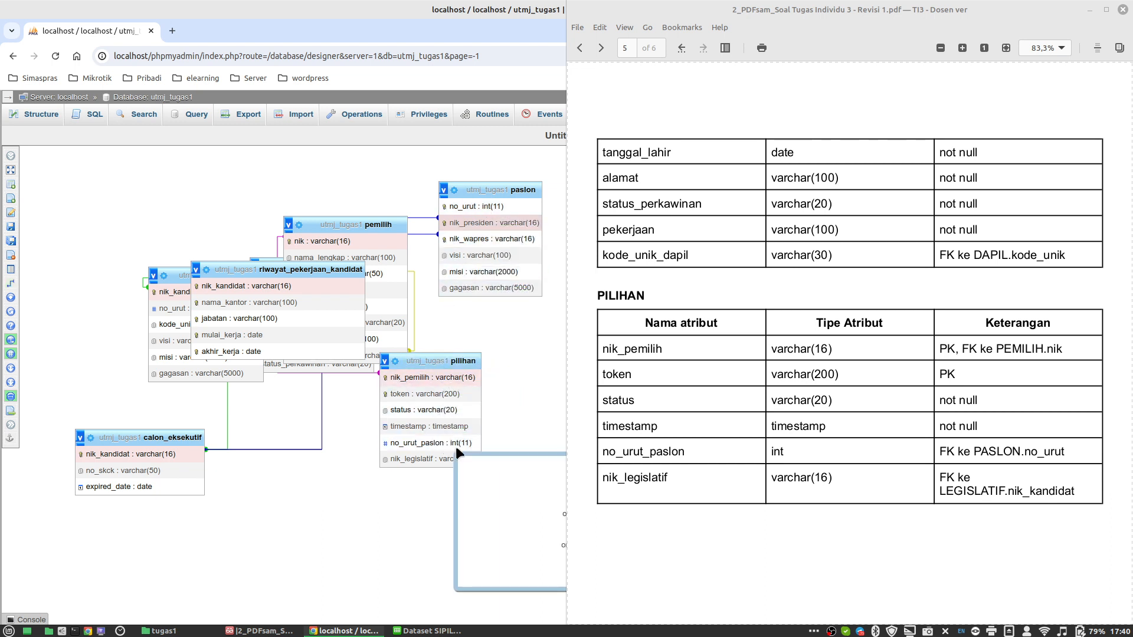
click(1089, 8)
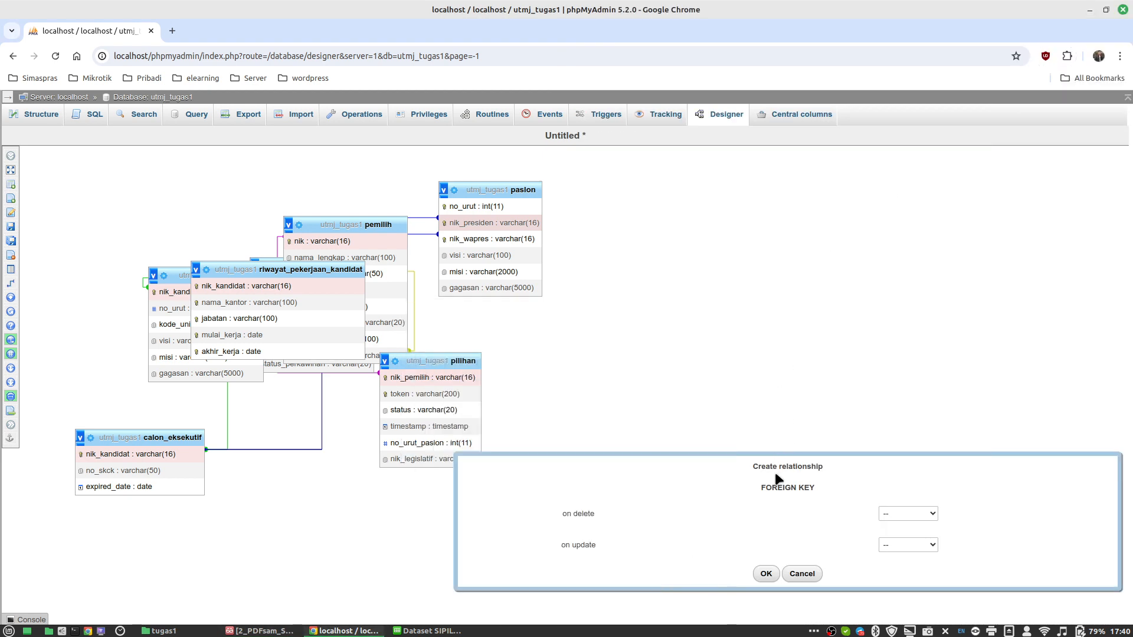
click(886, 515)
click(901, 472)
click(896, 544)
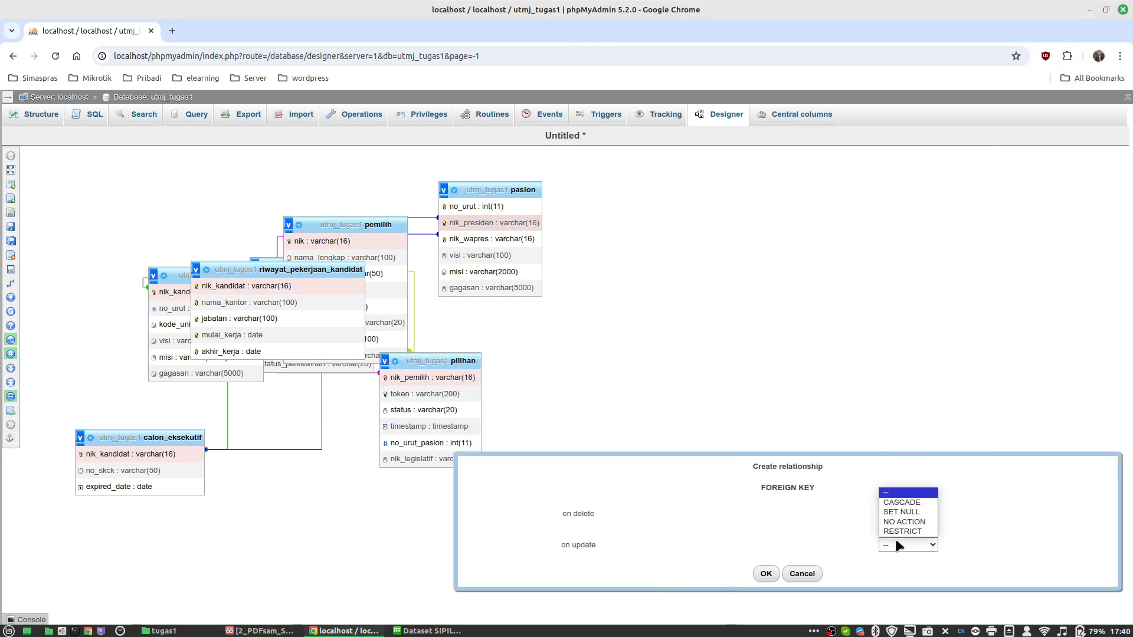
click(901, 503)
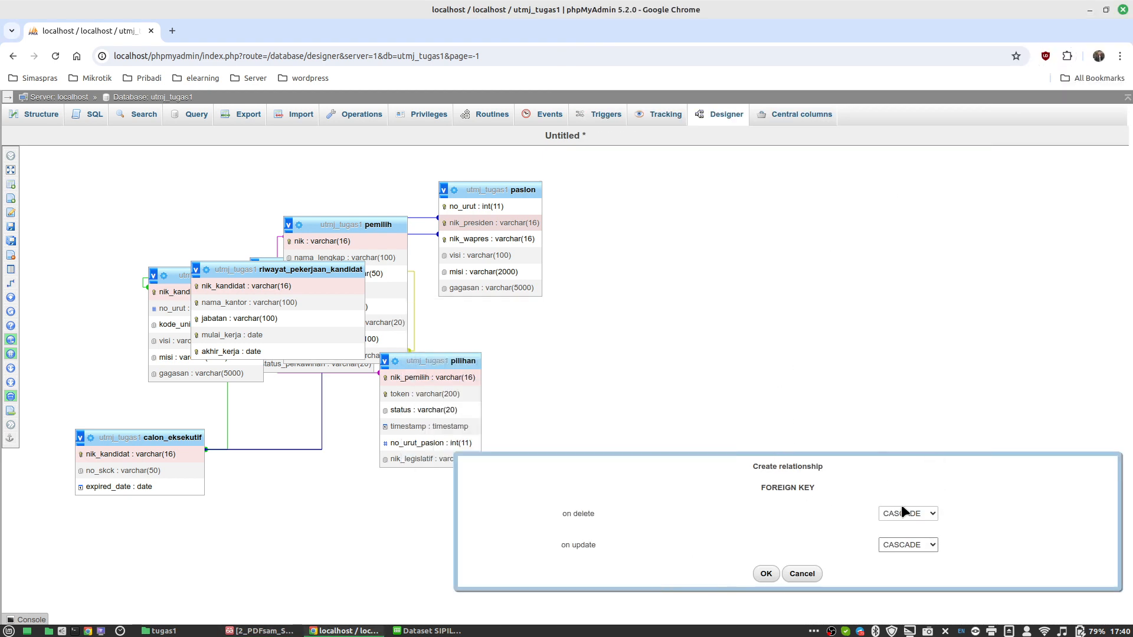
click(766, 574)
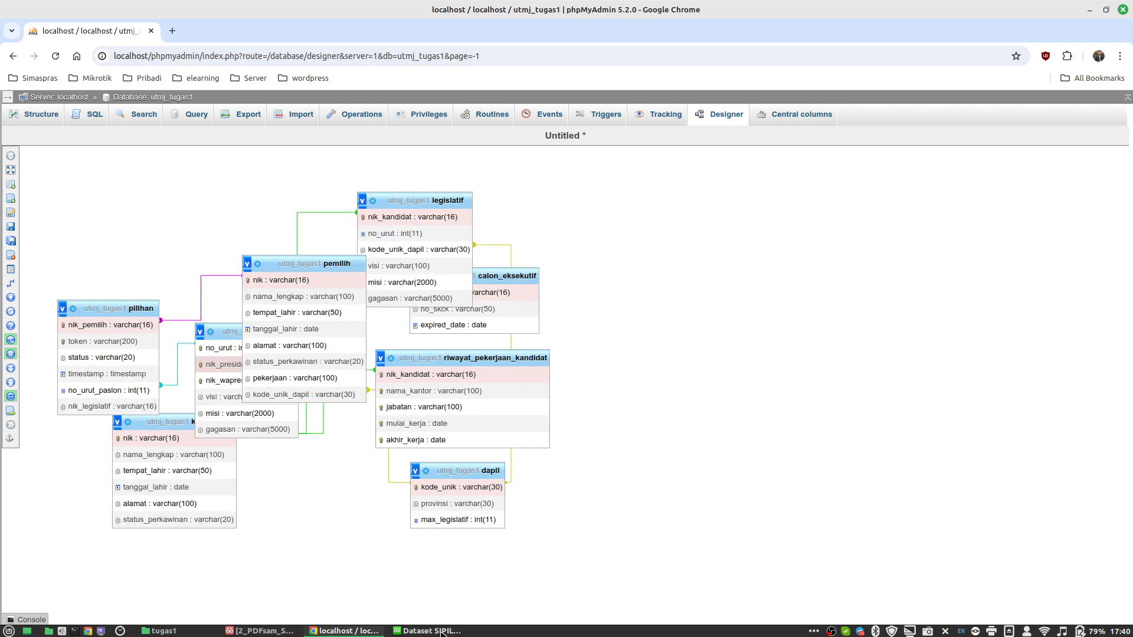
Step: Check the PILIHAN table in the assignment PDF and create a foreign key from pilihan.nik_legislatif to legislatif.nik_kandidat, with CASCADE on delete and on update
click(294, 631)
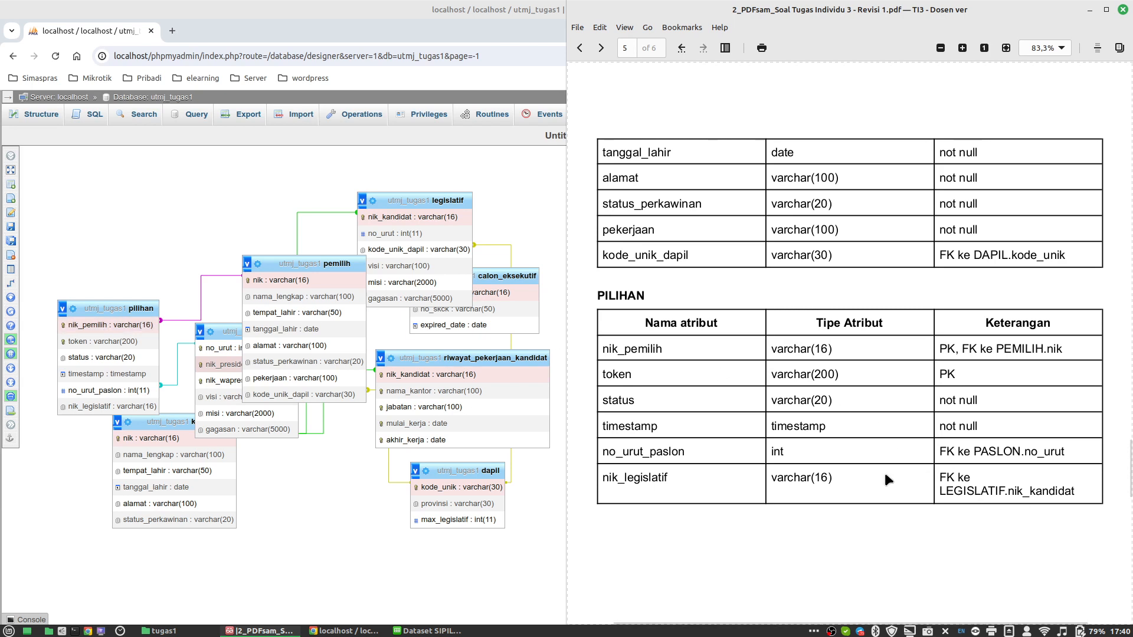
mouse_move(11, 170)
click(53, 284)
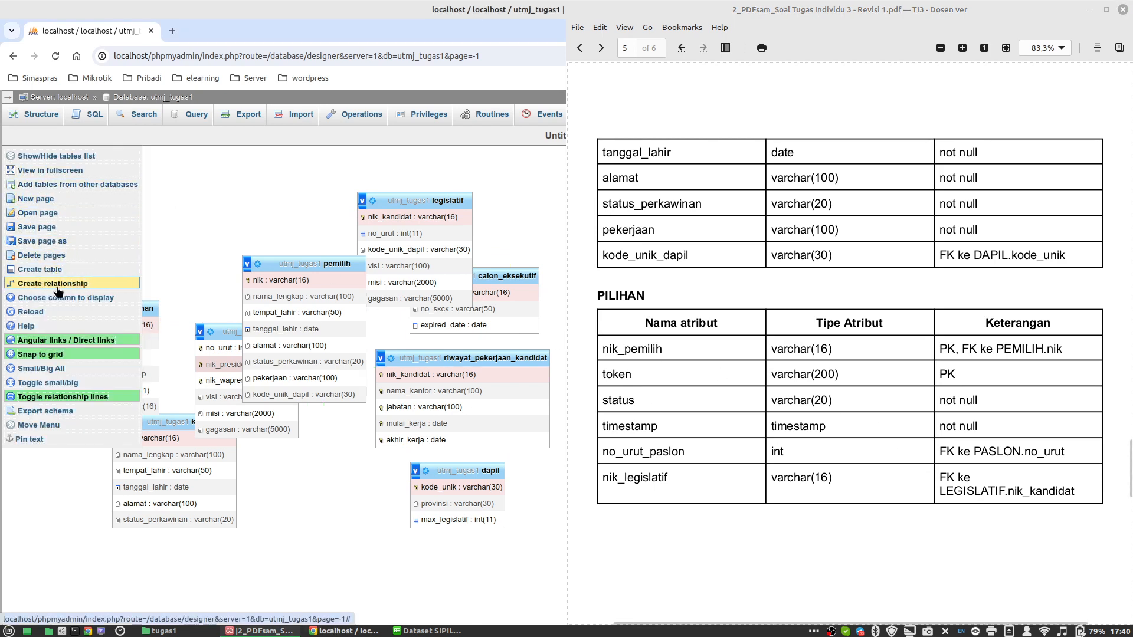
click(399, 218)
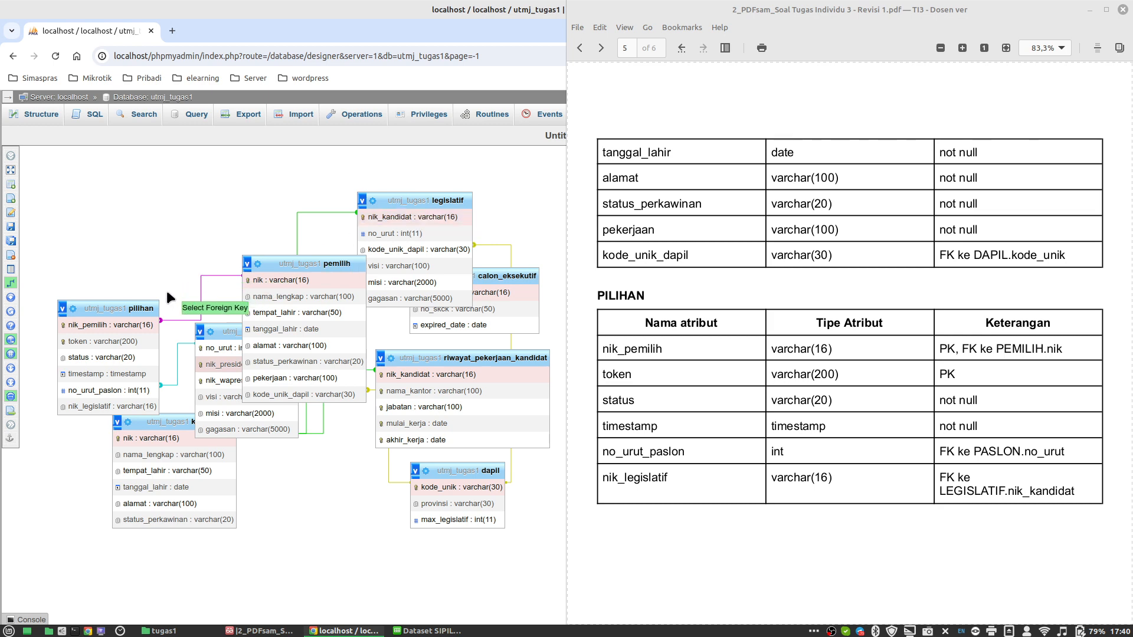
click(109, 404)
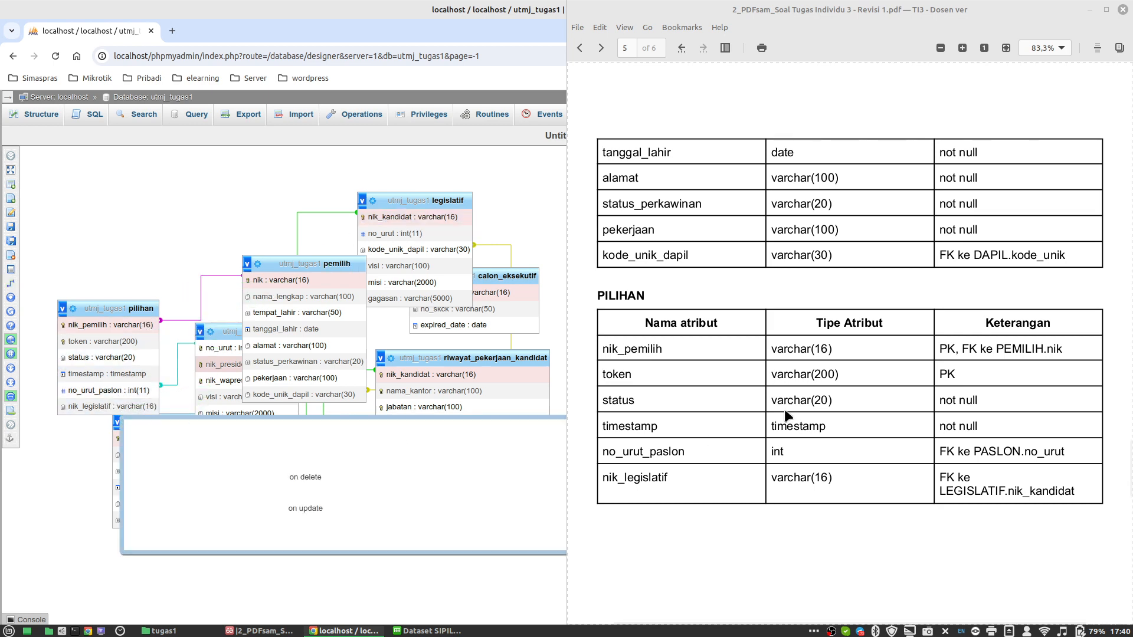
click(1089, 10)
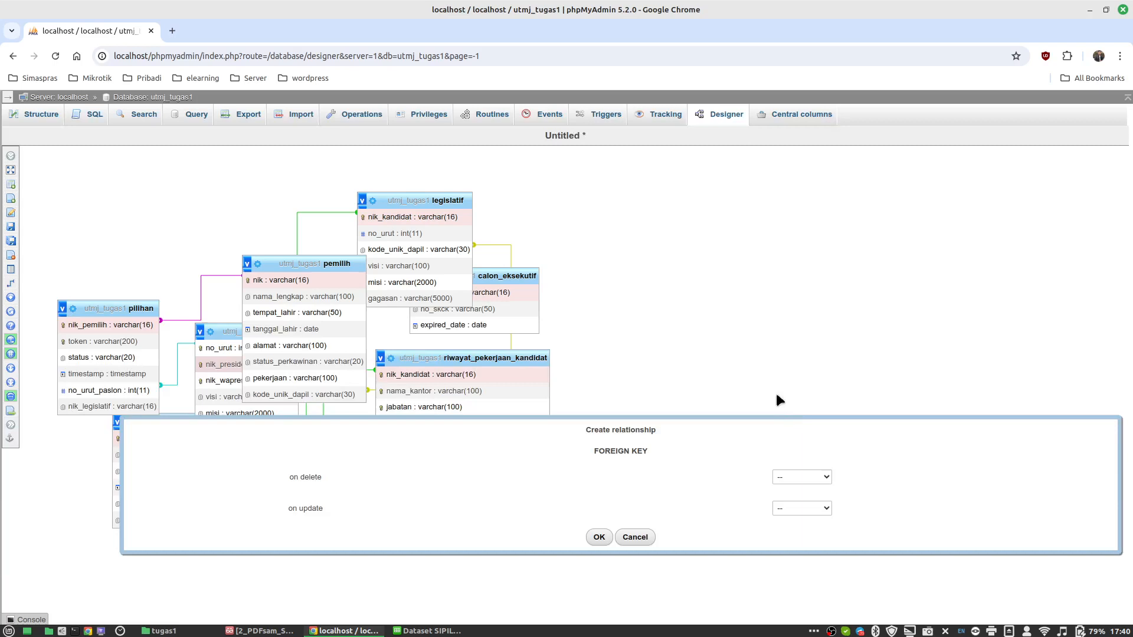
click(813, 476)
click(795, 435)
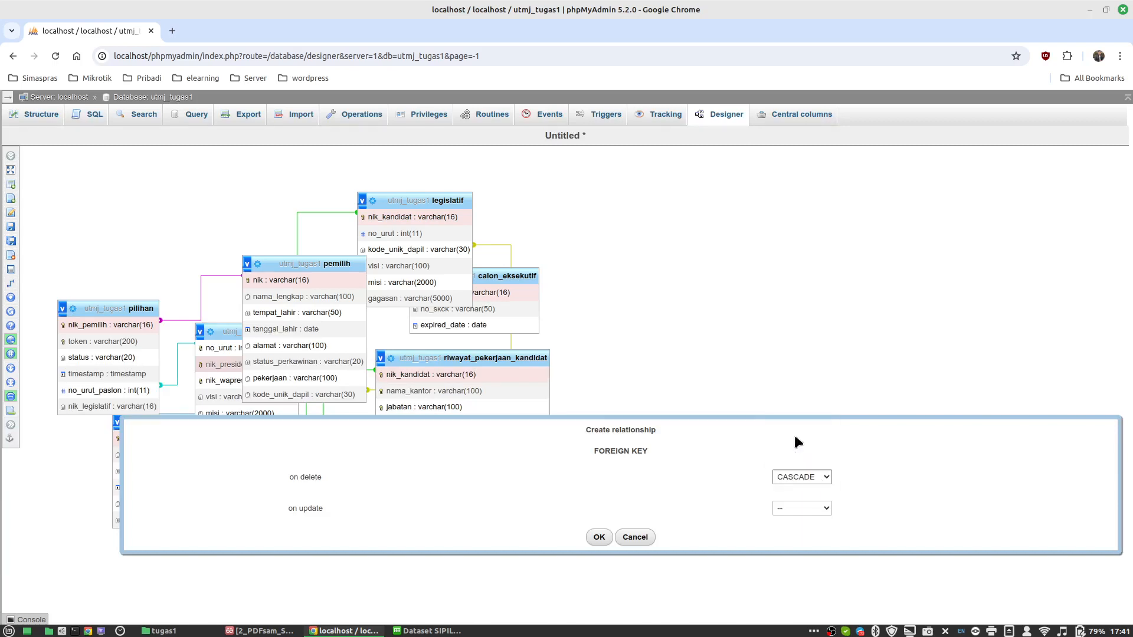
click(803, 506)
click(795, 467)
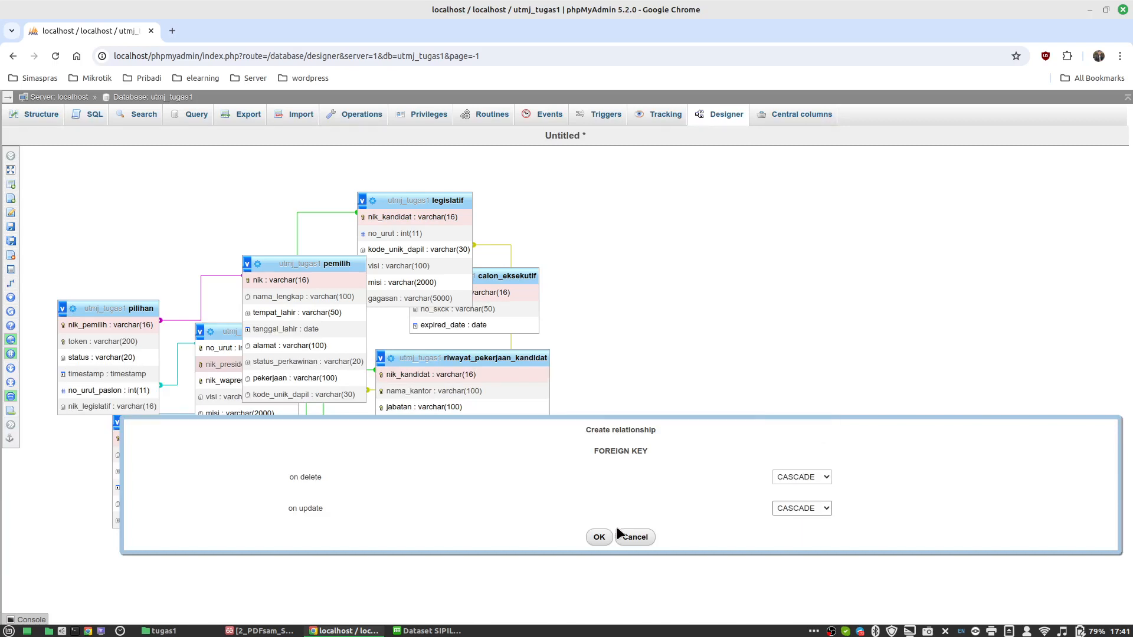
click(599, 537)
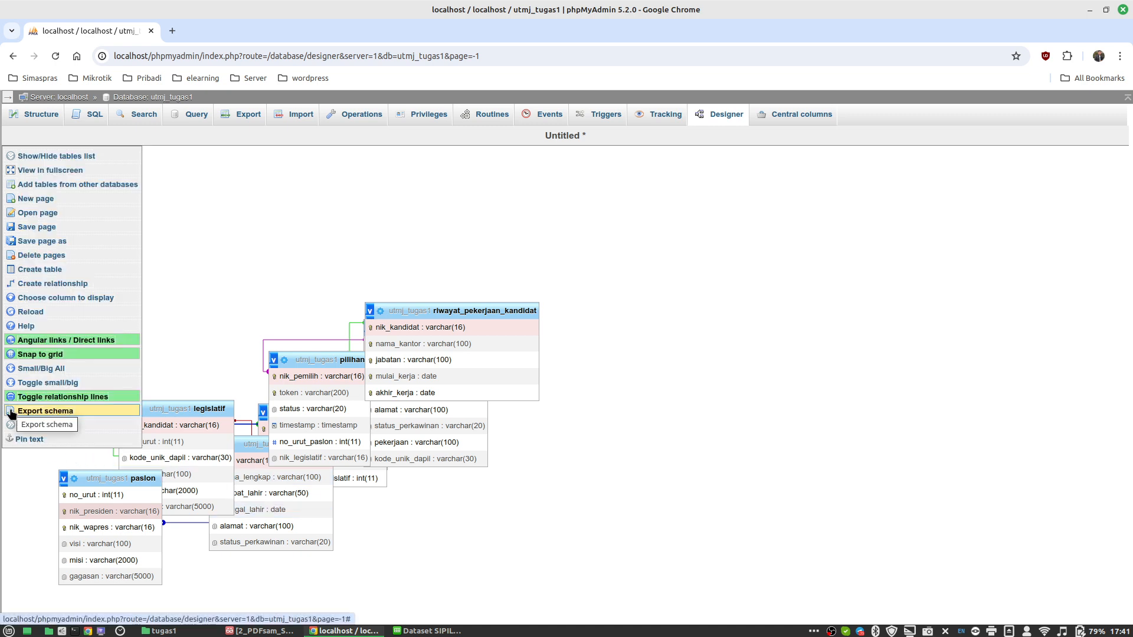
Step: Export the relational schema from the Designer as a PDF with Only show keys enabled and the table order left at None
mouse_move(9, 413)
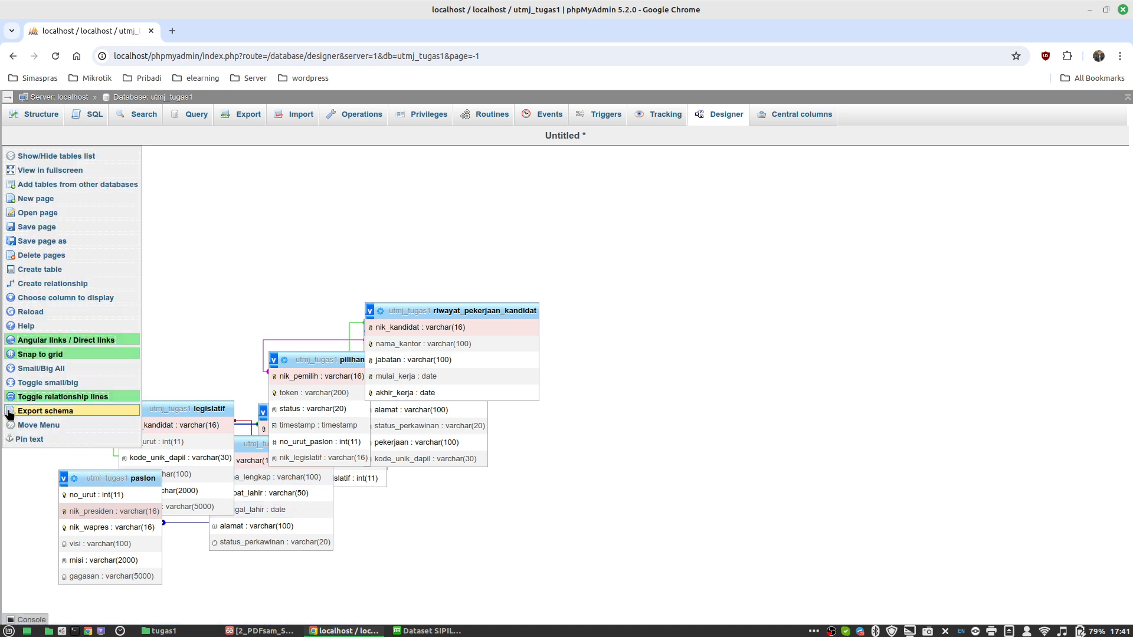
click(56, 410)
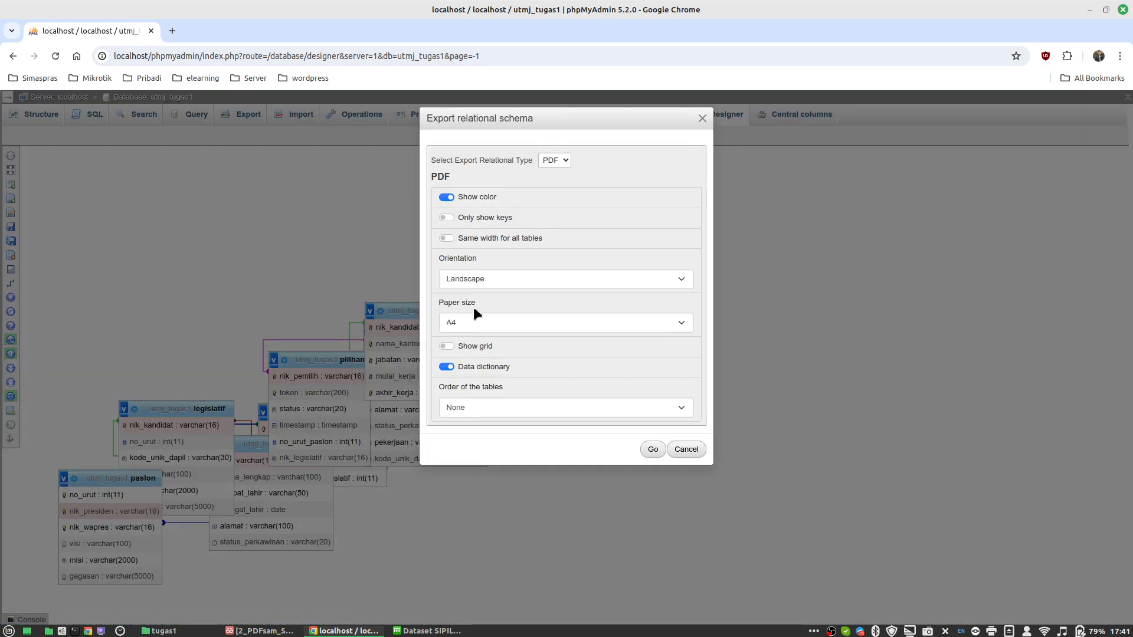
click(447, 218)
click(564, 408)
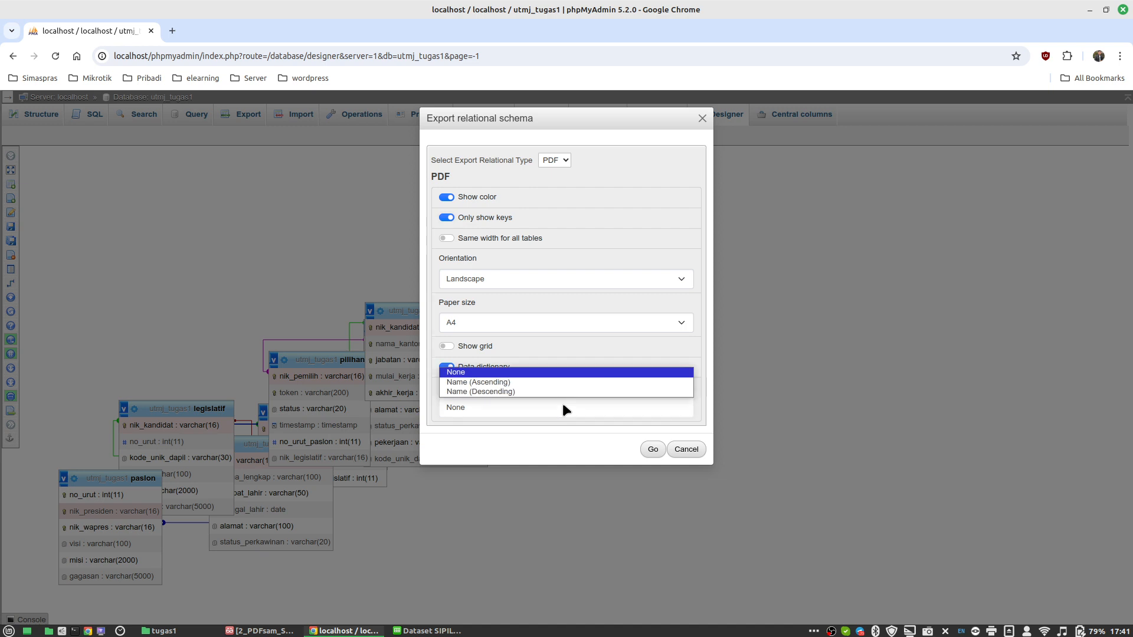
click(558, 407)
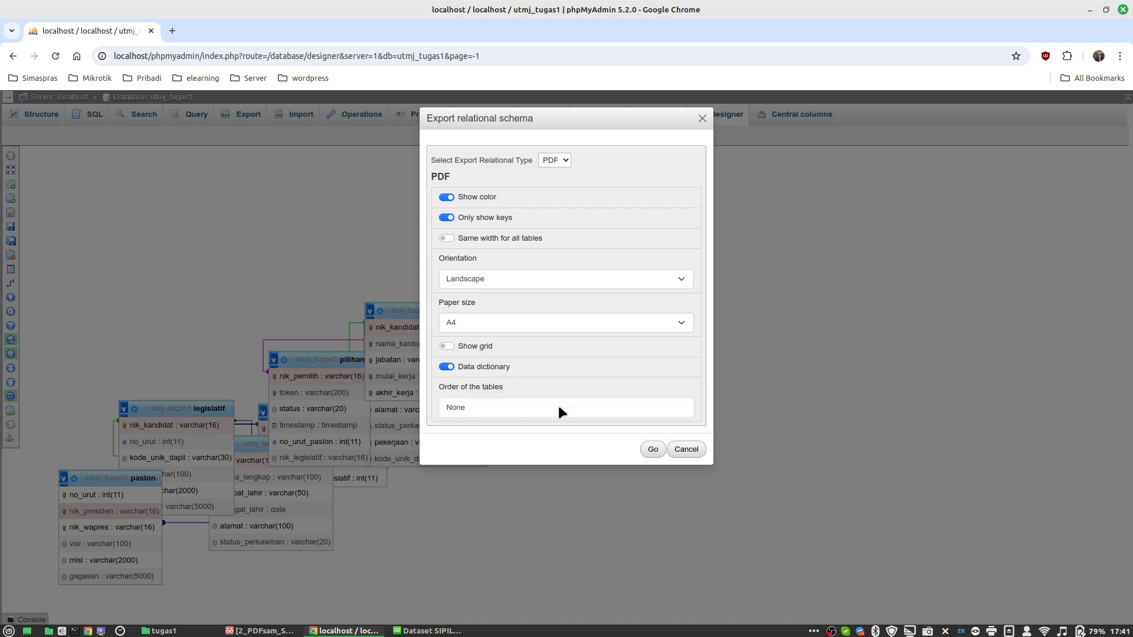
click(653, 453)
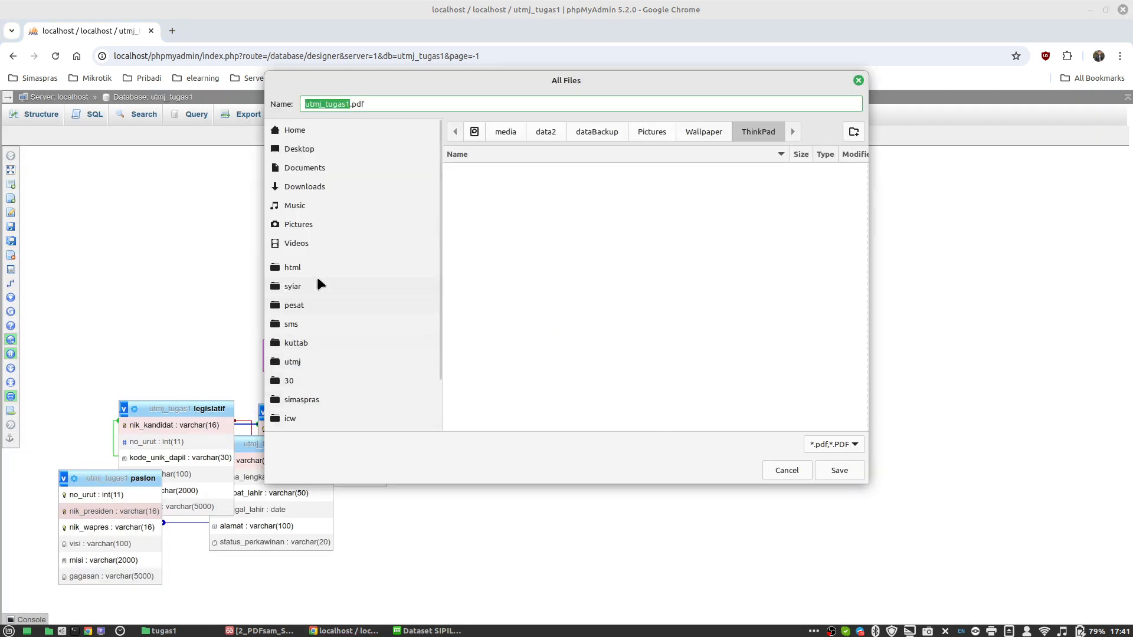
Step: Save the exported schema as utmj_tugas1.pdf in the utmj/semester2/materi/Perancangan Basis Data/tugas1 folder
scroll(317, 336, down, 2)
click(303, 304)
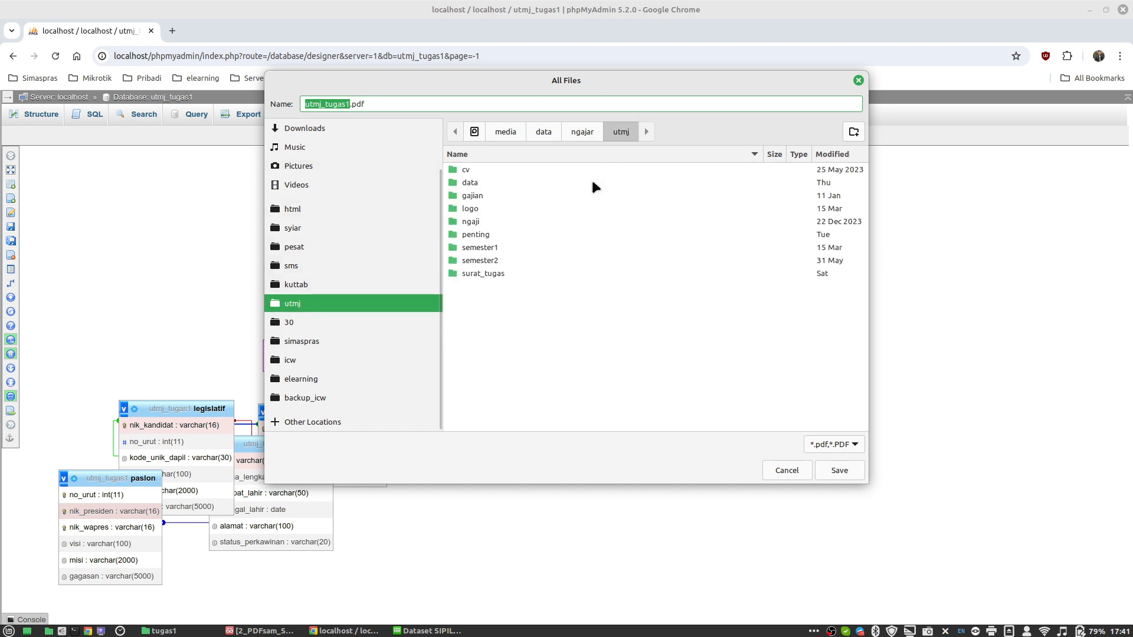
double_click(500, 260)
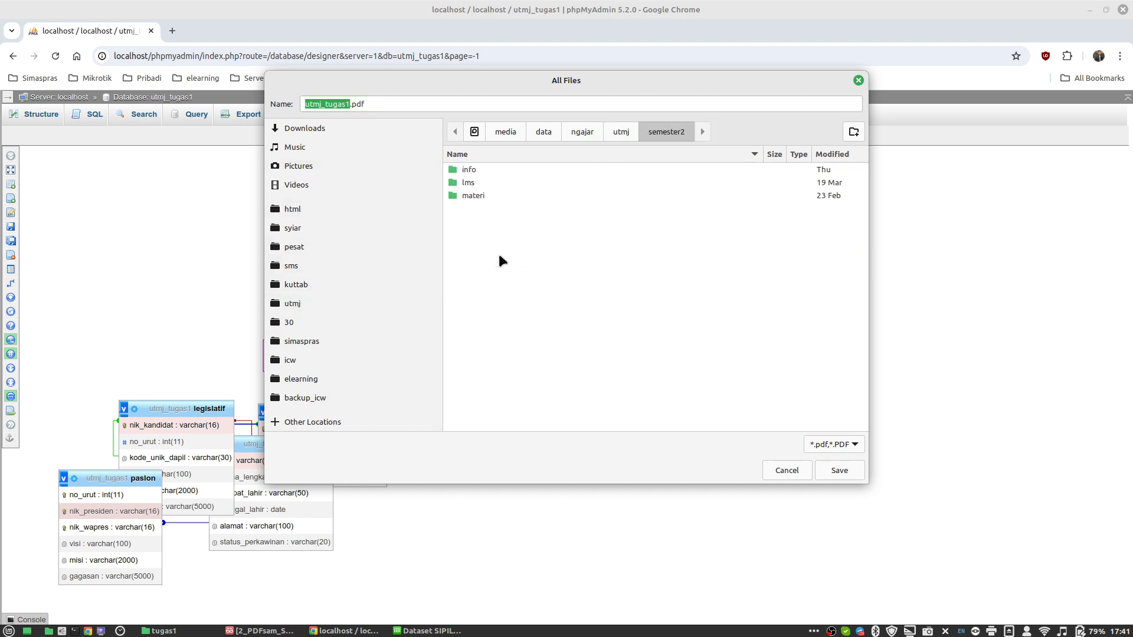
double_click(475, 195)
double_click(538, 182)
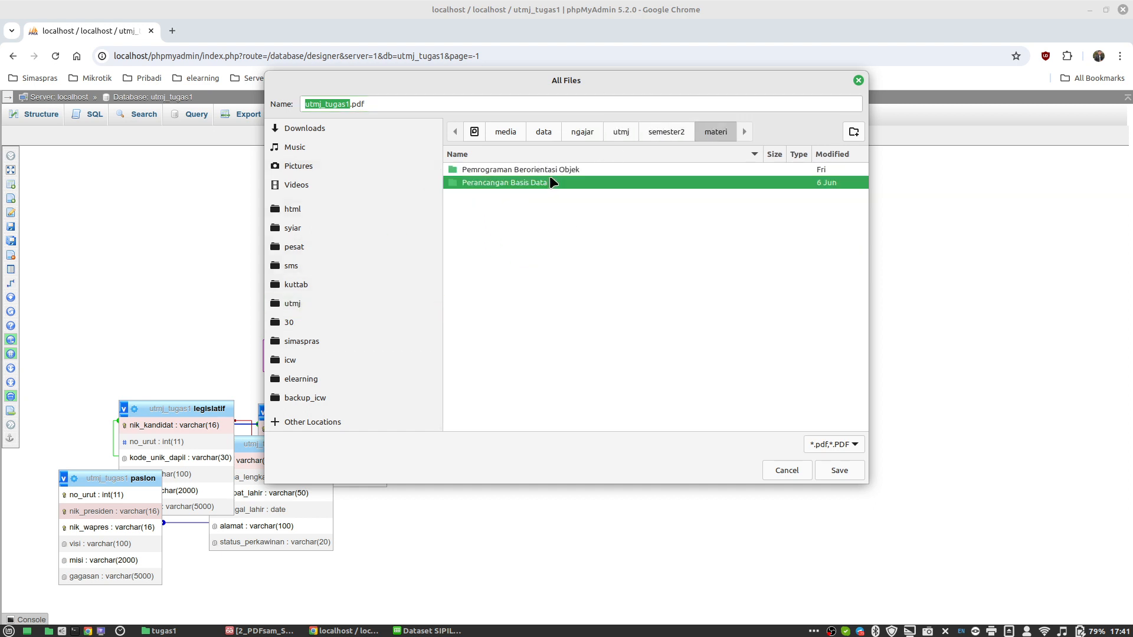
double_click(475, 222)
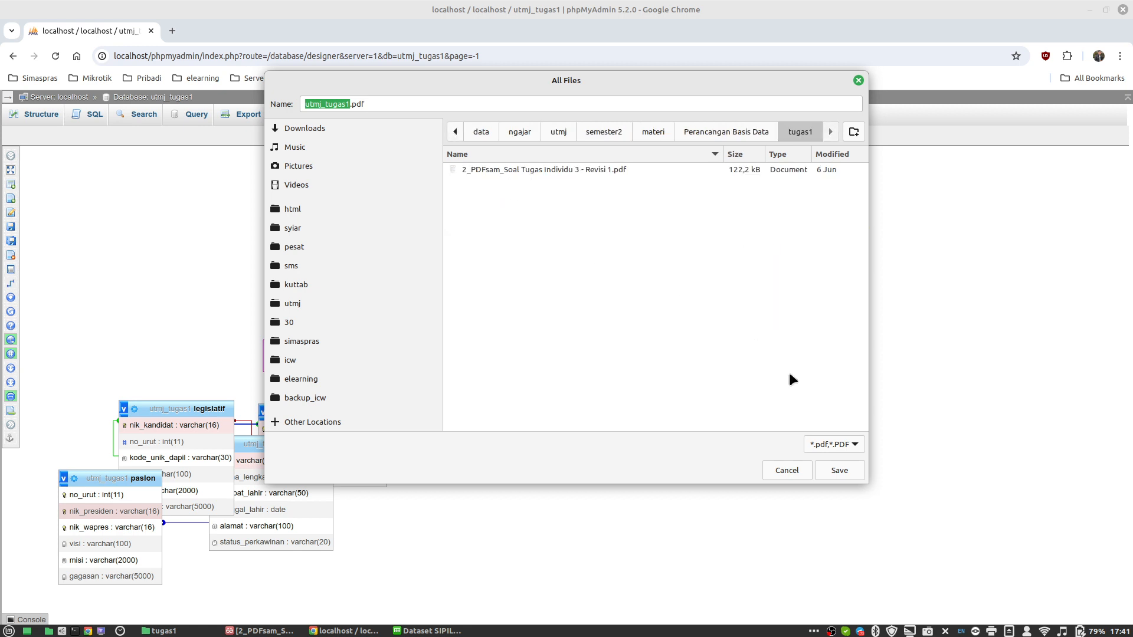
click(843, 468)
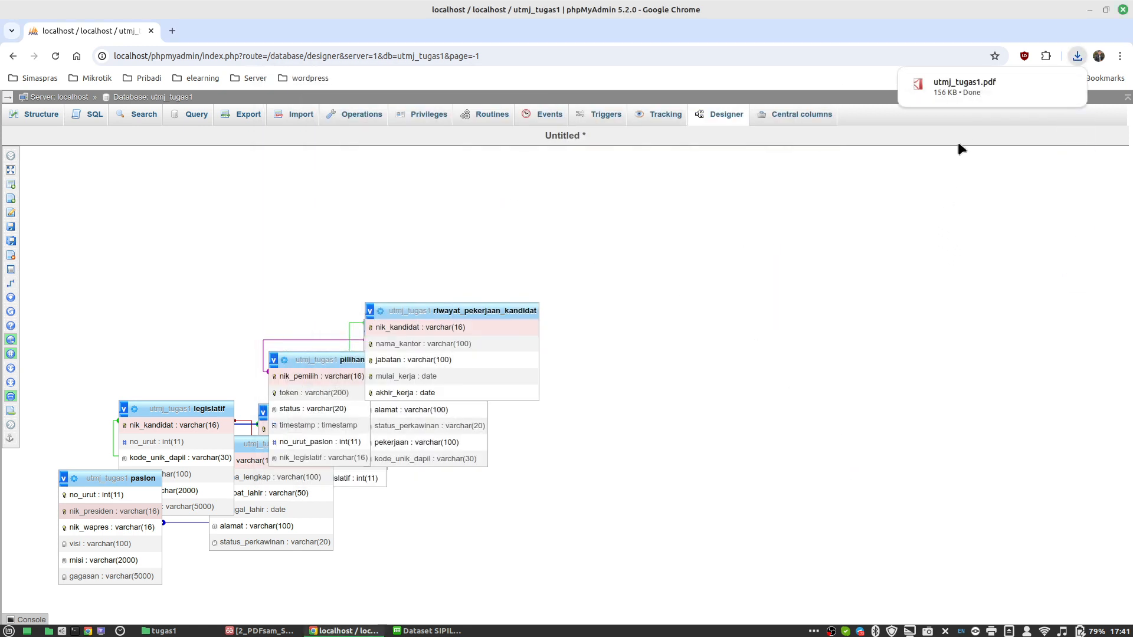
Step: Open the exported utmj_tugas1.pdf and review the table pages through to the relational schema diagram on the last page
click(966, 87)
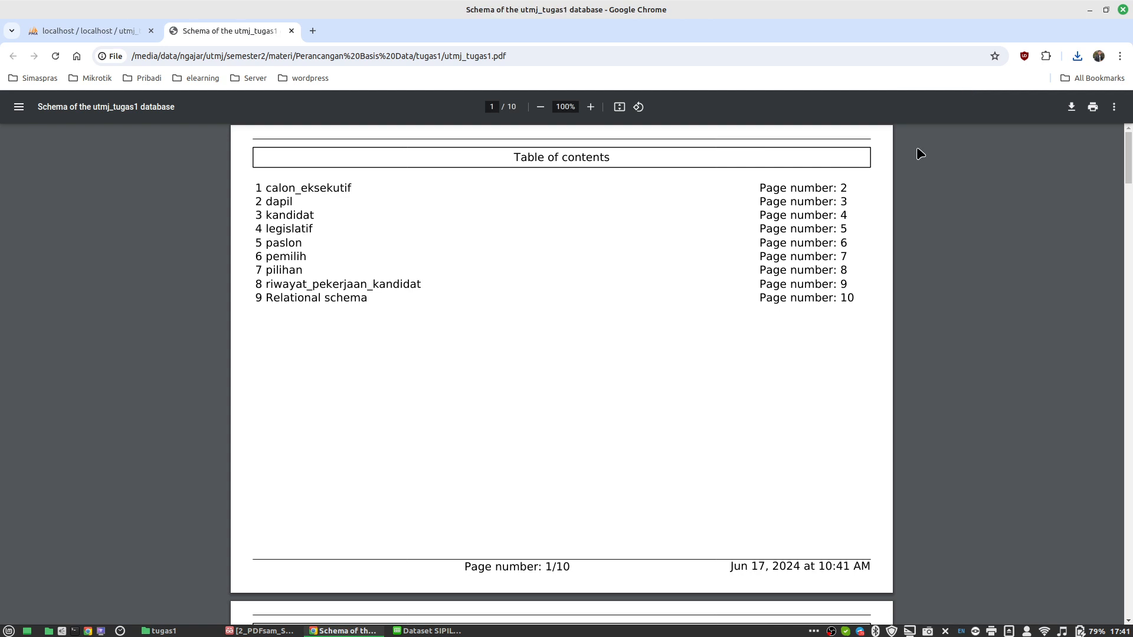
scroll(836, 304, down, 6)
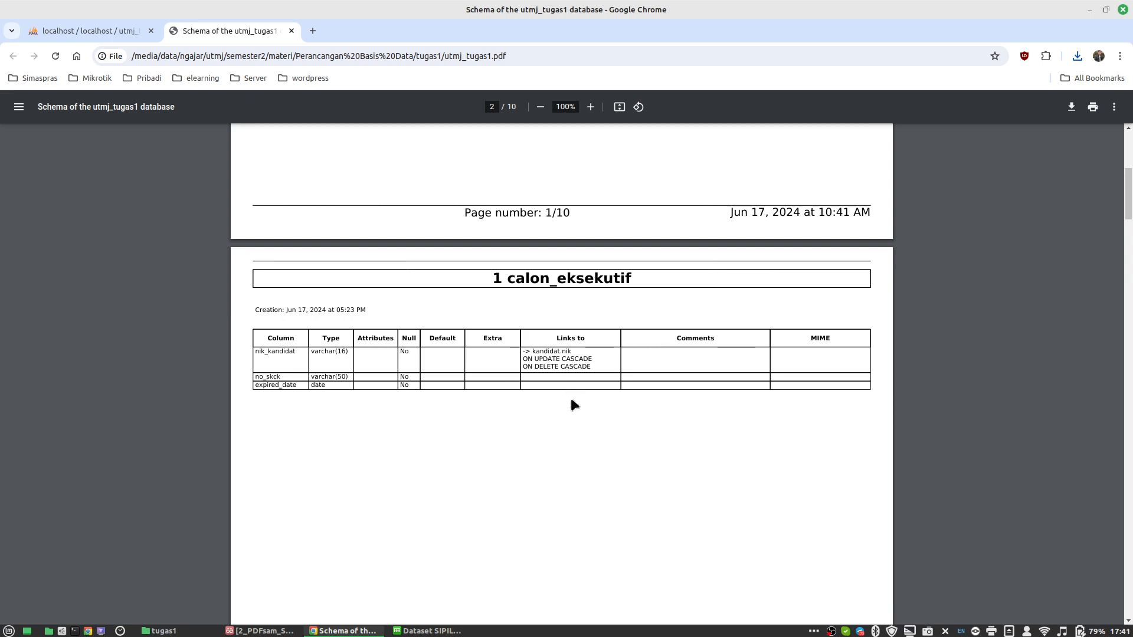
scroll(579, 401, down, 13)
scroll(582, 403, down, 6)
scroll(598, 399, up, 6)
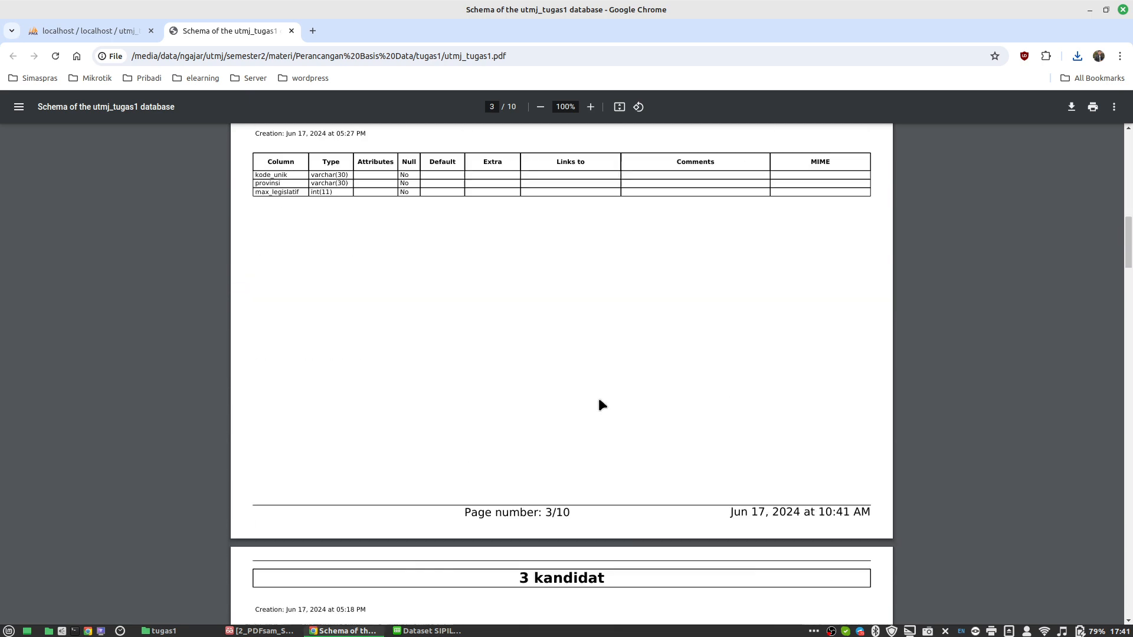
scroll(702, 414, down, 1)
scroll(709, 410, down, 20)
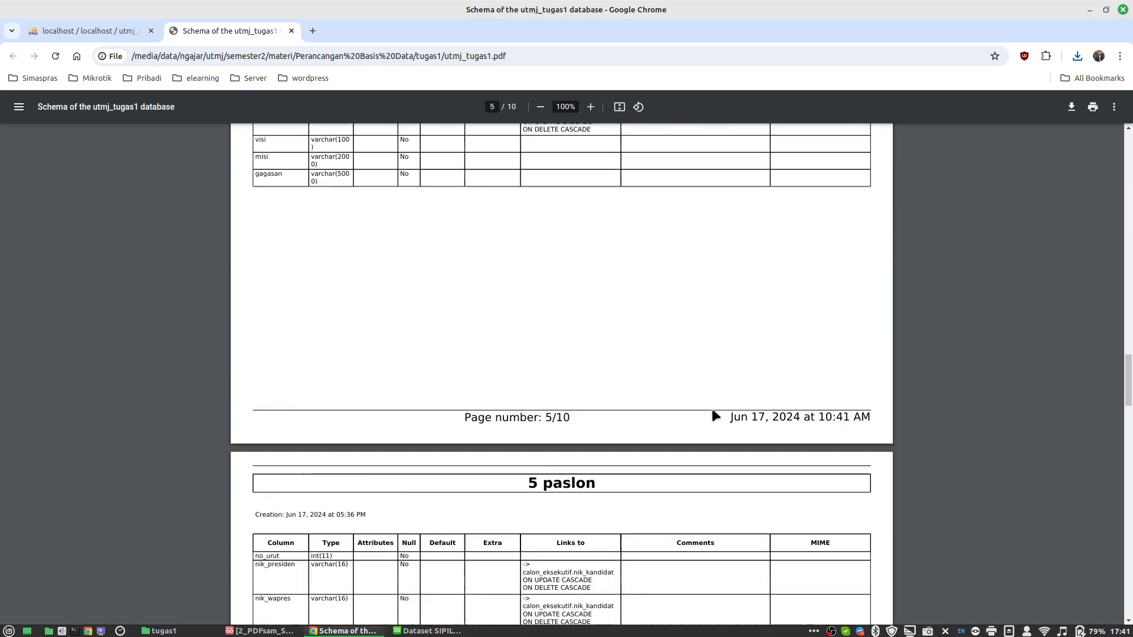
scroll(726, 409, down, 15)
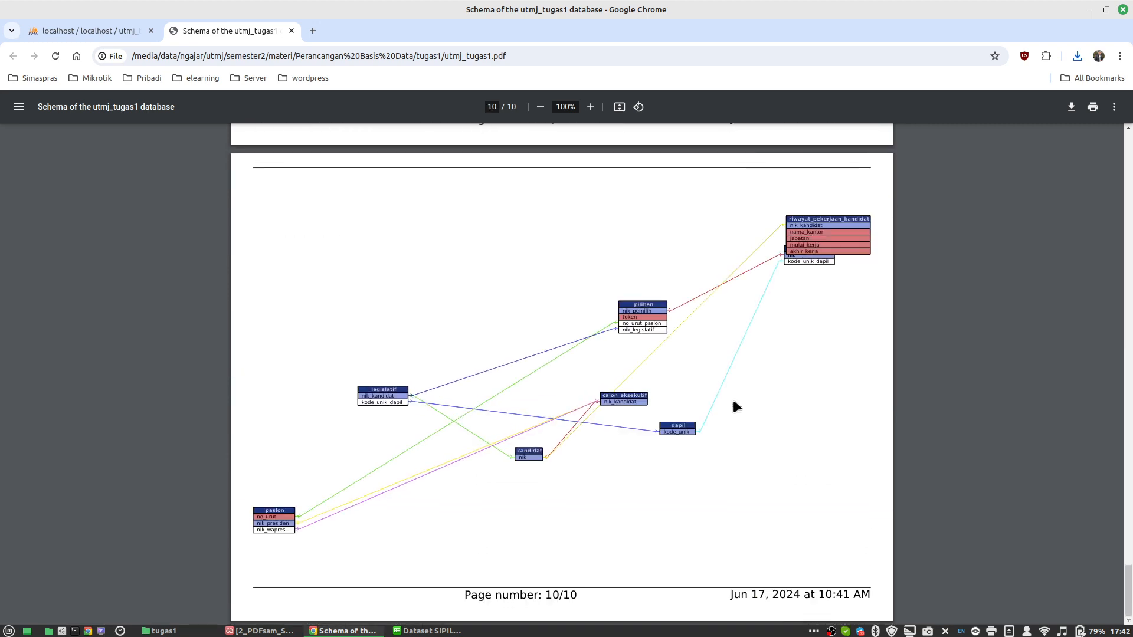
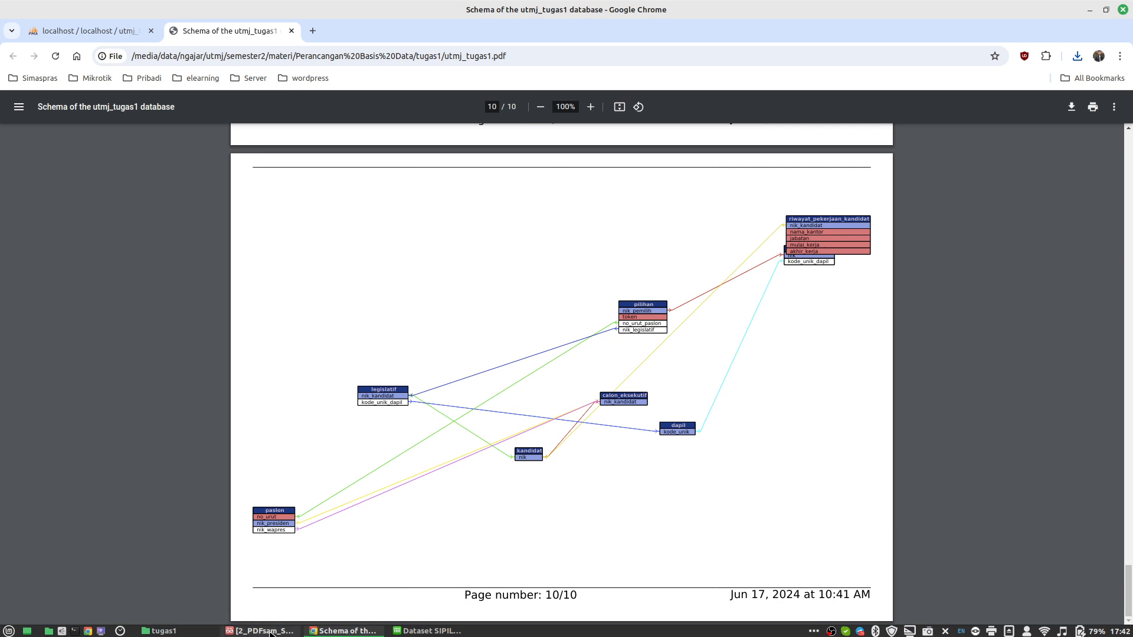
Step: Export the relational schema from the Designer again as PDF with Only show keys off, replacing utmj_tugas1.pdf in the tugas1 folder
click(85, 30)
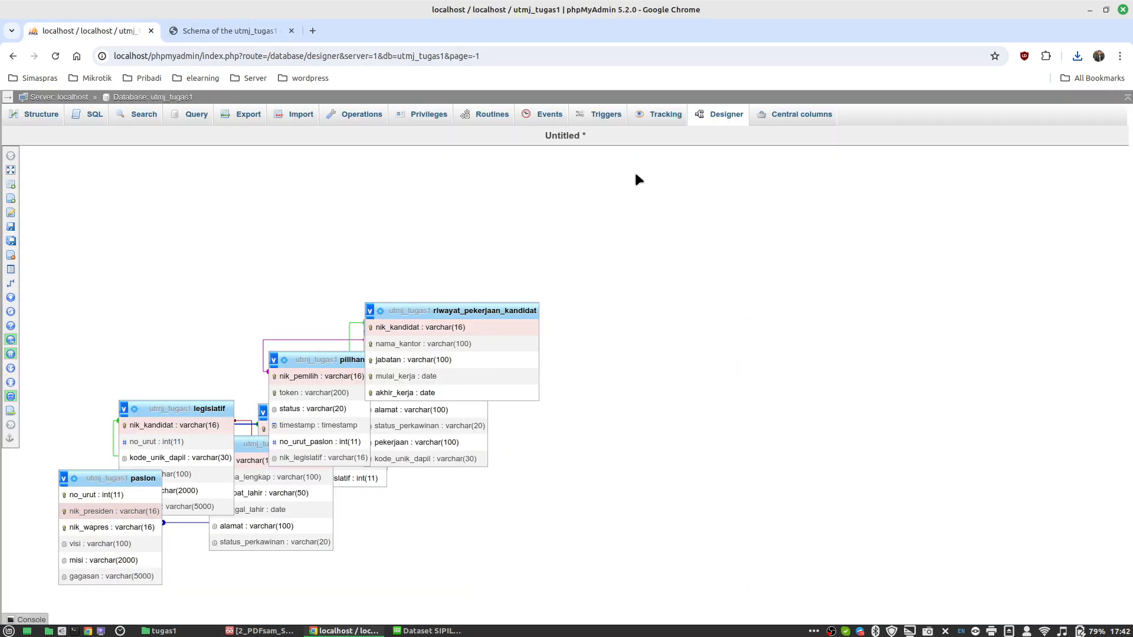
mouse_move(12, 401)
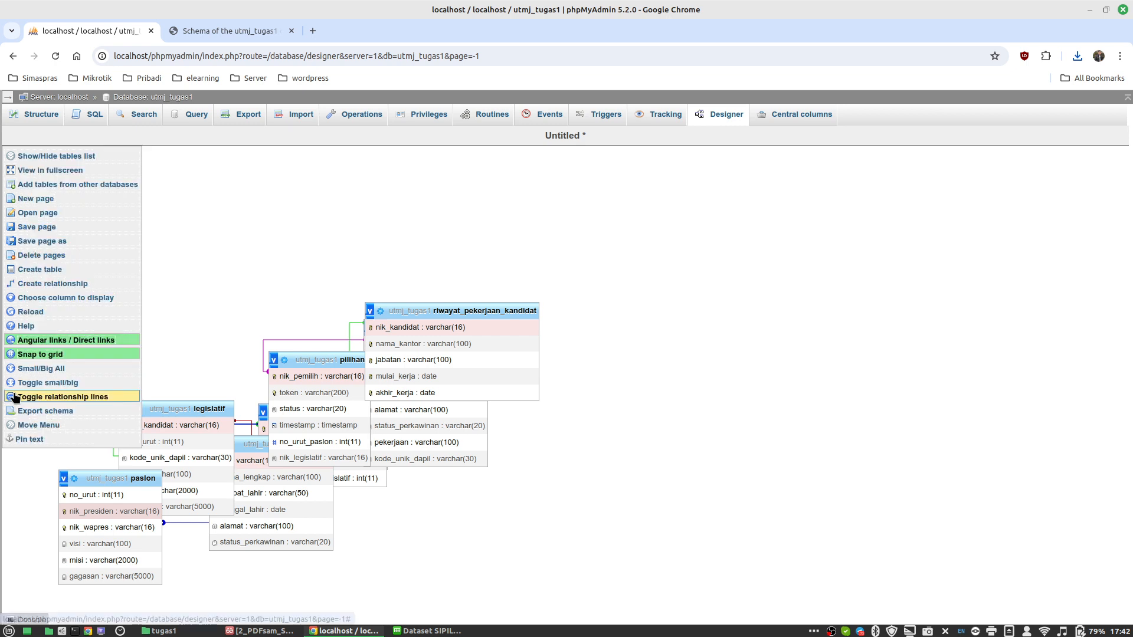
click(51, 412)
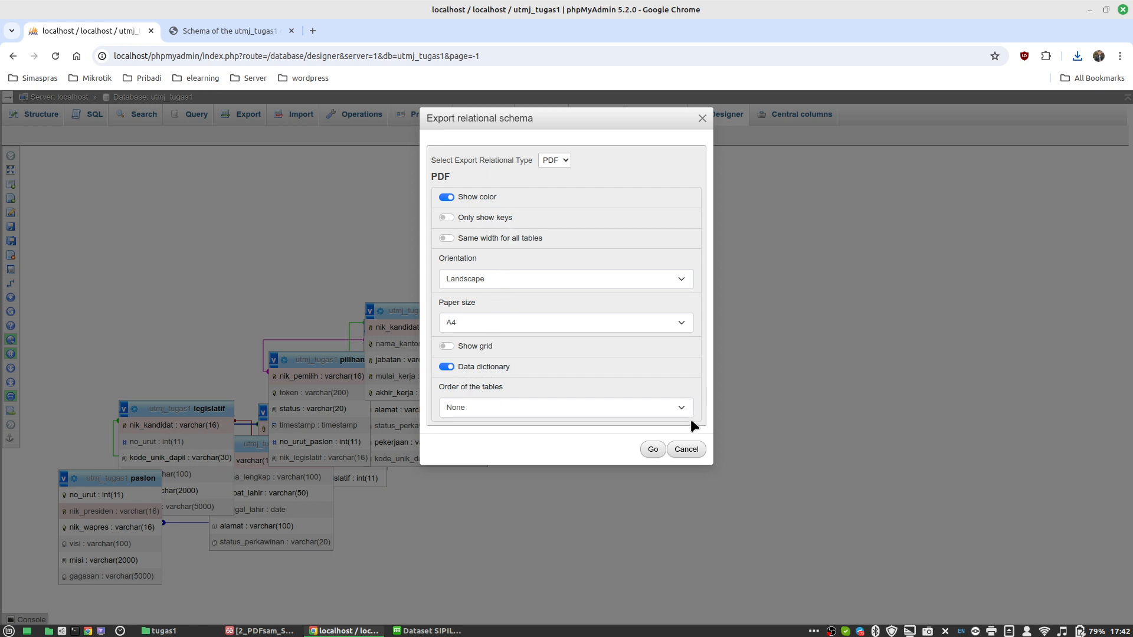
click(654, 450)
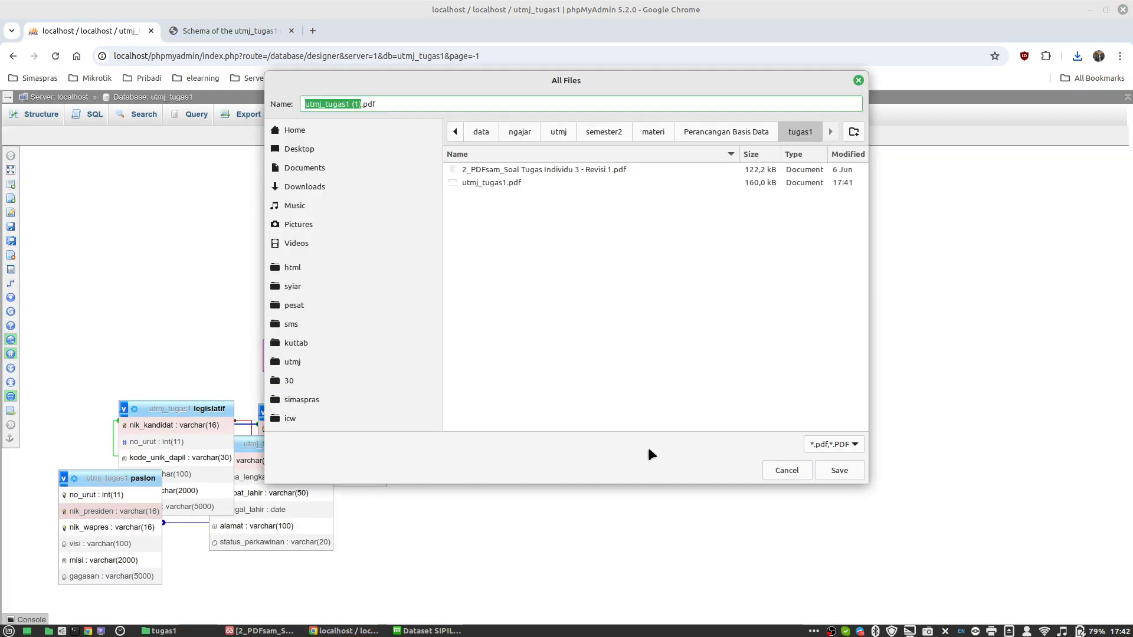
click(508, 182)
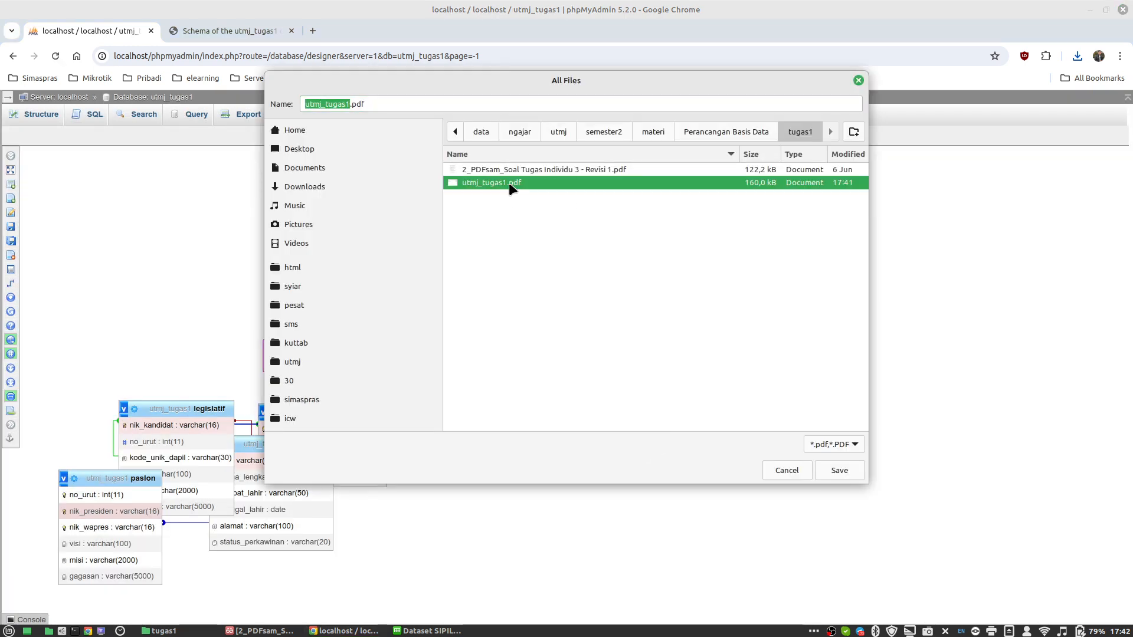
click(840, 471)
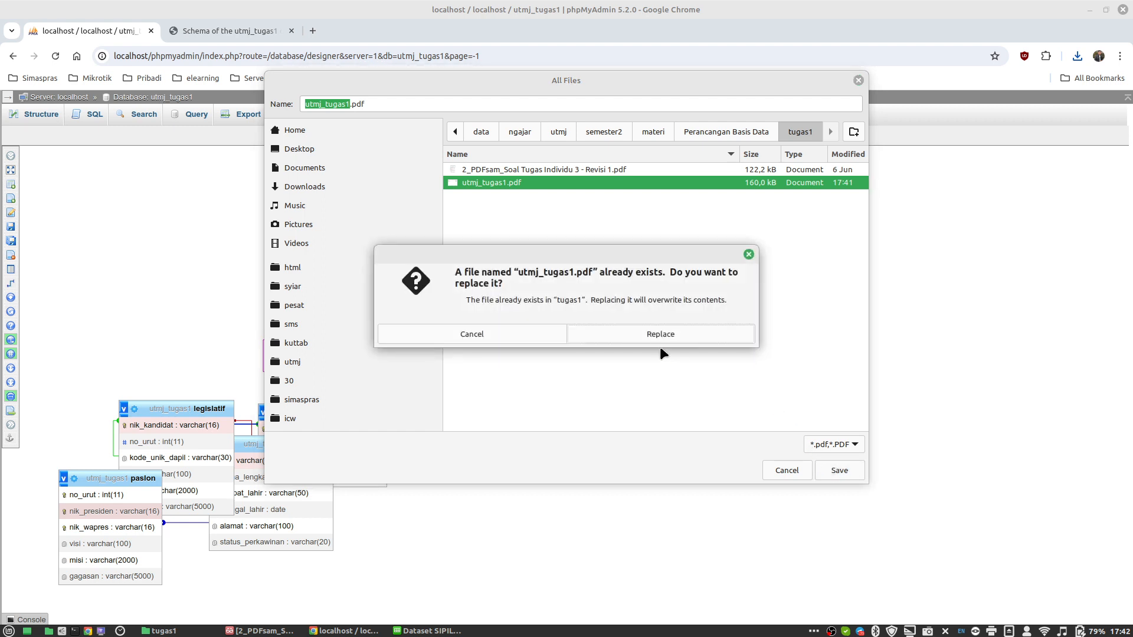
click(643, 333)
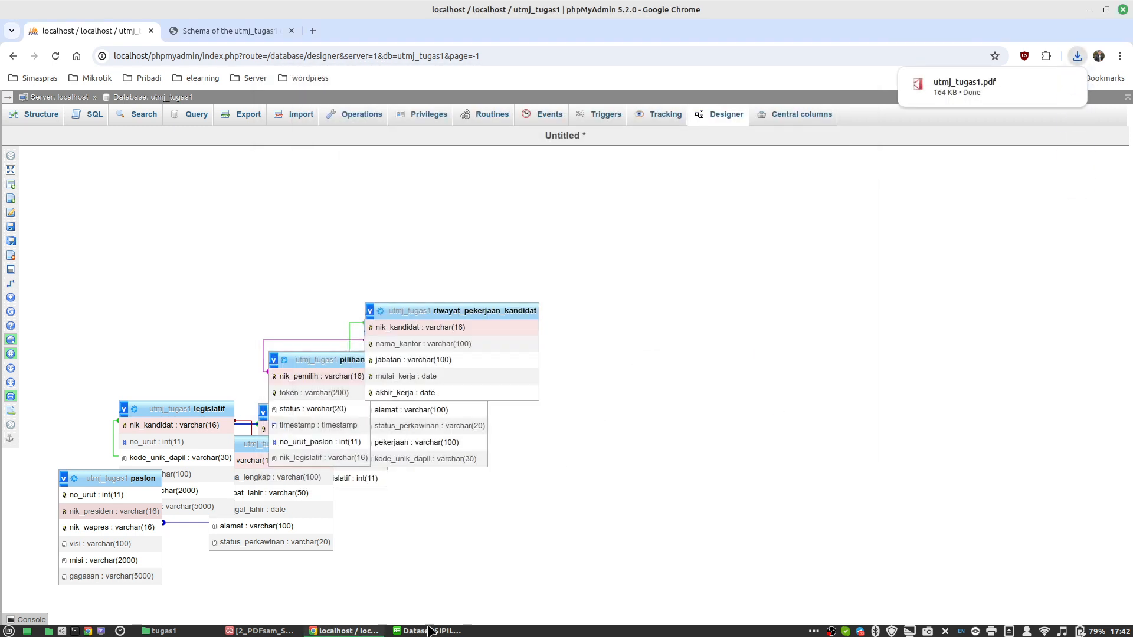
Step: Open the re-exported utmj_tugas1.pdf, examine its relational schema diagram on the last page, and close both schema PDFs
click(942, 92)
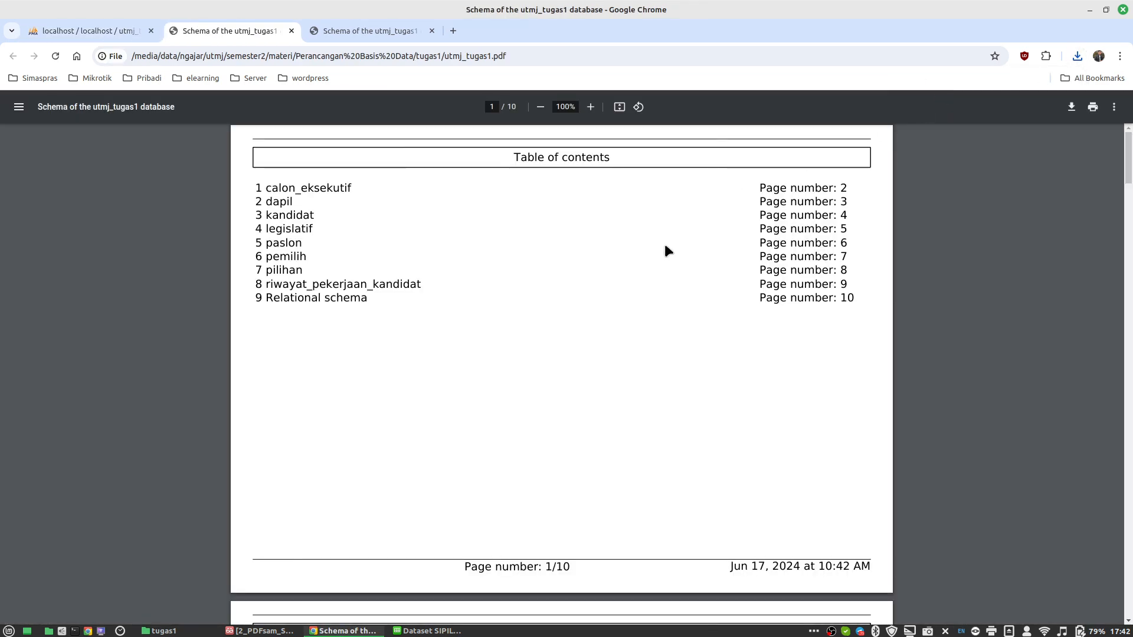
scroll(613, 289, down, 10)
scroll(614, 292, down, 20)
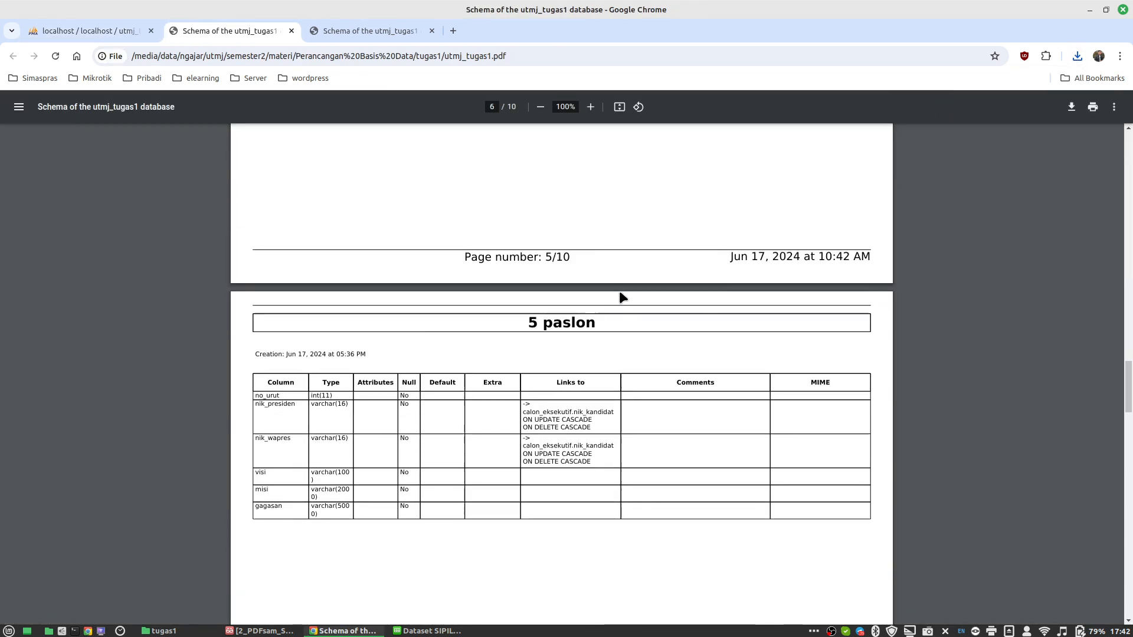
scroll(620, 291, down, 11)
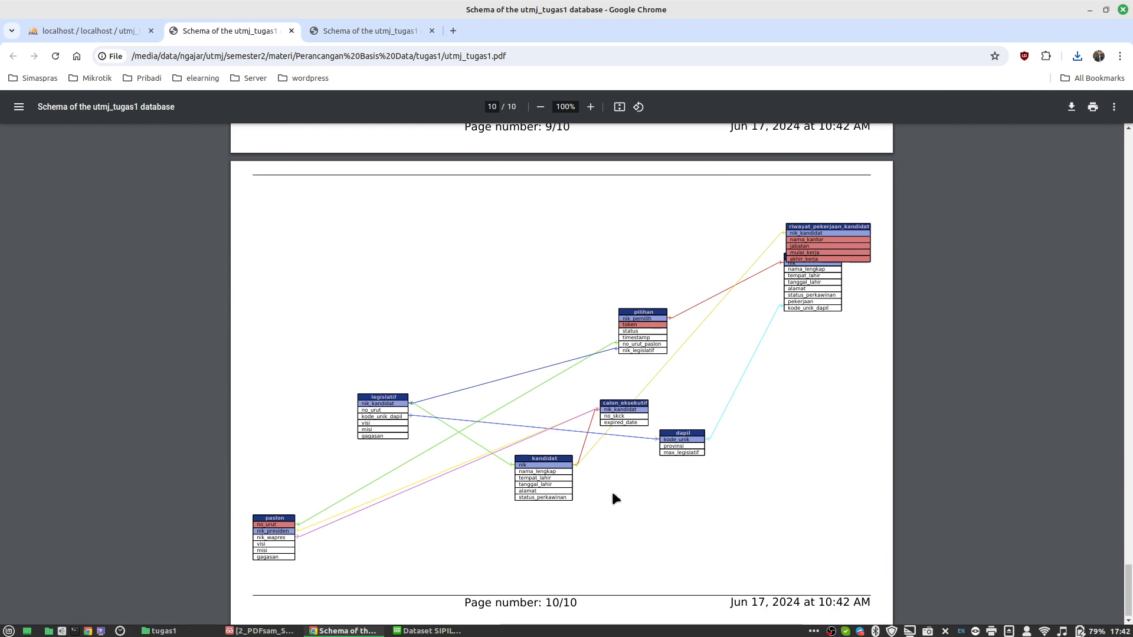
scroll(613, 490, down, 1)
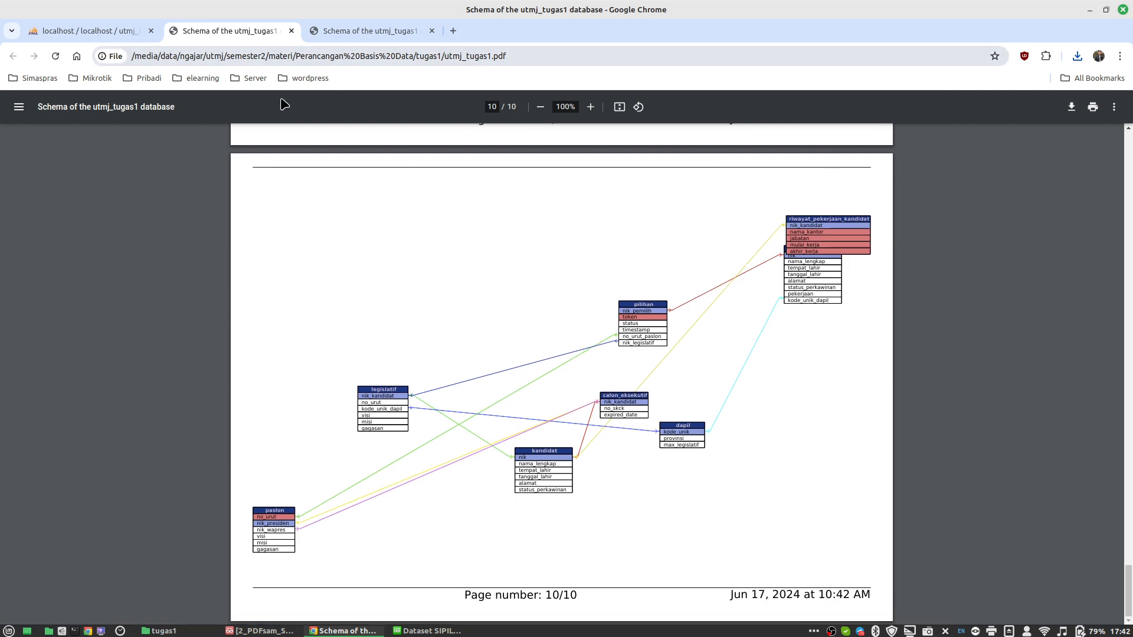
click(291, 31)
click(256, 31)
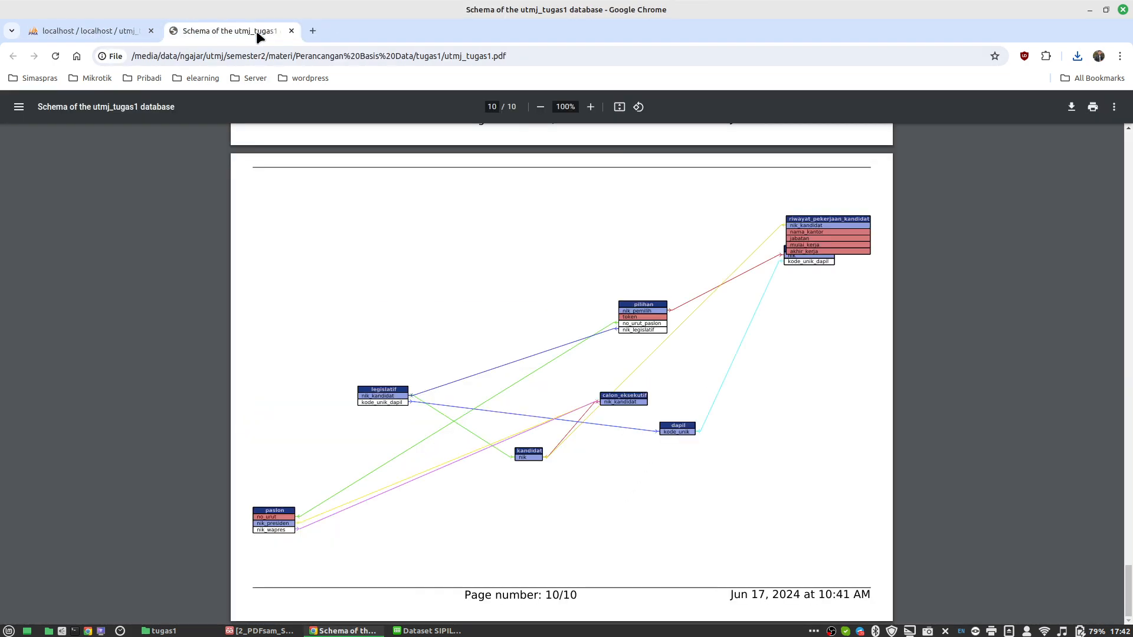
click(291, 31)
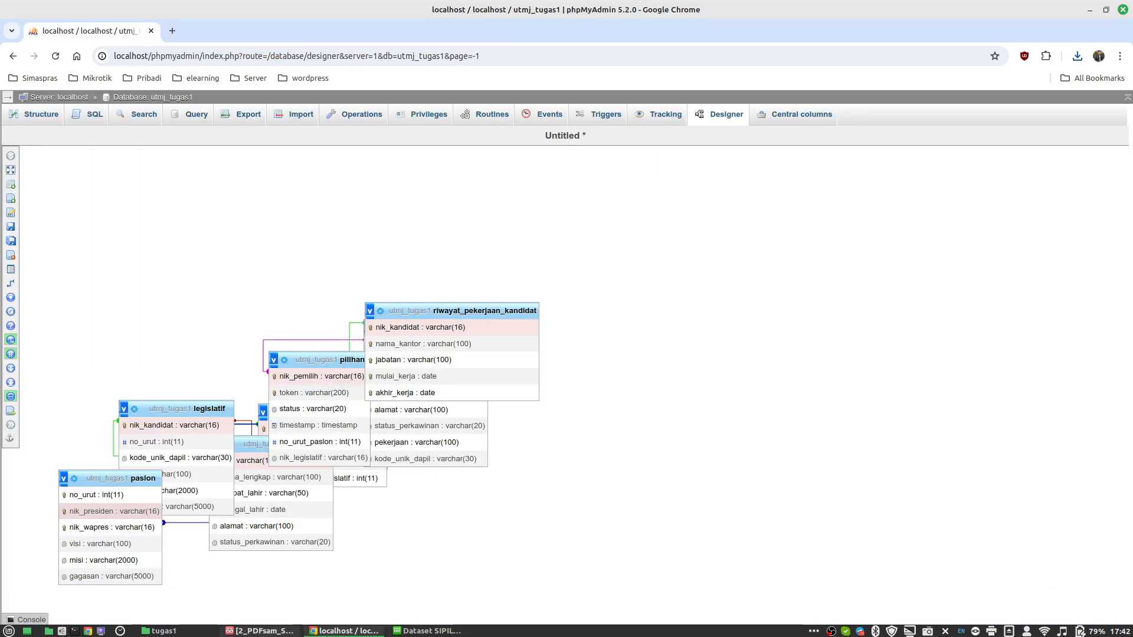
Step: Bring up the assignment PDF and check the PILIHAN table and what follows it
click(264, 631)
scroll(722, 305, down, 8)
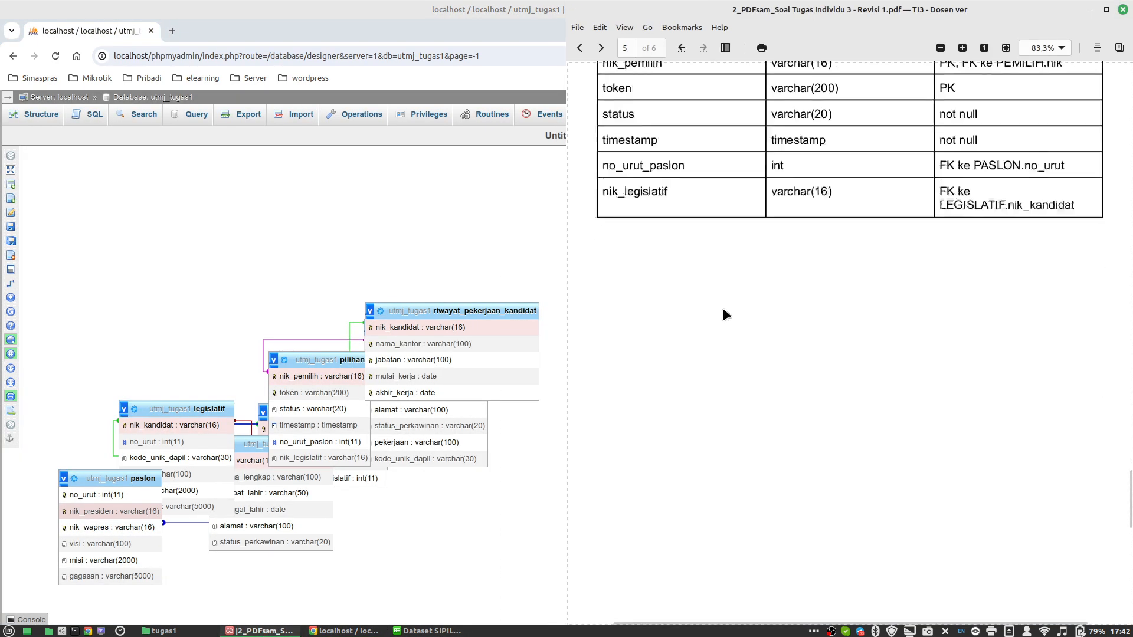
scroll(784, 311, up, 10)
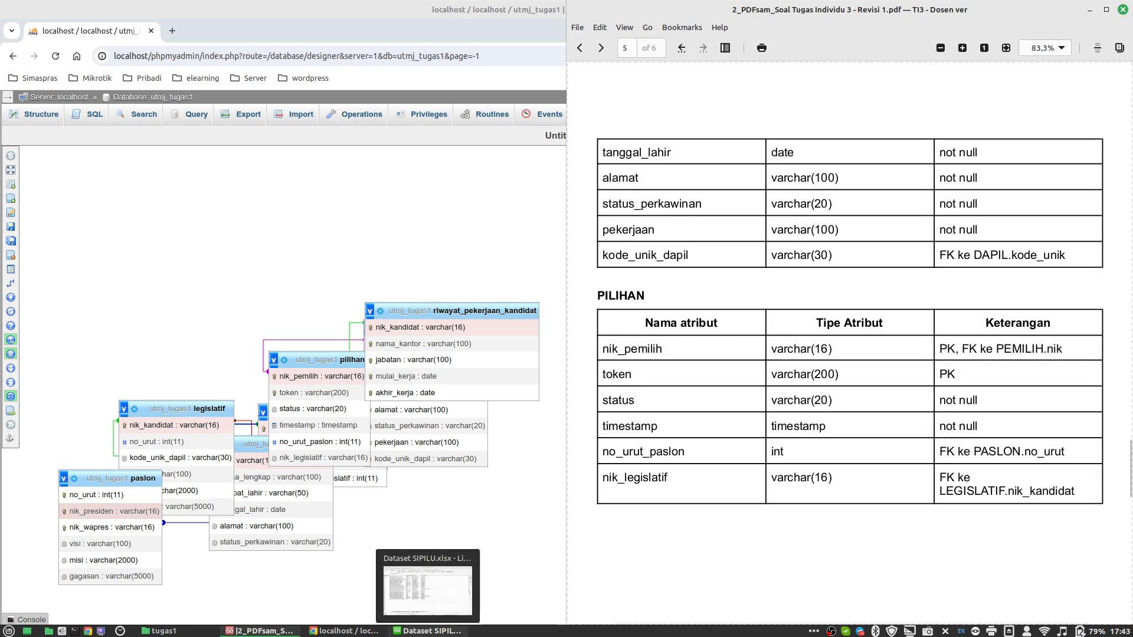
Step: Switch to the Dataset SIPILU.xlsx workbook in LibreOffice Calc, minimize the assignment PDF, and show the kandidat sheet
click(455, 631)
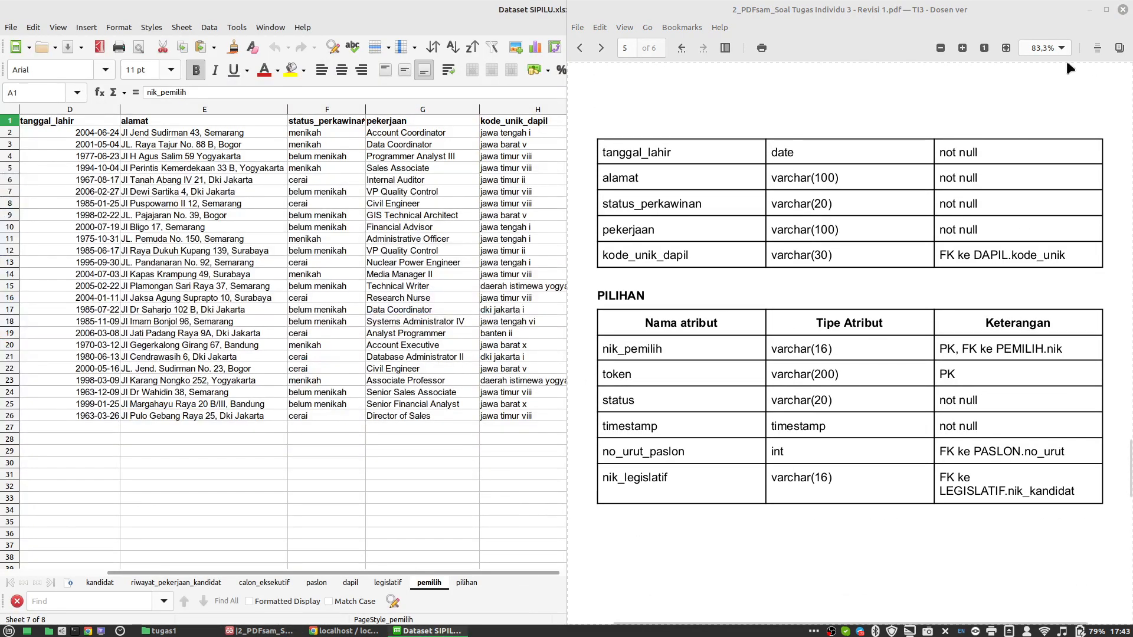
click(1089, 10)
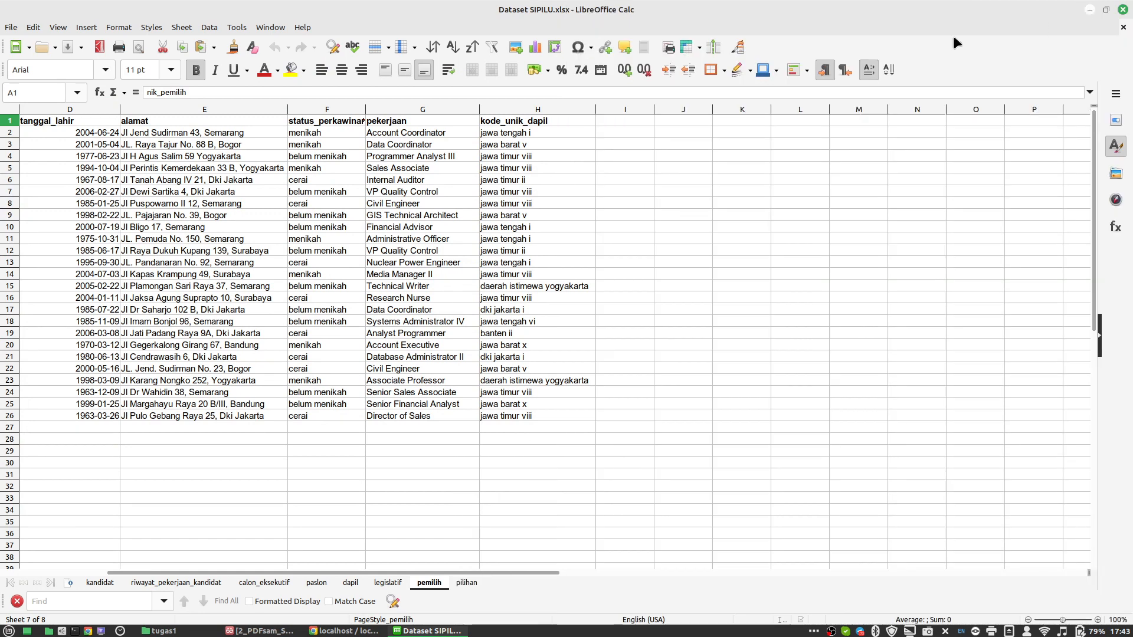
click(96, 583)
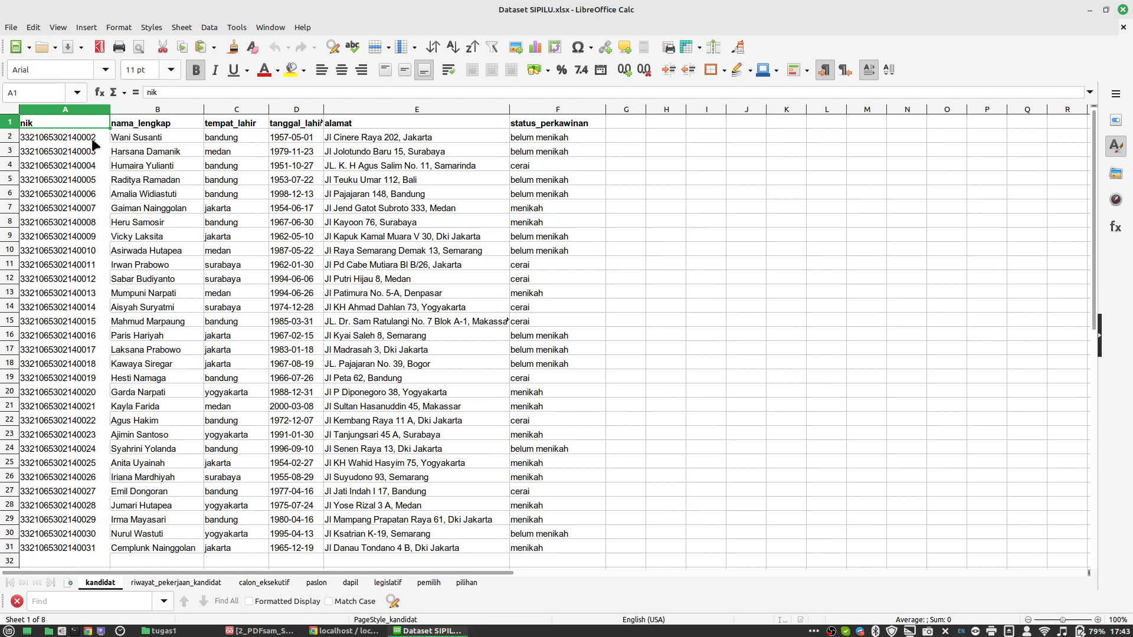
click(7, 28)
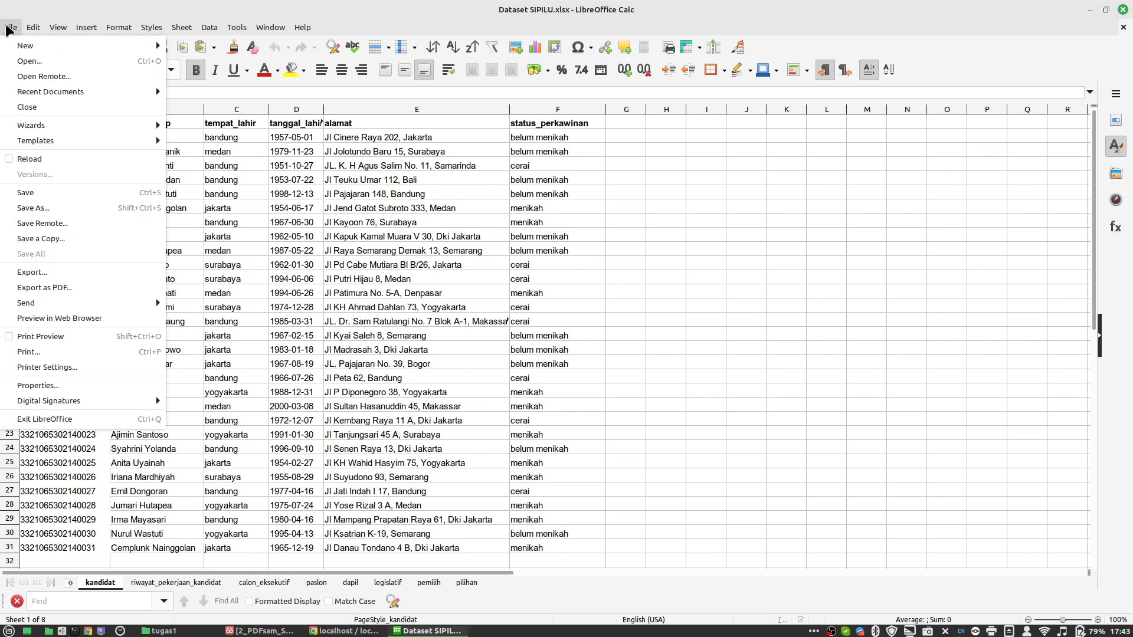
click(7, 28)
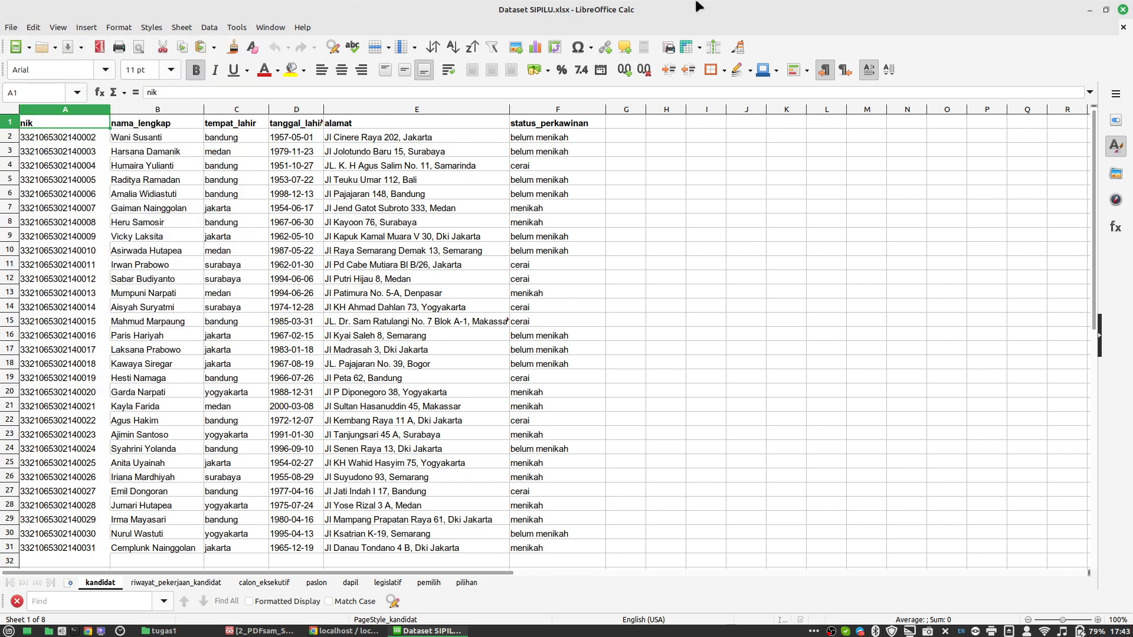
Step: Save the kandidat sheet as Text CSV named Dataset SIPILU_kandidat in the tugas1 folder, with UTF-8 encoding and comma delimiters
click(12, 29)
click(33, 207)
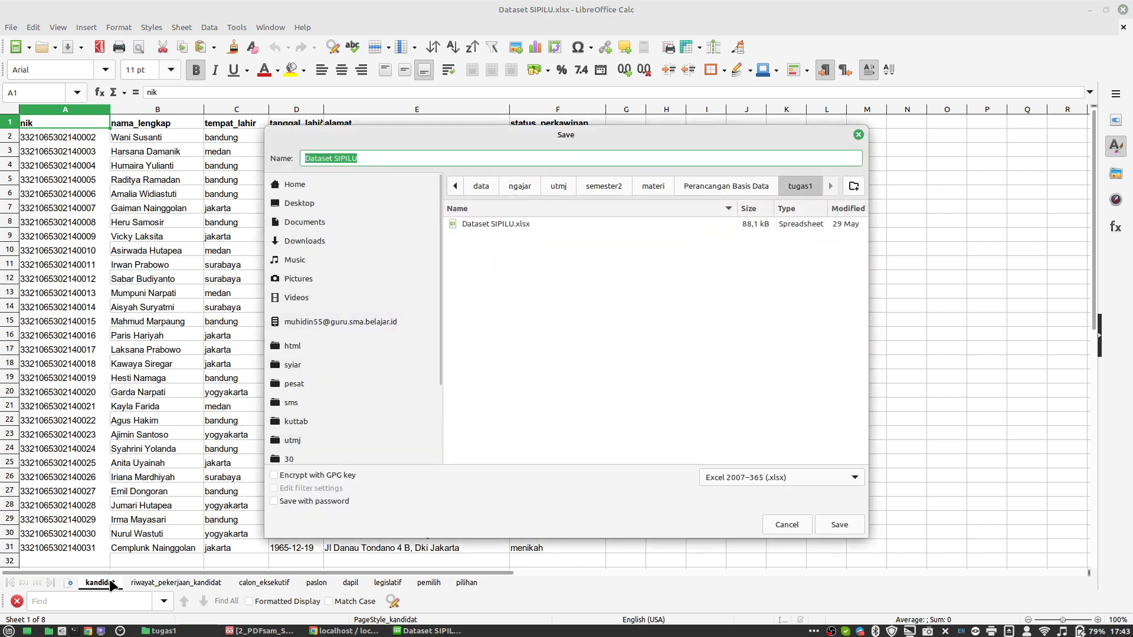
click(735, 477)
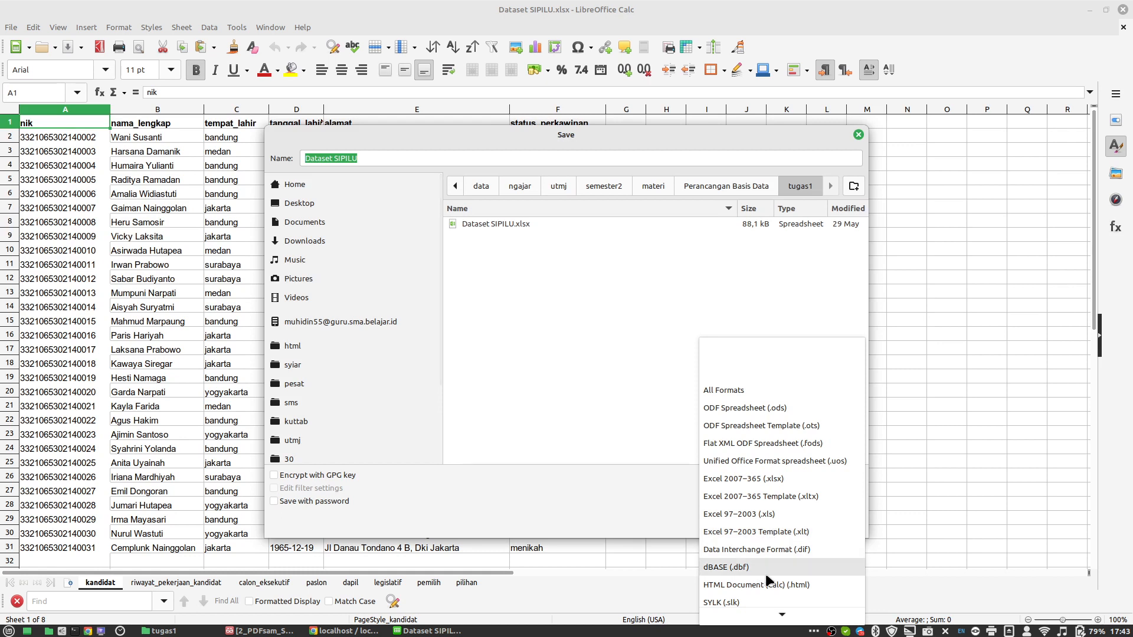
scroll(773, 549, down, 2)
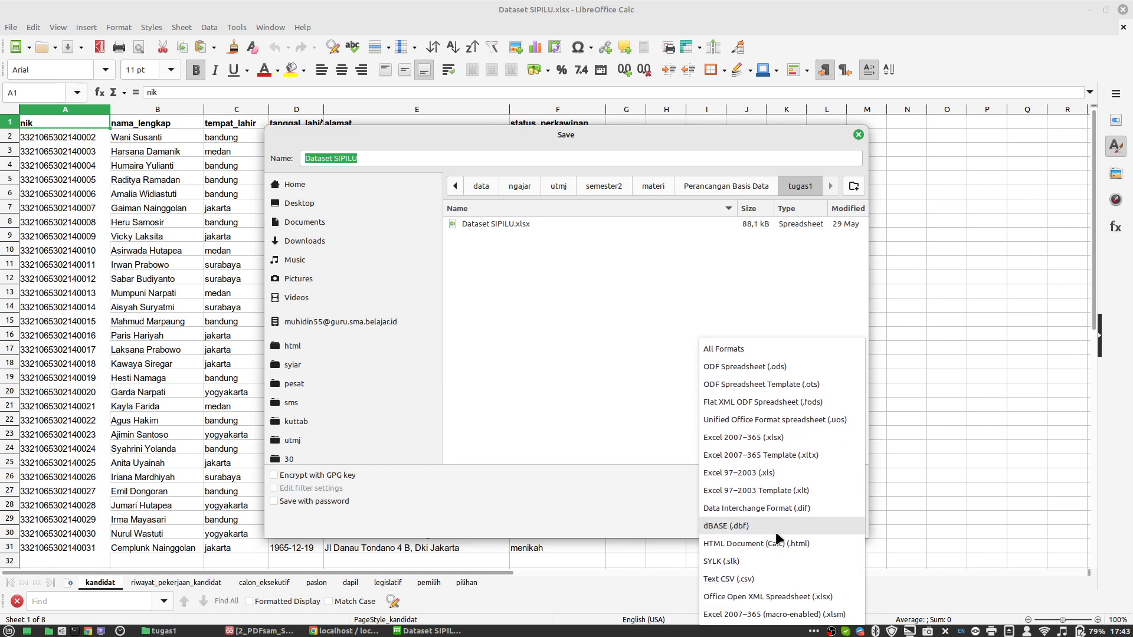
click(735, 581)
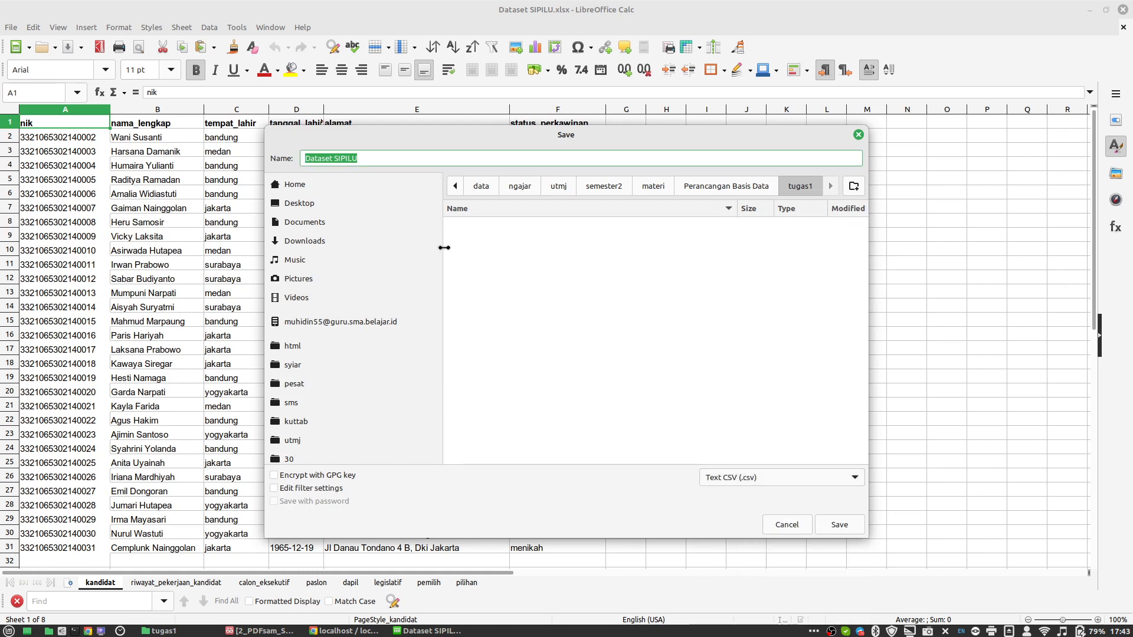
click(391, 159)
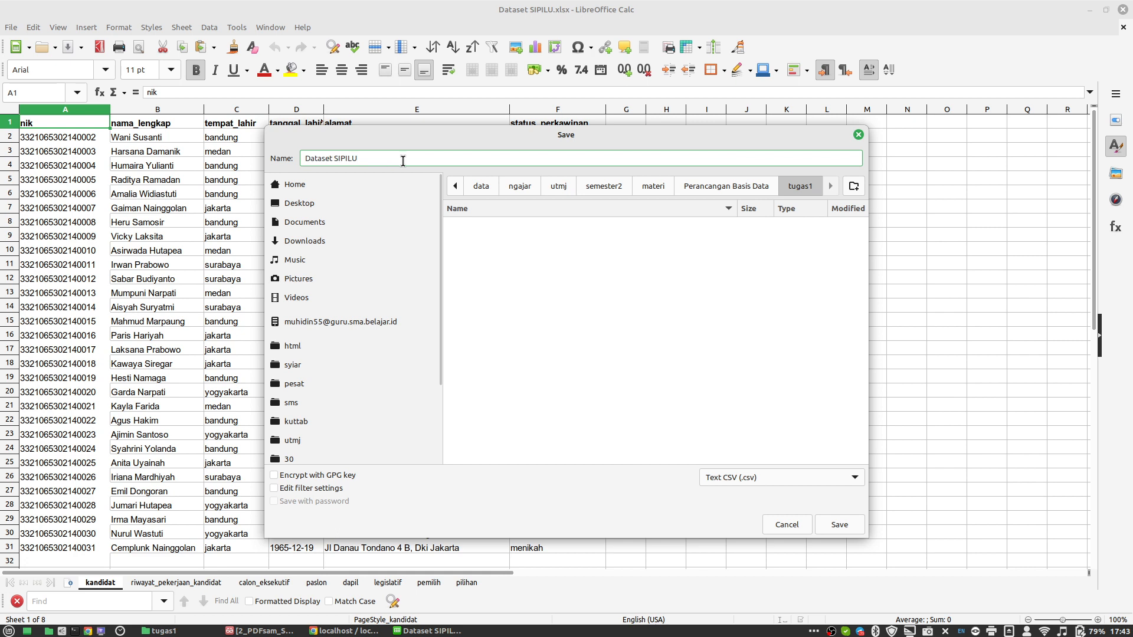
text(_kandidat)
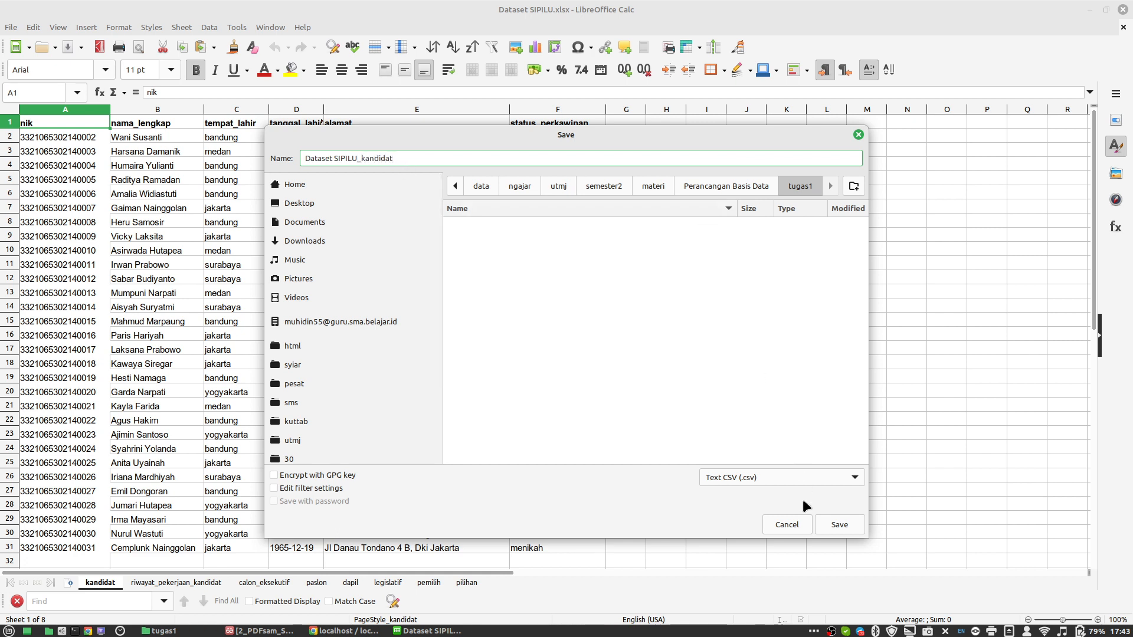
click(838, 524)
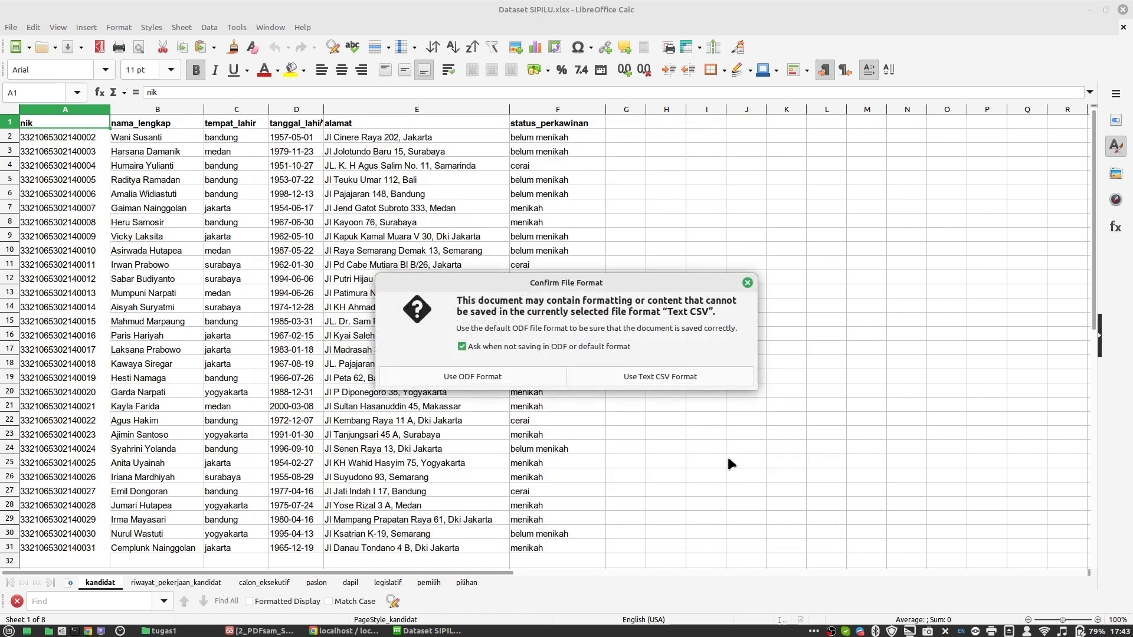
click(659, 374)
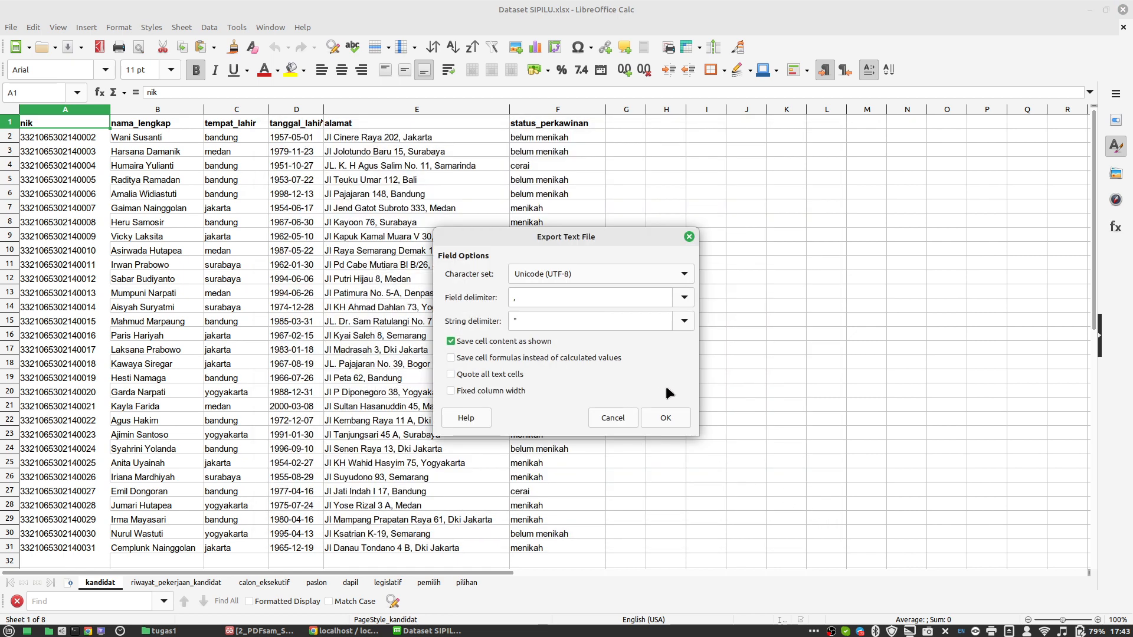
click(666, 418)
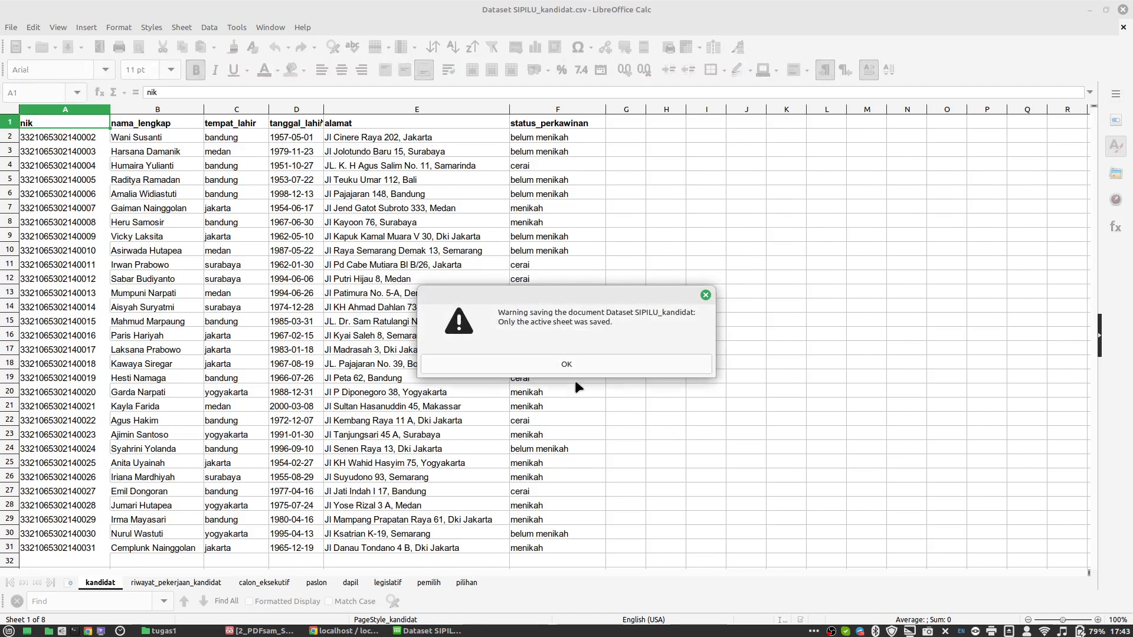
click(564, 361)
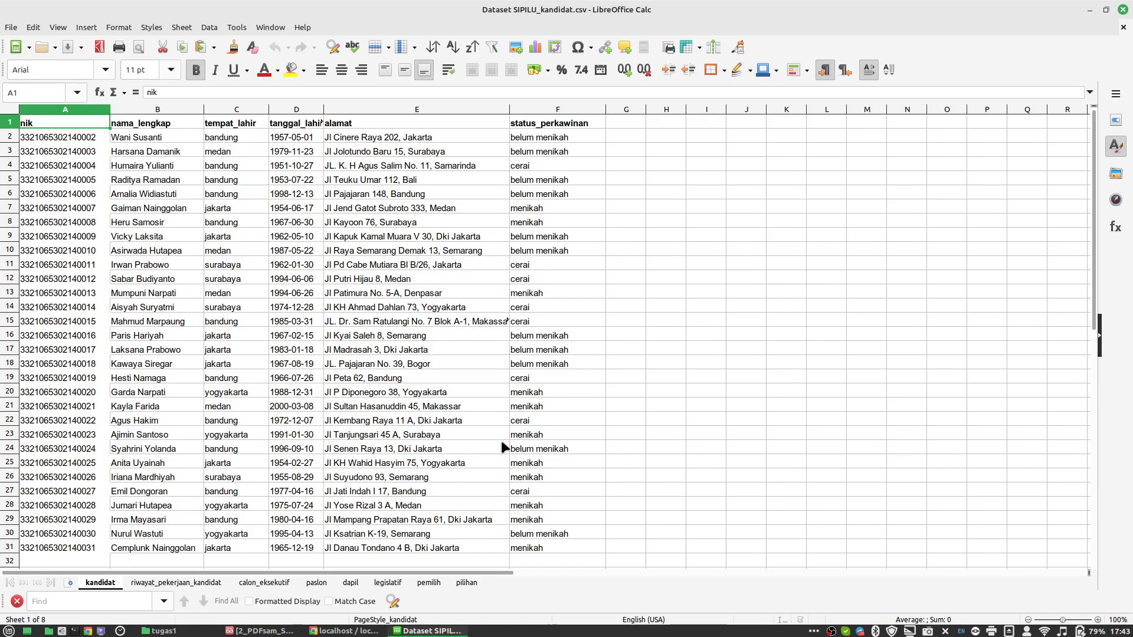
Step: Switch to phpMyAdmin in Chrome and open the import page for the kandidat table of the utmj_tugas1 database
click(345, 631)
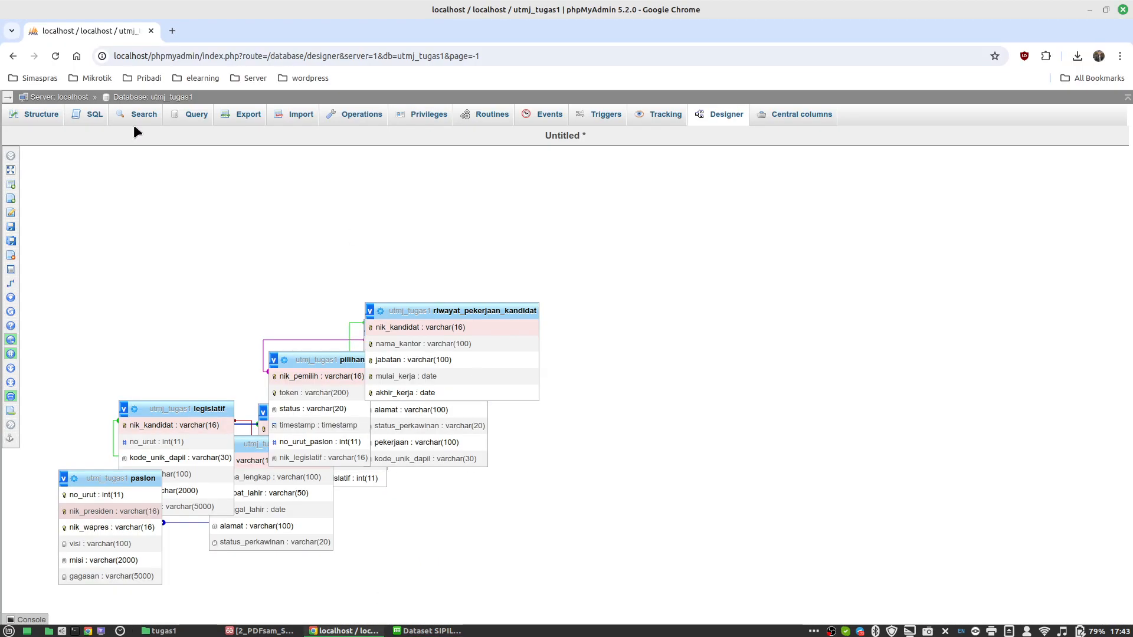
click(135, 98)
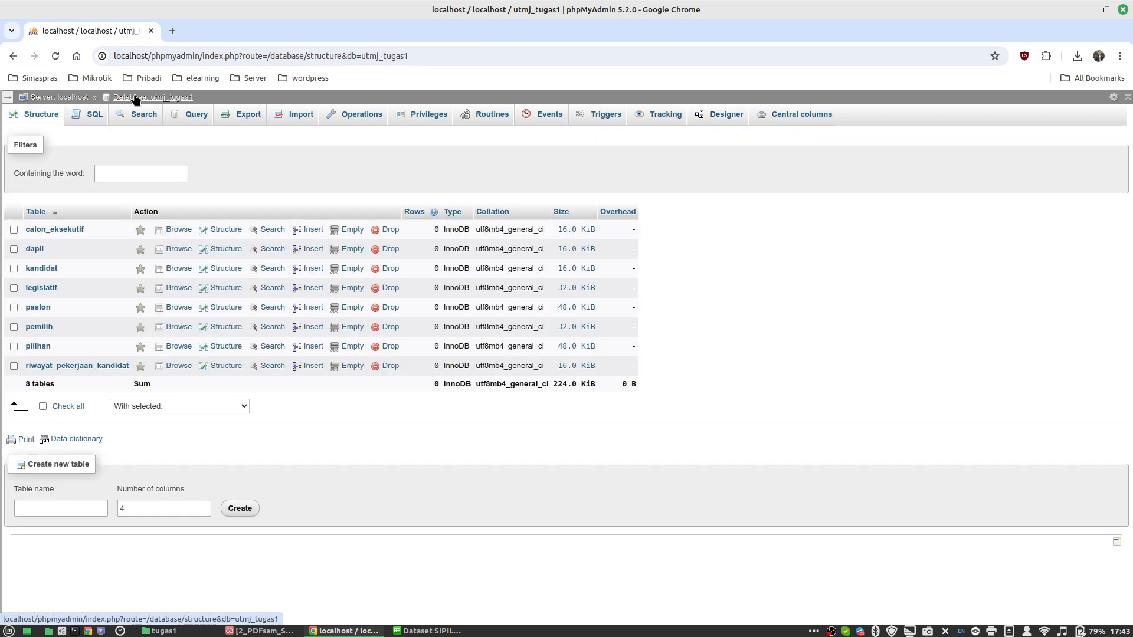
click(43, 268)
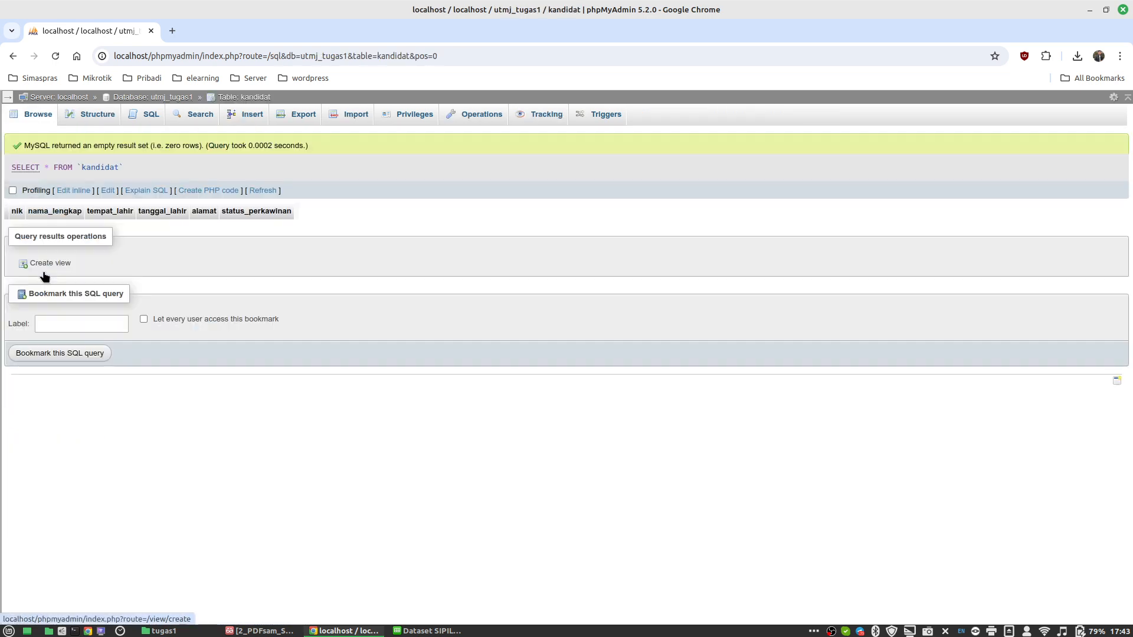
click(349, 116)
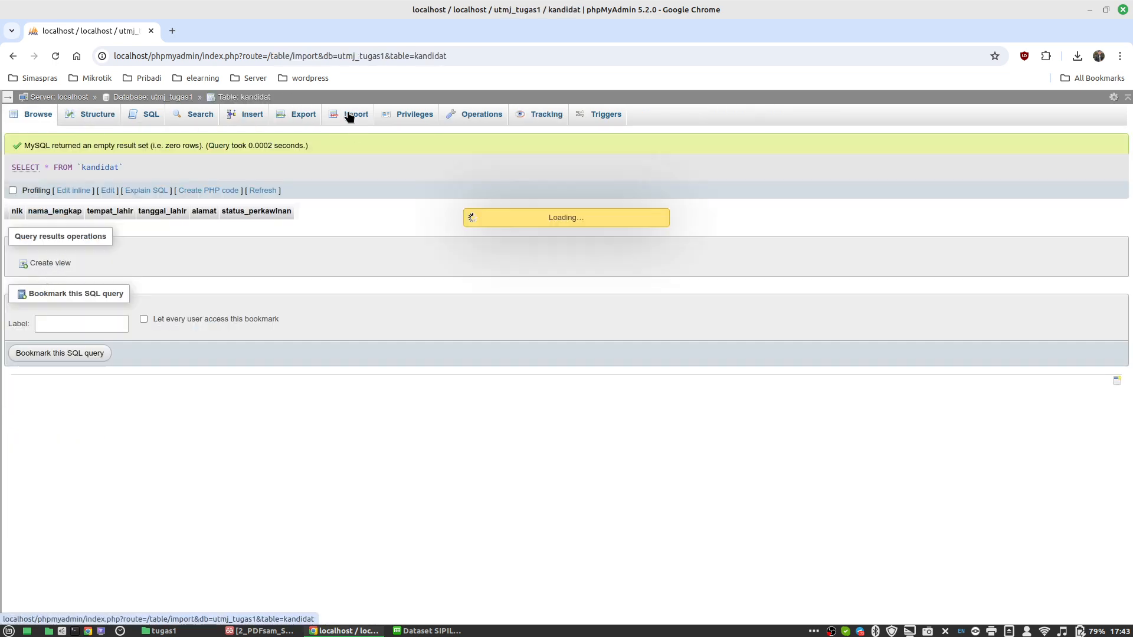
Step: Try to import Dataset SIPILU_kandidat.csv from the tugas1 folder into the kandidat table with the default CSV options
click(215, 266)
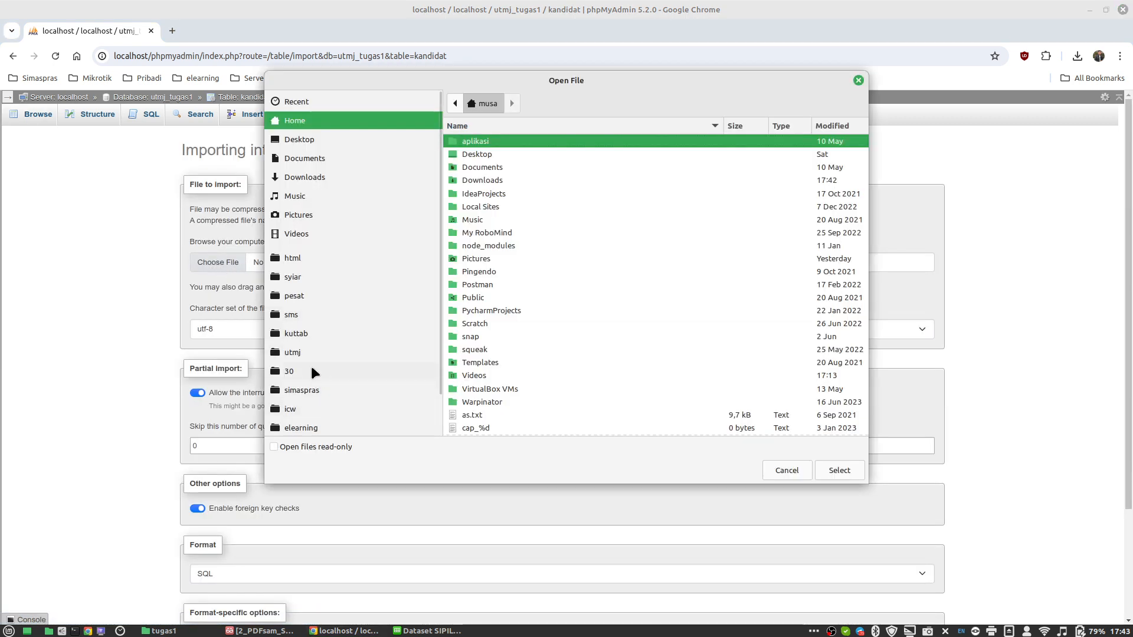
click(303, 349)
double_click(501, 232)
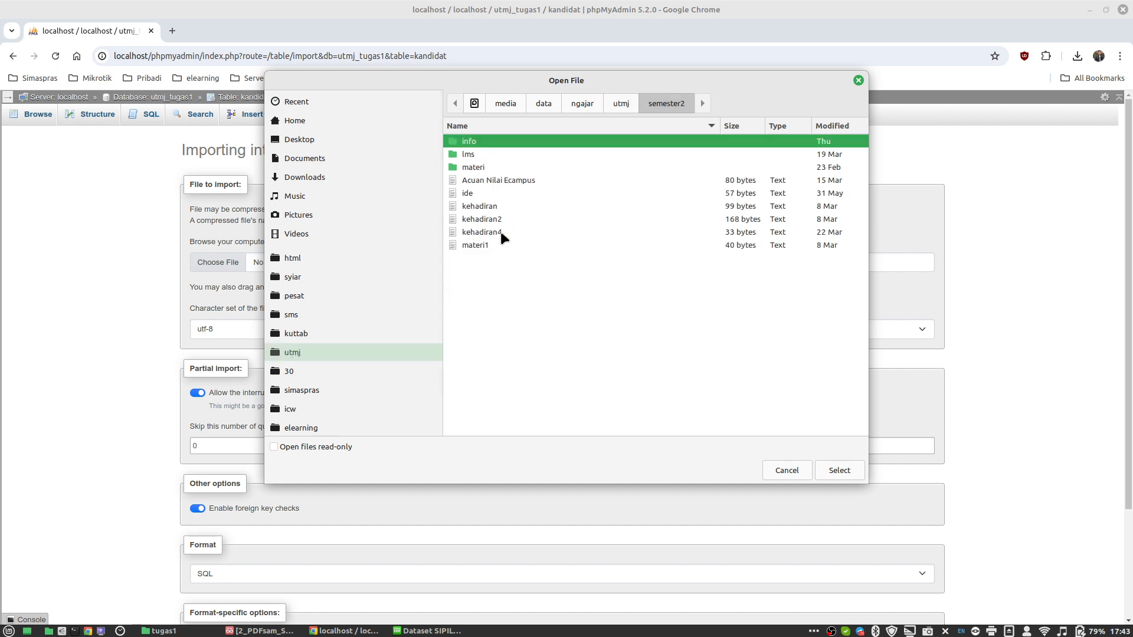
double_click(478, 167)
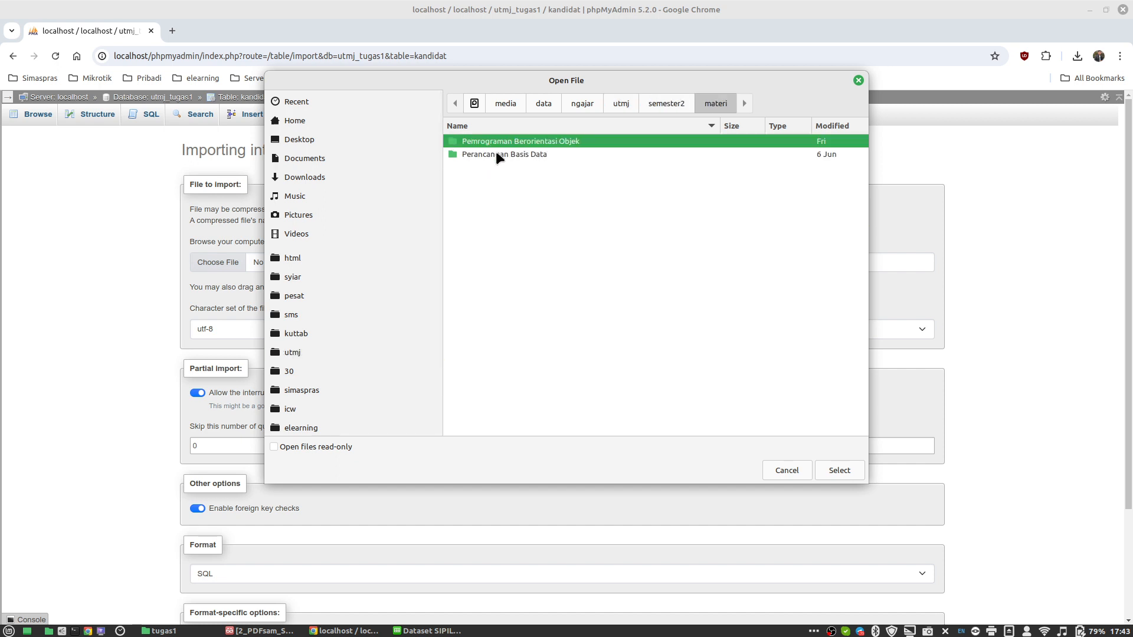
double_click(498, 150)
double_click(479, 193)
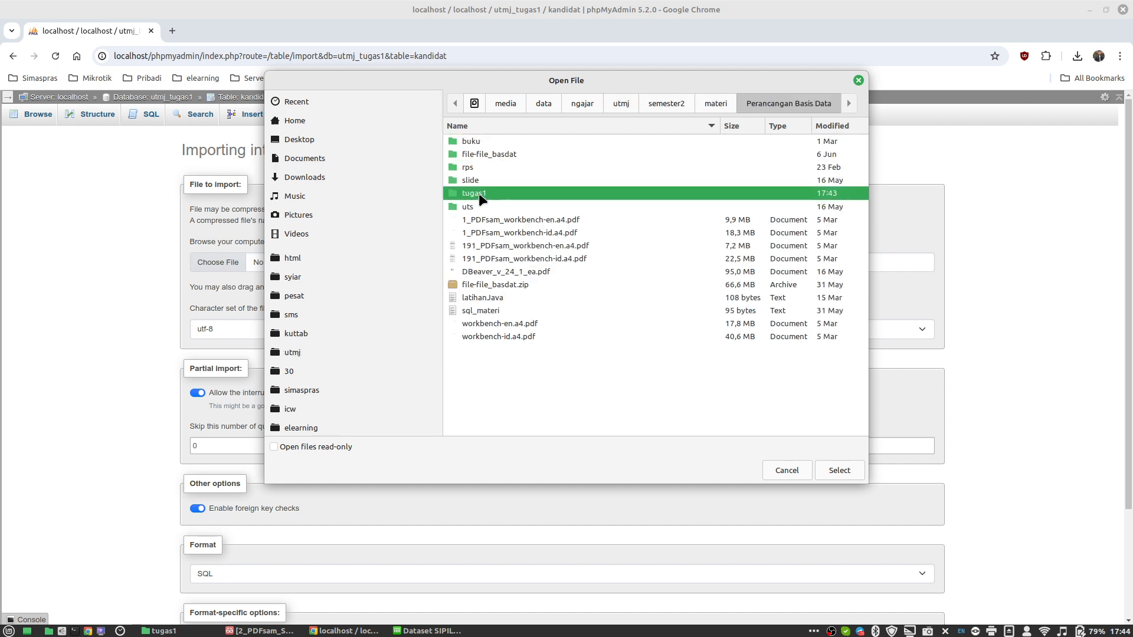
click(534, 168)
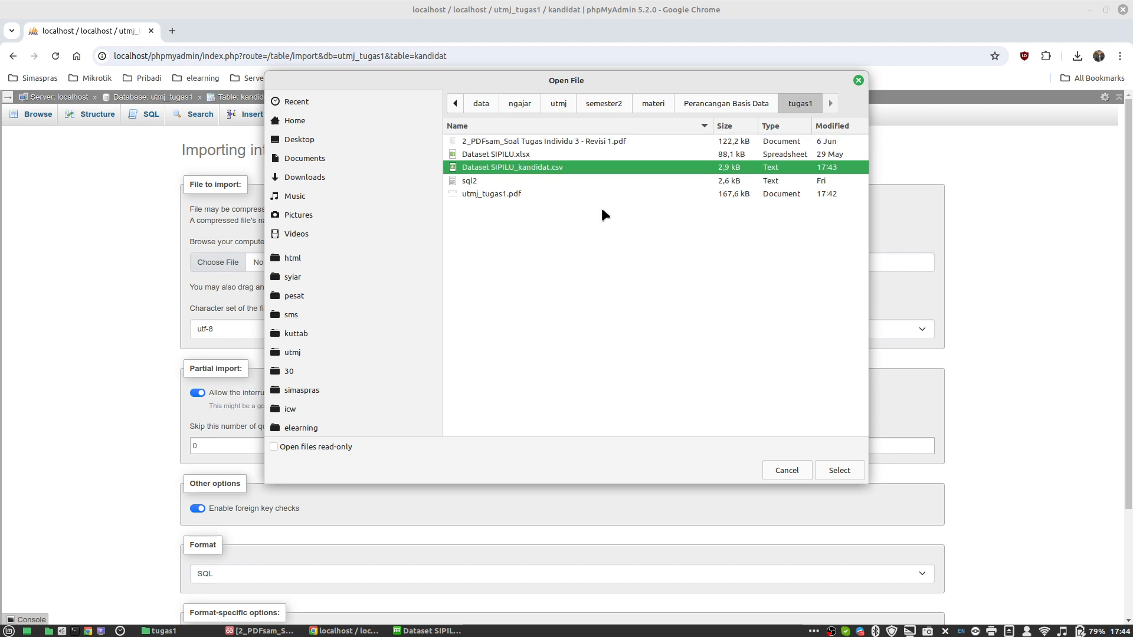
click(840, 470)
scroll(444, 578, down, 2)
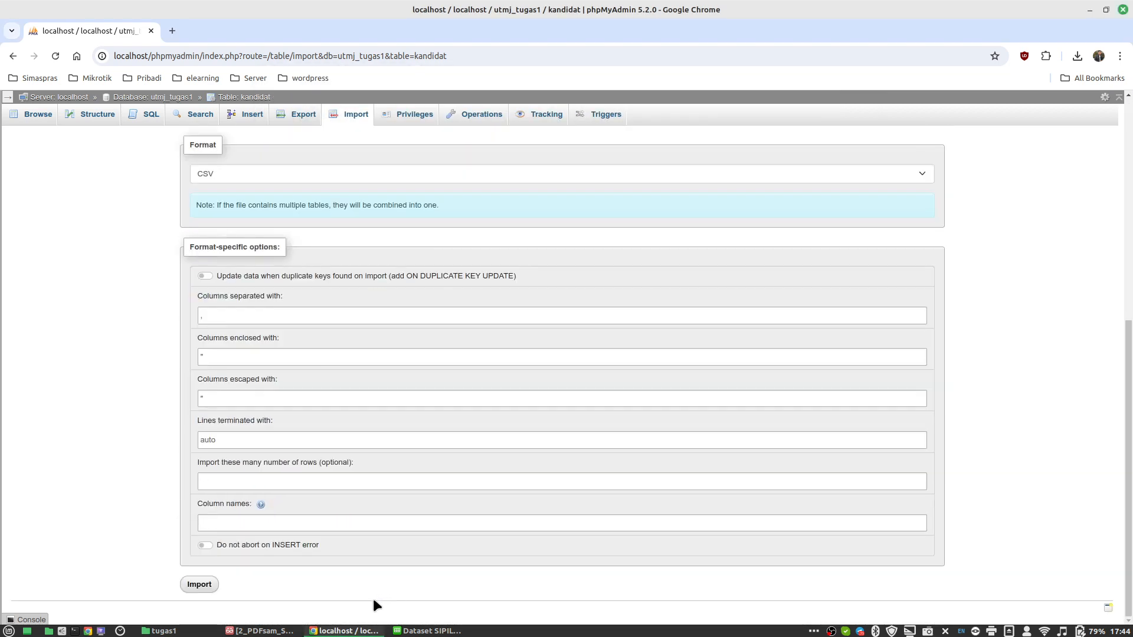
click(201, 584)
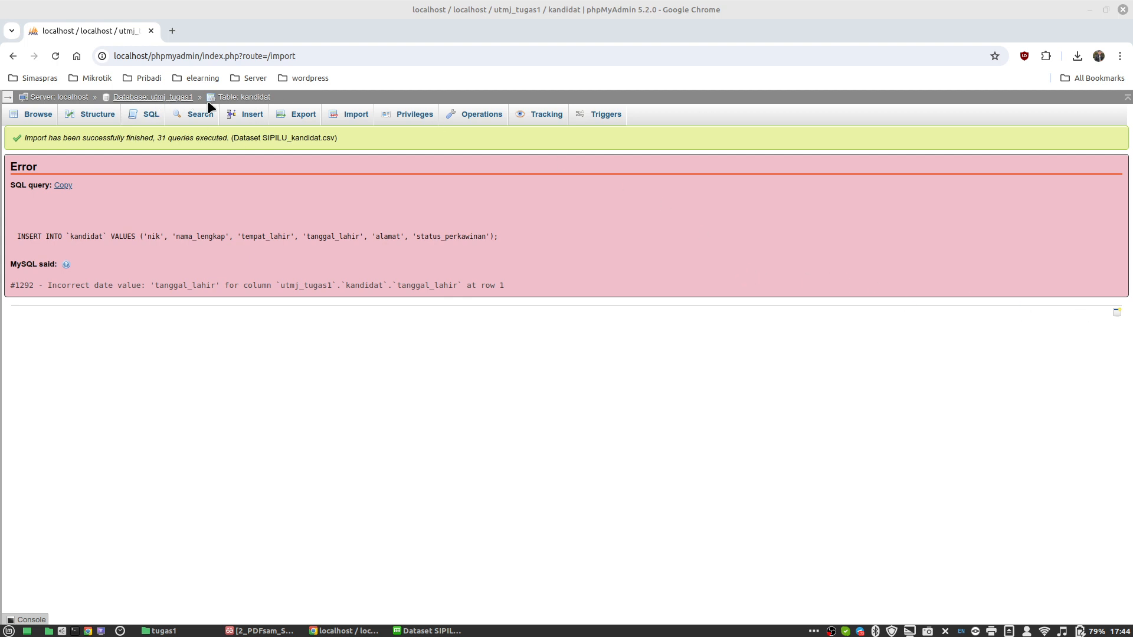
Step: Reopen the import page for the kandidat table
click(242, 98)
click(356, 115)
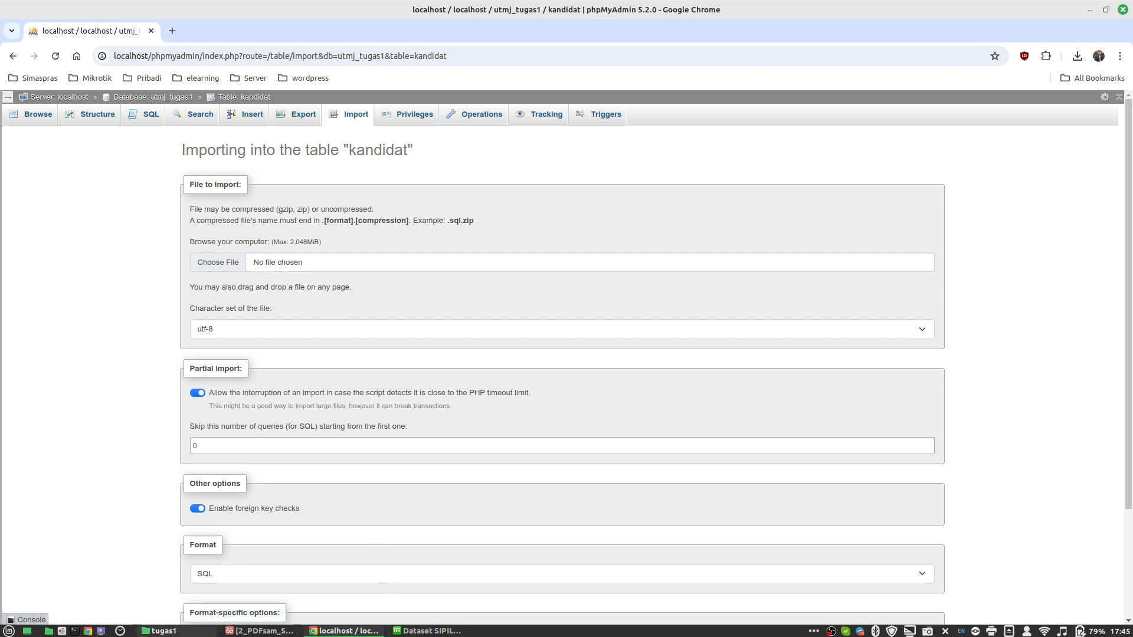
Step: Try to supply Dataset SIPILU_kandidat.csv straight from the tugas1 file manager window, and dismiss the SQL upload list
click(193, 636)
drag(538, 6, 923, 139)
drag(1039, 232, 229, 254)
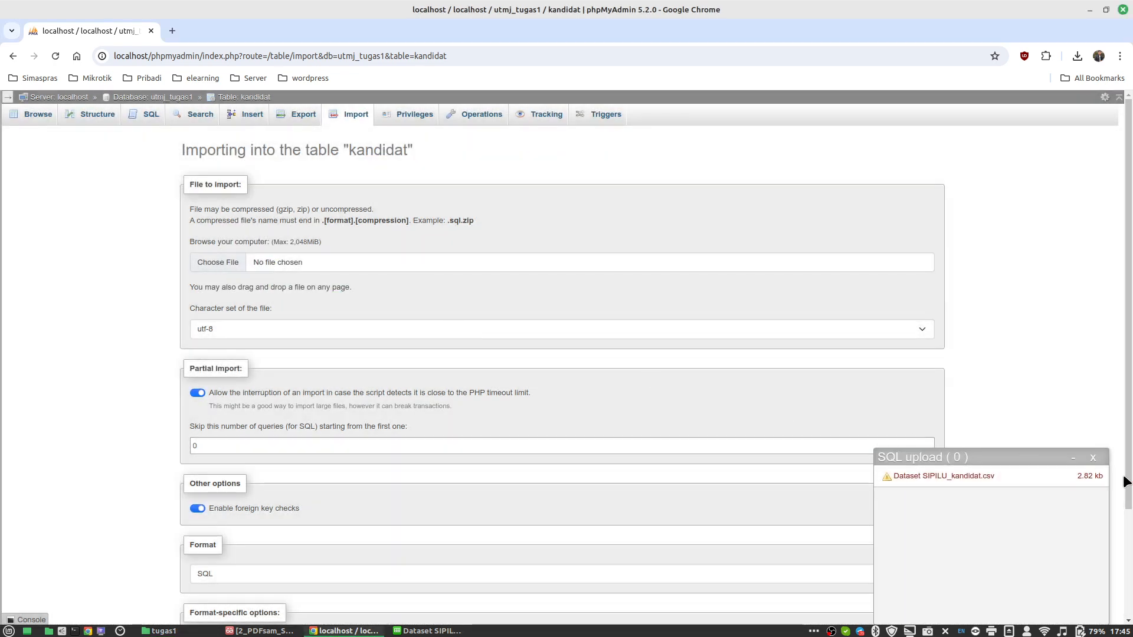
click(1093, 458)
Step: Choose Dataset SIPILU_kandidat.csv from utmj/semester2/materi/Perancangan Basis Data/tugas1 as the file to import
click(228, 263)
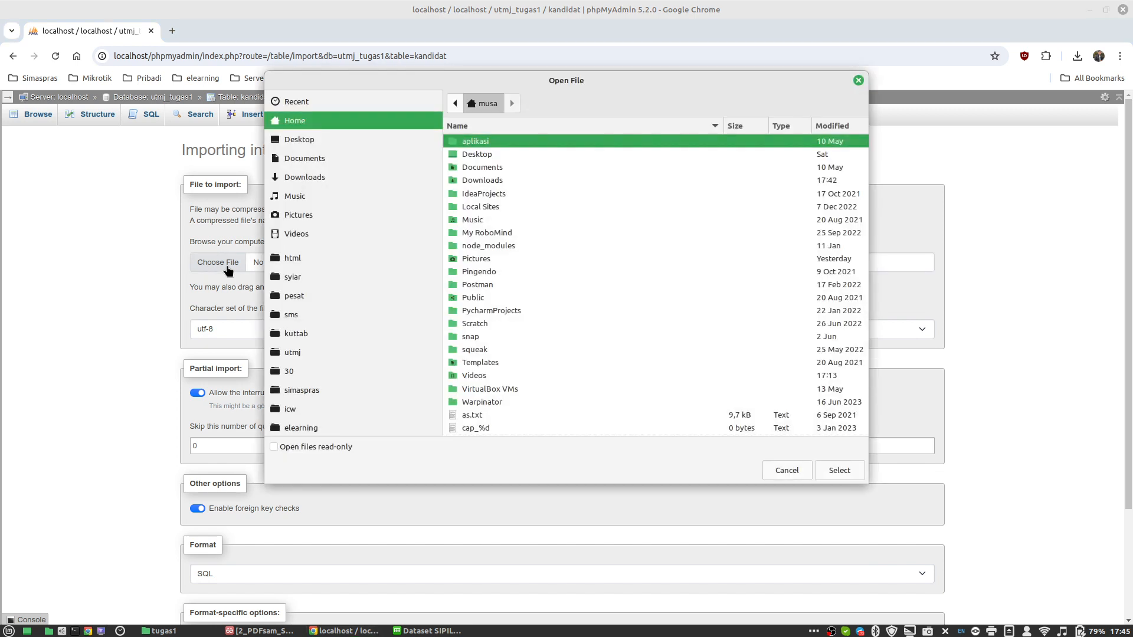
click(297, 353)
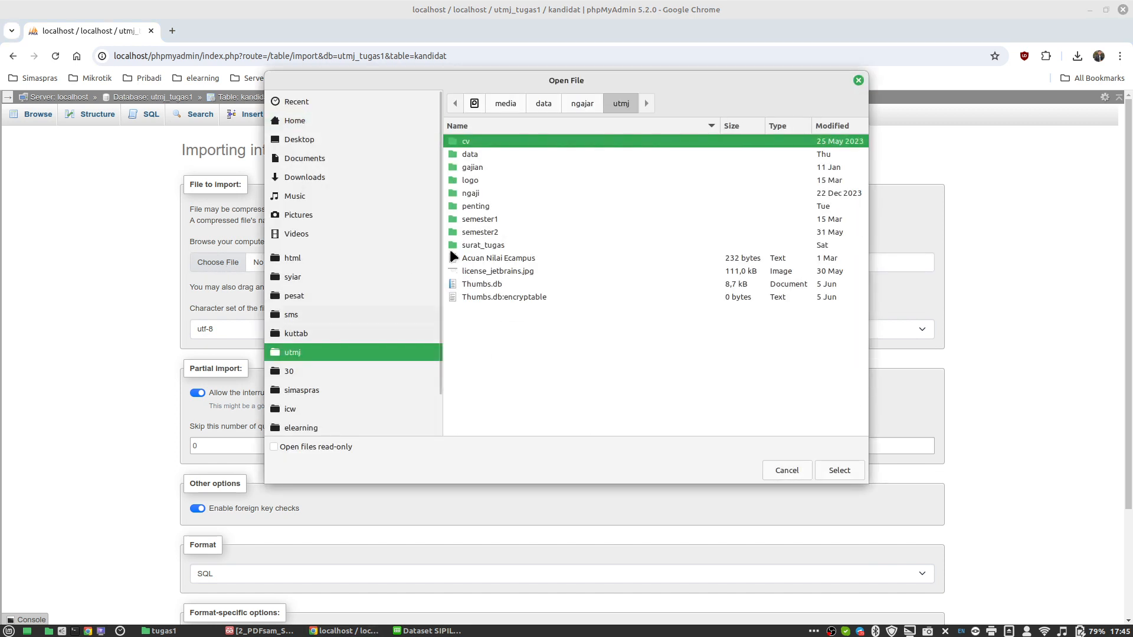
double_click(503, 233)
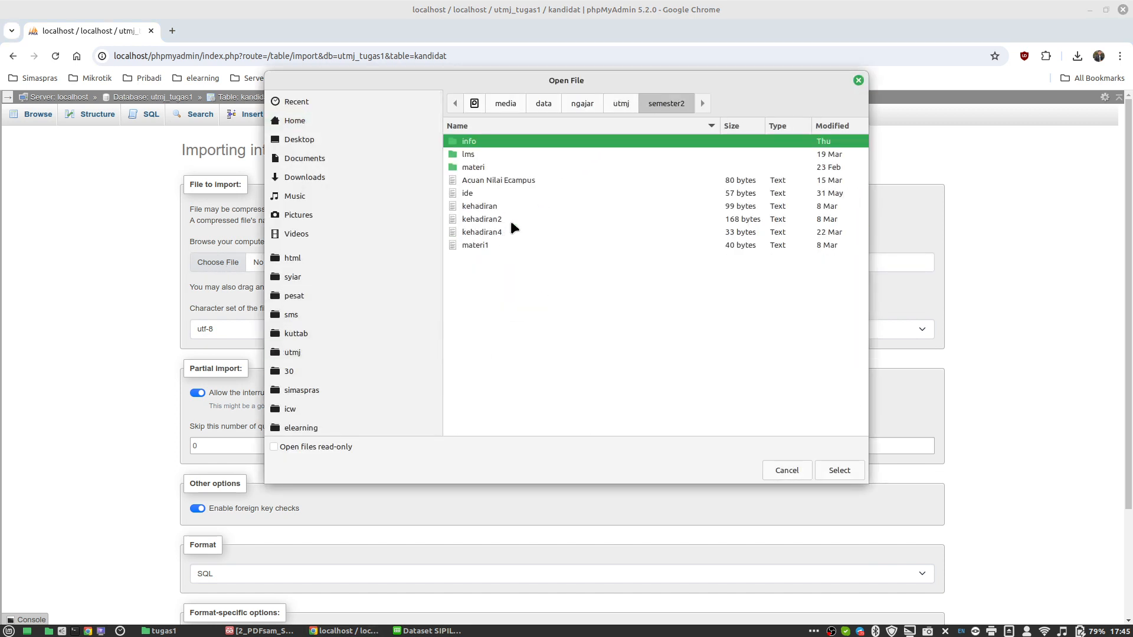
double_click(485, 163)
double_click(505, 154)
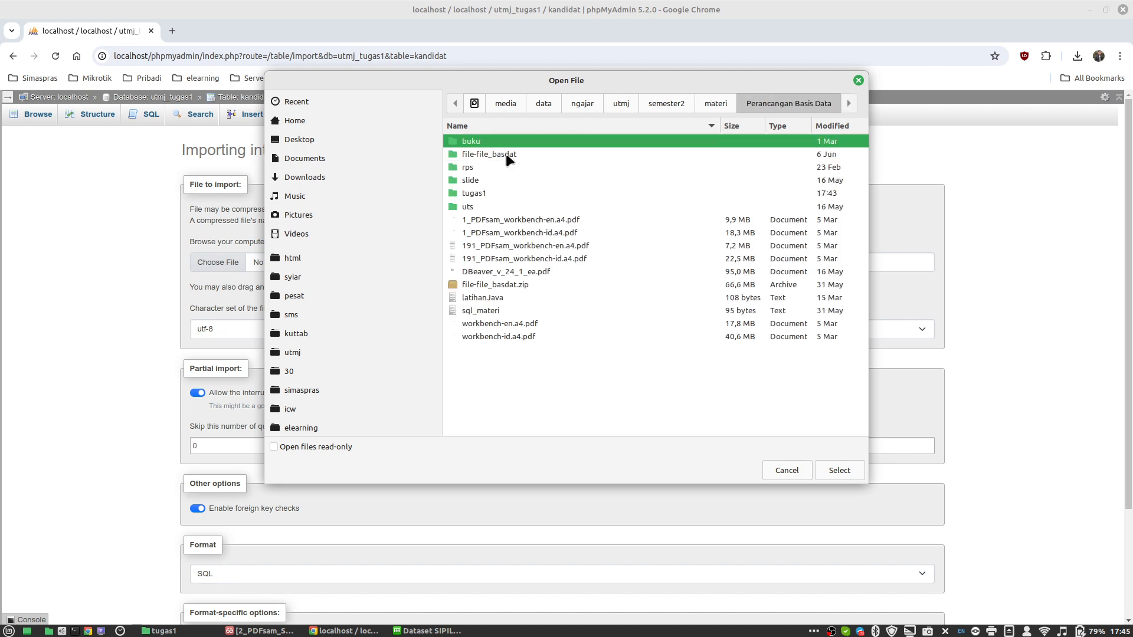
click(475, 193)
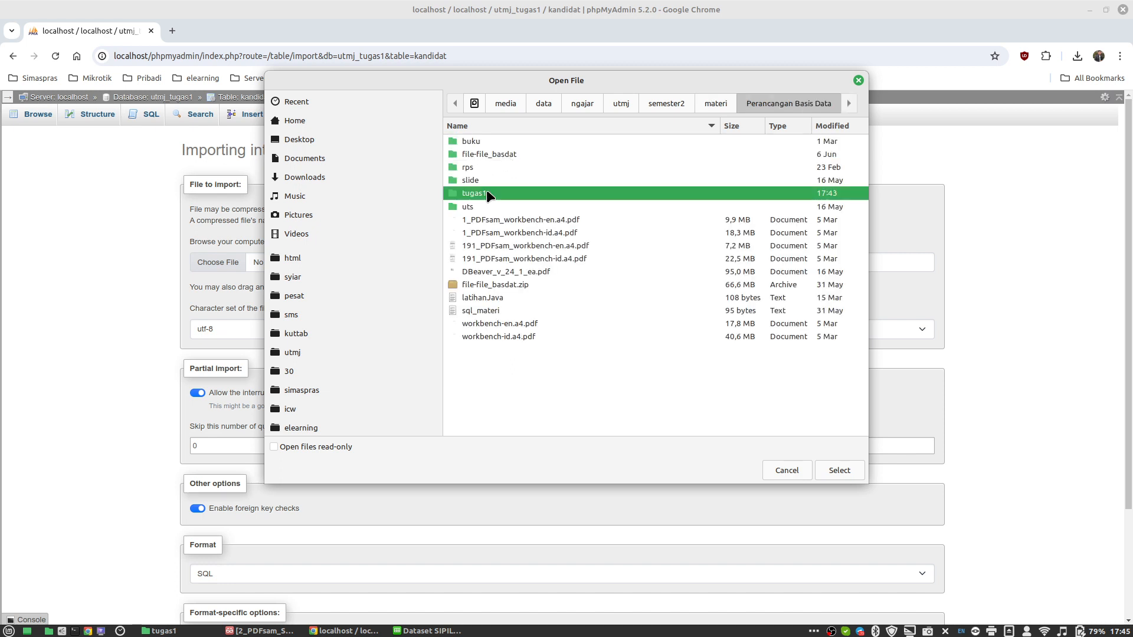
double_click(488, 195)
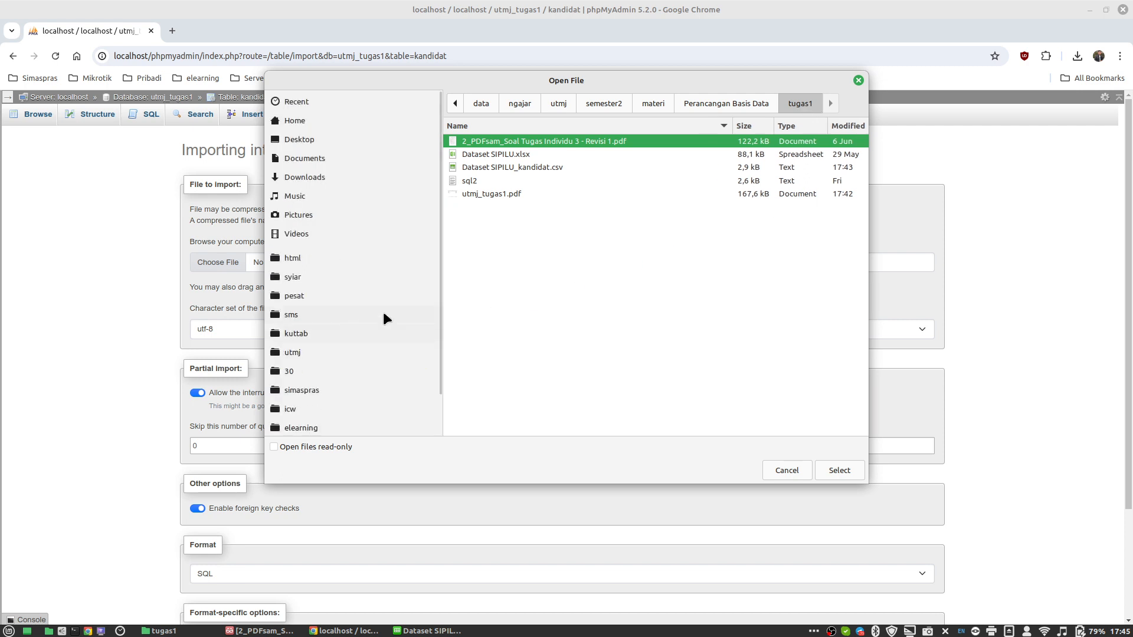
click(540, 168)
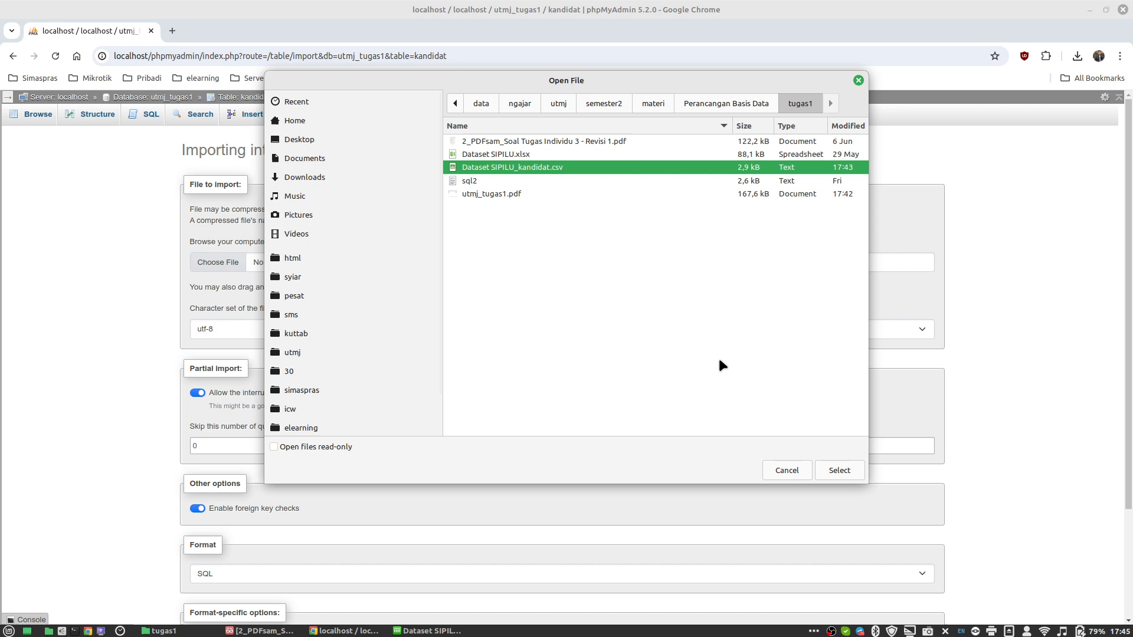
click(840, 470)
Step: Import Dataset SIPILU_kandidat.csv into the kandidat table, skipping 1 query from the start, and return to the utmj_tugas1 table list
scroll(431, 358, down, 3)
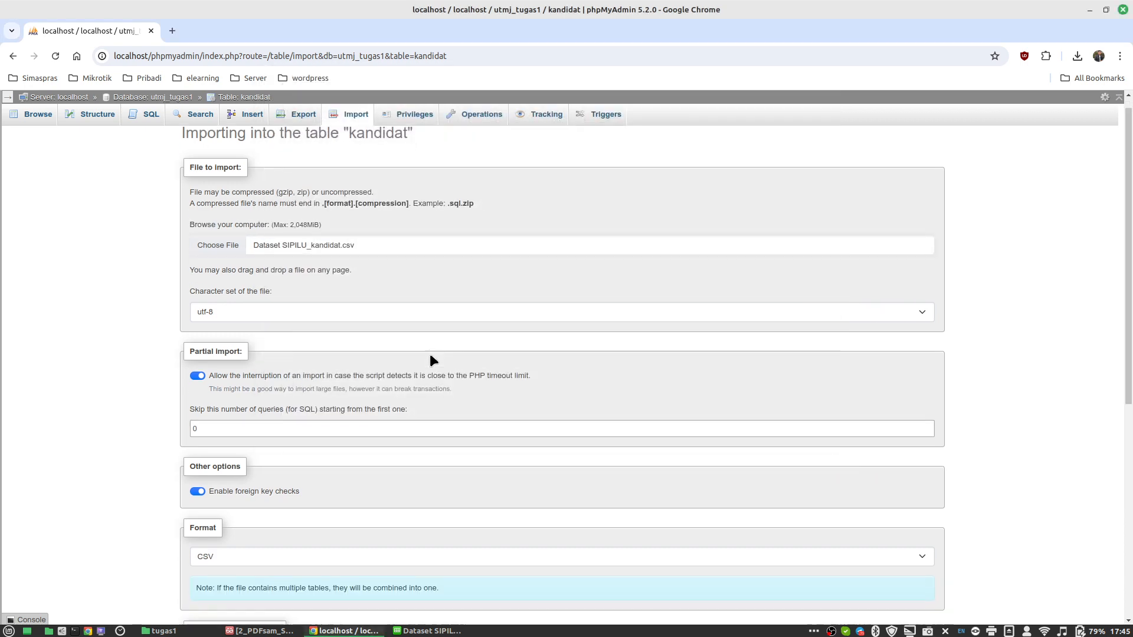
scroll(436, 370, up, 2)
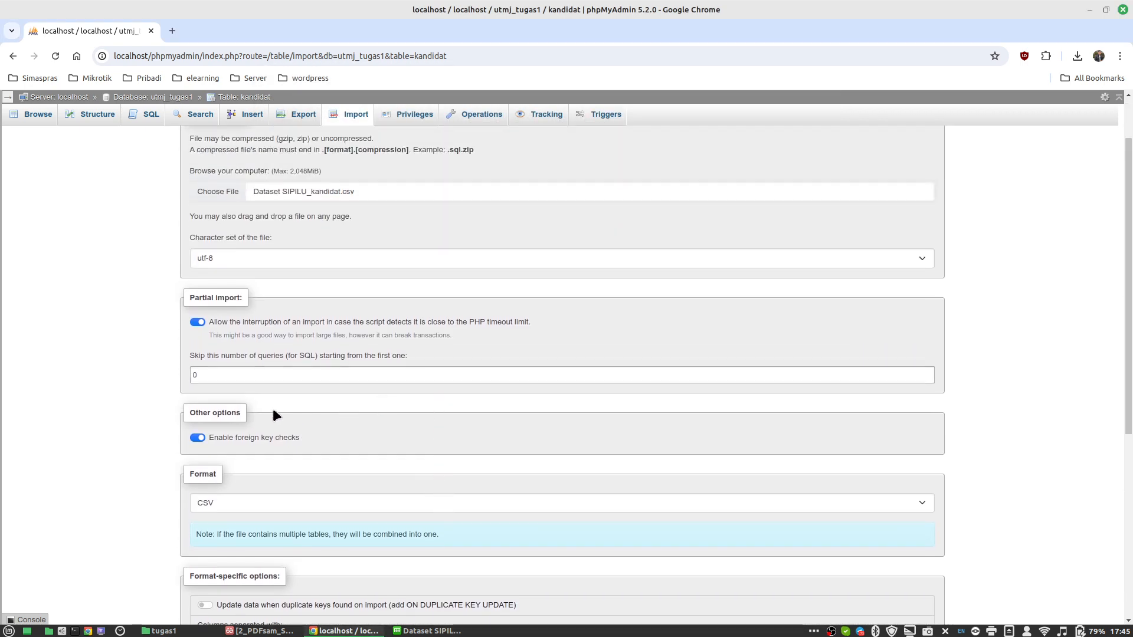
click(295, 375)
drag(143, 358, 141, 357)
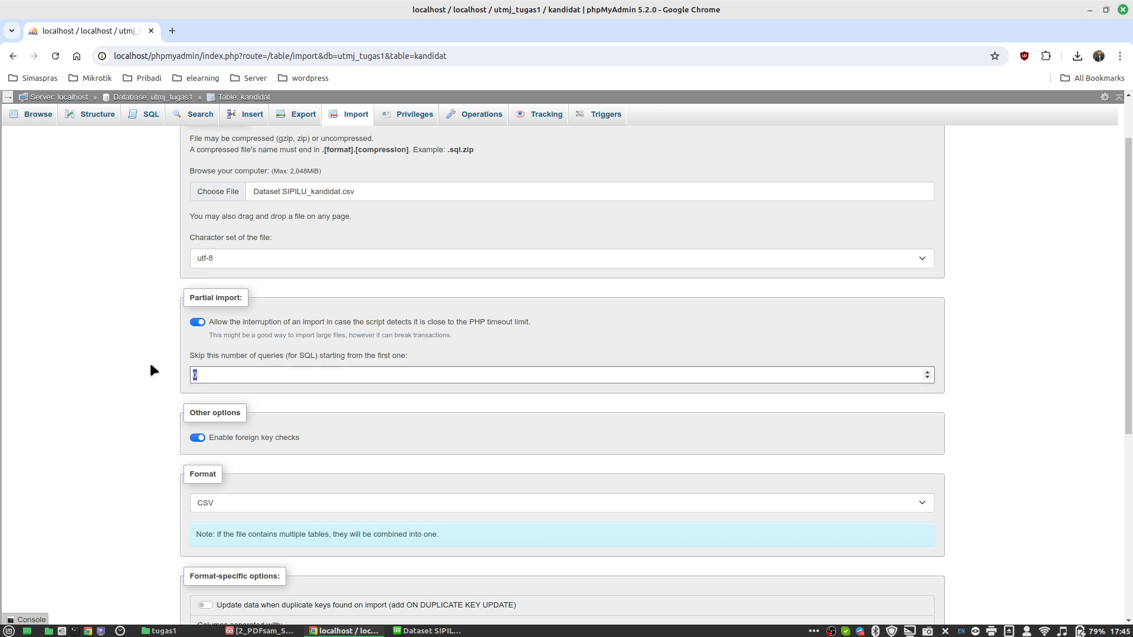
text(1)
click(428, 631)
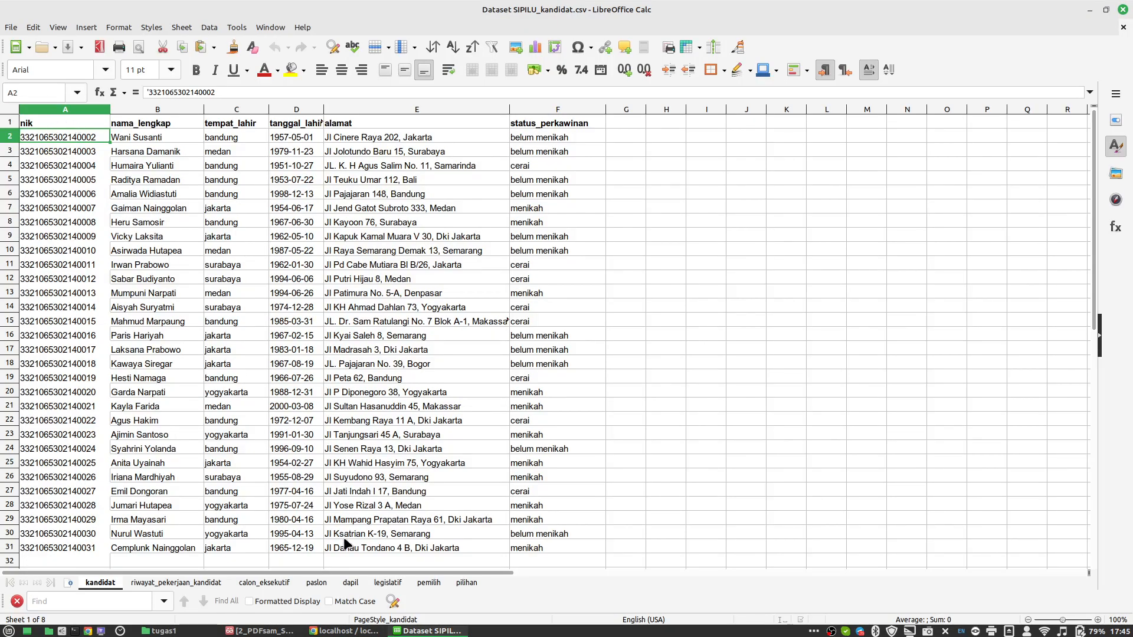
click(347, 630)
scroll(336, 387, down, 5)
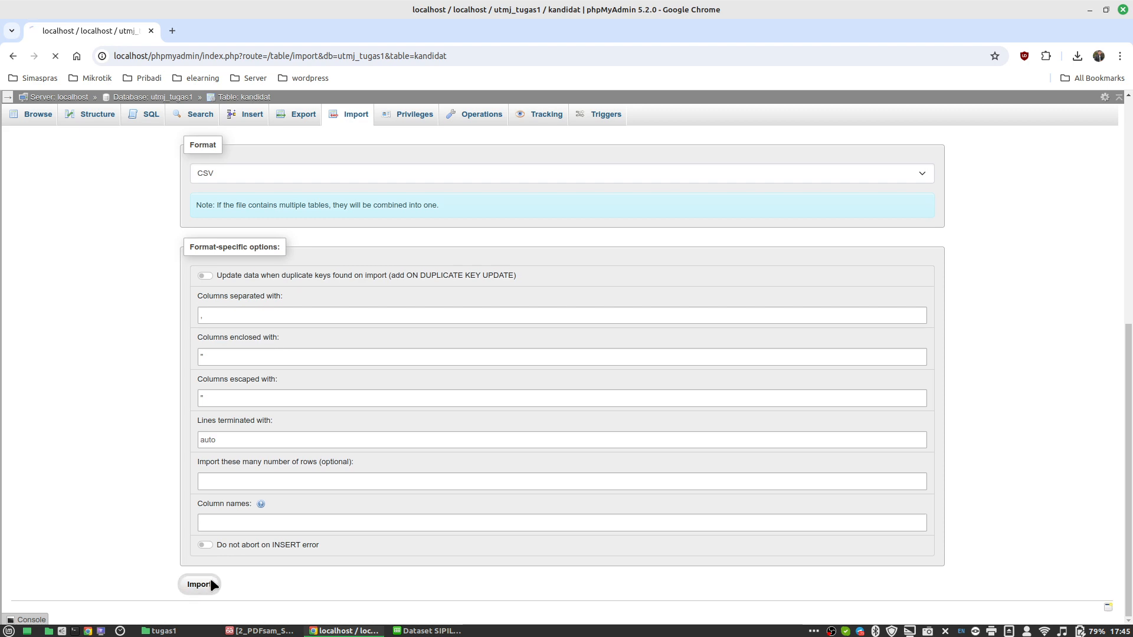
click(211, 581)
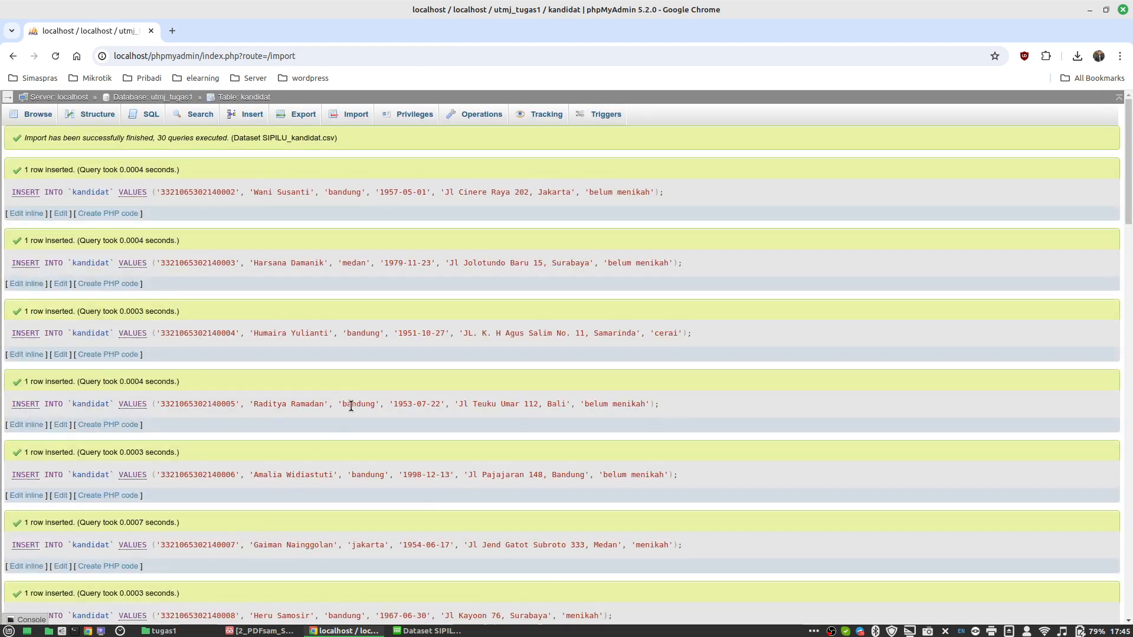
click(172, 98)
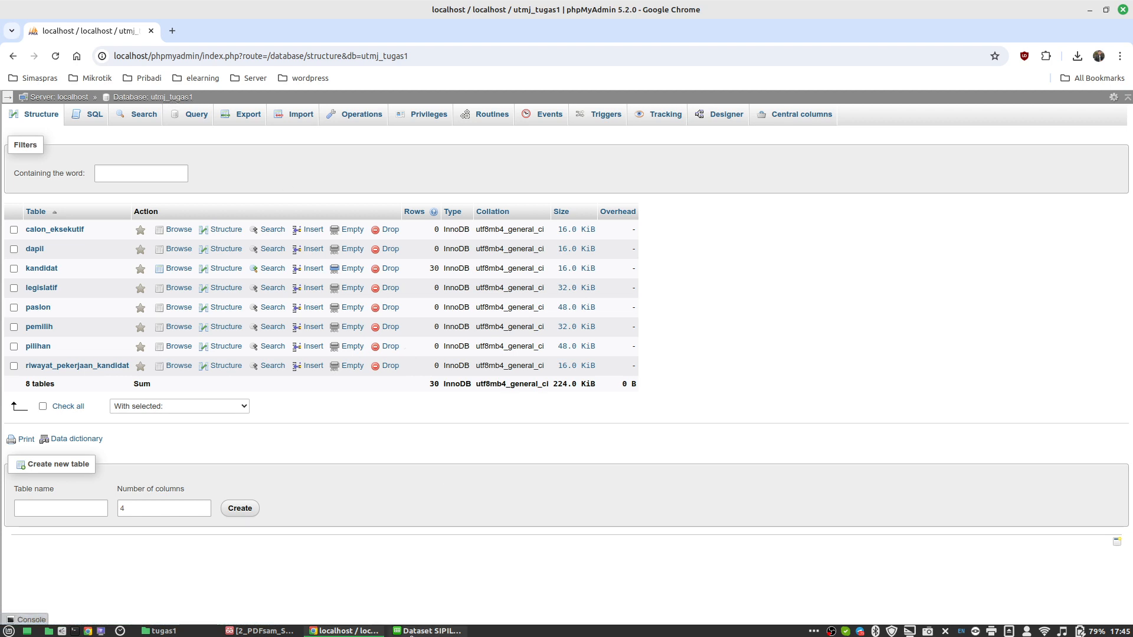
Step: In LibreOffice Calc, save the riwayat_pekerjaan_kandidat sheet as Dataset SIPILU_riwayat_pekerjaan_kandidat.csv in the tugas1 folder
click(428, 631)
click(168, 582)
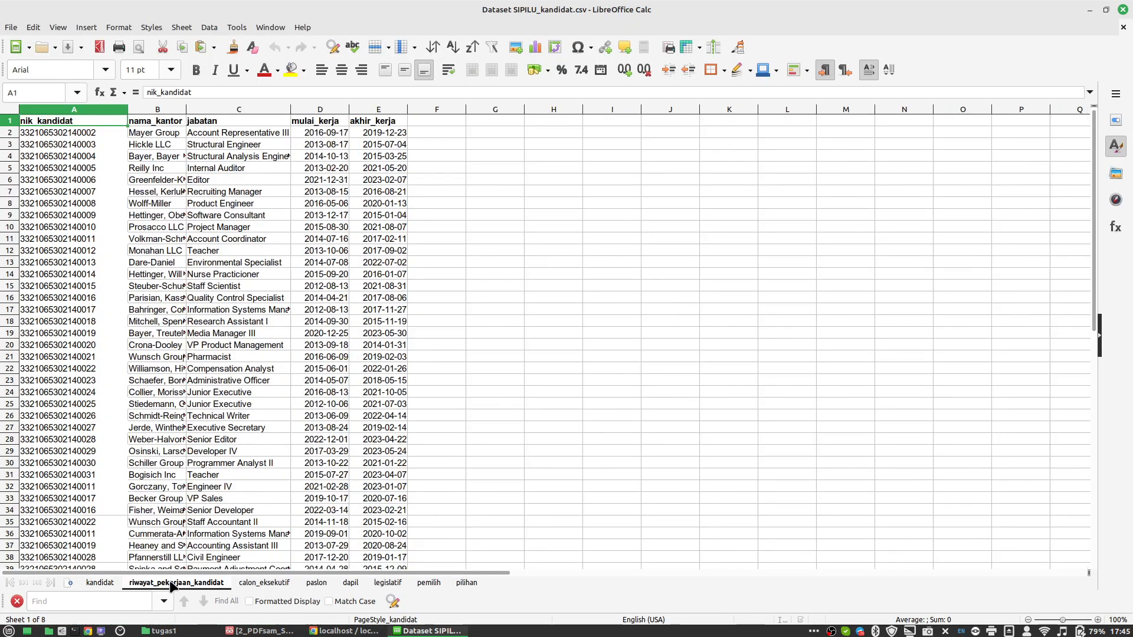
click(11, 28)
click(52, 212)
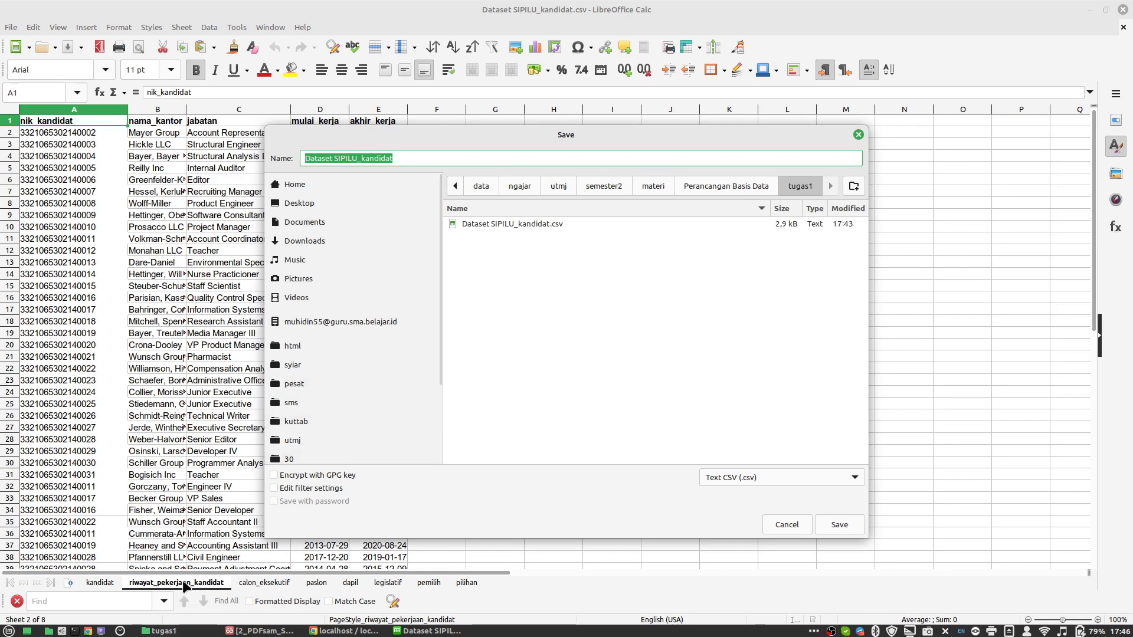
click(510, 224)
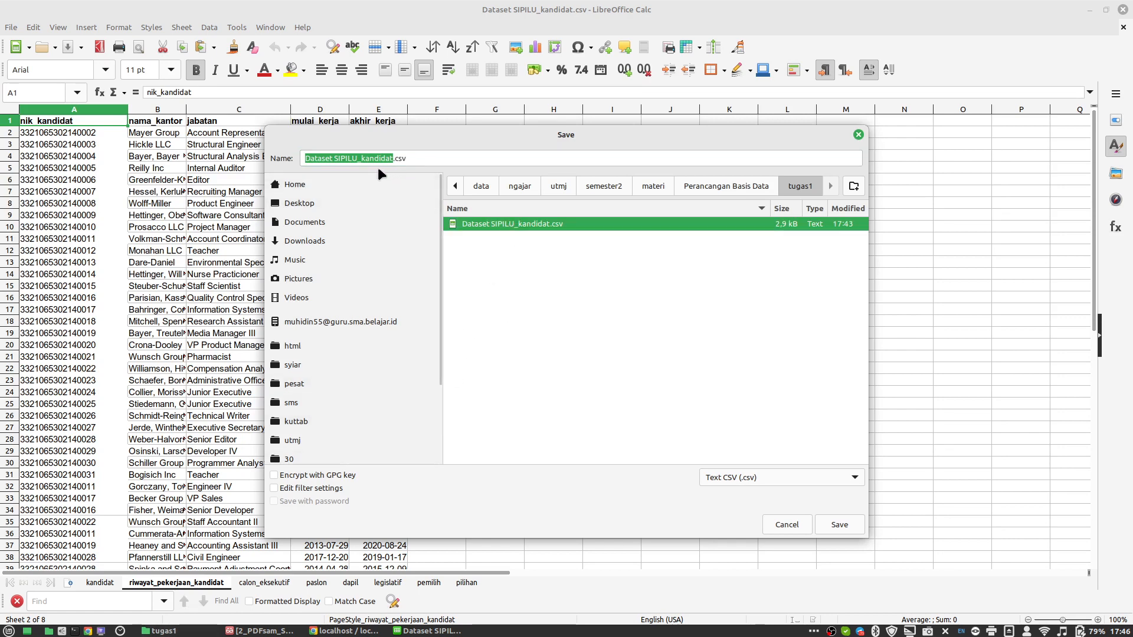
click(360, 160)
text(riw)
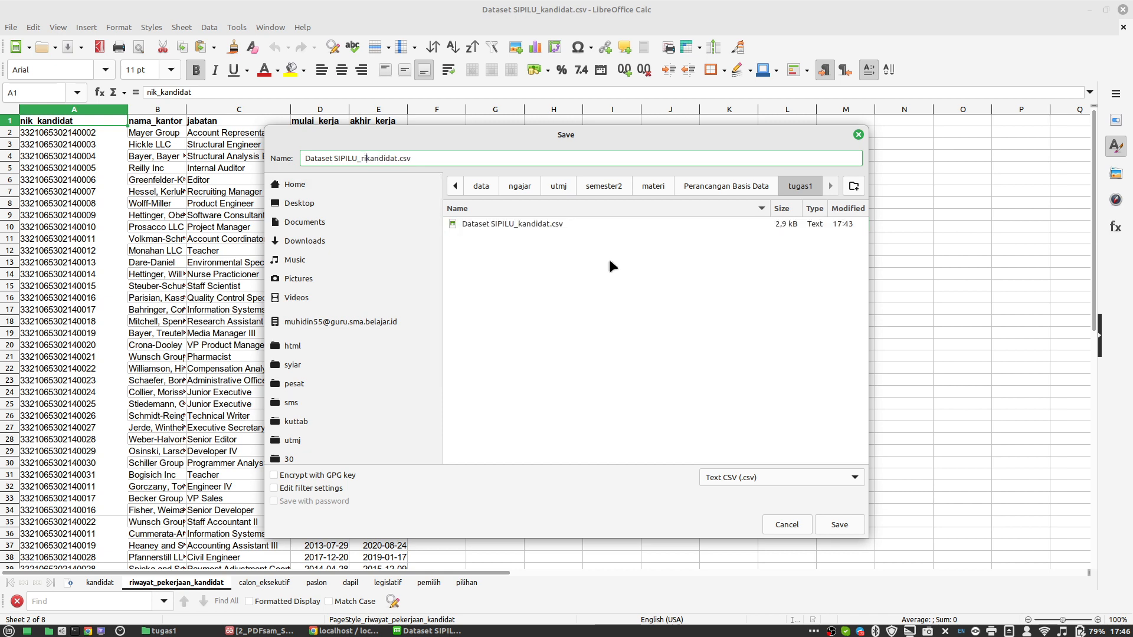
text(ayat_pekerjaan)
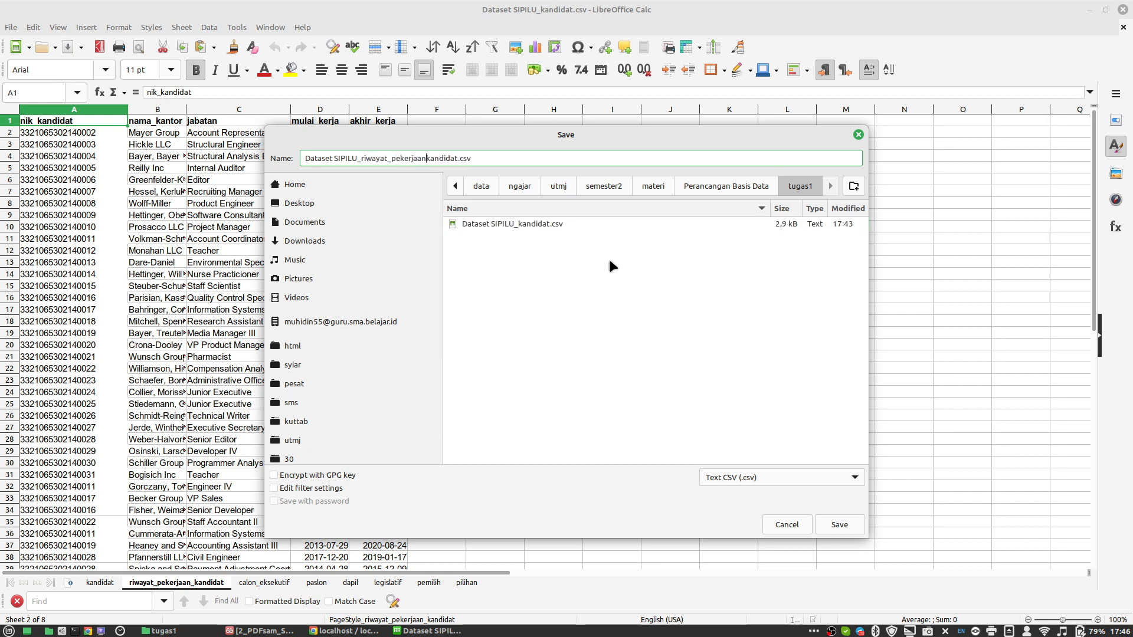
text(_)
click(841, 523)
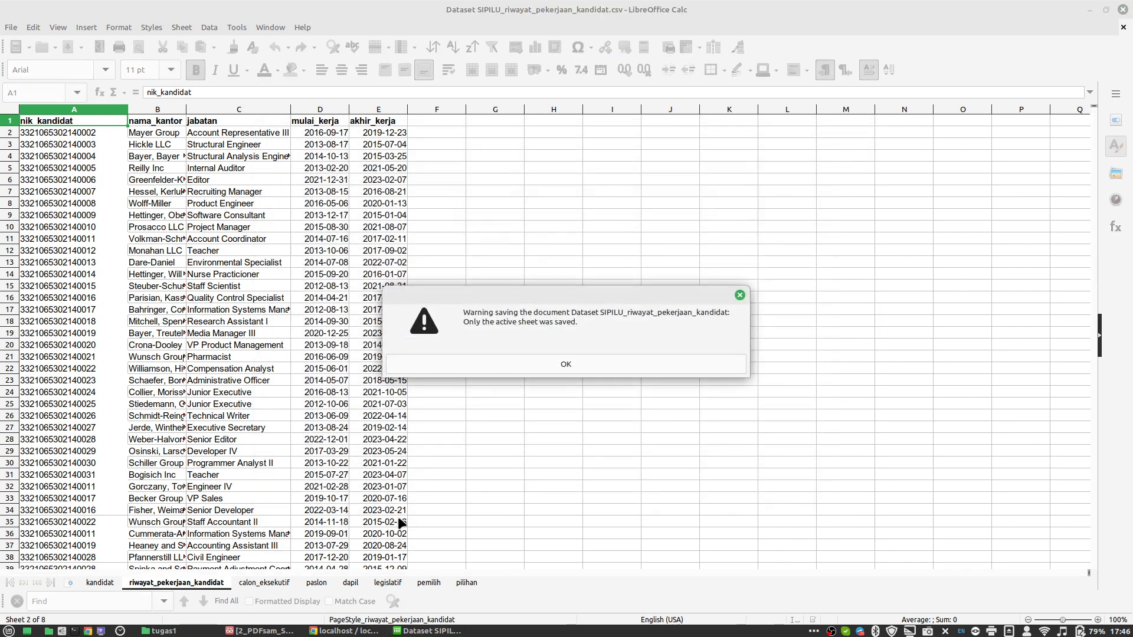
click(635, 366)
Step: Switch back to phpMyAdmin in Chrome and open the import page of the riwayat_pekerjaan_kandidat table
click(345, 631)
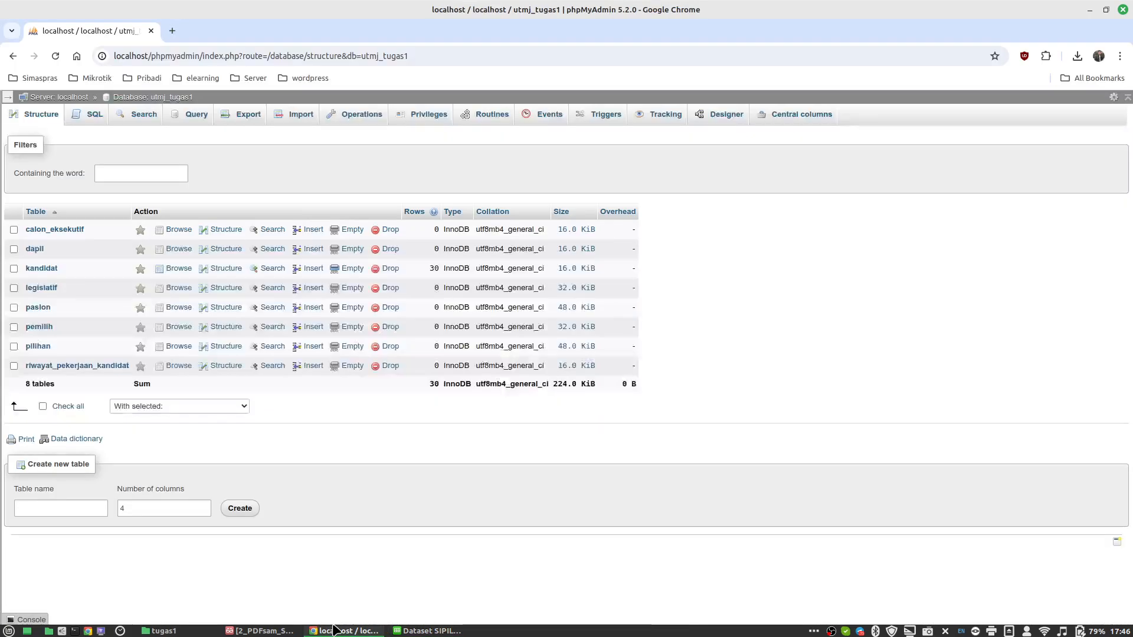
click(95, 366)
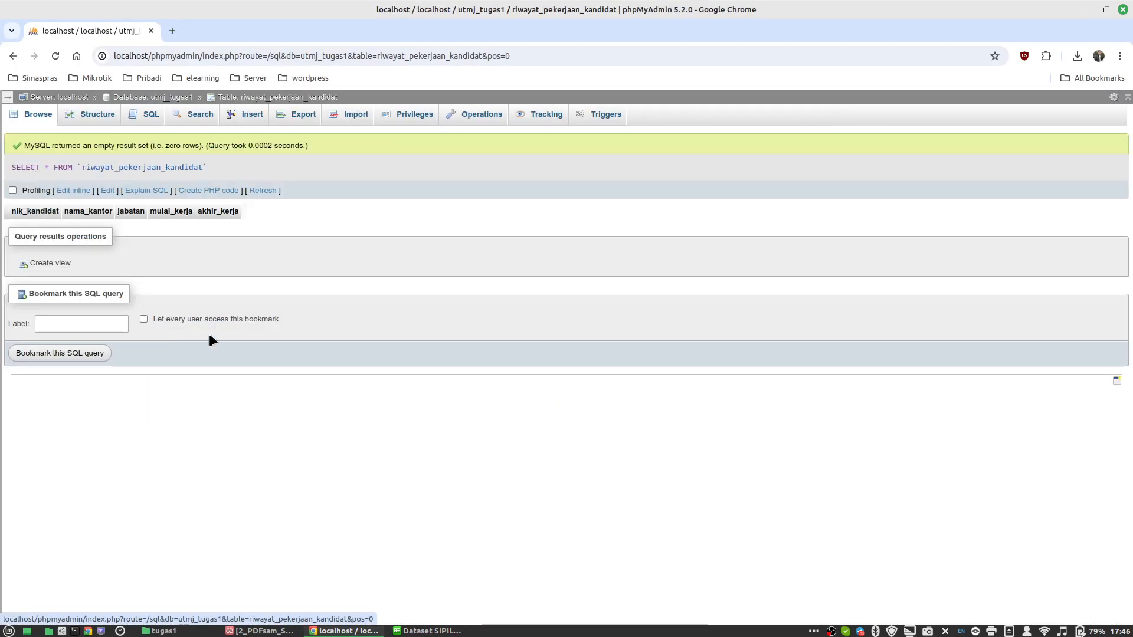
click(352, 116)
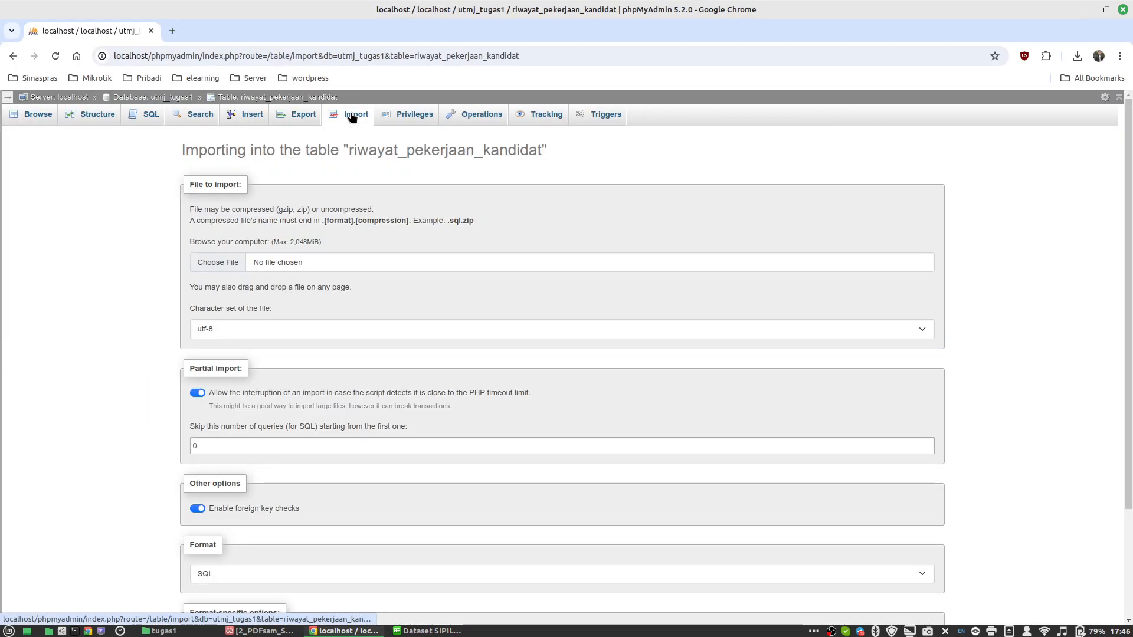
Step: While choosing the import file, browse to utmj/semester2/materi/Perancangan Basis Data and bookmark its tugas1 folder
click(218, 262)
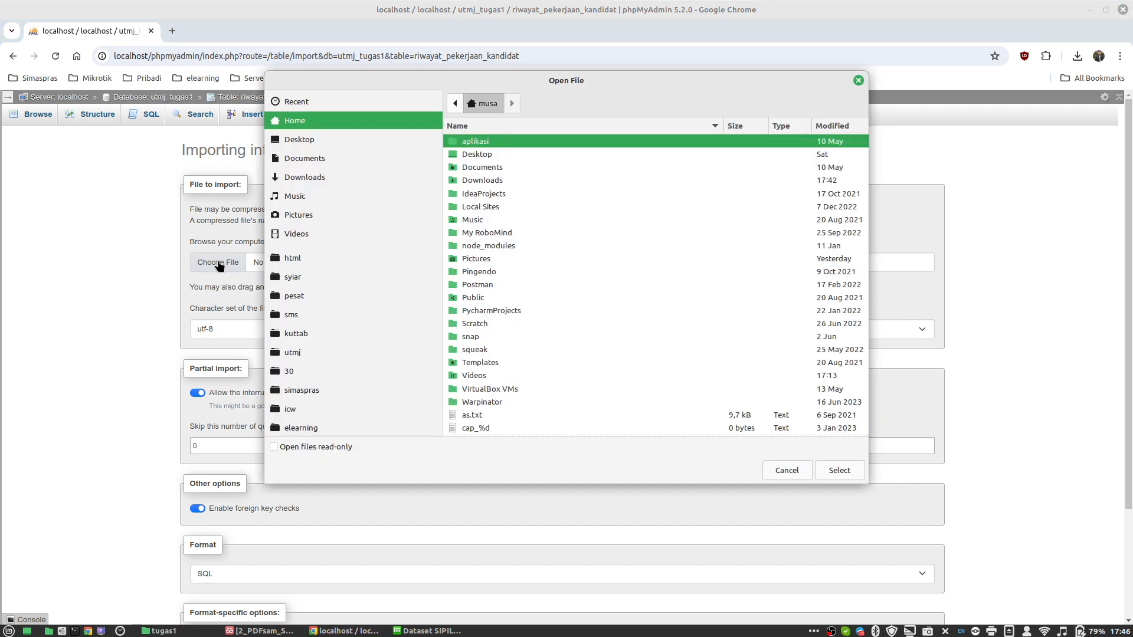
scroll(320, 383, down, 1)
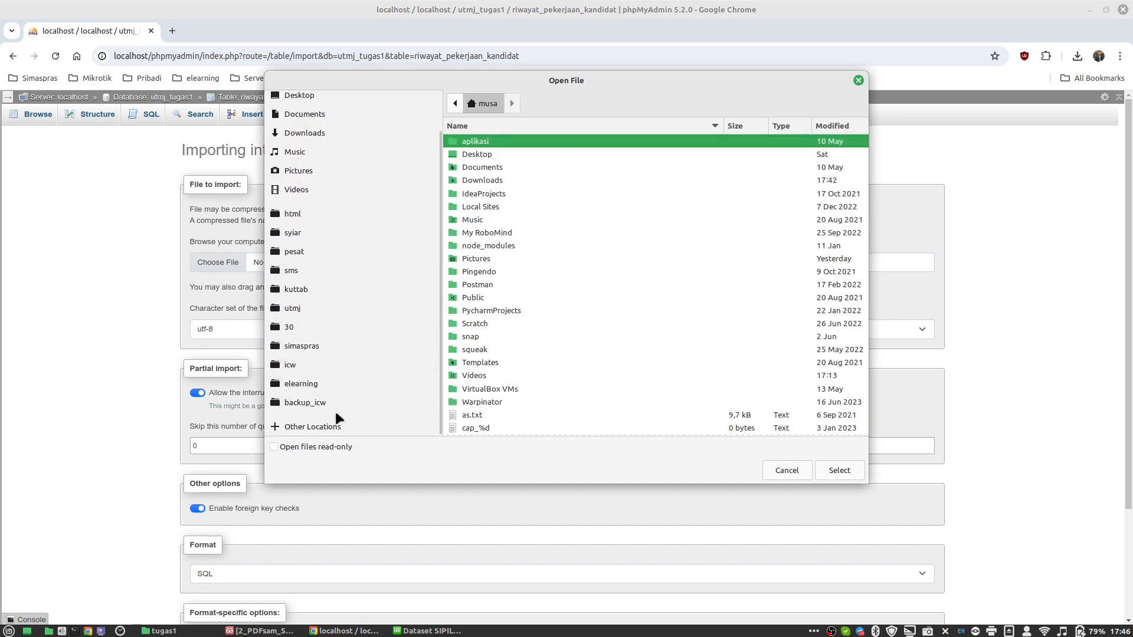
scroll(336, 411, up, 1)
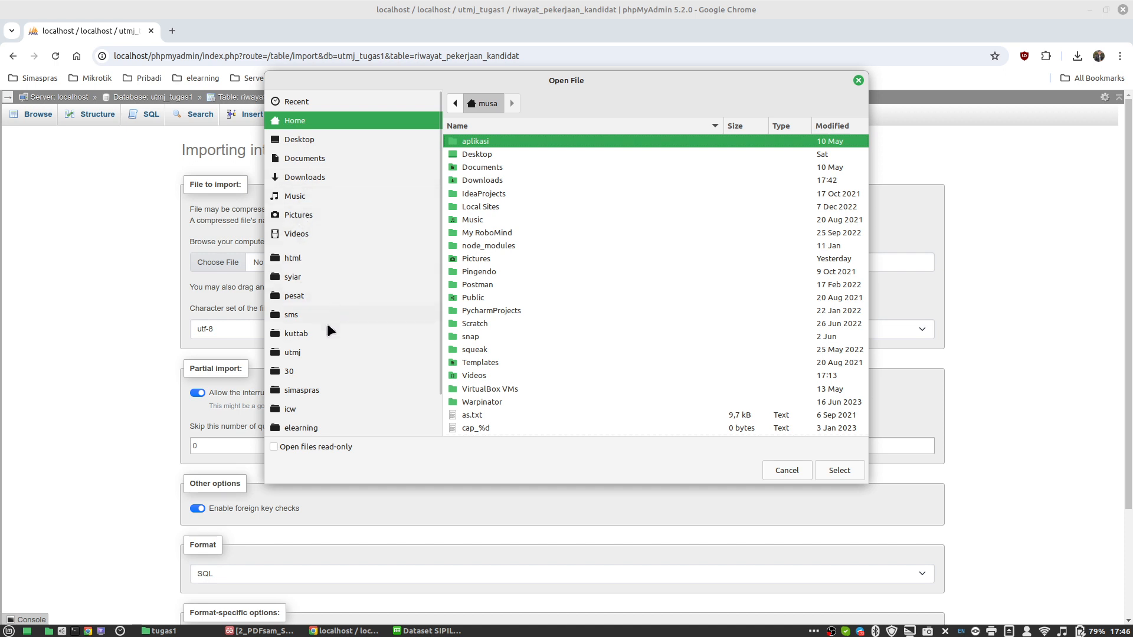
click(303, 355)
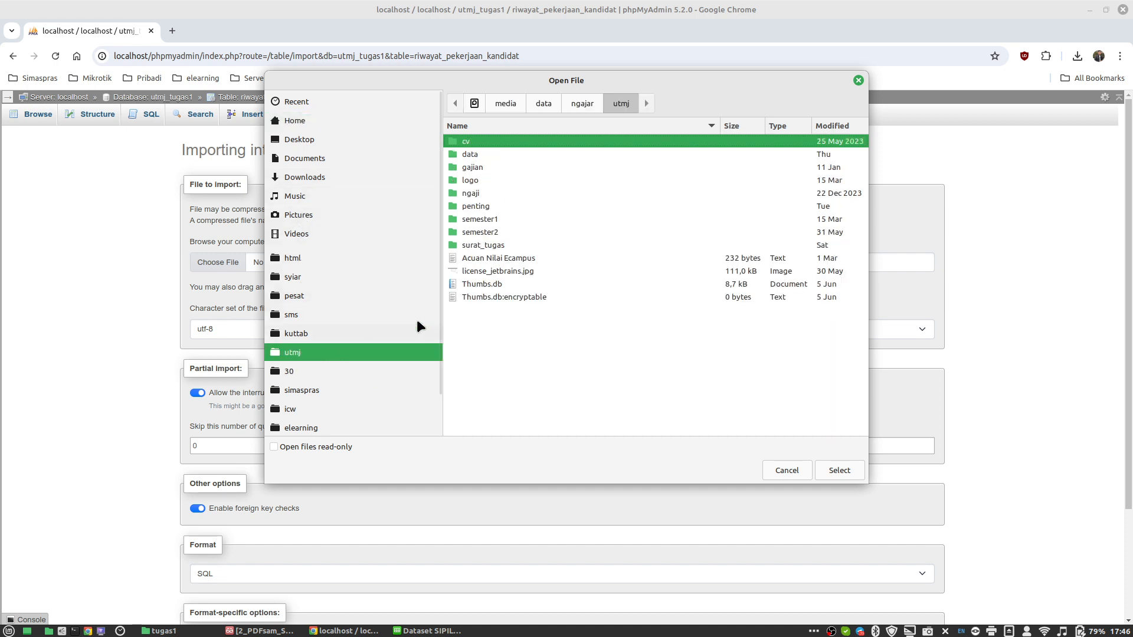
double_click(495, 232)
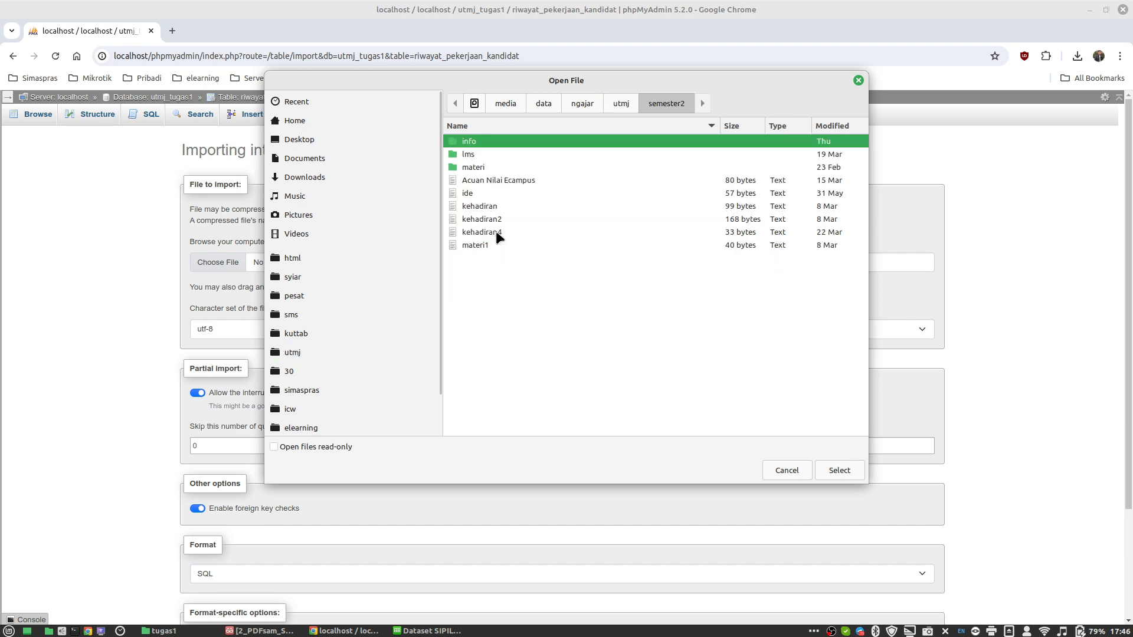
click(488, 168)
double_click(487, 168)
double_click(493, 155)
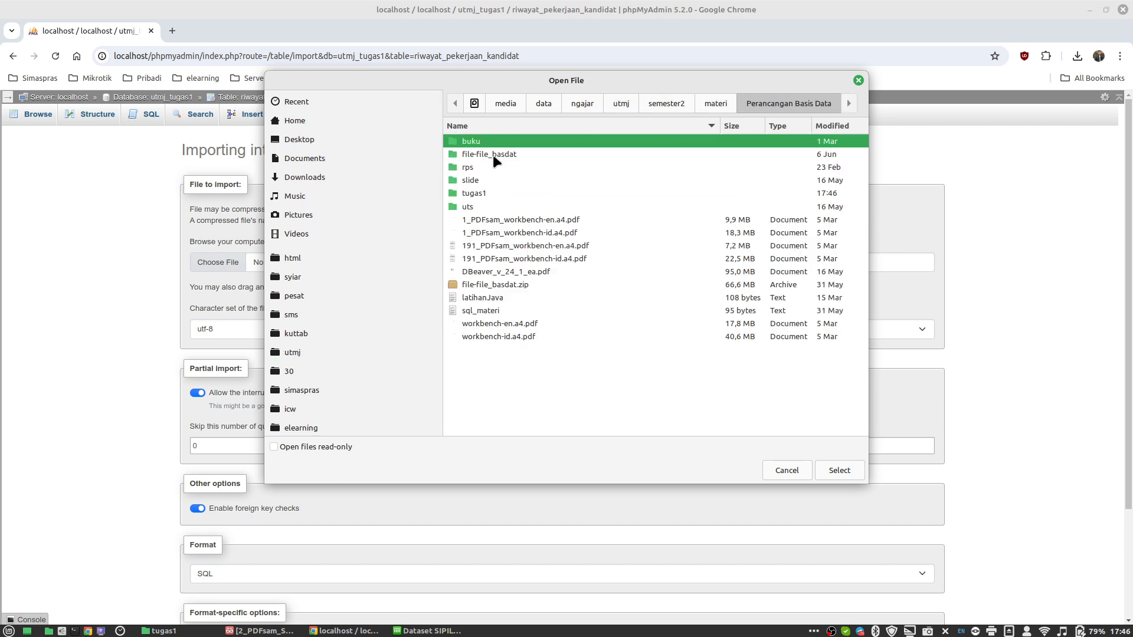
drag(475, 194, 300, 261)
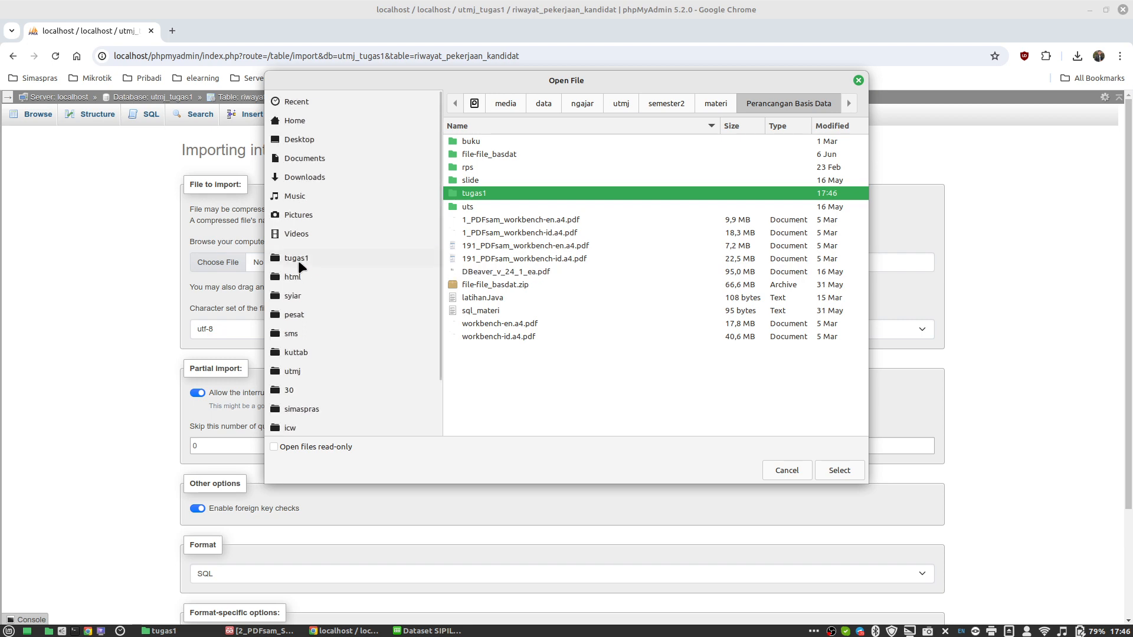
Step: Choose Dataset SIPILU_riwayat_pekerjaan_kandidat.csv from the bookmarked tugas1 folder as the file to import
click(299, 260)
click(569, 180)
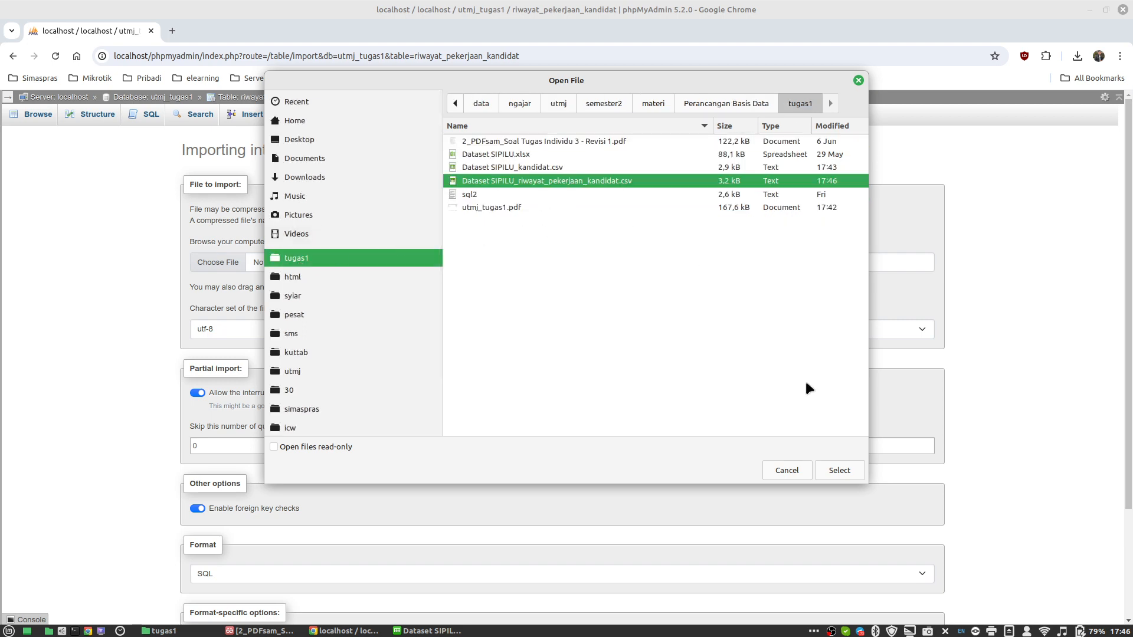
click(838, 470)
Step: Import the chosen CSV into riwayat_pekerjaan_kandidat, skipping 1 query from the start
scroll(526, 500, down, 6)
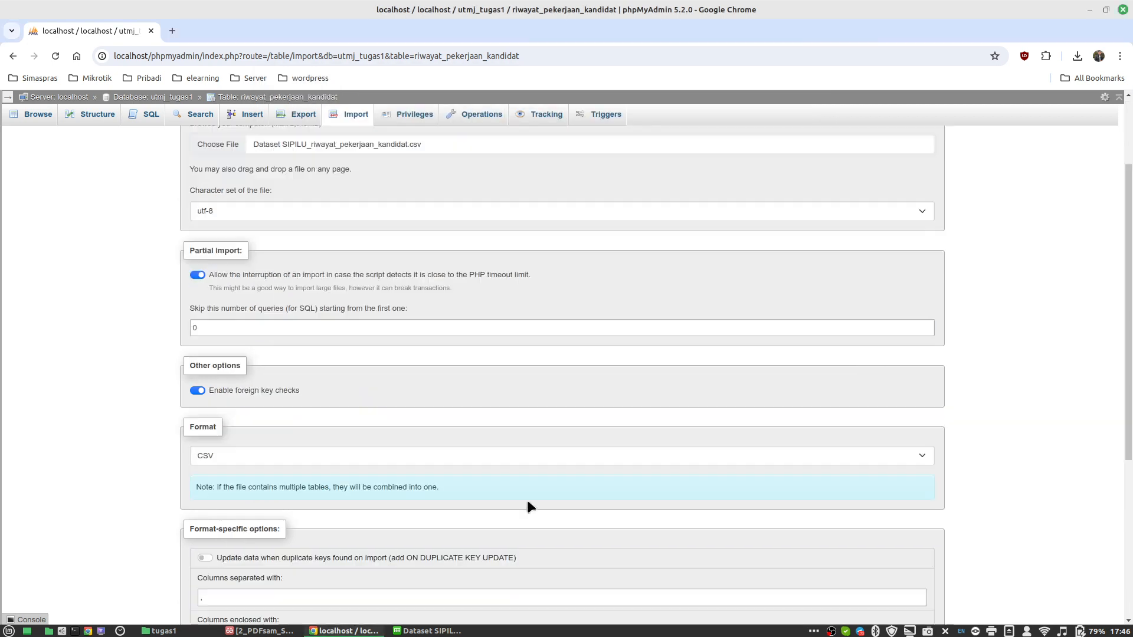
scroll(362, 401, down, 1)
scroll(288, 427, up, 5)
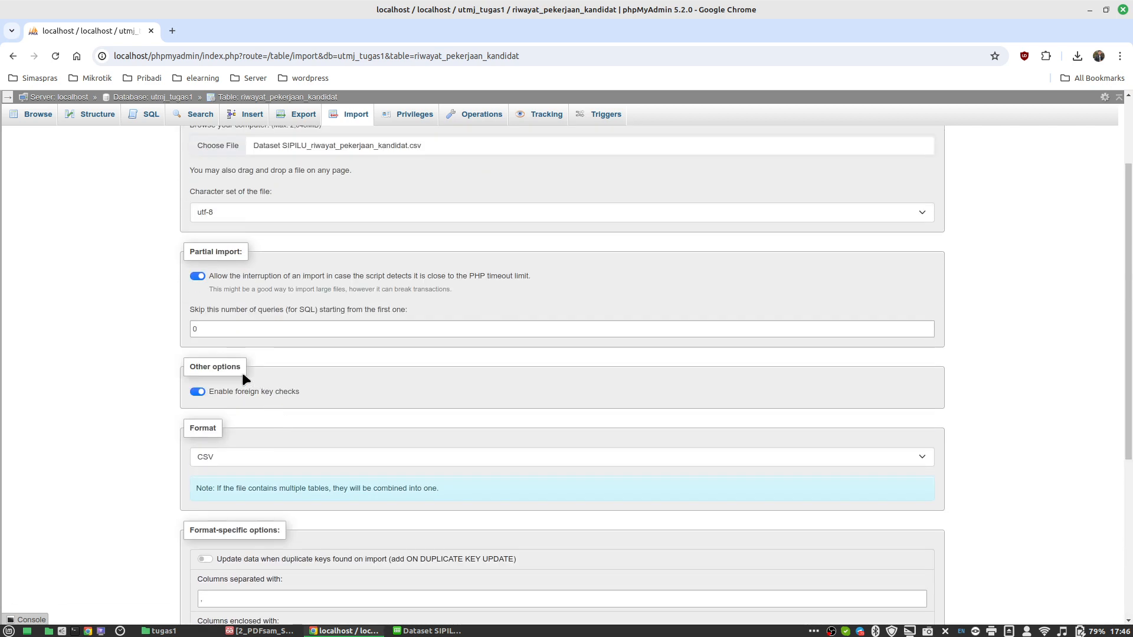
click(220, 334)
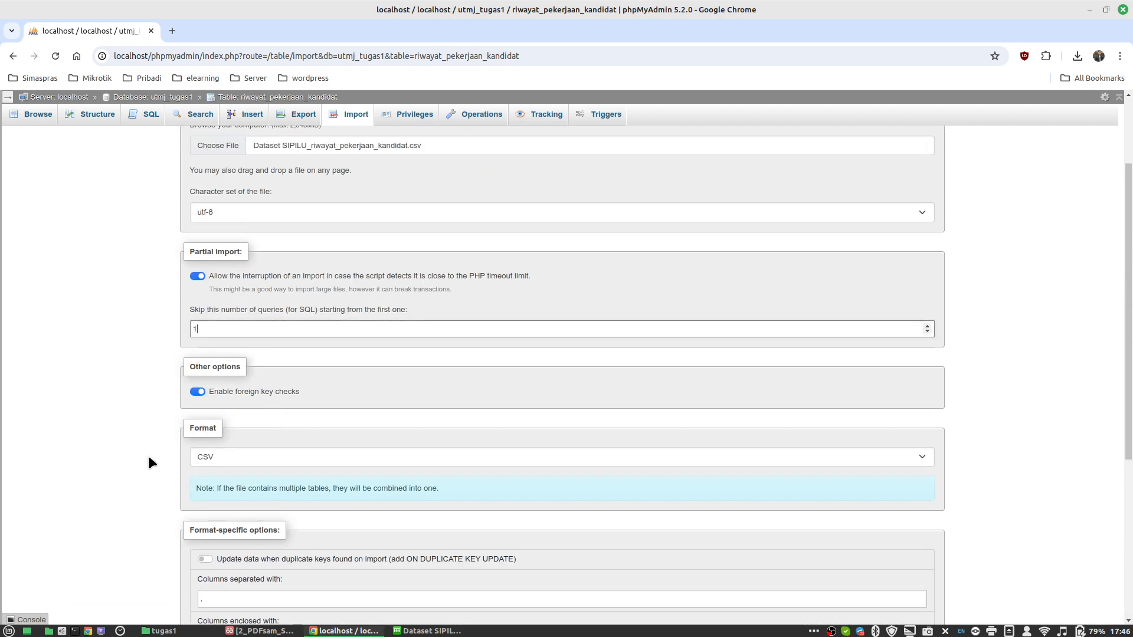
scroll(148, 467, down, 5)
click(212, 586)
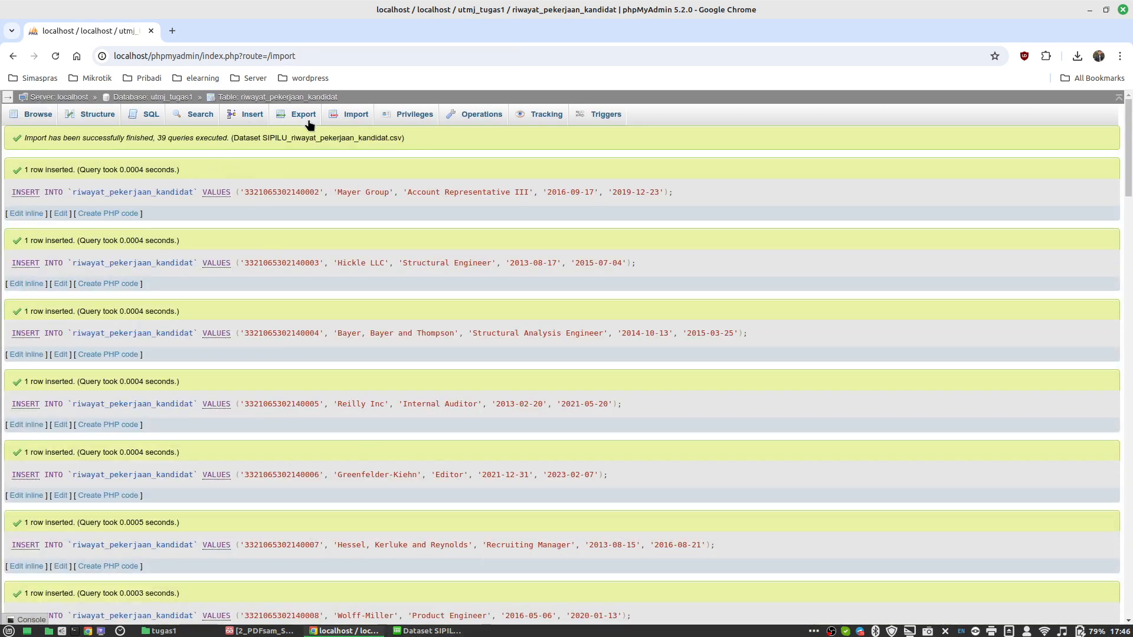
Step: Compare the imported riwayat_pekerjaan_kandidat records through their last page with the end of the source sheet in LibreOffice Calc, and return to phpMyAdmin
click(36, 115)
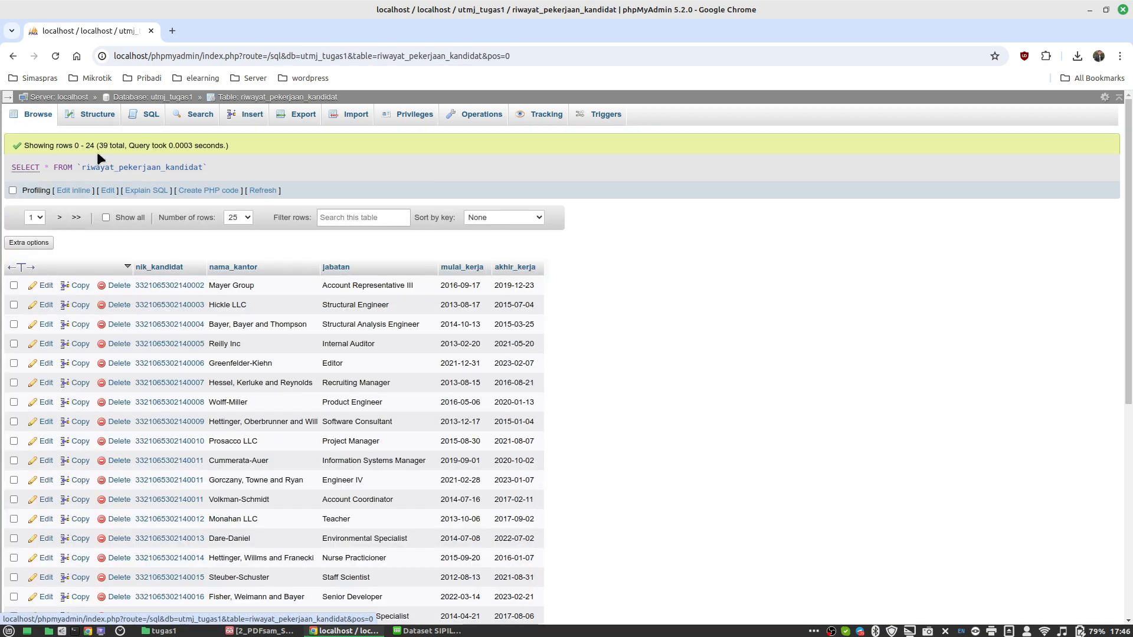
scroll(233, 364, down, 6)
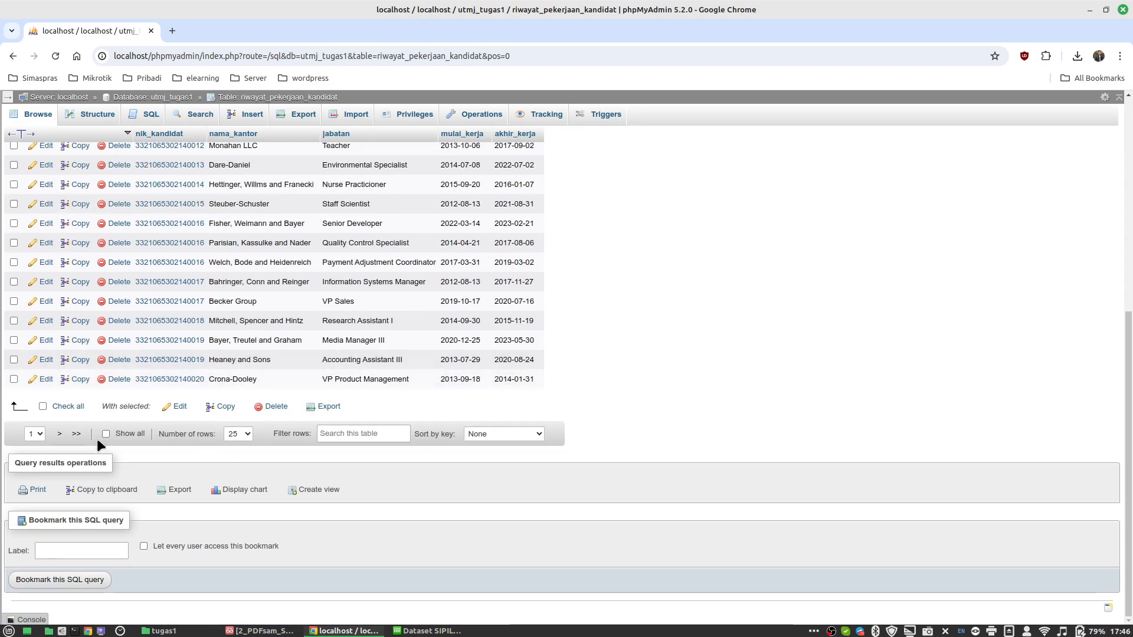
click(77, 435)
scroll(223, 376, down, 6)
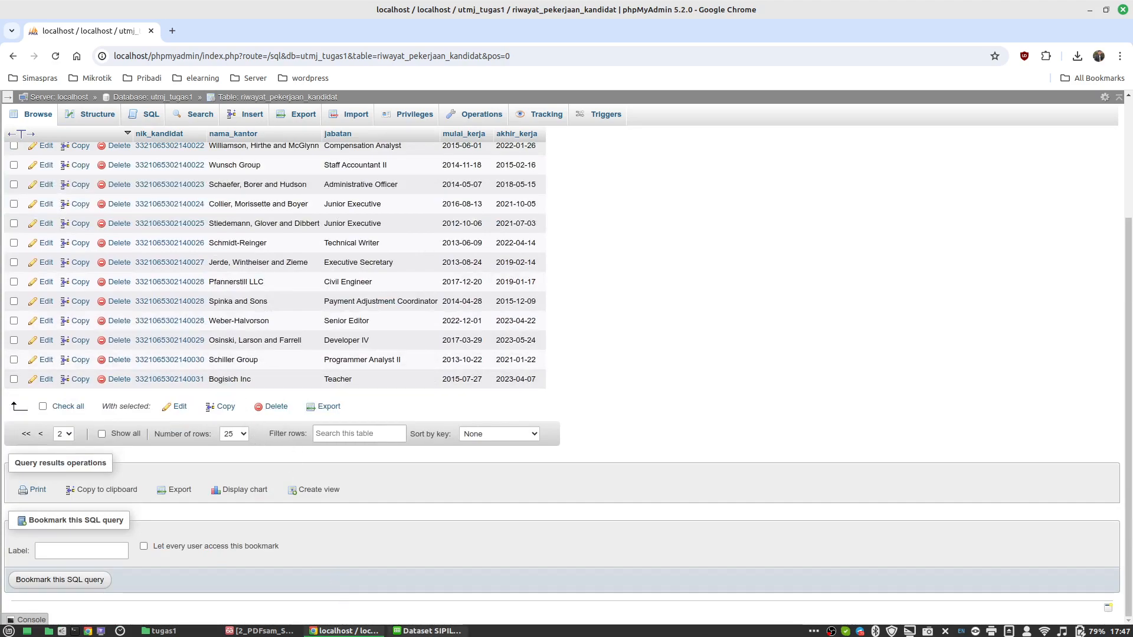
click(427, 631)
click(92, 443)
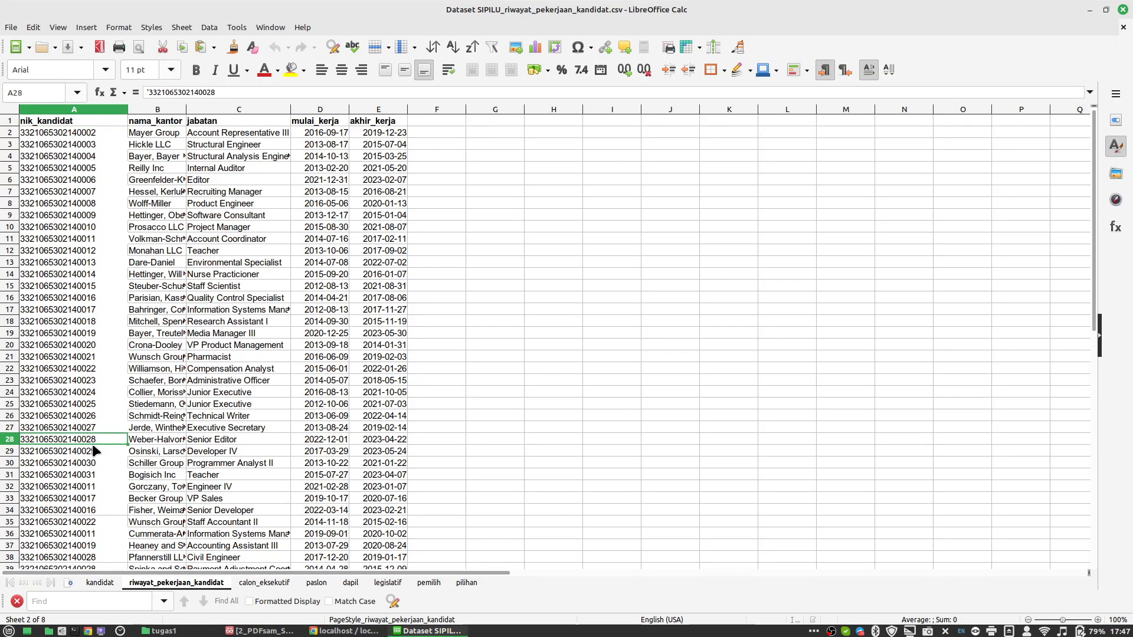
scroll(92, 443, down, 7)
key(ctrl+Down)
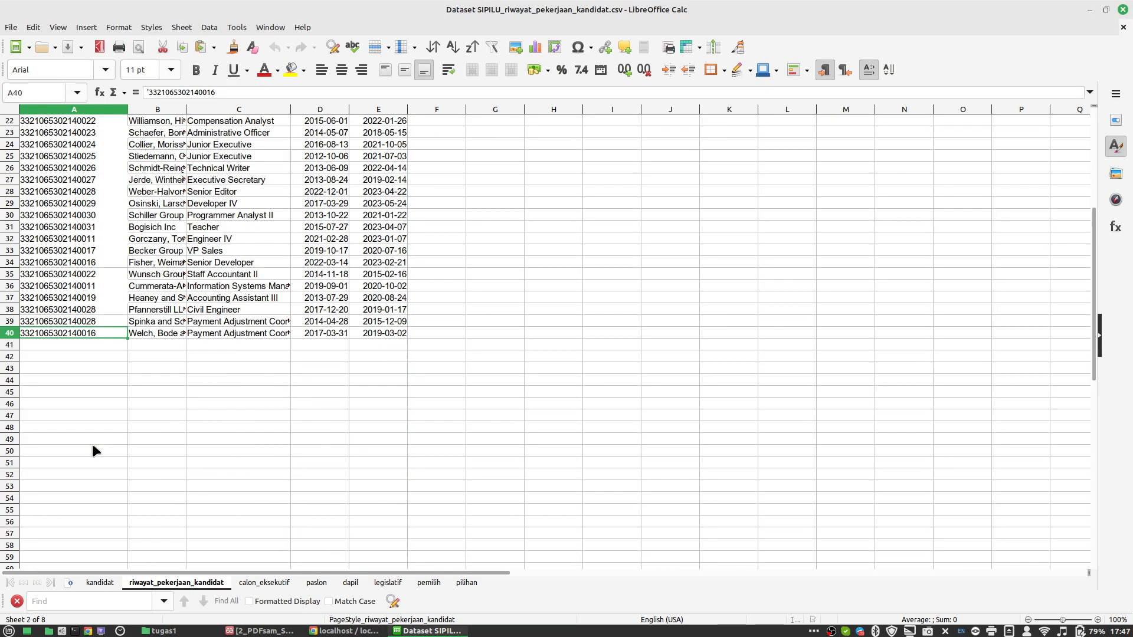
click(159, 333)
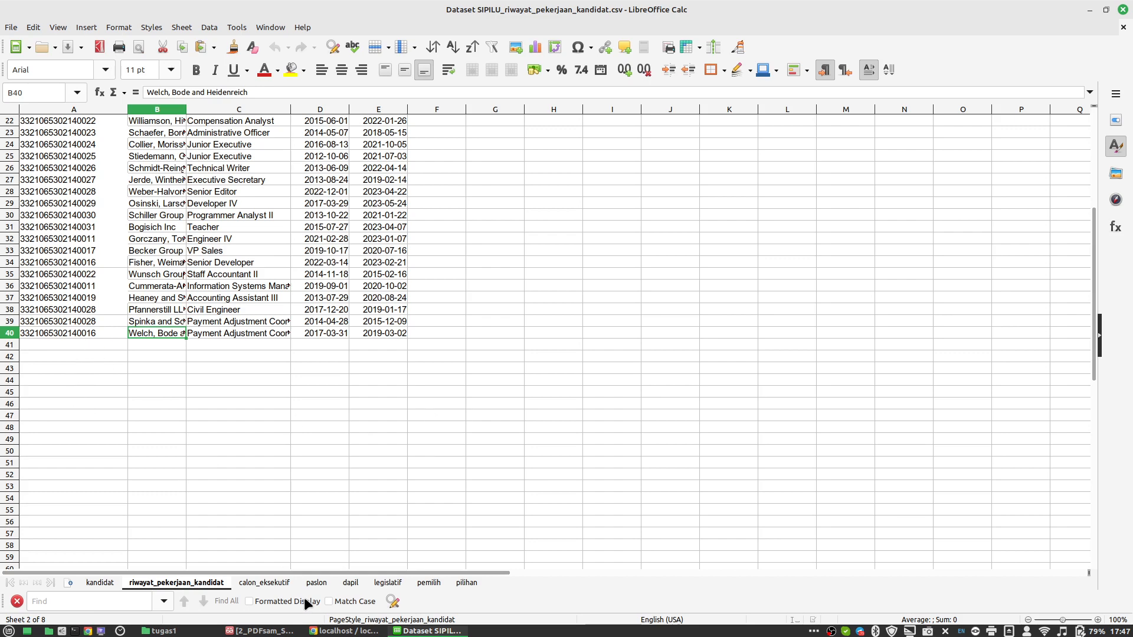
click(344, 631)
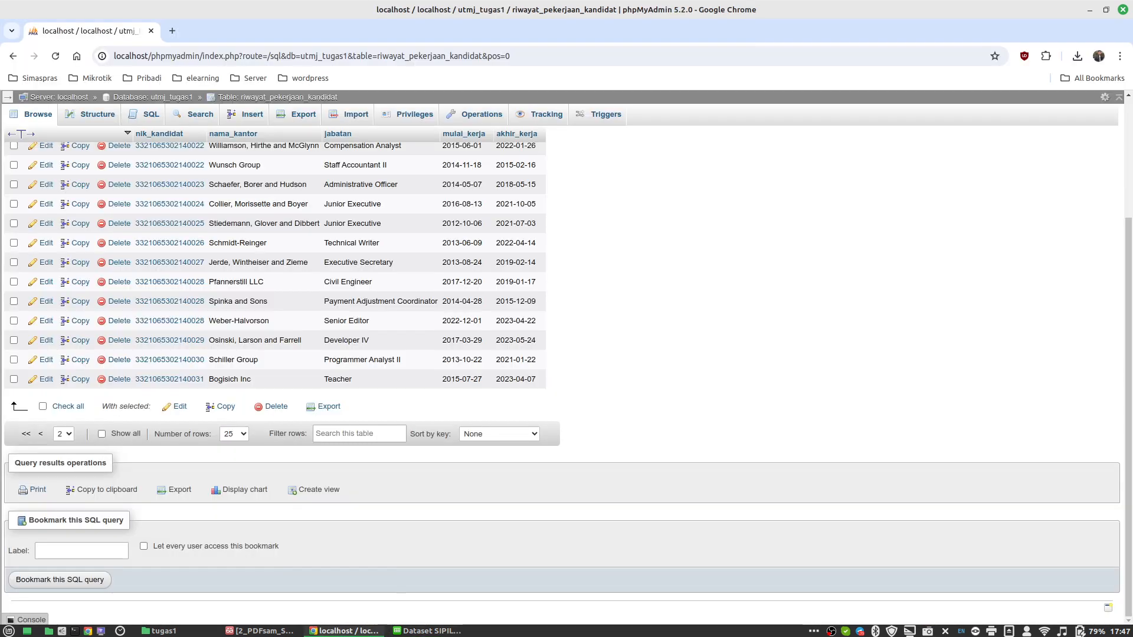
Step: Display all riwayat_pekerjaan_kandidat rows on a single page in phpMyAdmin and review the imported records from first to last
click(426, 631)
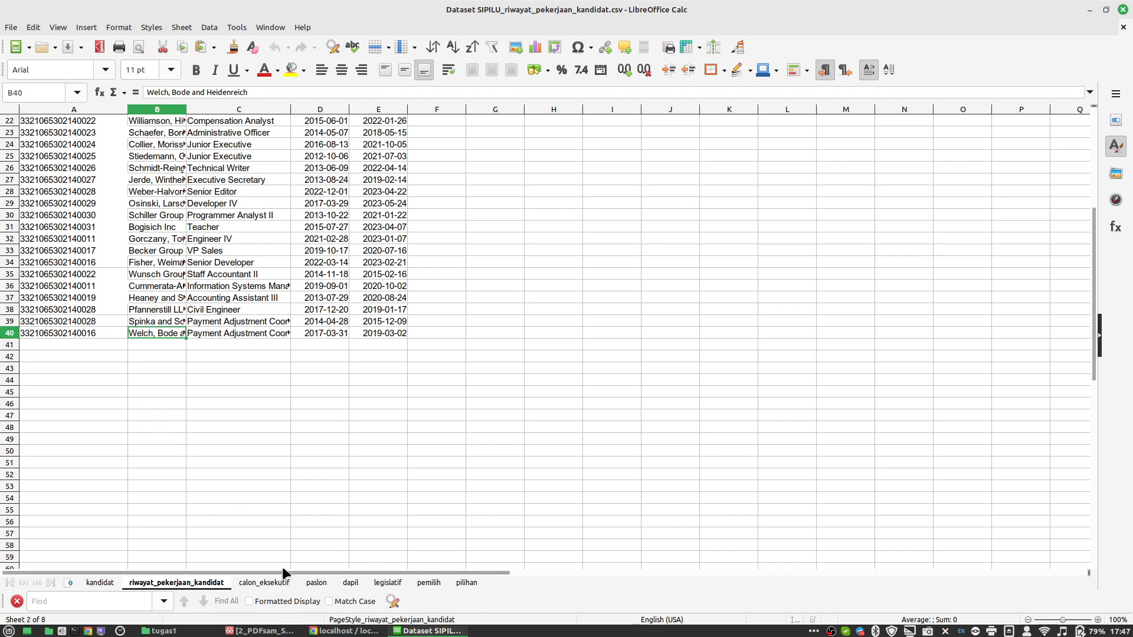
click(344, 630)
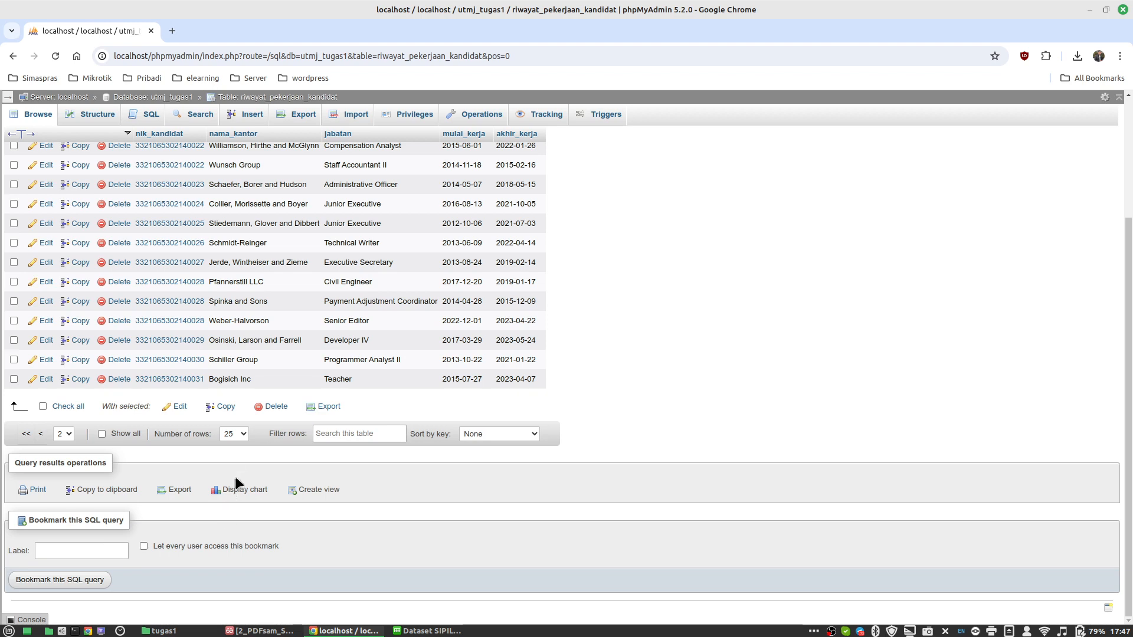
click(239, 434)
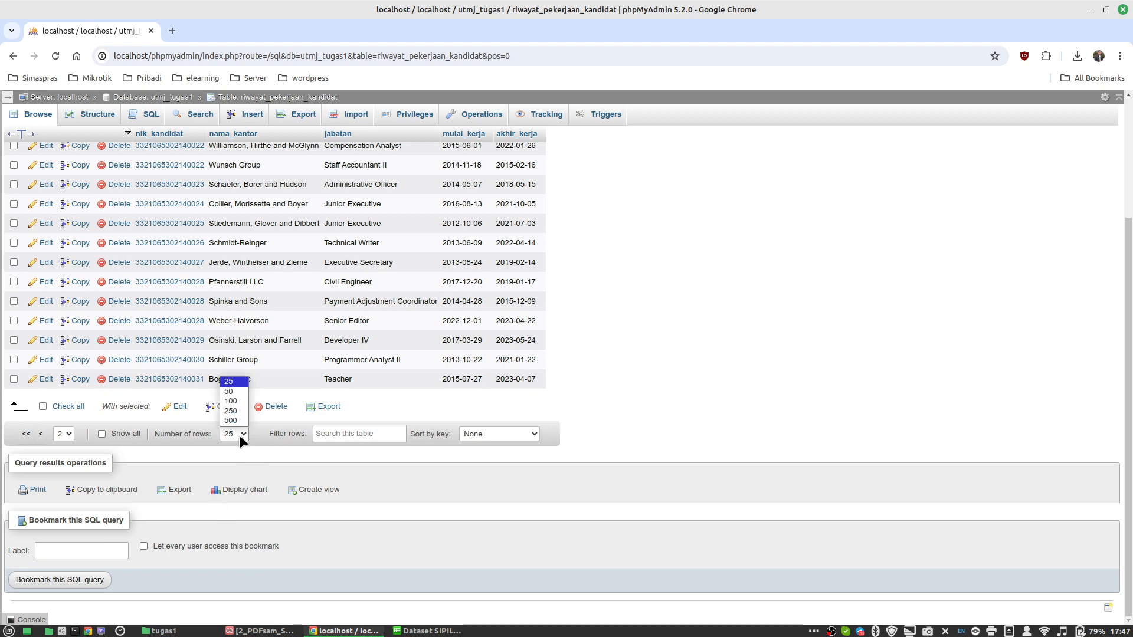
click(232, 402)
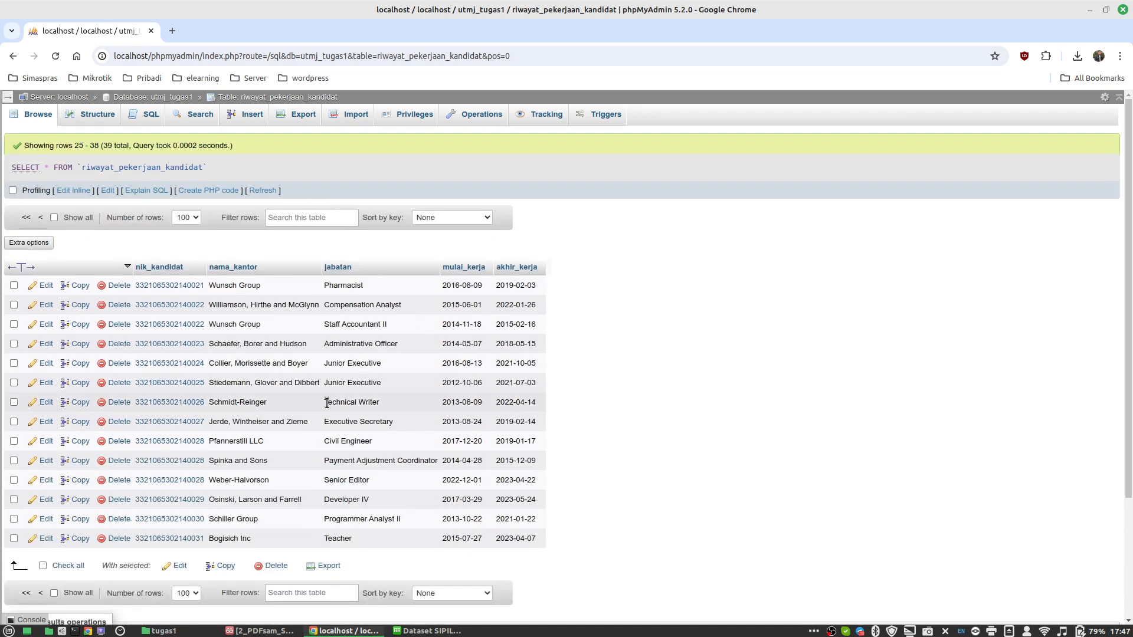
scroll(380, 396, down, 5)
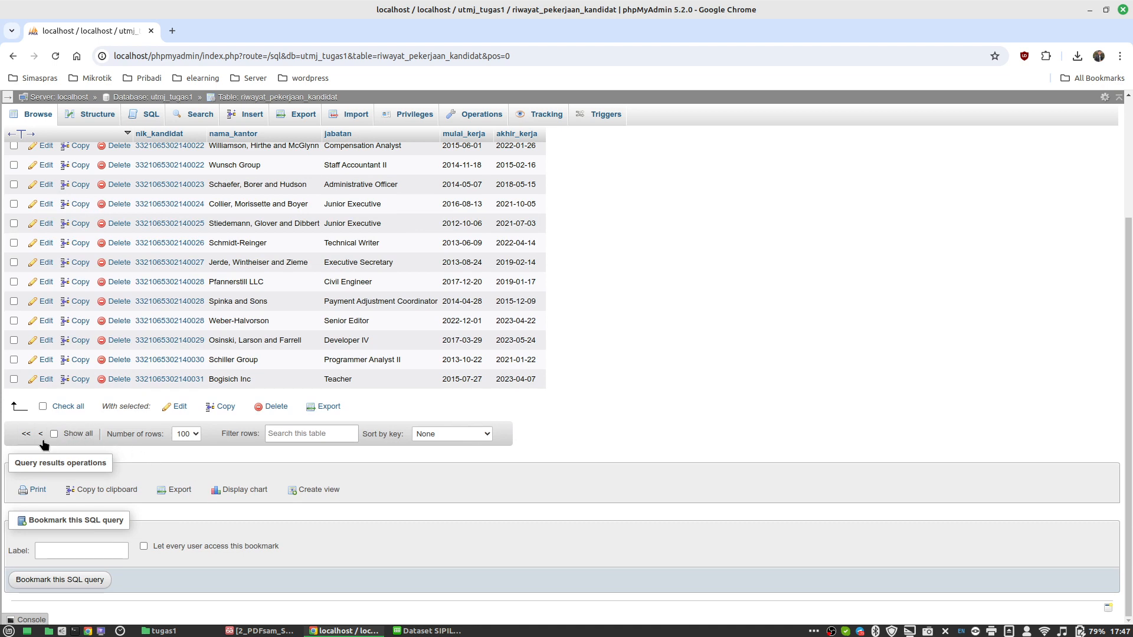
click(72, 434)
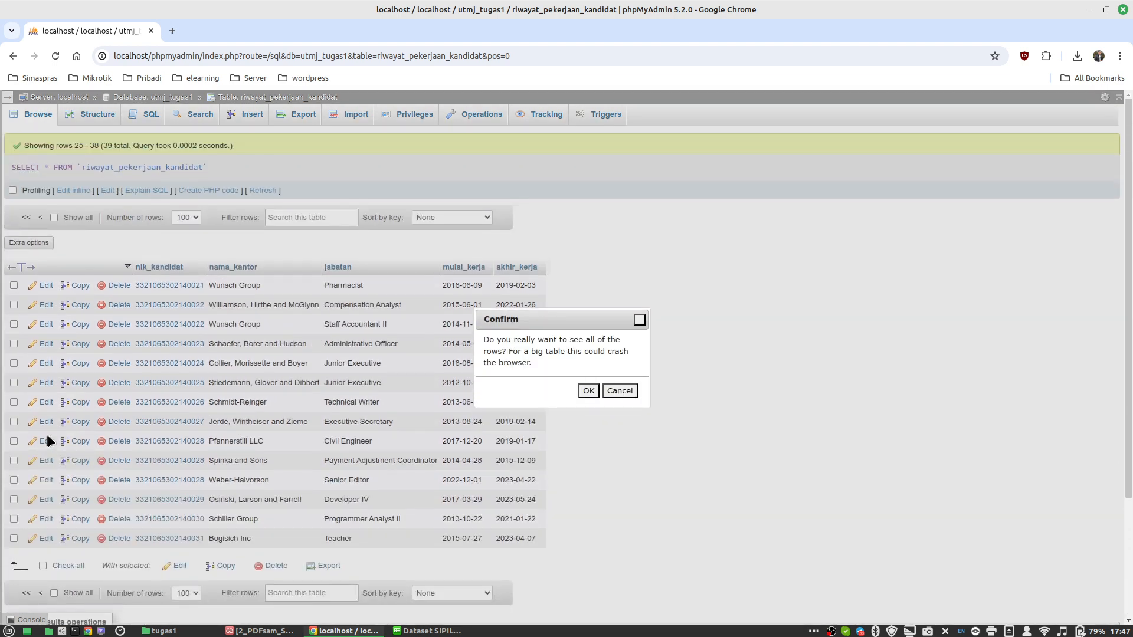
click(588, 391)
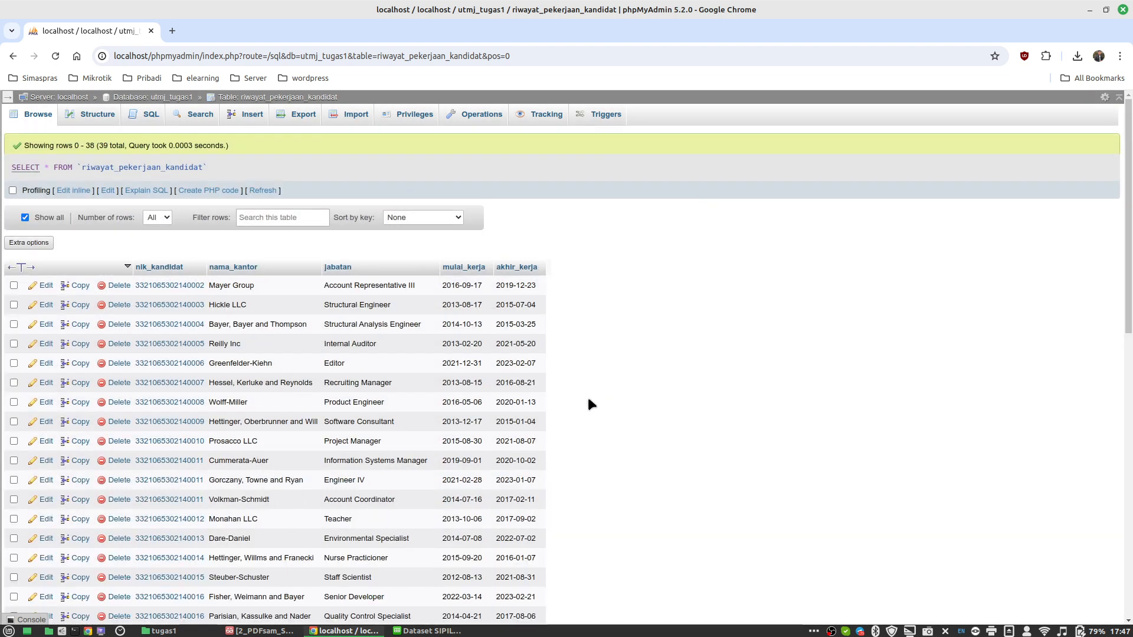
scroll(588, 395, down, 8)
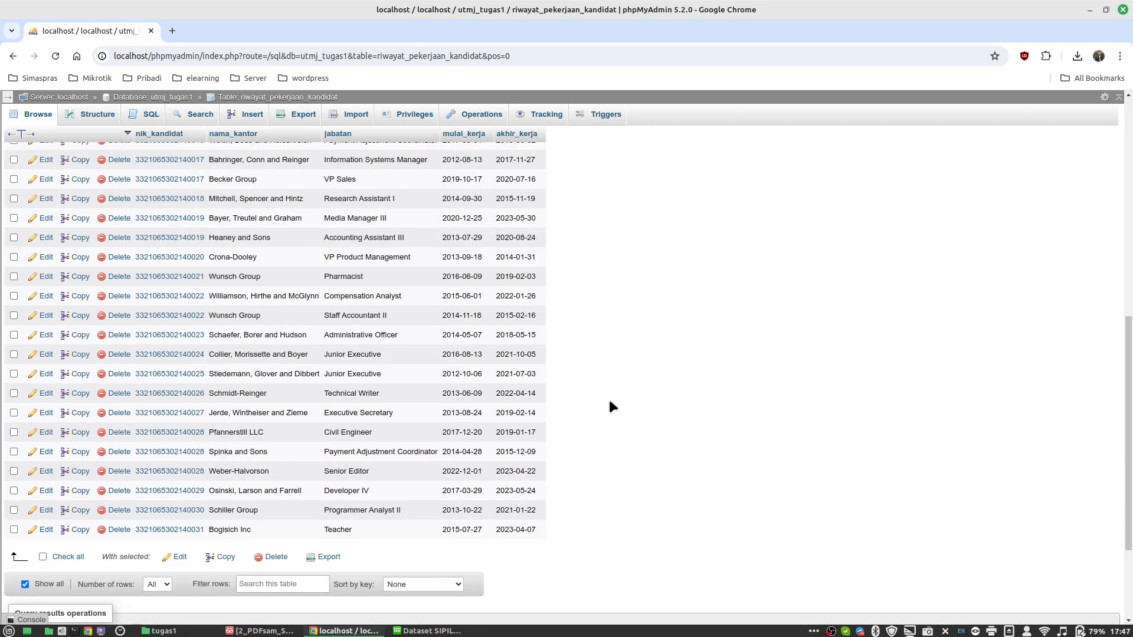
scroll(701, 415, up, 5)
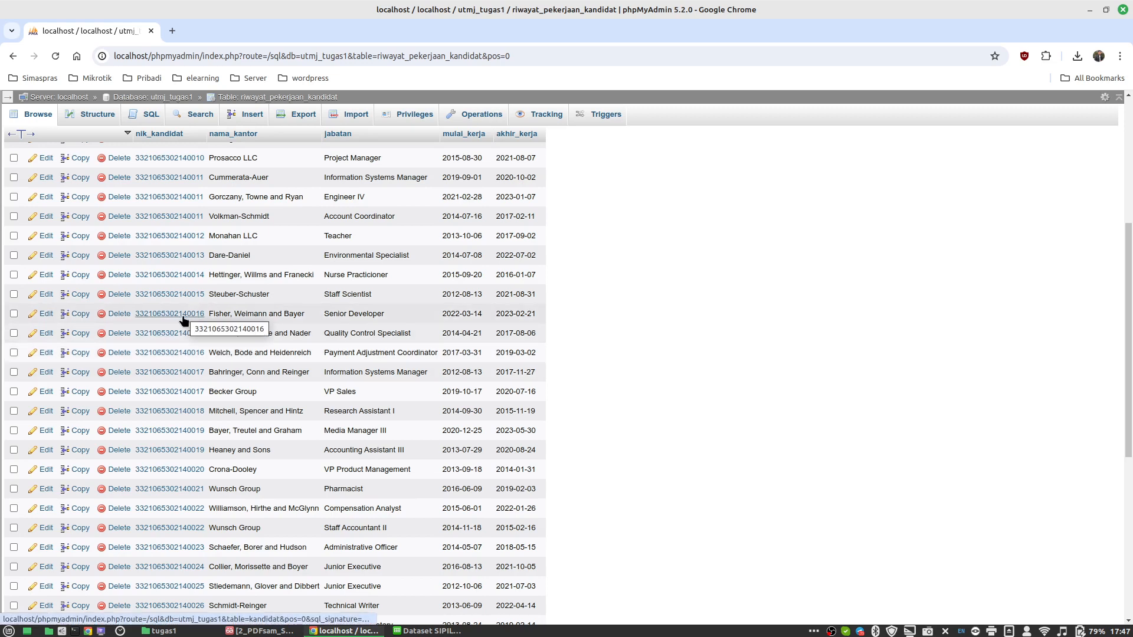
scroll(505, 464, up, 5)
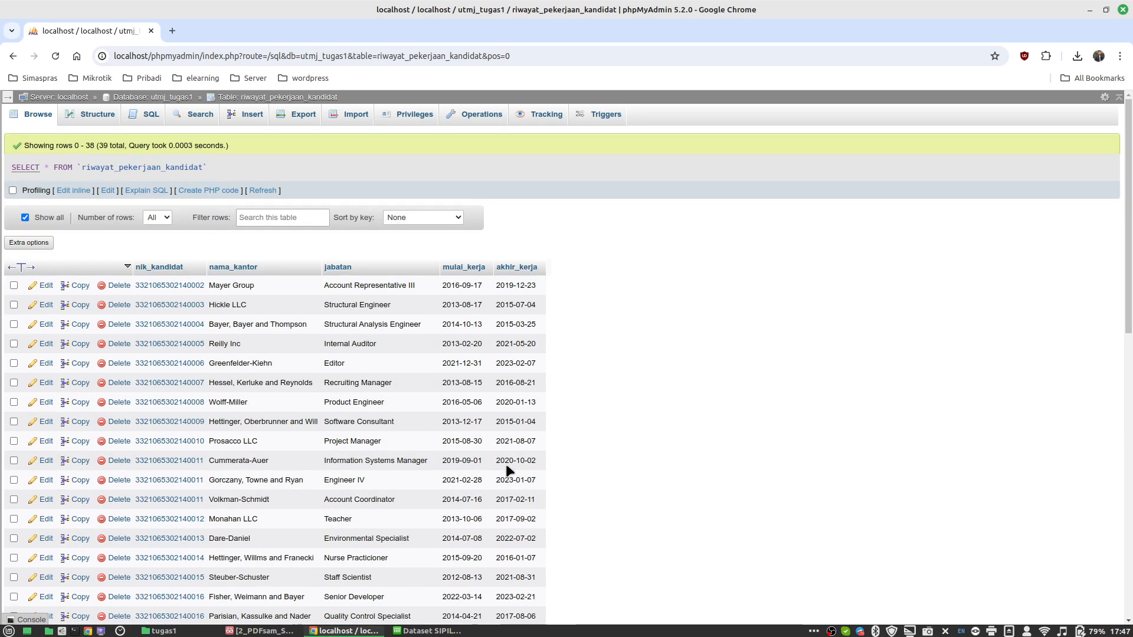
scroll(177, 463, down, 3)
scroll(197, 367, down, 8)
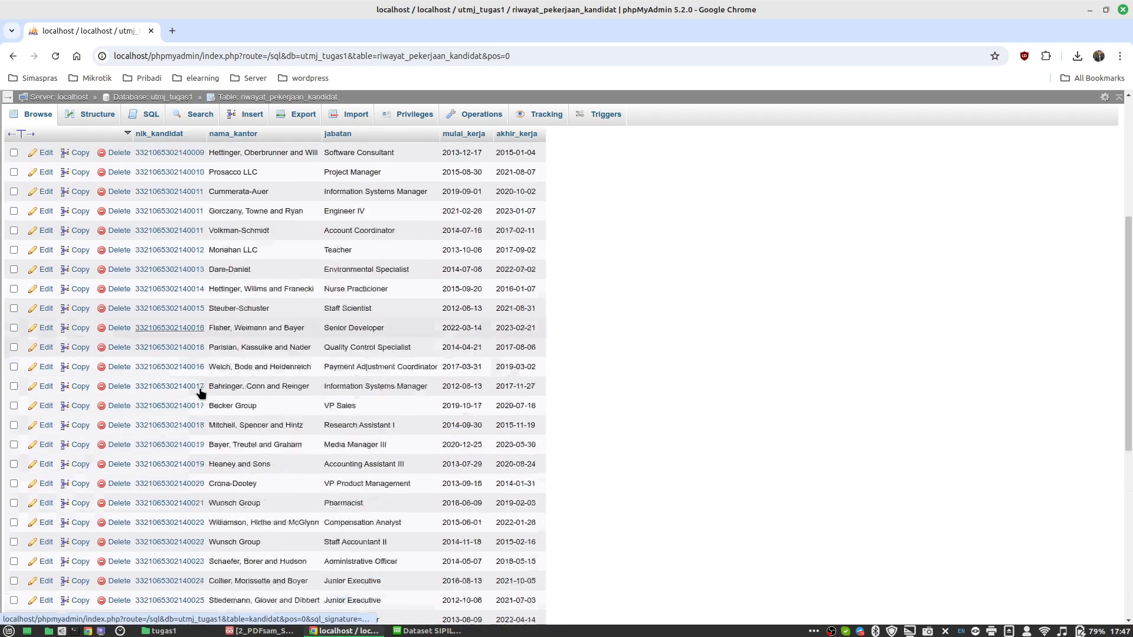
scroll(218, 349, up, 5)
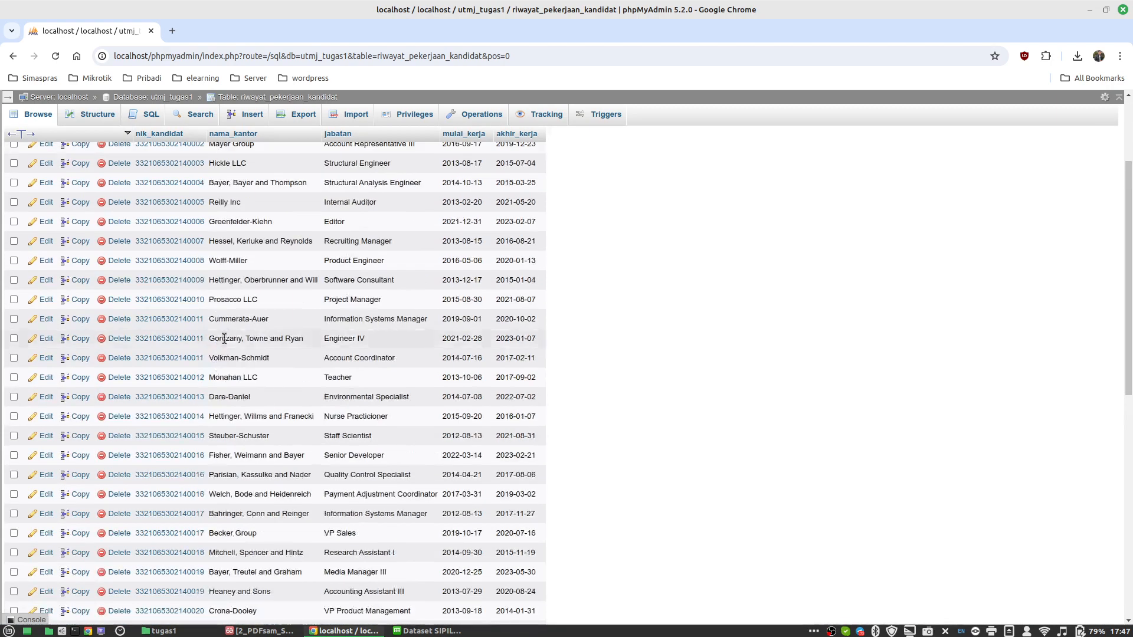
Step: Switch to LibreOffice Calc and copy the name of the calon_eksekutif sheet without renaming it
click(431, 631)
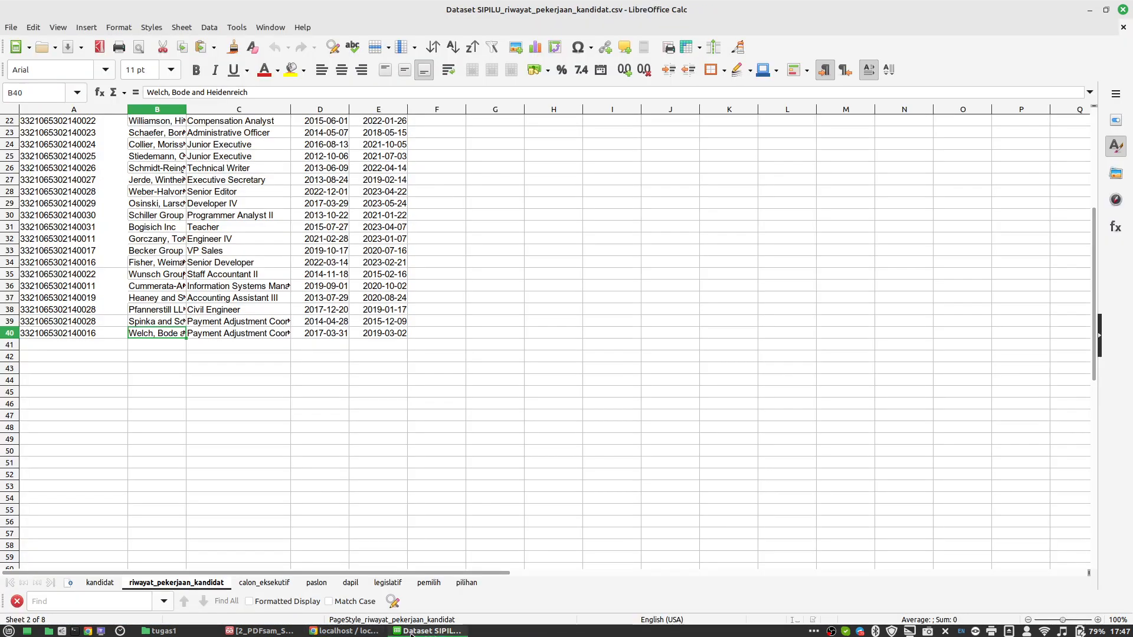
click(254, 584)
double_click(253, 584)
key(ctrl+c)
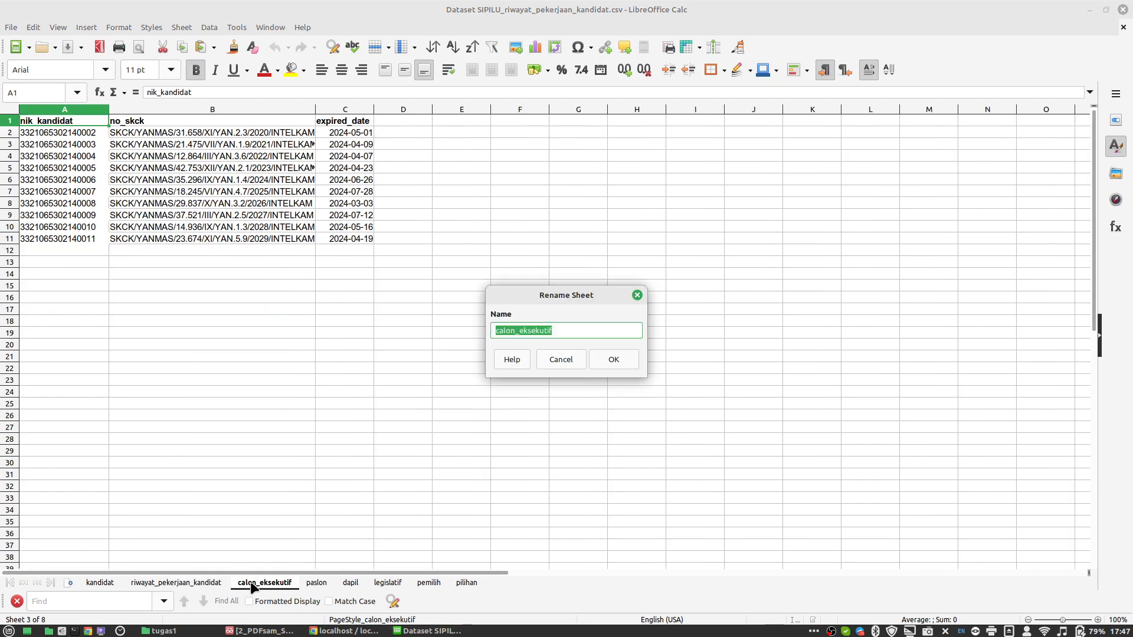
click(560, 362)
Step: Save the calon_eksekutif sheet as Dataset SIPILU_calon_eksekutif.csv in the tugas1 folder, accepting the CSV export settings
click(10, 30)
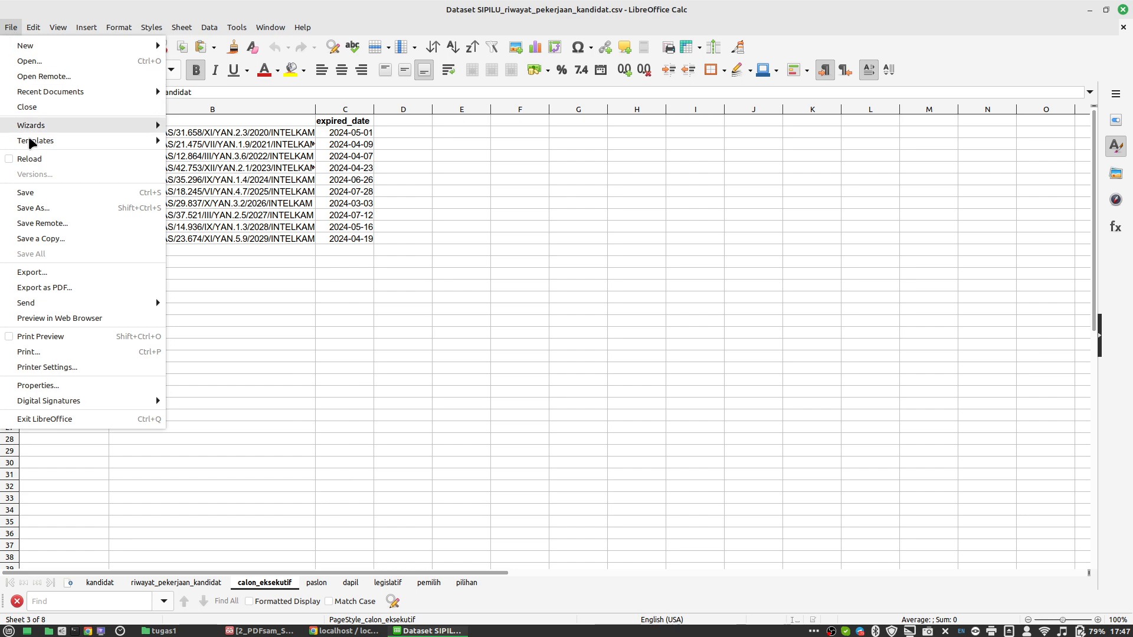
click(55, 205)
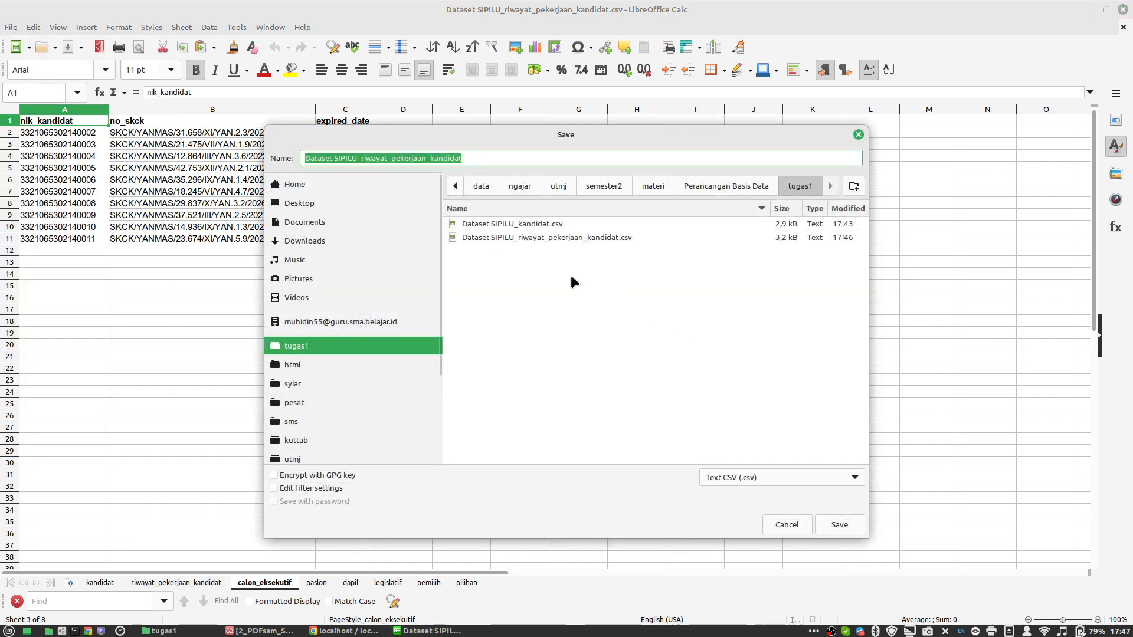
click(533, 227)
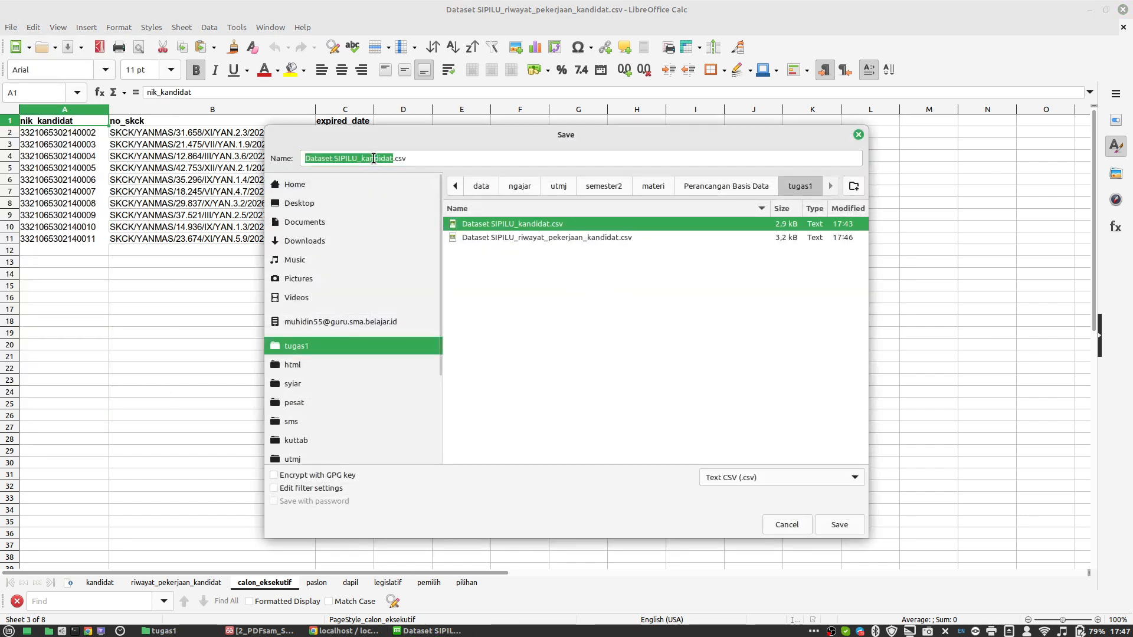
double_click(373, 159)
key(ctrl+v)
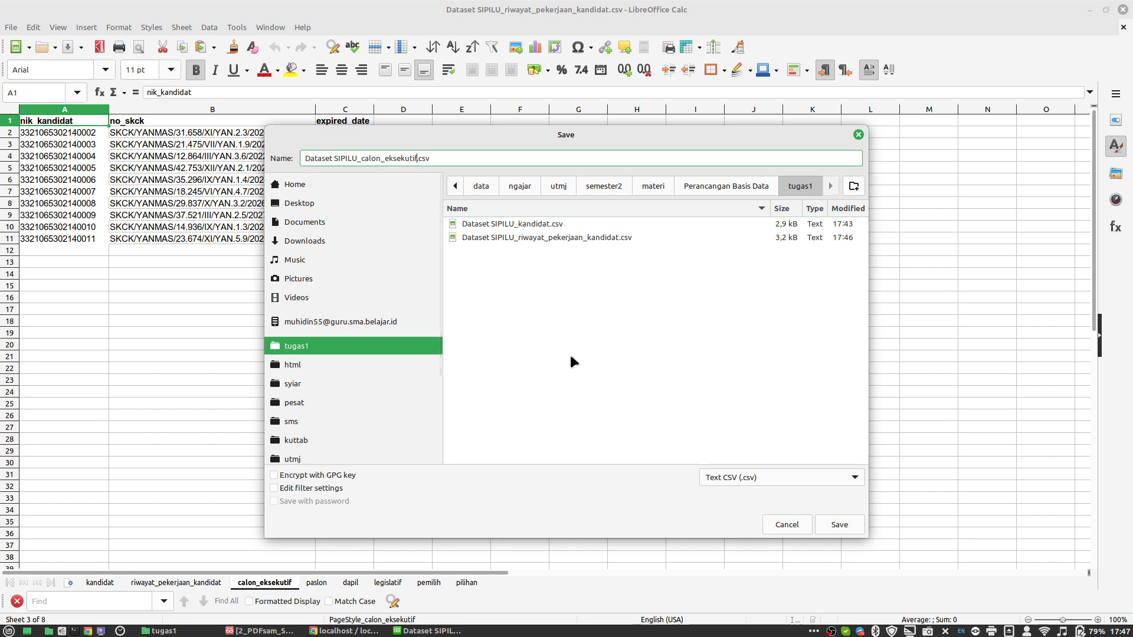
click(838, 523)
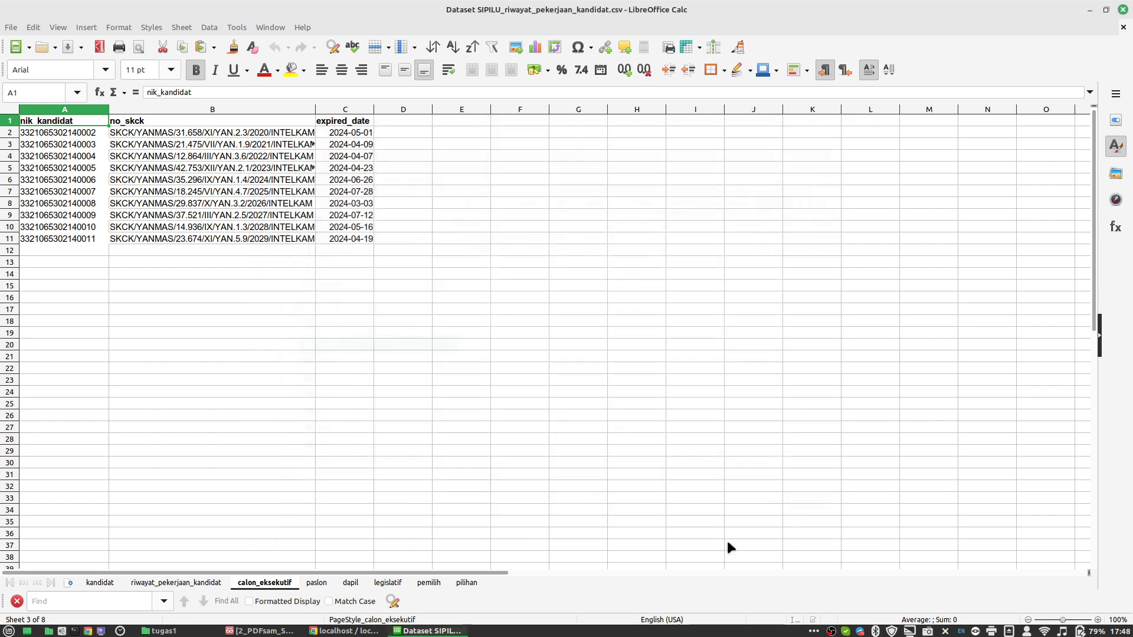
click(526, 361)
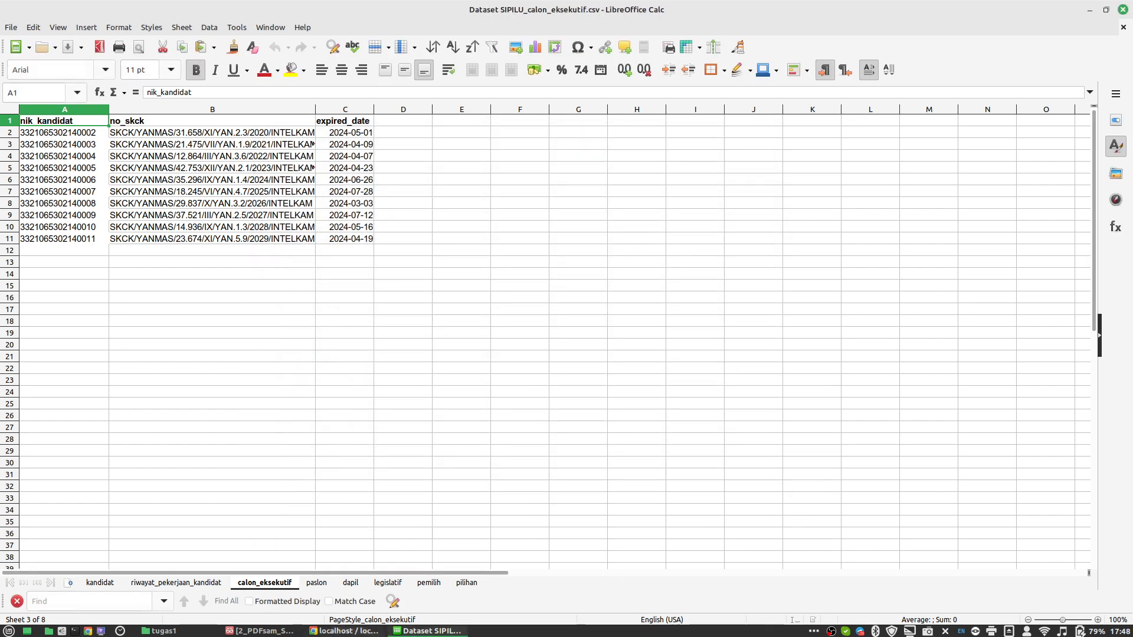
Step: In phpMyAdmin, start an import into the calon_eksekutif table of utmj_tugas1 and choose Dataset SIPILU_calon_eksekutif.csv from the bookmarked tugas1 folder
click(347, 631)
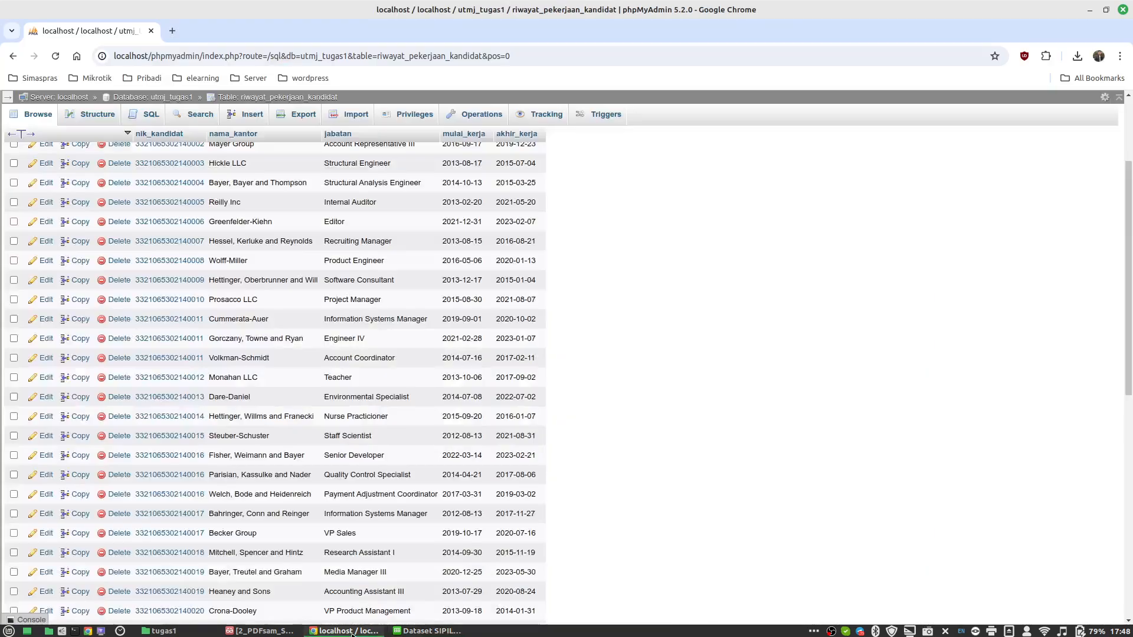
click(180, 98)
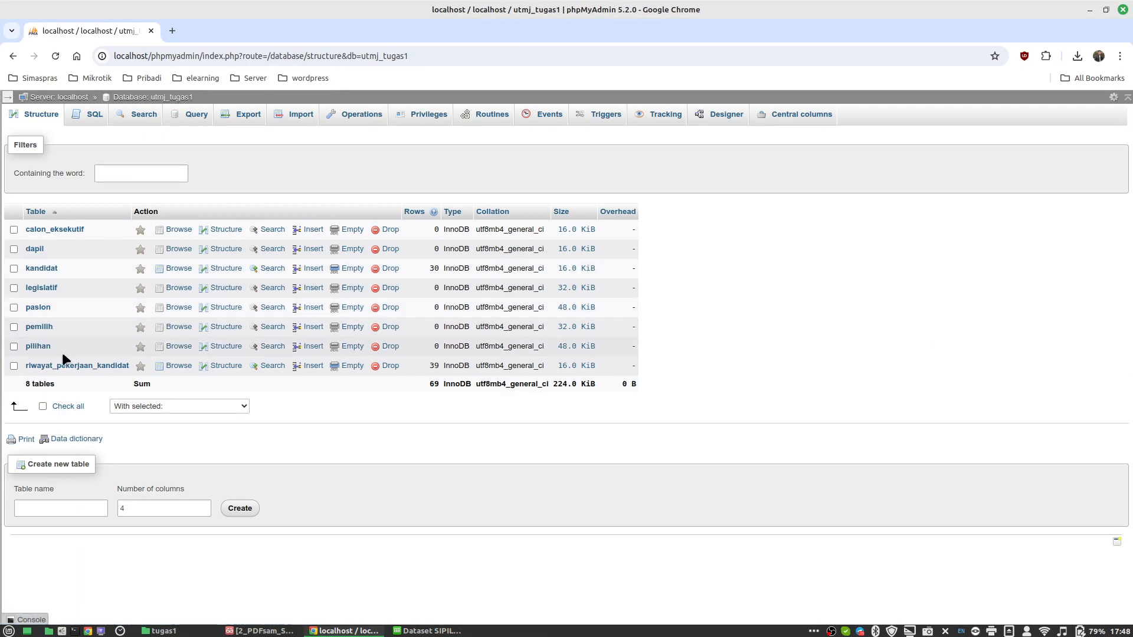
click(61, 231)
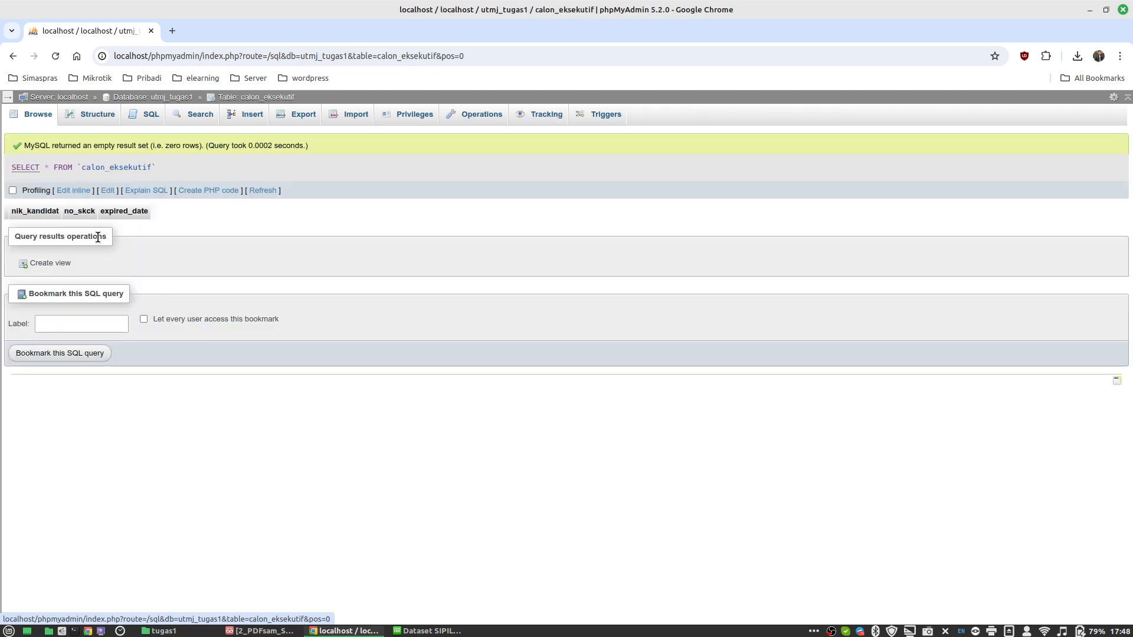
click(352, 114)
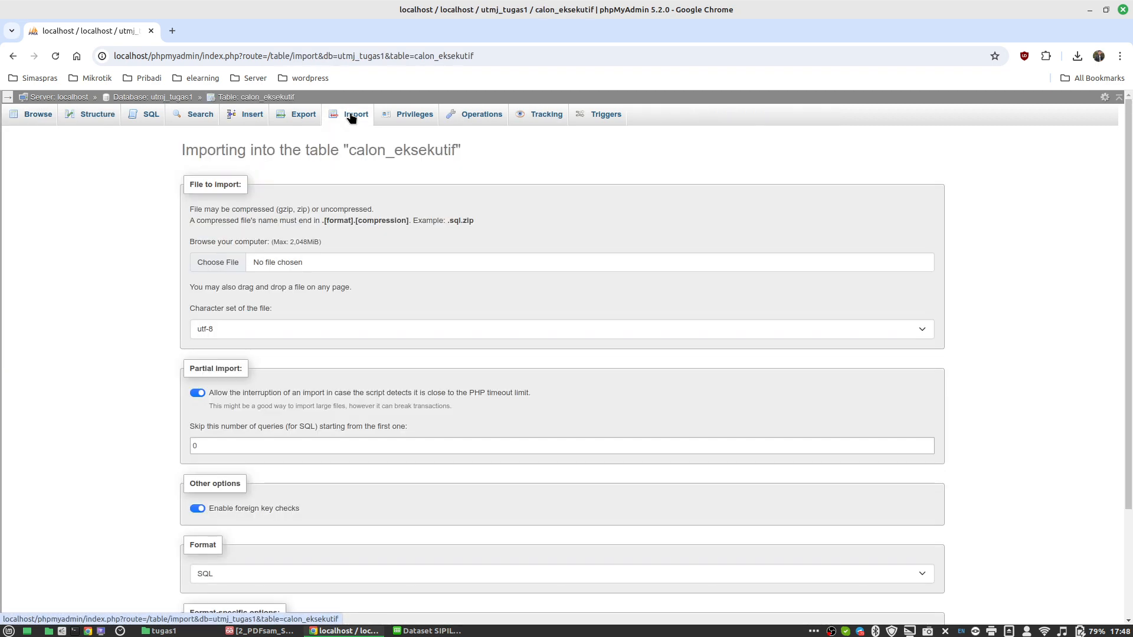
click(218, 263)
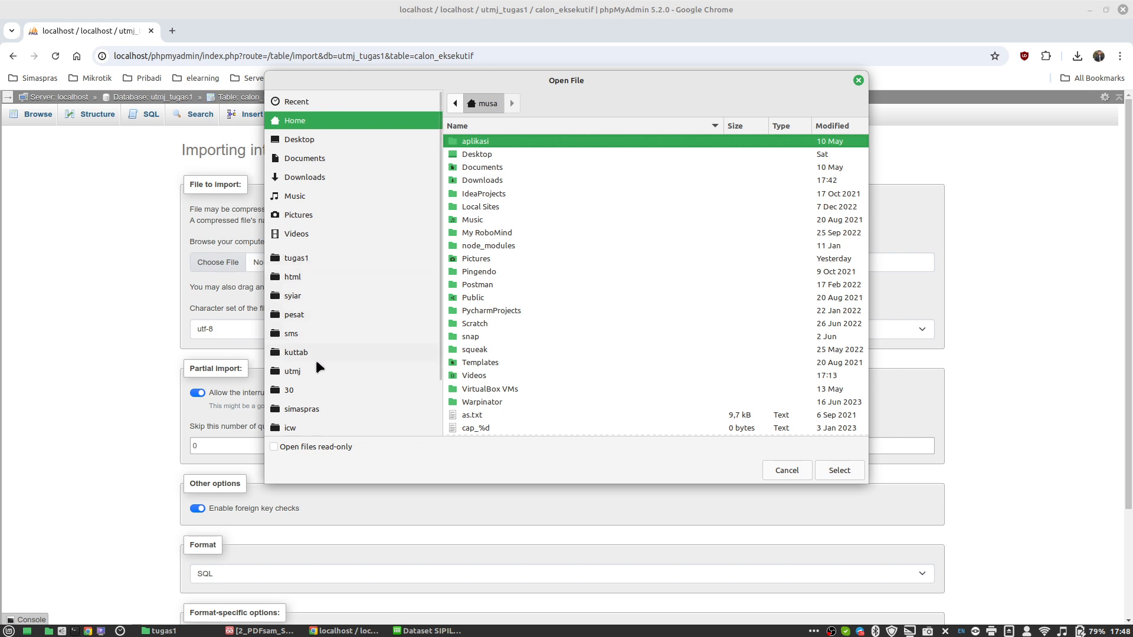
click(307, 259)
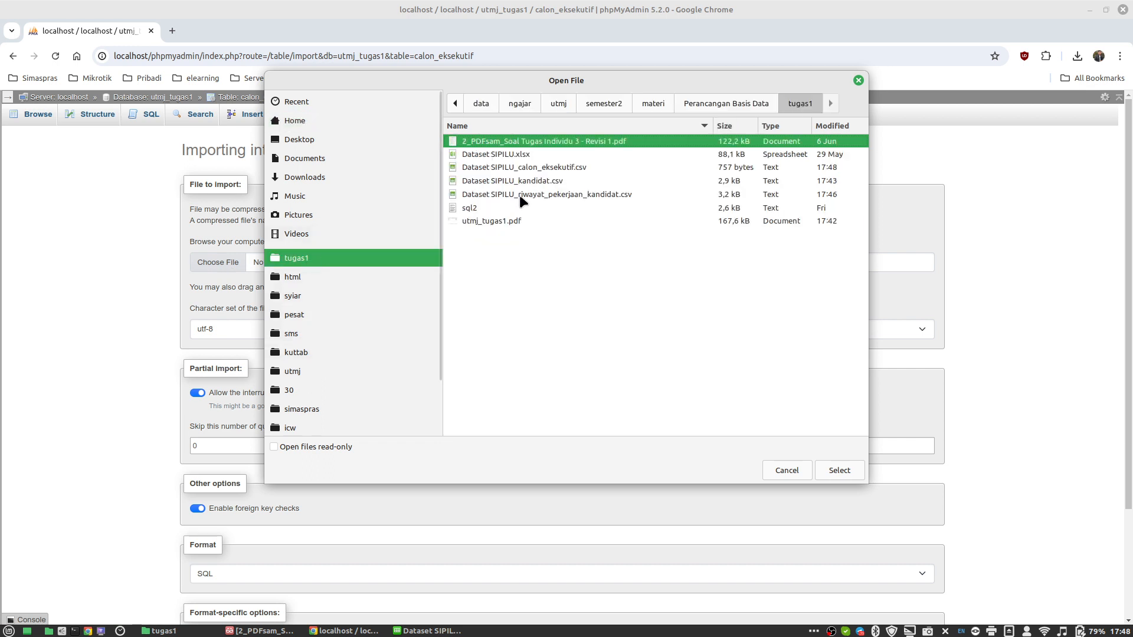
click(577, 167)
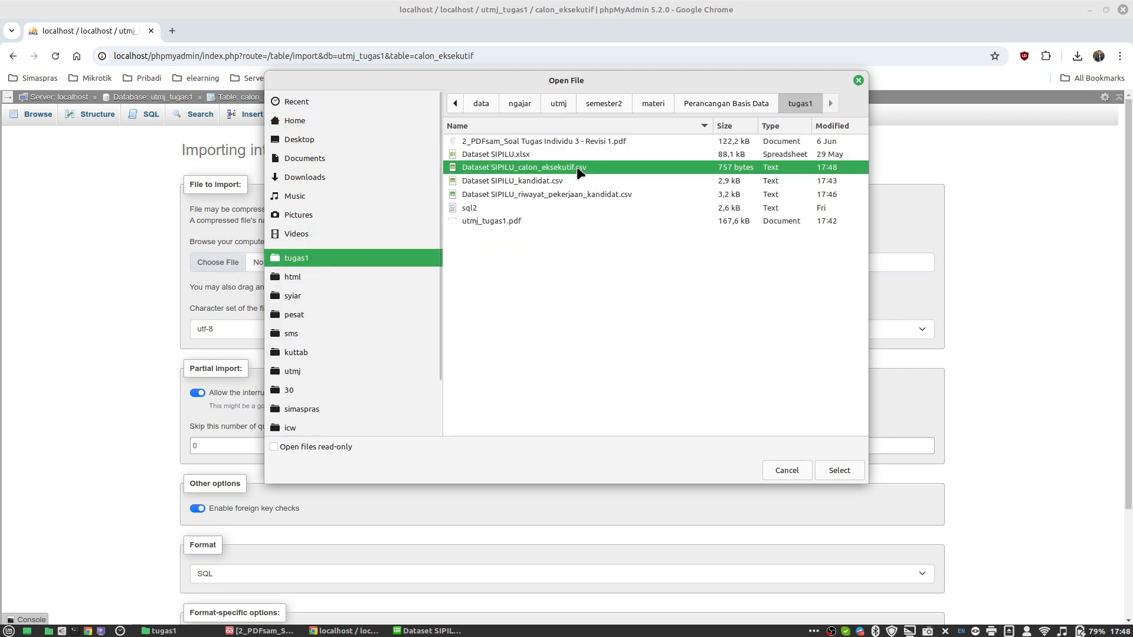
click(838, 471)
Step: Import the chosen CSV file into calon_eksekutif, skipping the header row
scroll(187, 403, down, 6)
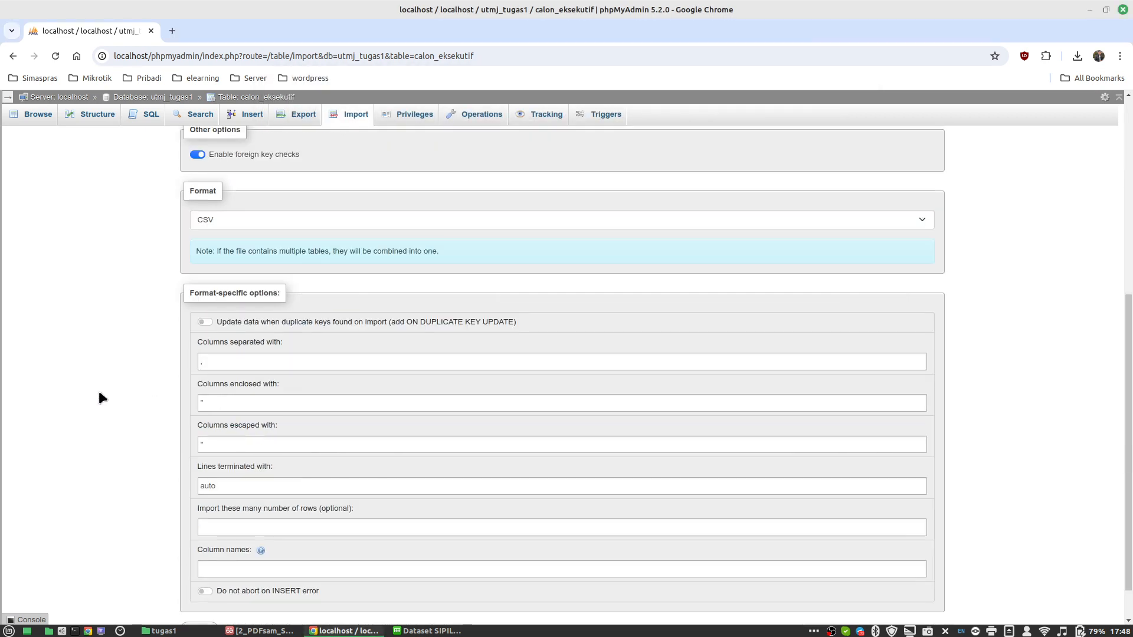
scroll(212, 223, up, 3)
double_click(223, 232)
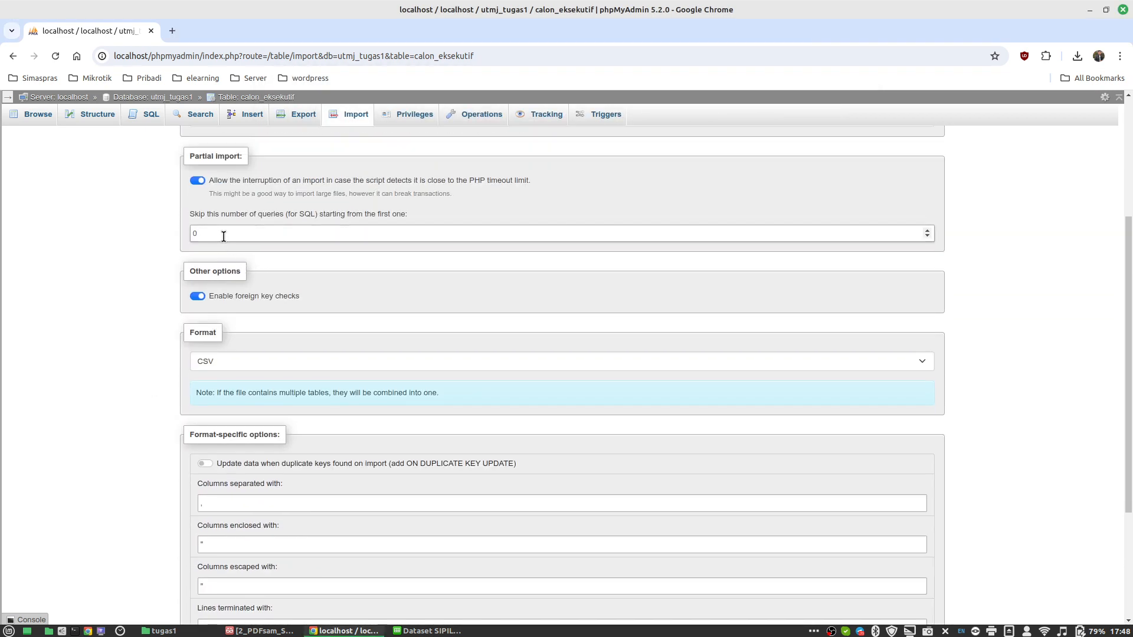
click(66, 210)
scroll(118, 360, down, 3)
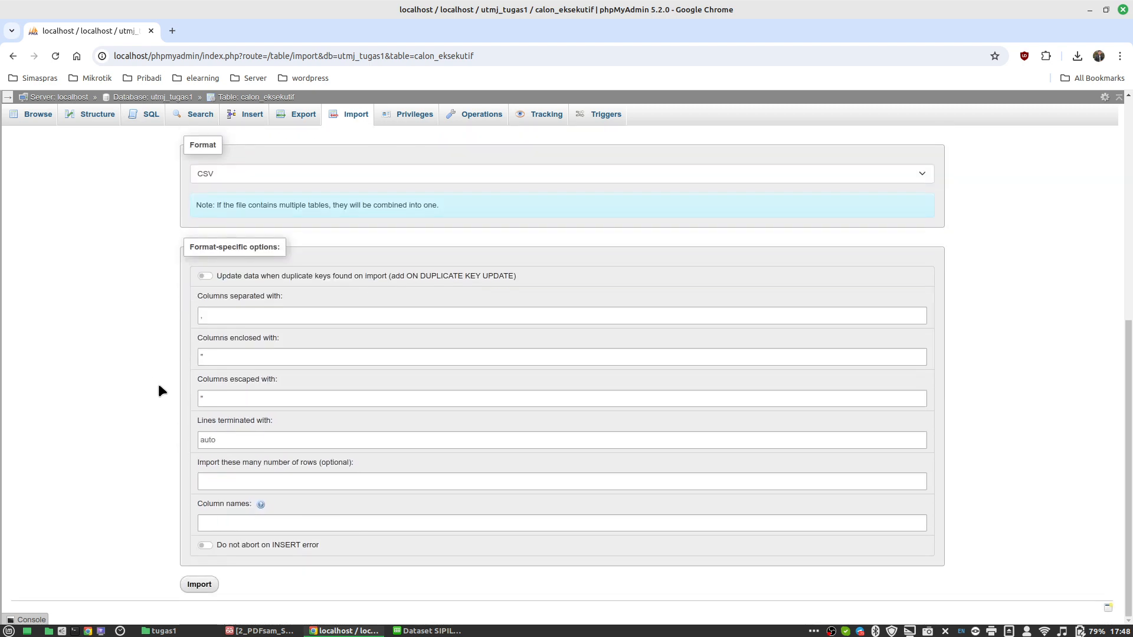
click(204, 589)
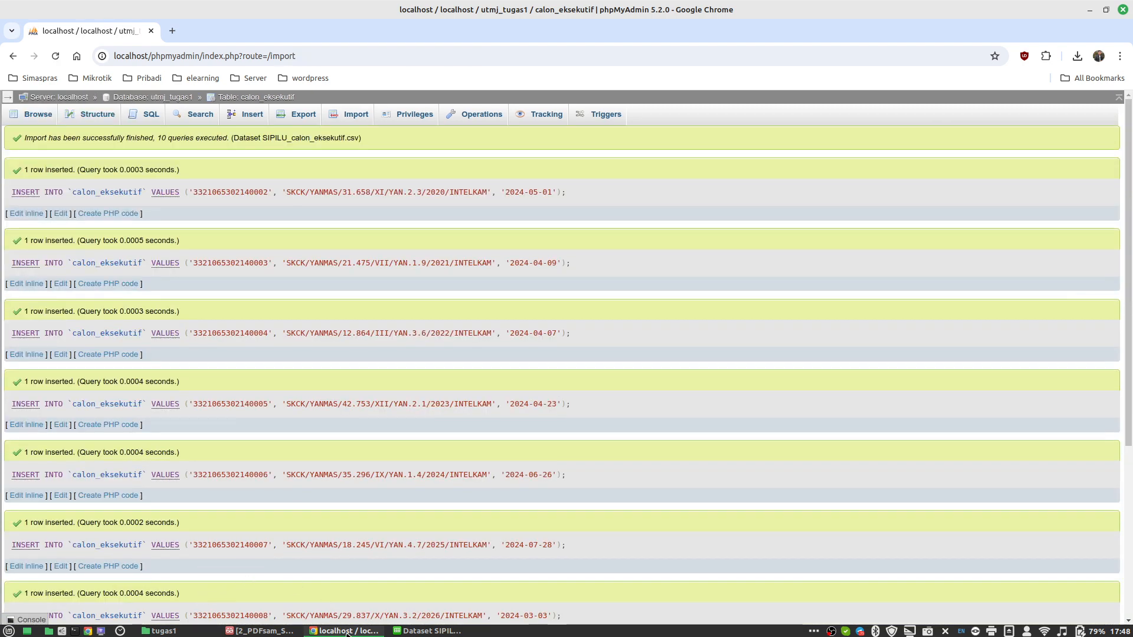
Step: Switch to LibreOffice Calc and save the paslon sheet as Dataset SIPILU_paslon.csv in the tugas1 folder
click(440, 632)
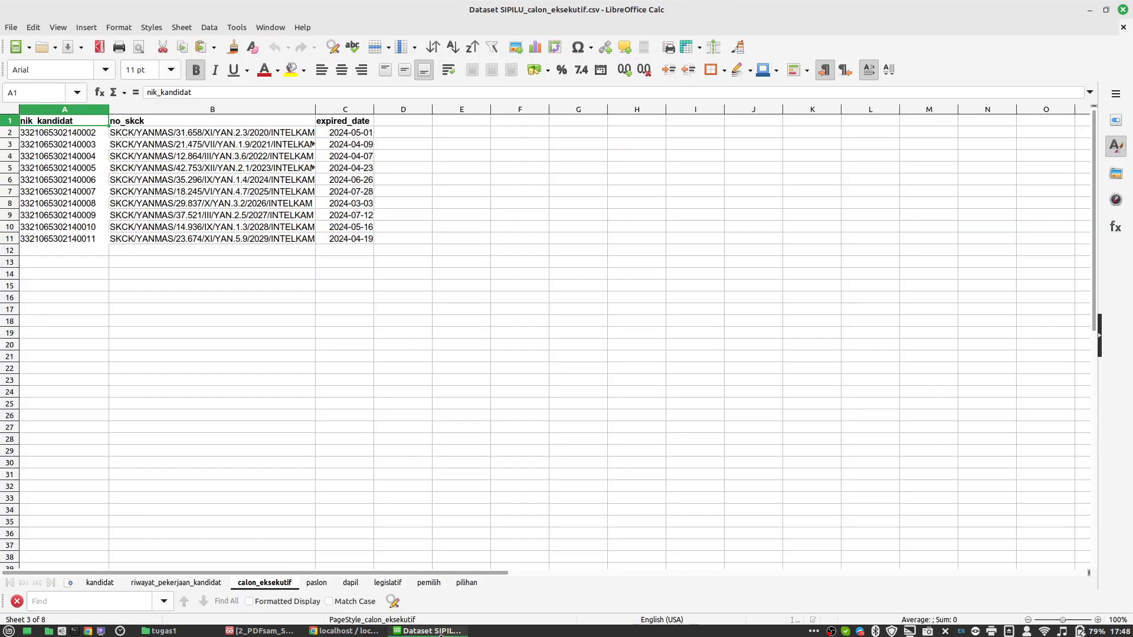
double_click(317, 583)
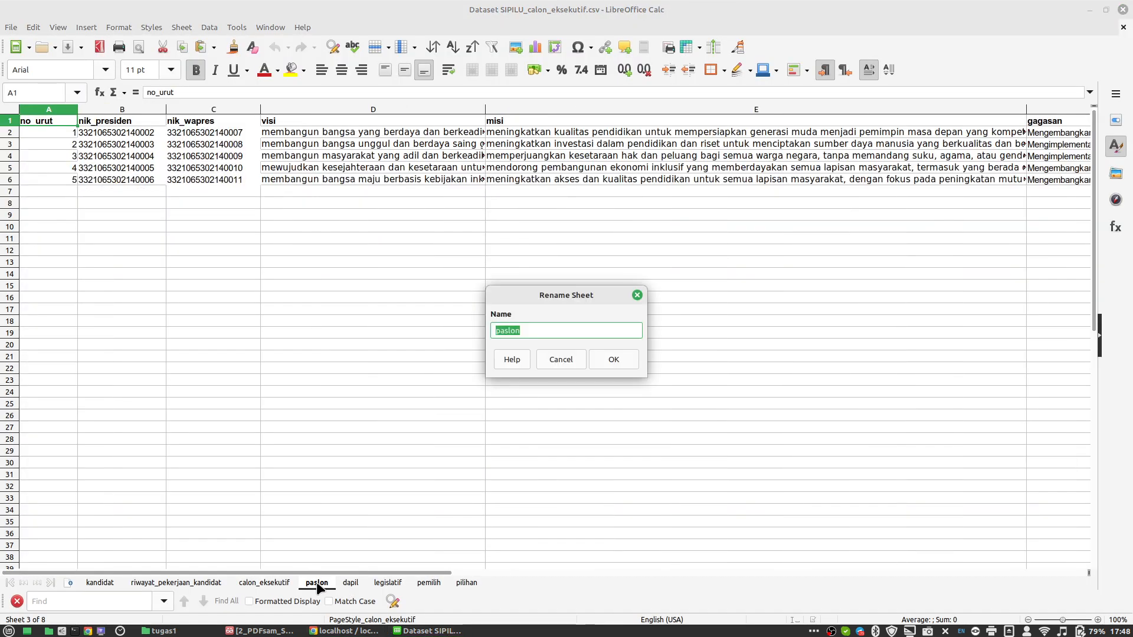
key(Escape)
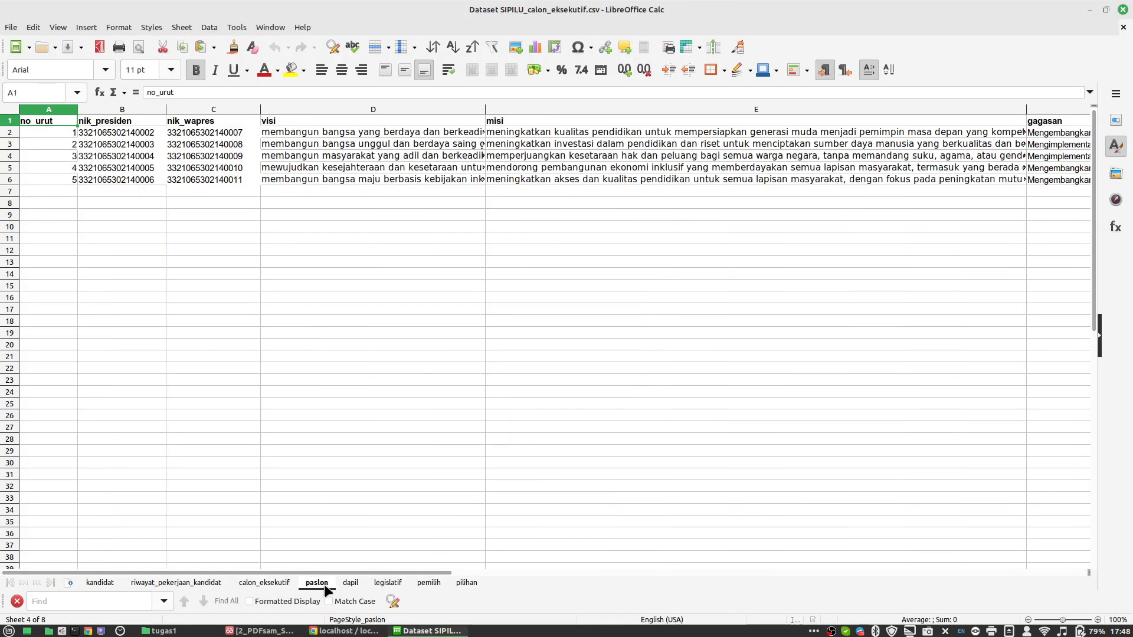
key(ctrl+shift+s)
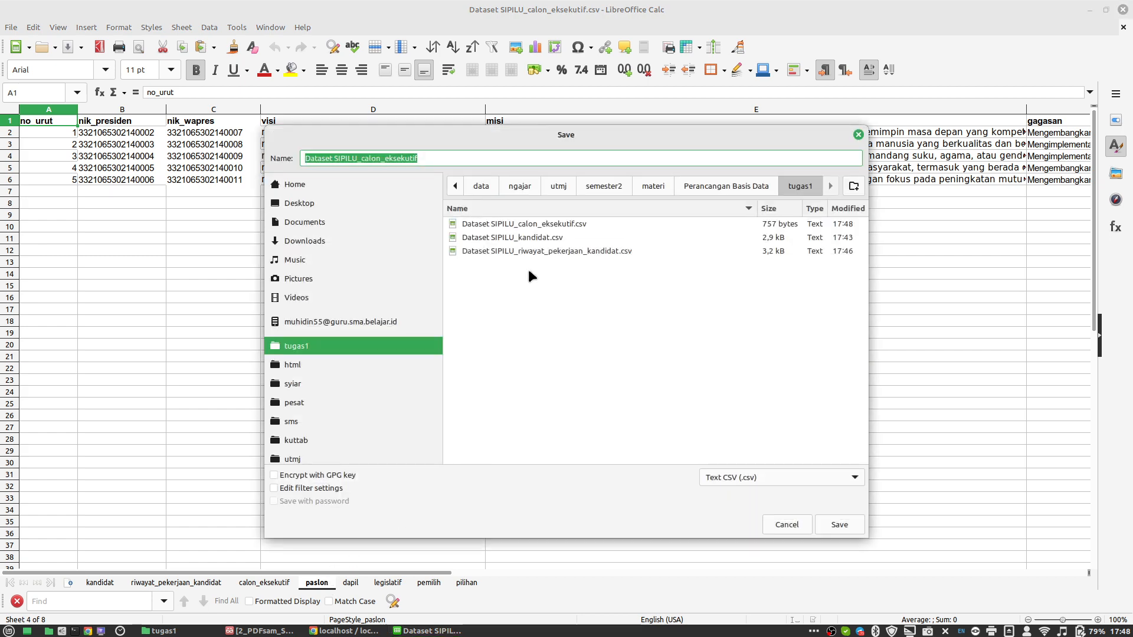
click(530, 238)
double_click(370, 157)
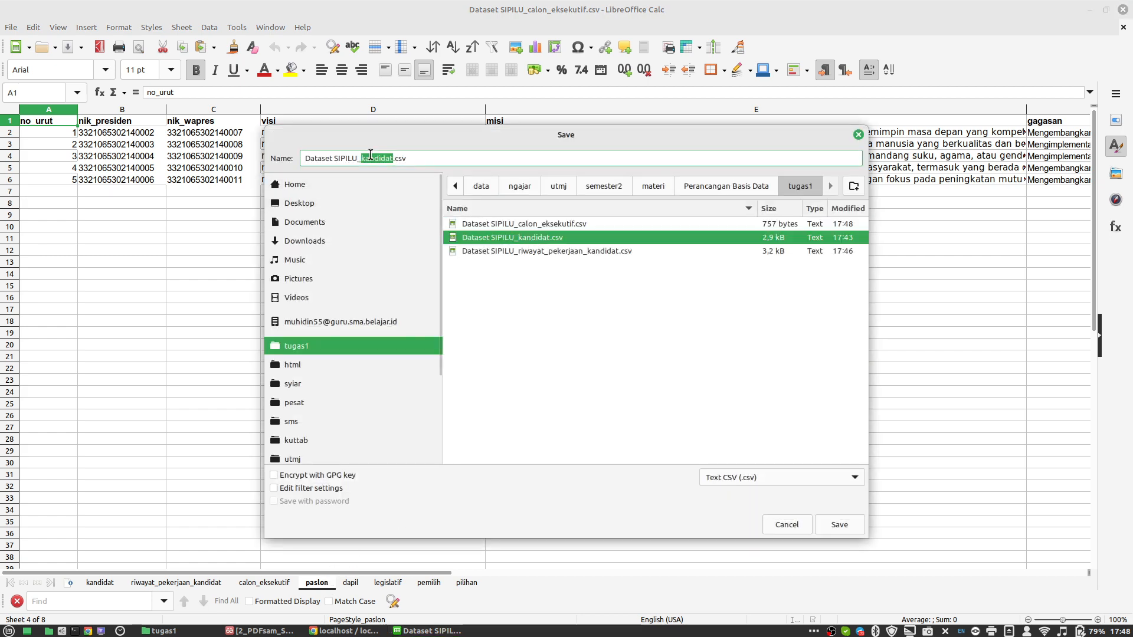
text(paslon)
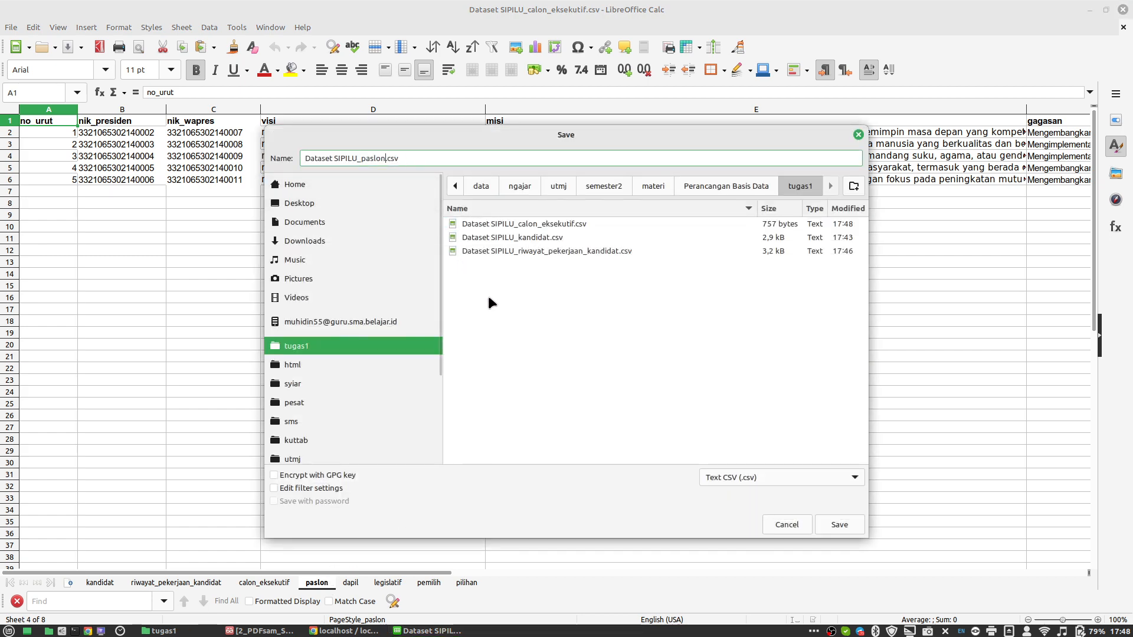
click(831, 525)
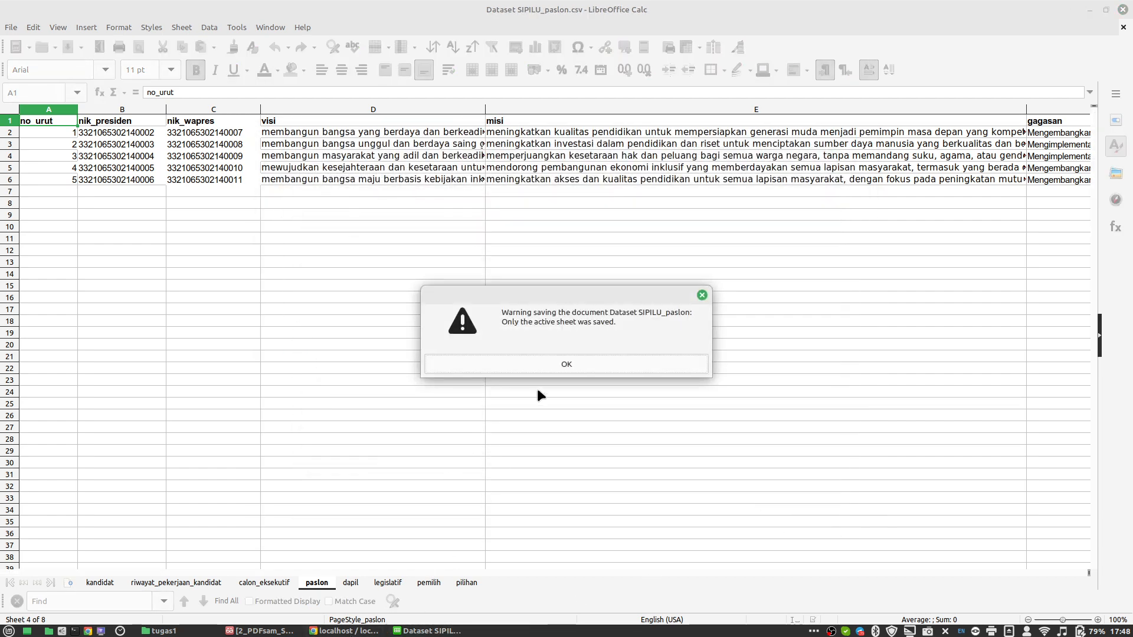
click(560, 366)
Step: In phpMyAdmin, start an import into the paslon table of utmj_tugas1 and choose Dataset SIPILU_paslon.csv from the bookmarked tugas1 folder
click(348, 631)
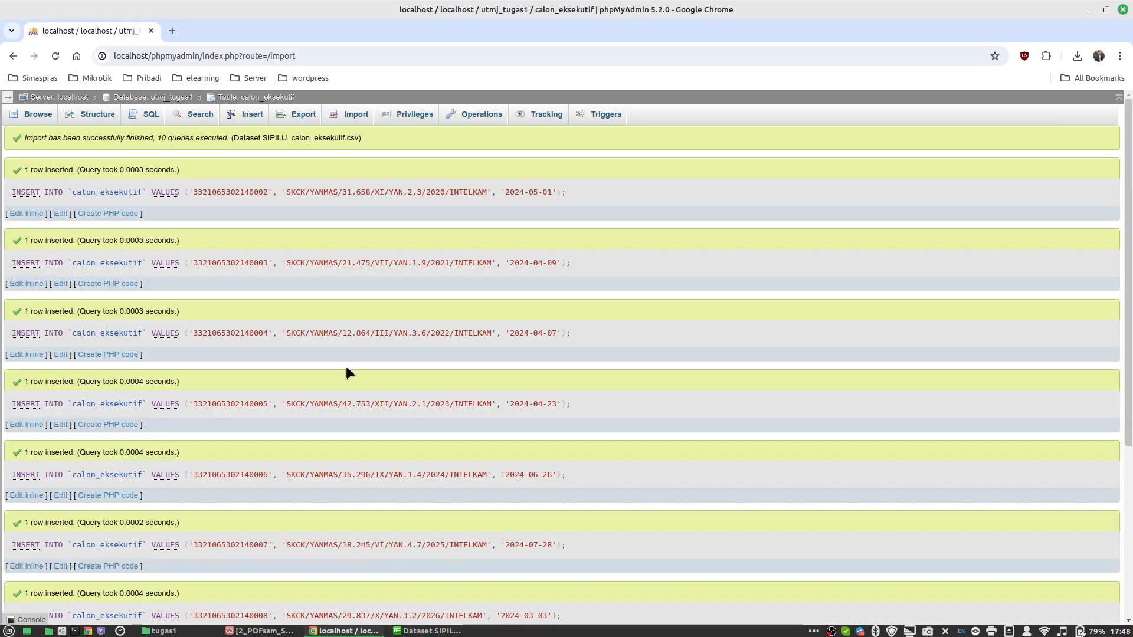
click(167, 98)
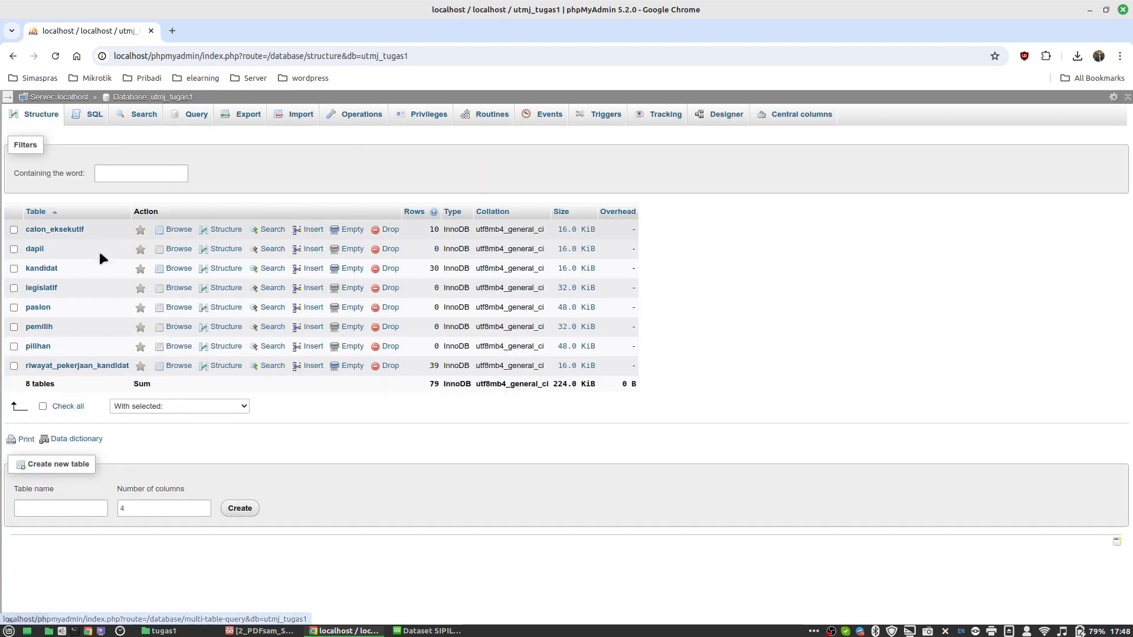
click(38, 307)
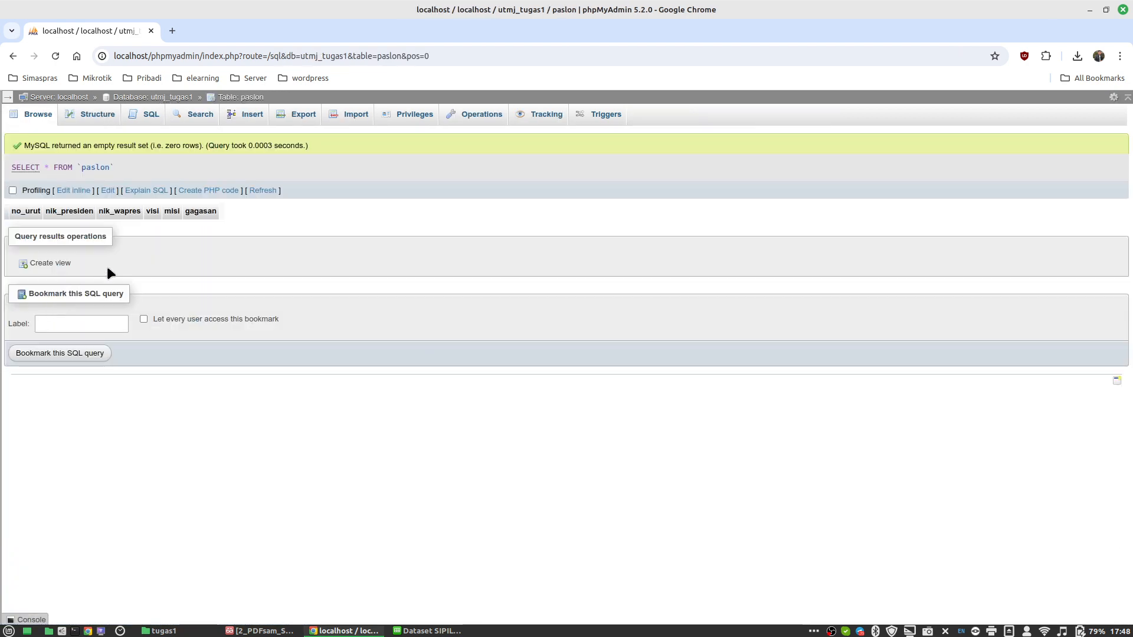
click(350, 114)
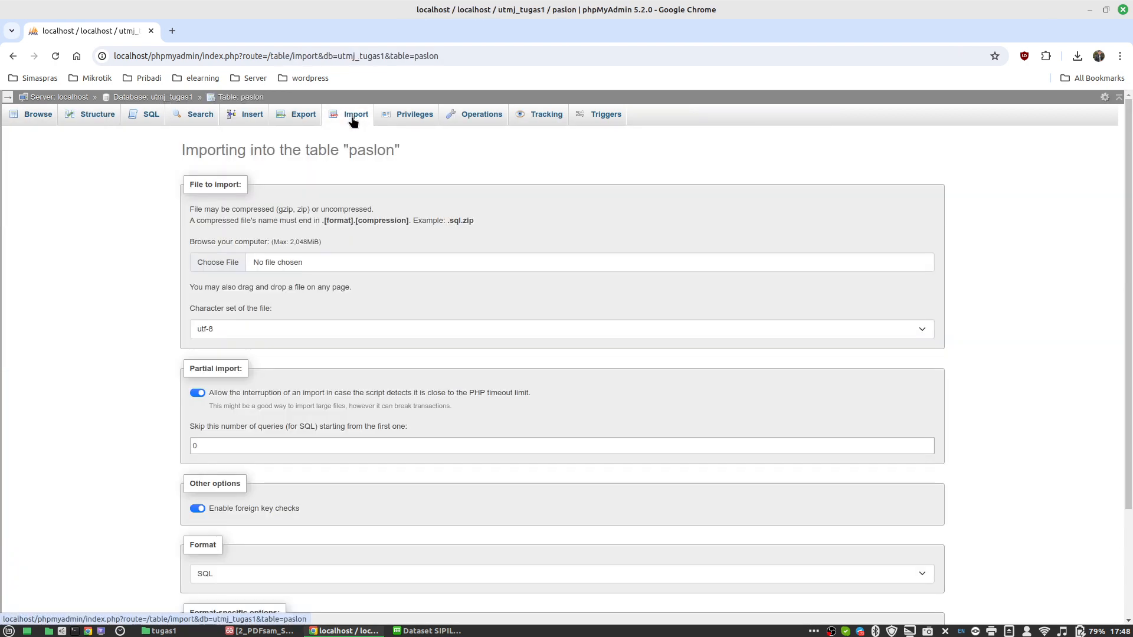
click(223, 264)
click(307, 259)
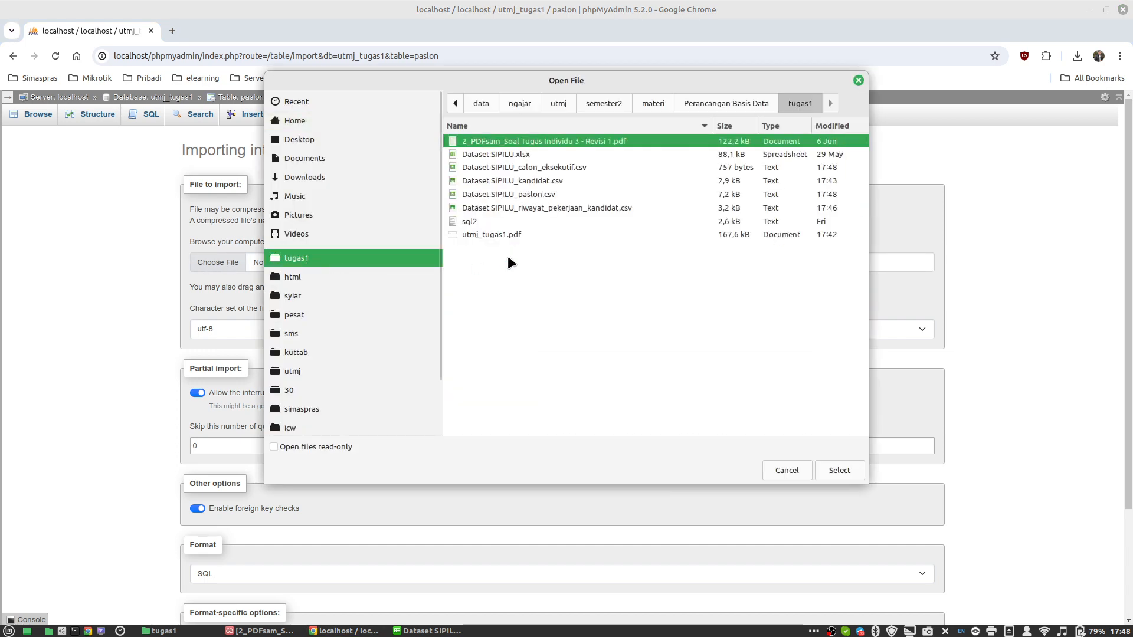
double_click(535, 194)
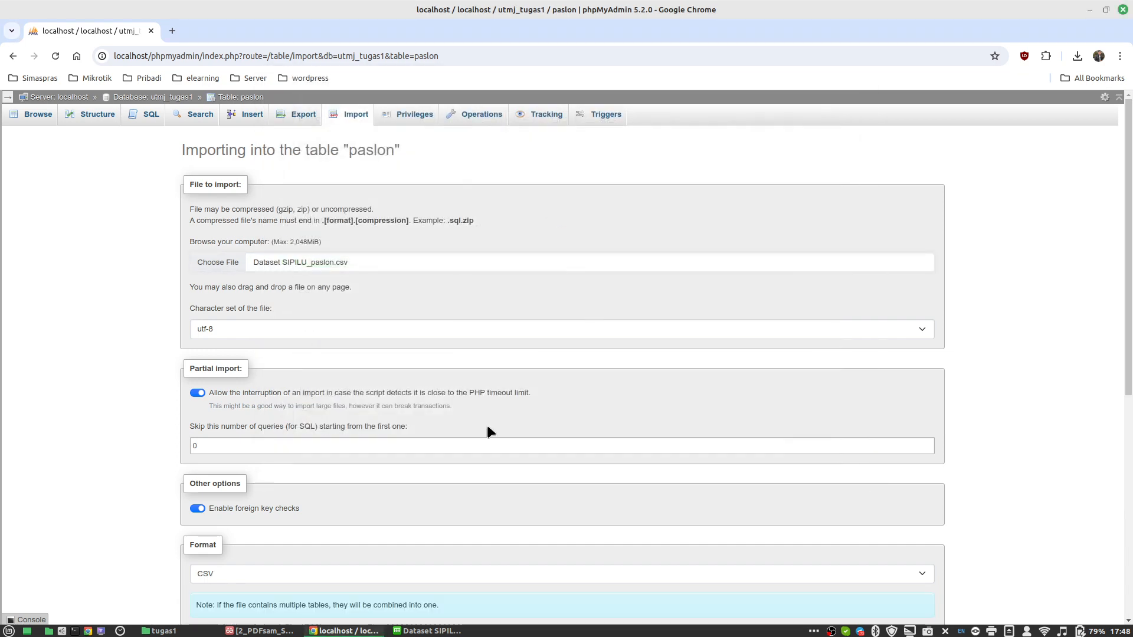
Step: Set the import to skip 1 query, import the CSV into paslon, and return to the utmj_tugas1 table list
scroll(75, 499, down, 6)
scroll(169, 410, up, 1)
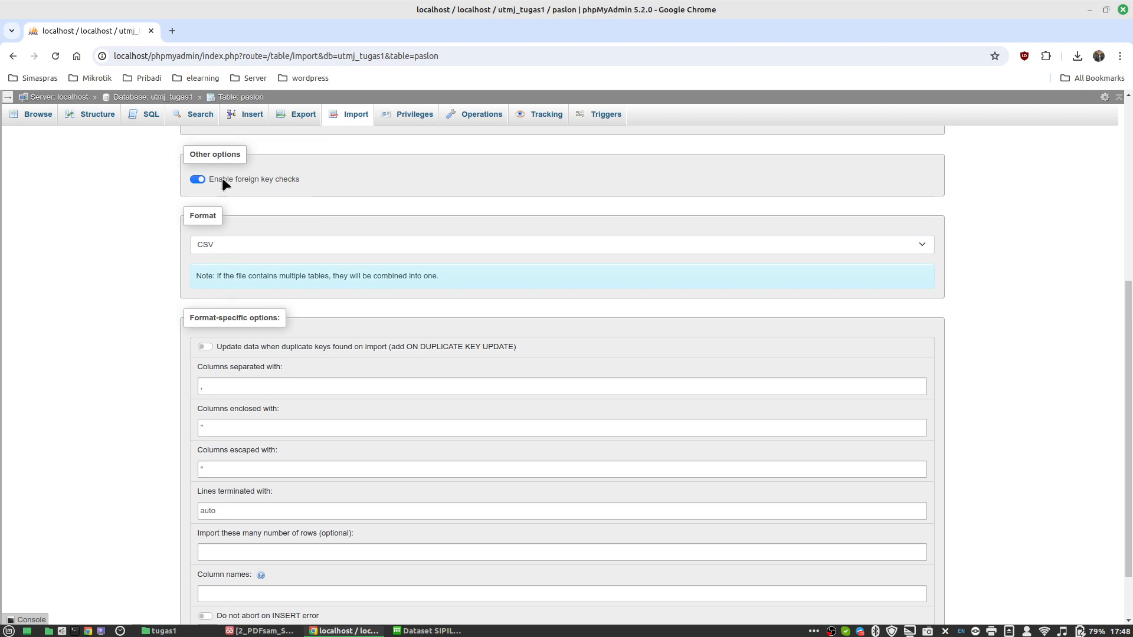
scroll(223, 179, up, 2)
drag(217, 259, 156, 258)
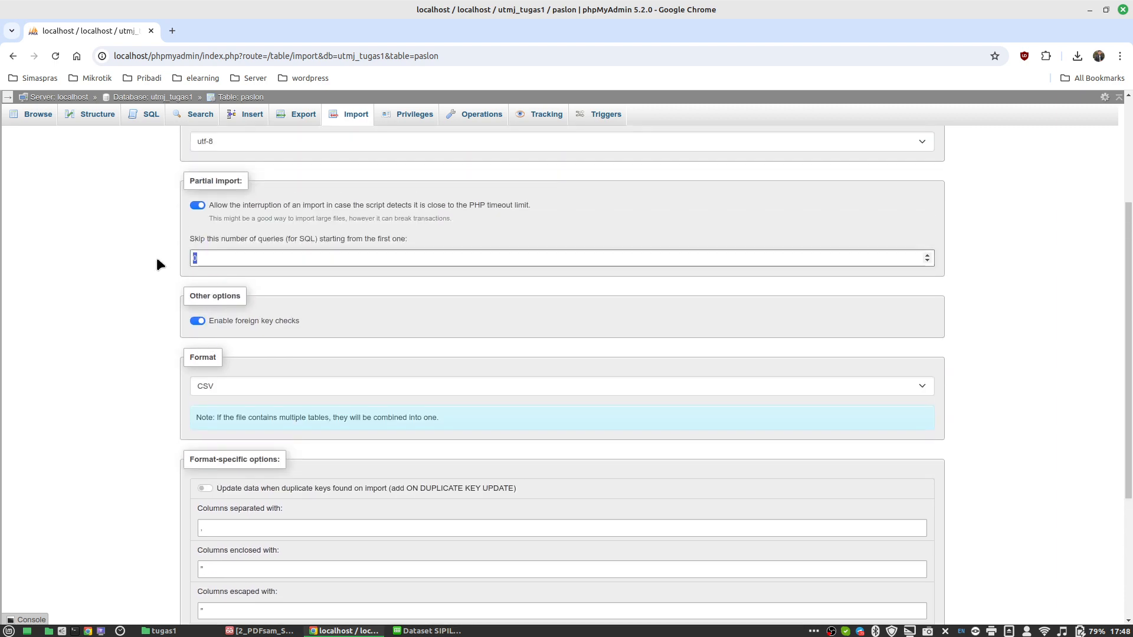
text(1)
scroll(140, 381, down, 3)
click(199, 585)
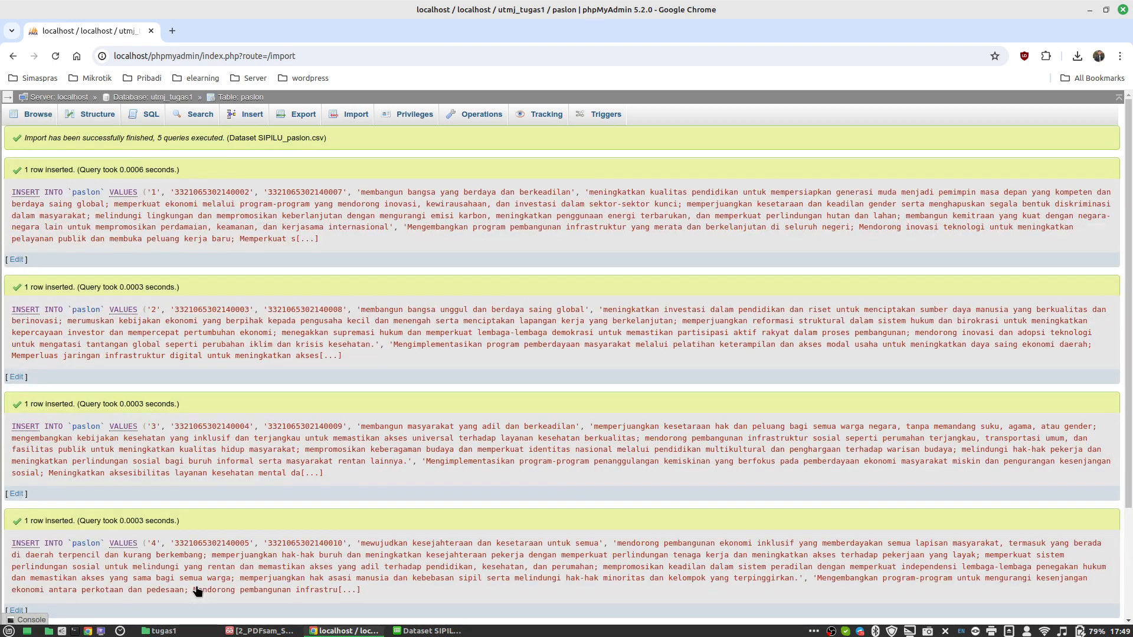
click(175, 101)
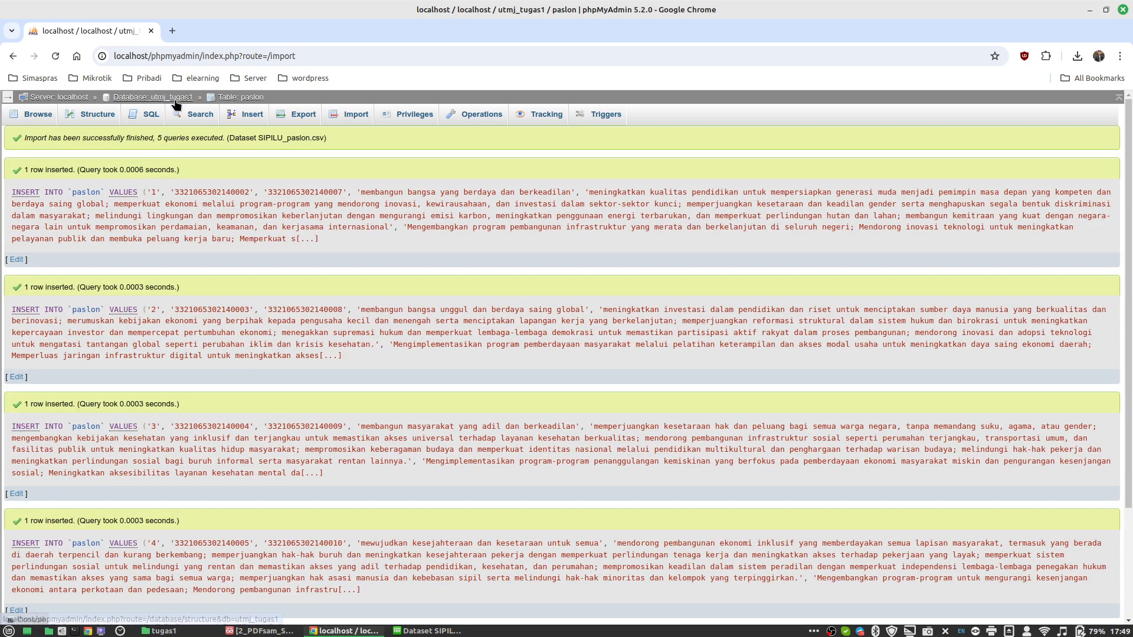
Step: Switch to LibreOffice Calc and save the dapil sheet as Dataset SIPILU_dapil.csv in the tugas1 folder
click(428, 631)
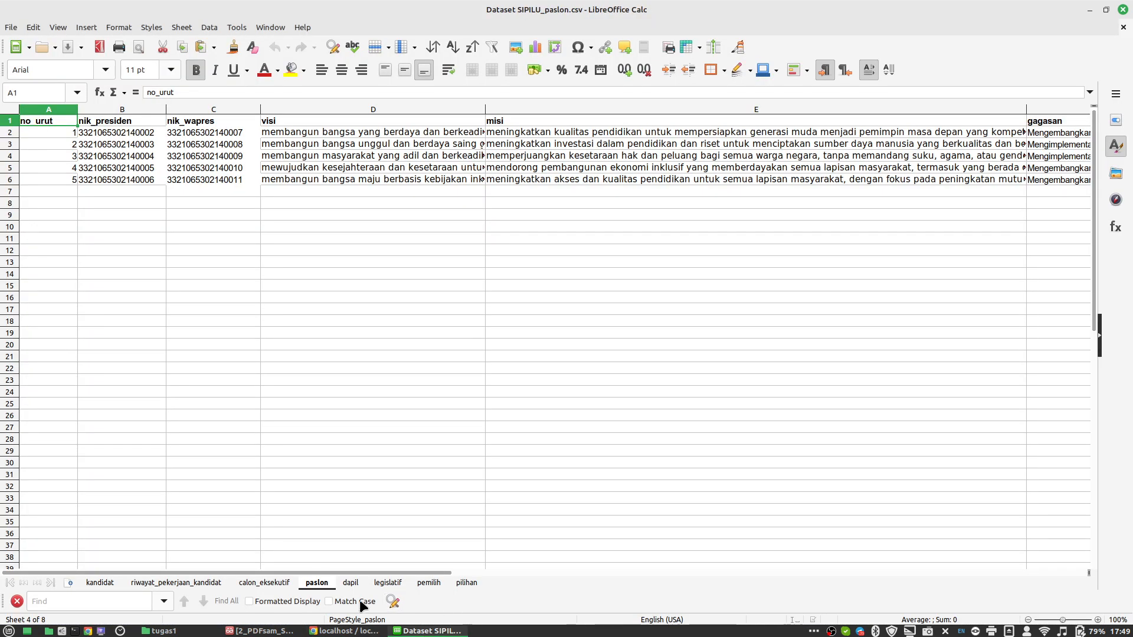
click(355, 585)
double_click(355, 586)
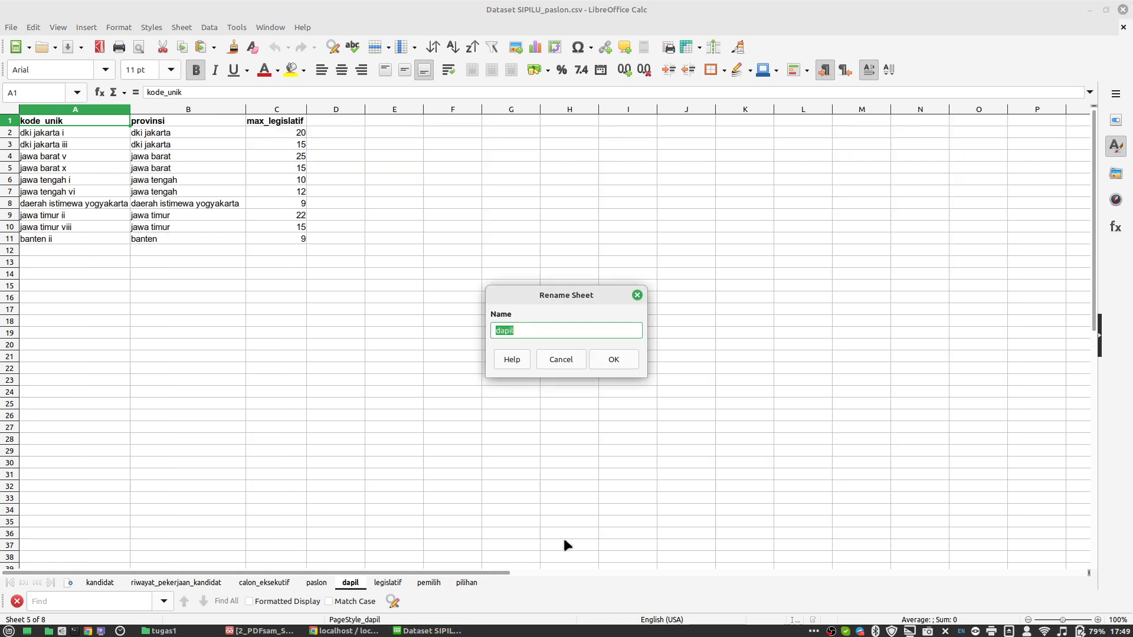
key(Escape)
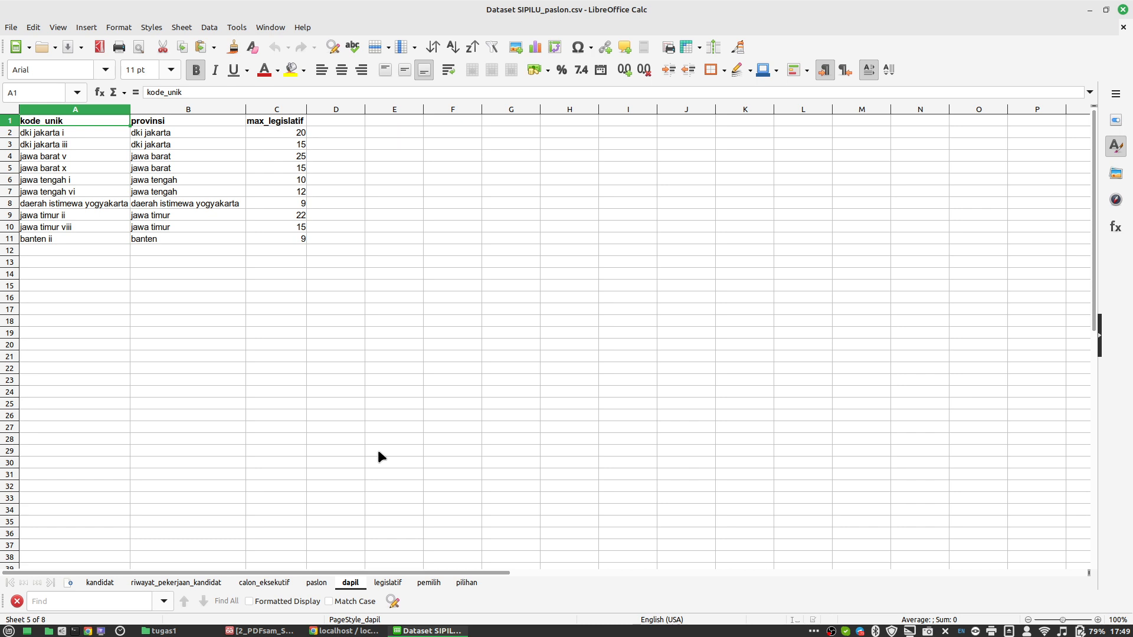
key(ctrl+shift+s)
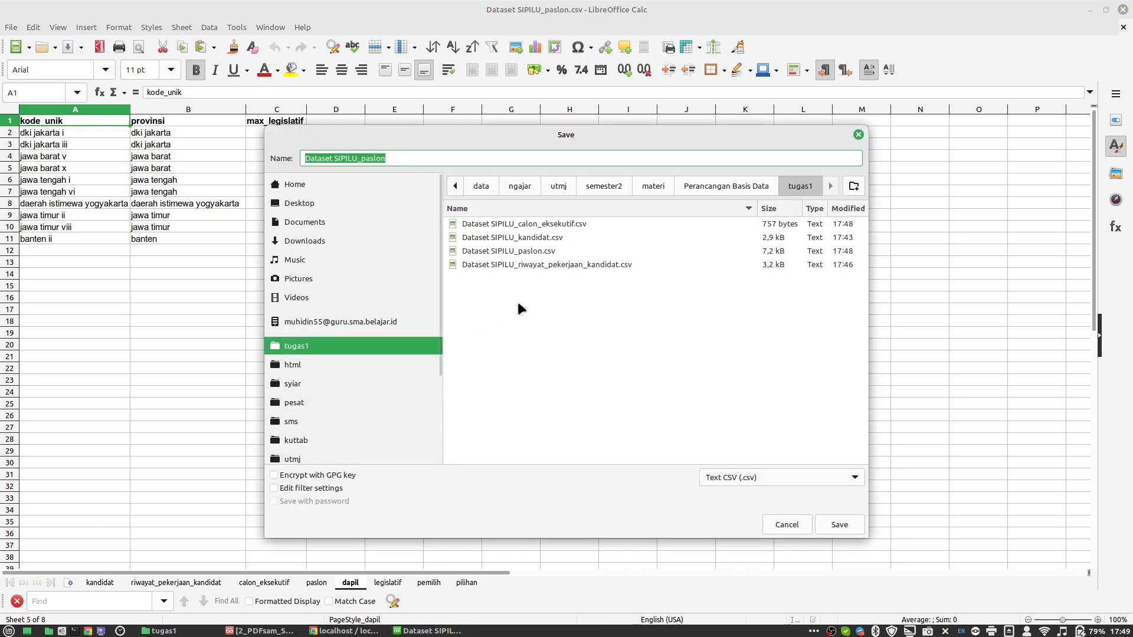
double_click(372, 158)
text(dapil)
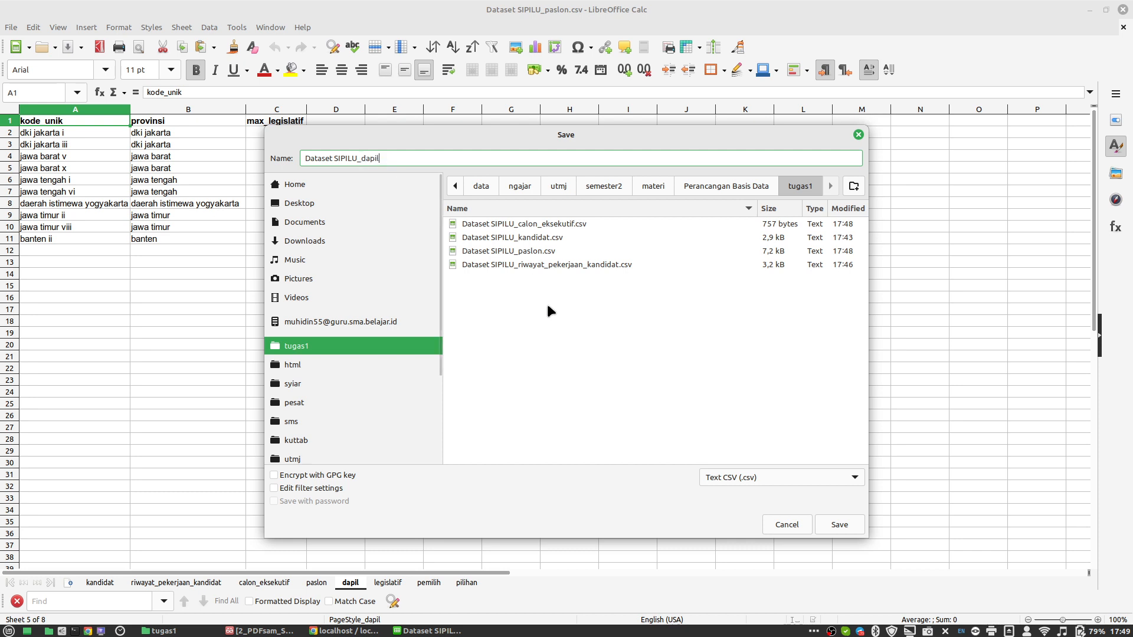
click(833, 525)
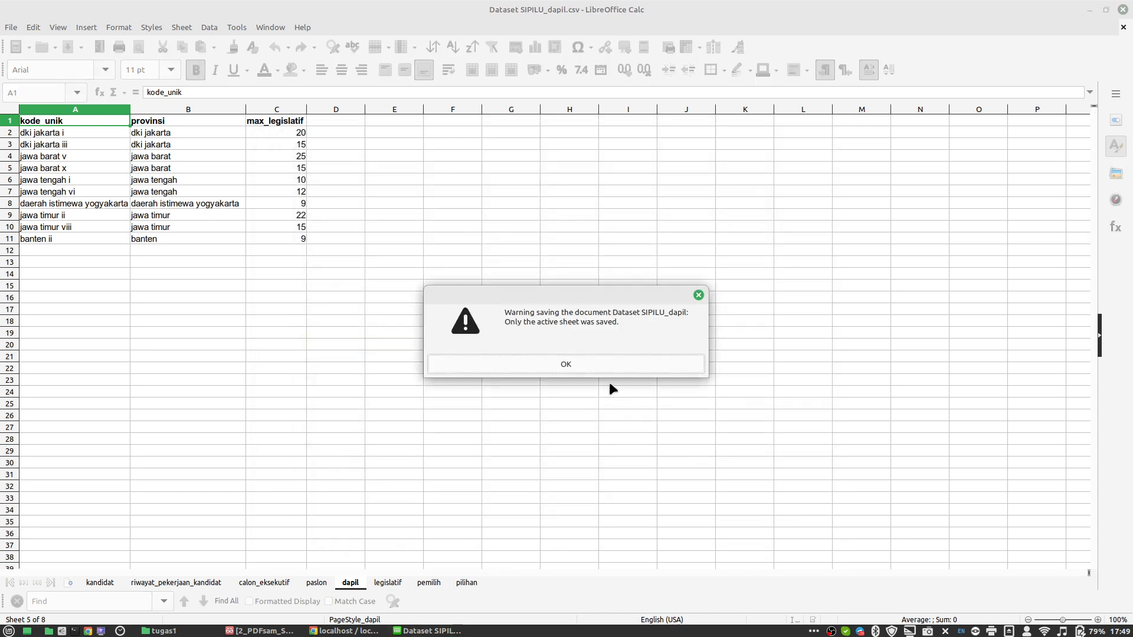
click(600, 363)
Step: In phpMyAdmin, import Dataset SIPILU_dapil.csv from the bookmarked tugas1 folder into the dapil table of utmj_tugas1, skipping the header row
click(344, 630)
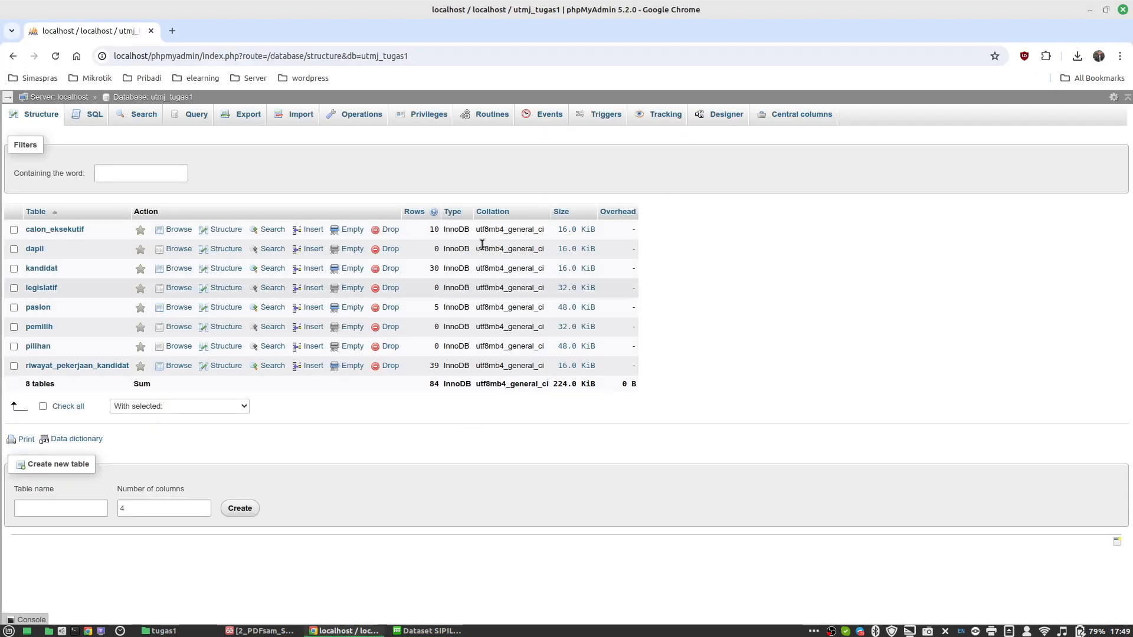
click(36, 249)
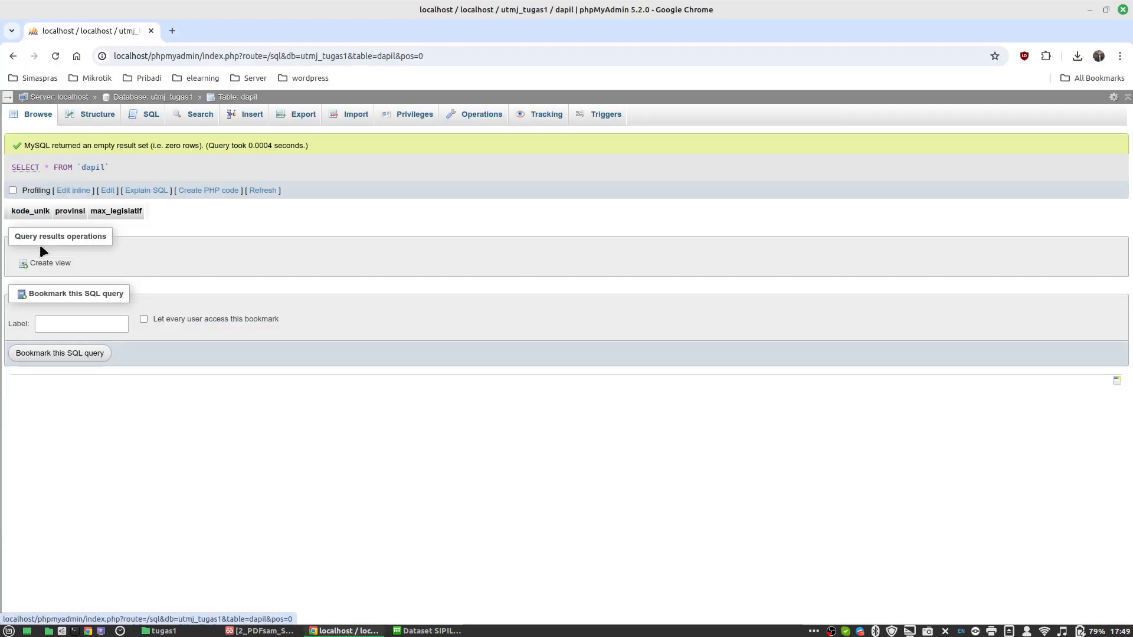
click(345, 116)
click(216, 270)
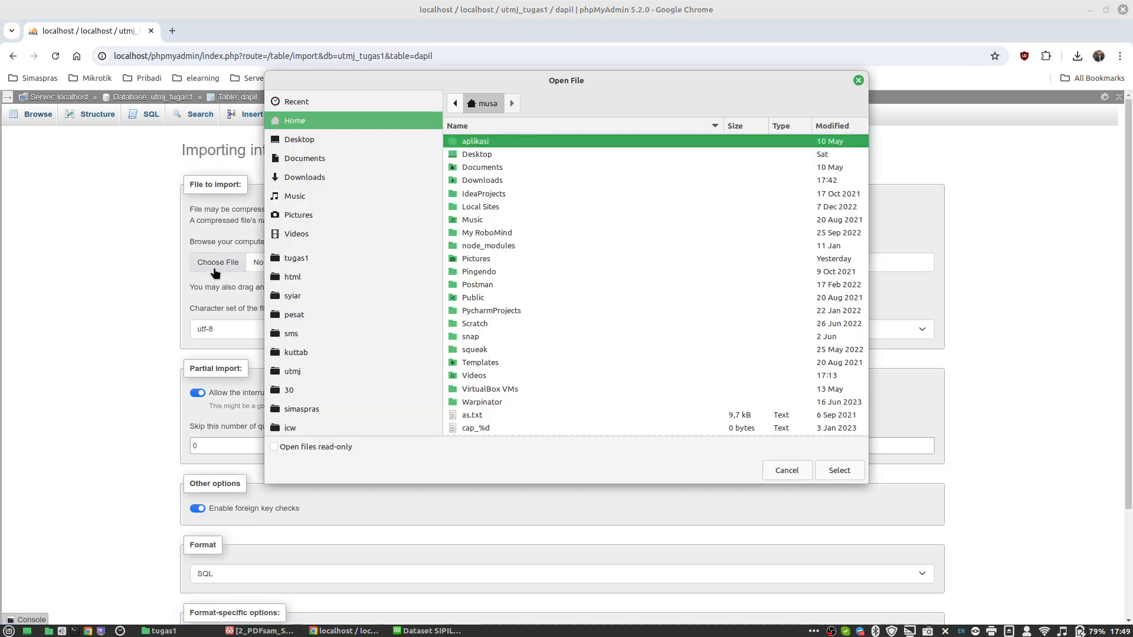
click(304, 258)
click(544, 181)
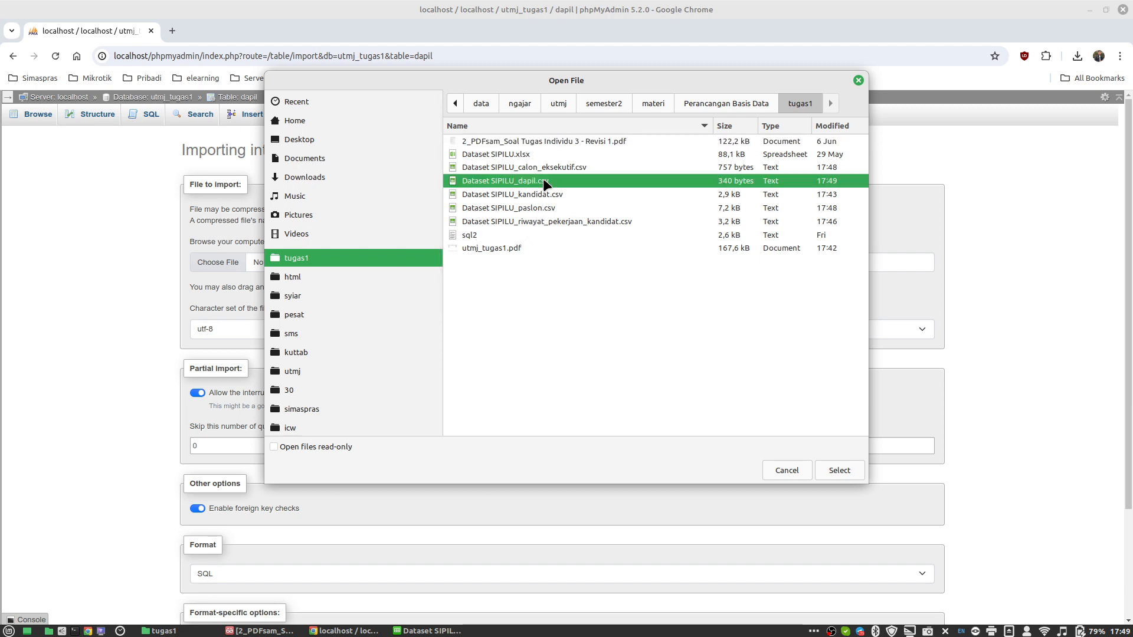
double_click(543, 181)
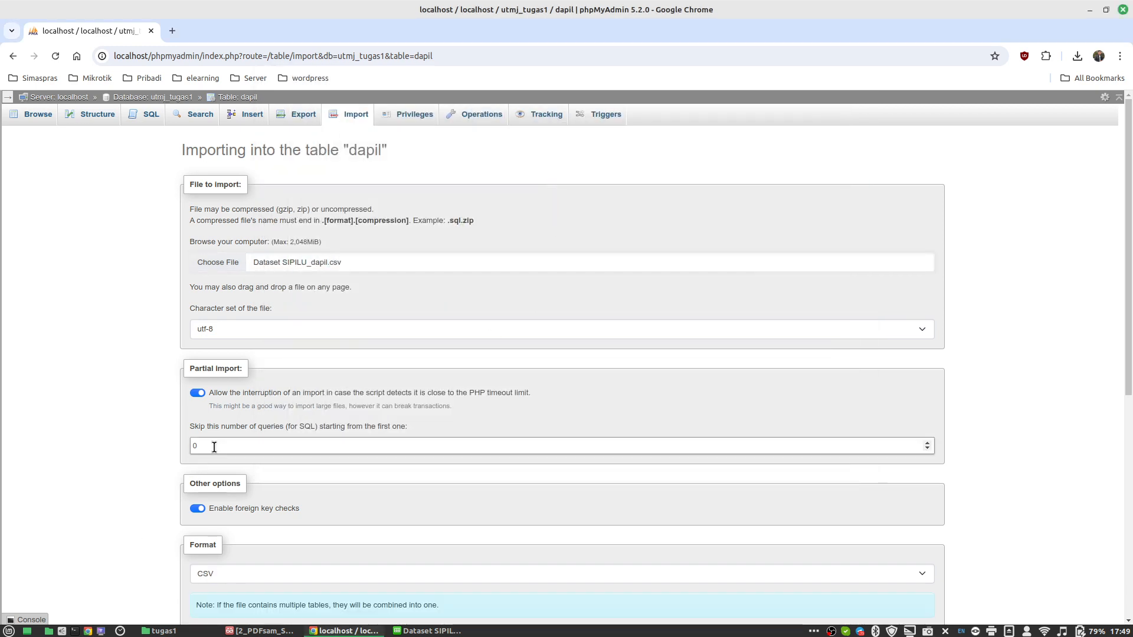
scroll(105, 481, down, 6)
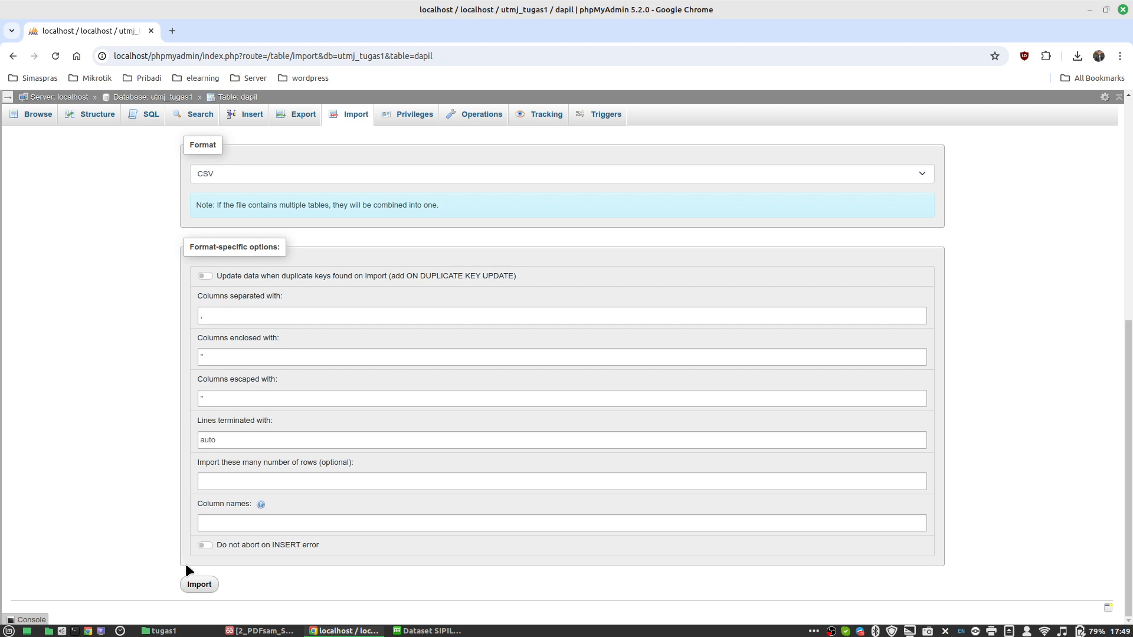
click(198, 585)
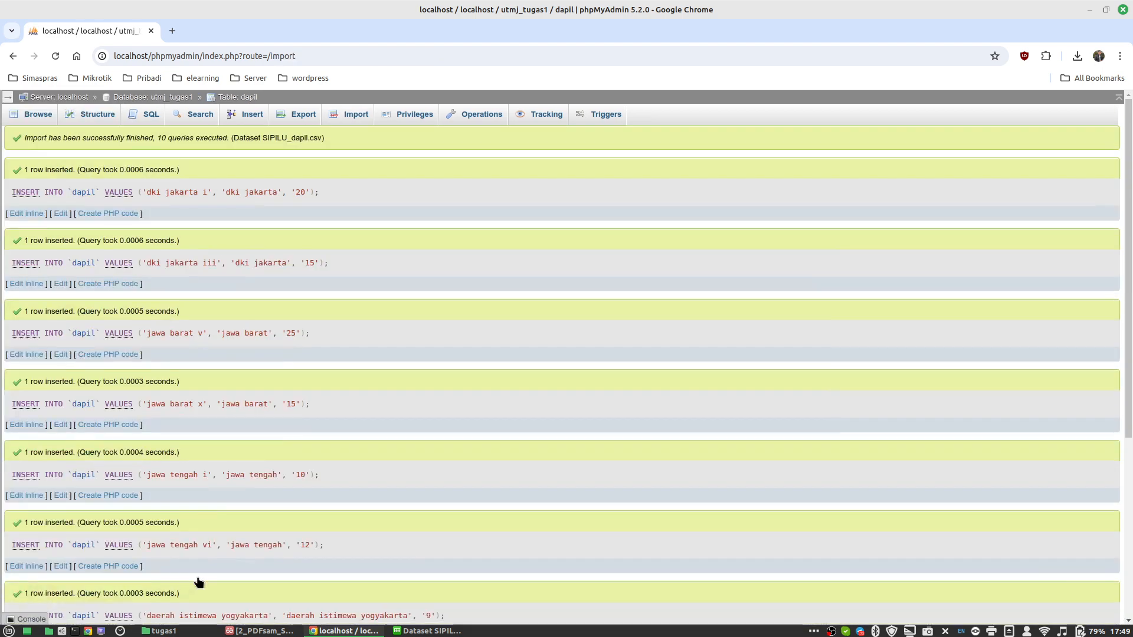
Step: Switch to LibreOffice Calc and save the legislatif sheet as Dataset SIPILU_legislatif.csv in the tugas1 folder
click(427, 631)
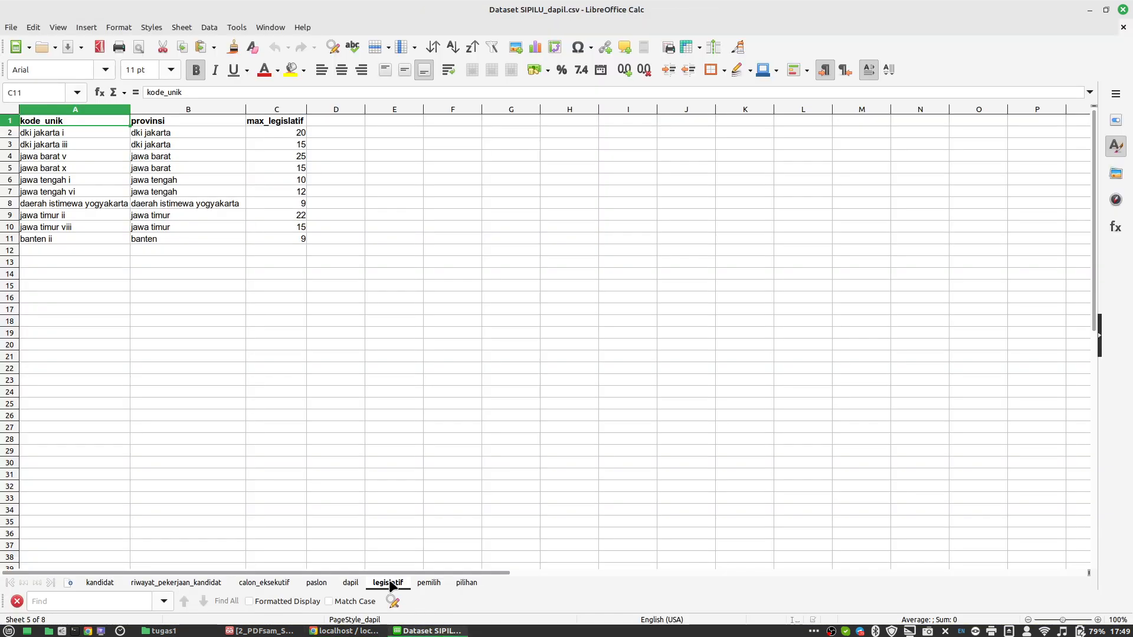
click(389, 583)
key(ctrl+shift+s)
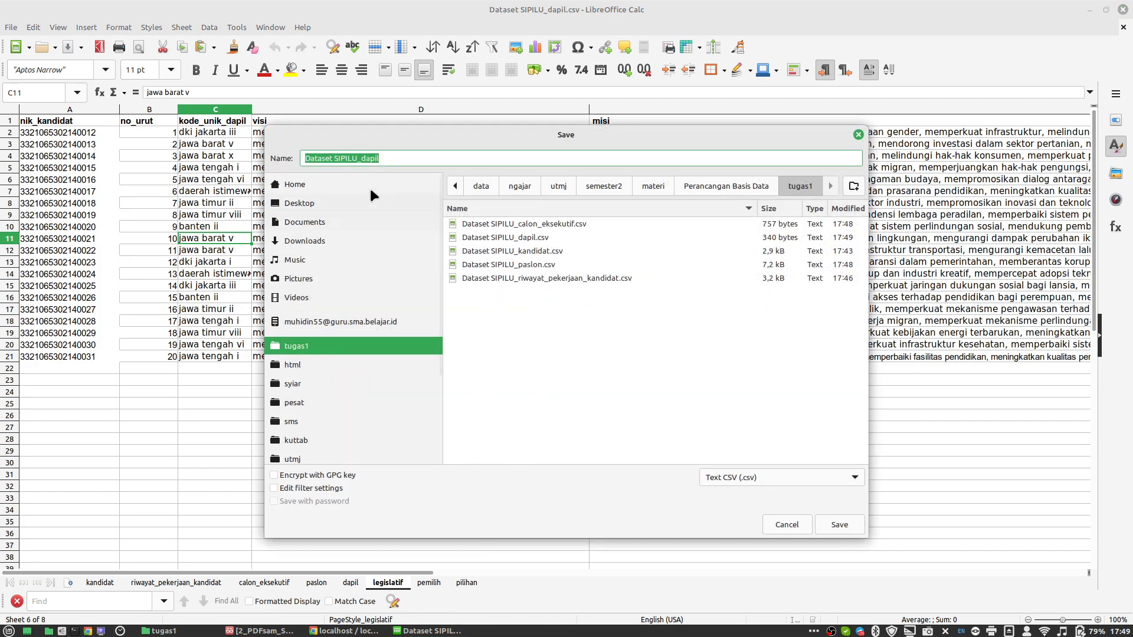
double_click(370, 158)
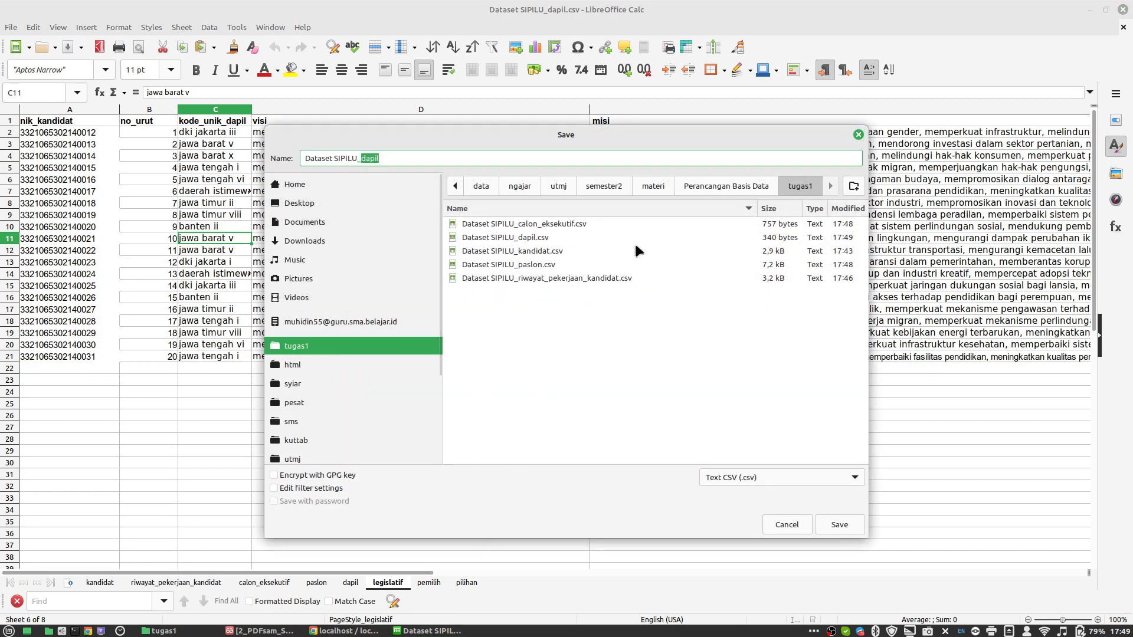
text(legislatif)
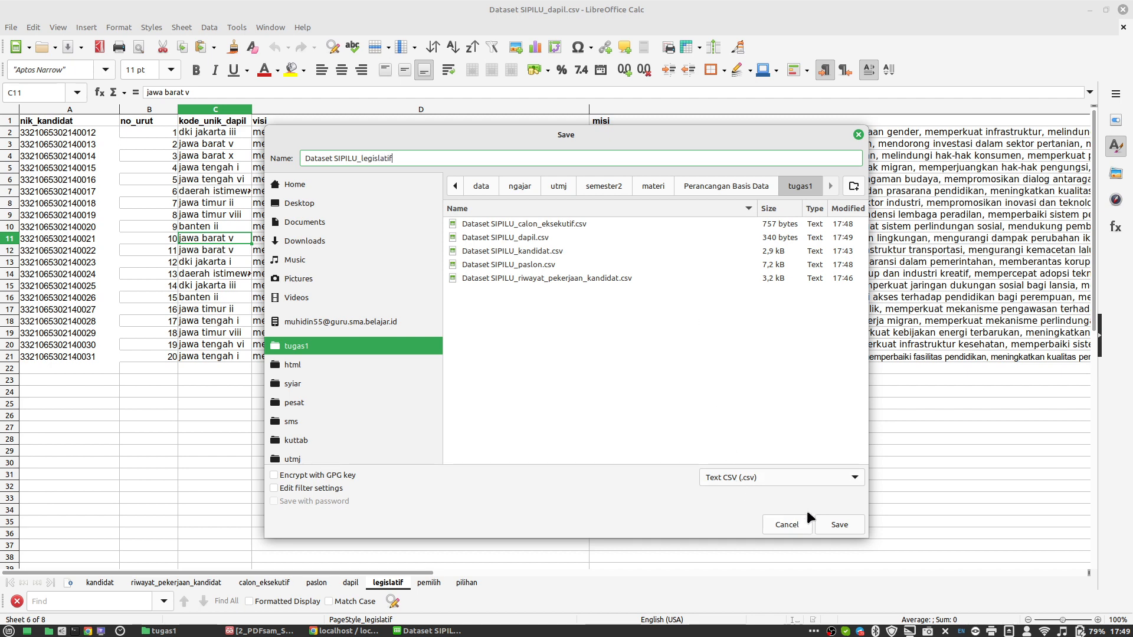
click(838, 524)
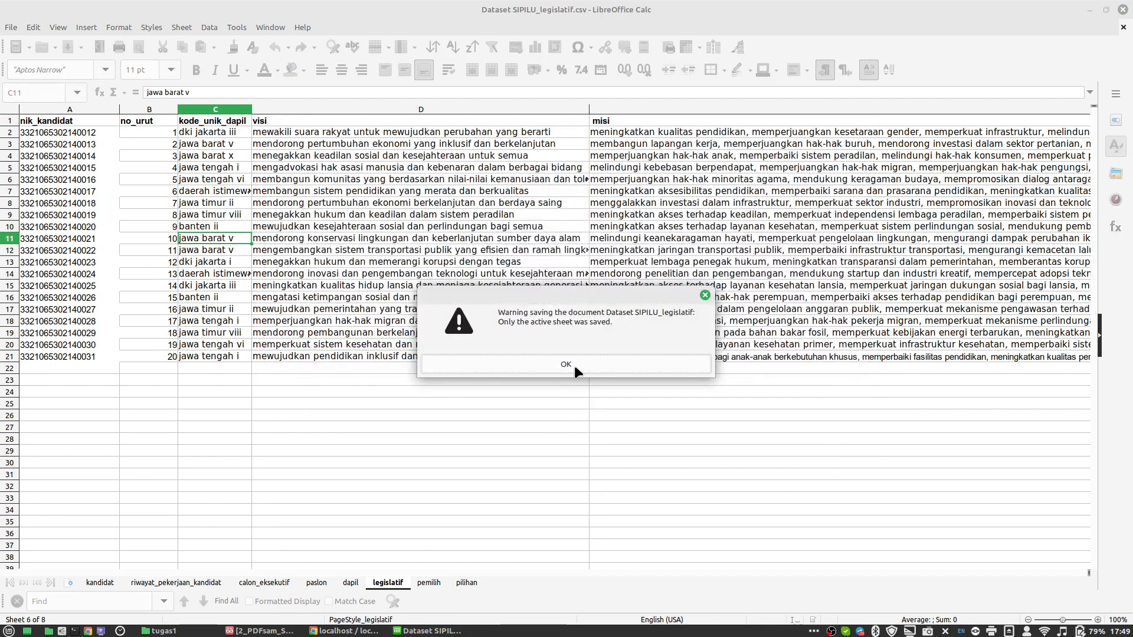
Step: Switch to phpMyAdmin and choose Dataset SIPILU_legislatif.csv from the tugas1 folder as the import file for the legislatif table of utmj_tugas1
click(575, 366)
click(345, 631)
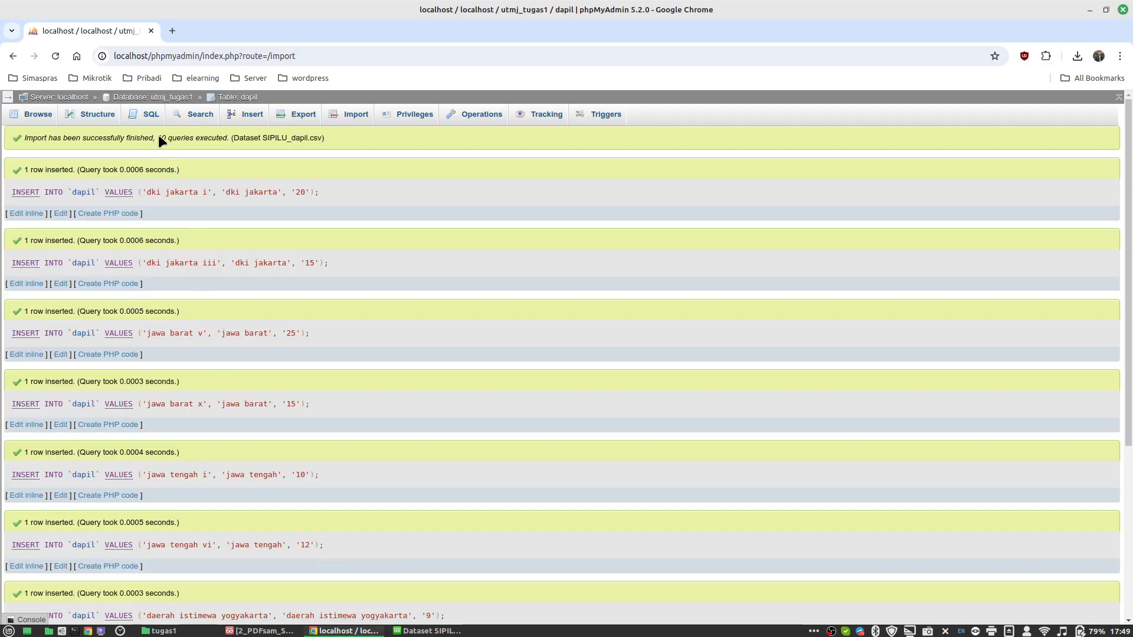
click(144, 98)
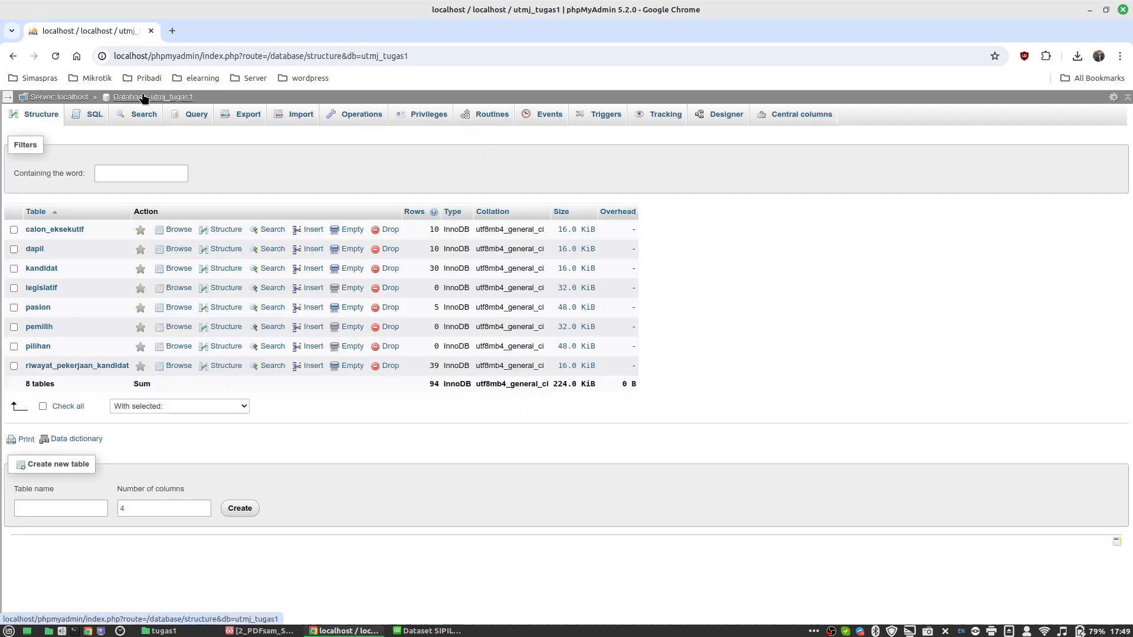
click(55, 289)
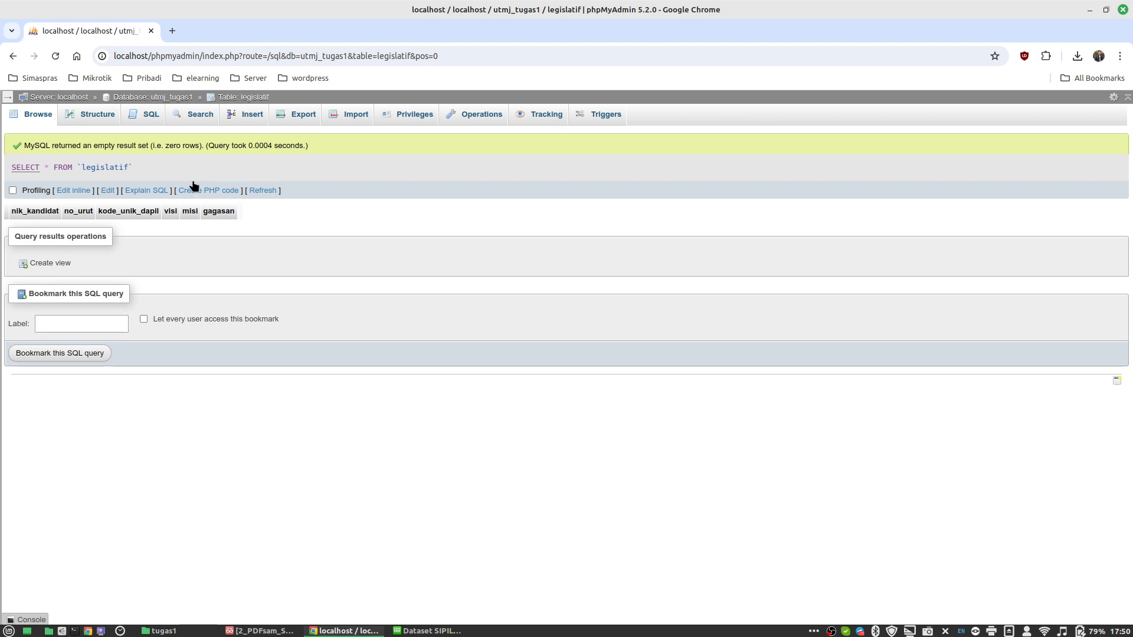
click(349, 117)
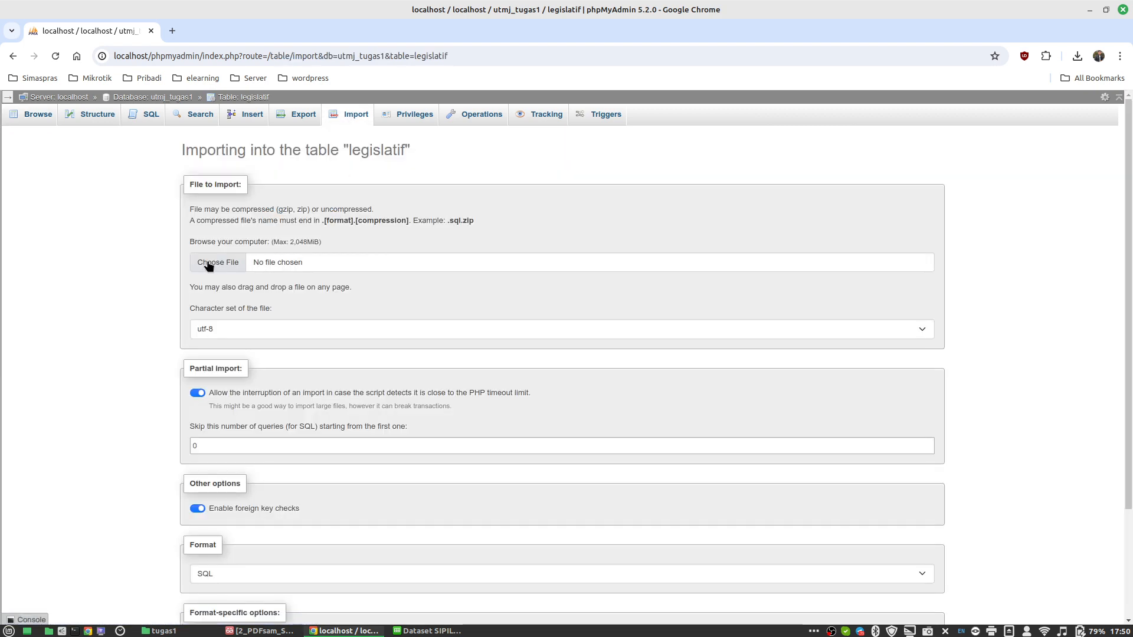
click(211, 264)
click(298, 261)
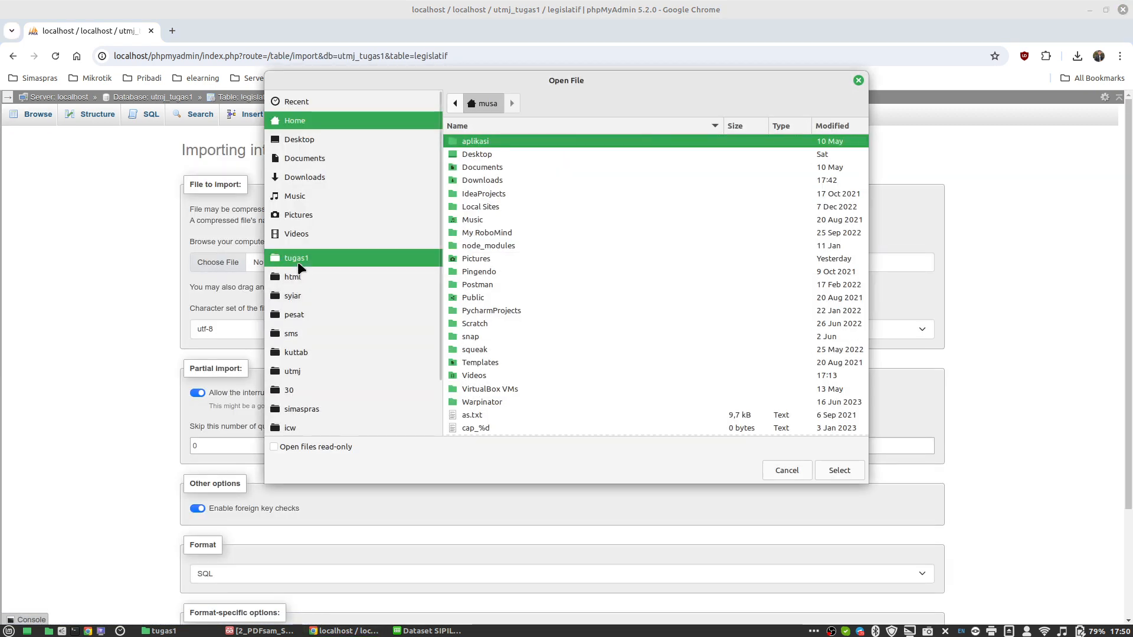
double_click(545, 209)
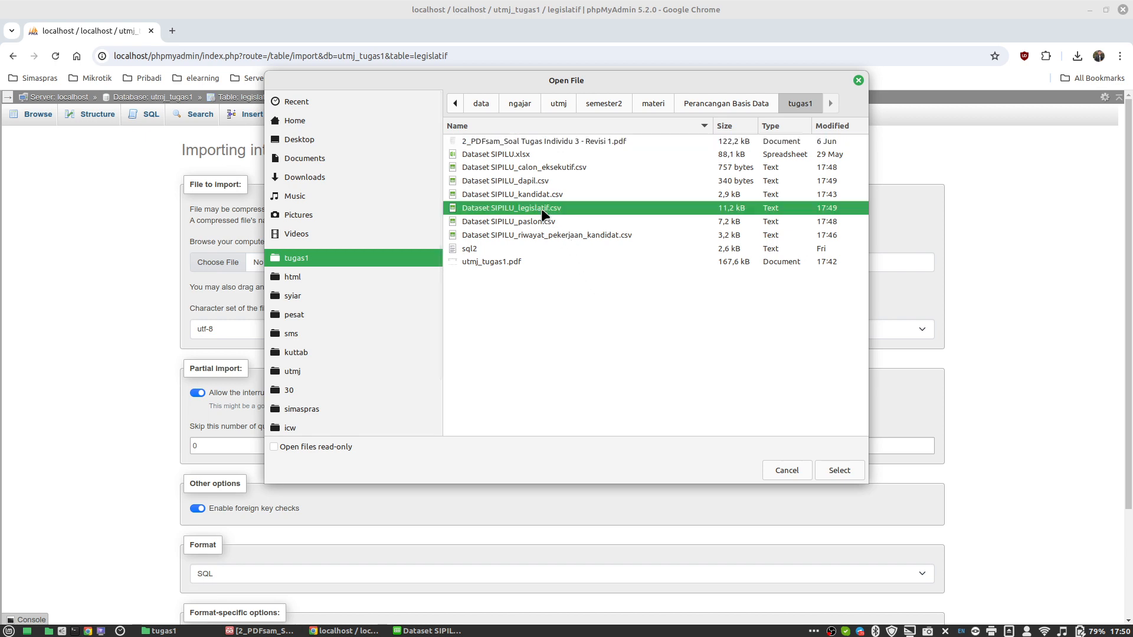
Step: Set the import to skip 1 query and import the CSV file into the legislatif table
scroll(277, 501, down, 7)
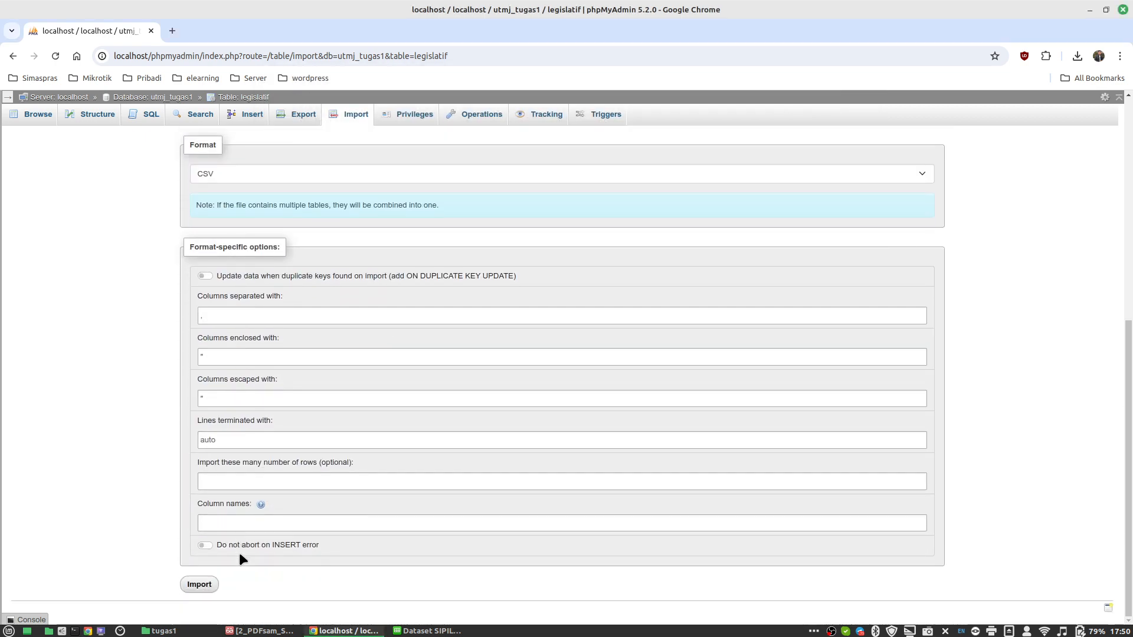
scroll(248, 266, up, 3)
double_click(221, 187)
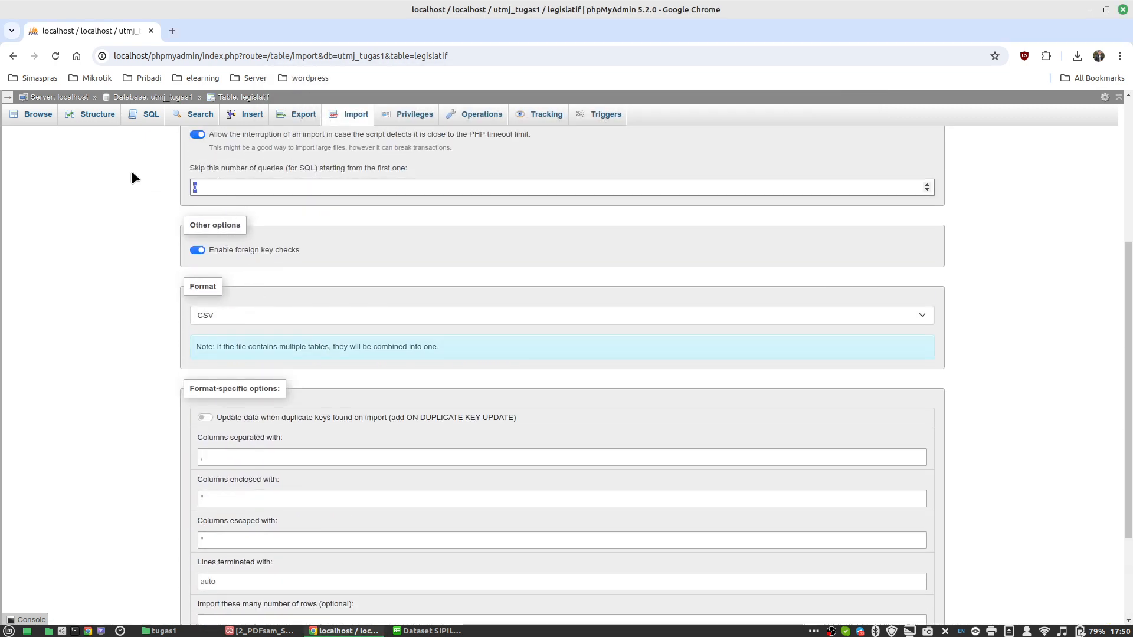
text(1)
scroll(131, 355, down, 3)
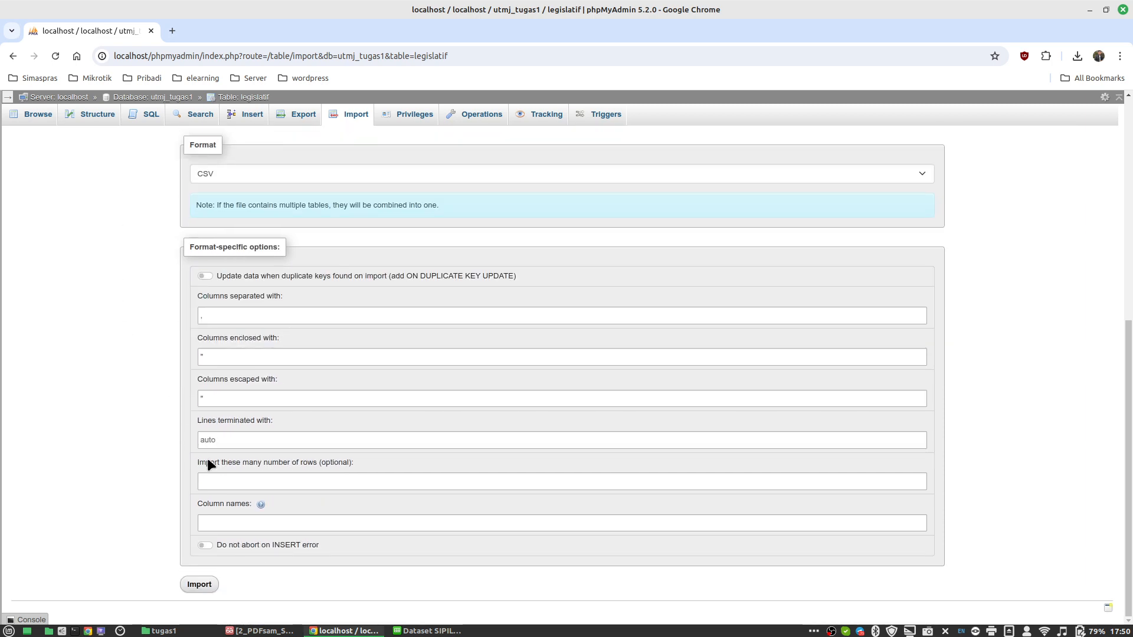
click(205, 587)
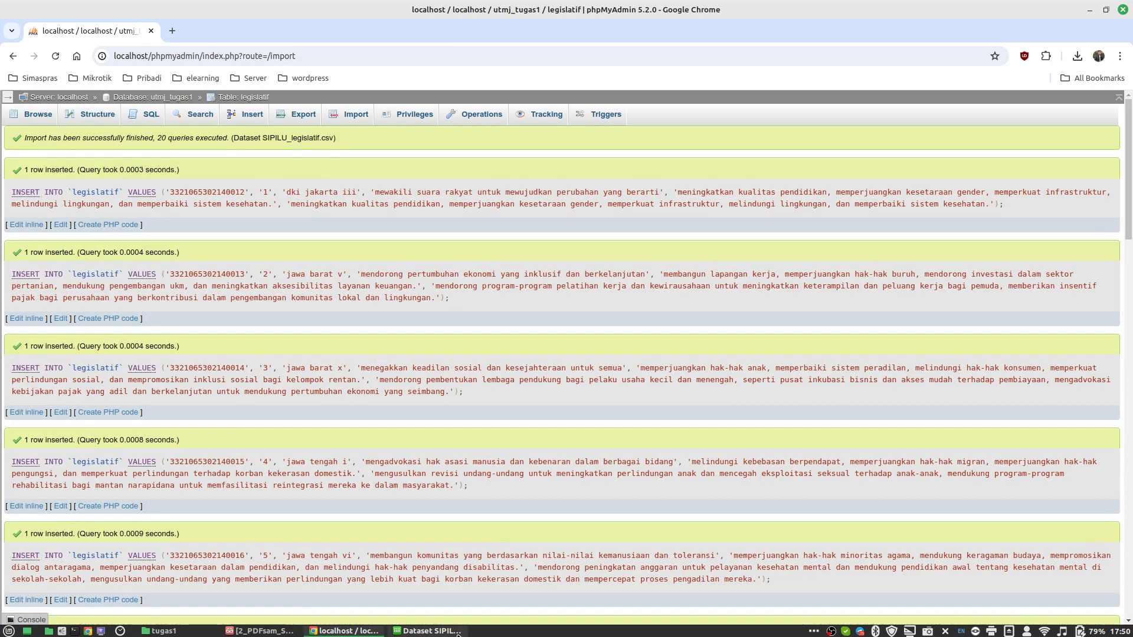
Step: Switch to LibreOffice Calc, show the pemilih sheet and start saving it as a separate CSV file in the tugas1 folder
click(458, 633)
double_click(430, 584)
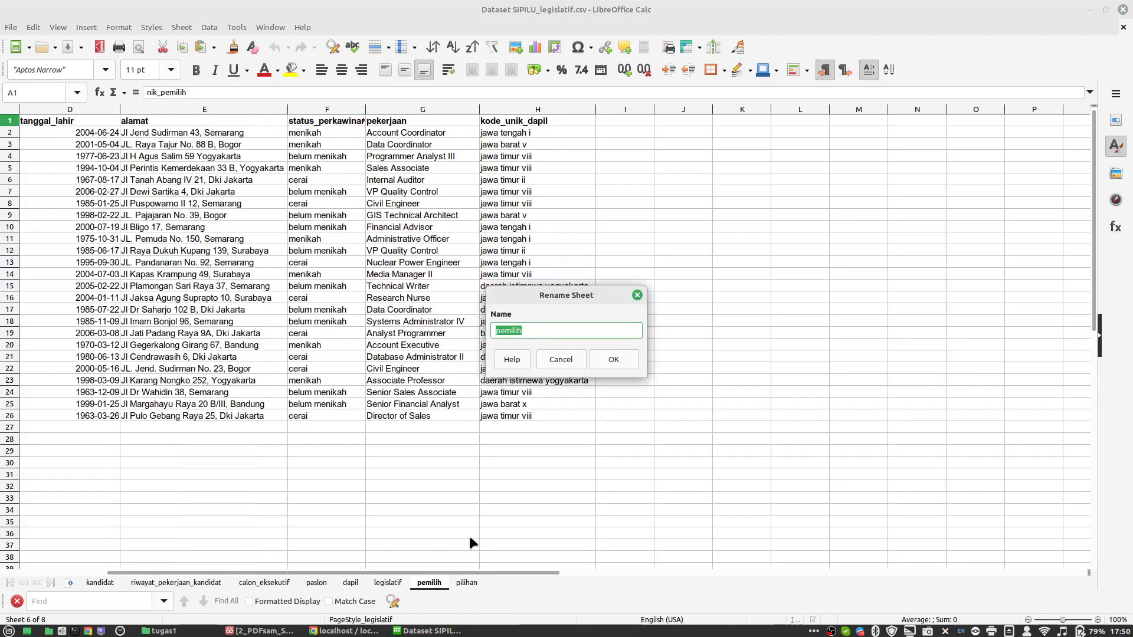
click(560, 360)
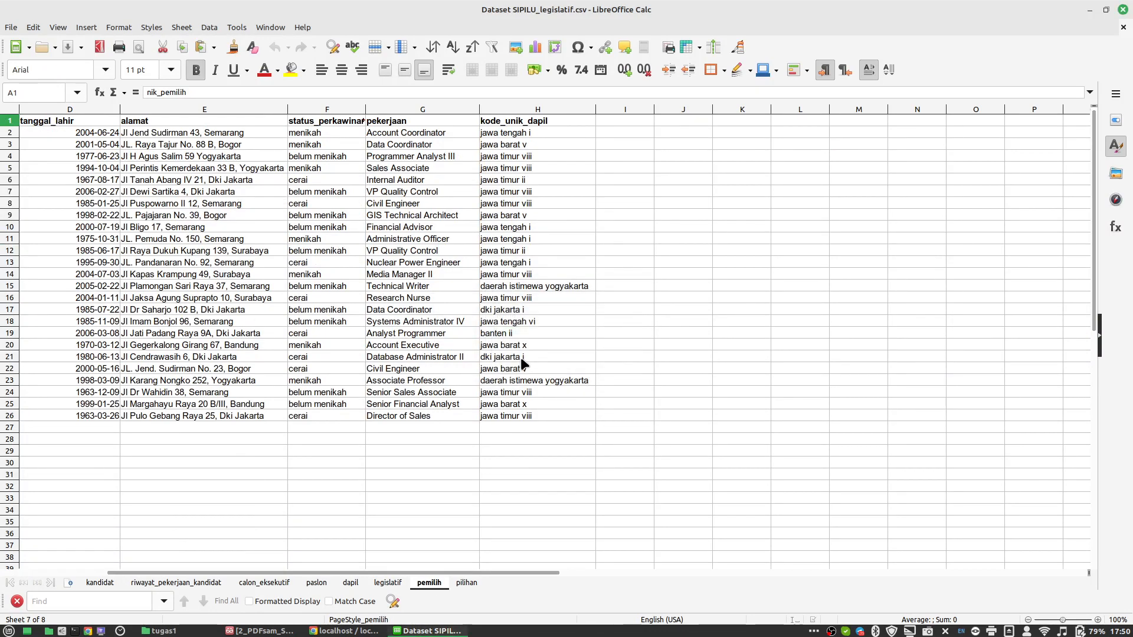
key(ctrl+shift+s)
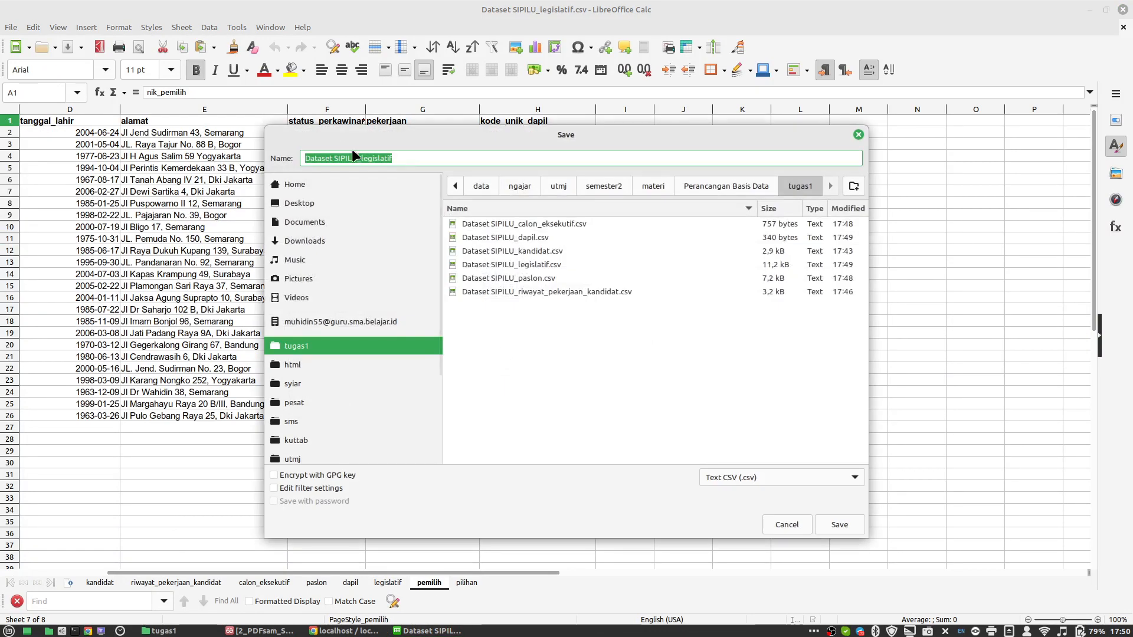
Step: Save the pemilih sheet as a CSV file named Dataset SIPILU_pemilih in the tugas1 folder
double_click(377, 160)
text(pemilih)
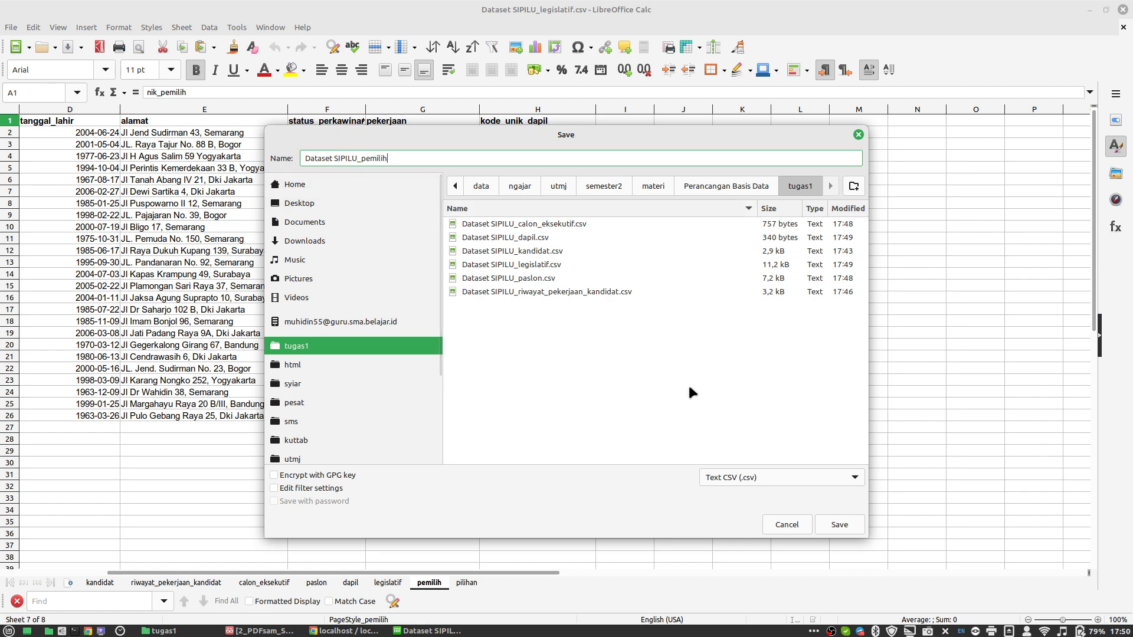
click(840, 524)
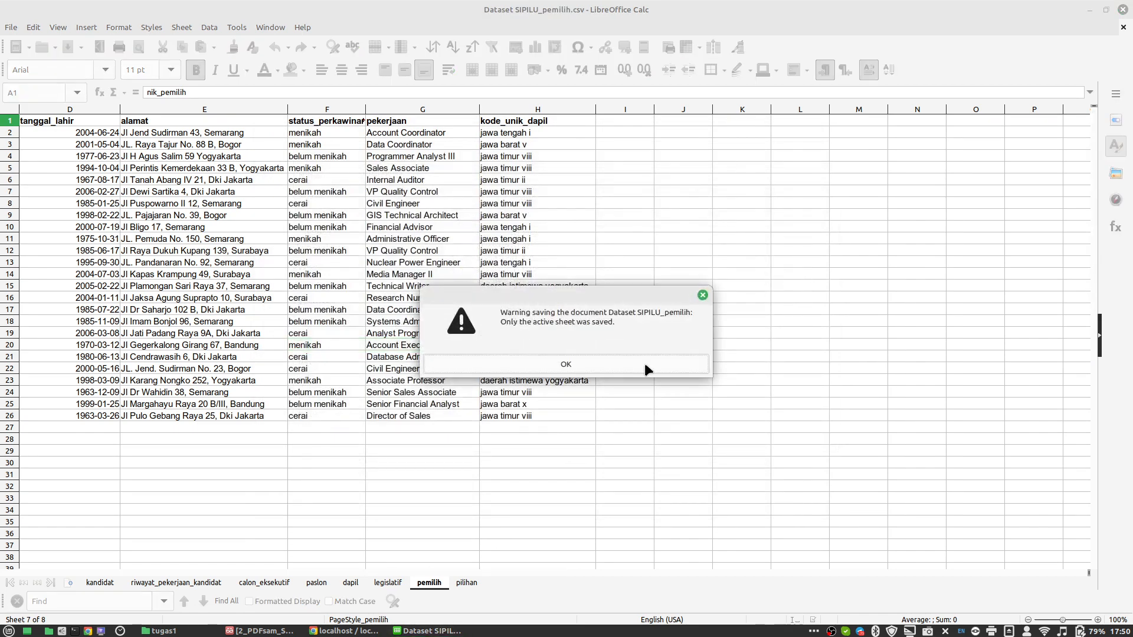
click(644, 363)
Step: Switch to phpMyAdmin and choose Dataset SIPILU_pemilih.csv from tugas1 as the import file for the pemilih table in utmj_tugas1
click(344, 631)
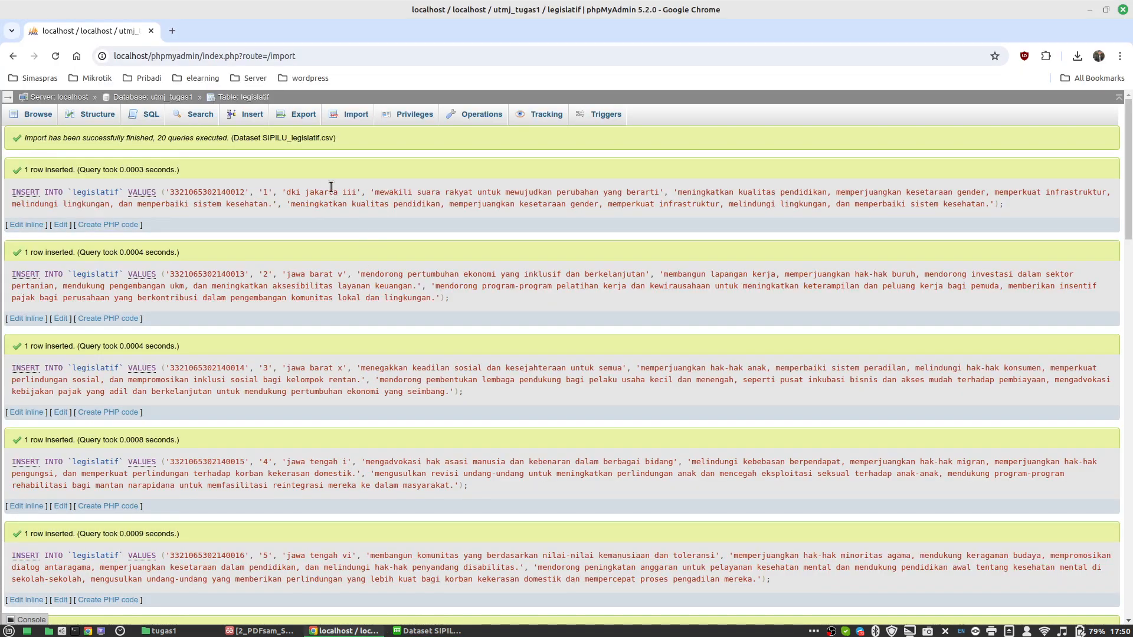
click(153, 97)
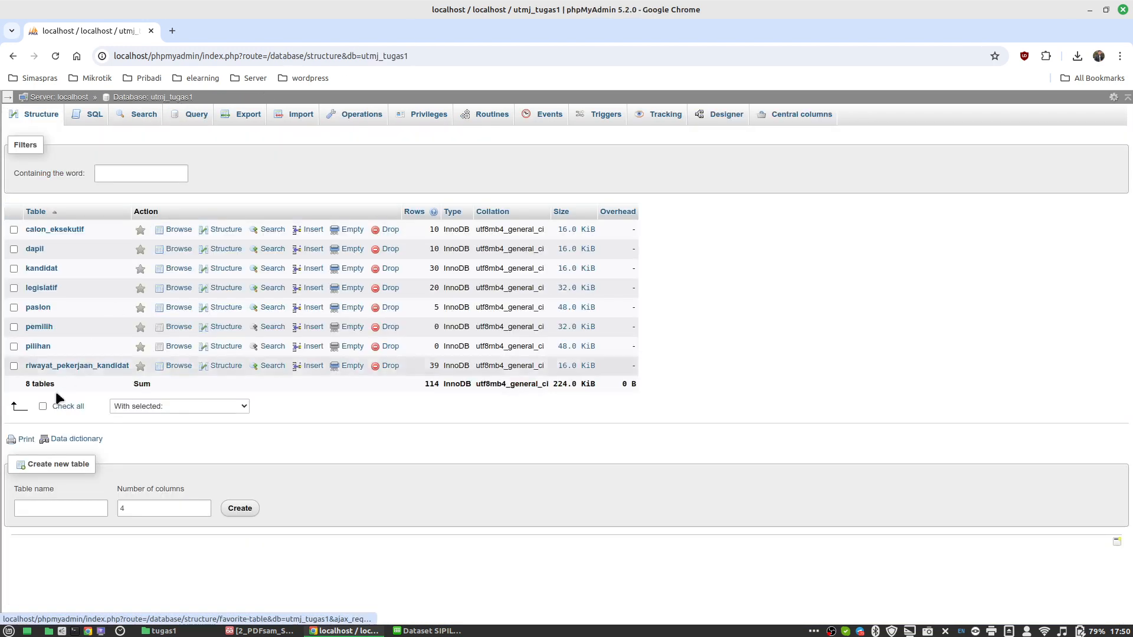
click(43, 329)
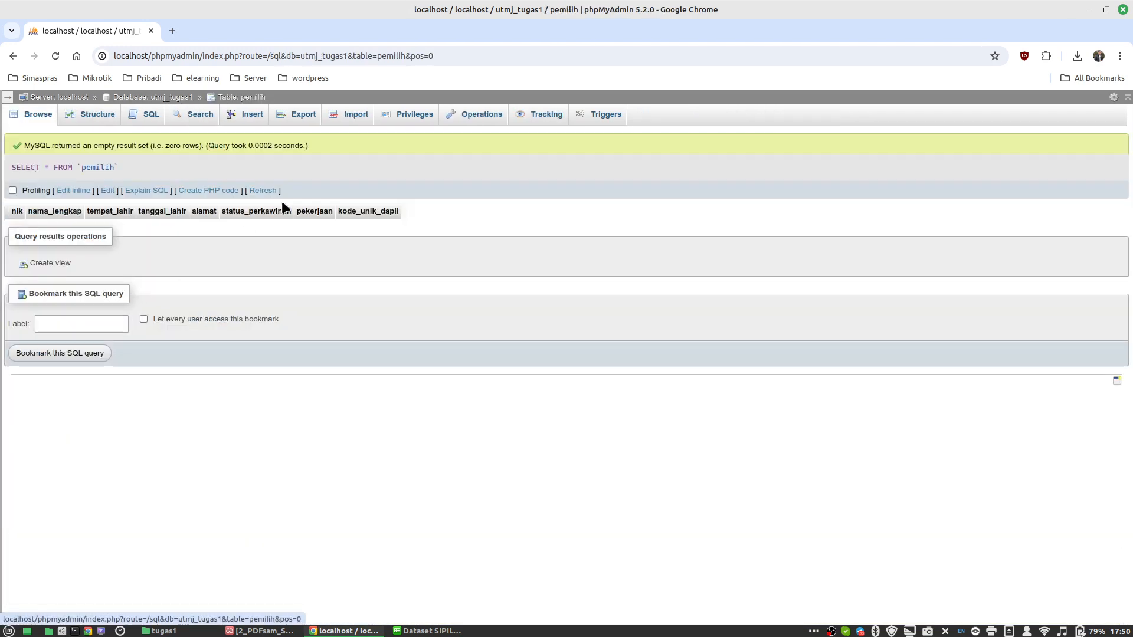
click(354, 118)
click(219, 262)
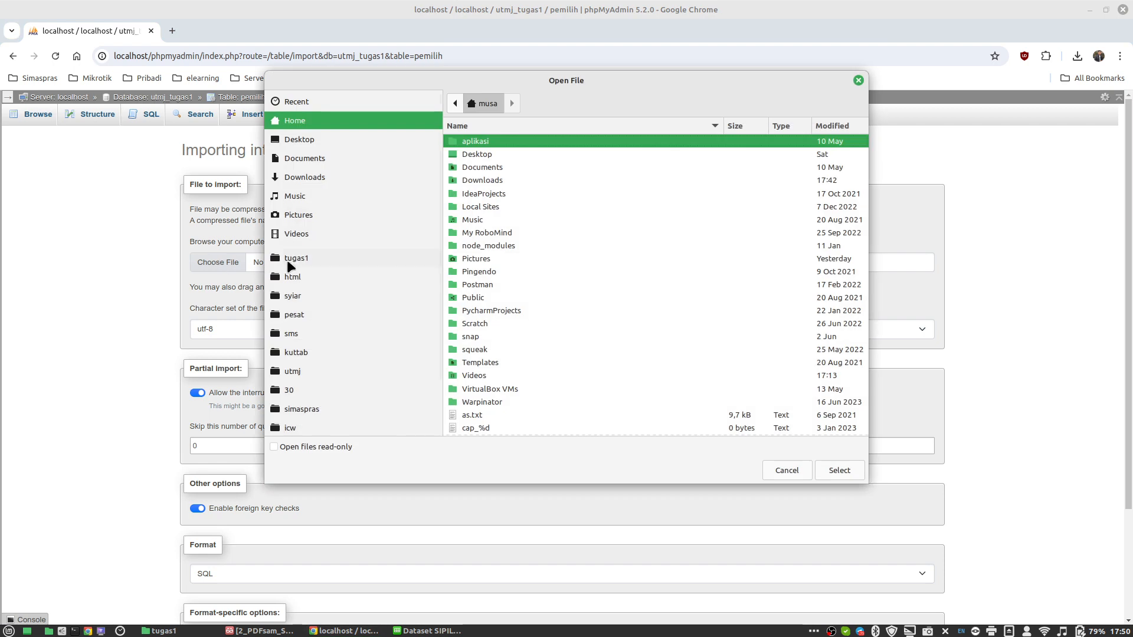
click(296, 260)
double_click(548, 235)
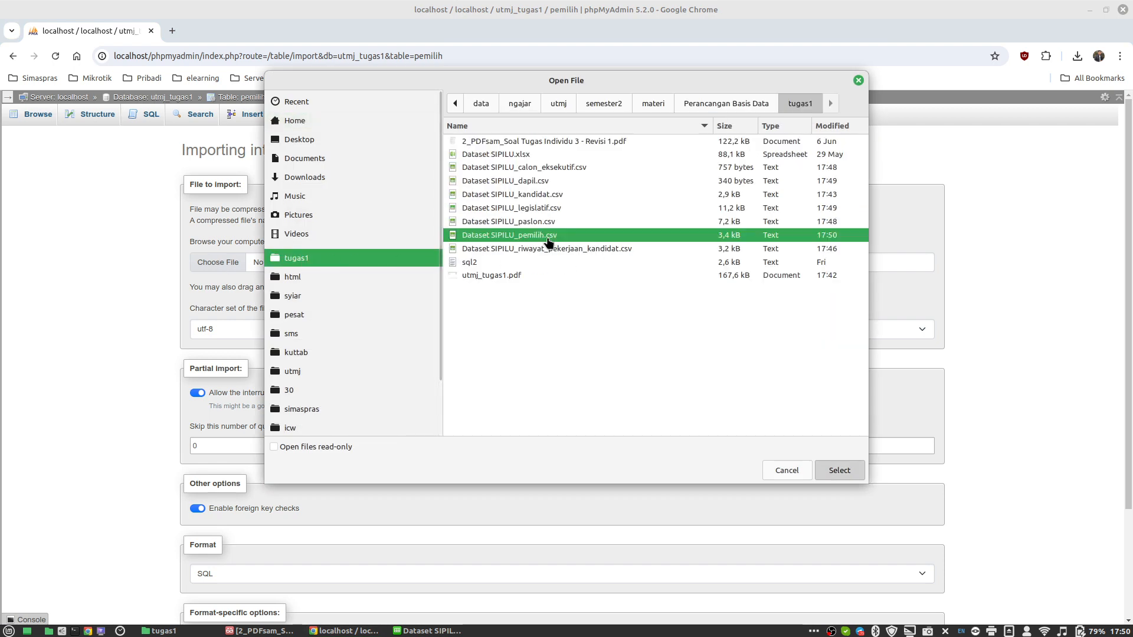
Step: Import the chosen CSV file into the pemilih table, skipping its header row
scroll(98, 504, down, 5)
scroll(200, 354, up, 2)
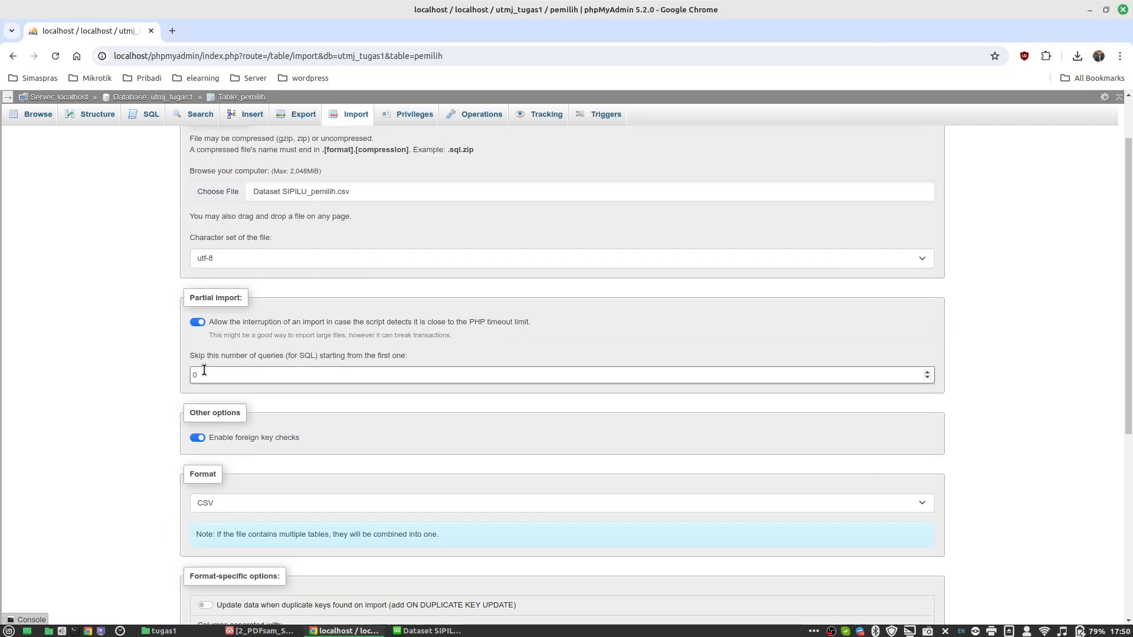
drag(204, 375, 149, 379)
scroll(88, 434, down, 5)
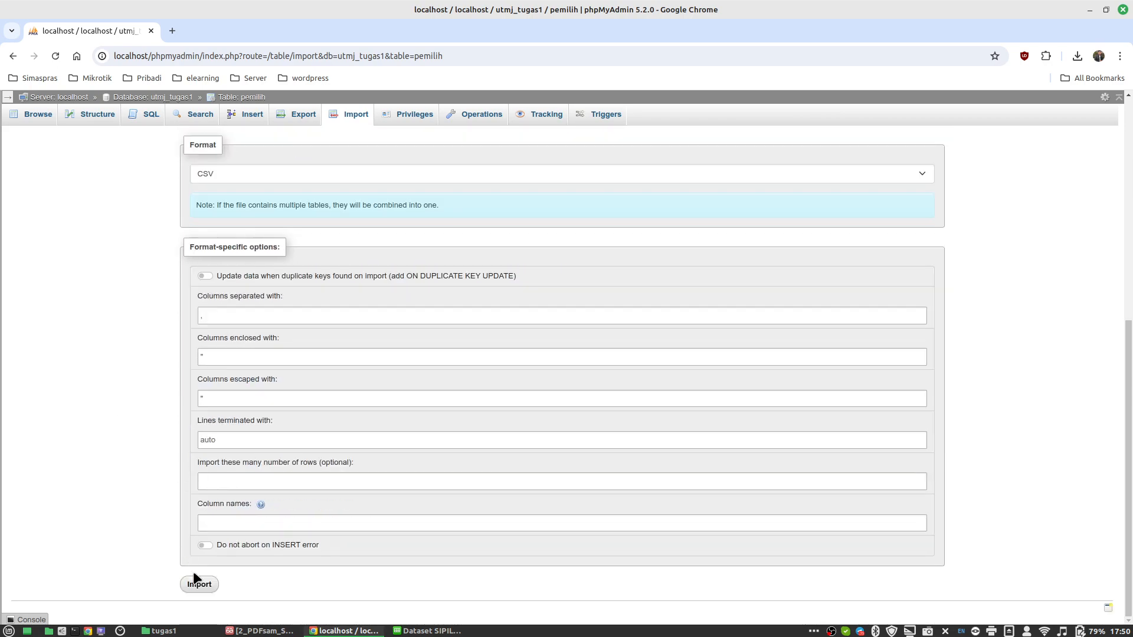
click(200, 585)
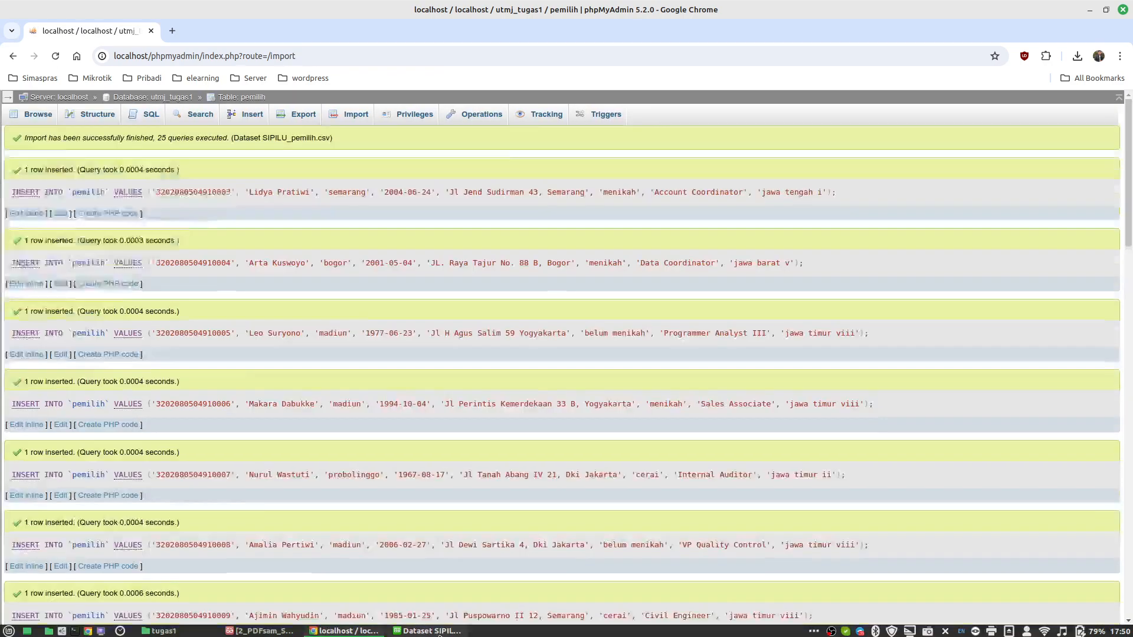
Step: Switch to LibreOffice Calc and save the pilihan sheet as a CSV file named Dataset SIPILU_pilihan
click(437, 633)
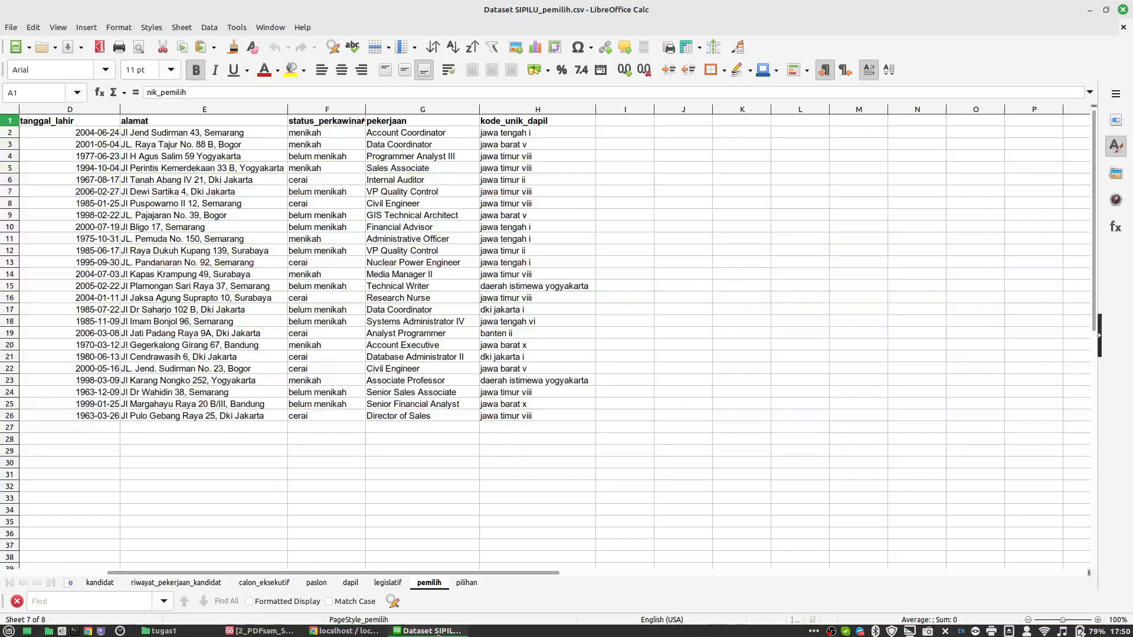
double_click(466, 583)
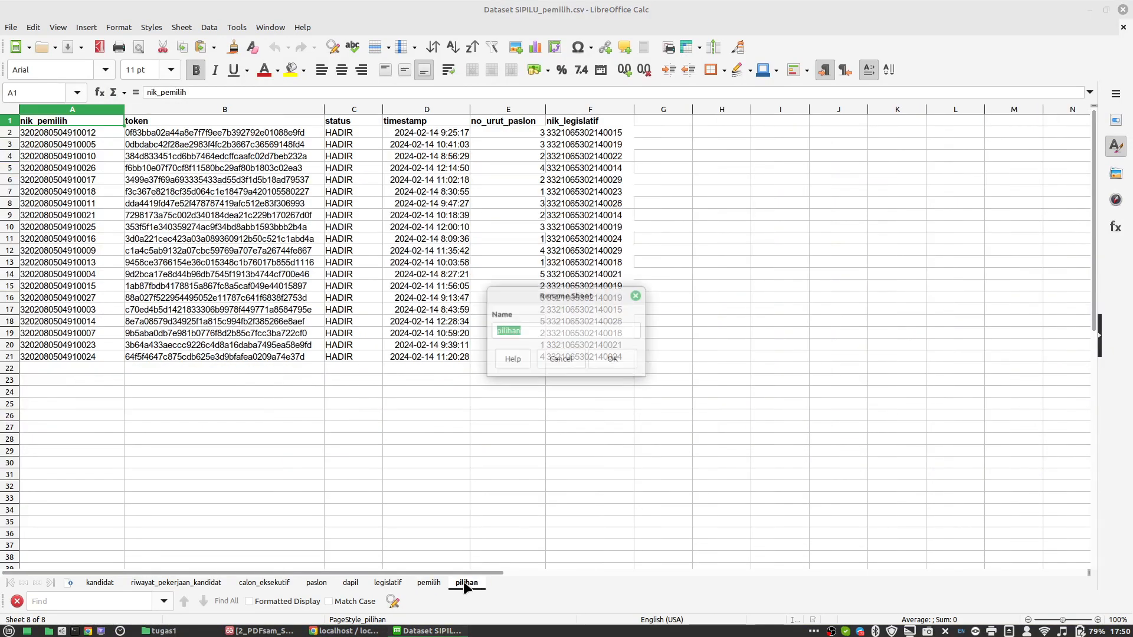
click(560, 359)
key(ctrl+shift+s)
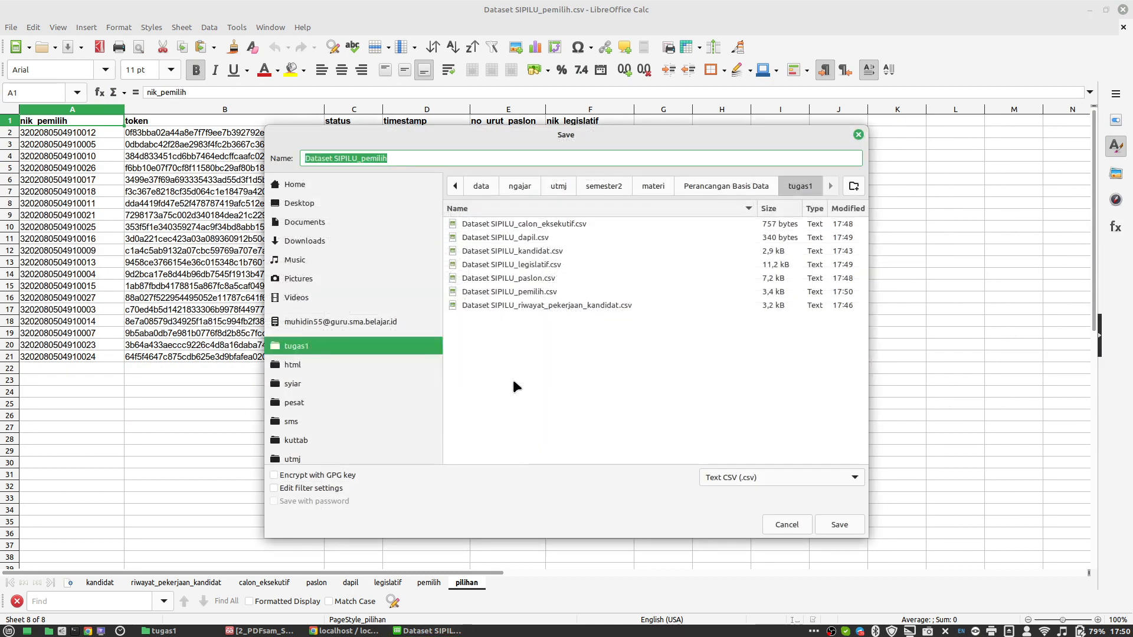
click(378, 159)
double_click(381, 159)
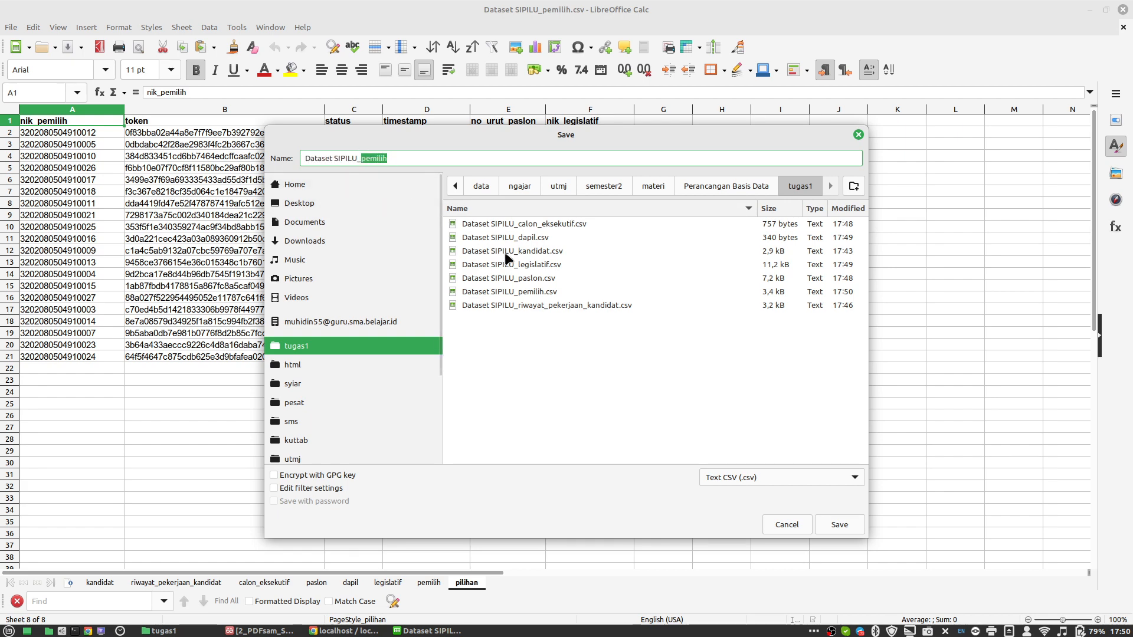
text(pilihan)
click(839, 526)
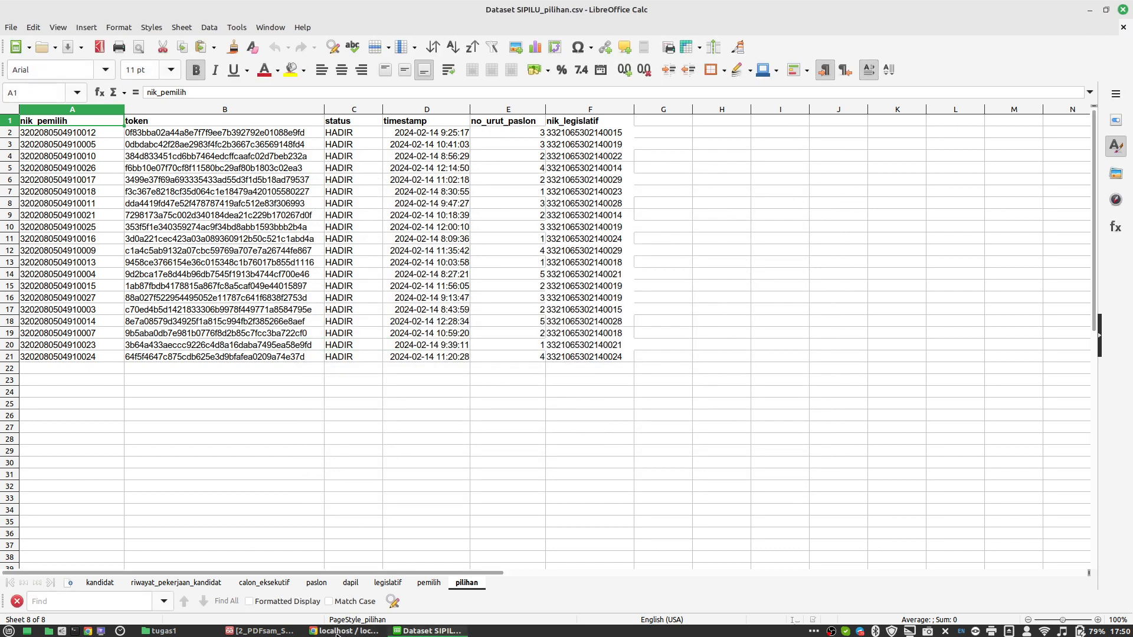
Step: Return to phpMyAdmin and choose Dataset SIPILU_pilihan.csv as the import file for the pilihan table in utmj_tugas1
click(344, 631)
click(173, 98)
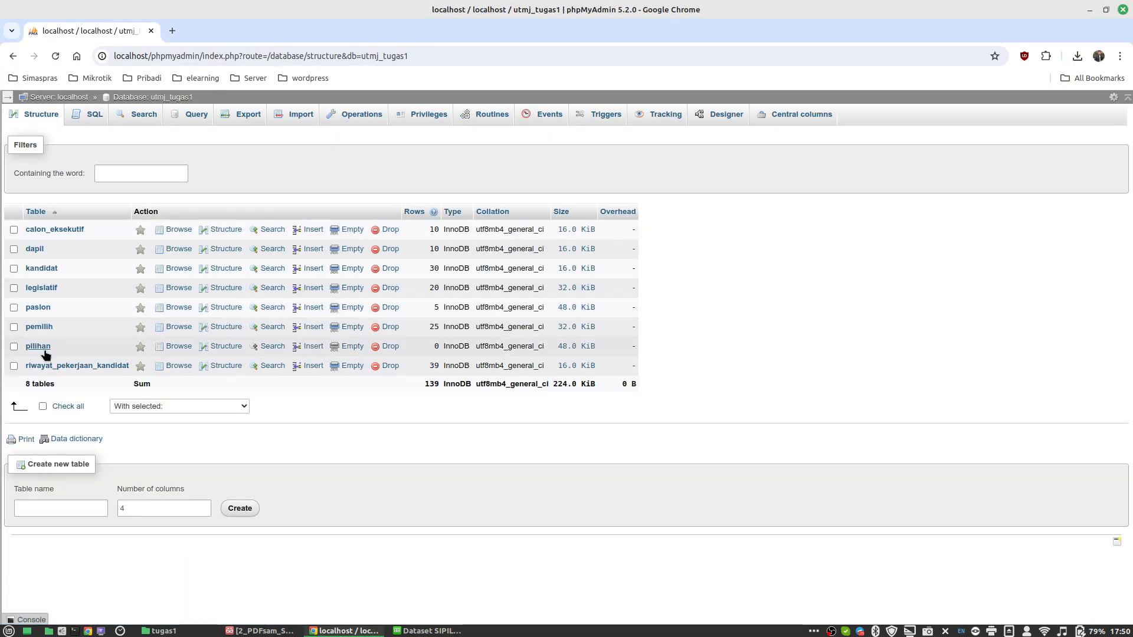
click(51, 346)
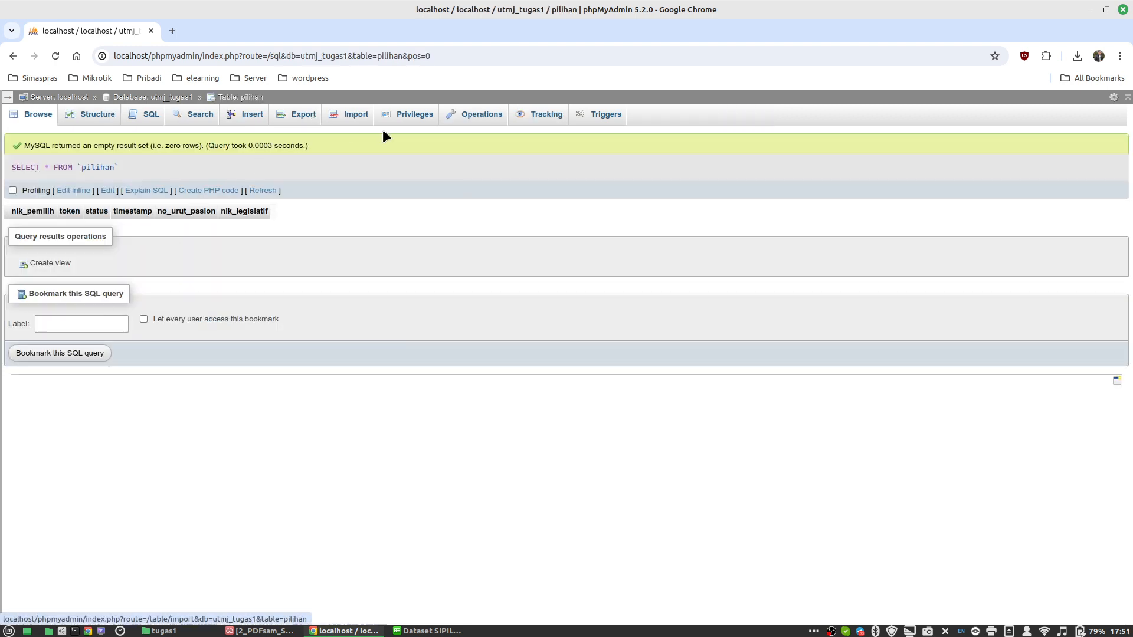
click(356, 116)
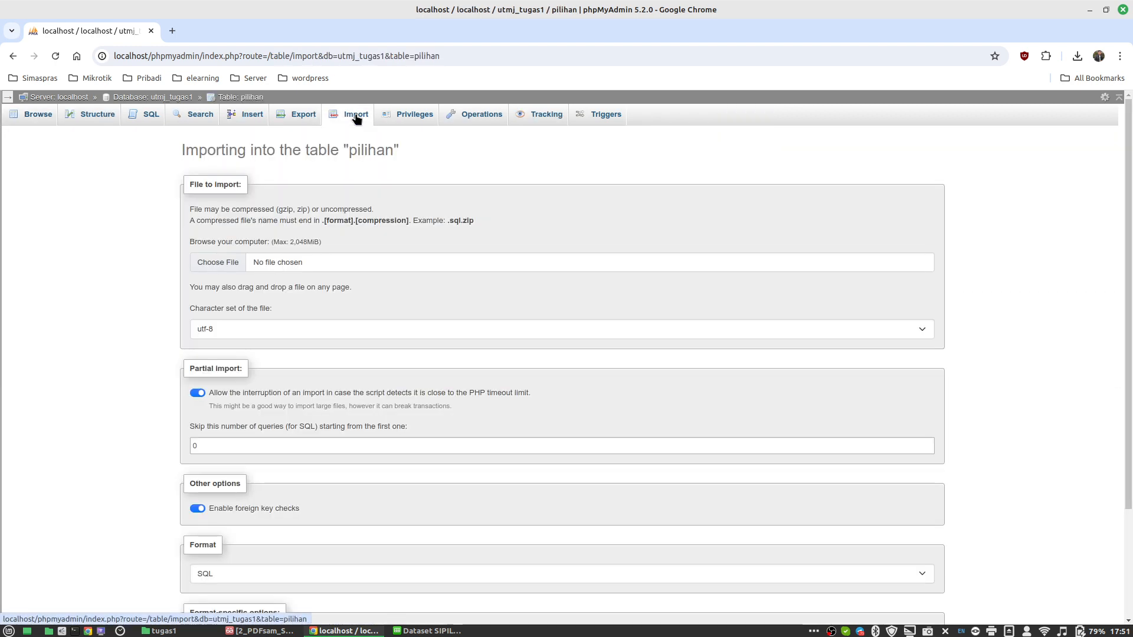
click(220, 264)
click(275, 263)
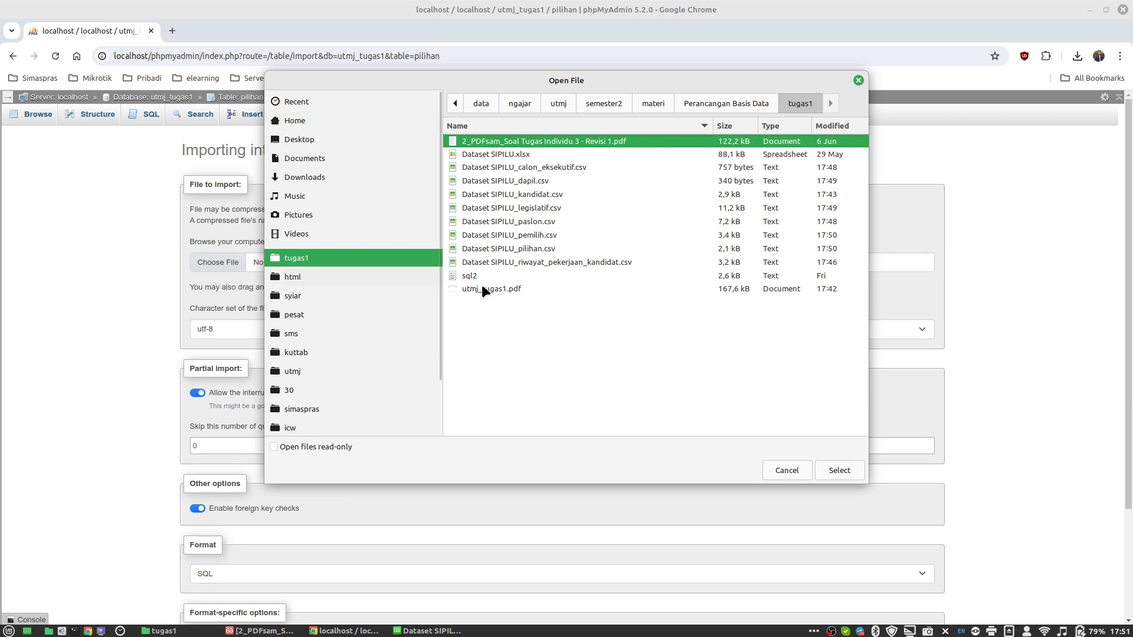
double_click(541, 252)
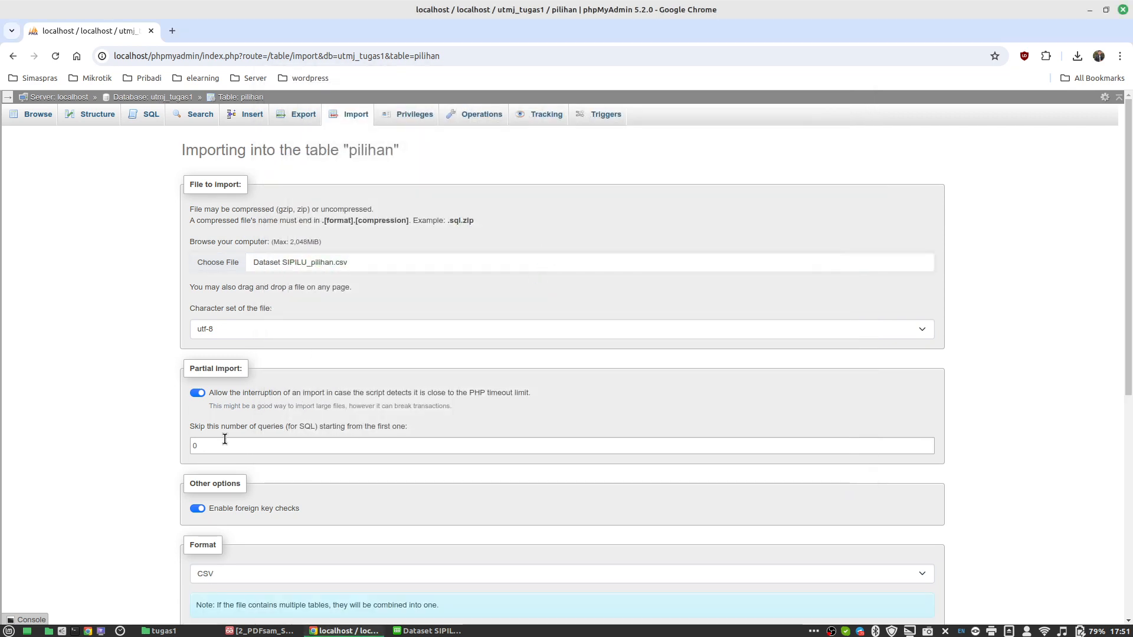
Step: Set the number of skipped queries to 1 and import the CSV file into the pilihan table
click(206, 444)
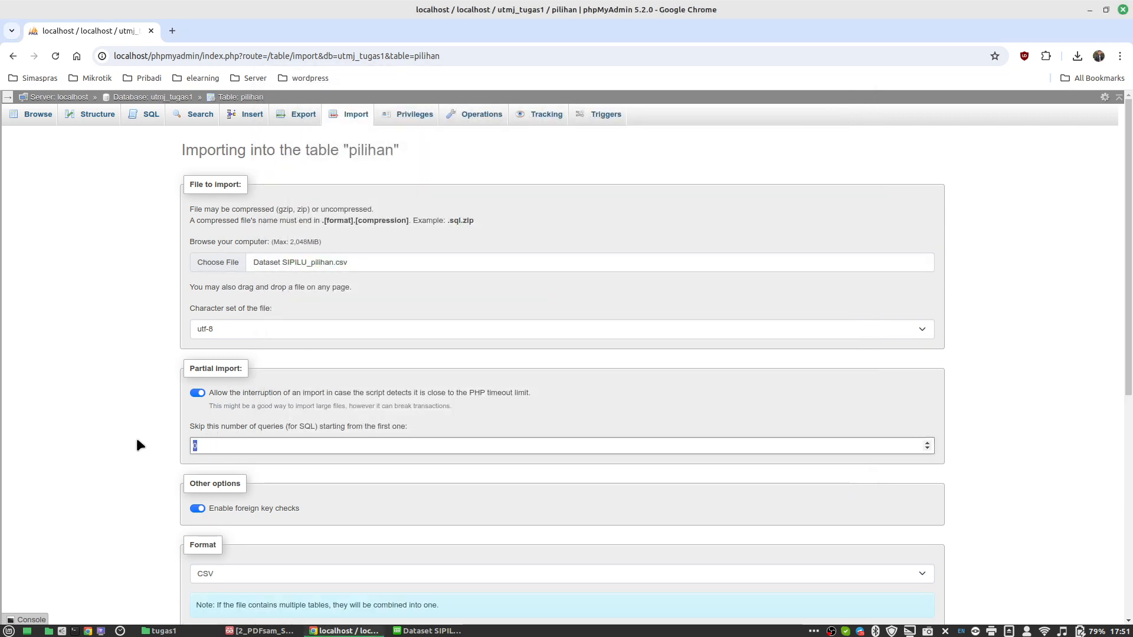
key(BackSpace)
text(1)
scroll(117, 471, down, 7)
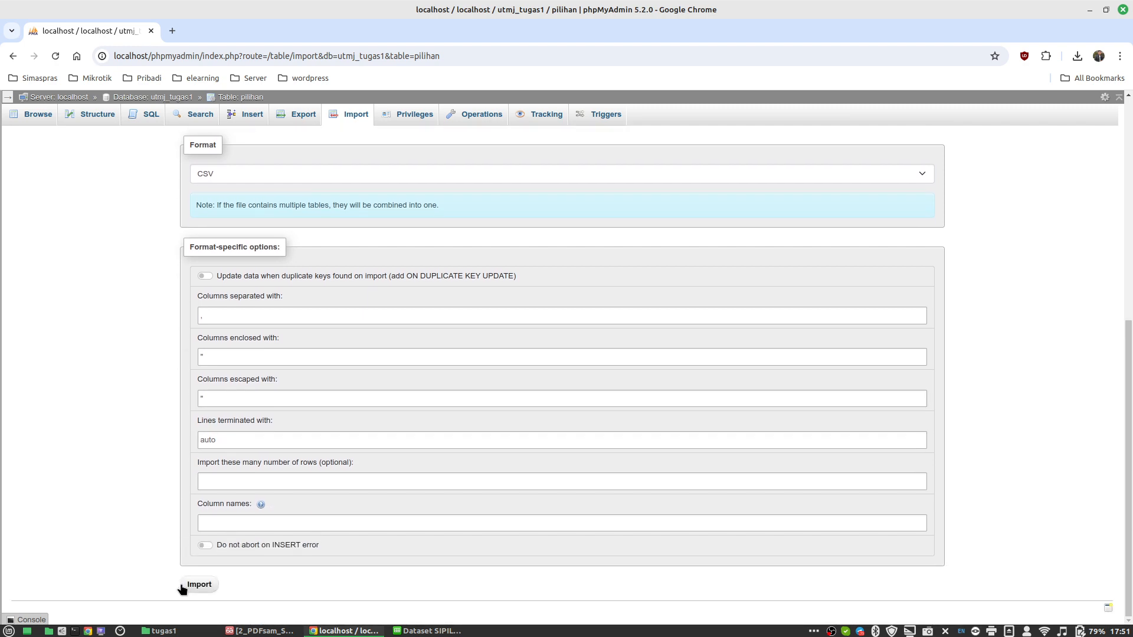
click(200, 586)
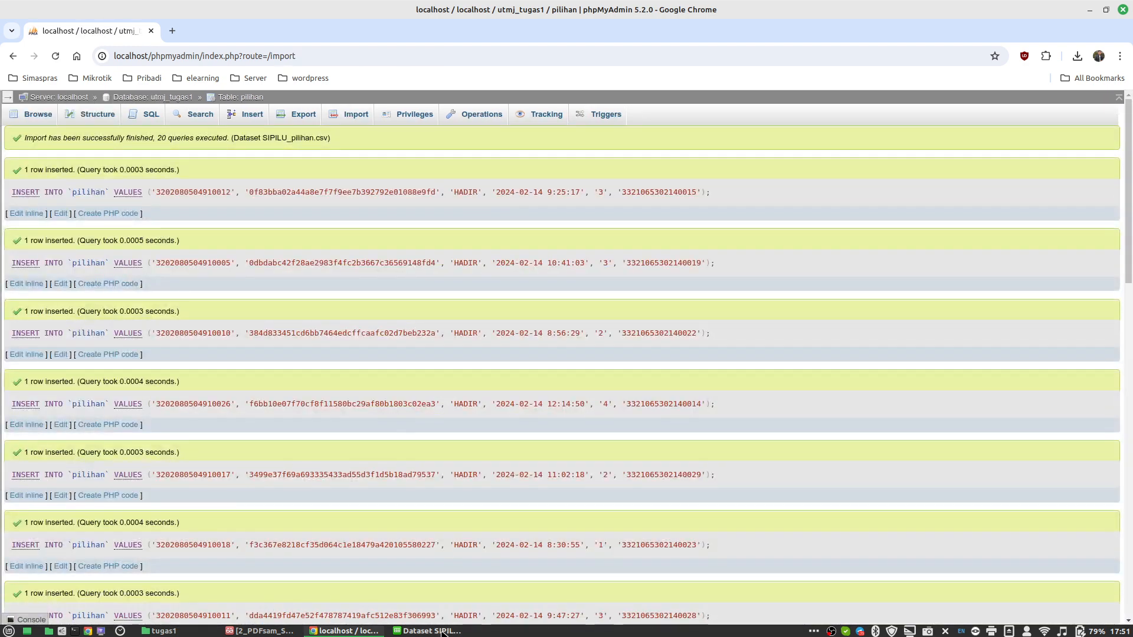
Step: Show the database navigation tree and browse the pilihan table's rows, checking them against the spreadsheet
click(5, 104)
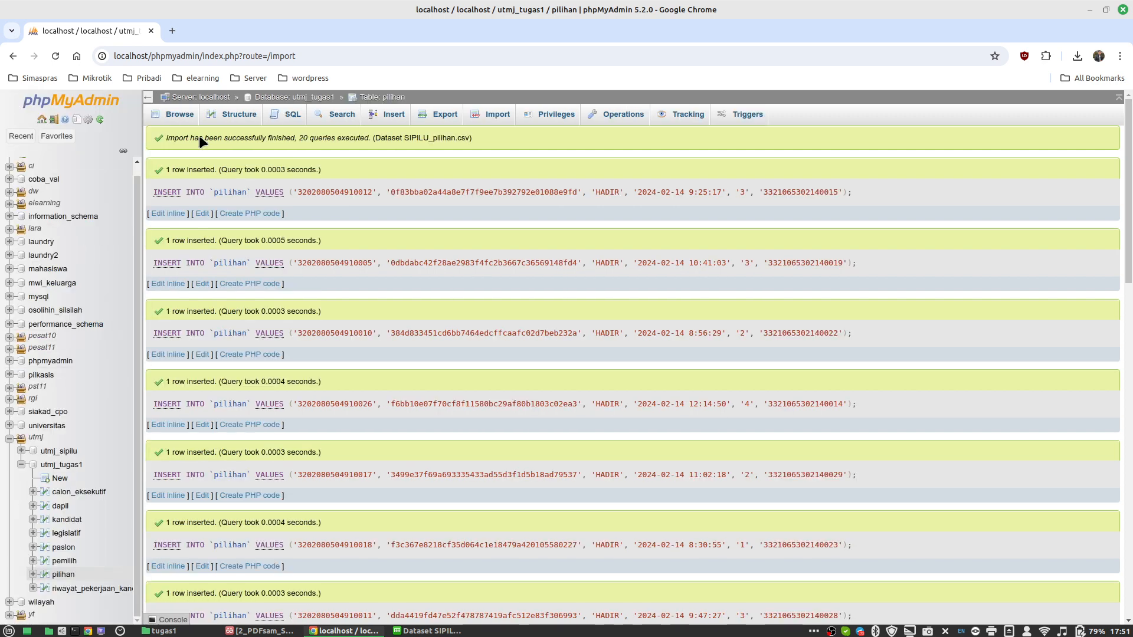
click(180, 116)
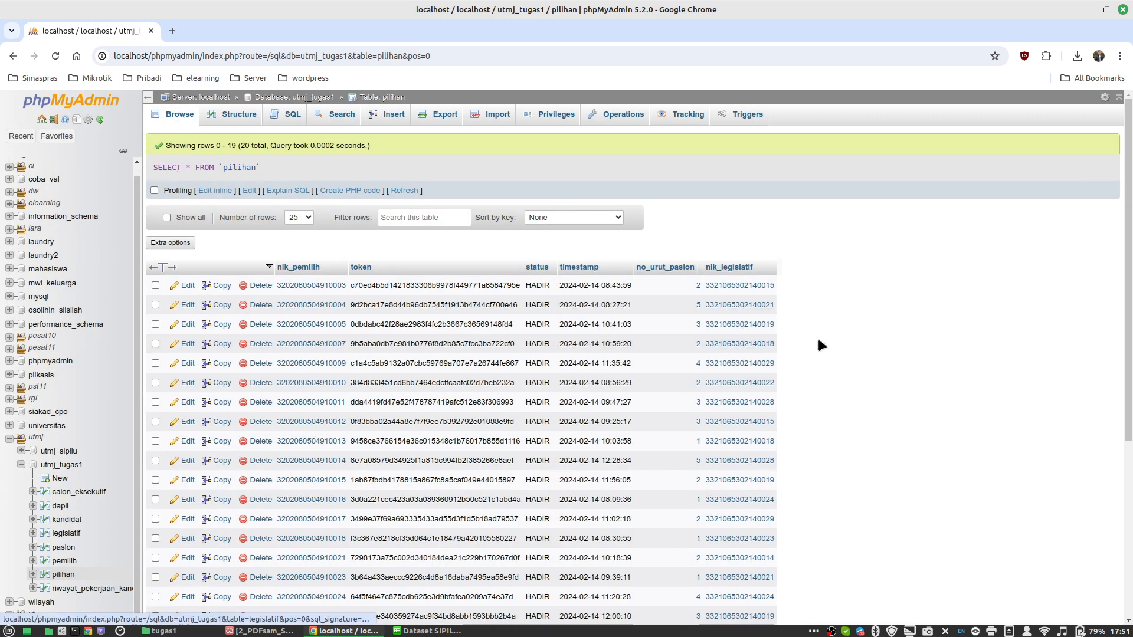
scroll(855, 357, down, 5)
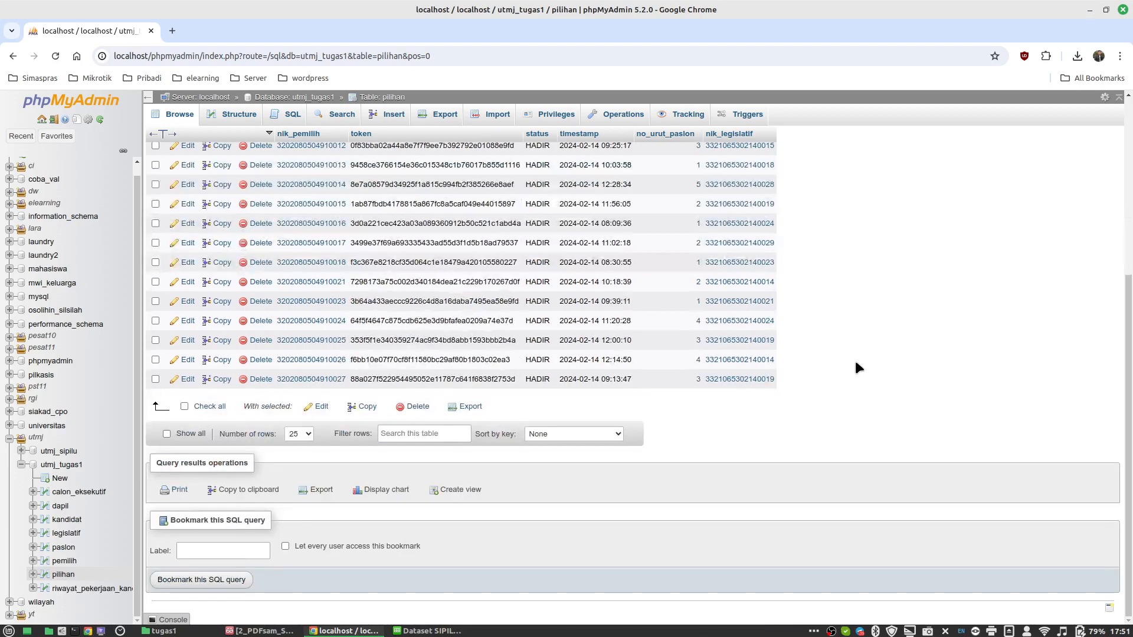
click(434, 630)
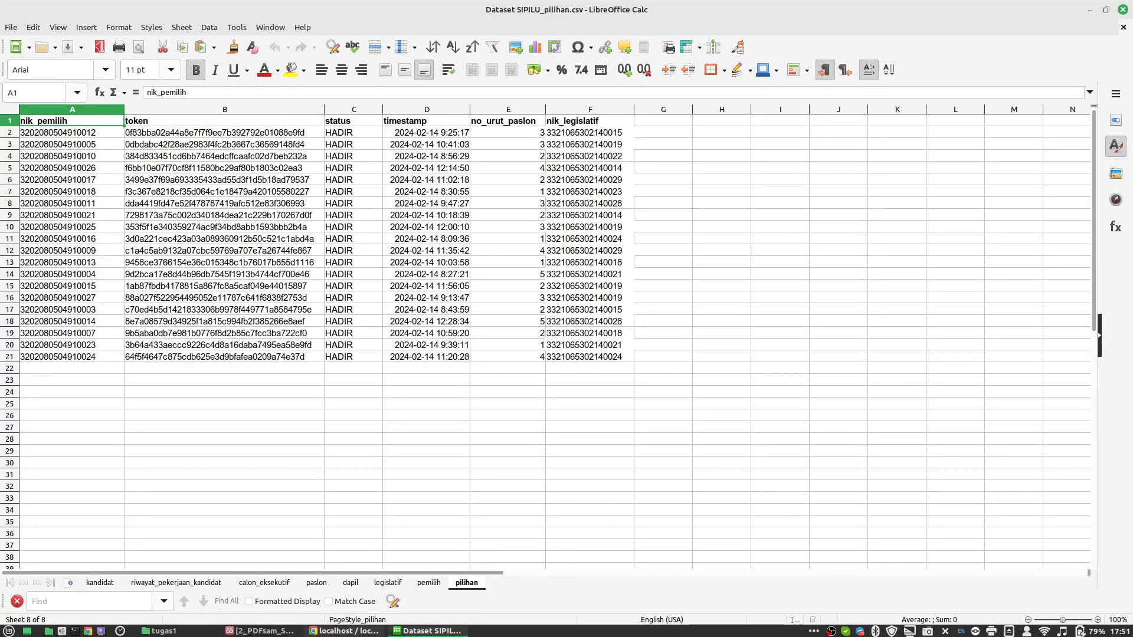
click(348, 631)
Step: Switch to the assignment PDF and highlight question 1 in the SOAL section on page 6
click(276, 631)
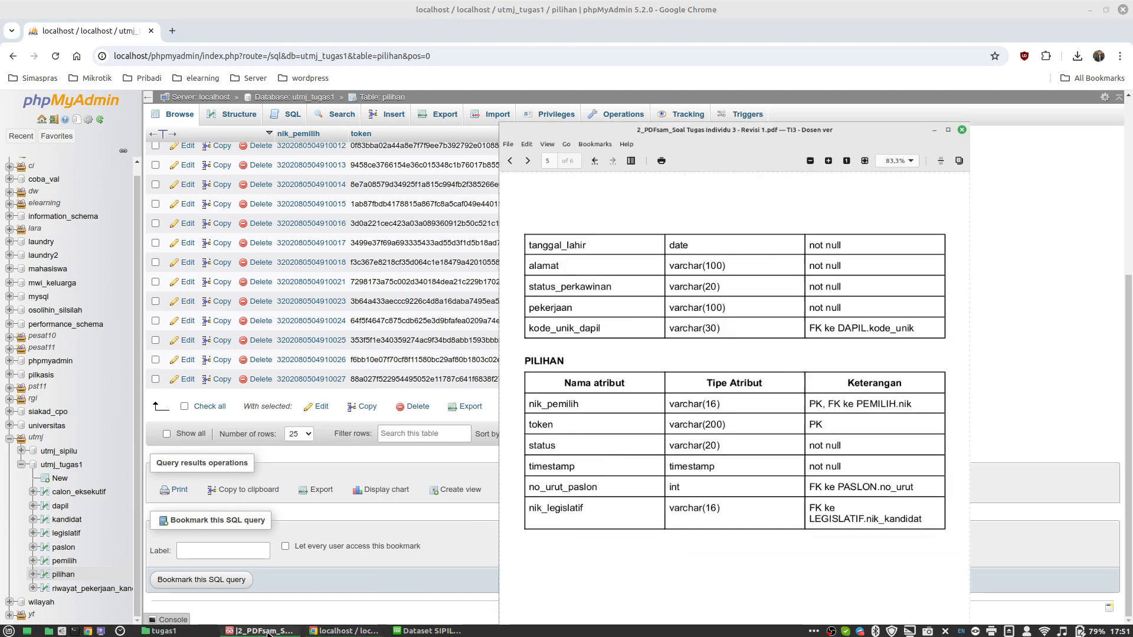
scroll(826, 399, down, 5)
scroll(830, 394, down, 4)
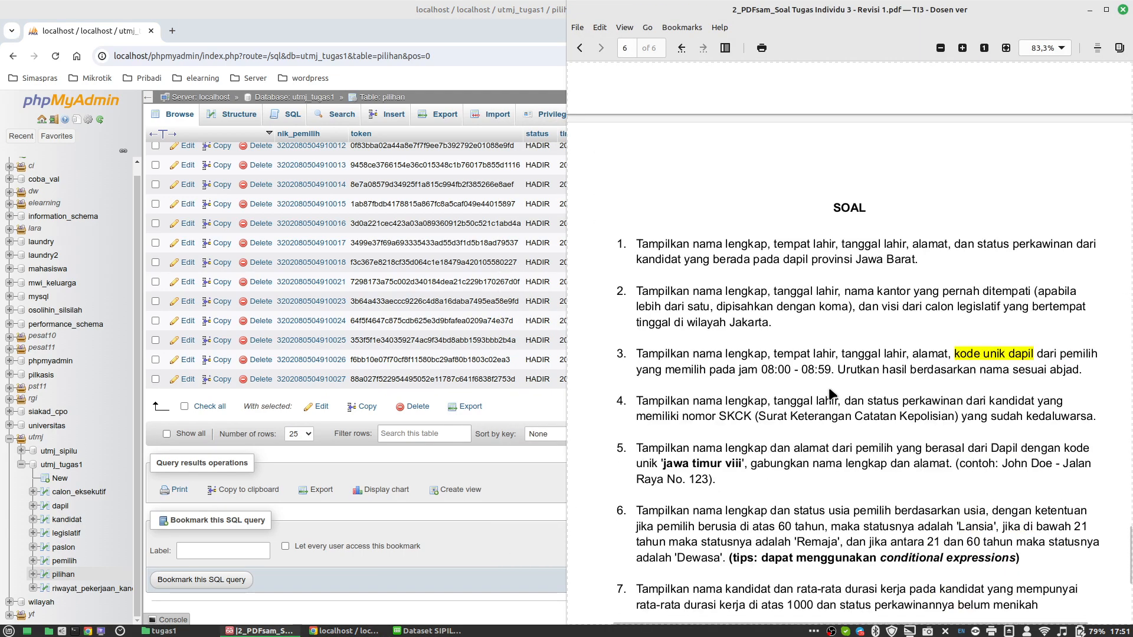
scroll(829, 388, up, 1)
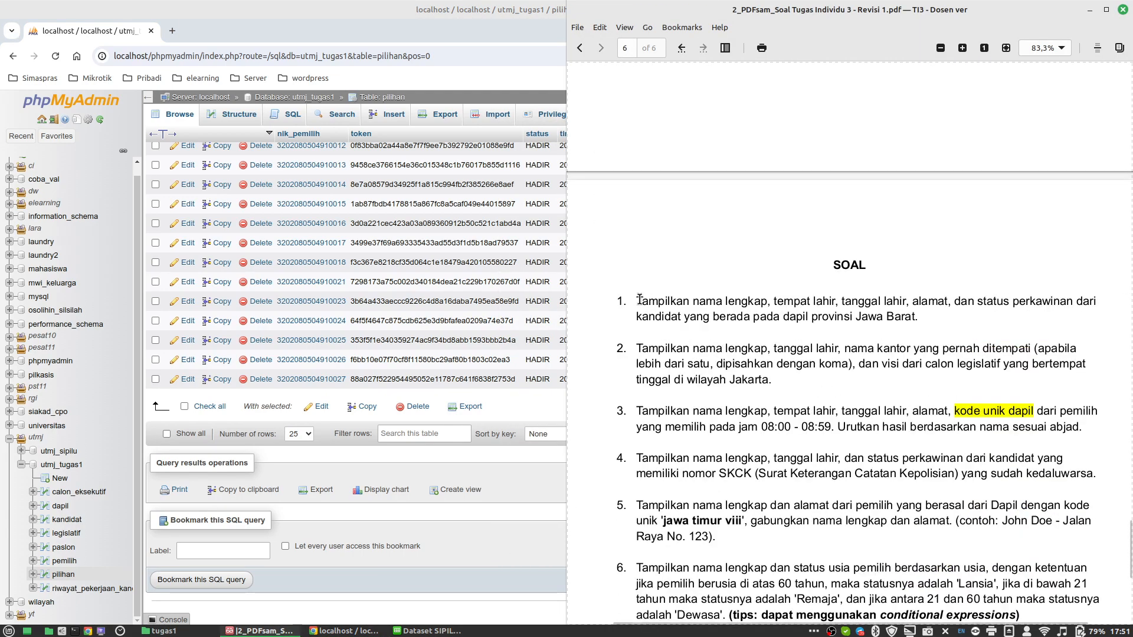
drag(640, 303, 912, 311)
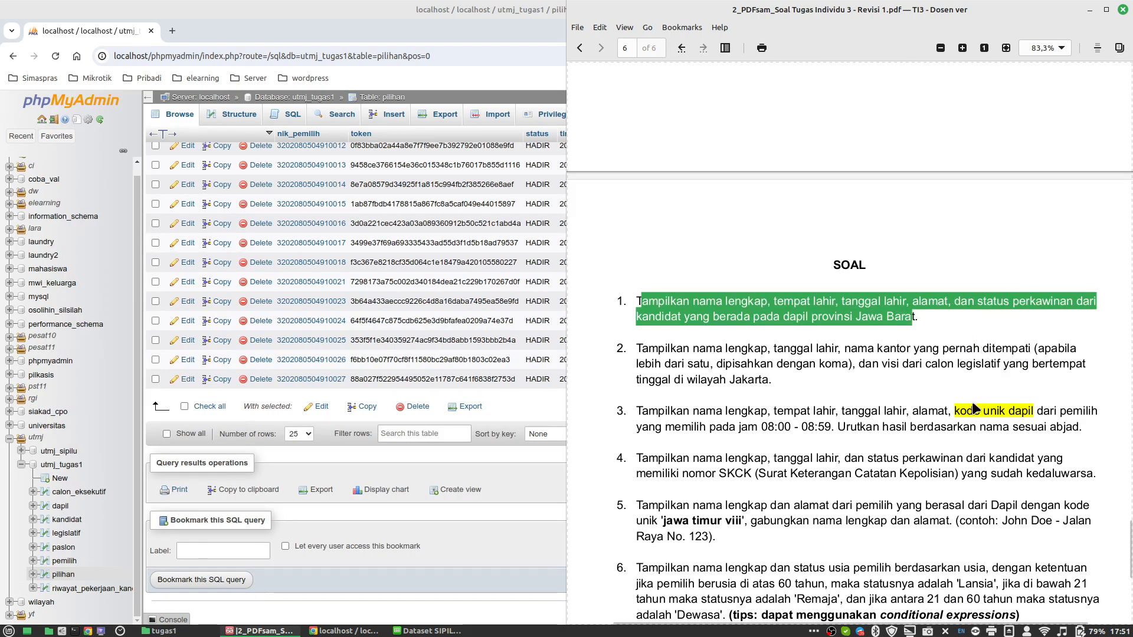
Step: Open an empty SQL query editor for the utmj_tugas1 database and bring the assignment PDF up beside it
click(297, 125)
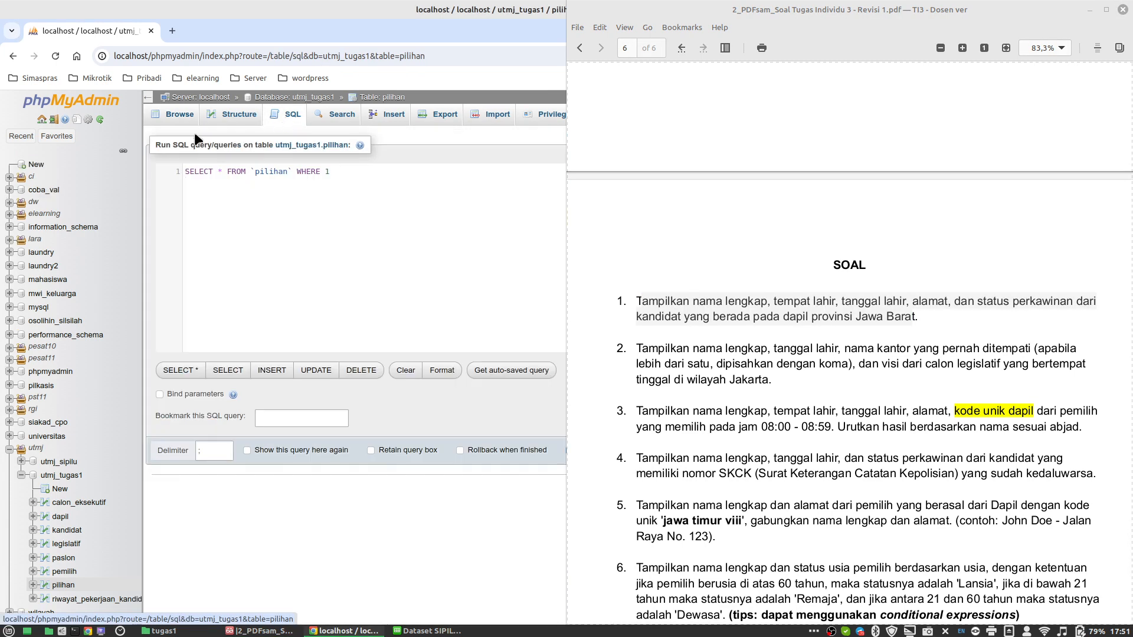
click(147, 97)
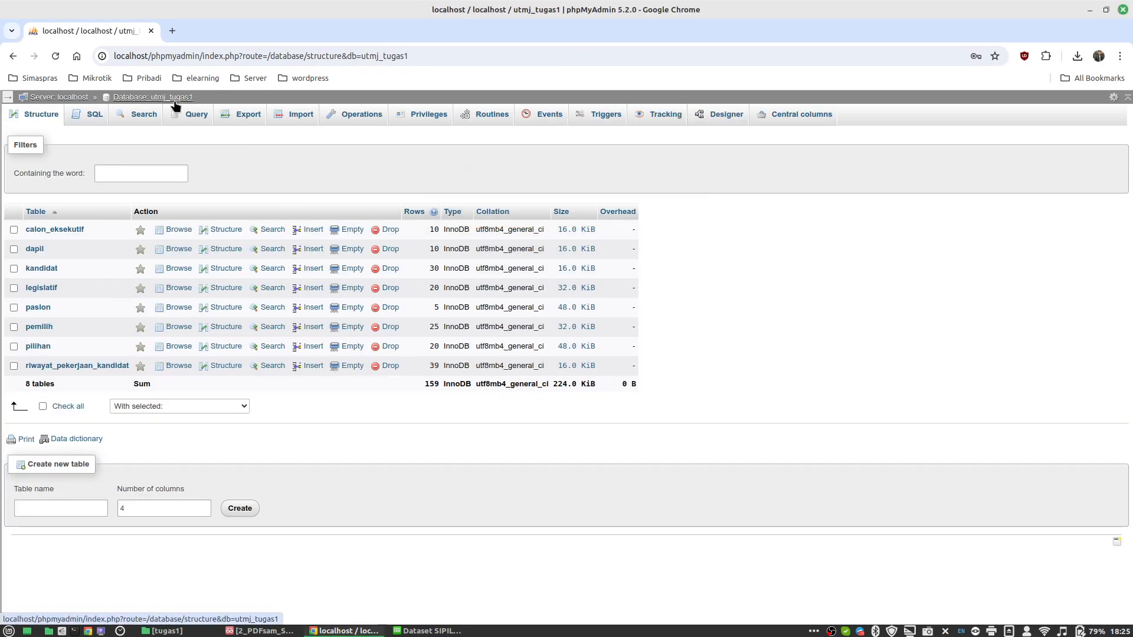
click(94, 120)
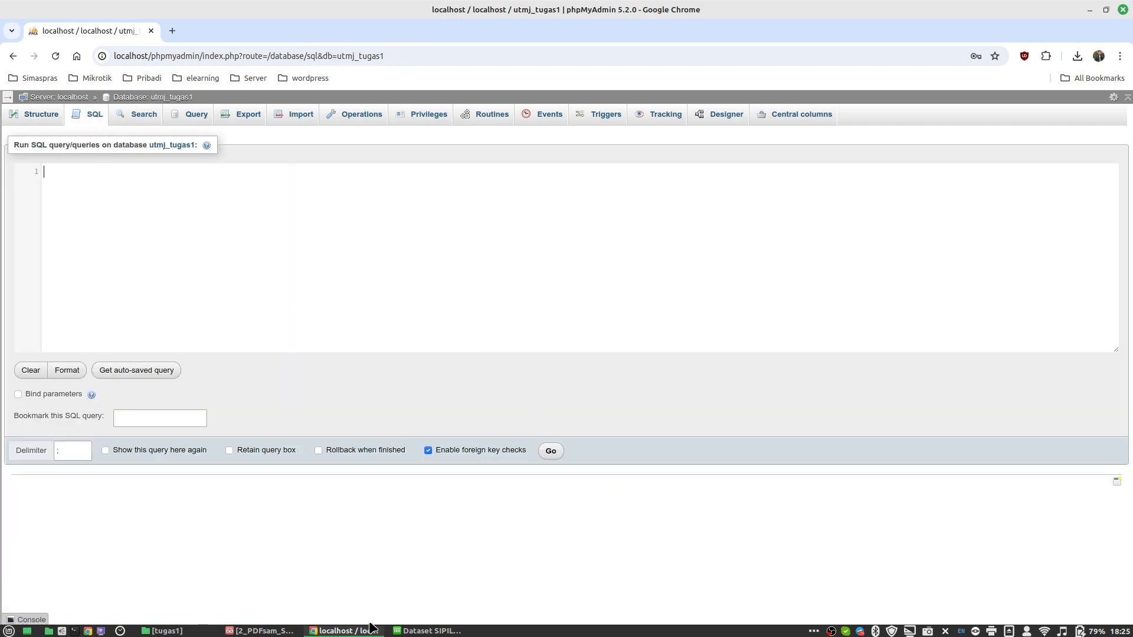
click(282, 631)
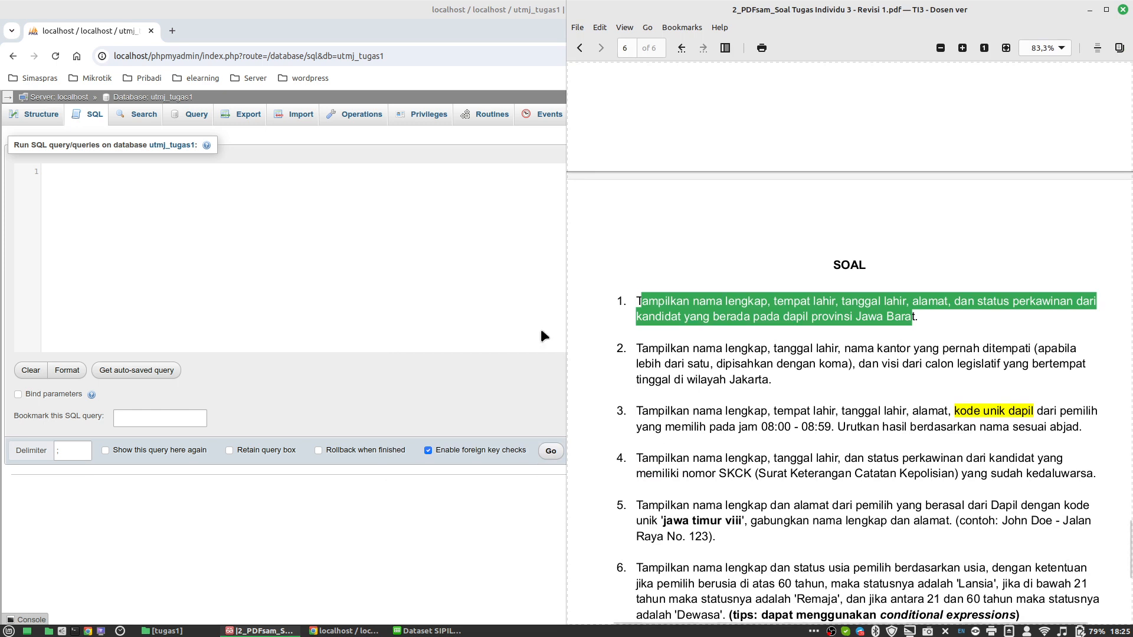
Step: Start a SELECT query that reads from the kandidat table under the alias k, with FROM kandidat k on its own line
click(201, 229)
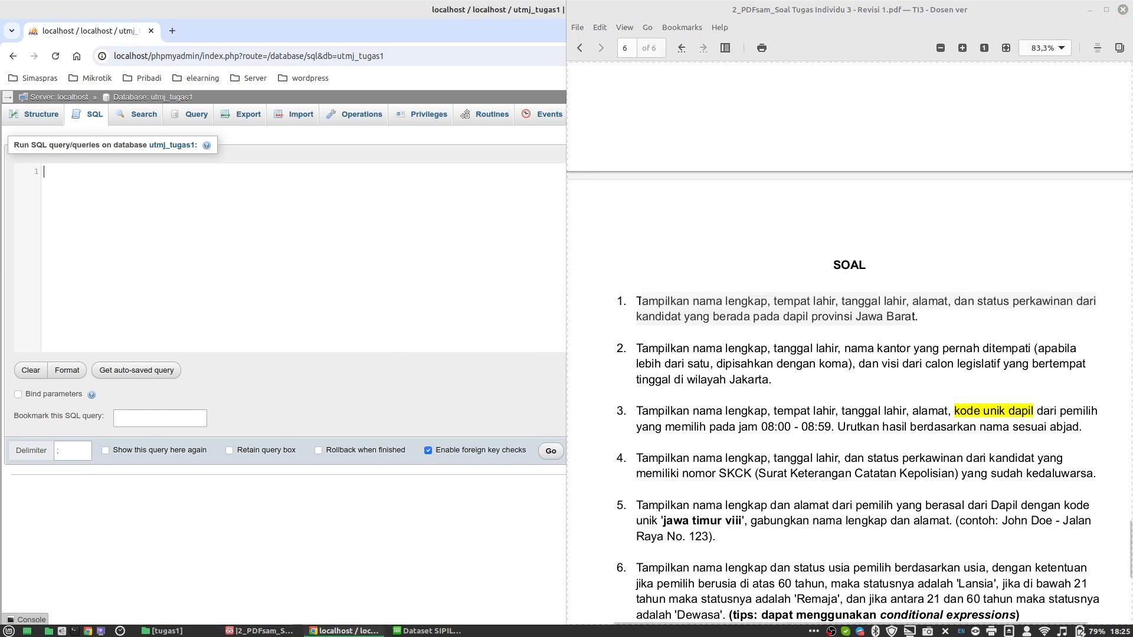
click(639, 301)
click(238, 203)
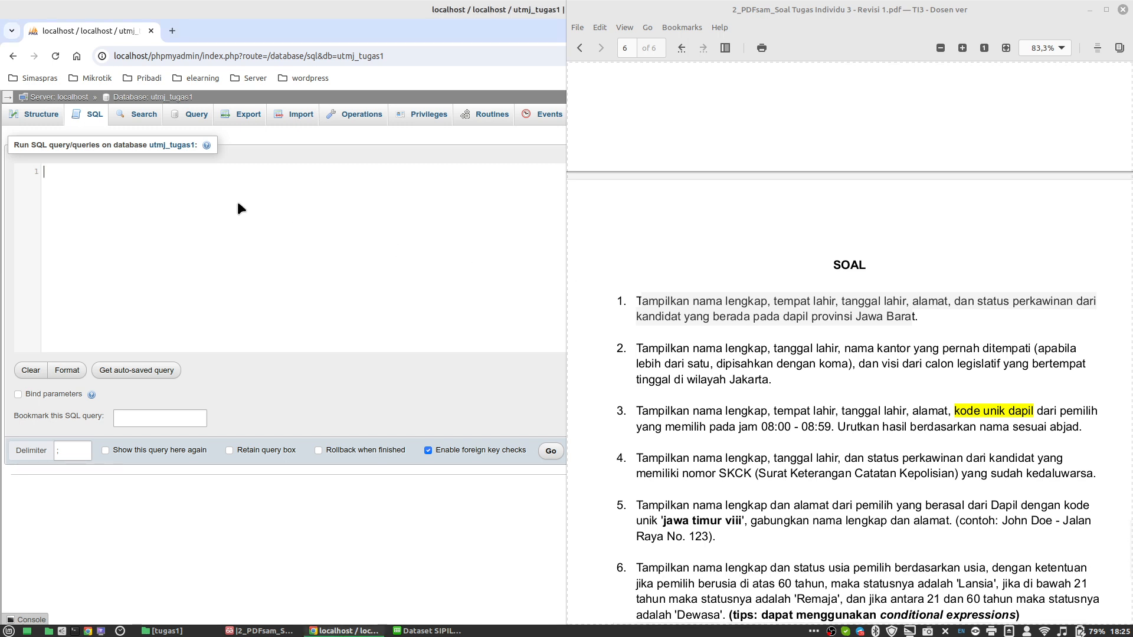
key(Caps_Lock)
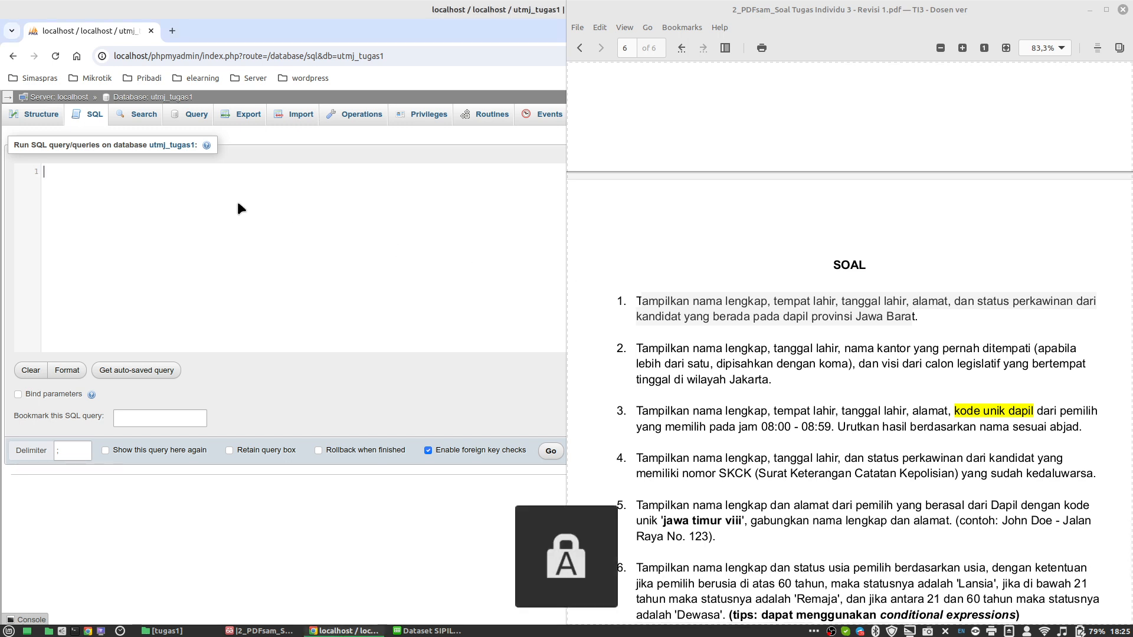
text(SELECT)
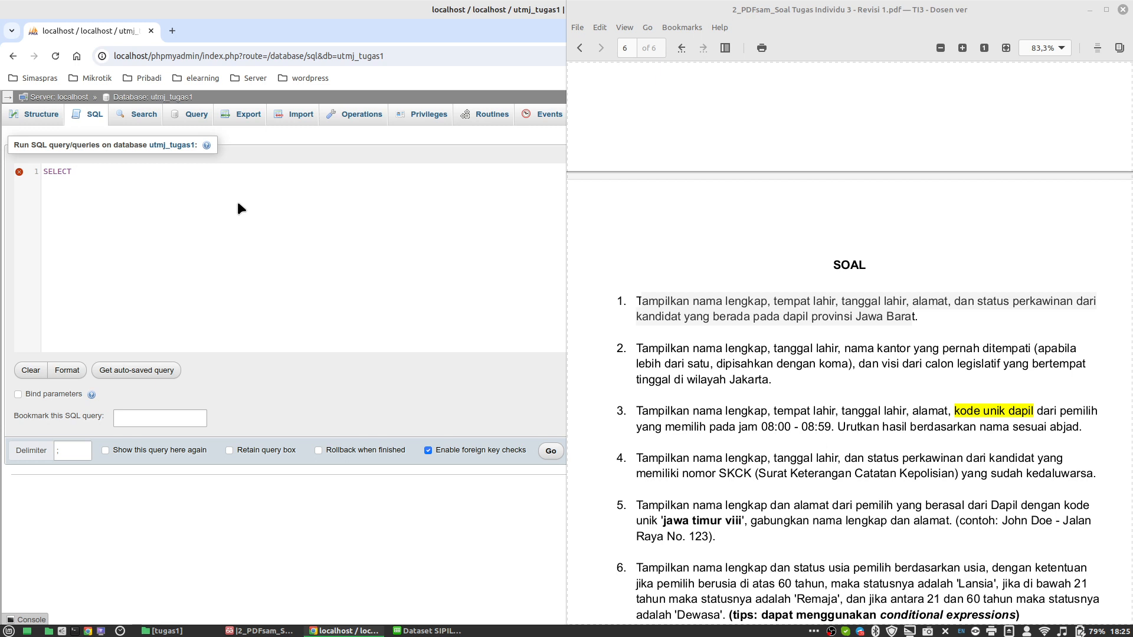
text(K)
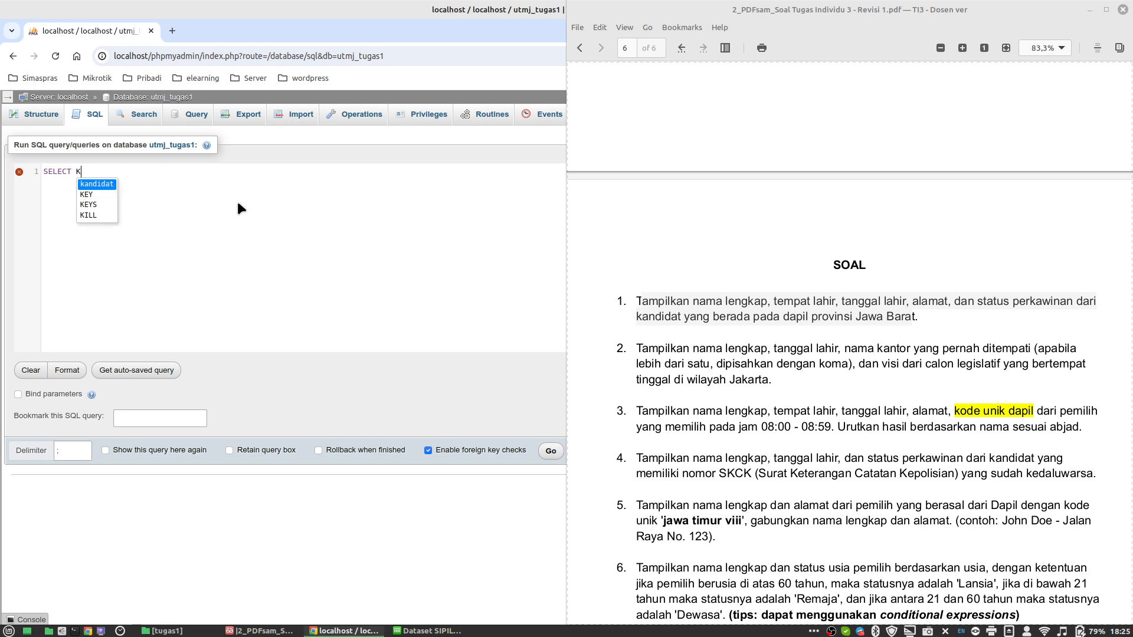
key(Escape)
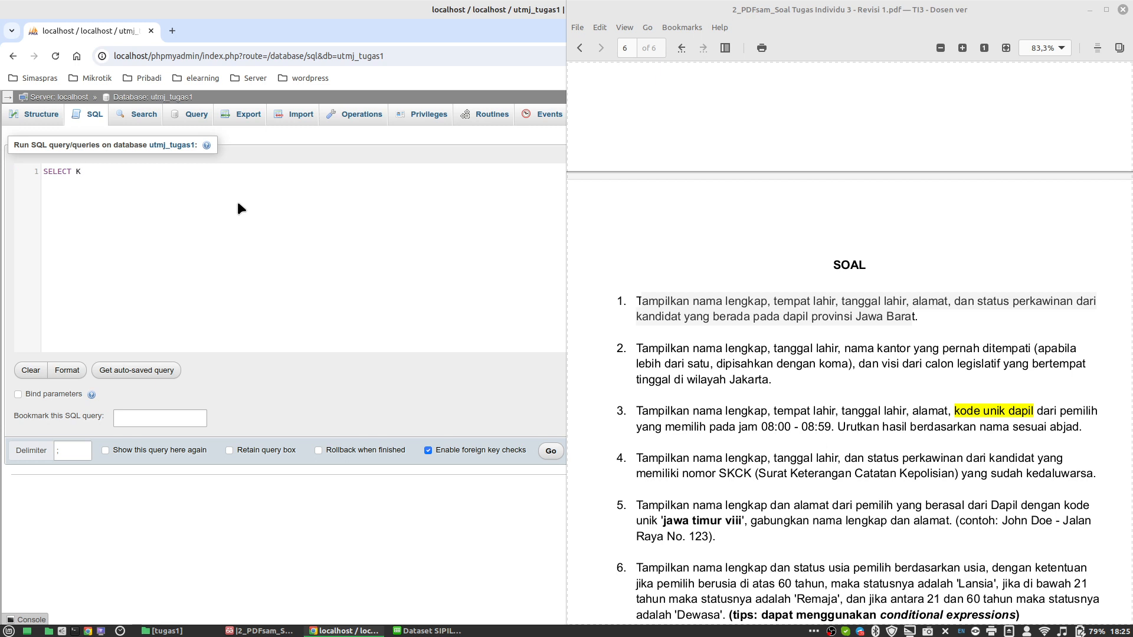
key(BackSpace)
key(Caps_Lock)
text(k)
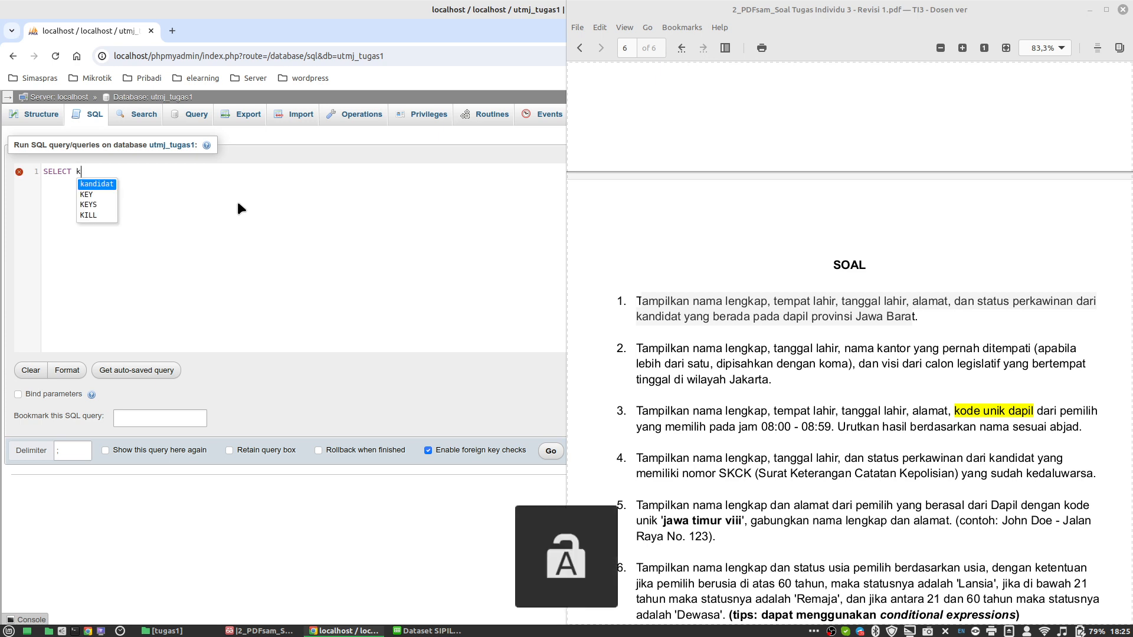
key(Escape)
key(Return)
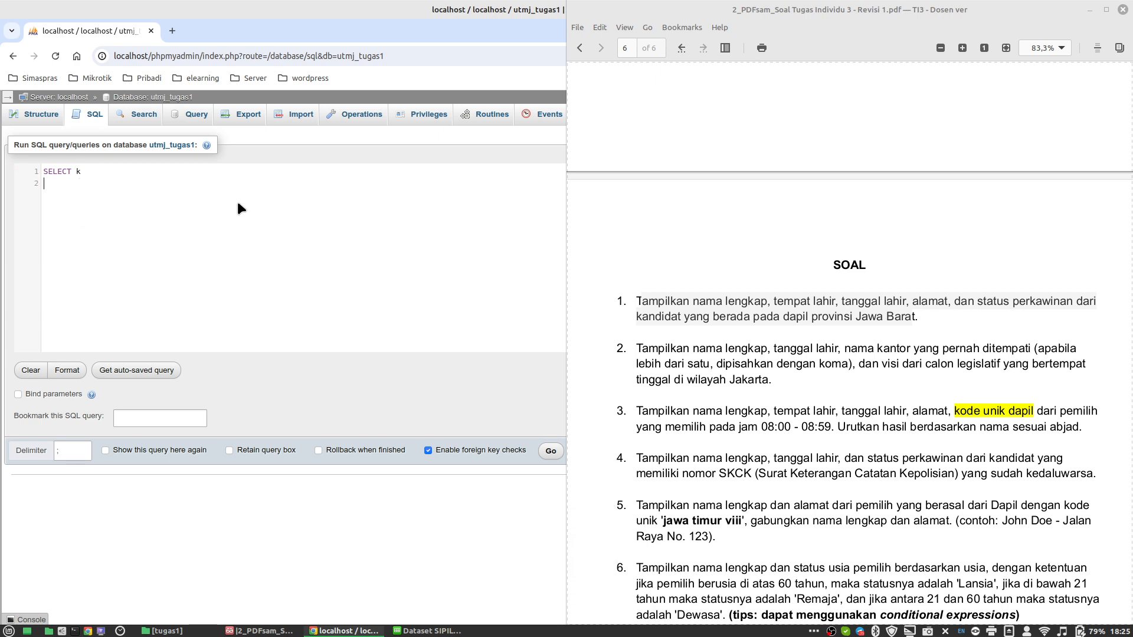
text(FROM)
key(Return)
text(kandidat k)
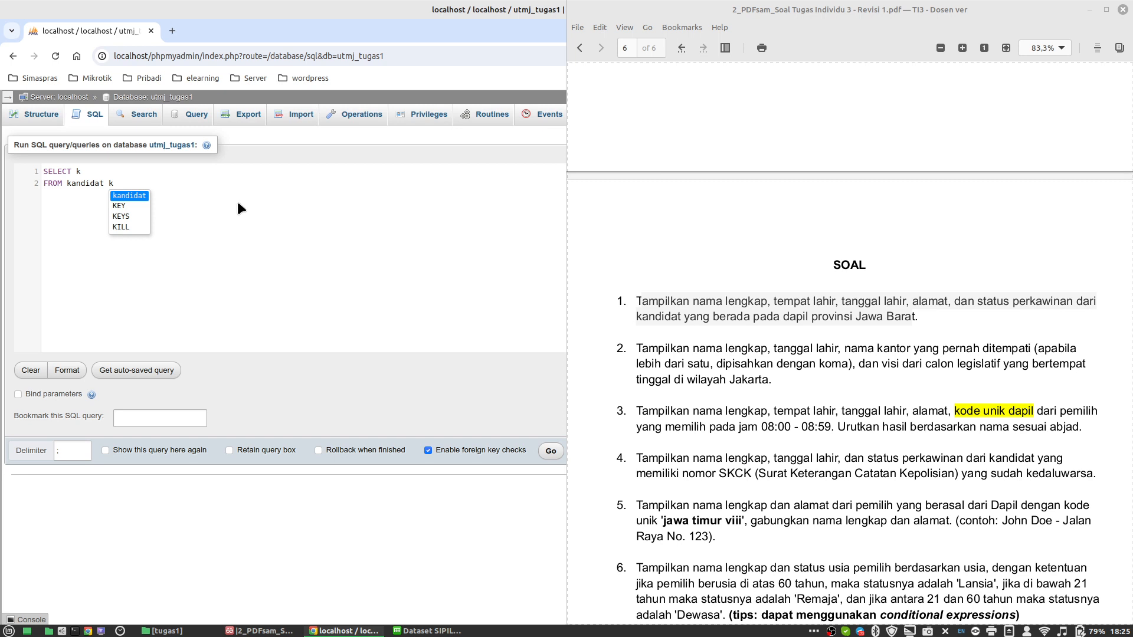
key(Escape)
Step: Put k.nama_lengkap followed by a comma as the first column of the SELECT list
text(.)
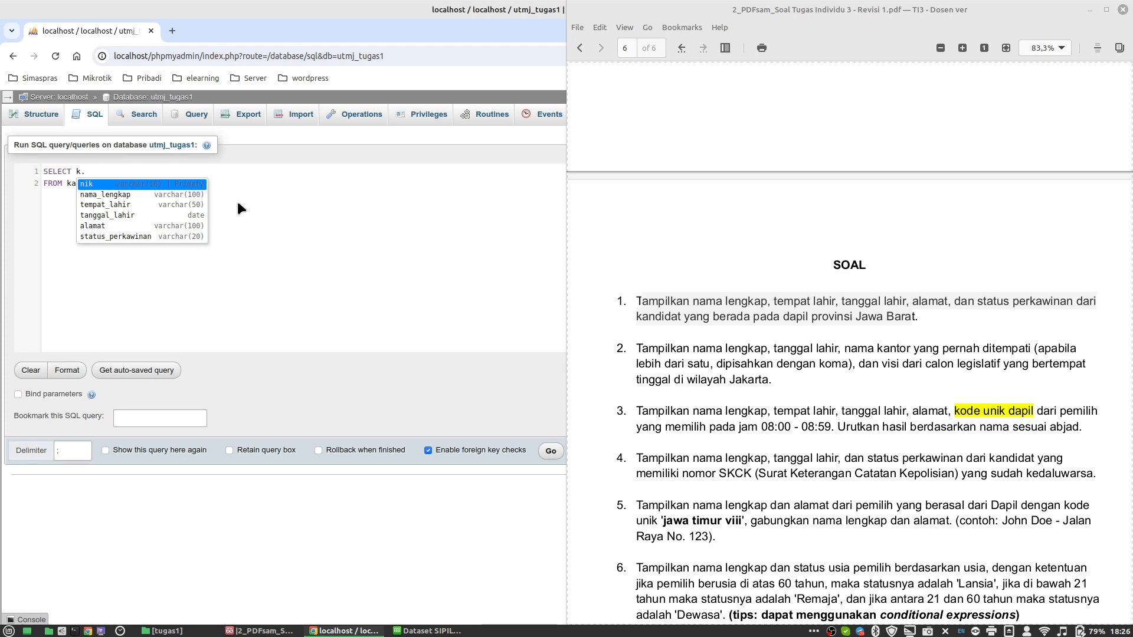
text(nama)
key(Return)
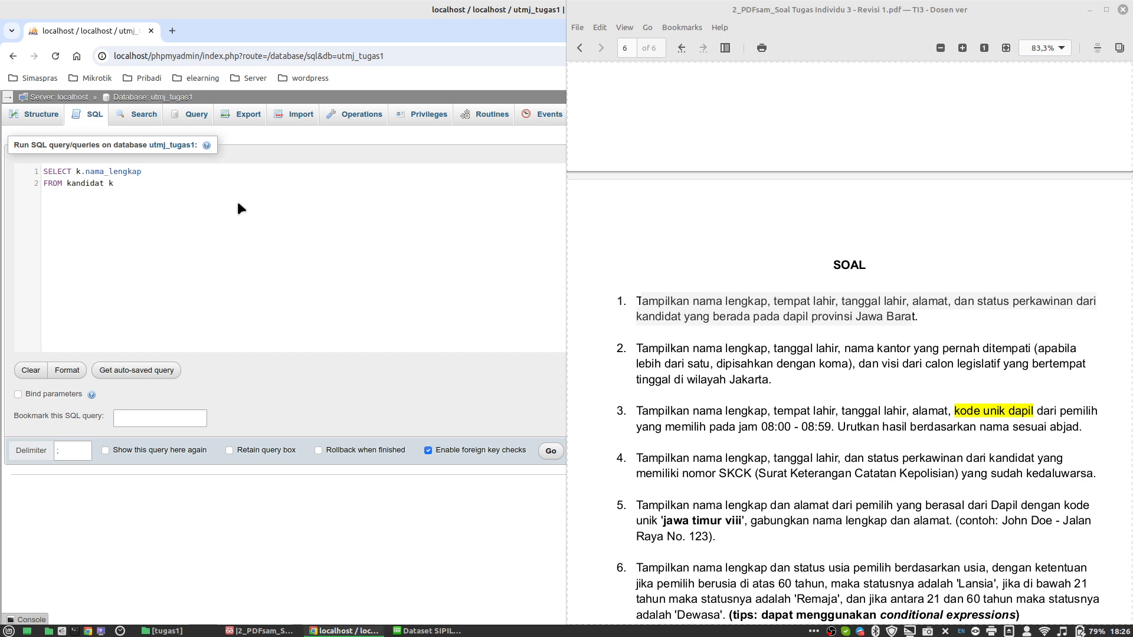
key(Left)
key(Up)
key(BackSpace)
text(,)
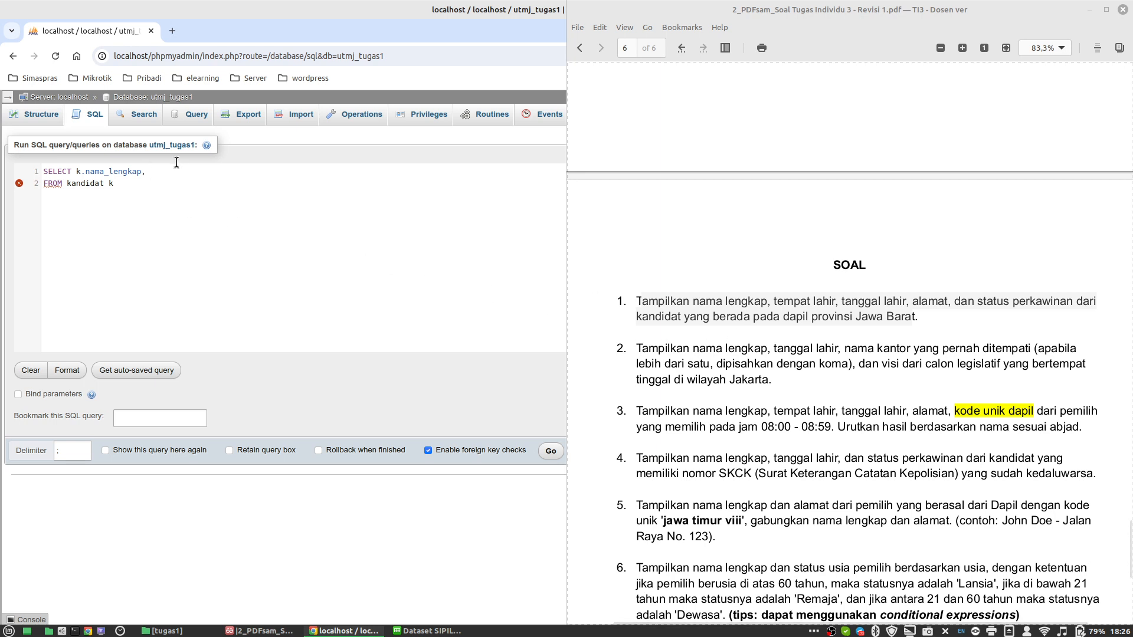
Step: Extend the SELECT list with k.tempat_lahir, k.tanggal_lahir, k.alamat and k.status_perkawinan
text( k)
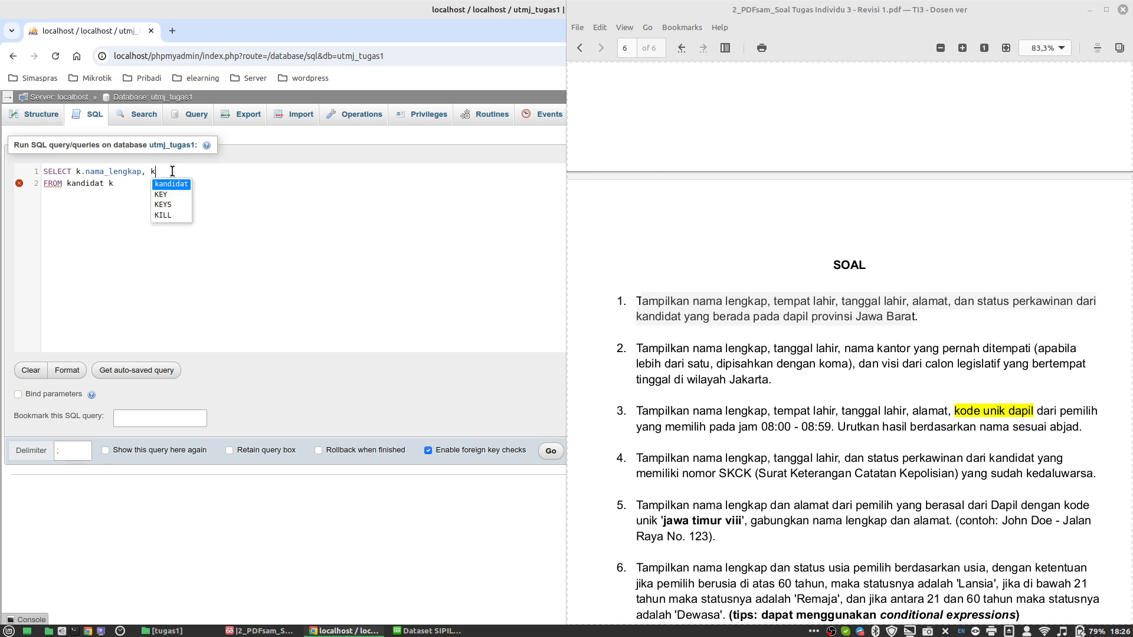
text(.)
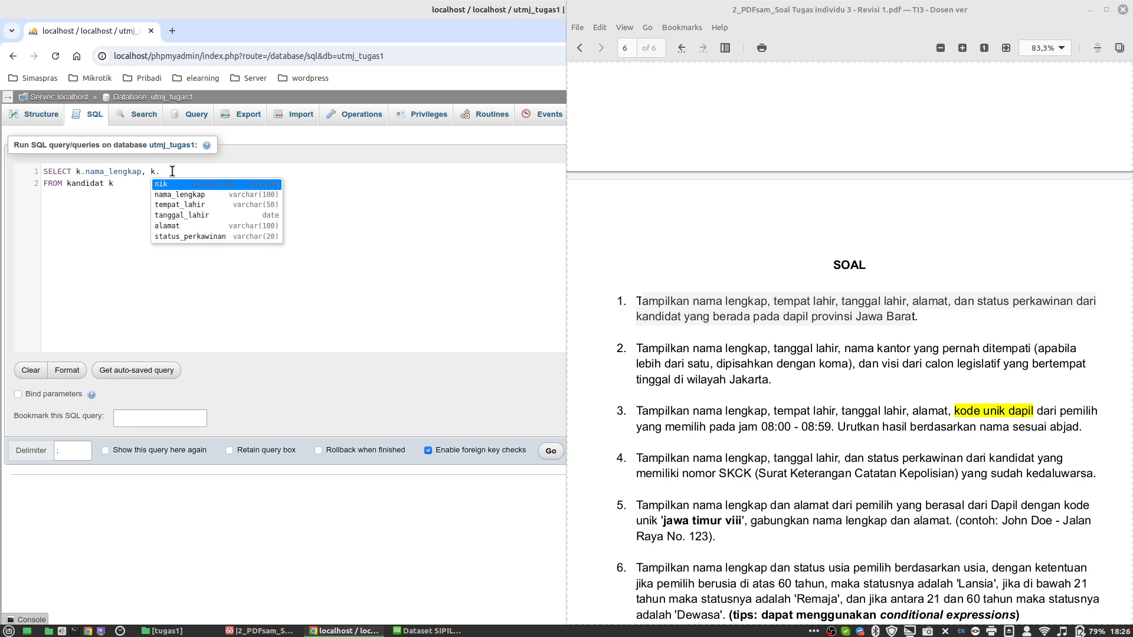
text(tempat_lahir)
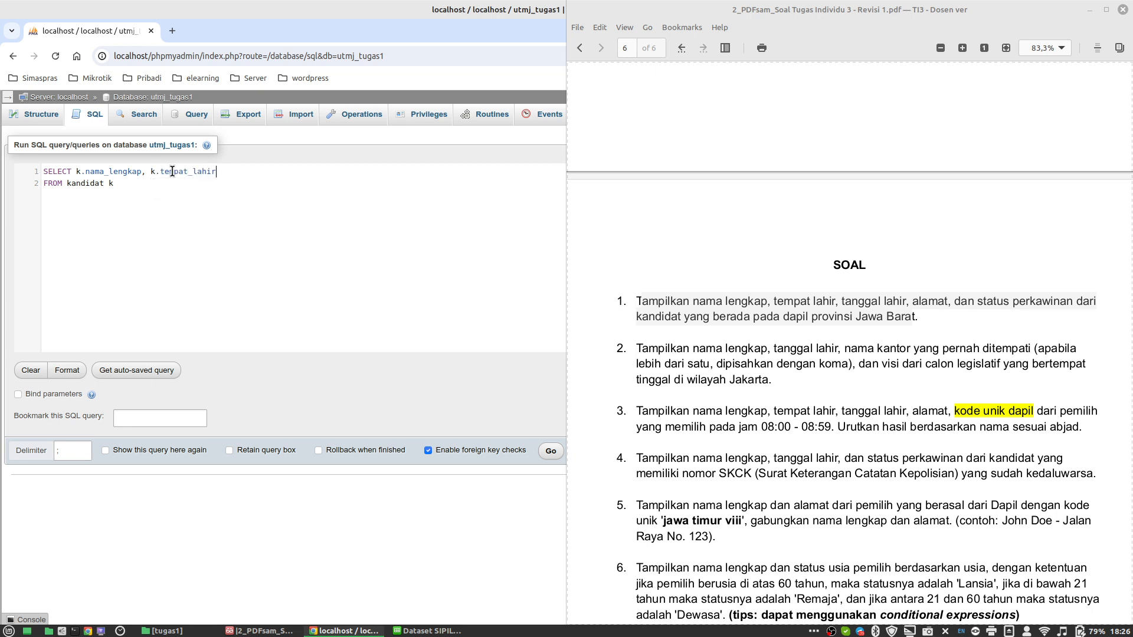
text(,)
text( k.tanggal_lahir,)
text(k.alamat)
text(, k.sta)
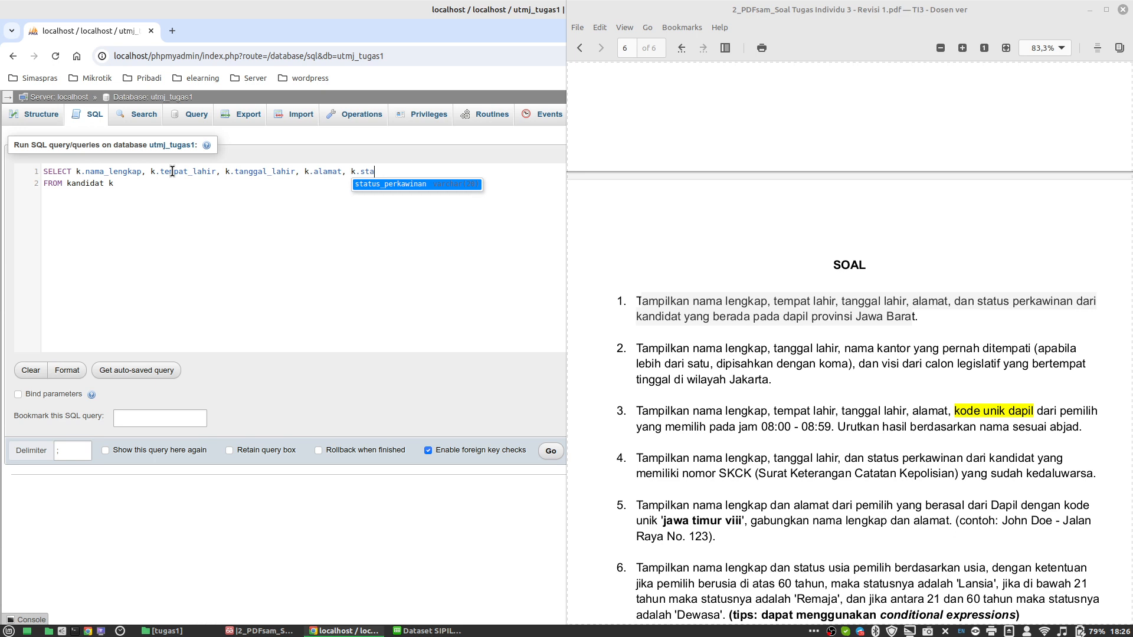
key(Return)
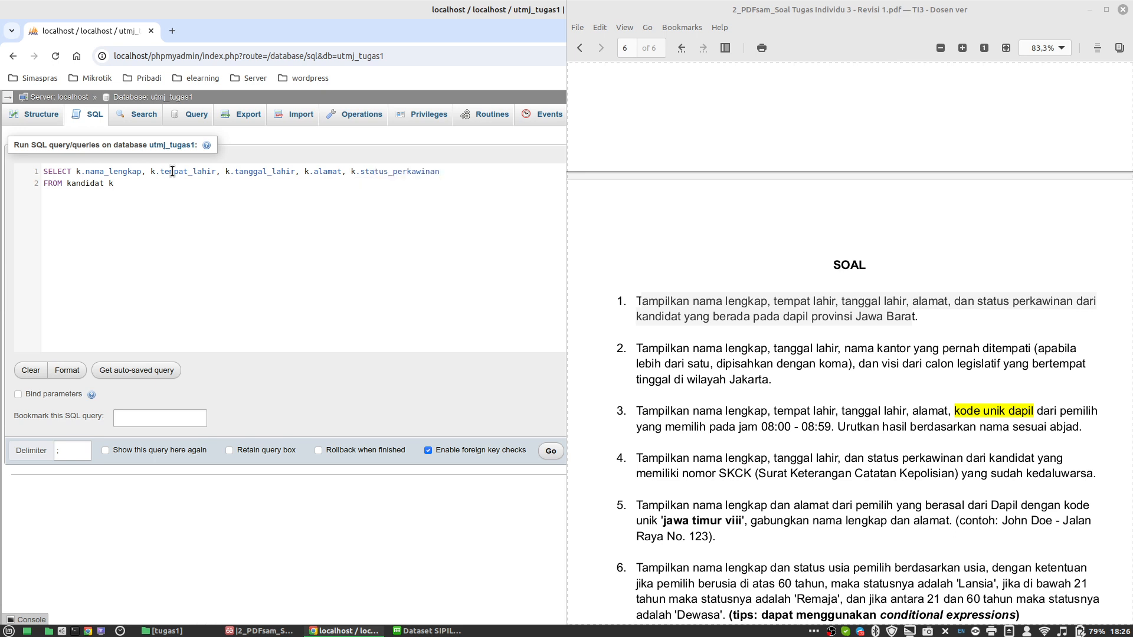
Step: Add an indented line below FROM joining the other table: JOIN legislatif l ON k.nik=l.nik_kandidat
key(Return)
text(JOIN l)
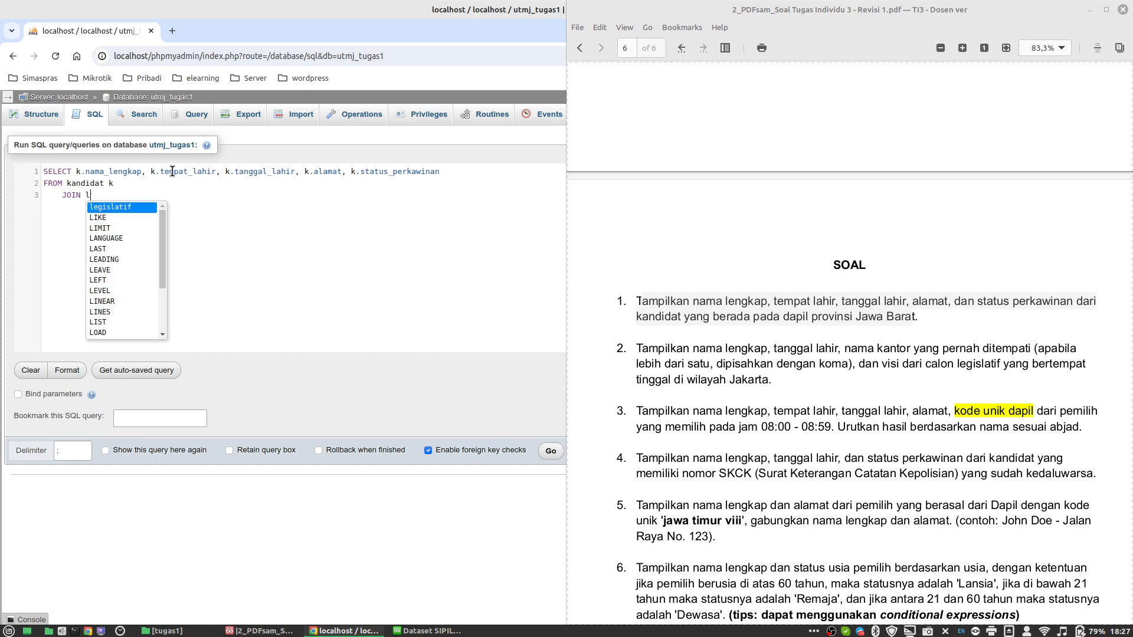
text(eig)
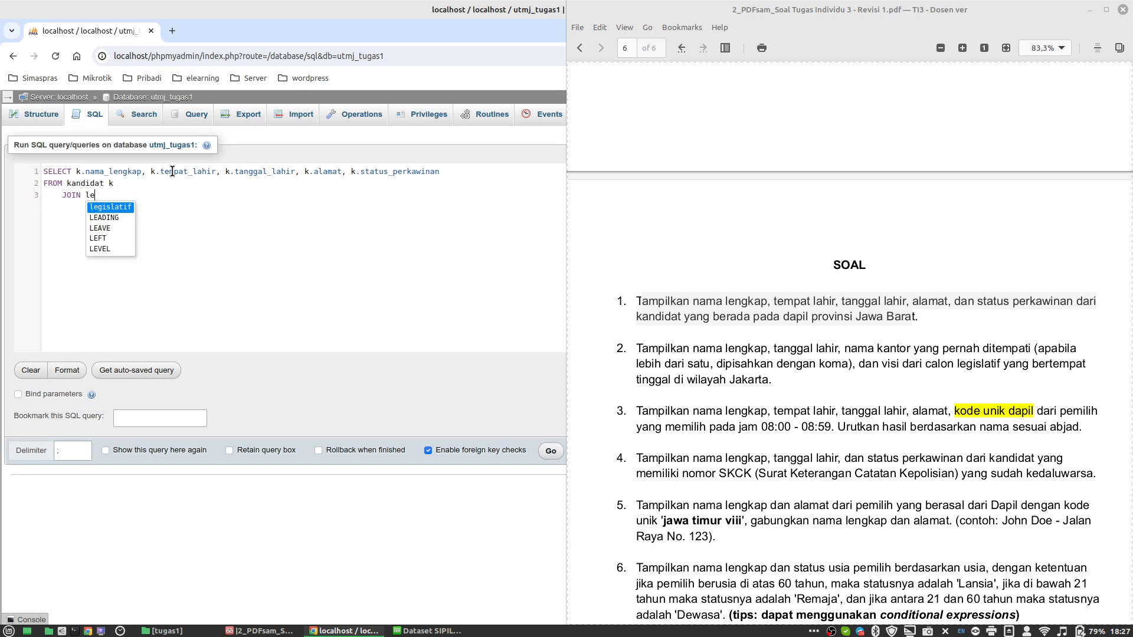
key(BackSpace)
key(BackSpace)
key(Return)
text(latif l)
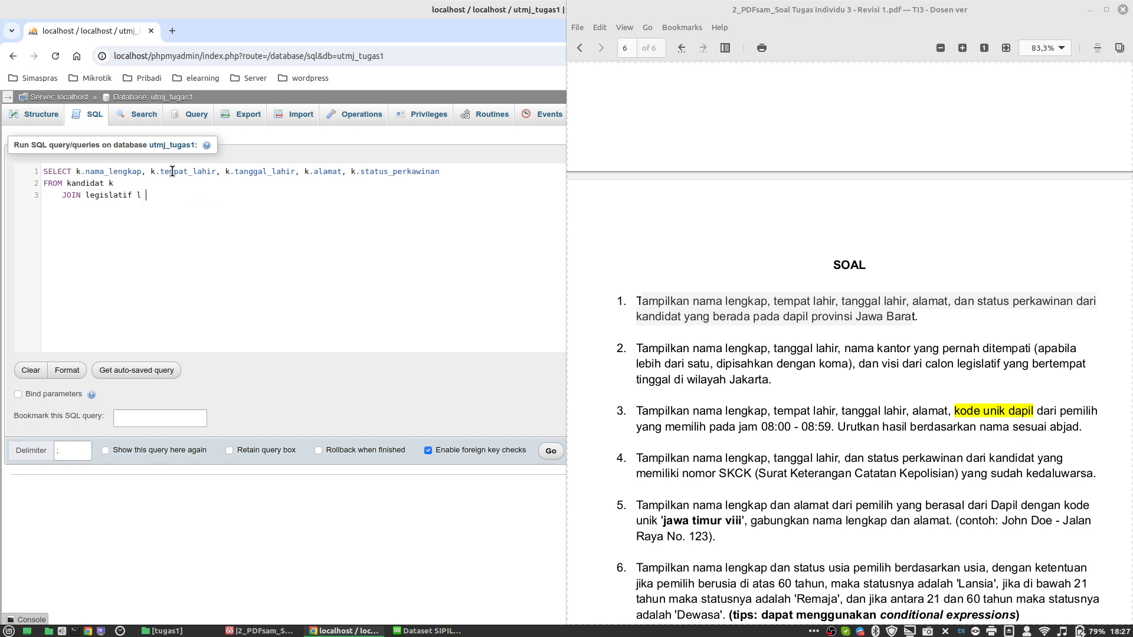
text( ON k.ni)
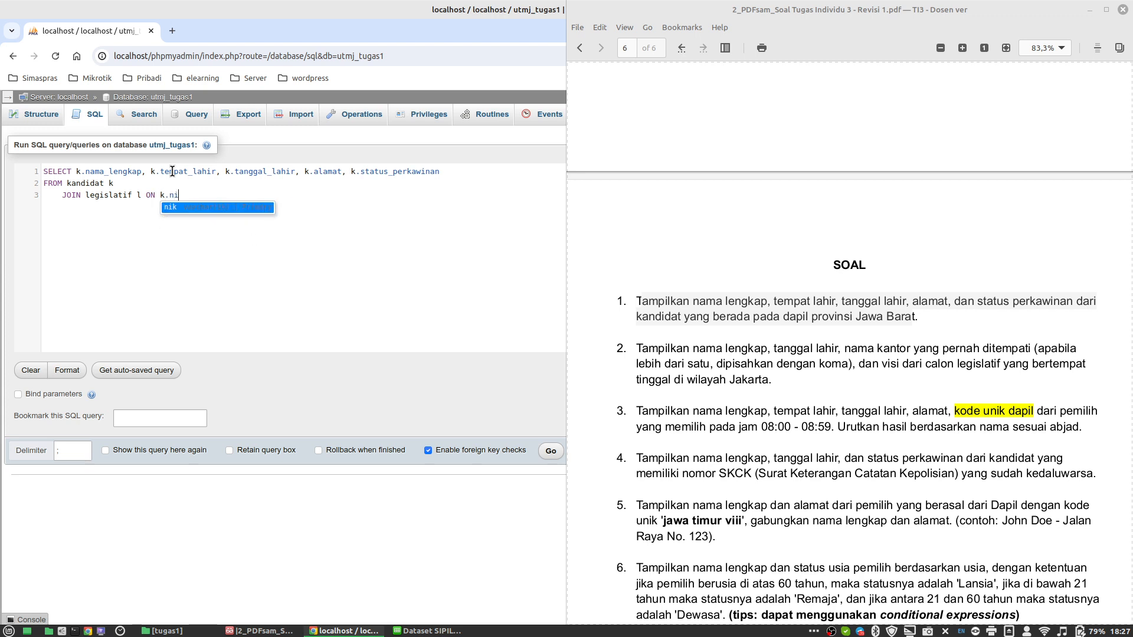
text(k=)
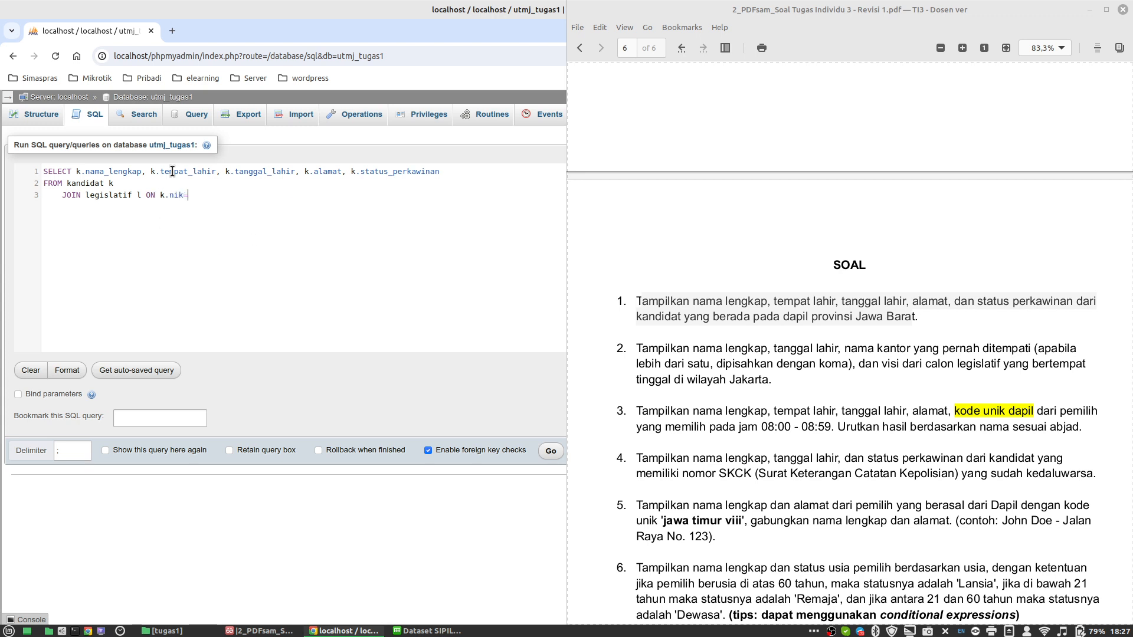
text(l.nik)
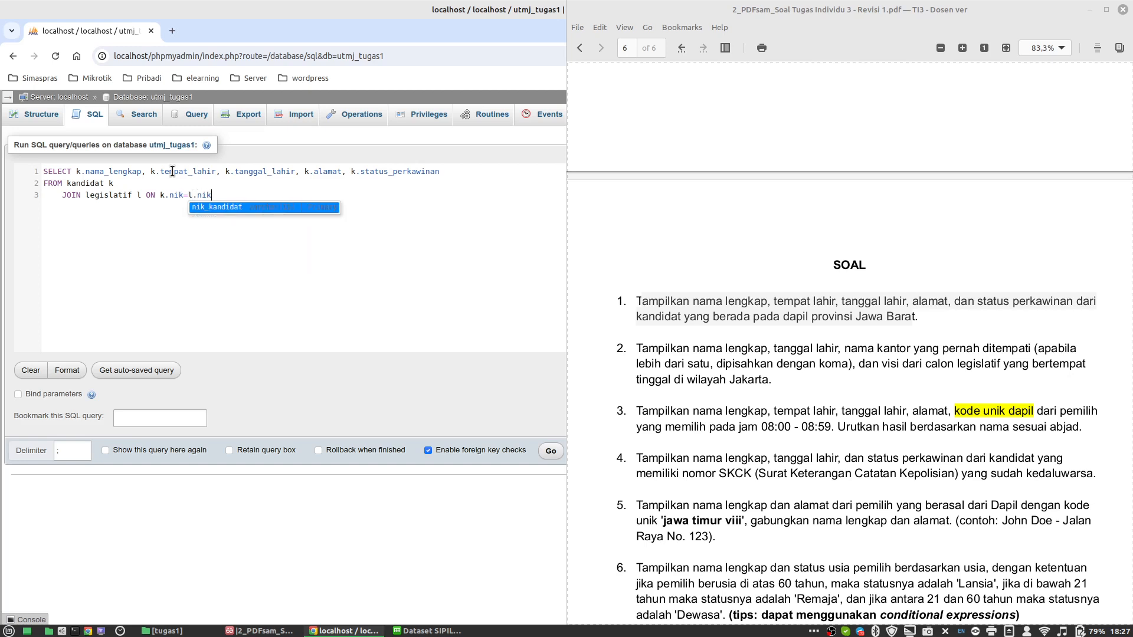
key(Return)
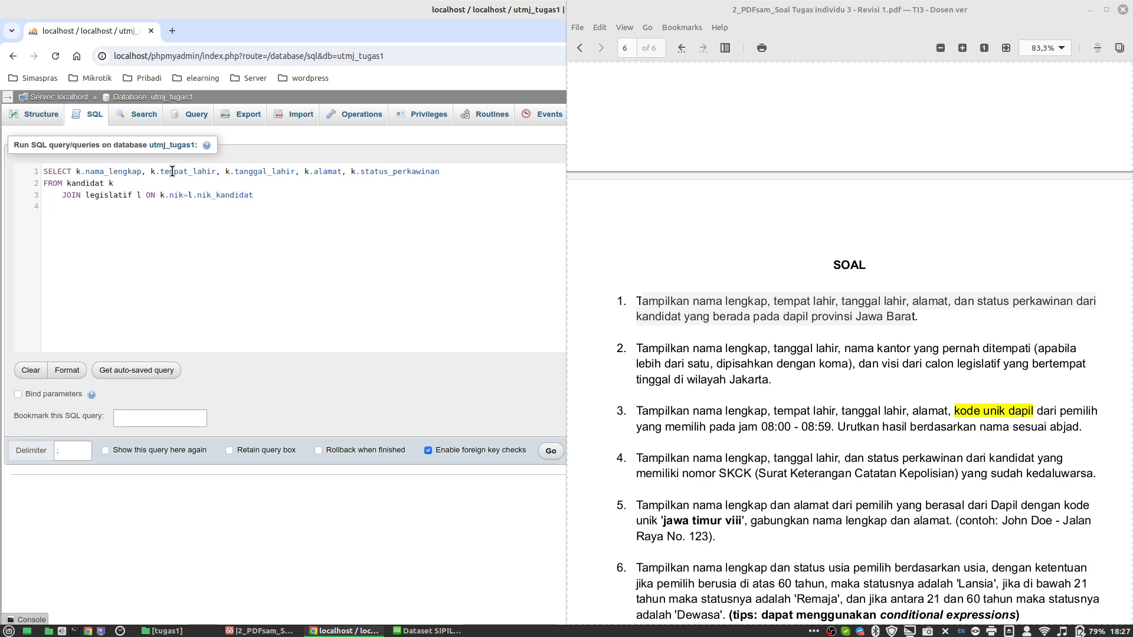
Step: Filter the query for West Java with an unindented line WHERE l.kode_unik_dapil LIKE 'jawa barat%';
key(Left)
text(WHERE l.ko)
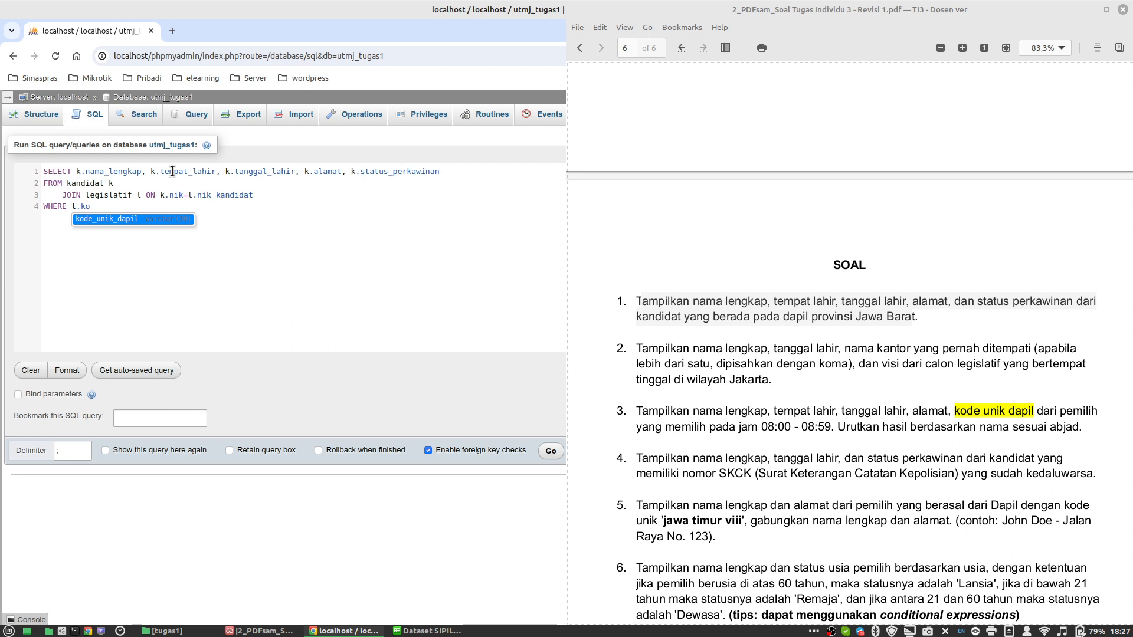
key(Return)
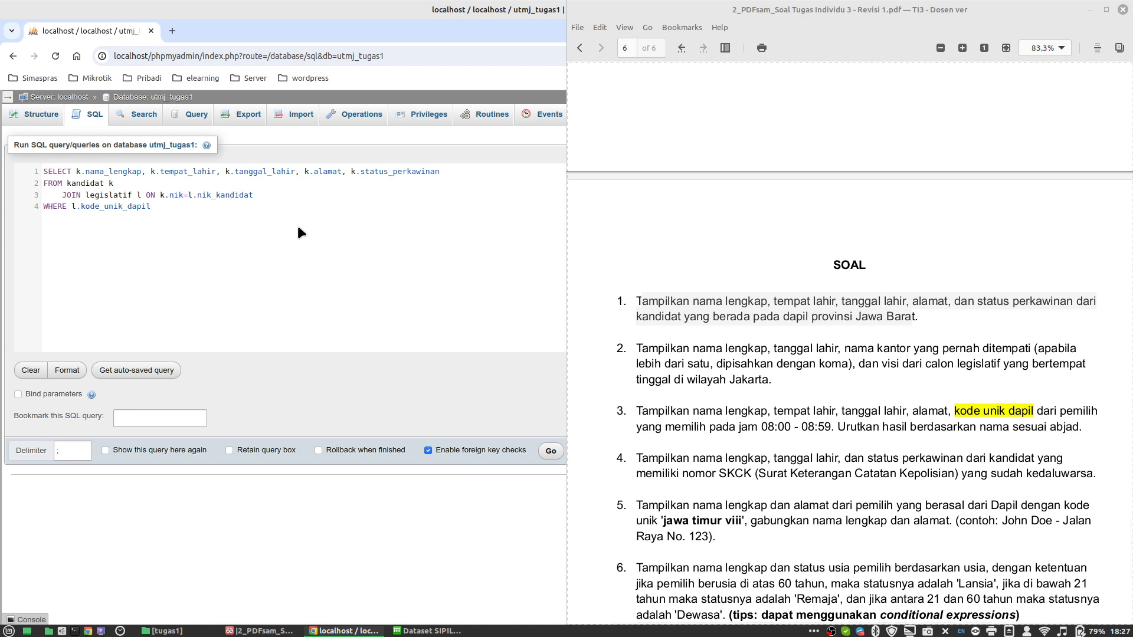
text(LIKE 'jawa barat%';)
Step: Copy l.kode_unik_dapil from the WHERE clause and append it as the last column of the SELECT list
double_click(105, 208)
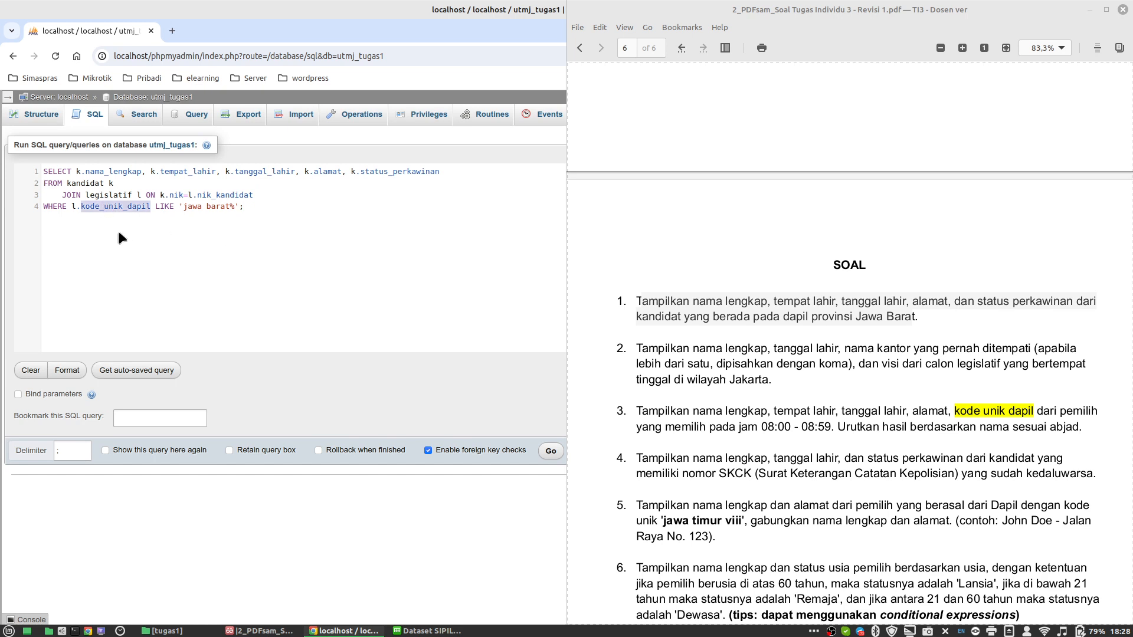
click(73, 208)
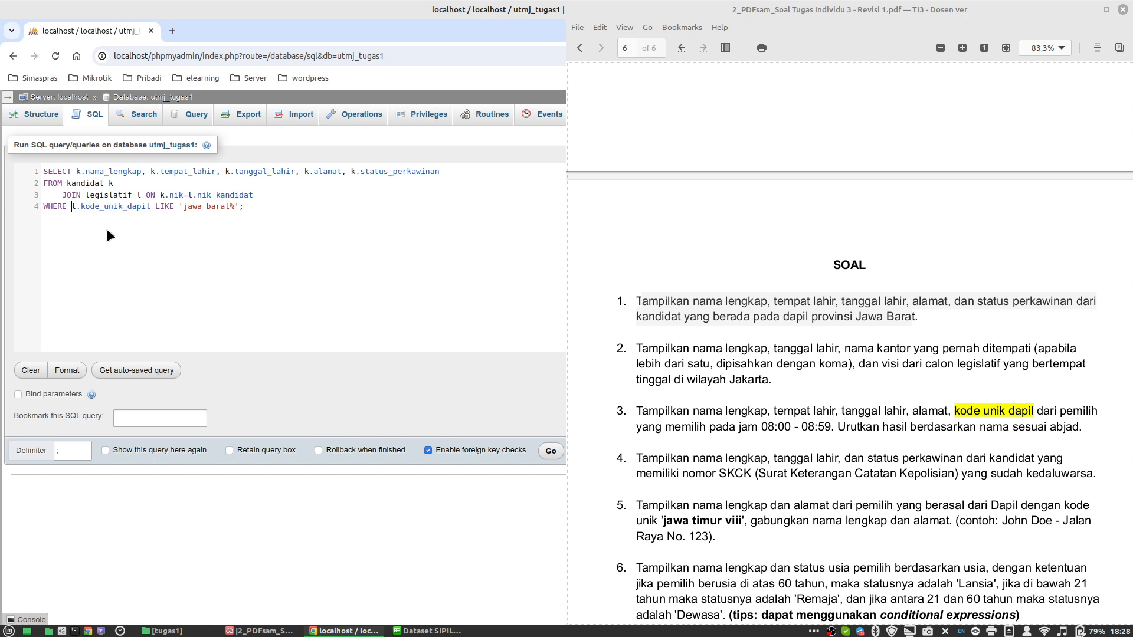
shift+click(151, 206)
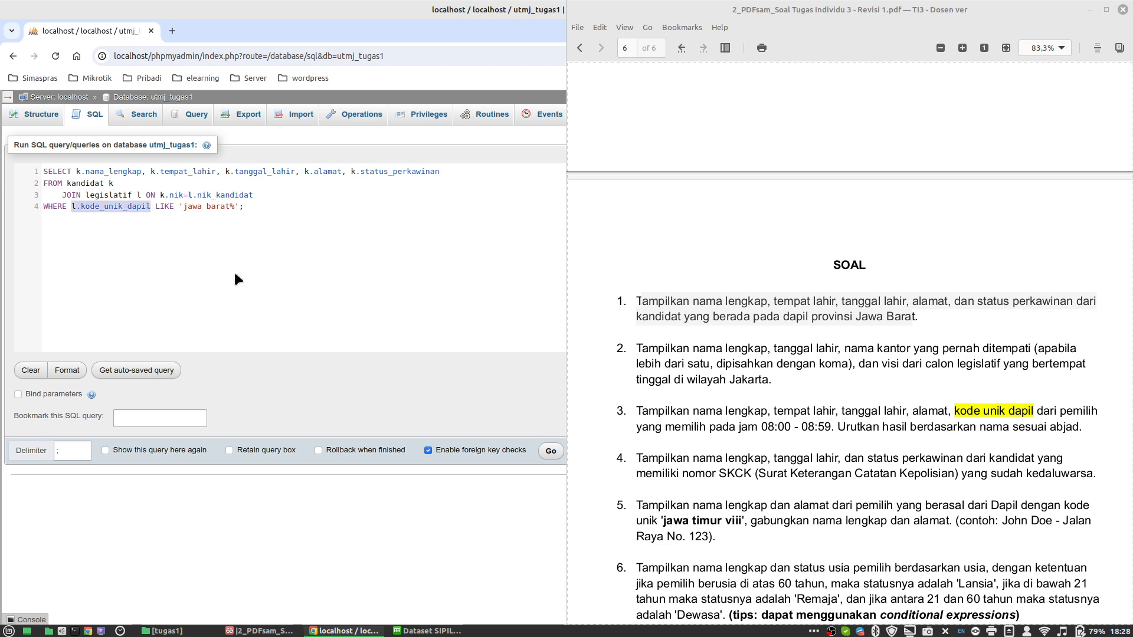
click(446, 172)
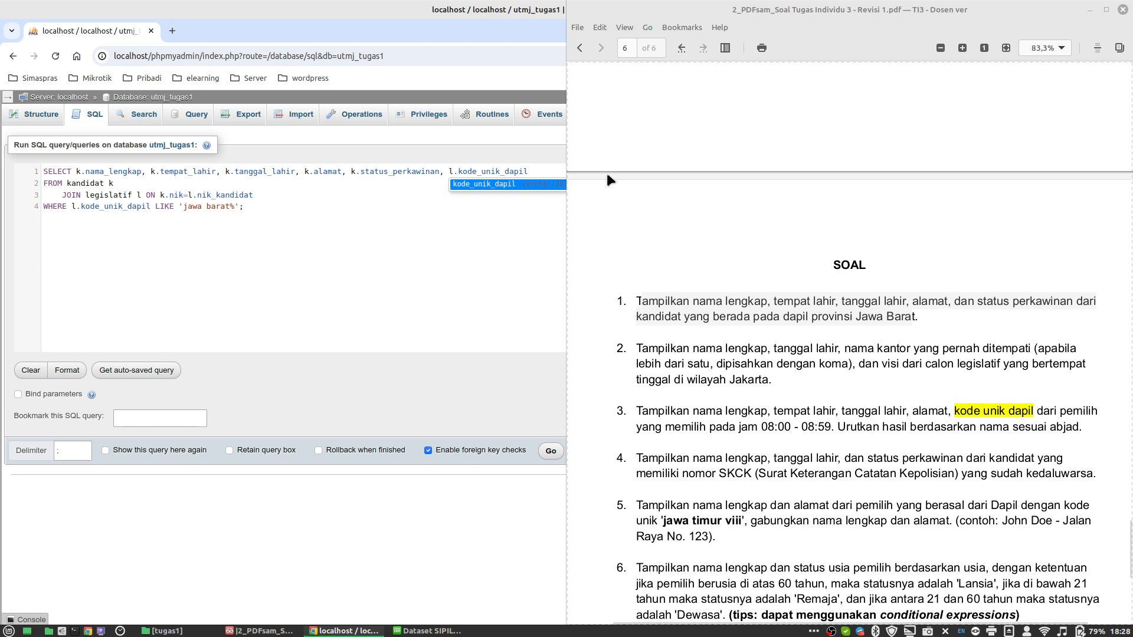
click(388, 247)
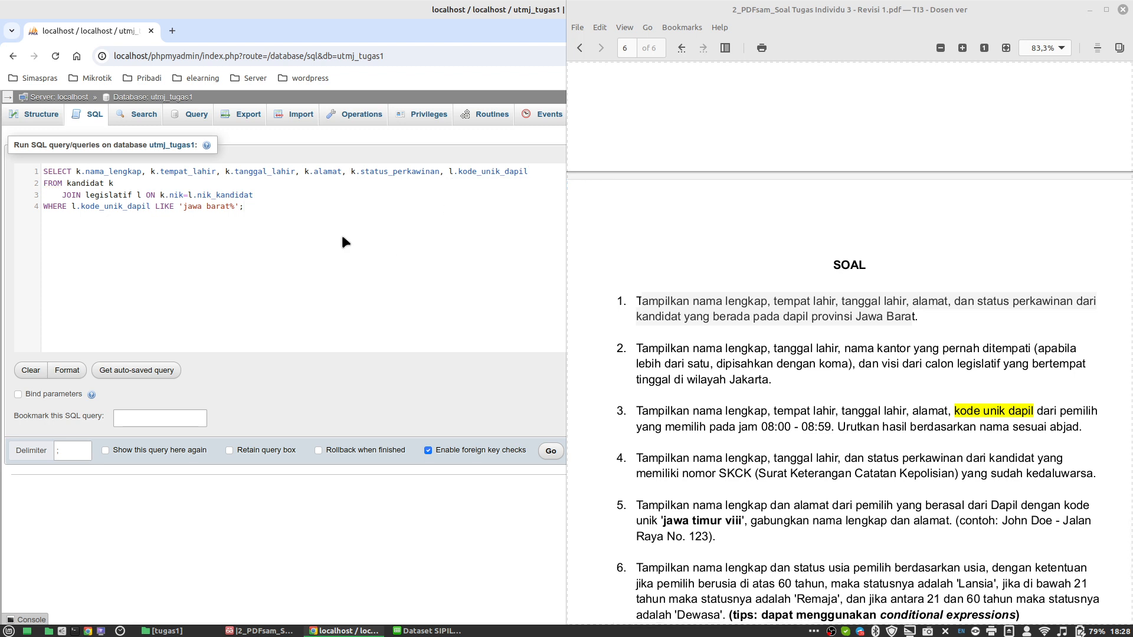
Step: Show the query editor at full window width, run the query and view its result rows
key(ctrl+k)
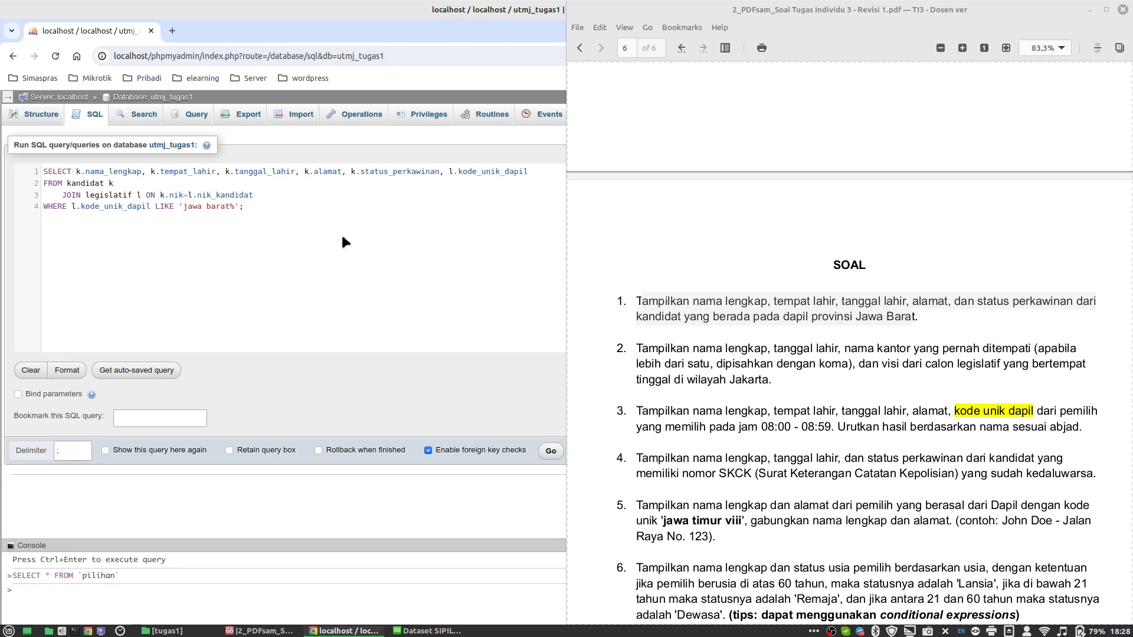
click(1087, 10)
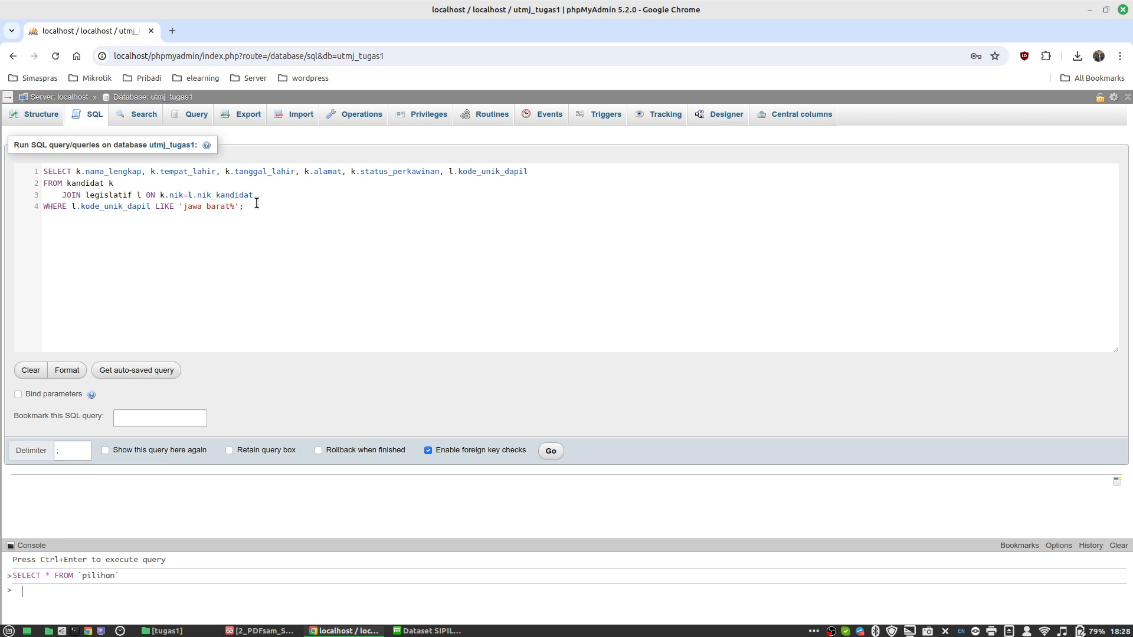
click(549, 452)
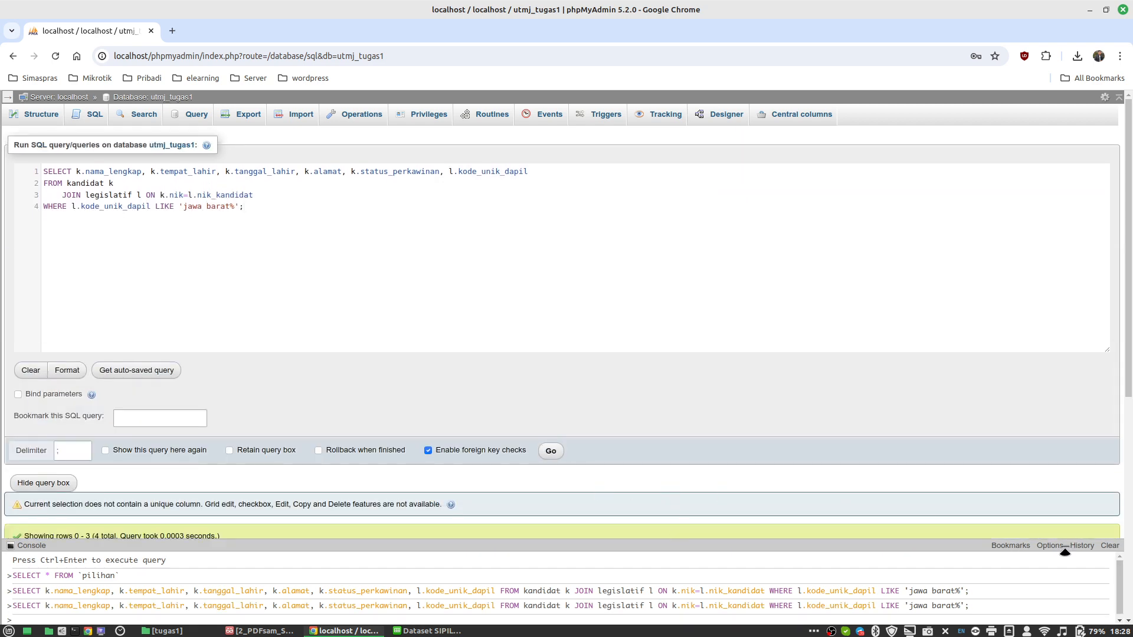
scroll(481, 531, down, 5)
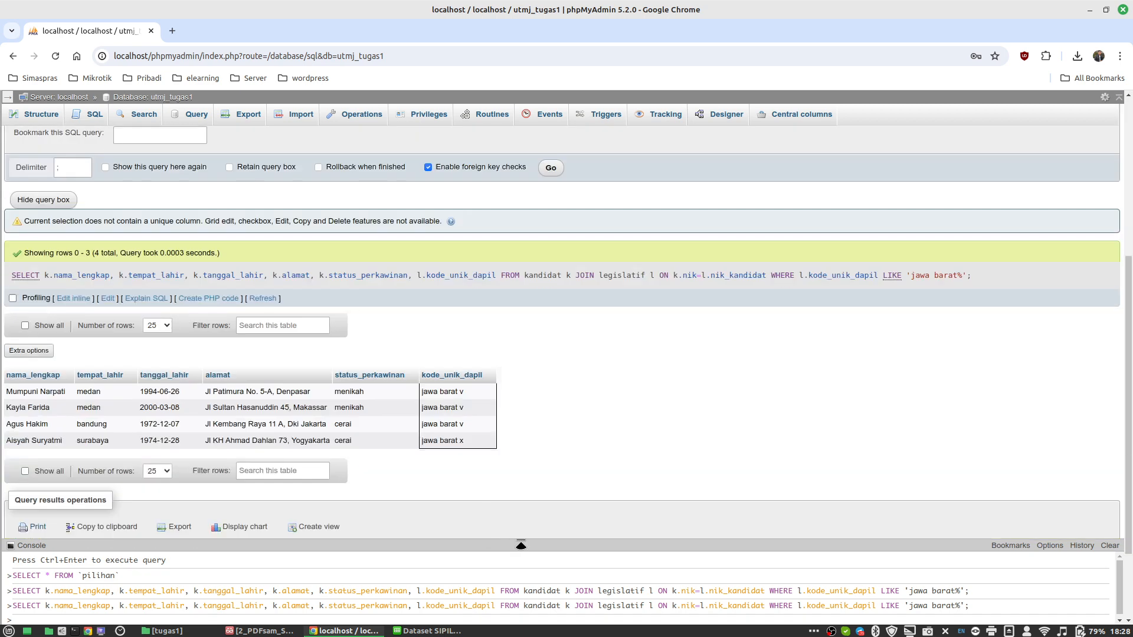
Step: Remove l.kode_unik_dapil from the SELECT list, then rerun the query and highlight the executed statement
scroll(519, 543, up, 5)
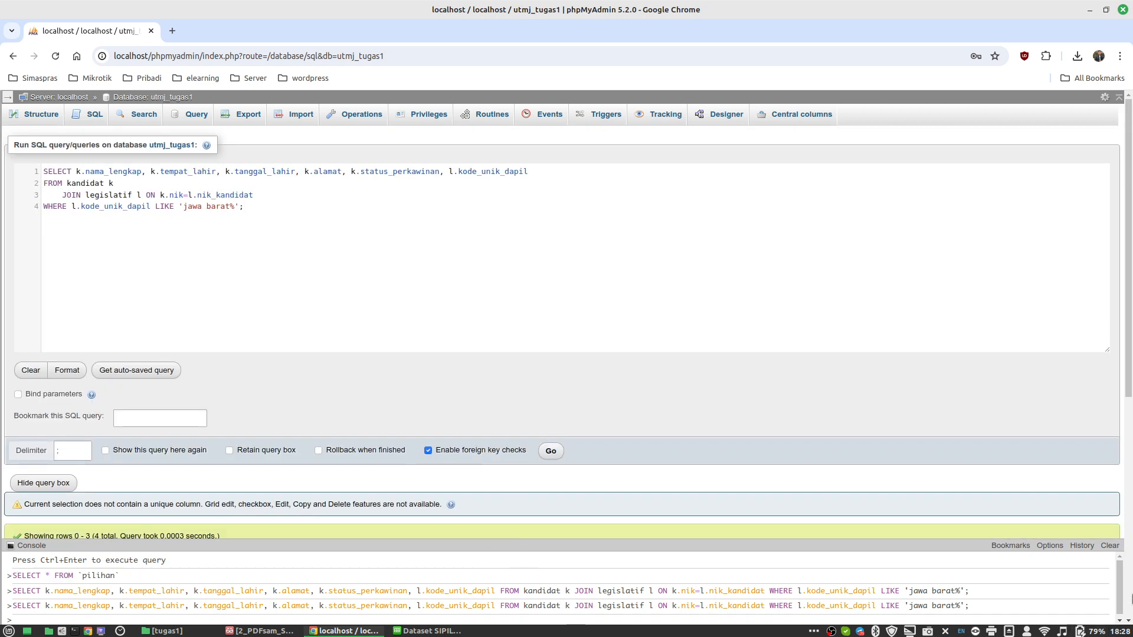
drag(1120, 595, 1091, 543)
scroll(777, 389, down, 6)
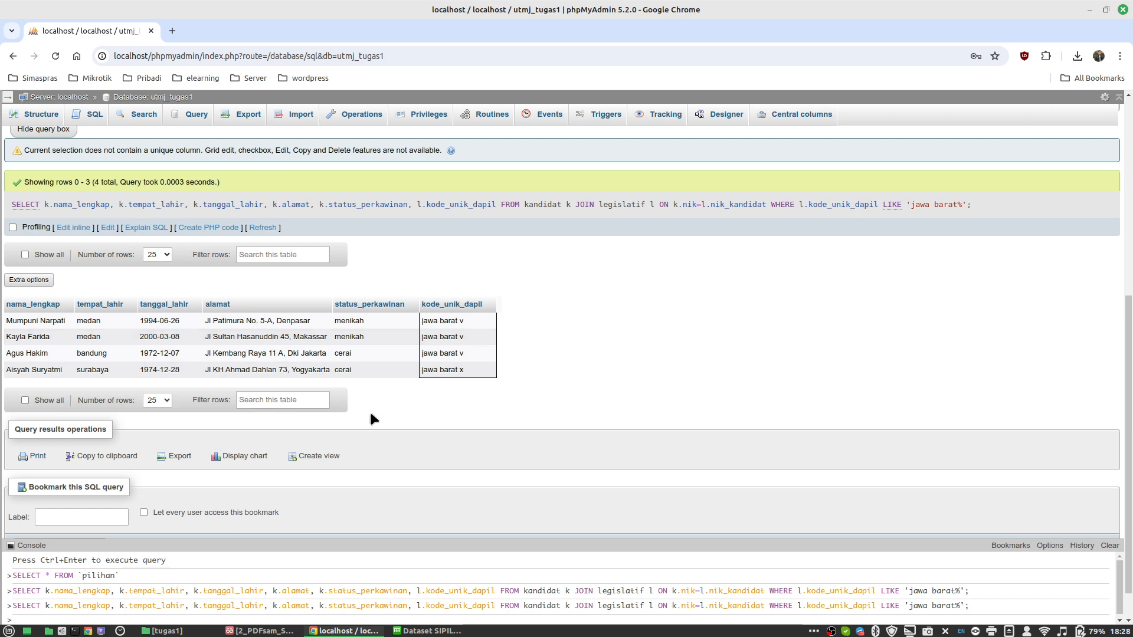
scroll(469, 408, up, 5)
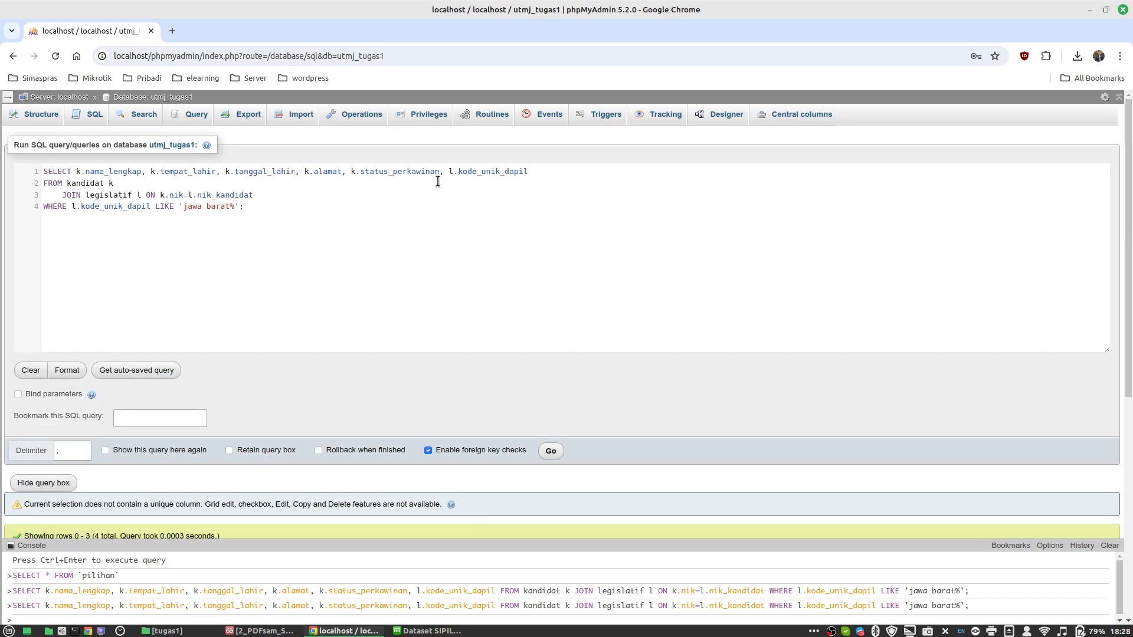
drag(441, 173, 533, 174)
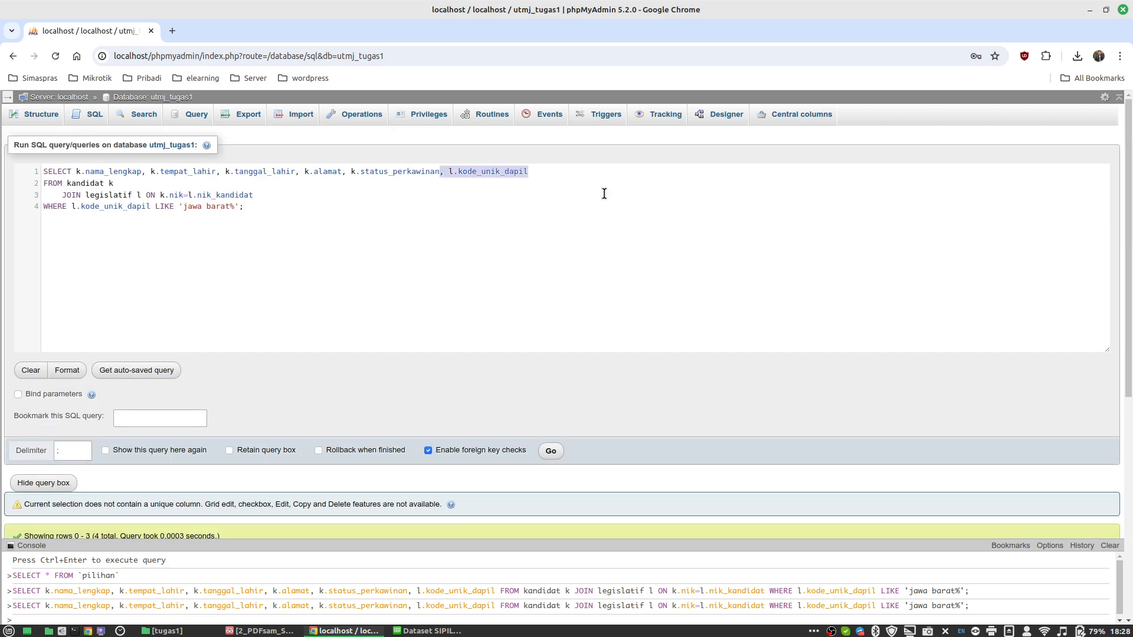
key(BackSpace)
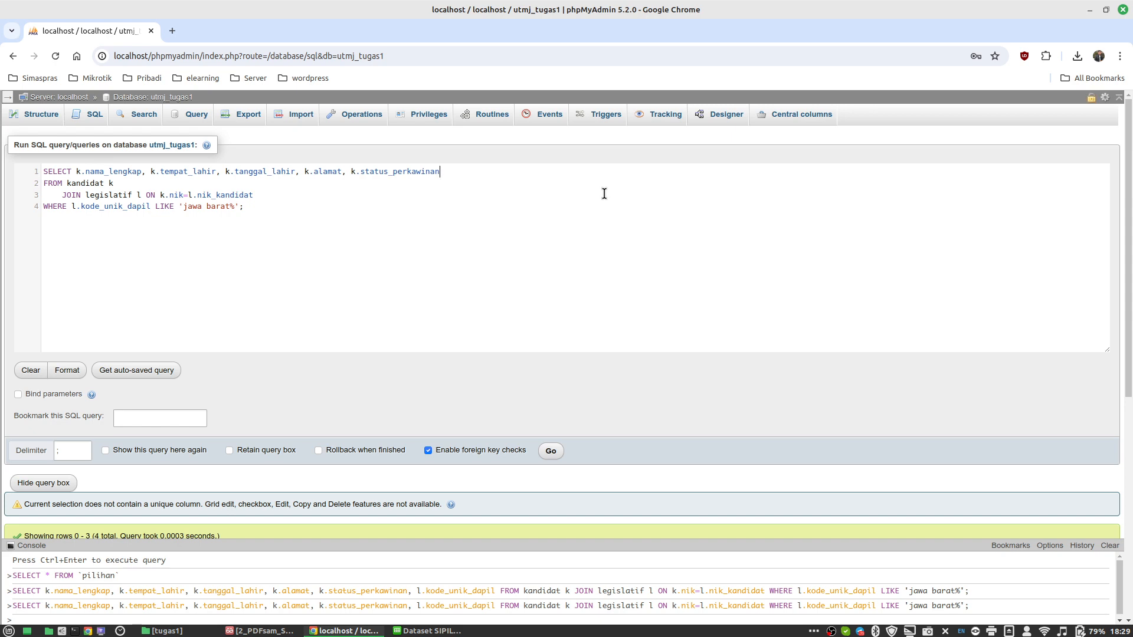
click(550, 451)
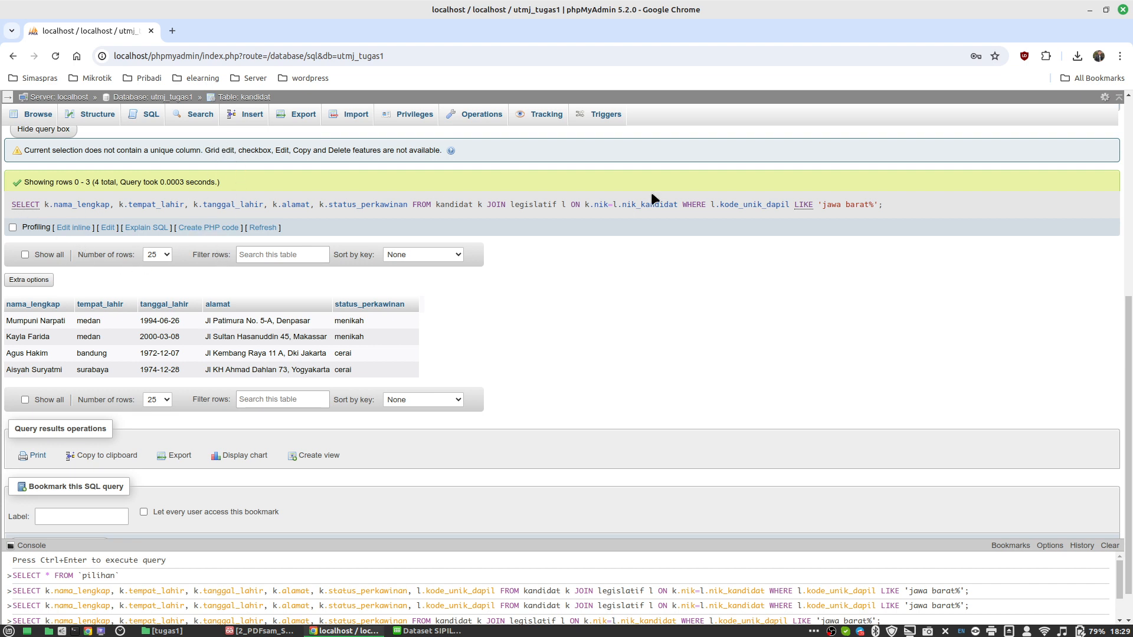
drag(893, 210, 3, 201)
click(679, 315)
Step: Open a fresh SQL query on the kandidat table and show question 2 of the assignment PDF beside it
click(156, 118)
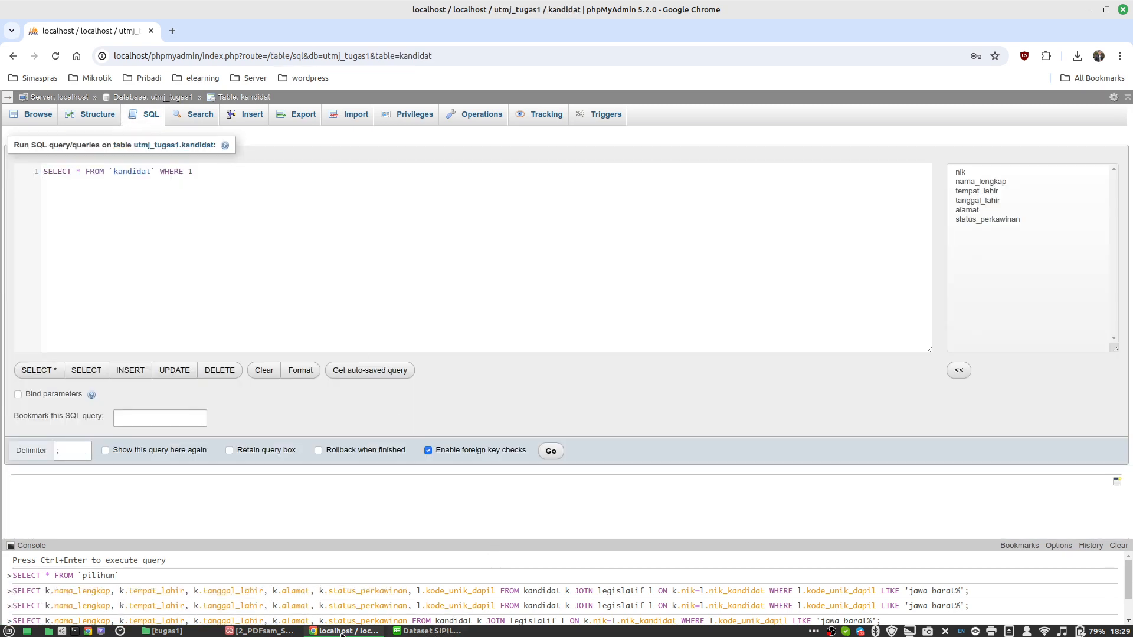
click(265, 631)
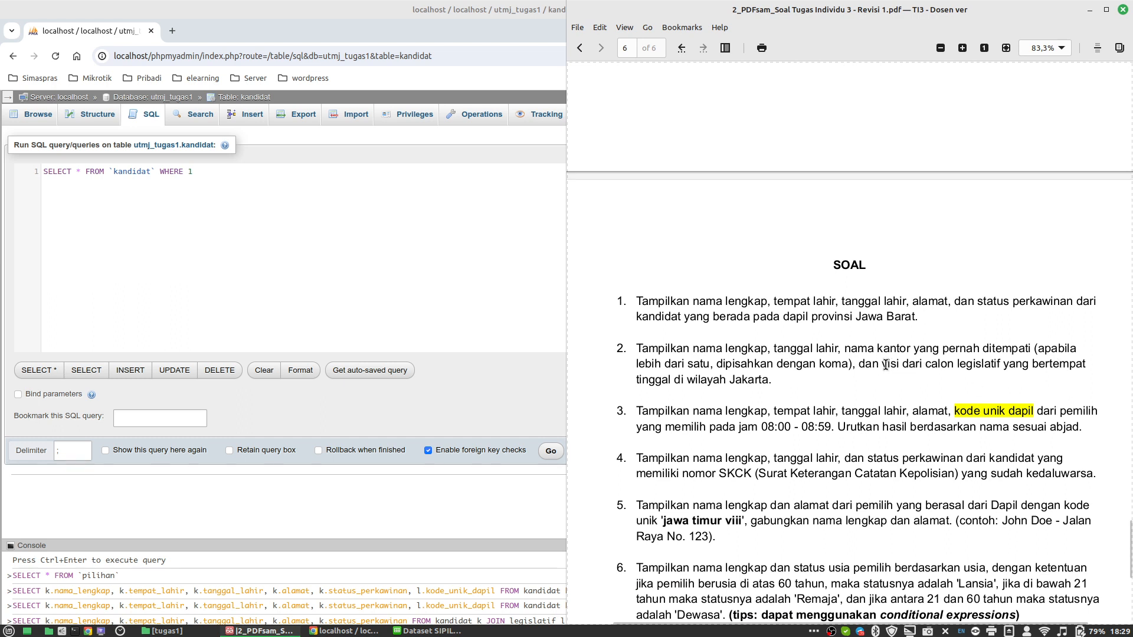
double_click(970, 367)
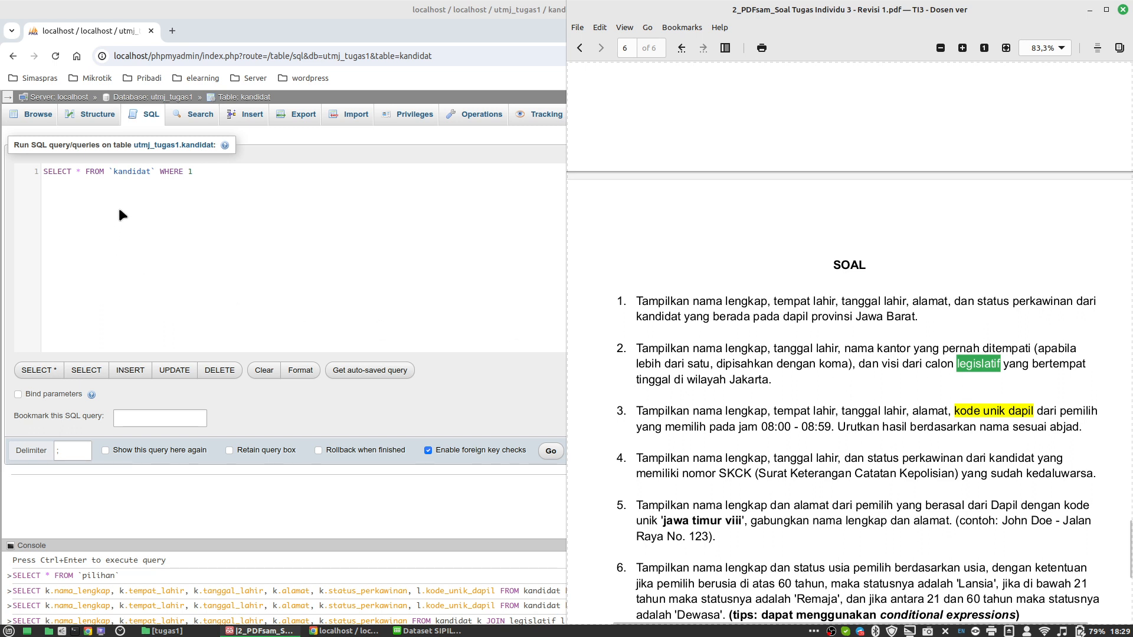
Step: Split the default query into SELECT, FROM kandidat and WHERE 1 lines, without asterisk or backticks, leaving a blank line above WHERE
click(77, 172)
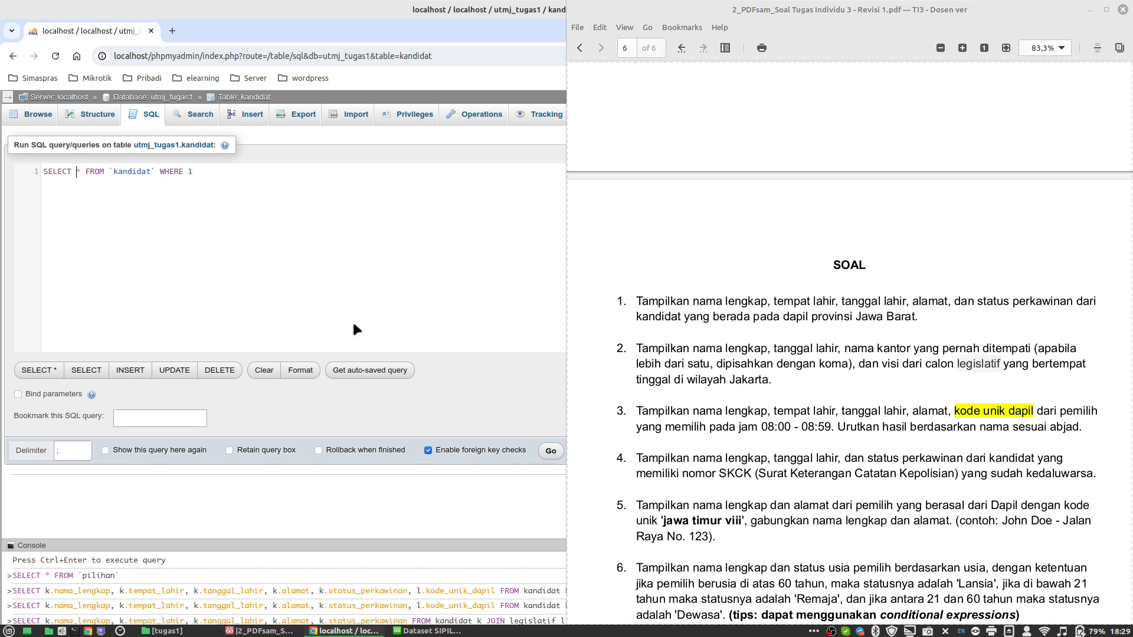
key(Return)
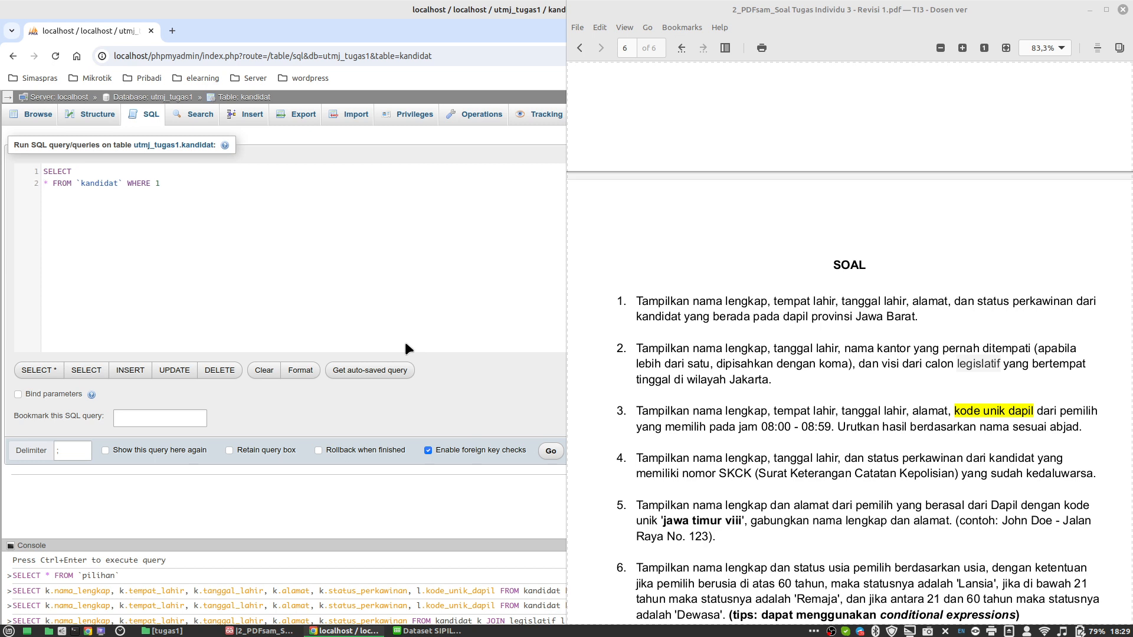
key(Delete)
key(Delete)
key(Return)
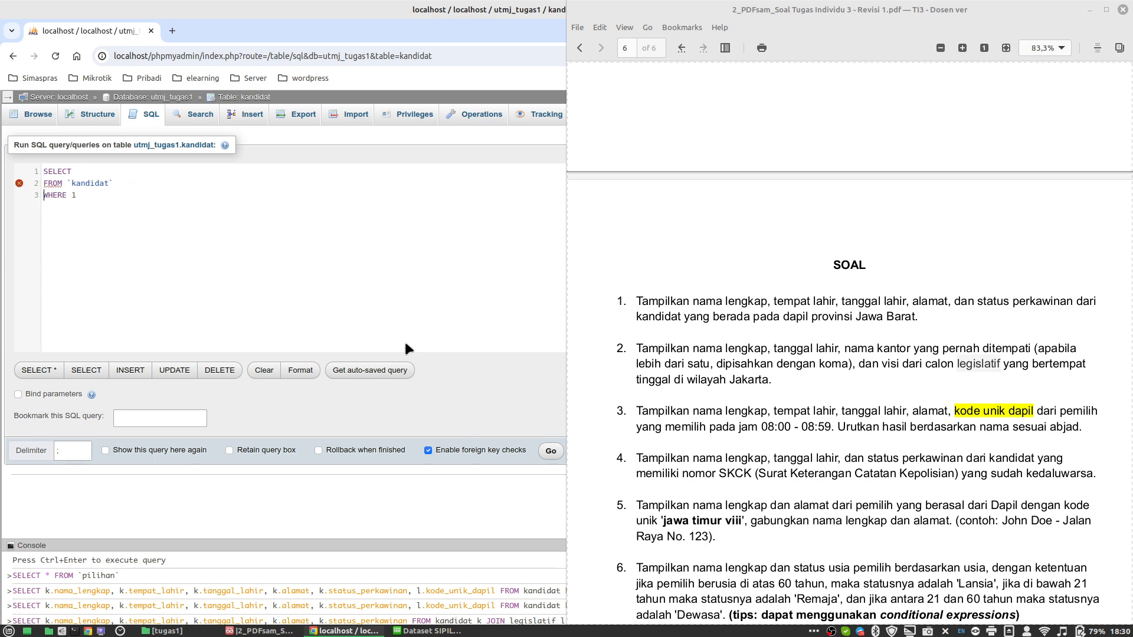
key(Return)
key(BackSpace)
key(BackSpace)
text(kandidat)
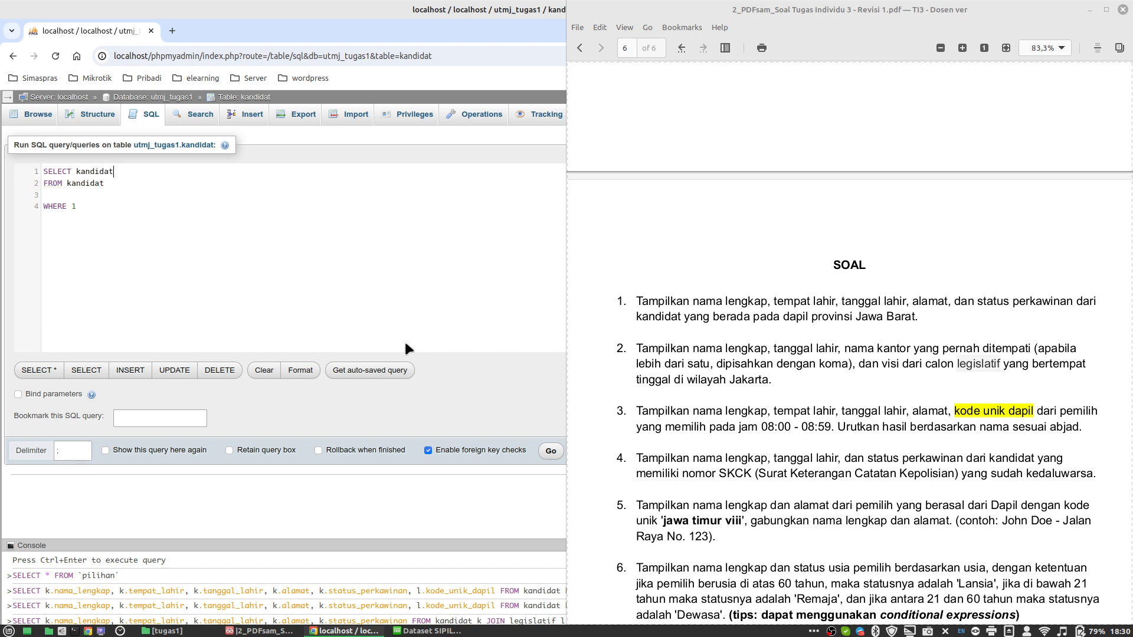
text(.)
key(BackSpace)
key(BackSpace)
key(BackSpace)
key(BackSpace)
key(BackSpace)
key(BackSpace)
key(BackSpace)
key(BackSpace)
key(BackSpace)
Step: Fill the SELECT list with kandidat.nama_lengkap and kandidat.tanggal_lahir, ending with a comma
text(kan)
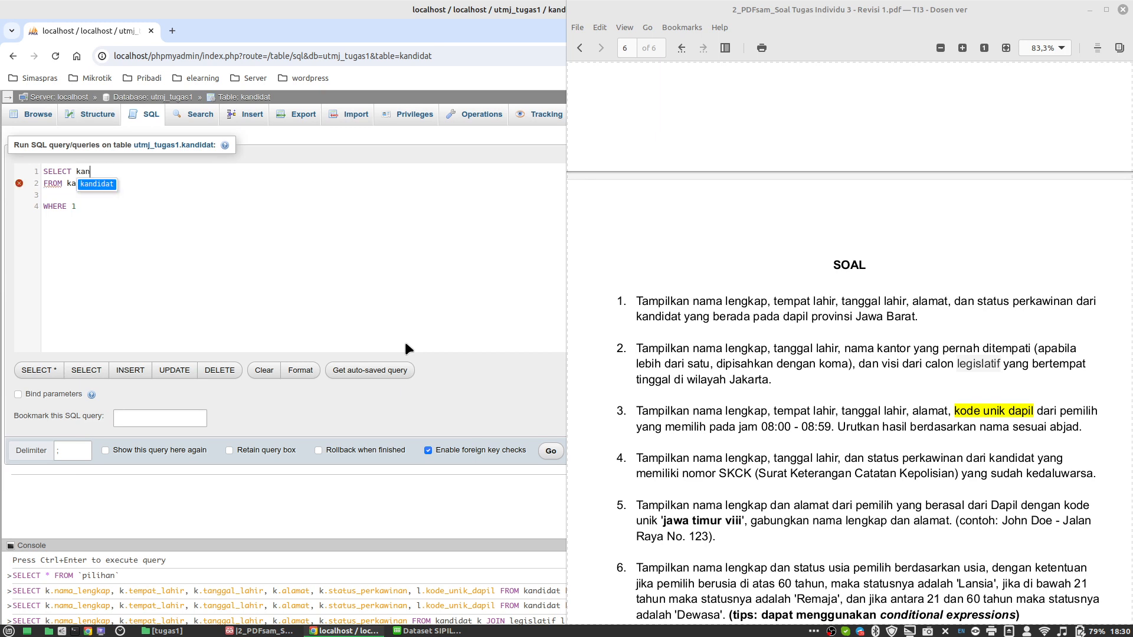
text(didat.)
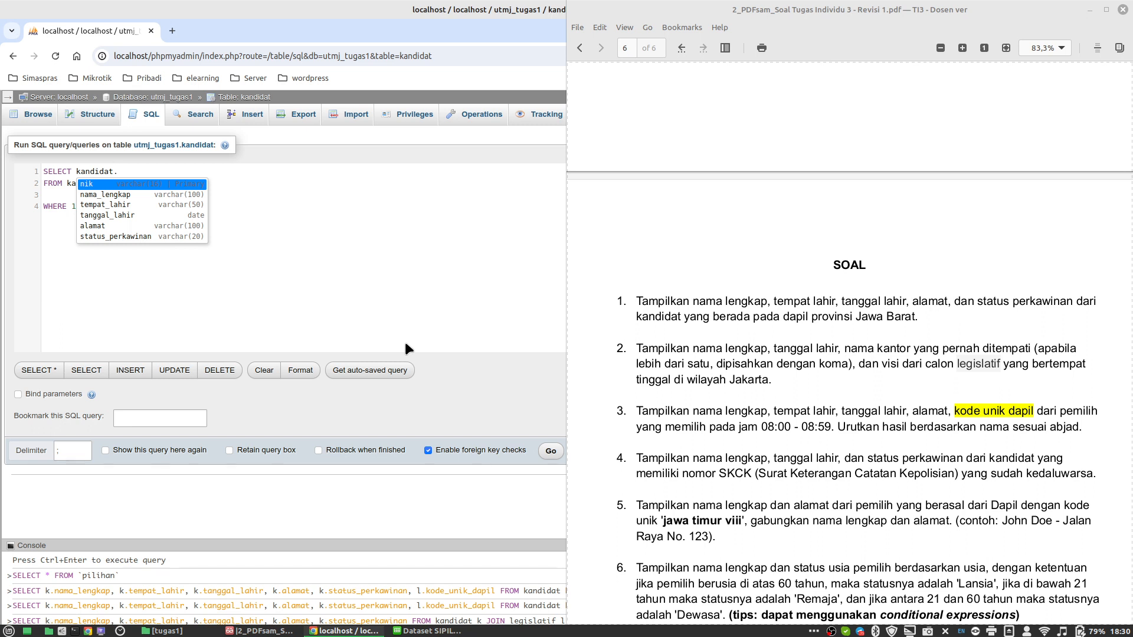
text(nama)
key(Return)
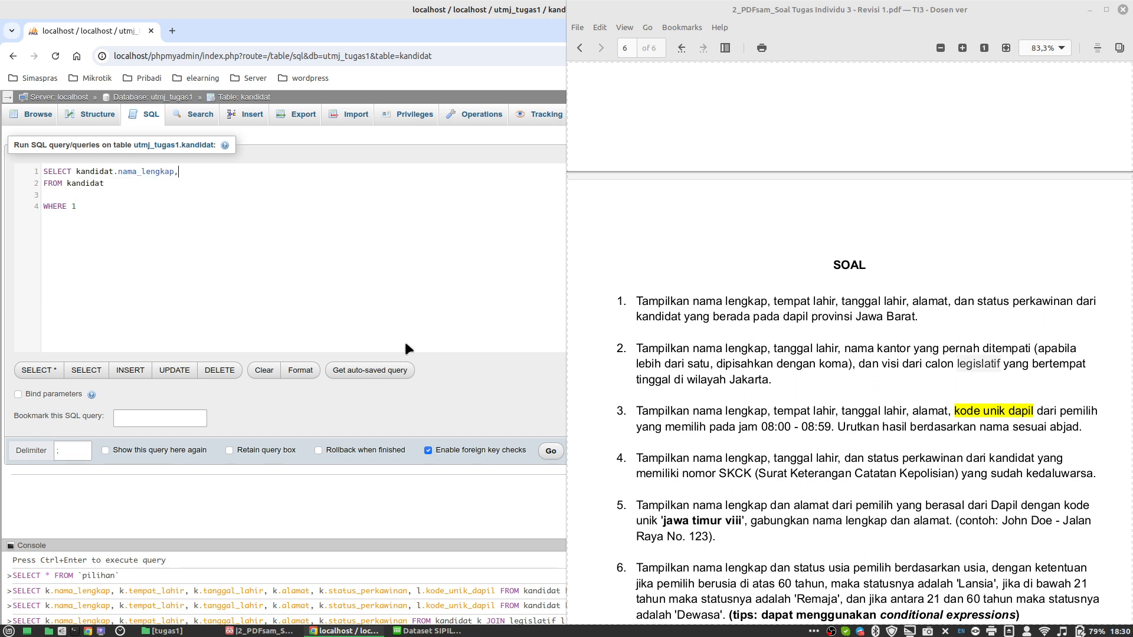
text(, kandidat.)
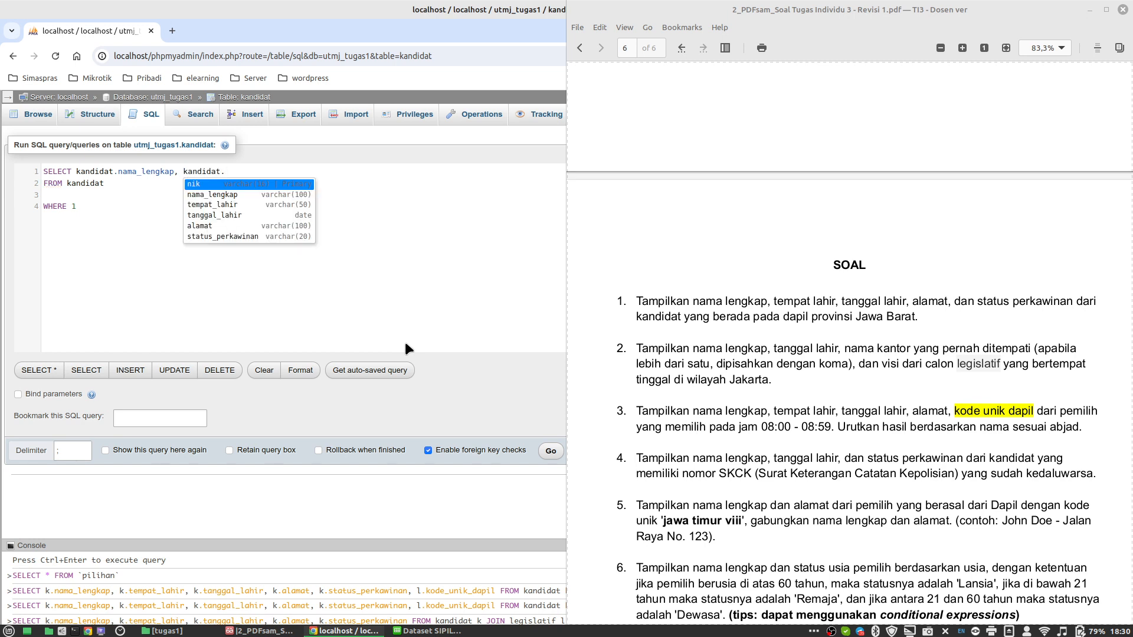
text(tanggal_lahir,)
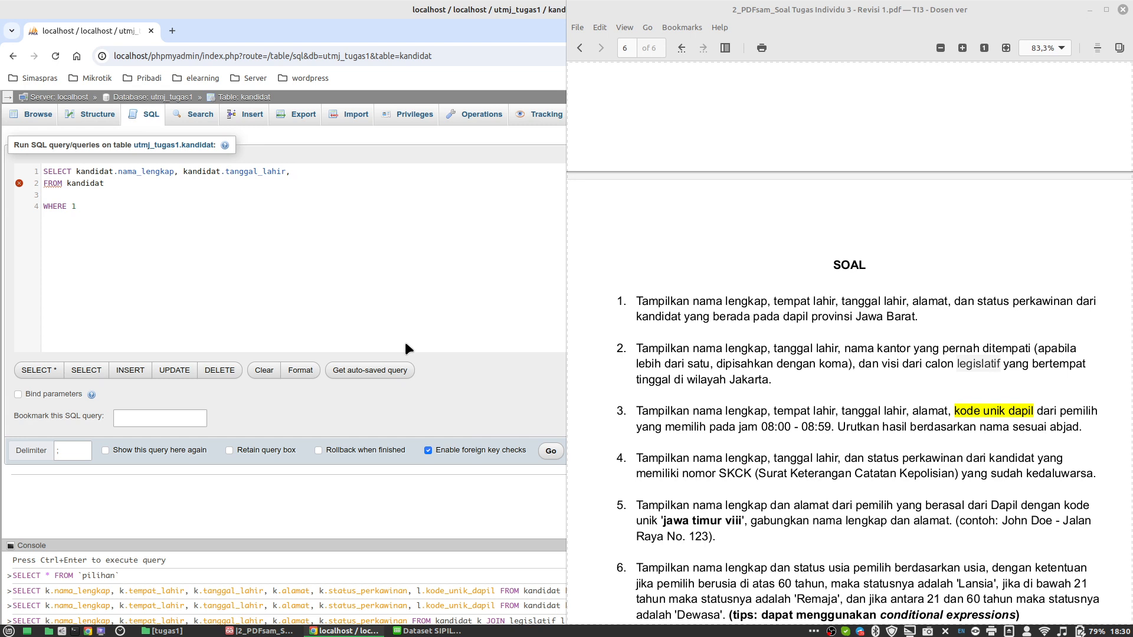
text(kandidat.alamat,)
key(ctrl+shift+Left)
key(ctrl+shift+Left)
key(ctrl+shift+Left)
key(ctrl+shift+Left)
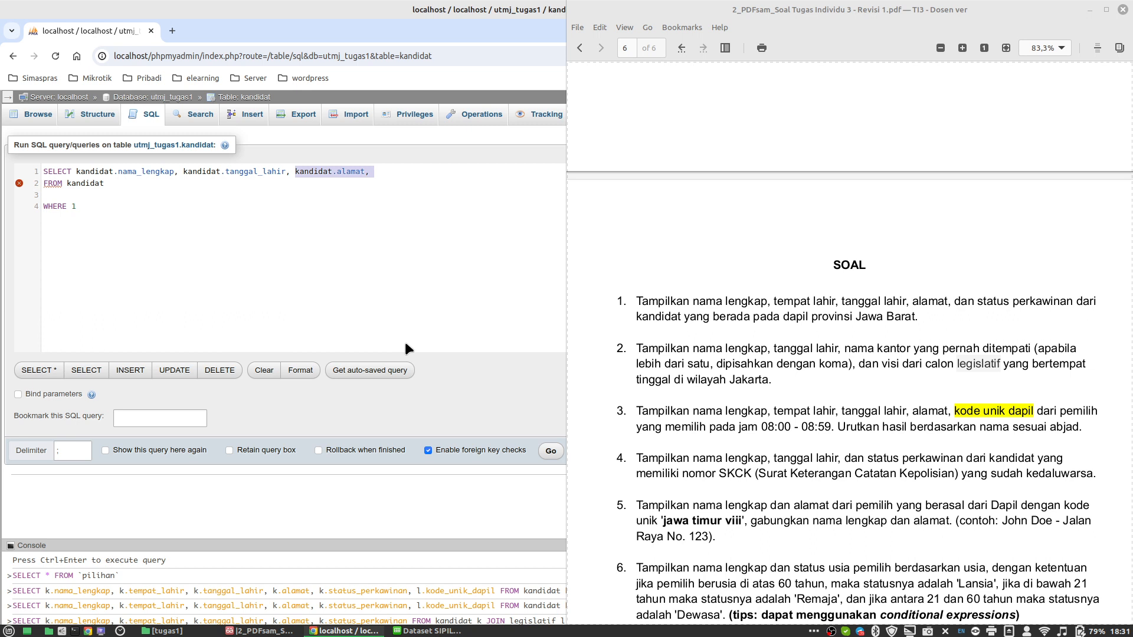
Step: Complete the SELECT list after the birth date with riwayat_pekerjaan_kandidat.nama_kantor and legislatif.misi
text(r)
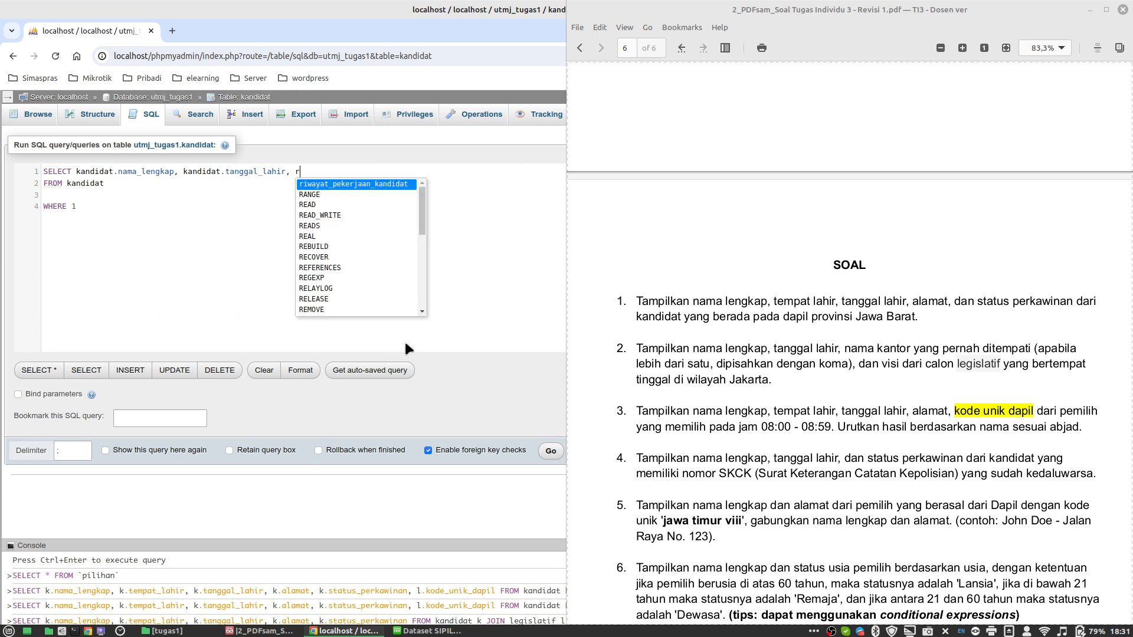
key(Return)
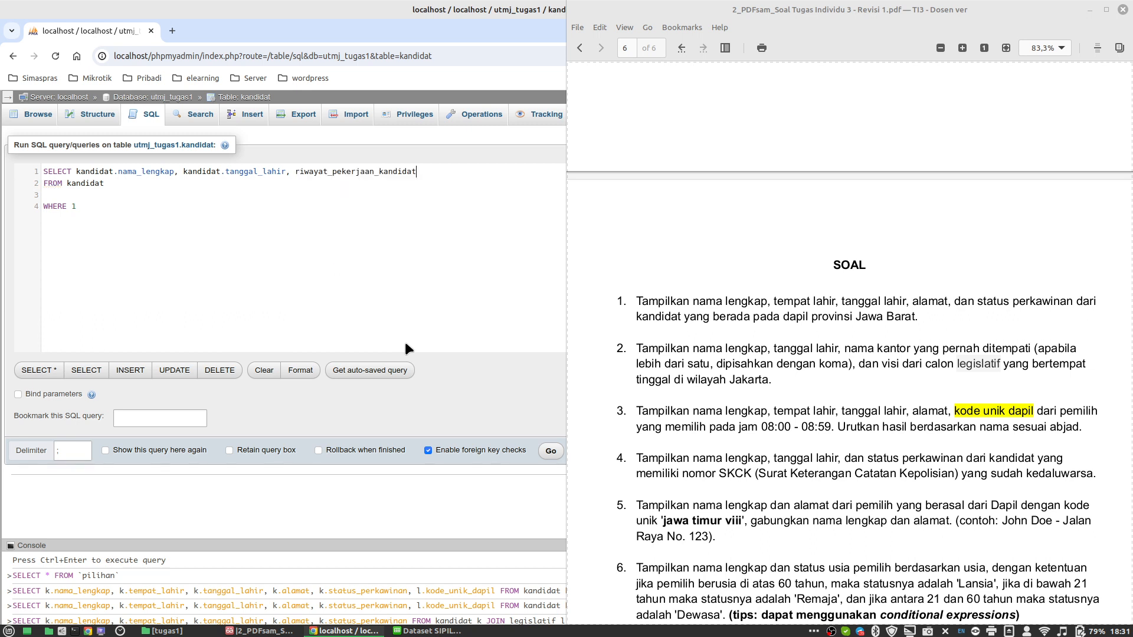
text(.nama)
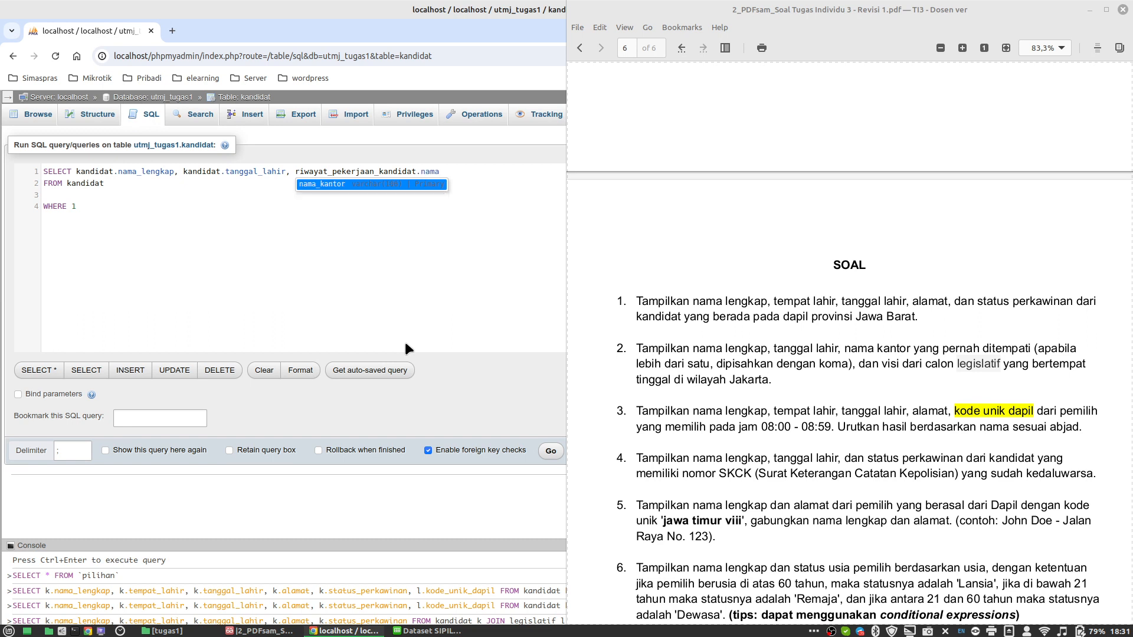
key(Return)
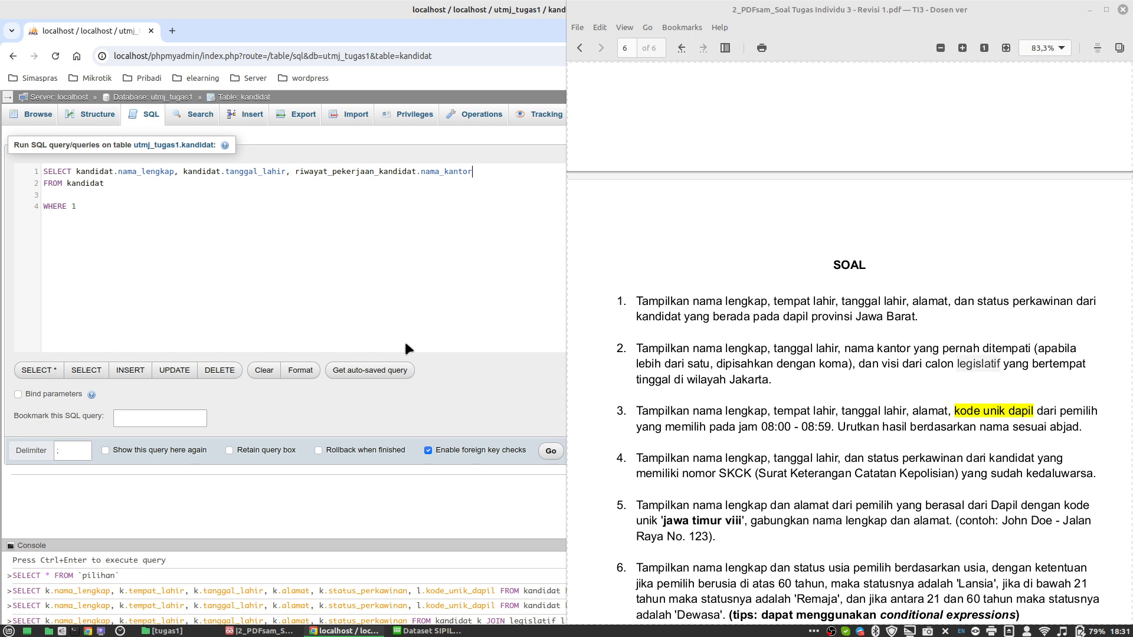
text(, leg)
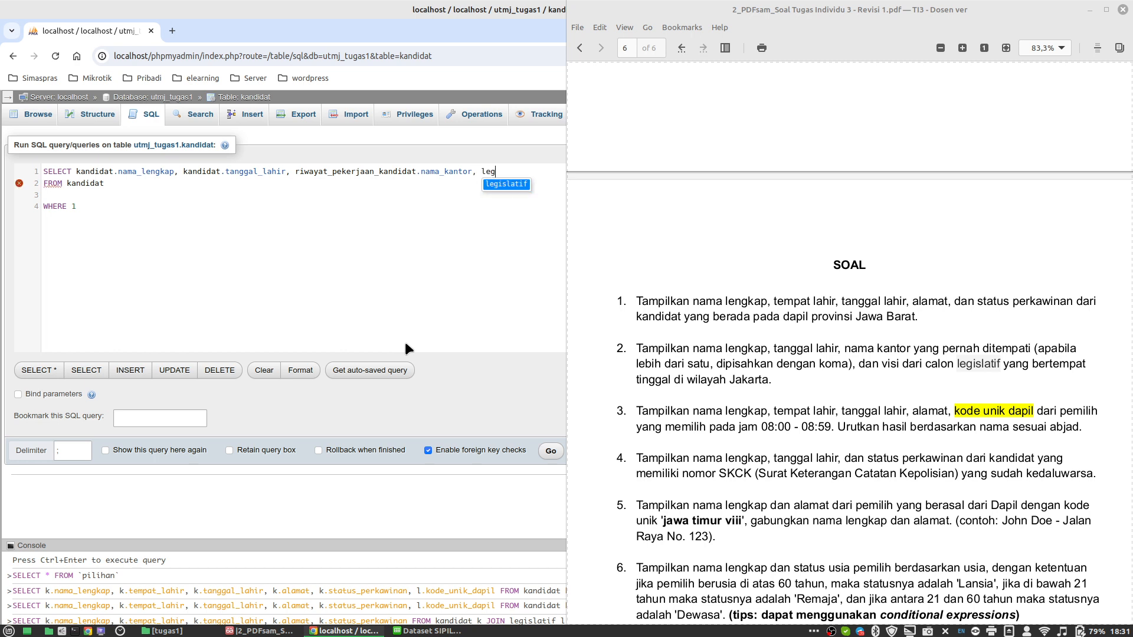
key(Return)
text(.)
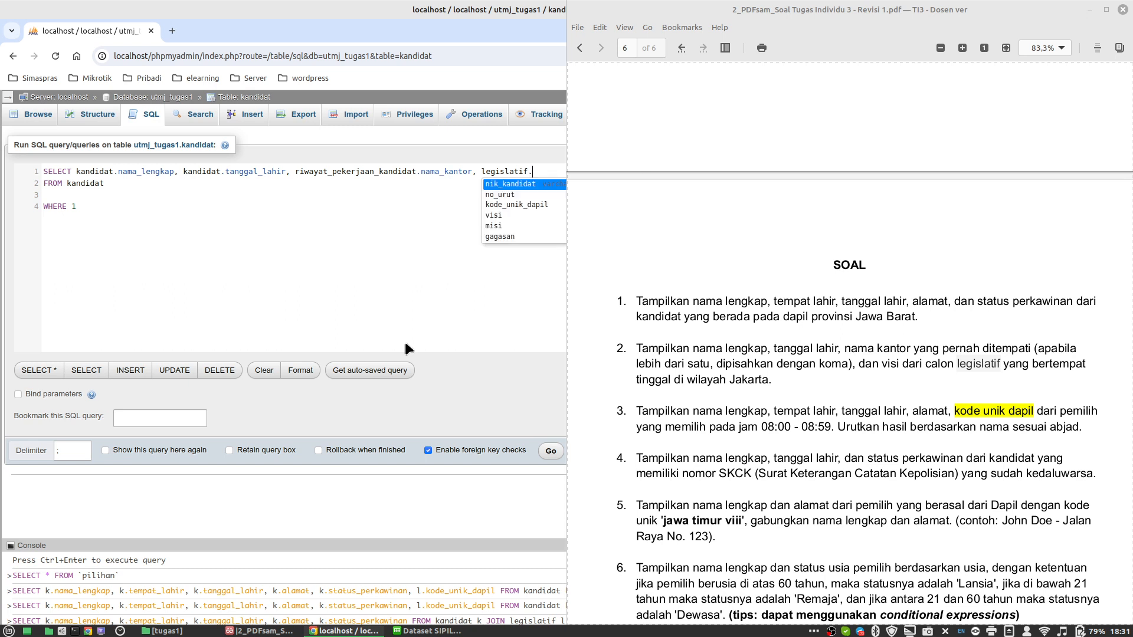
text(mi)
key(Return)
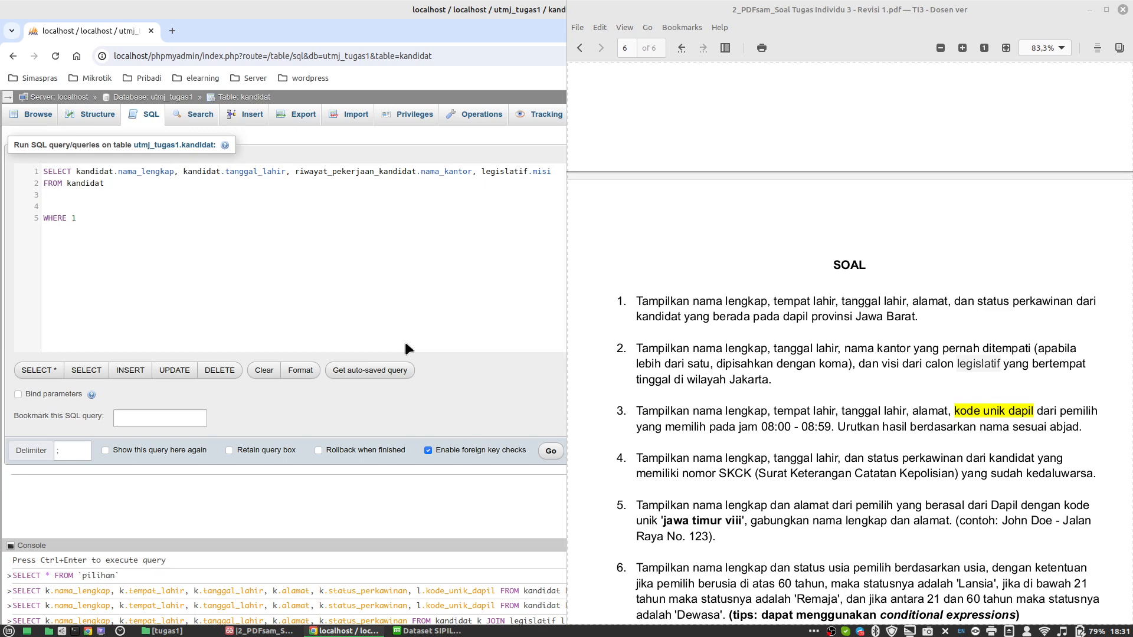
Step: Add an indented line below FROM kandidat: LEFT JOIN legislatif ON kandidat.nik=legislatif.nik_kandidat
text(J)
key(BackSpace)
text(LEFT JOIN legislatif ON kandidat.nik=)
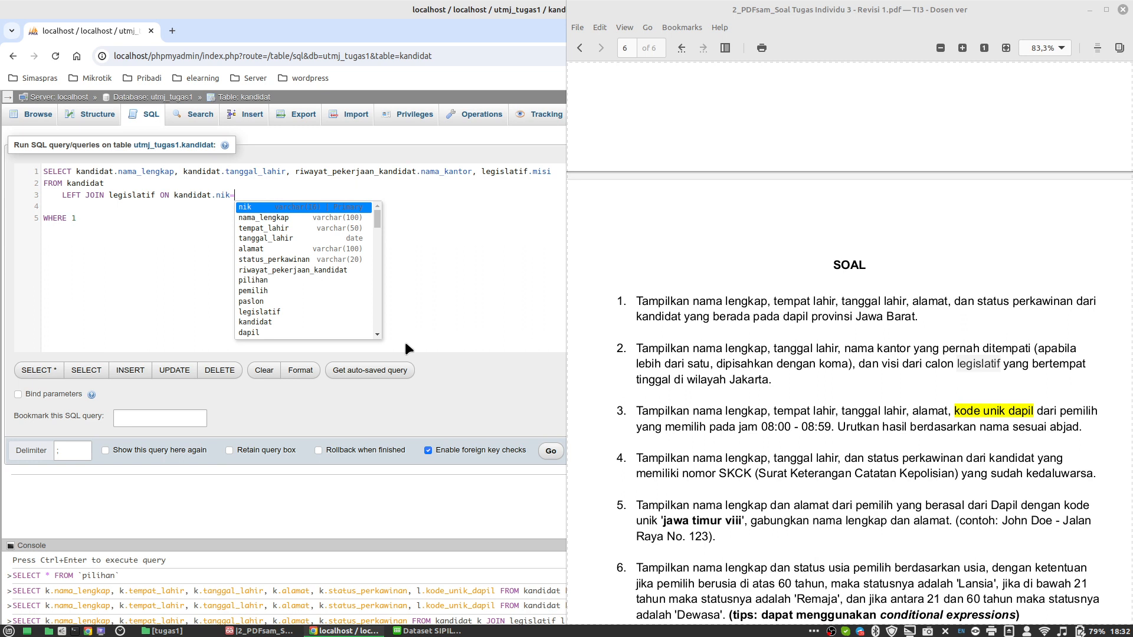
text(l)
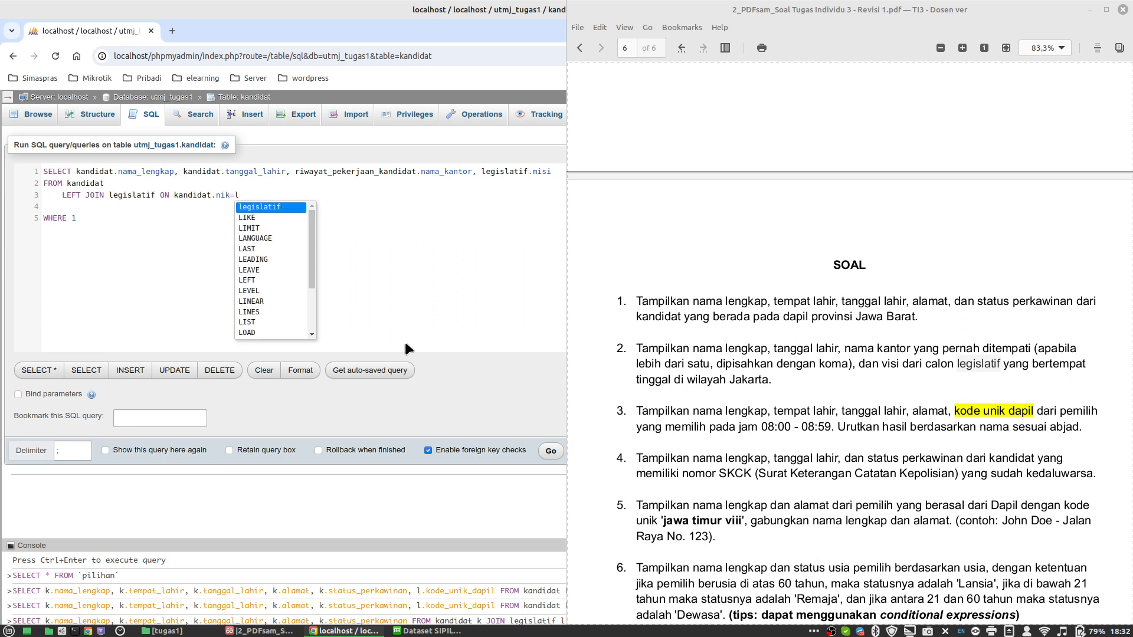
key(Return)
text(.)
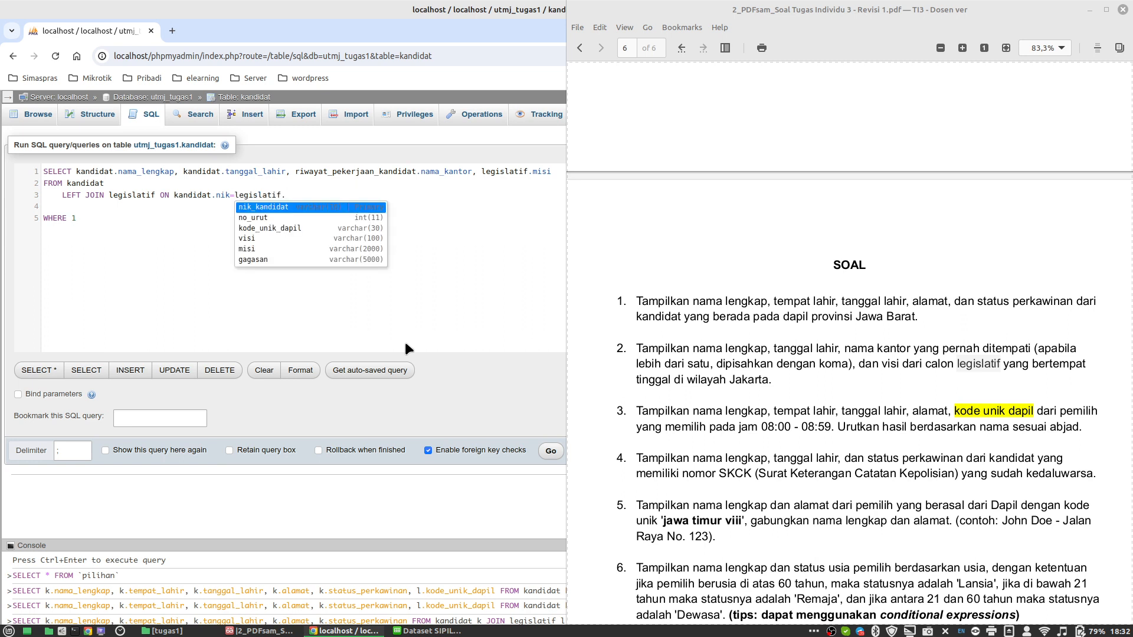
text(nik)
key(Return)
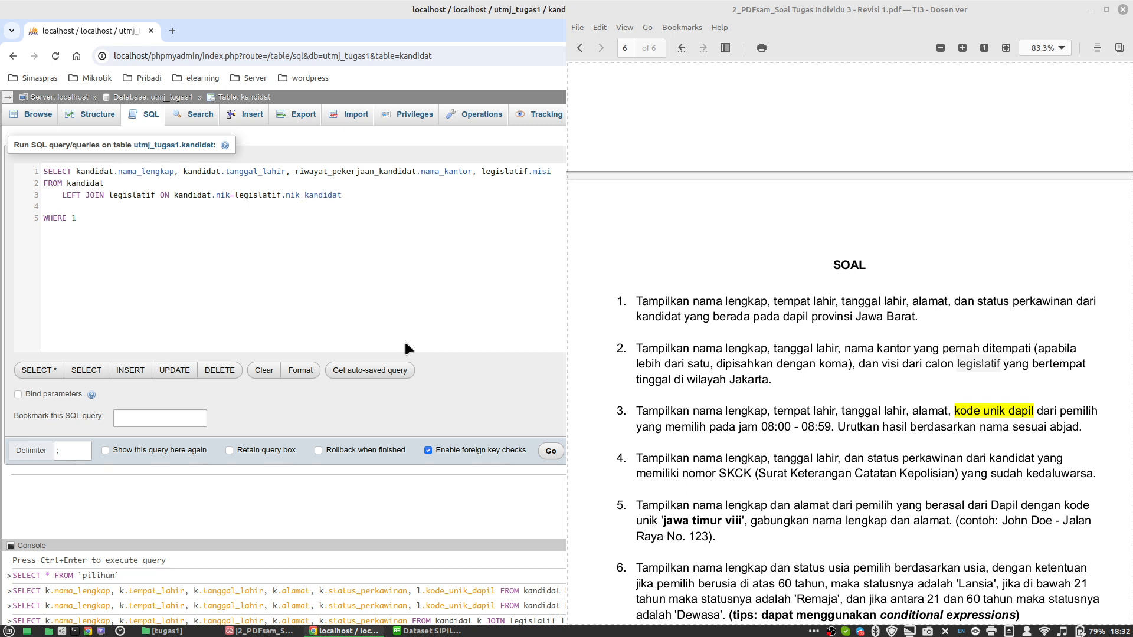
Step: Add an indented line below the legislatif join: LEFT JOIN riwayat_pekerjaan_kandidat ON
key(Return)
text(L)
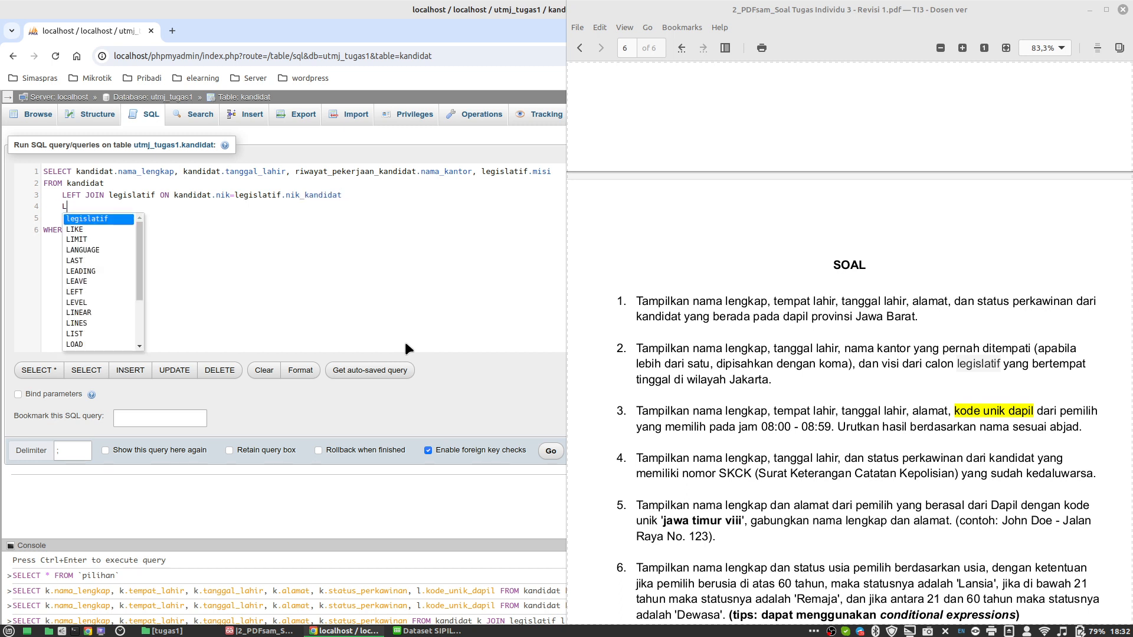
text(EFT JOIN )
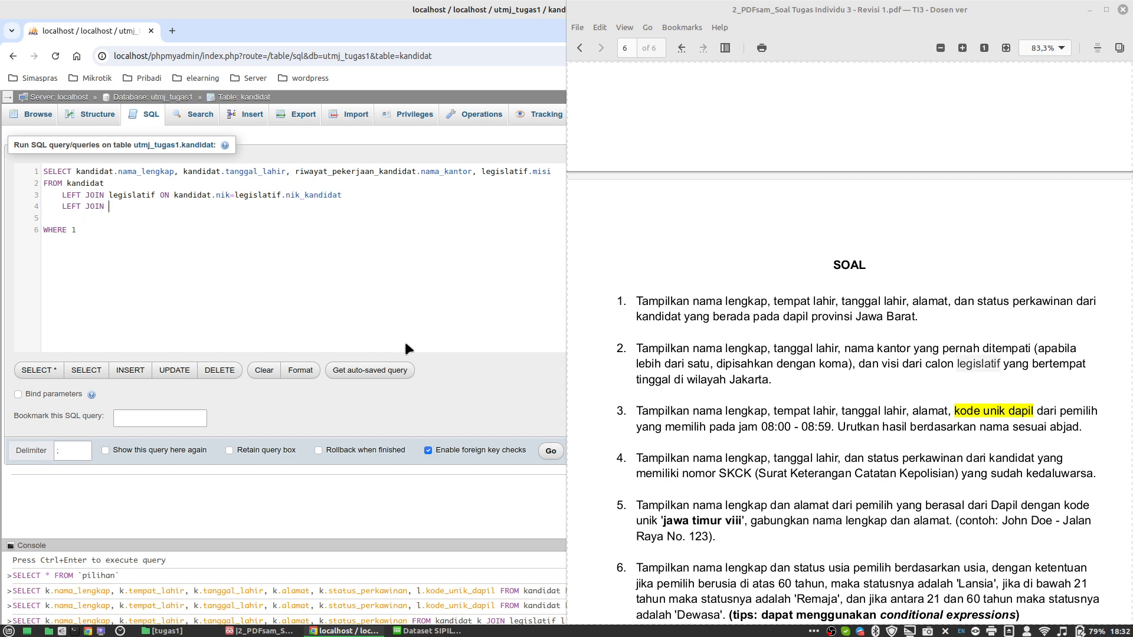
text(riwayat_pekerjaan_kandidat ON)
Step: Complete the second join's condition with FIND_IN_SET(riwayat_pekerjaan_kandidat.nik_kandidat, kandidat.nik)
text(FIN)
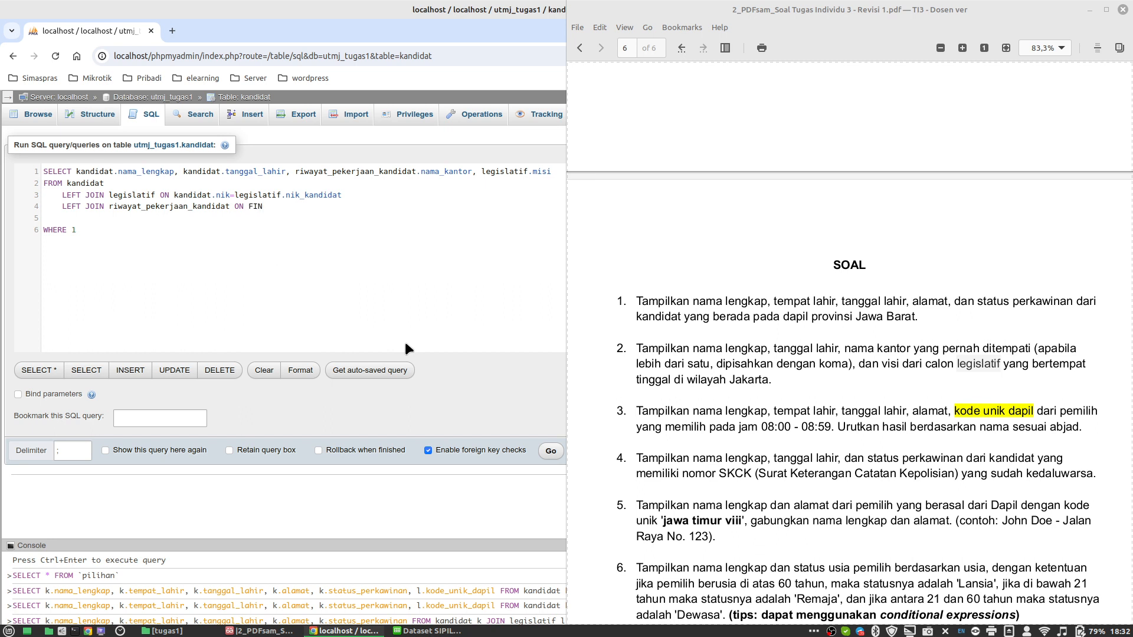
text(D)
text(_IN)
text(_SET)
text((riwayat_pekerjaan_kandidat)
key(Return)
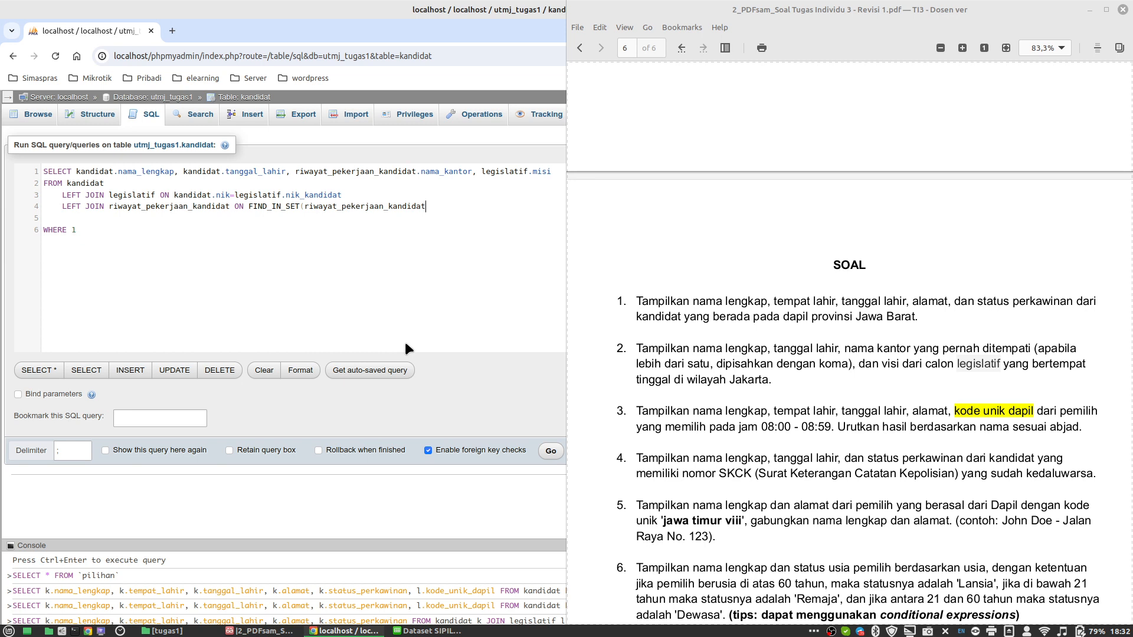
text(.nik_kandidat)
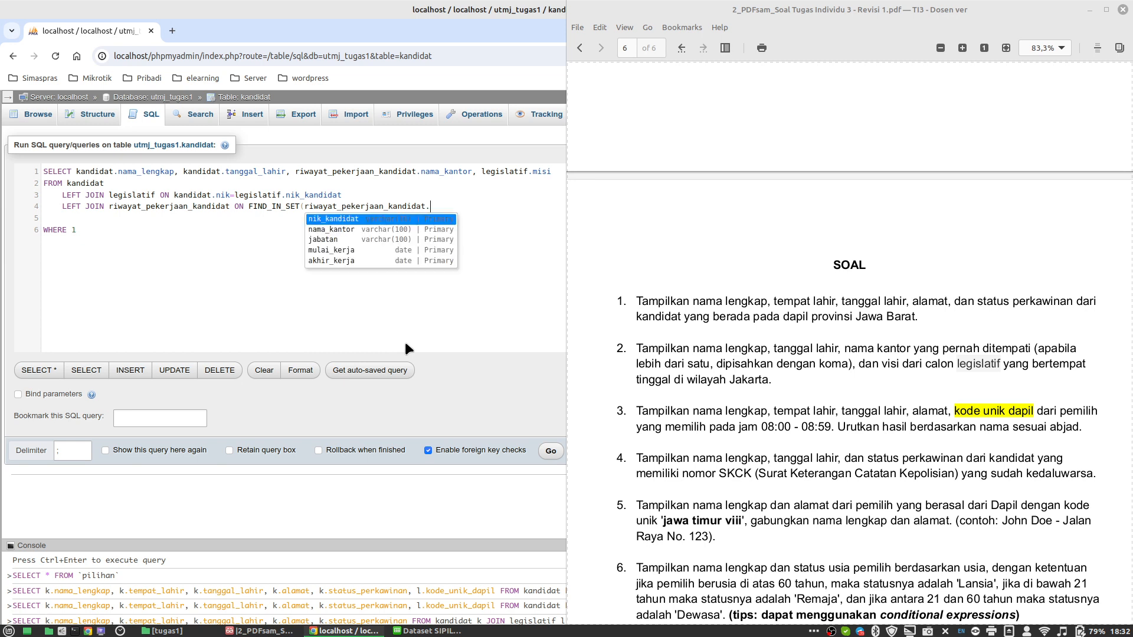
key(Return)
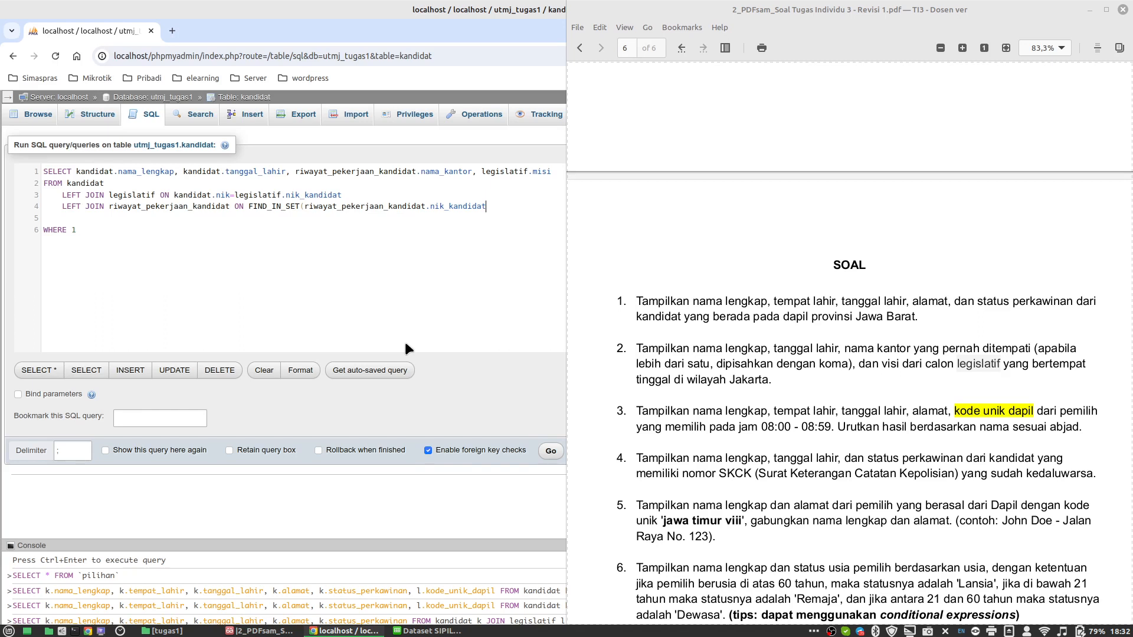
text(, kandidat.nik)
drag(272, 210, 300, 209)
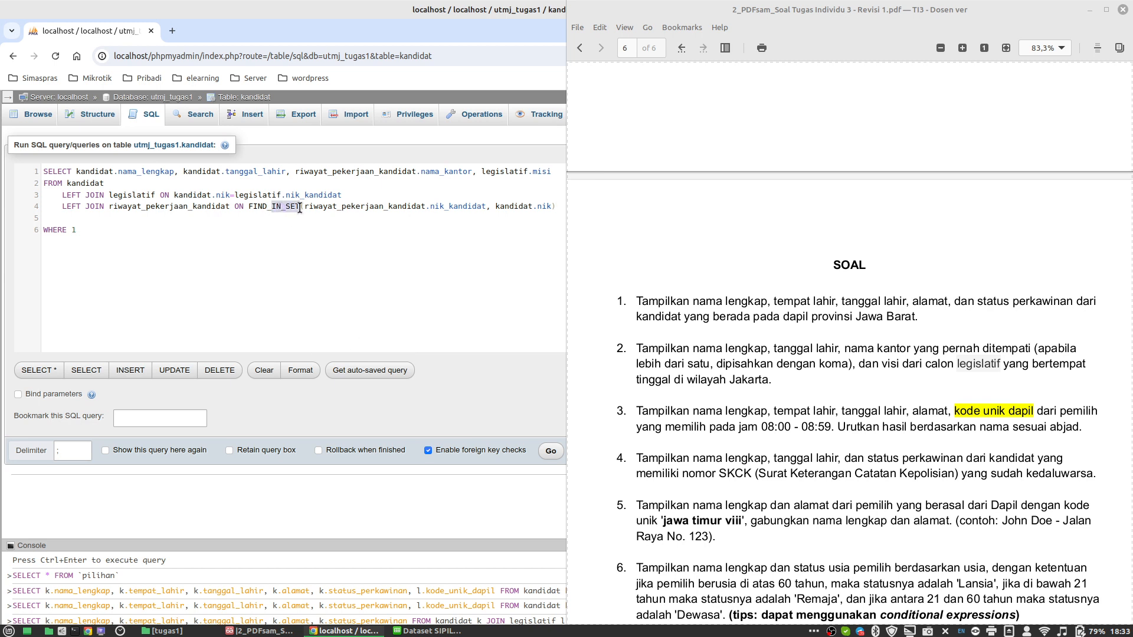
click(359, 211)
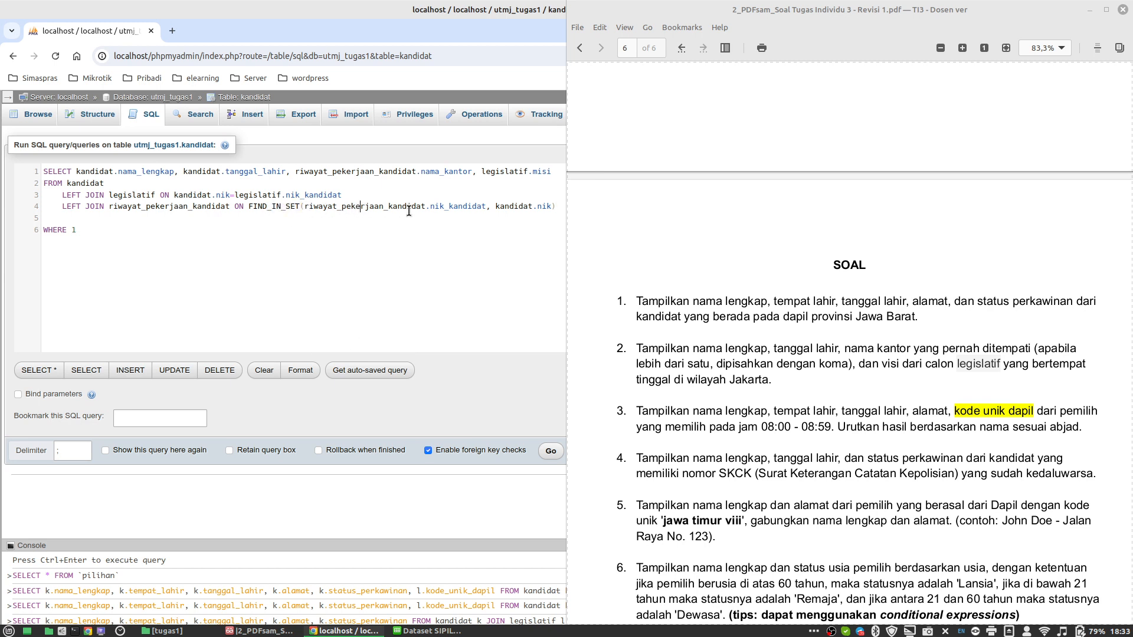
Step: Remove the blank line above WHERE and set the condition to legislatif.kode_unik_dapil LIKE 'dki jakarta%', checking question 2 in the PDF
double_click(544, 206)
click(557, 207)
key(BackSpace)
key(BackSpace)
text(legislatif.kode)
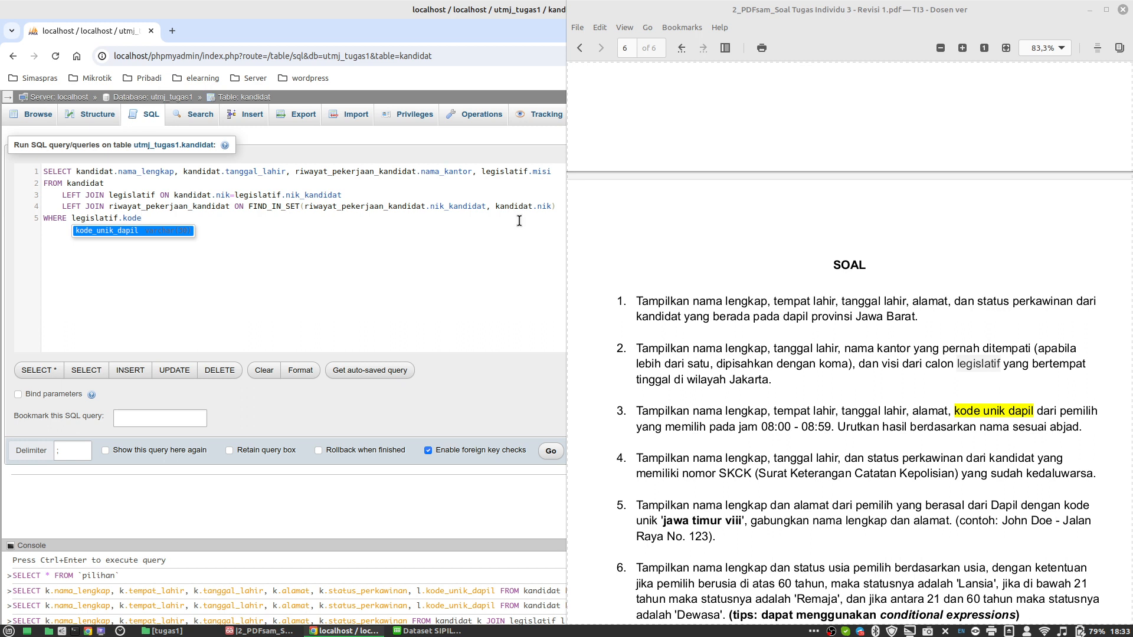
key(Return)
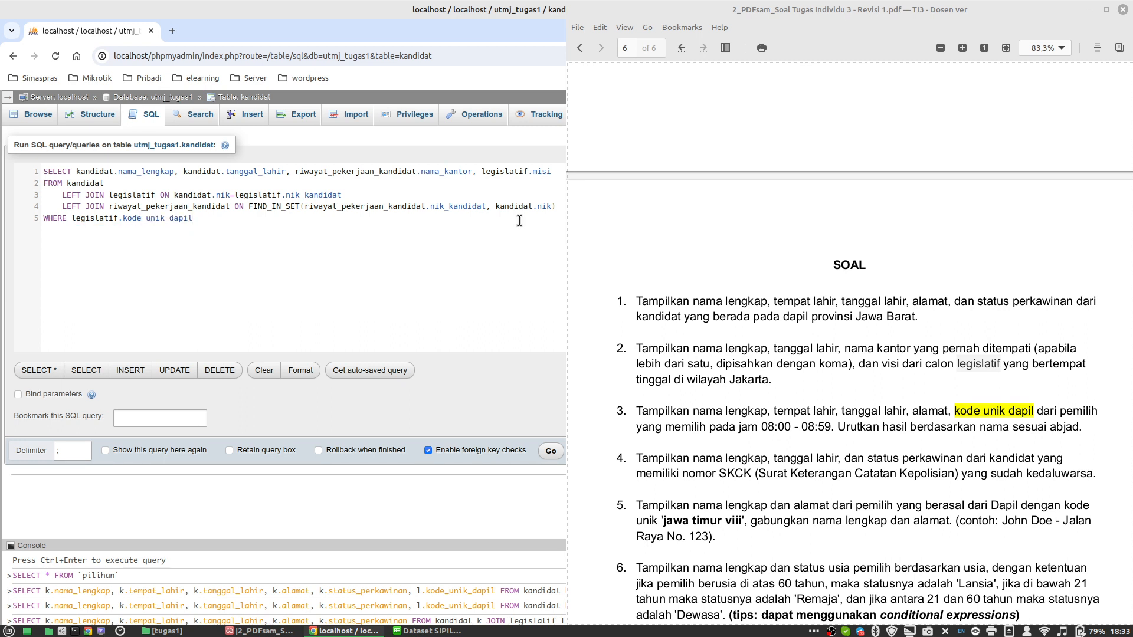
text(LIKE)
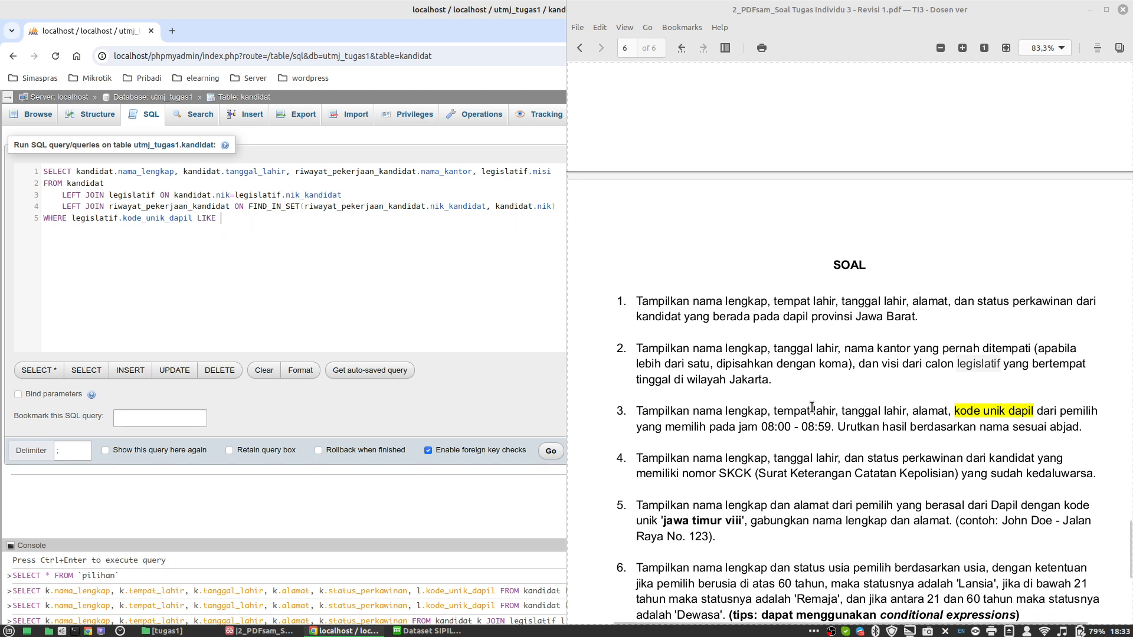
click(731, 382)
drag(730, 380, 652, 362)
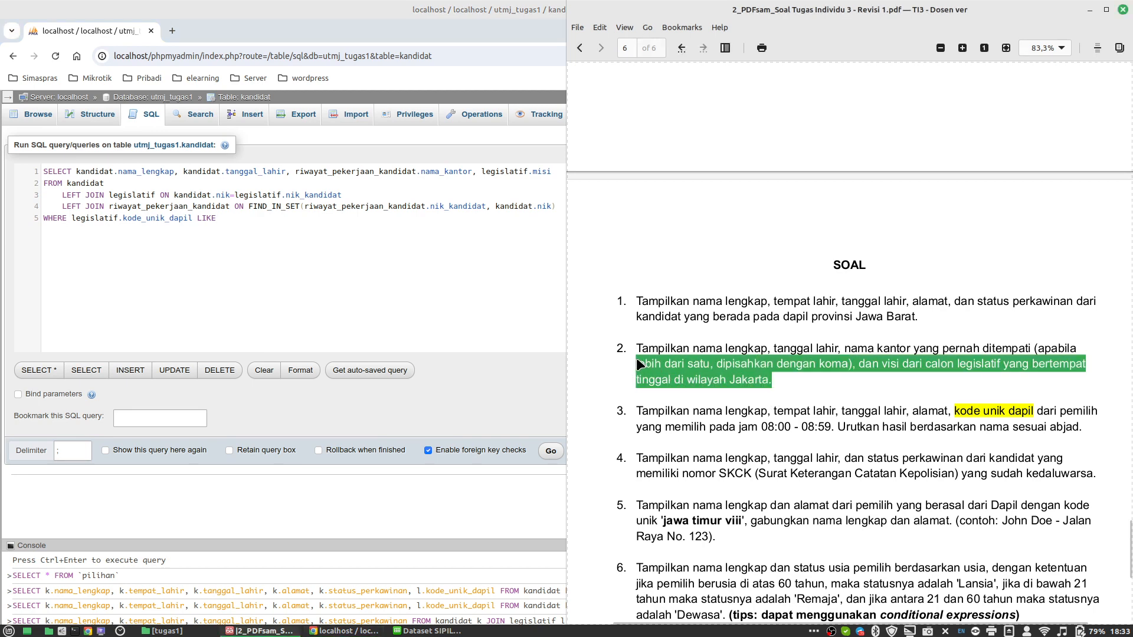
click(272, 222)
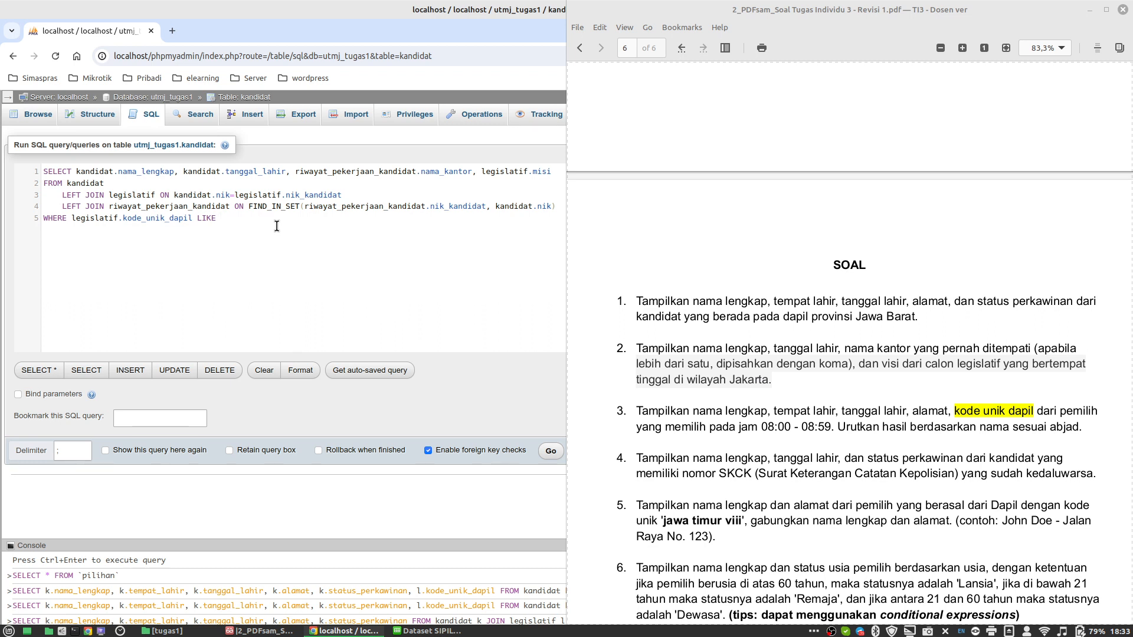
text('dki)
text( jakarta)
text(%' )
Step: Add a final line GROUP BY kandidat.nama_lengkap; and run the query
text(GROUP)
text( BY )
text(kandidat)
text(.anam)
key(BackSpace)
key(BackSpace)
key(BackSpace)
key(BackSpace)
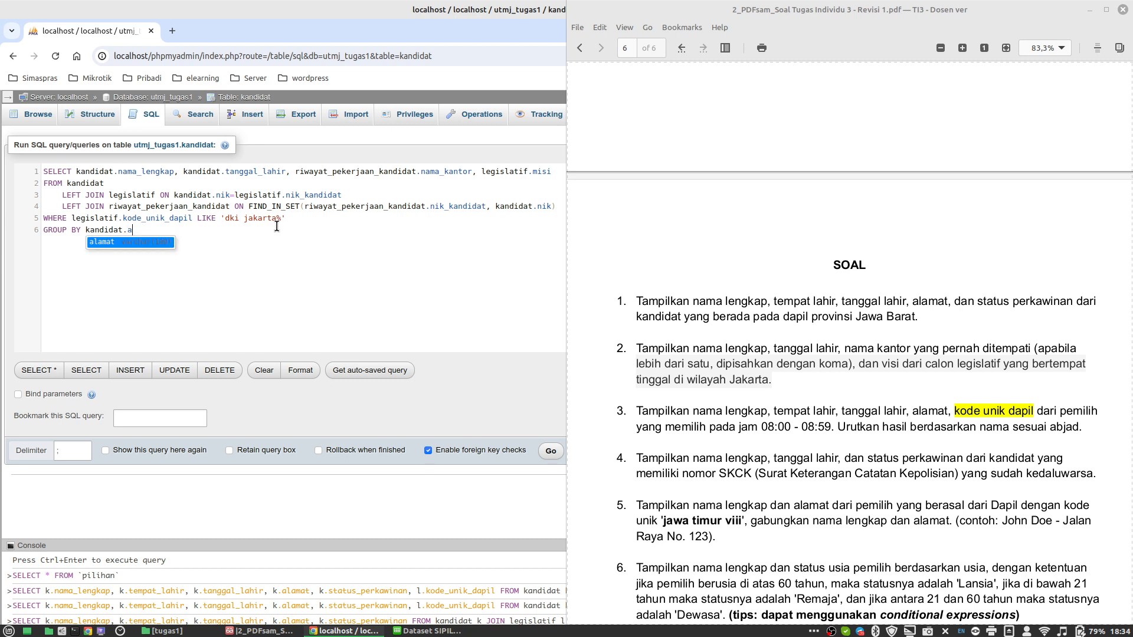
text(nam)
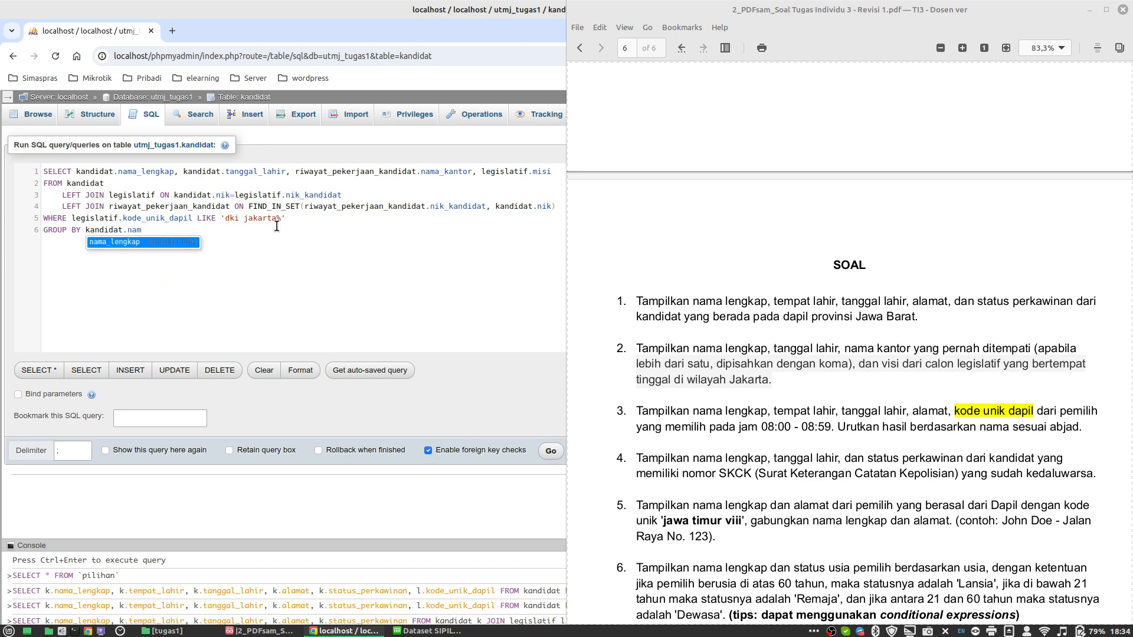
key(Return)
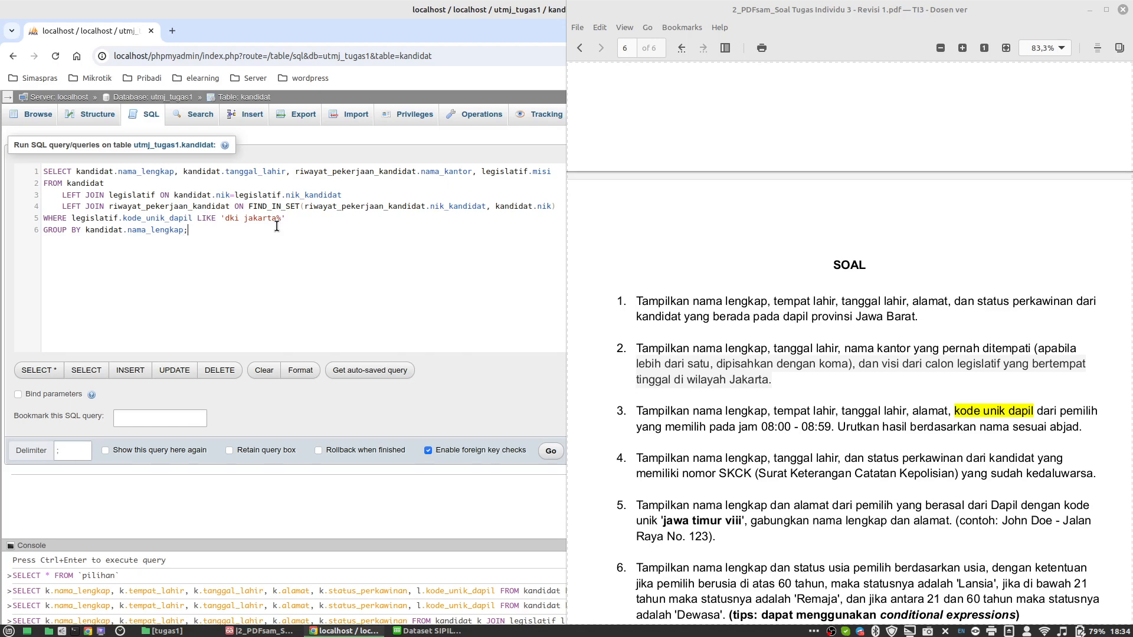
click(550, 451)
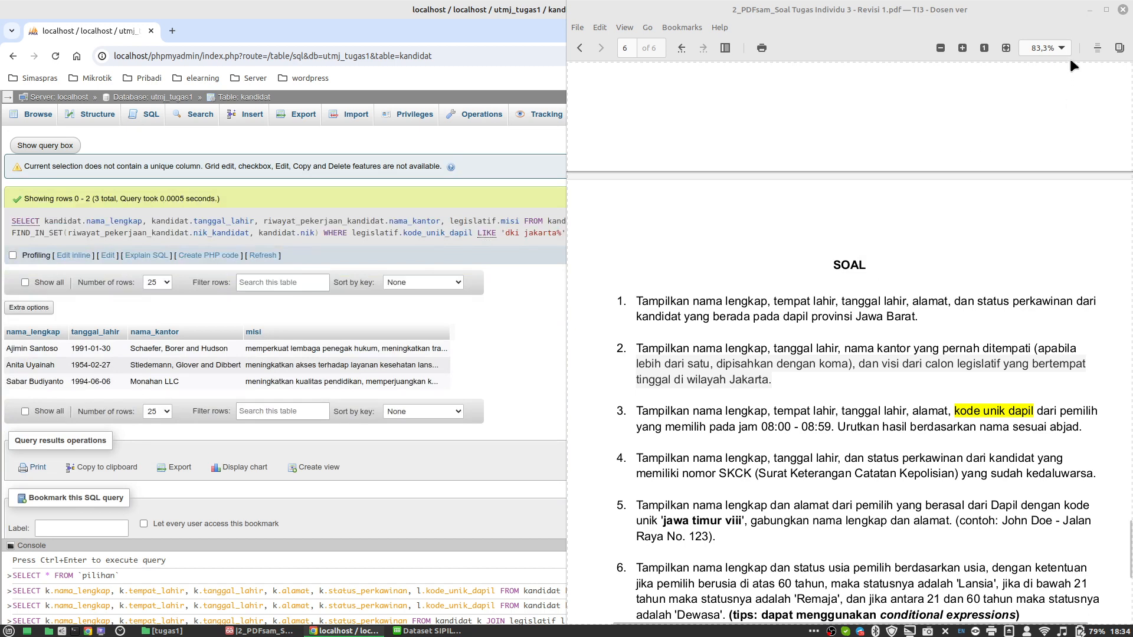
Step: Check the riwayat_pekerjaan_kandidat sheet in the LibreOffice Calc dataset, and return to phpMyAdmin to examine the office names in the query result
click(1090, 10)
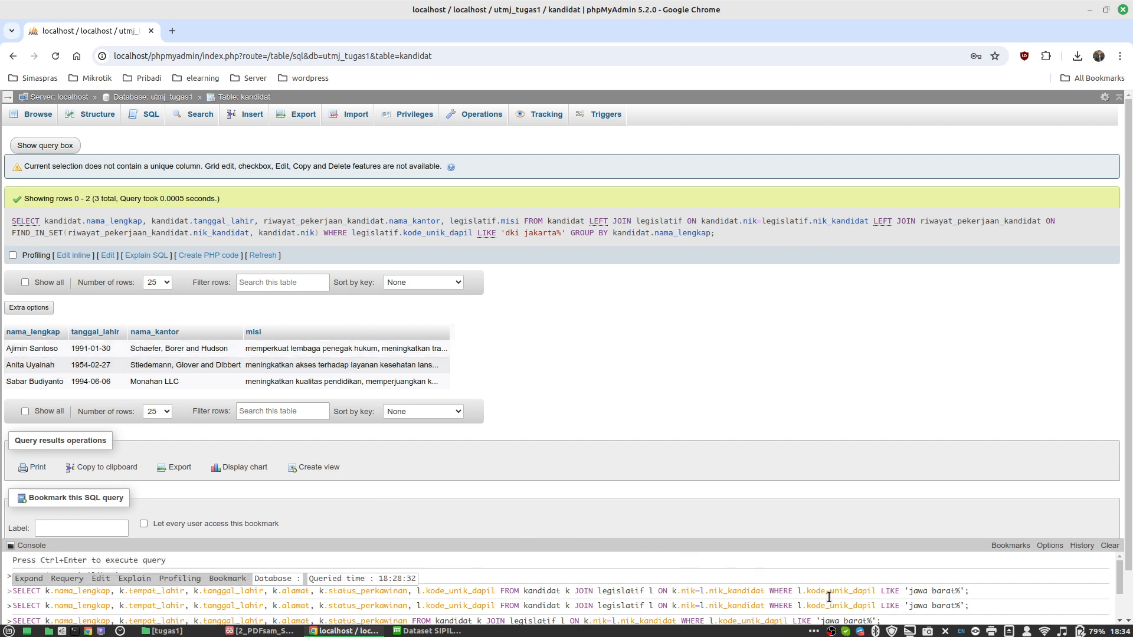
click(421, 631)
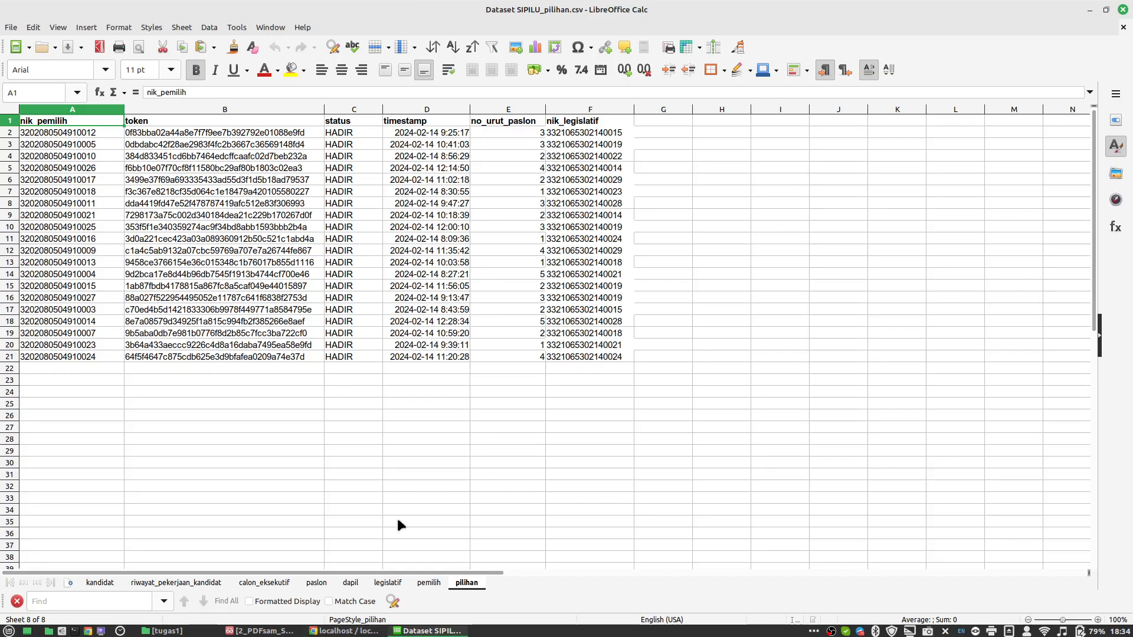
click(174, 583)
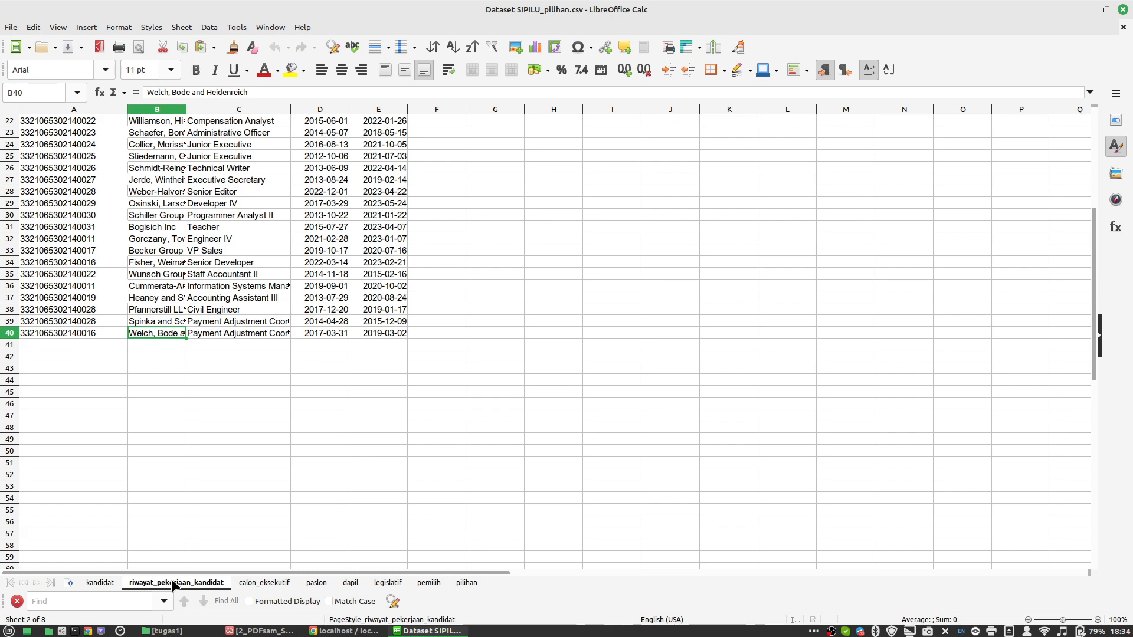
click(102, 583)
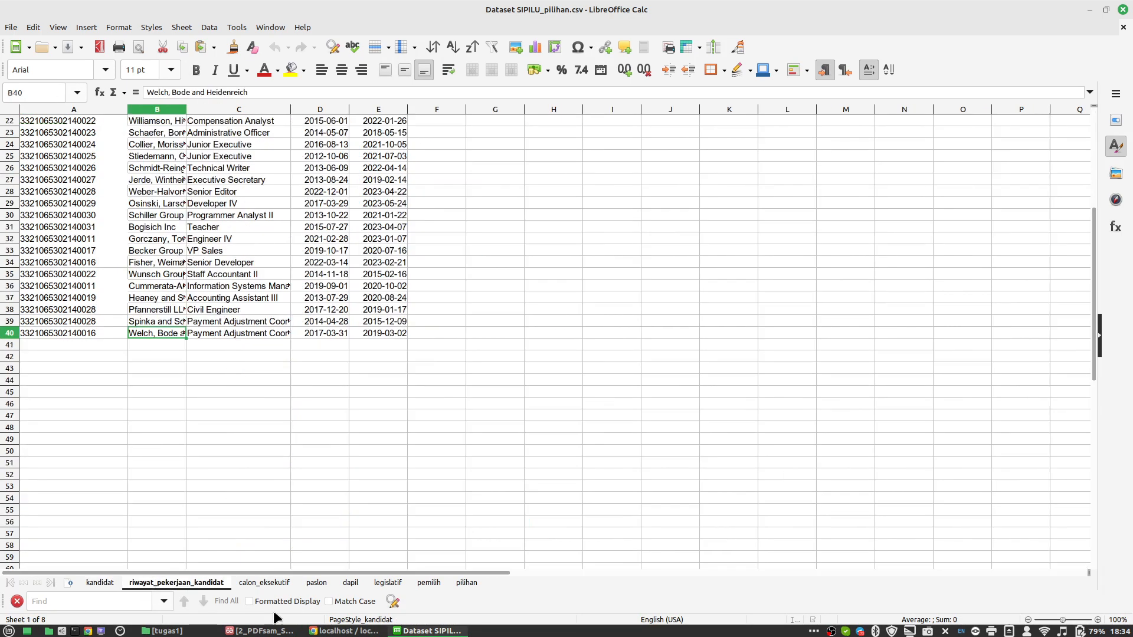
click(338, 632)
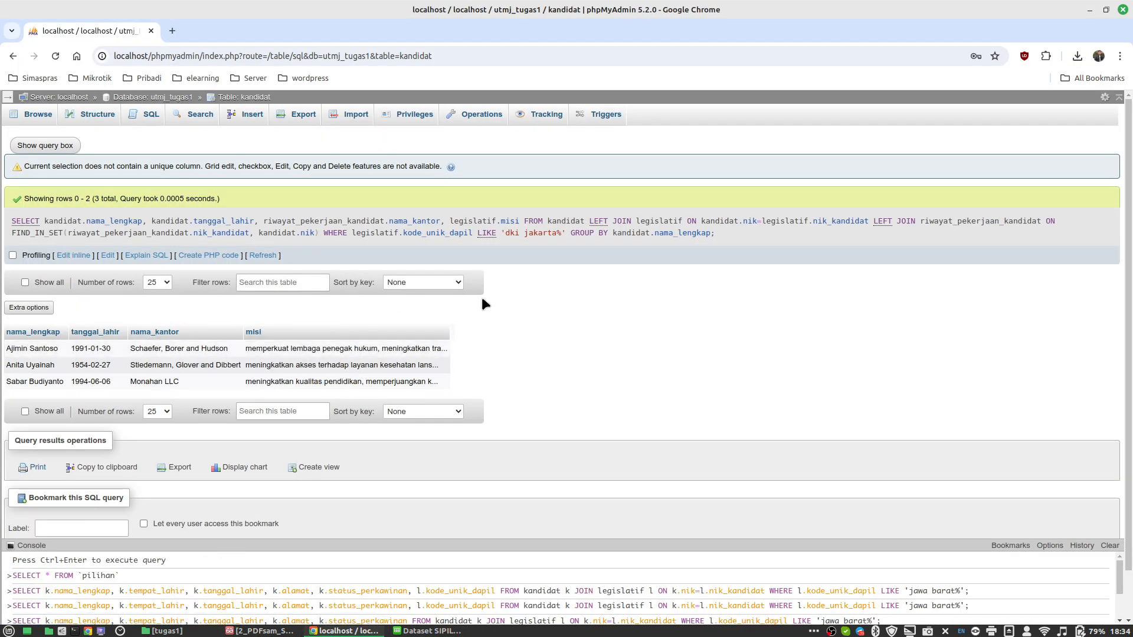
drag(144, 348, 198, 366)
click(193, 384)
Step: Reopen the query for editing and wrap riwayat_pekerjaan_kandidat.nama_kantor in GROUP_CONCAT()
click(108, 255)
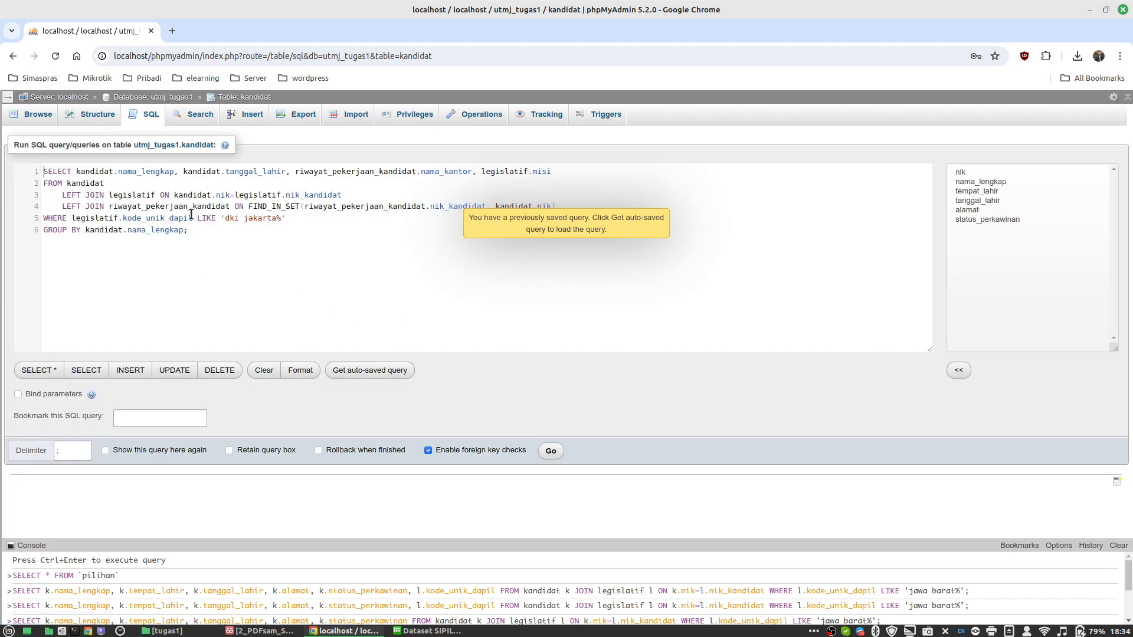
click(572, 172)
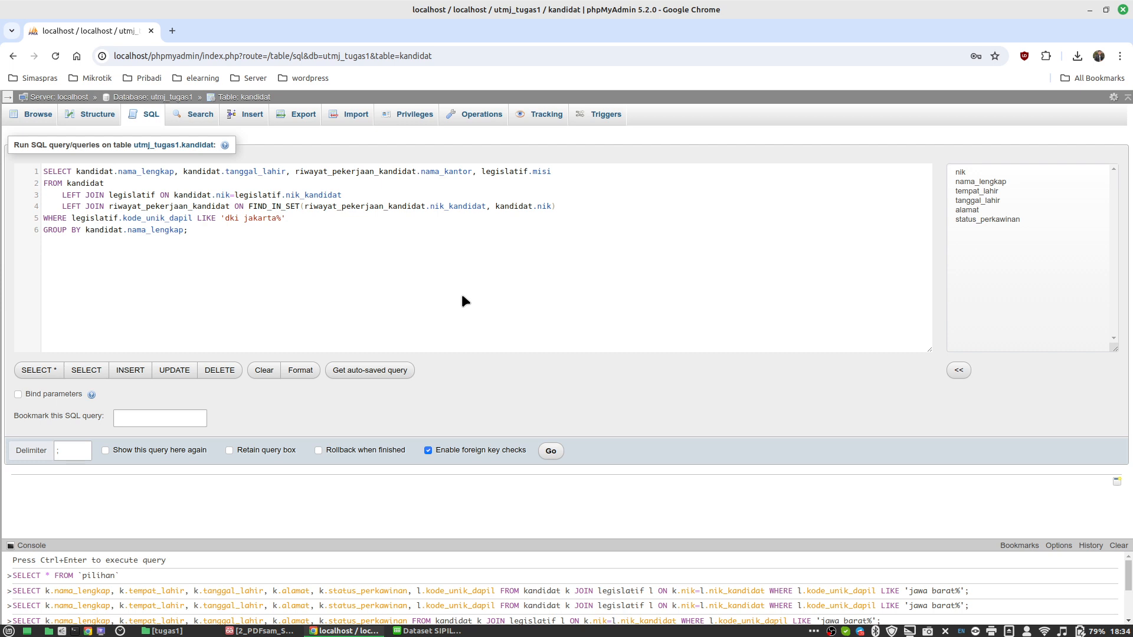
text(GROU)
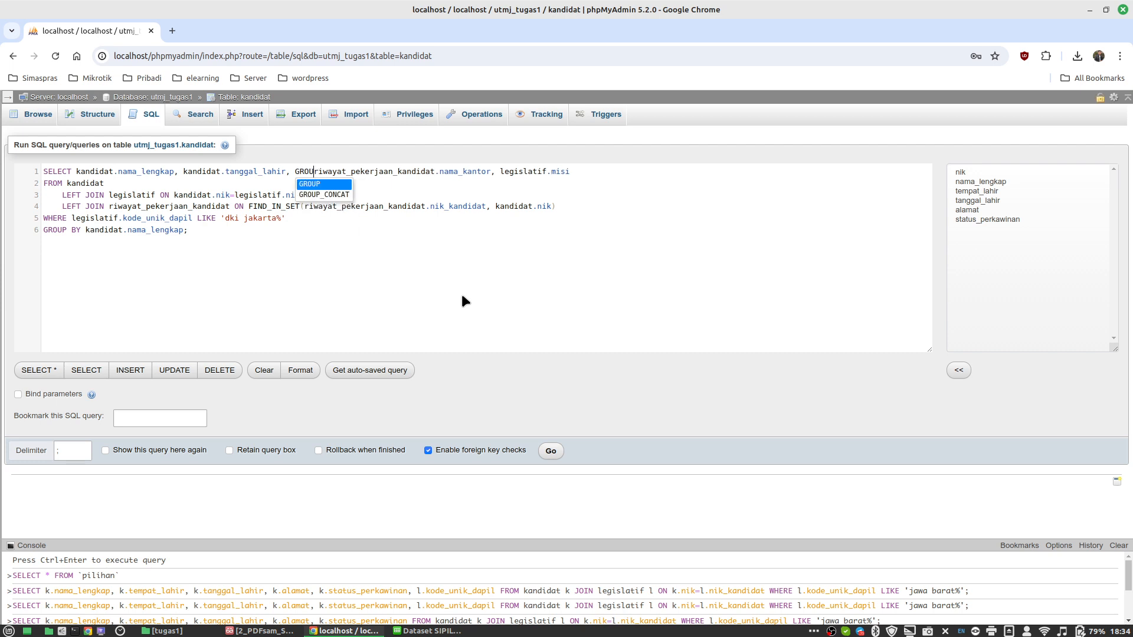
key(Down)
key(Return)
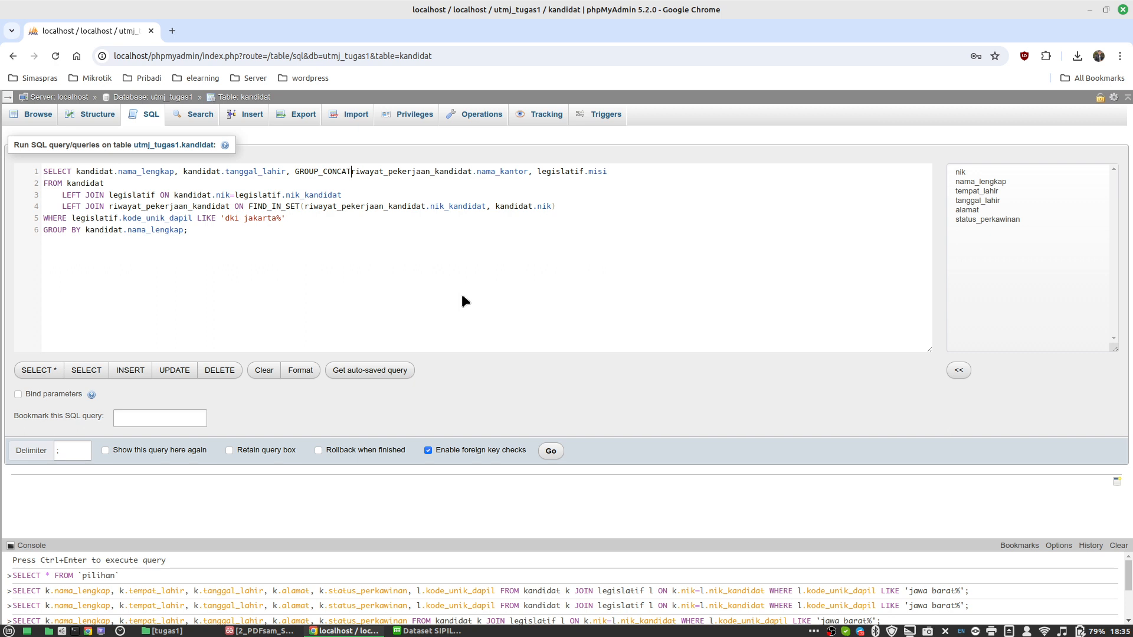
text(()
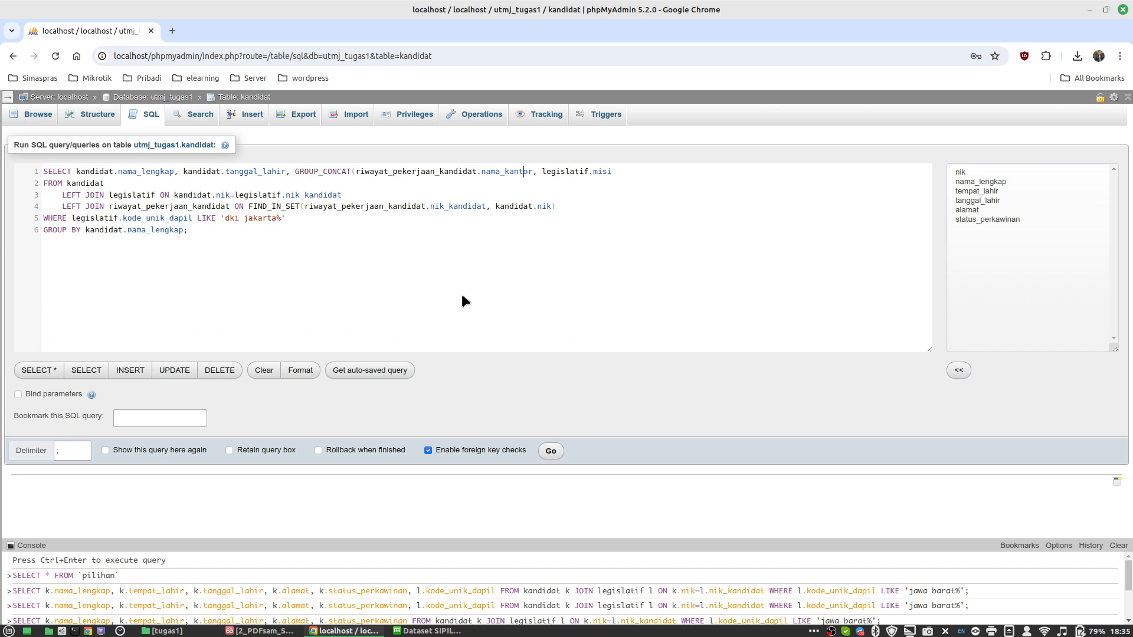
text())
Step: Give the GROUP_CONCAT column the alias "Nama Kantor" and run the query
text( nama)
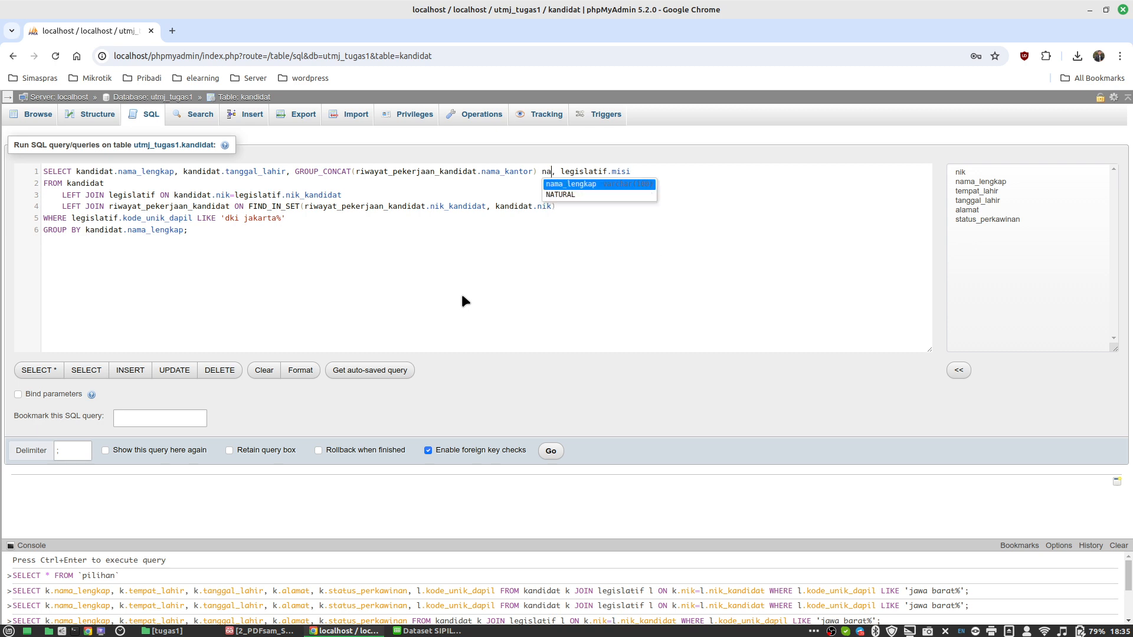
key(BackSpace)
key(BackSpace)
key(BackSpace)
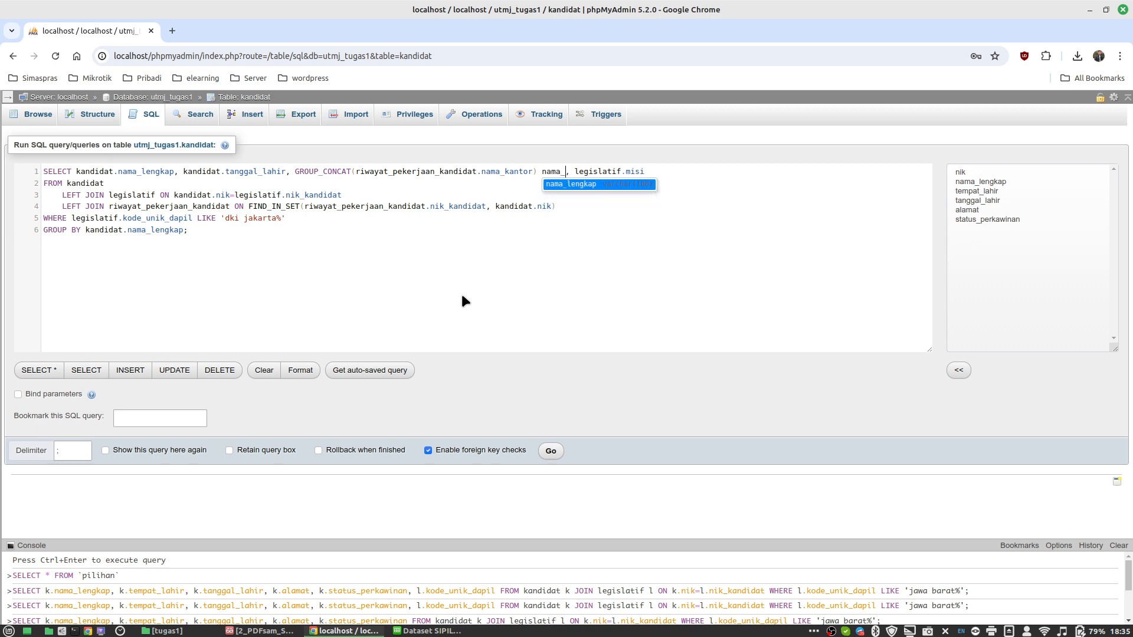
key(BackSpace)
text(n)
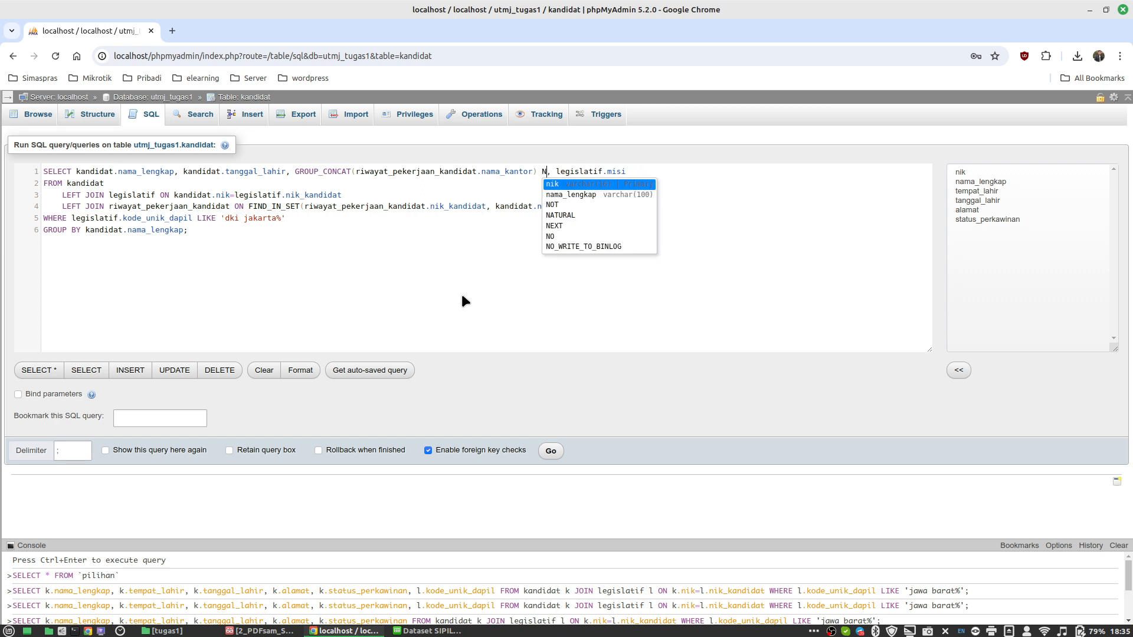
key(BackSpace)
text(")
text(Nama Kan)
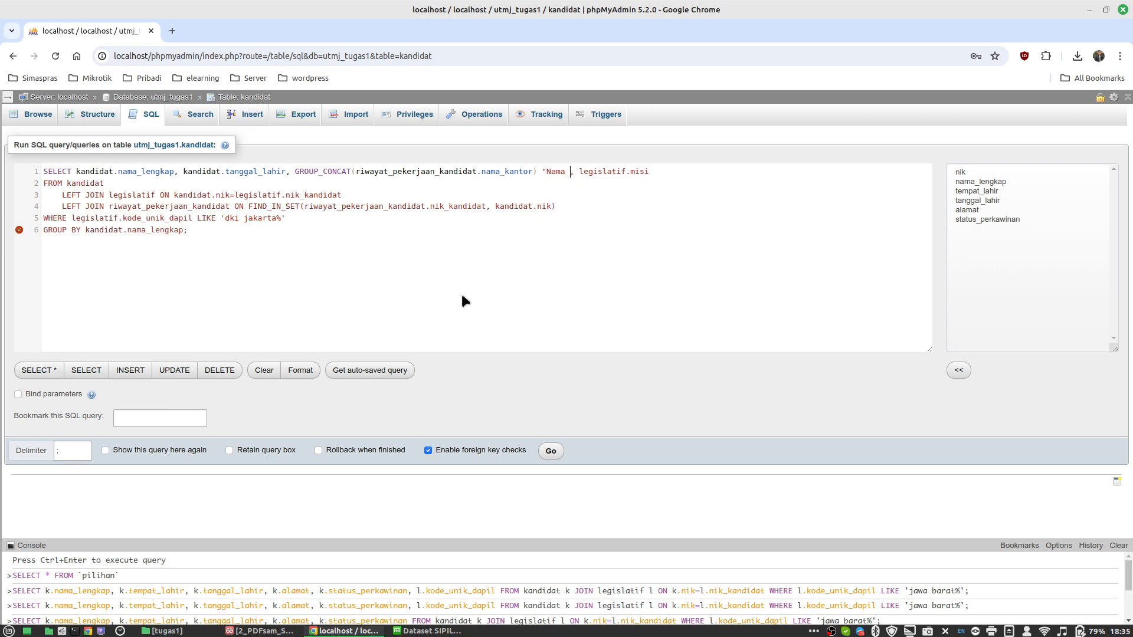
text(tor")
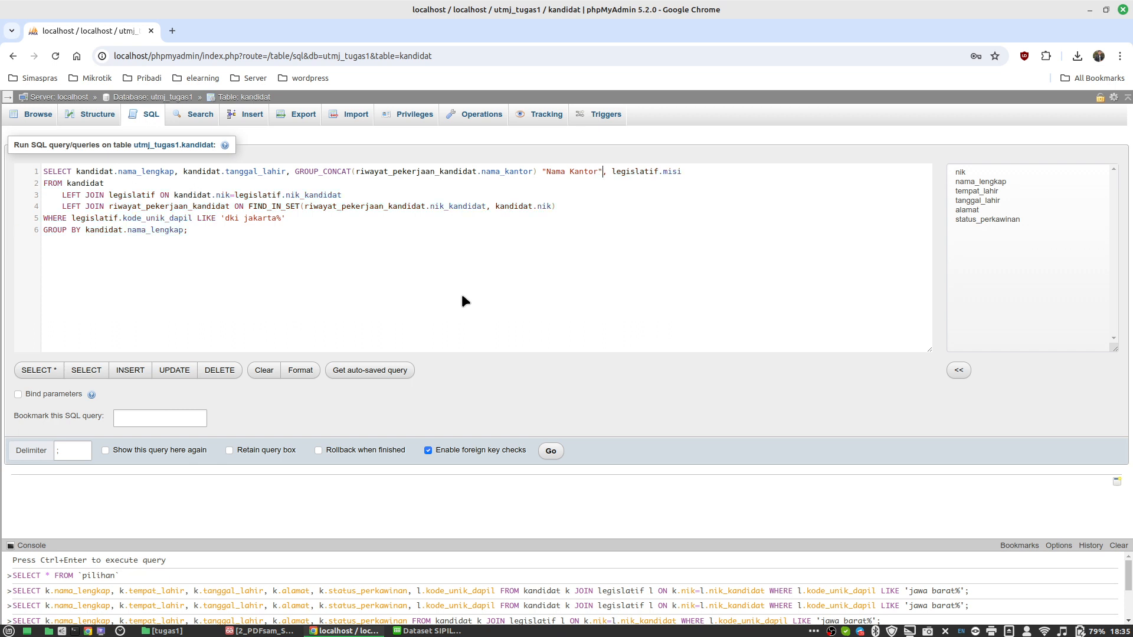
key(Return)
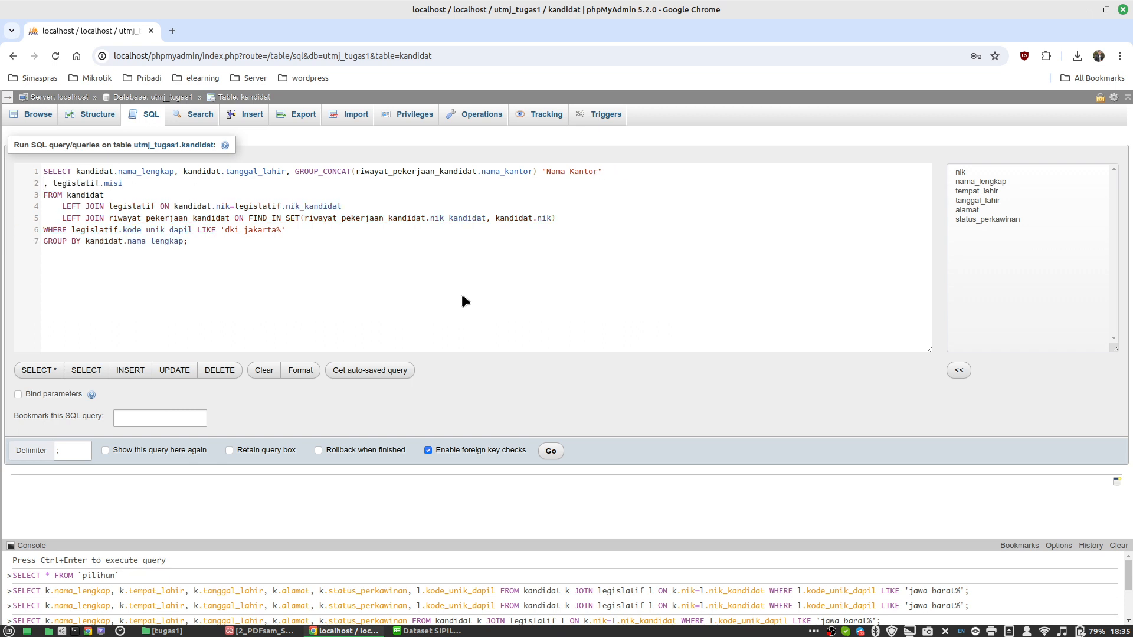
key(BackSpace)
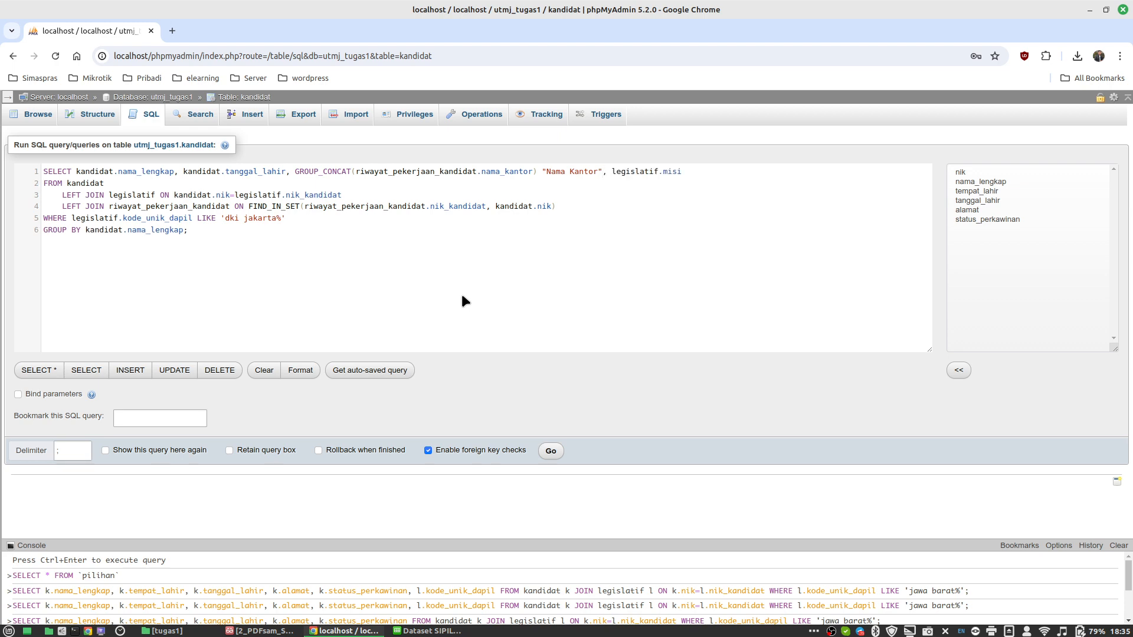
click(550, 451)
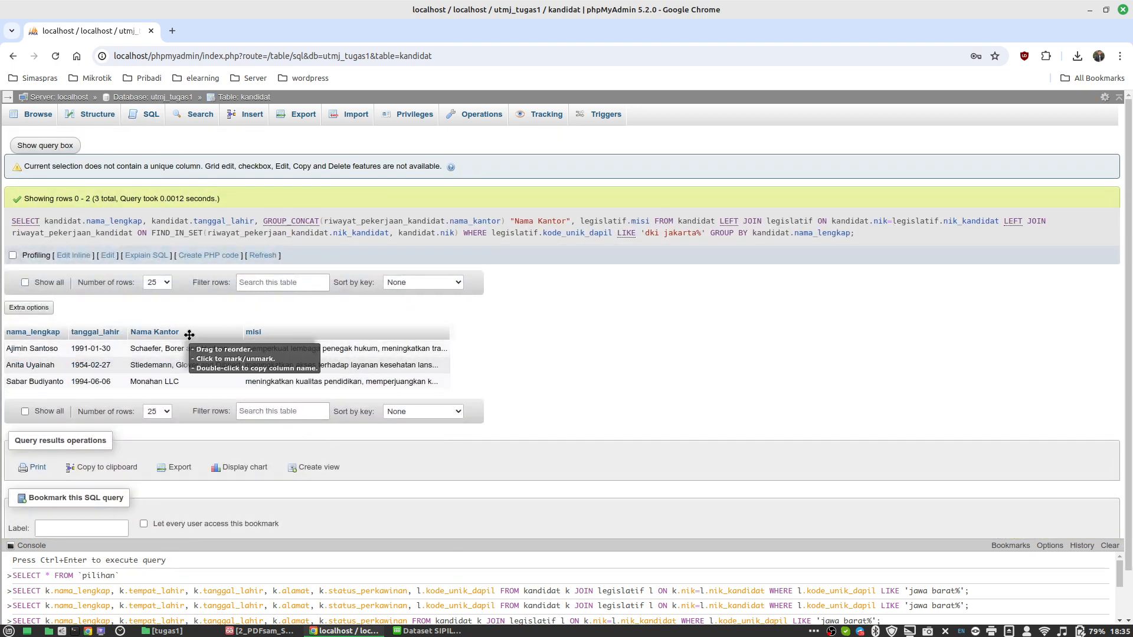
drag(169, 330, 233, 331)
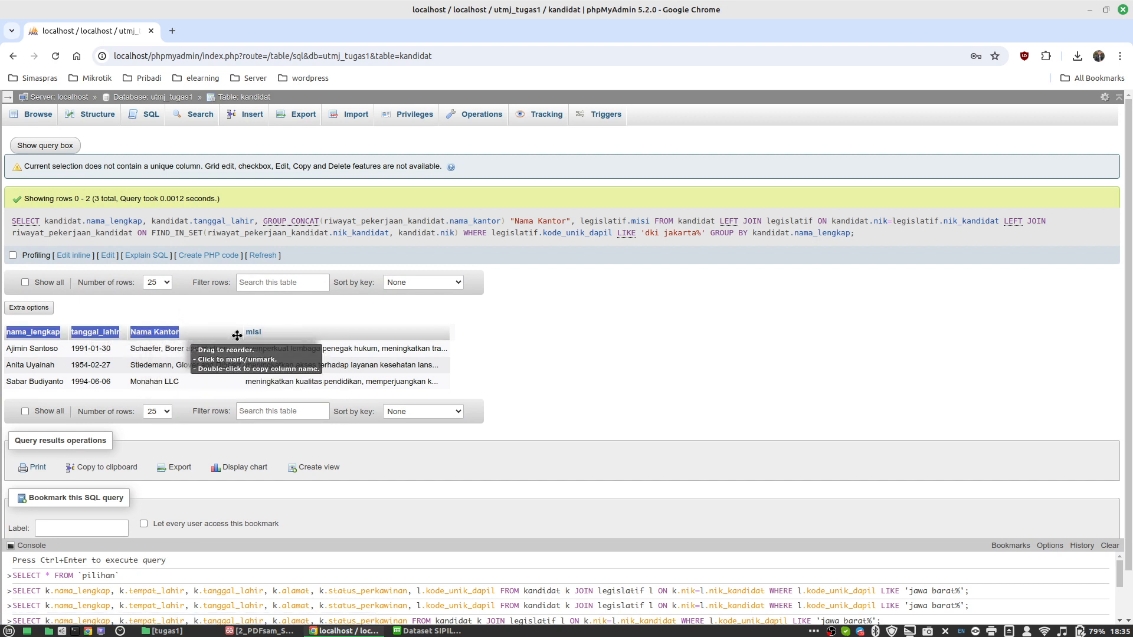
click(652, 356)
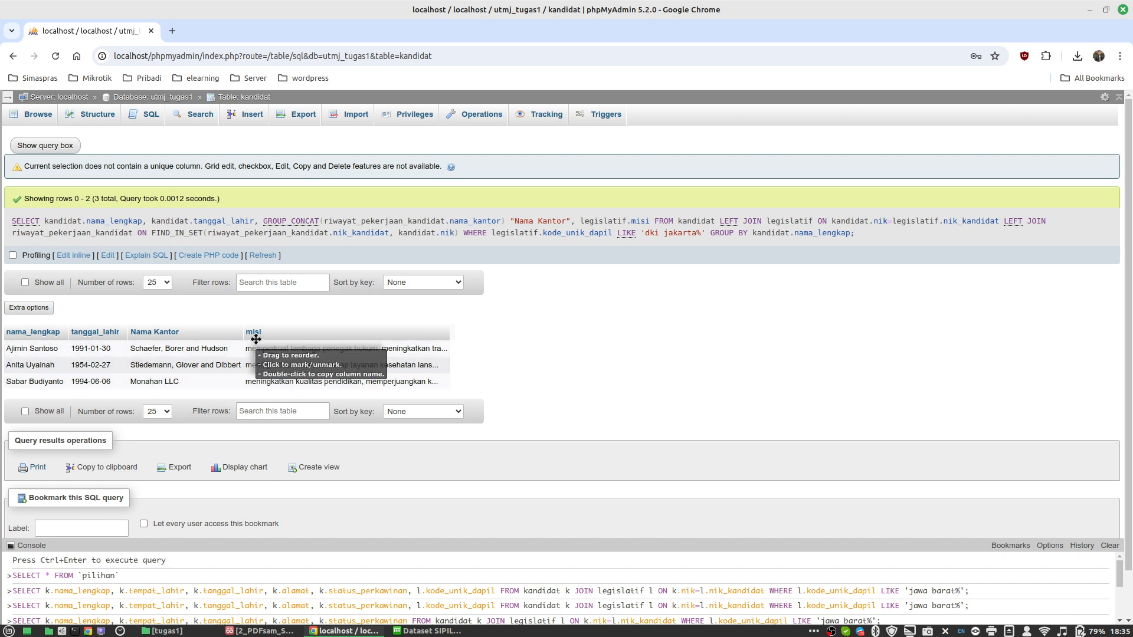
mouse_move(246, 331)
mouse_down()
mouse_move(304, 331)
mouse_move(271, 338)
mouse_move(280, 326)
mouse_up()
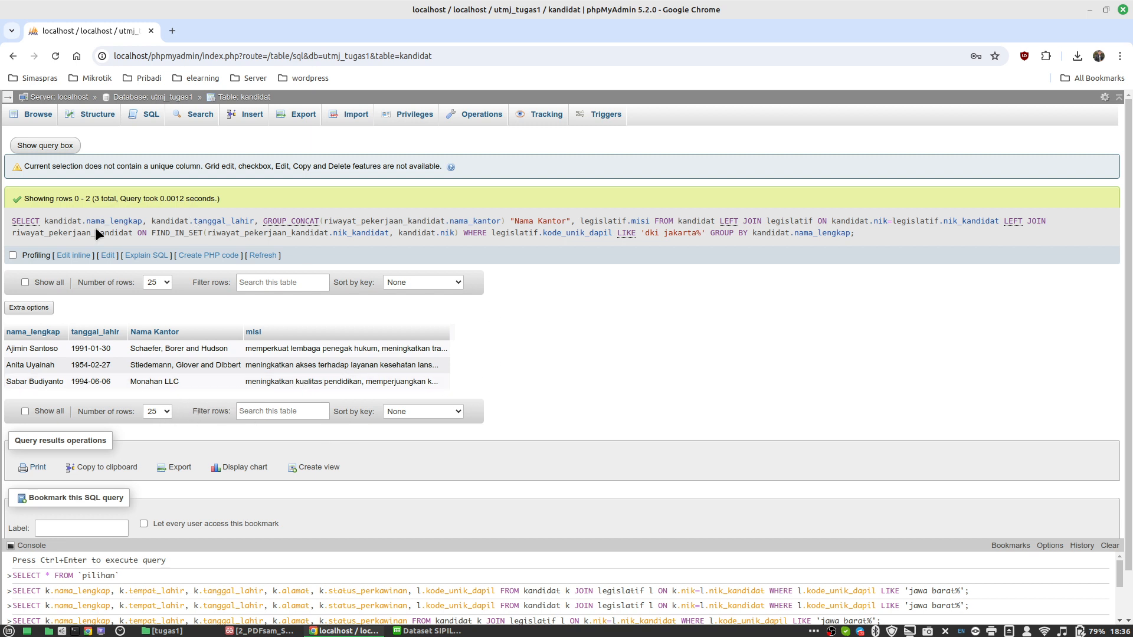
Step: Reopen the query for editing, add kandidat.nik as the first selected column, and run it
click(109, 256)
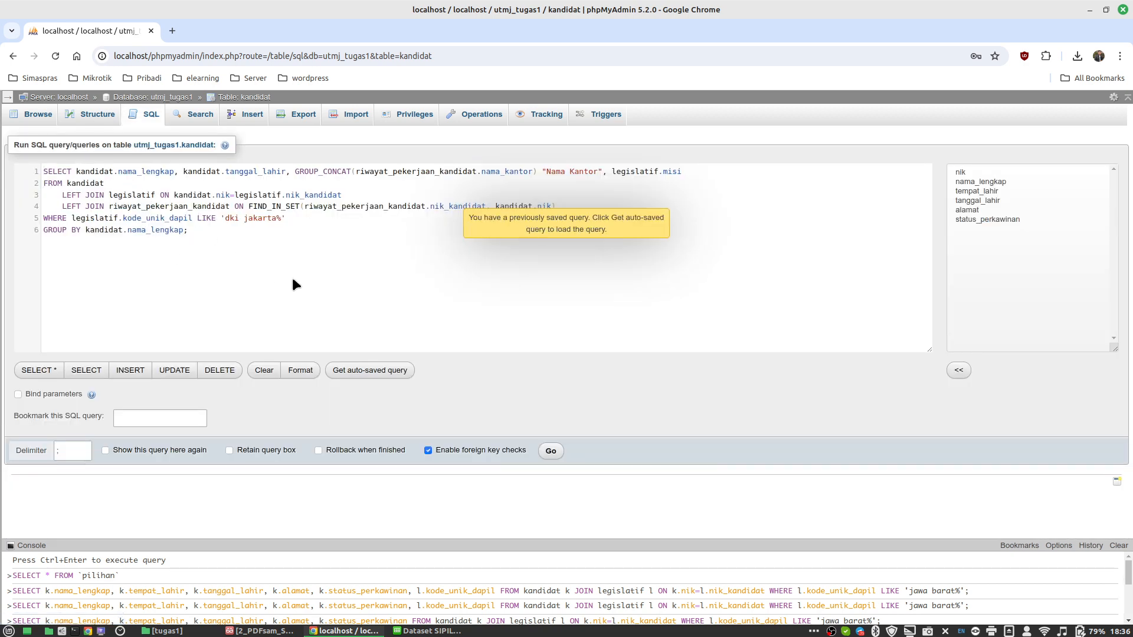
text(kandidat )
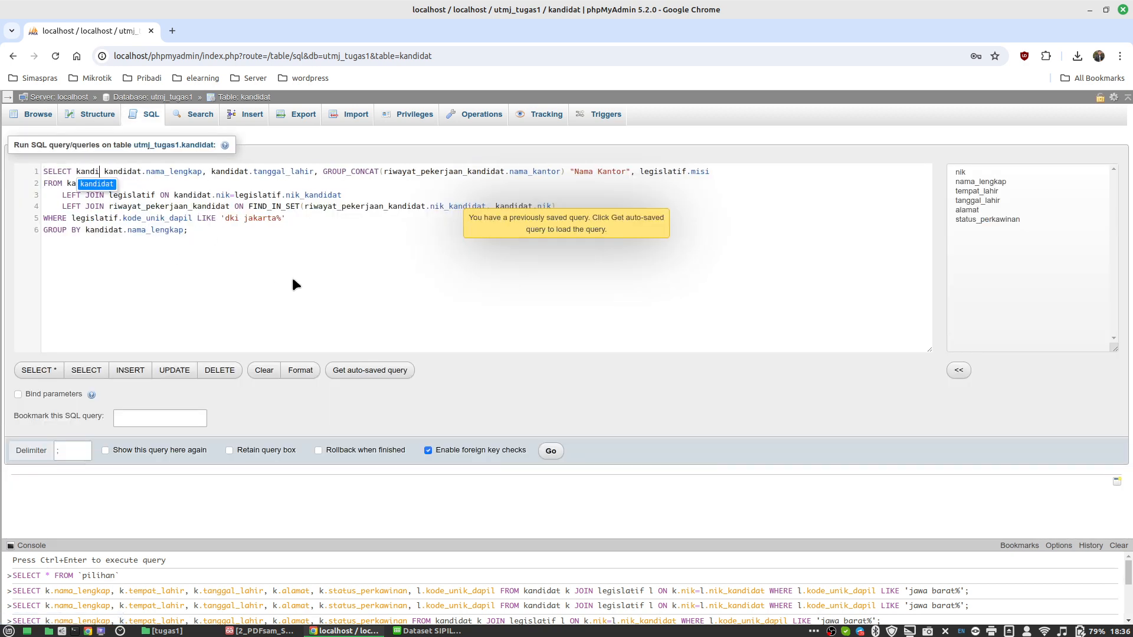
text(.nik)
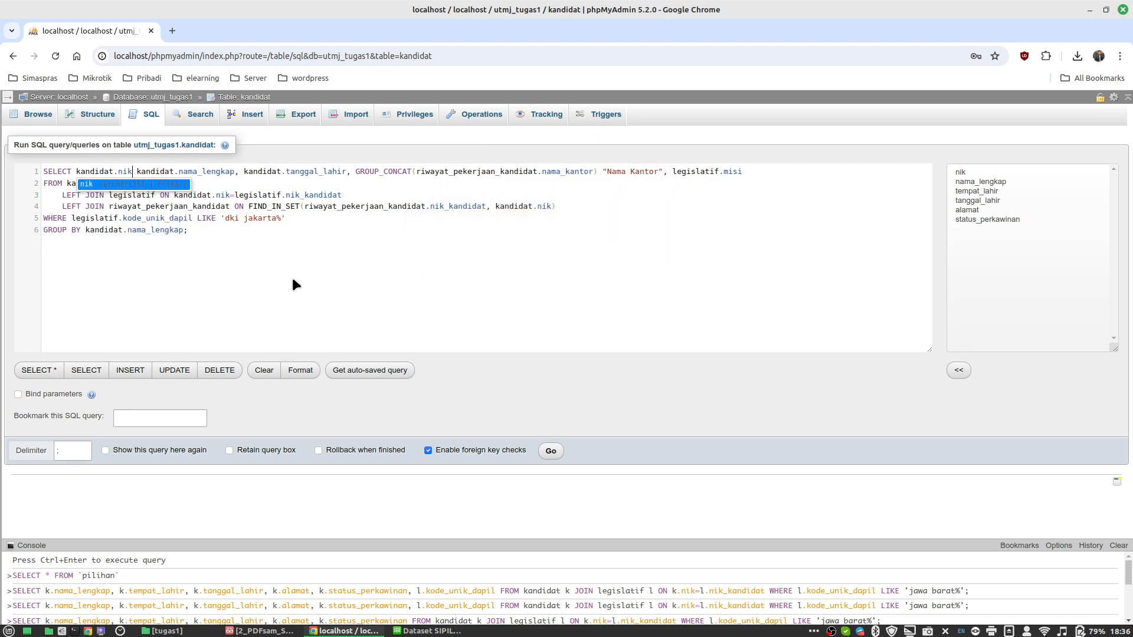
text(,)
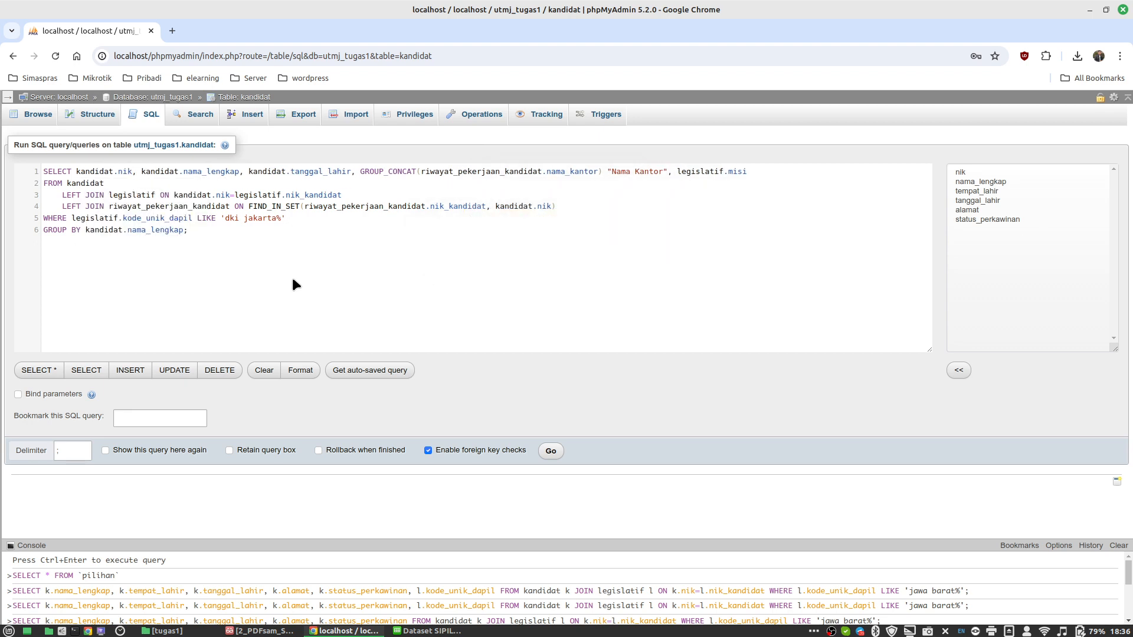
click(551, 450)
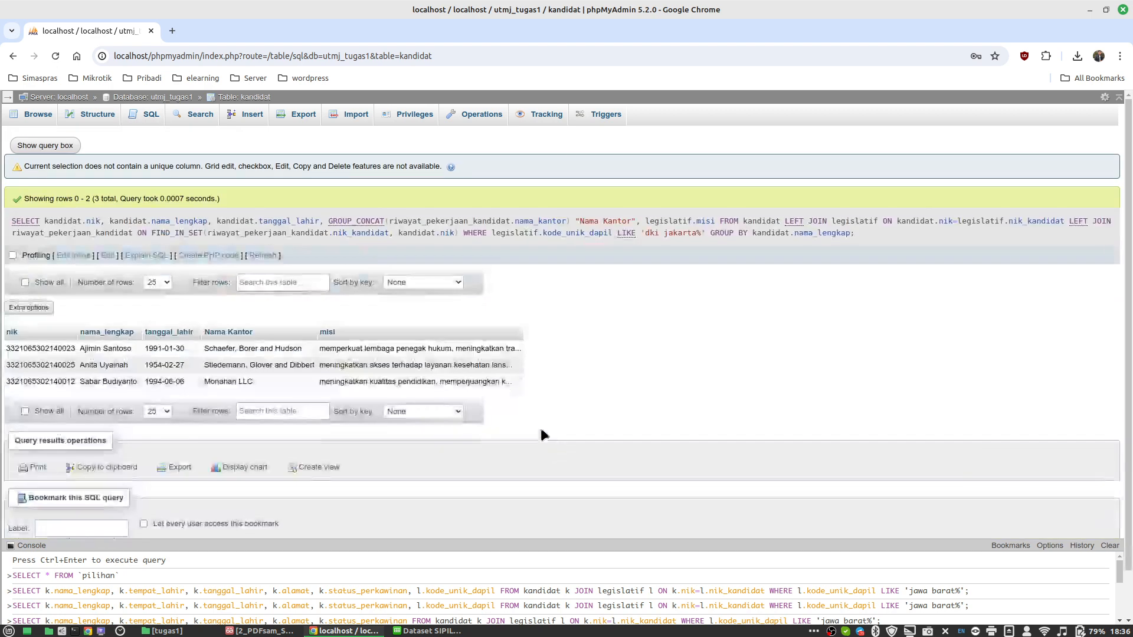
Step: Copy the first candidate's NIK from the result and look it up in the riwayat_pekerjaan_kandidat sheet in LibreOffice Calc
double_click(42, 348)
key(ctrl+c)
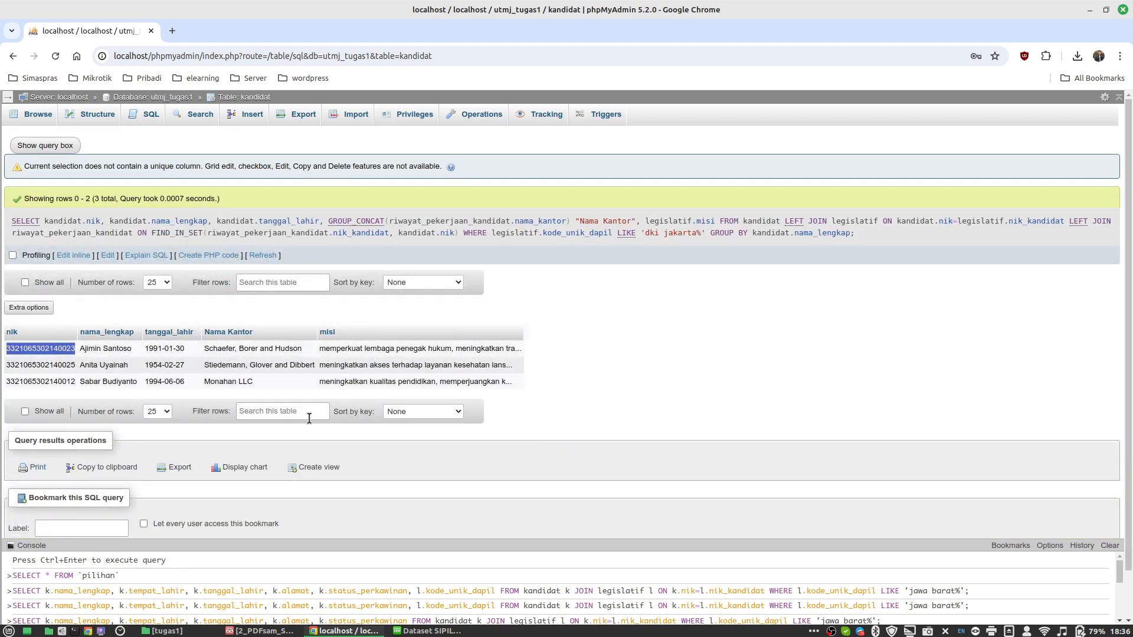
click(428, 631)
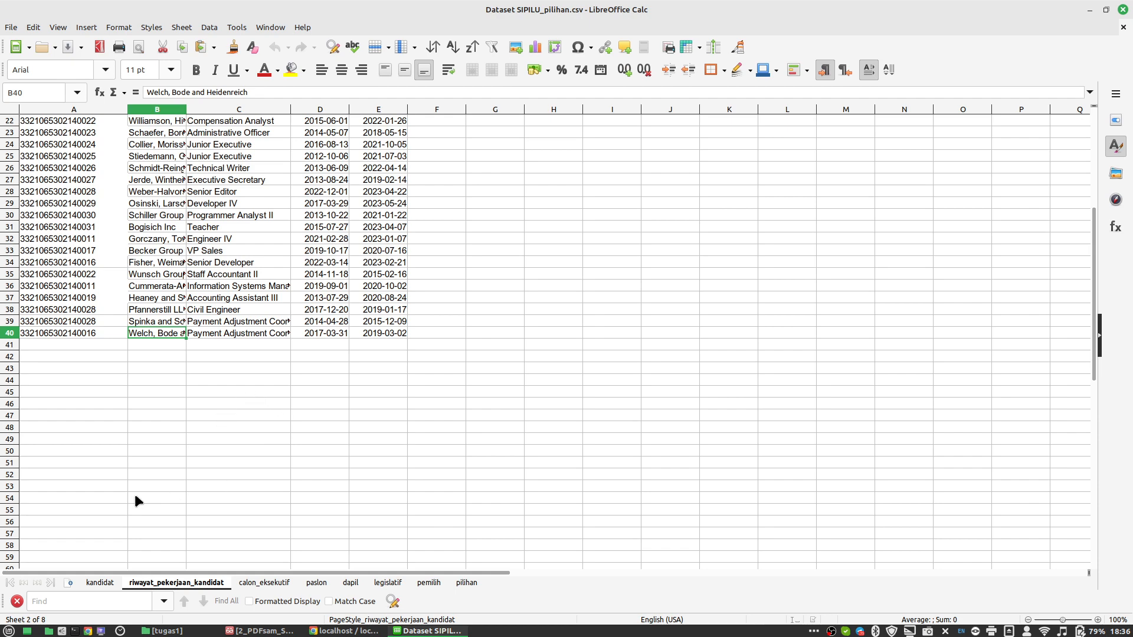
scroll(157, 488, up, 7)
click(586, 213)
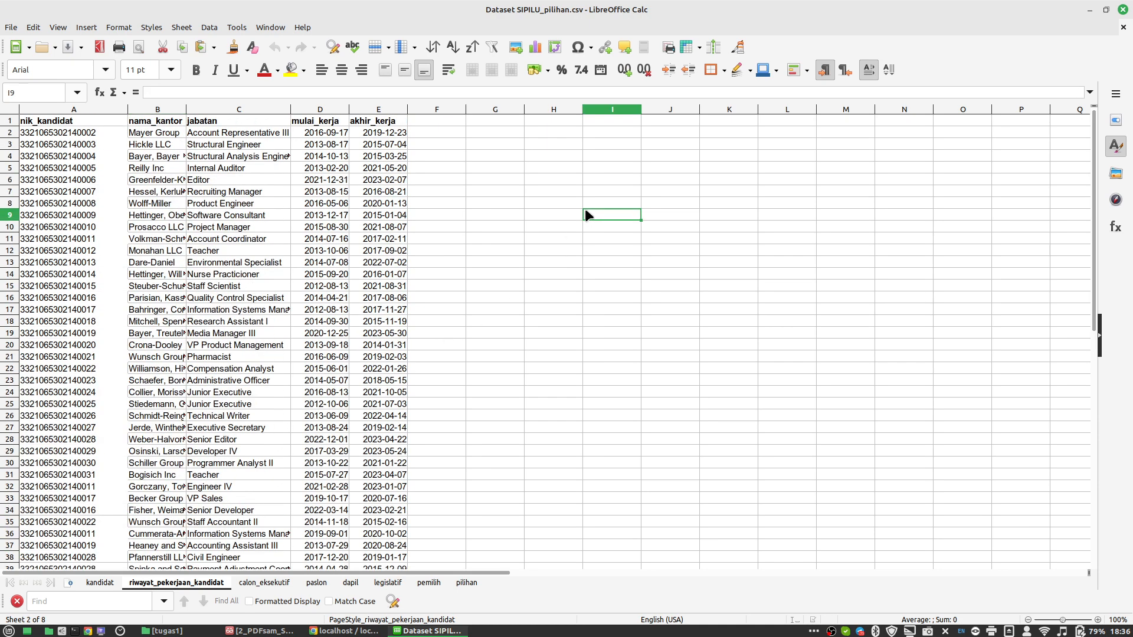
key(ctrl+f)
key(ctrl+v)
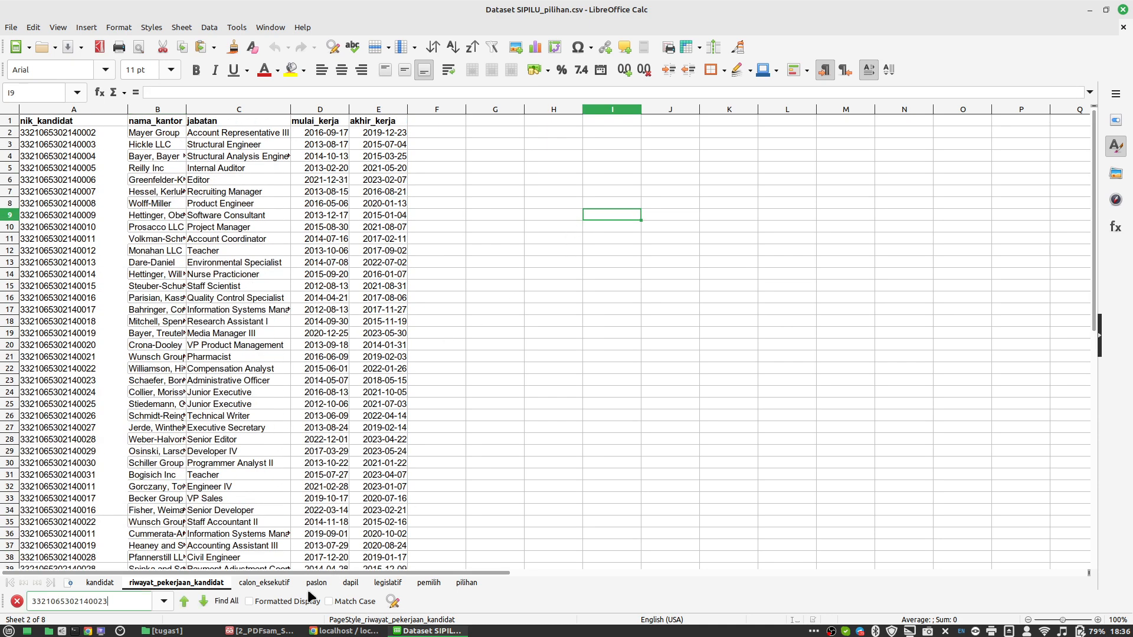
click(188, 601)
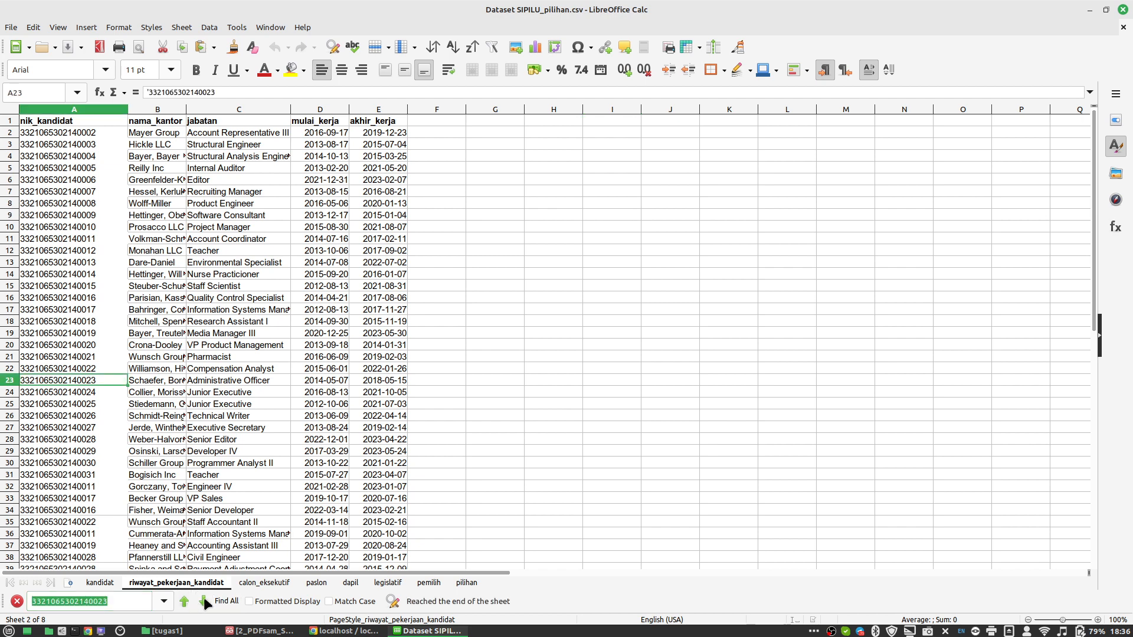
scroll(355, 501, down, 5)
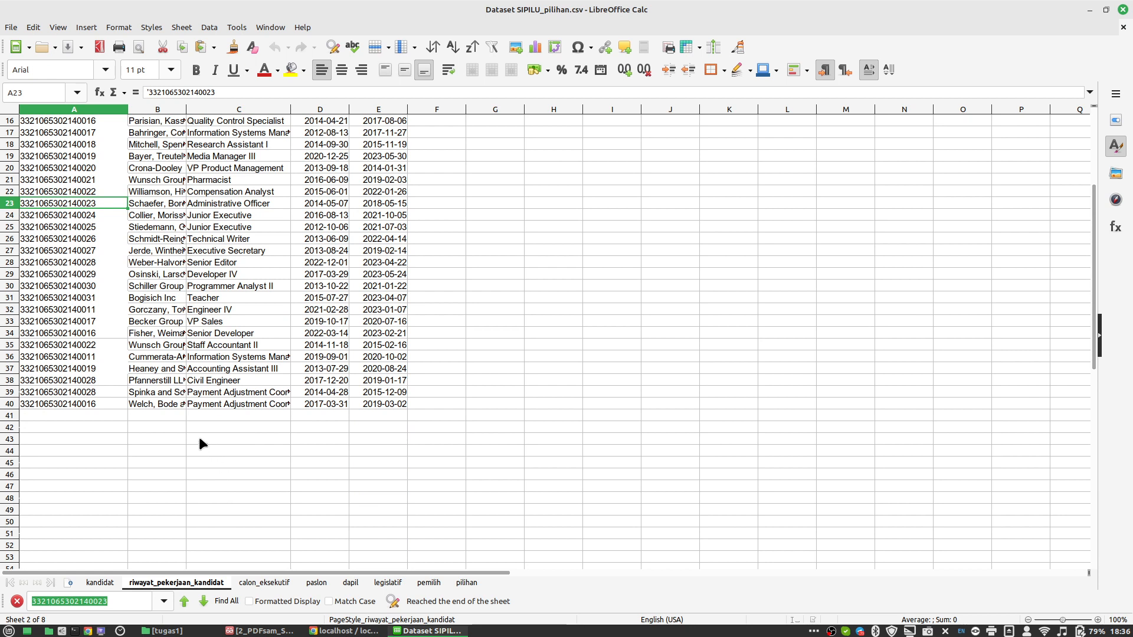
click(109, 403)
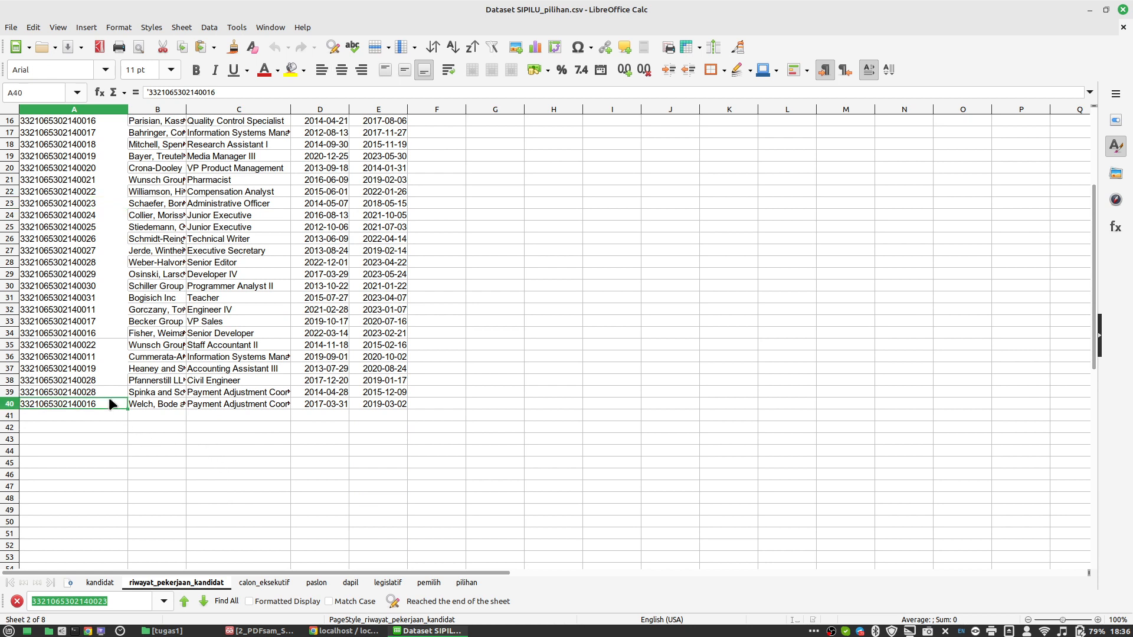
double_click(106, 403)
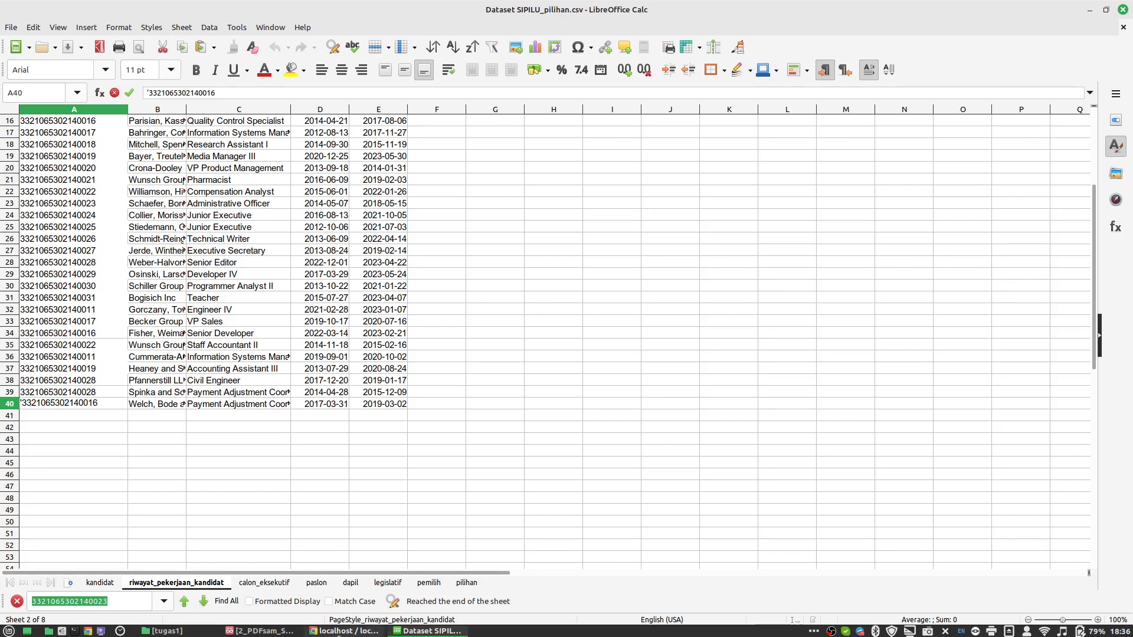
Step: Return to phpMyAdmin, browse the riwayat_pekerjaan_kandidat table in a new browser tab, and go to its last page of rows
click(344, 631)
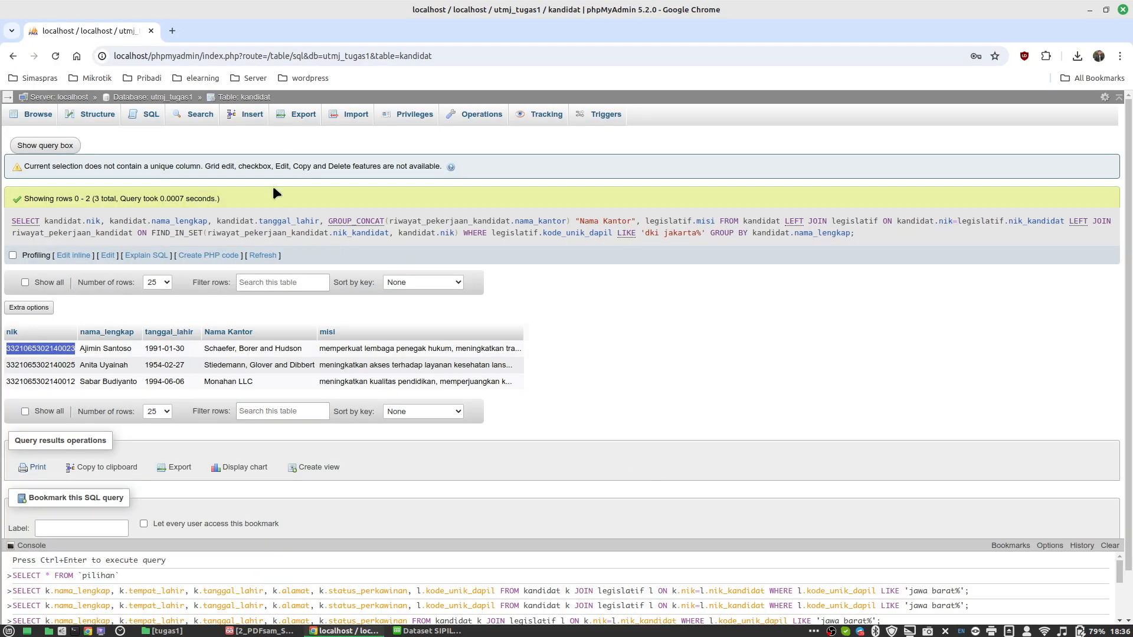
right_click(253, 98)
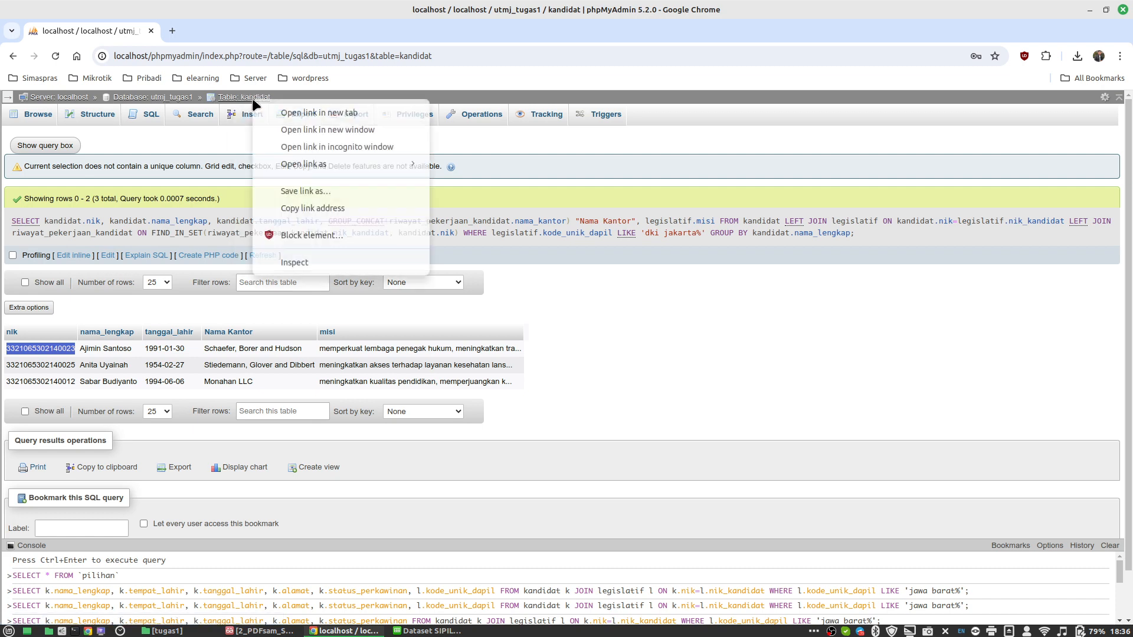
click(275, 113)
click(232, 30)
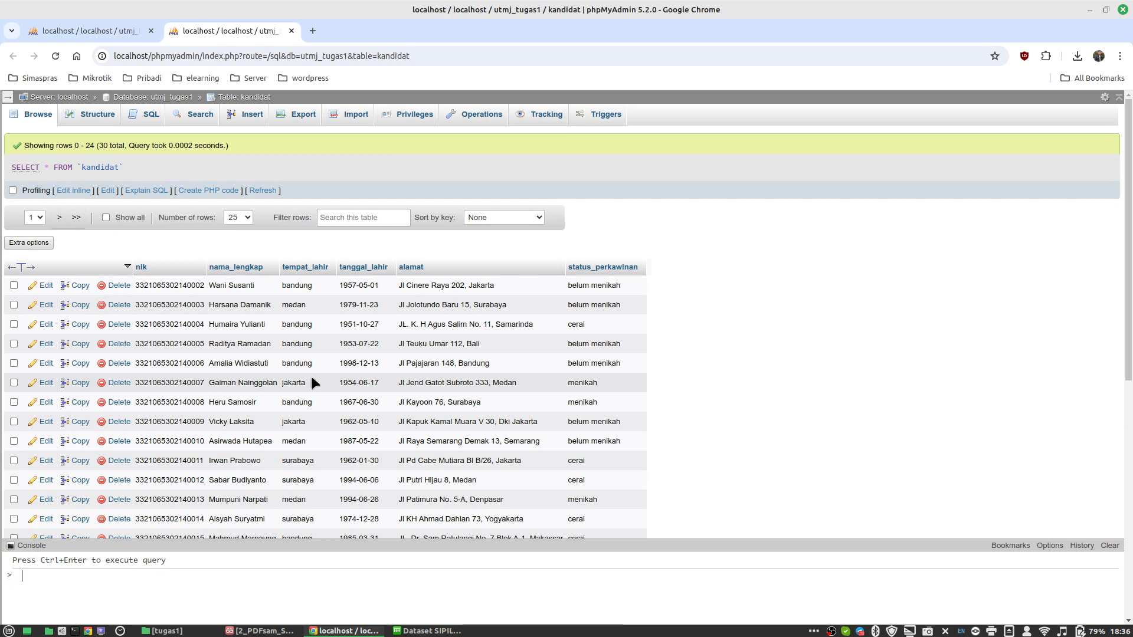
click(158, 98)
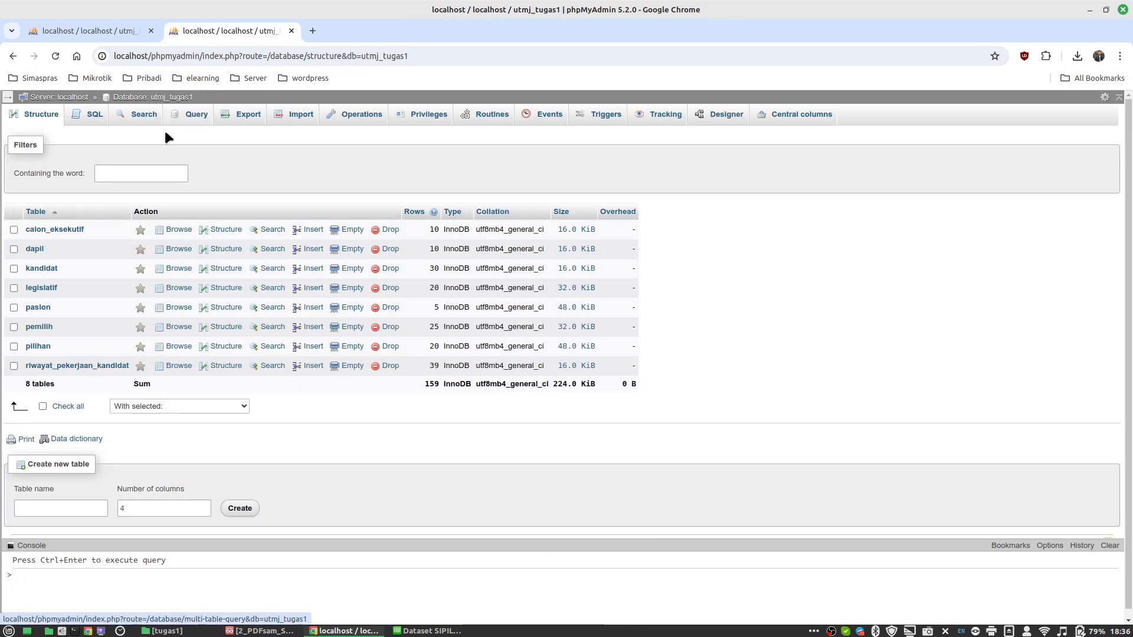
click(84, 366)
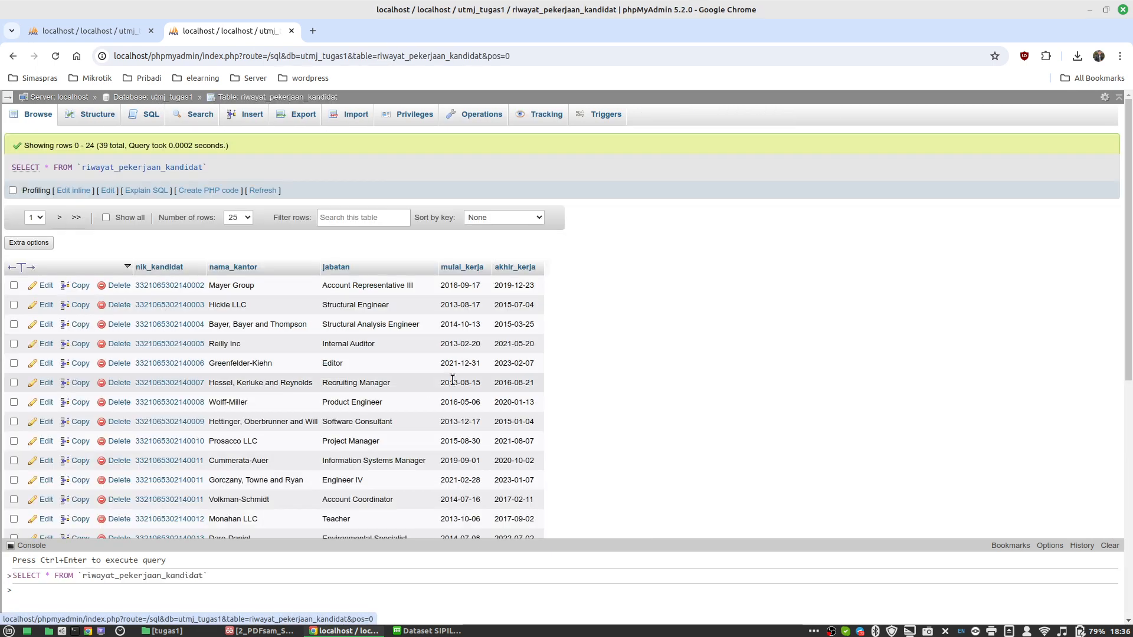
scroll(442, 384, down, 8)
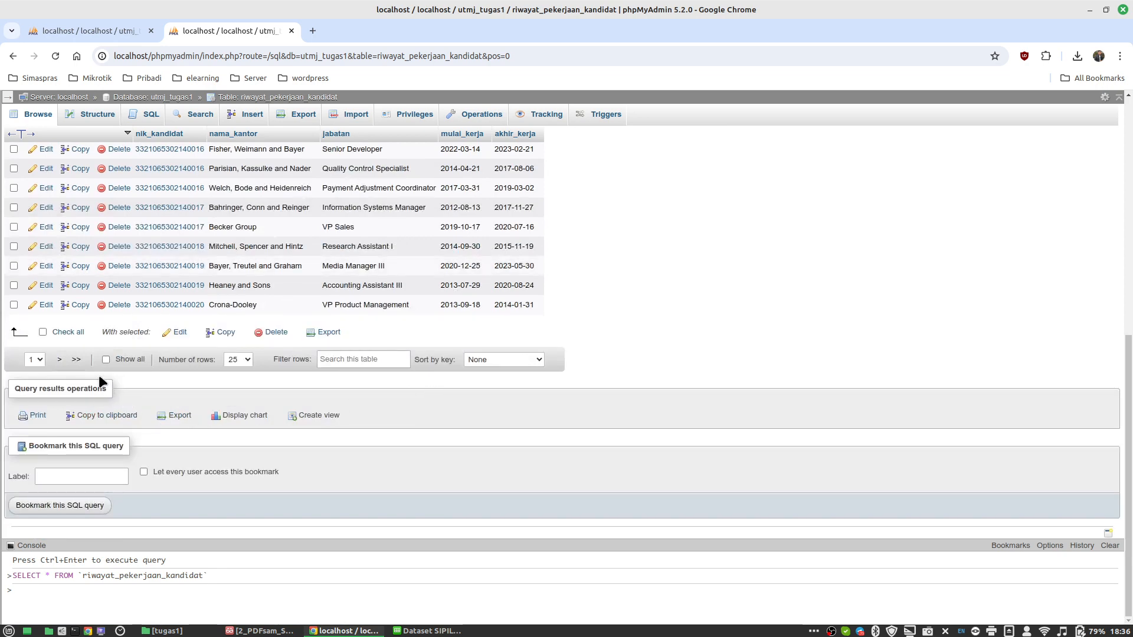
click(76, 359)
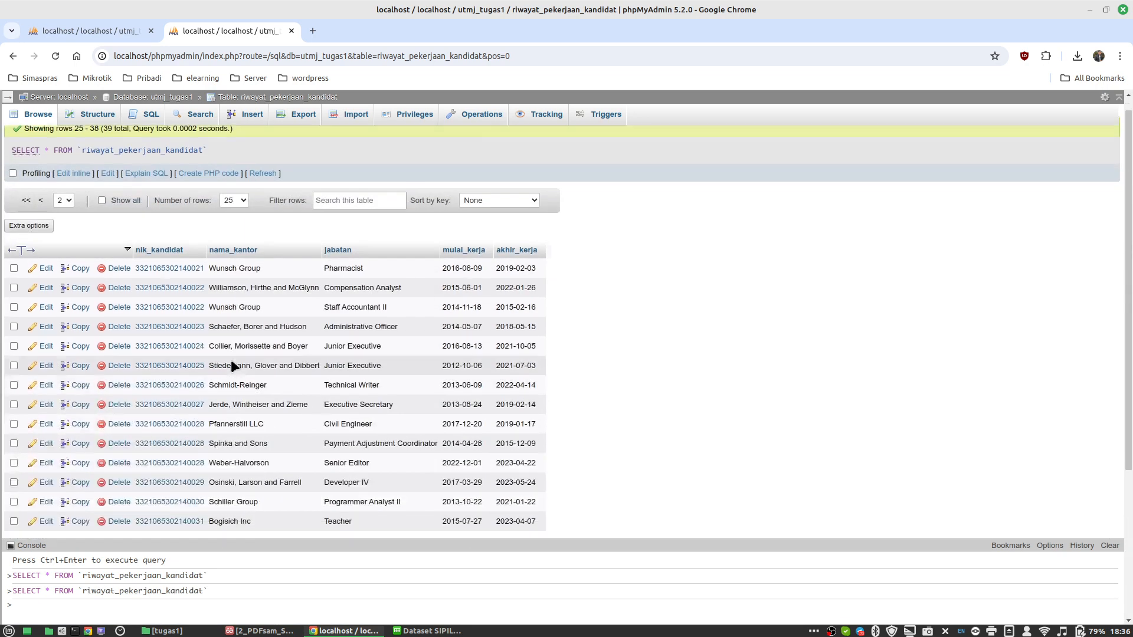
scroll(231, 360, down, 3)
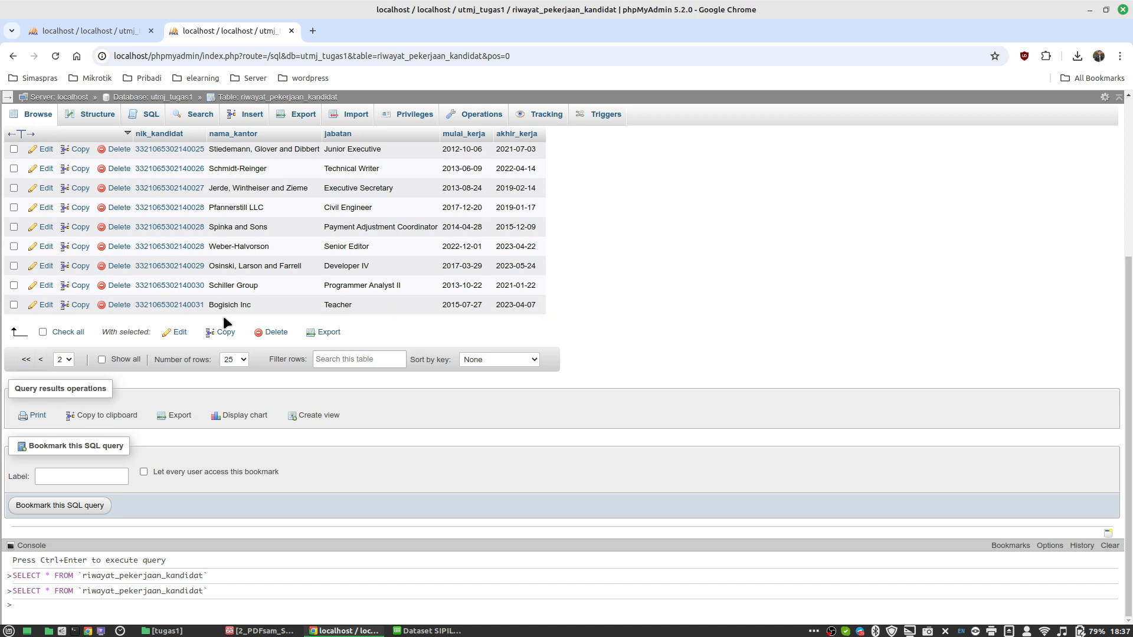
click(49, 308)
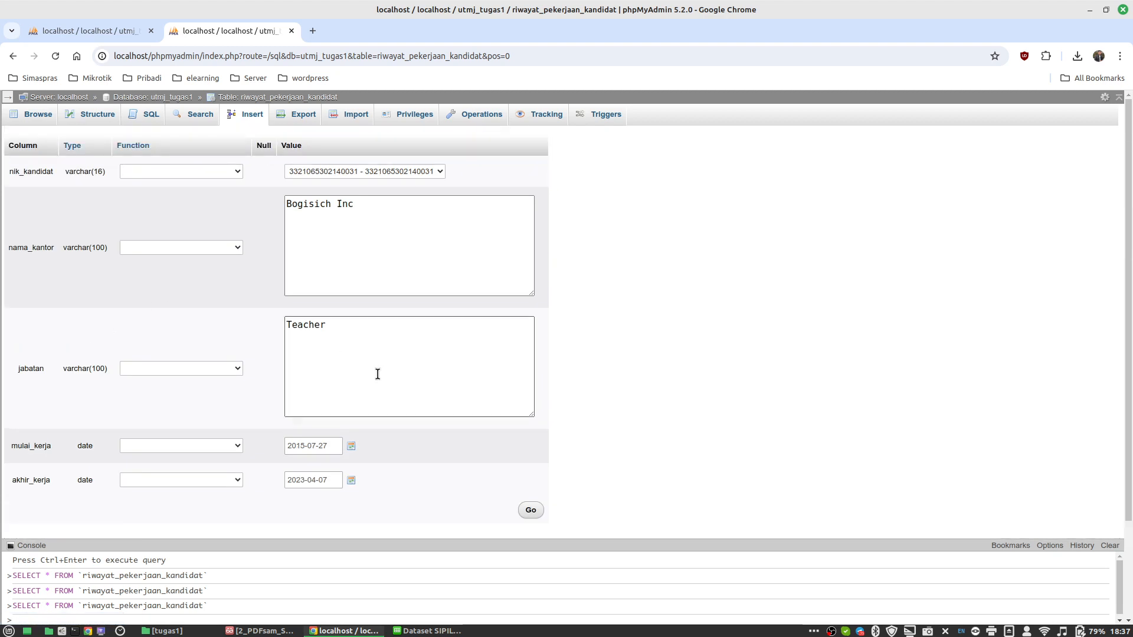
click(411, 170)
click(411, 170)
click(706, 239)
scroll(697, 250, down, 3)
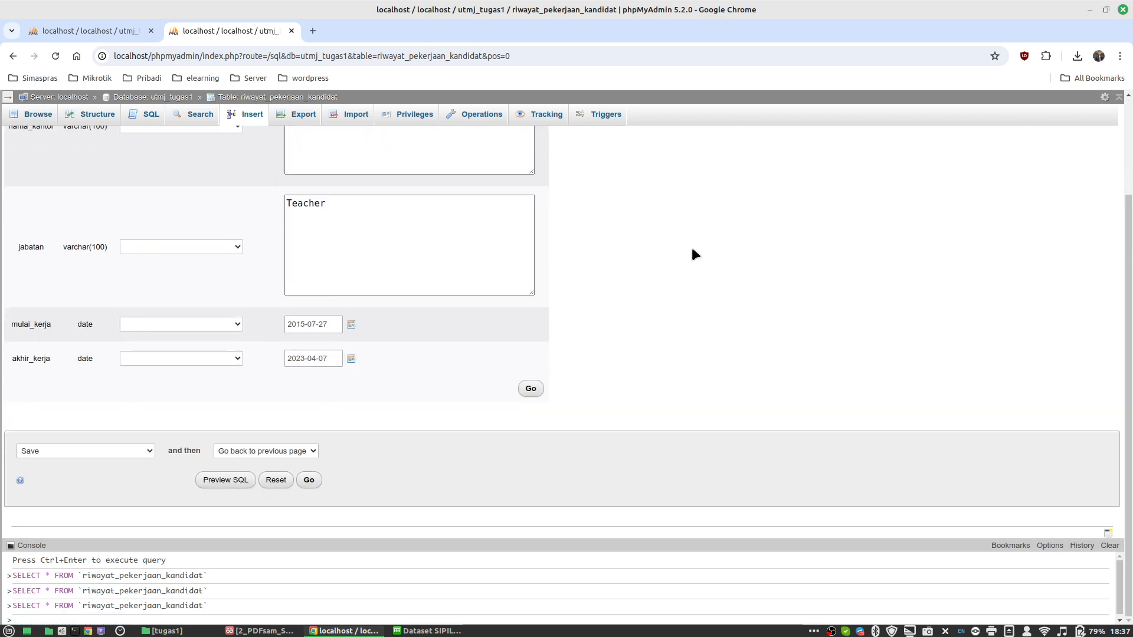
scroll(695, 254, up, 3)
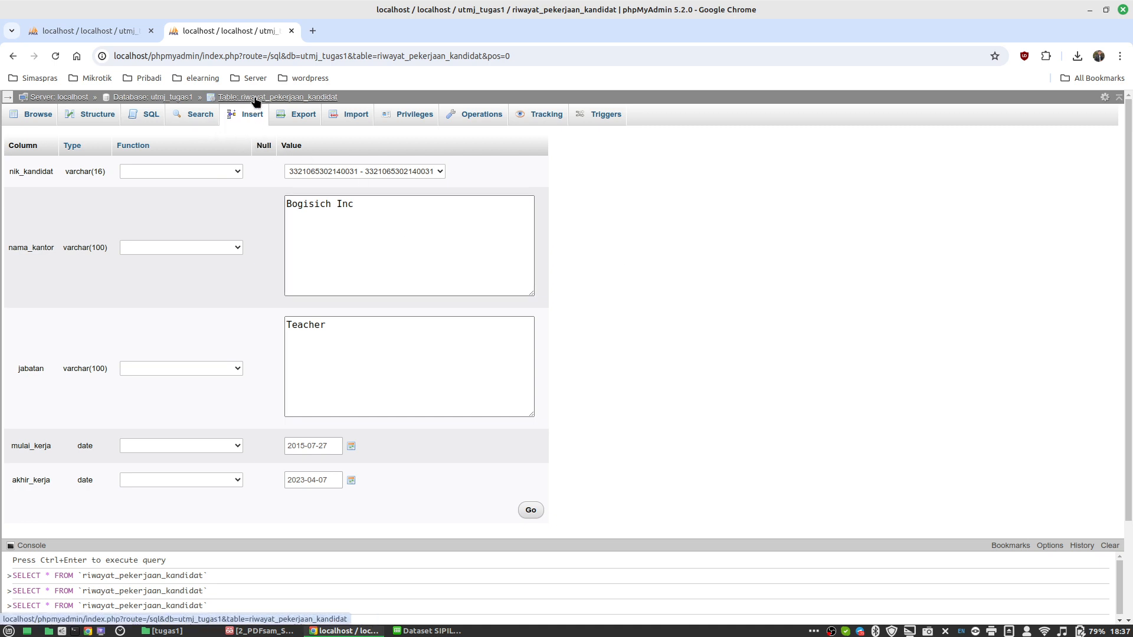
click(189, 97)
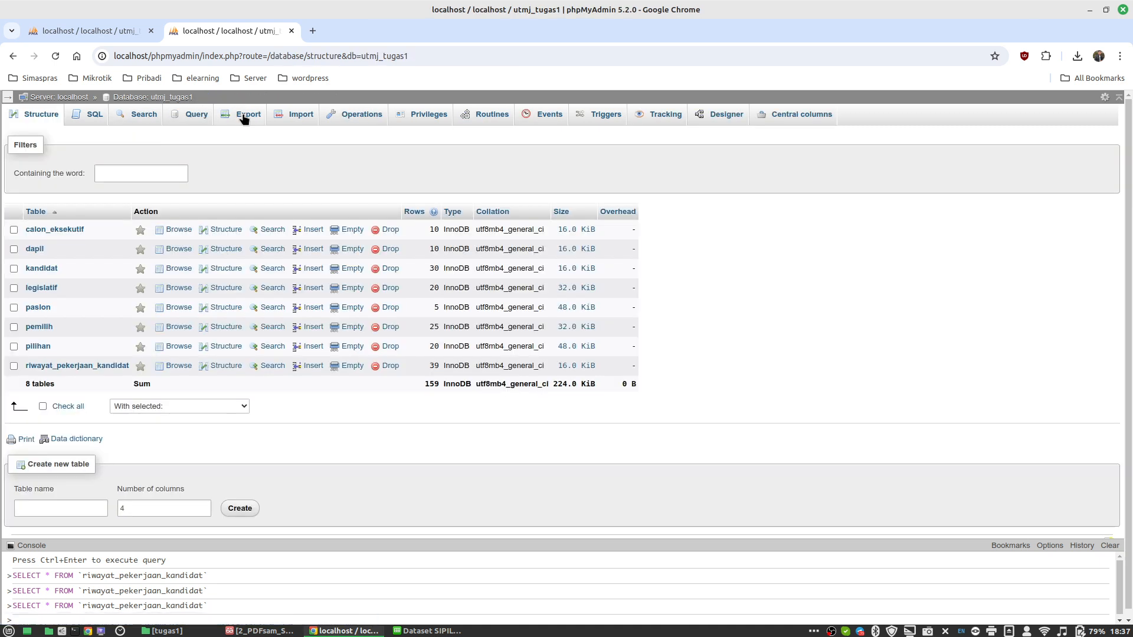
click(242, 116)
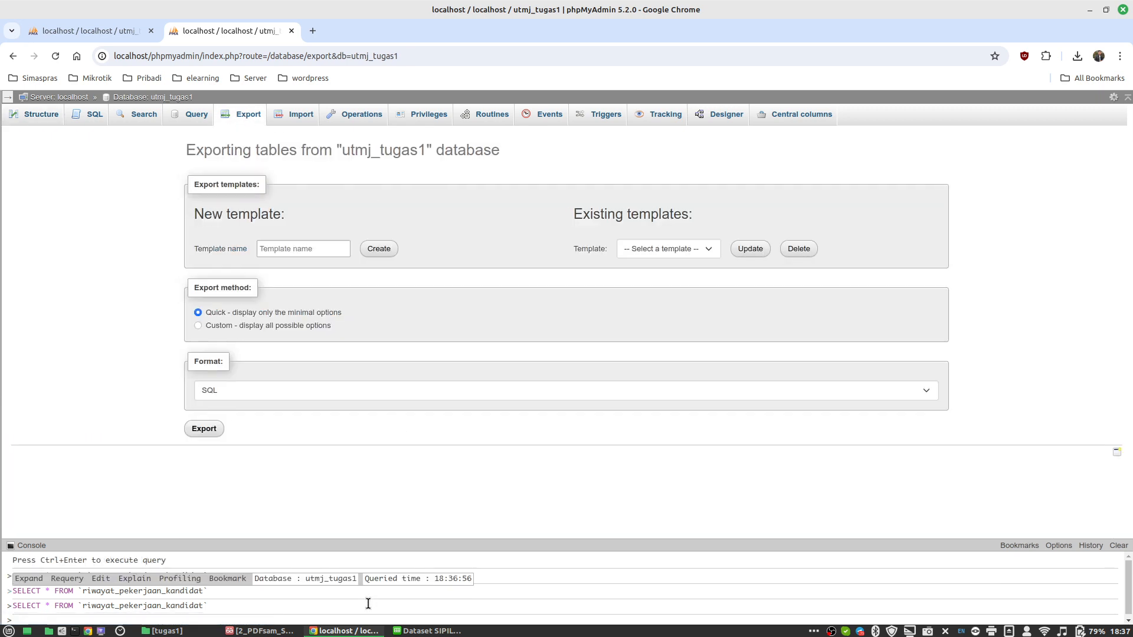
click(164, 100)
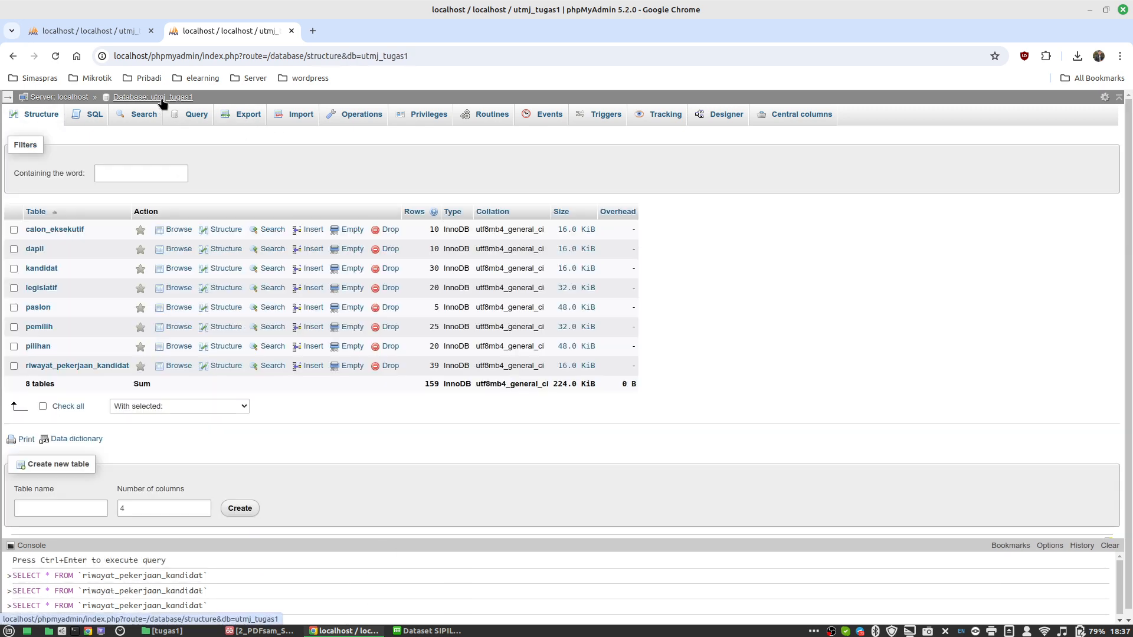
Step: Open a blank row-insert form for riwayat_pekerjaan_kandidat, and discard the open cell edit in the LibreOffice Calc sheet before returning to the form
click(109, 368)
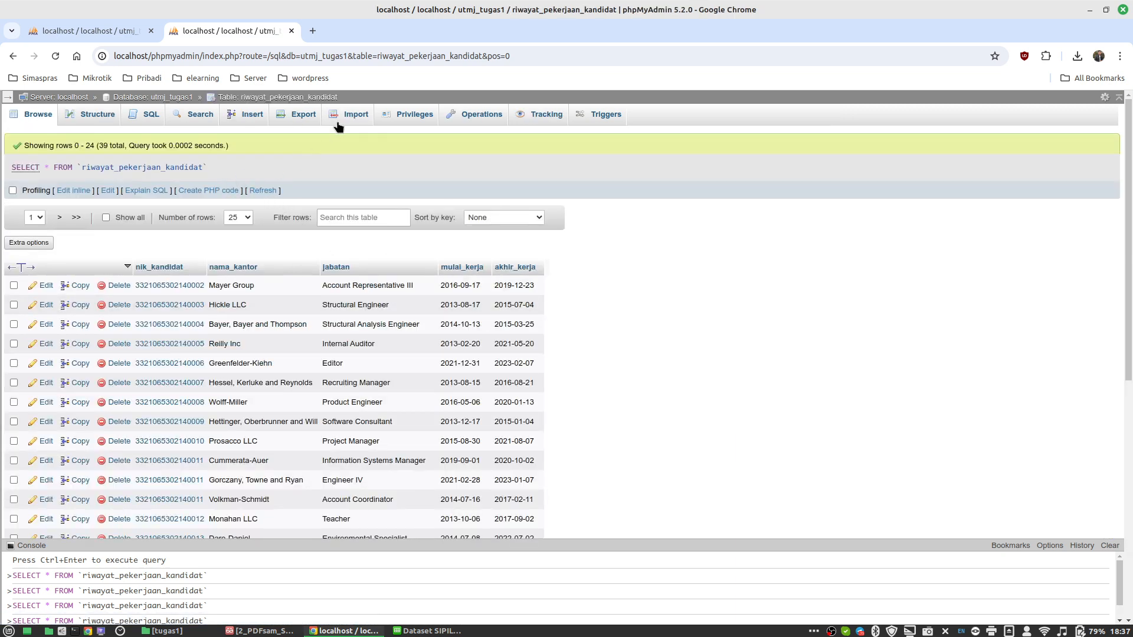
click(233, 114)
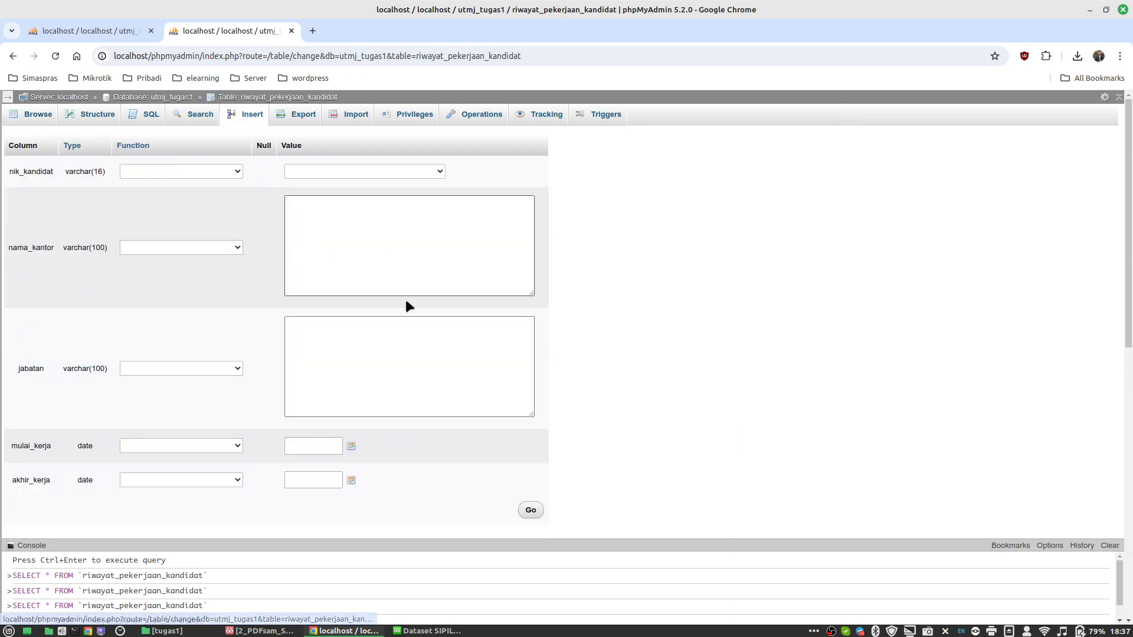
click(421, 631)
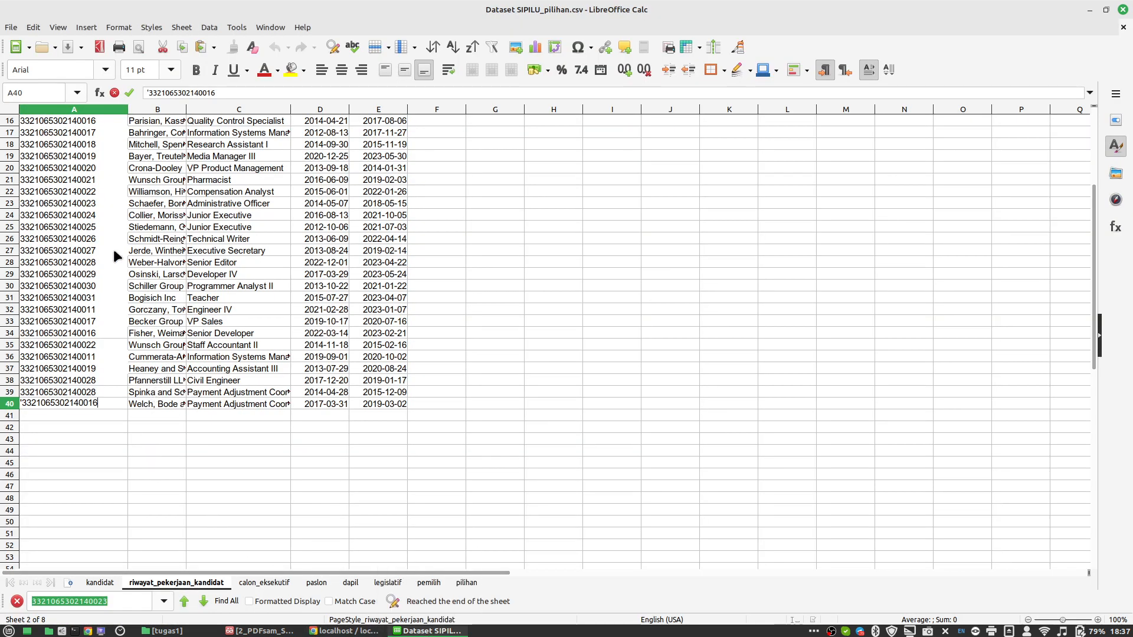
key(Escape)
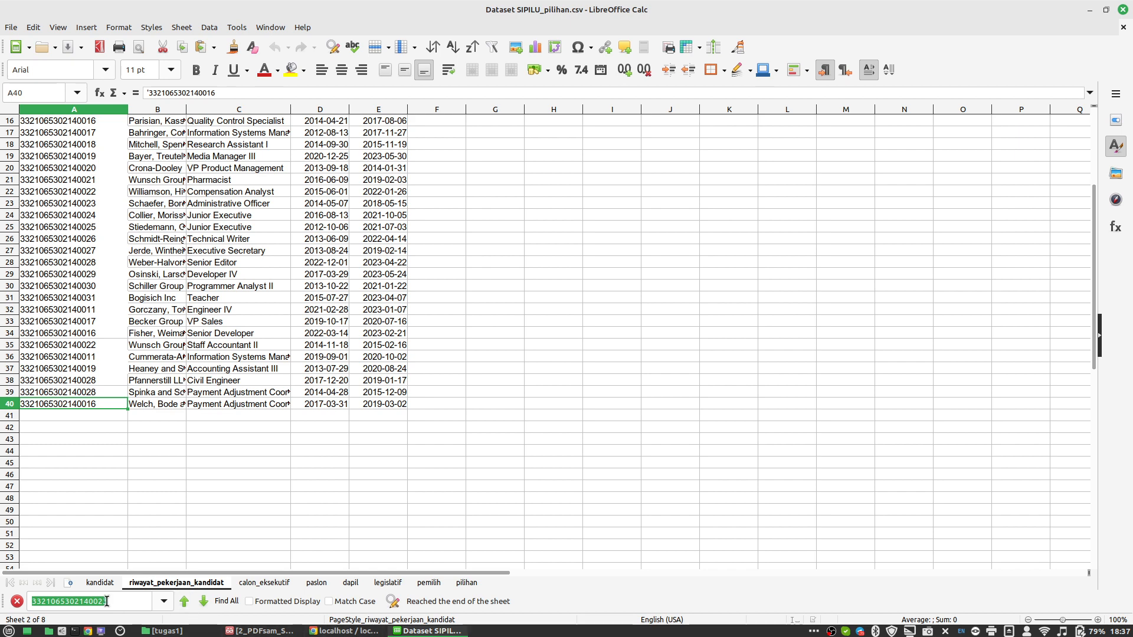
click(346, 631)
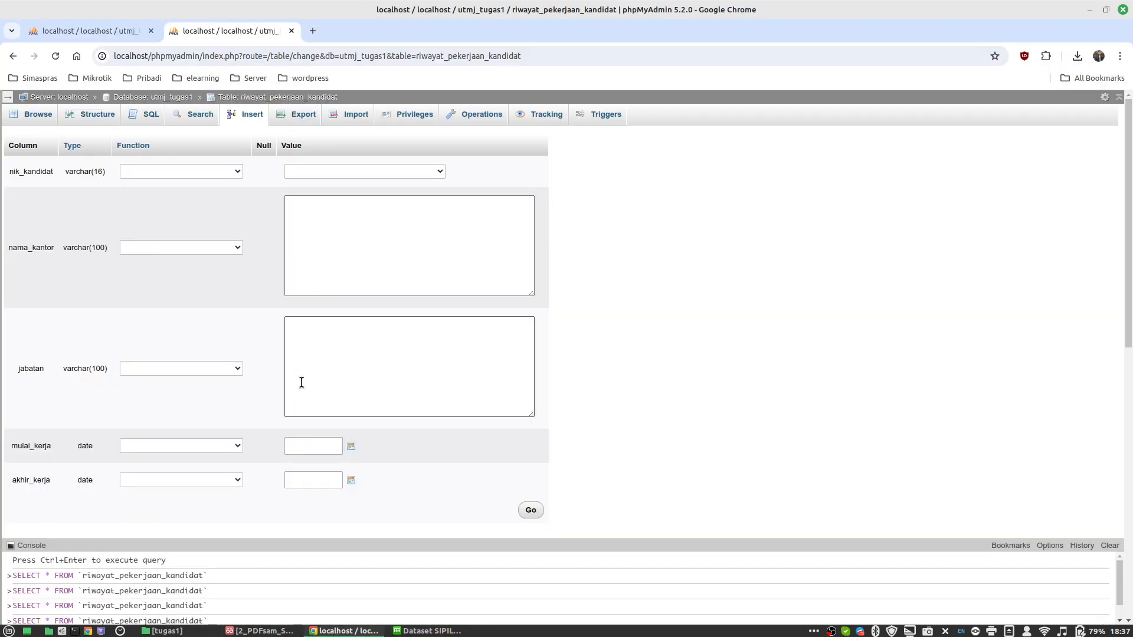
Step: Fill the new row with the looked-up candidate's NIK, nama_kantor "ada deh" and jabatan "Direktiur"
click(321, 169)
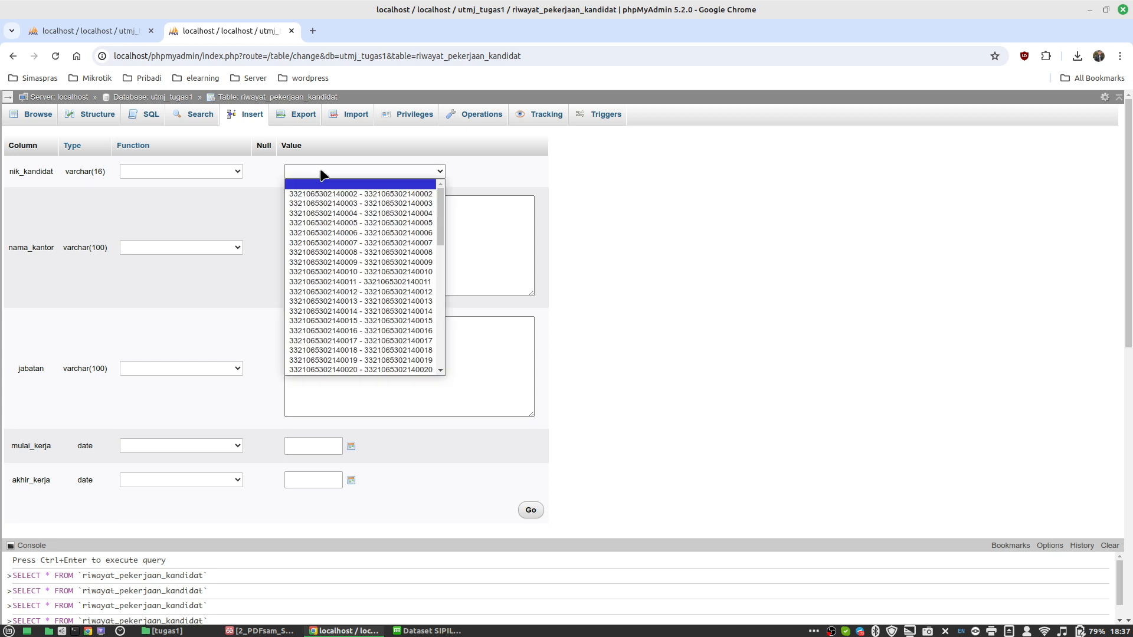
click(321, 177)
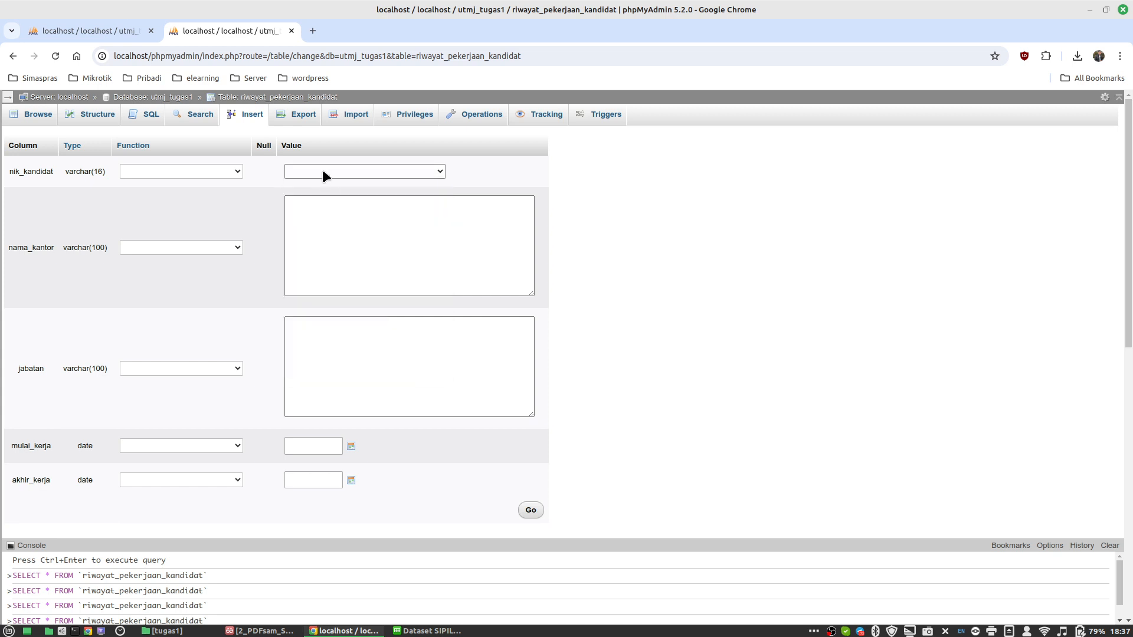
click(322, 170)
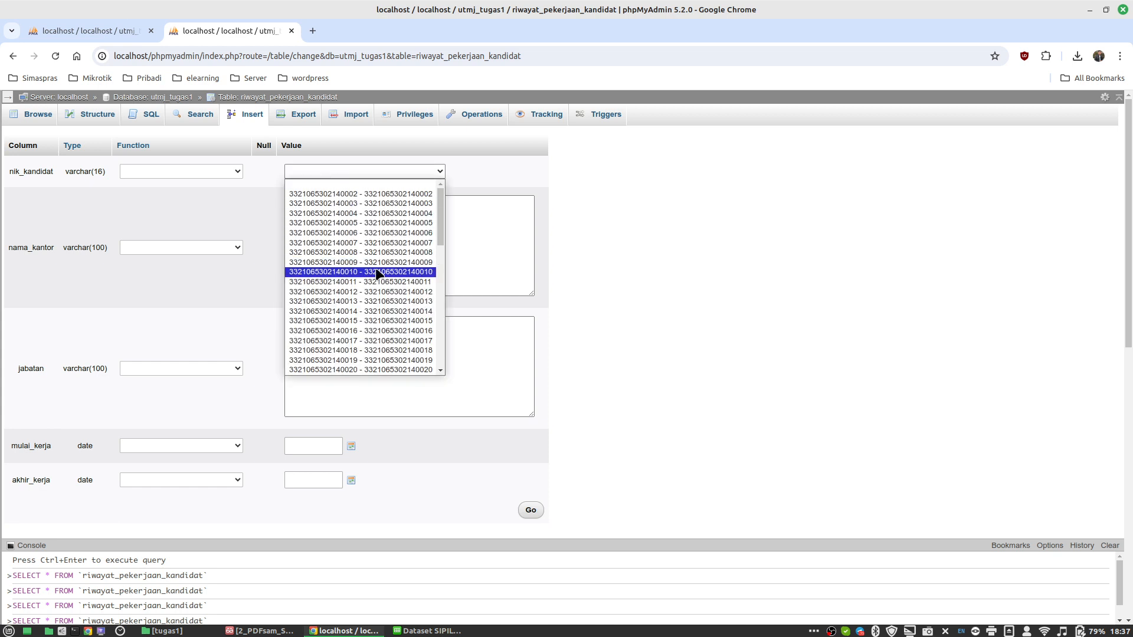
scroll(376, 273, down, 3)
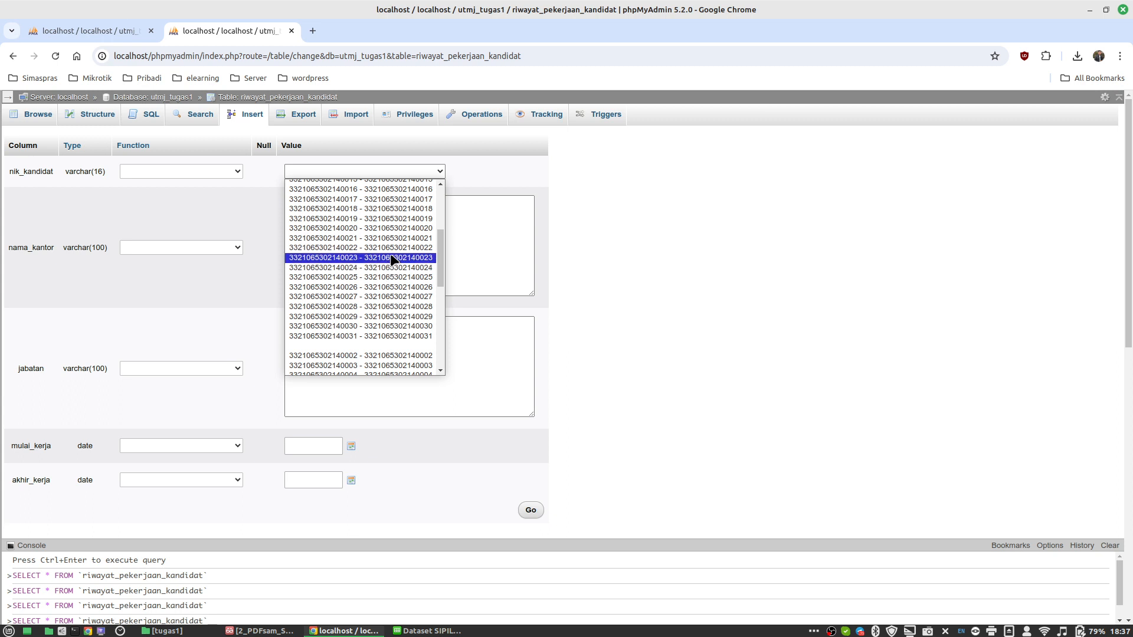
click(391, 259)
click(392, 254)
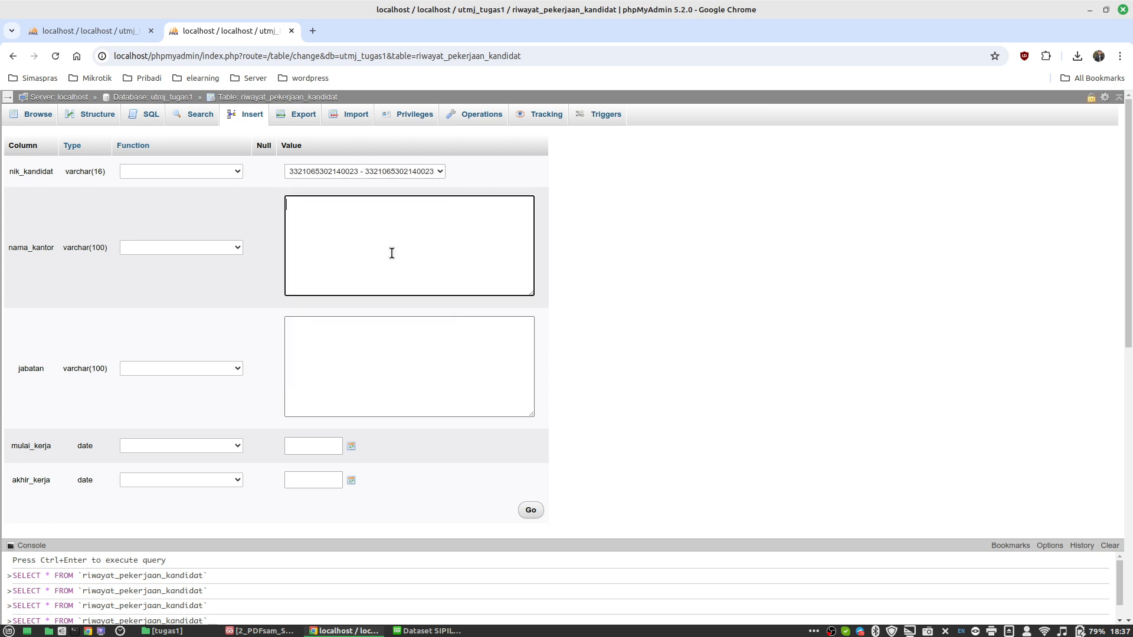
text(ada deh)
click(393, 377)
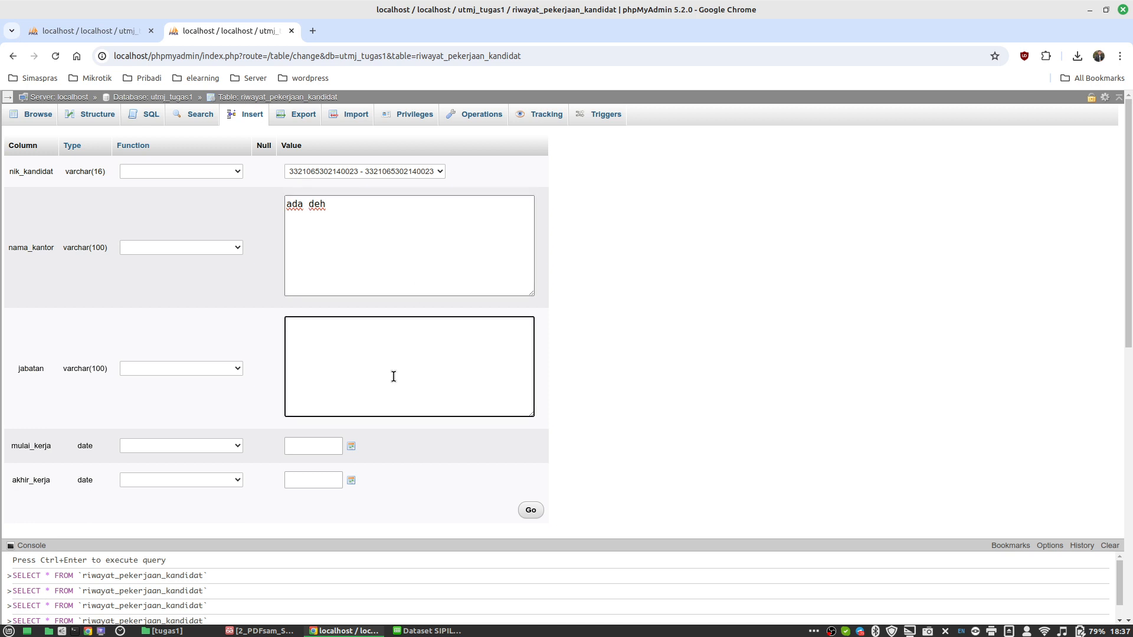
text(Direktiur)
Step: Set mulai_kerja to 2024-06-16 and akhir_kerja to 2024-06-17, and insert the row
click(351, 446)
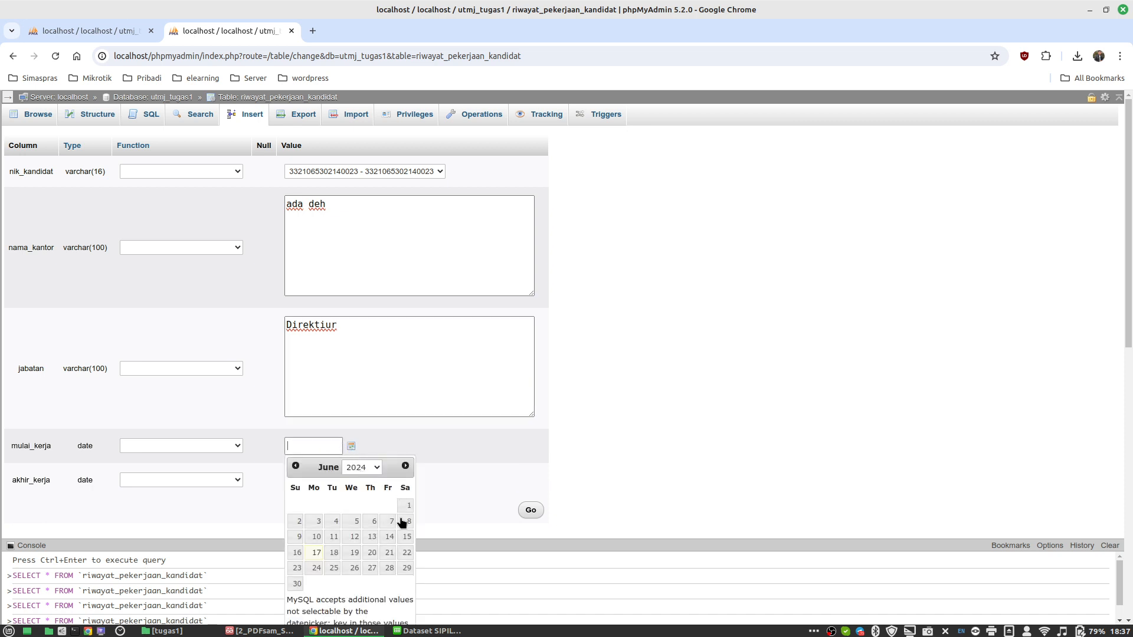
click(296, 553)
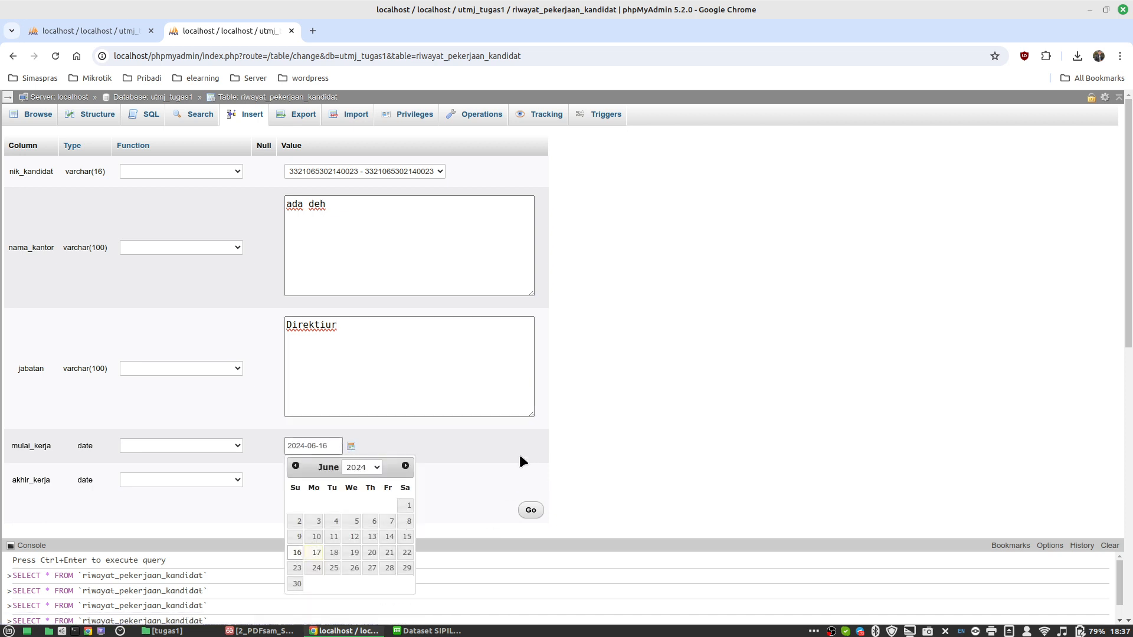
click(349, 479)
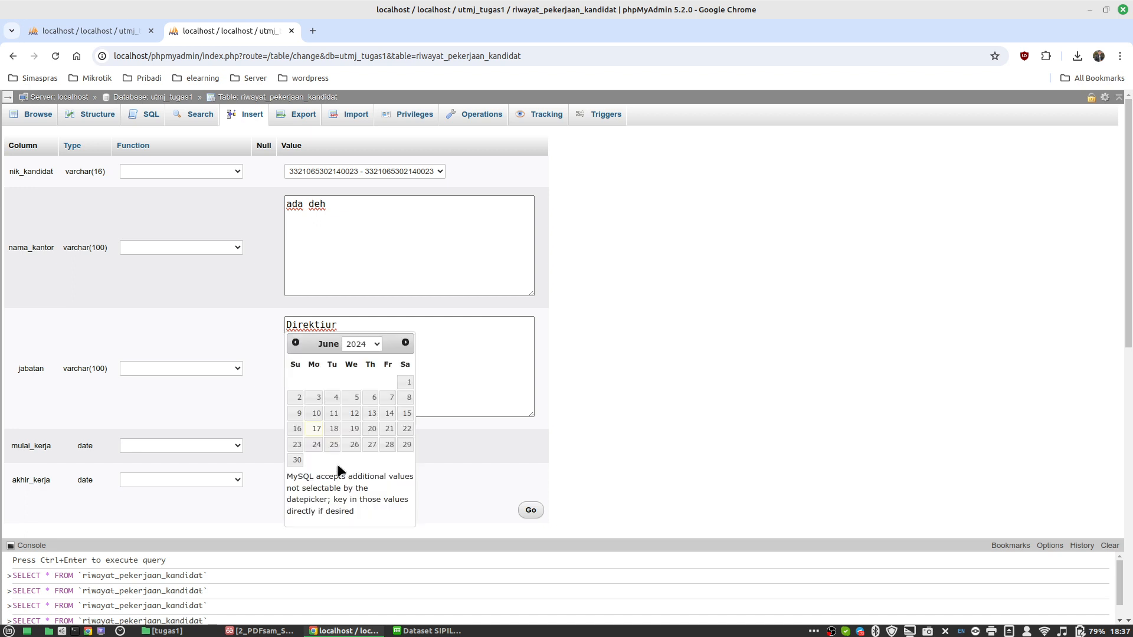
click(316, 429)
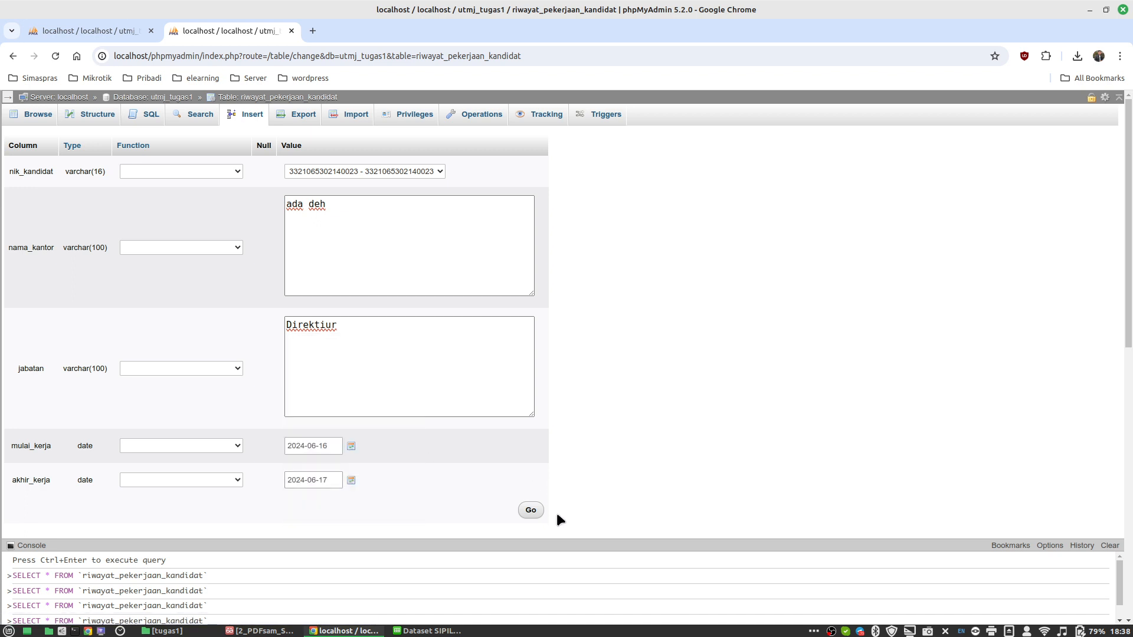
click(531, 511)
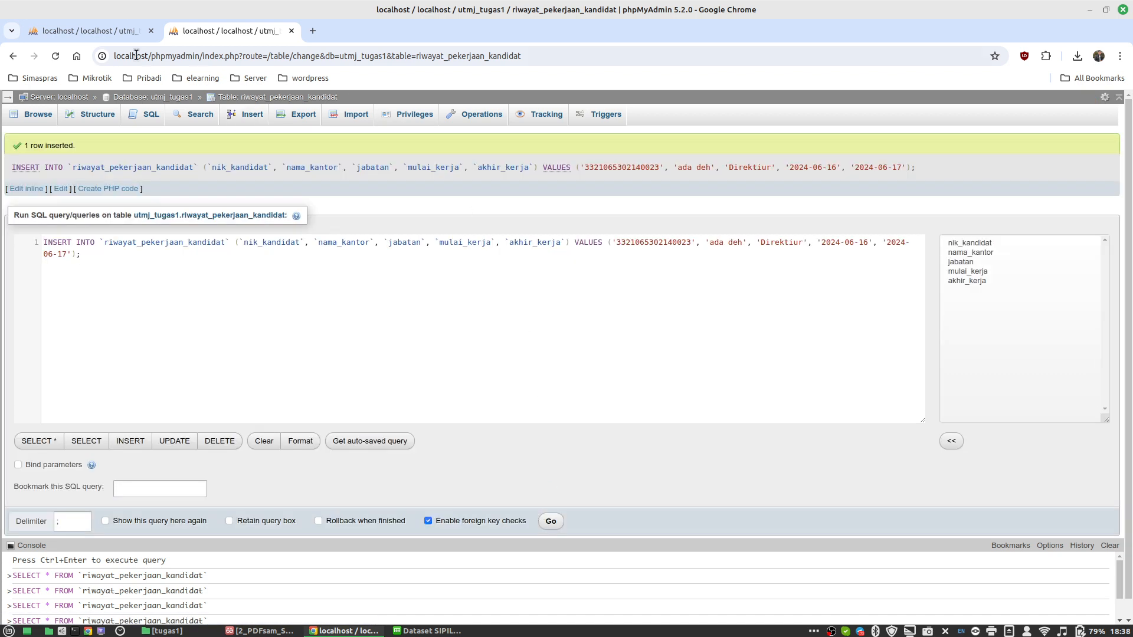
Step: Return to the browser tab with the Jakarta candidates query and rerun it unchanged
click(104, 30)
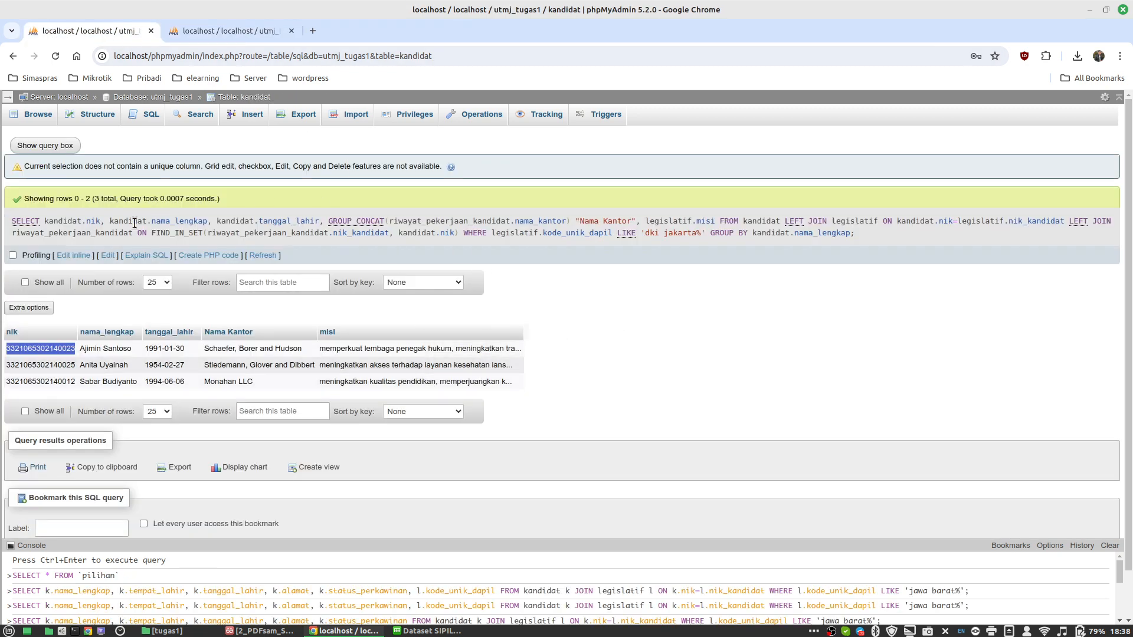
click(108, 255)
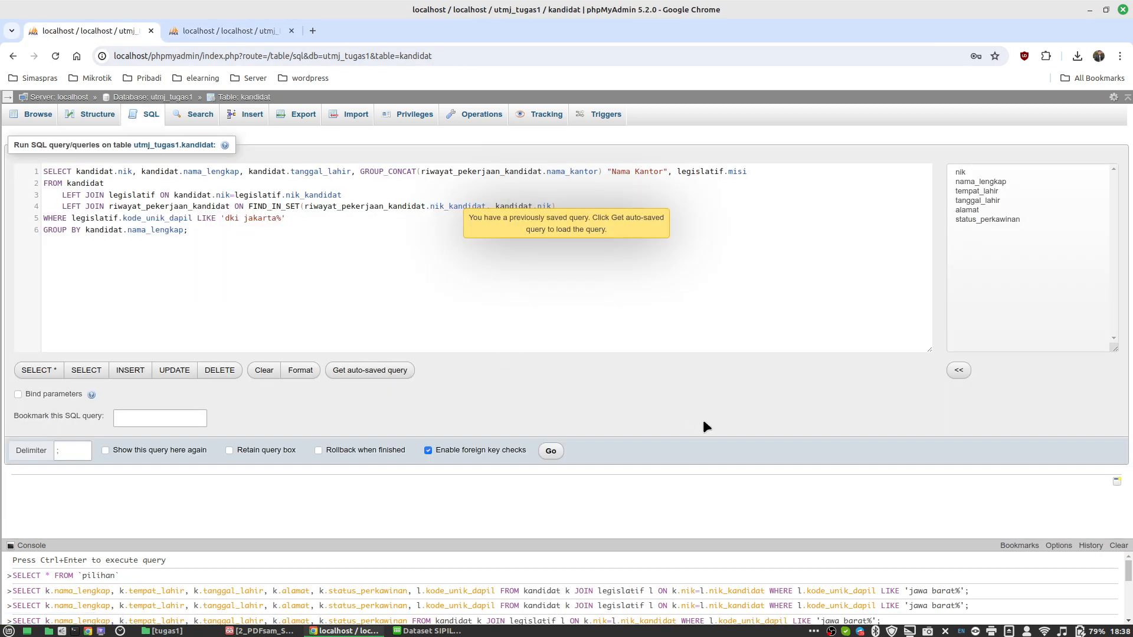
click(549, 452)
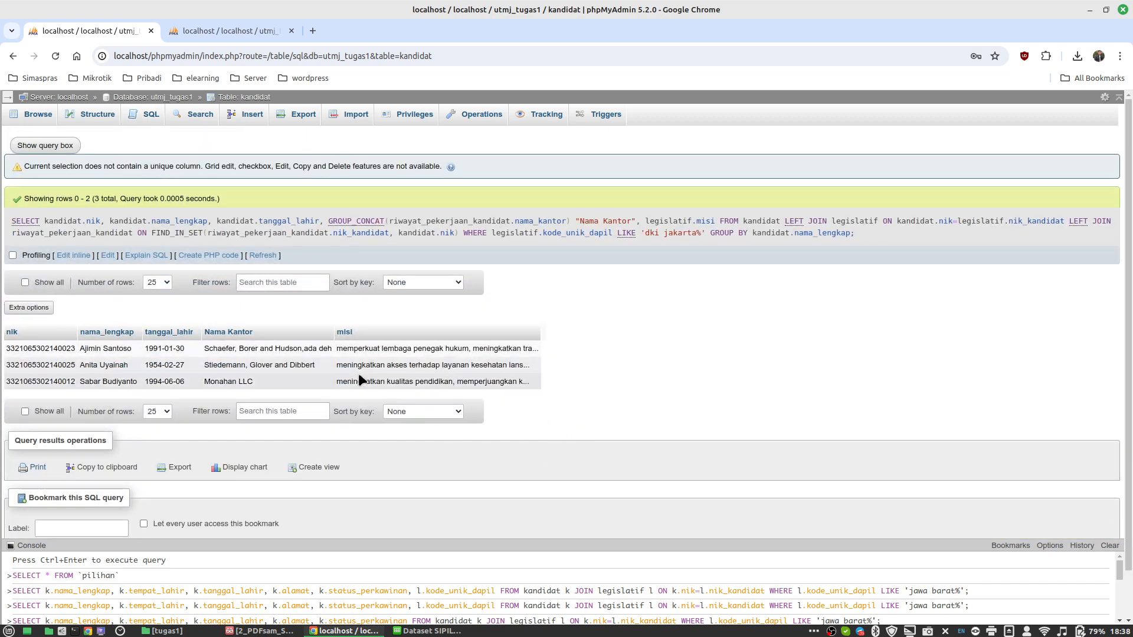
Step: Examine how the first candidate's office names are joined in the Nama Kantor column
mouse_move(305, 351)
mouse_down()
mouse_move(338, 351)
mouse_move(320, 355)
mouse_up()
click(272, 353)
click(291, 350)
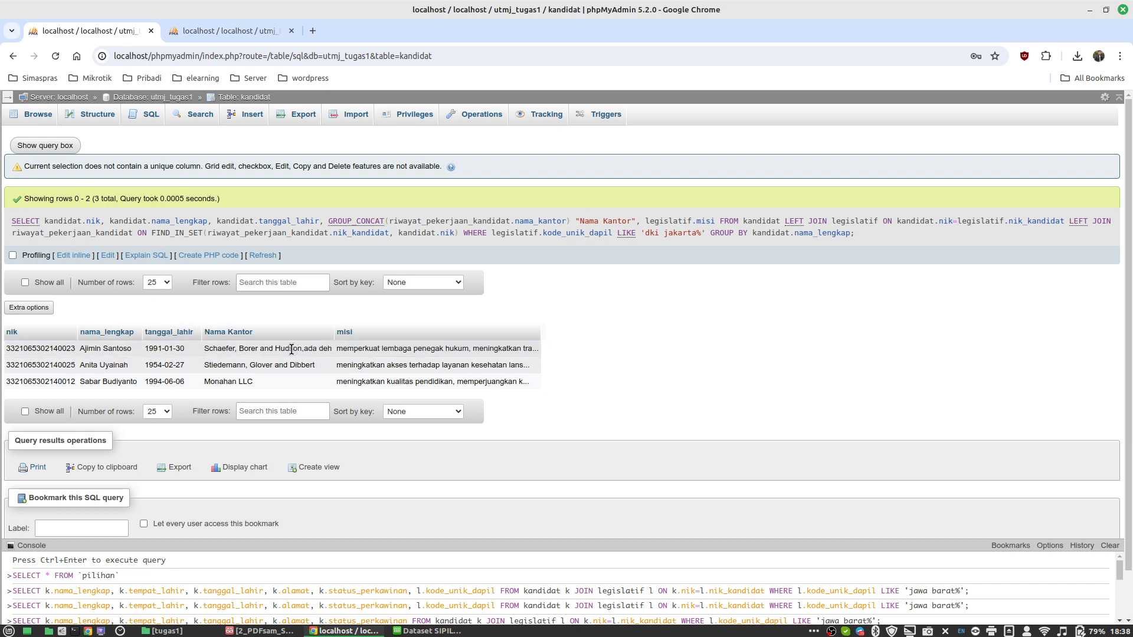
drag(216, 349, 242, 348)
click(306, 347)
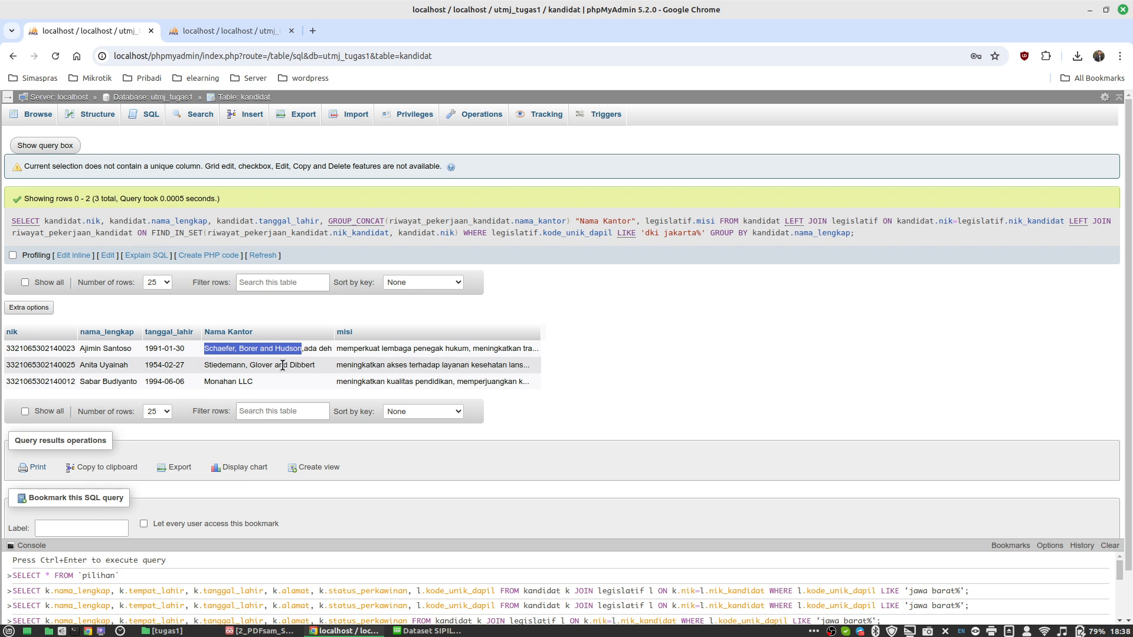
click(303, 349)
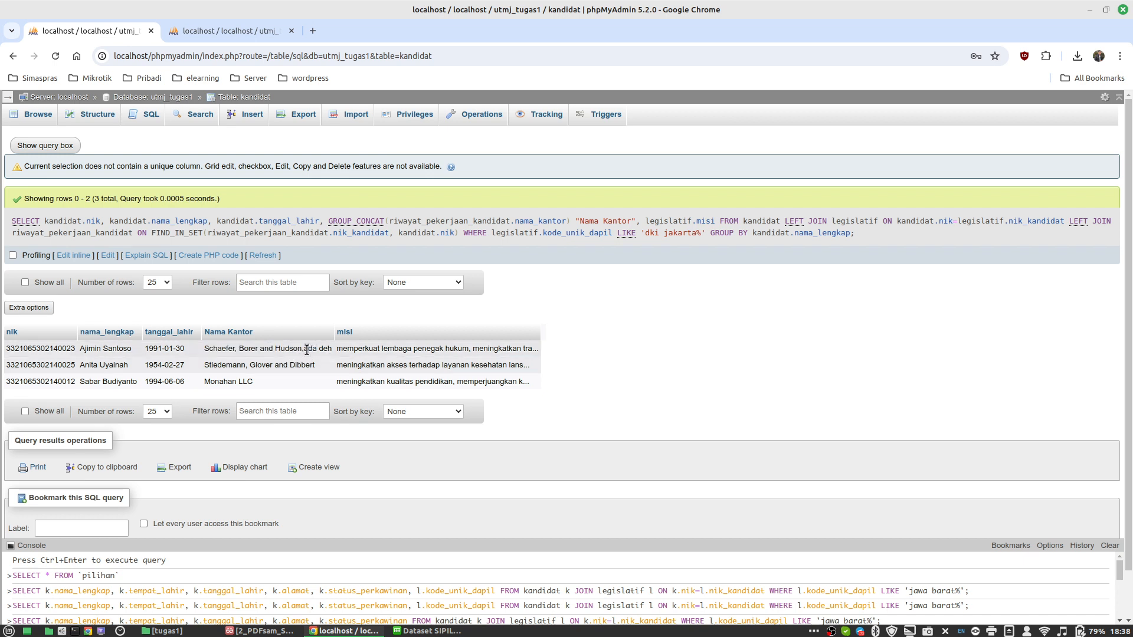
drag(303, 349, 330, 352)
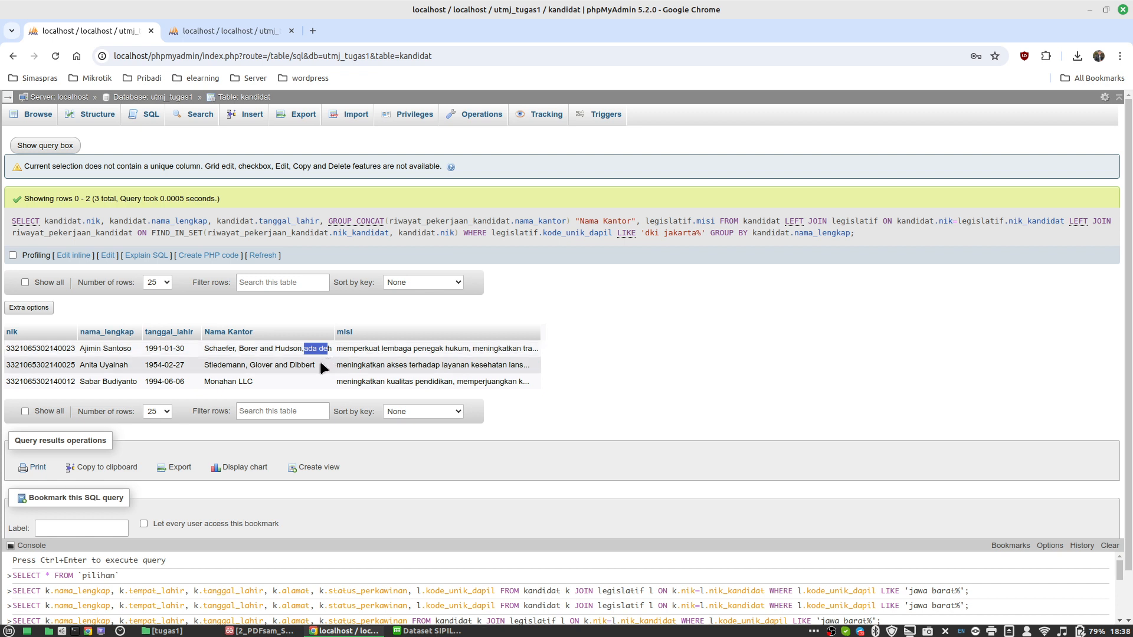
click(307, 348)
Step: Reopen the query for editing, remove kandidat.nik from the selected columns, and run it
click(111, 255)
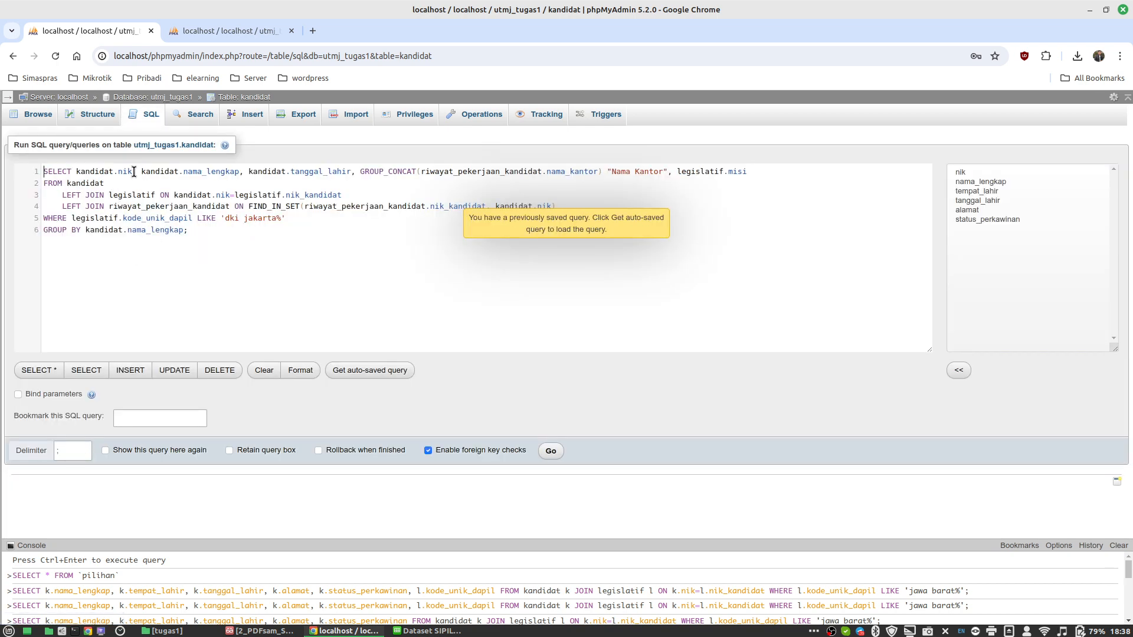
key(BackSpace)
key(BackSpace)
key(BackSpace)
key(BackSpace)
key(BackSpace)
key(BackSpace)
key(BackSpace)
key(BackSpace)
key(BackSpace)
key(BackSpace)
key(BackSpace)
key(BackSpace)
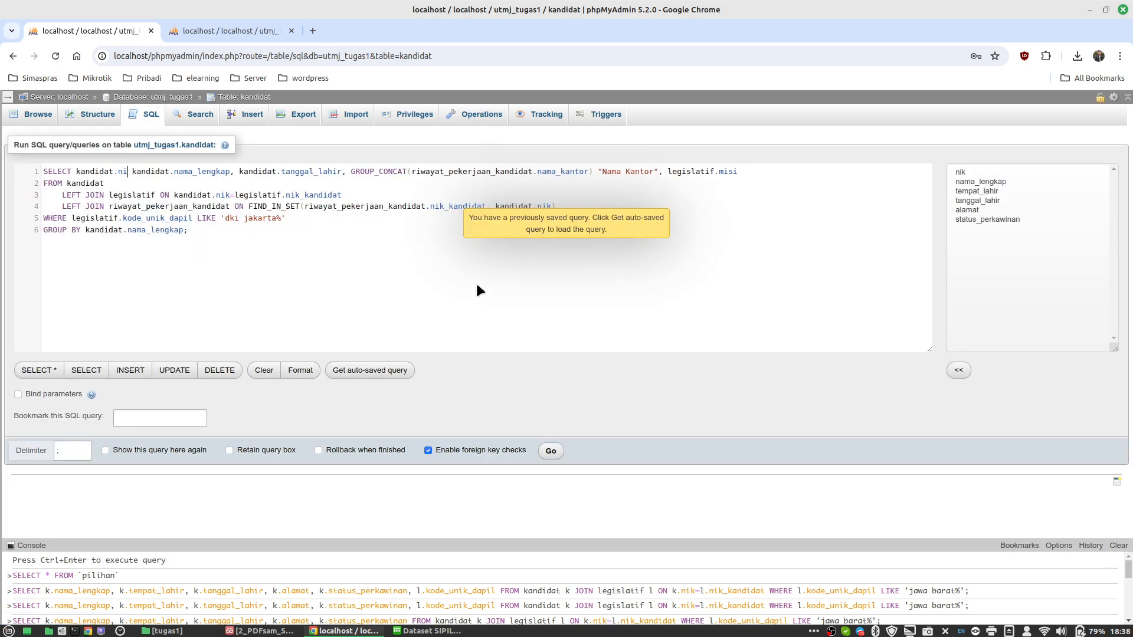
key(BackSpace)
key(BackSpace)
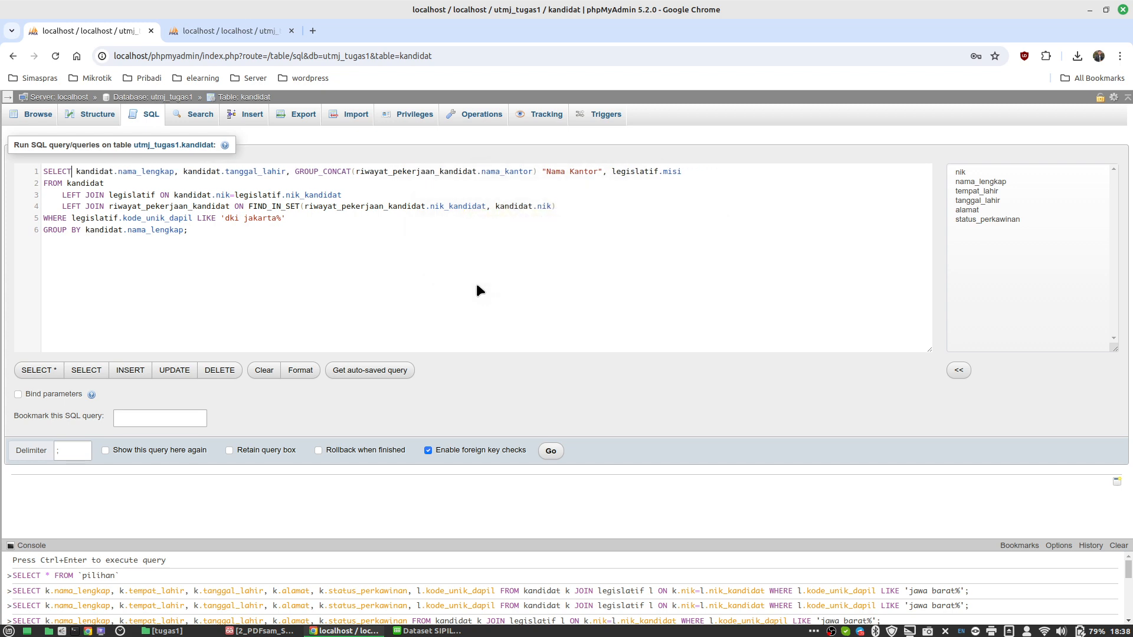
click(549, 452)
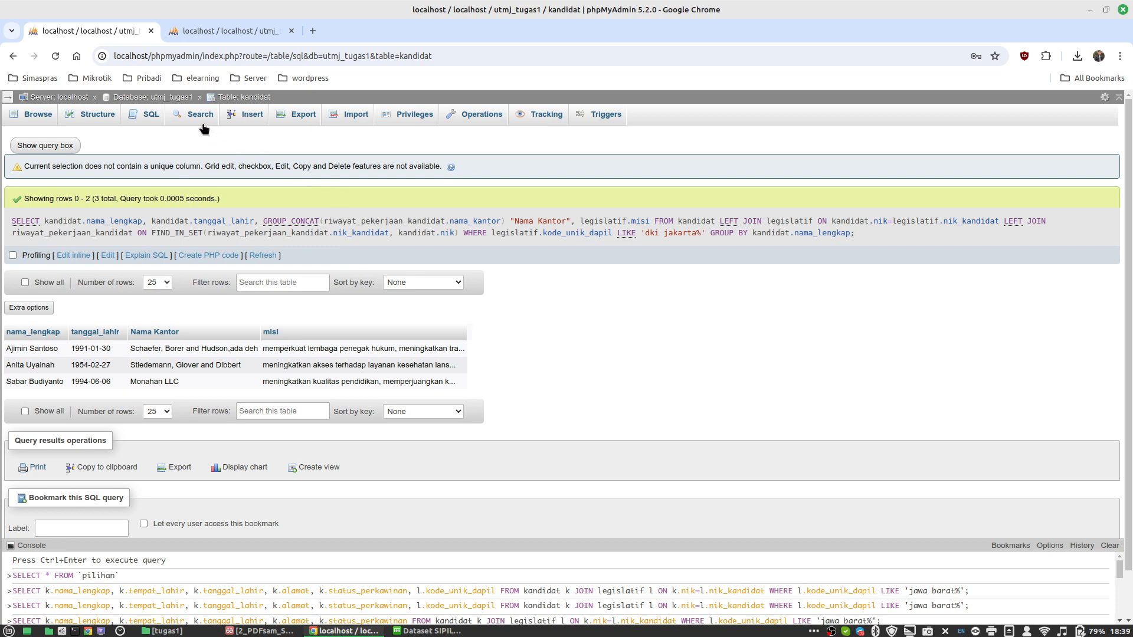
Step: Open a blank SQL query on the utmj_tugas1 database, and switch to the assignment PDF to read question 3
click(175, 98)
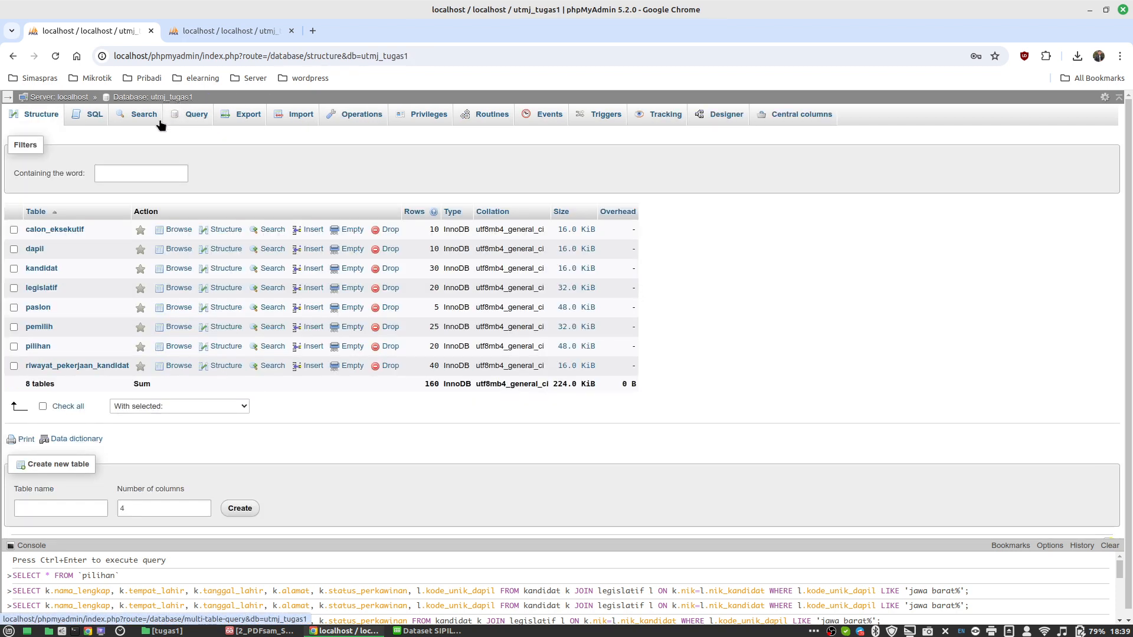
click(94, 116)
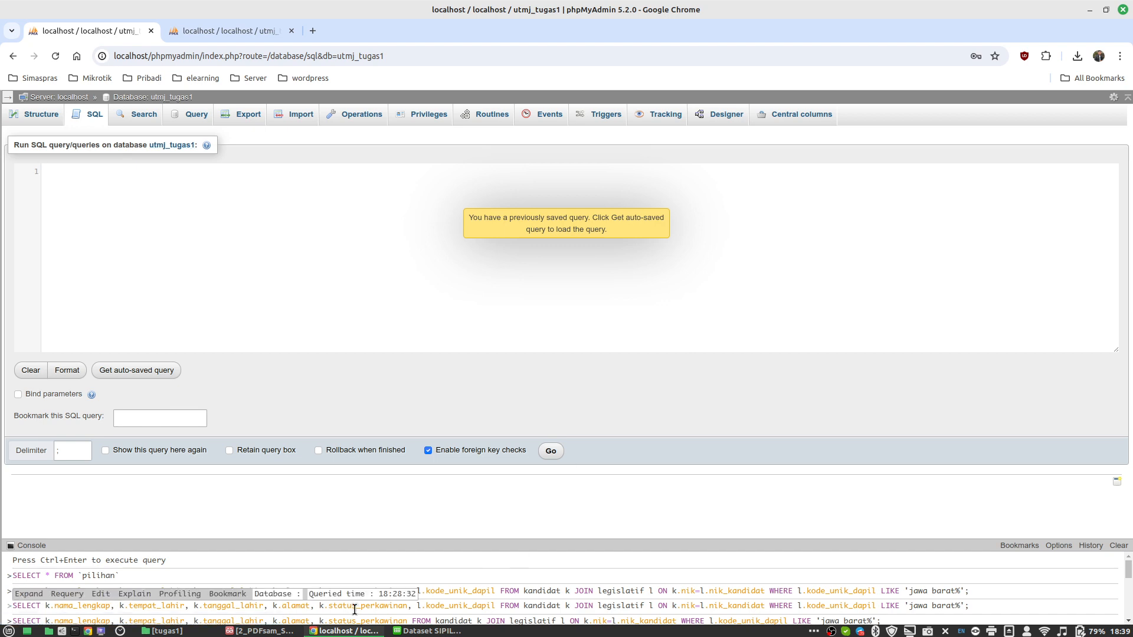
click(284, 632)
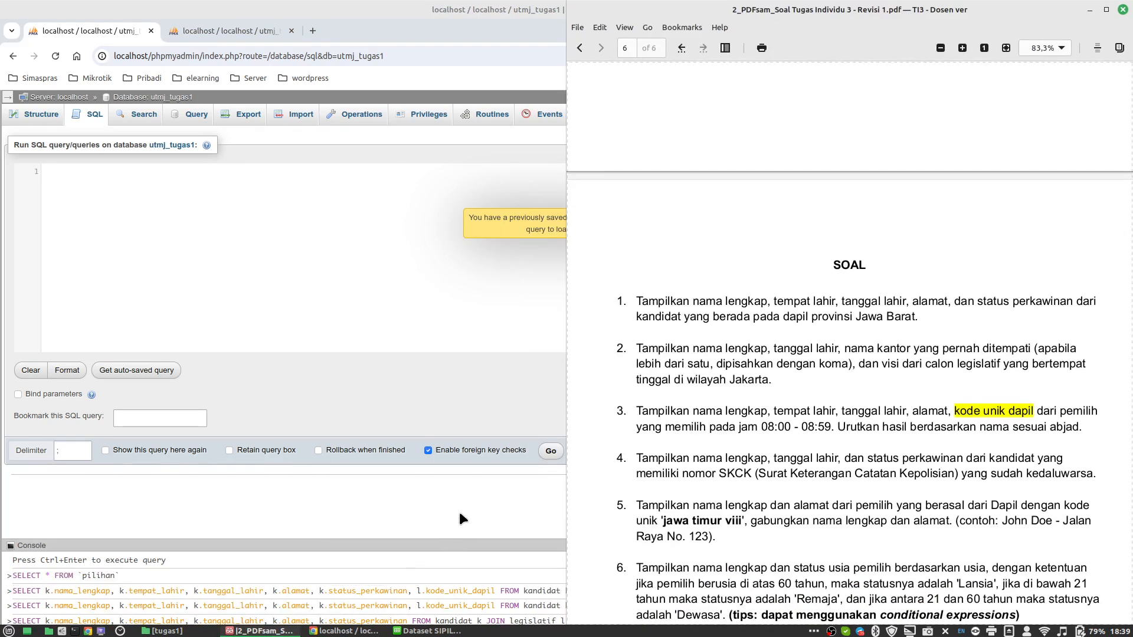
click(260, 275)
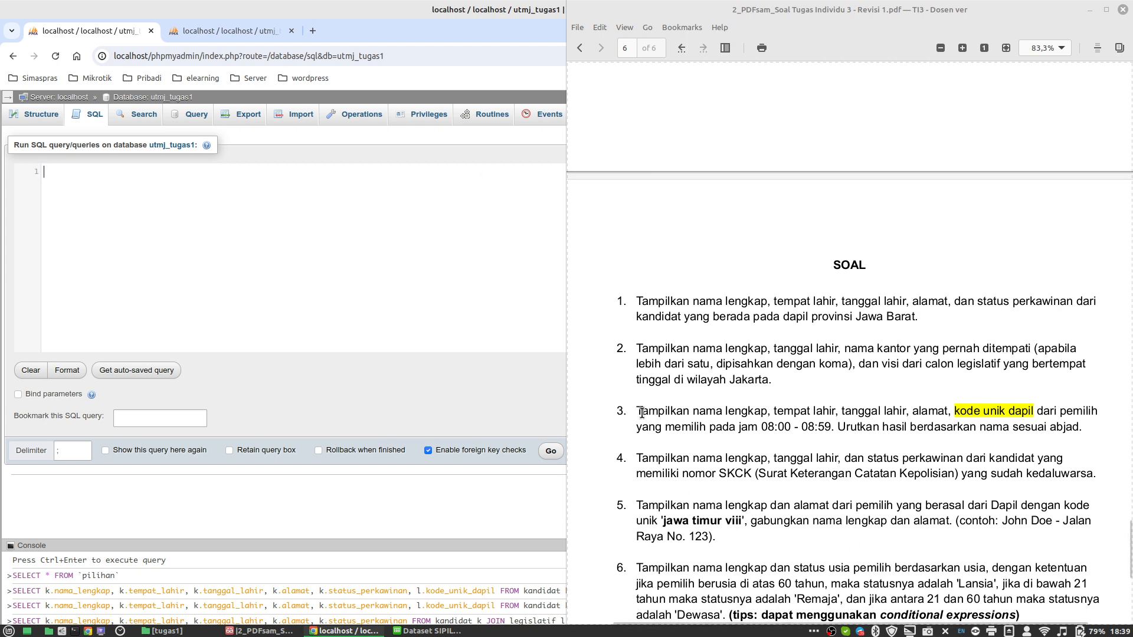
drag(641, 412, 1074, 426)
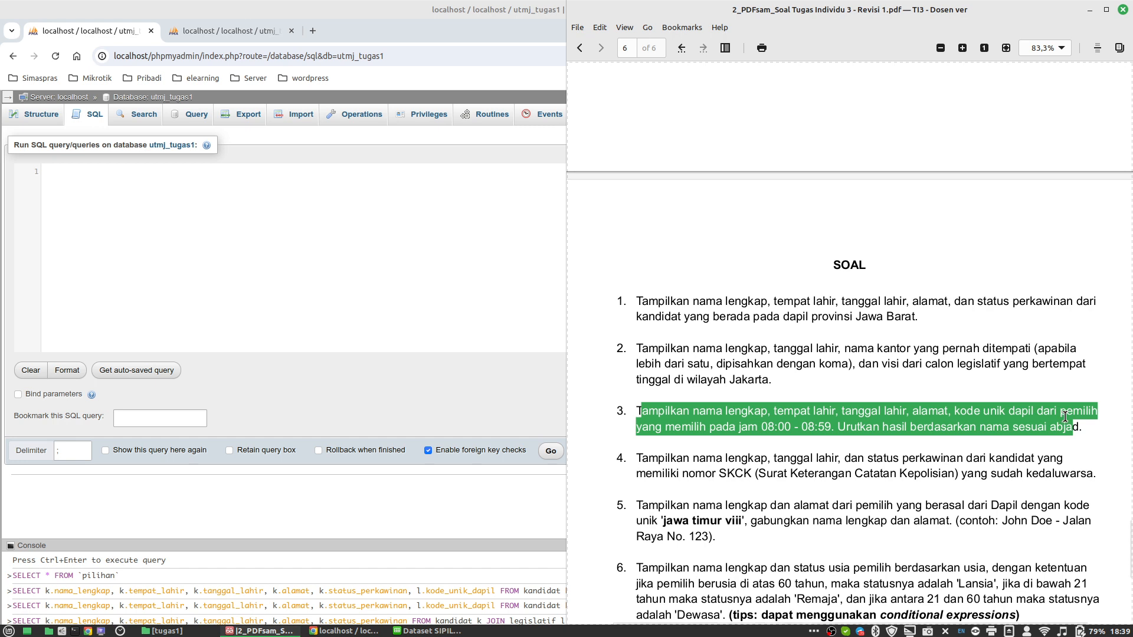
Step: Start the question 3 query as a SELECT from the pemilih table with the alias p
click(125, 206)
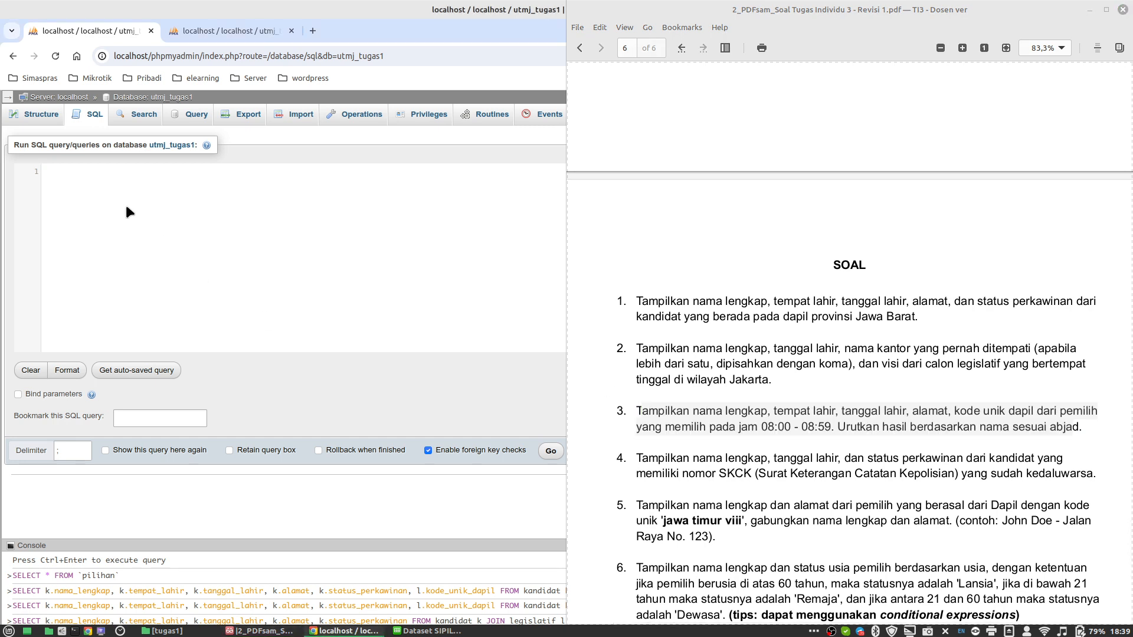
key(Caps_Lock)
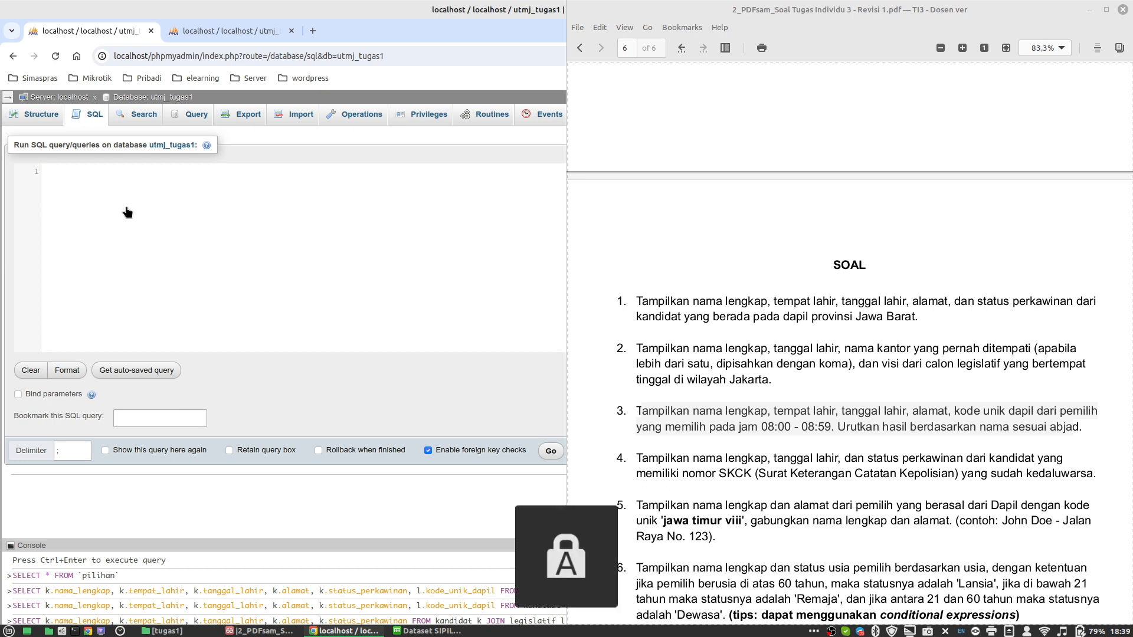
text(SELECT)
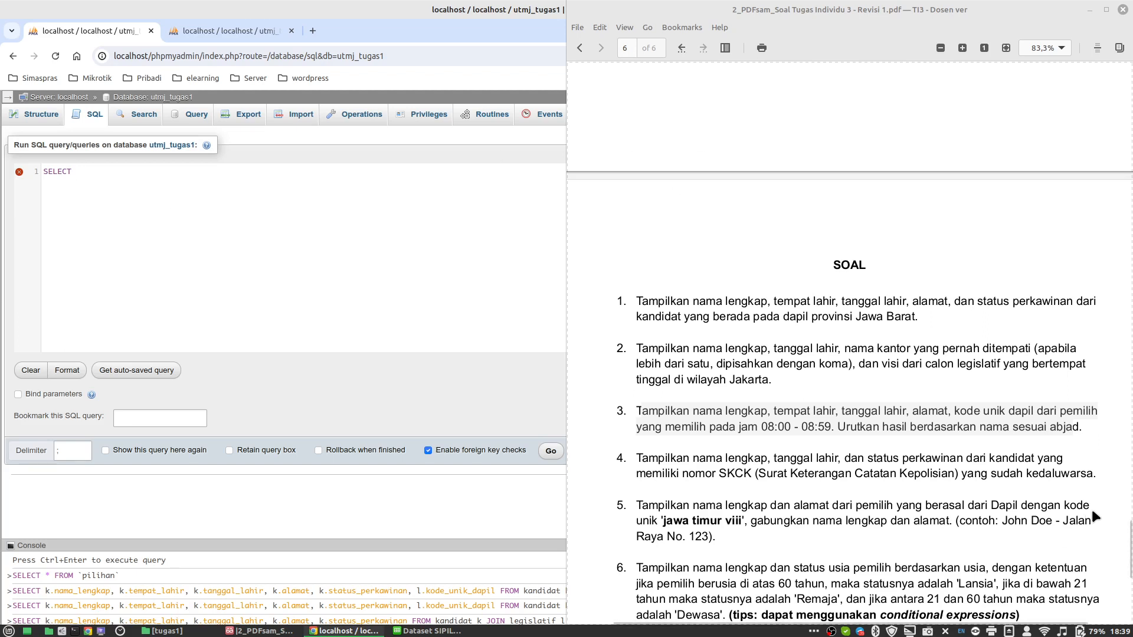
key(alt+Tab)
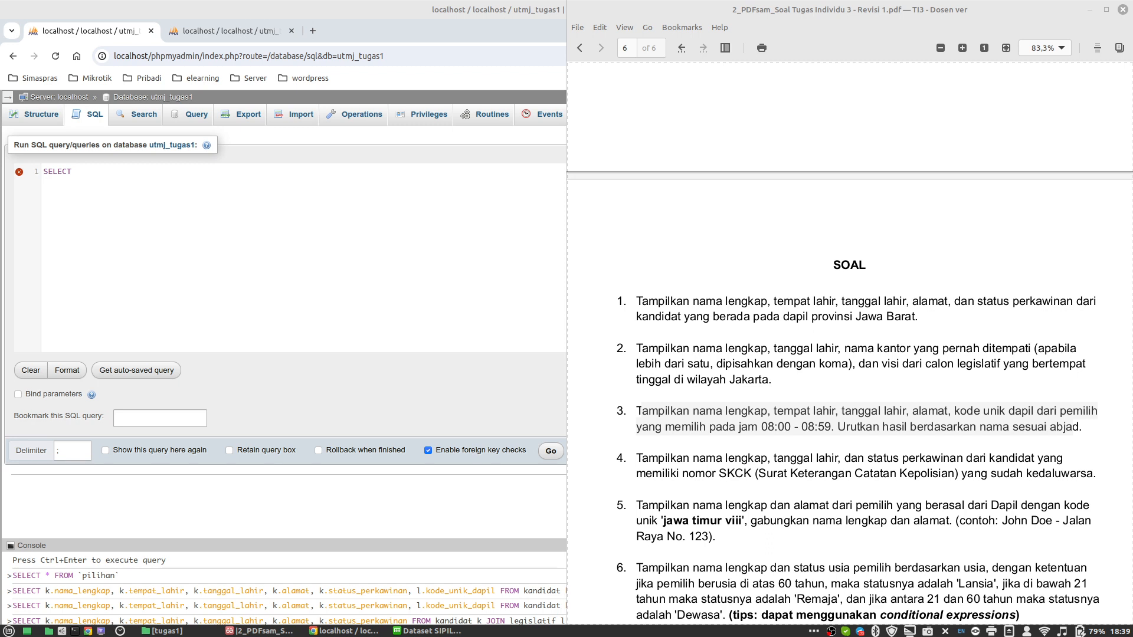
click(117, 203)
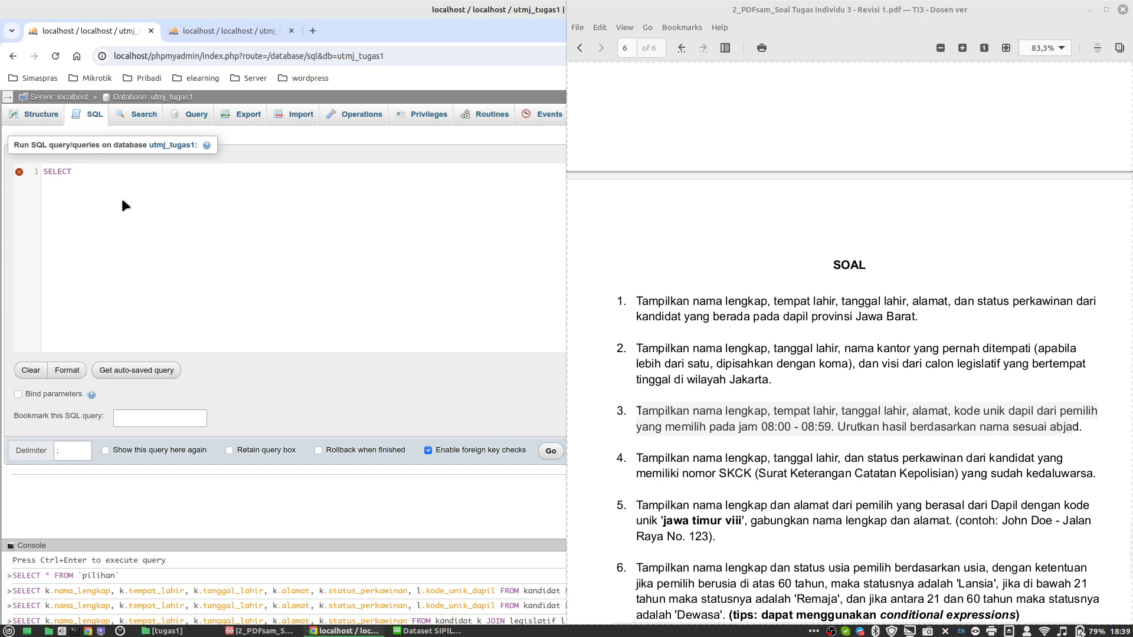
text(fr)
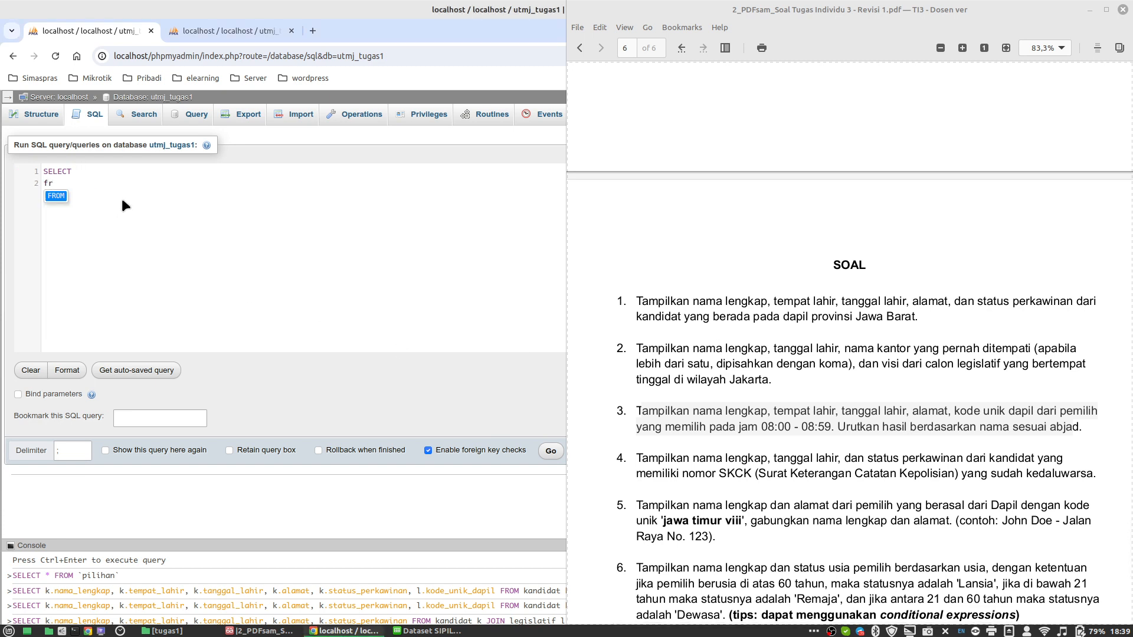
key(Return)
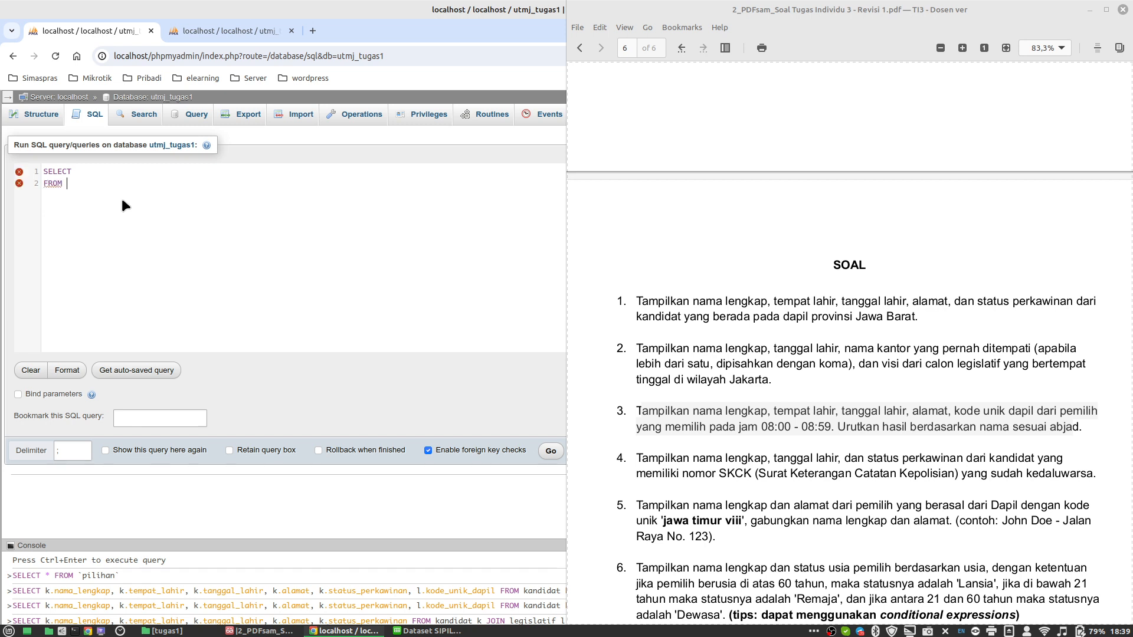
text(pe)
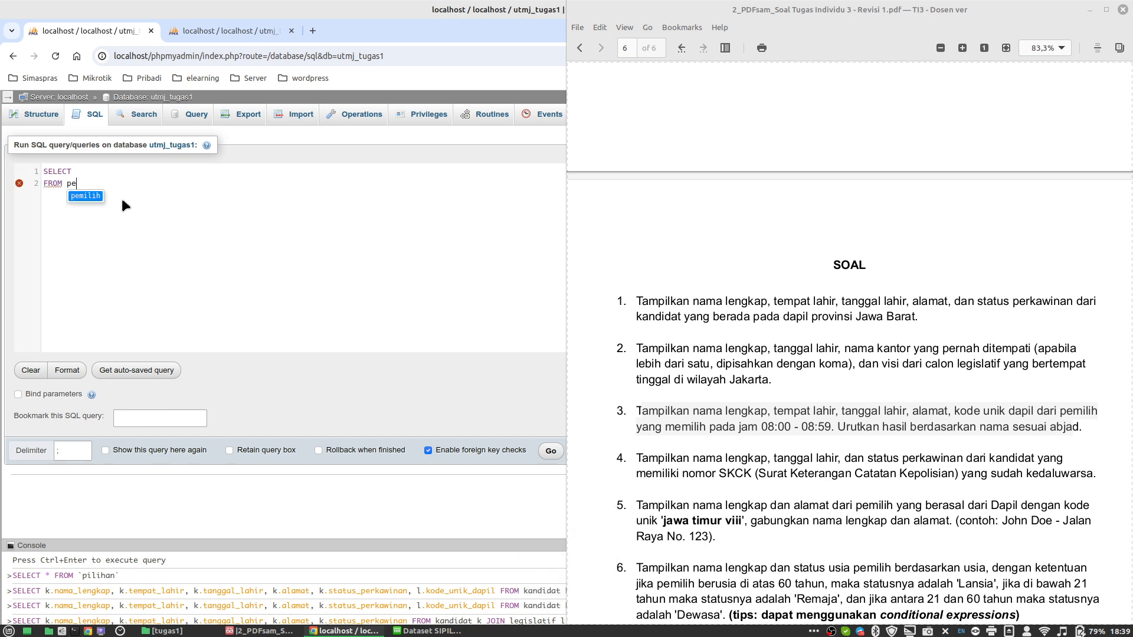
key(Return)
text(p)
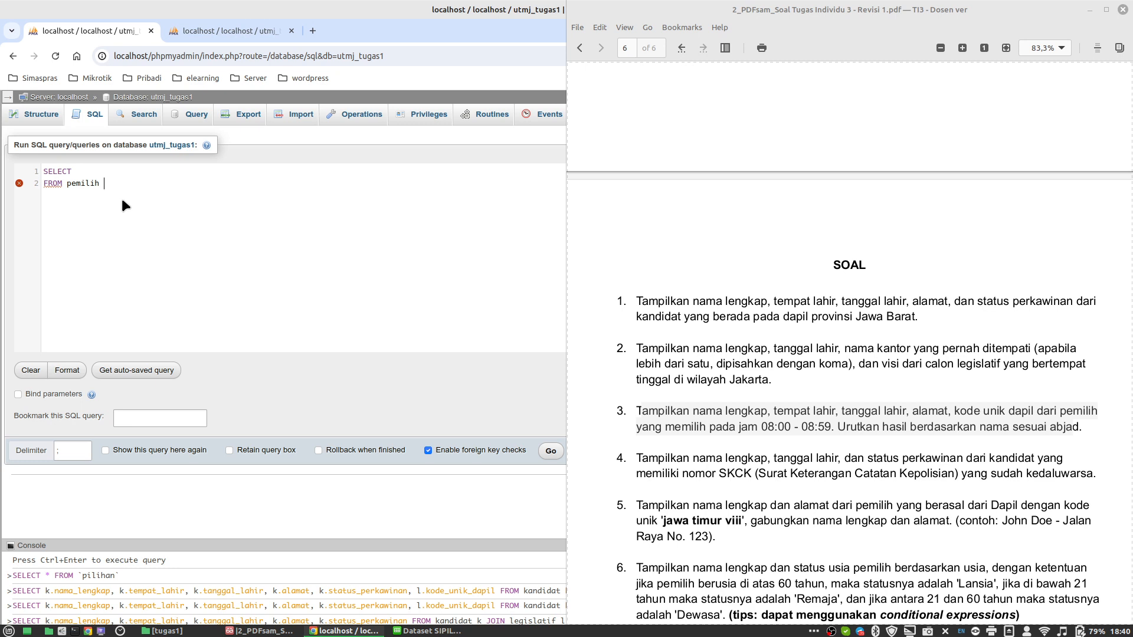
key(Escape)
Step: Add p.nama_lengkap, p.tempat_lahir and p.tanggal_lahir as the query's first selected columns
key(Up)
text(p.)
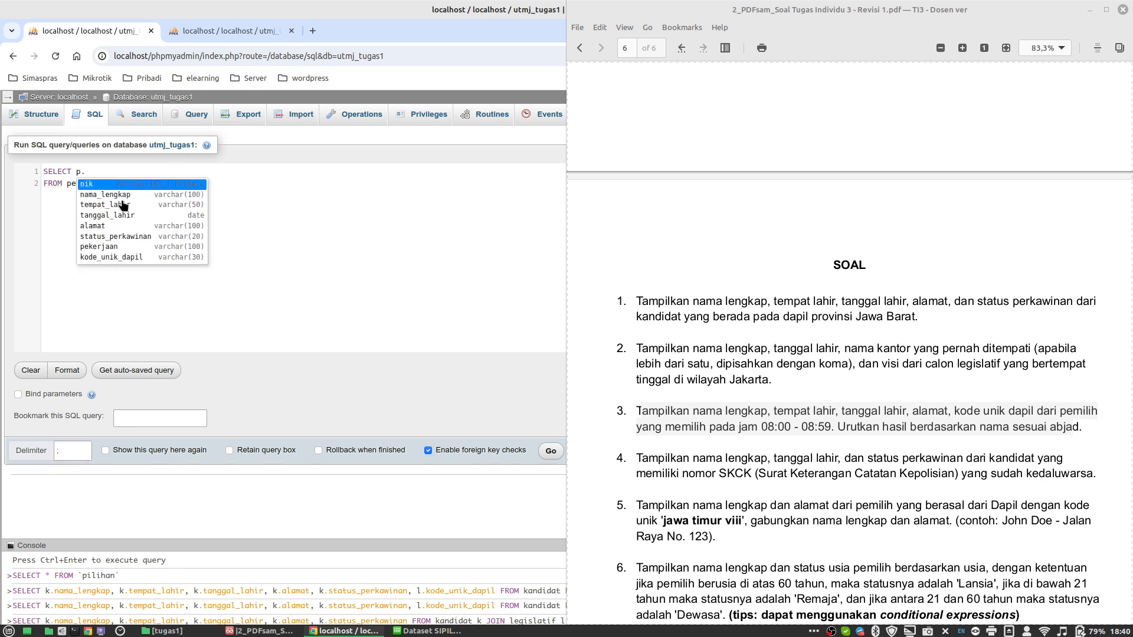
text(nama_lengkap)
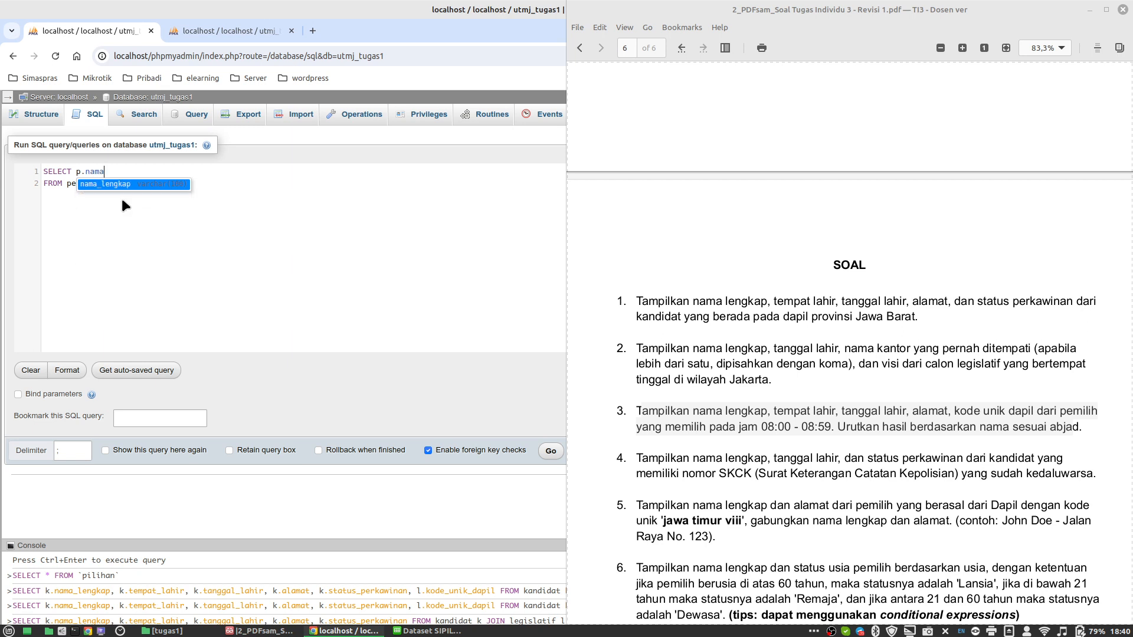
key(Return)
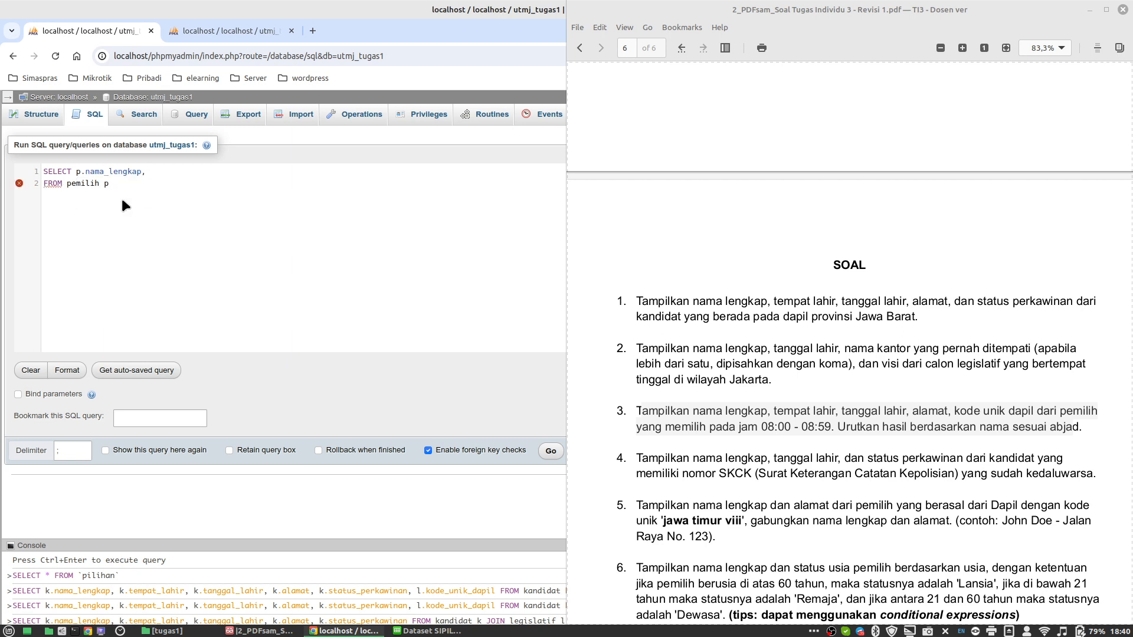
text(p.te)
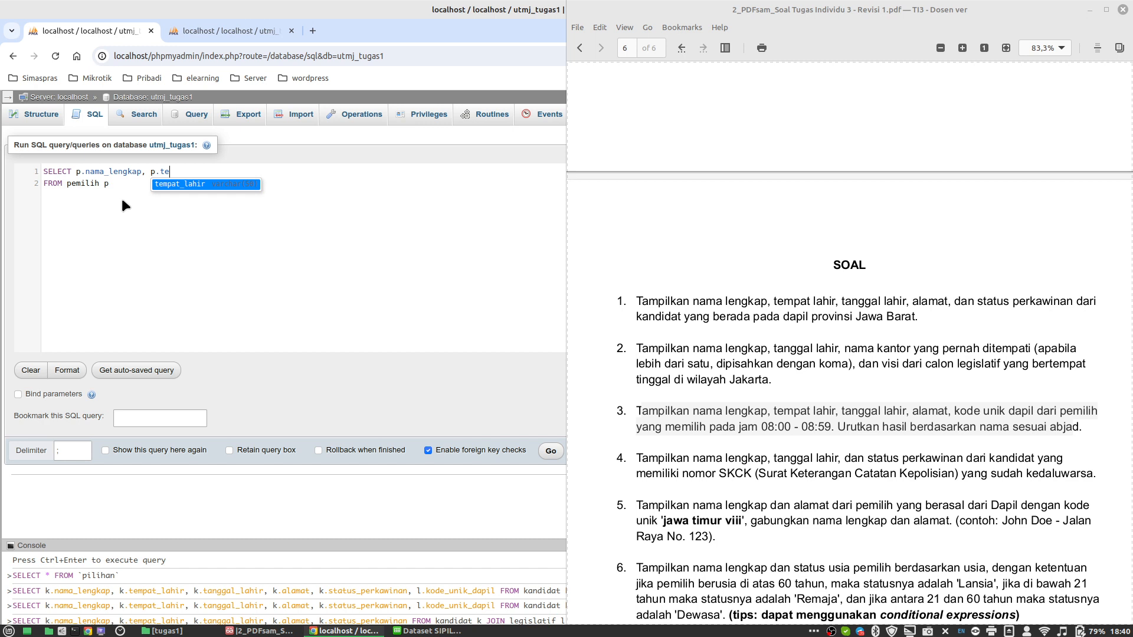
key(Return)
text(, p.)
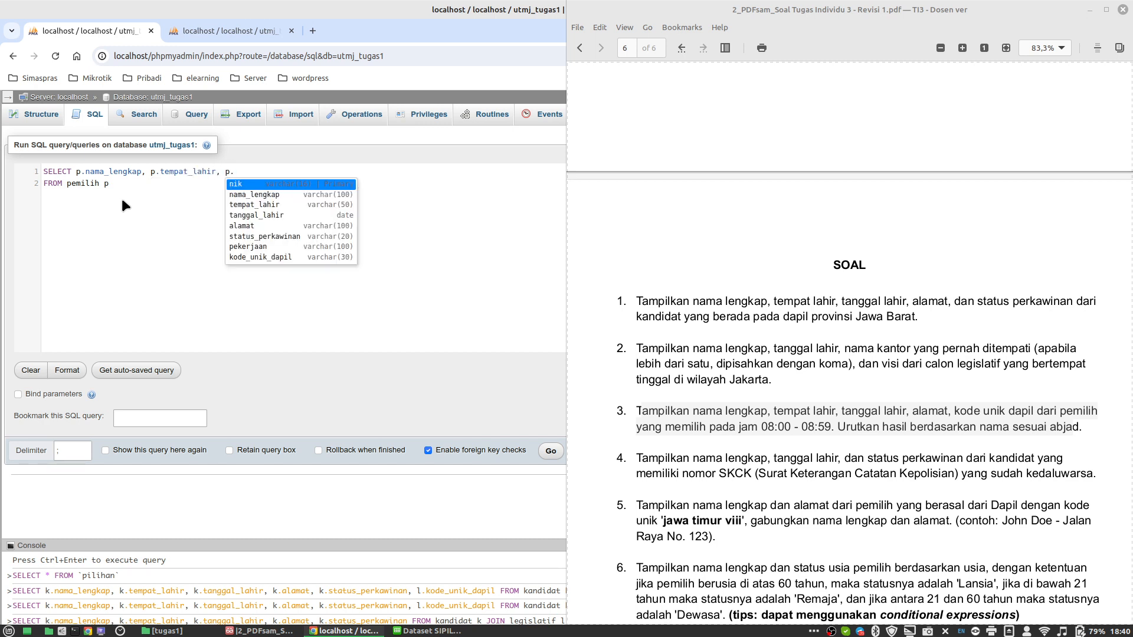
text(tangg)
key(Return)
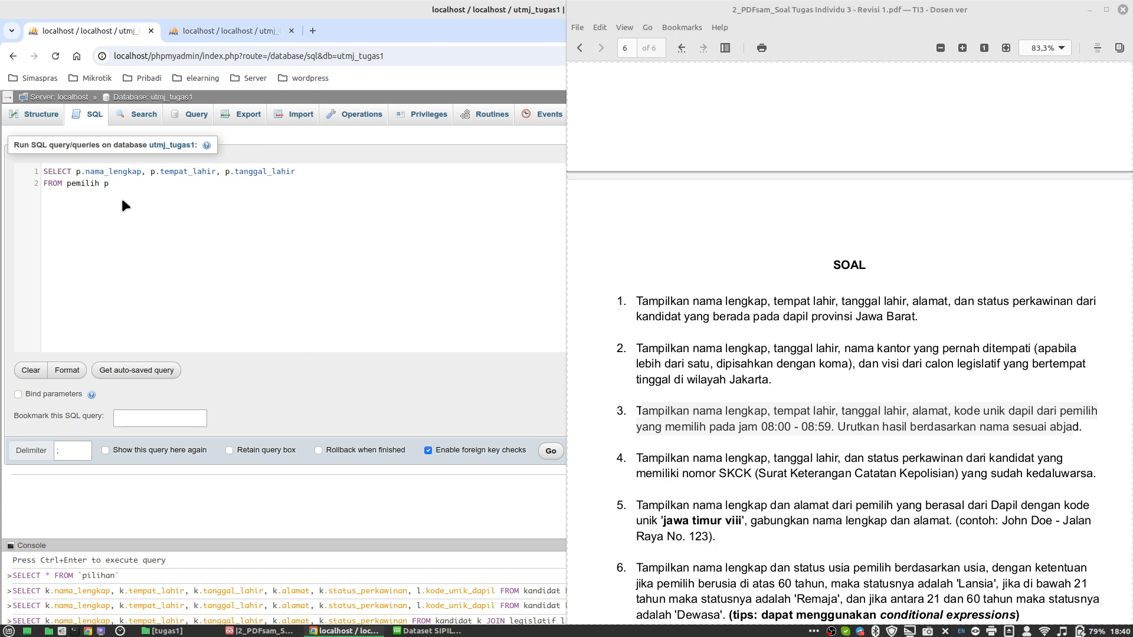
Step: Complete the SELECT list with p.alamat and p.kode_unik_dapil
text(, p.alam)
key(Return)
text(, p.kod)
key(Return)
text(,)
Step: Add an indented LEFT JOIN to the pilihan table with the alias pi below the FROM line
key(Down)
text(LE)
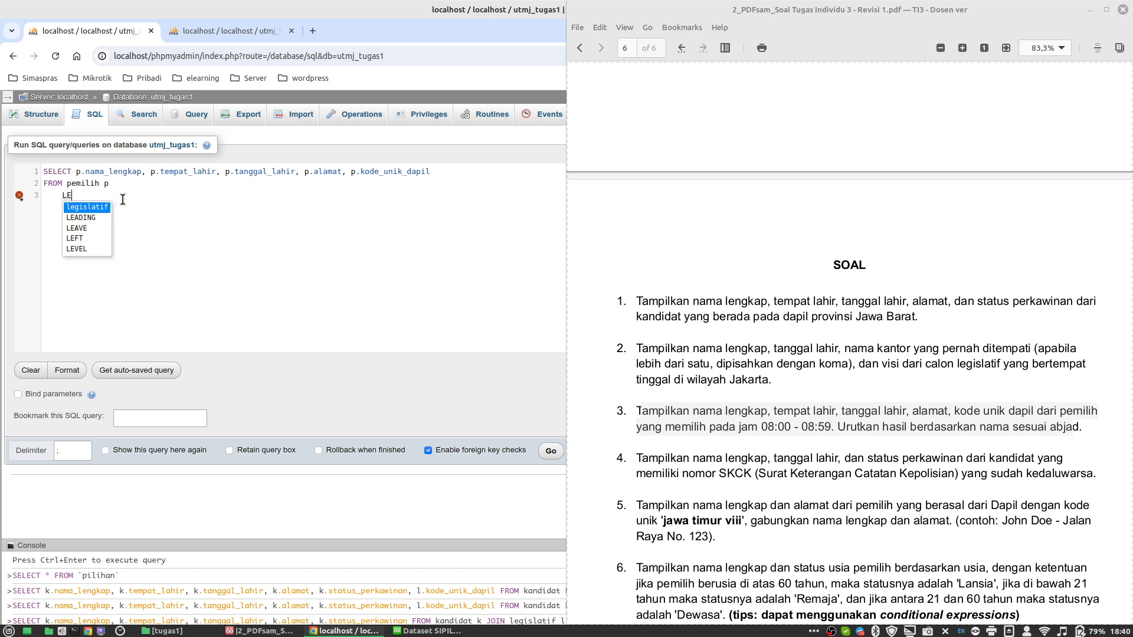
text(FT )
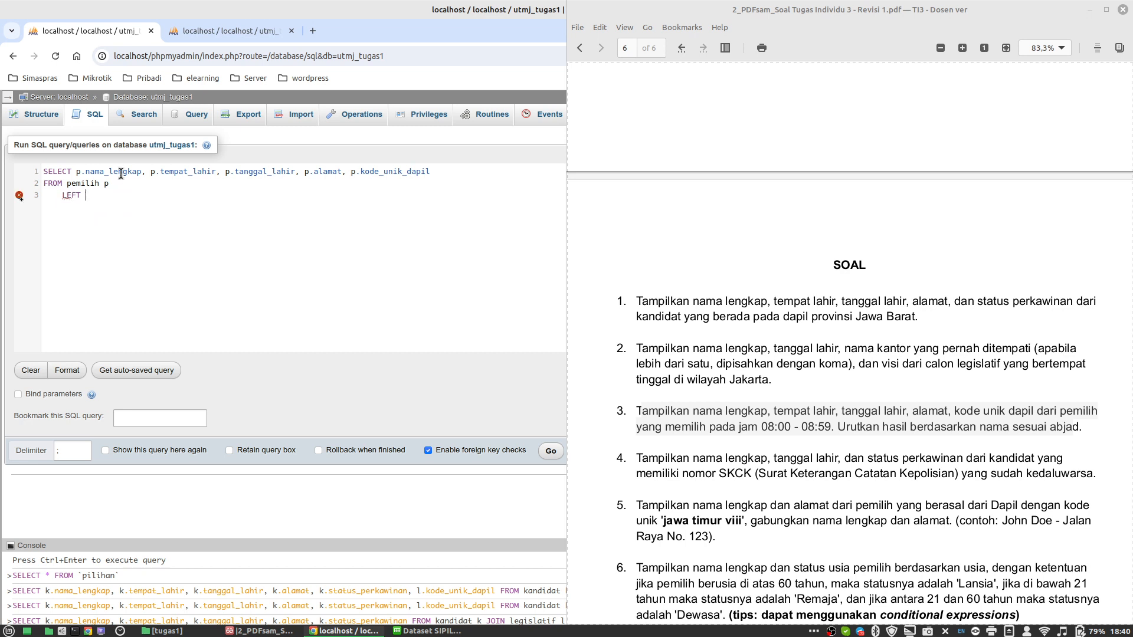
text(JOIN pilihan pi)
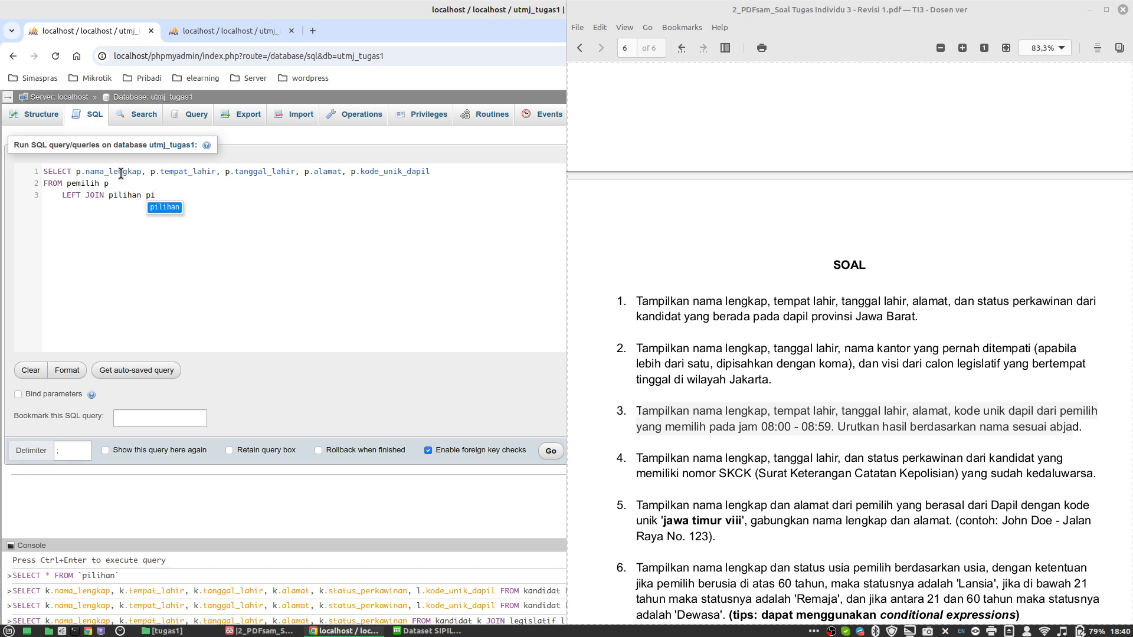
Step: Give the join the condition ON p.nik=pi.nik_pemilih
text( ON )
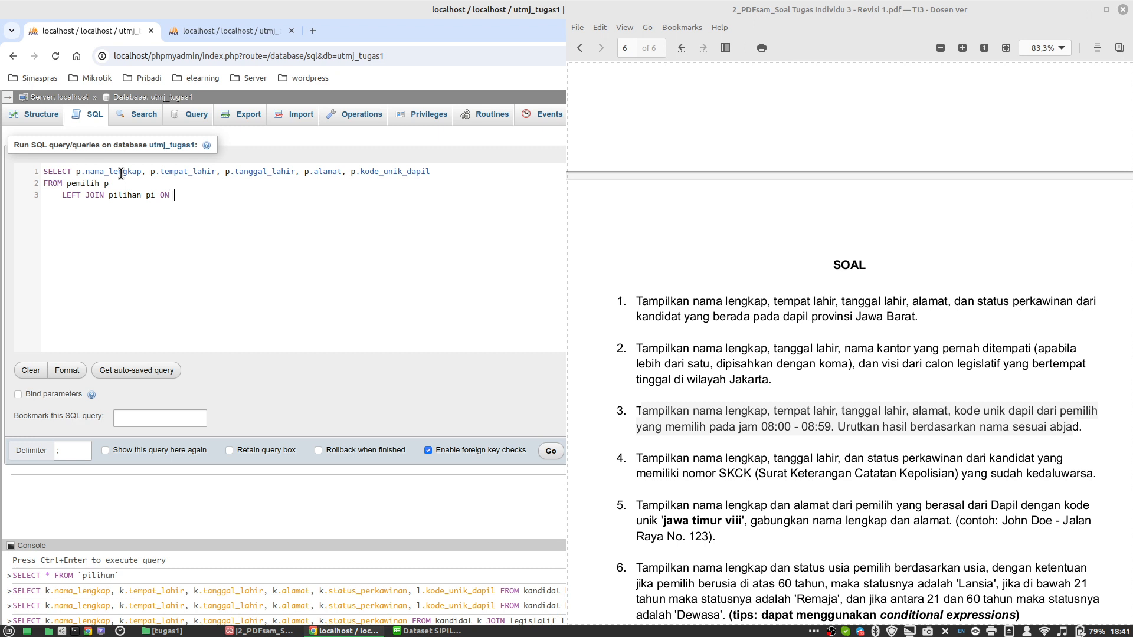
text(p.ni)
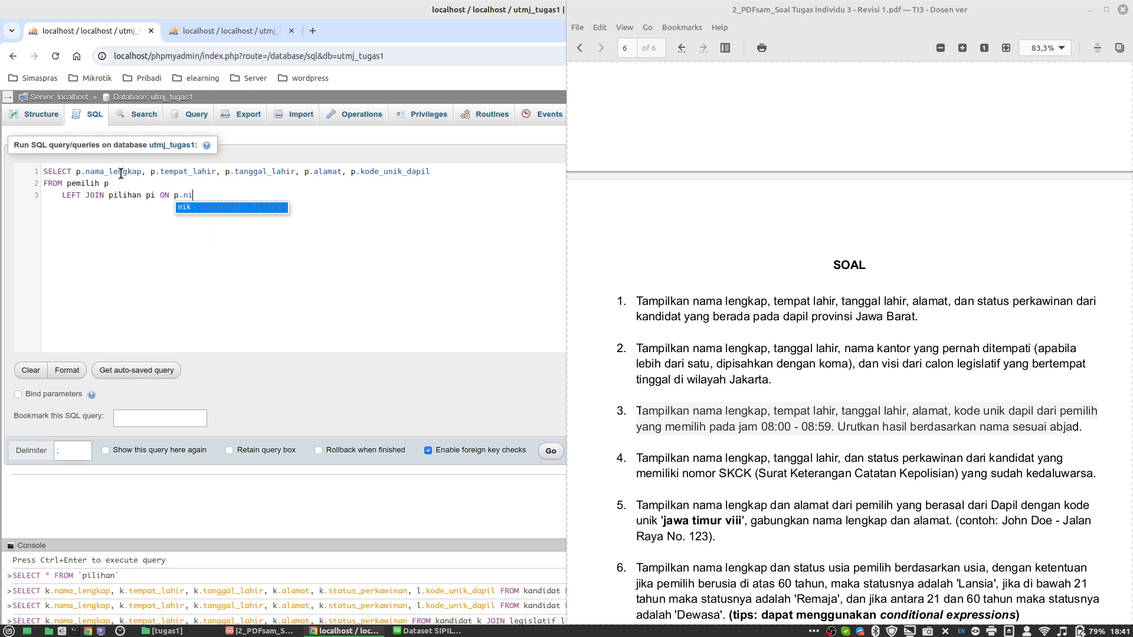
key(Return)
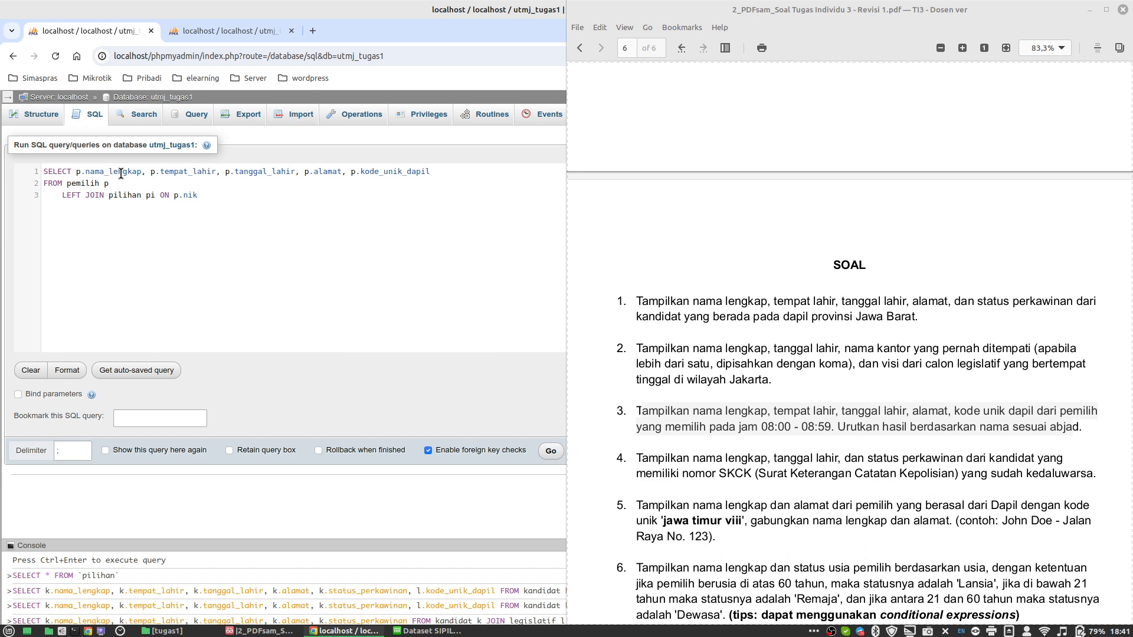
text(_p)
key(BackSpace)
key(BackSpace)
key(BackSpace)
text(k)
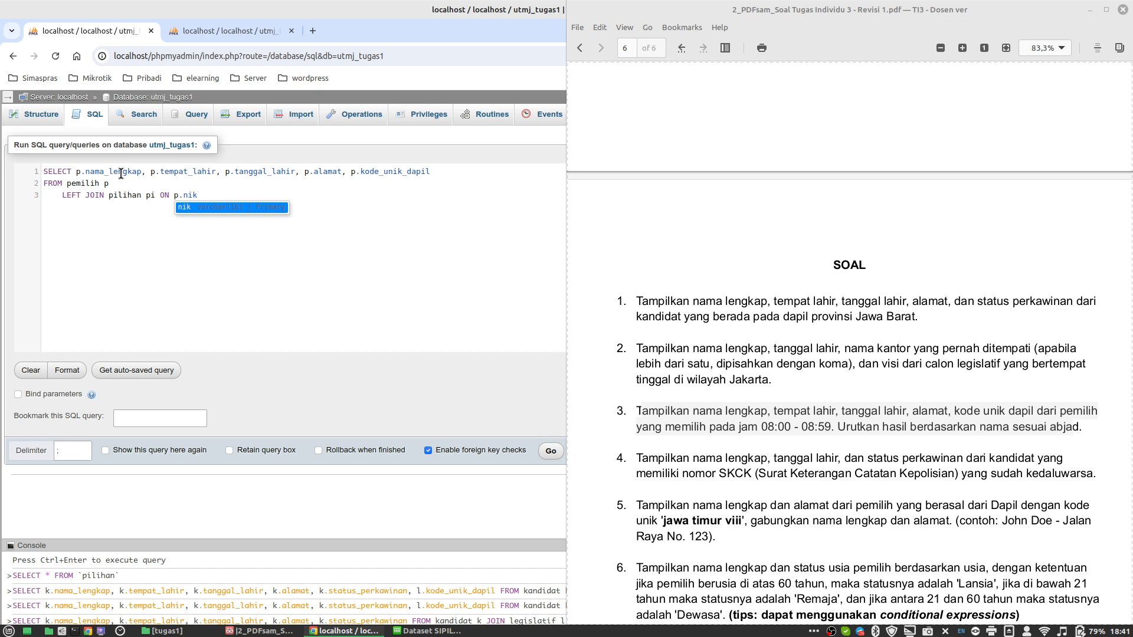
text(=)
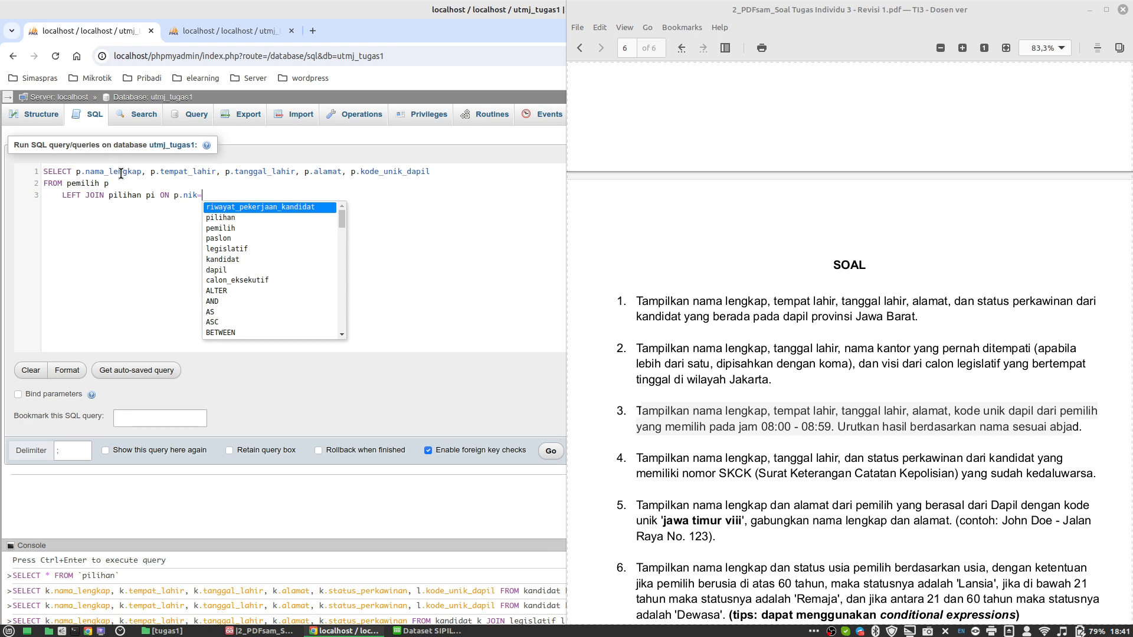
text(pi)
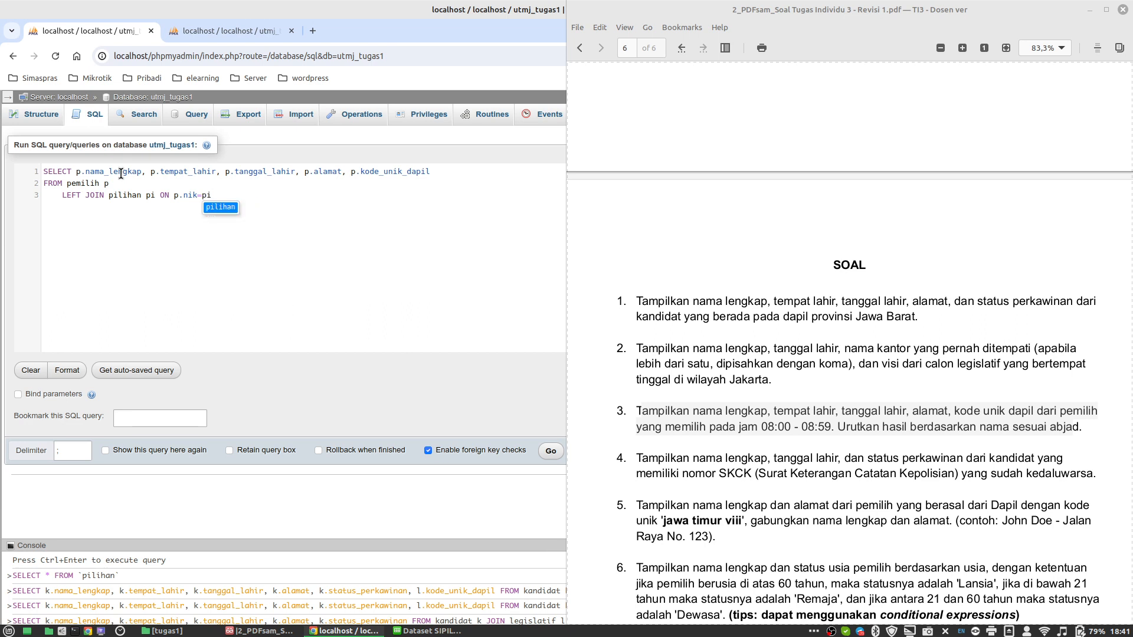
text(.nik_pemilih)
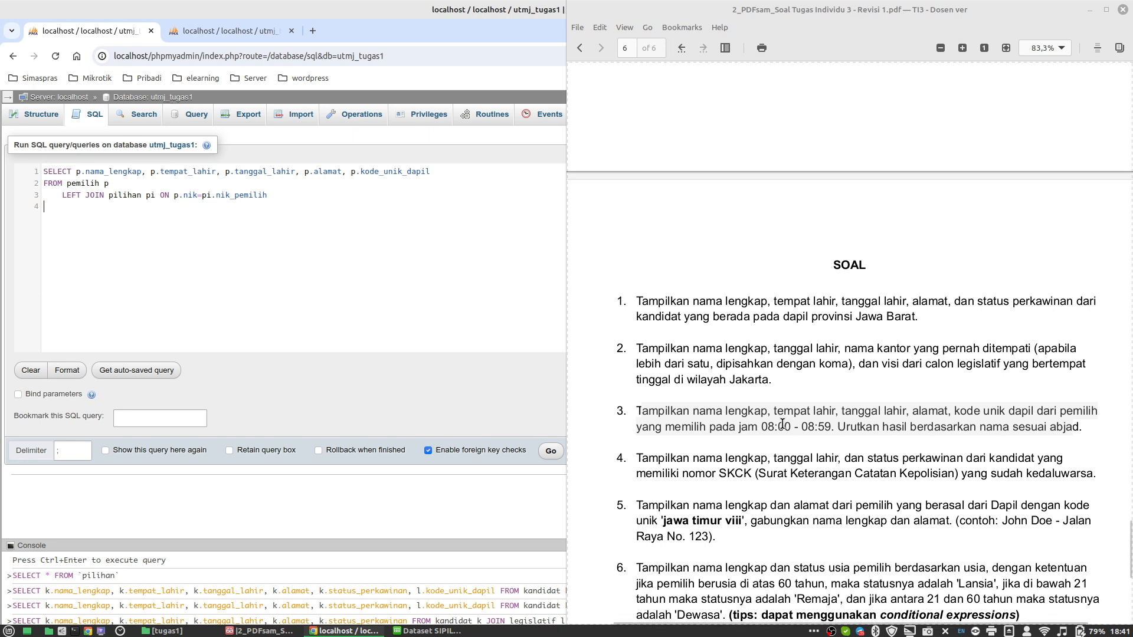
Step: Check the hour range in question 3 and add WHERE pi.timestamp BETWEEN '%08:00%' AND to the query
drag(779, 425, 832, 429)
click(95, 211)
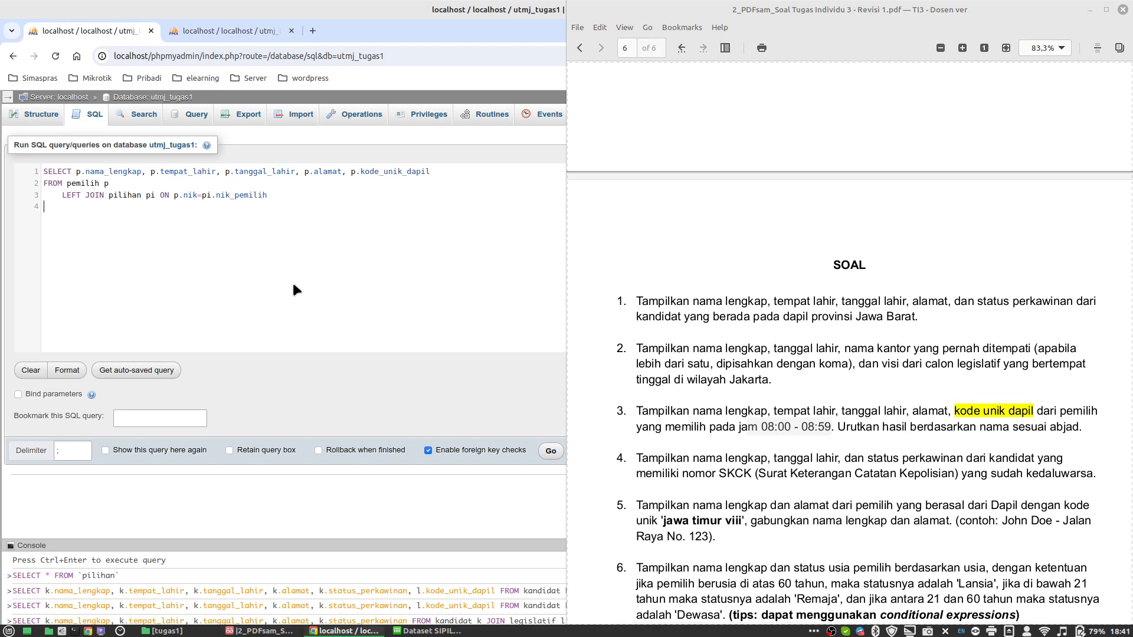
text(WHERE pi.tim)
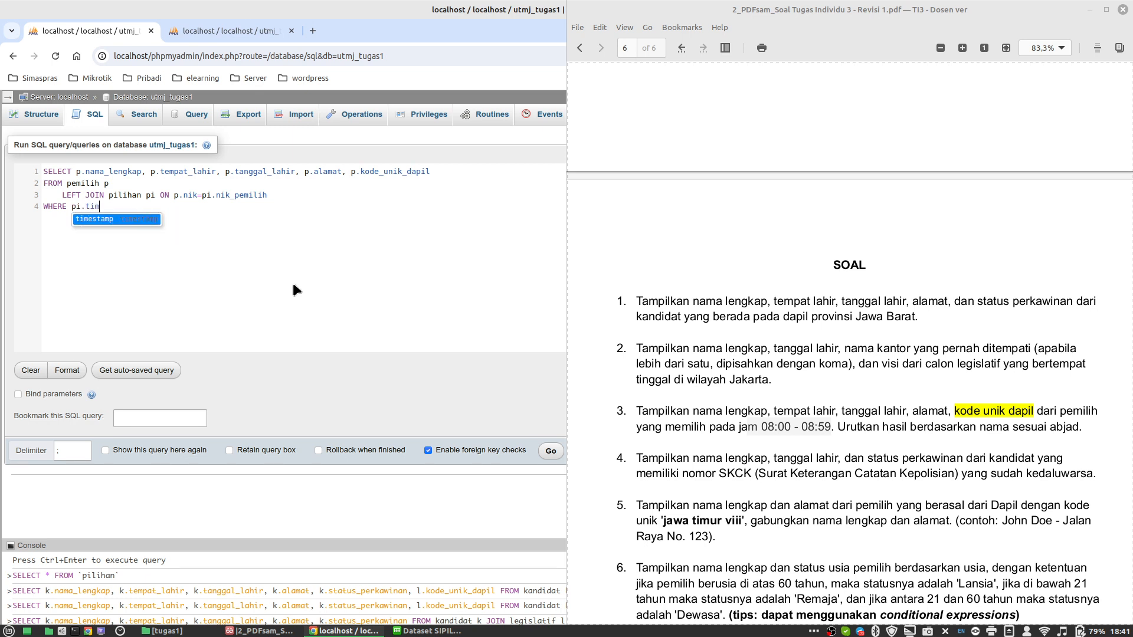
key(Return)
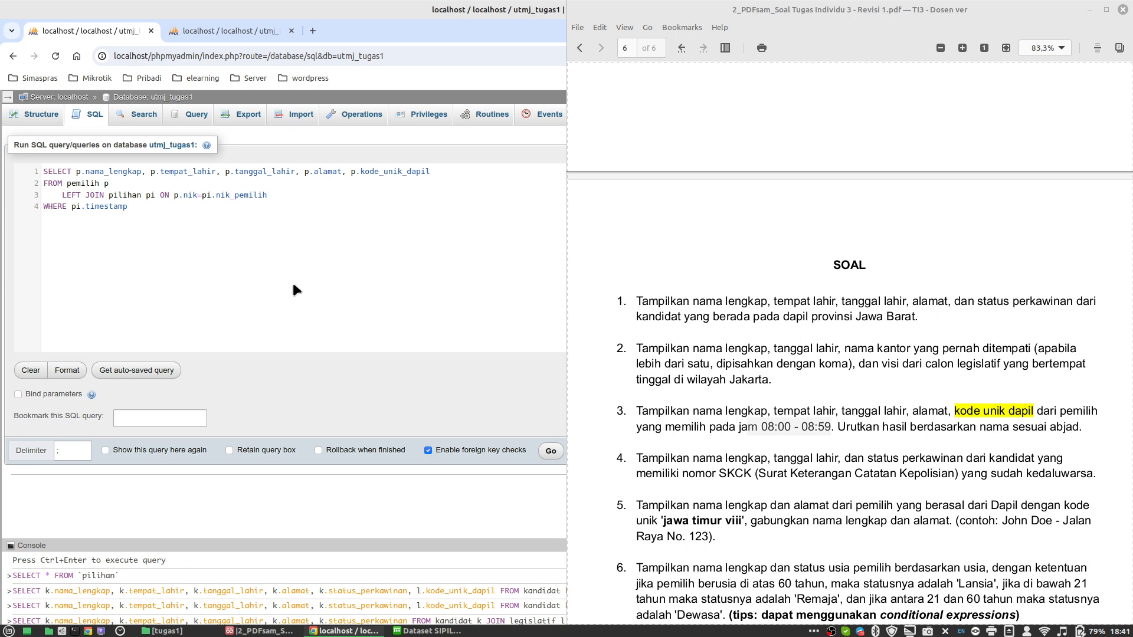
text(BETWEEN)
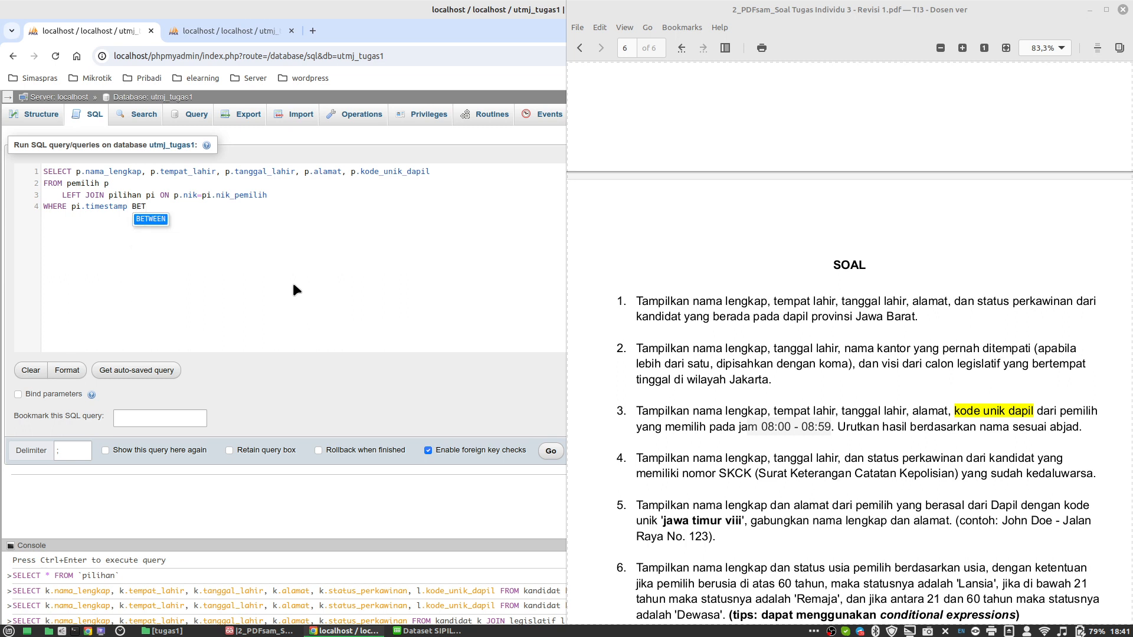
key(Return)
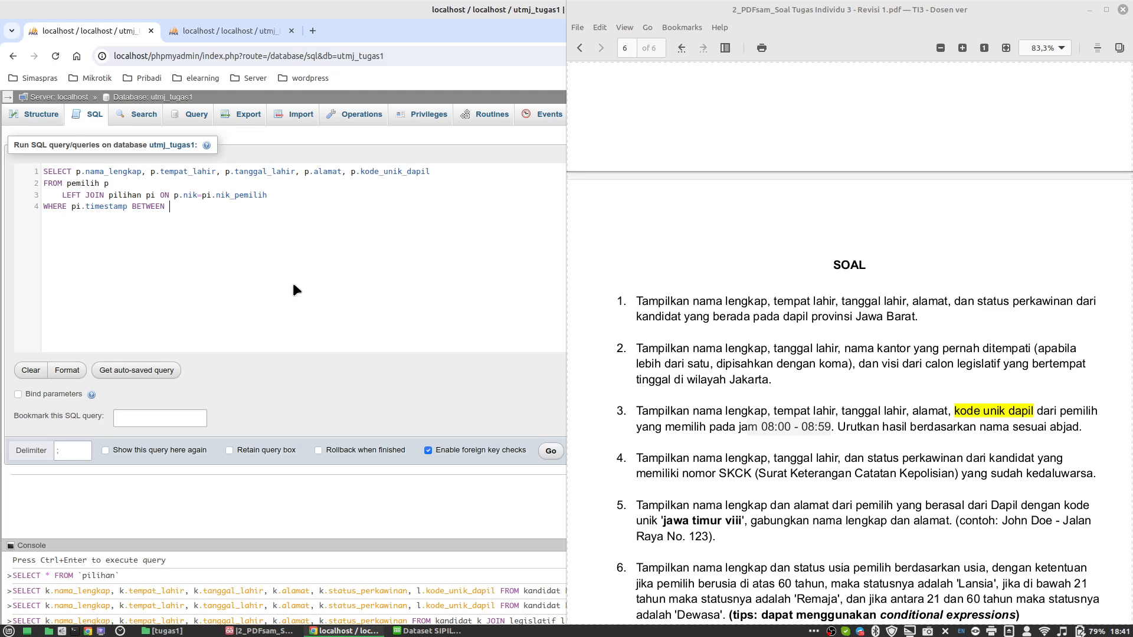
text('%08:00%' AND)
click(428, 631)
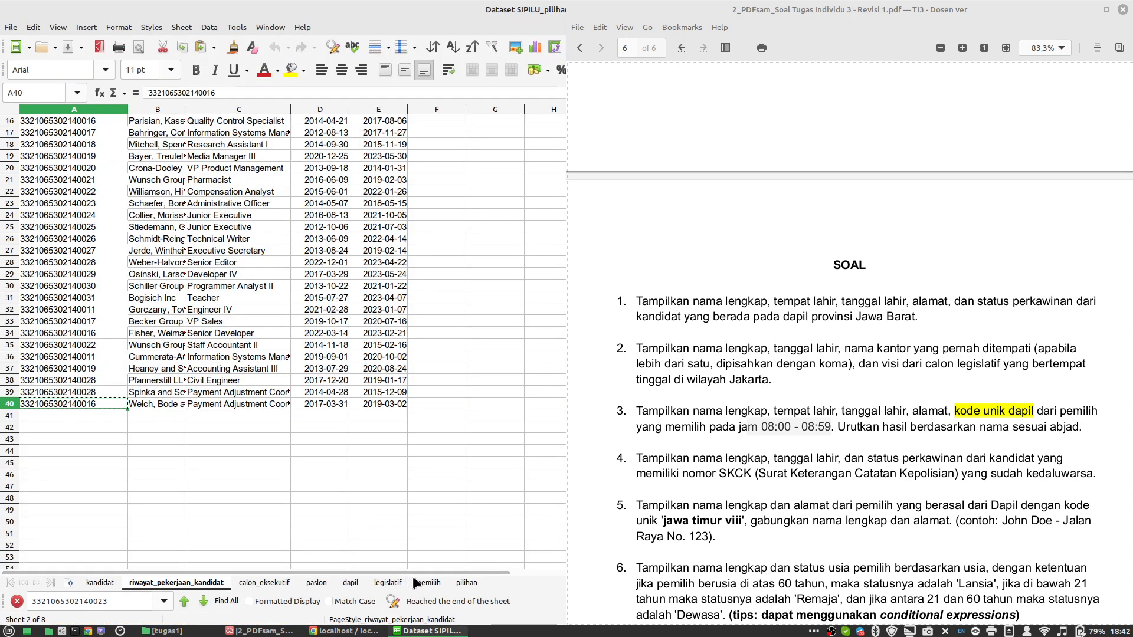
click(429, 582)
click(466, 583)
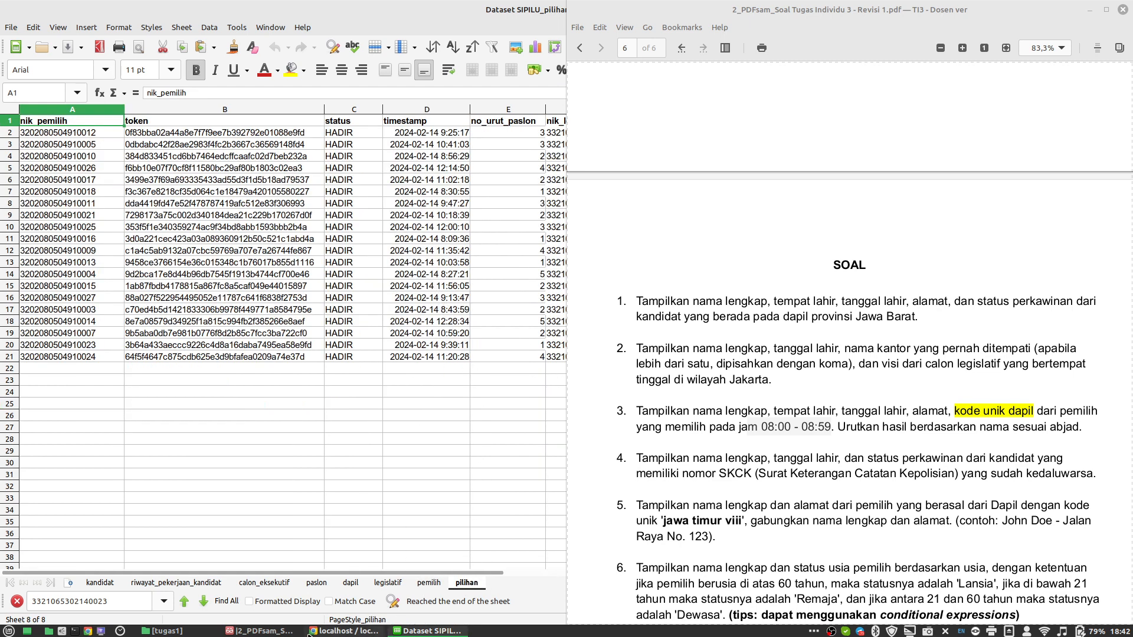
click(353, 631)
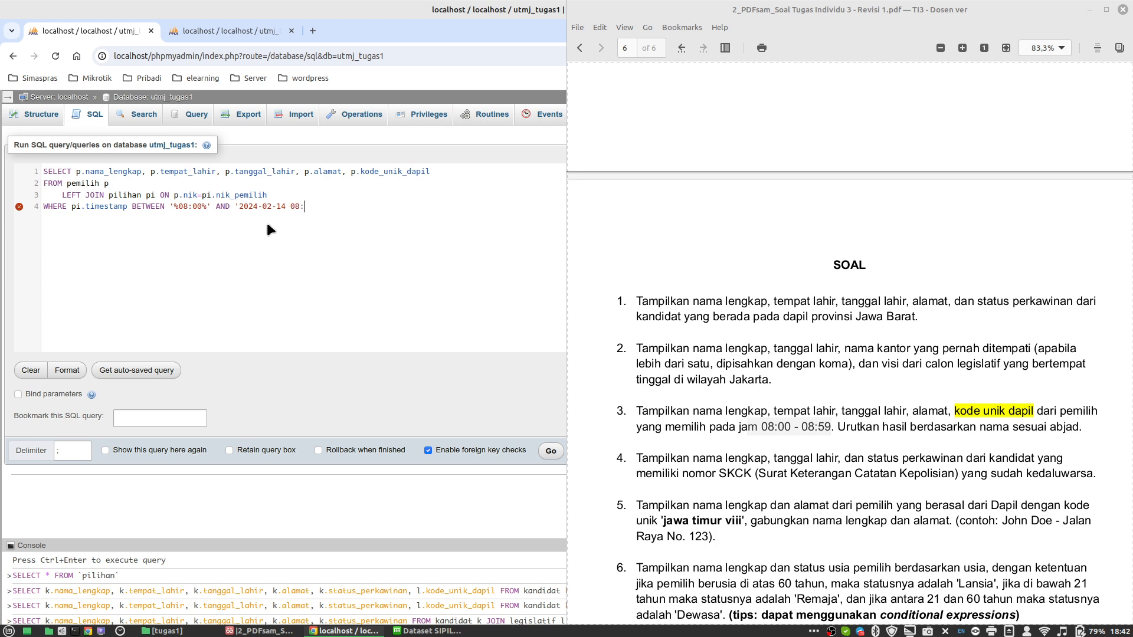
text(59%)
Step: Sort the query with ORDER BY p.nama_lengkap ASC; and run it with pi.timestamp added to the selected columns
text(ORD)
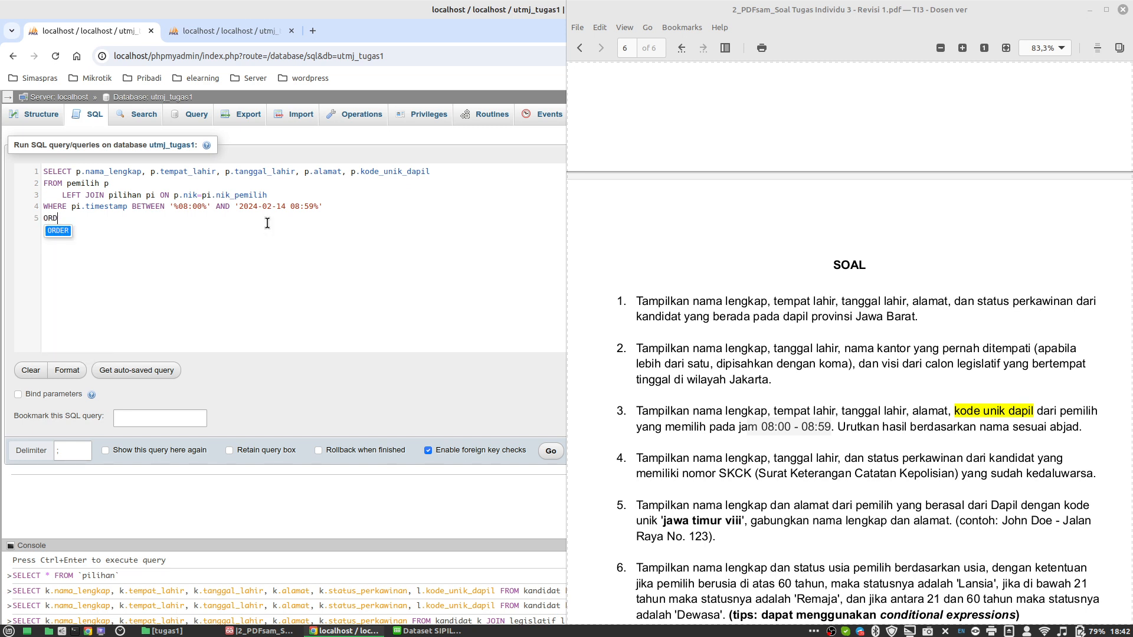
text(ER BY )
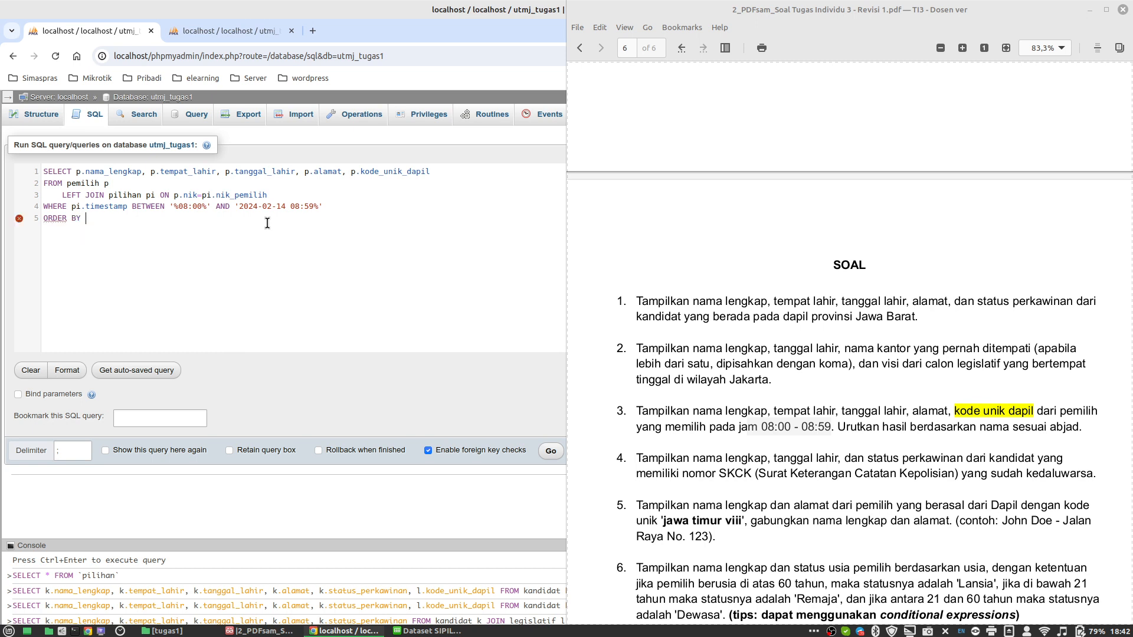
text(p.nama_lengkap ASC)
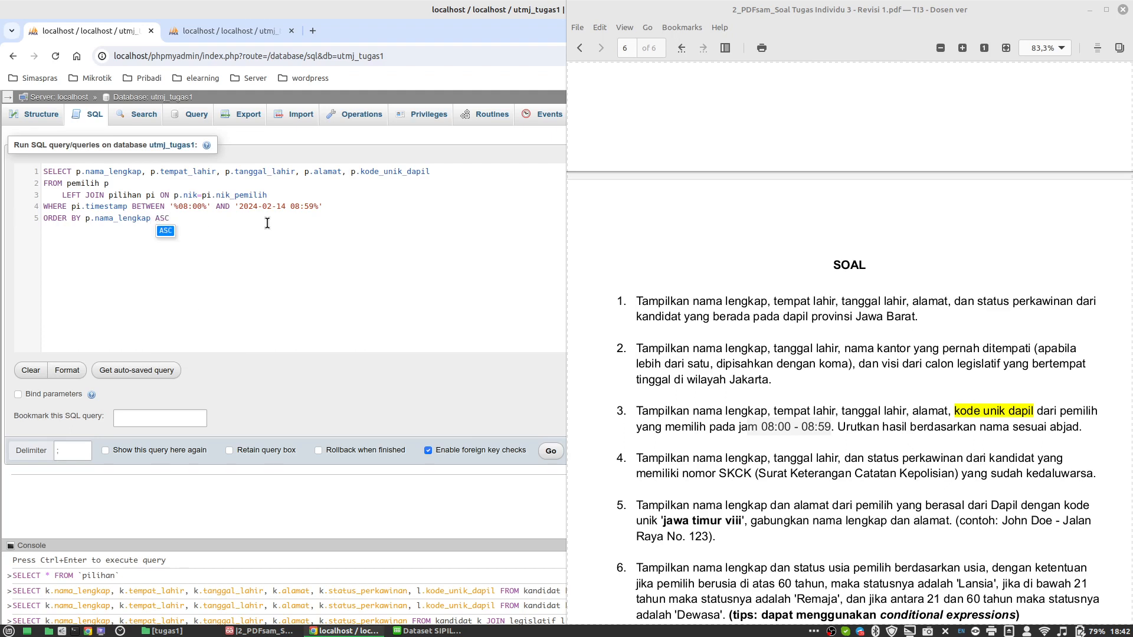
text(;)
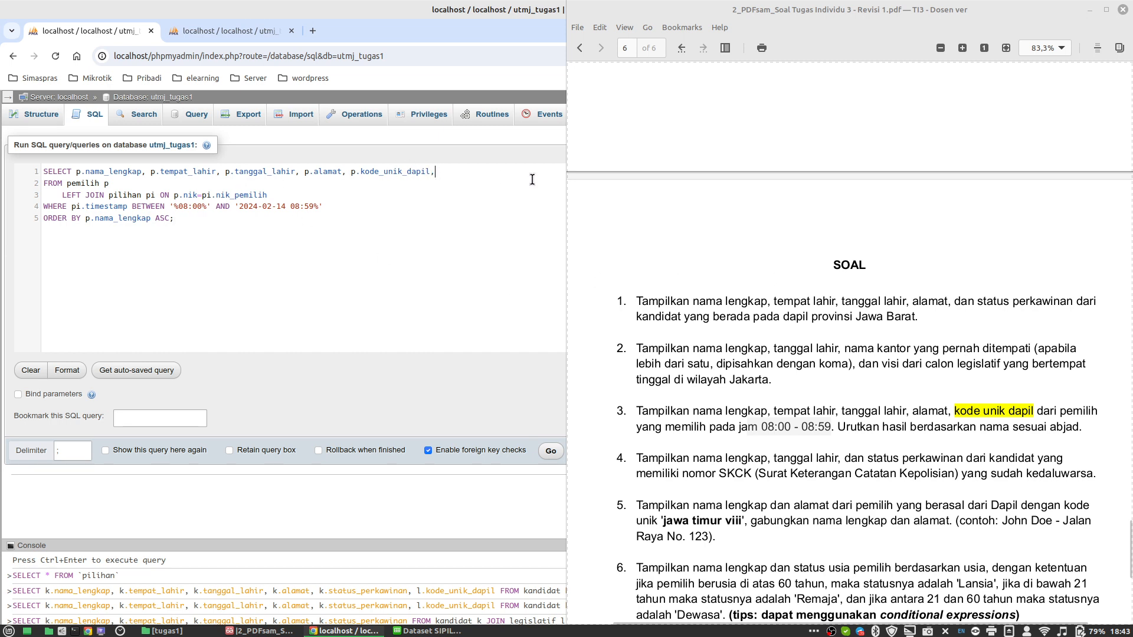
text(pi.timestamp)
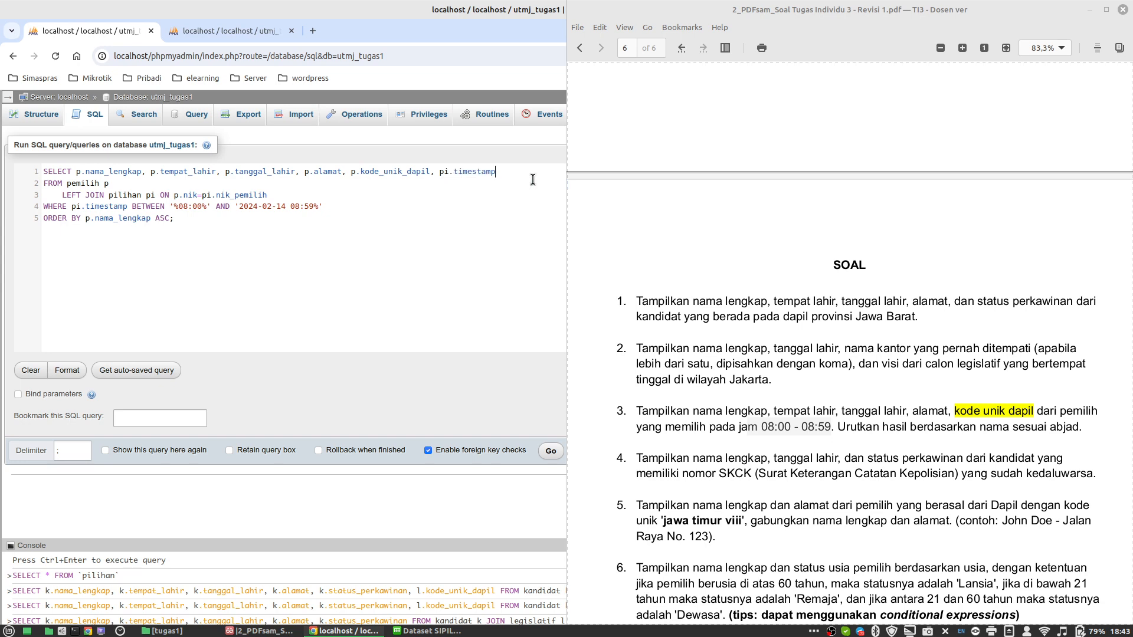
click(550, 452)
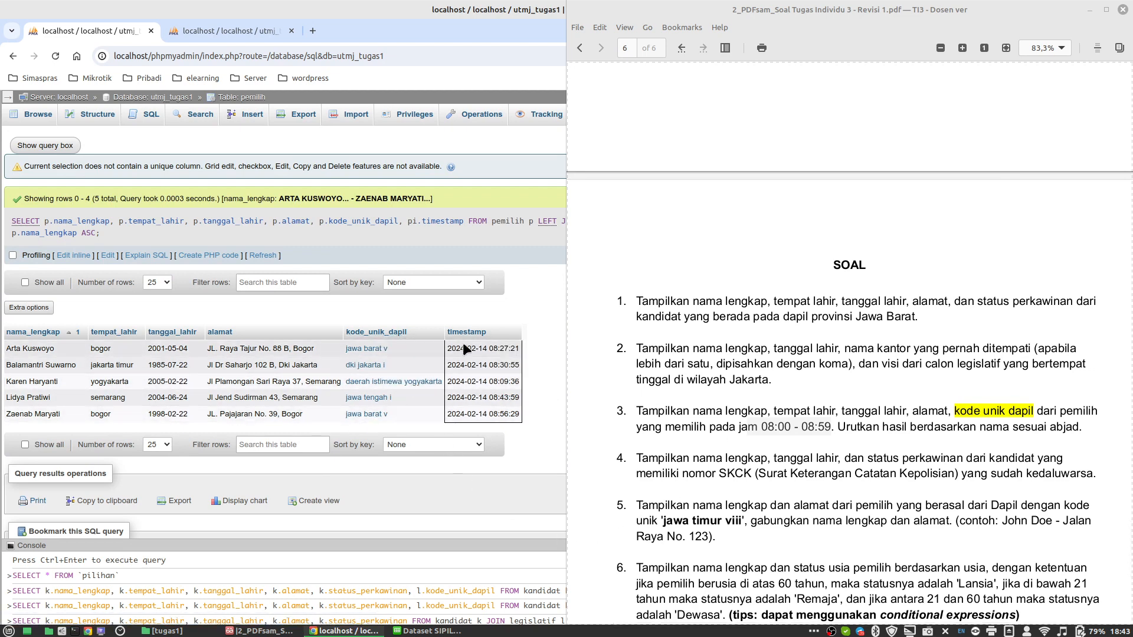
Step: Try running the query with the upper bound of the BETWEEN range shortened to '%08:59%'
click(108, 256)
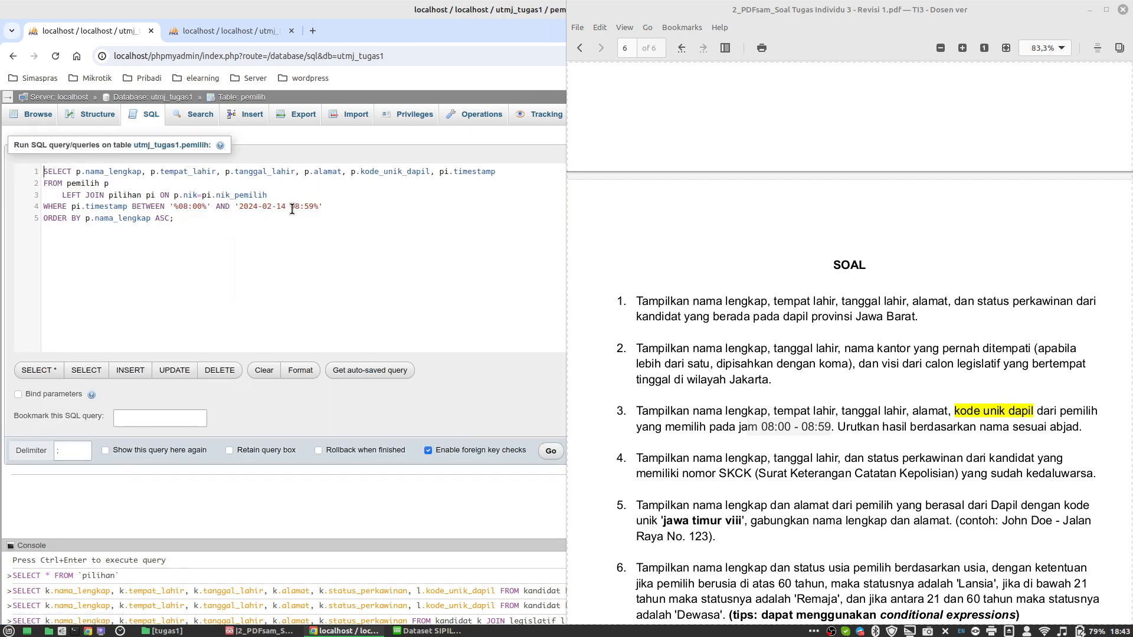
key(BackSpace)
key(BackSpace)
key(BackSpace)
key(BackSpace)
key(BackSpace)
key(BackSpace)
key(BackSpace)
key(BackSpace)
key(BackSpace)
key(BackSpace)
key(BackSpace)
text(%)
click(550, 452)
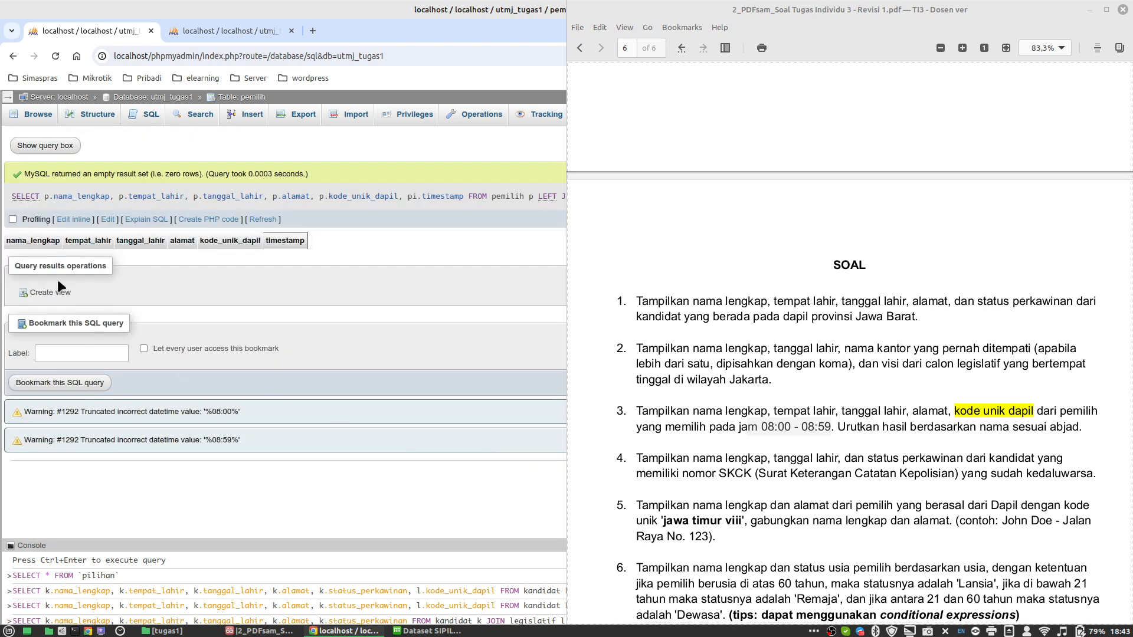
Step: Reopen the query and restore the date 2024-02-14 in the BETWEEN range's upper bound, replacing its leading %
click(108, 220)
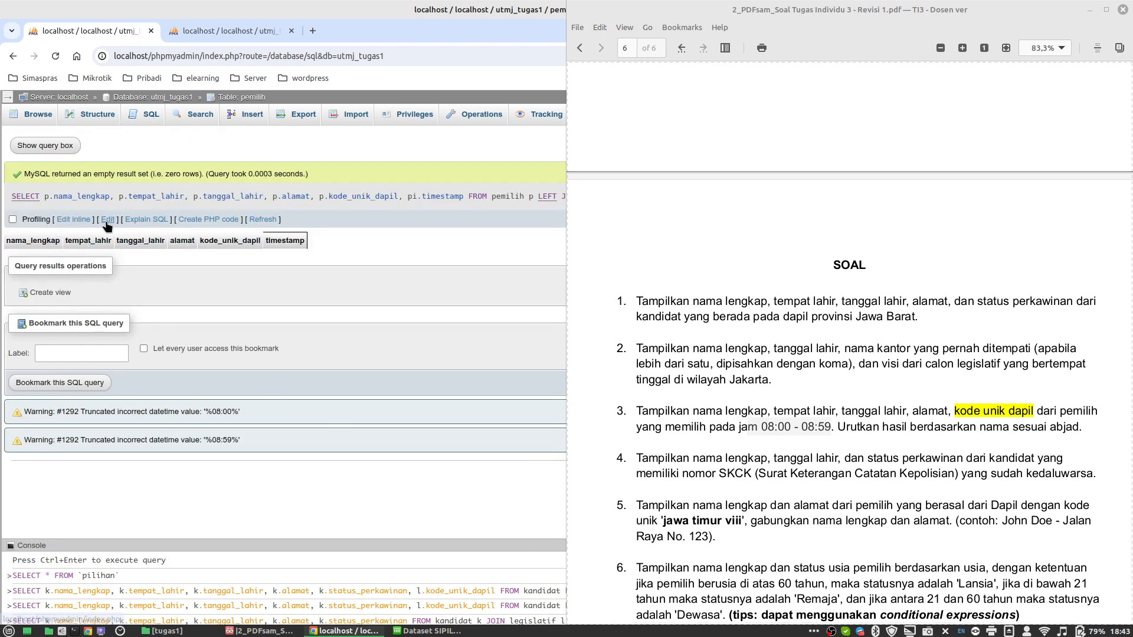
click(240, 207)
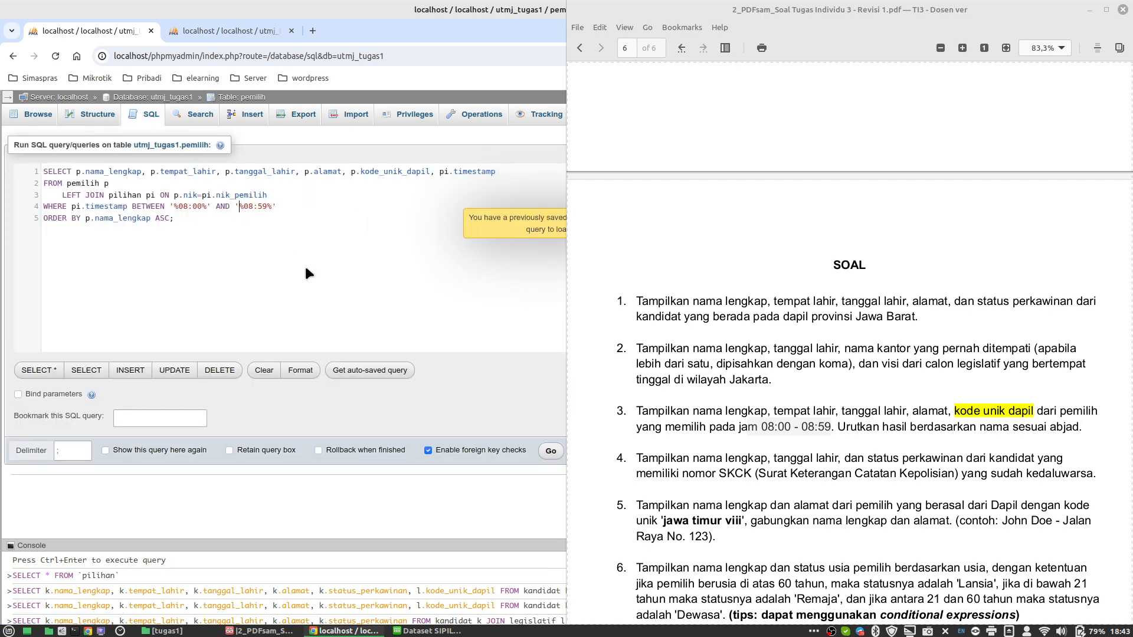
text(201)
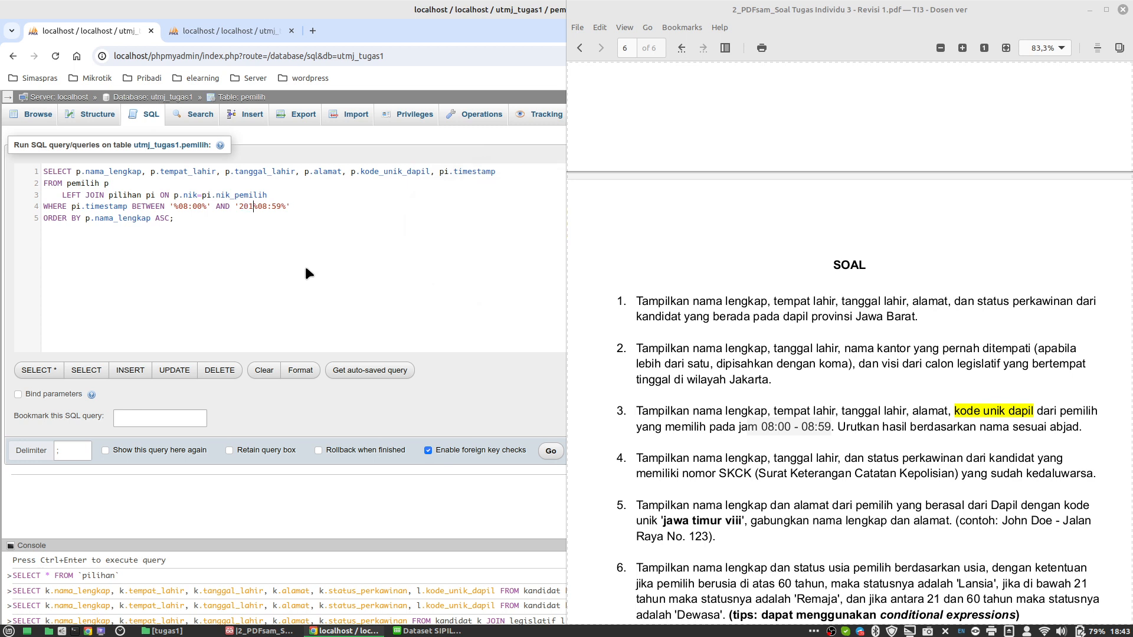
text(4-02-14)
key(Delete)
Step: Remove pi.timestamp from the selected columns and run the query
drag(430, 172, 508, 172)
key(BackSpace)
click(551, 451)
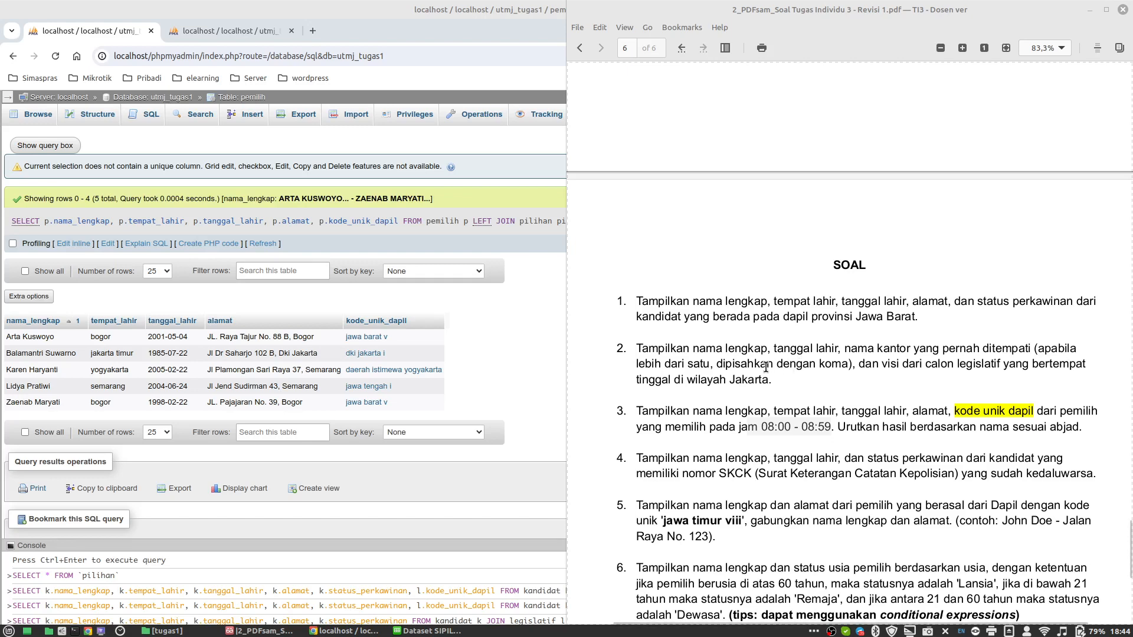
Step: Open an empty SQL query on the utmj_tugas1 database and highlight question 4 in the assignment PDF
scroll(773, 360, down, 2)
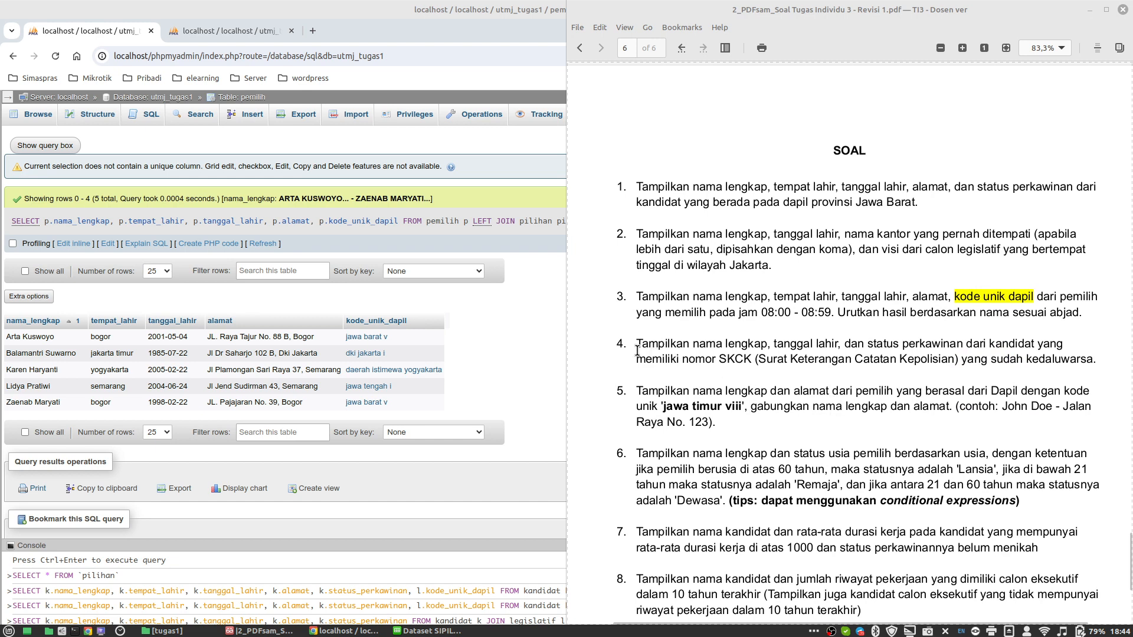
drag(637, 343, 654, 356)
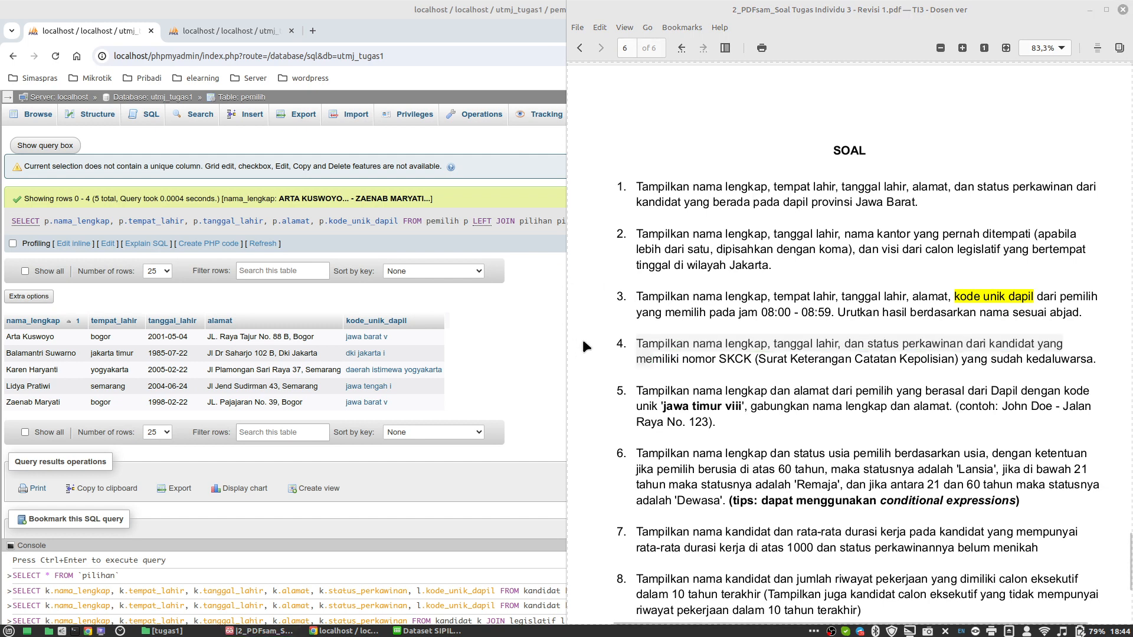
click(179, 98)
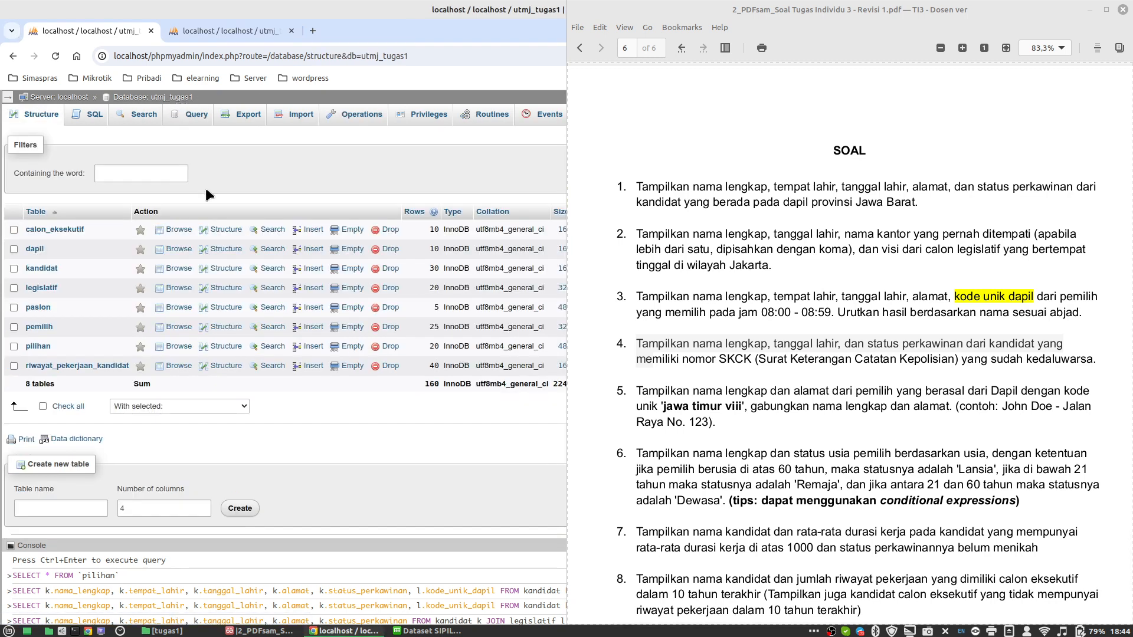
click(92, 121)
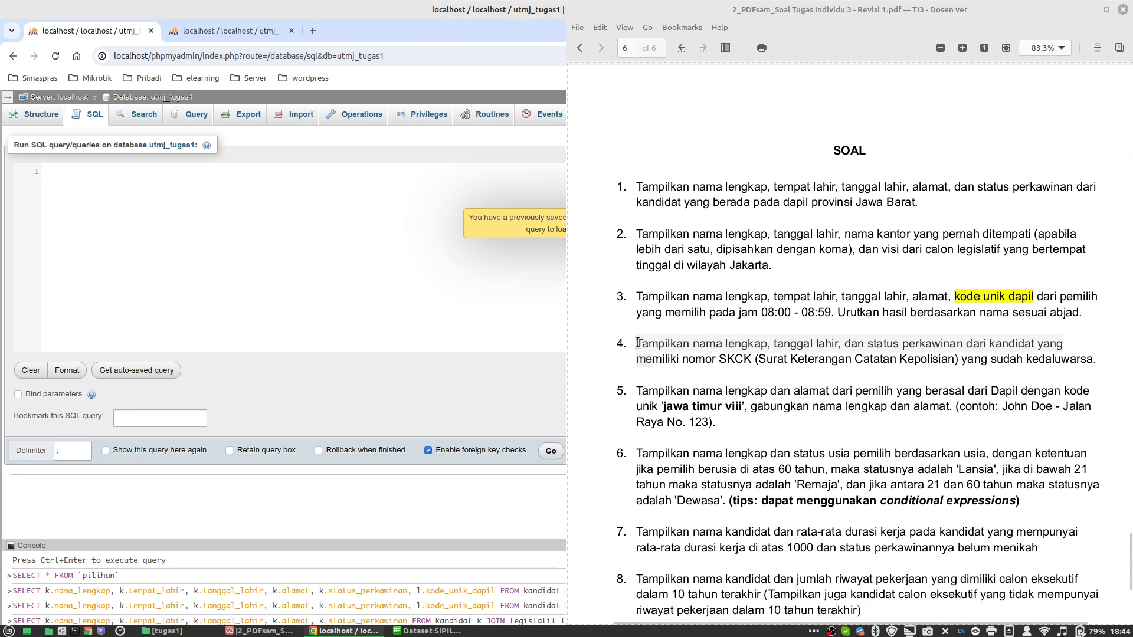
drag(637, 342, 783, 366)
click(824, 365)
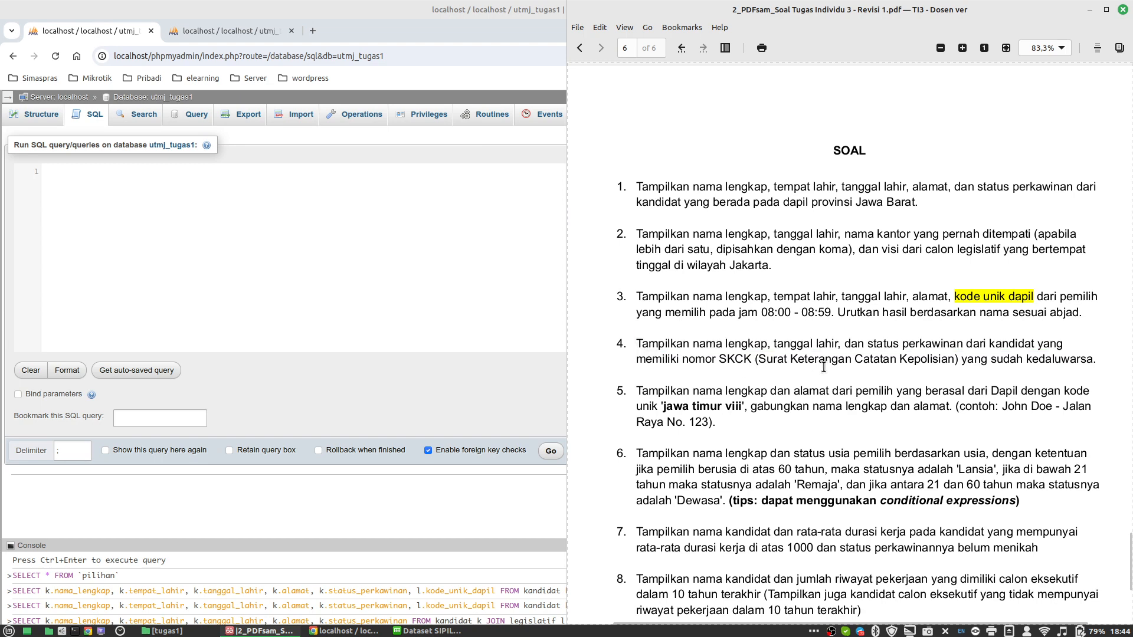
drag(1097, 357, 633, 335)
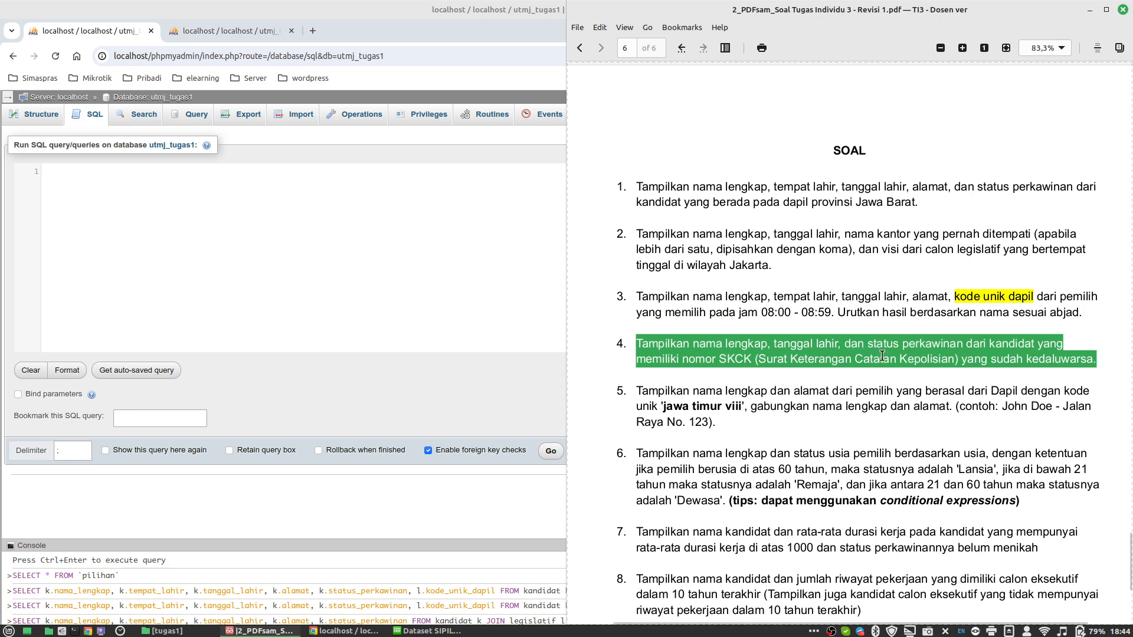
Step: Start the question 4 query with SELECT k and a second line FROM kandidat k
click(238, 244)
text(SELECT)
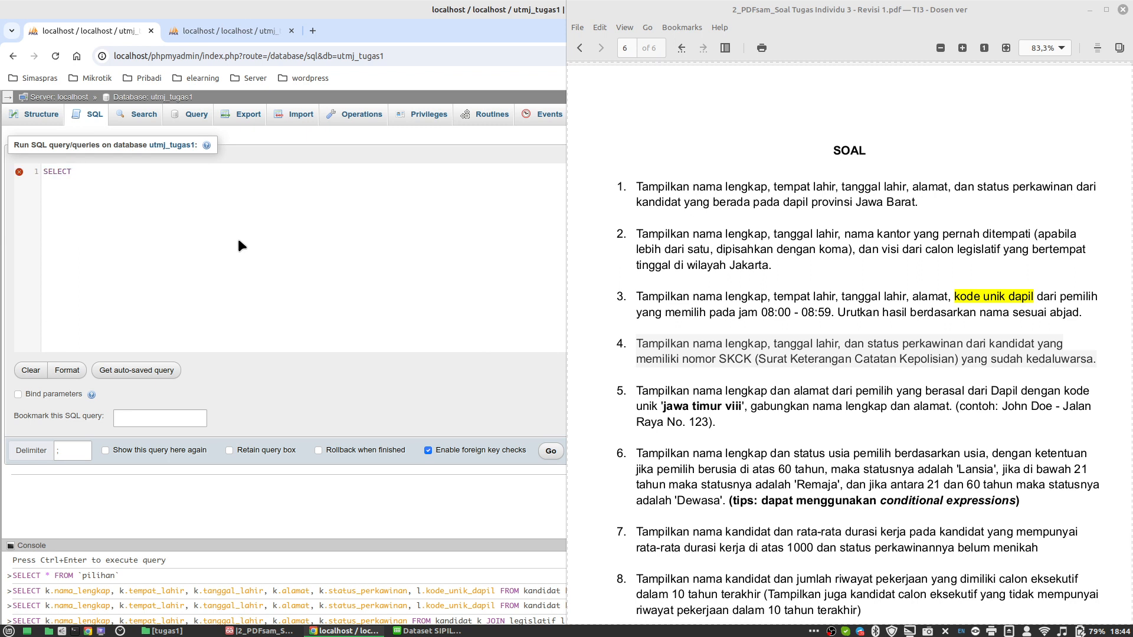
text( k)
key(Escape)
text(FROM kan)
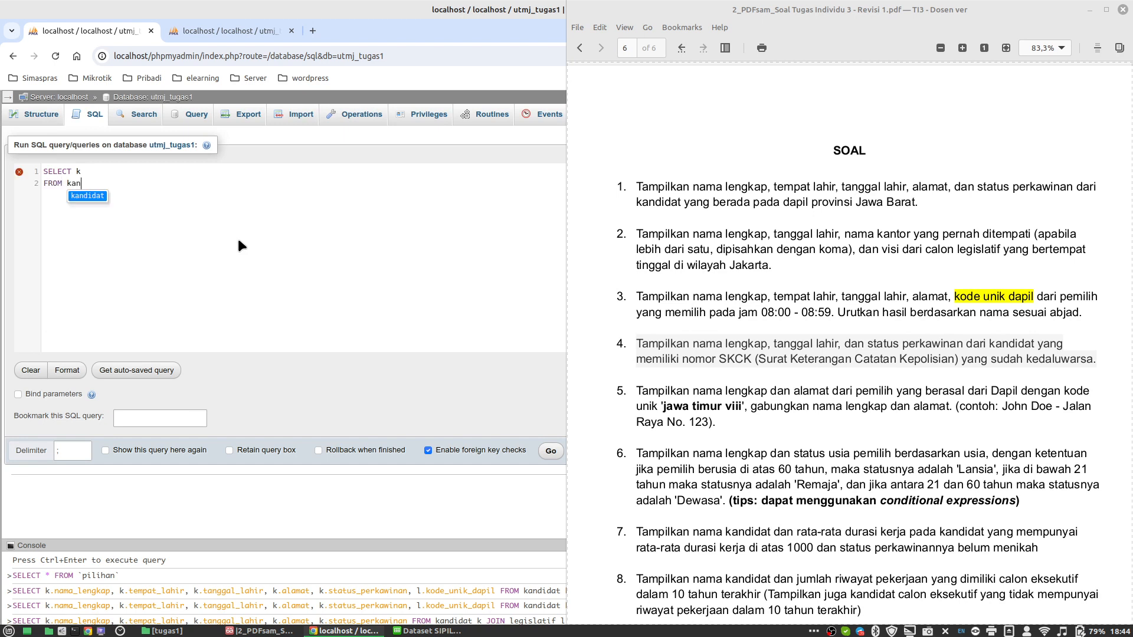
text(didat k)
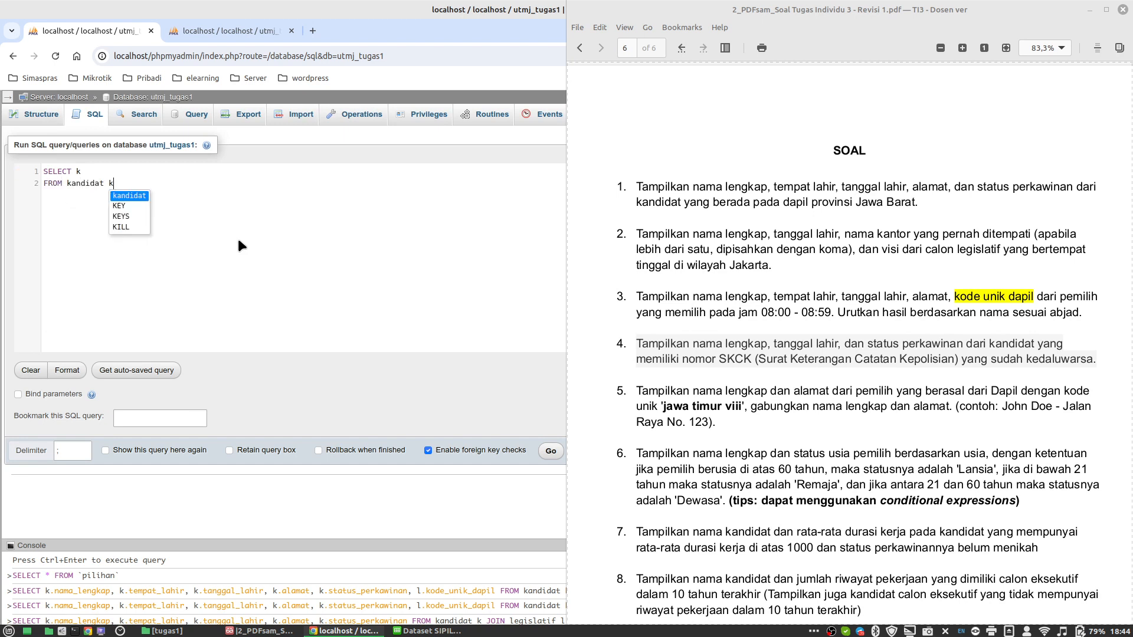
key(Escape)
Step: Complete the selected columns as k.nama_lengkap, k.tanggal_lahir and k.status_perkawinan
text(.)
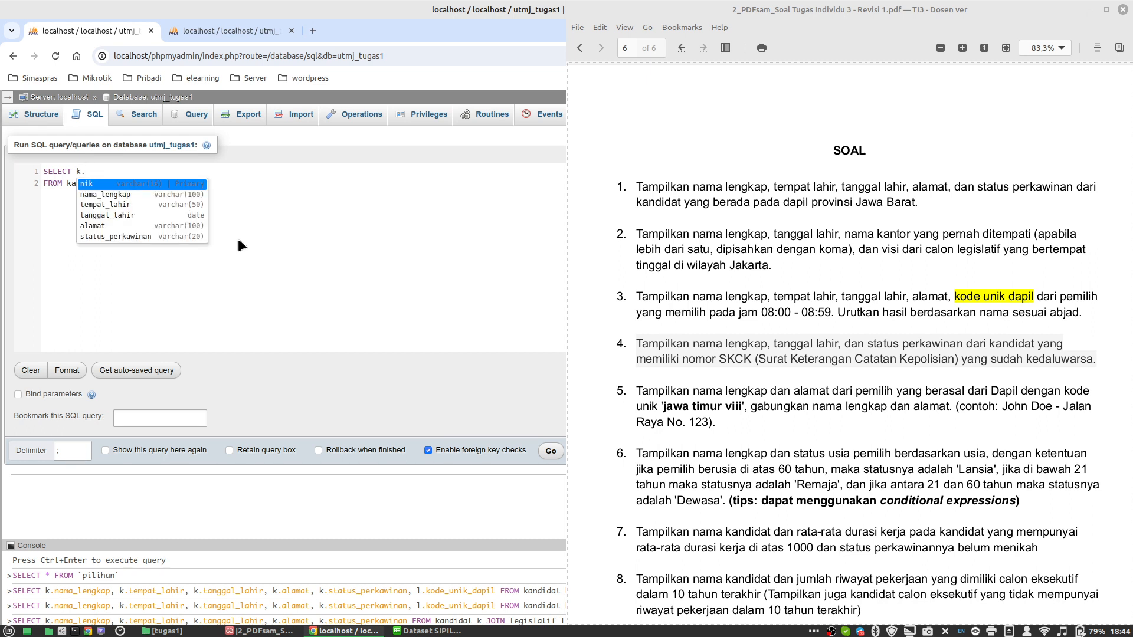
text(nama)
key(Return)
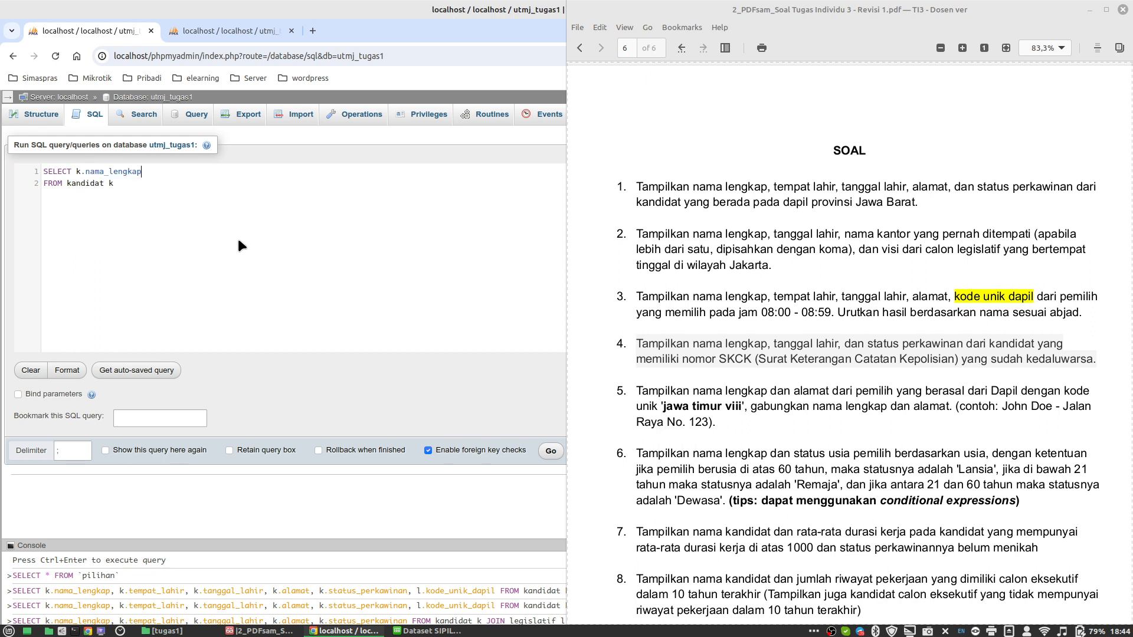
text(, k.tan)
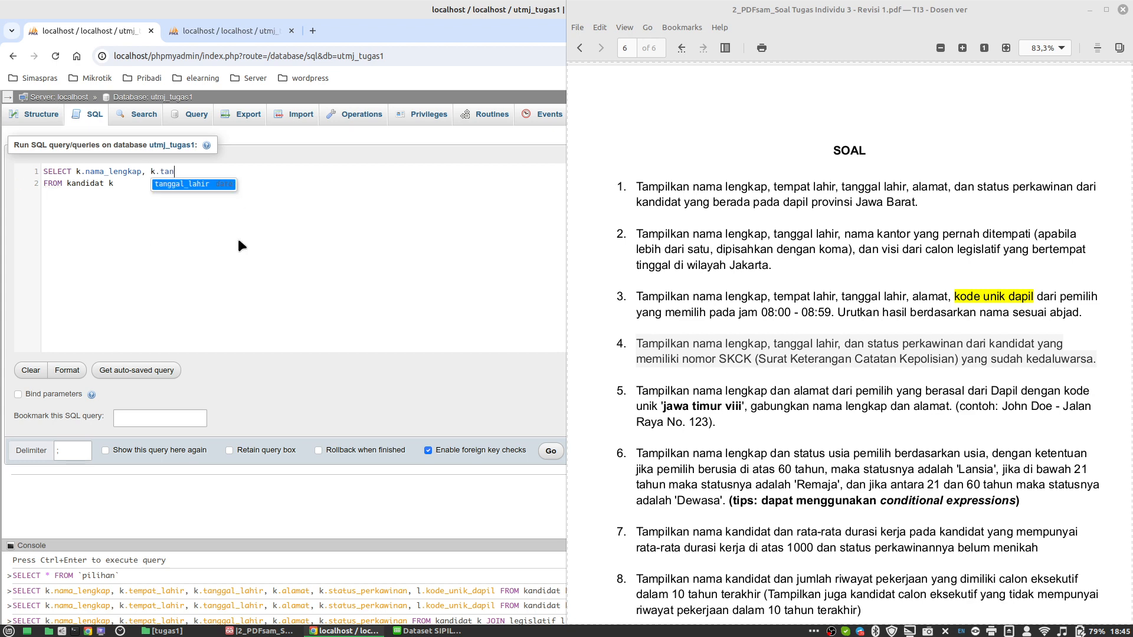
key(Return)
text(,)
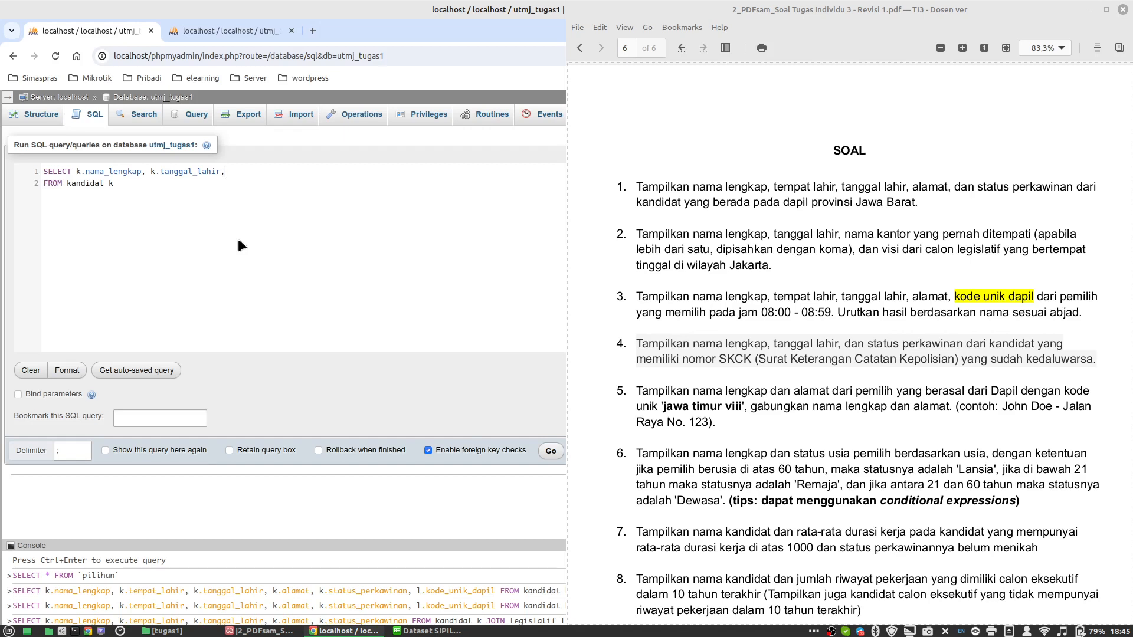
text( k.status_perkawinan)
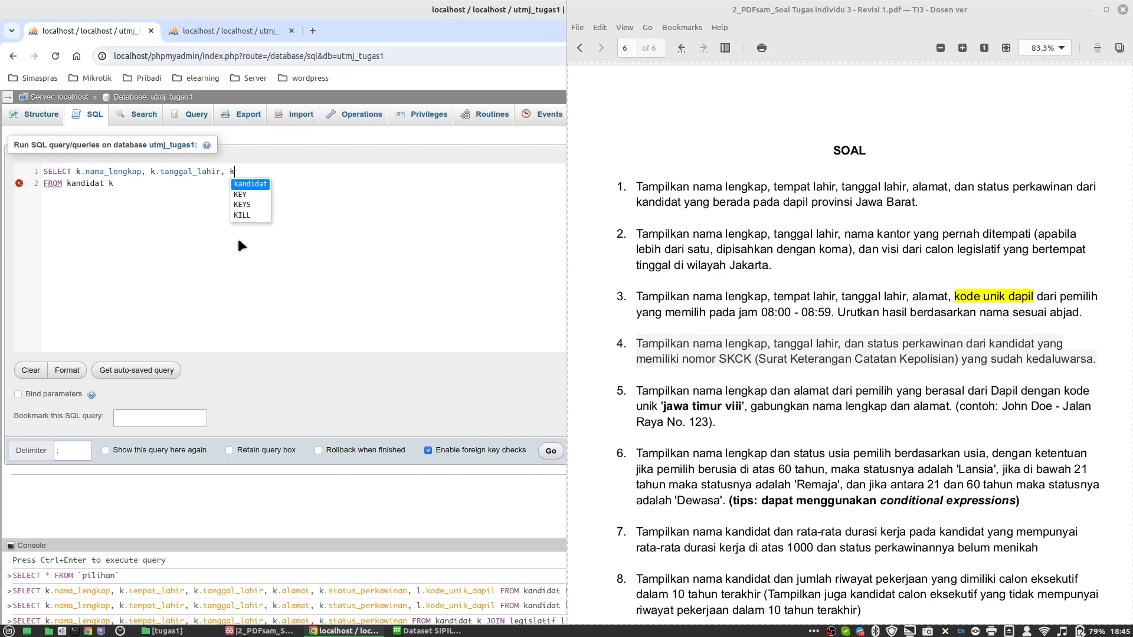
key(Return)
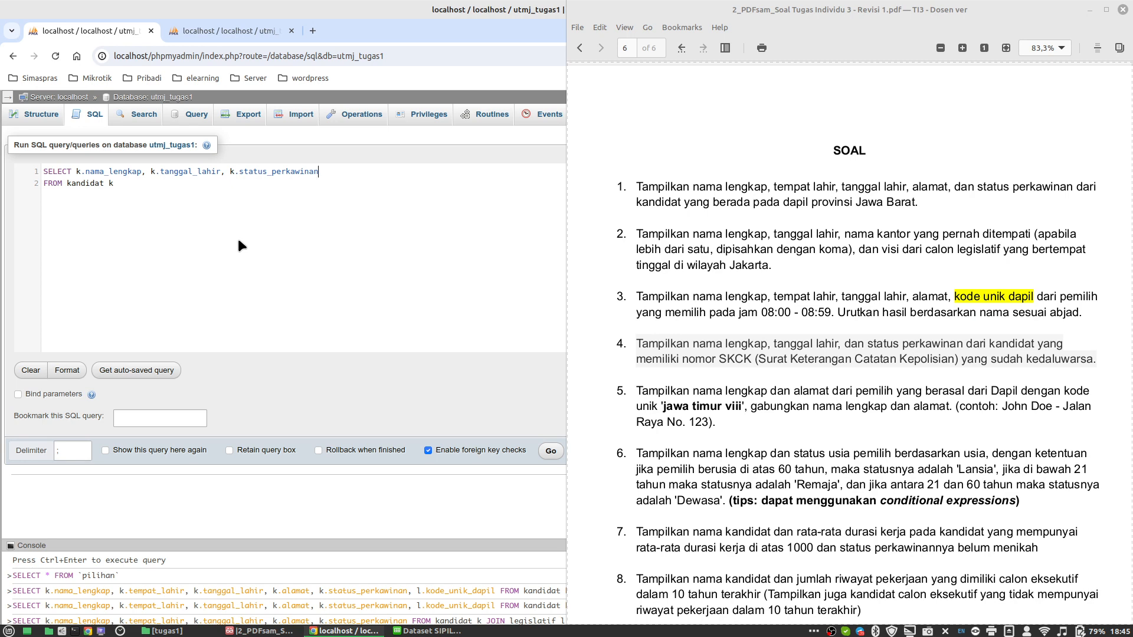
Step: Begin a fourth selected column with ce. and add an indented LEFT JOIN calon_eksekutif ce below the FROM line
text(,)
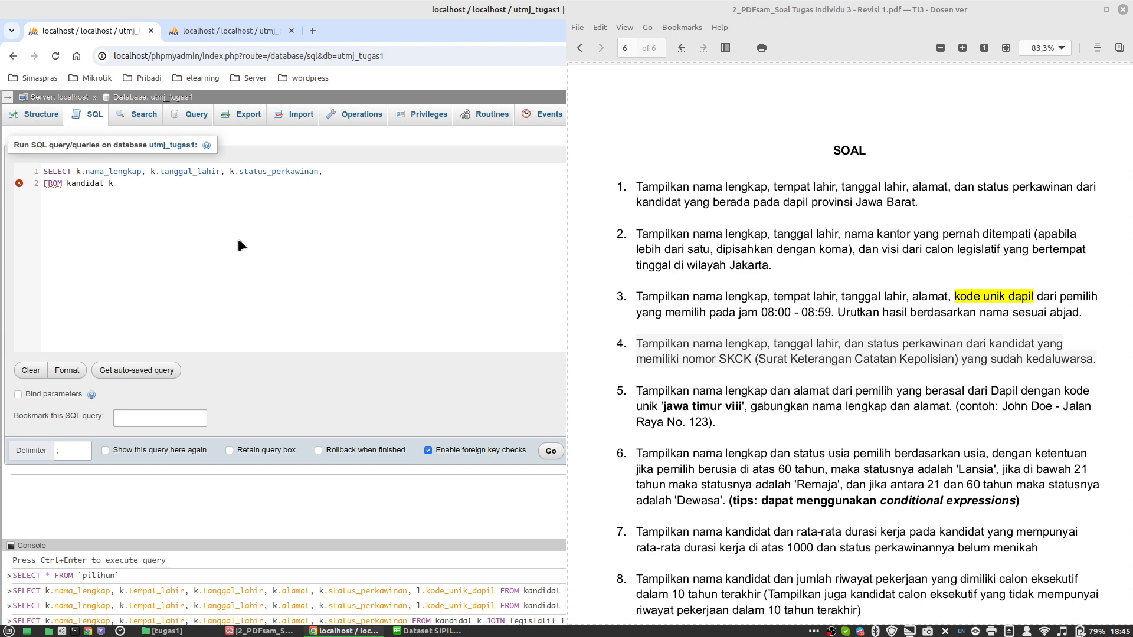
text(ce.)
key(Down)
key(Down)
key(Tab)
text(LEFT )
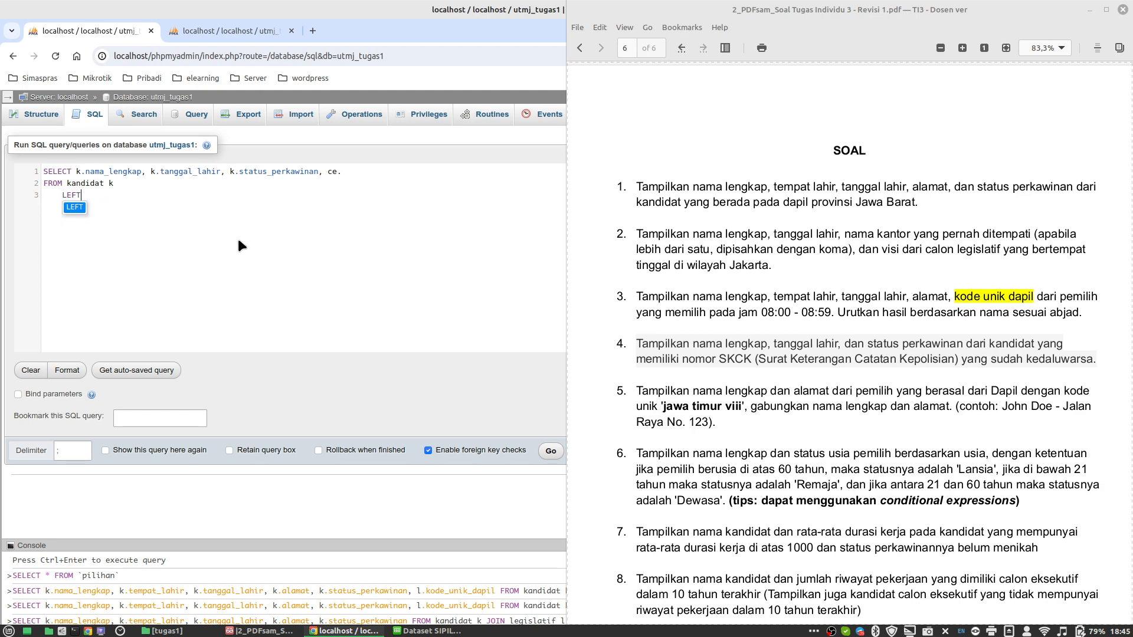
text(JOIN cal)
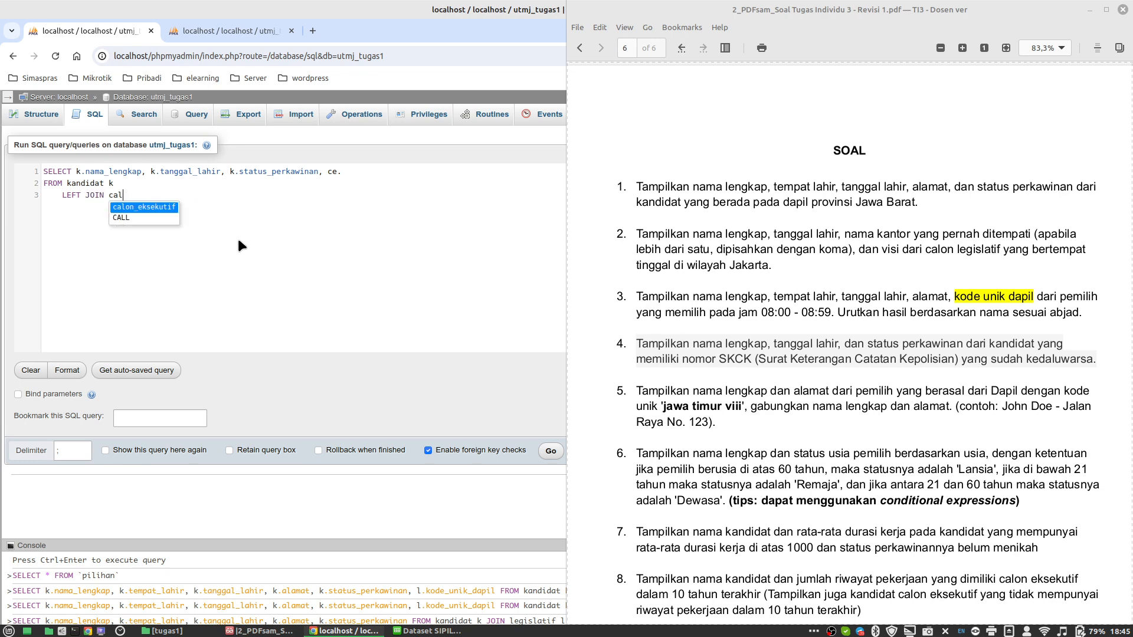
text(on_eksekutif ce)
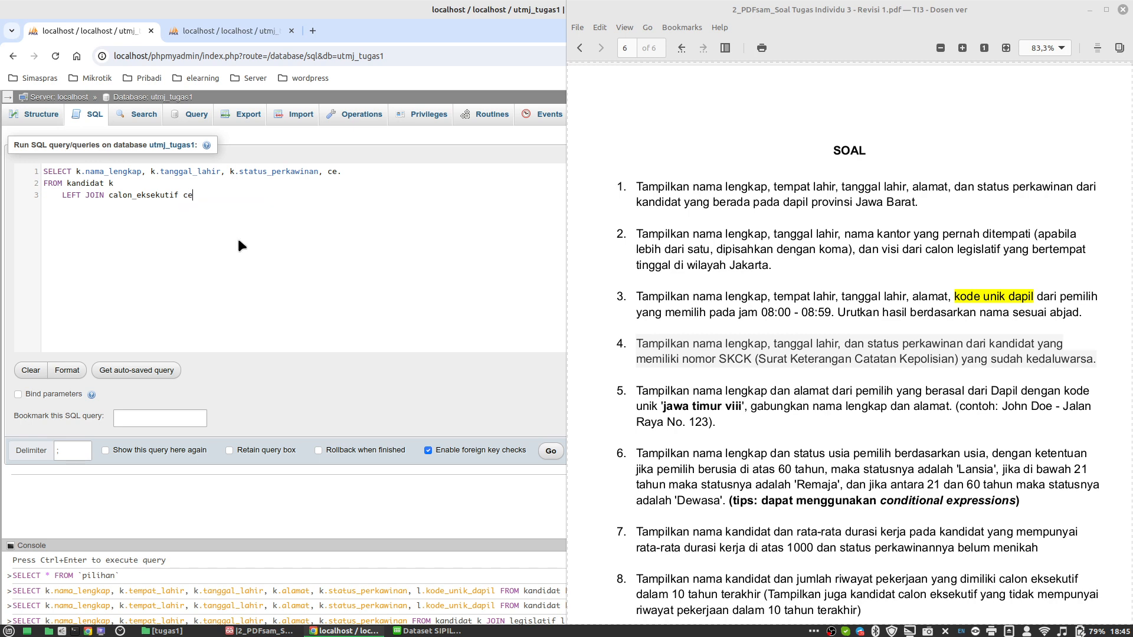
Step: Complete the fourth selected column as ce.expired_date
key(Up)
key(End)
text(expired_date)
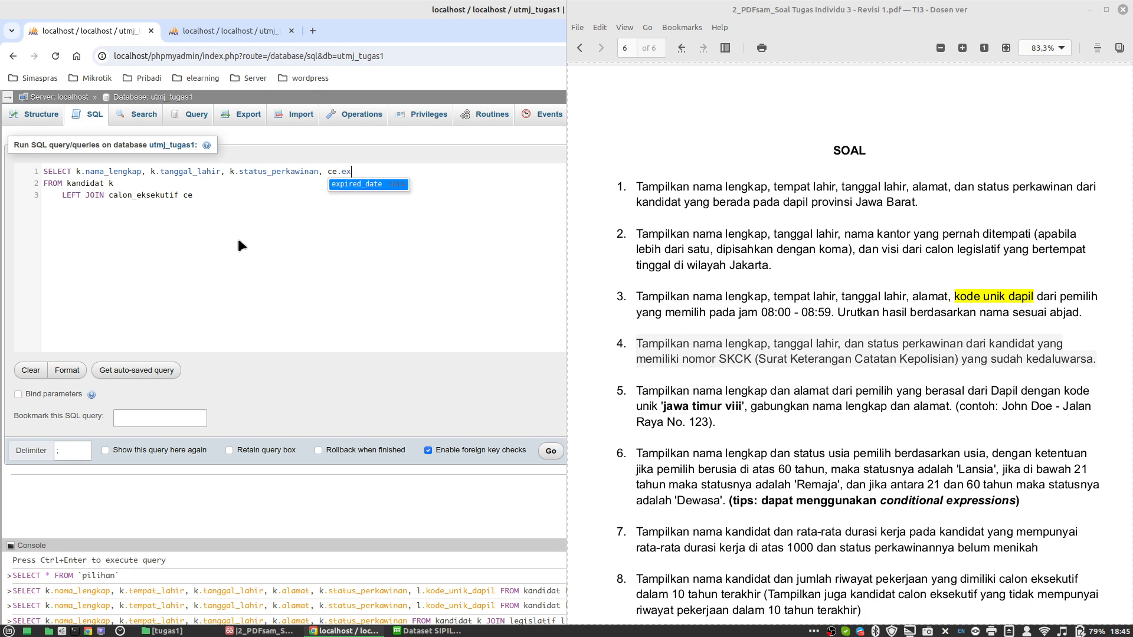
key(Return)
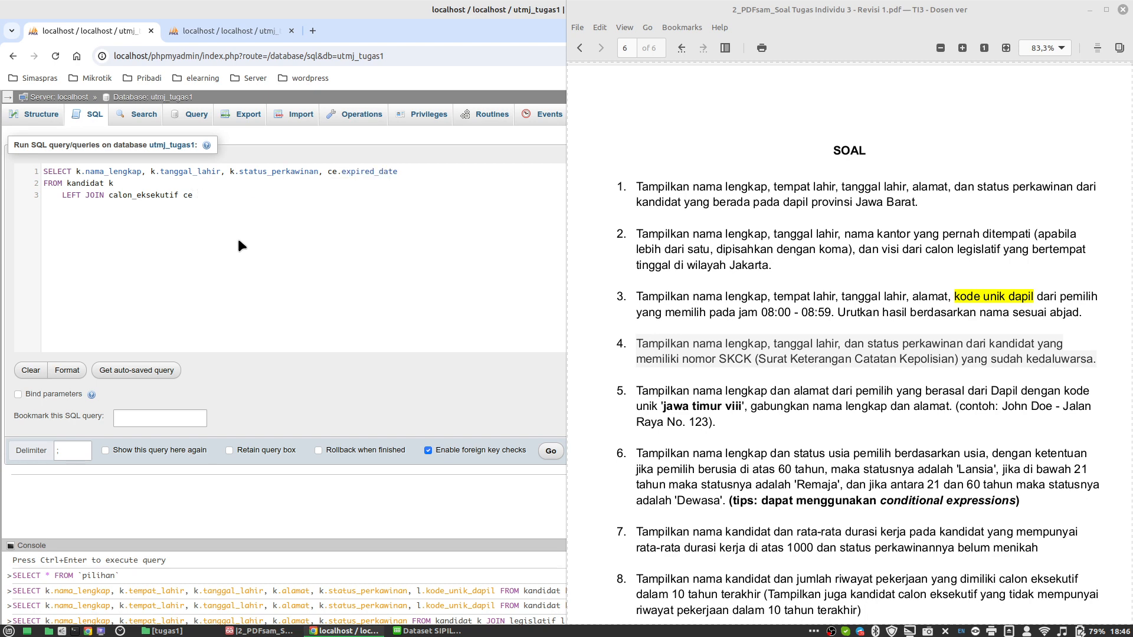
Step: Give the calon_eksekutif join the condition ON k.nik=ce.nik_kandidat
text(ON )
text(k.nik)
text(=ce)
text(.nik_kandidat )
Step: Add WHERE ce.expired_date < '20024-02-14'; on a new line and run the query
text(WHERE )
text(ce.expired_date)
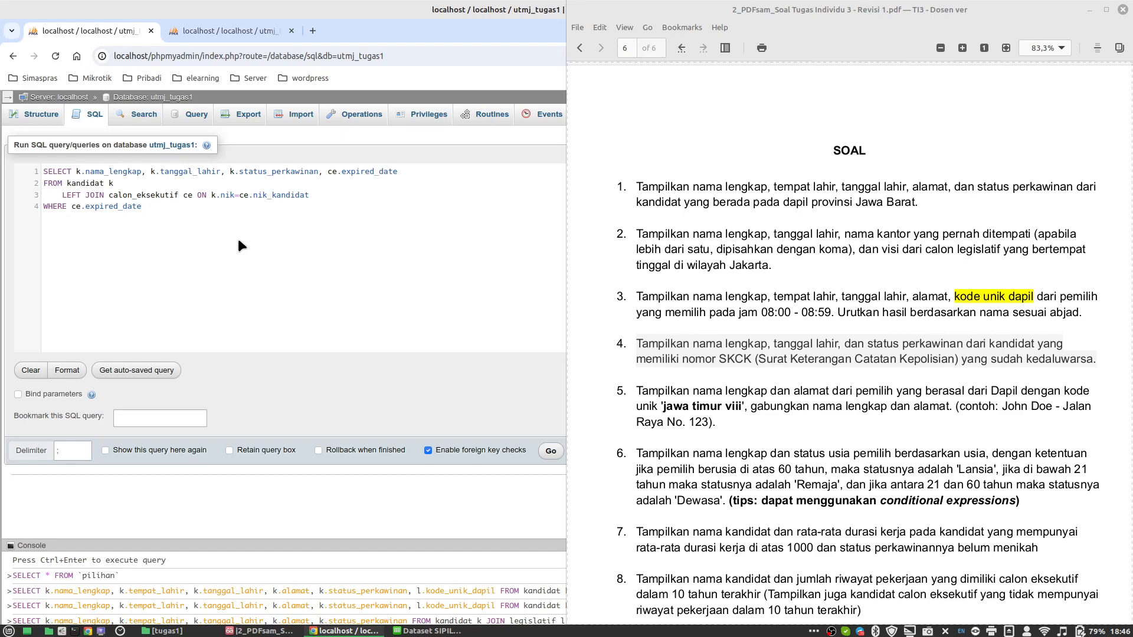
text( < '20024-02-14';)
click(542, 446)
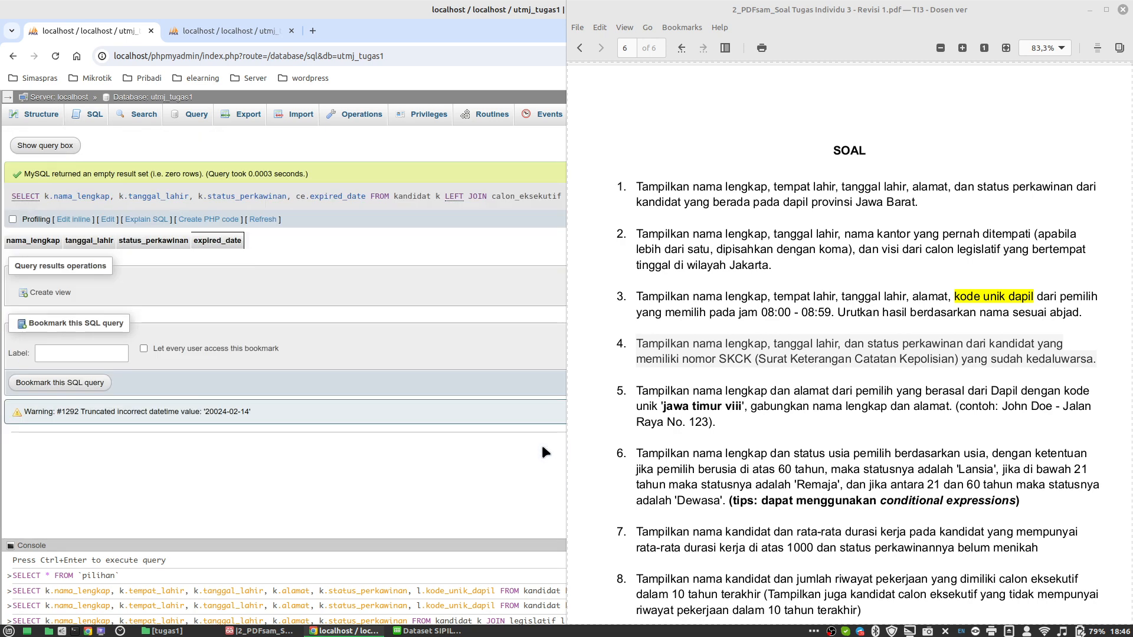
Step: Switch to the maximized dataset spreadsheet and check the expired_date values on the calon_eksekutif sheet against the system date
click(428, 631)
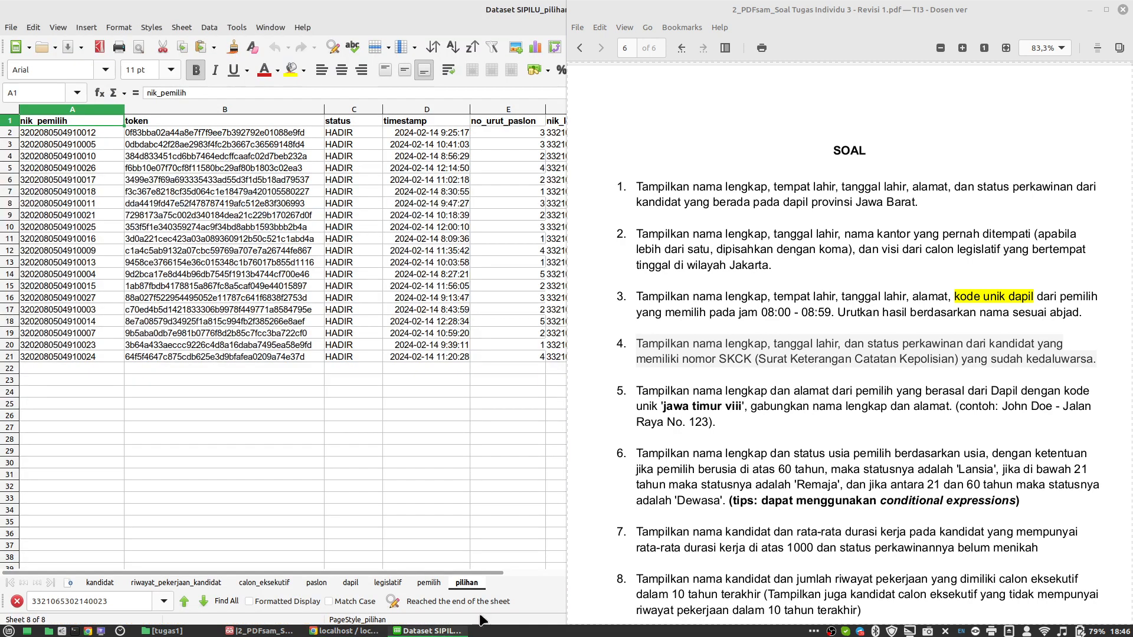
click(1089, 10)
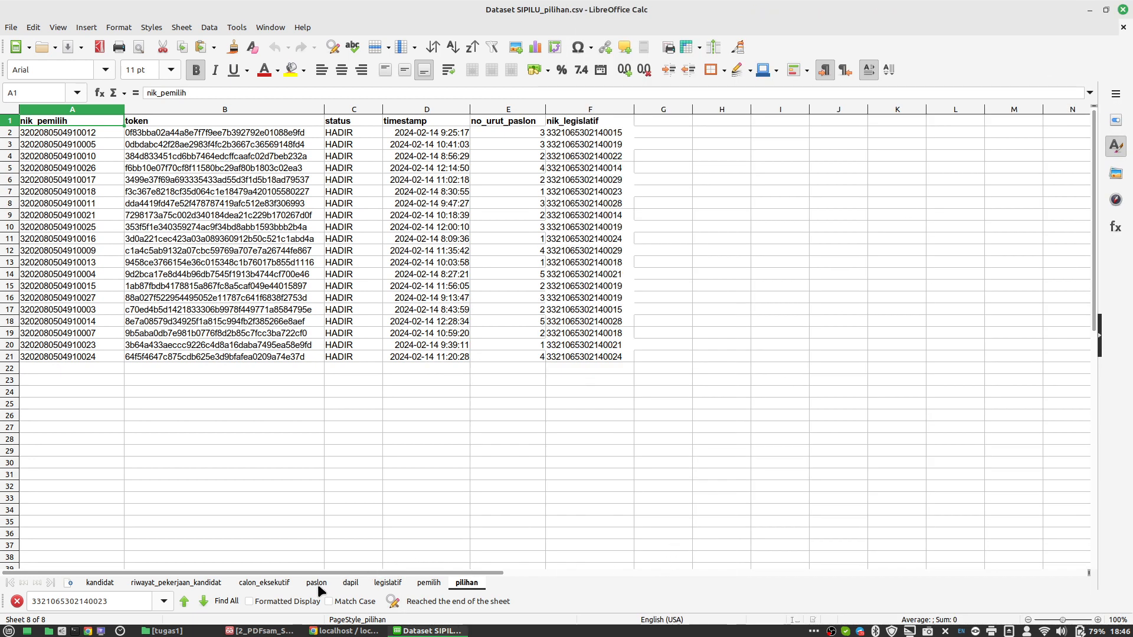
click(264, 583)
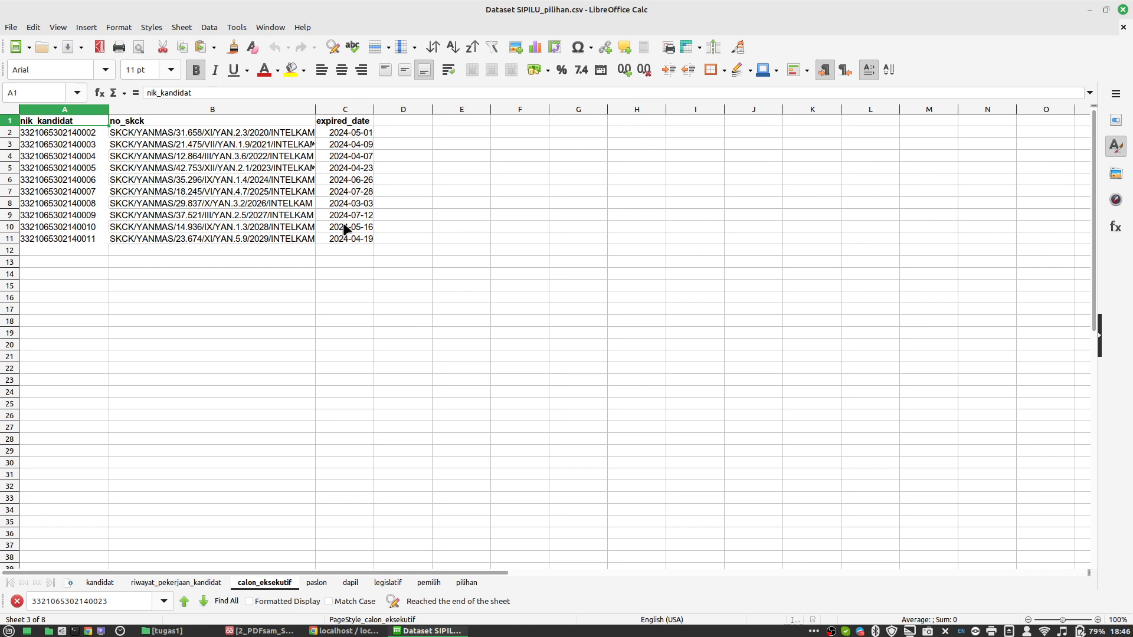
click(358, 187)
click(358, 183)
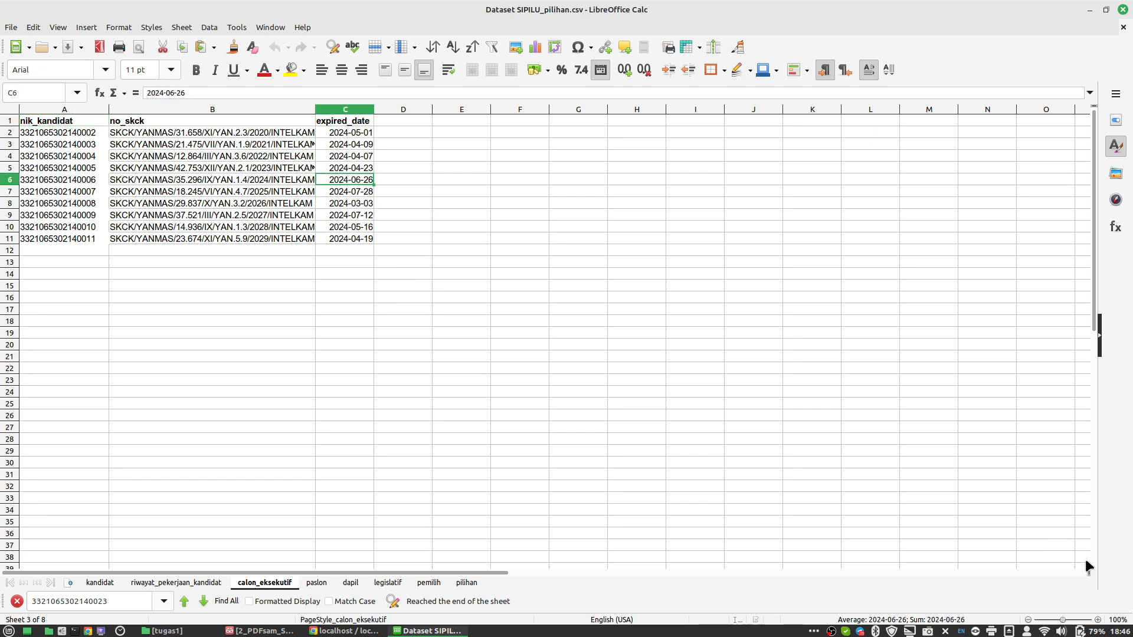
click(1122, 631)
click(1122, 632)
Step: Return to phpMyAdmin, change the month and day in the WHERE date to 06-17, and rerun the query
click(360, 632)
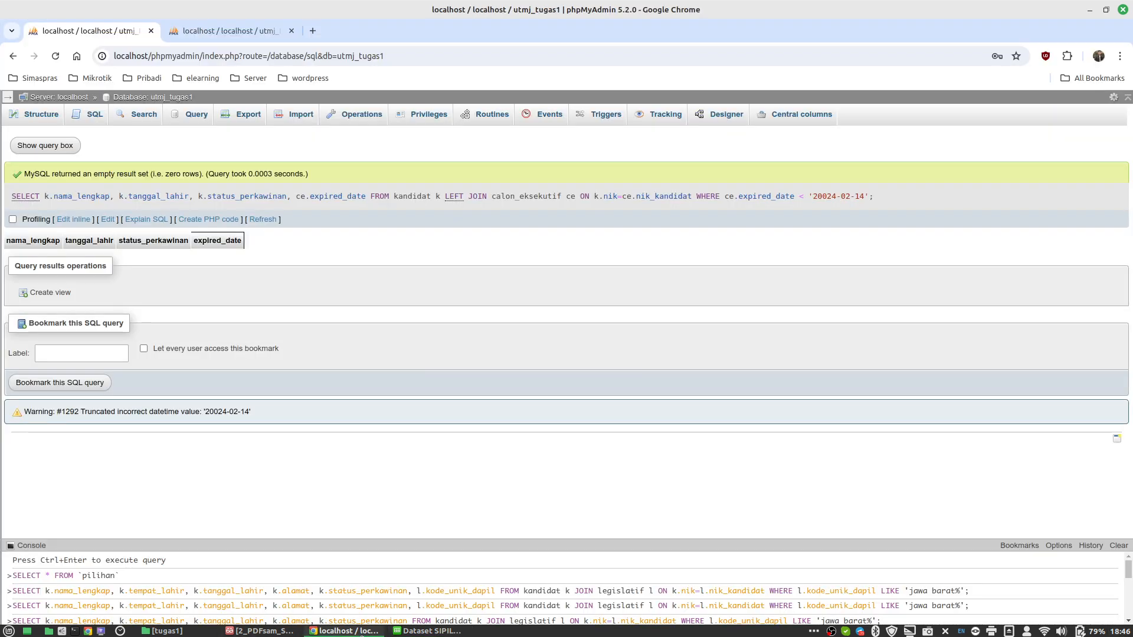
click(109, 220)
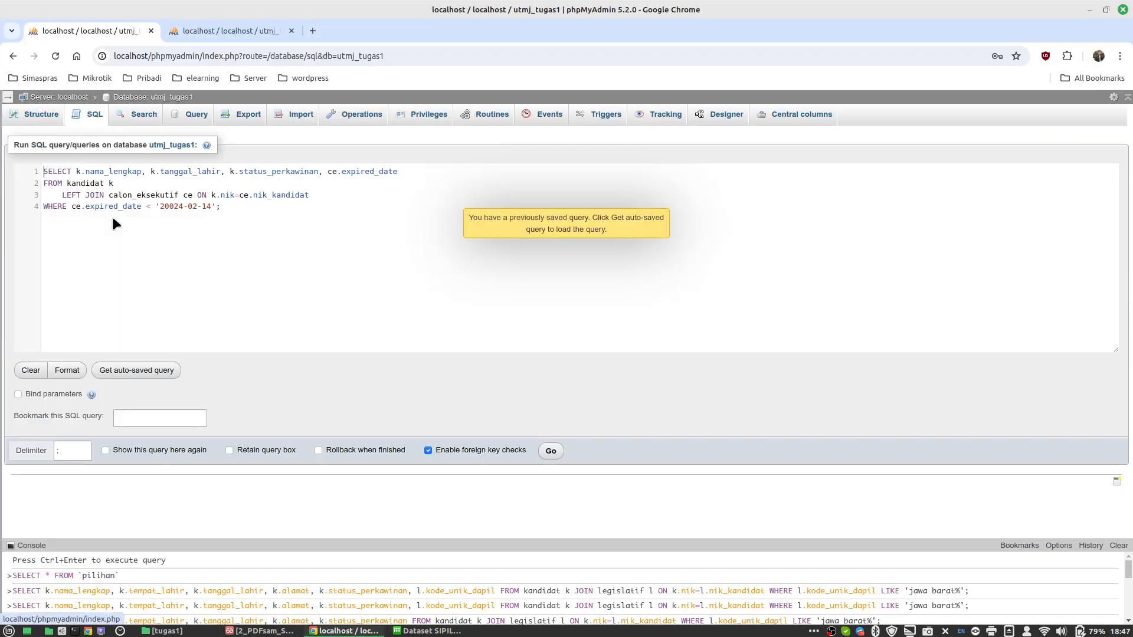
click(193, 206)
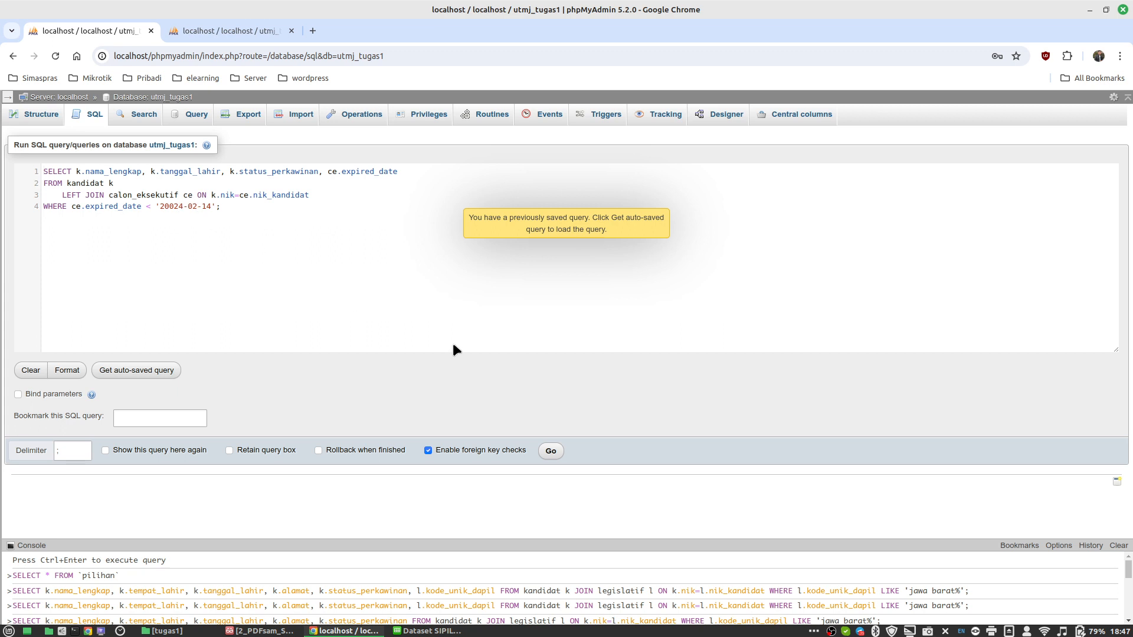
key(BackSpace)
text(6)
key(Right)
key(BackSpace)
text(7)
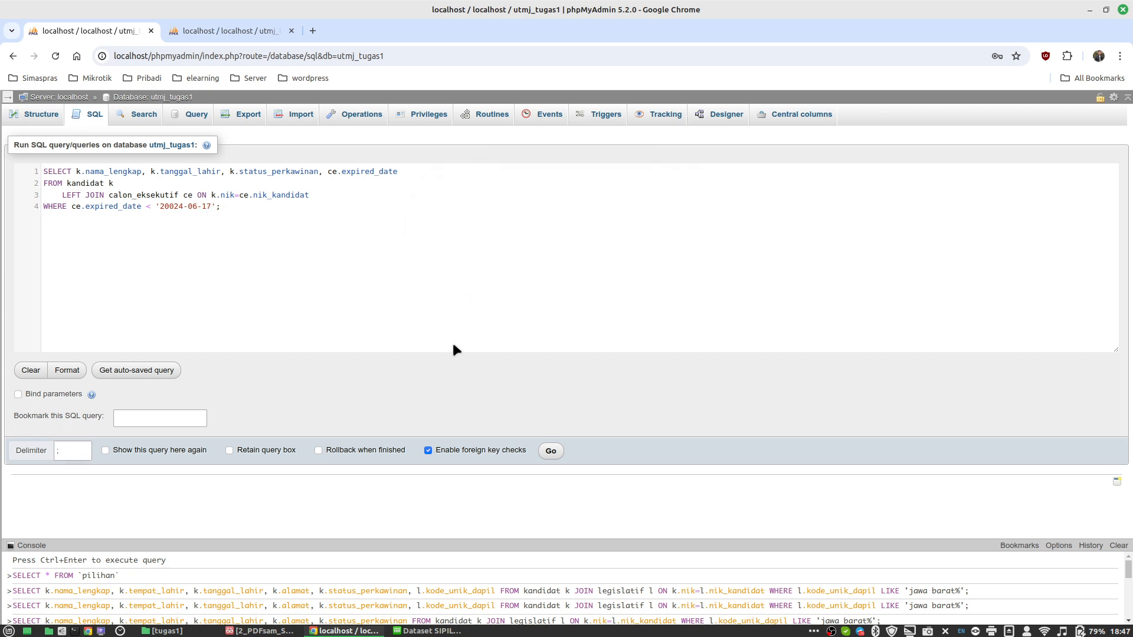
click(551, 451)
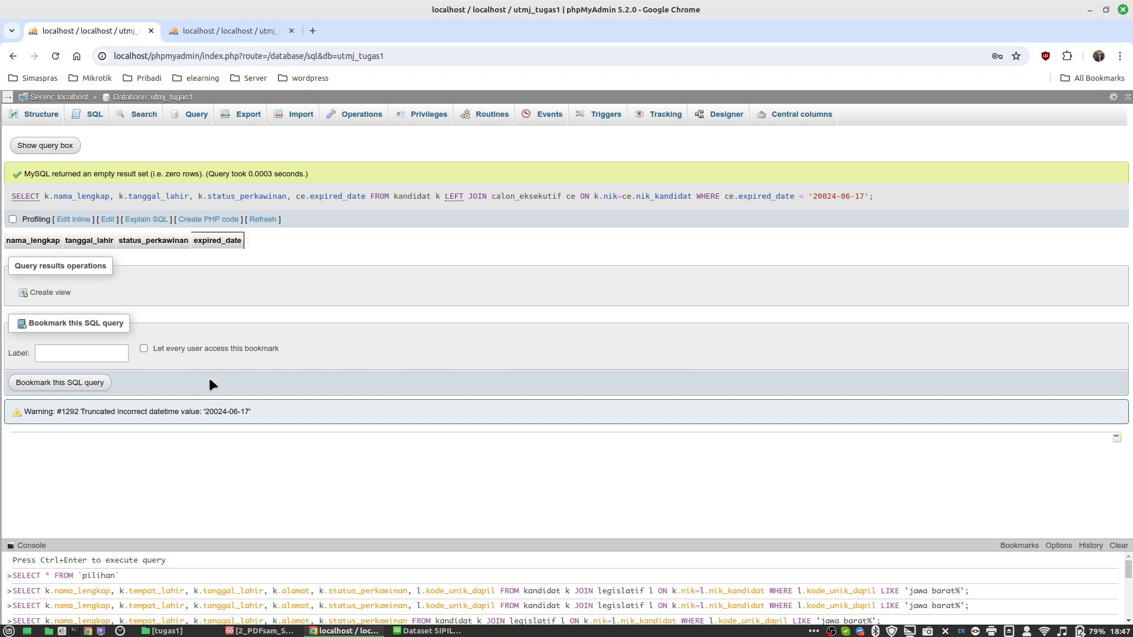
Step: Correct the year in the WHERE date so it reads '2024-06-17' and rerun the query
click(108, 220)
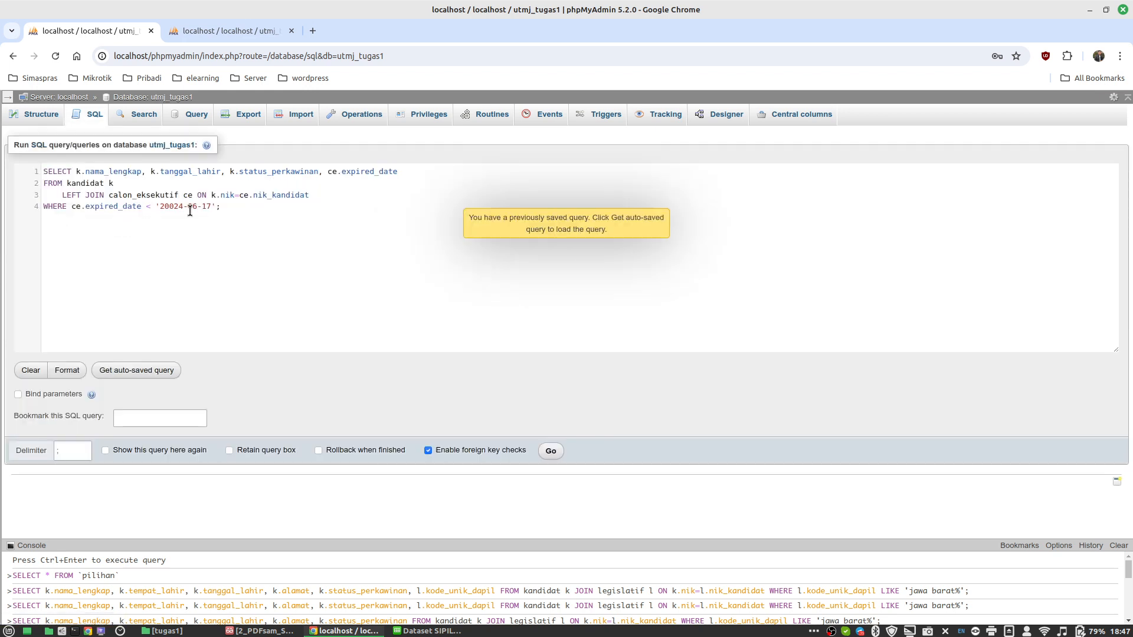
key(BackSpace)
click(543, 451)
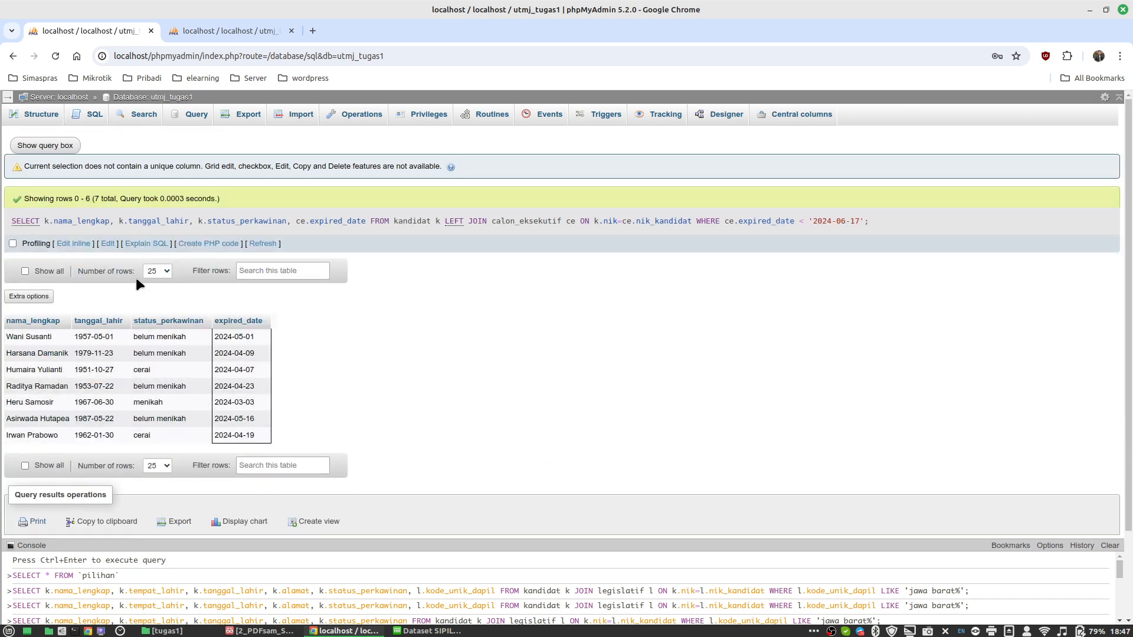
Step: Change the WHERE date to '2024-02-14' and run the query
click(107, 244)
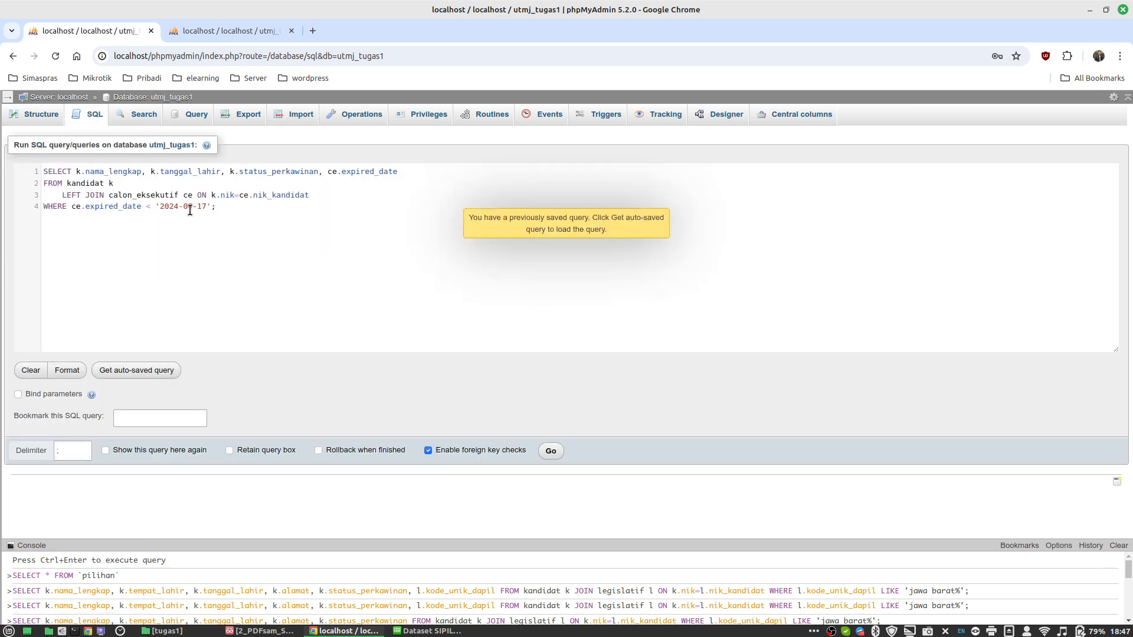
text(2)
key(BackSpace)
text(4)
click(550, 450)
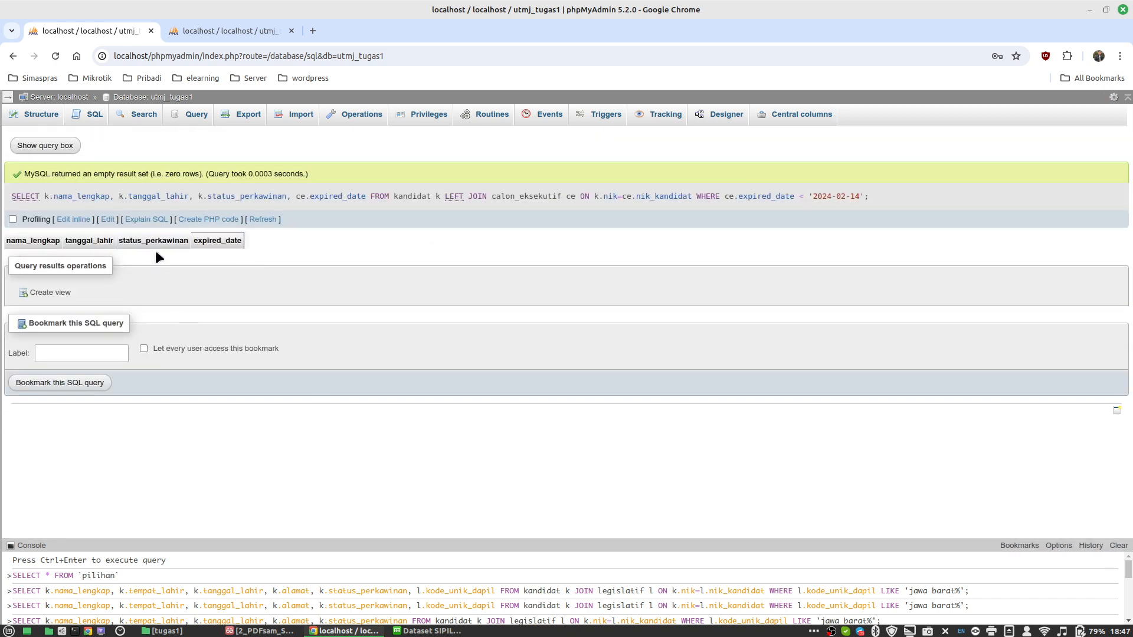
Step: Reopen the query for editing and set the WHERE date to '2024-06-17'
click(108, 220)
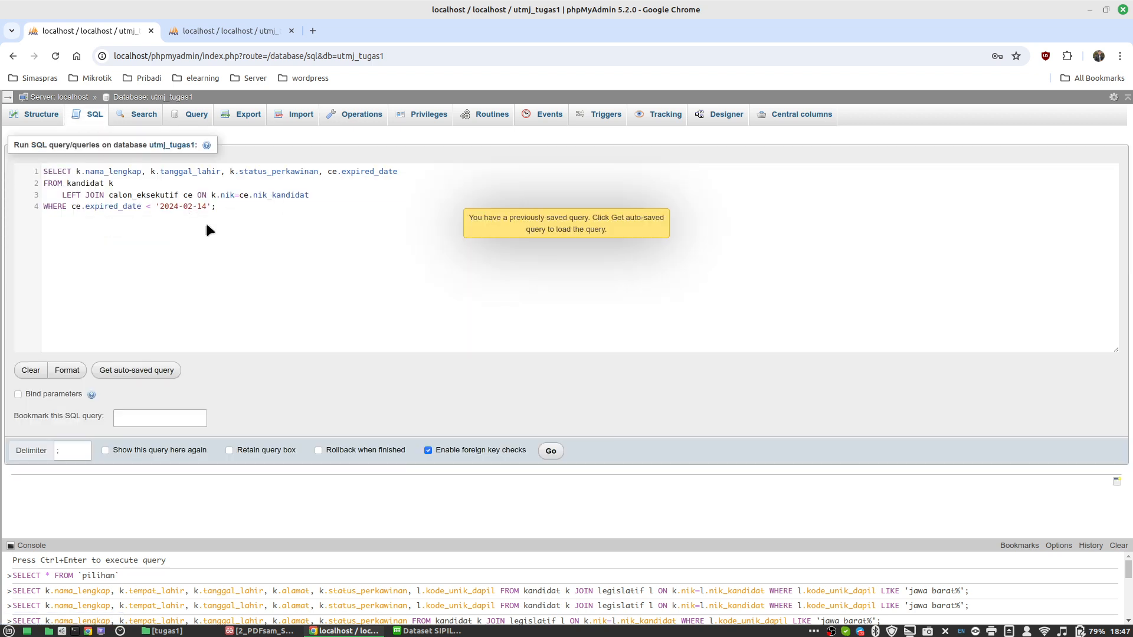
click(193, 206)
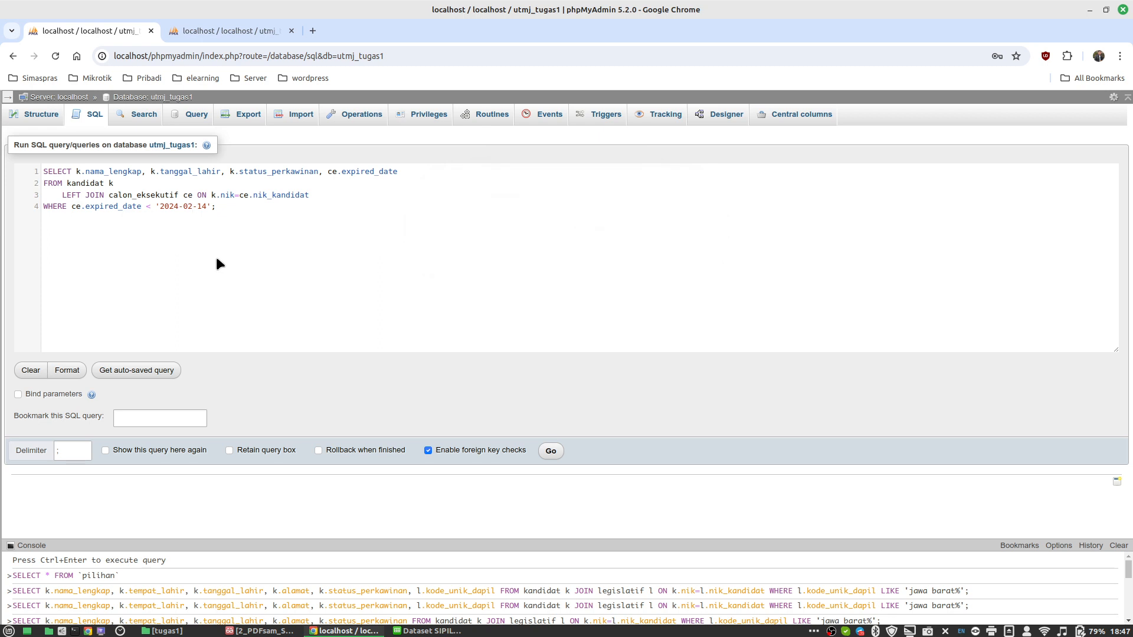
key(BackSpace)
text(6)
key(Right)
key(BackSpace)
text(7)
Step: Remove ce.expired_date from the SELECT list and run the query with the three remaining columns
key(Up)
key(Up)
key(ctrl+shift+Right)
key(ctrl+shift+Right)
key(ctrl+shift+Right)
key(ctrl+shift+Right)
key(BackSpace)
click(551, 451)
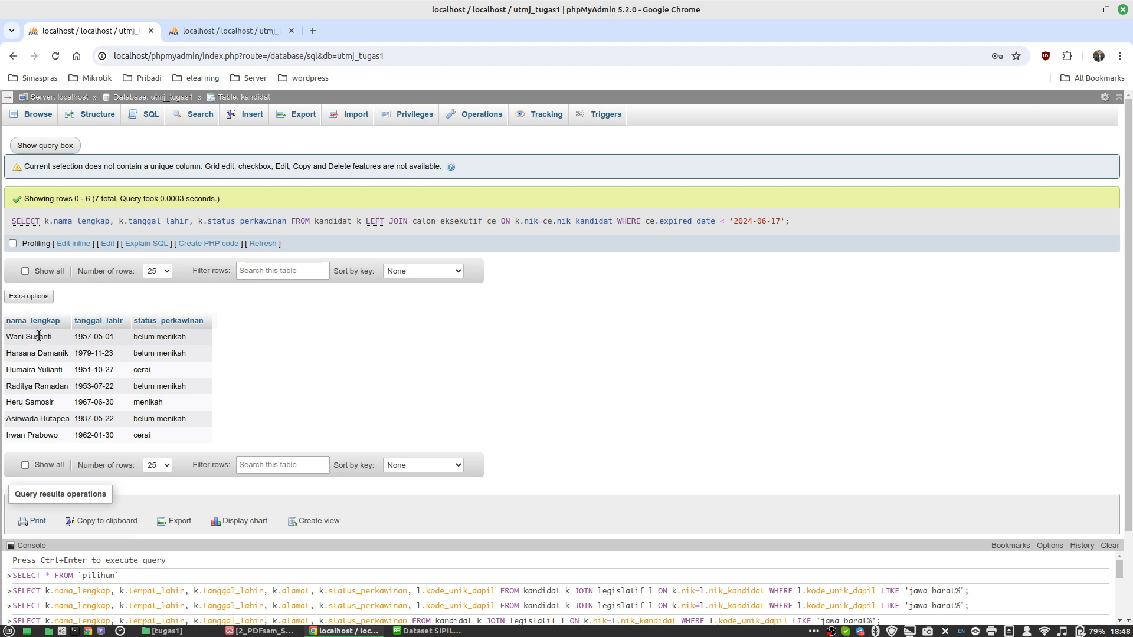
Step: Reduce the console's height, switch to the assignment PDF and highlight the text of question 5
scroll(397, 367, down, 2)
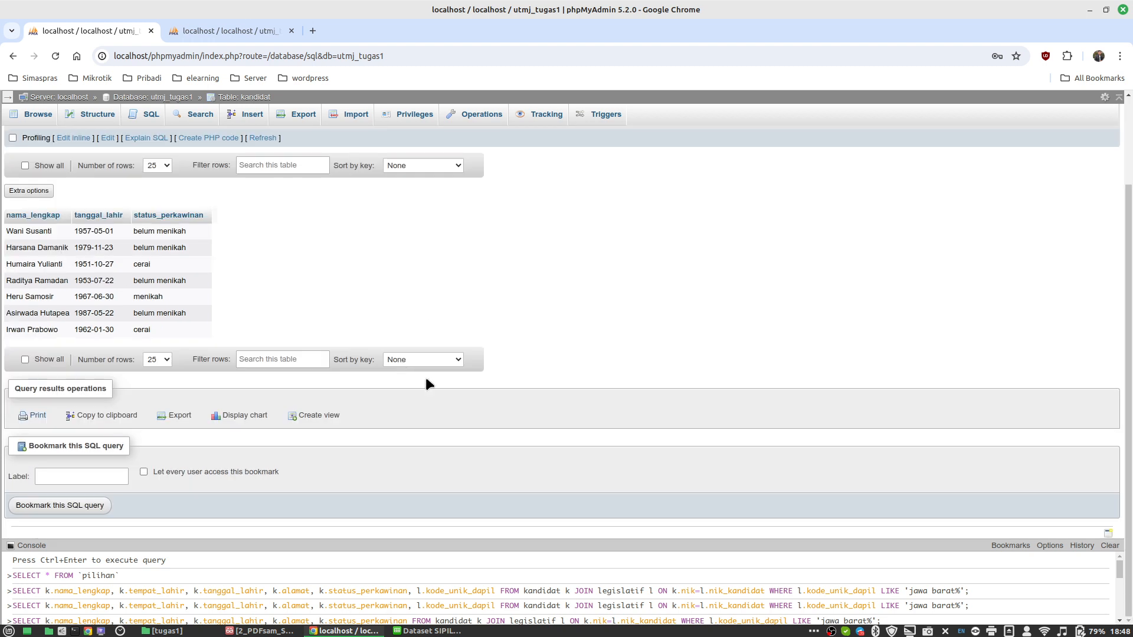
drag(635, 543, 615, 597)
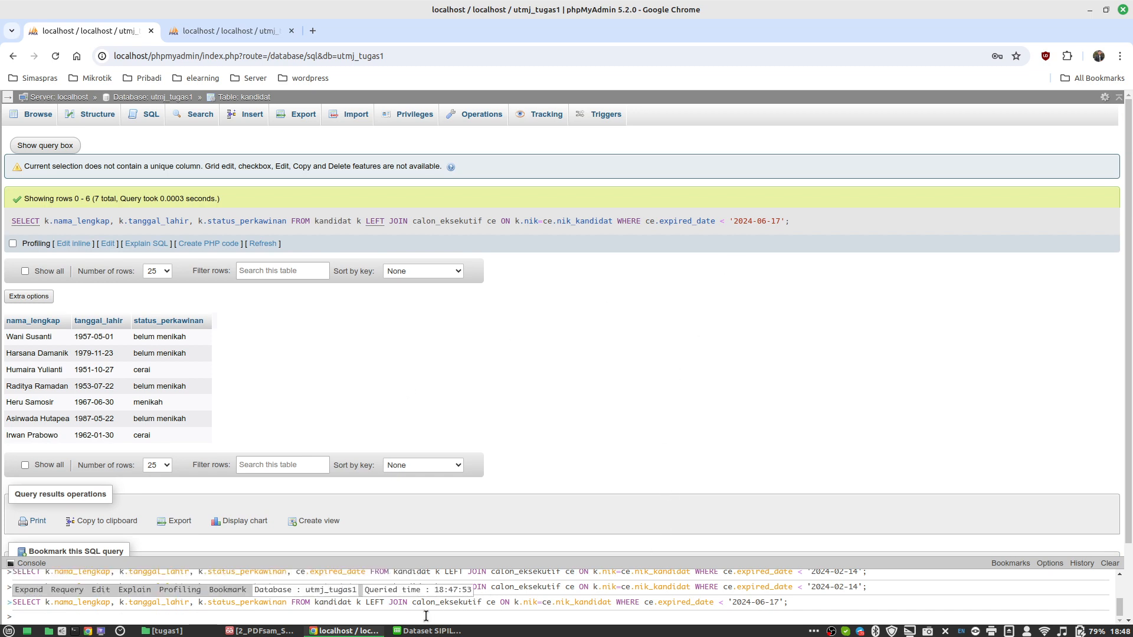
click(264, 632)
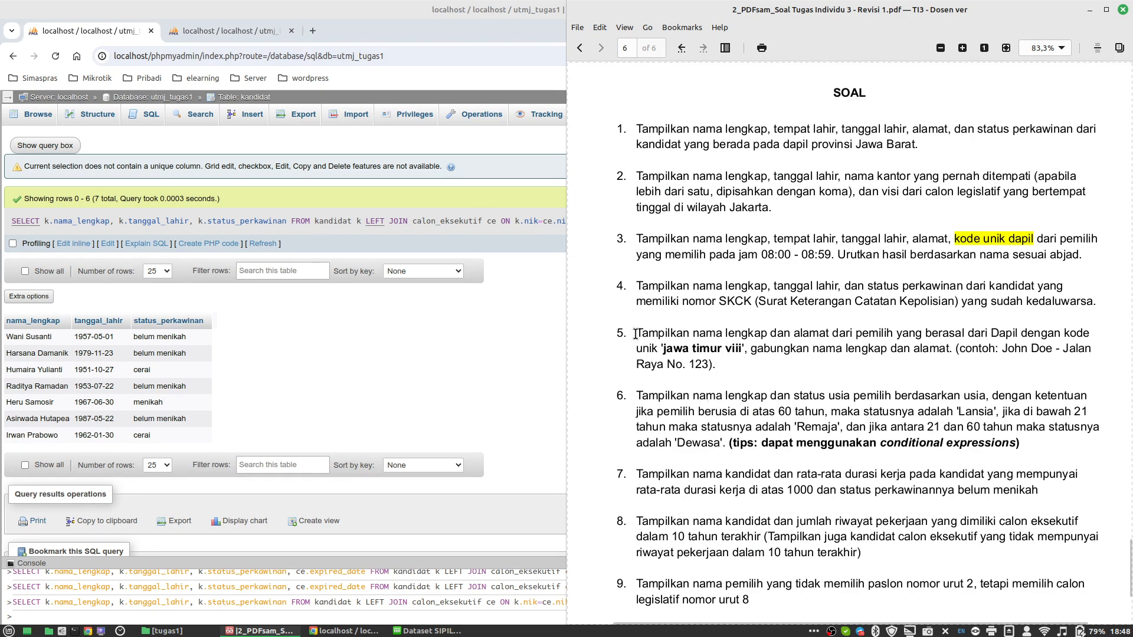
mouse_move(635, 335)
mouse_down()
mouse_move(745, 349)
mouse_move(644, 342)
mouse_up()
click(745, 373)
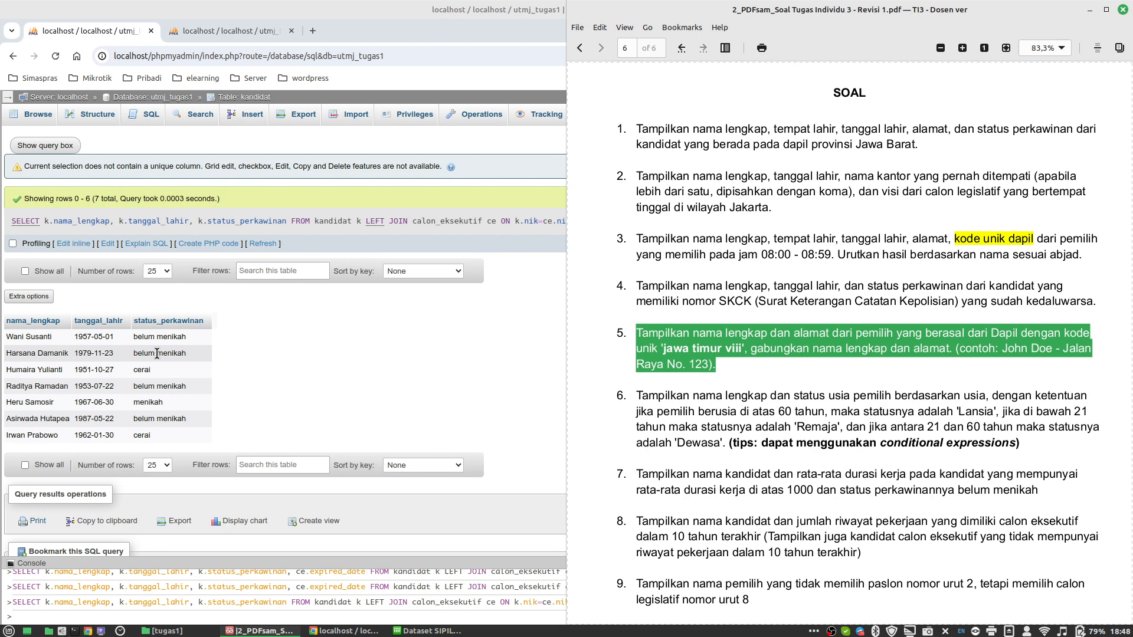
Step: Open a blank SQL query on the utmj_tugas1 database and write a SELECT line with FROM pemilih p below it
click(149, 116)
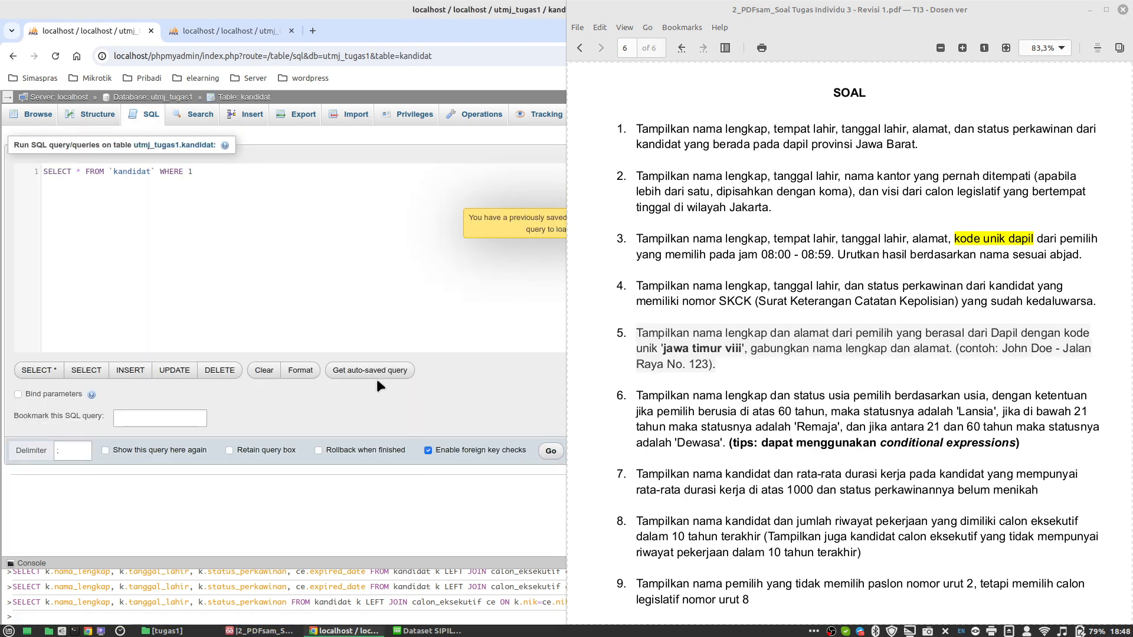
click(136, 97)
click(90, 116)
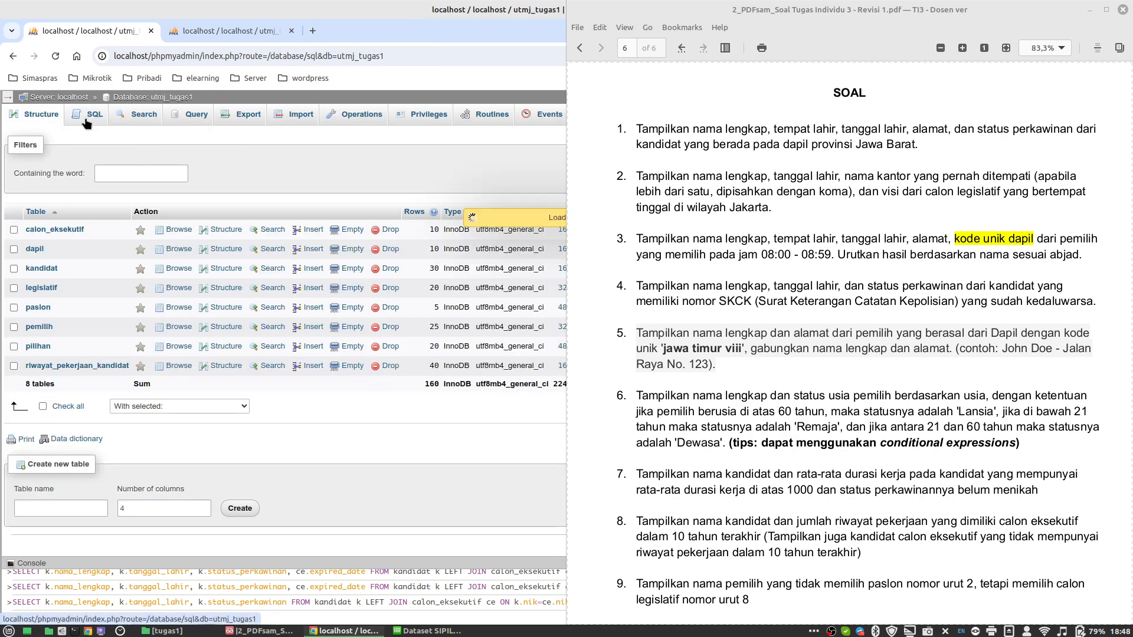
key(Caps_Lock)
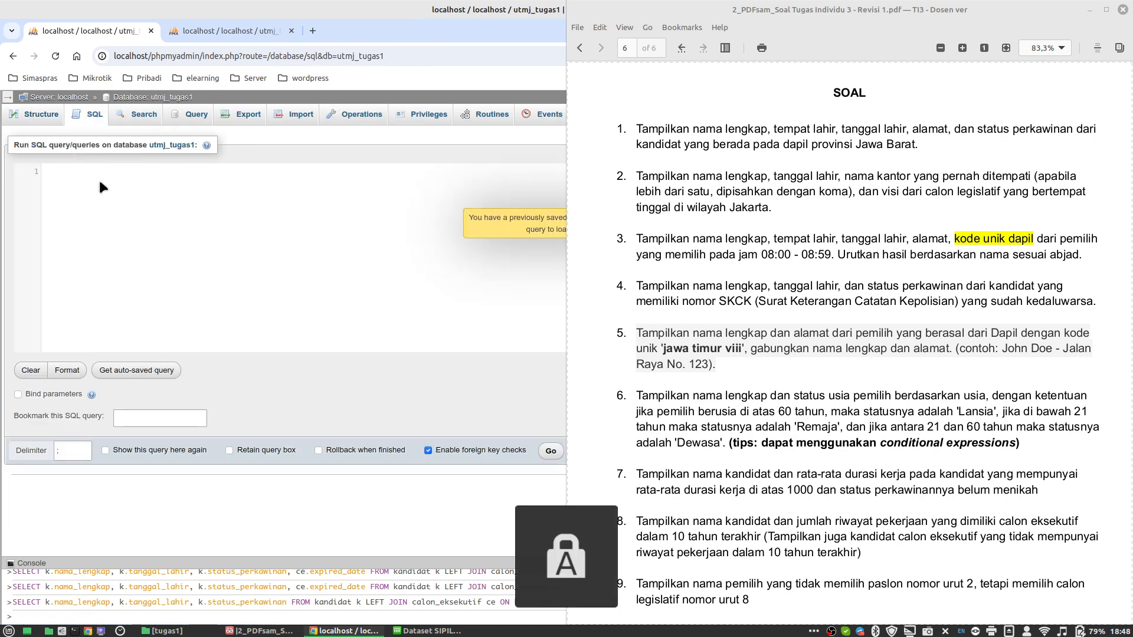
text(SELECT)
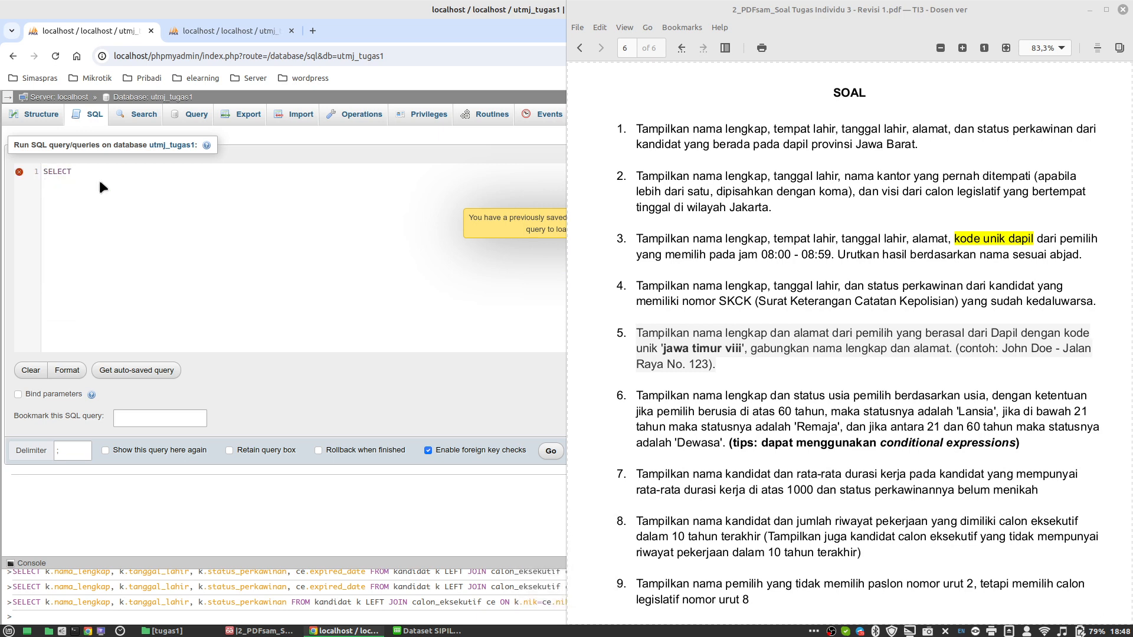
key(Caps_Lock)
text(FROM)
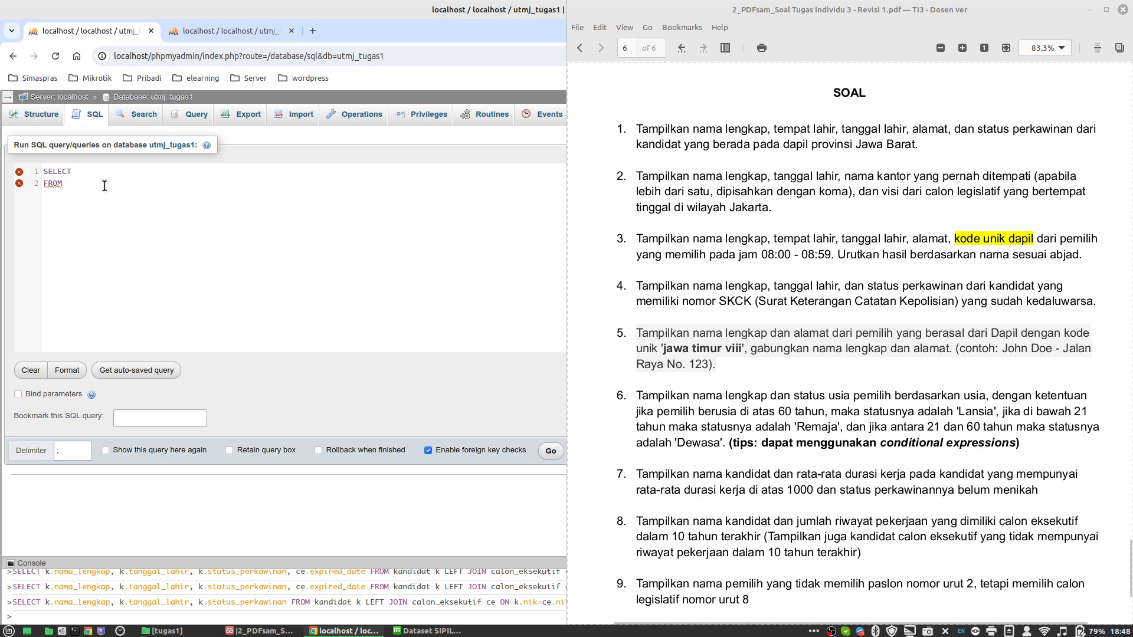
text(pemilih)
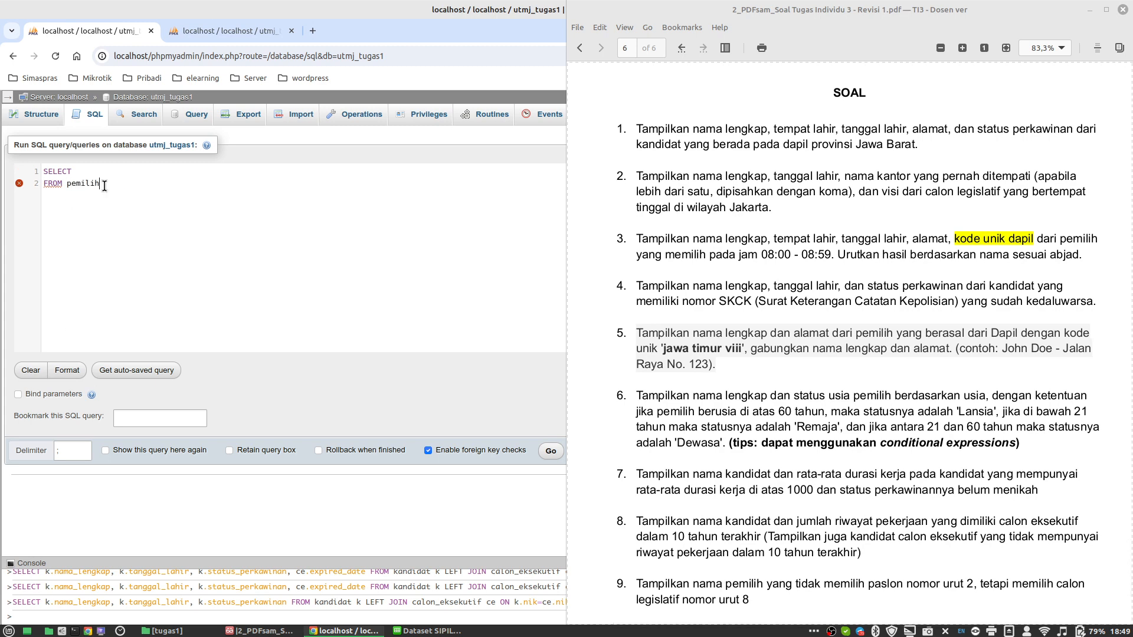
text( p)
Step: Complete the SELECT list with p.nama_lengkap and p.alamat
key(Escape)
text(p.)
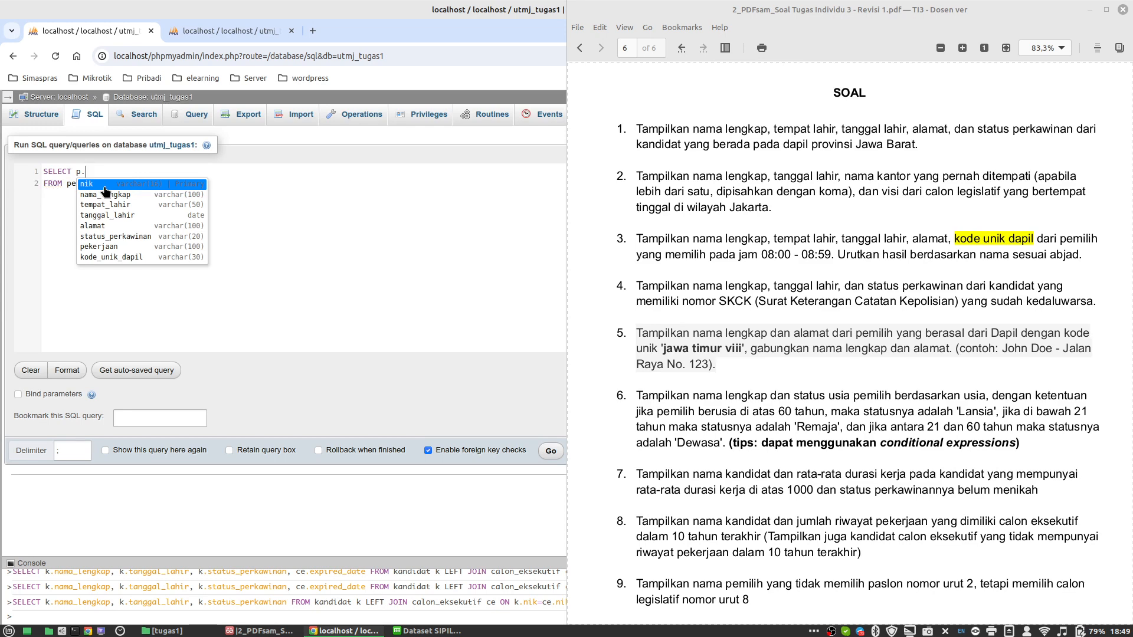
click(106, 193)
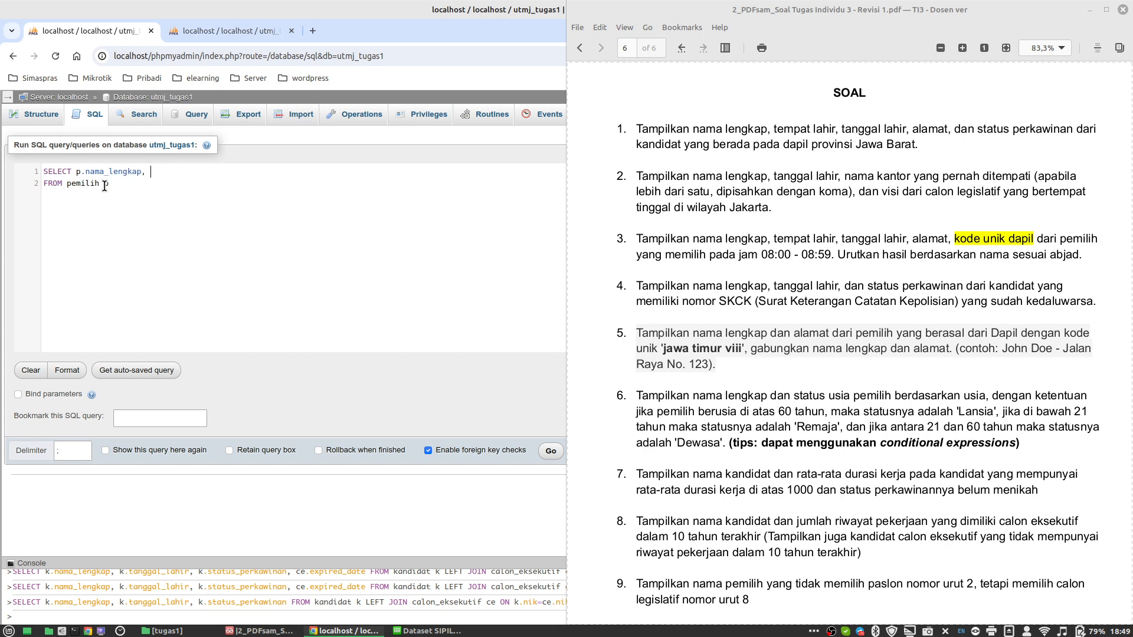
text(, p.)
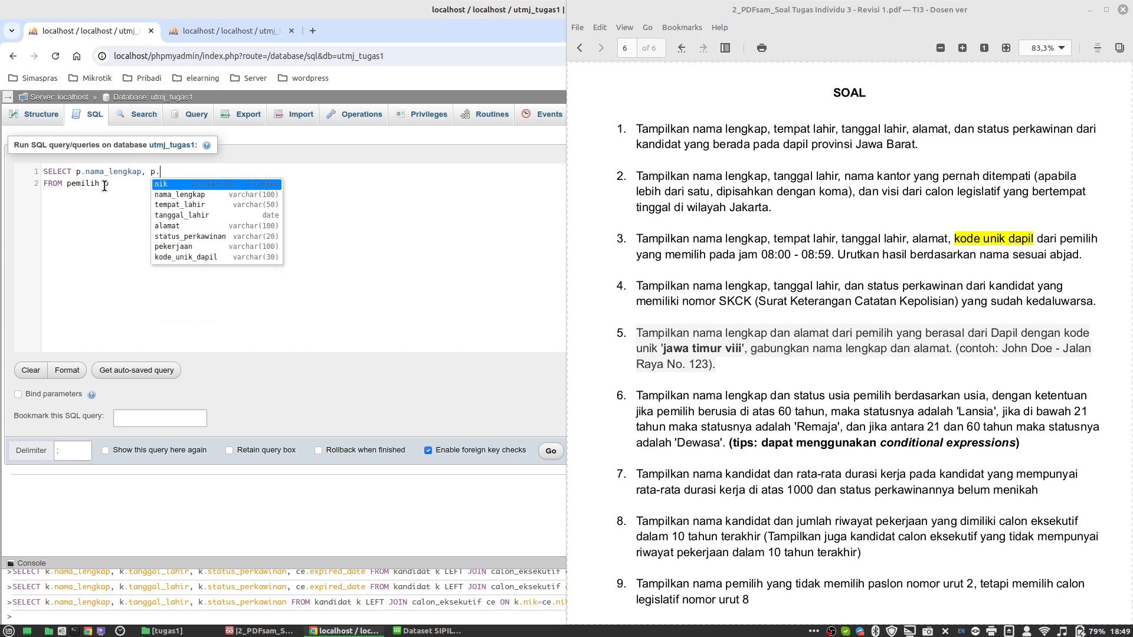
text(ala)
key(Return)
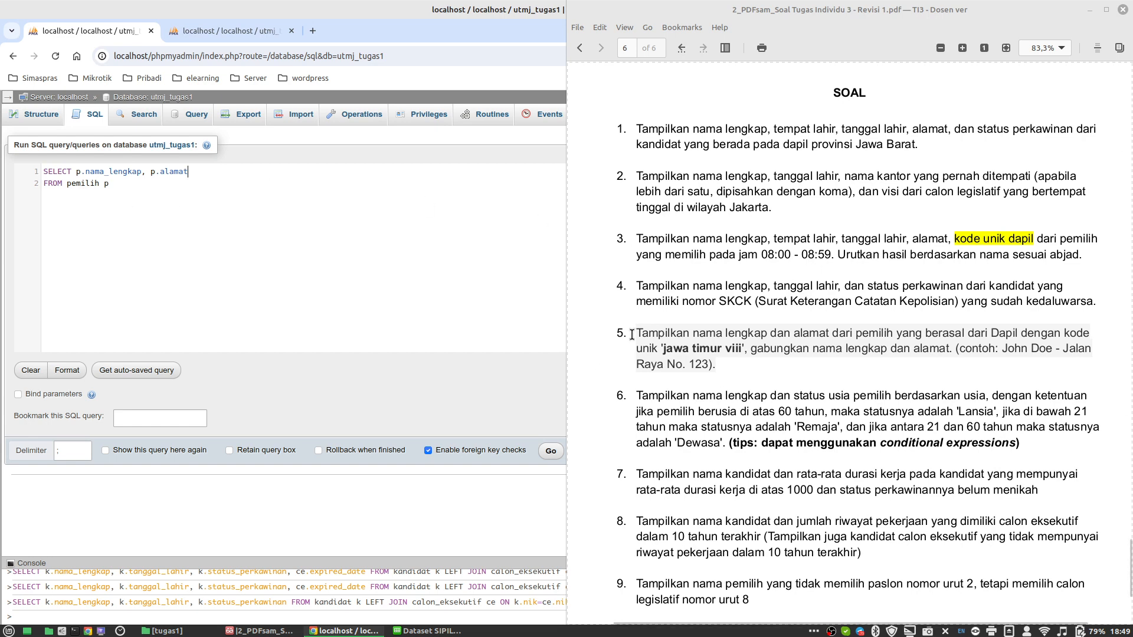
Step: Reread question 5 and wrap the selected columns as CONCAT(p.nama_lengkap, " - ", p.alamat) with the alias Nama
triple_click(998, 350)
drag(997, 351, 1033, 357)
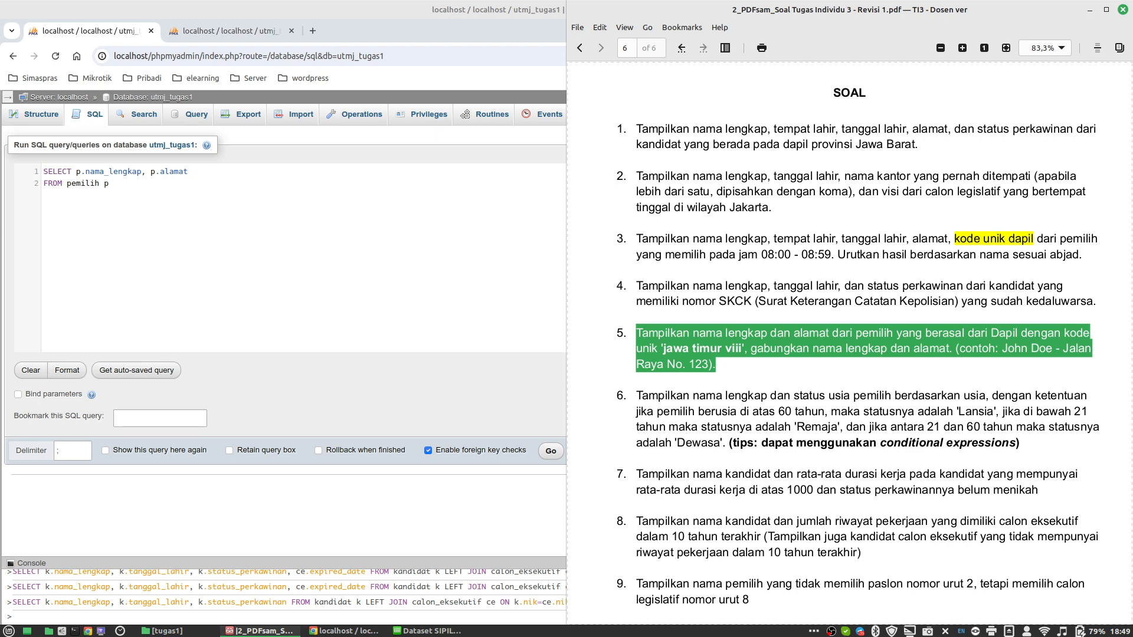
key(alt+Tab)
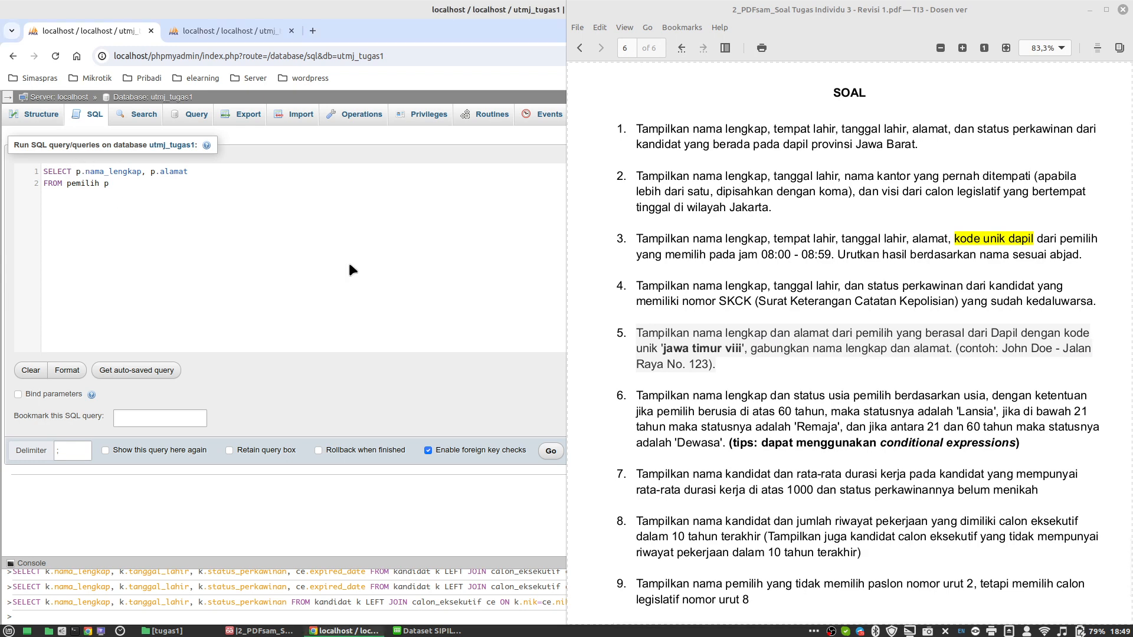
text(CON)
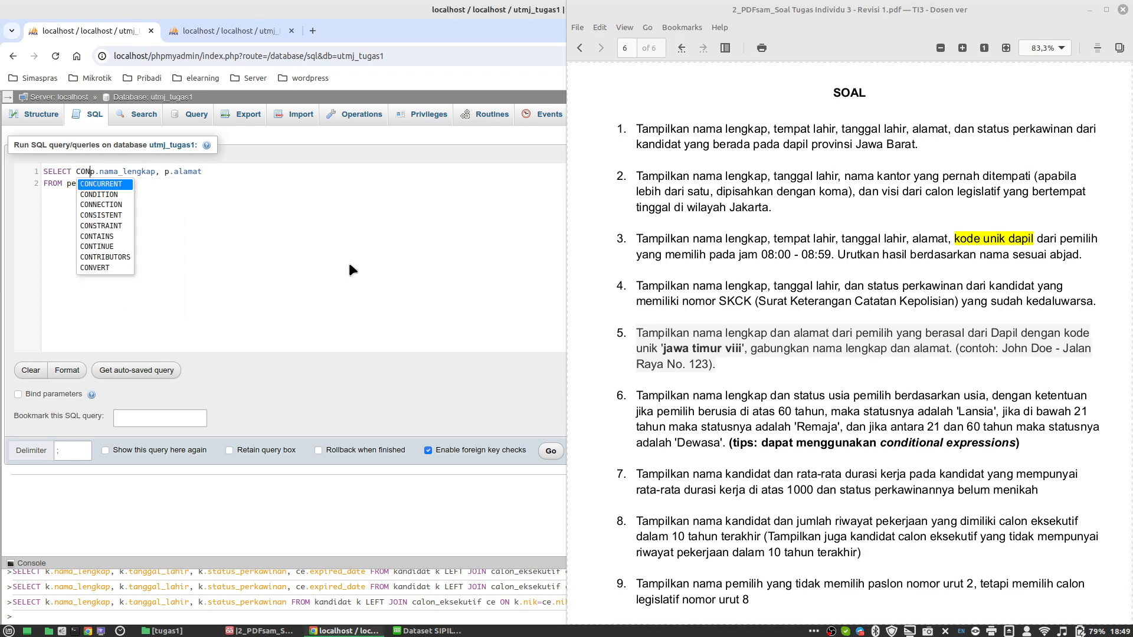
text(CA)
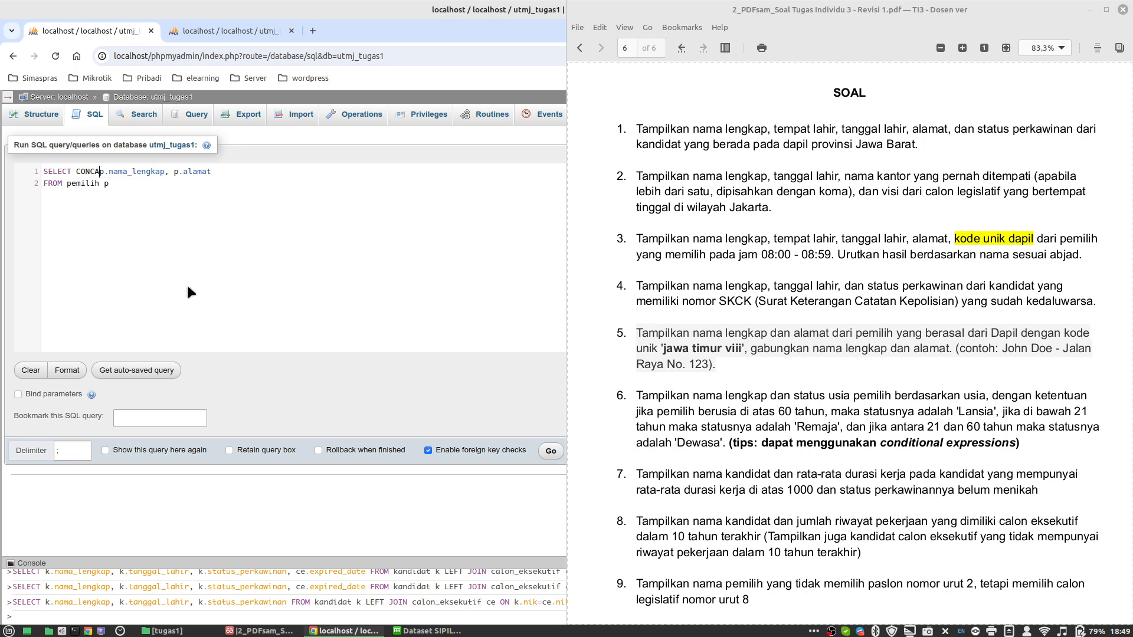
text(T)
text(()
text(" )
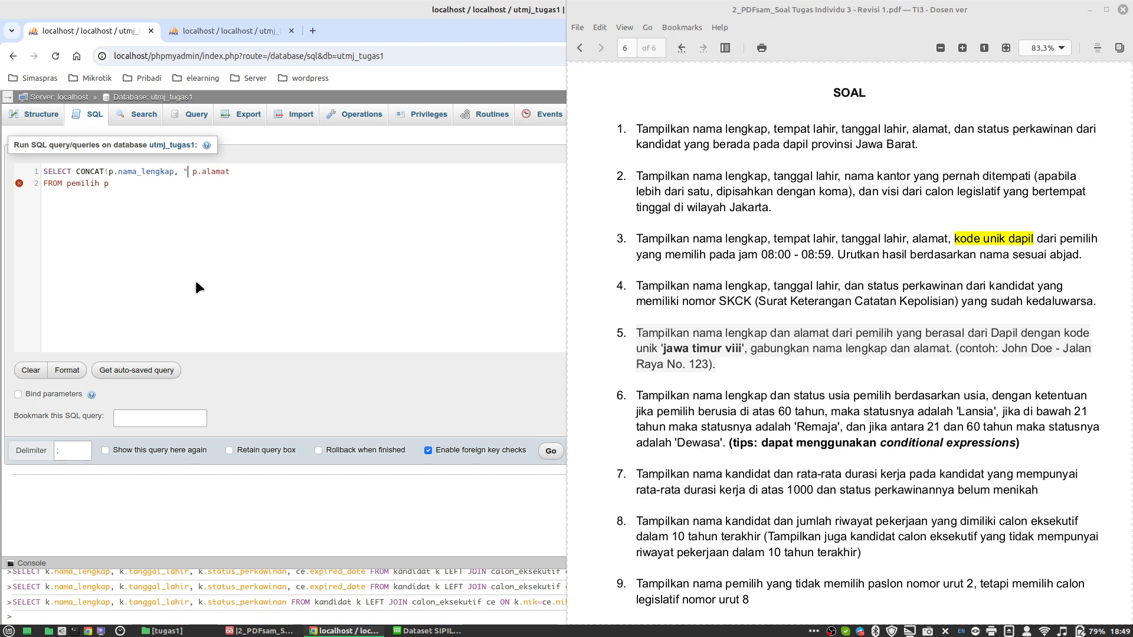
text( - ", )
text() Na)
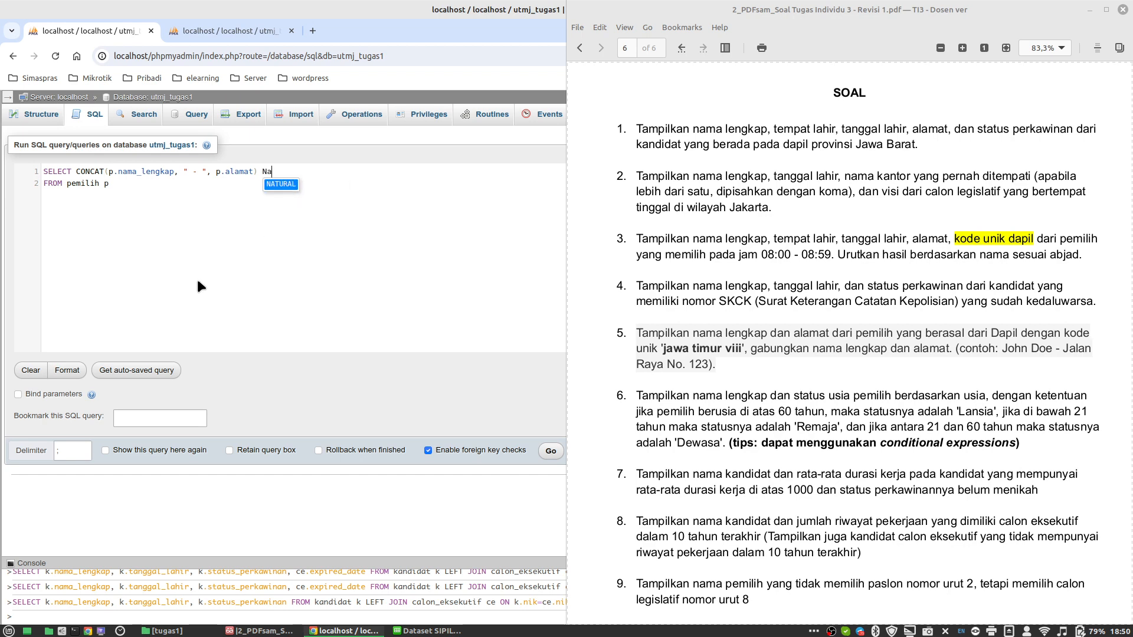
text(ma)
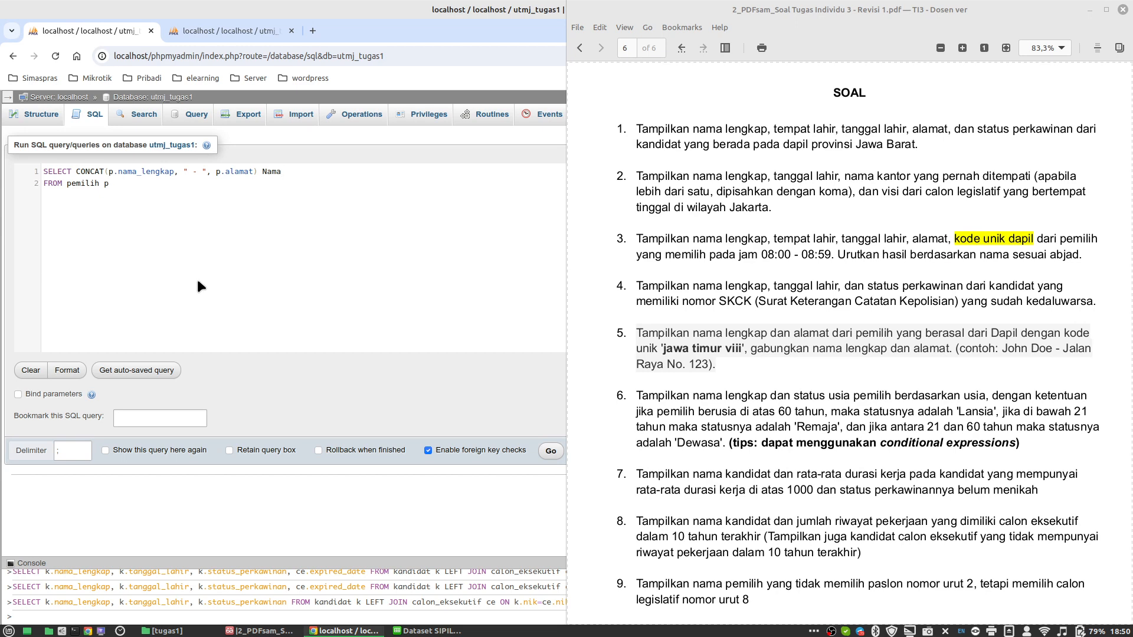
Step: Add a LEFT JOIN to dapil d on p.kode_unik_dapil=d.kode_unik below the FROM line
text(L)
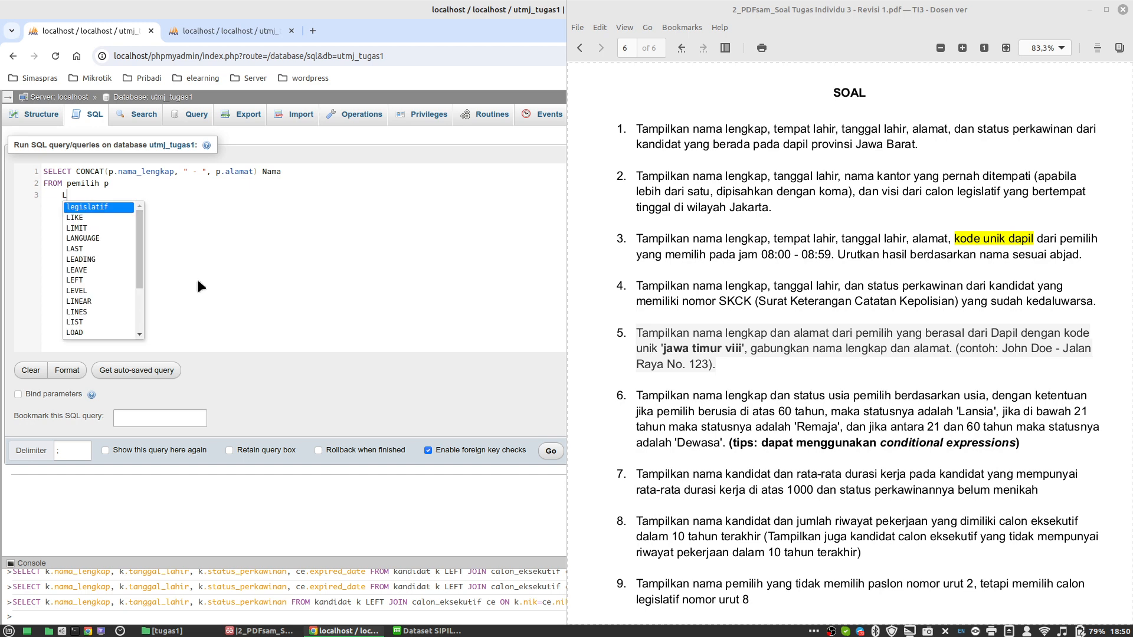
text(EFT JOIN)
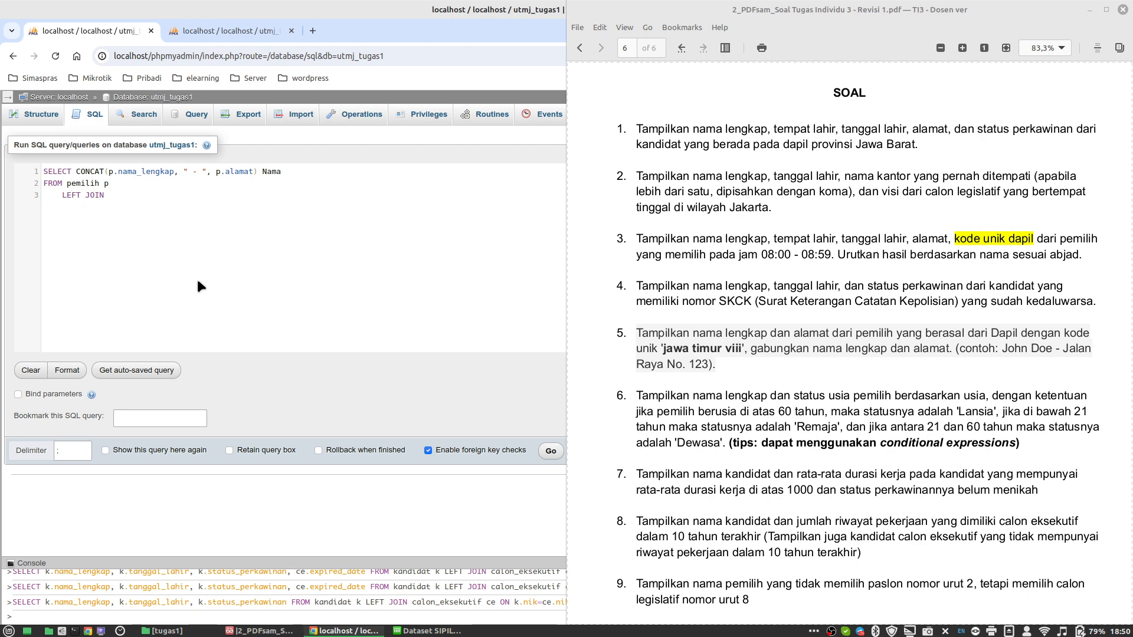
text( da)
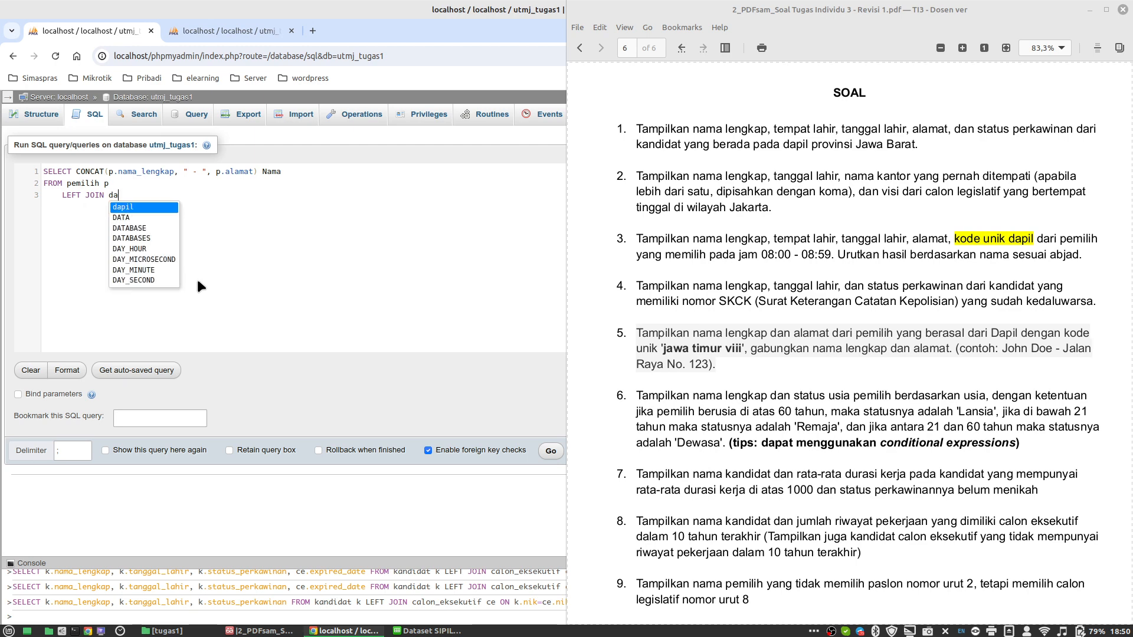
text(pil d)
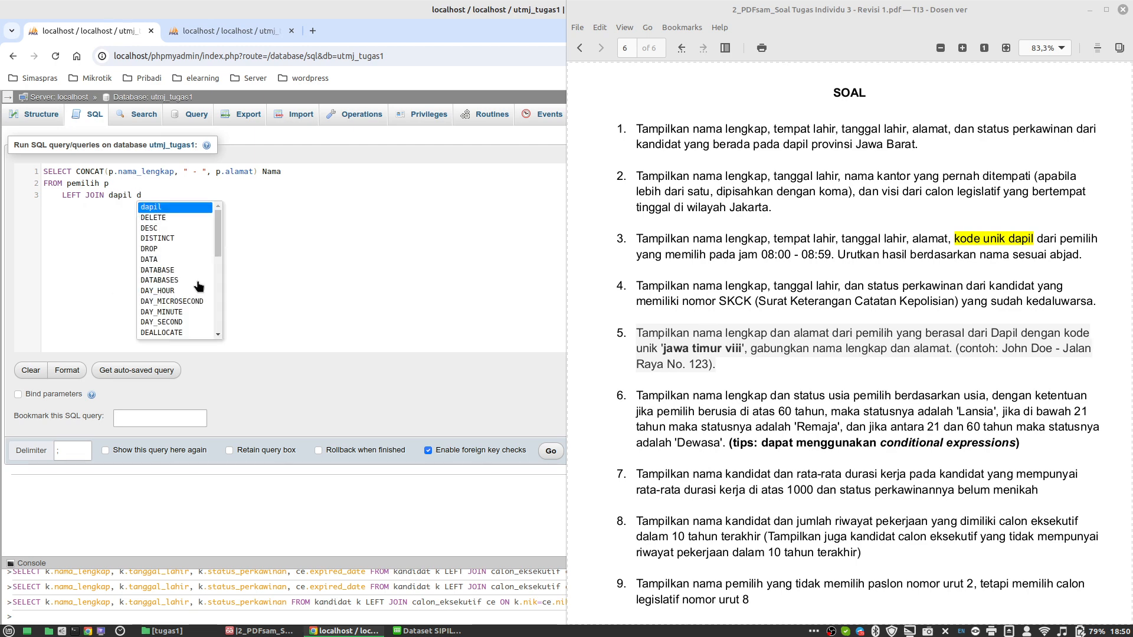
text( ON )
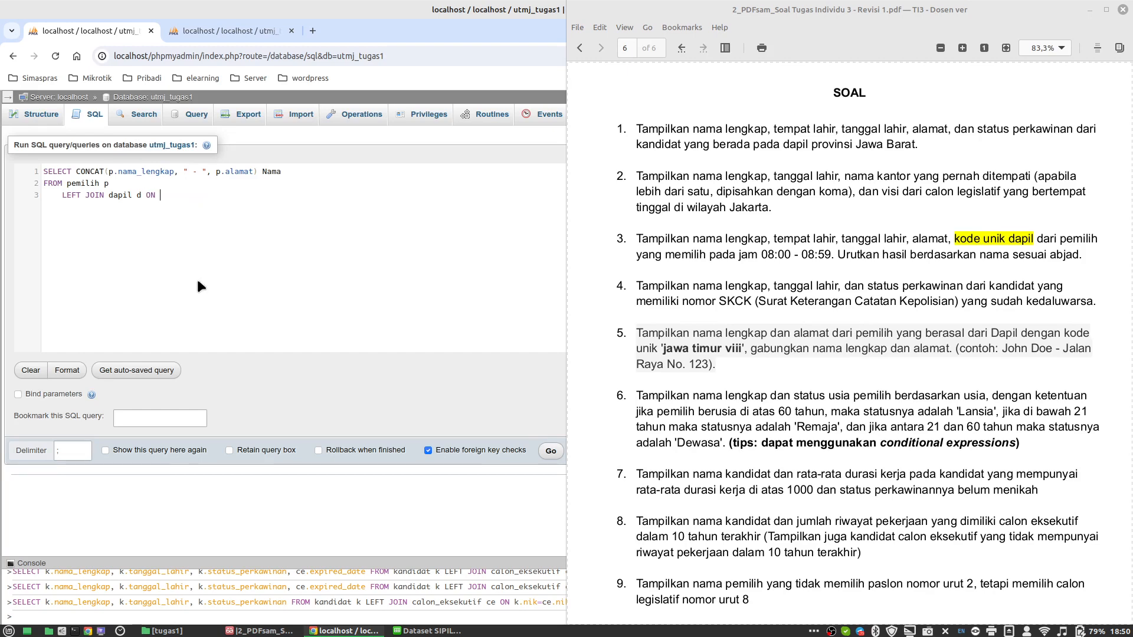
text(p.ko)
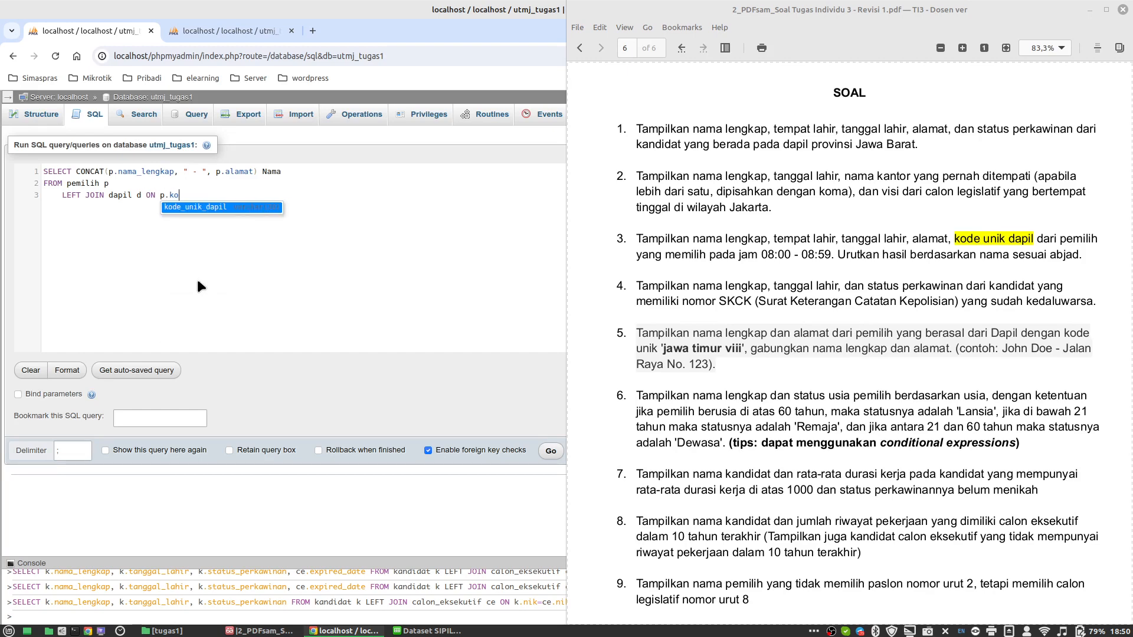
key(Return)
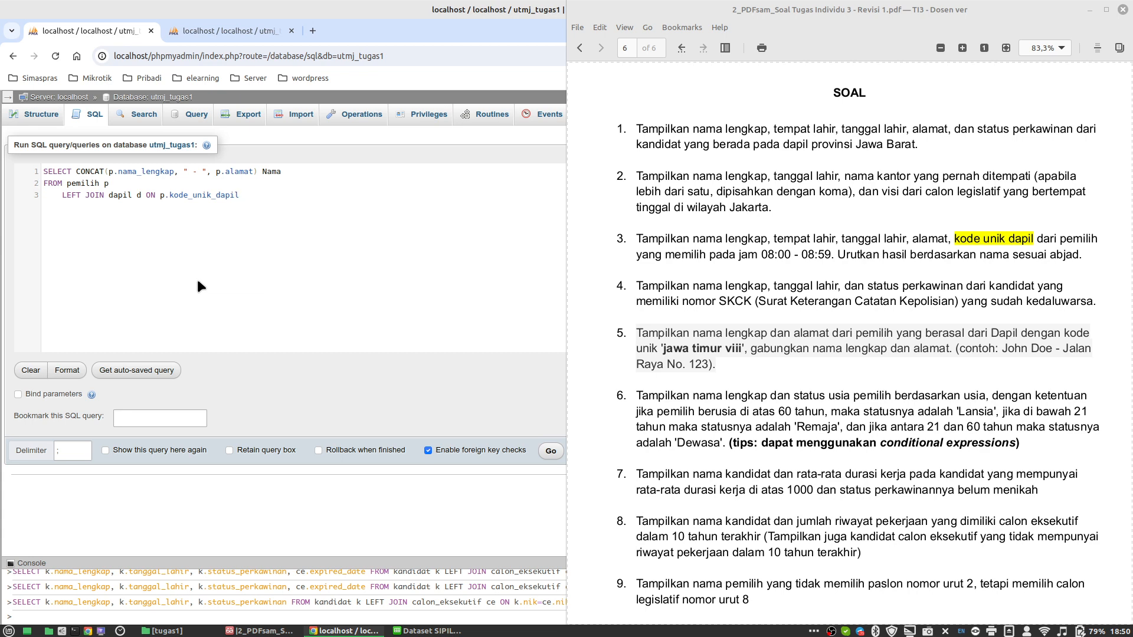
text(=d)
text(.ko)
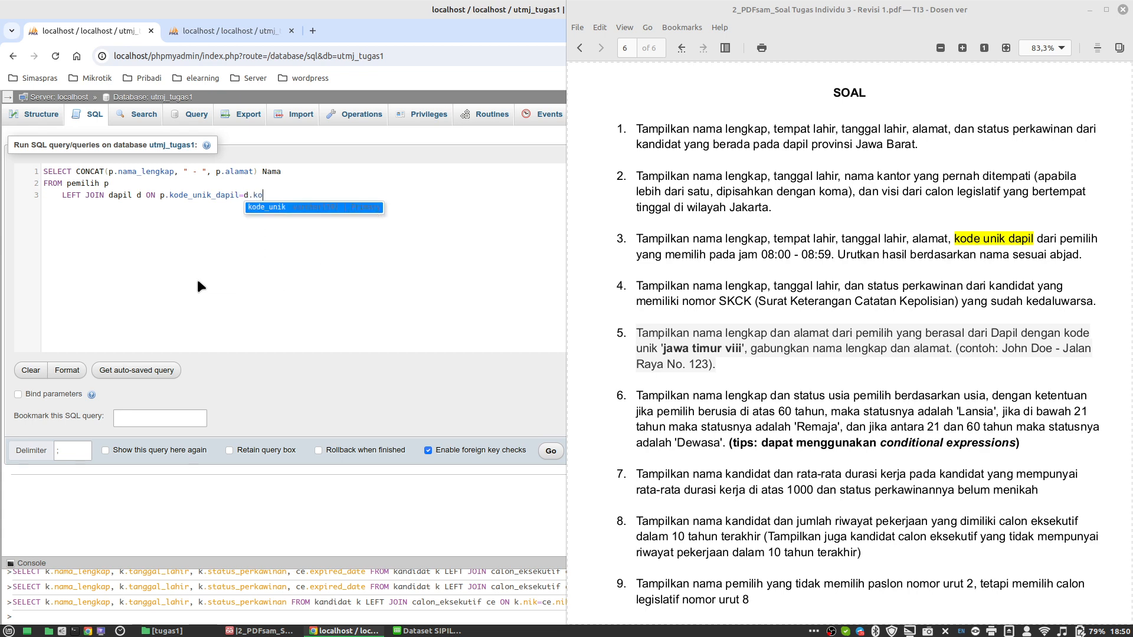
key(Return)
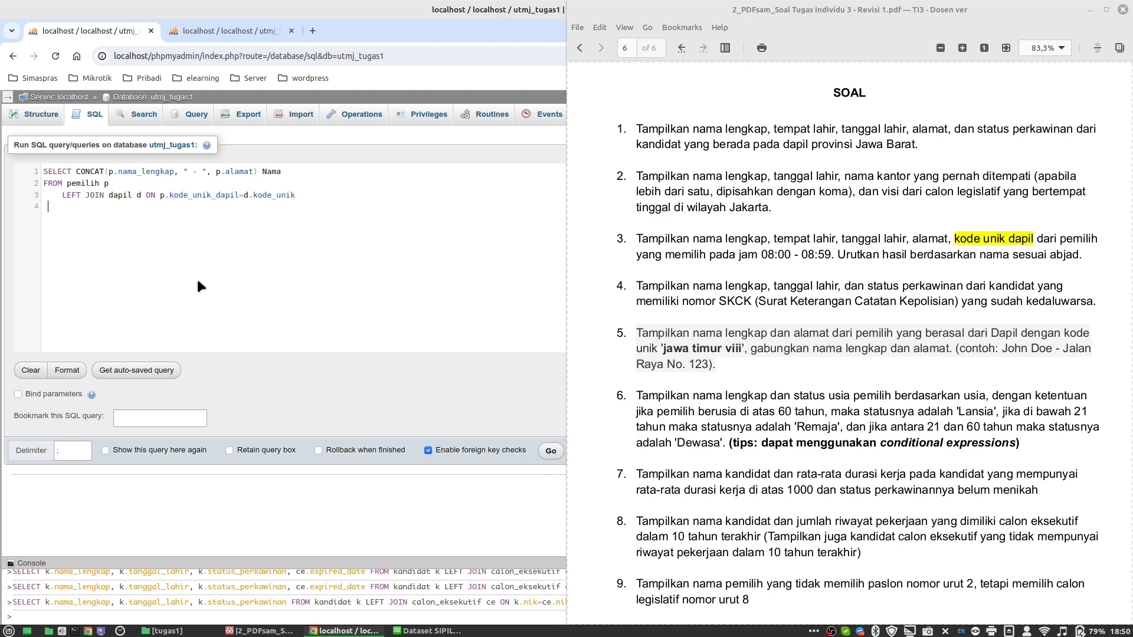
Step: Filter the query with WHERE d.kode_unik='jawa timur viii'; and run it
text(WHERE d.ko)
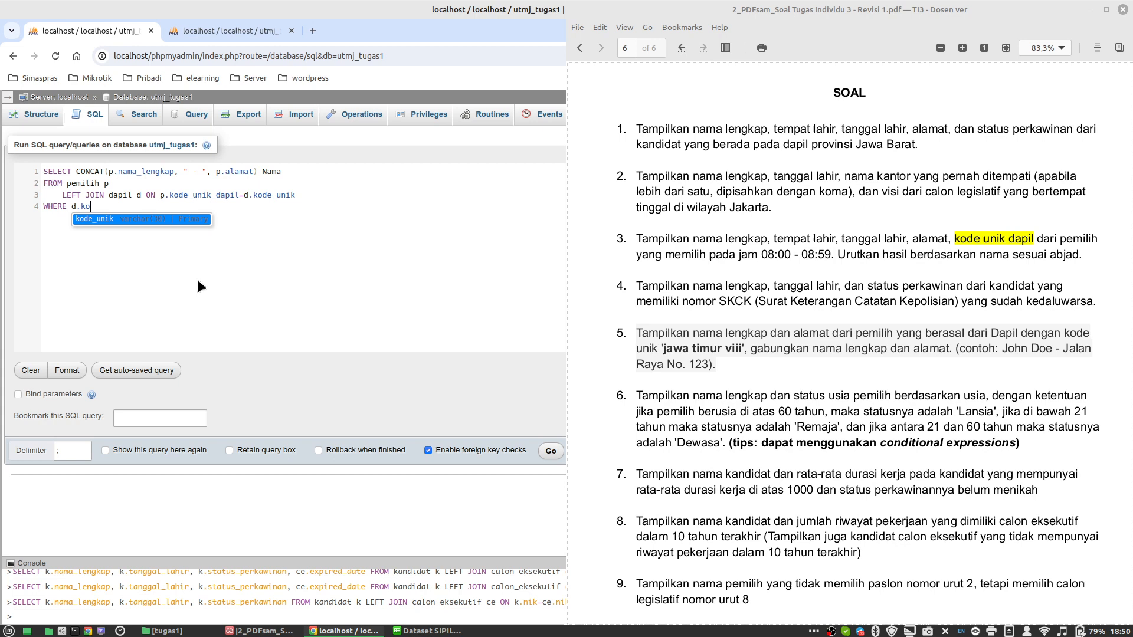
key(Return)
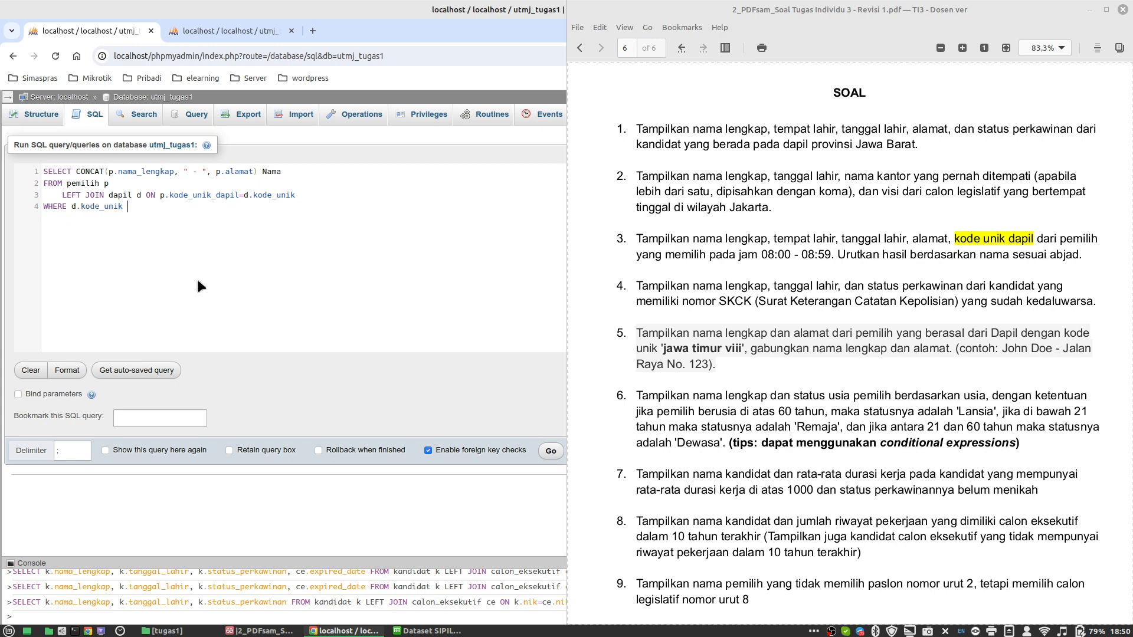
key(BackSpace)
text(='jawa timur)
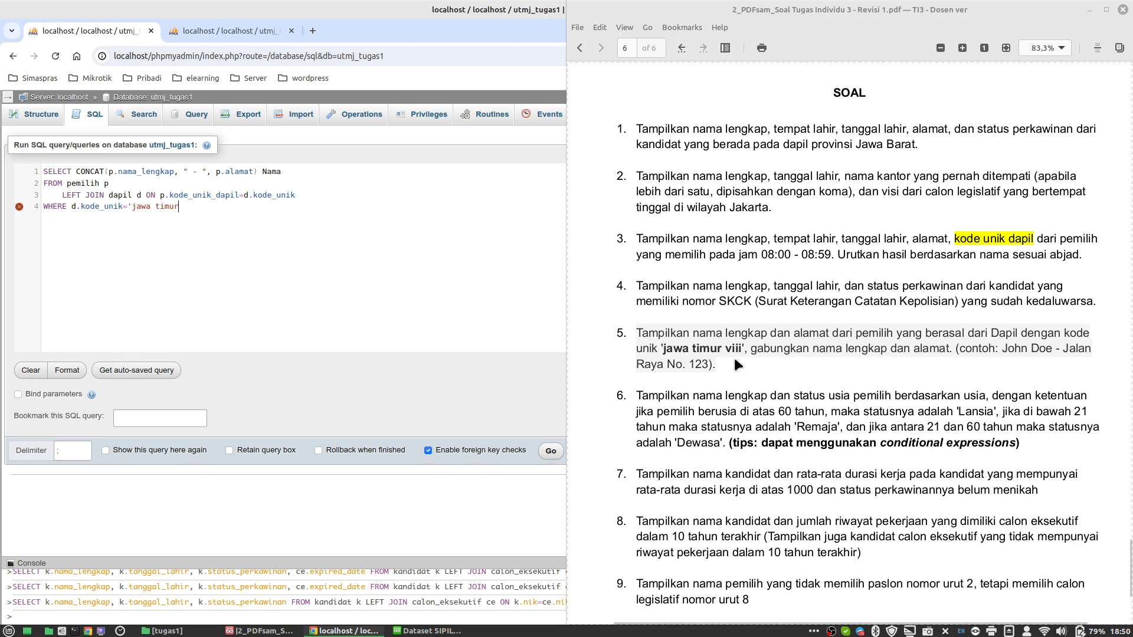
text(v)
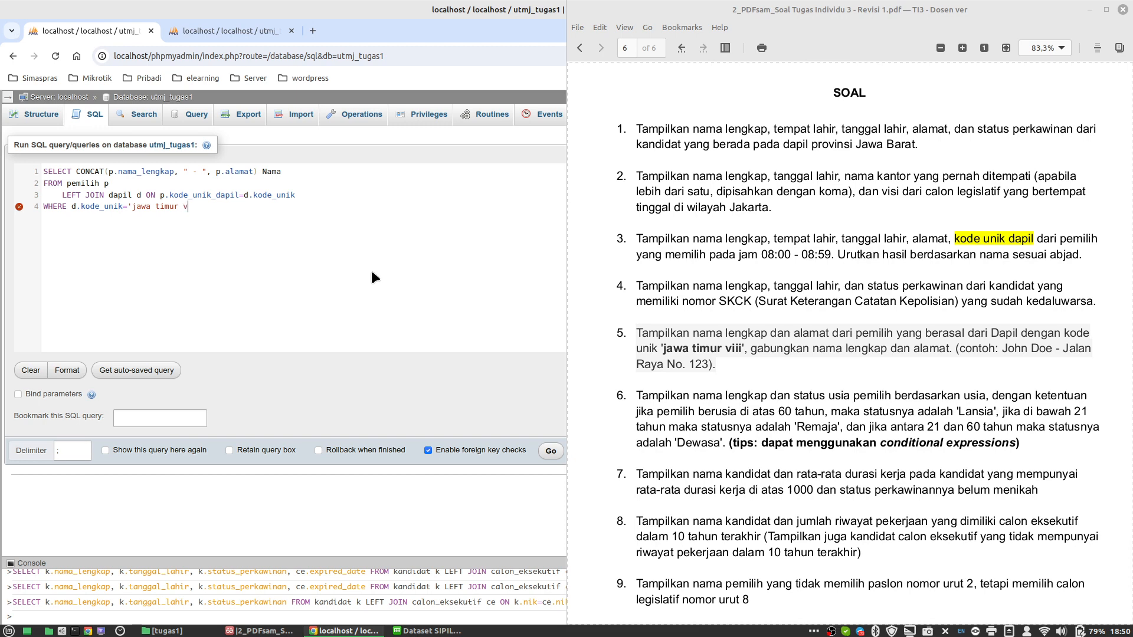
text(iii';)
click(546, 452)
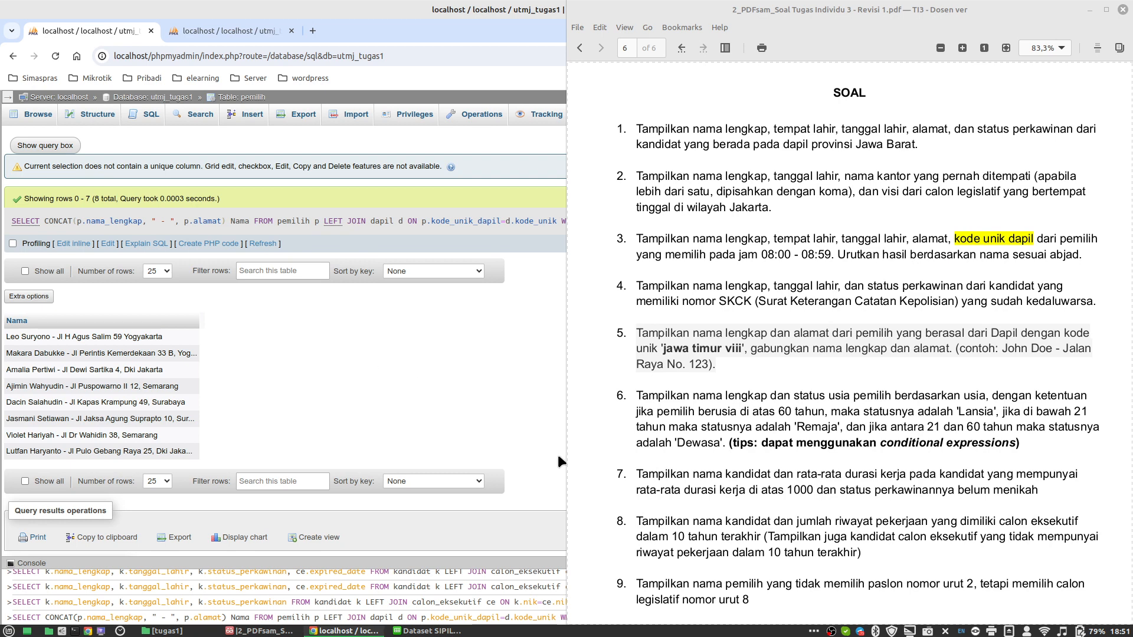
Step: Run a query for k.nama_lengkap, k.tempat_lahir, k.tanggal_lahir and k.status_perkawinan FROM kandidat k INNER JOIN legislatif l ON k.nik = l.nik_kandidat WHERE l.kode_unik_dapil LIKE 'jawa barat%';
drag(722, 362, 618, 128)
scroll(682, 253, down, 3)
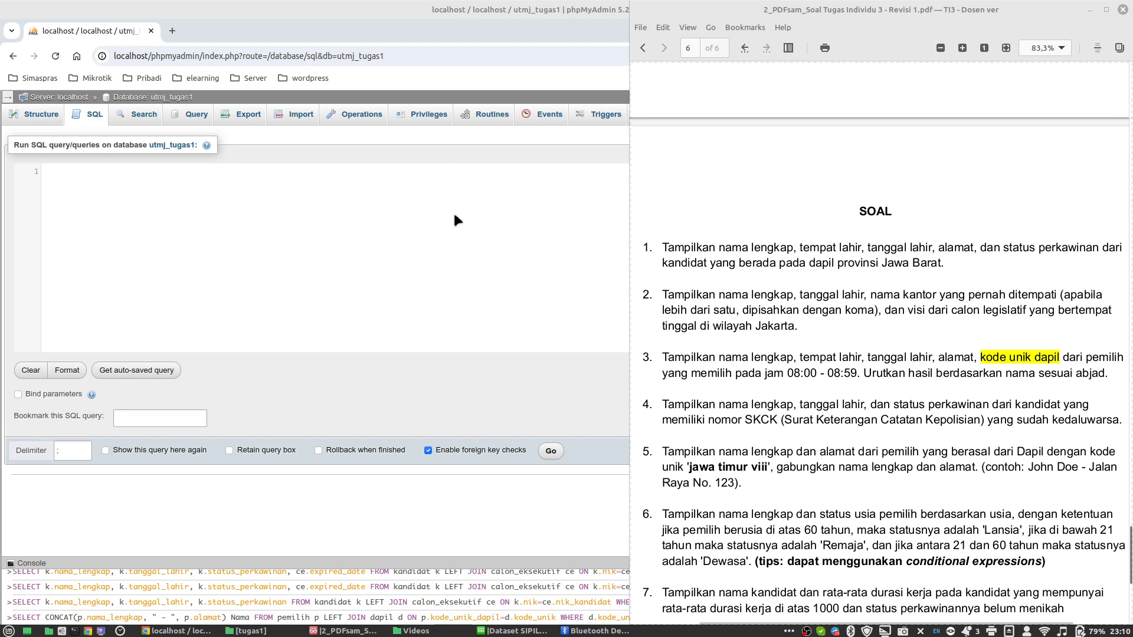
click(170, 183)
text(SELECT k.nama_lengkap, k.tempat_lahir, k.tanggal_lahir, k.status_perkawinan FROM kandidat k     INNER JOIN legislatif l ON k.nik = l.nik_kandidat     WHERE l.kode_unik_dapil LIKE 'jawa barat%';)
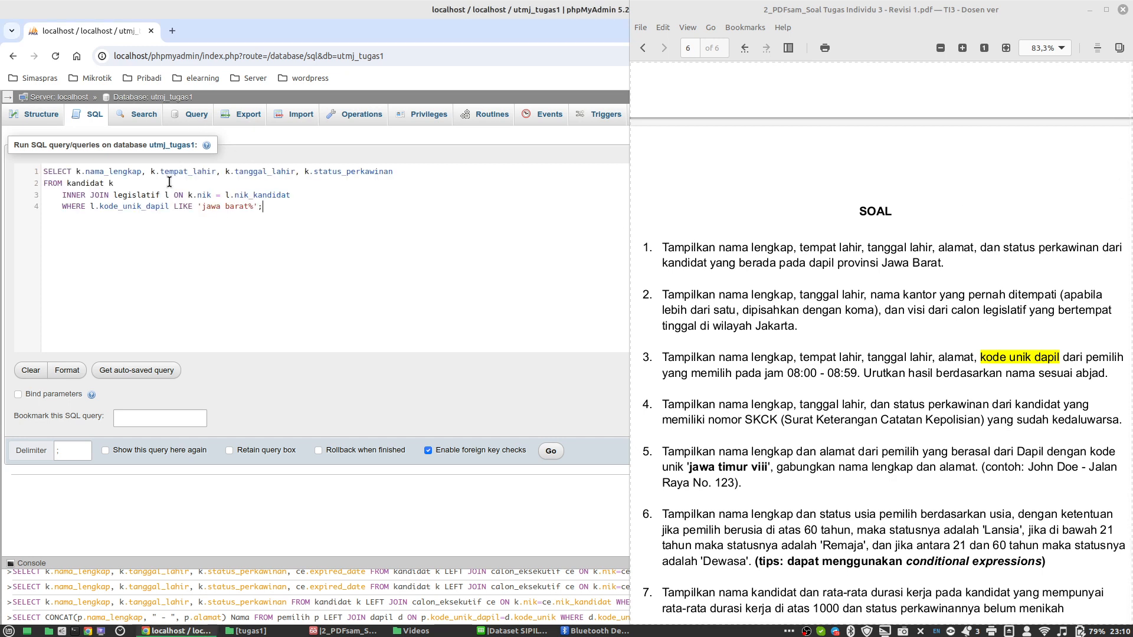
click(559, 451)
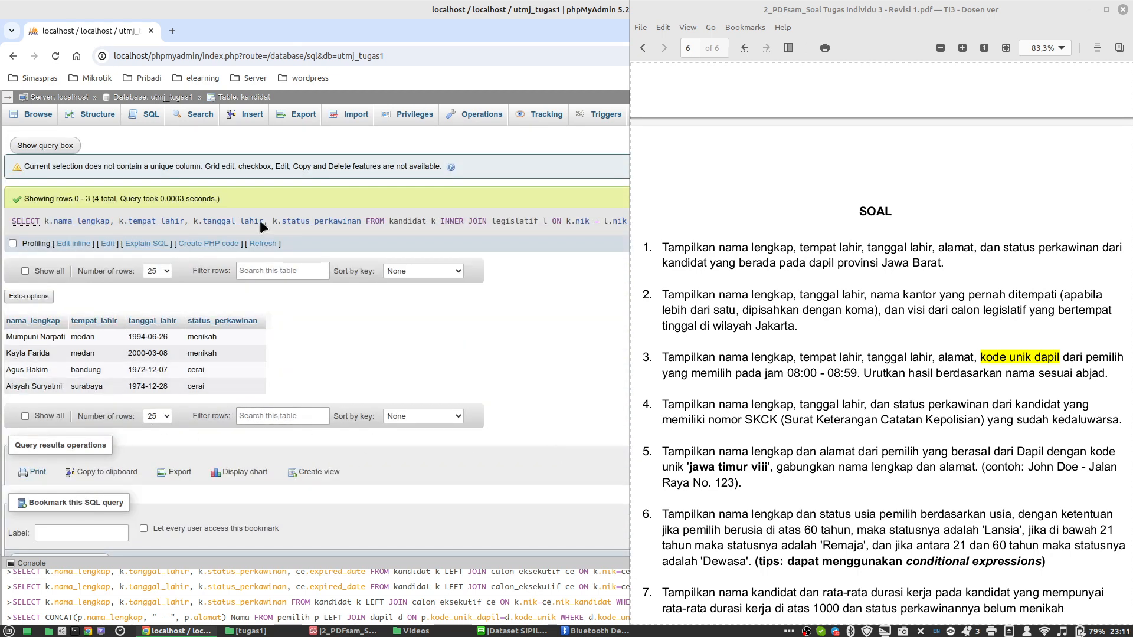
Step: Open the W3Schools SQL INNER JOIN page in a new tab, uncover the browser and examine the join example
click(173, 32)
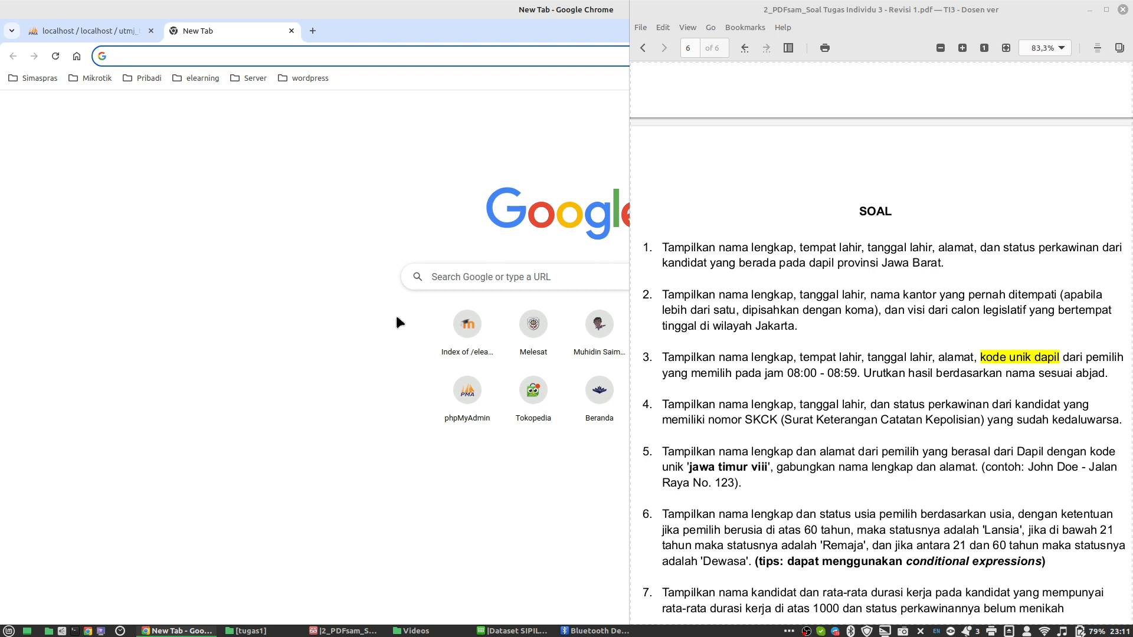
text(w)
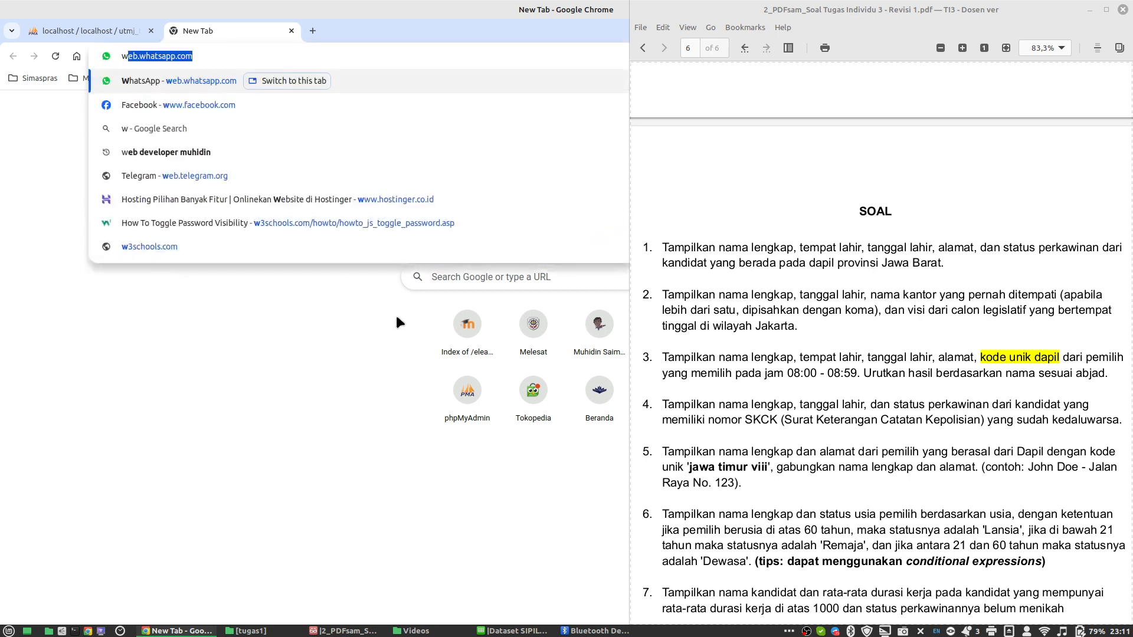
text(3schoo)
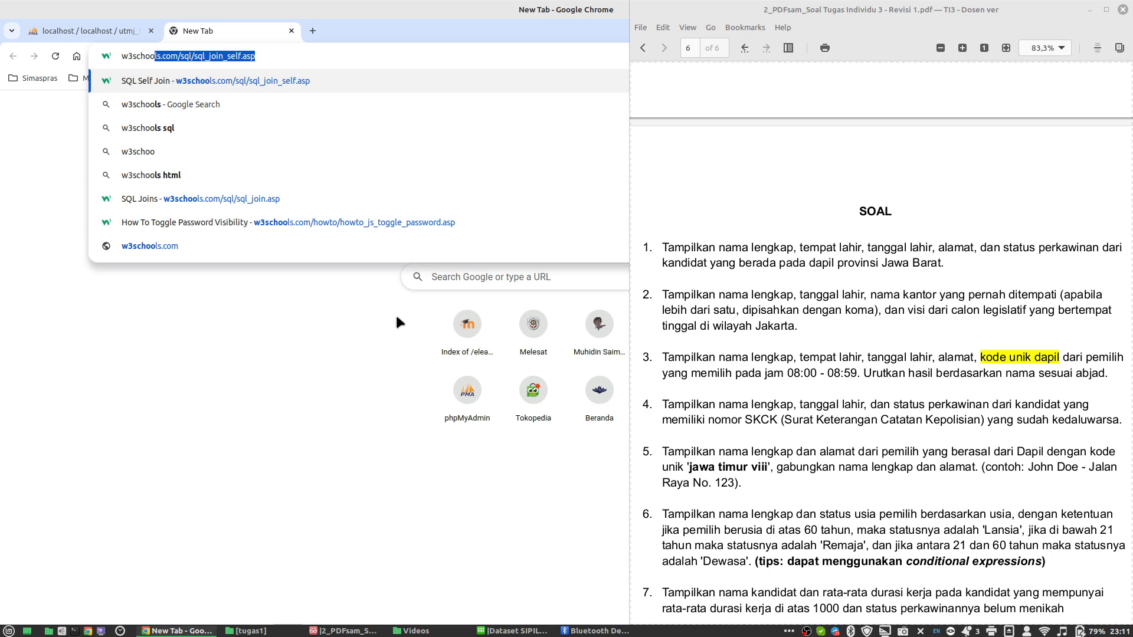
key(Return)
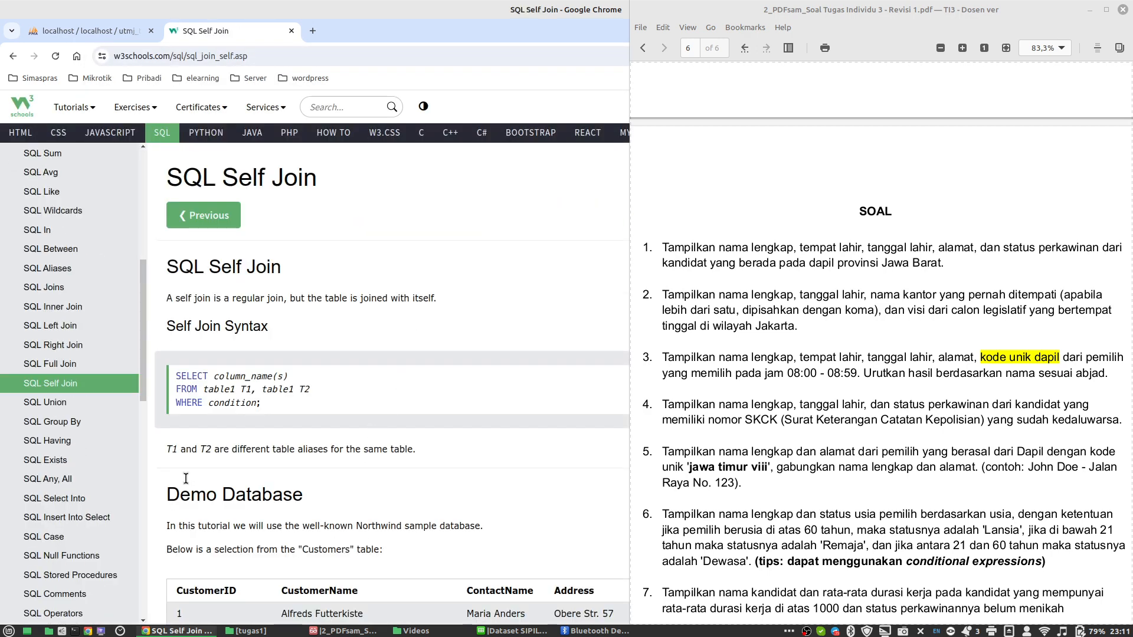
click(66, 307)
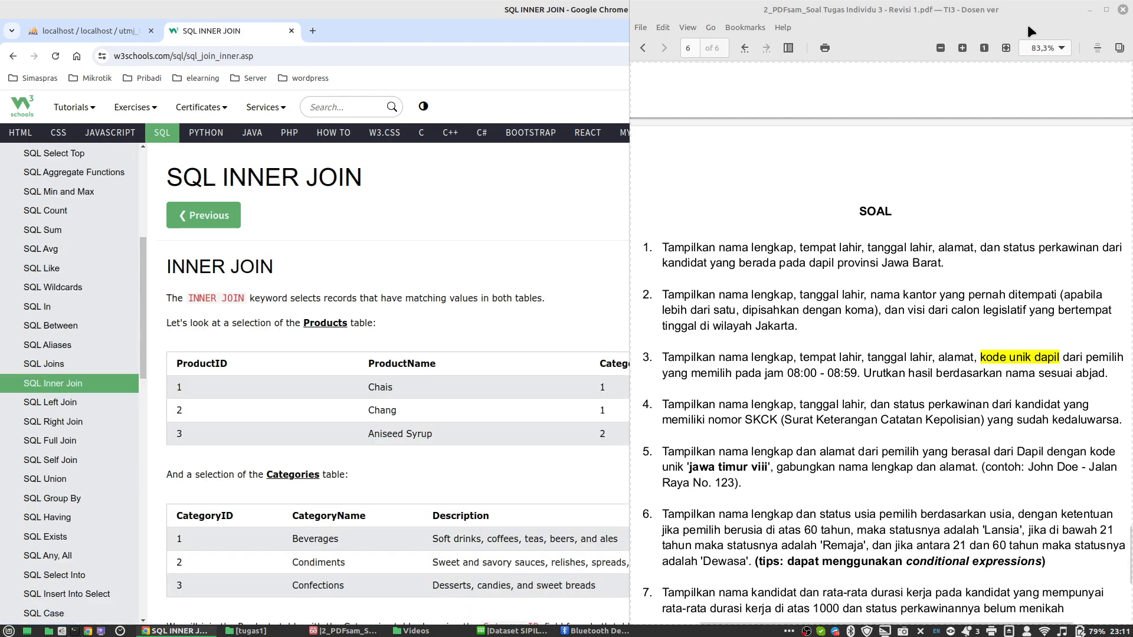
click(1090, 12)
scroll(709, 265, down, 10)
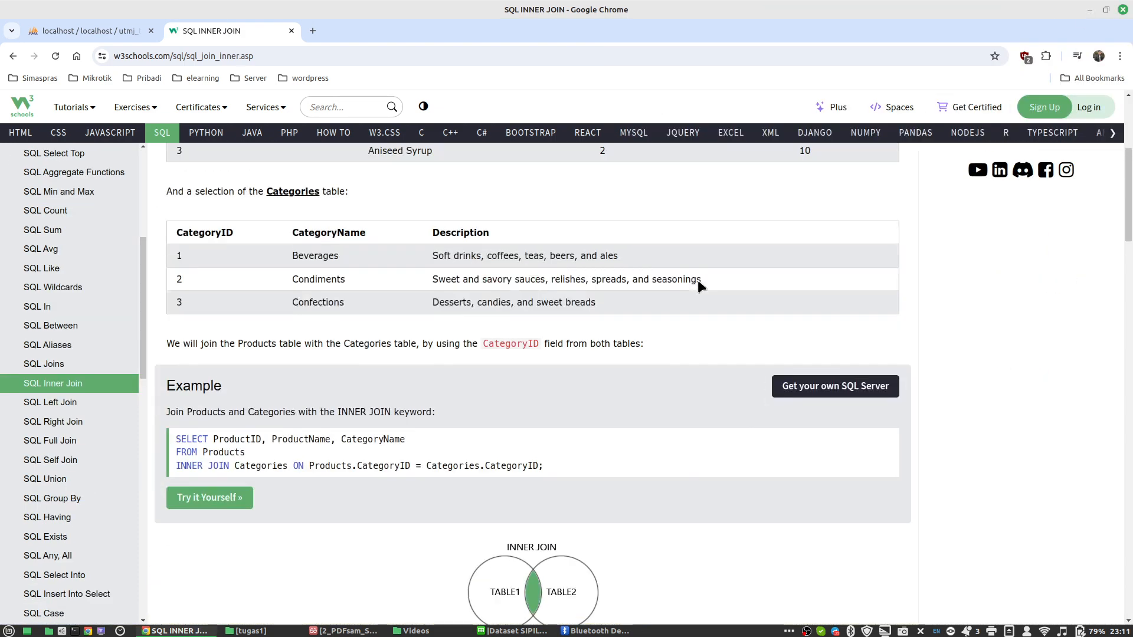
Step: Open the W3Schools SQL Joins page and examine the descriptions and diagrams of the different join types
click(47, 365)
scroll(352, 329, down, 5)
scroll(349, 328, down, 10)
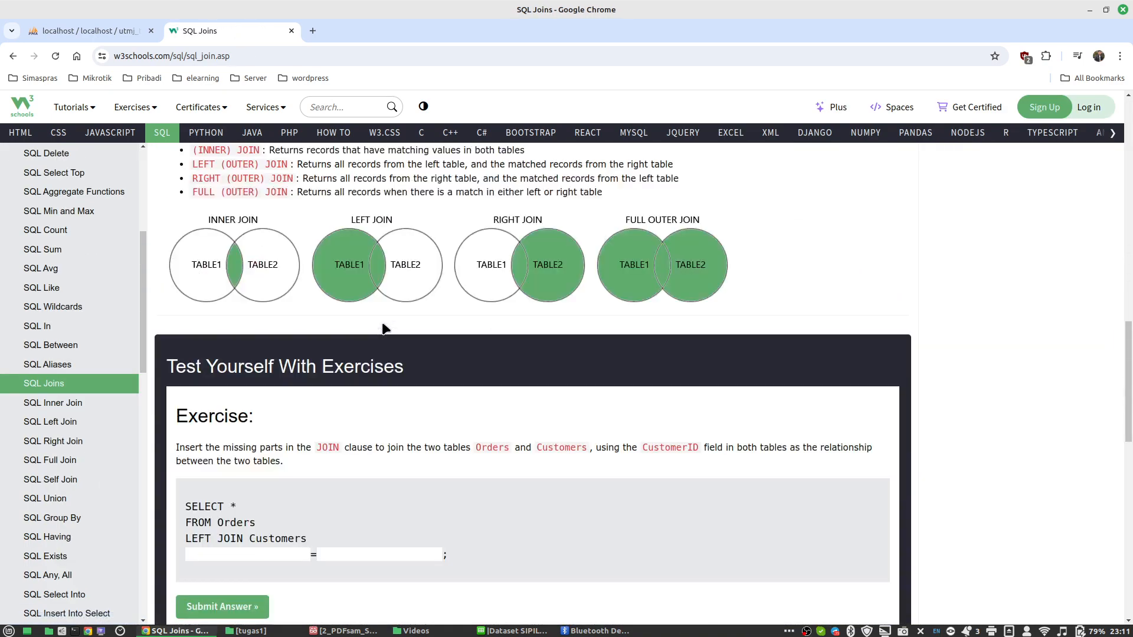
scroll(312, 370, up, 1)
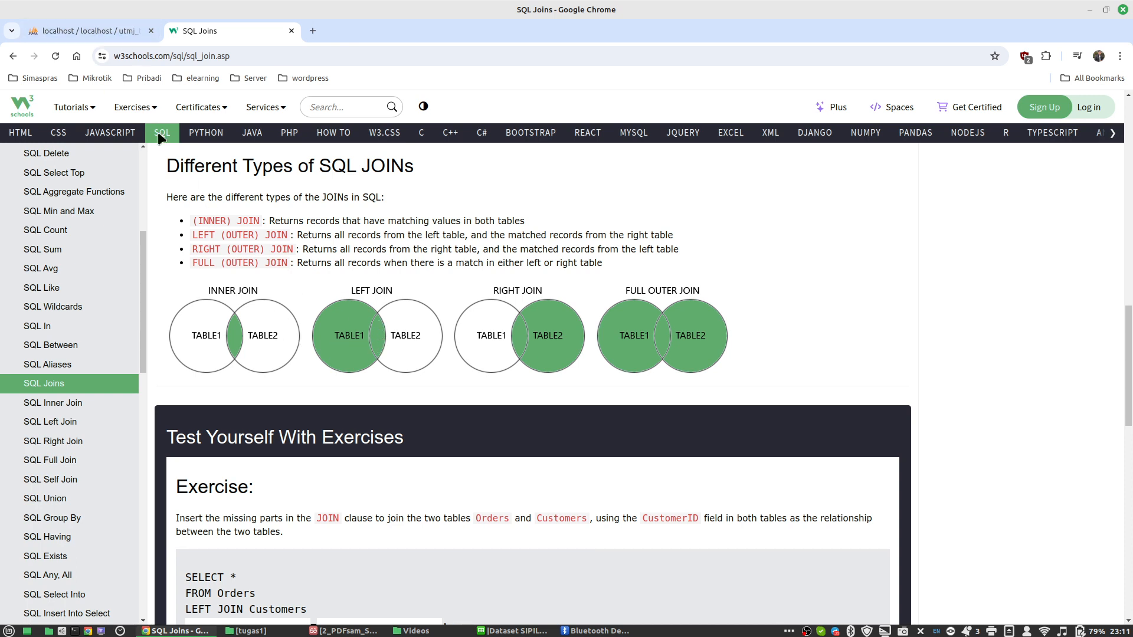
Step: Back in phpMyAdmin, run the query INNER JOINing kandidat, legislatif and riwayat_pekerjaan_kandidat with GROUP_CONCAT(rpk.nama_kantor), filtered LIKE 'dki jakarta%' and grouped by k.nama_lengkap
click(110, 28)
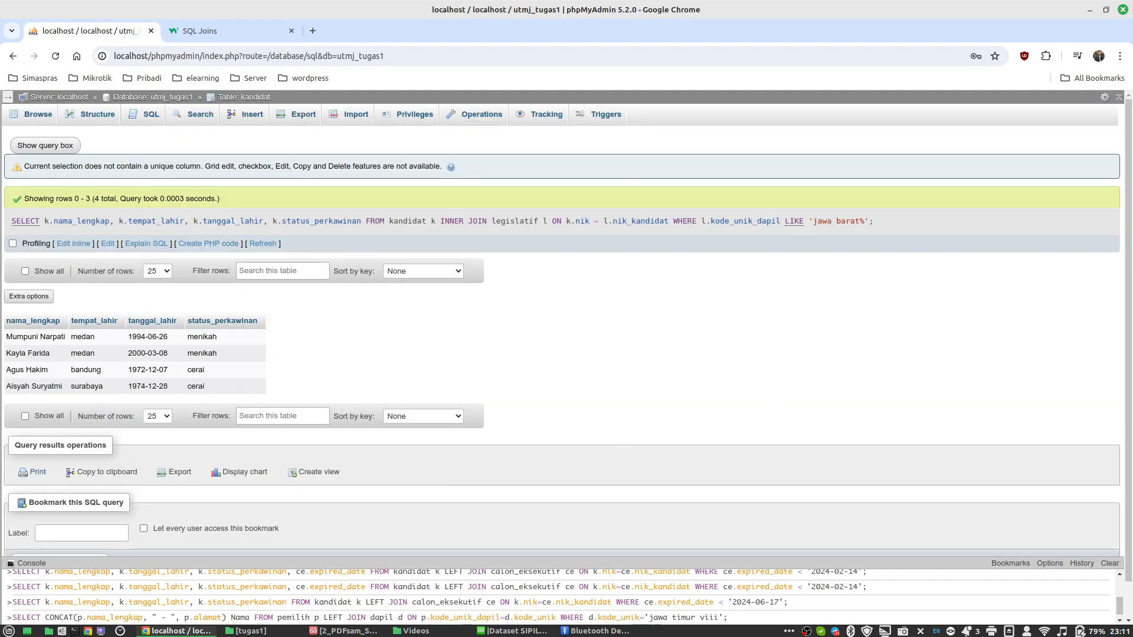
key(alt+Tab)
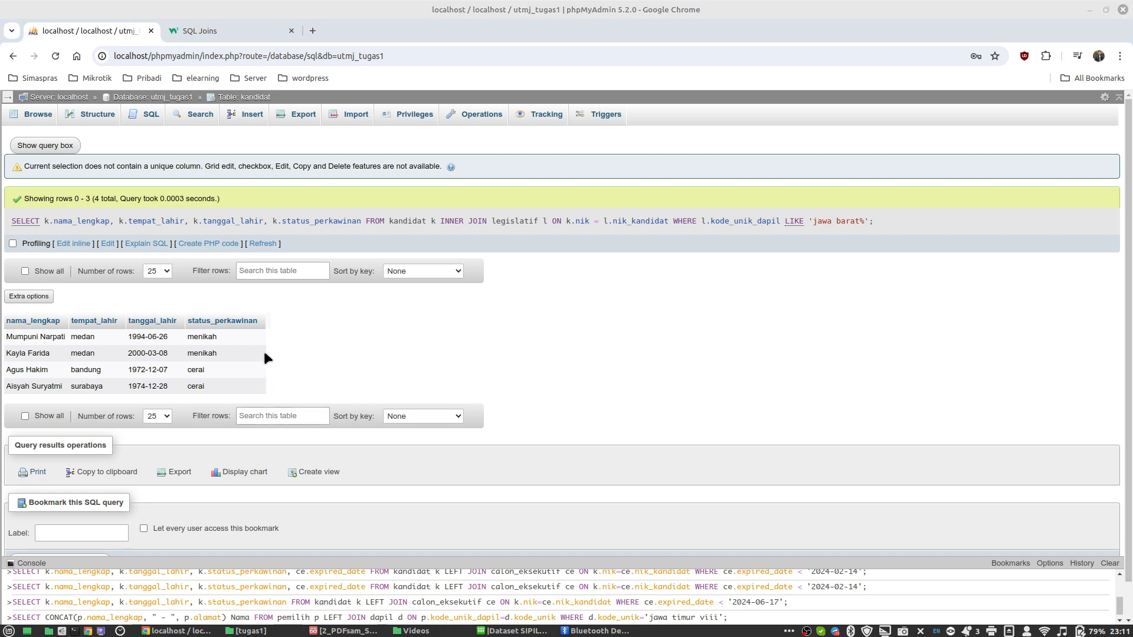
click(141, 119)
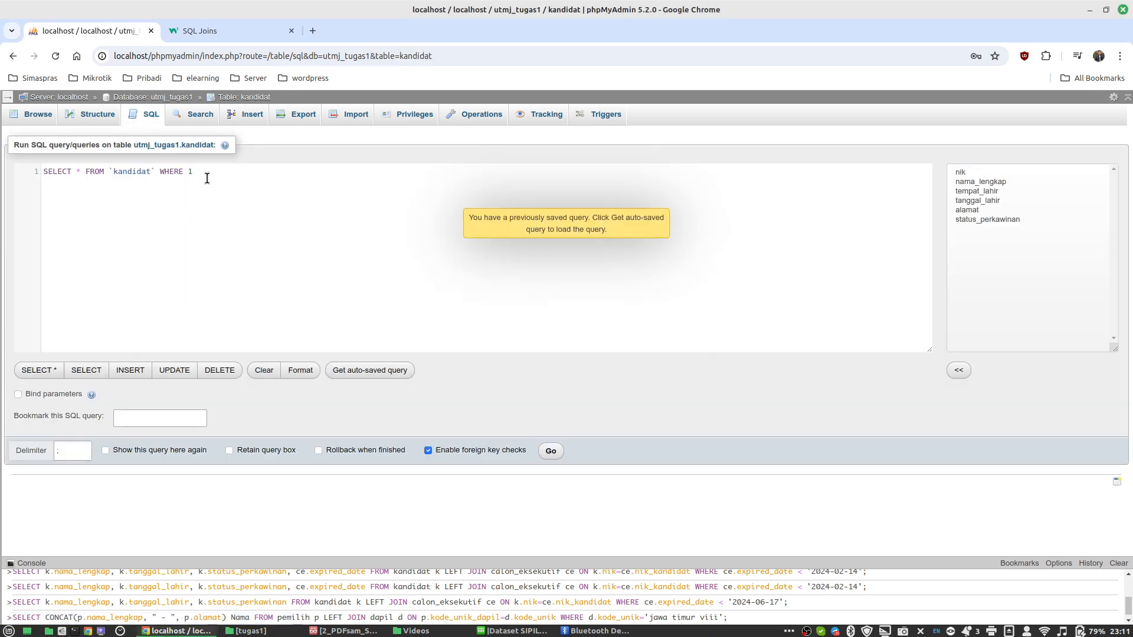
key(ctrl+a)
text(SELECT k.nama_lengkap, k.tanggal_lahir, GROUP_CONCAT(rpk.nama_kantor) nama_kantor, l.visi FROM kandidat k     INNER JOIN legislatif l ON k.nik = l.nik_kandidat     INNER JOIN riwayat_pekerjaan_kandidat rpk ON FIND_IN_SET(rpk.nik_kandidat, k.nik) WHERE l.kode_unik_dapil LIKE 'dki jakarta%' GROUP BY k.nama_lengkap;)
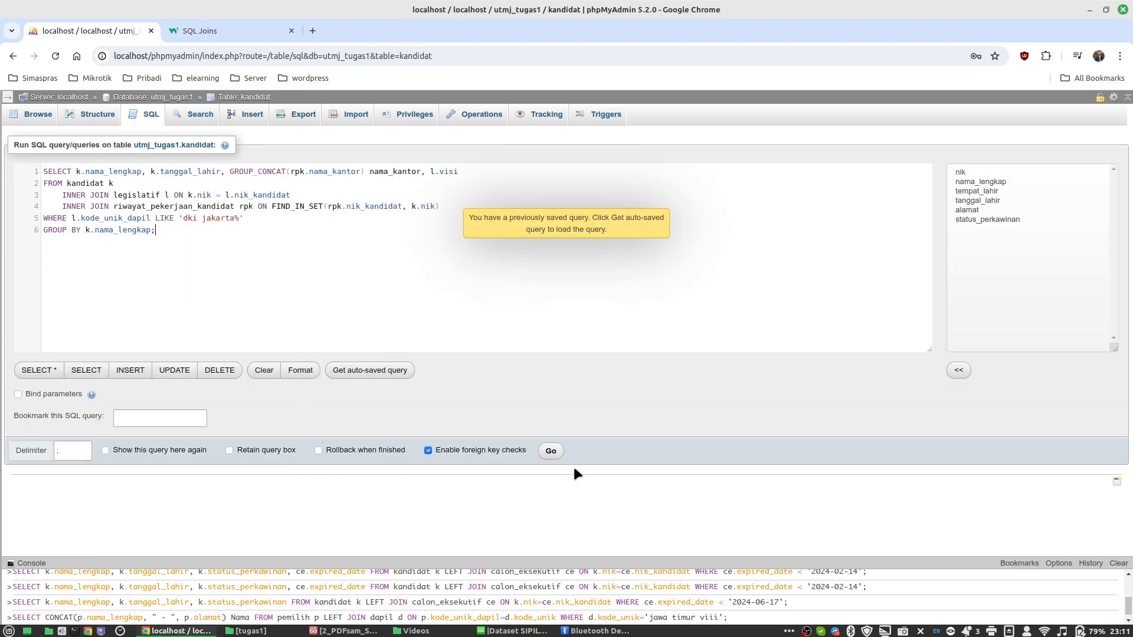
click(551, 451)
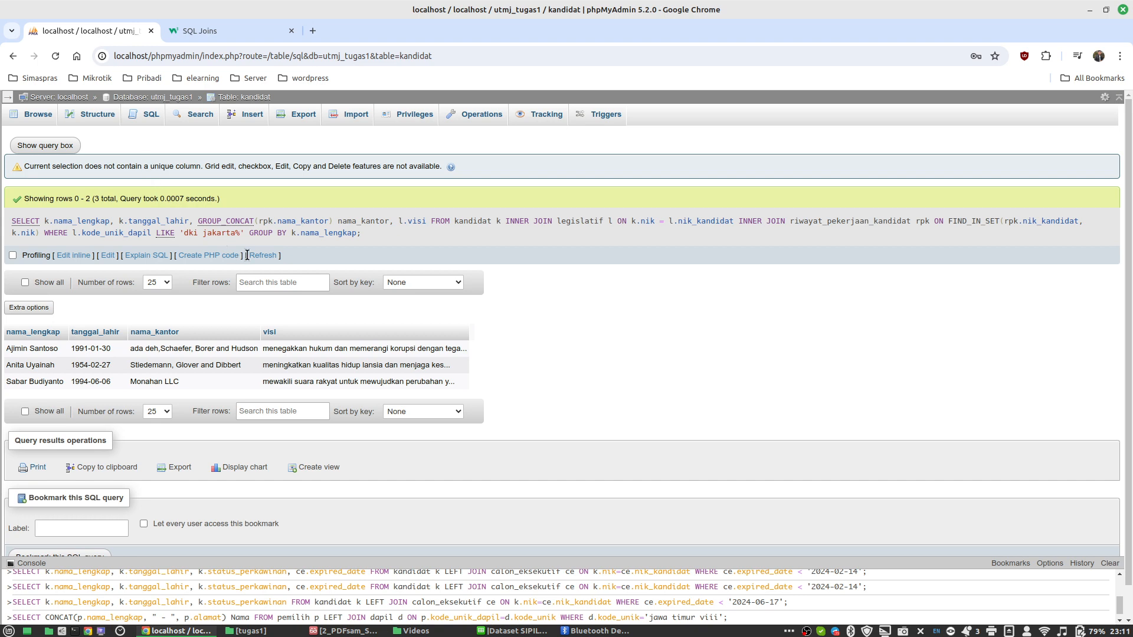
Step: Bring up the assignment PDF beside the results, check the comma-separated nama_kantor values against question 2 and read question 3
click(352, 632)
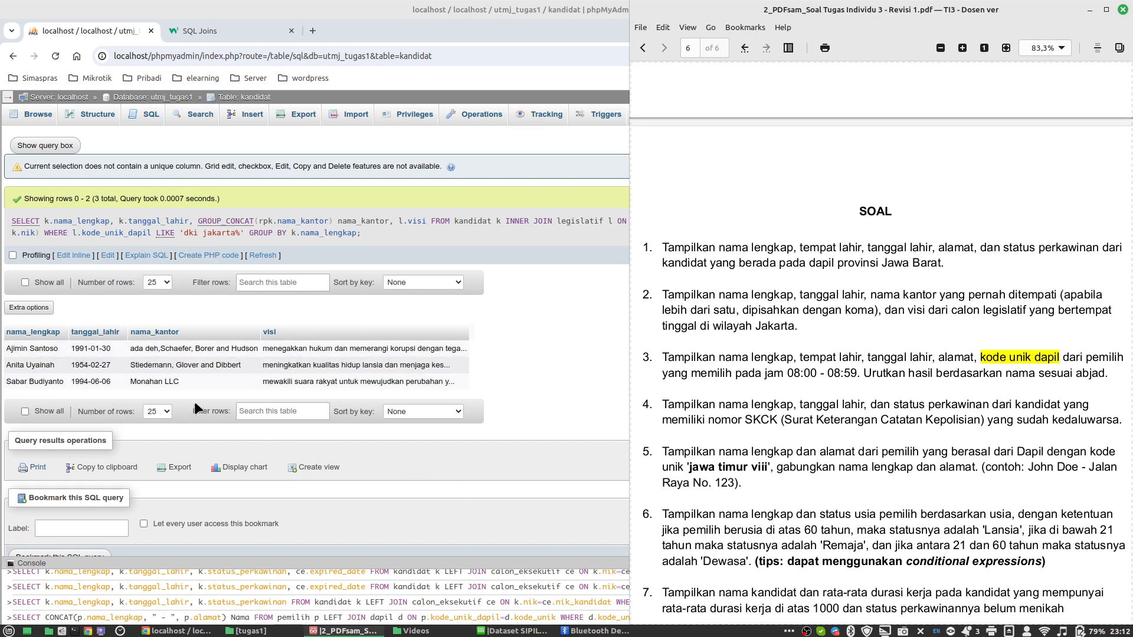
click(137, 349)
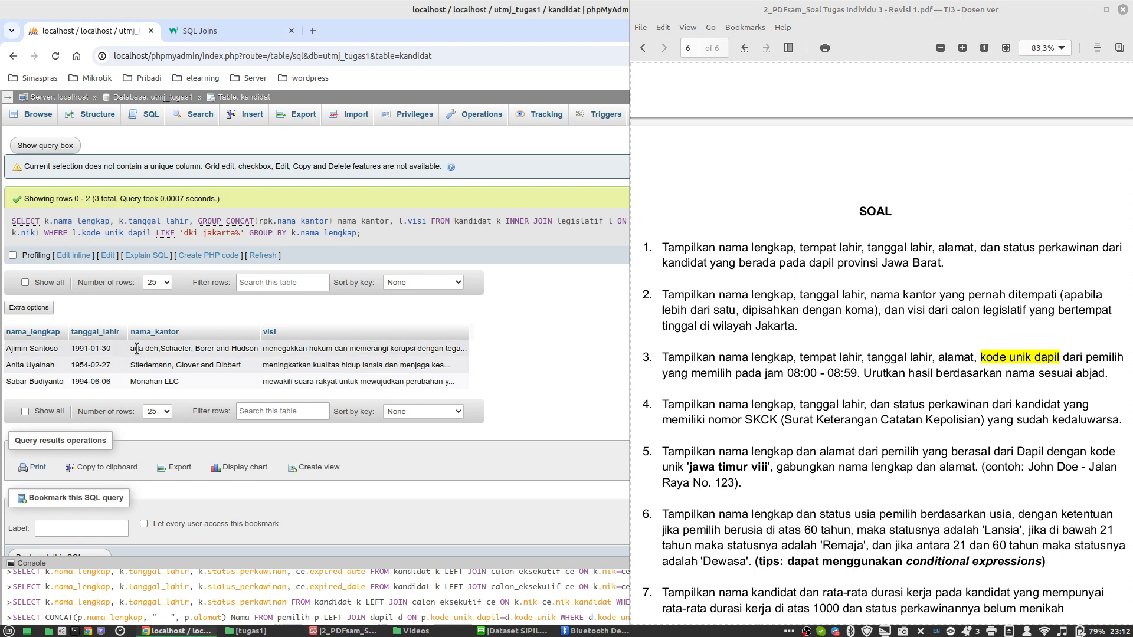
drag(137, 348, 161, 349)
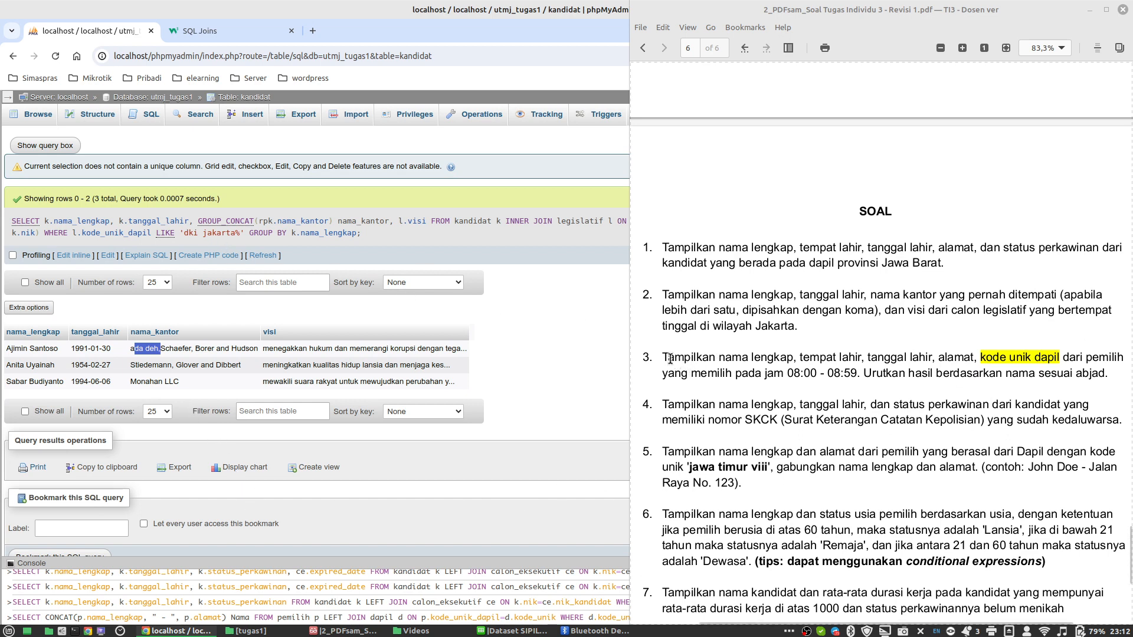
drag(668, 358, 811, 374)
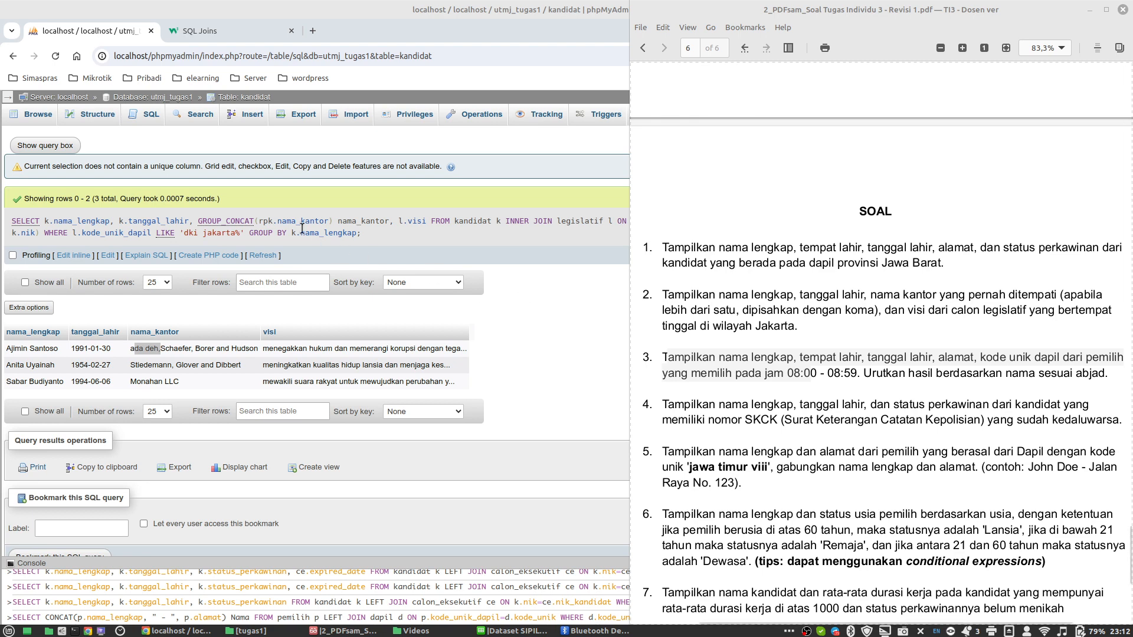
click(141, 120)
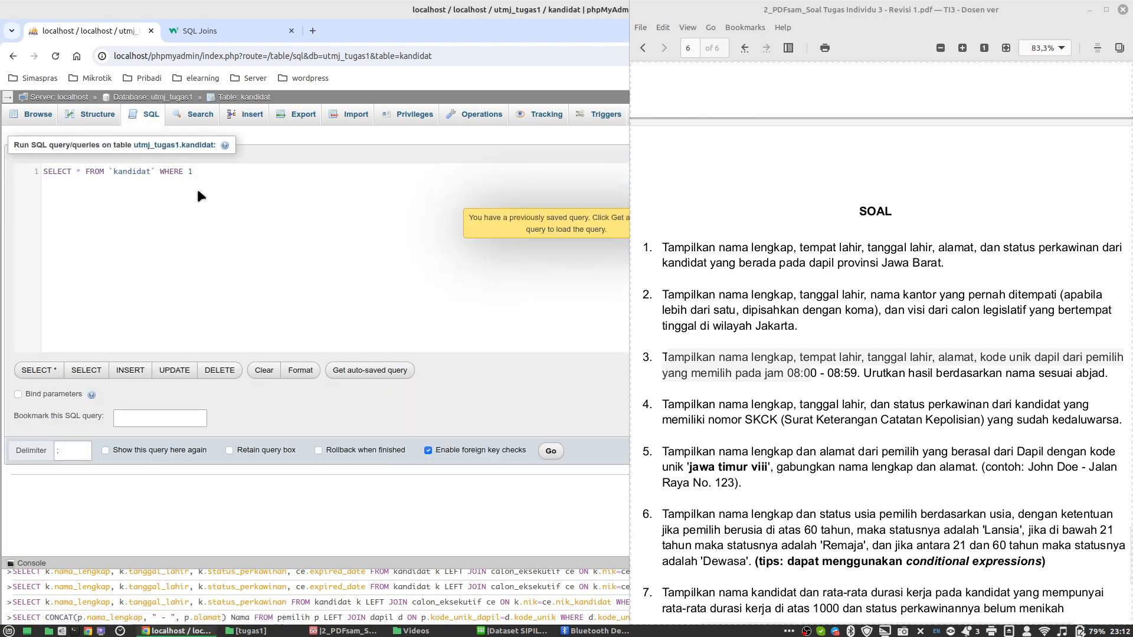
drag(234, 171, 33, 158)
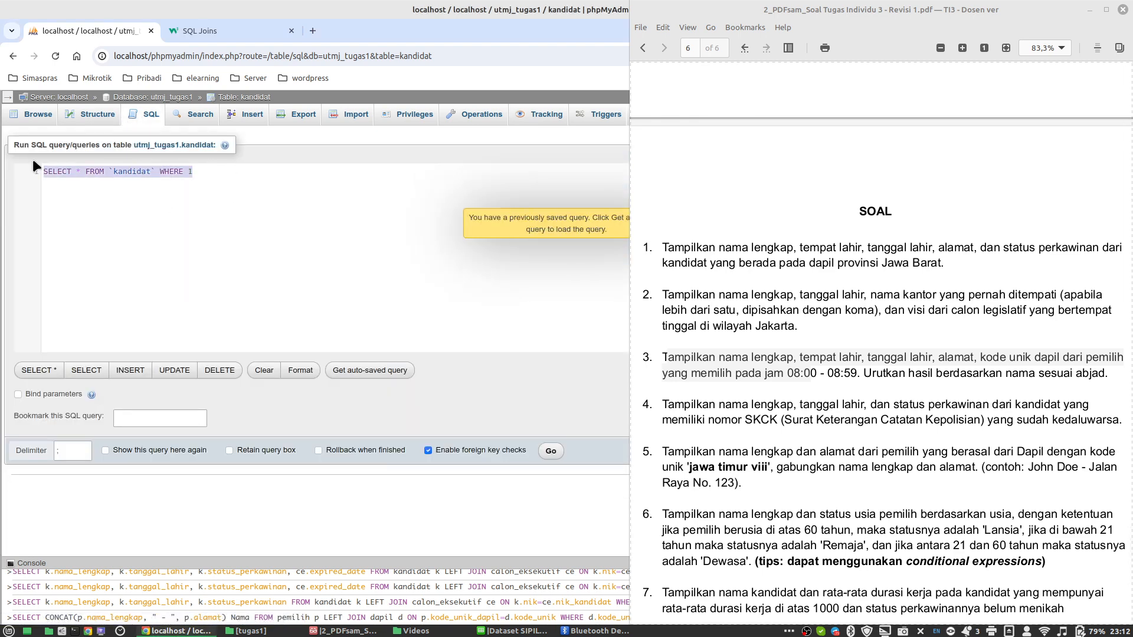
click(155, 97)
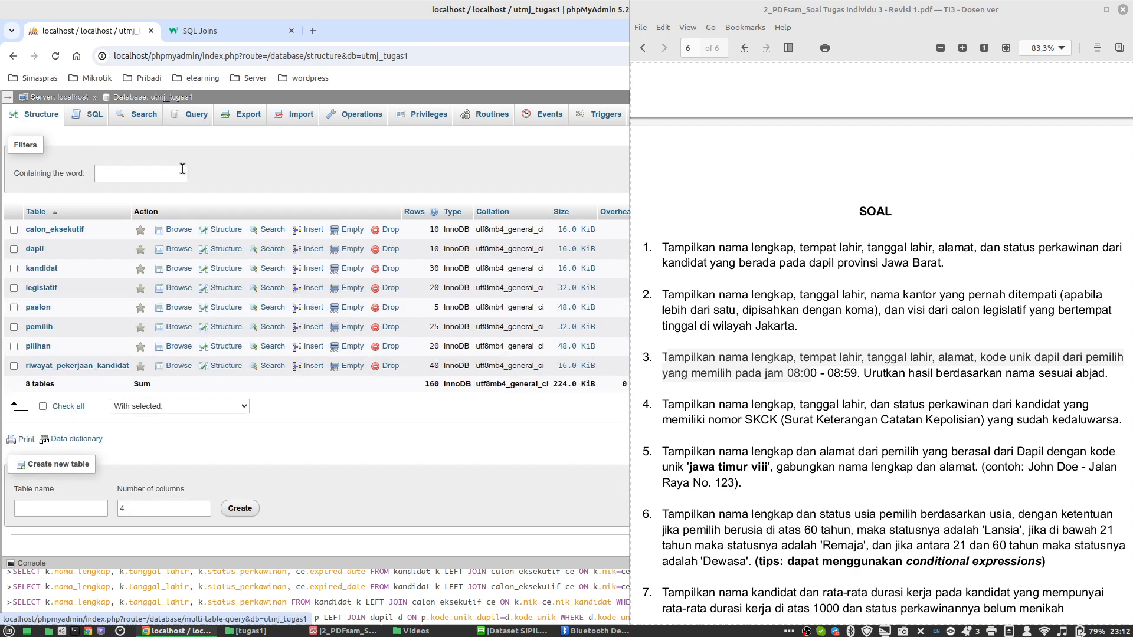
click(94, 116)
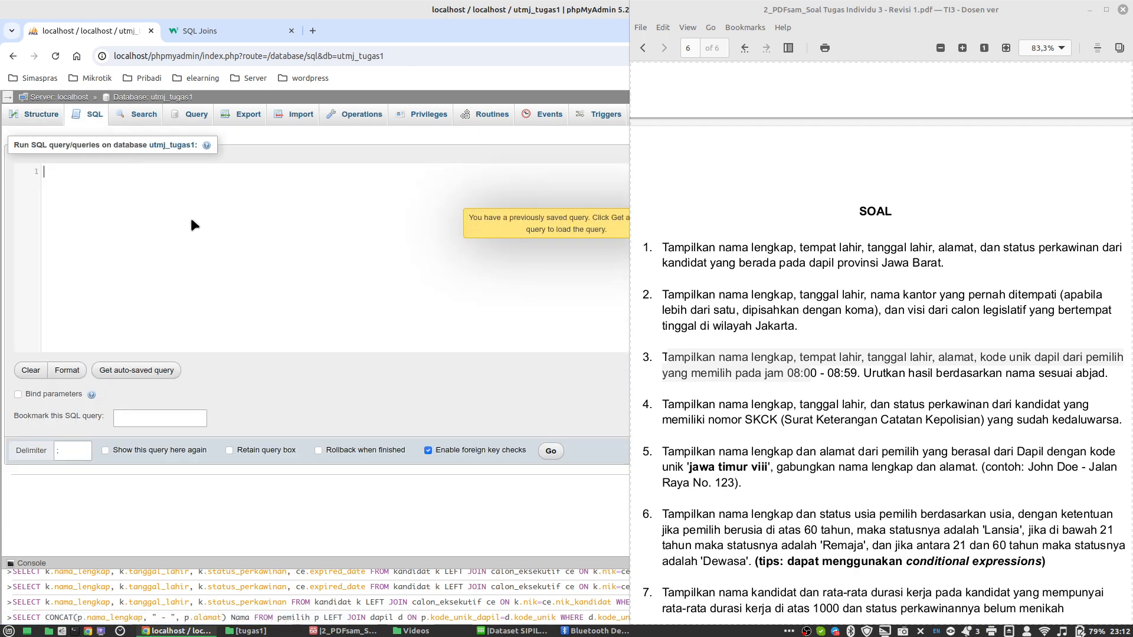
key(ctrl+v)
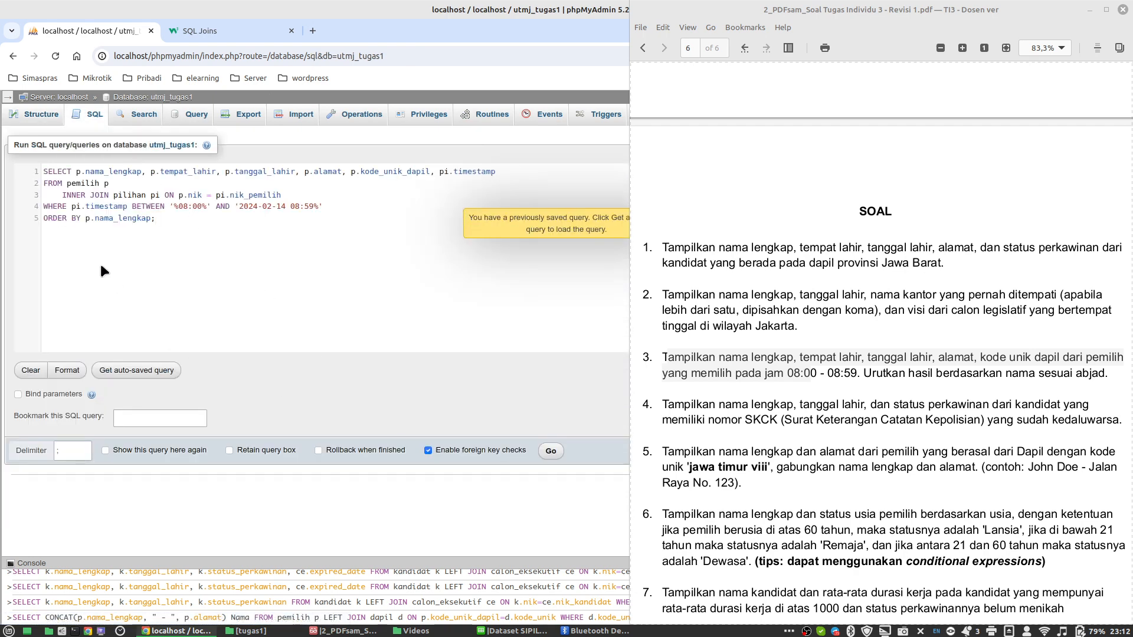
double_click(75, 199)
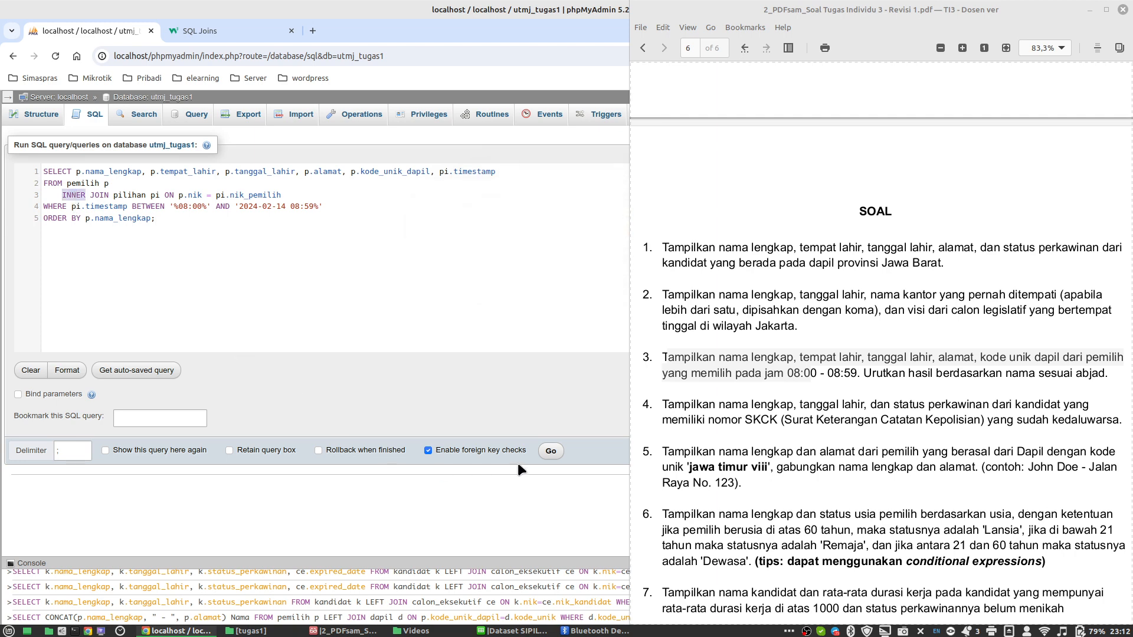
click(550, 452)
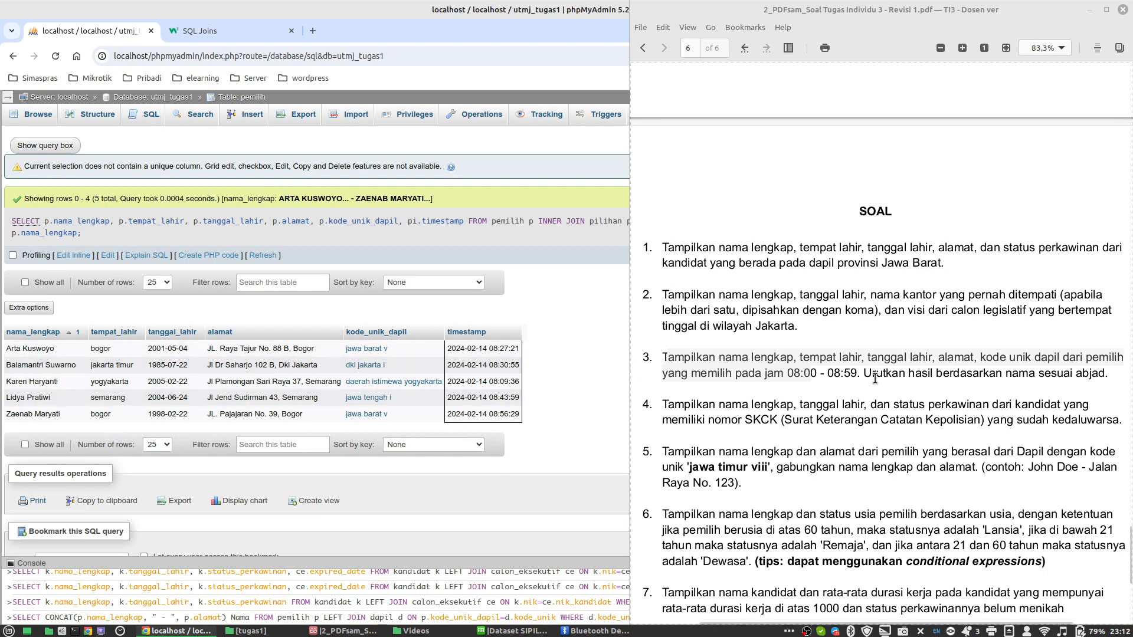
drag(875, 379, 1037, 391)
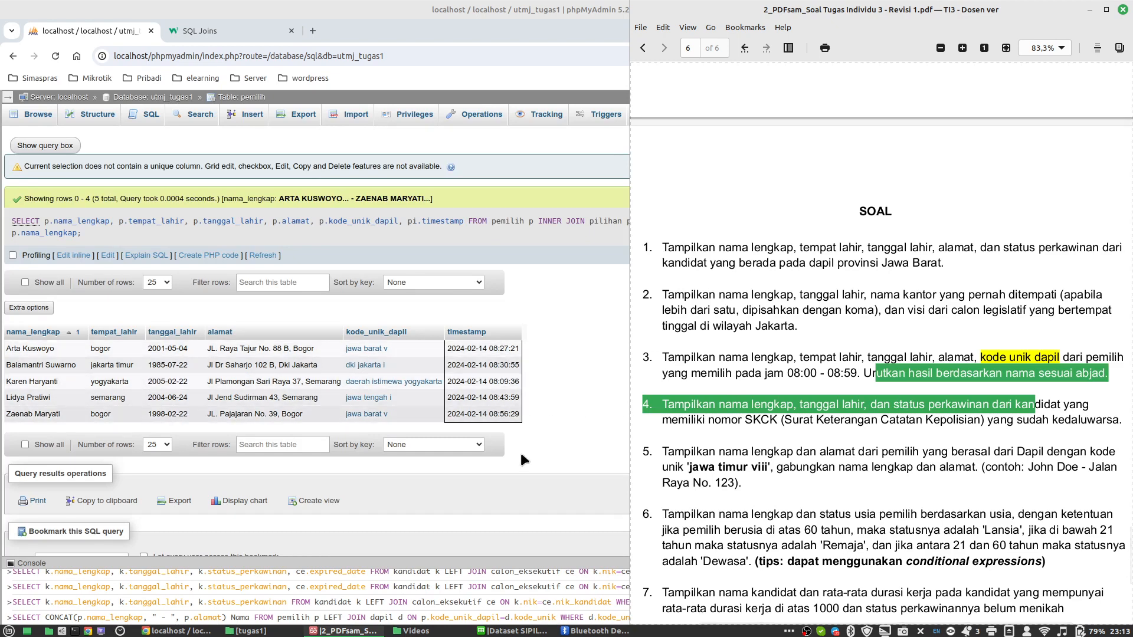
Step: Remove pi.timestamp from the SELECT list of the pemilih and pilihan query and rerun it
click(109, 257)
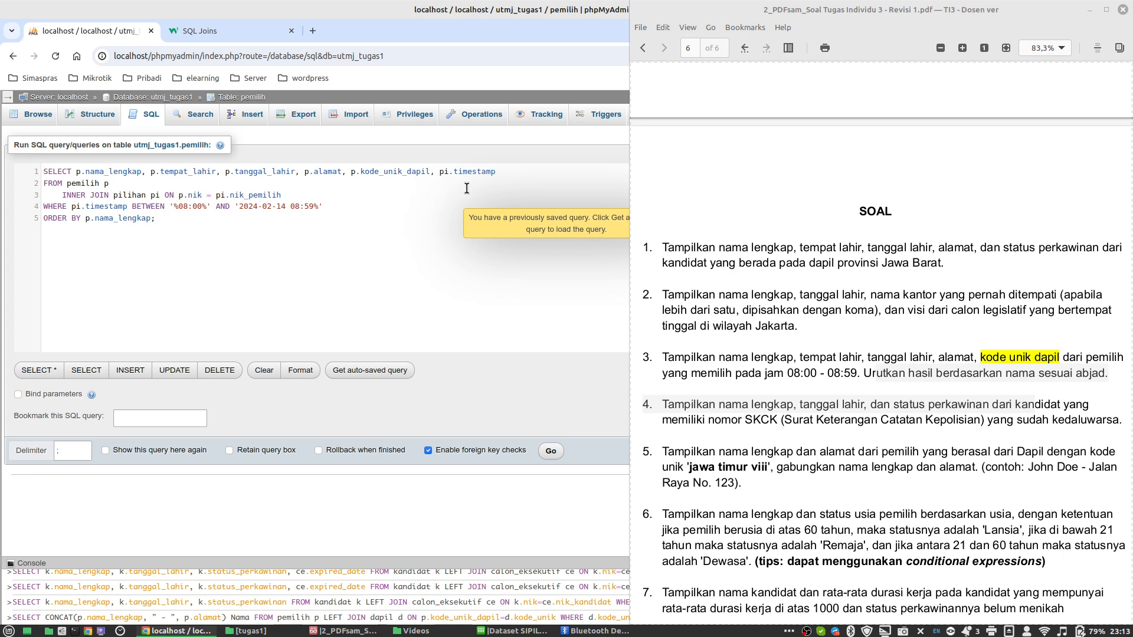
drag(431, 171, 517, 175)
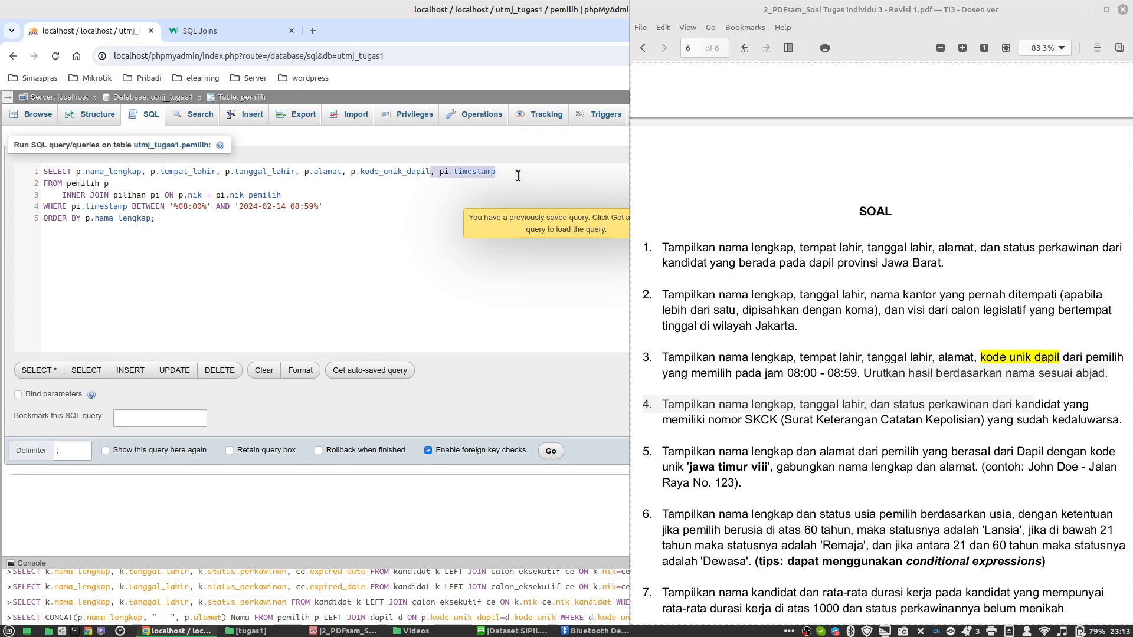
key(BackSpace)
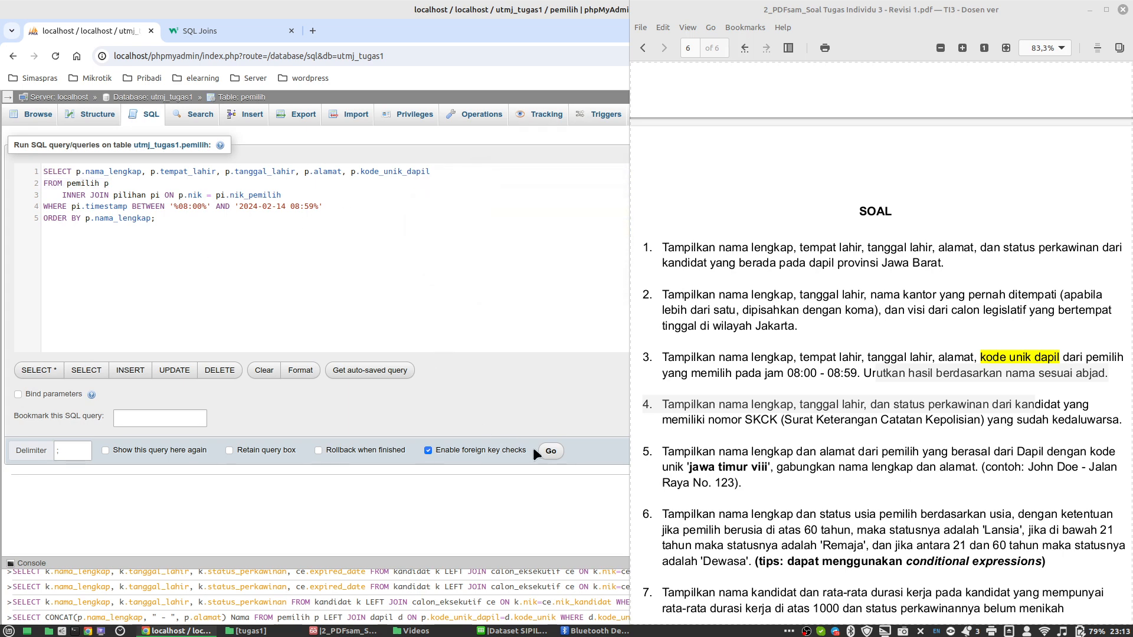
click(548, 451)
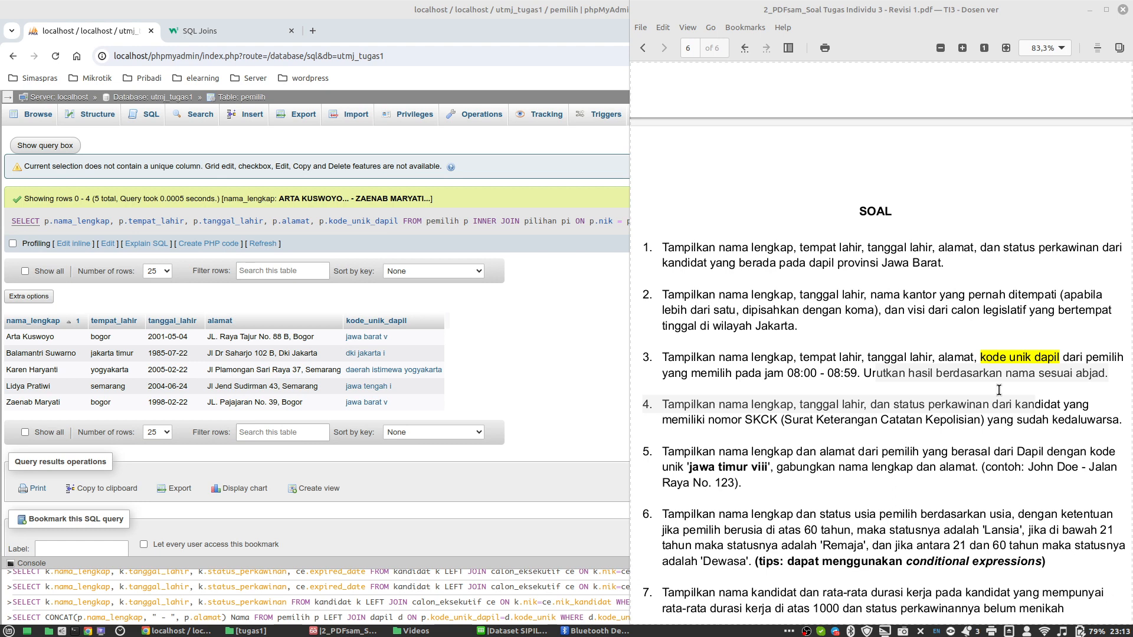
Step: Try to run the question 4 text and its kandidat–calon_eksekutif query with ce.expired_date < '2024-02-14' on database utmj_tugas1
click(154, 99)
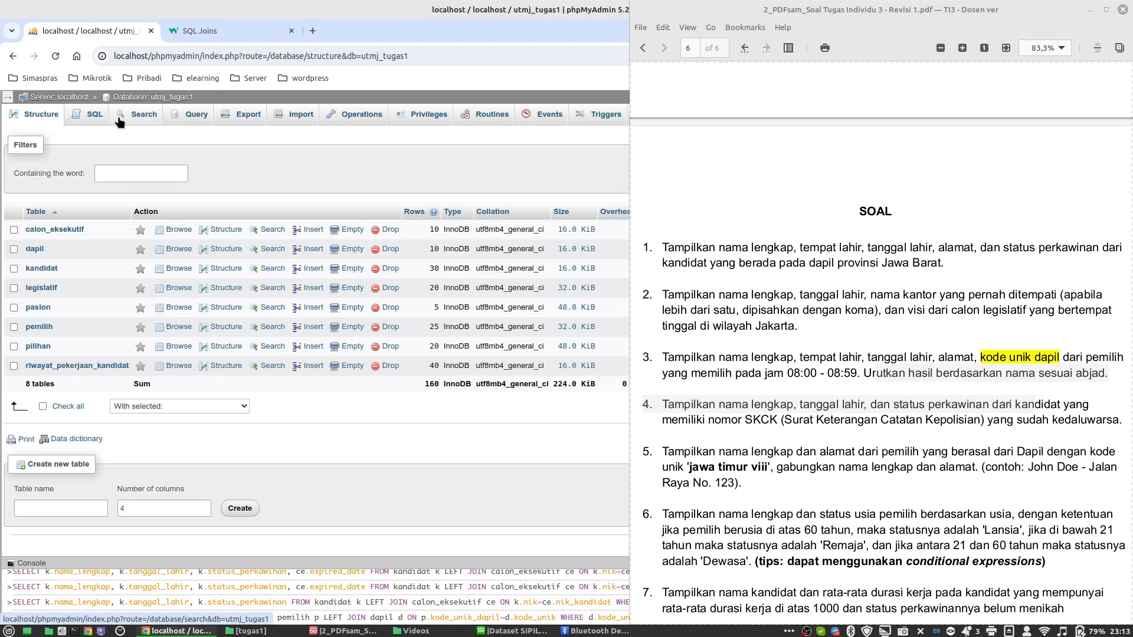
click(96, 117)
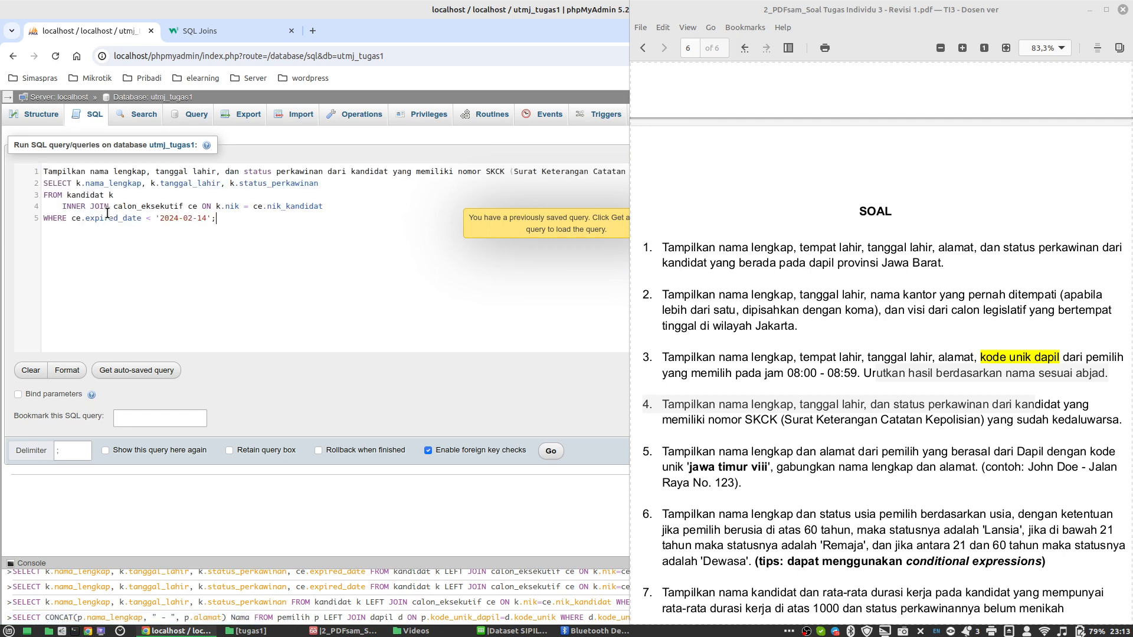
click(556, 450)
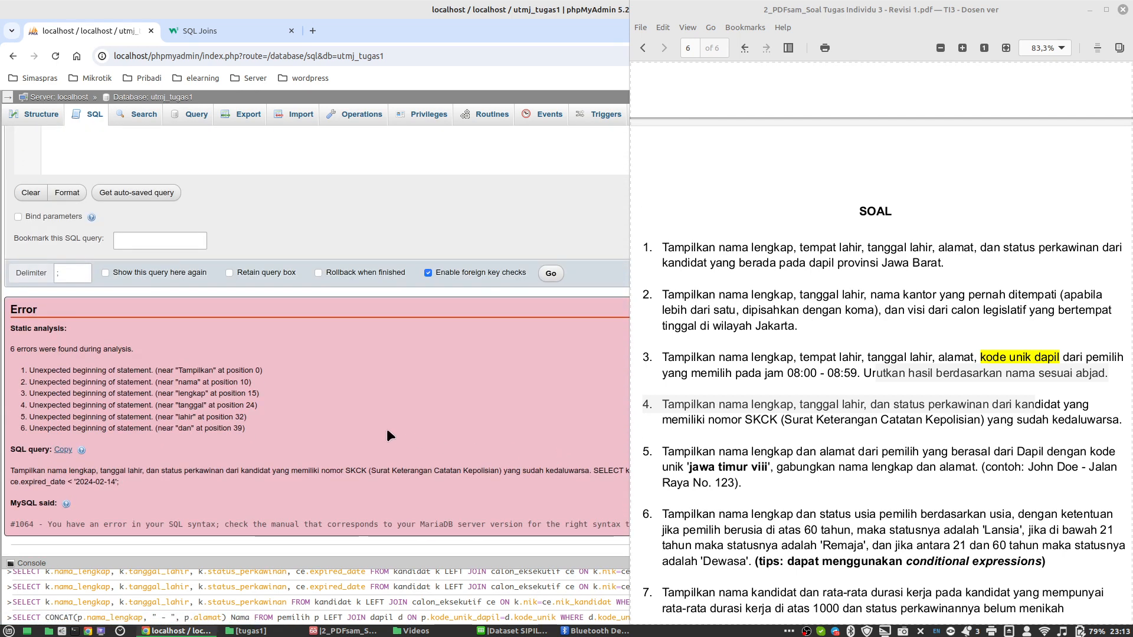
Step: Delete the question text line above the SELECT statement and rerun the query
scroll(295, 377, up, 3)
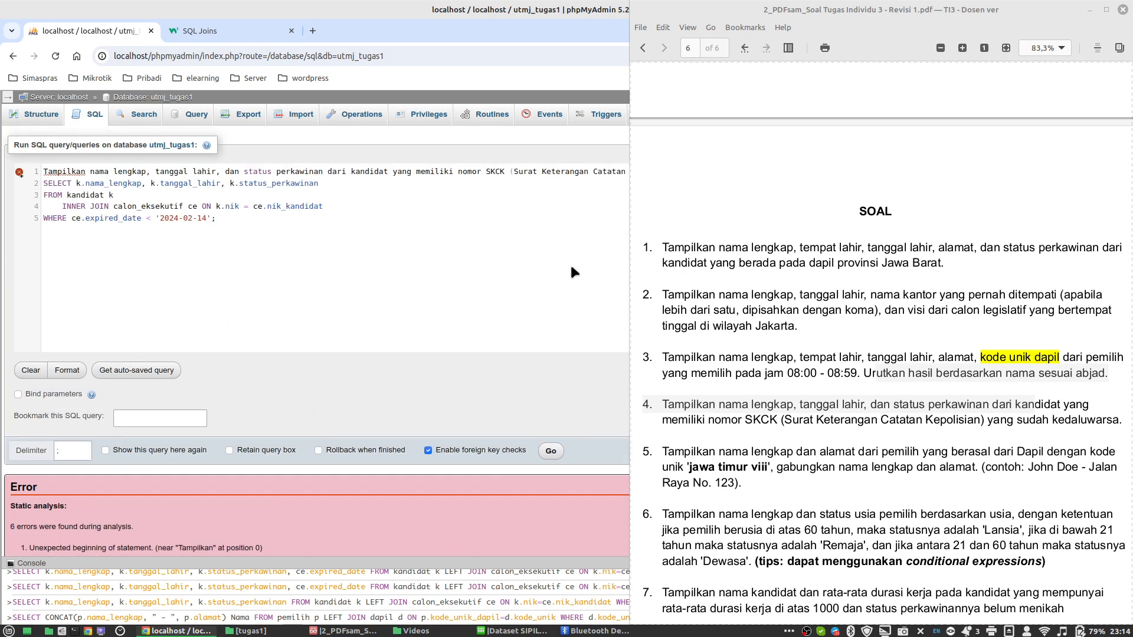
key(BackSpace)
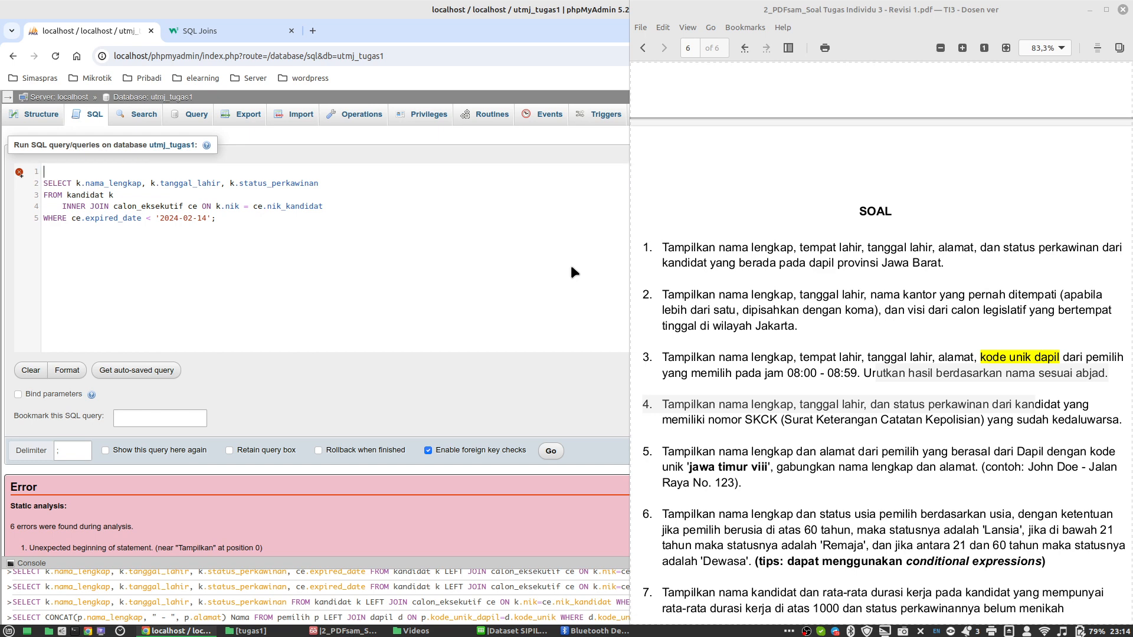
key(Delete)
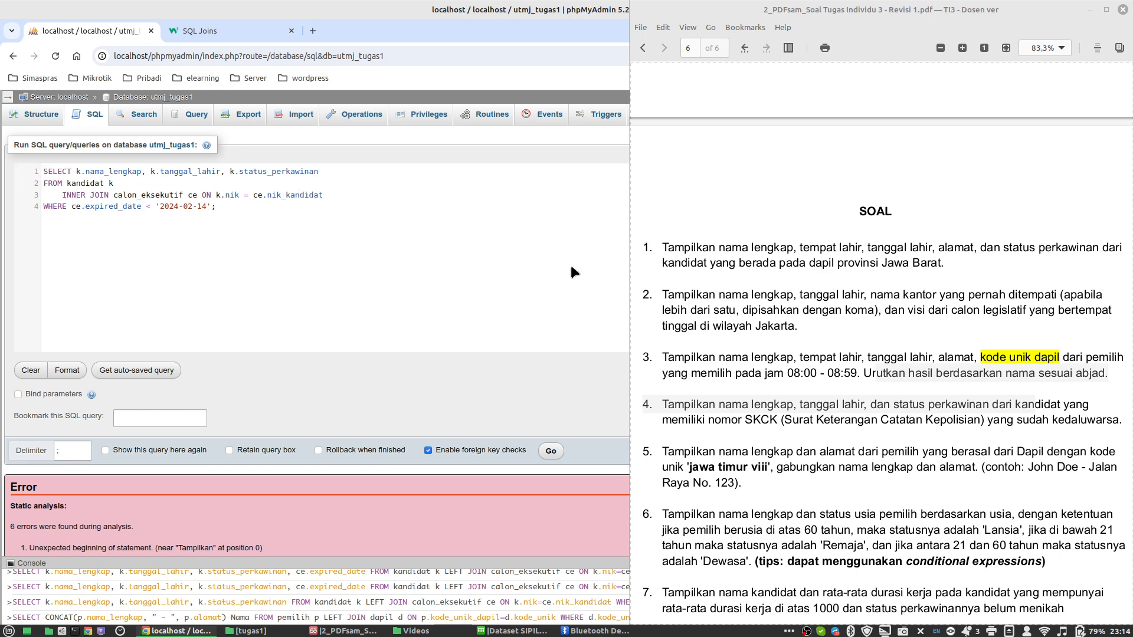
click(551, 452)
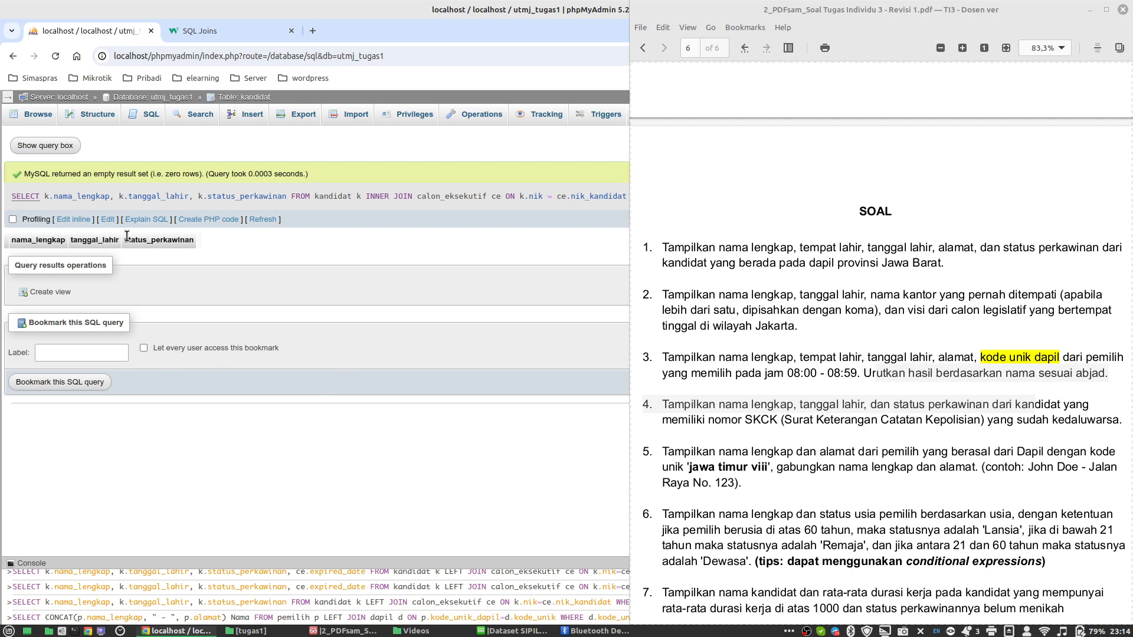
Step: Change the ce.expired_date cutoff in the WHERE clause to '2024-06-14' and rerun the query
click(108, 219)
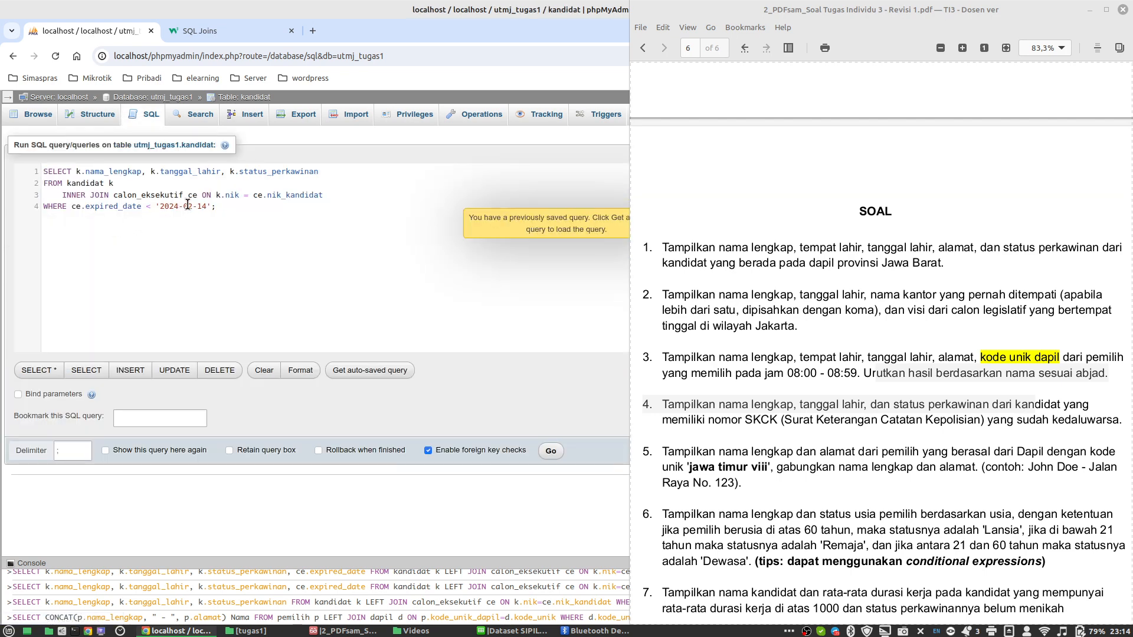
click(190, 206)
key(BackSpace)
text(6)
click(550, 451)
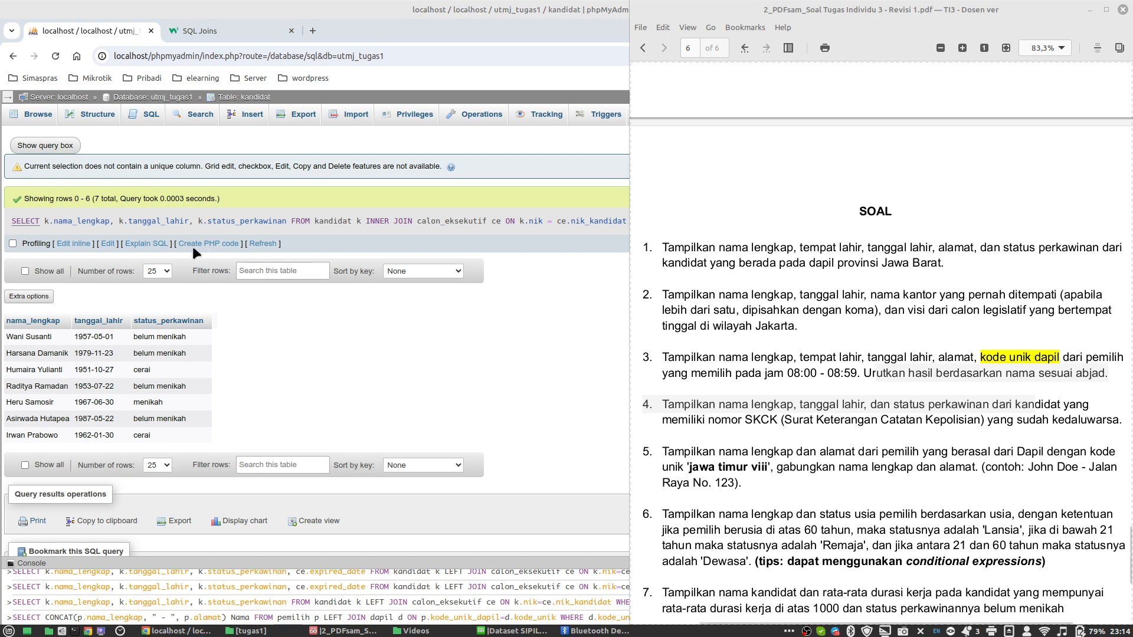
Step: Open a new query on the kandidat table and run the calon_eksekutif join with ce.expired_date < '2024-02-14'
click(135, 114)
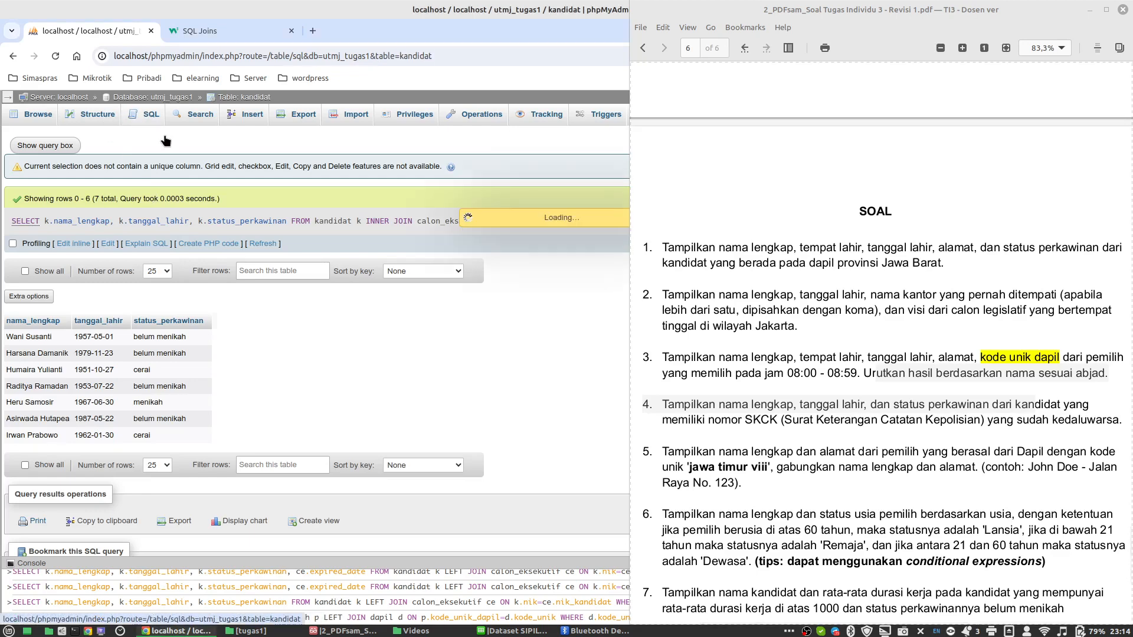
click(393, 371)
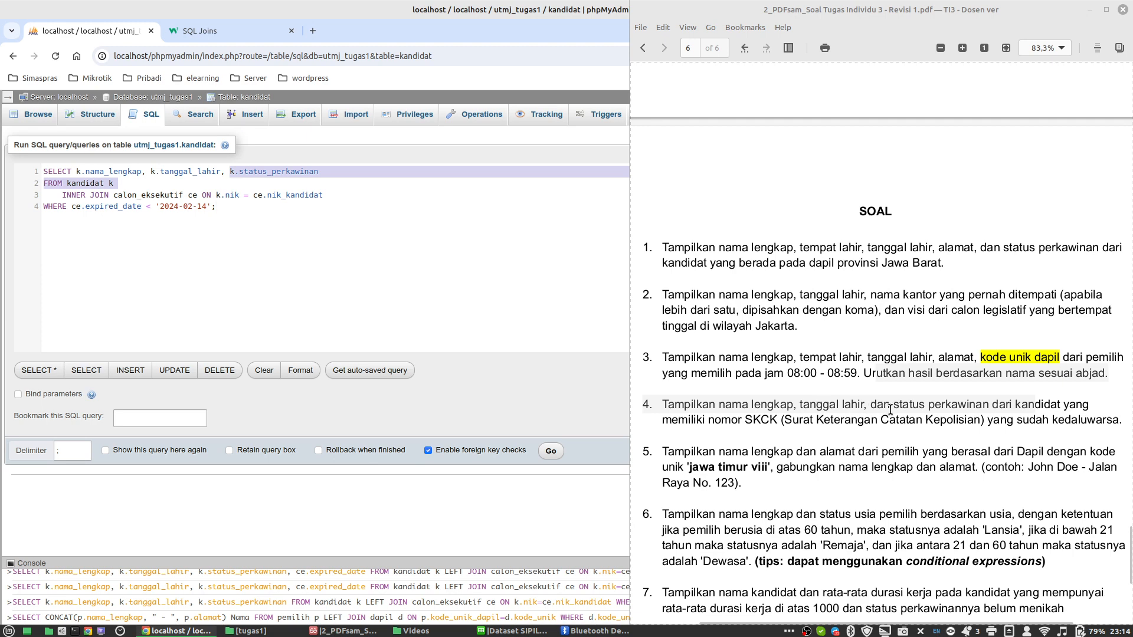
click(551, 451)
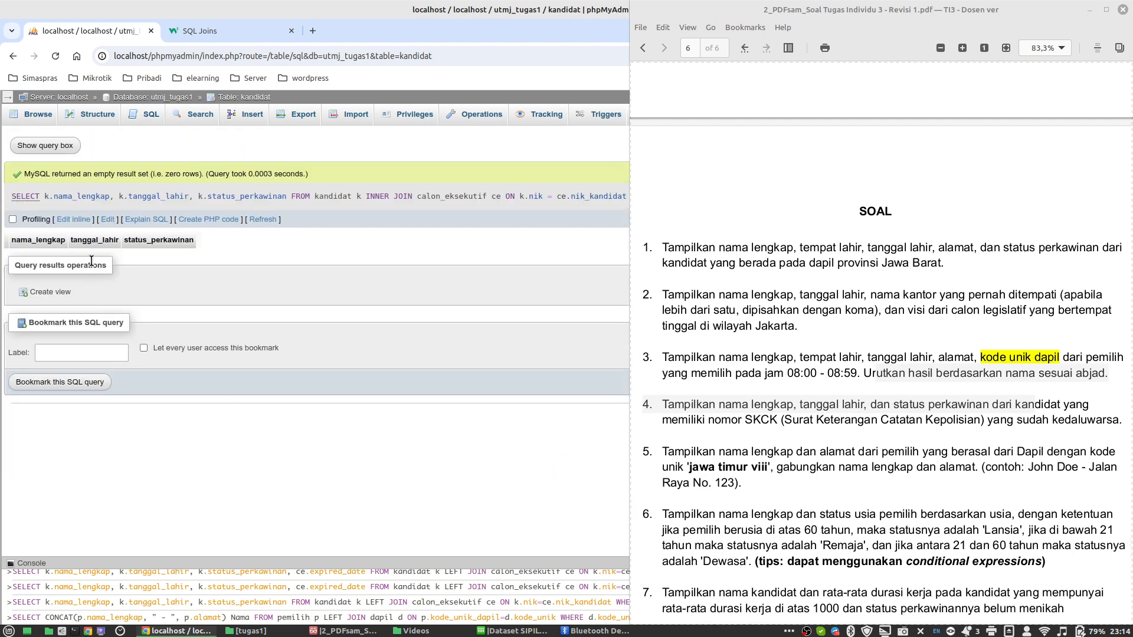
Step: Set the month of the expired_date cutoff to 06, giving '2024-06-14', and run the query again
click(108, 220)
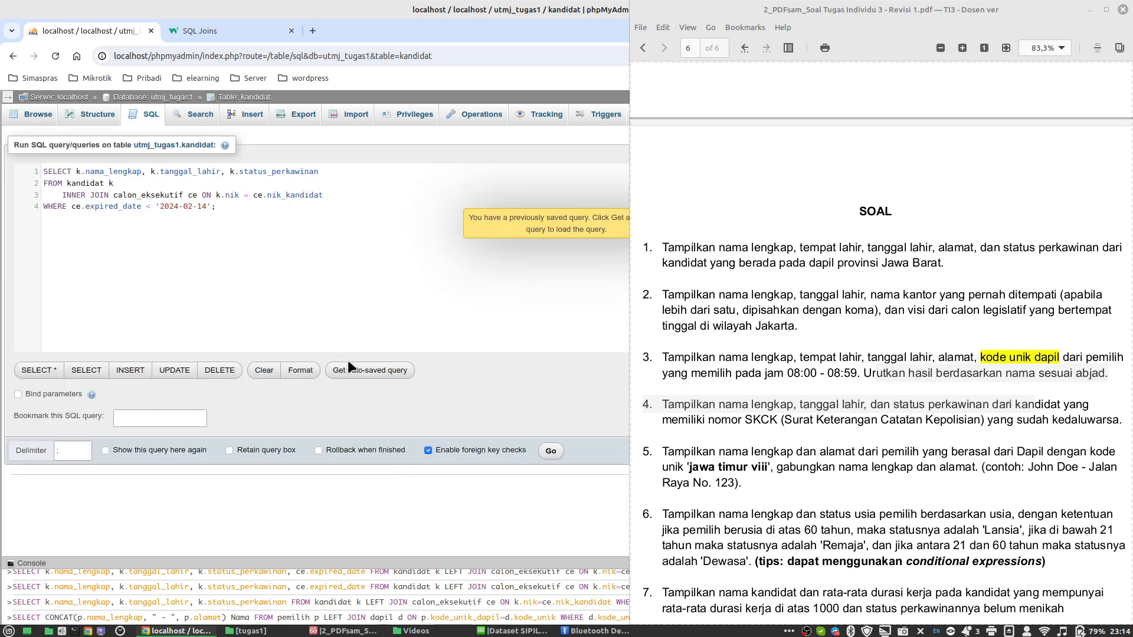
key(Delete)
text(6)
click(550, 451)
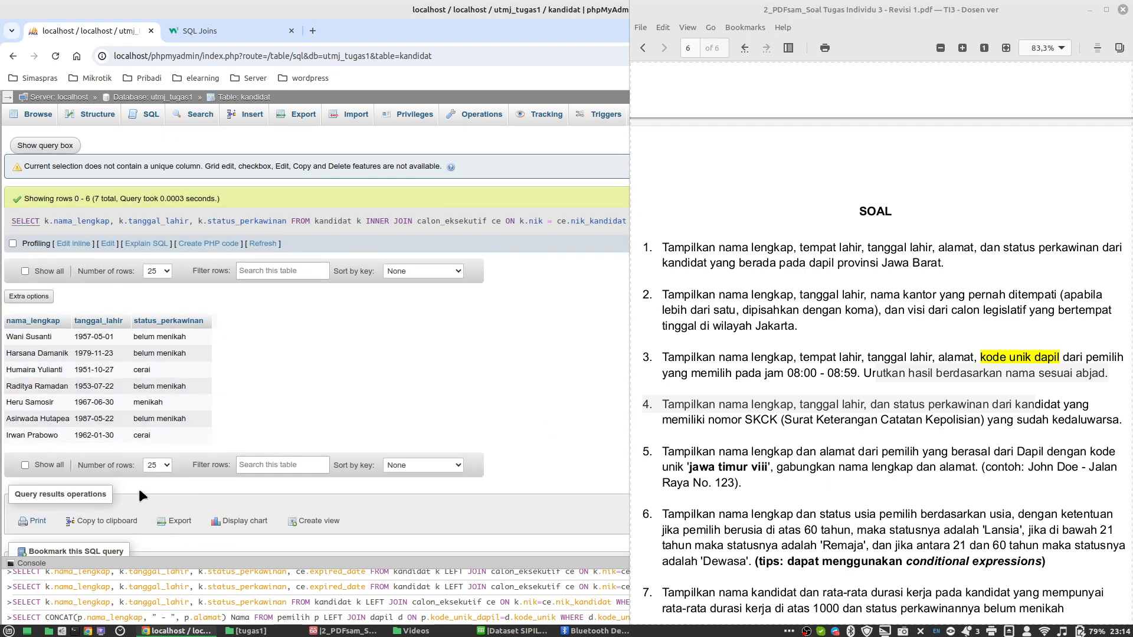
Step: Add ce.expired_date to the SELECT list after k.status_perkawinan and run the query
click(108, 243)
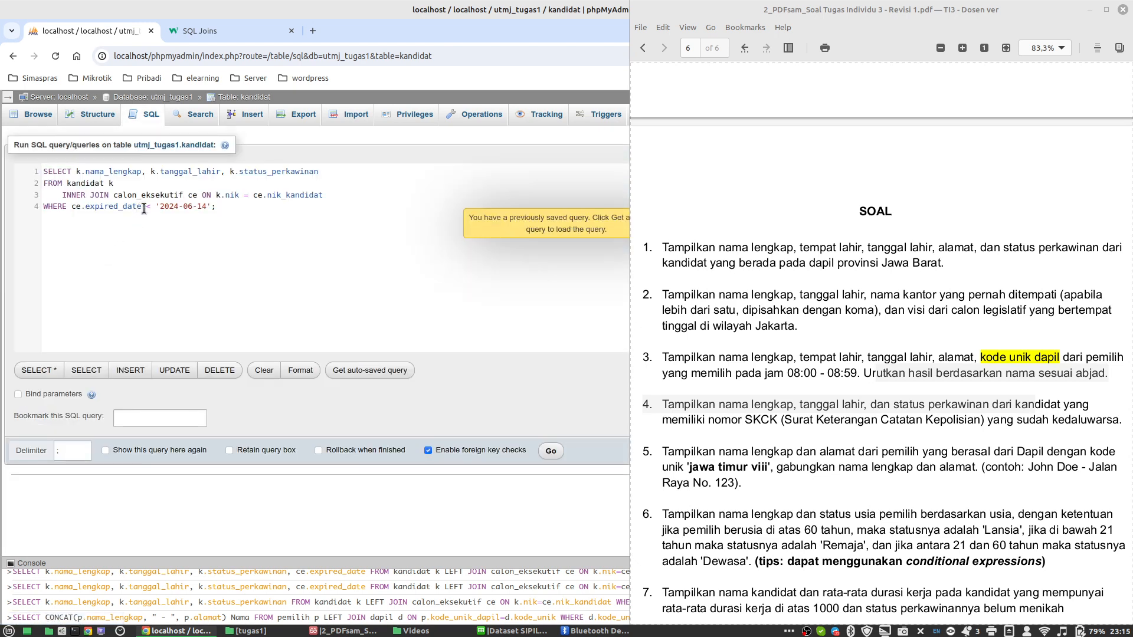
drag(145, 207, 72, 205)
key(ctrl+c)
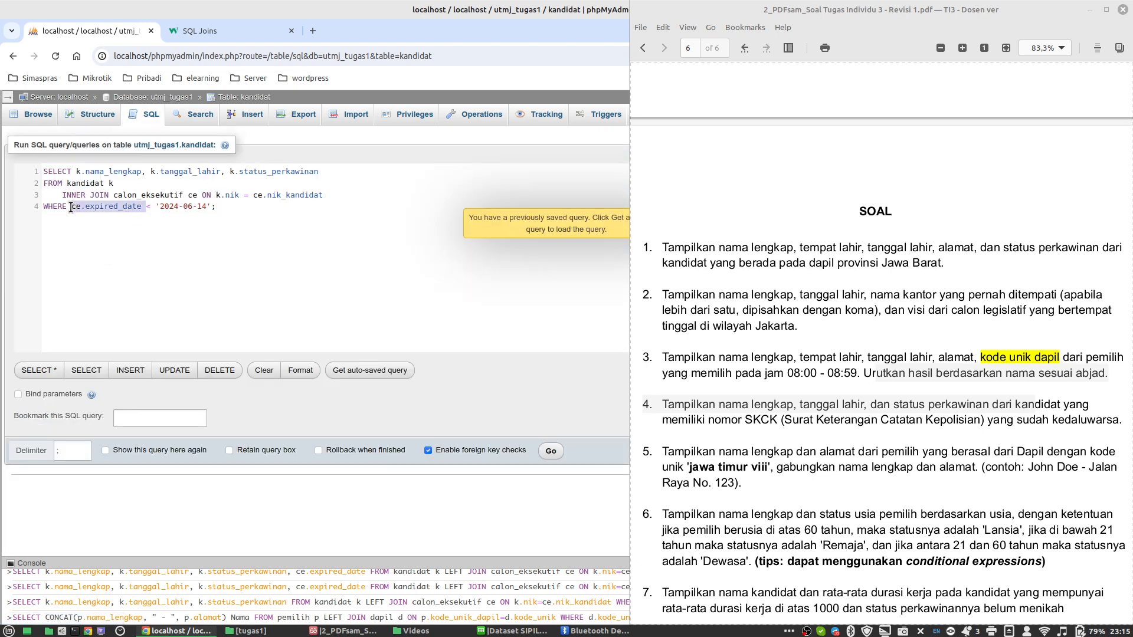
click(331, 175)
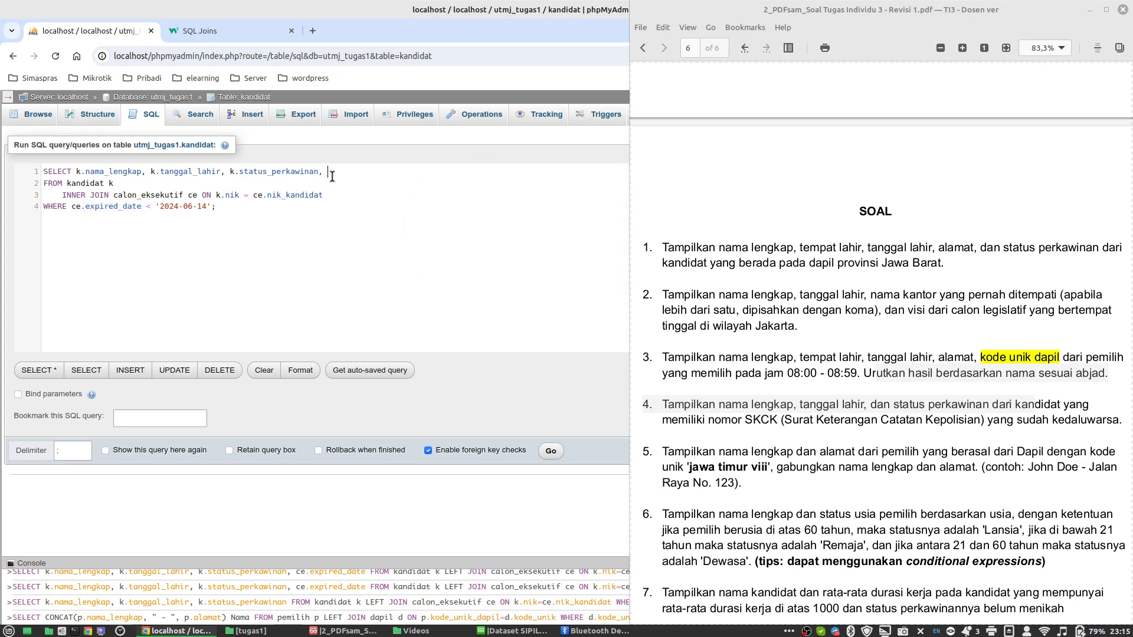
text(,)
key(ctrl+v)
click(551, 450)
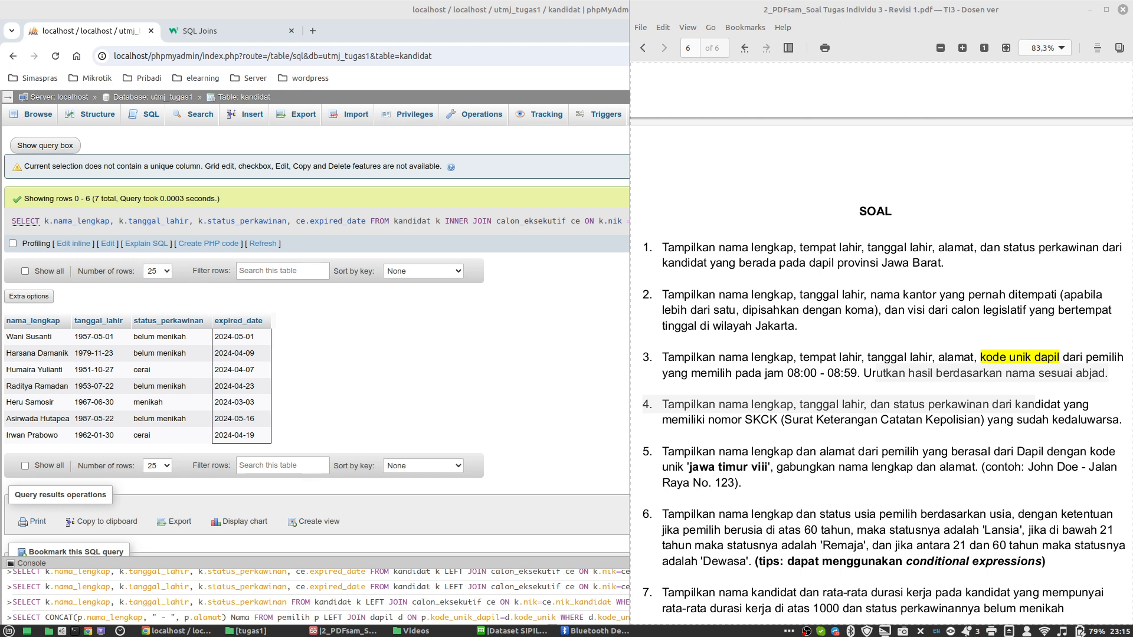
Step: Run a new query showing CONCAT(p.nama_lengkap, " - ", p.alamat) as Nama from pemilih inner joined to dapil, where d.kode_unik = 'jawa timur viii'
click(131, 116)
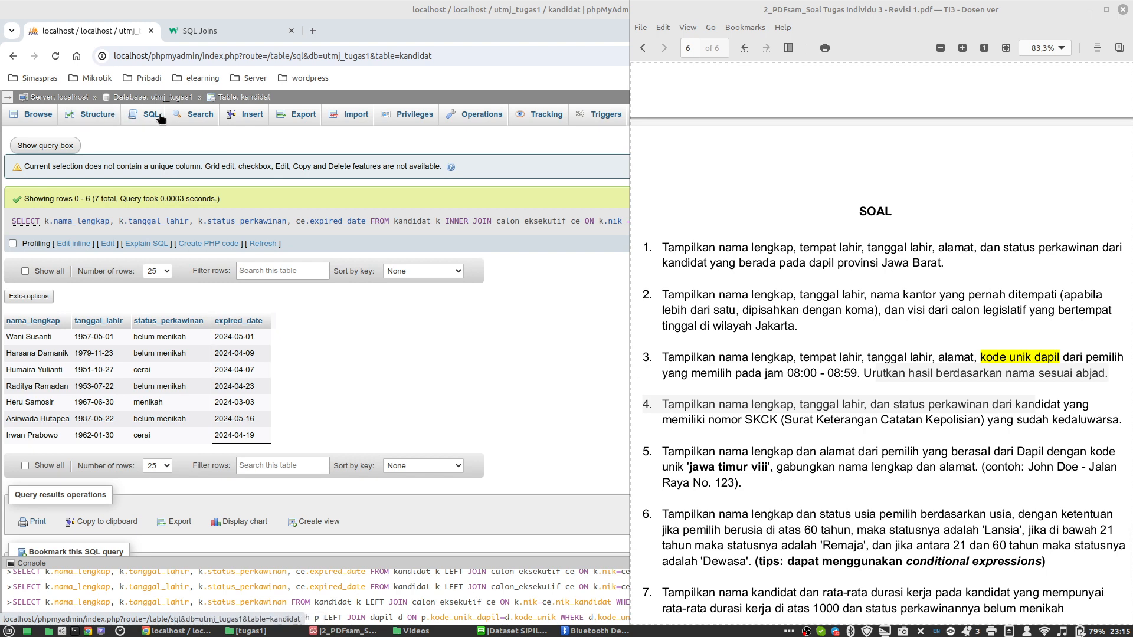
key(ctrl+a)
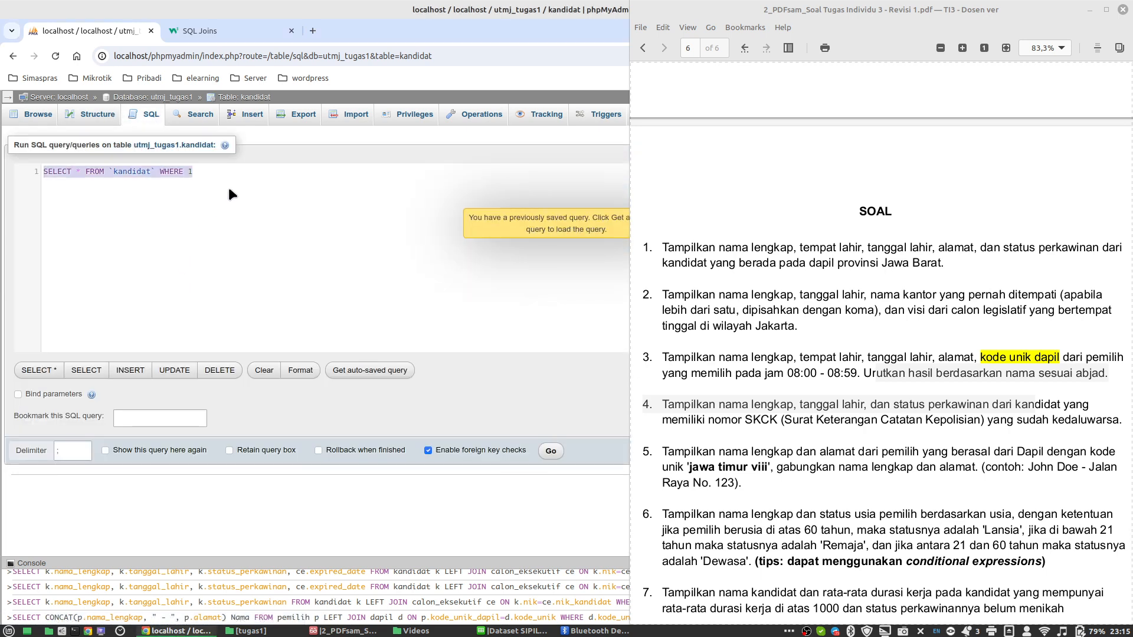
text(SELECT CONCAT(p.nama_lengkap, " - ", p.alamat) Nama FROM pemilih p     INNER JOIN dapil d ON p.kode_unik_dapil = d.kode_unik WHERE d.kode_unik = 'jawa timur viii';)
click(551, 451)
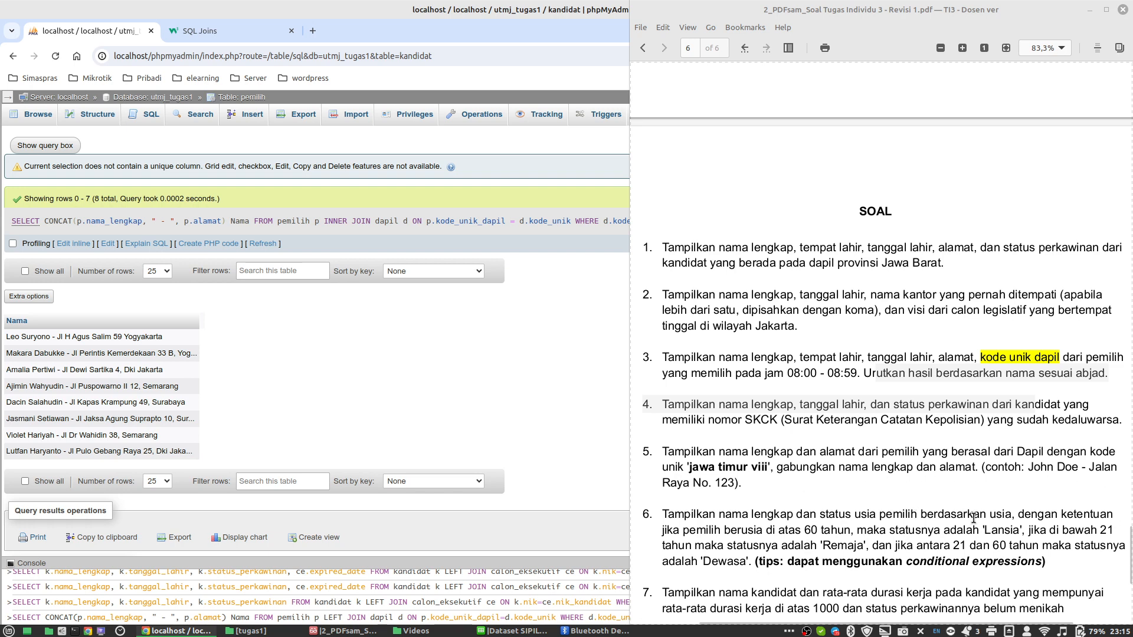
Step: Add ORDER BY p.nama_lengkap ASC to the end of the concatenated name query and rerun it
click(108, 244)
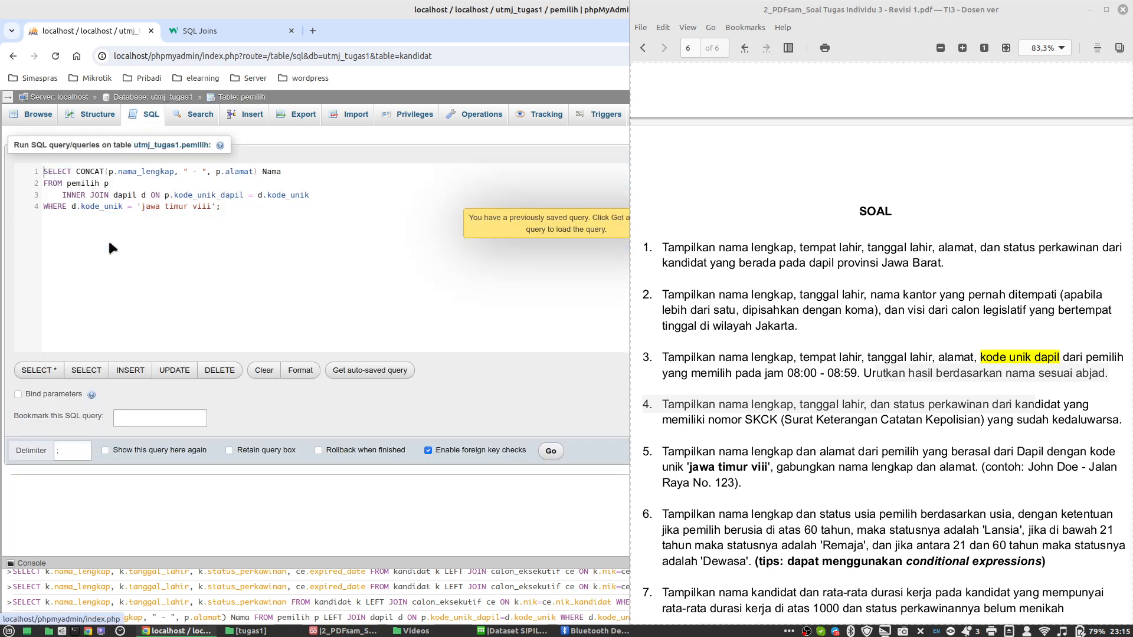
click(218, 232)
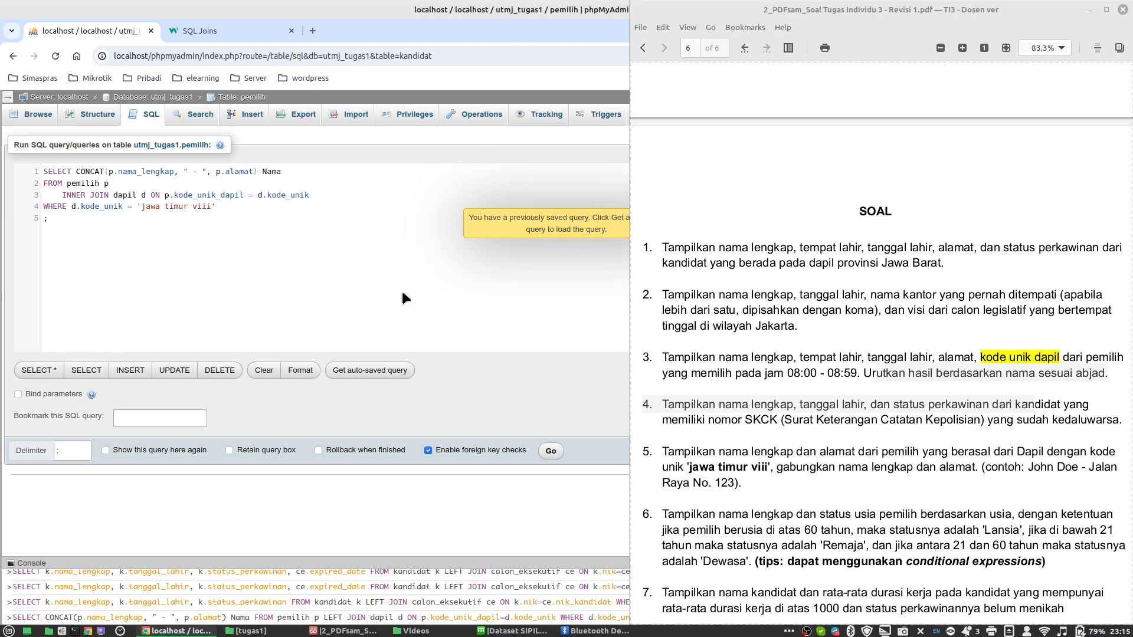
text(ORDER )
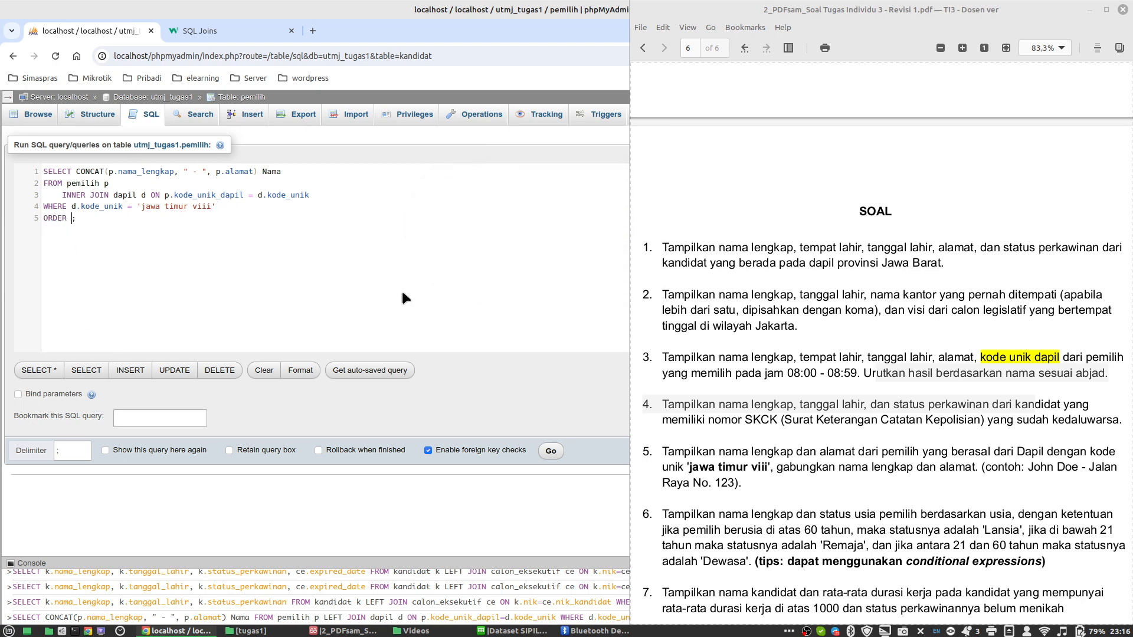
text(BY p.)
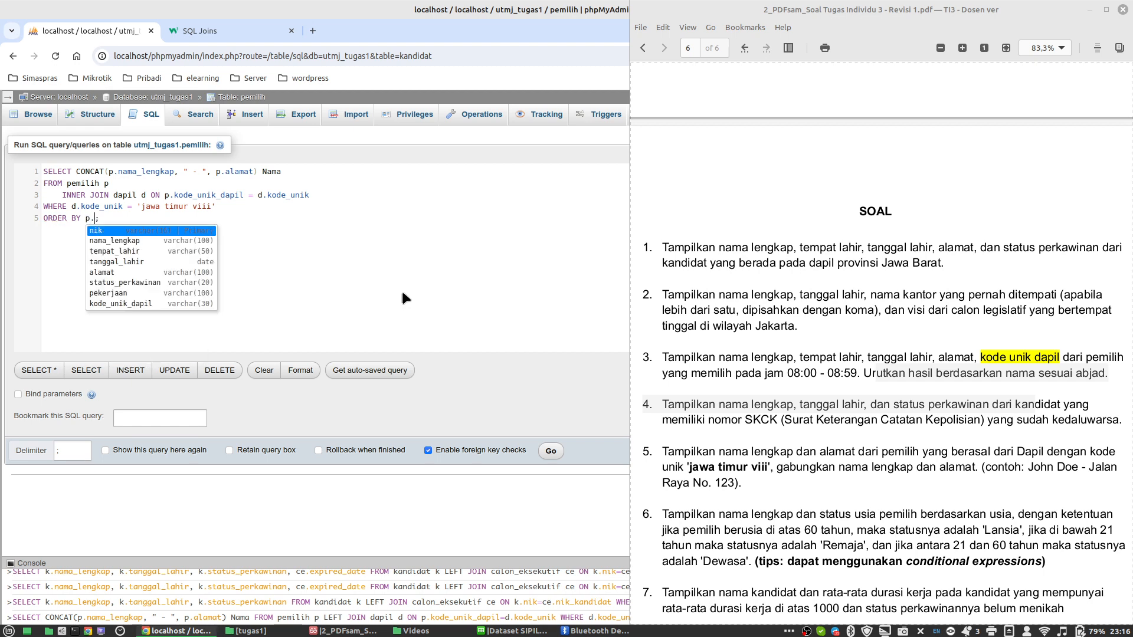
text(nama)
key(Return)
text(ASC)
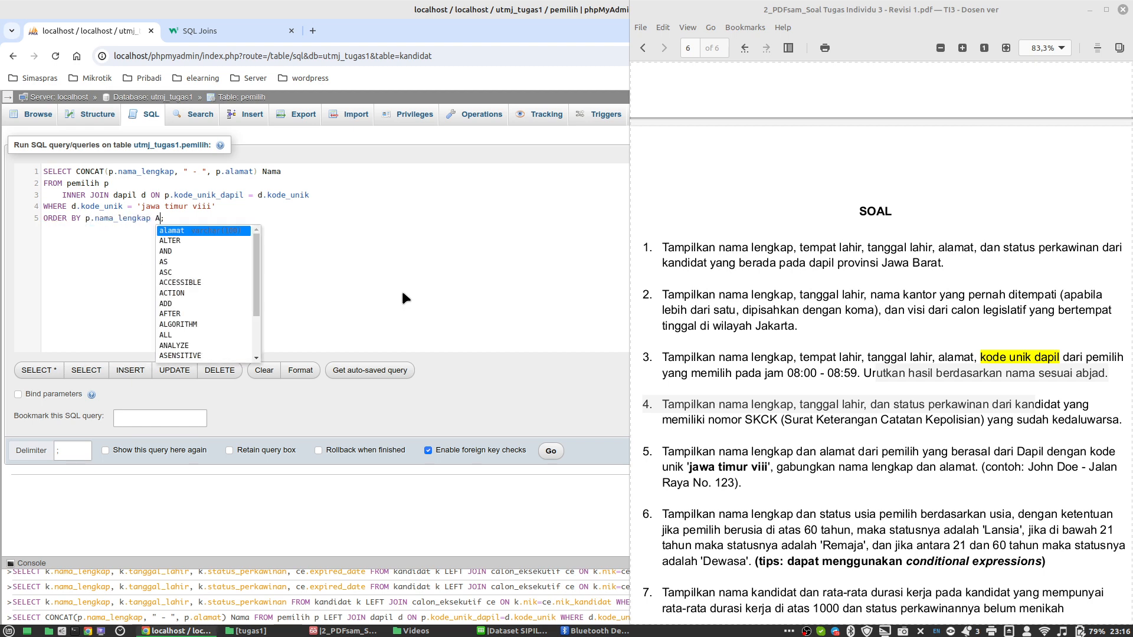
click(551, 451)
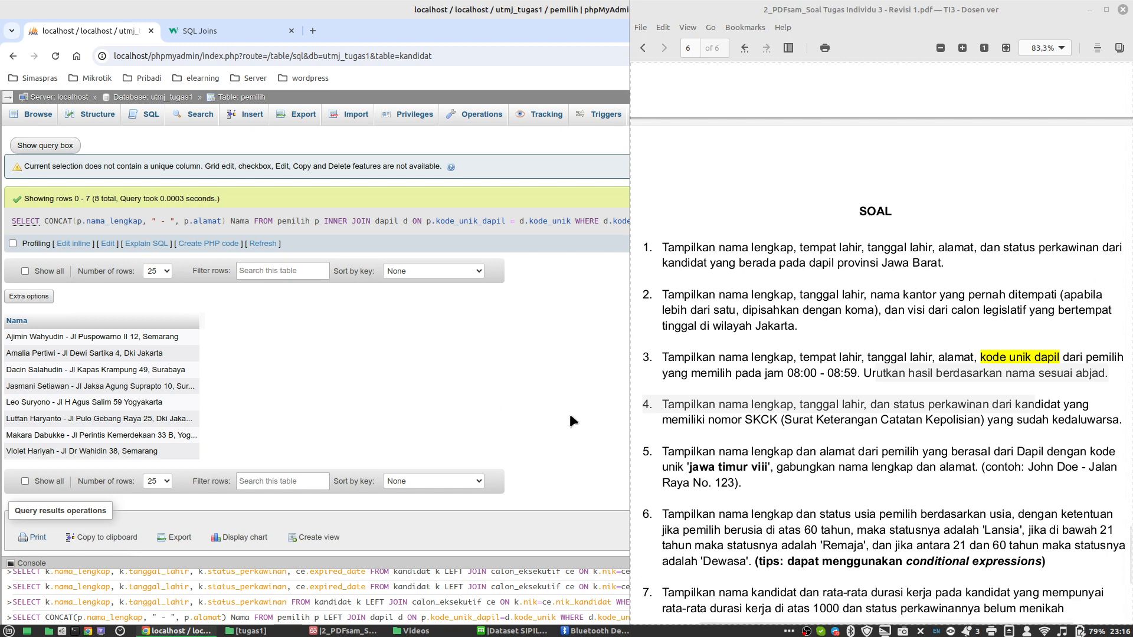
Step: Start a new SQL query on the pemilih table, removing the asterisk and putting FROM on its own line below a blank line
click(145, 115)
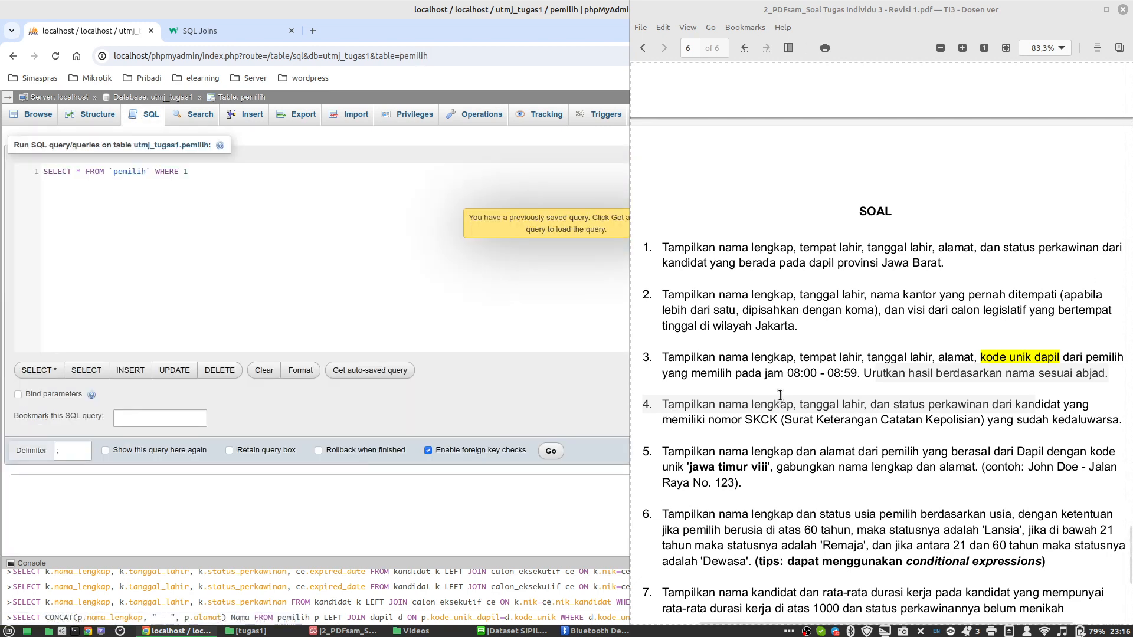
scroll(791, 405, down, 6)
scroll(791, 404, down, 1)
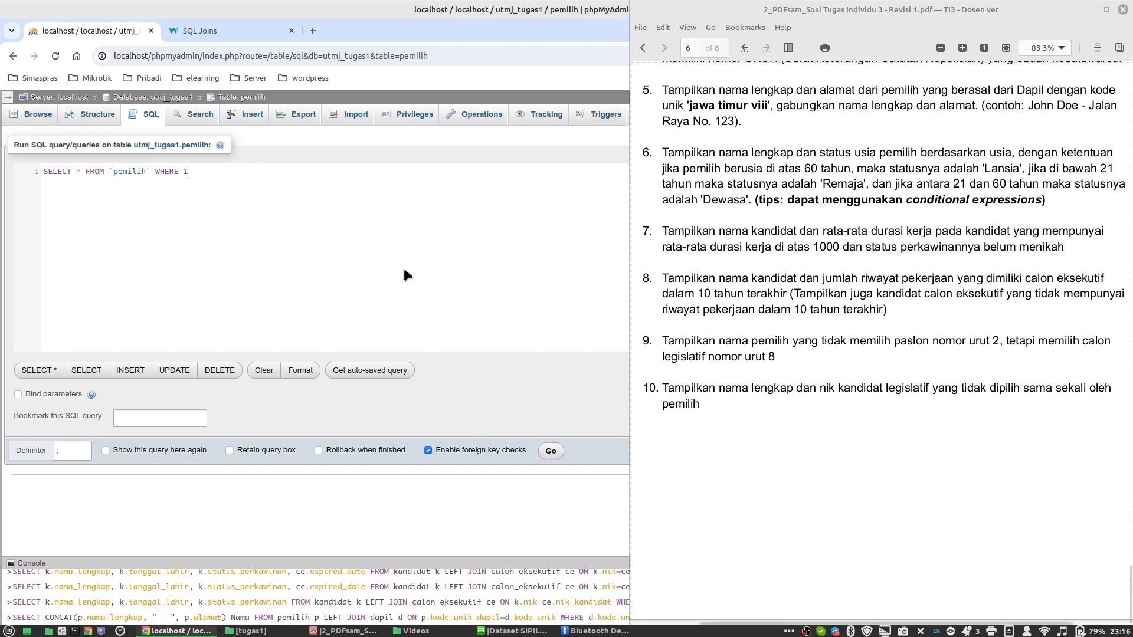
click(75, 172)
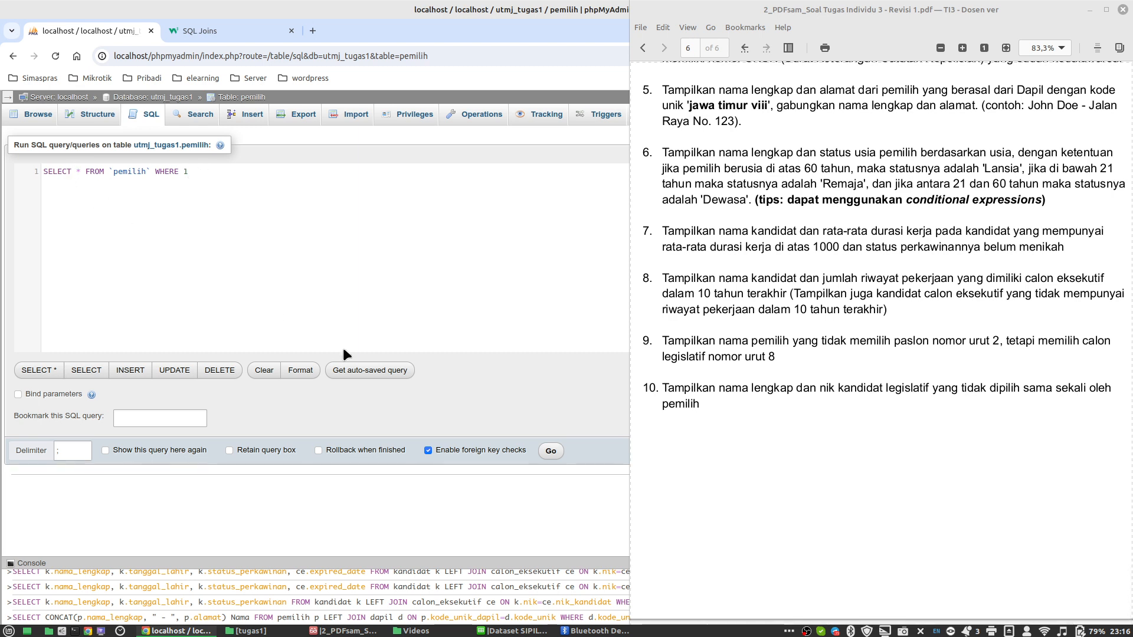
key(Return)
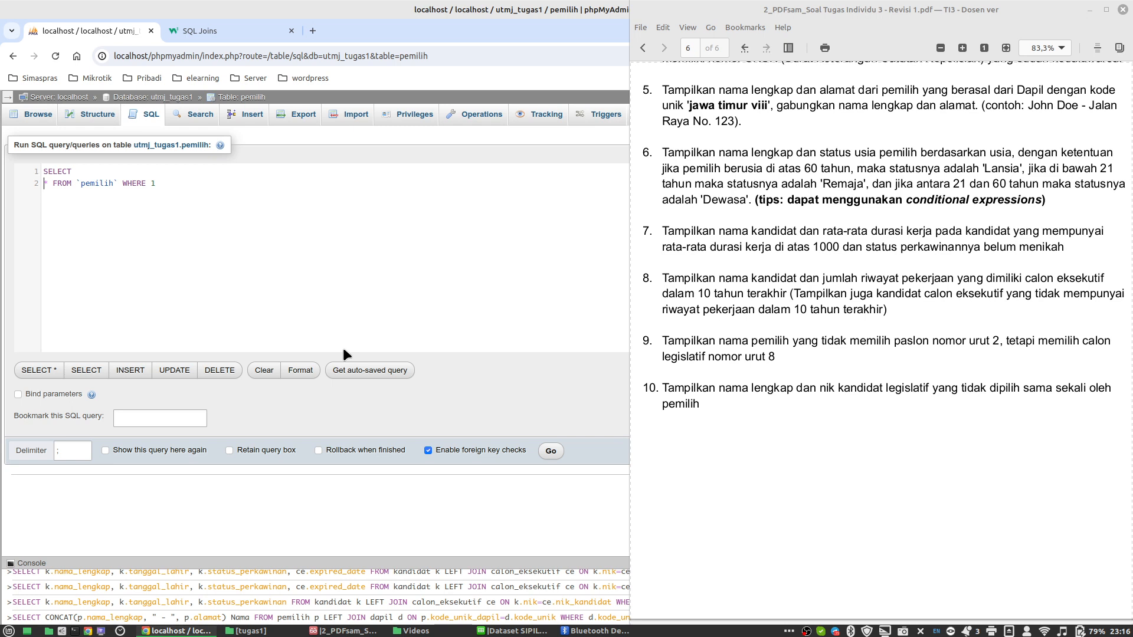
key(Delete)
key(Delete)
key(Return)
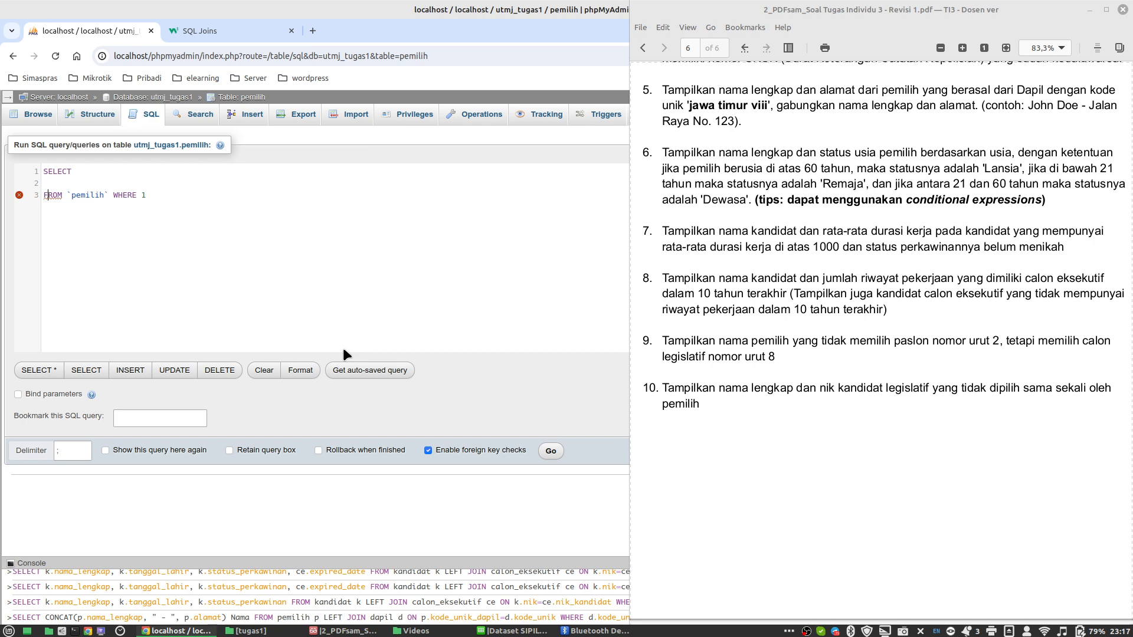
Step: Give the pemilih table the alias p without backticks and remove the WHERE 1 condition, ending the statement with a semicolon
key(BackSpace)
text(p)
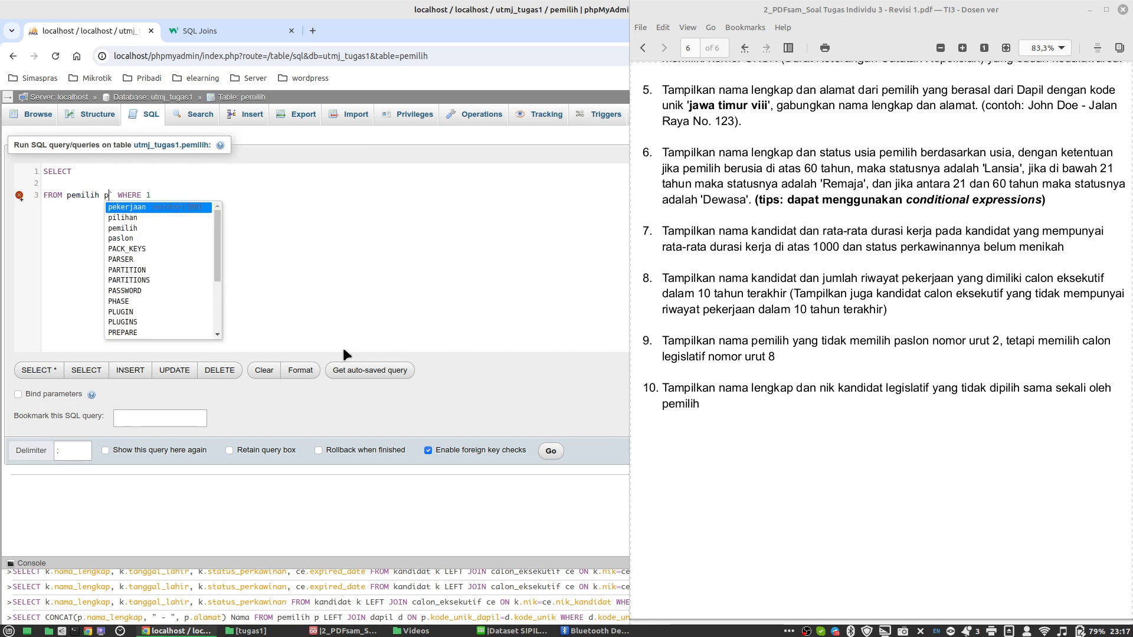
key(shift+Right)
key(shift+Right)
key(shift+Right)
key(shift+Right)
key(shift+Right)
key(shift+Right)
key(shift+Right)
key(shift+Right)
key(shift+Right)
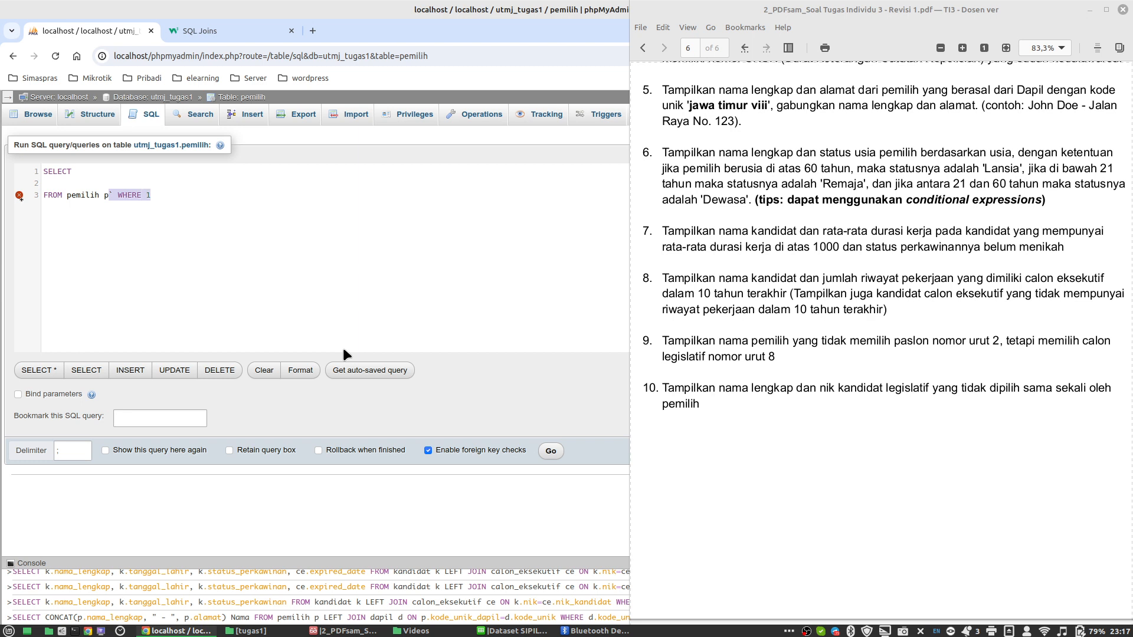
key(BackSpace)
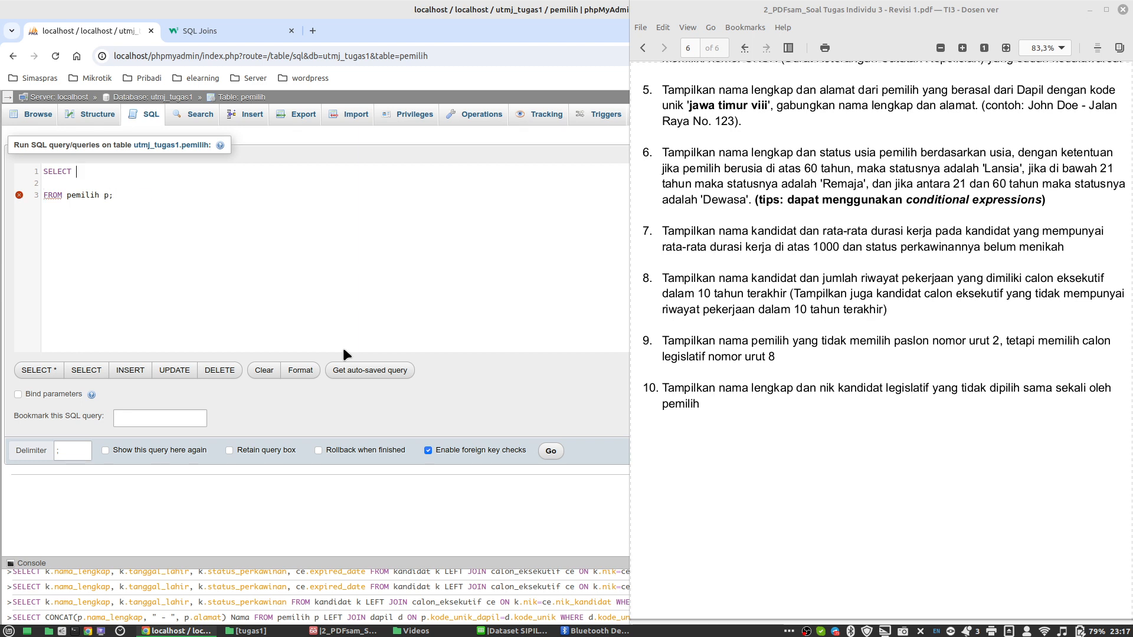
Step: Add p.nama_lengkap to the SELECT list, followed by a CASE expression on the next line
text(p.)
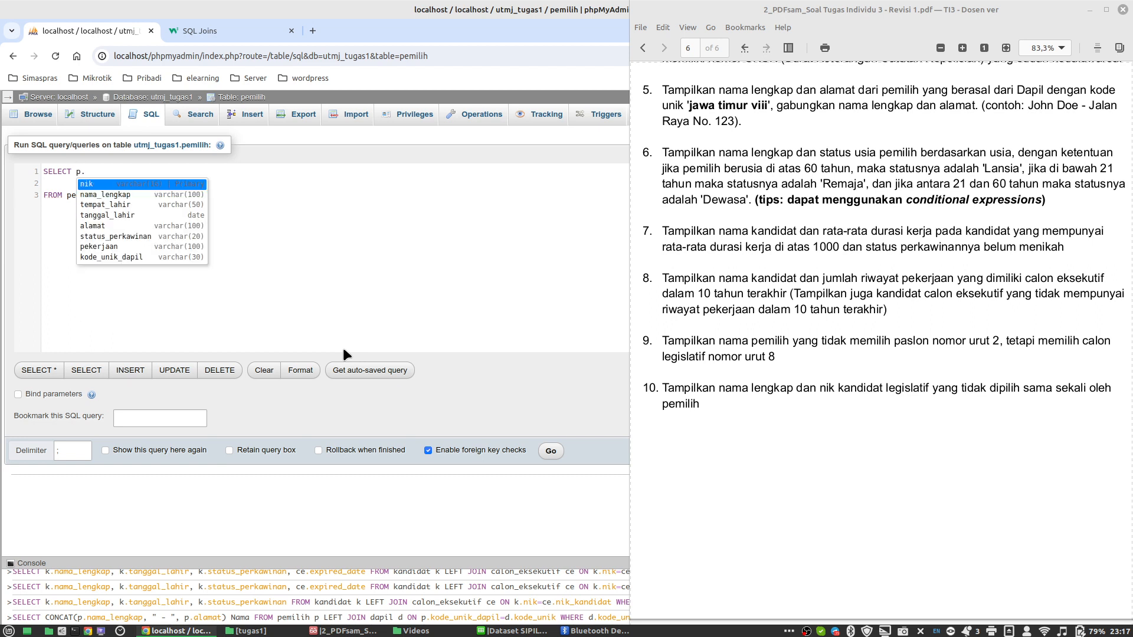
text(nama)
key(Return)
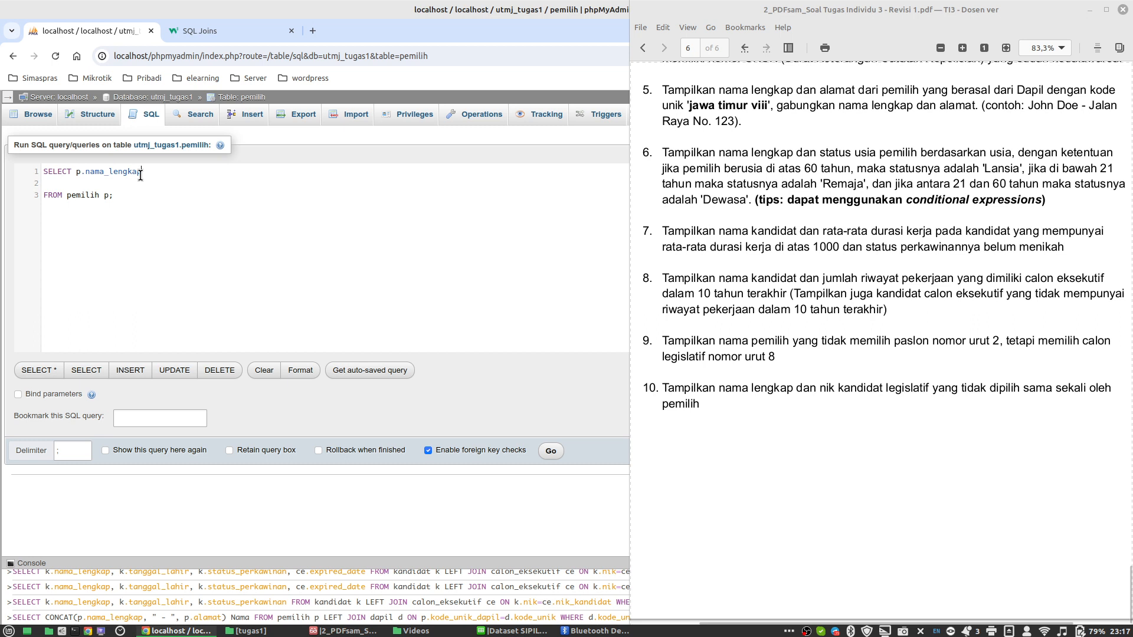
text(, )
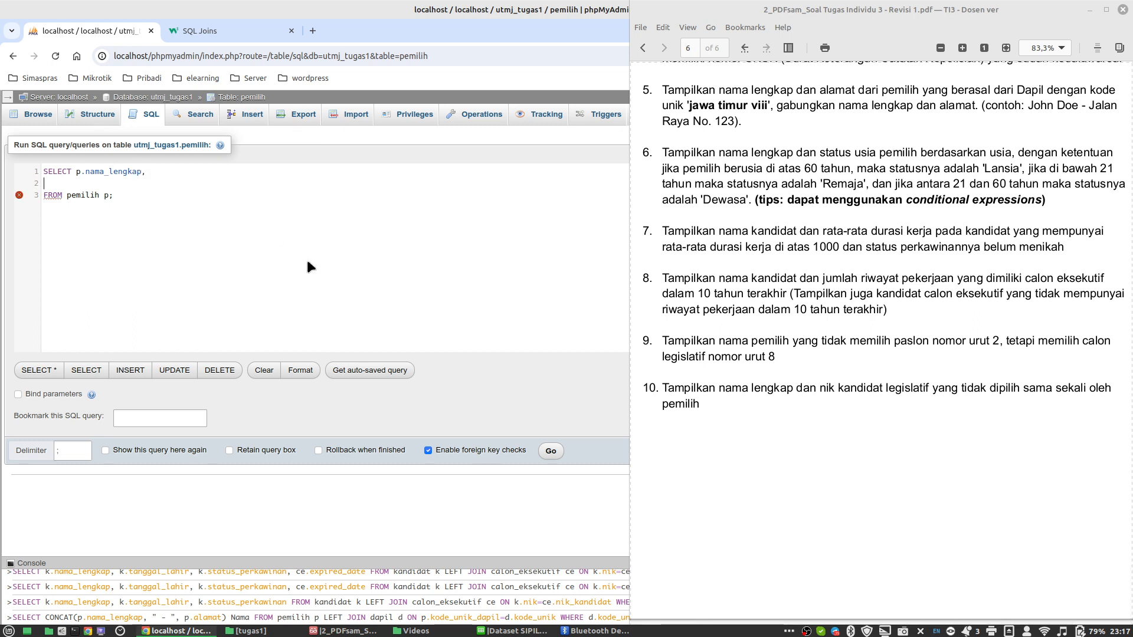
text(CASE)
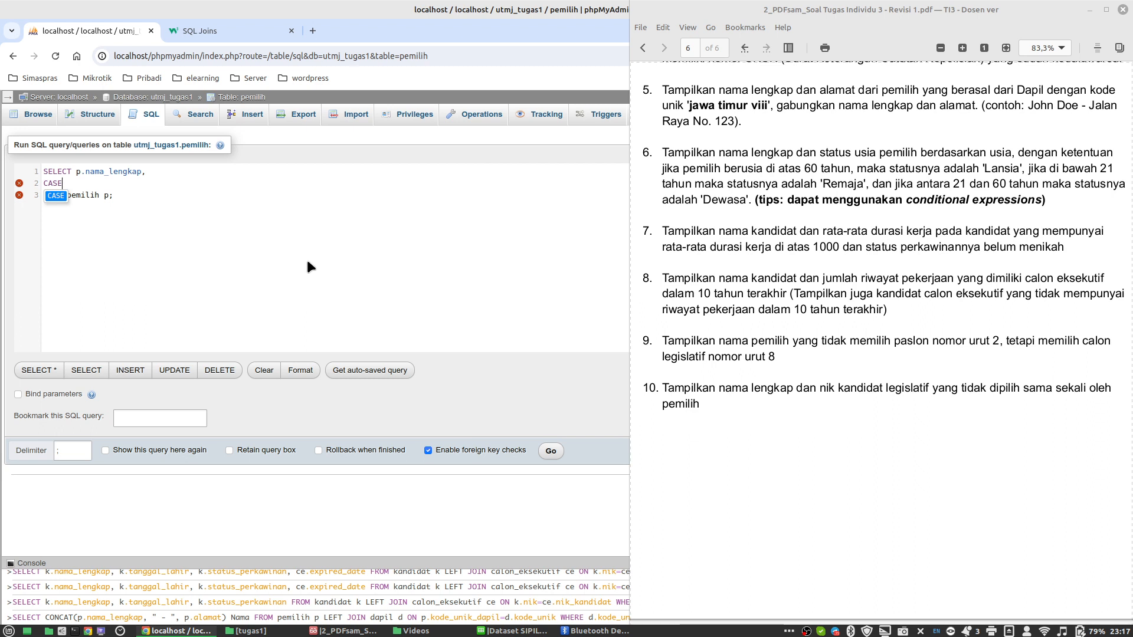
key(Return)
key(Return)
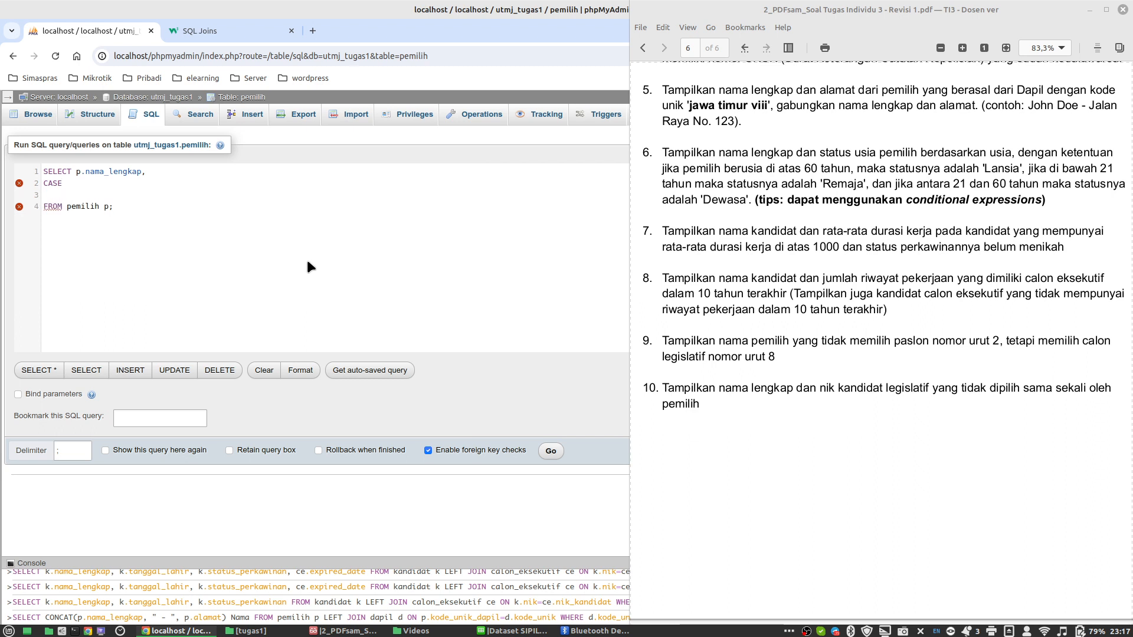
Step: Begin an indented WHEN condition under CASE with TIMESTAMPDIFF(year, p.tanggal_lahir, as the age calculation
key(Tab)
key(Left)
key(Left)
key(Down)
key(Right)
text(WHEN TIME)
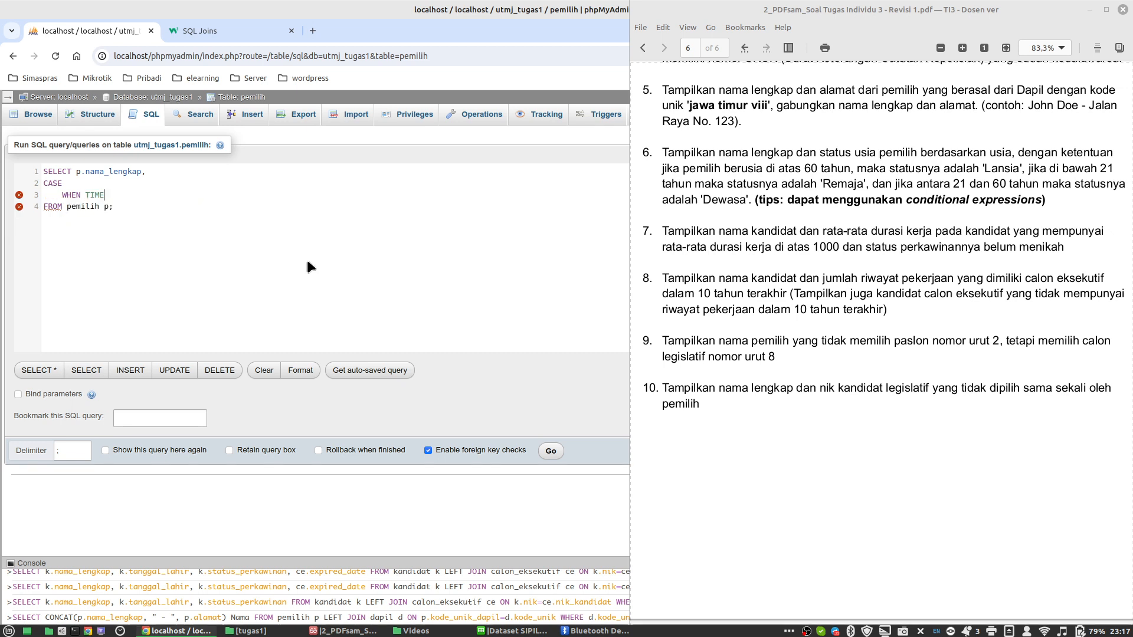
text(STAM)
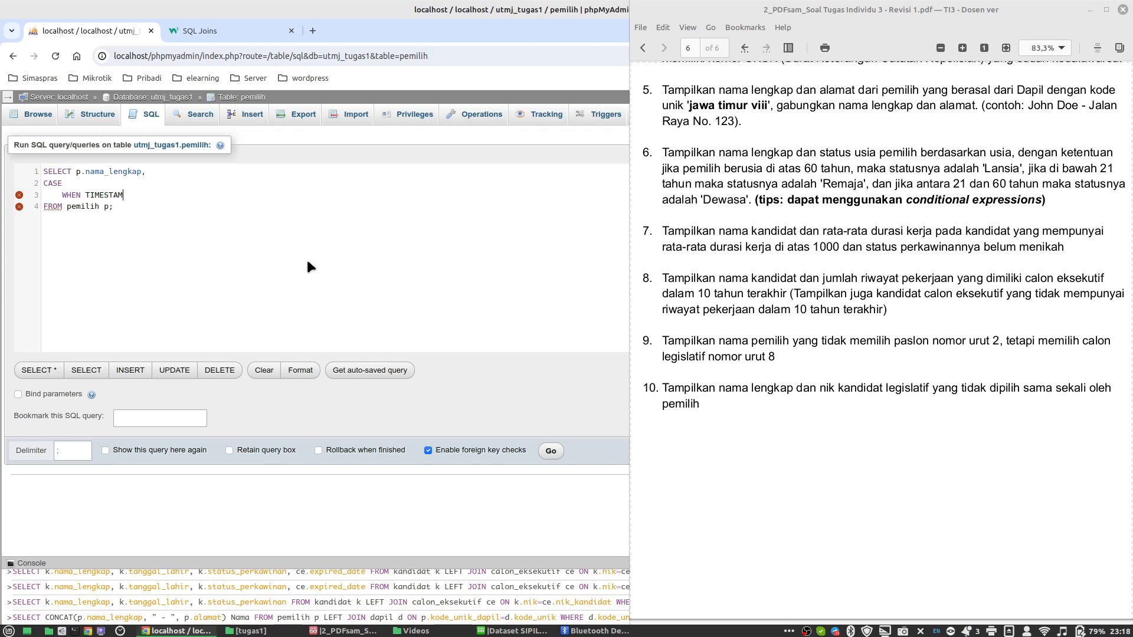
text(PDIFF(year)
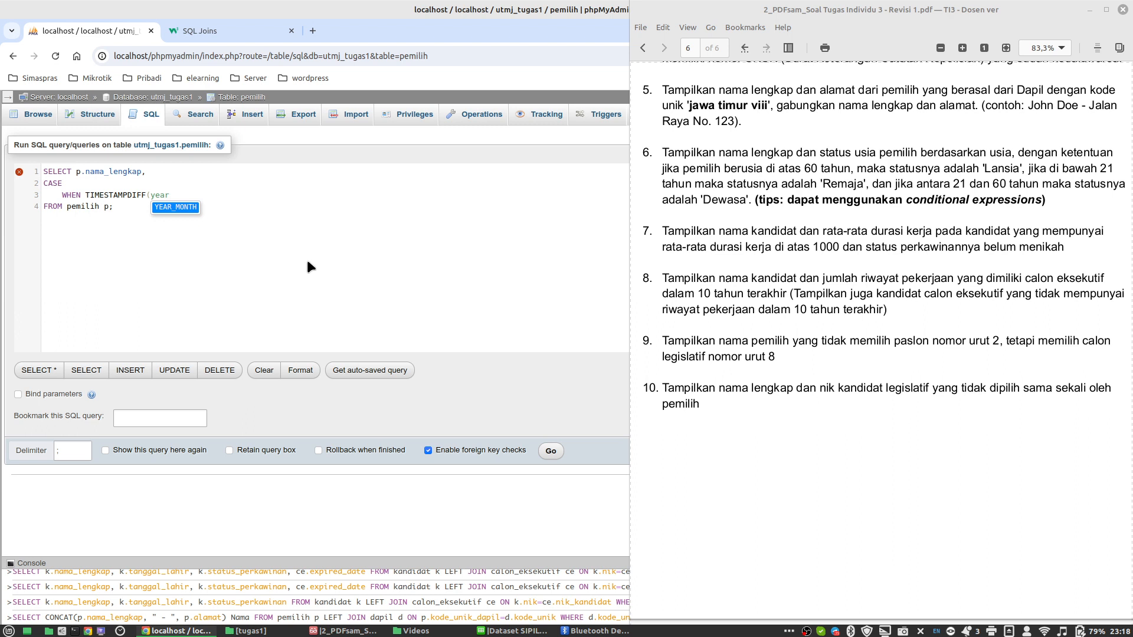
text(,)
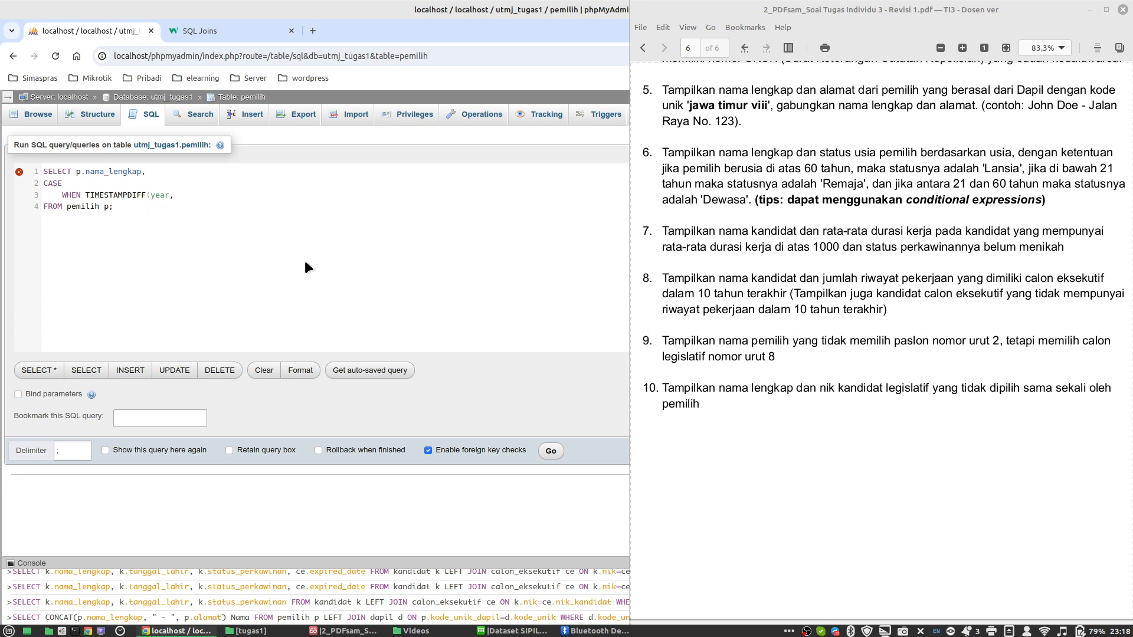
text( p)
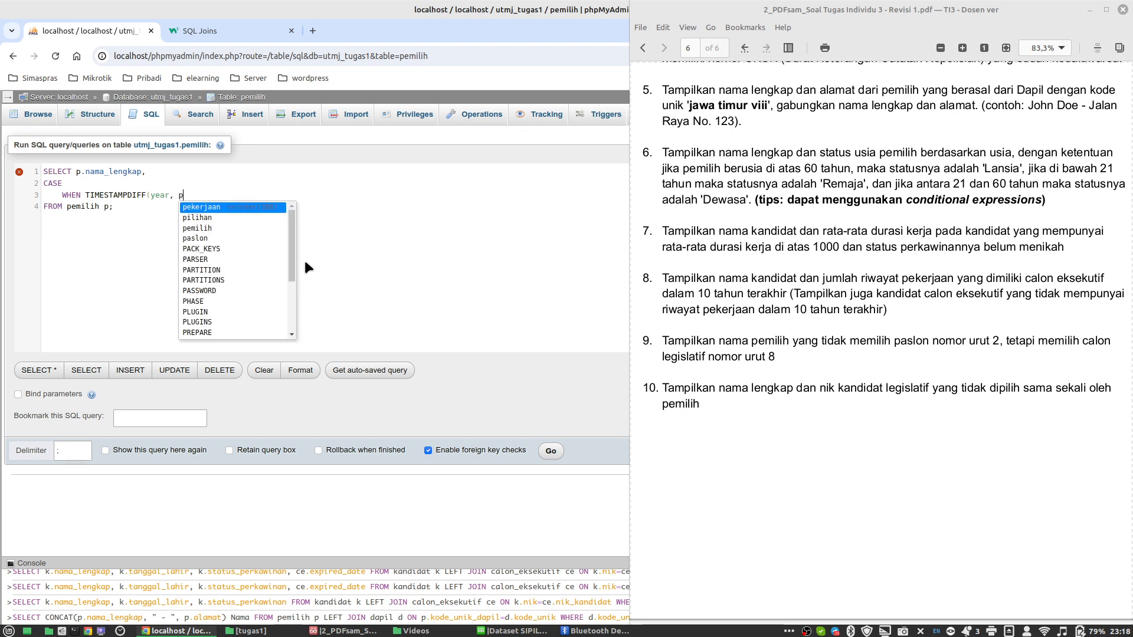
text(.)
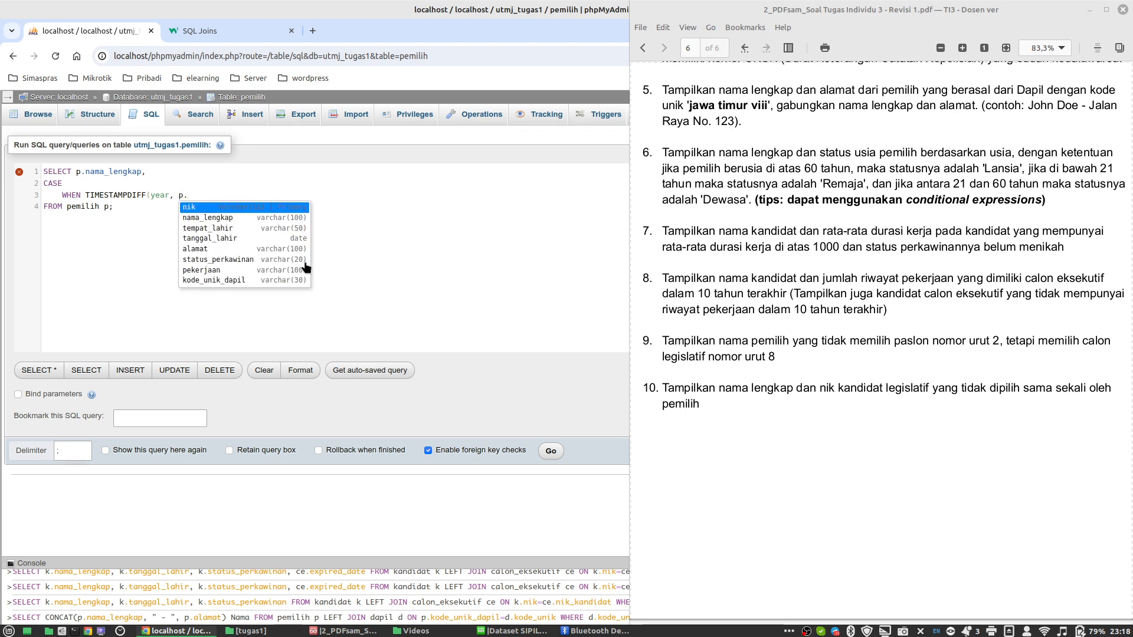
text(tang)
key(Return)
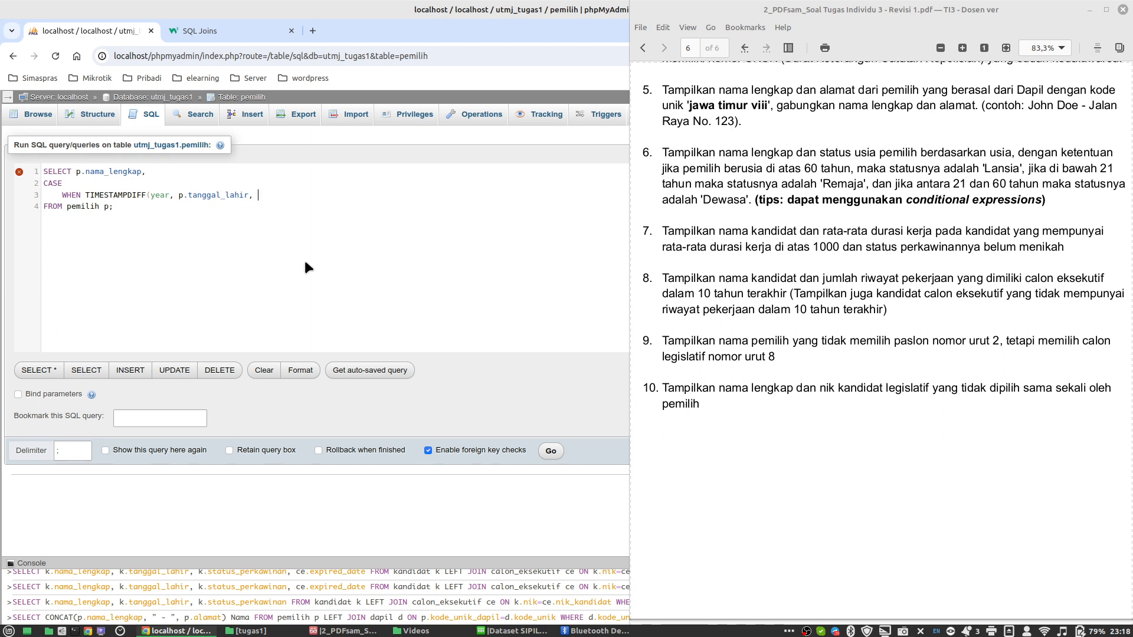
Step: Complete the WHEN line with the end date '2024-02-14', a greater-than comparison and THEN 'Lansia'
text(2024)
text(-02-14)
text(>)
text(=)
text(THEN )
text('Lansia)
text(')
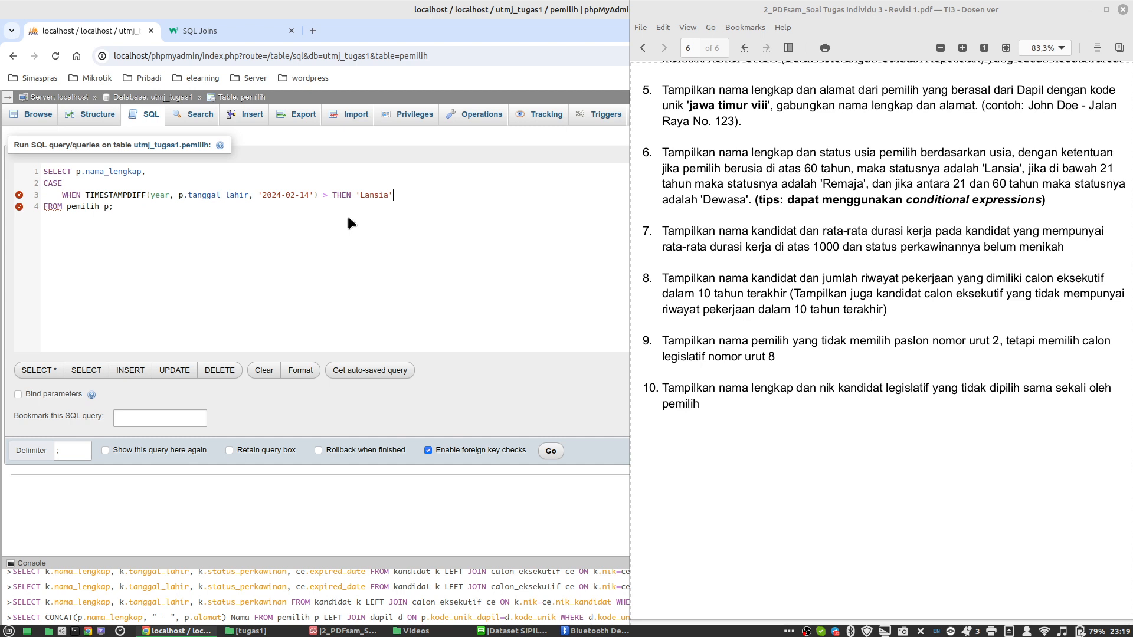
Step: Duplicate the 'Lansia' WHEN line directly below itself
key(Right)
key(shift+Down)
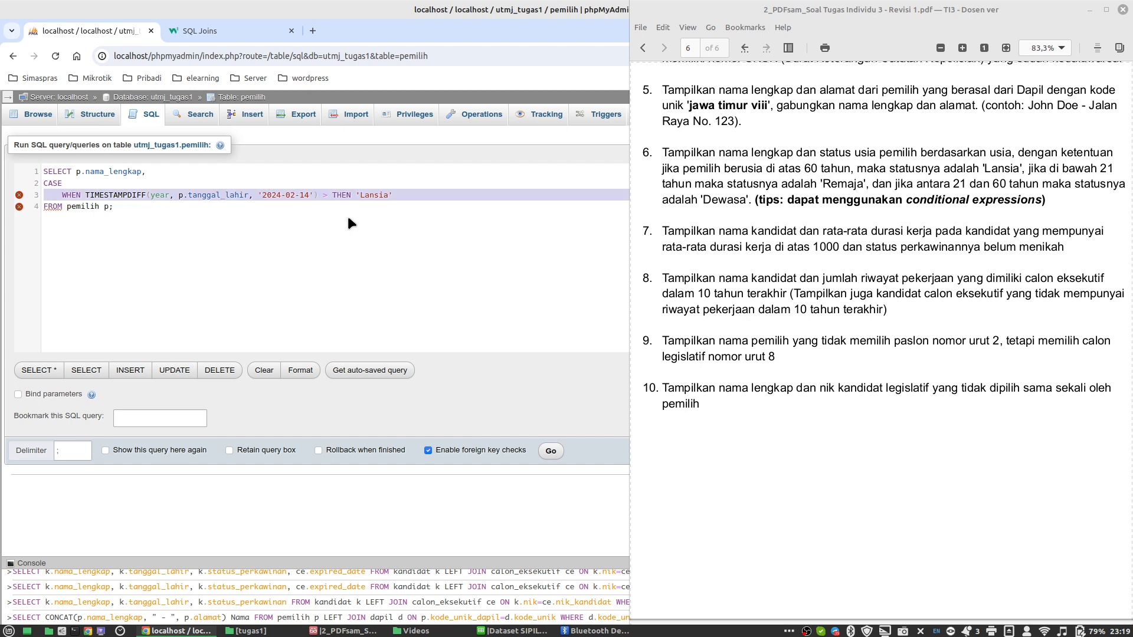
key(ctrl+c)
key(Left)
key(ctrl+v)
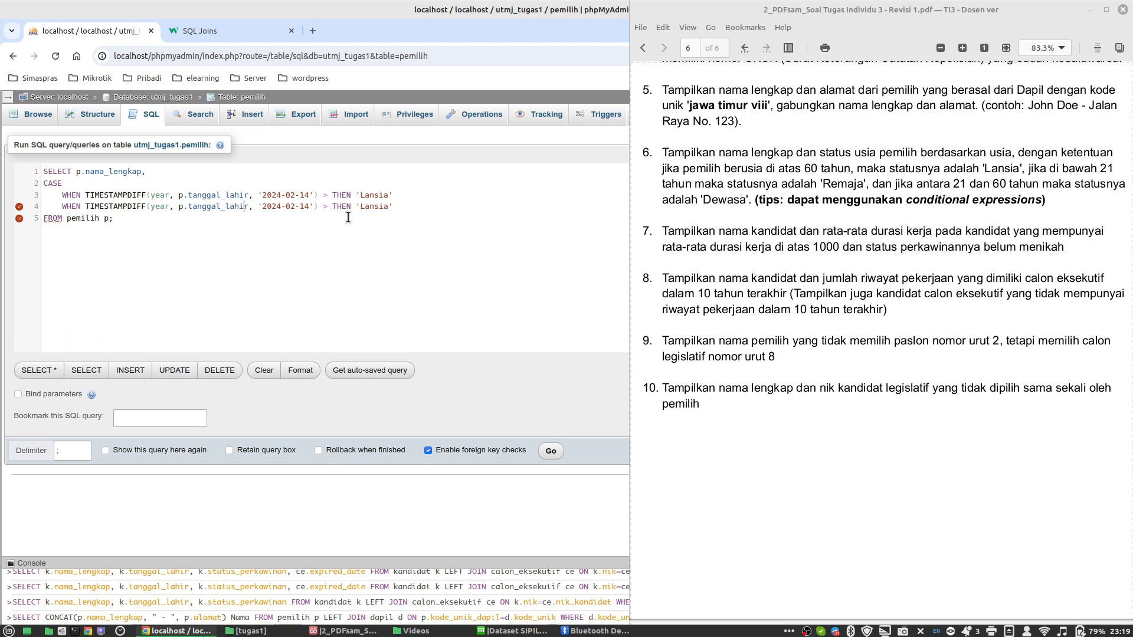
Step: Change the comparison operator in the second WHEN line to less than (<)
key(Right)
key(Right)
key(Right)
key(Right)
key(Right)
key(Right)
key(Right)
key(Right)
key(Right)
key(Right)
key(Right)
key(Right)
key(Right)
key(Right)
key(Right)
key(Right)
key(Right)
key(Right)
key(Right)
key(Right)
click(806, 169)
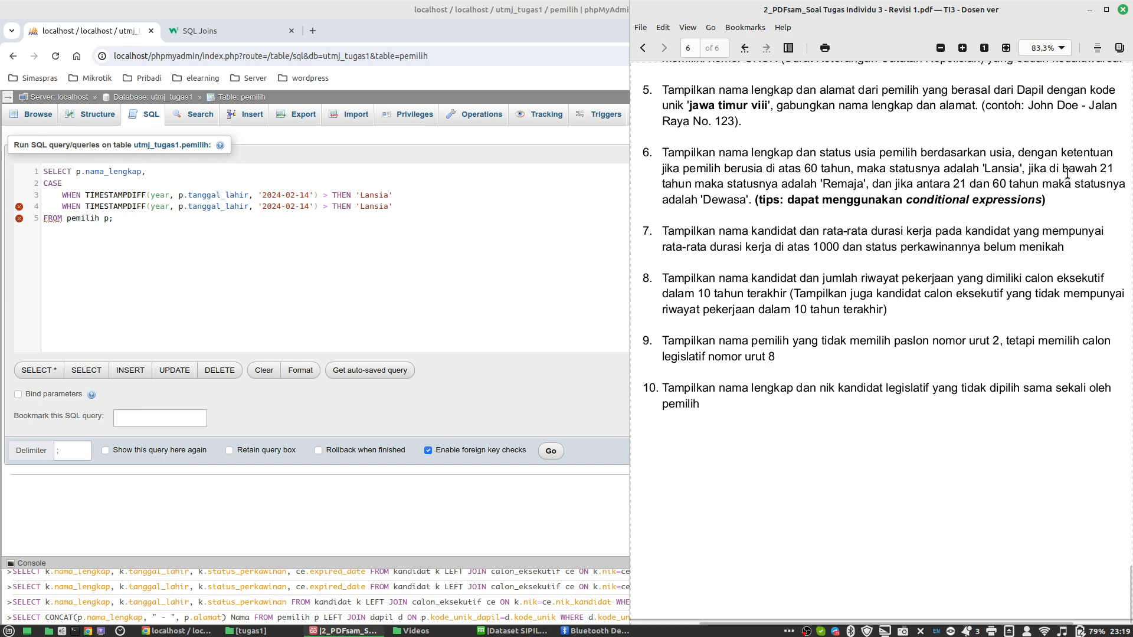
click(326, 206)
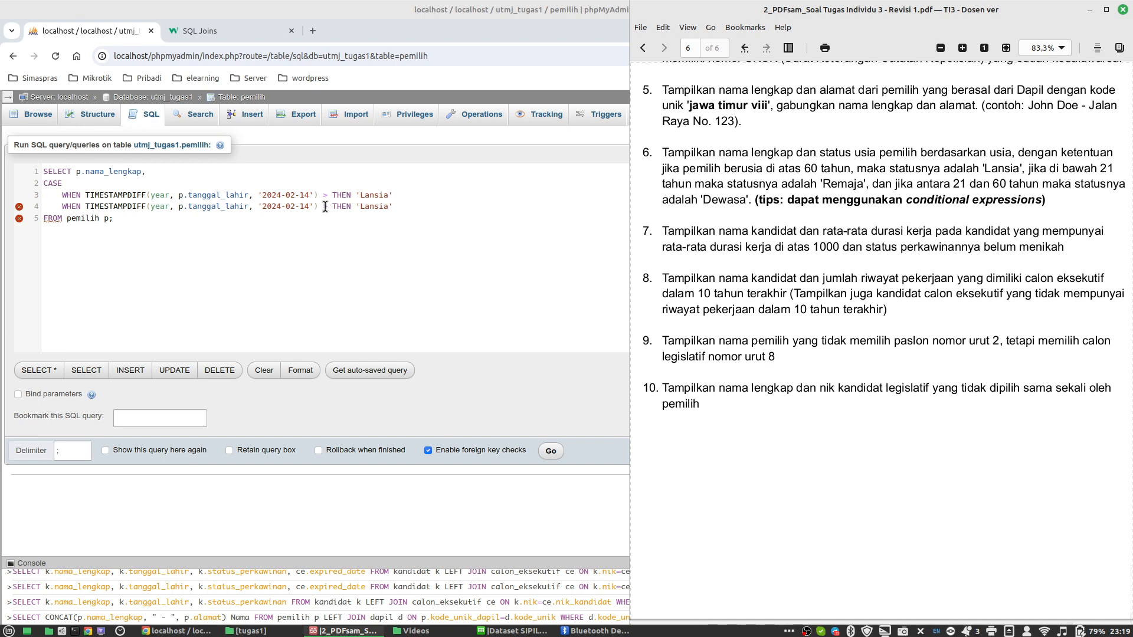
key(BackSpace)
text(<)
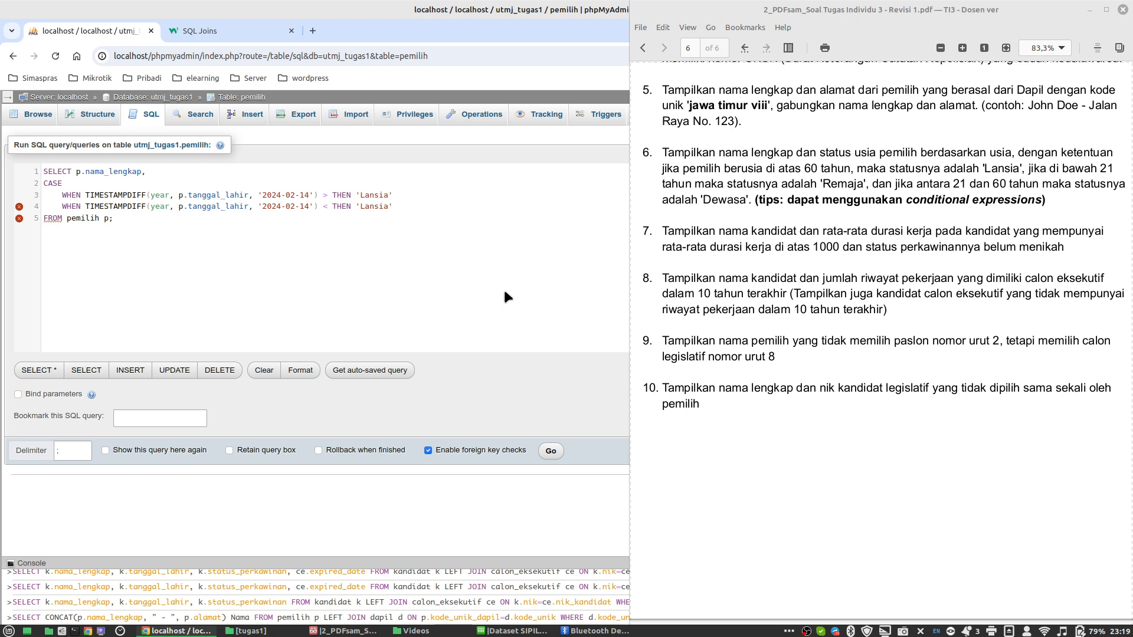
Step: Enter the age limits 60 in the first WHEN line and 21 in the second
key(Up)
text(60)
key(Down)
text(21)
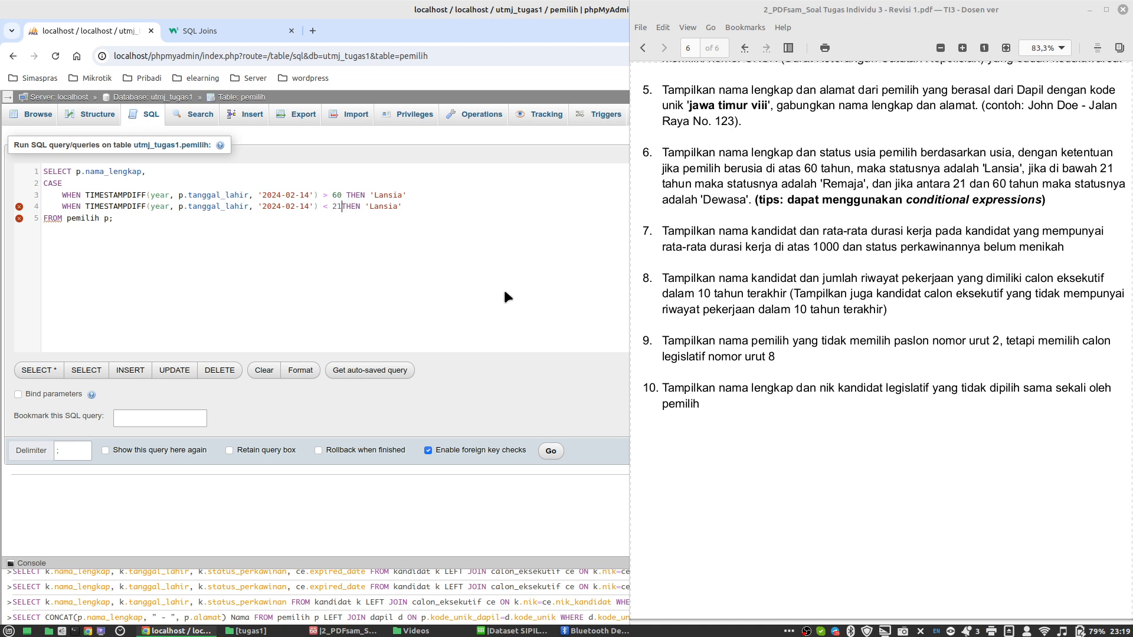
Step: Replace the THEN value of the second WHEN line with 'Remaja'
key(Right)
key(ctrl+shift+Right)
text(Remaja)
Step: Add an unindented ELSE 'Dewasa' line below the WHEN conditions
key(Return)
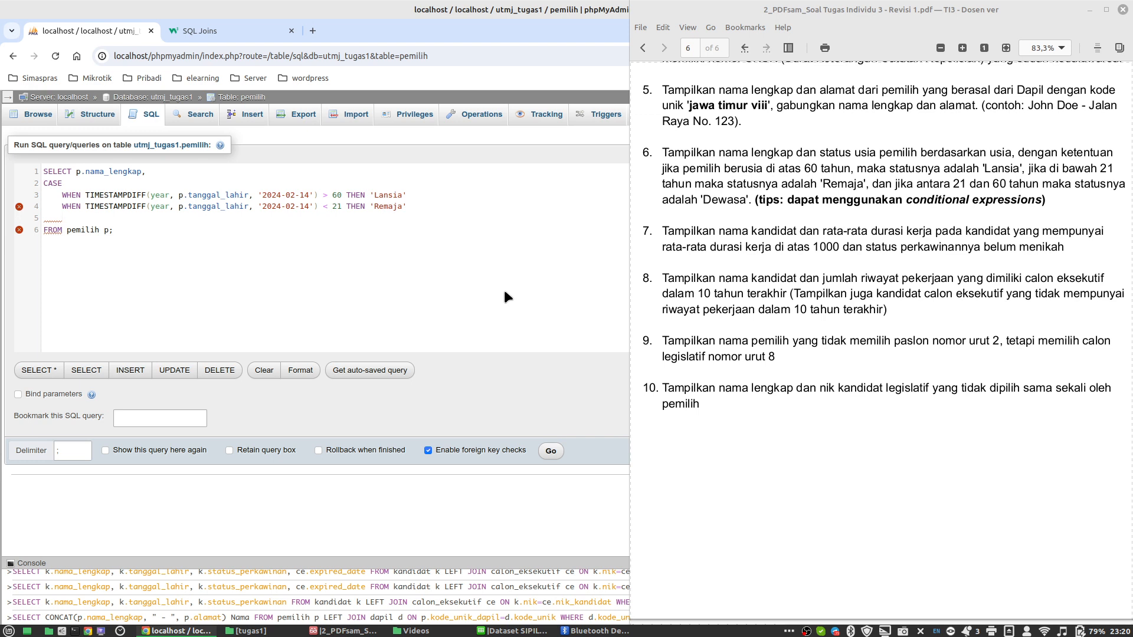
key(BackSpace)
key(BackSpace)
key(BackSpace)
text(EL)
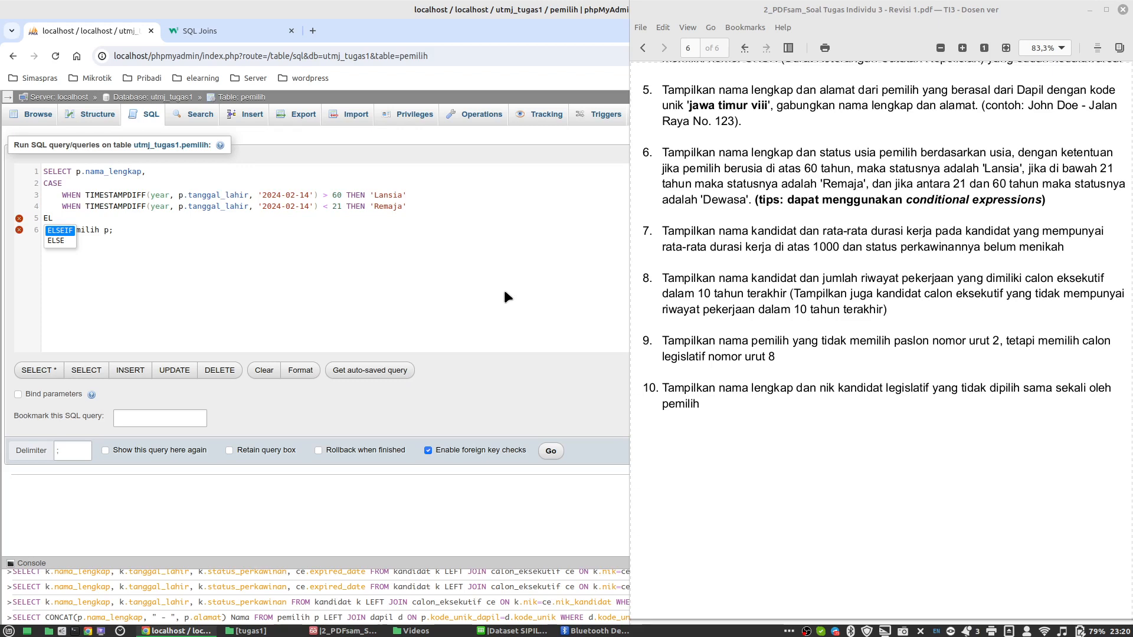
key(Down)
key(Return)
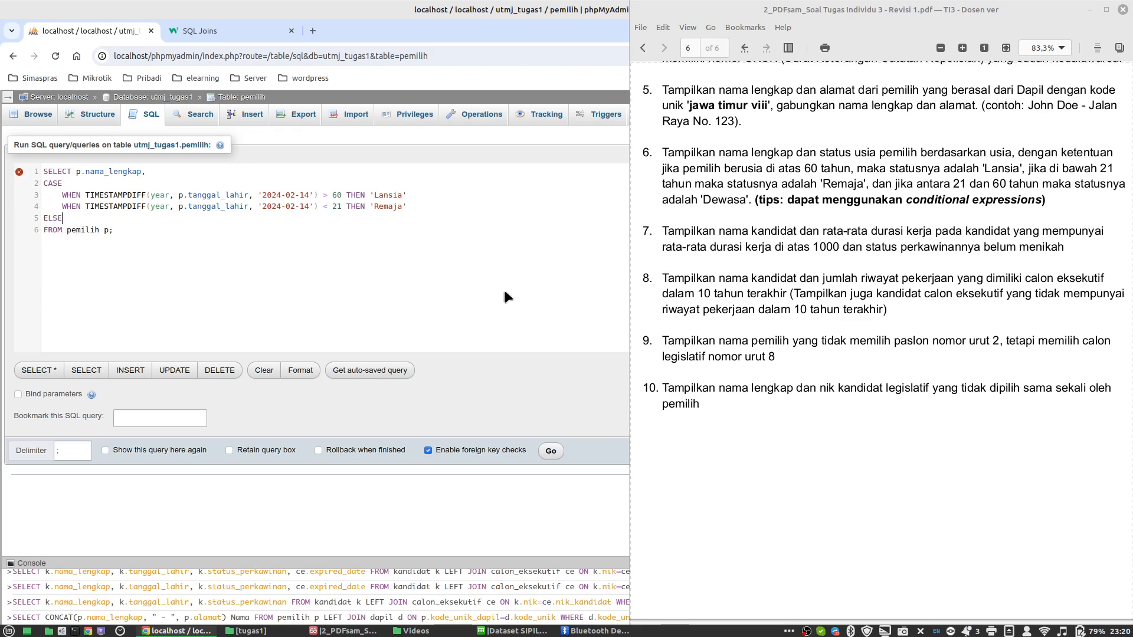
text('Dewasa')
key(Return)
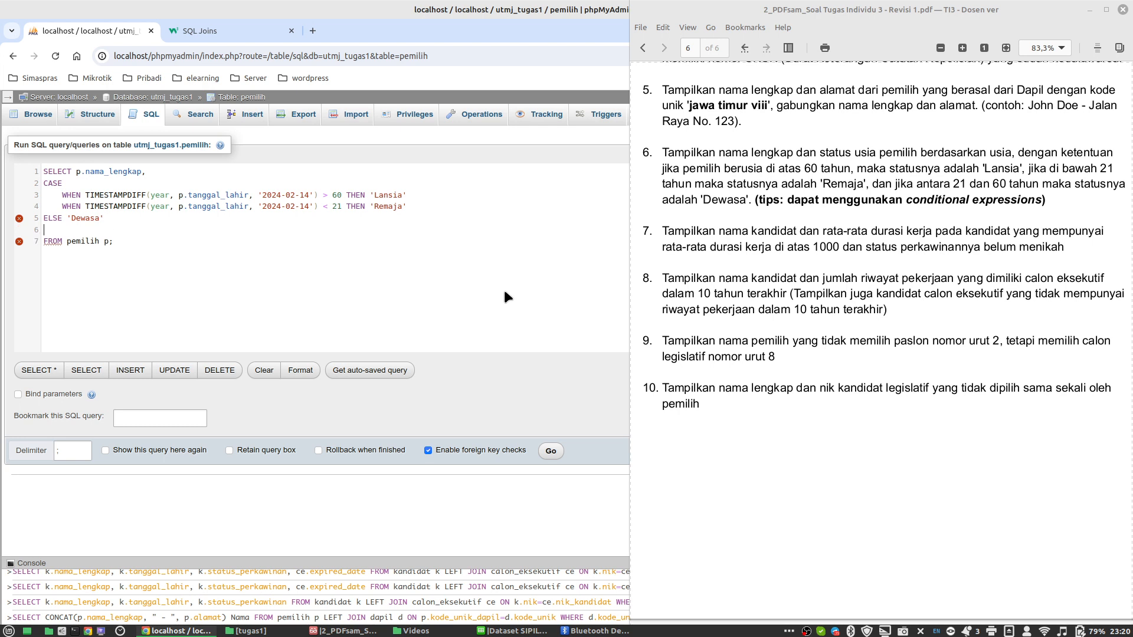
Step: Close the CASE expression with END AS "Status Usia"
text(END AS "Status Usia")
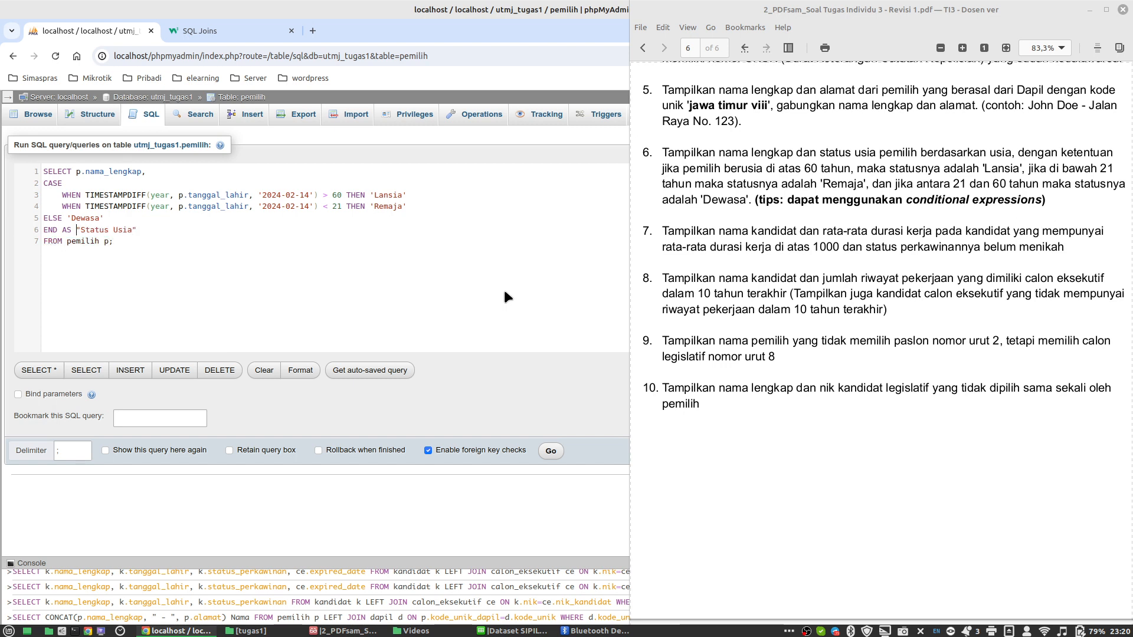
key(Left)
key(BackSpace)
key(BackSpace)
key(BackSpace)
text(AS)
Step: Add AS before the alias p in the FROM clause, run the query and review the resulting rows
click(103, 242)
text(AS)
click(158, 241)
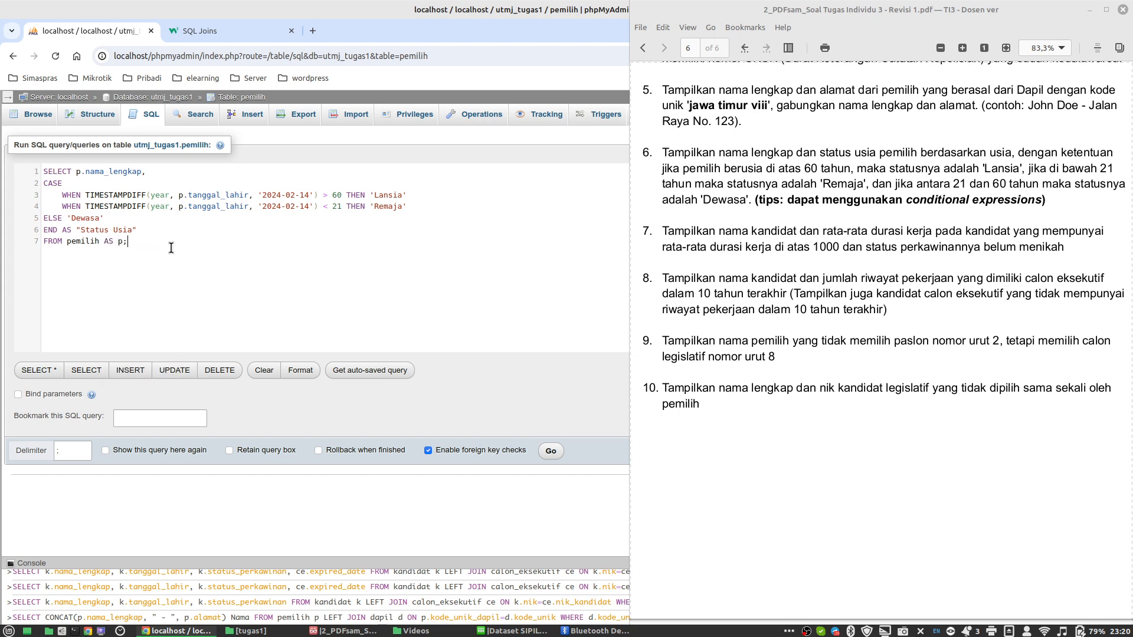
click(552, 452)
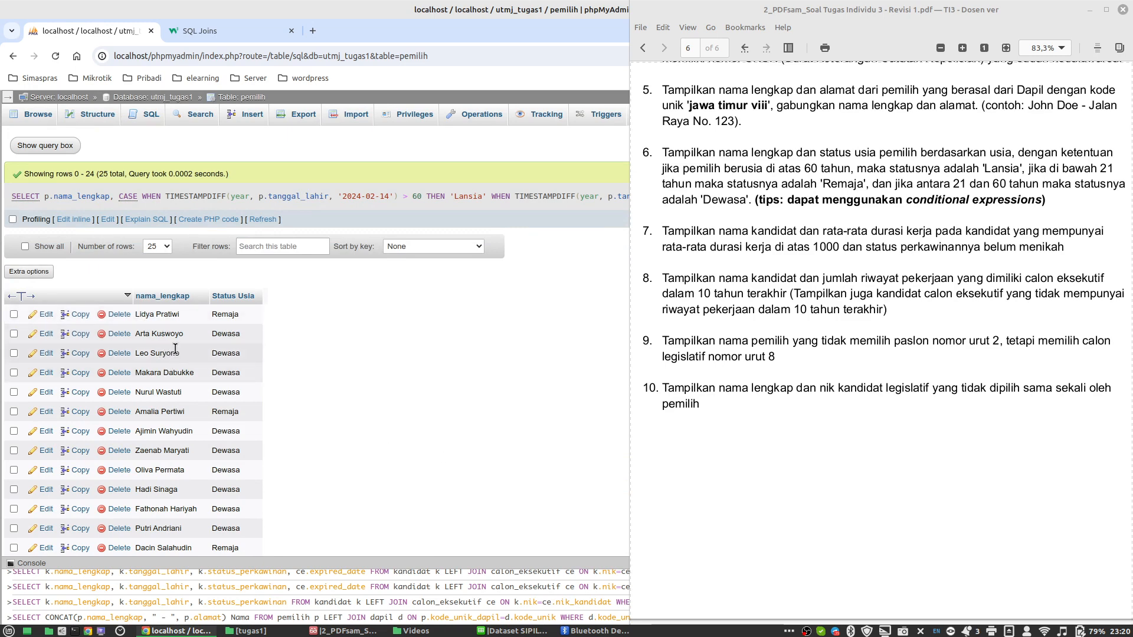
scroll(239, 384, down, 8)
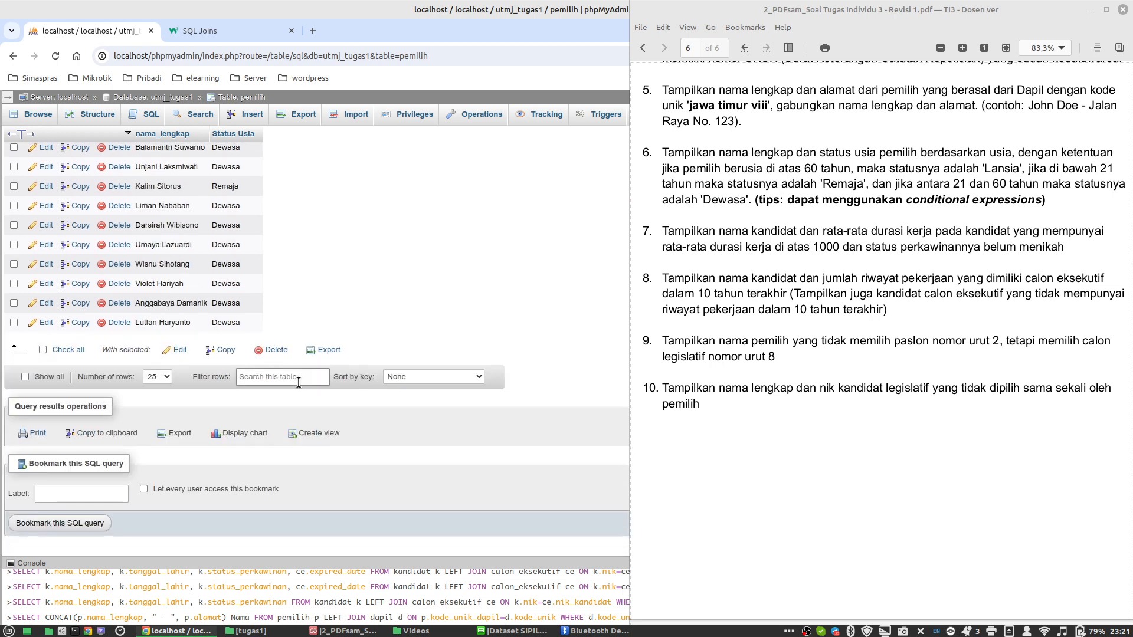
Step: Reopen the voter age-status query for editing and compare it with the wording of question 6 in the PDF
scroll(322, 404, up, 6)
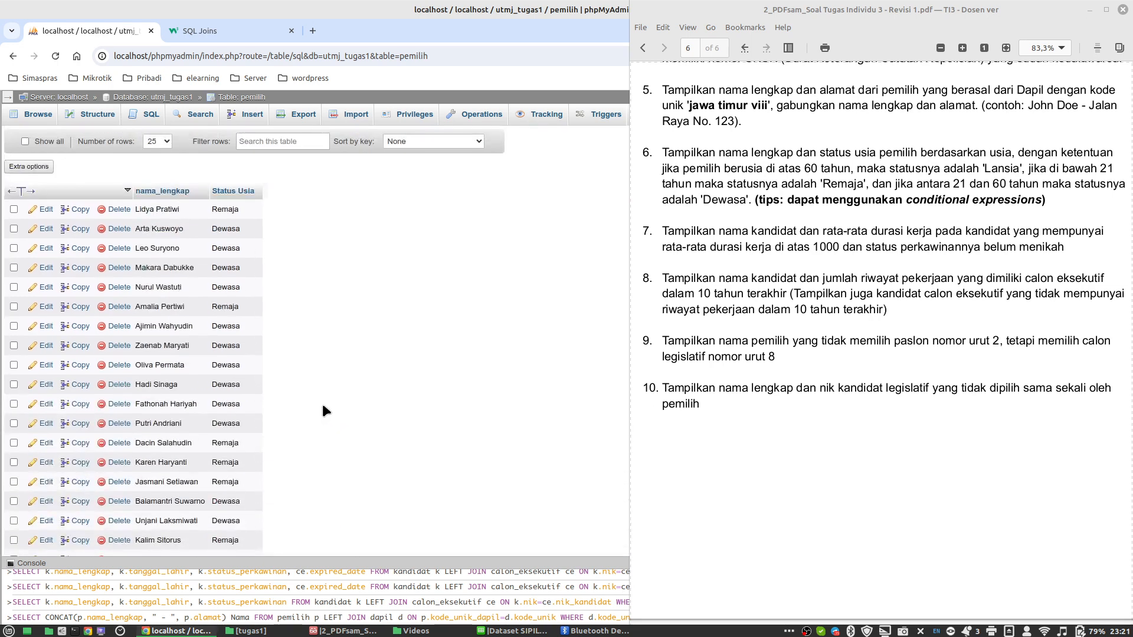
scroll(325, 406, up, 2)
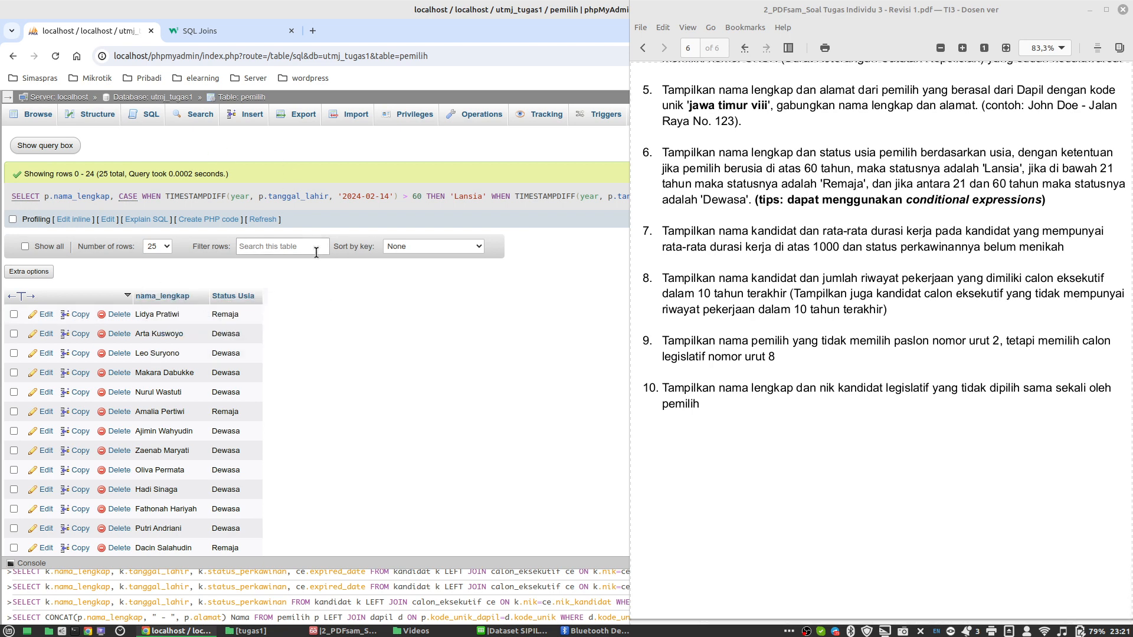
click(104, 220)
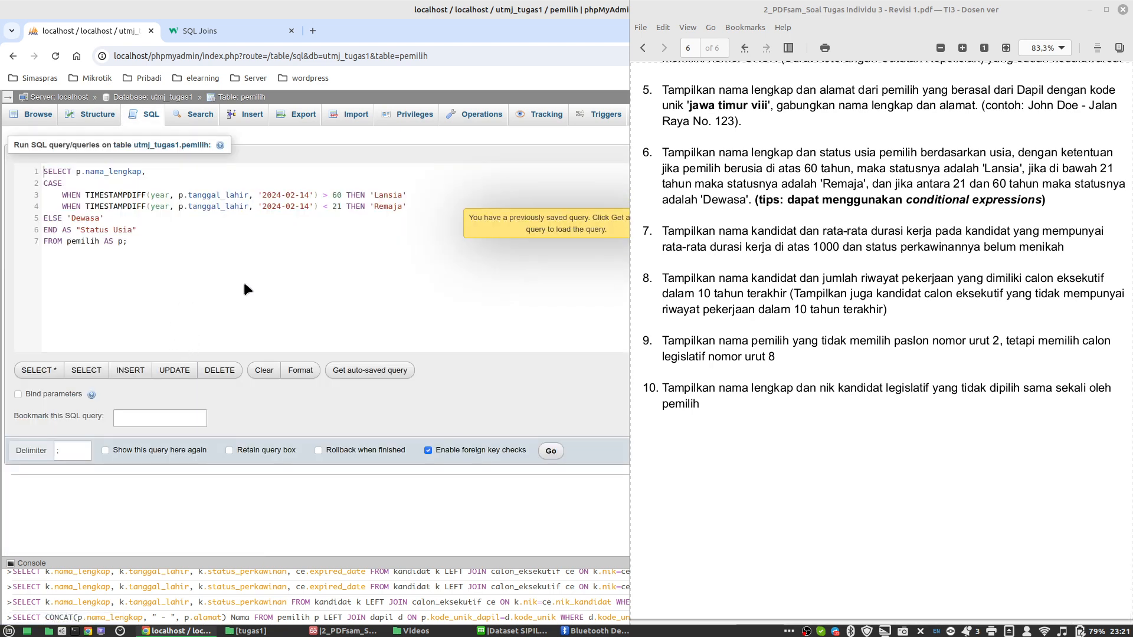
drag(140, 242, 11, 172)
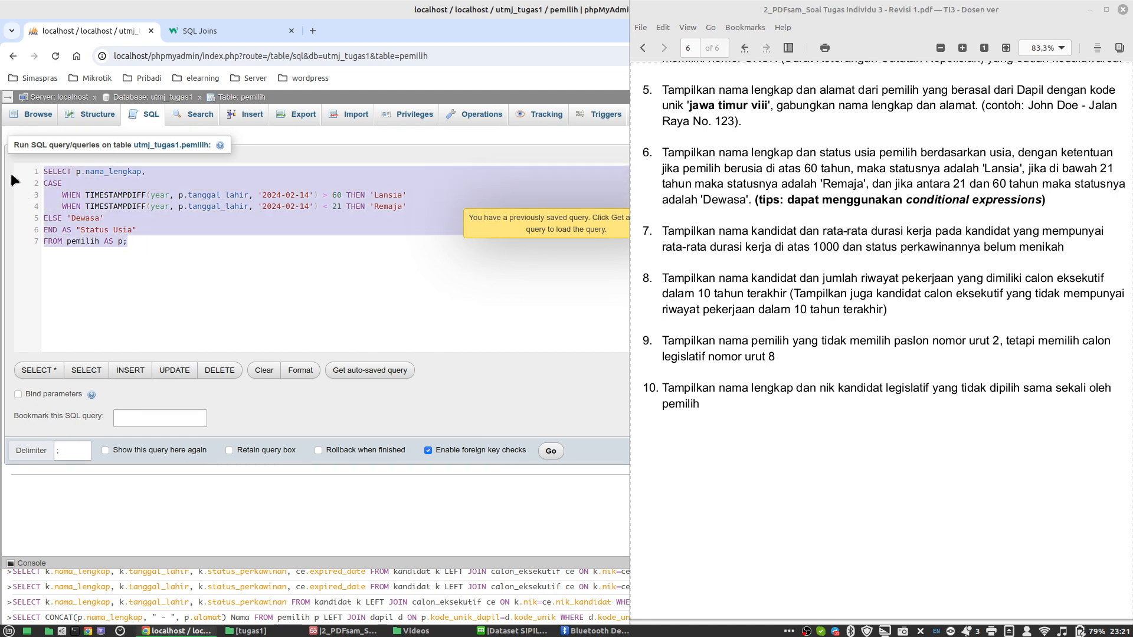
click(151, 241)
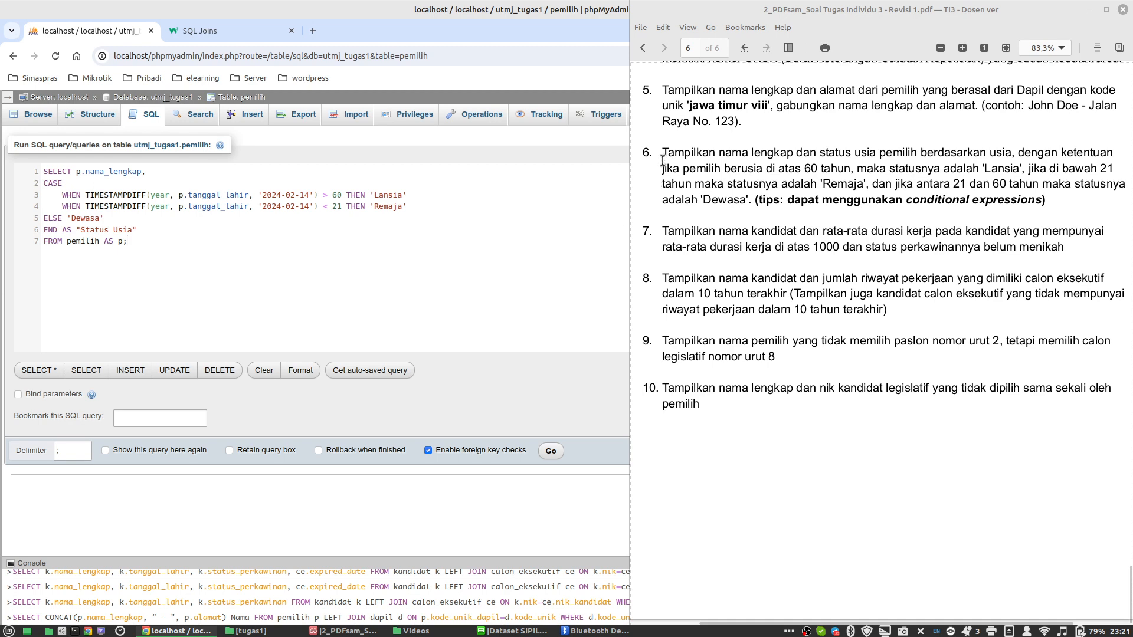
drag(662, 153, 839, 201)
click(149, 232)
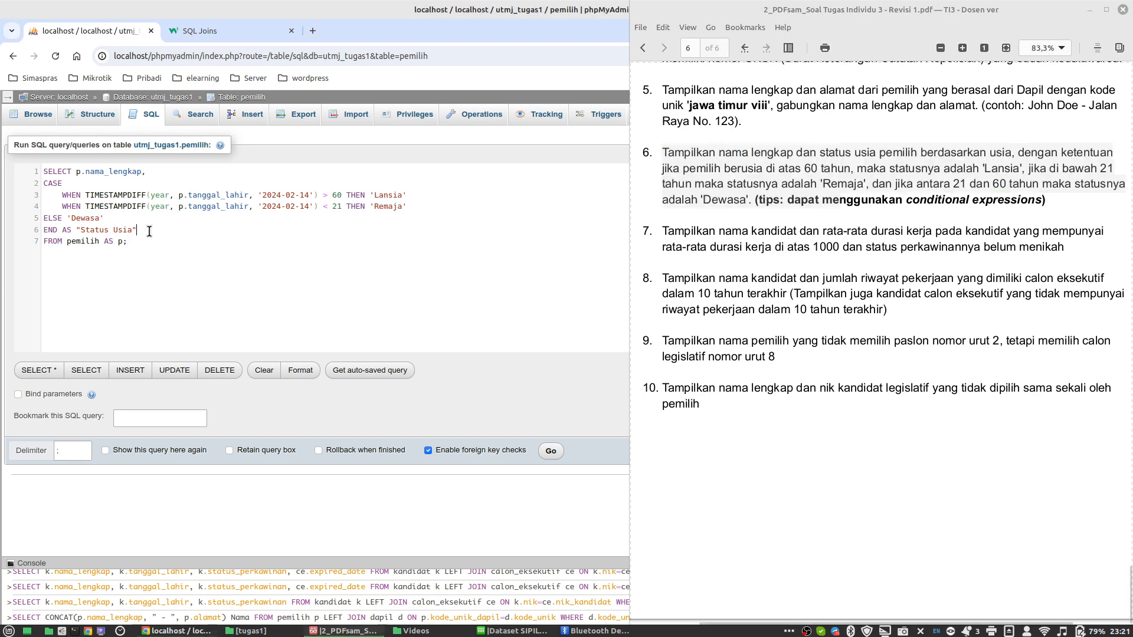
click(146, 242)
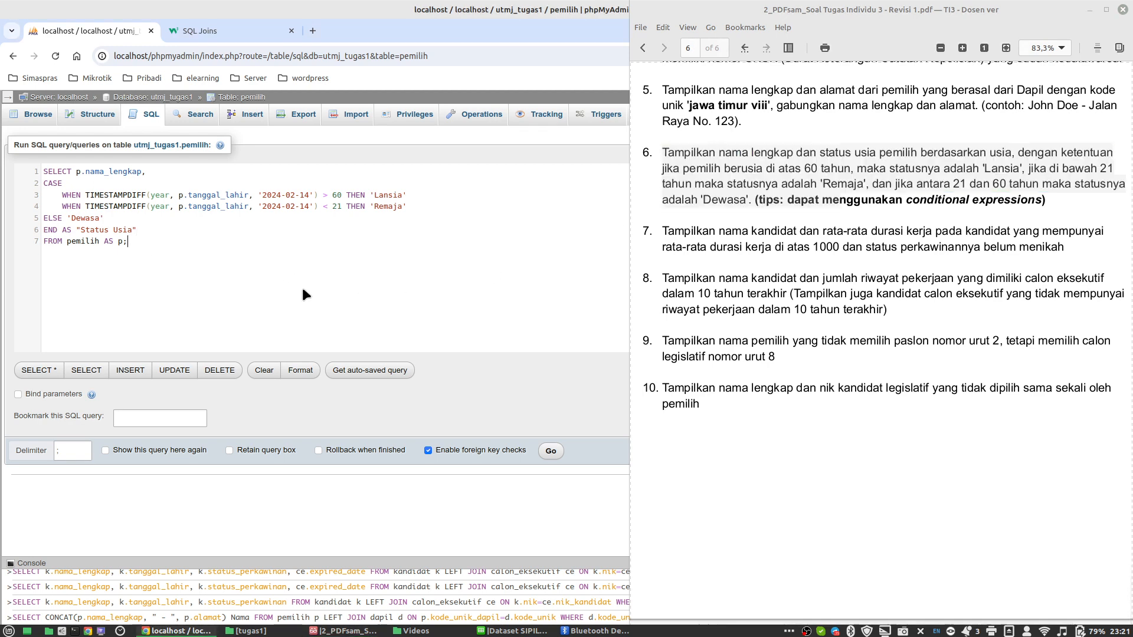
Step: Start an ORDER BY clause on a new line after FROM pemilih AS p, before the semicolon
key(Left)
key(Return)
text(ORDER BY)
text(S)
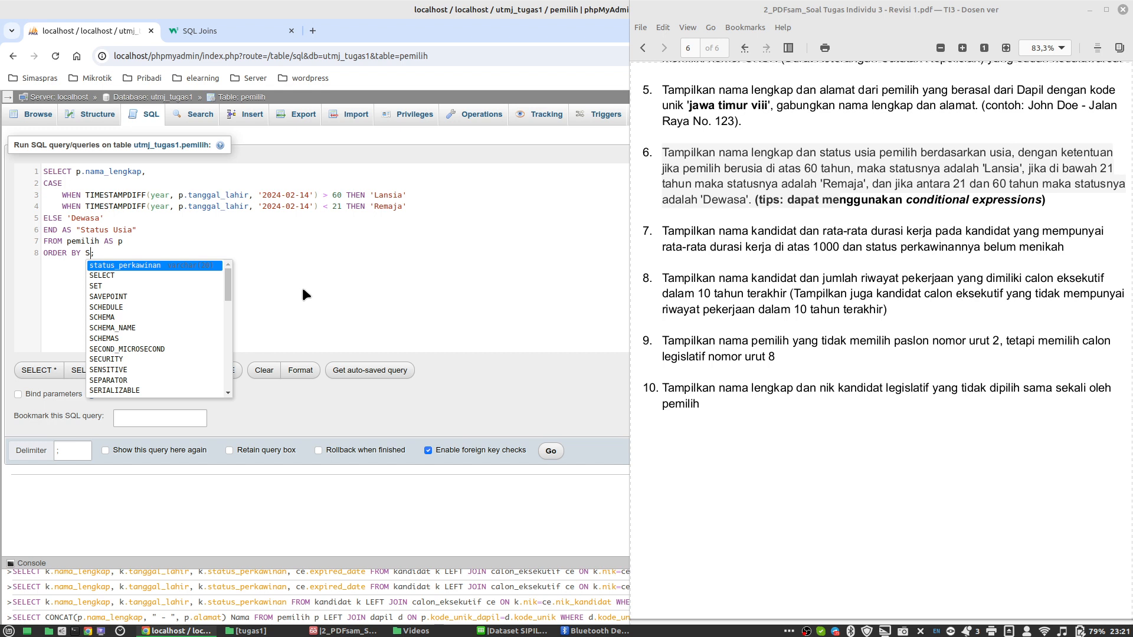
text(T)
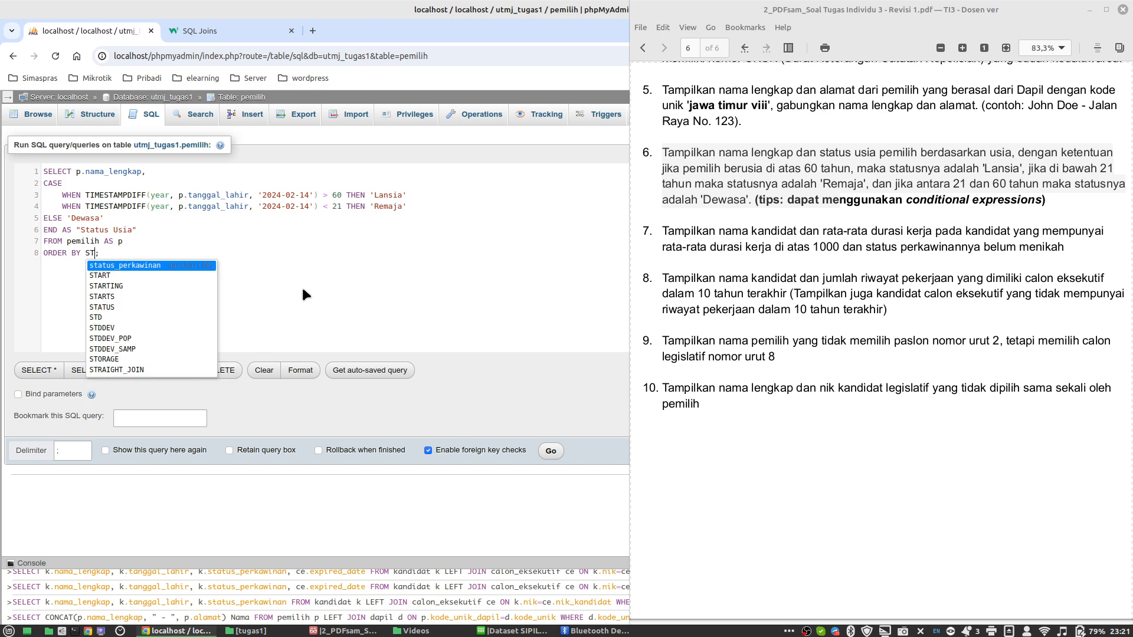
key(BackSpace)
text(at)
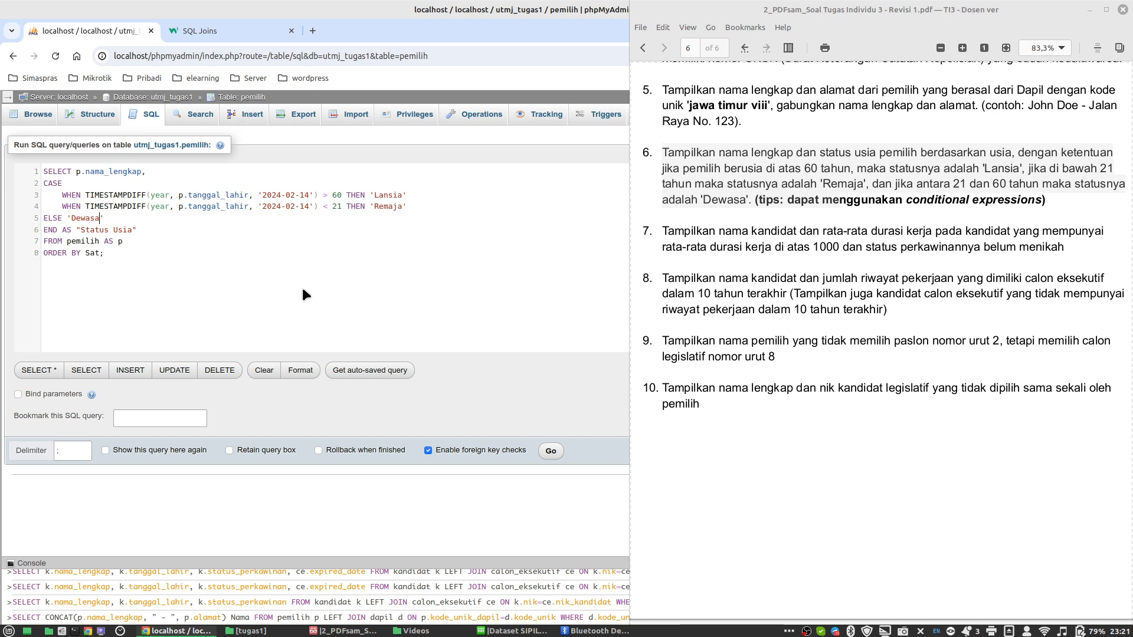
Step: Change the CASE column alias to StatusUsia, without quotation marks or a space
key(Delete)
key(BackSpace)
key(ctrl+Right)
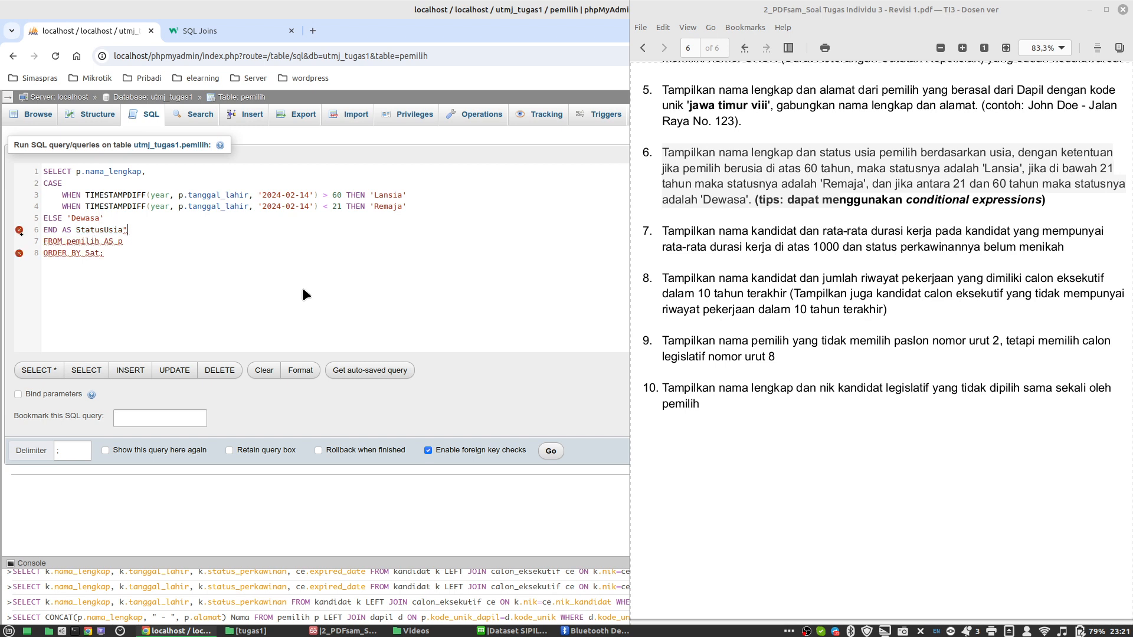
Step: Complete the sorting clause as ORDER BY StatusUsia ASC without the closing semicolon
key(Down)
key(BackSpace)
key(BackSpace)
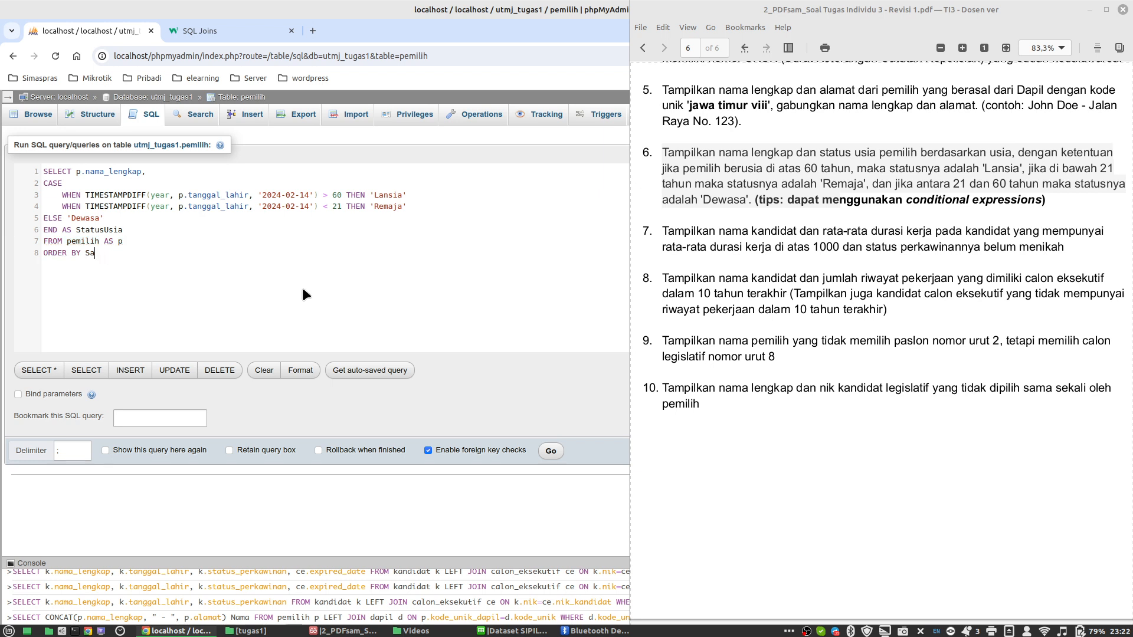
text(tatus)
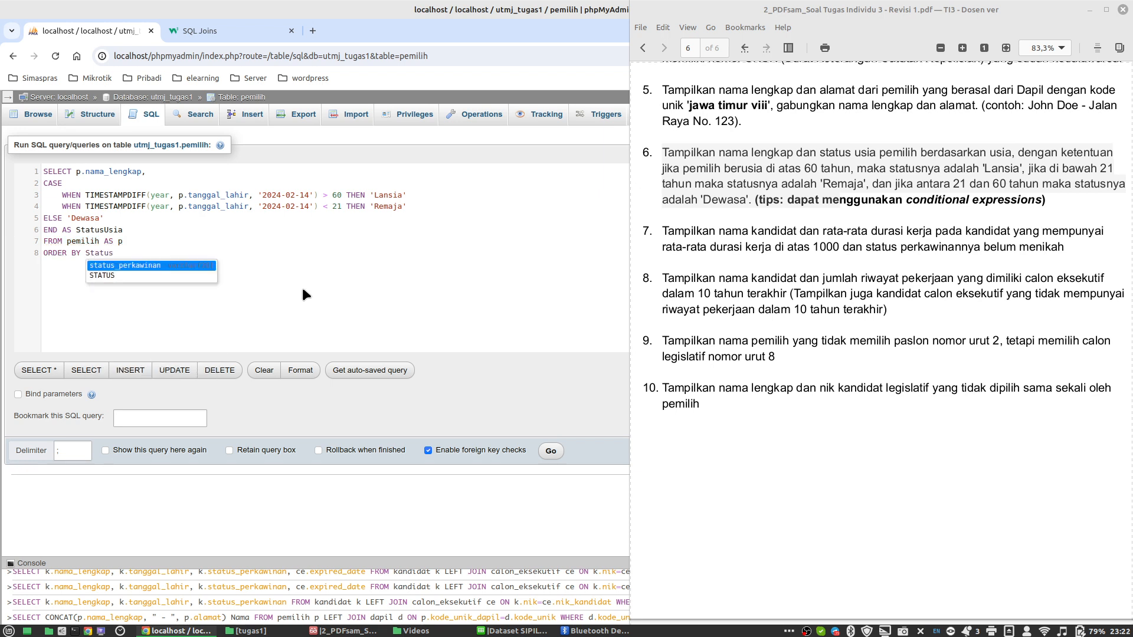
text(Usia)
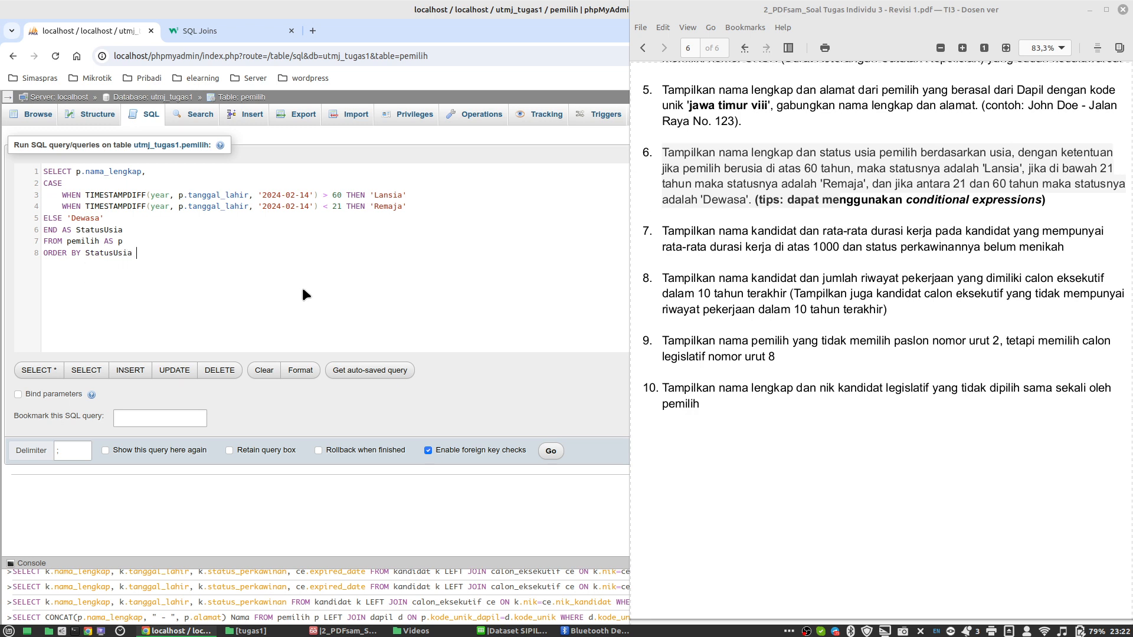
text( ASC)
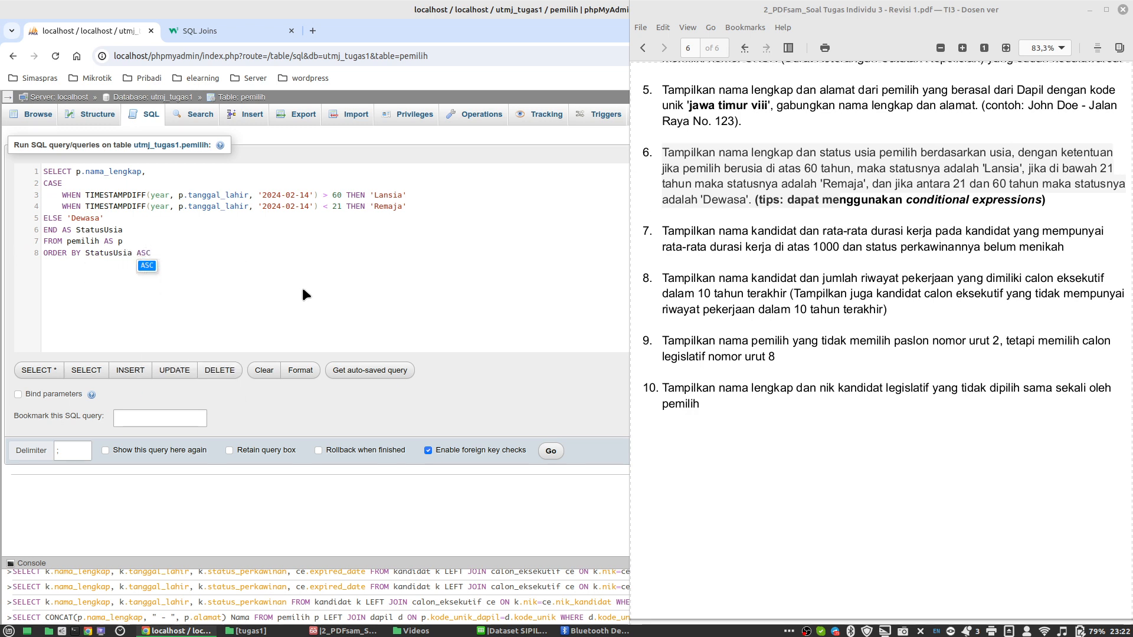
key(Return)
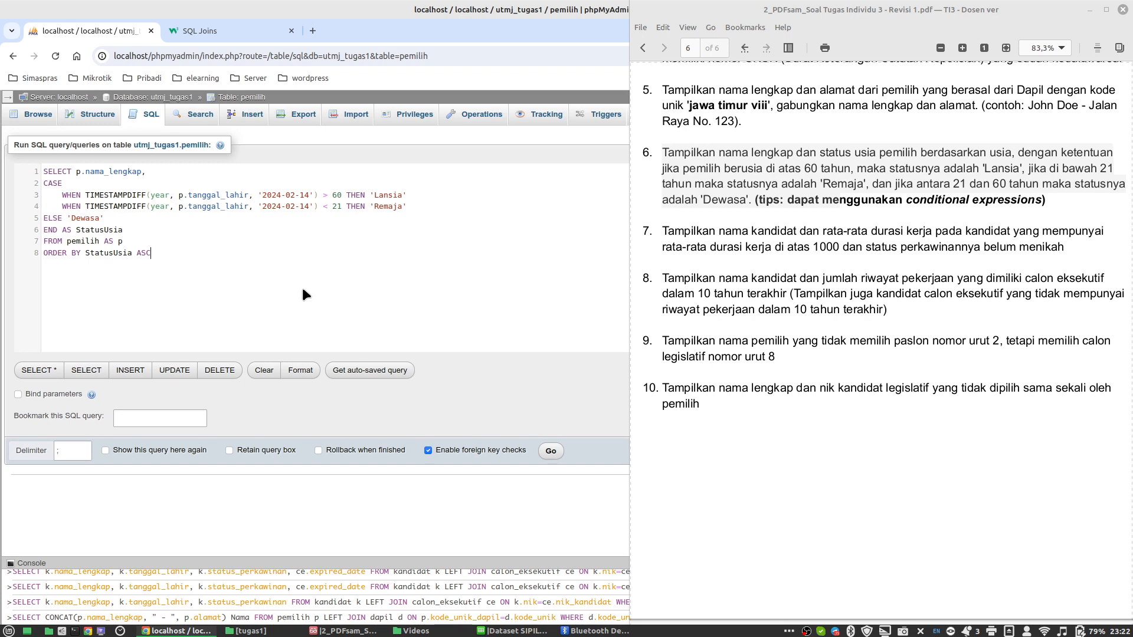
Step: Add the line ORDER BY p.nama_lengkap ASC; at the end of the query and run it
text(p)
key(BackSpace)
text(ORDE)
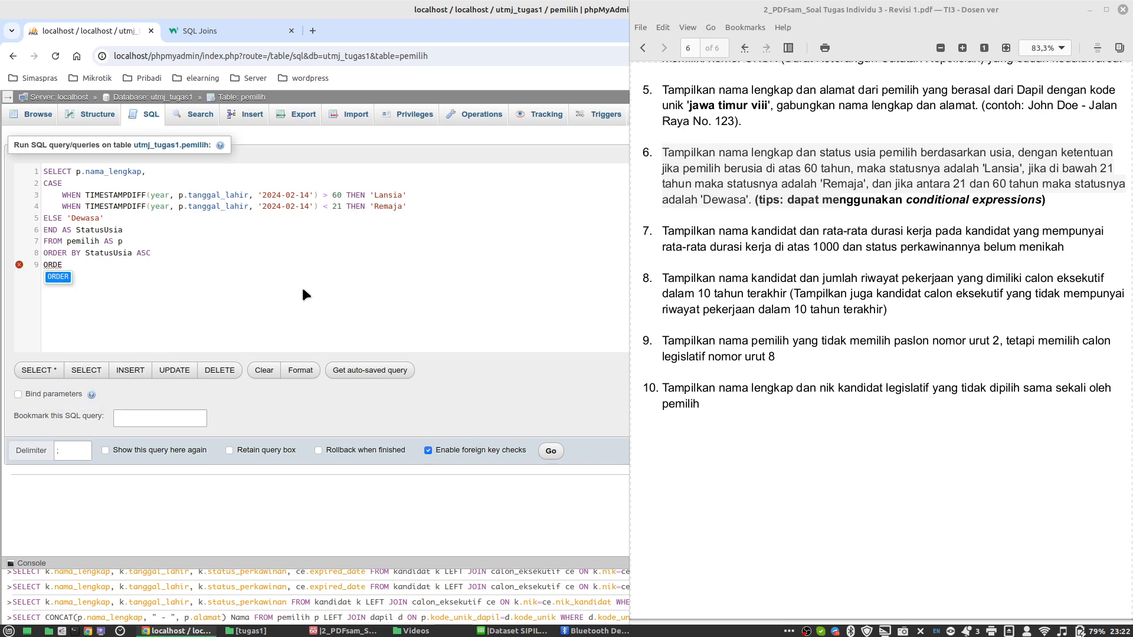
text(R BY)
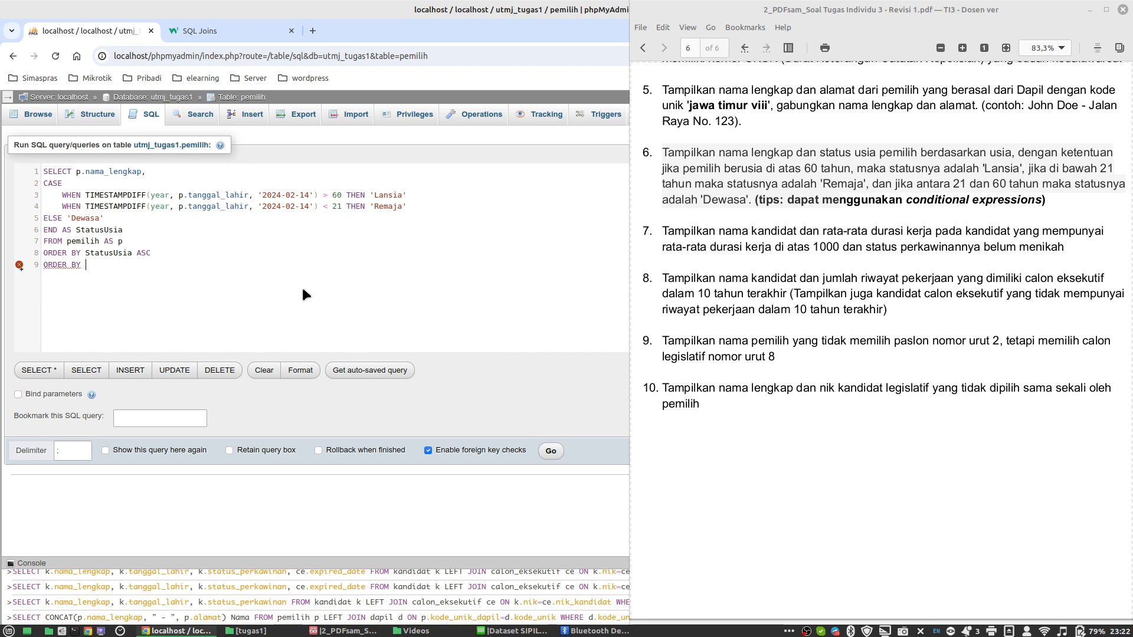
text( p.)
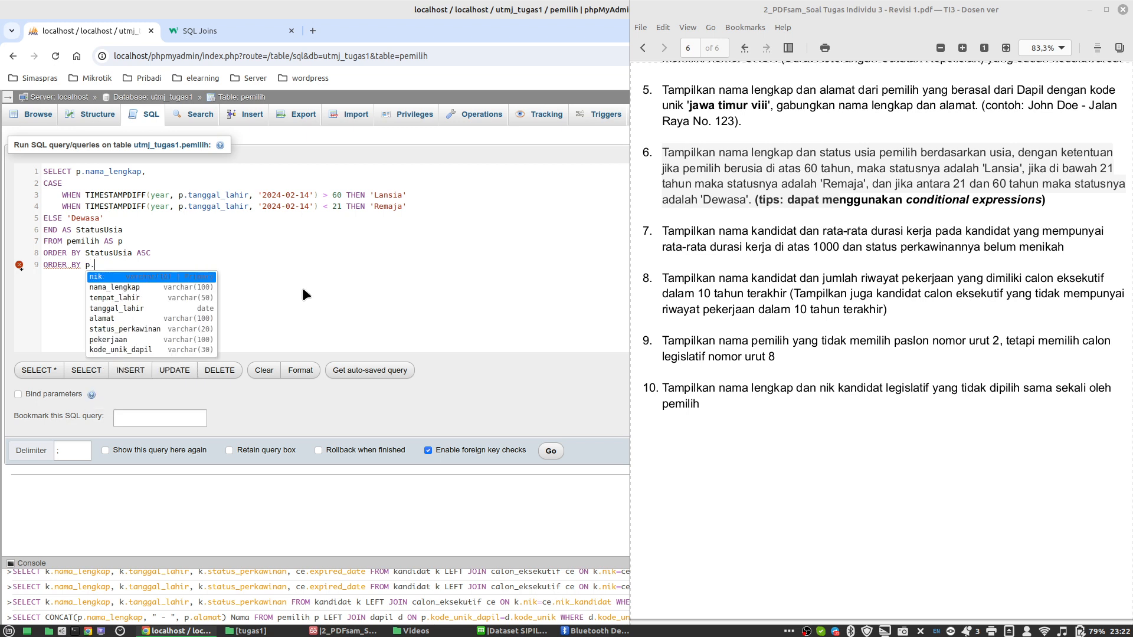
text(nama_lengkap ASC;)
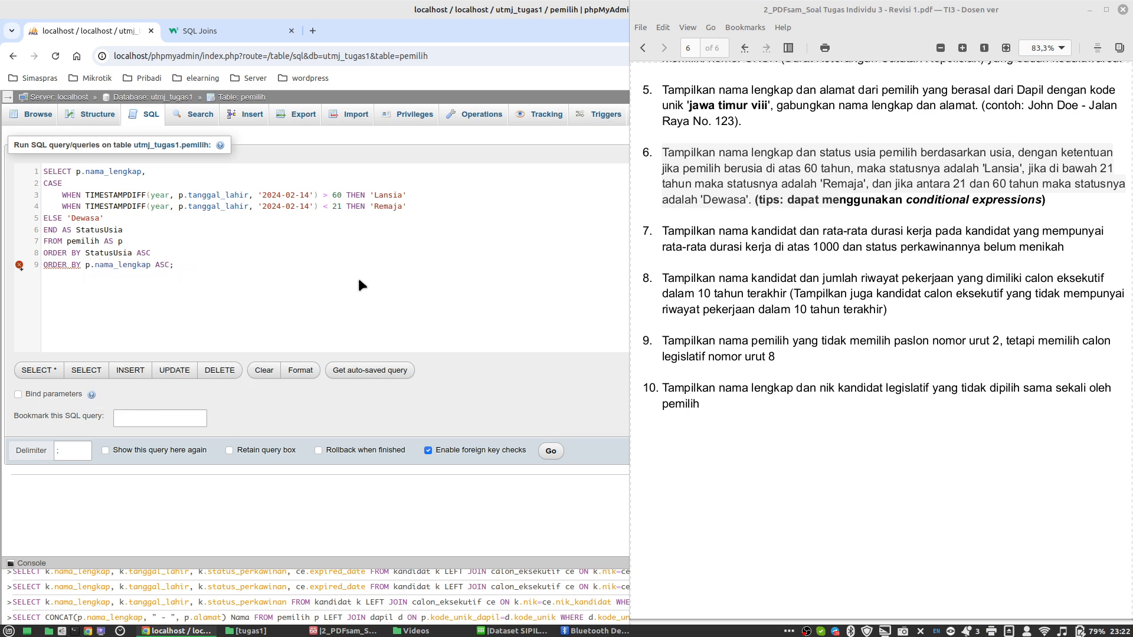
click(550, 451)
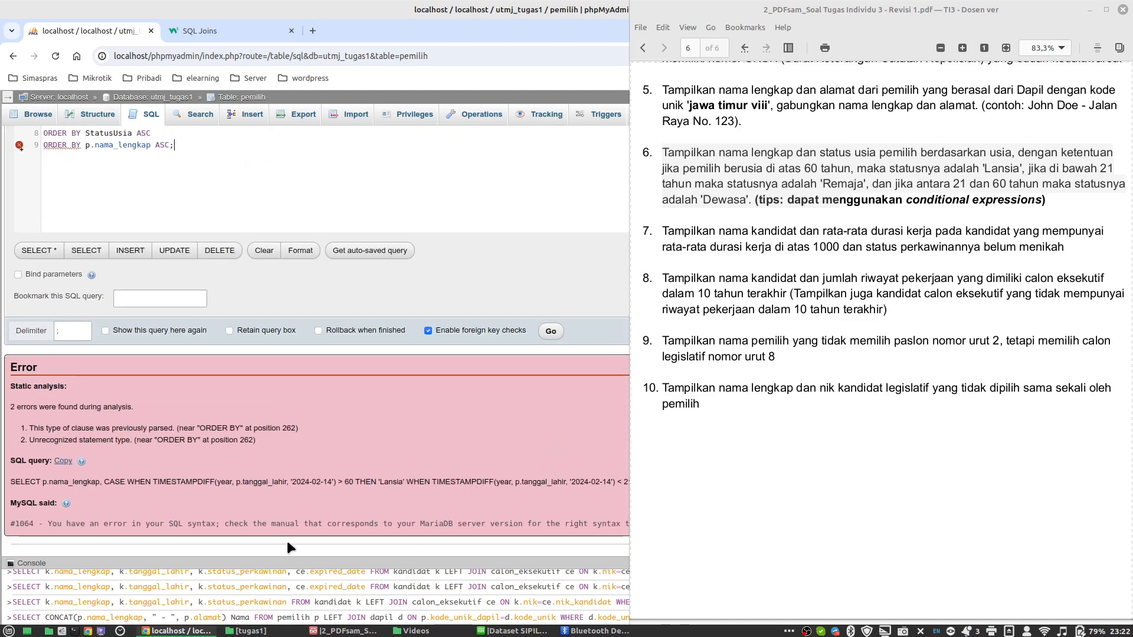
scroll(145, 214, up, 3)
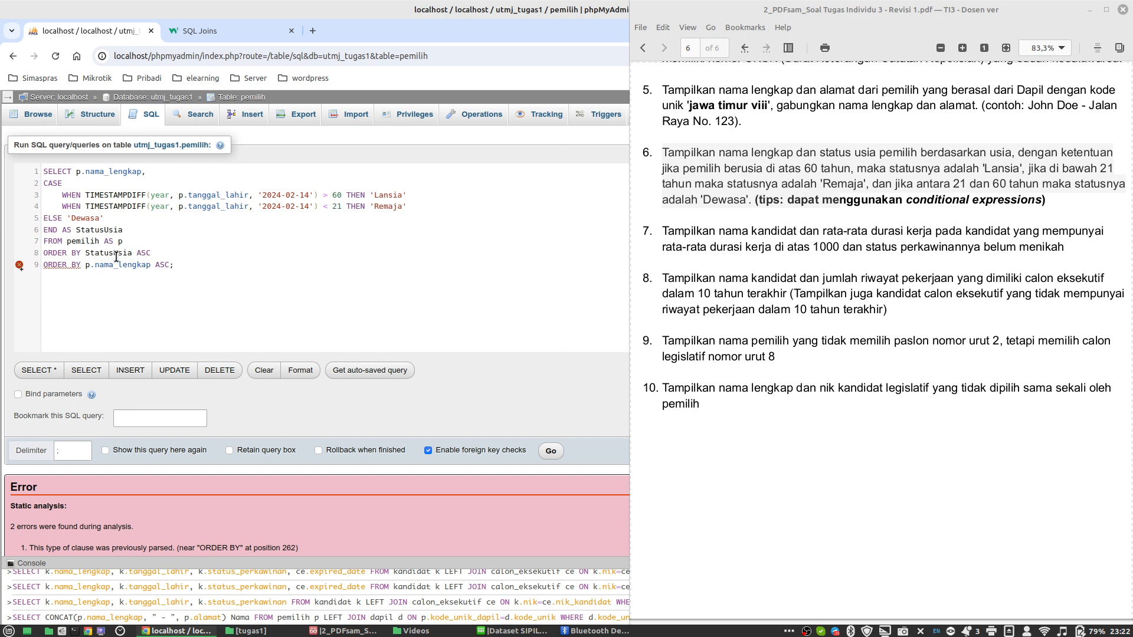
Step: Replace ORDER with GROUP in the StatusUsia ASC line and run the query again
double_click(94, 230)
click(164, 253)
double_click(54, 253)
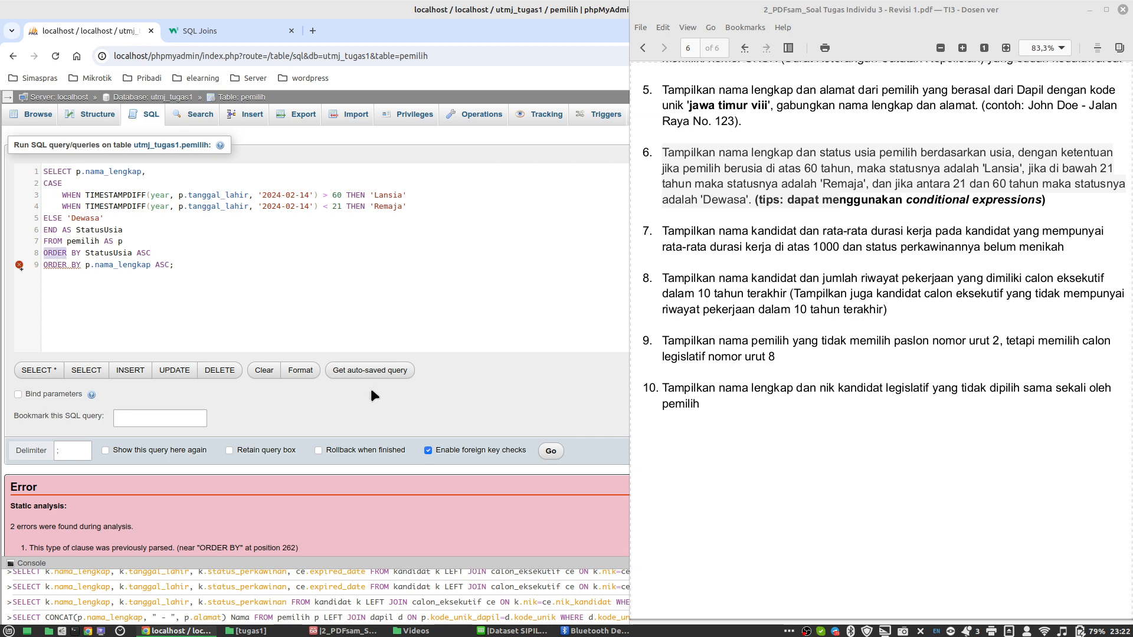
text(GROUP)
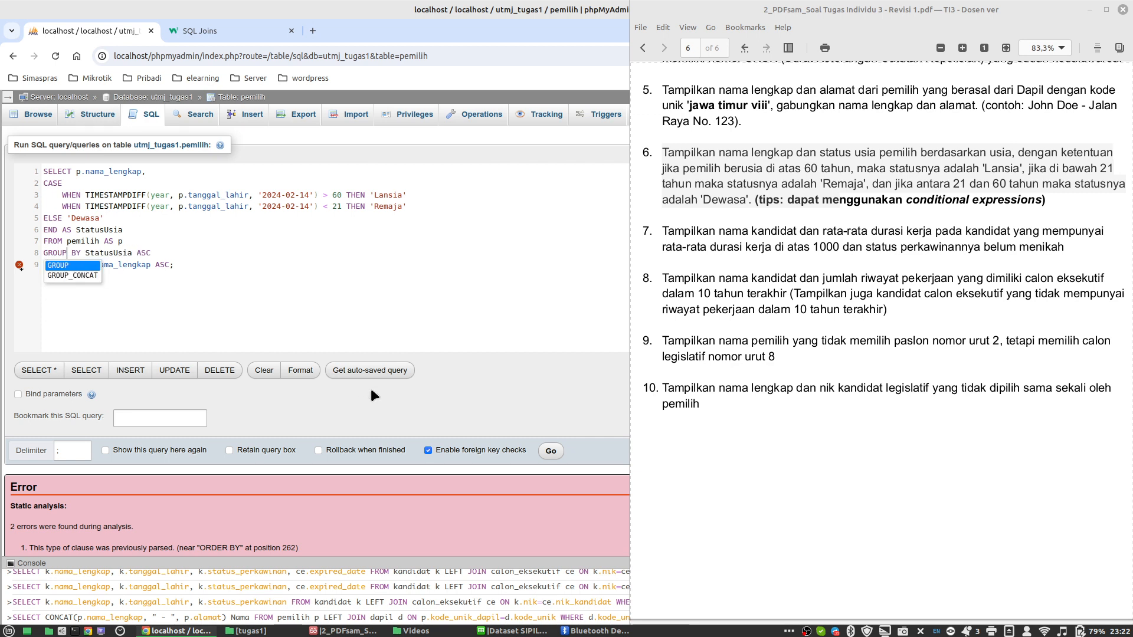
key(Right)
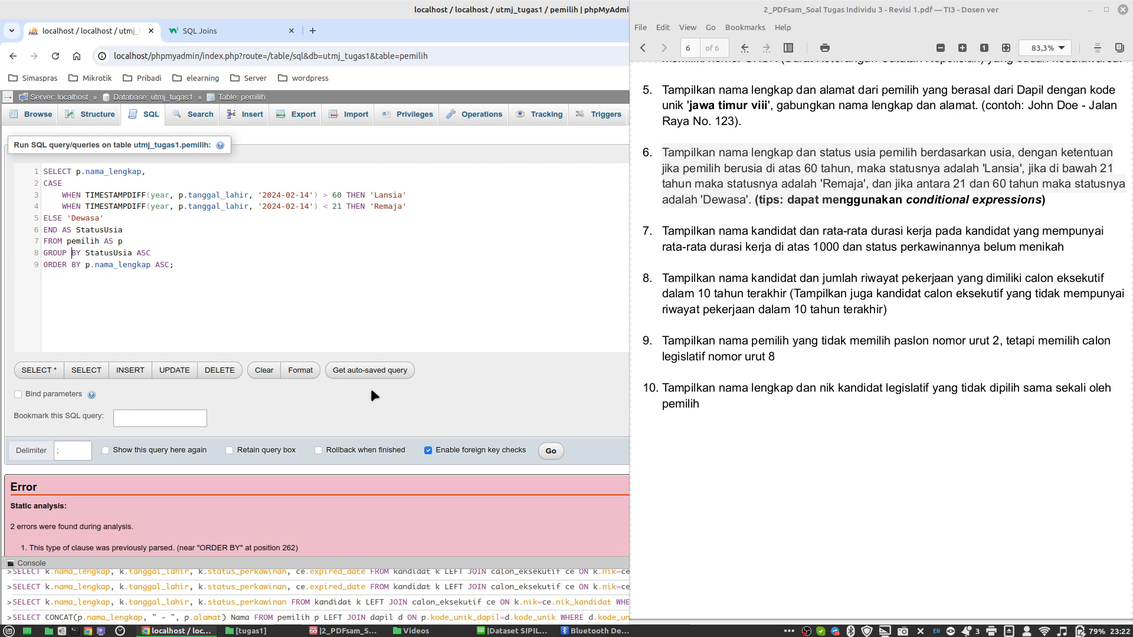
click(550, 453)
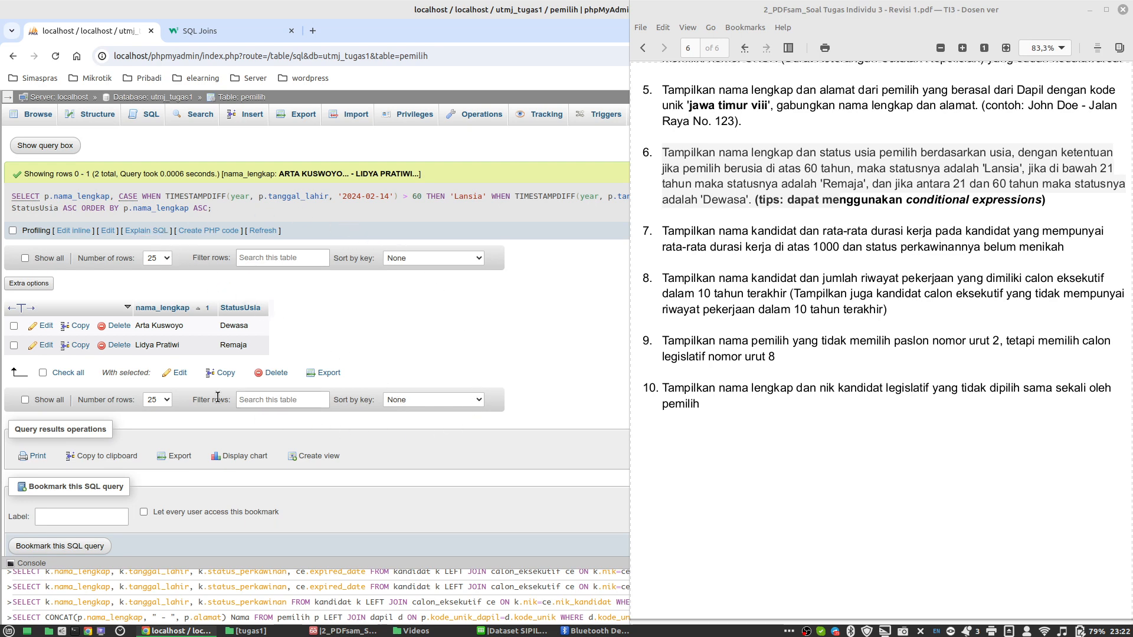
Step: Reopen the query, delete the GROUP BY StatusUsia ASC line and run the query again
click(107, 230)
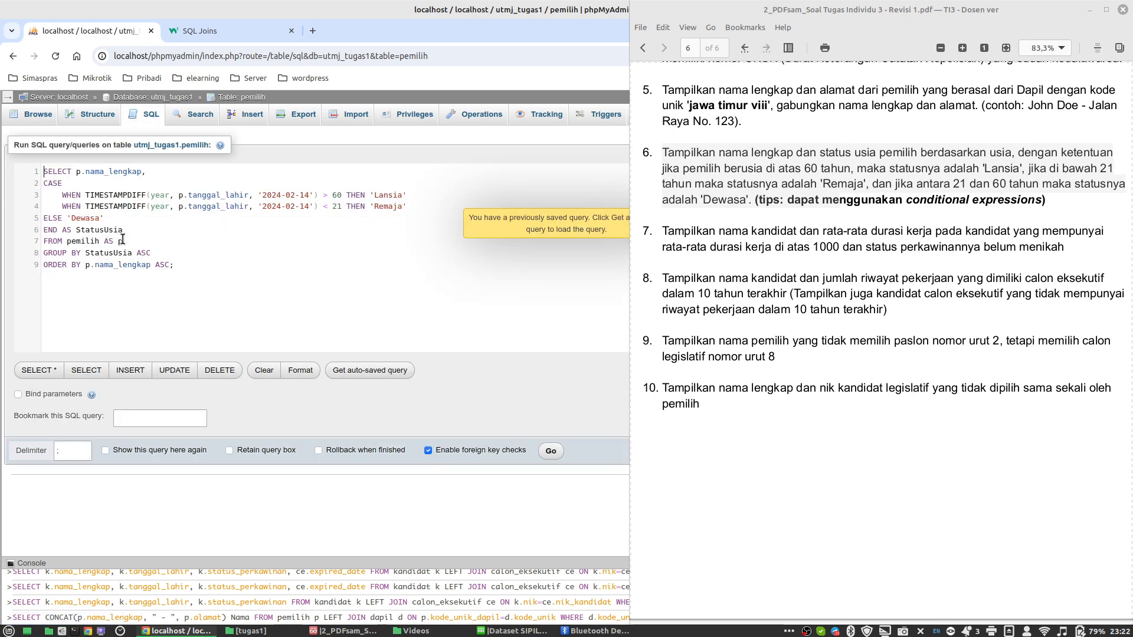
drag(157, 253, 38, 261)
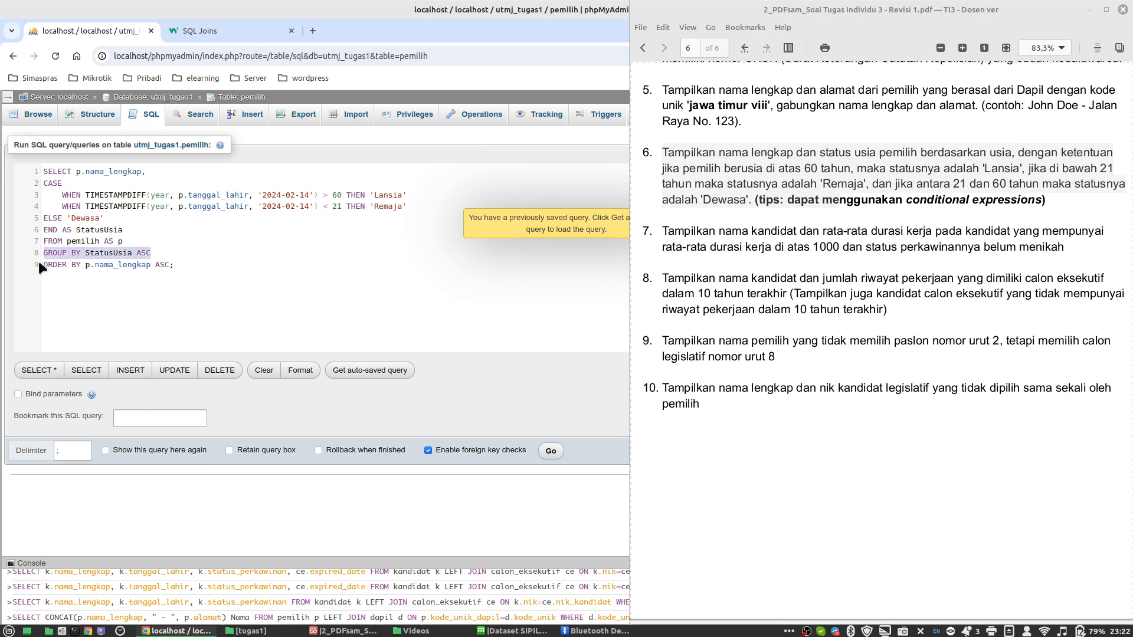
key(BackSpace)
key(BackSpace)
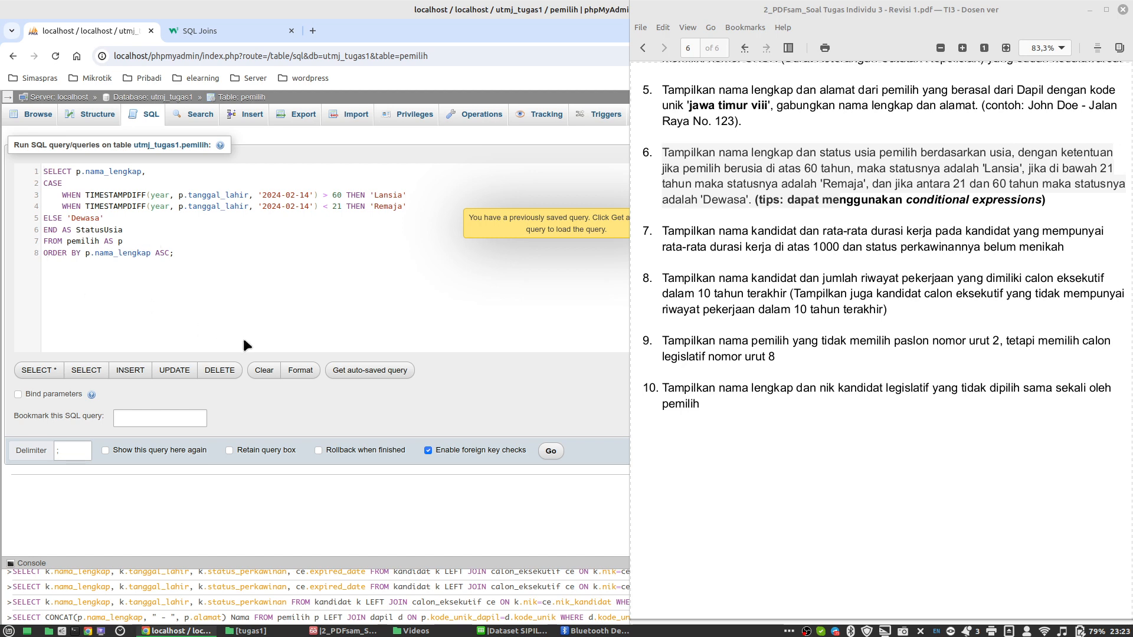
click(557, 447)
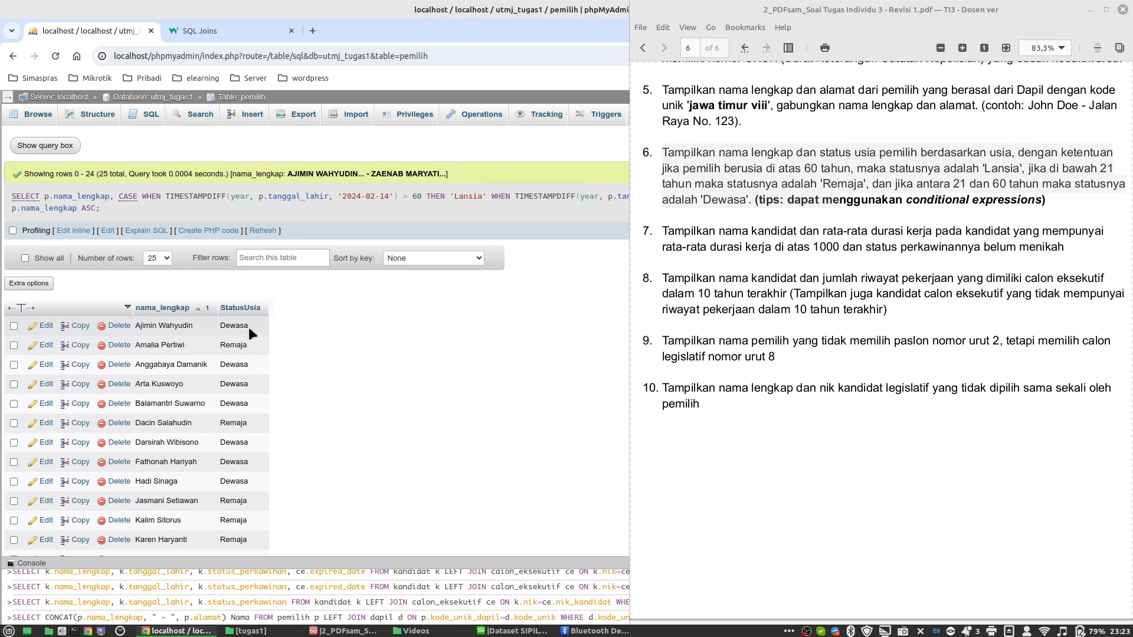
Step: Review the returned voter names, their alphabetical order and the StatusUsia value of each row
scroll(324, 366, down, 3)
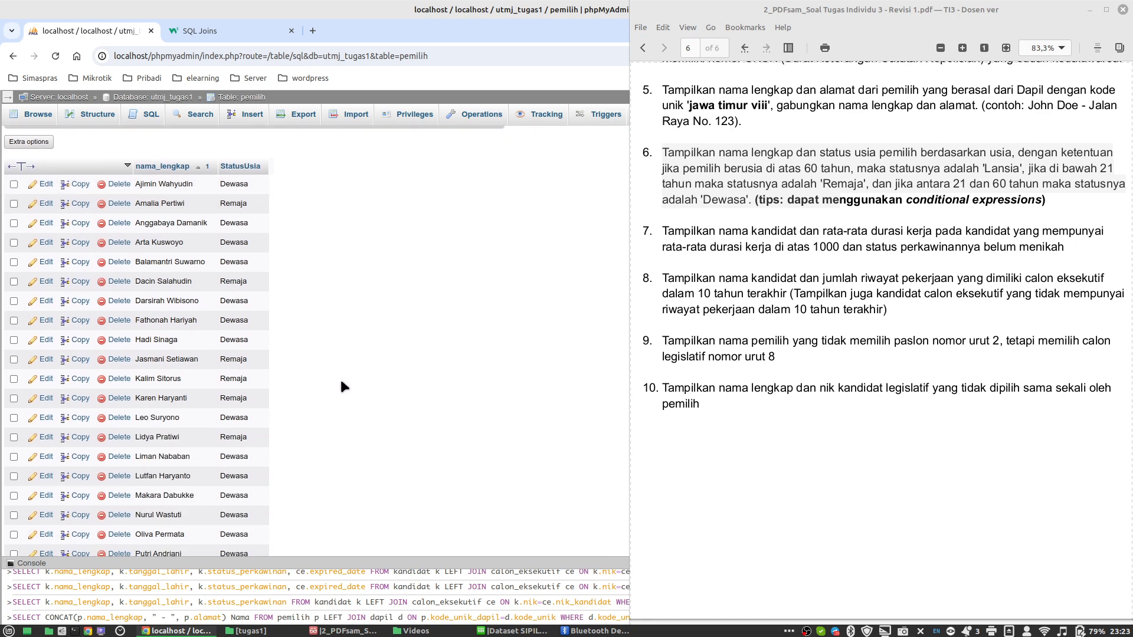
scroll(341, 380, up, 3)
scroll(279, 363, down, 5)
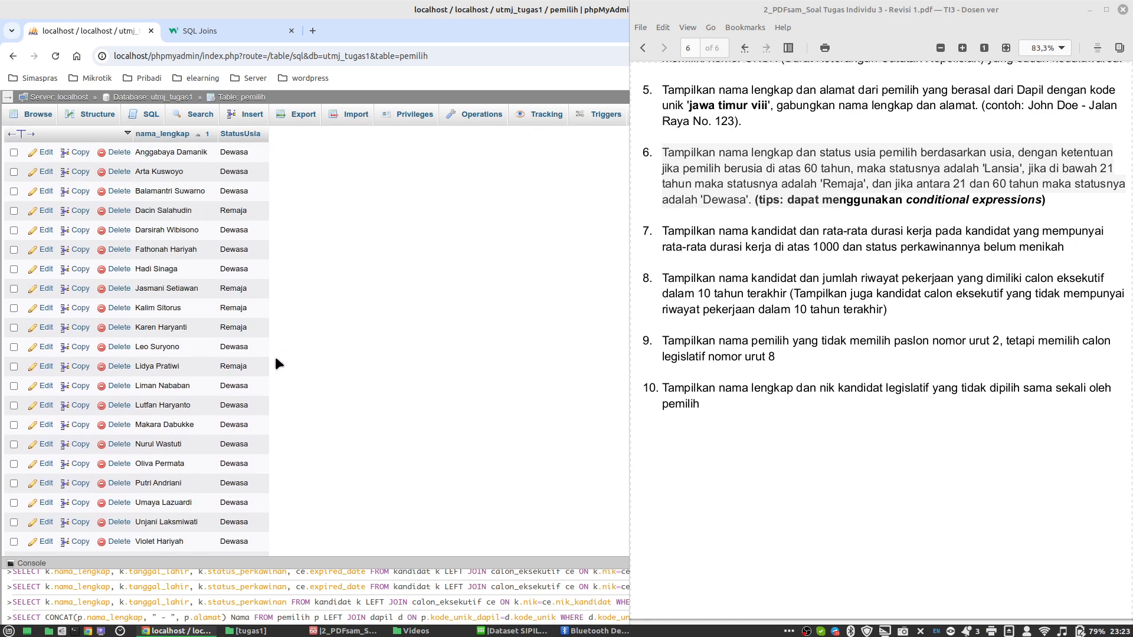
scroll(277, 363, up, 5)
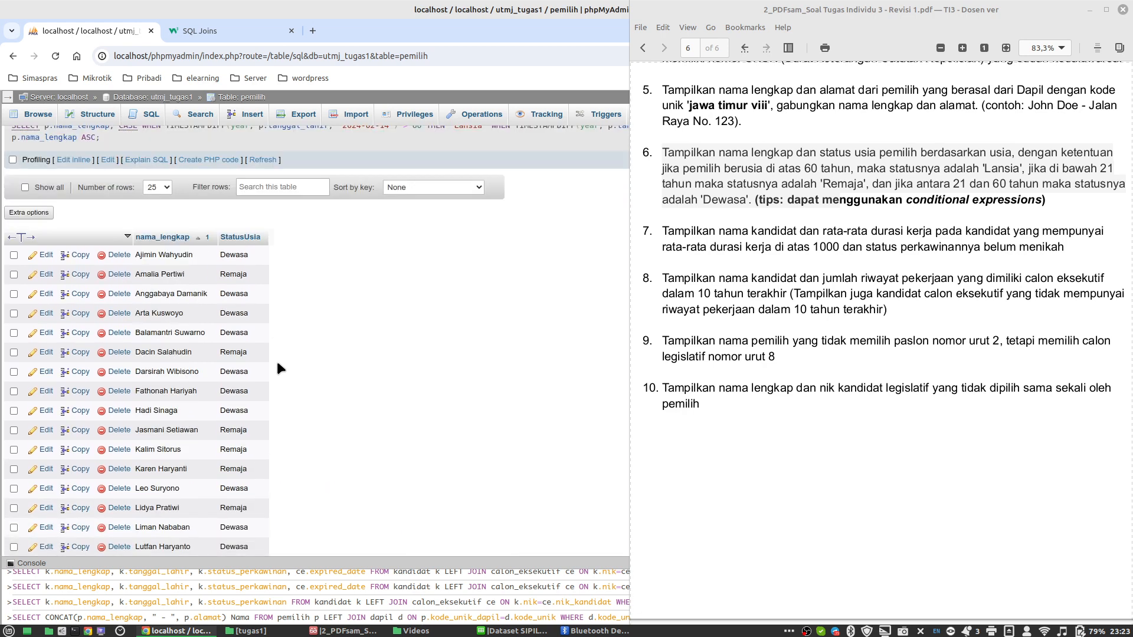
scroll(278, 331, down, 5)
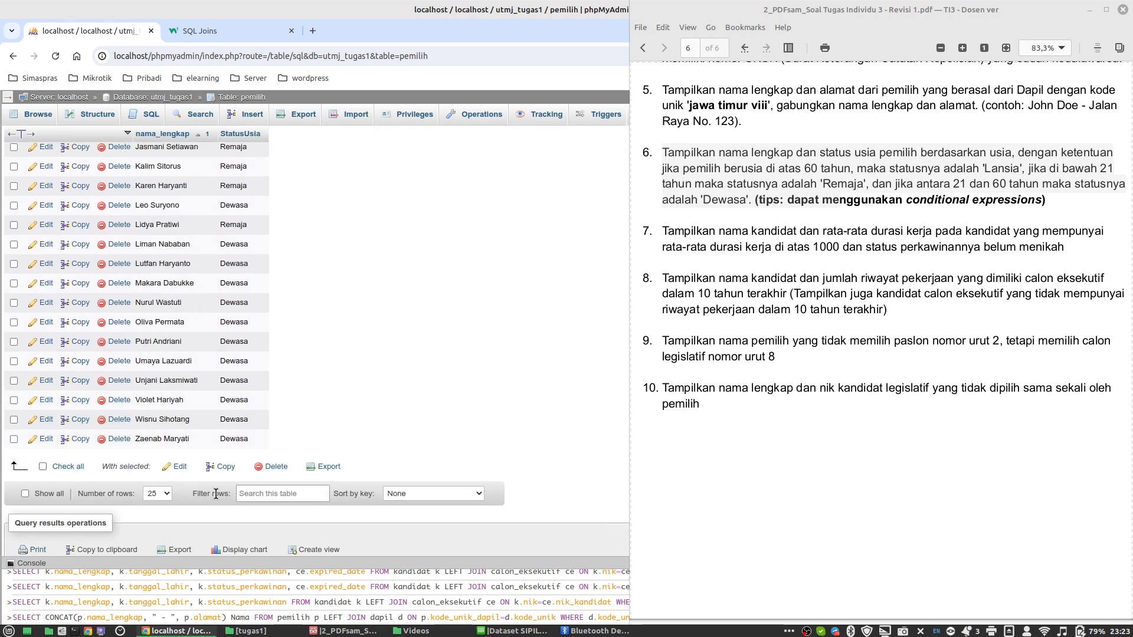
click(159, 492)
click(160, 491)
scroll(344, 401, up, 5)
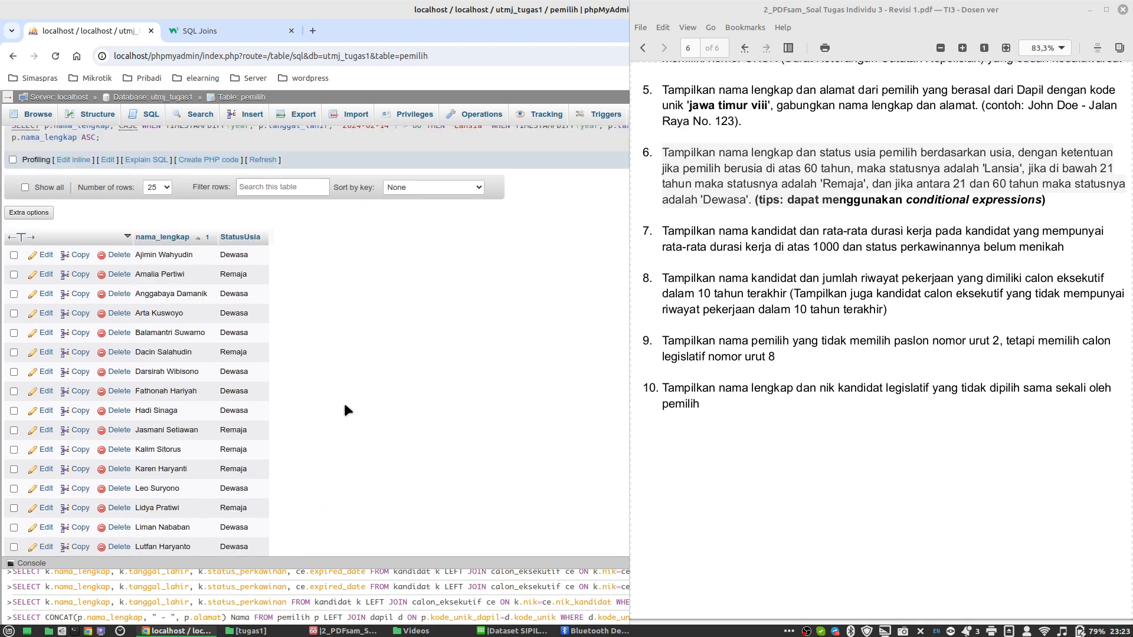
Step: Add the column TIMESTAMPDIFF(year, p.tanggal_lahir, '2024-02-14') AS Usia after StatusUsia in the query and run it
scroll(345, 406, down, 5)
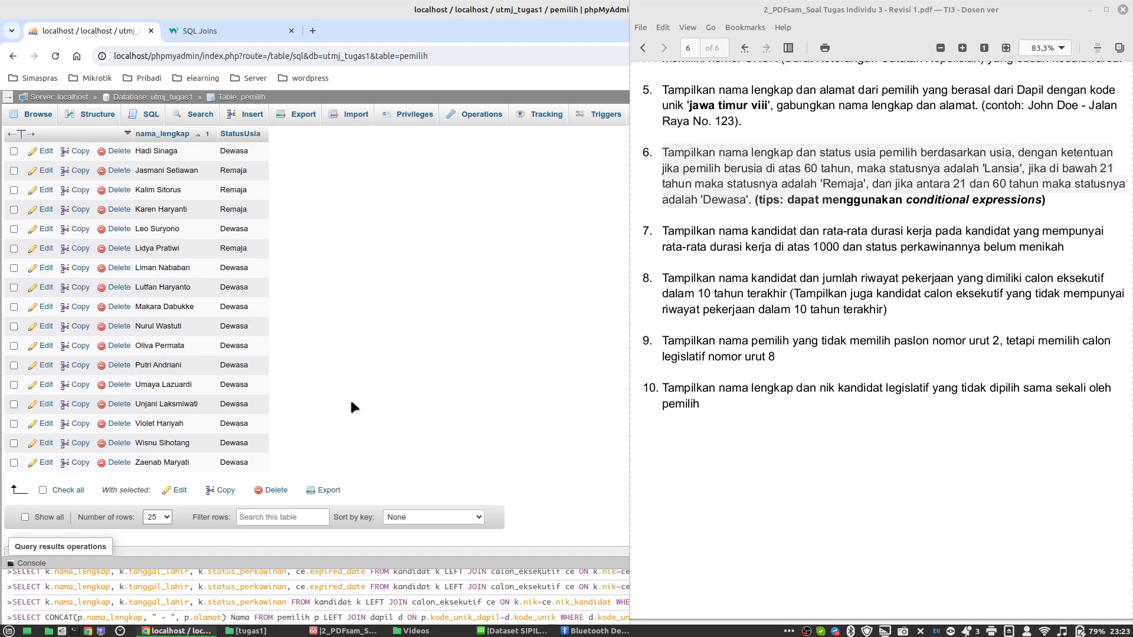
scroll(352, 407, up, 6)
click(107, 232)
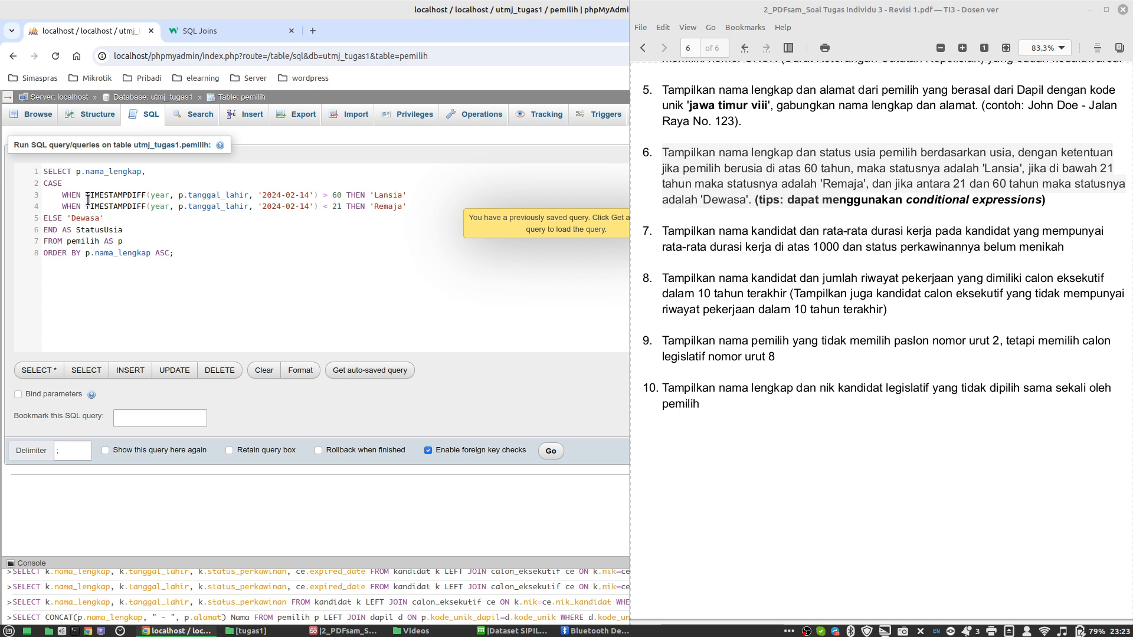
drag(86, 196, 319, 196)
key(ctrl+c)
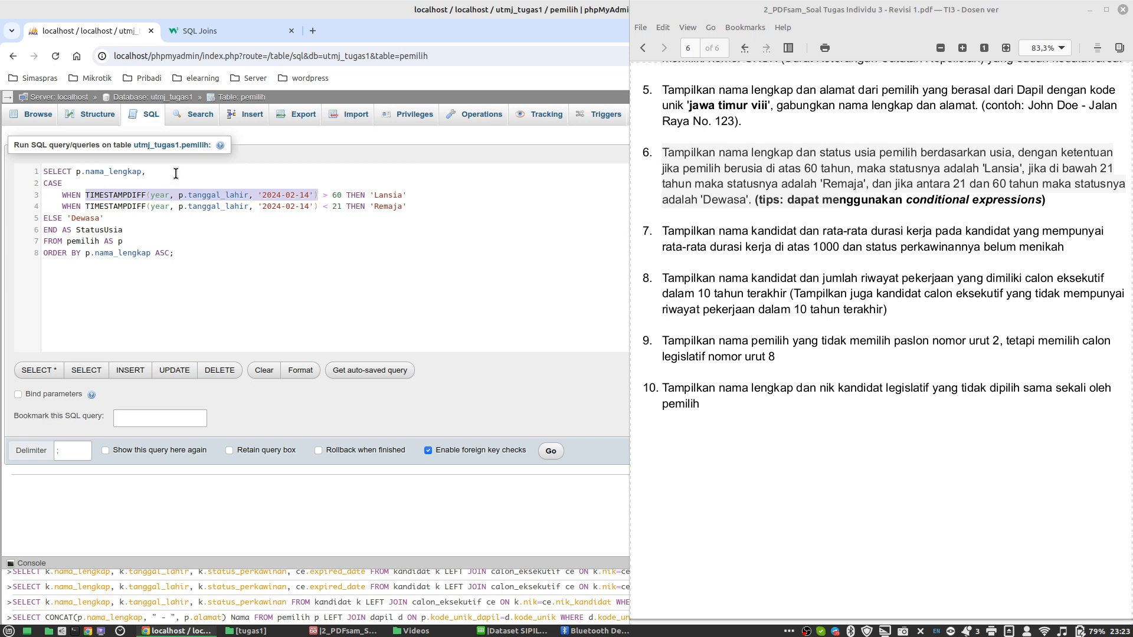
click(129, 230)
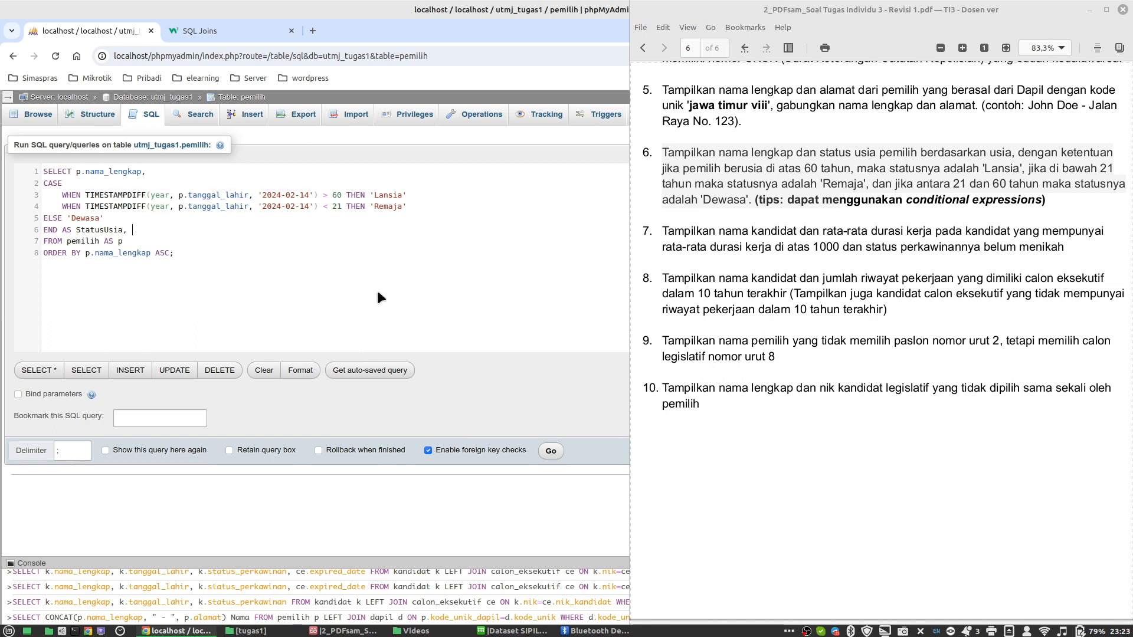
text(,)
key(ctrl+v)
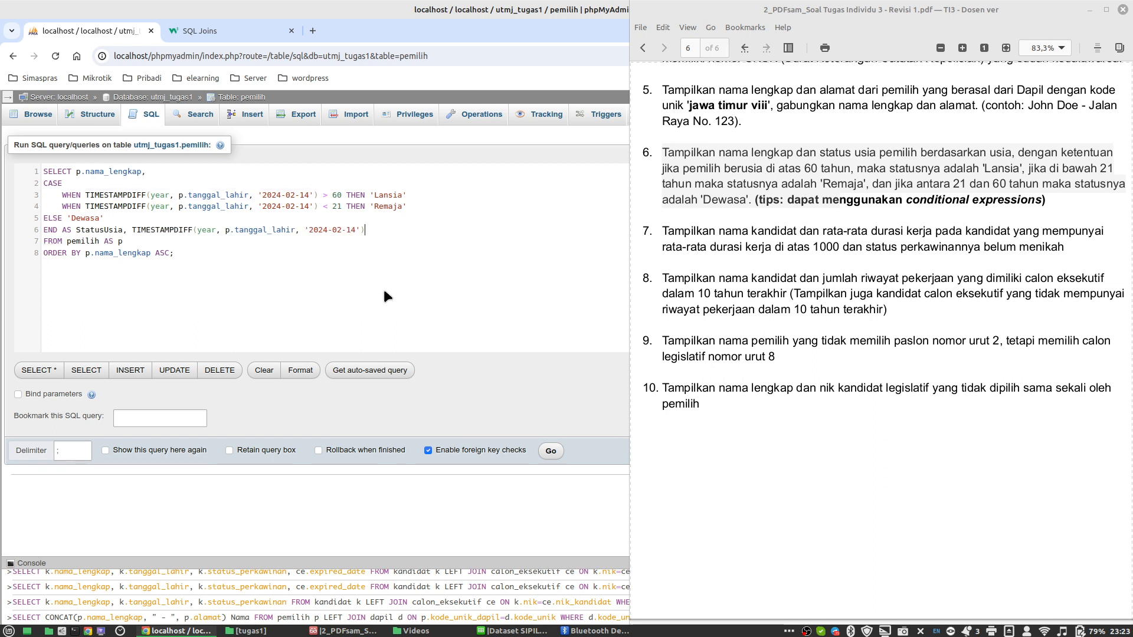
text(AS Usia)
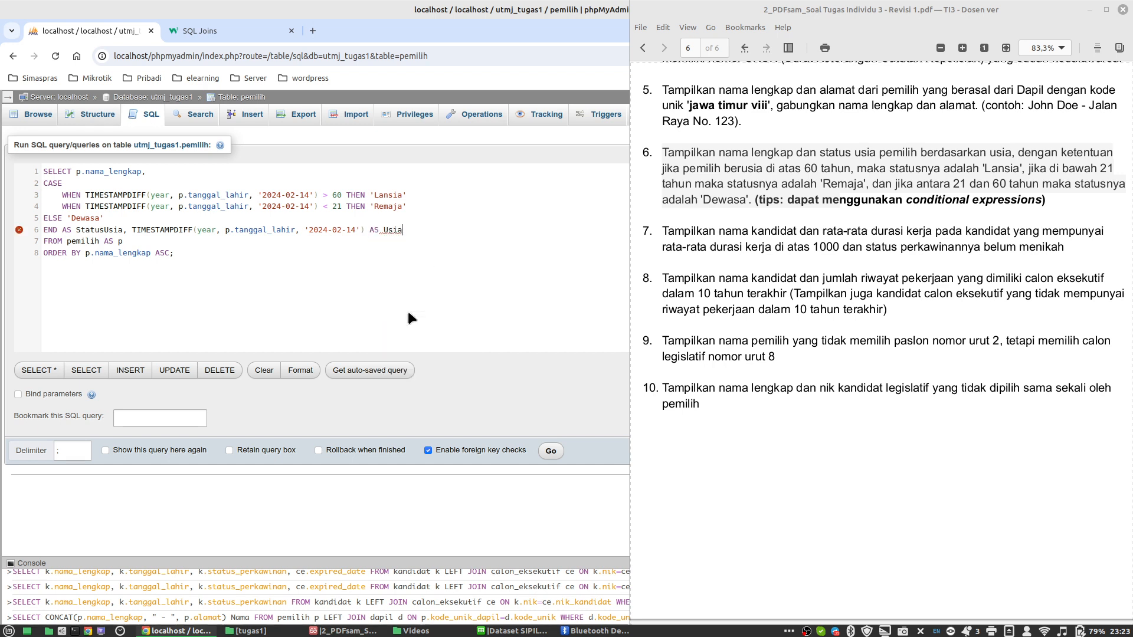
click(550, 451)
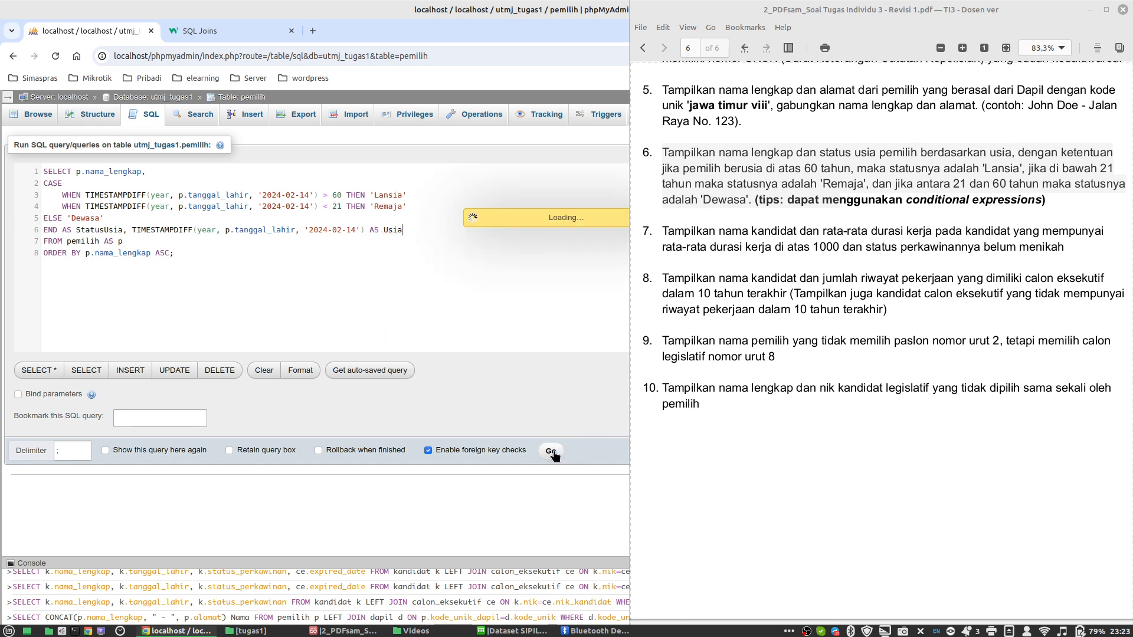
Step: Compare the Usia and StatusUsia values in the results with the 60-year and 21-to-60-year rules of question 6
scroll(335, 378, down, 10)
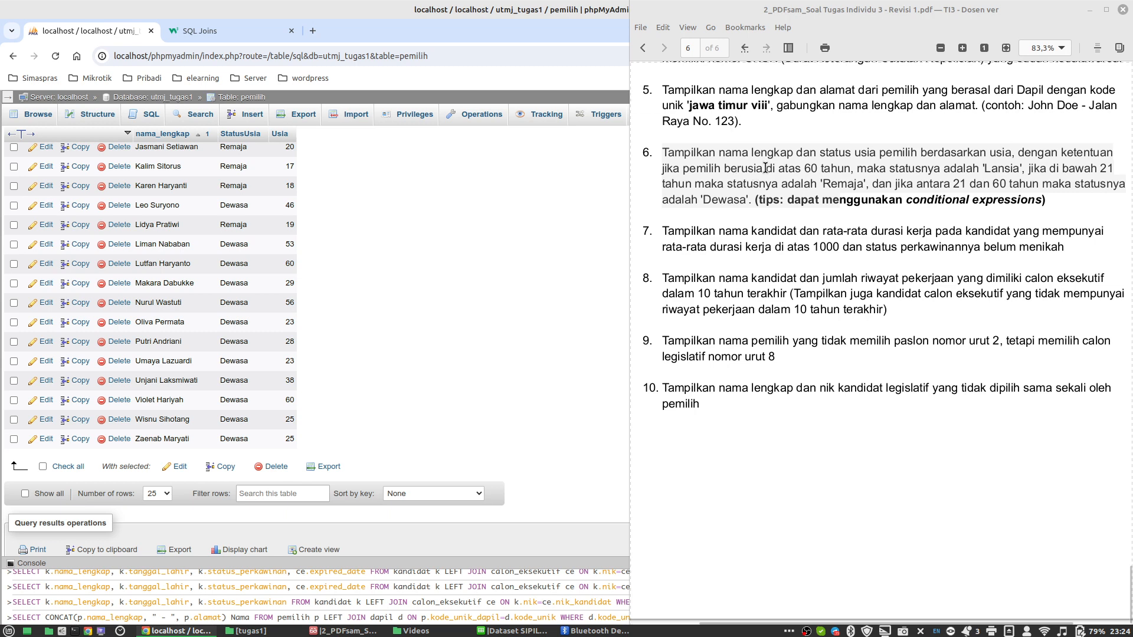
drag(824, 168, 825, 168)
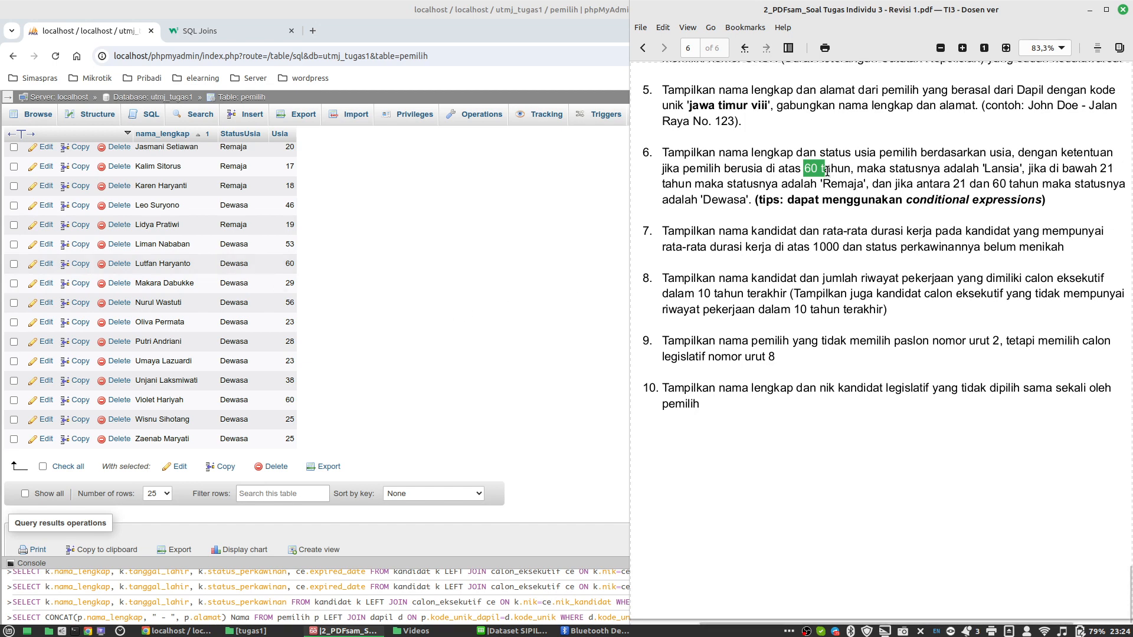
scroll(269, 276, up, 6)
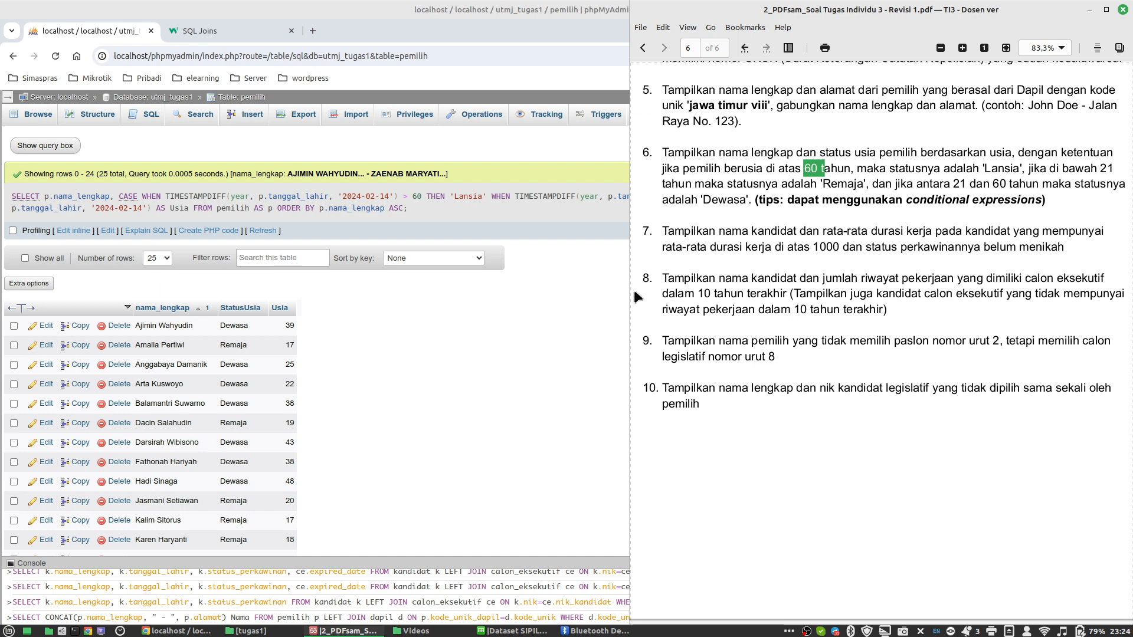
drag(951, 189, 1021, 188)
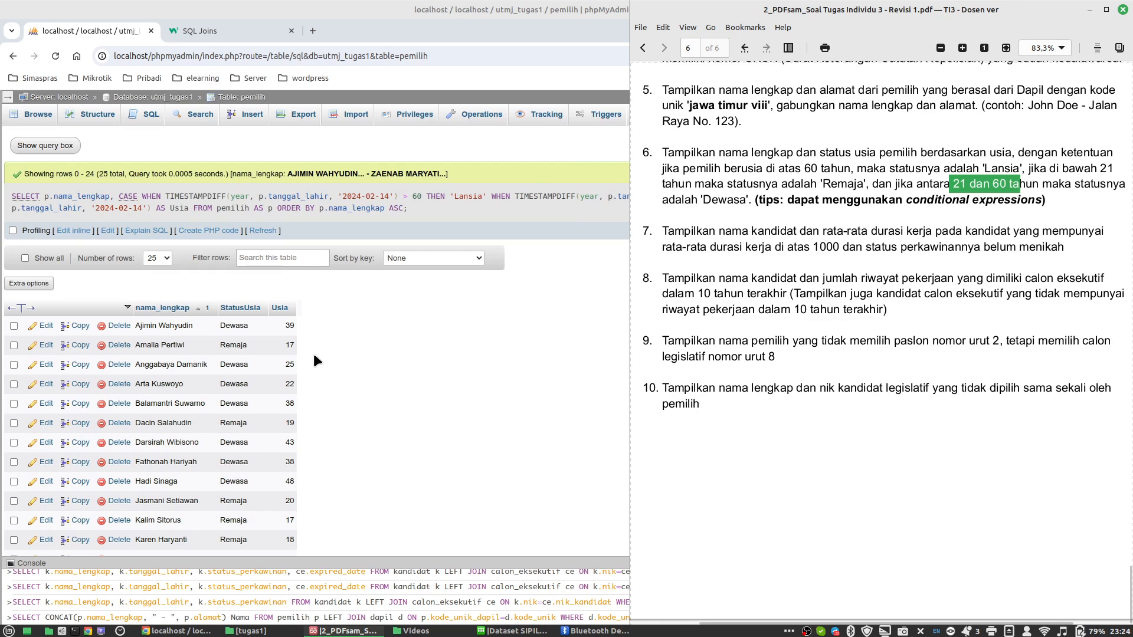
Step: Change the Lansia condition to >= 60, run the query and check the StatusUsia of the voters aged 60
click(114, 230)
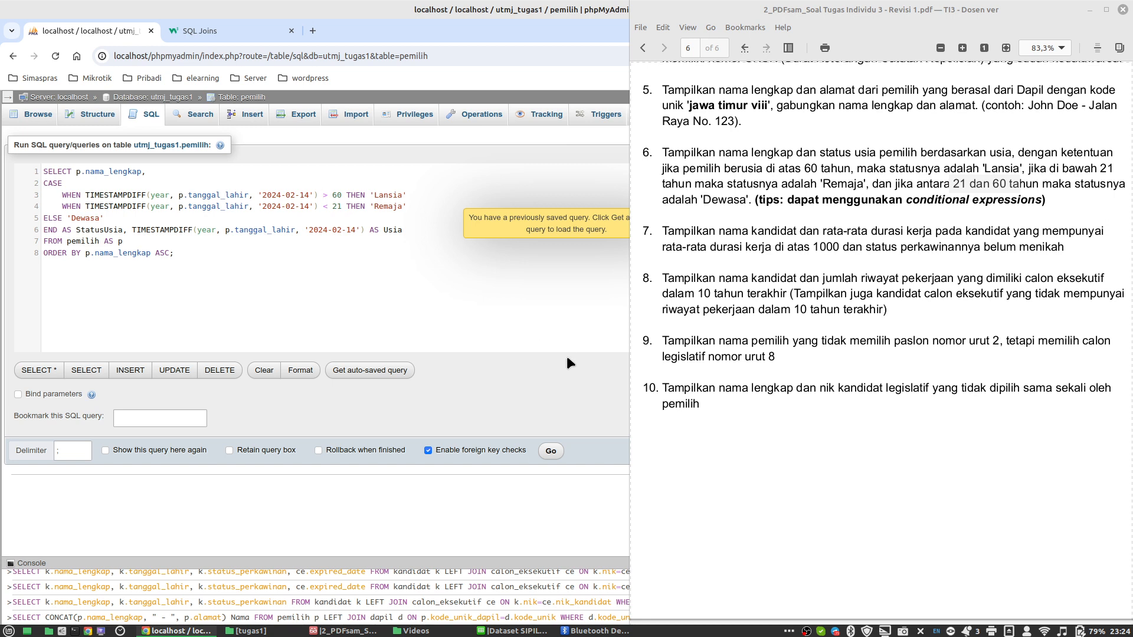
text(=)
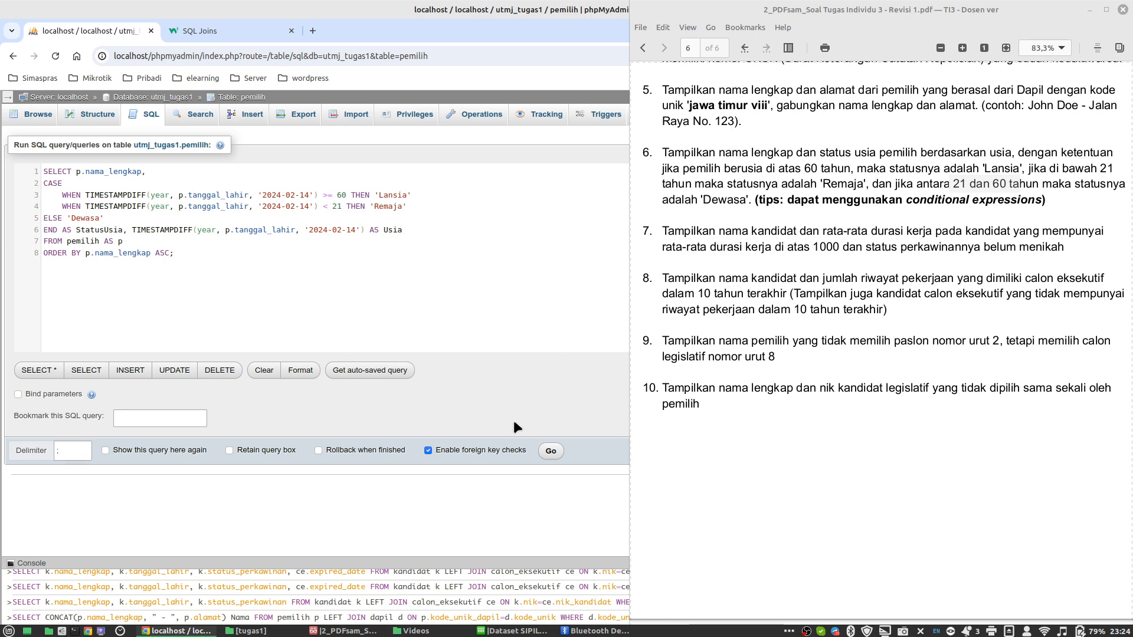
click(550, 451)
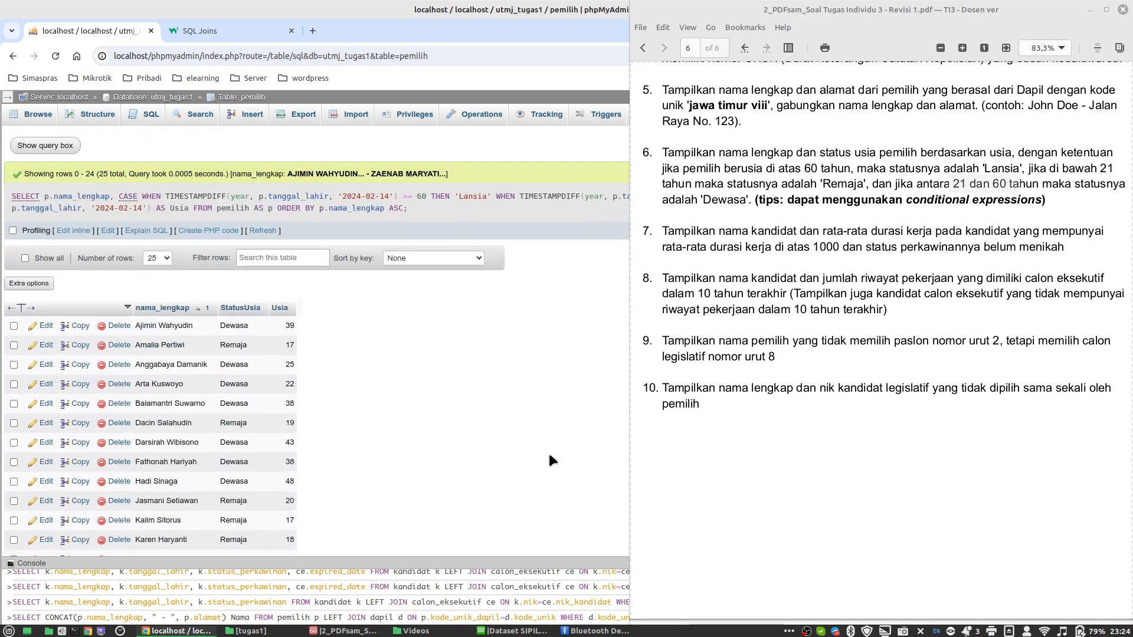
scroll(437, 381, down, 3)
scroll(437, 382, down, 4)
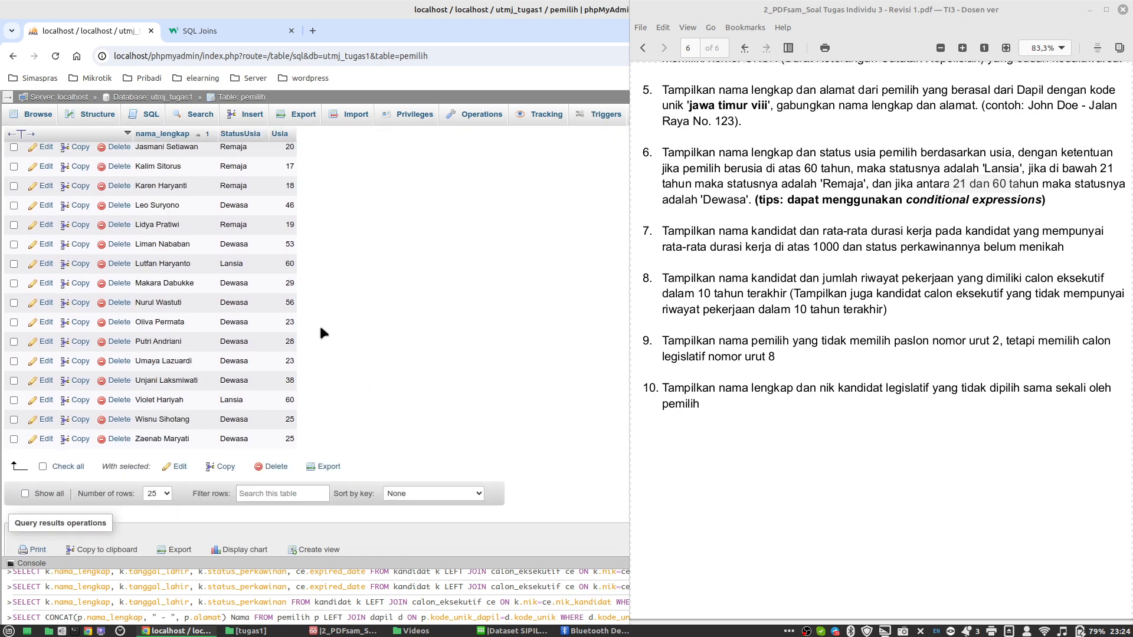
double_click(224, 263)
drag(225, 401, 236, 400)
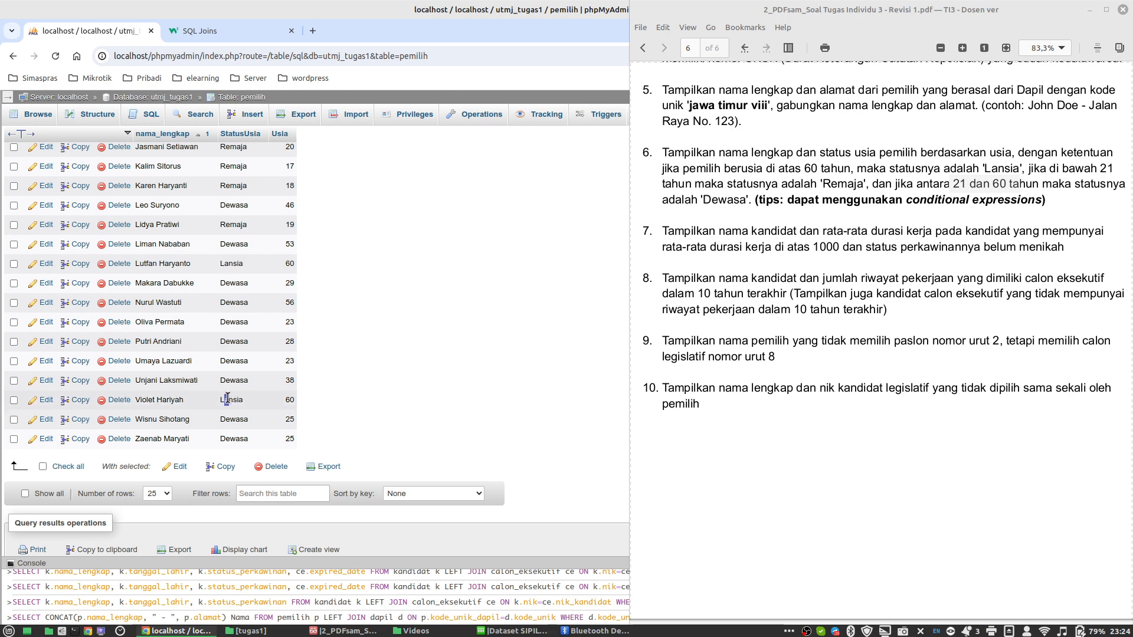
scroll(313, 405, down, 2)
scroll(313, 405, up, 8)
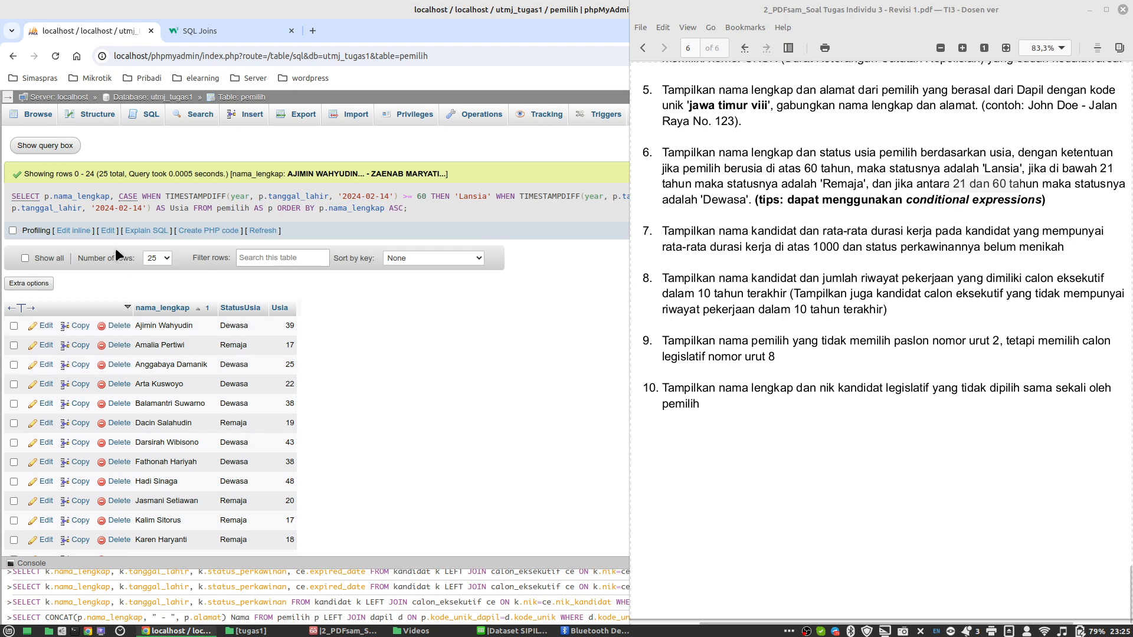
Step: Restore the Lansia condition to > 60 and run the query again
click(108, 231)
click(334, 196)
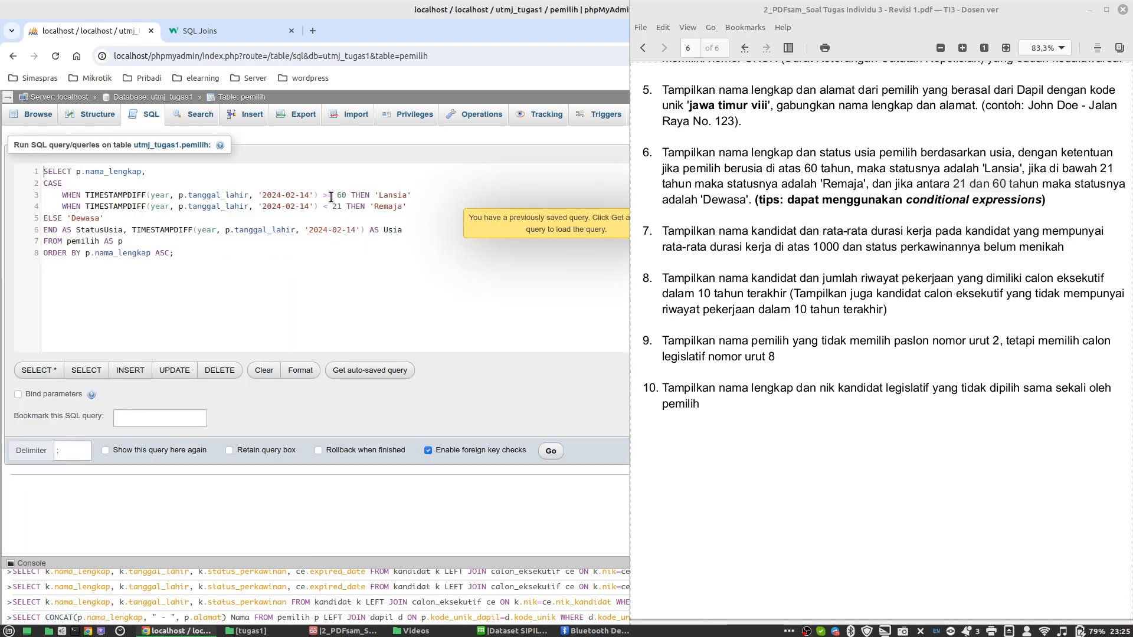
key(BackSpace)
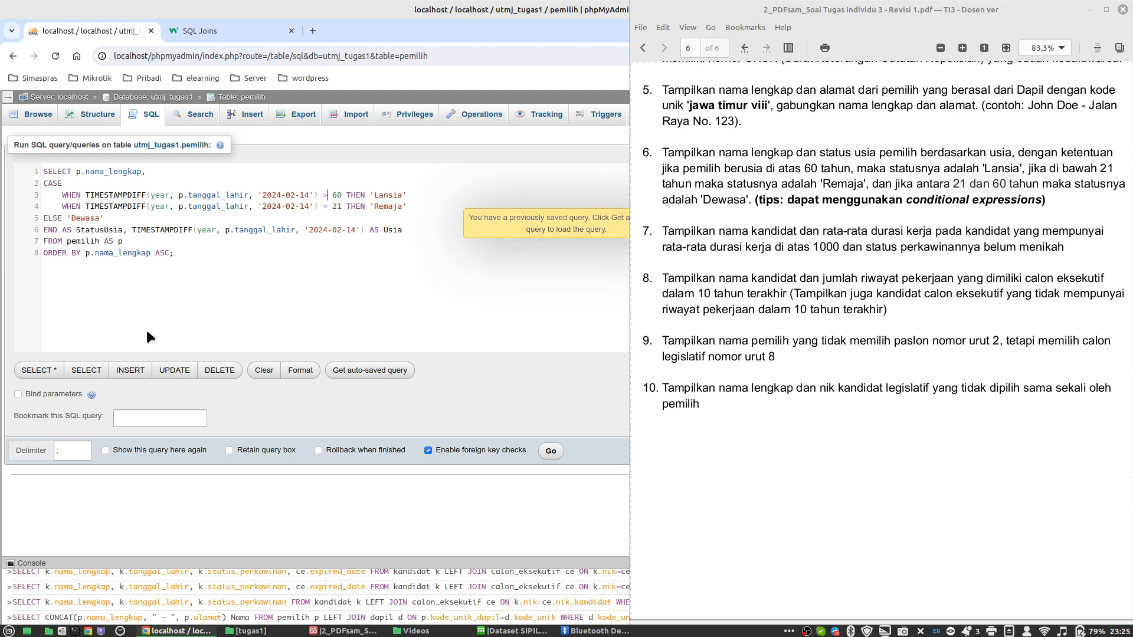
drag(185, 254, 45, 170)
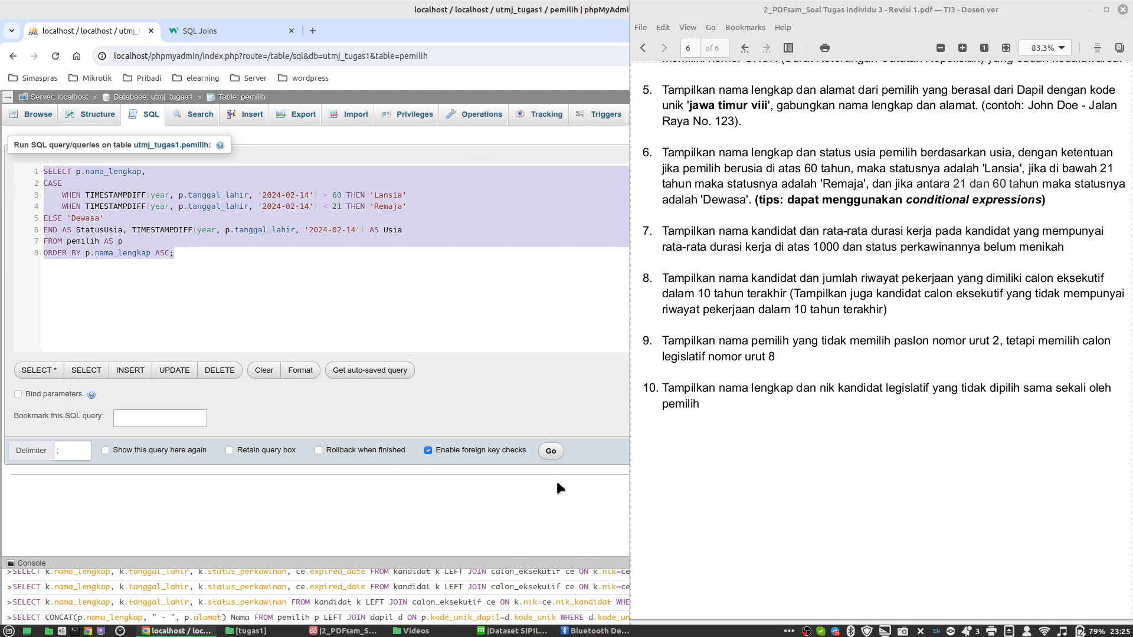
click(550, 452)
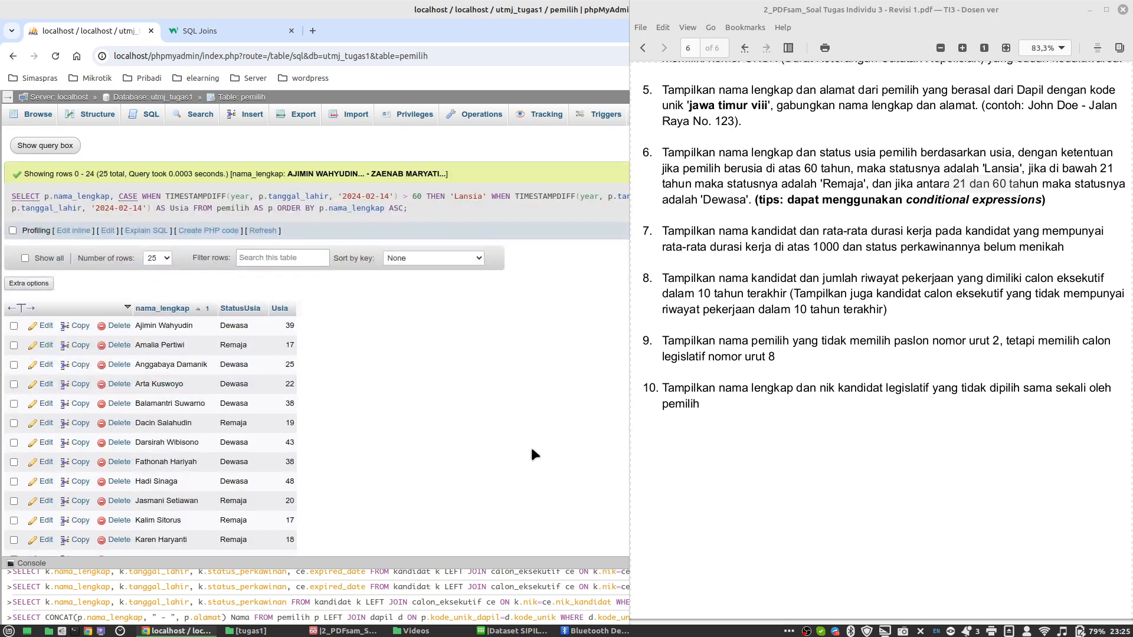
Step: Open an empty SQL query editor at the level of the utmj_tugas1 database
click(108, 232)
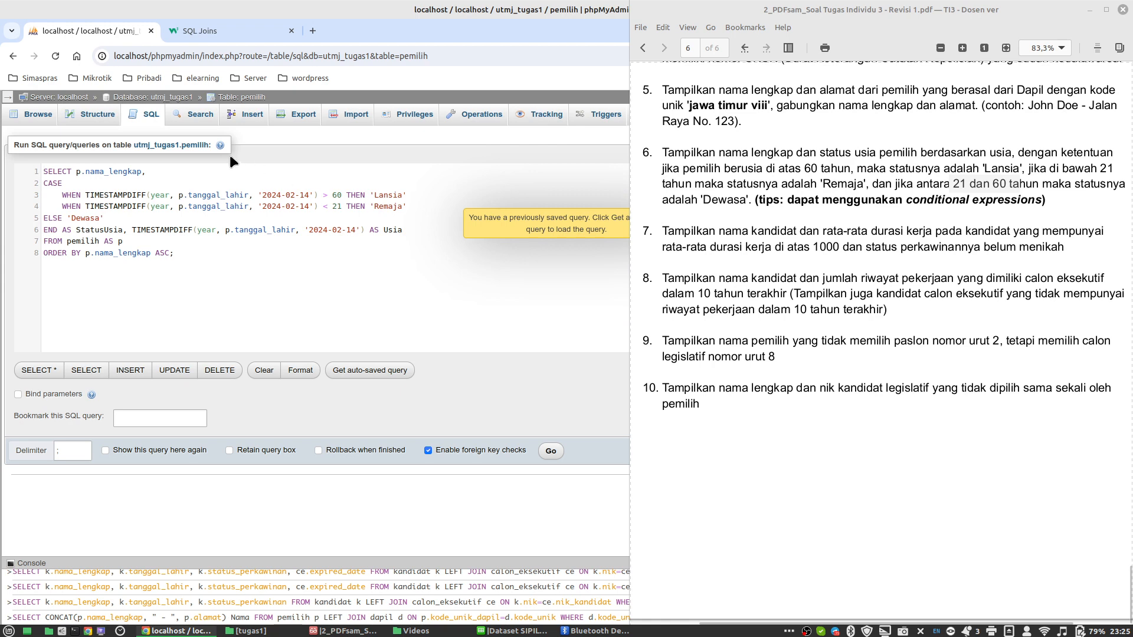
click(168, 97)
click(98, 118)
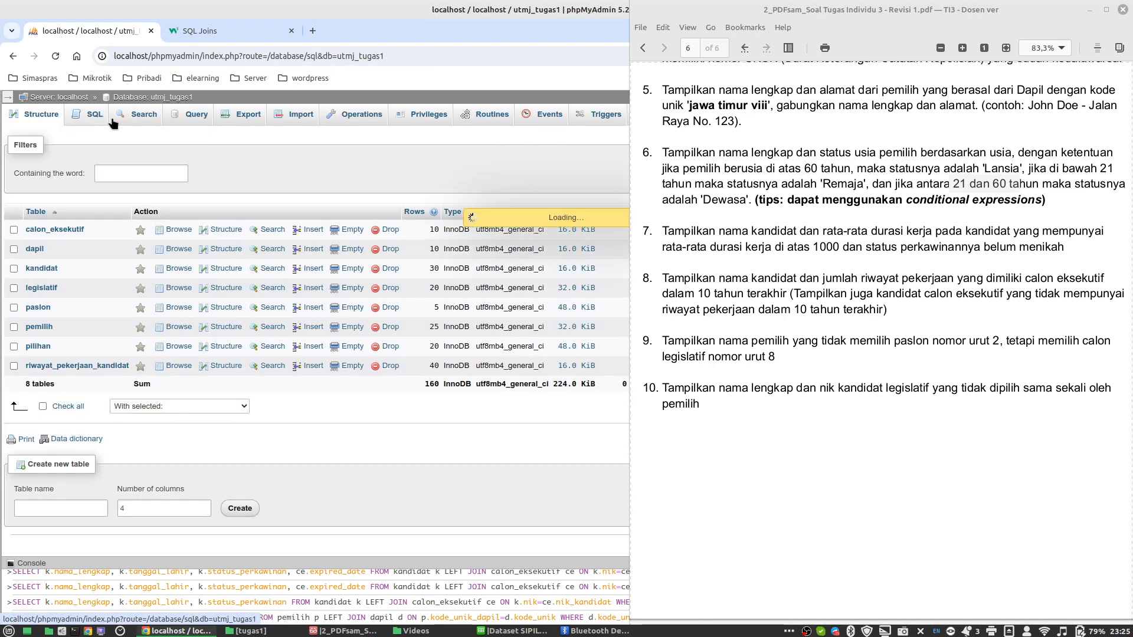
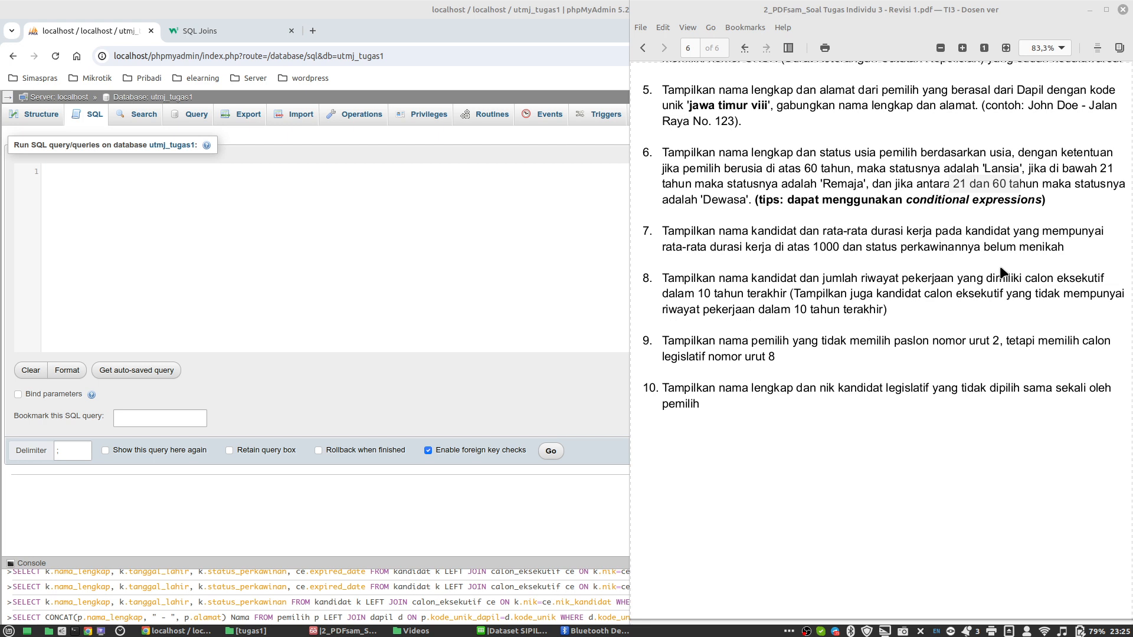
Step: Read question 7 and start its query with a SELECT line followed by FROM kandidat k
double_click(828, 248)
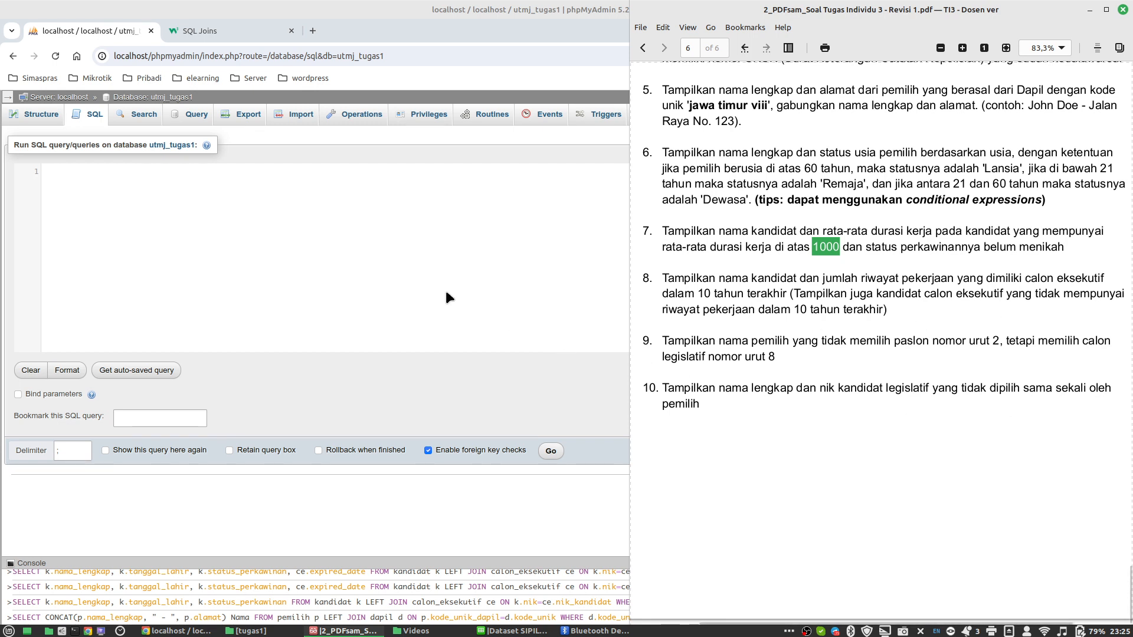
click(396, 250)
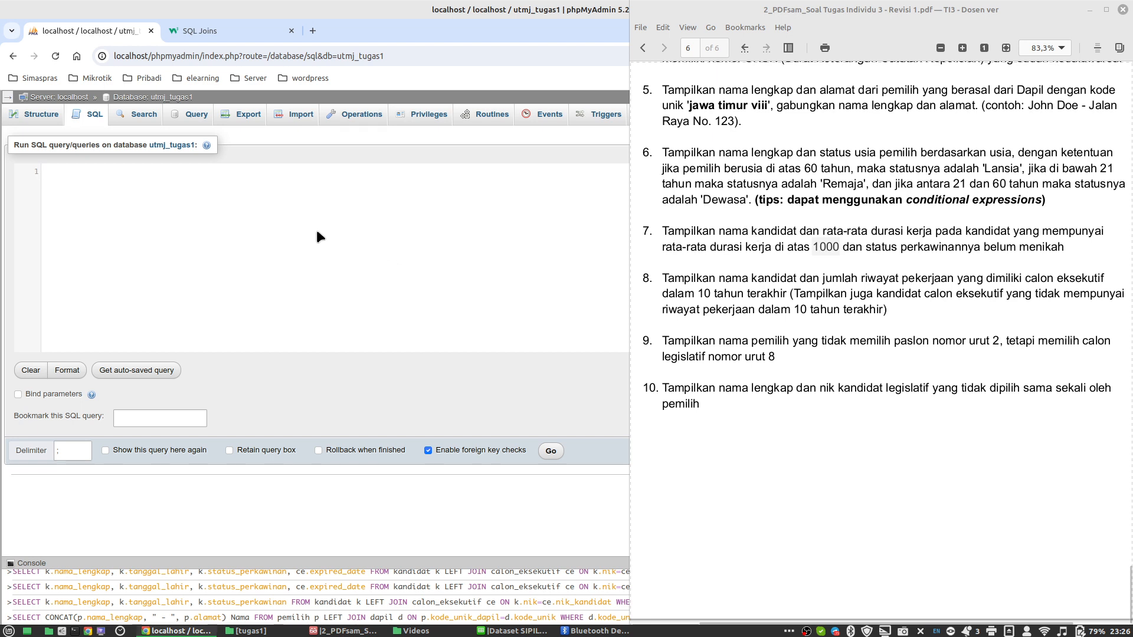
text(SE)
key(Escape)
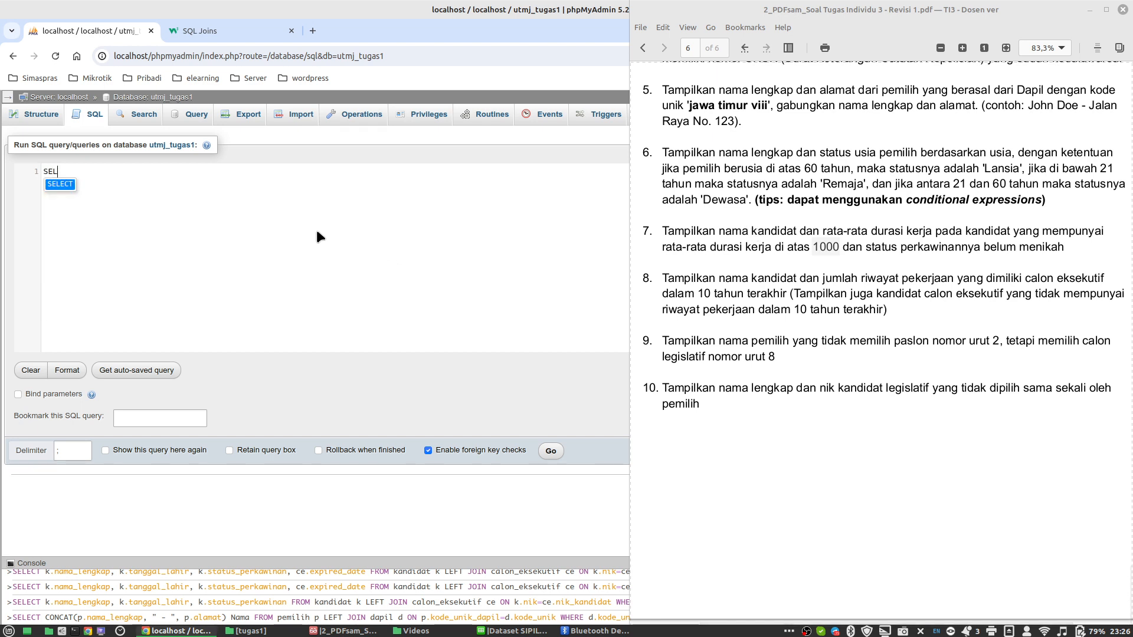
text(LECT)
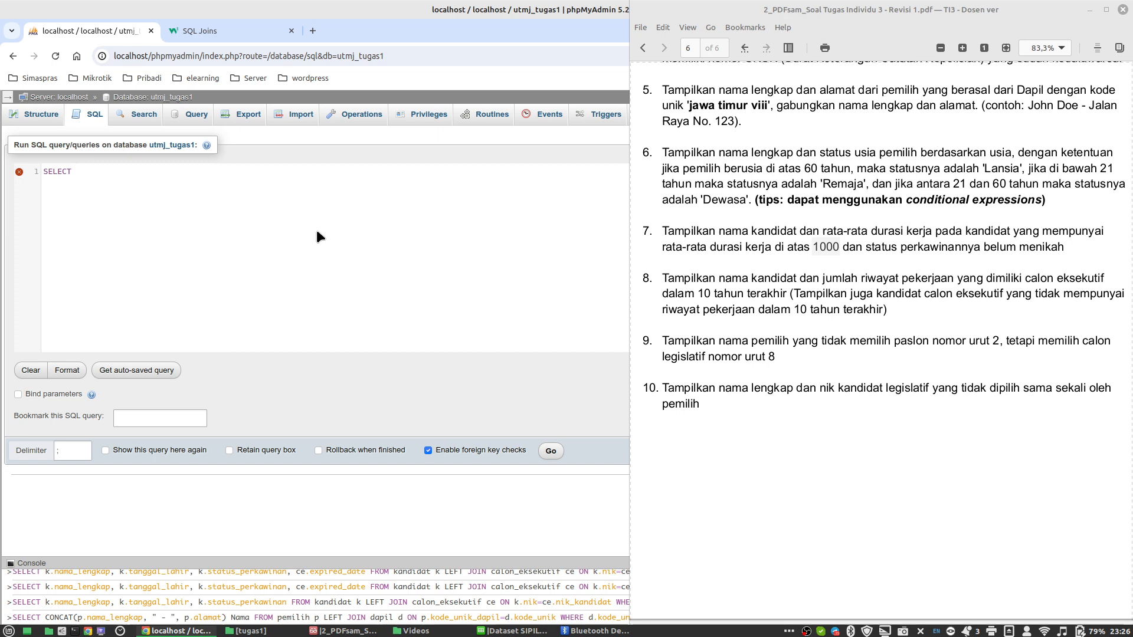
key(Return)
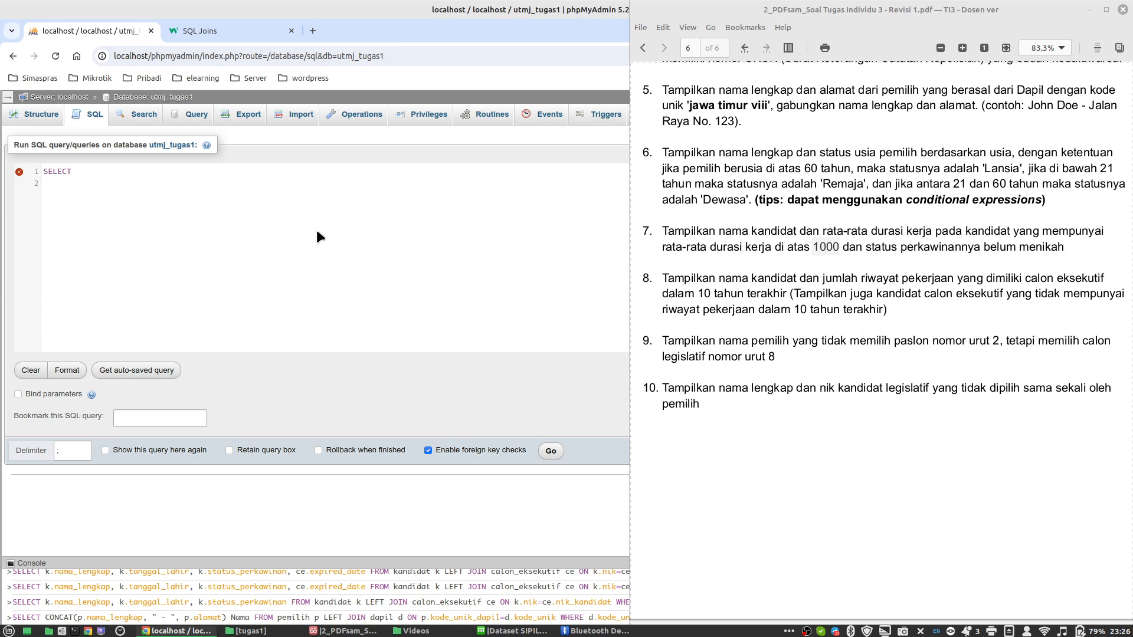
text(FROM kandidat as)
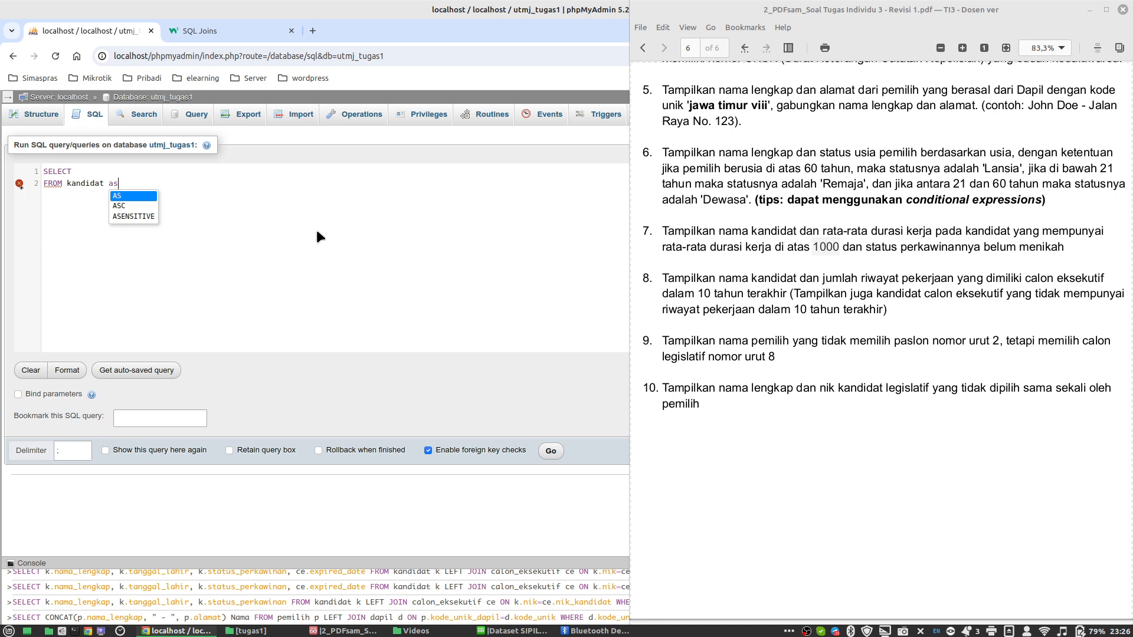
key(BackSpace)
key(BackSpace)
text(k)
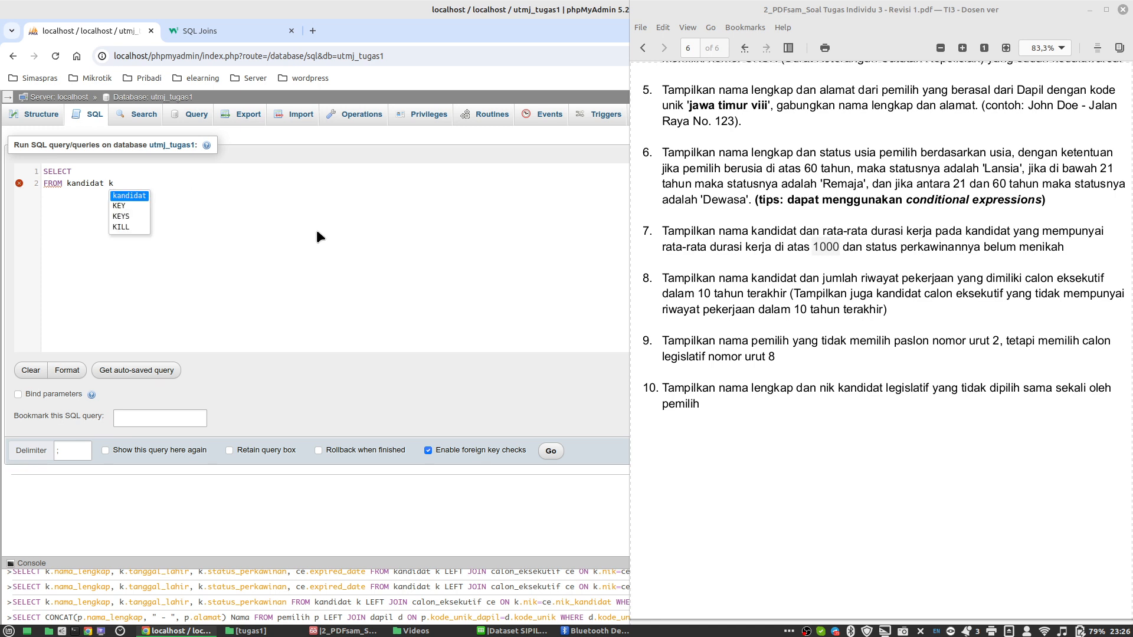
key(Escape)
Step: Add k.nama_lengkap to the SELECT line and start a TIMESTAMPDIFF(hour, expression after it
key(Up)
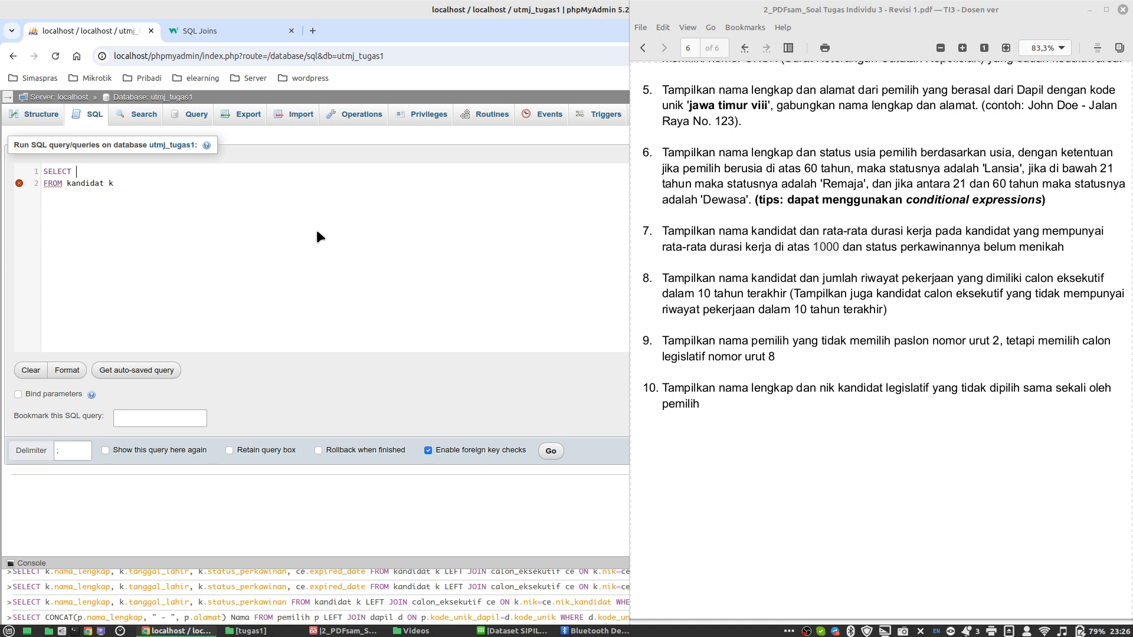
text(k.)
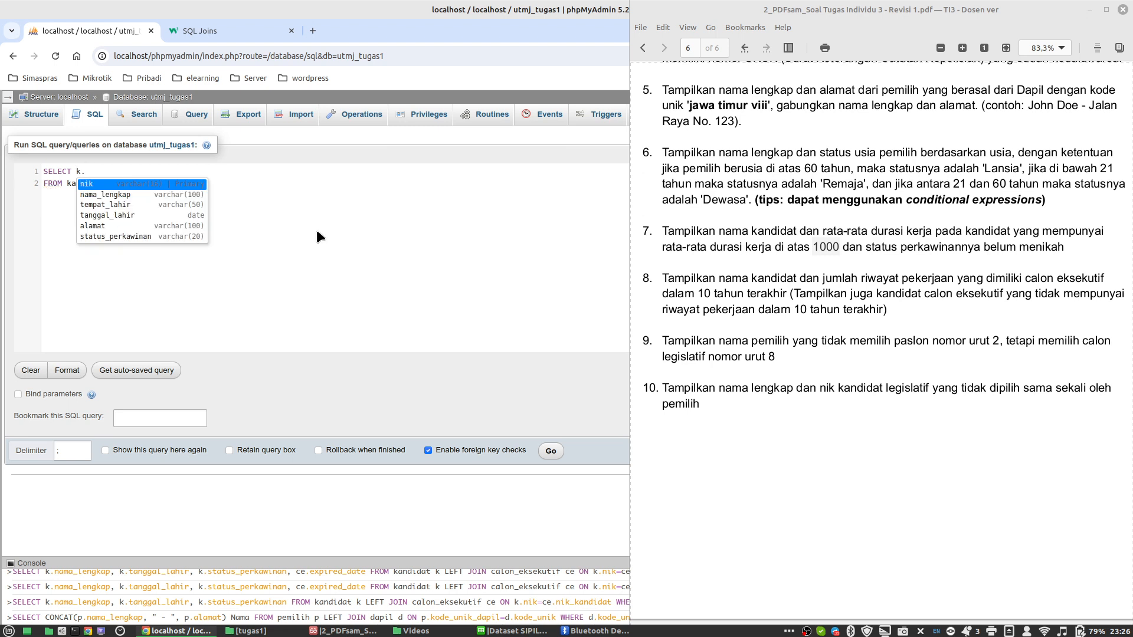
text(na)
key(Return)
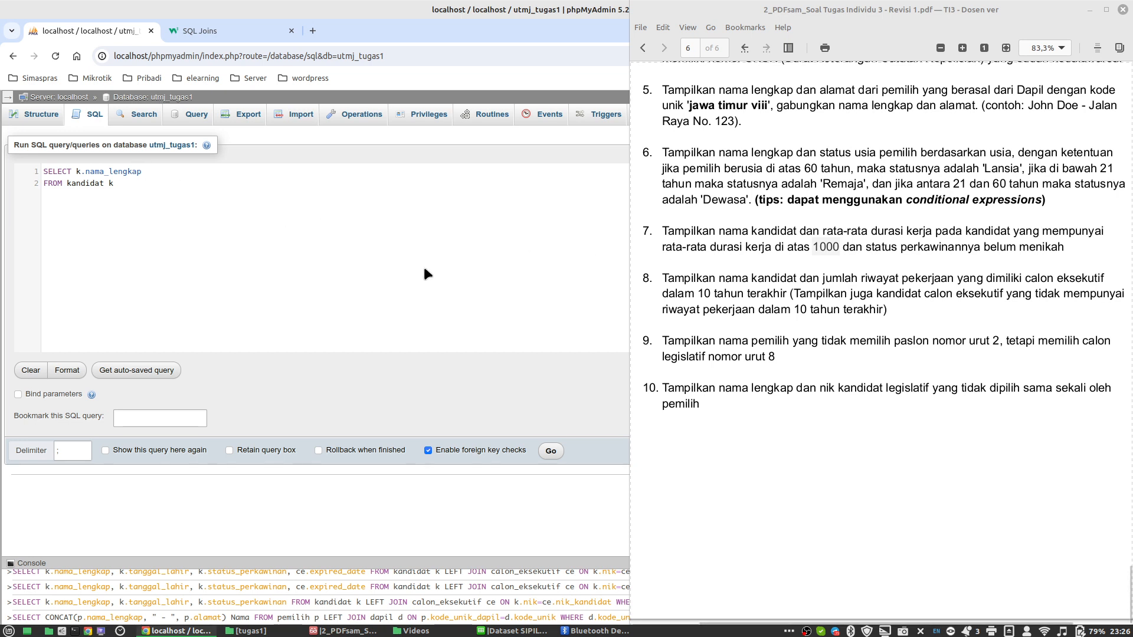
text(, TIM)
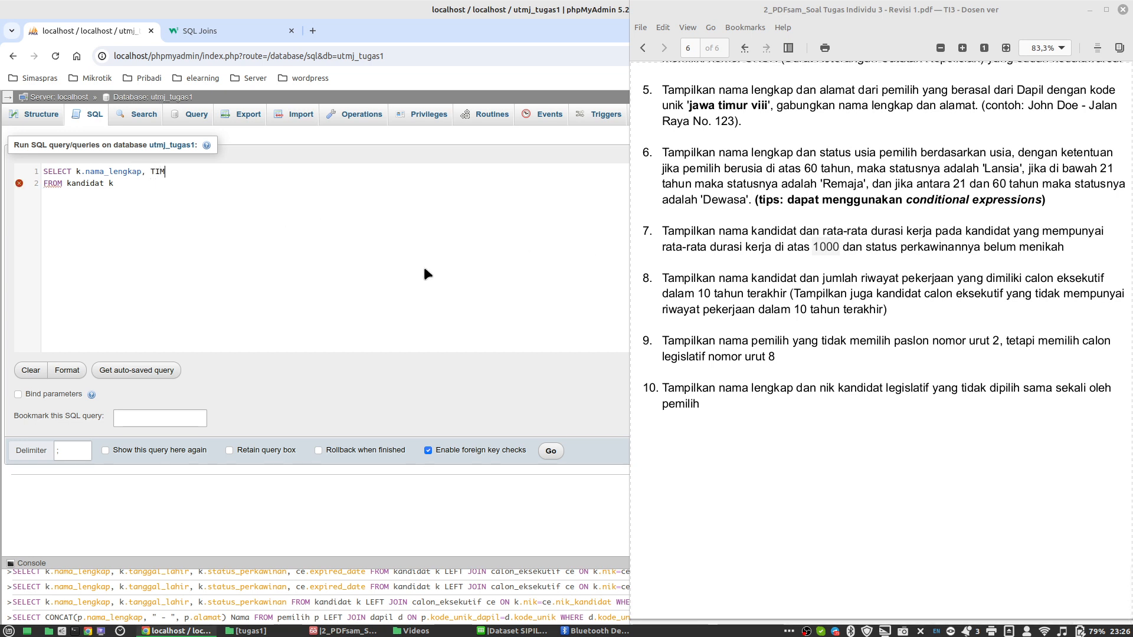
text(ESTAMPDIFF(hour,)
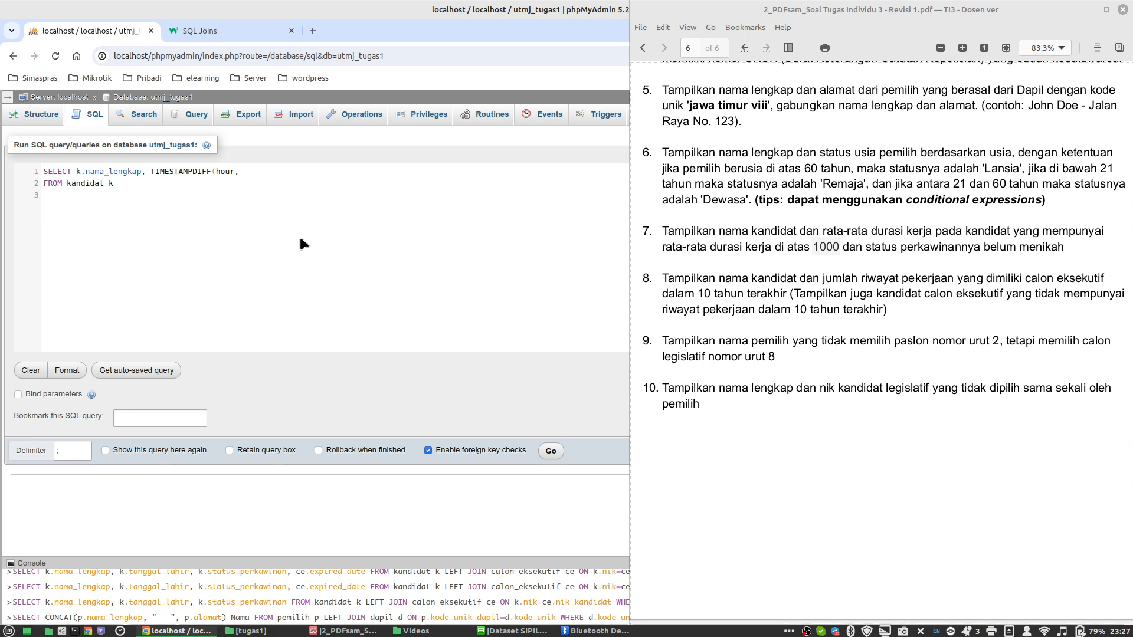
Step: Add an indented INNER JOIN riwayat_pekerjaan_kandidat r line below FROM kandidat k
key(shift+Home)
key(BackSpace)
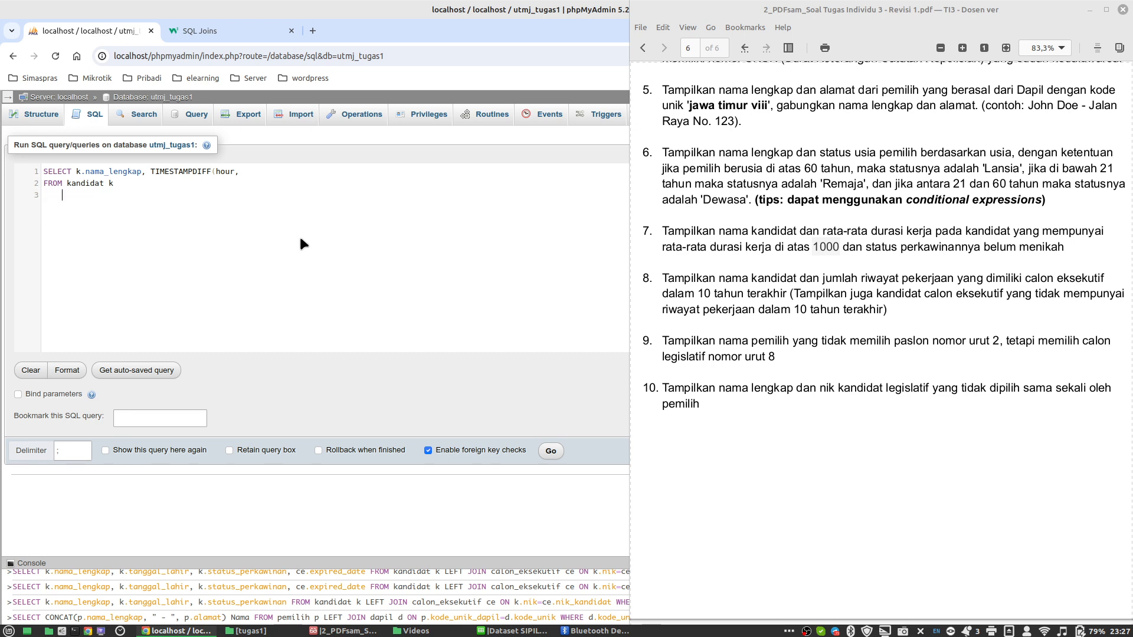
key(Tab)
text(INNER JOIN riw)
click(201, 209)
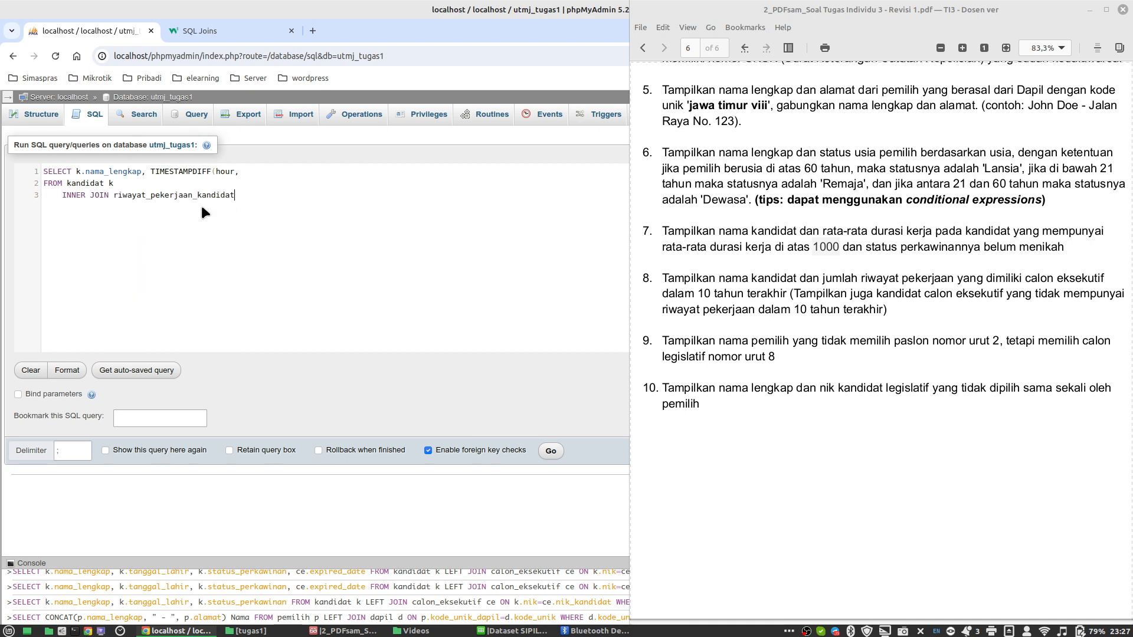
text(r)
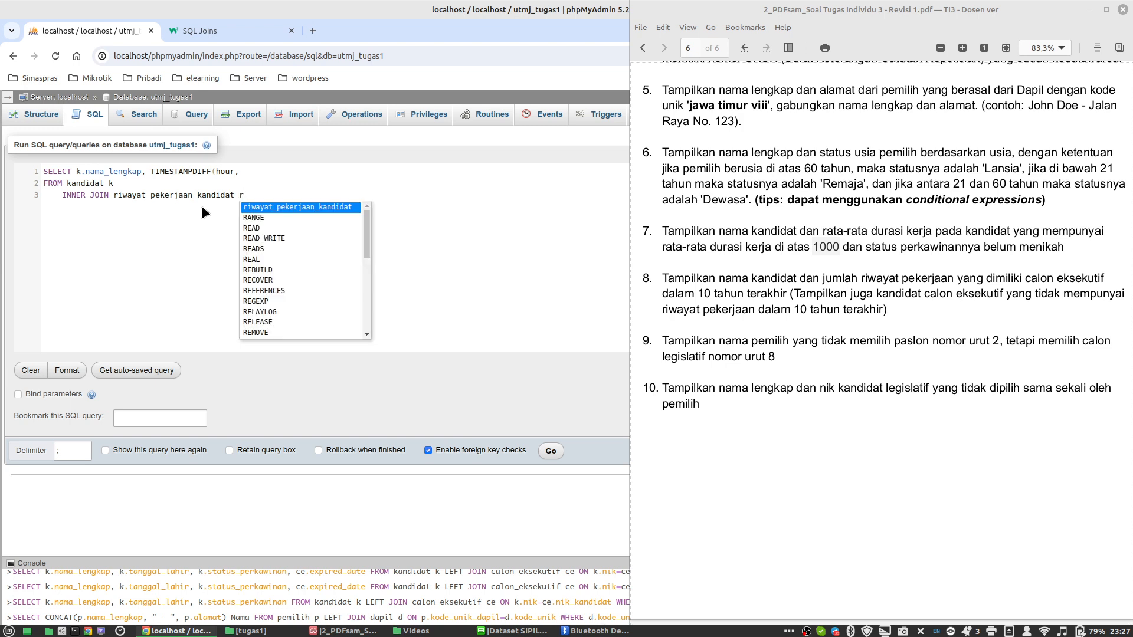
key(Escape)
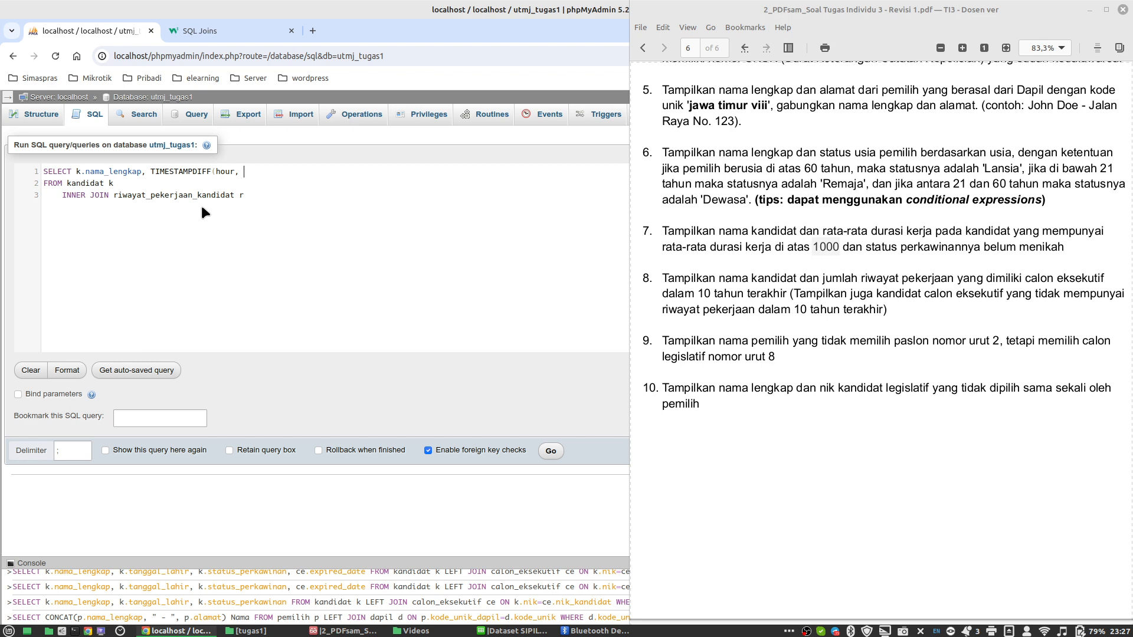
Step: Complete the TIMESTAMPDIFF expression with r.mulai_kerja and r.akhir_kerja as its start and end dates
text(r.)
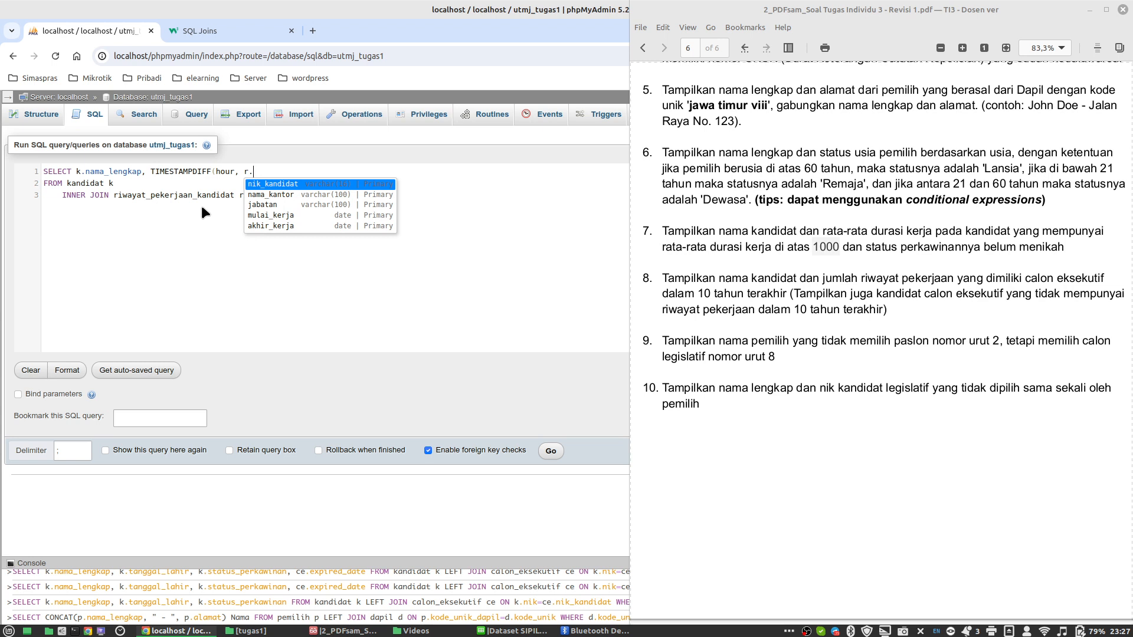
text(mul)
key(Return)
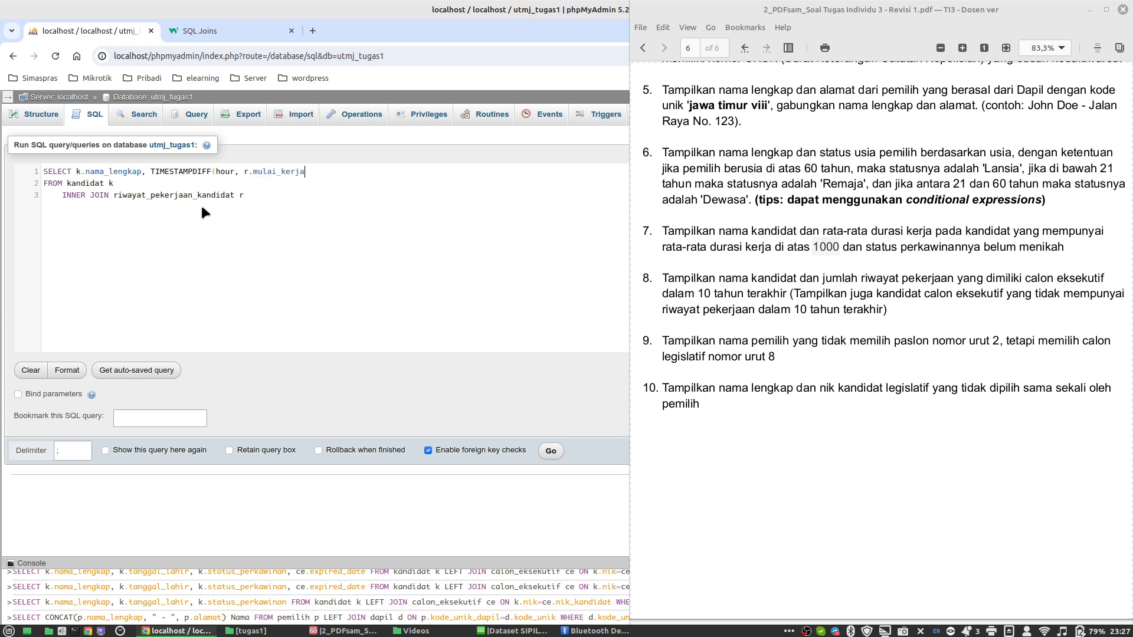
text(, r.)
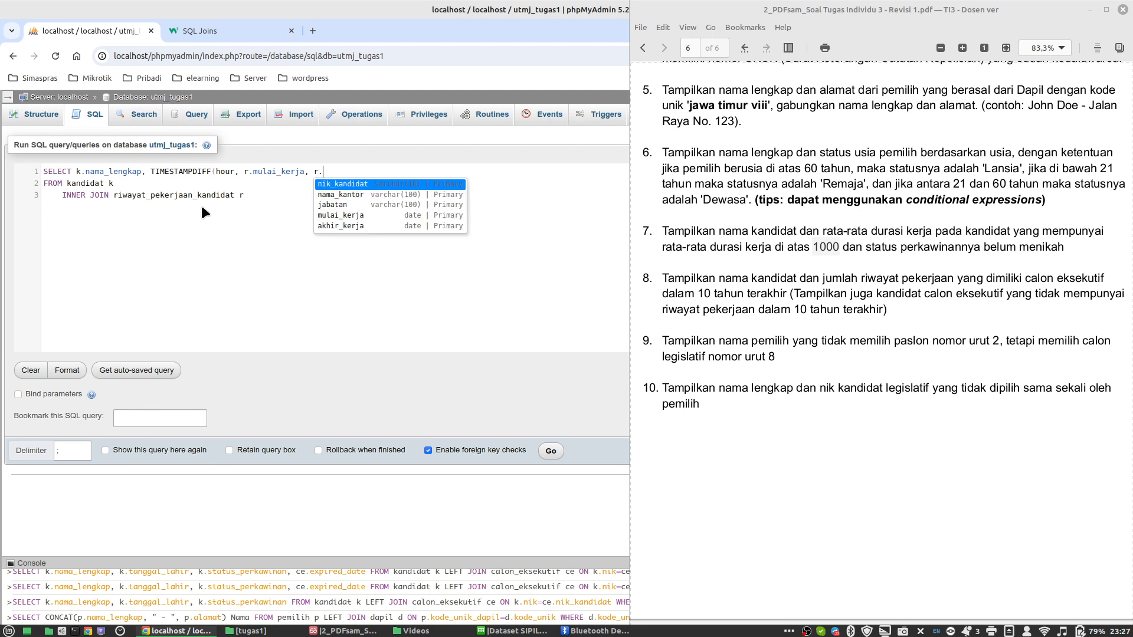
text(akhi)
key(Return)
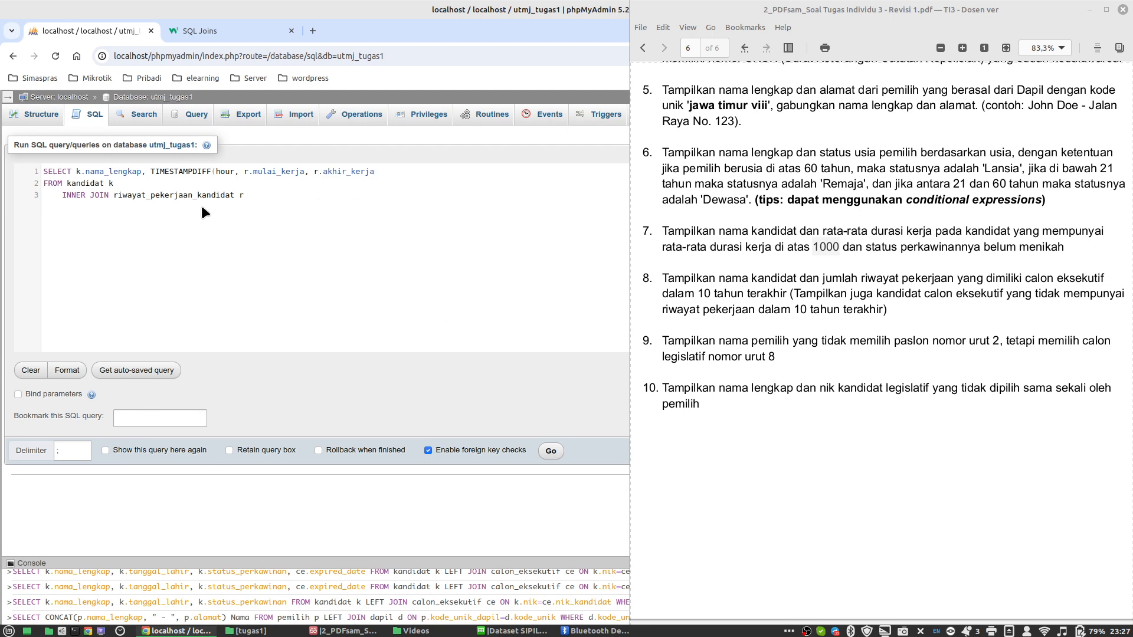
text())
click(347, 172)
drag(215, 171, 234, 174)
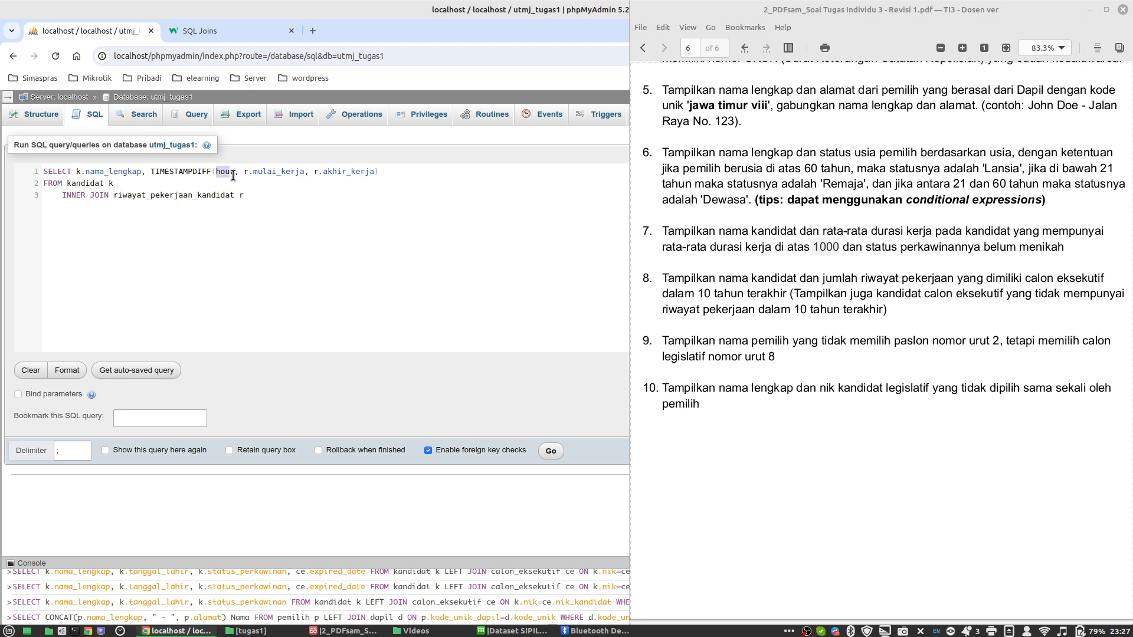
Step: Give the TIMESTAMPDIFF column the alias "Durasi Kerja"
click(385, 174)
text(A)
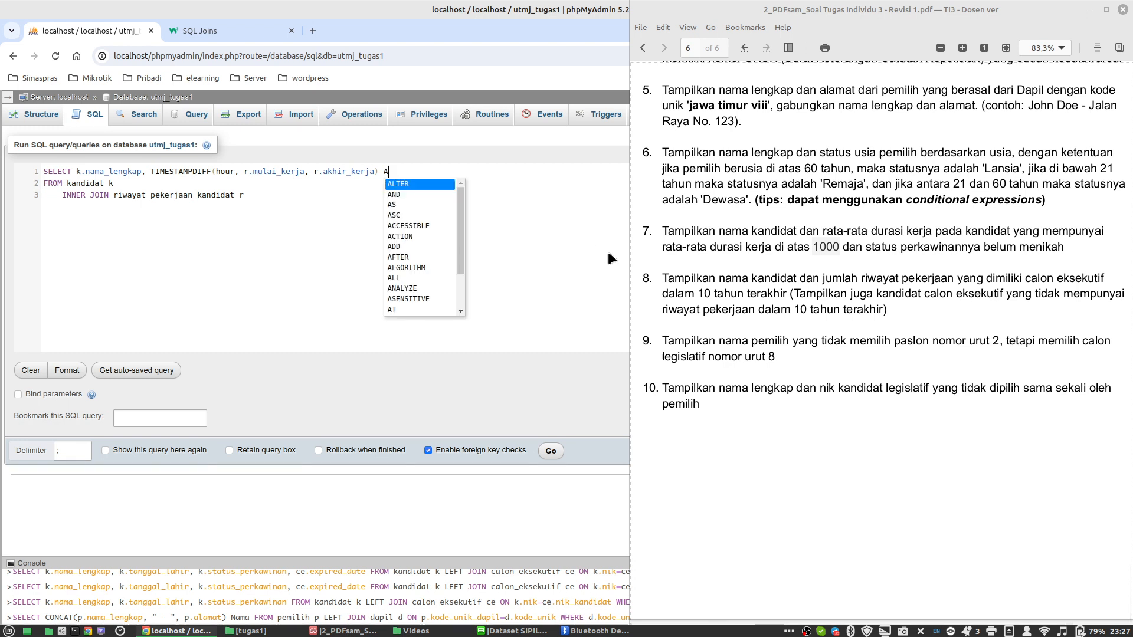
text(S 'Du)
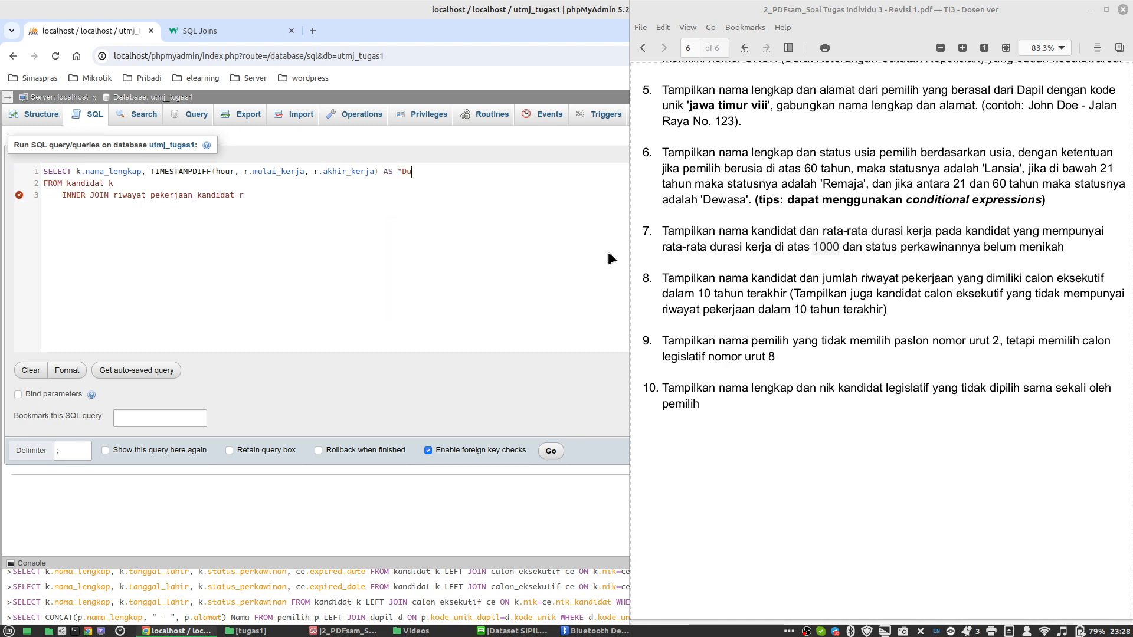
text(rasi Kerja")
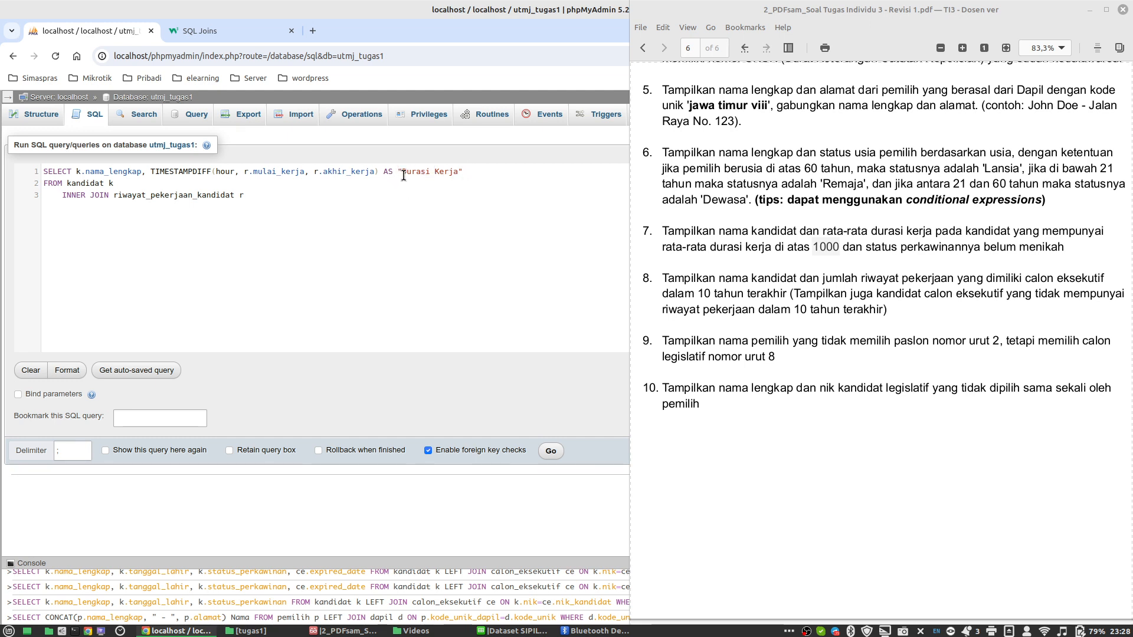
click(443, 175)
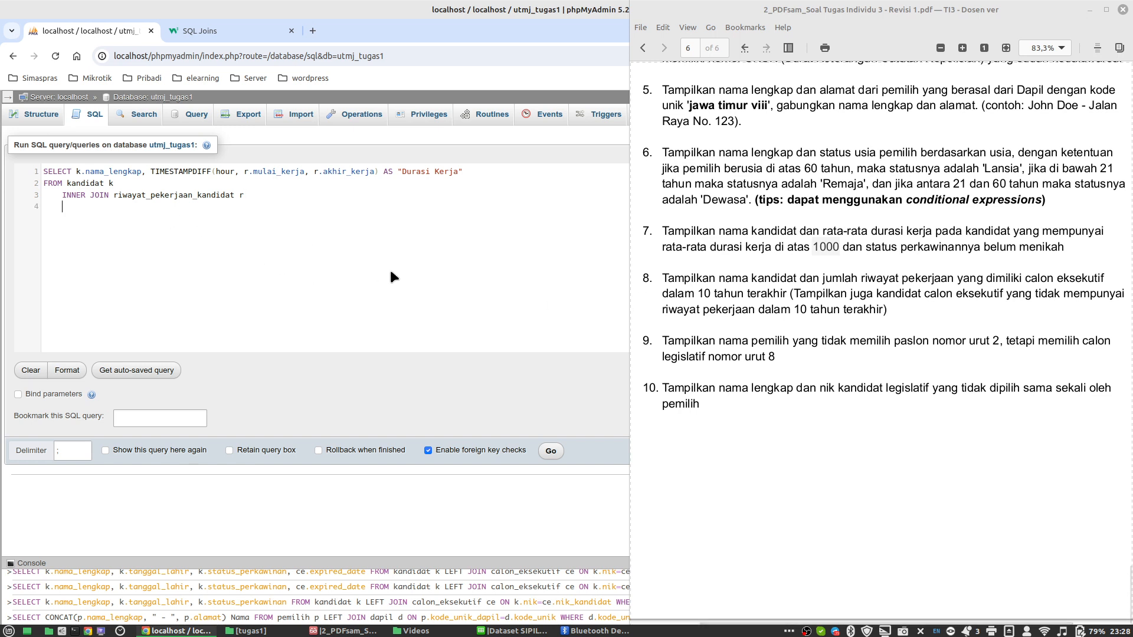
Step: Add a WHERE clause that reuses a copy of the TIMESTAMPDIFF expression with the condition > 100
key(Return)
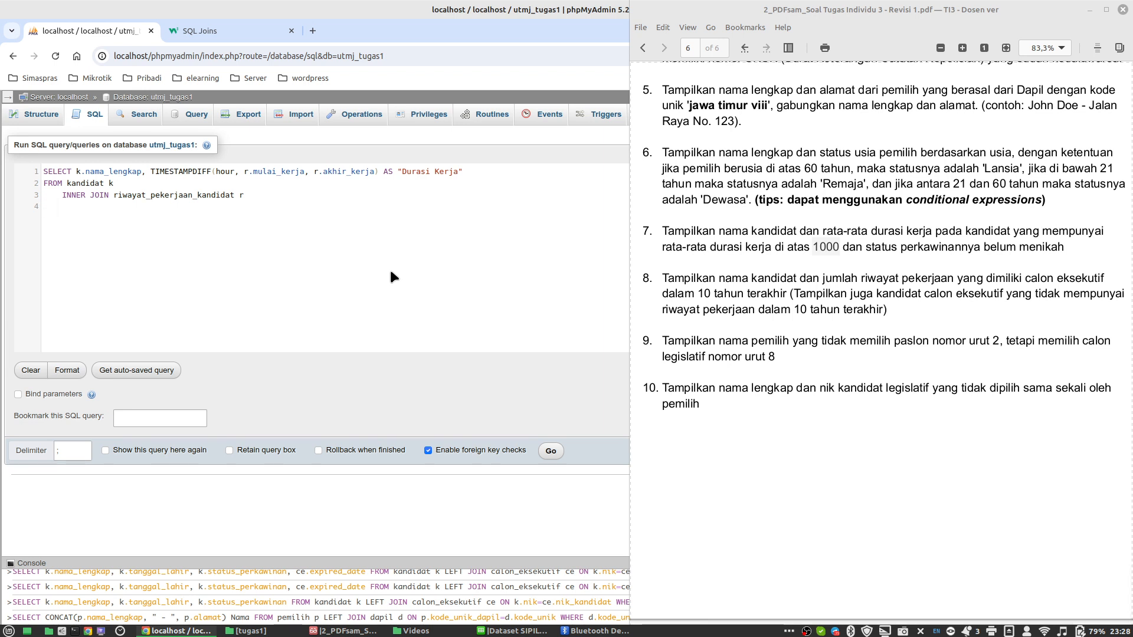
text(WHERE)
double_click(152, 172)
drag(231, 178, 384, 185)
key(ctrl+c)
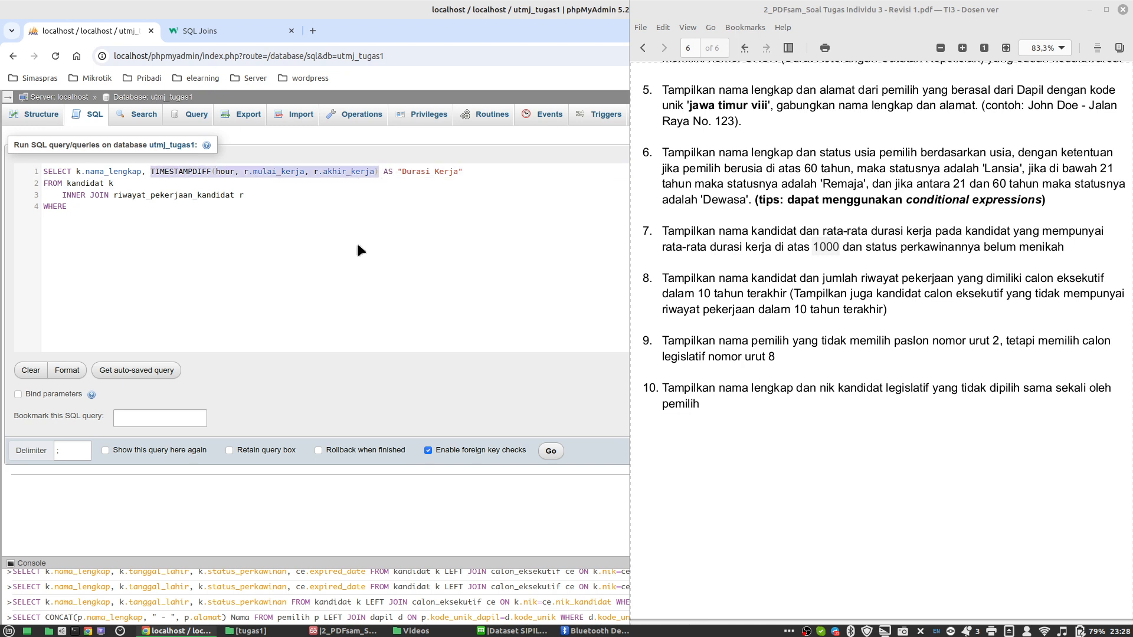
click(89, 223)
key(ctrl+v)
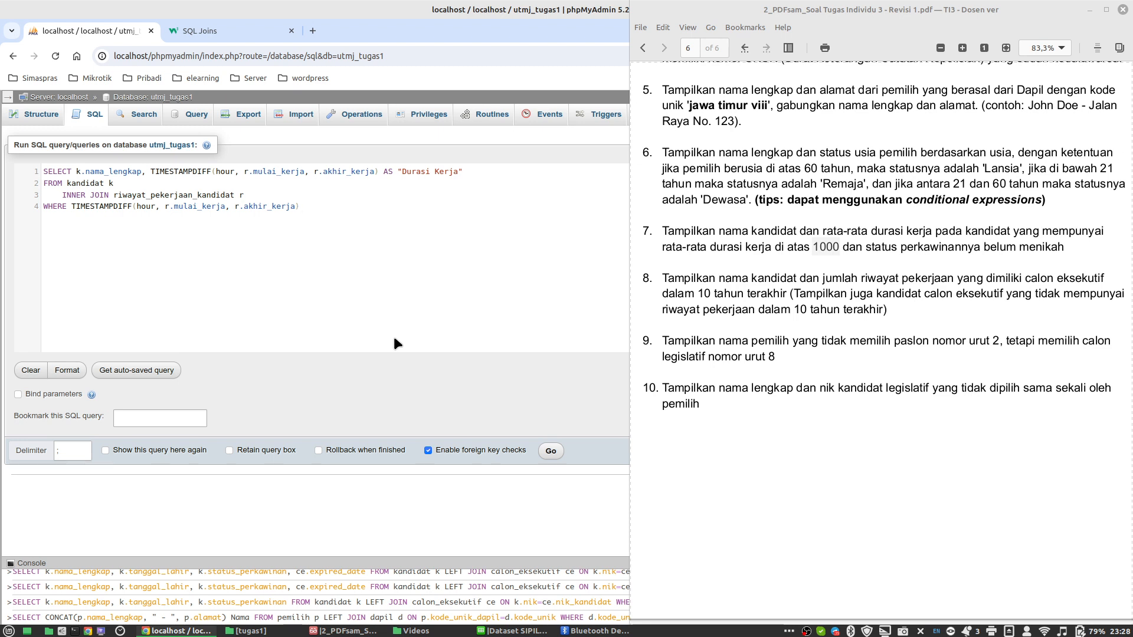
text(> 100)
Step: Add the condition AND k.status_perkawinan='belum menikah', end the statement with a semicolon and run the query
text( AND)
text(k.st)
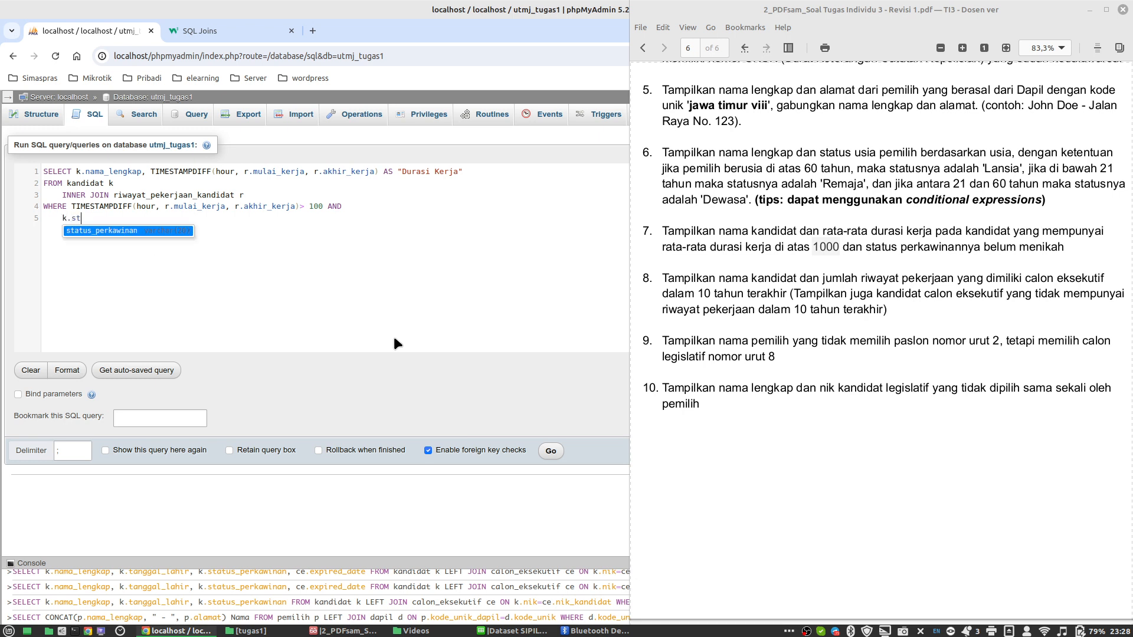
key(Return)
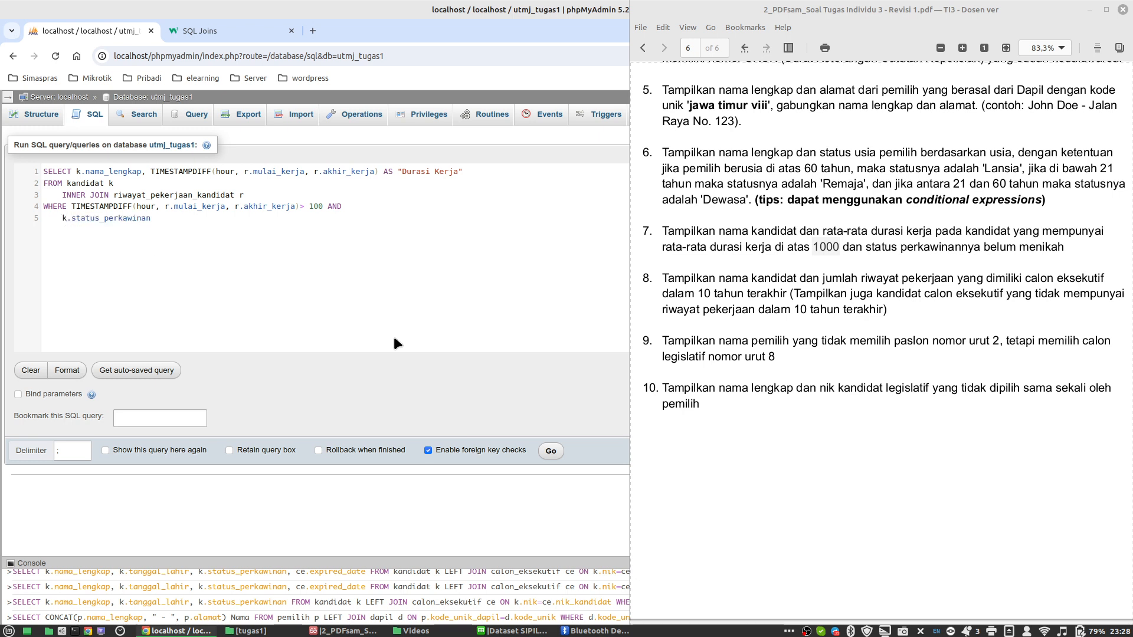
text(='belum menikah)
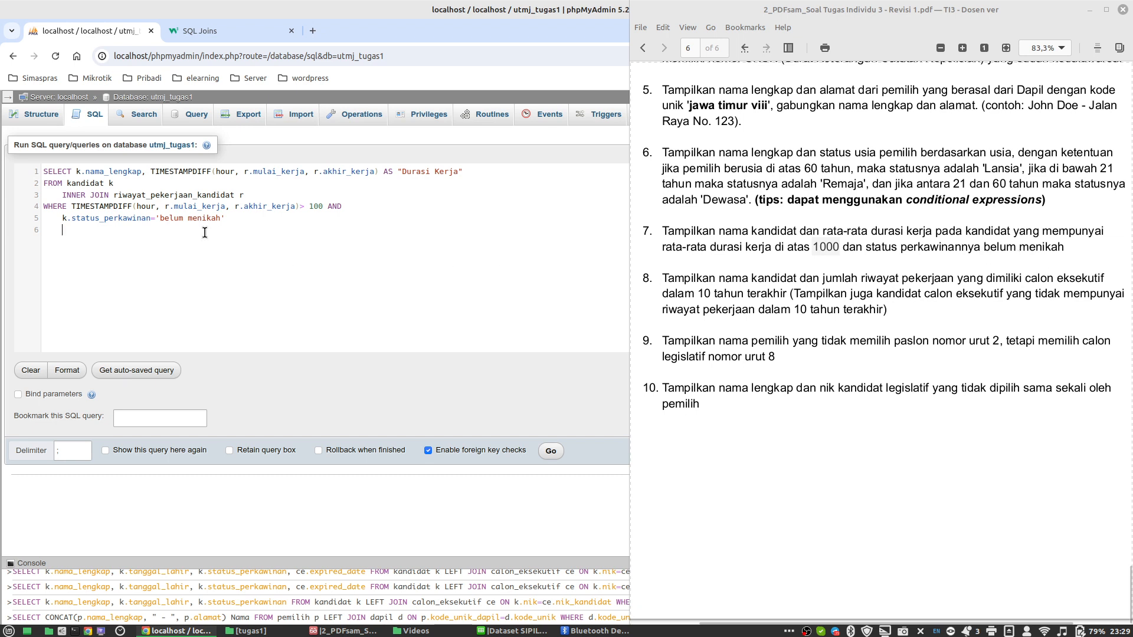
text(;)
click(551, 450)
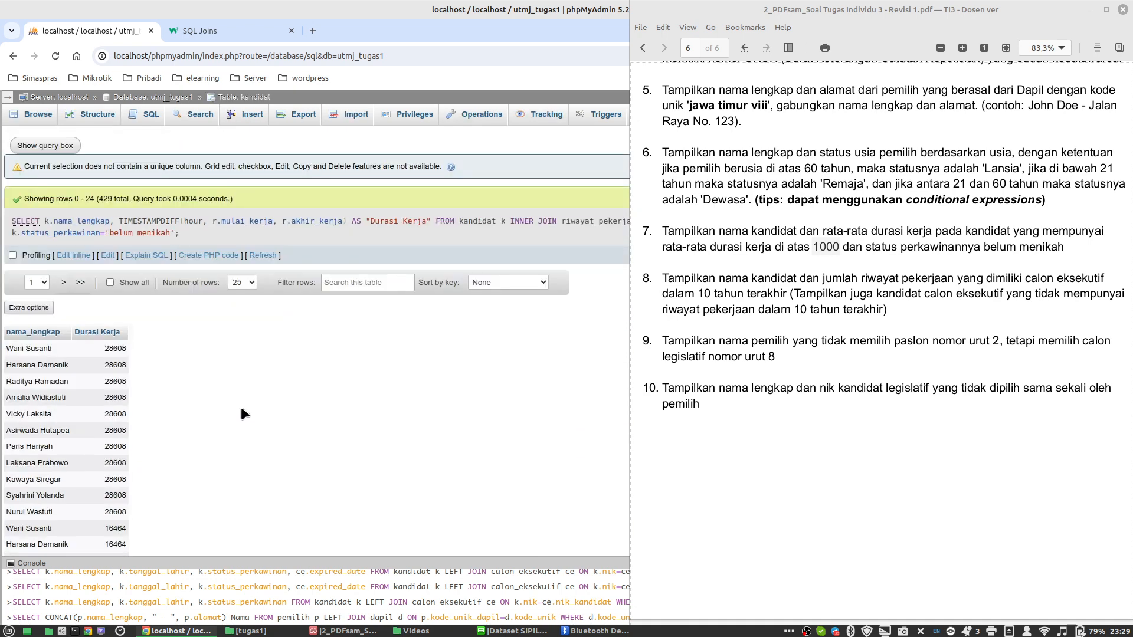
Step: Examine the candidate names and Durasi Kerja values in the result table for repeated candidates
scroll(236, 408, down, 5)
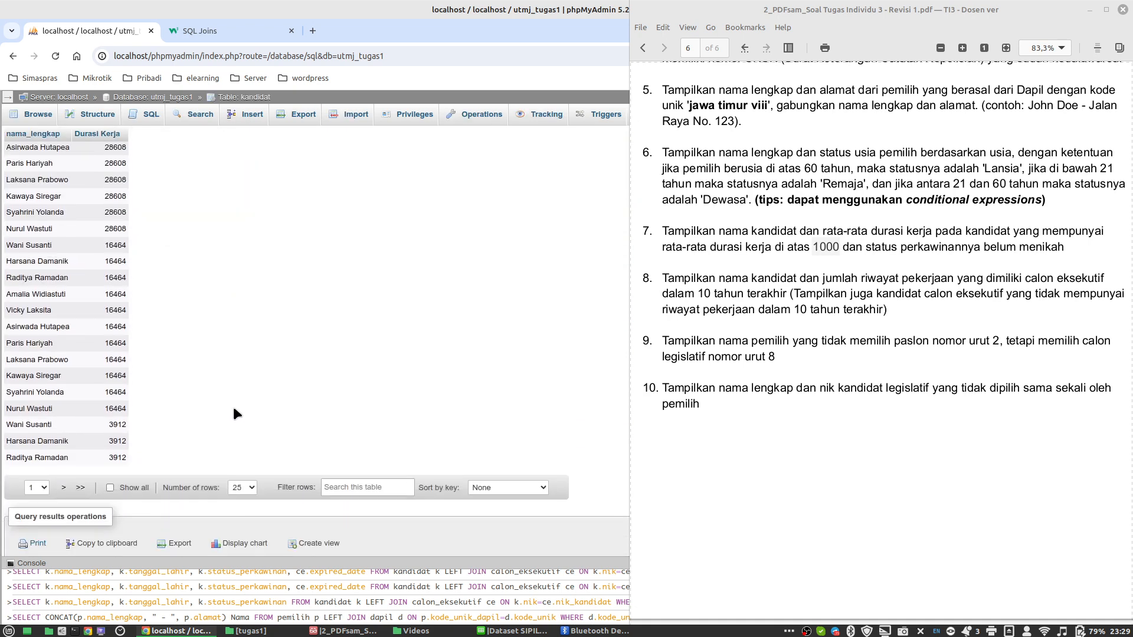
scroll(231, 404, up, 5)
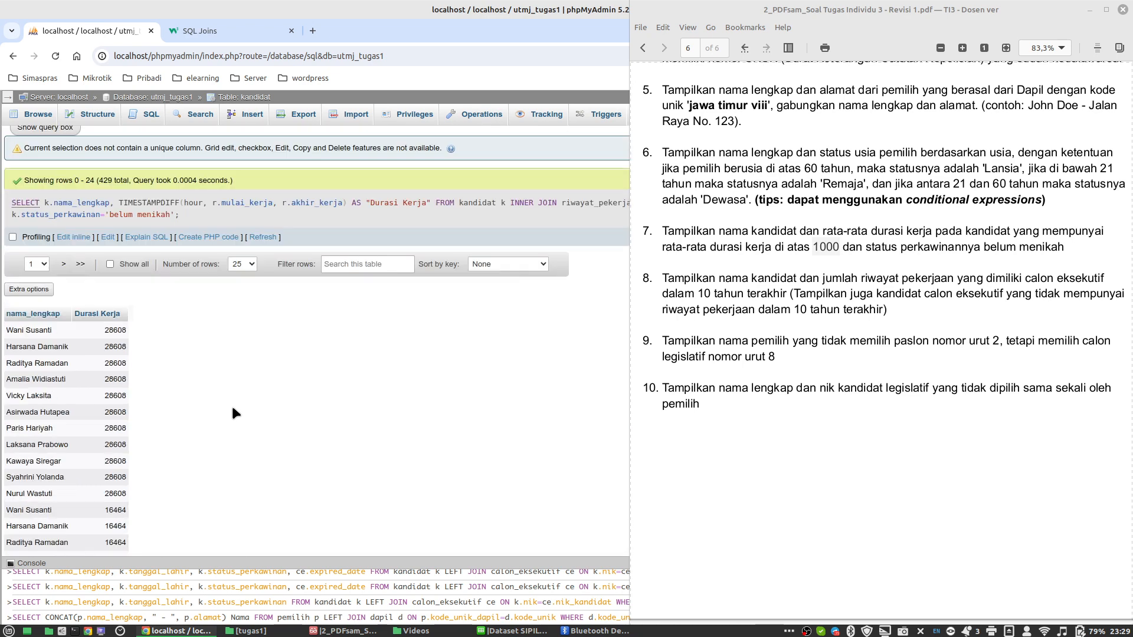
scroll(232, 404, down, 4)
scroll(232, 403, down, 1)
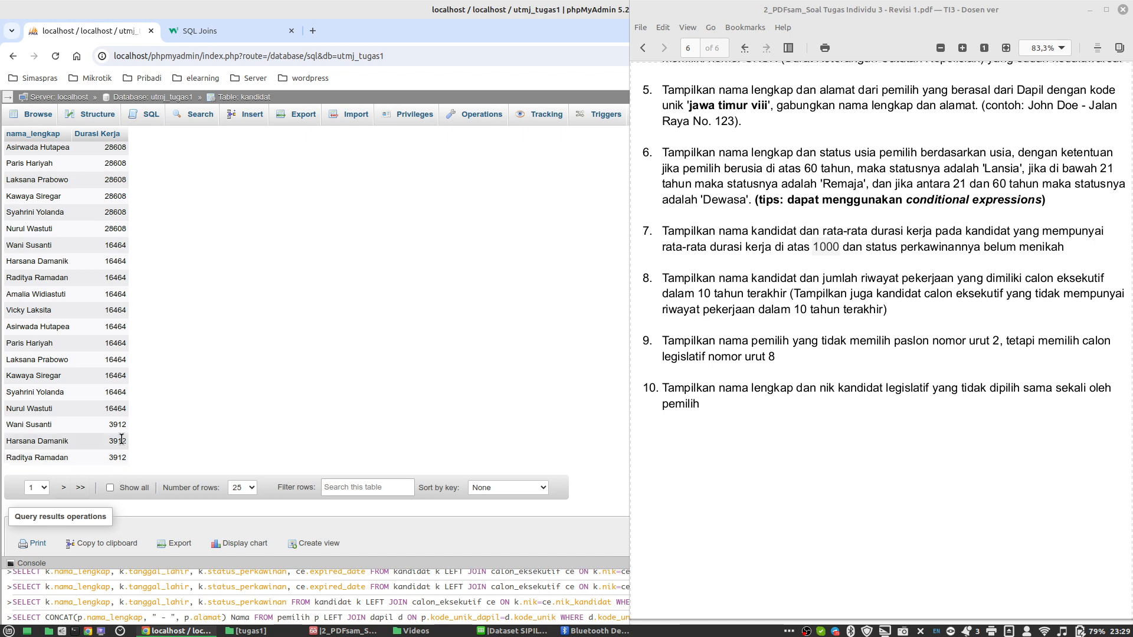
scroll(120, 466, up, 4)
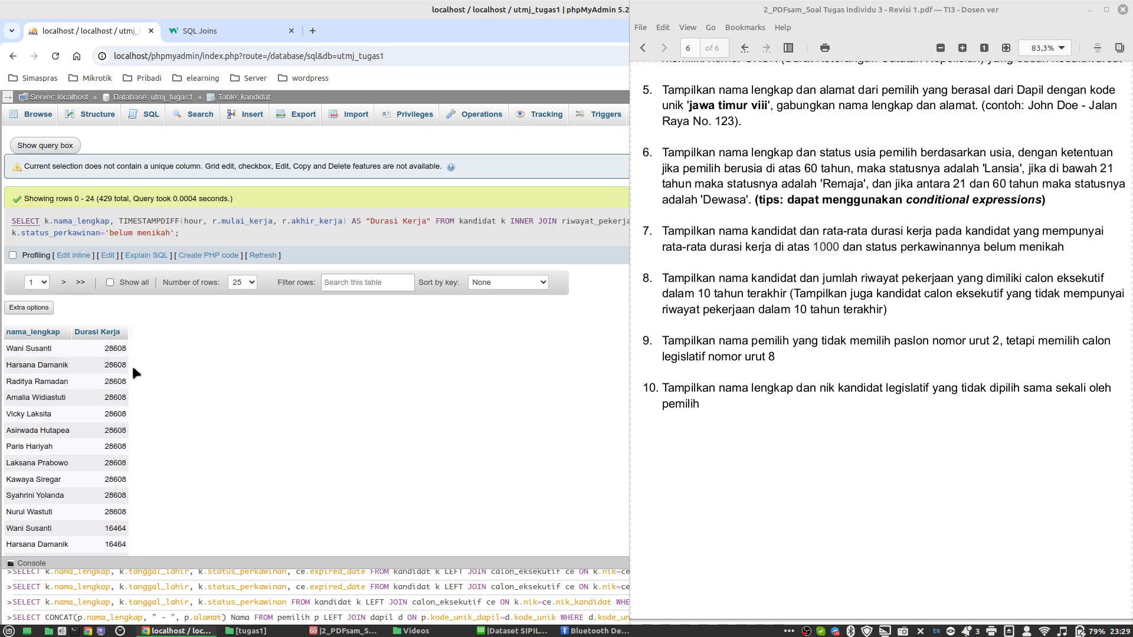
scroll(134, 367, down, 3)
scroll(132, 380, up, 3)
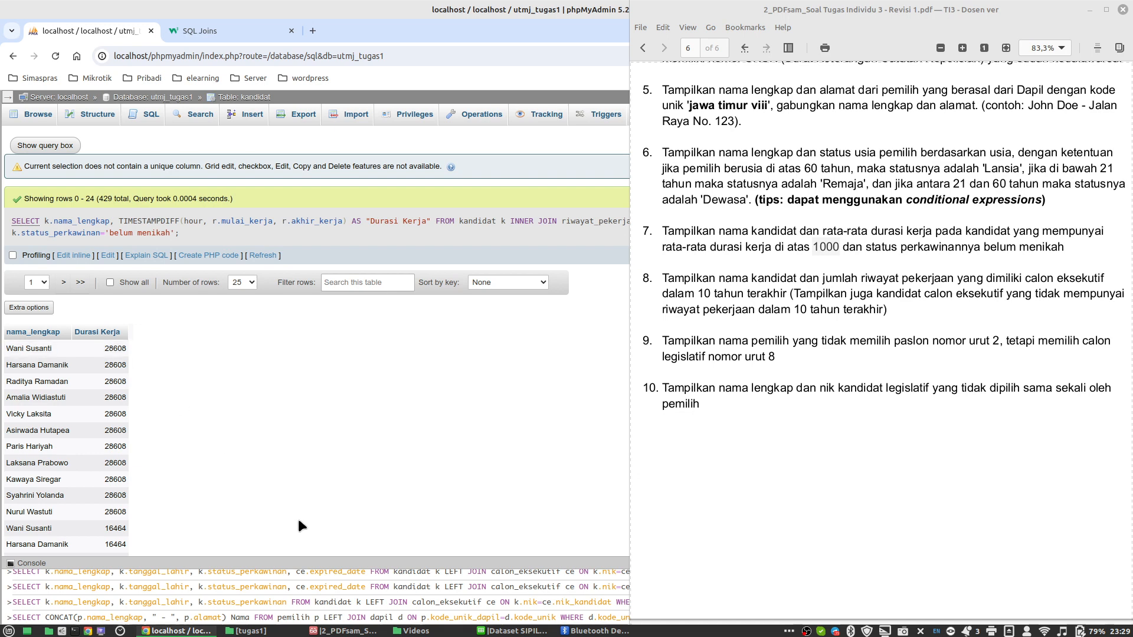
scroll(300, 520, down, 6)
scroll(209, 388, up, 6)
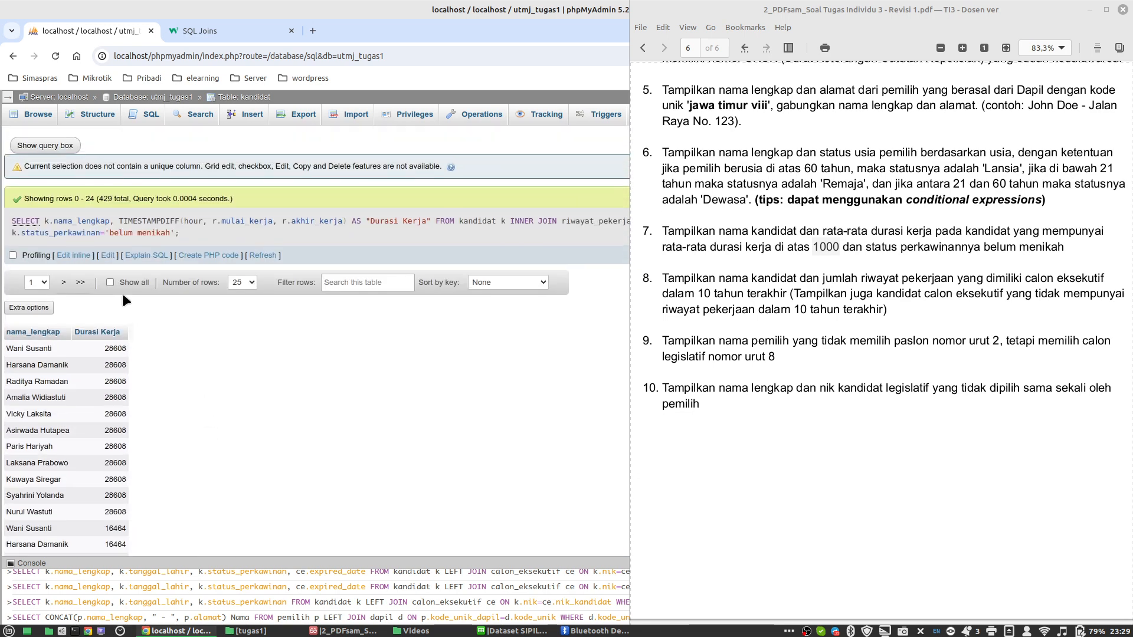
Step: Add ORDER BY k.nama_lengkap ASC on its own line at the end of the executed query and run it
click(105, 258)
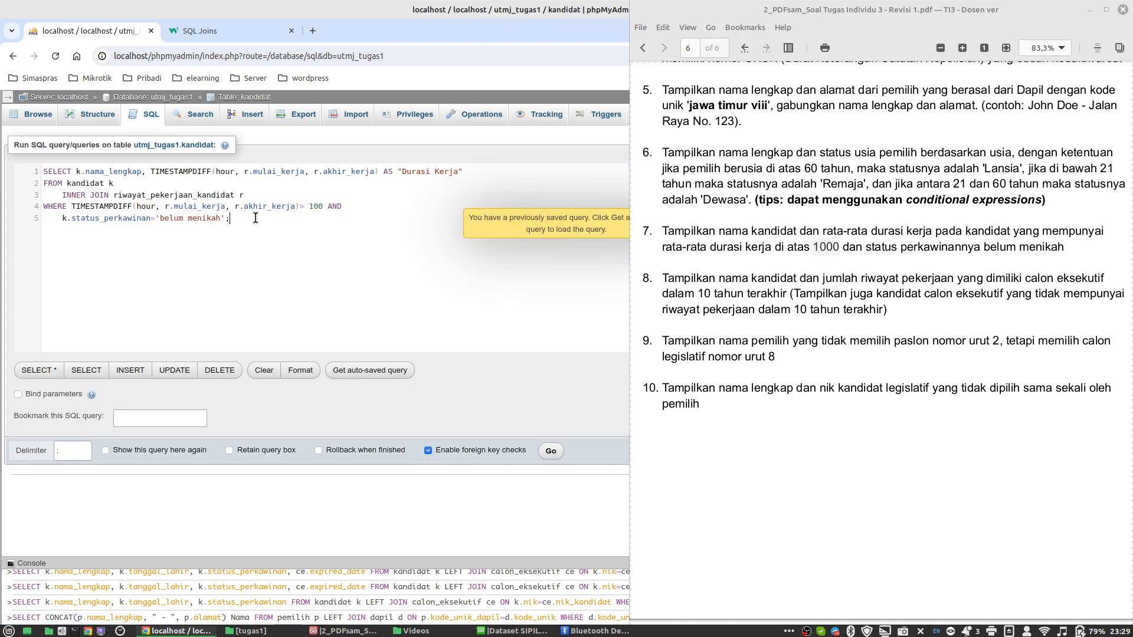
click(225, 222)
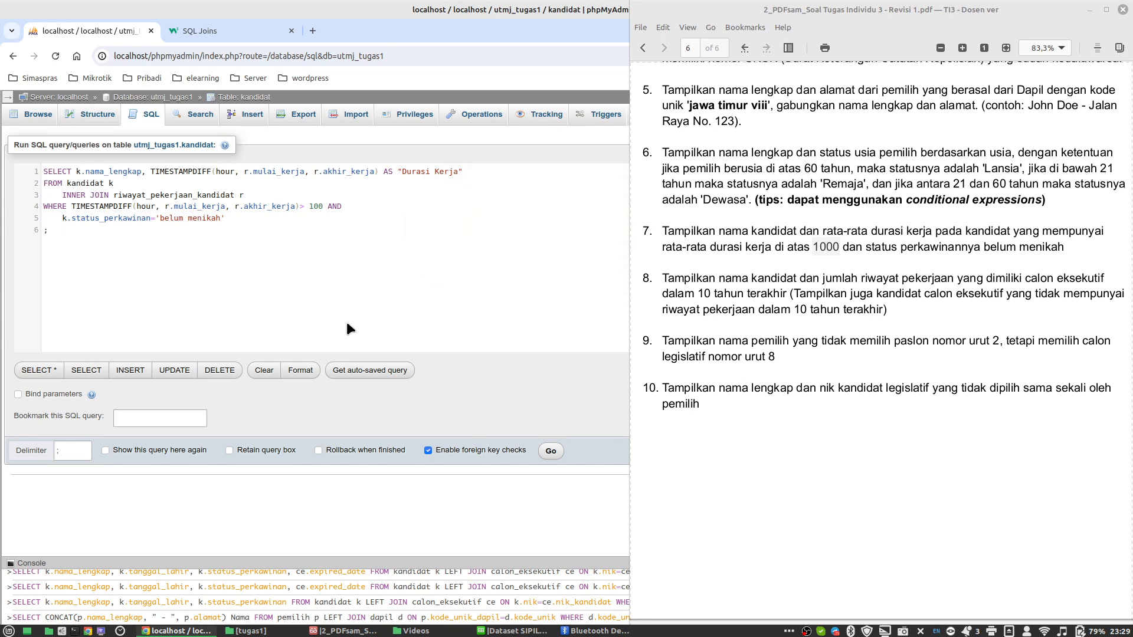
key(BackSpace)
key(BackSpace)
key(BackSpace)
text(ORDER B)
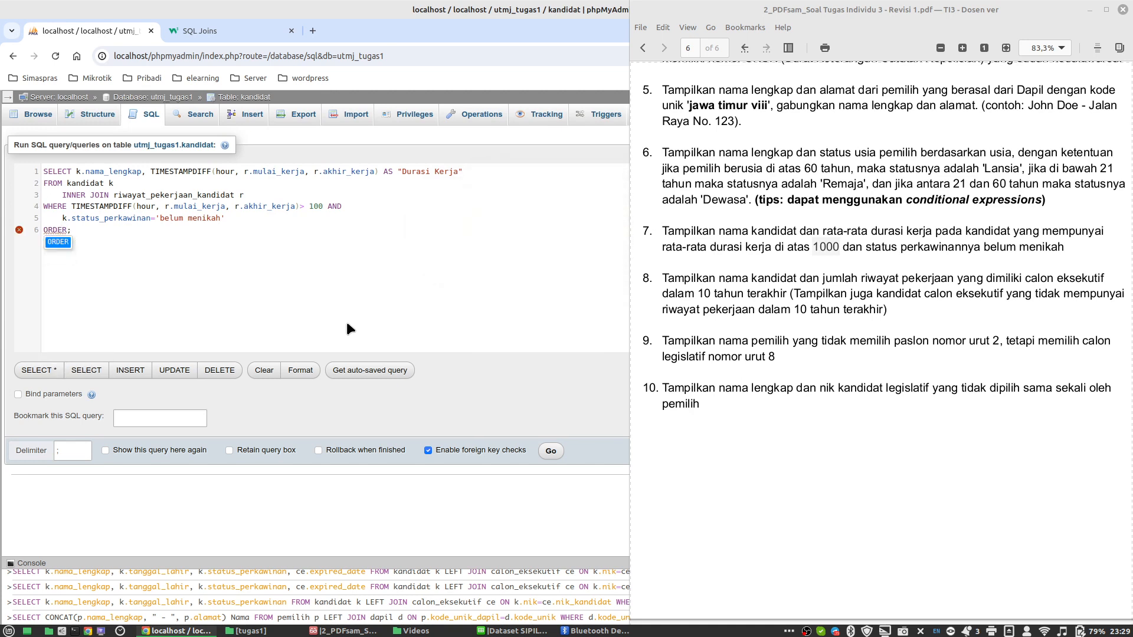
text(Y )
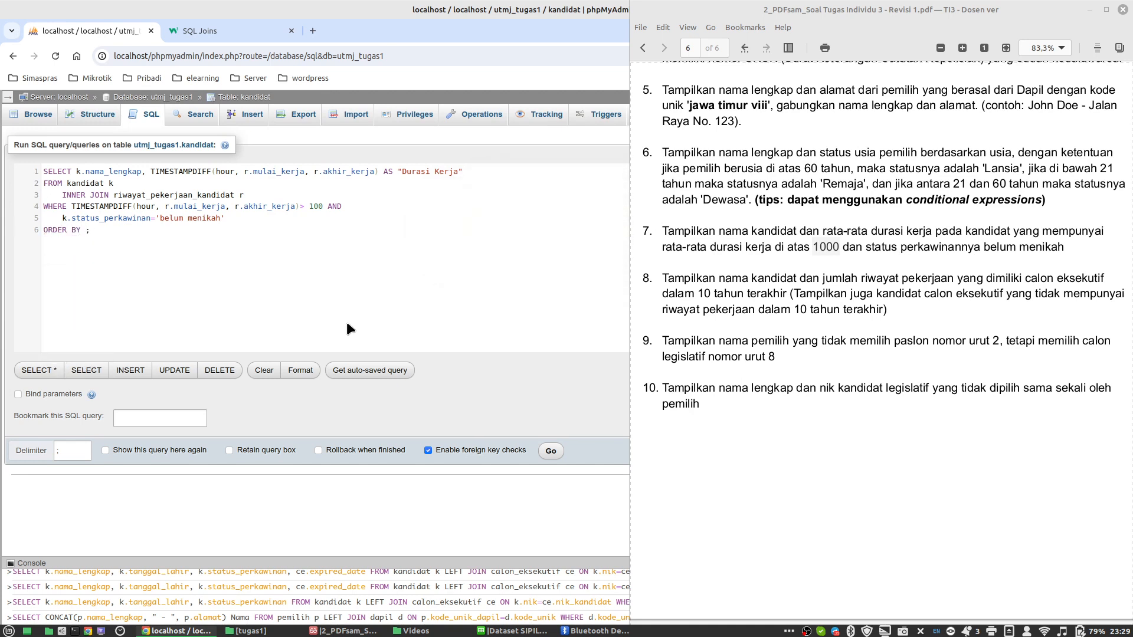
text(k.nam)
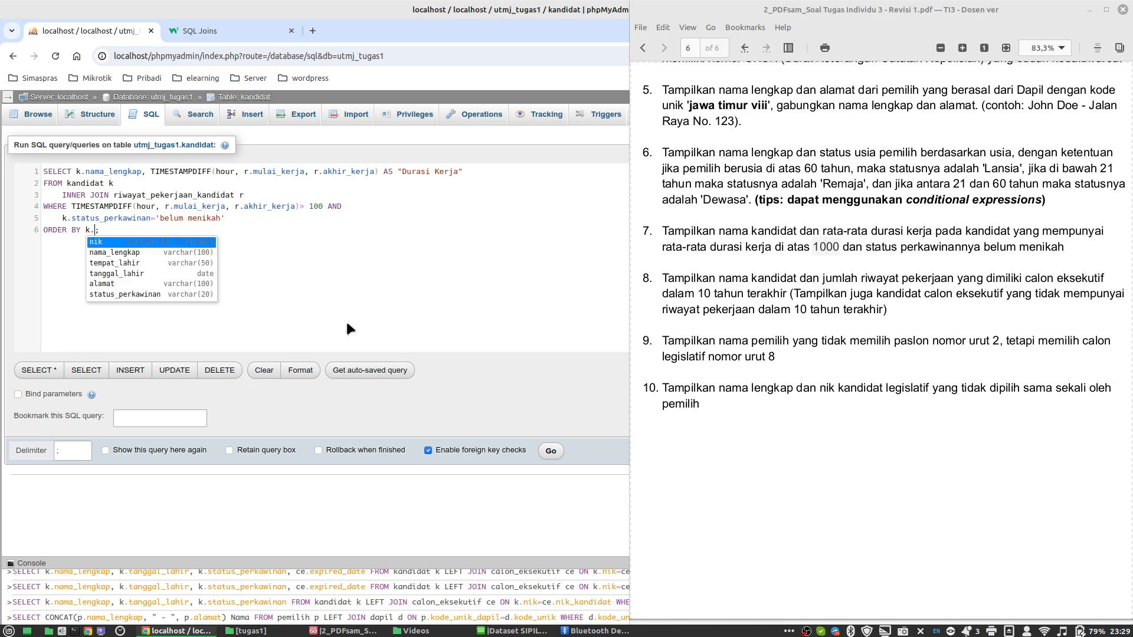
key(Return)
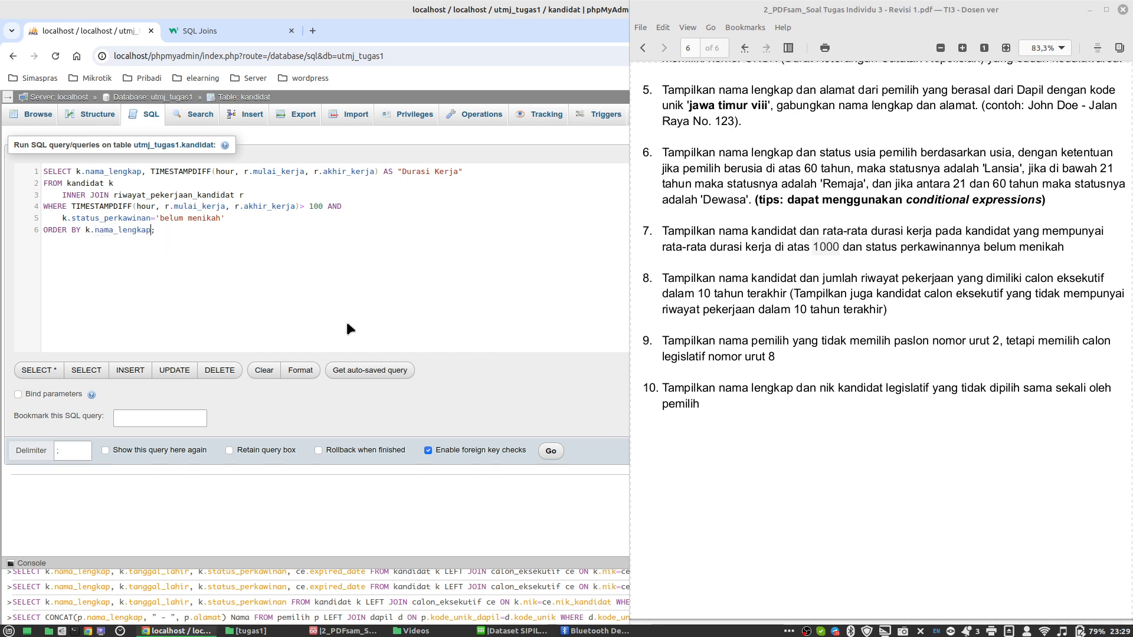
text(ASC)
click(550, 451)
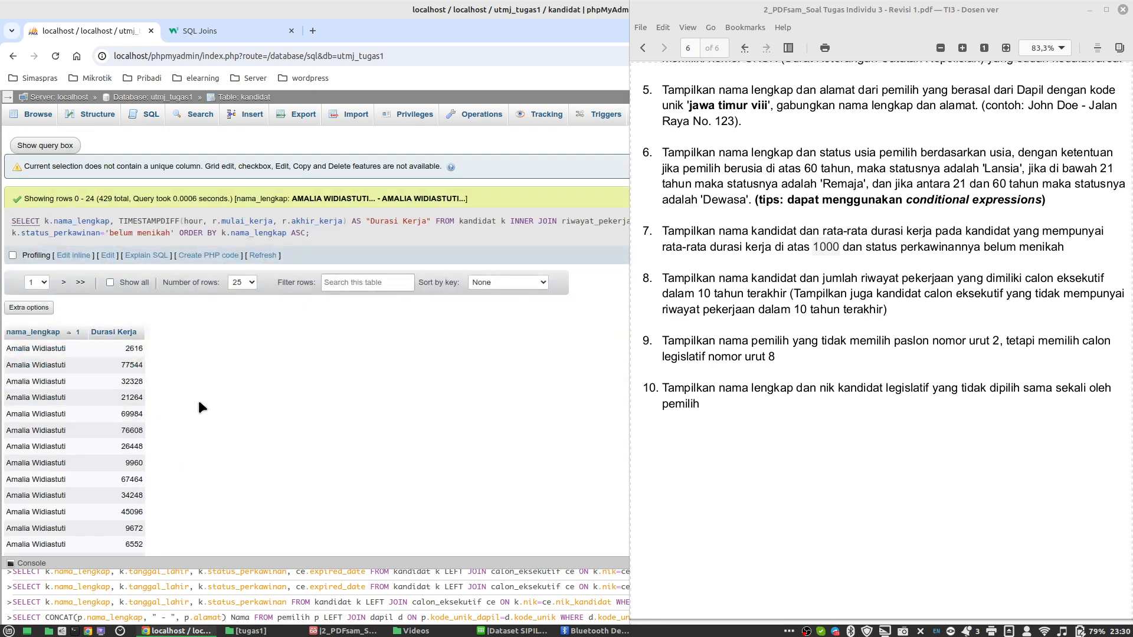
Step: Insert GROUP BY k.nama_lengkap on a new line before the ORDER BY clause and run the query
scroll(236, 413, down, 2)
scroll(238, 418, down, 5)
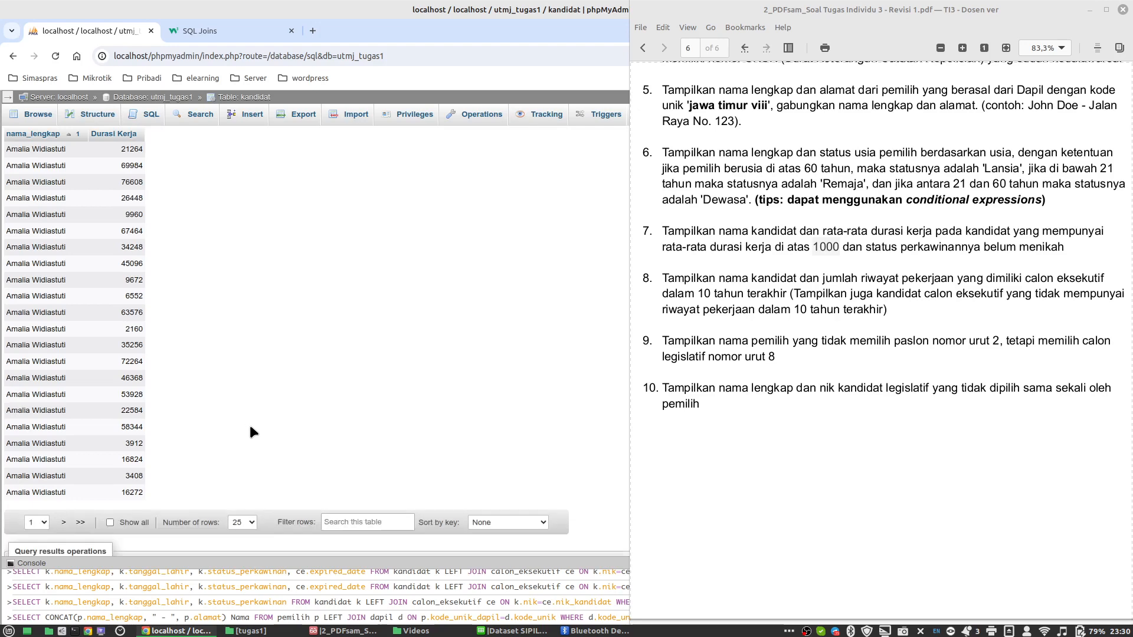
scroll(318, 457, up, 6)
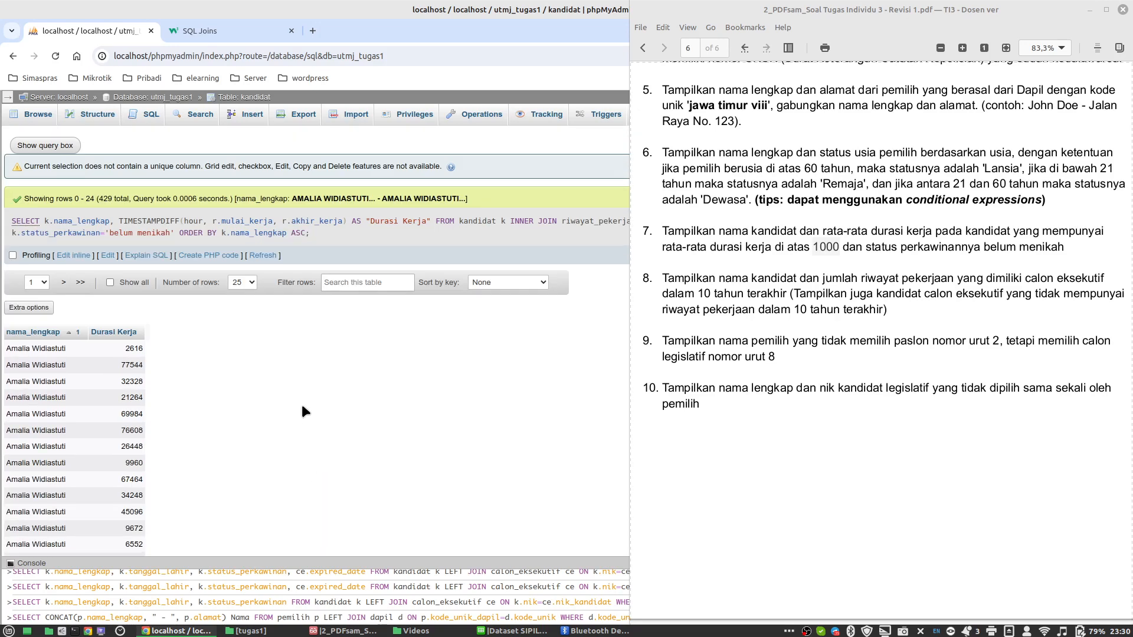
click(108, 257)
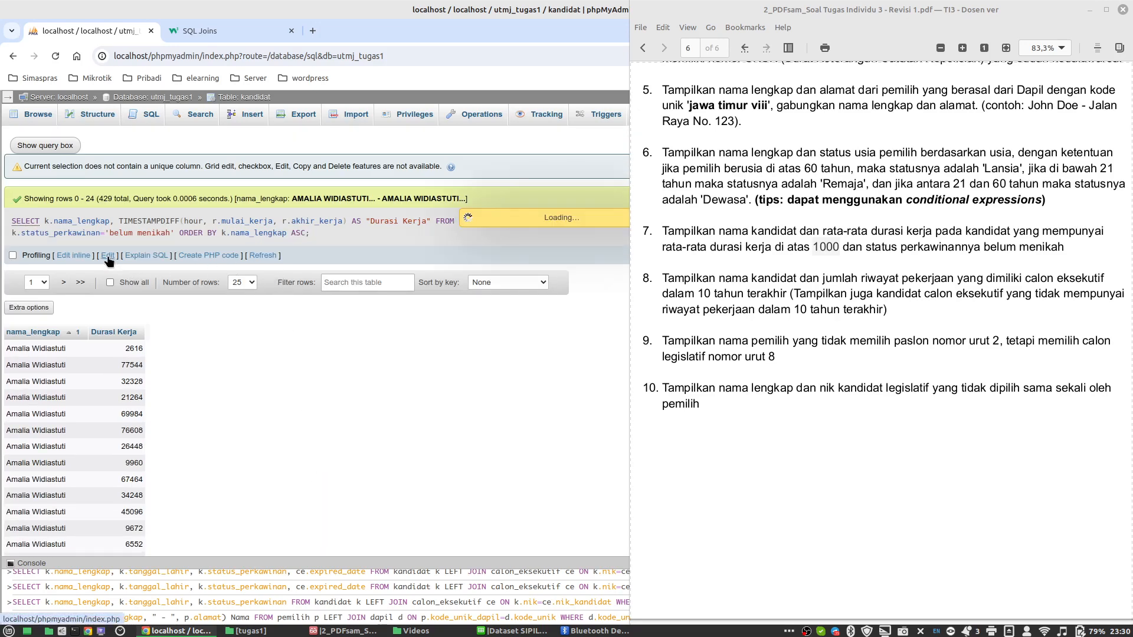
click(234, 218)
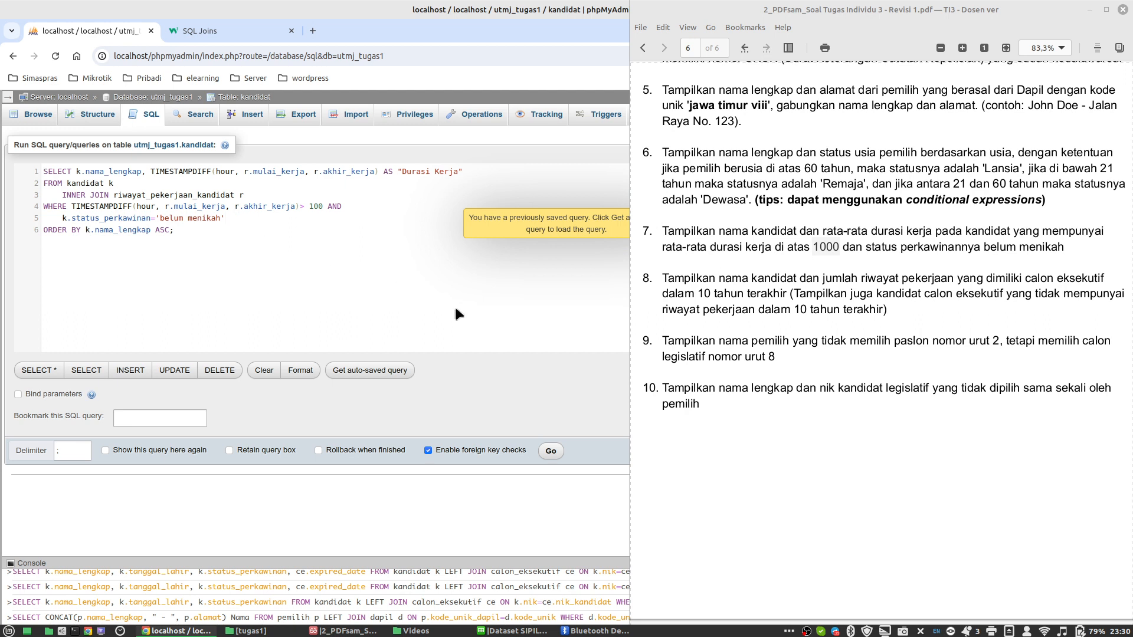
key(Return)
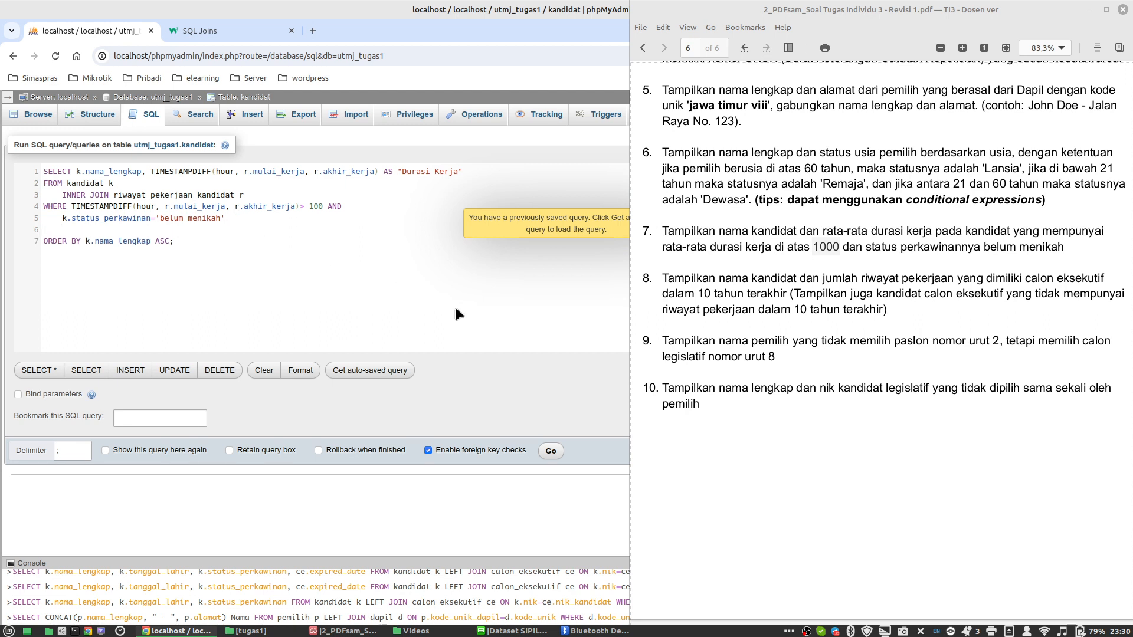
text(GROUP )
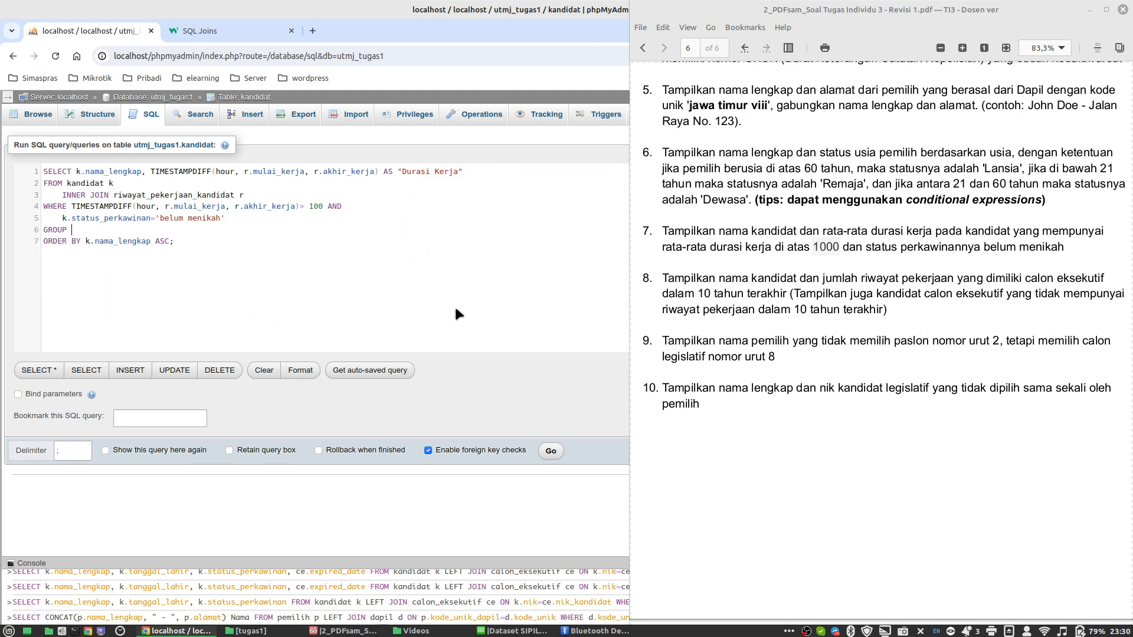
text(BY k.nama)
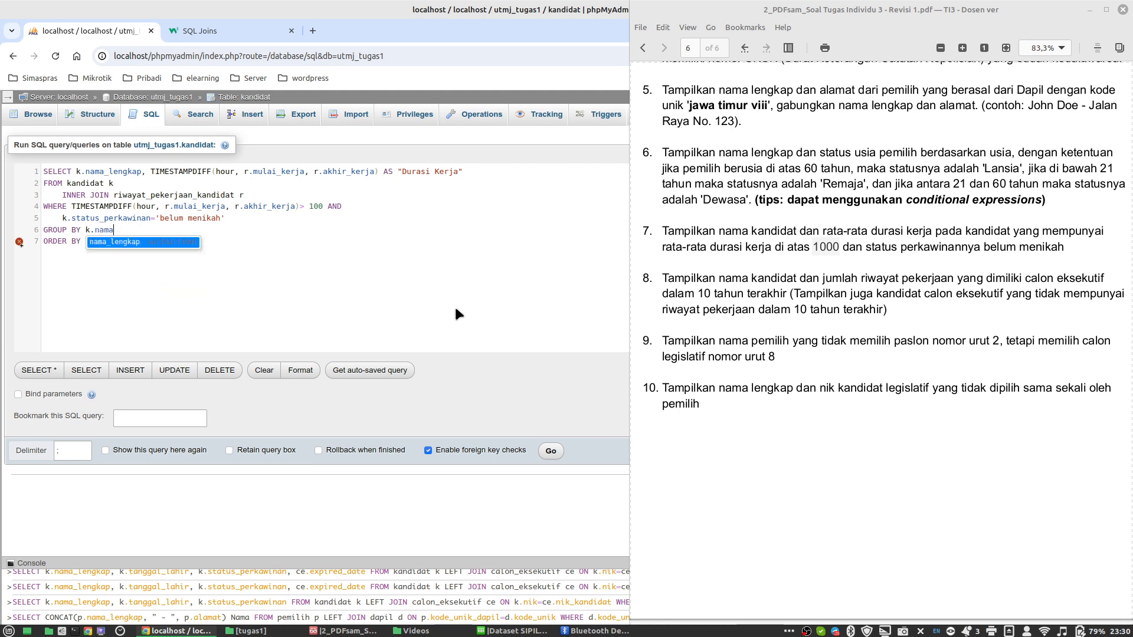
key(Return)
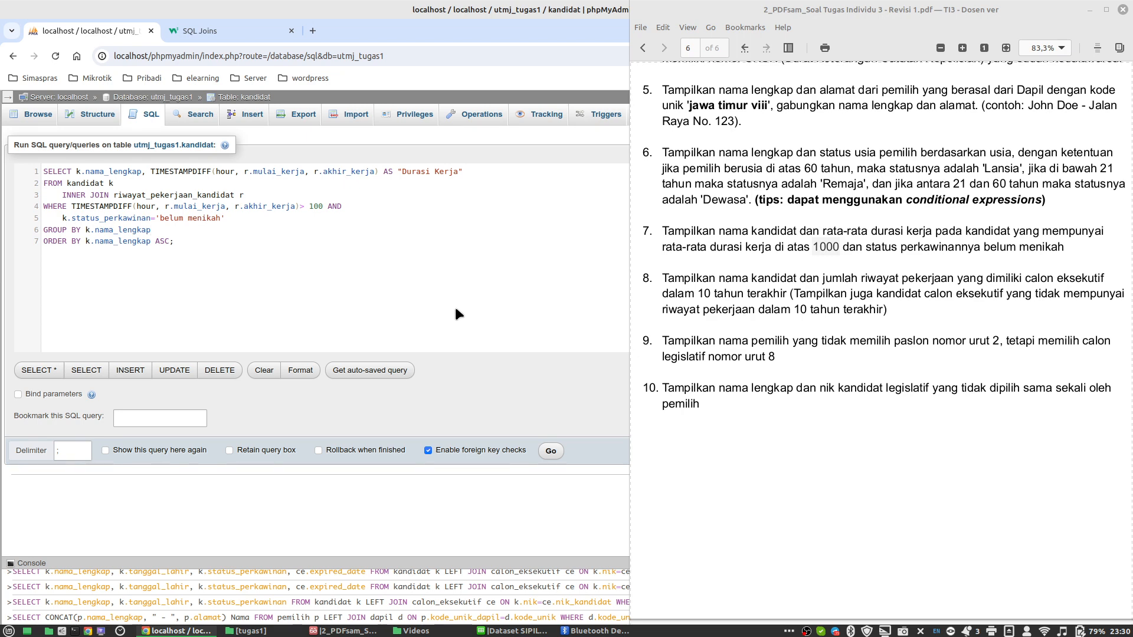
click(549, 451)
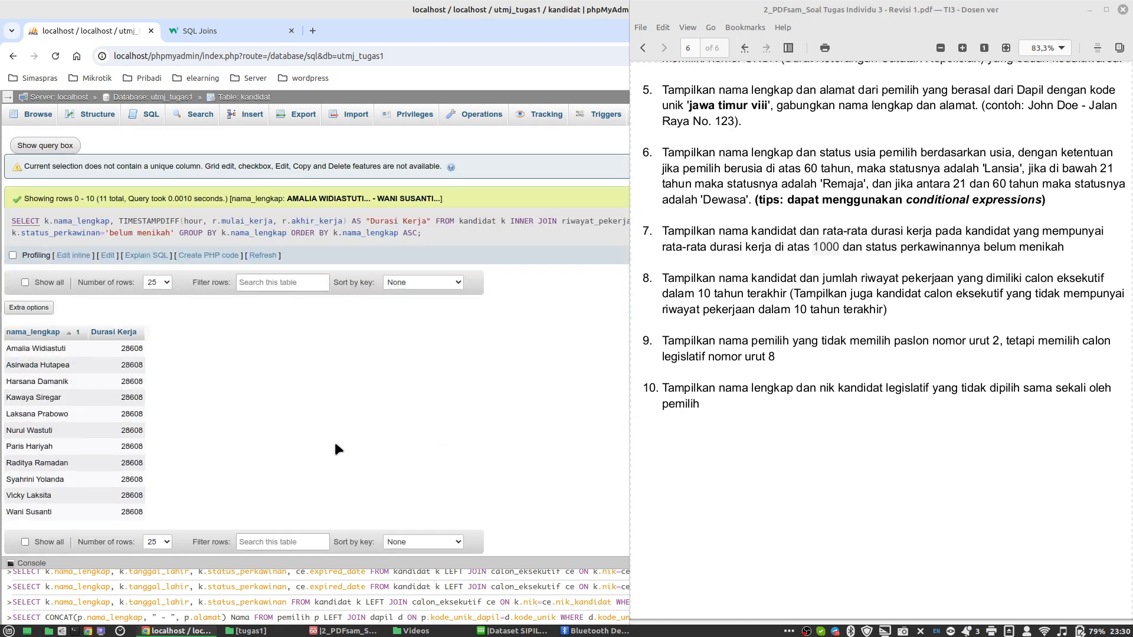
Step: Review the grouped candidate rows and highlight the GROUP BY and ORDER BY clauses in the executed query
scroll(222, 440, down, 3)
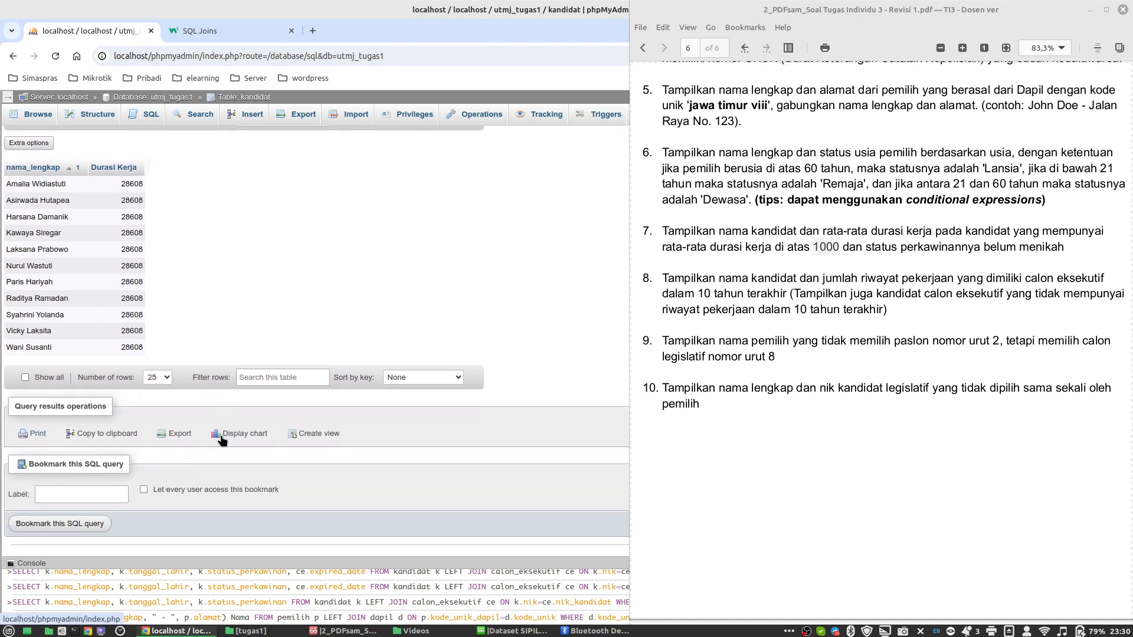
scroll(223, 440, up, 3)
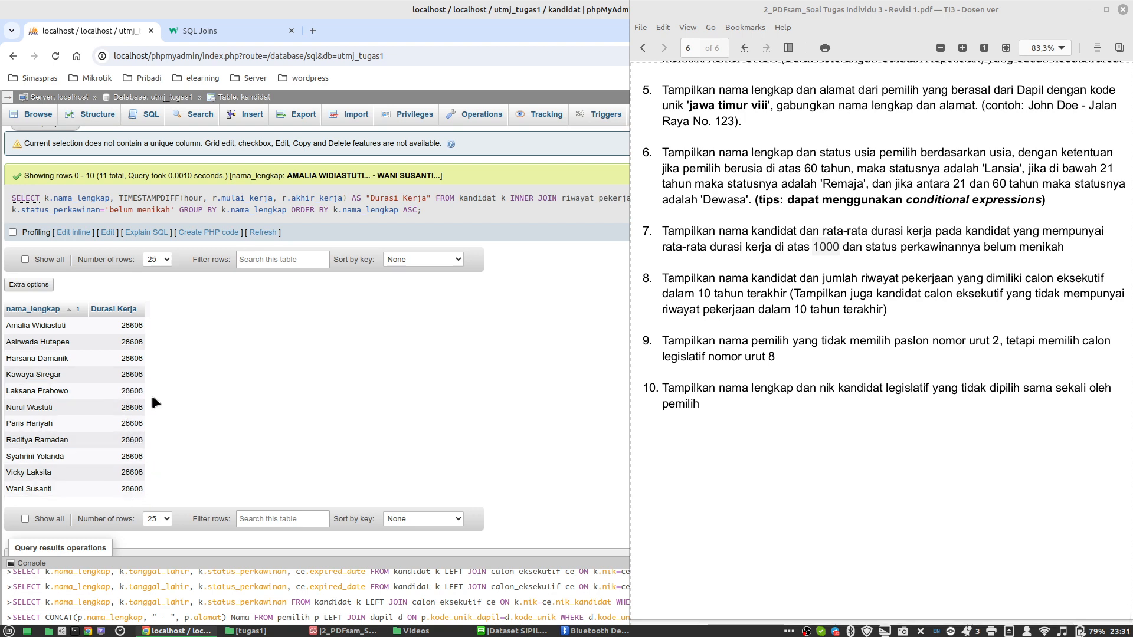
scroll(153, 402, down, 2)
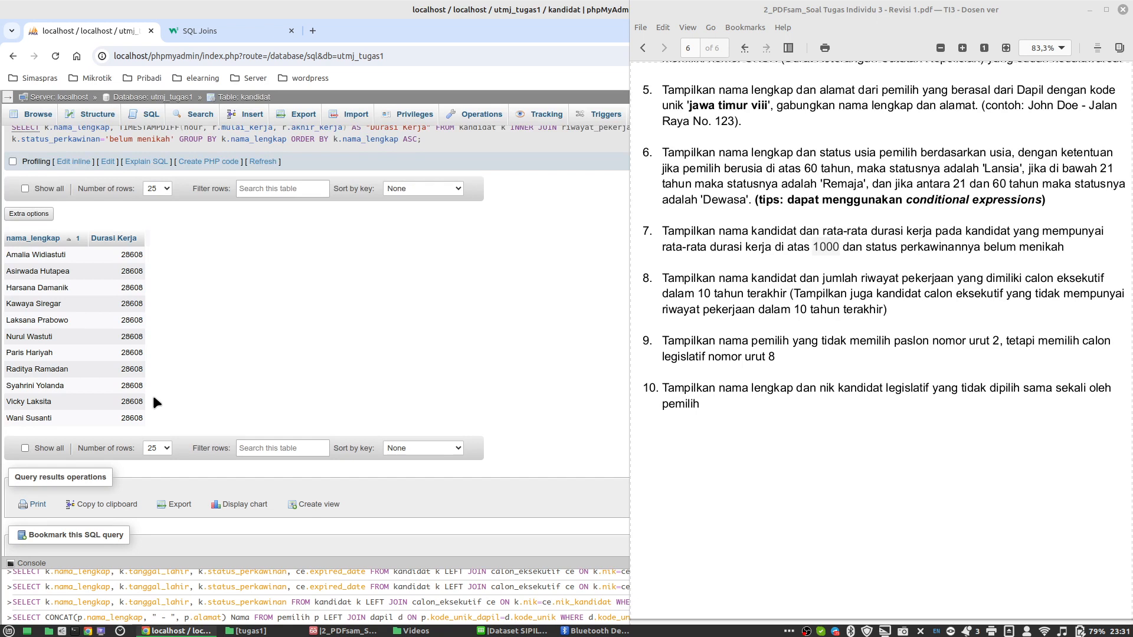
scroll(170, 376, up, 2)
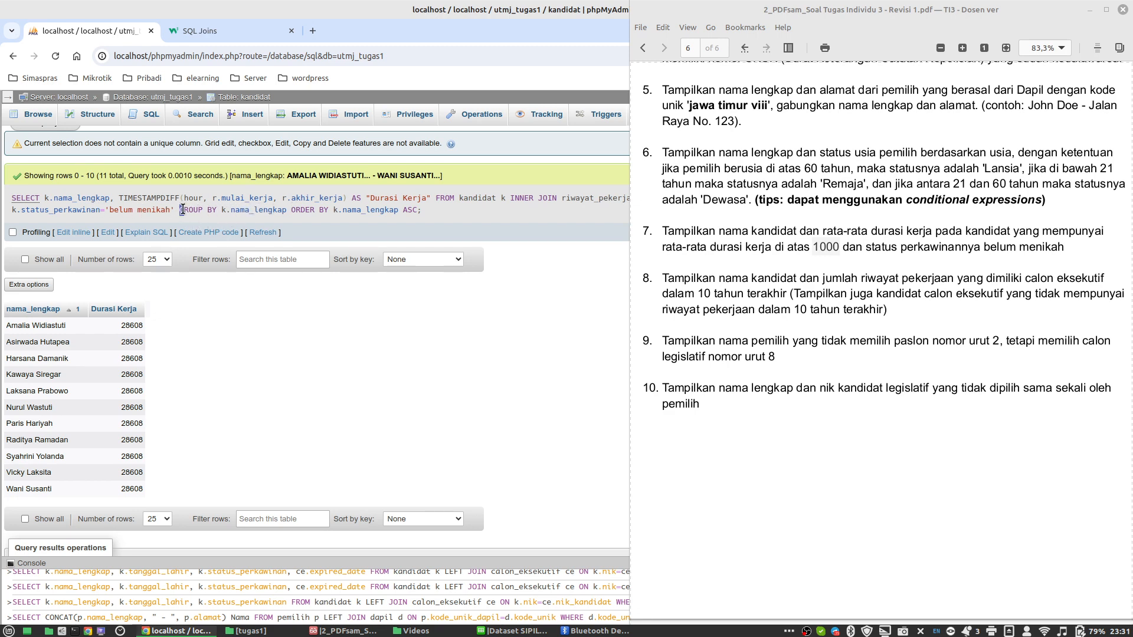
drag(179, 211, 279, 215)
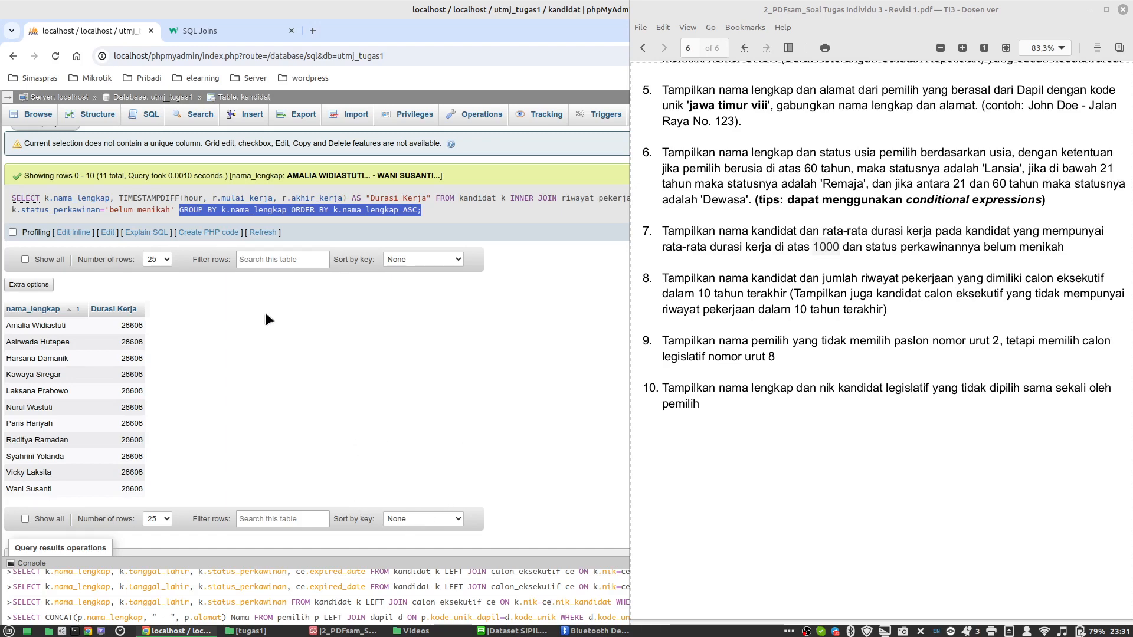
Step: Start a new query on the kandidat table with the alias k, putting SELECT, FROM and WHERE on separate lines
click(151, 115)
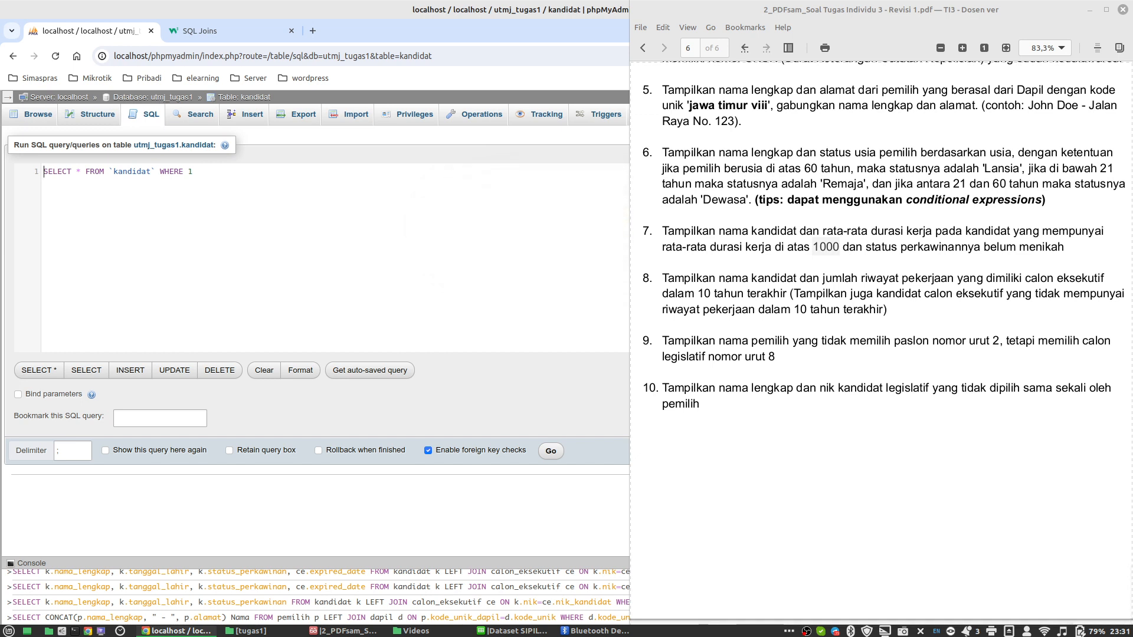
click(86, 172)
key(Return)
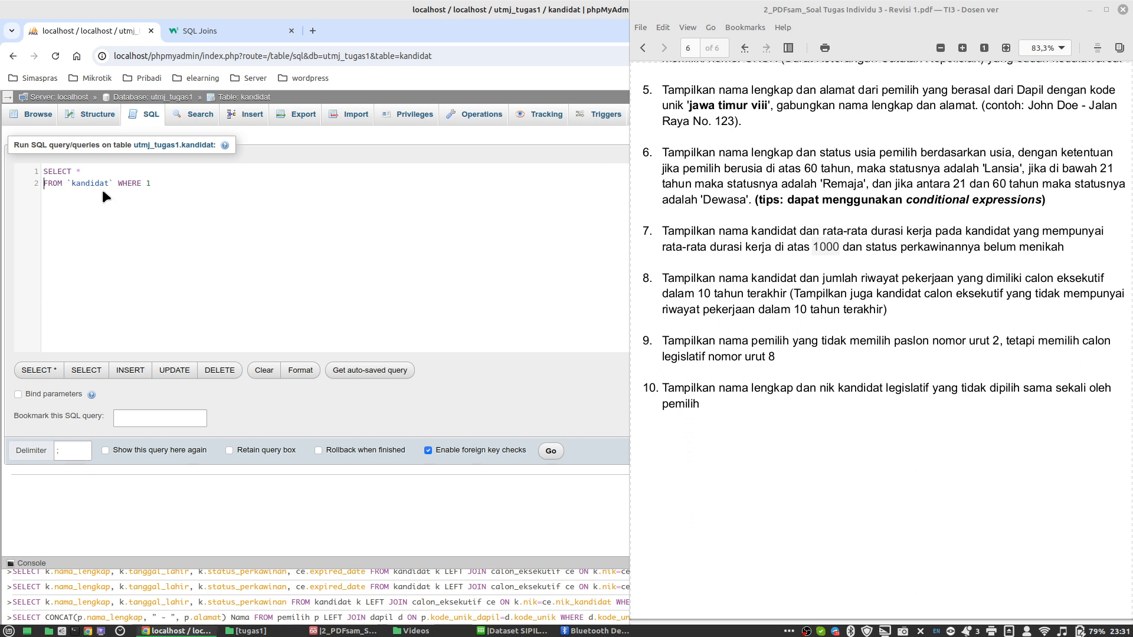
drag(118, 183, 185, 190)
click(114, 185)
text(kandida)
key(BackSpace)
key(BackSpace)
key(BackSpace)
key(BackSpace)
key(BackSpace)
key(BackSpace)
key(Return)
Step: Clean up the default statement by removing the asterisk after SELECT and the leftover backticks around the table name
key(Up)
key(Right)
key(Right)
key(BackSpace)
key(BackSpace)
key(Up)
key(BackSpace)
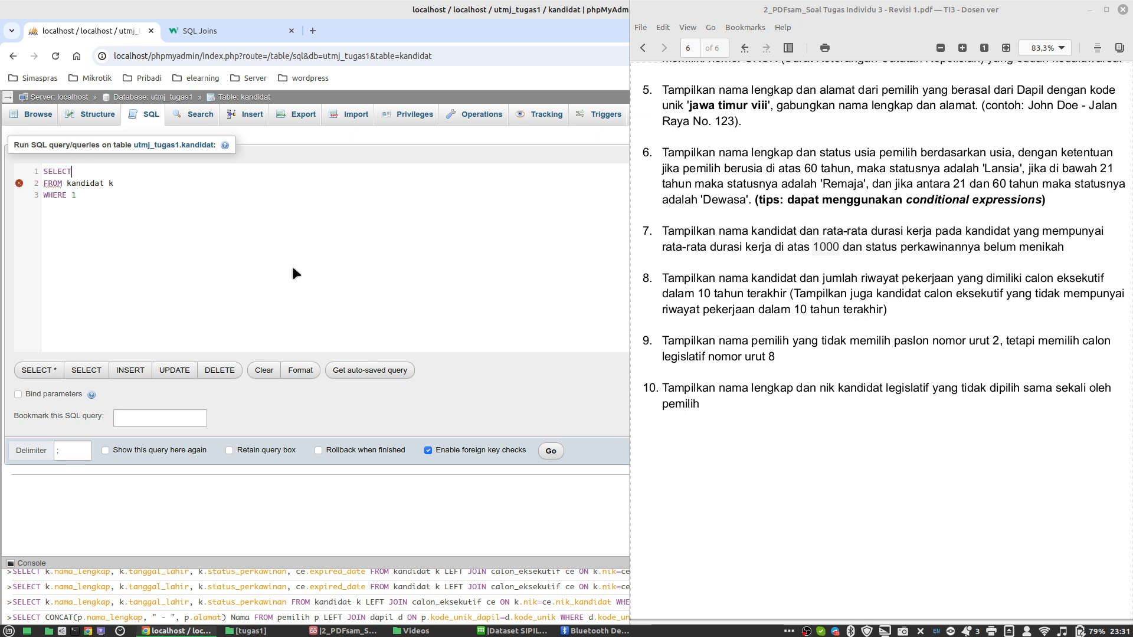
Step: Set the selected columns to k.nama_lengkap and count(r.nik_kandidat)
text(k.)
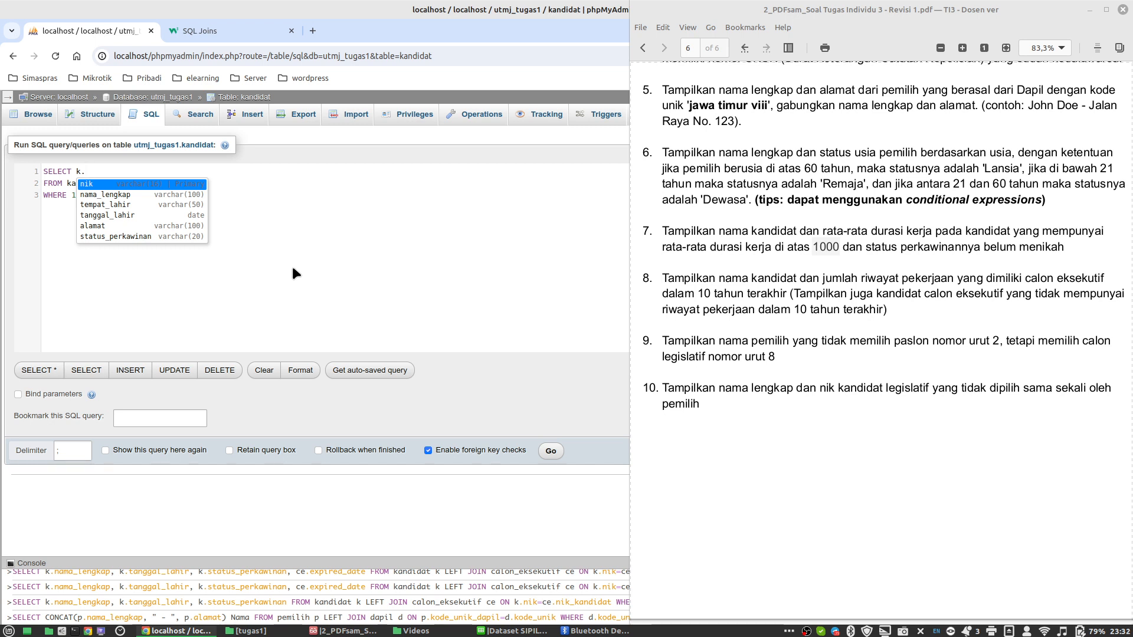
text(nama)
key(Return)
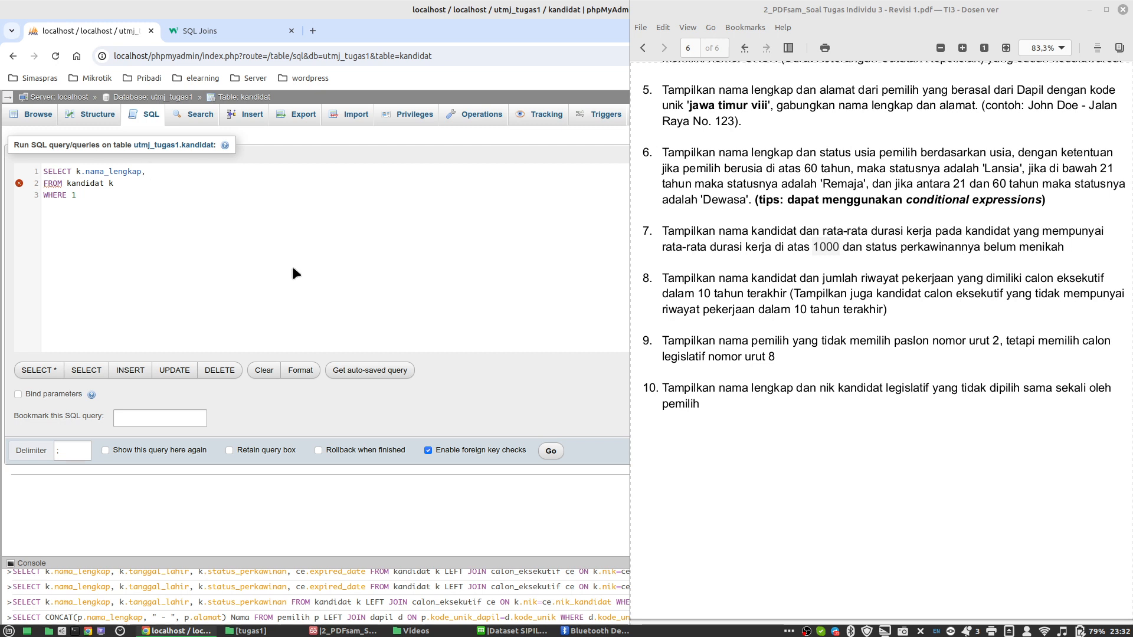
text(cou)
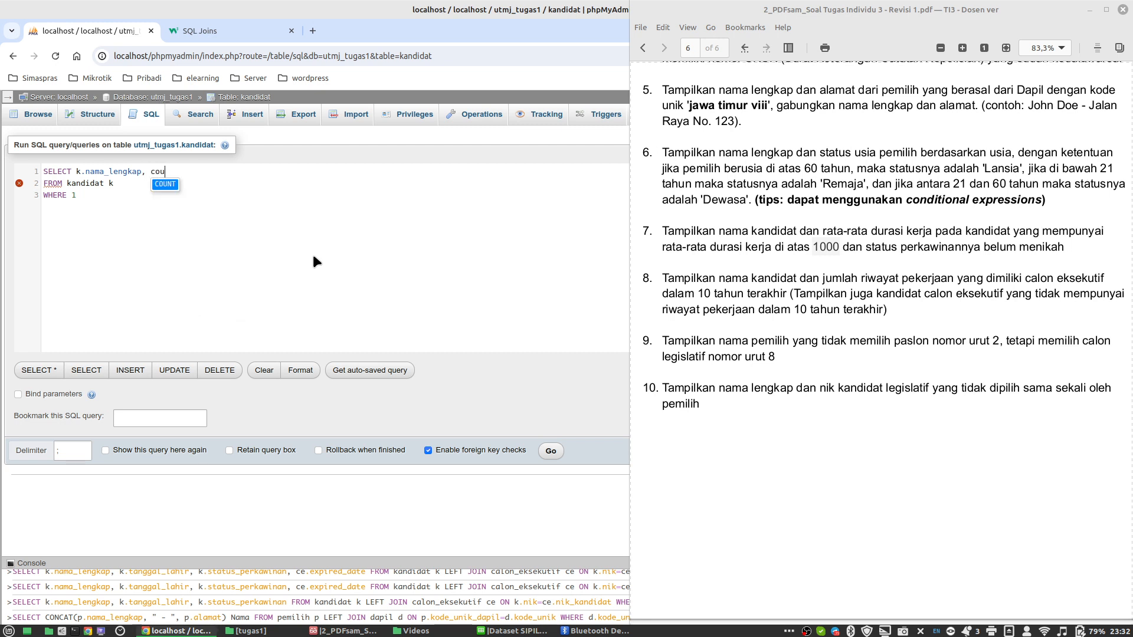
text(nt()
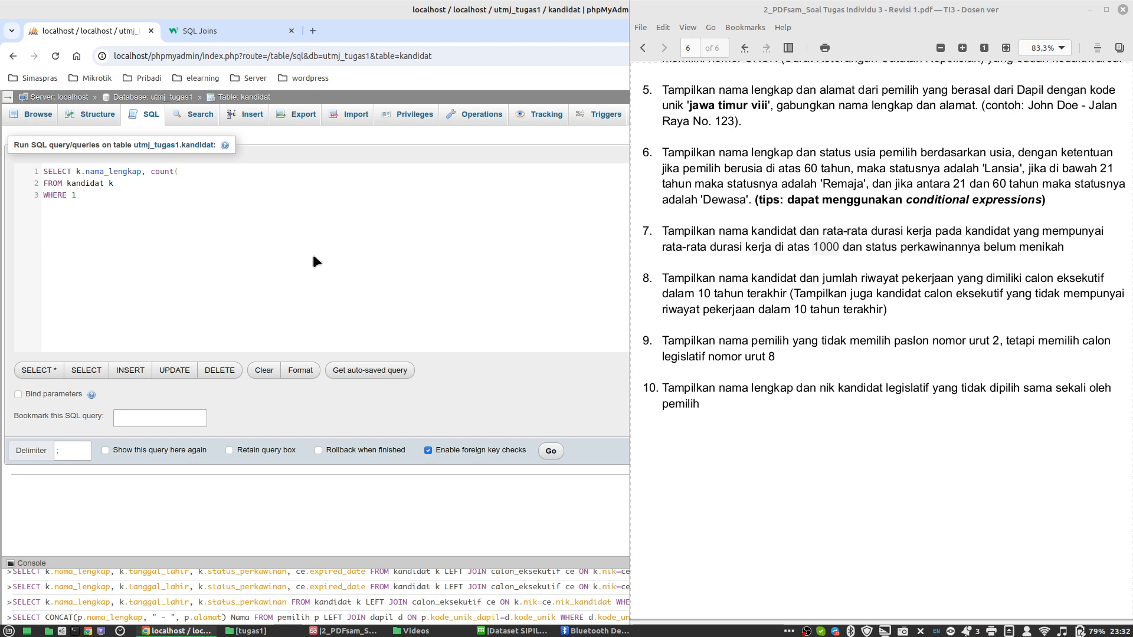
text(r.nik_kandidat))
Step: Add INNER JOIN riwayat_pekerjaan_kandidat r ON k.nik=r.nik_kandidat on an indented line below the FROM clause
key(Return)
text(INNE)
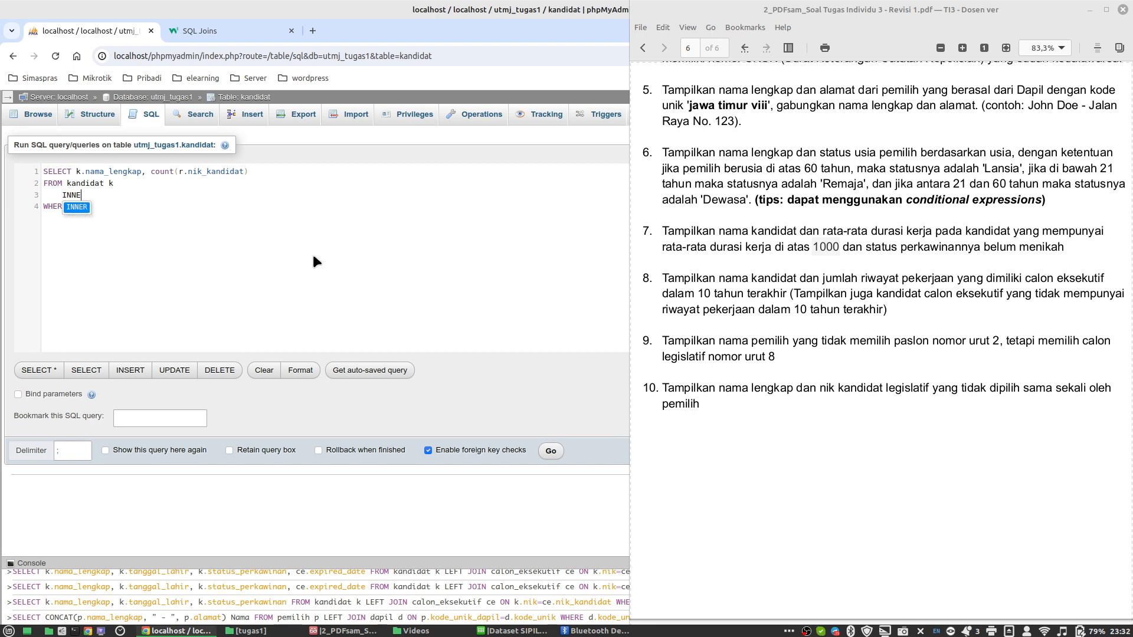
text(R JOIN)
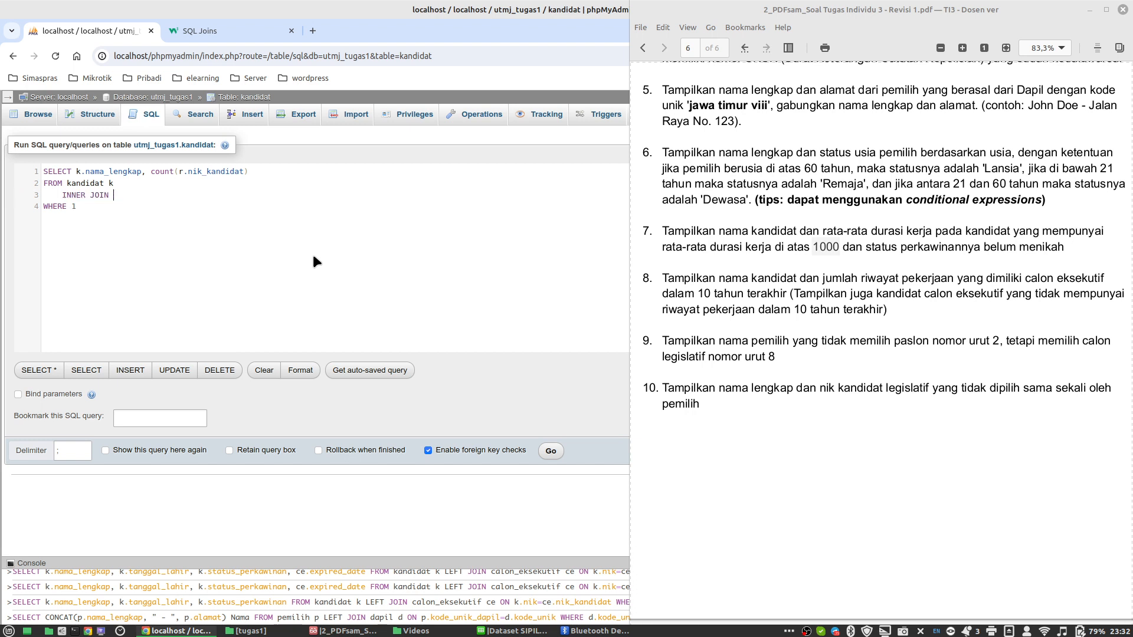
text( riw)
key(Return)
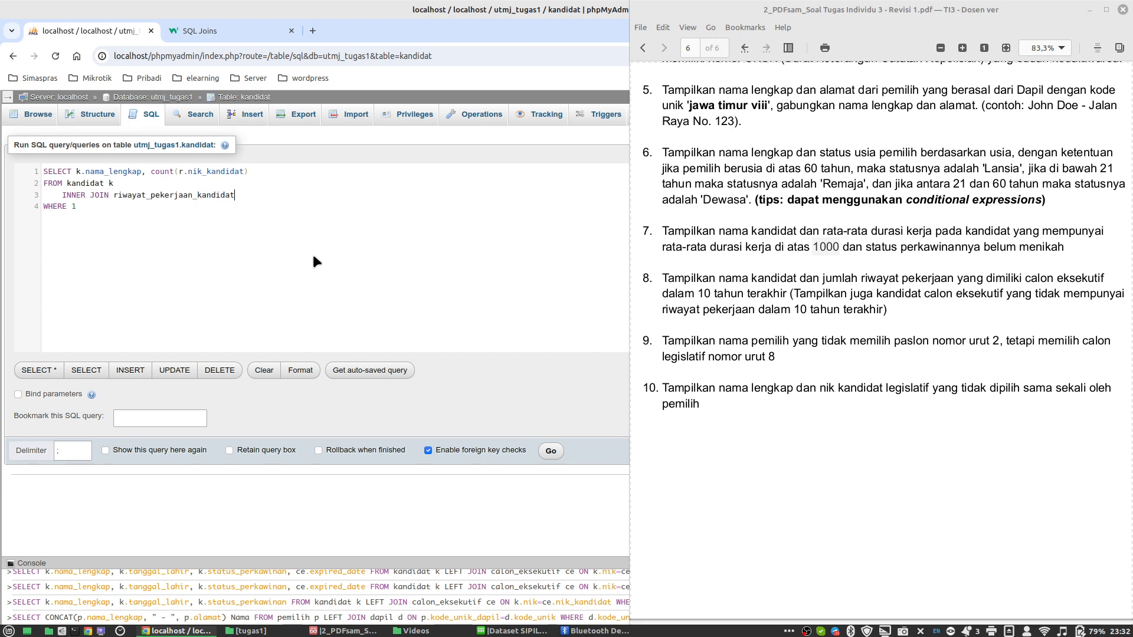
text(r)
key(Escape)
text(ON k.nik)
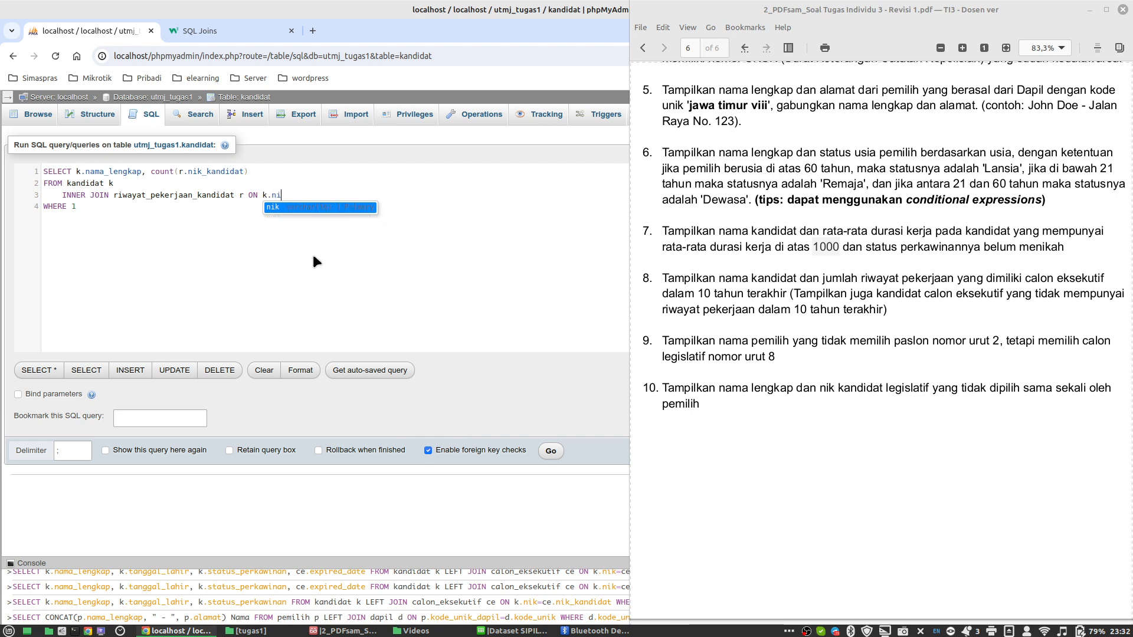
key(Escape)
text(=)
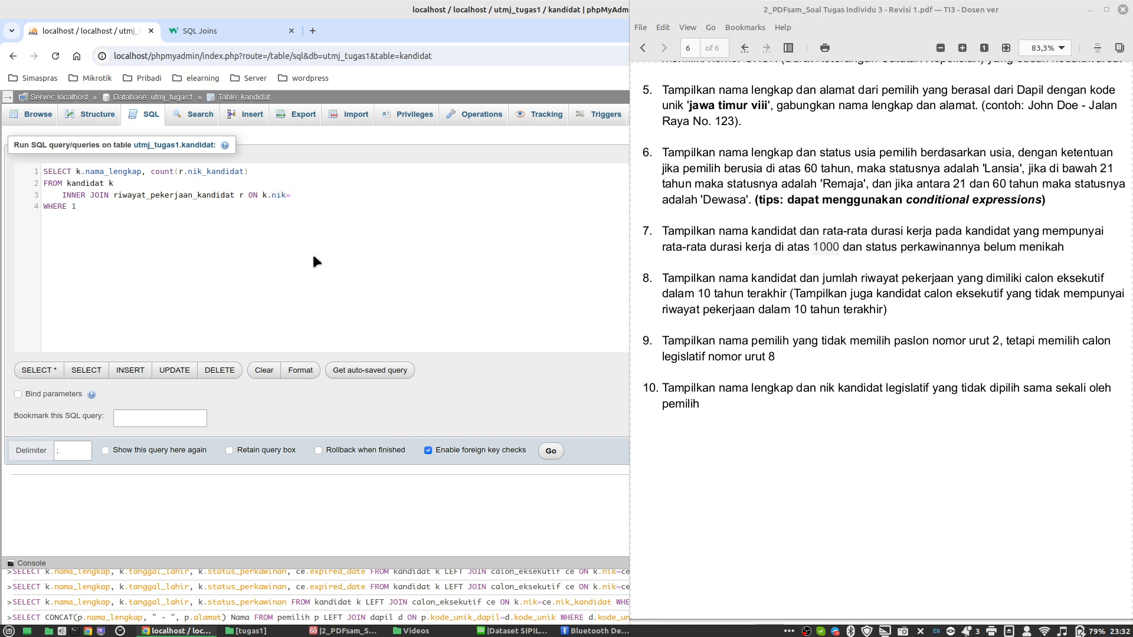
text(r.nik_kandidat)
Step: Replace the placeholder WHERE condition with the beginning of a year test on r.akhir_kerja, using the year function
key(Down)
key(BackSpace)
text(year()
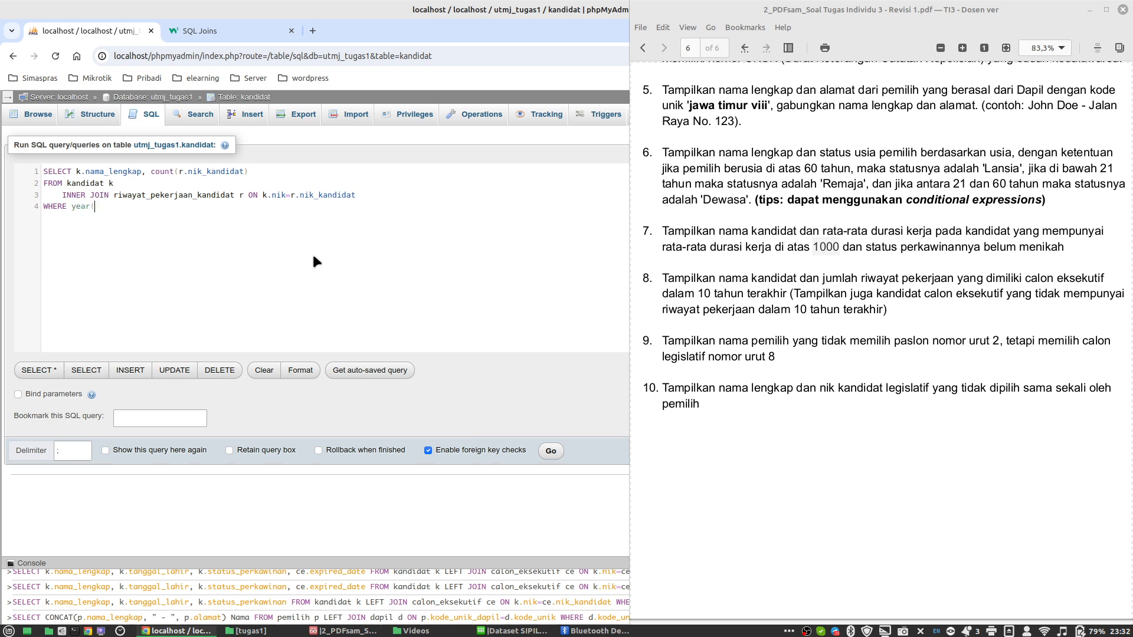
text(r.akh)
key(Return)
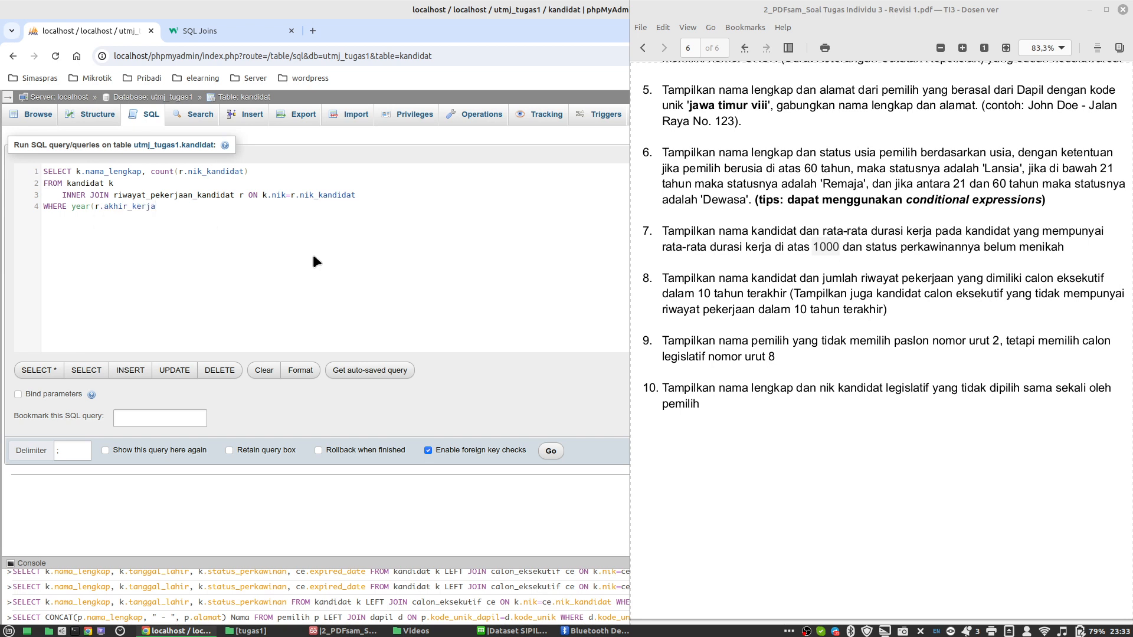
Step: Complete the WHERE condition as year(r.akhir_kerja) >= 2014 and run the query
text() >= (year)
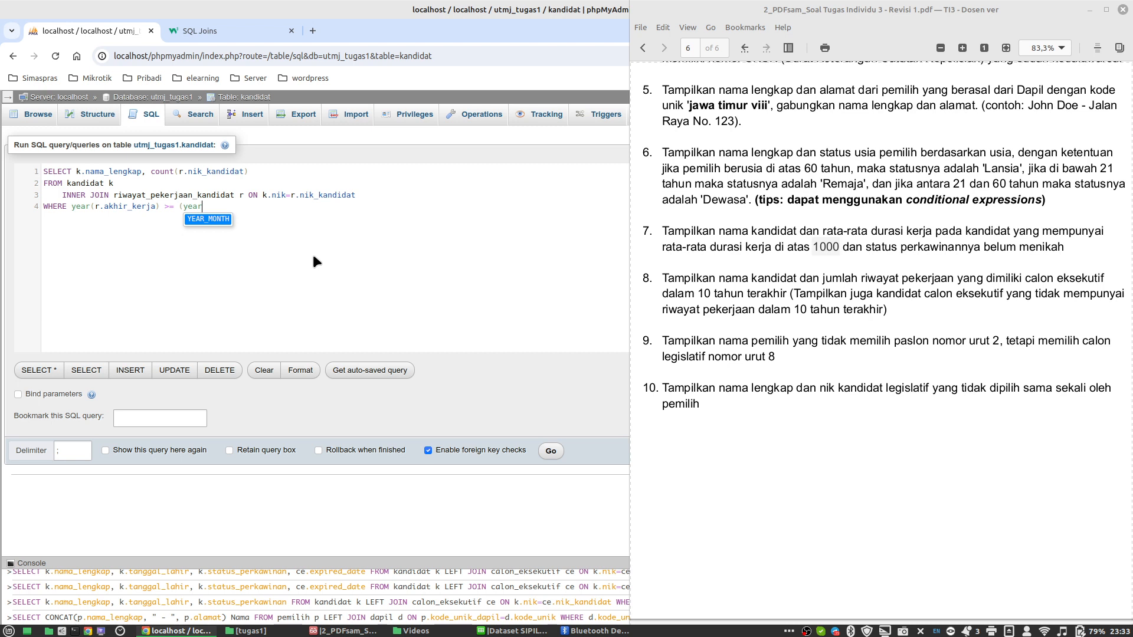
key(BackSpace)
key(BackSpace)
key(BackSpace)
key(BackSpace)
key(BackSpace)
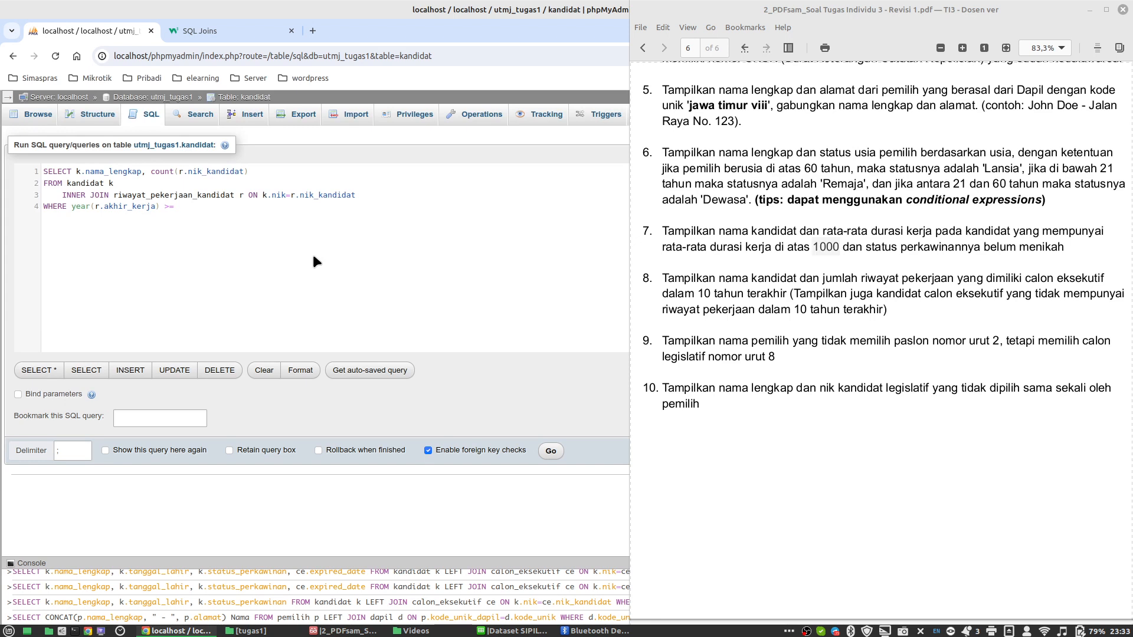
text(2014;)
click(546, 451)
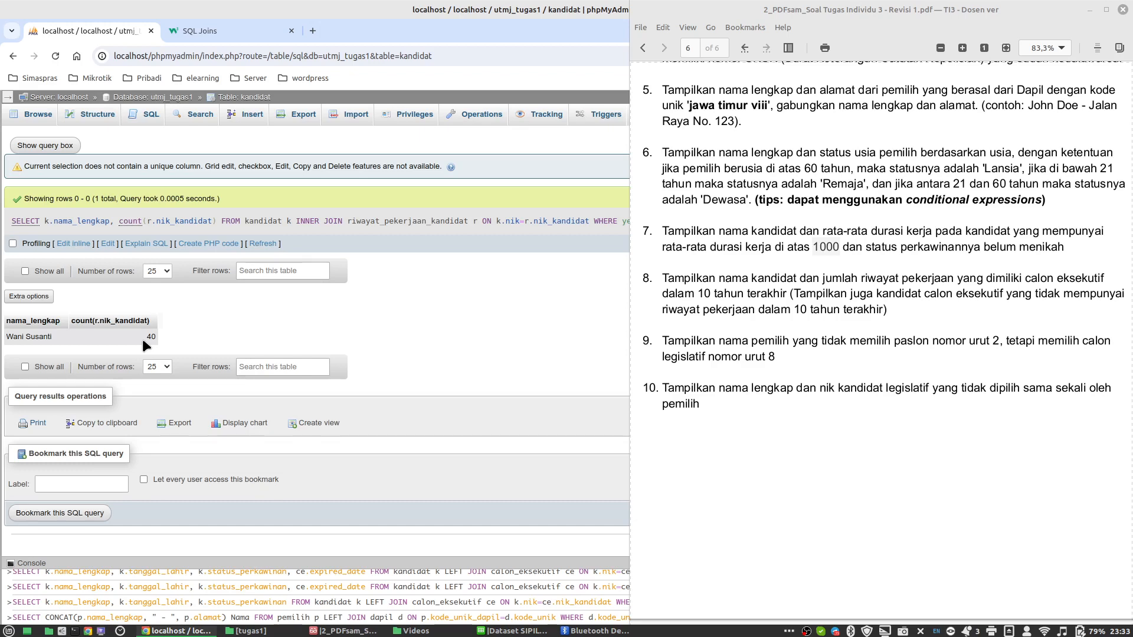
Step: Reopen the query, add GROUP BY r.nik_kandidat on a new line after the WHERE condition, and run it
click(107, 245)
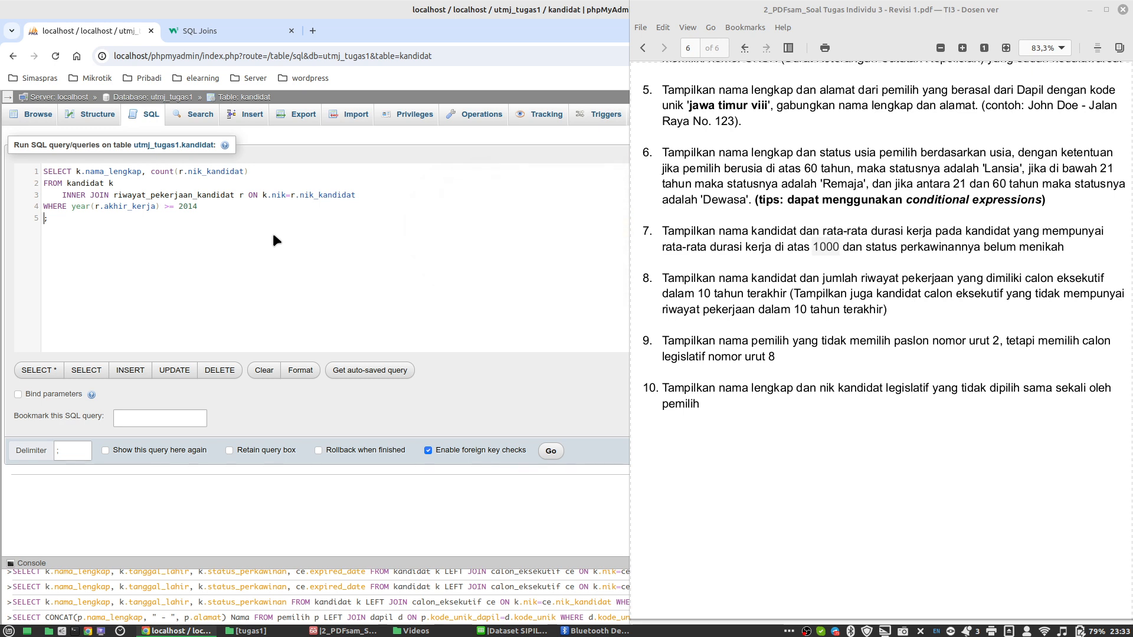
text(GROU)
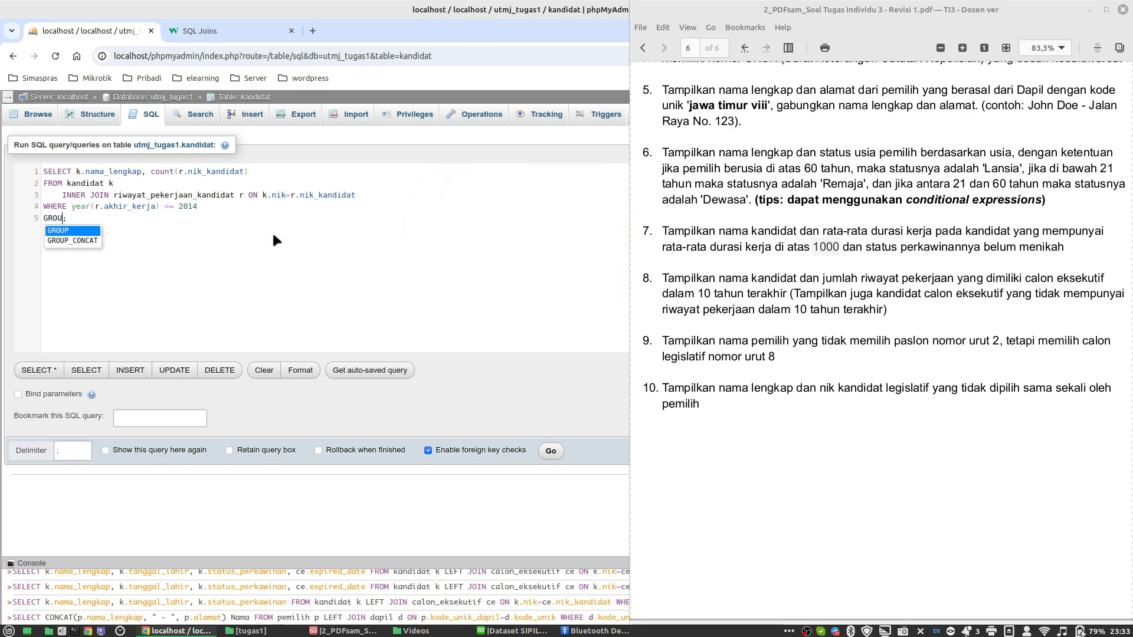
text(PB)
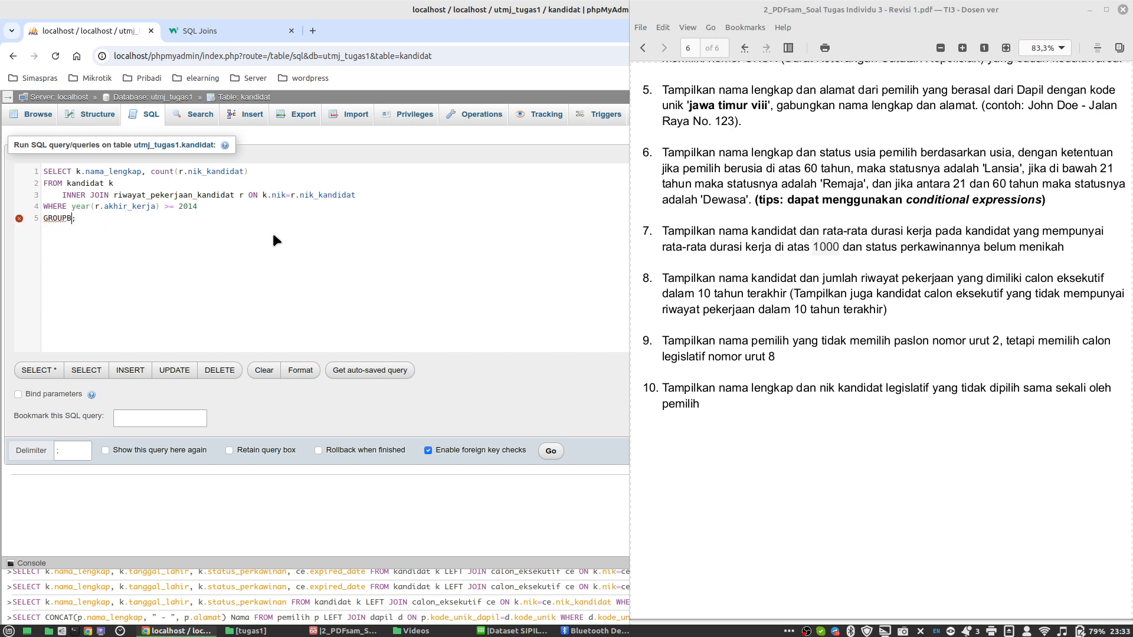
key(BackSpace)
text(BY)
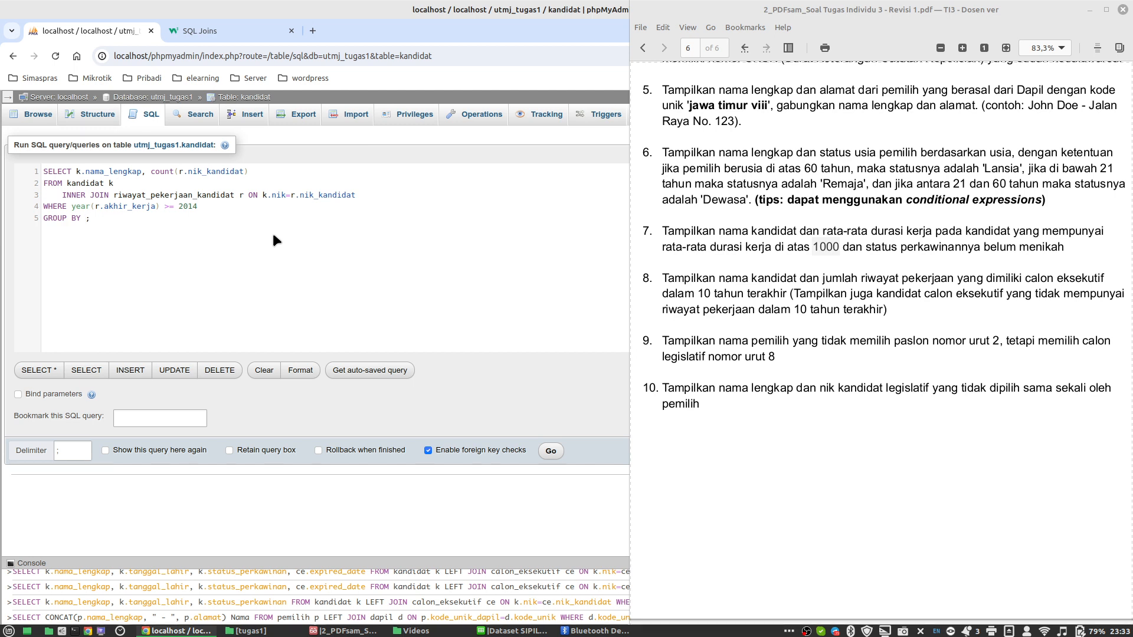
text( r.ni)
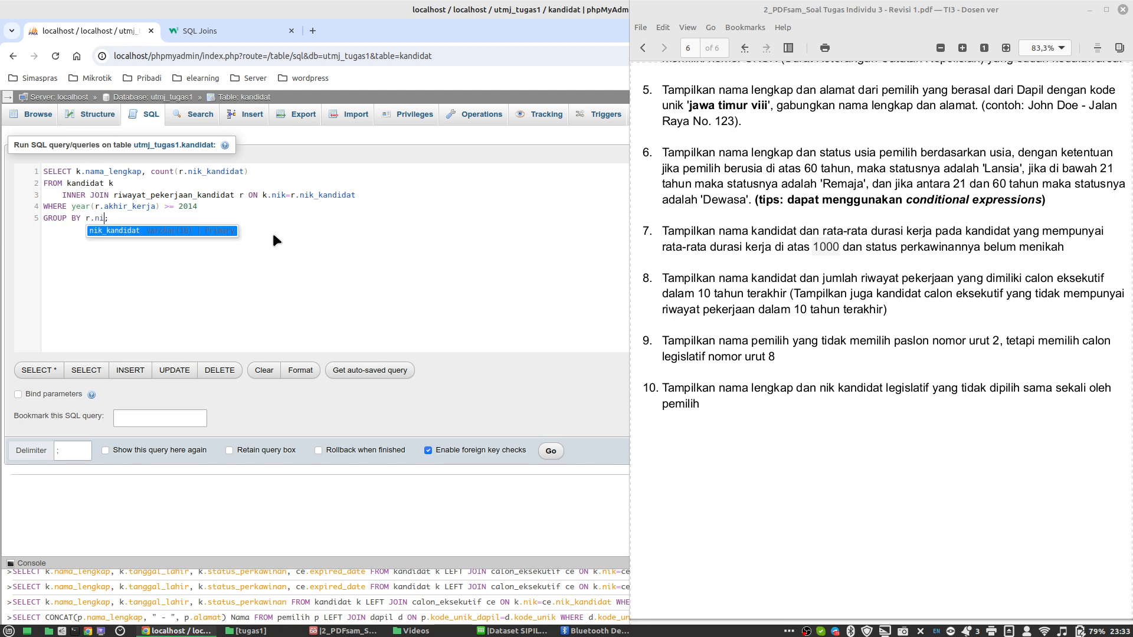
key(Return)
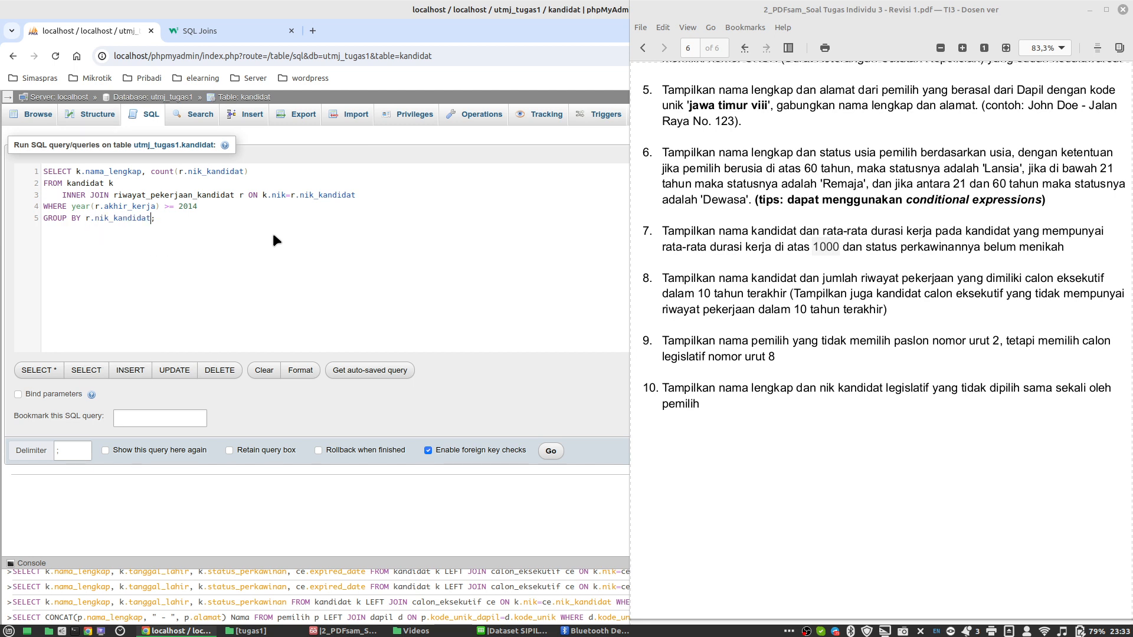
click(557, 452)
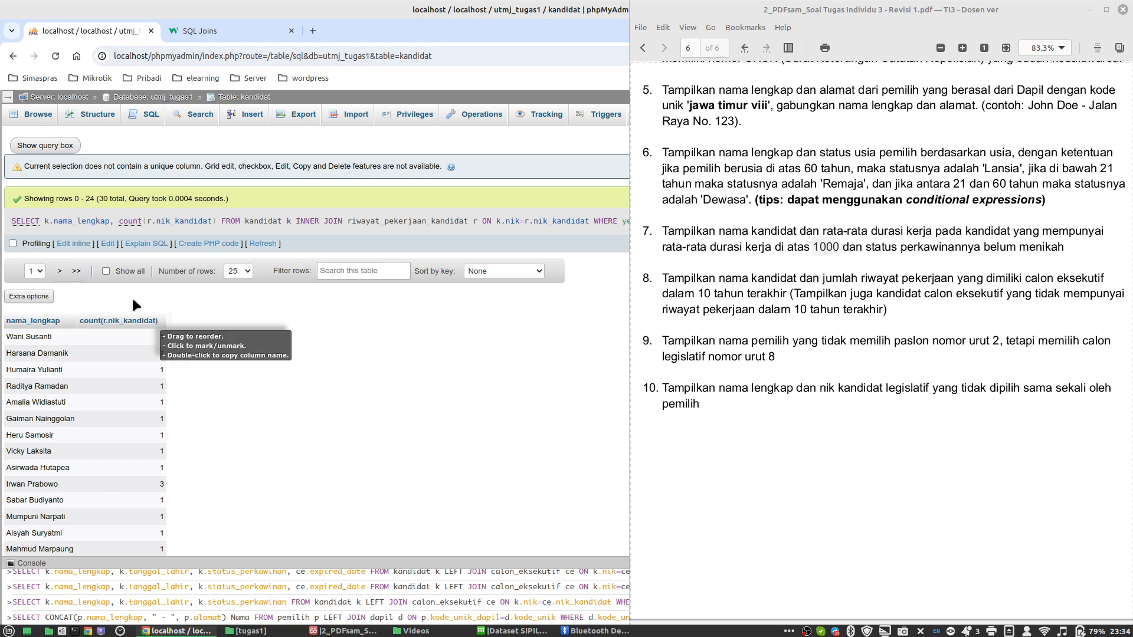
Step: Reopen the query, add ORDER BY k.nama_lengkap after the GROUP BY clause, and run it
click(108, 244)
click(173, 222)
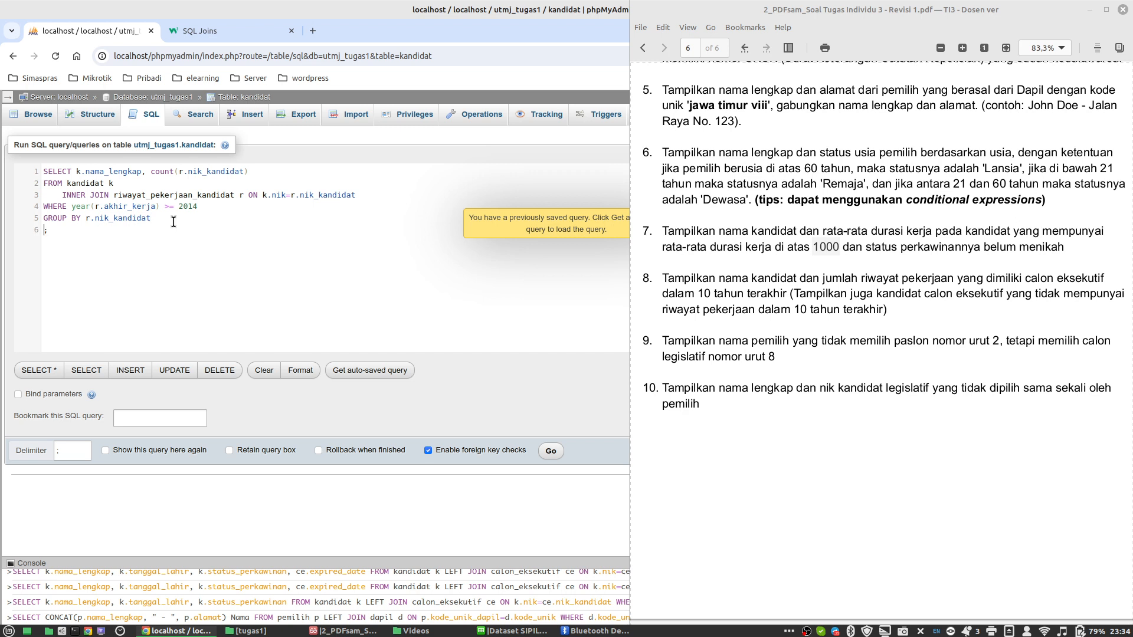
text(ORDE)
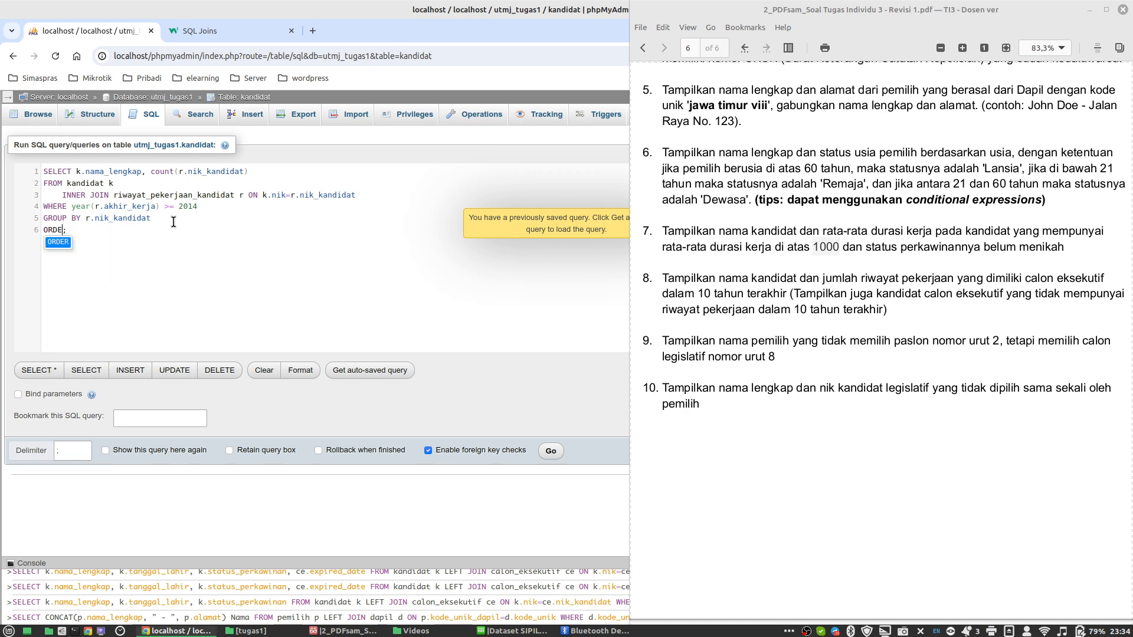
text(R )
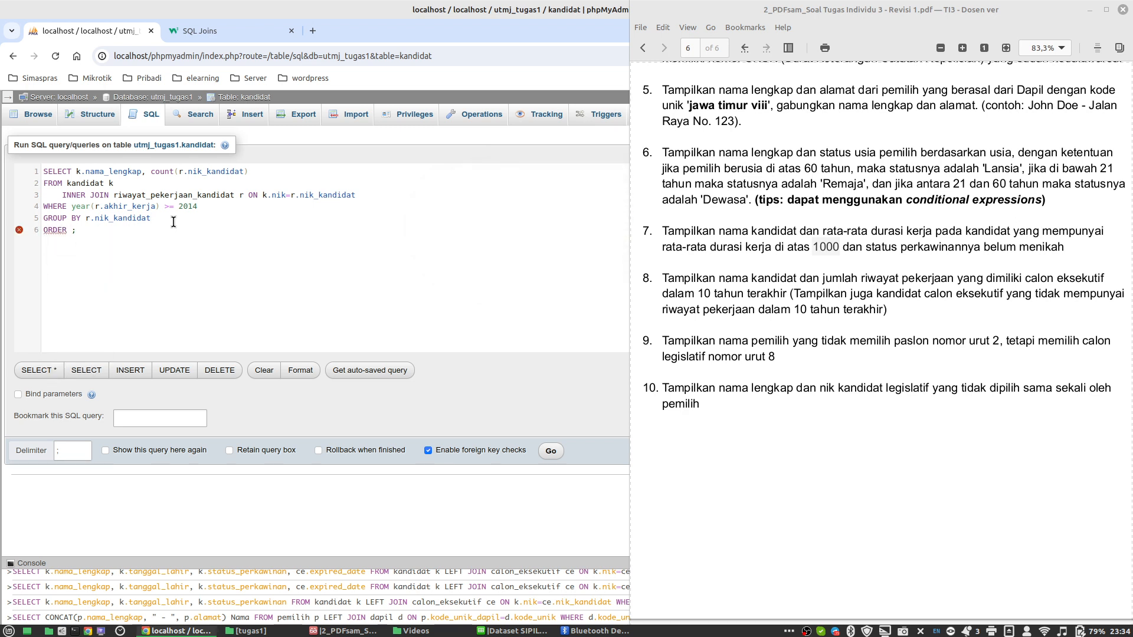
text(BY)
text(k.nama)
key(Return)
click(549, 450)
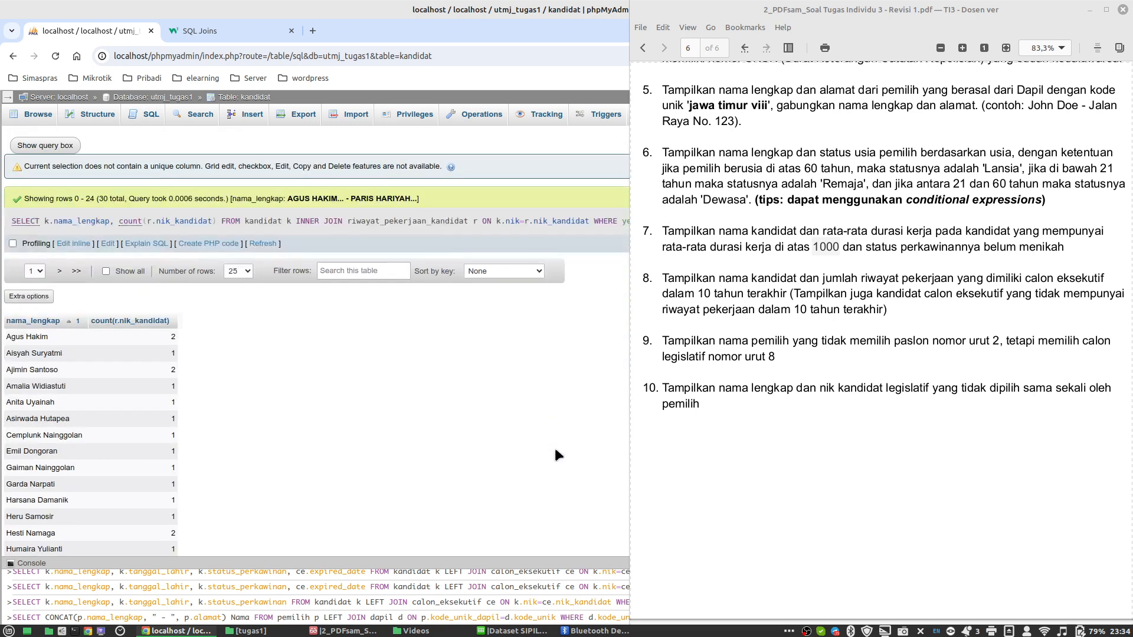
Step: Look through both result pages of job history counts per candidate, returning to the first page
scroll(270, 409, down, 5)
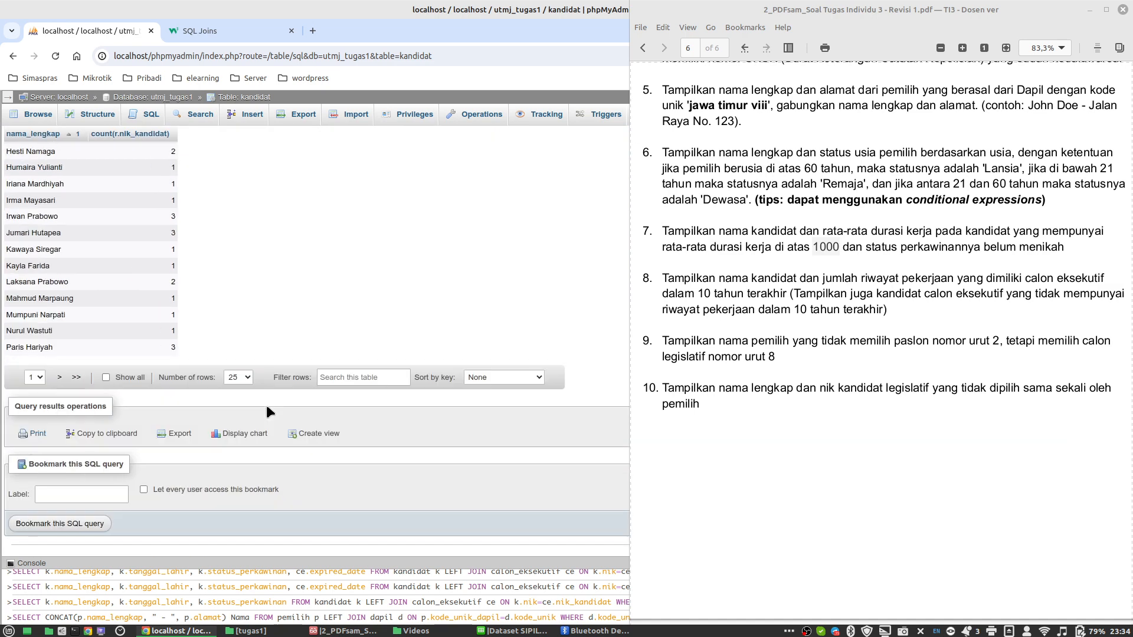
click(59, 377)
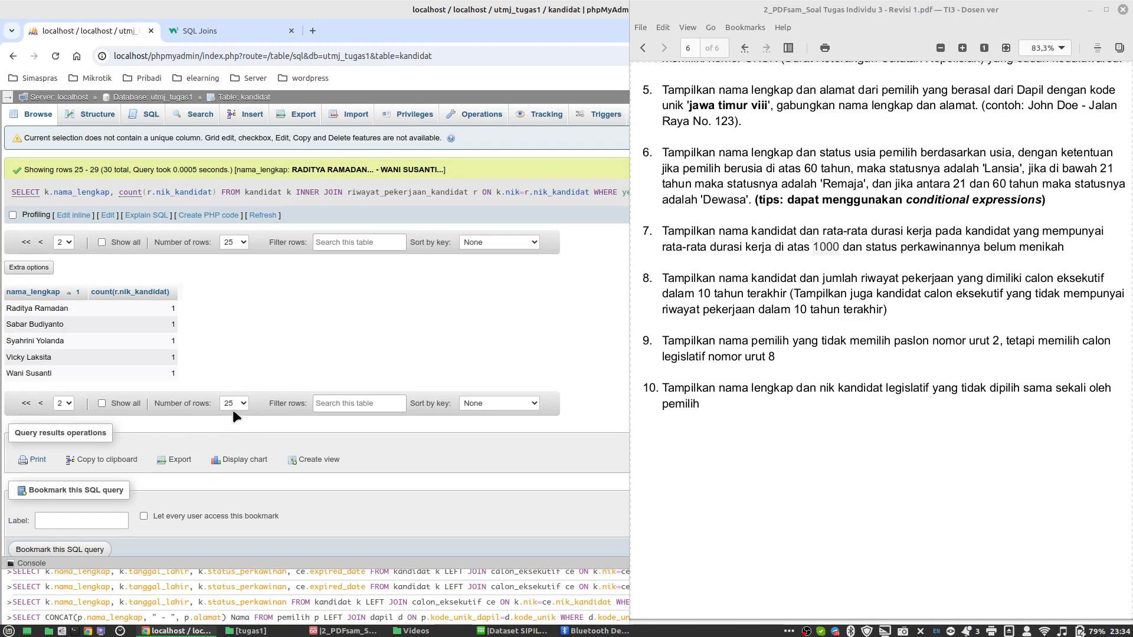
click(26, 404)
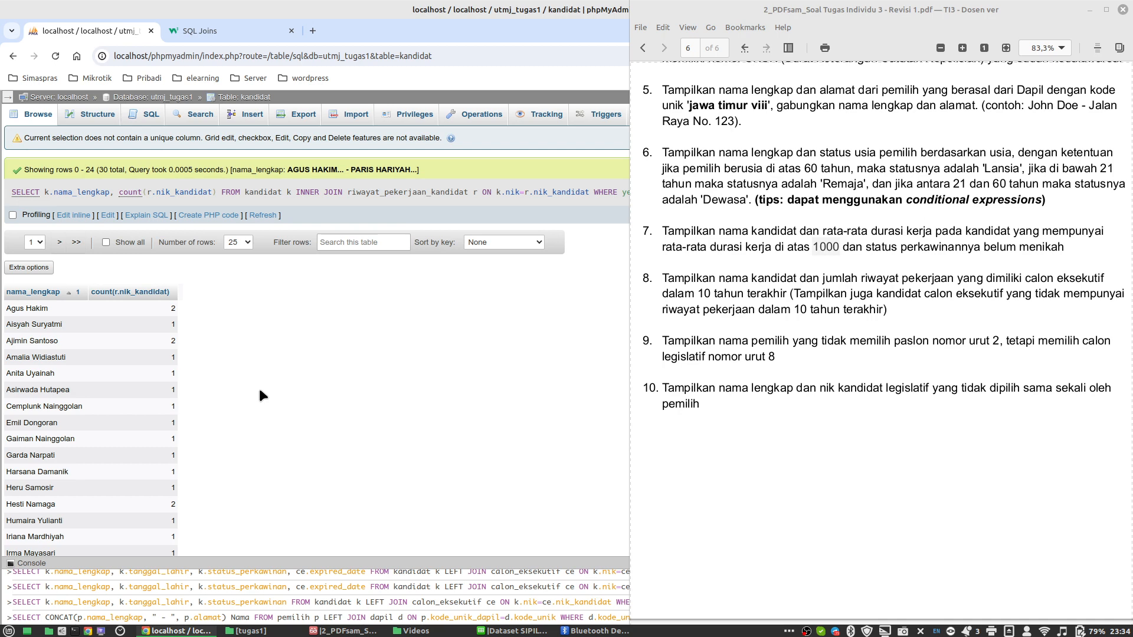
scroll(259, 386, down, 3)
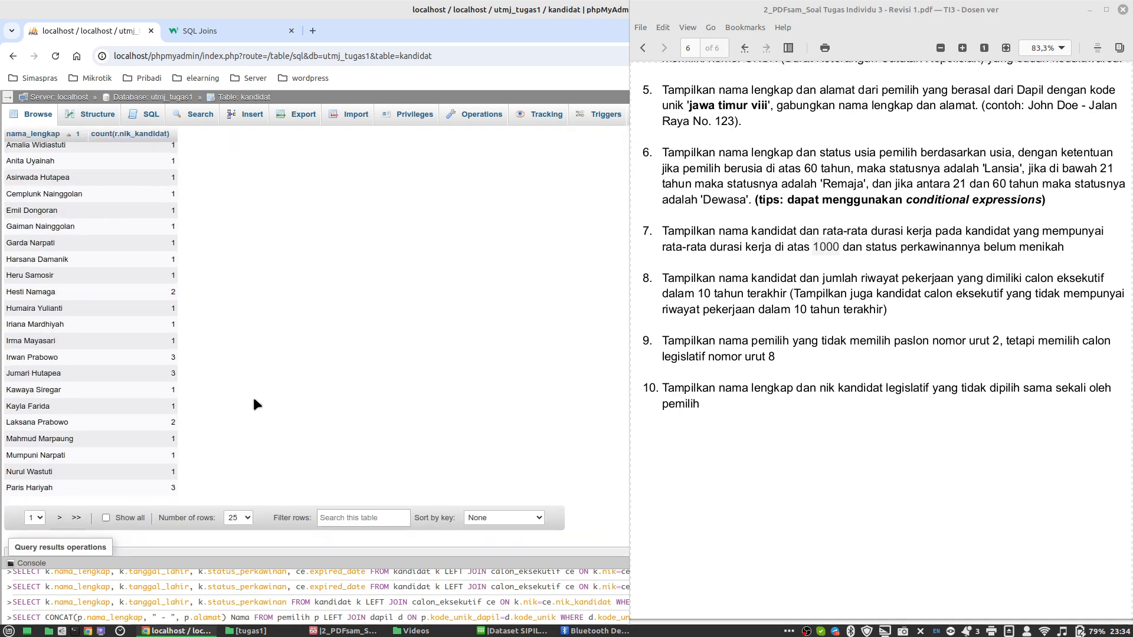
scroll(253, 401, up, 3)
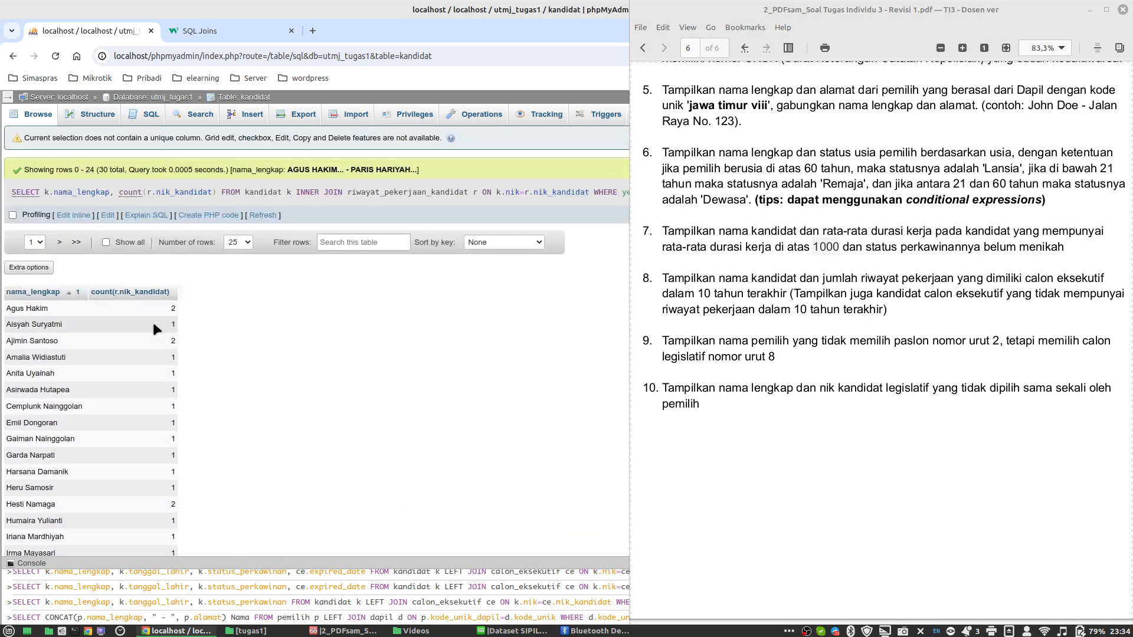
Step: Replace the fixed year 2014 in the WHERE condition with (year(CURRENT_DATE())-10) and run the query
click(108, 215)
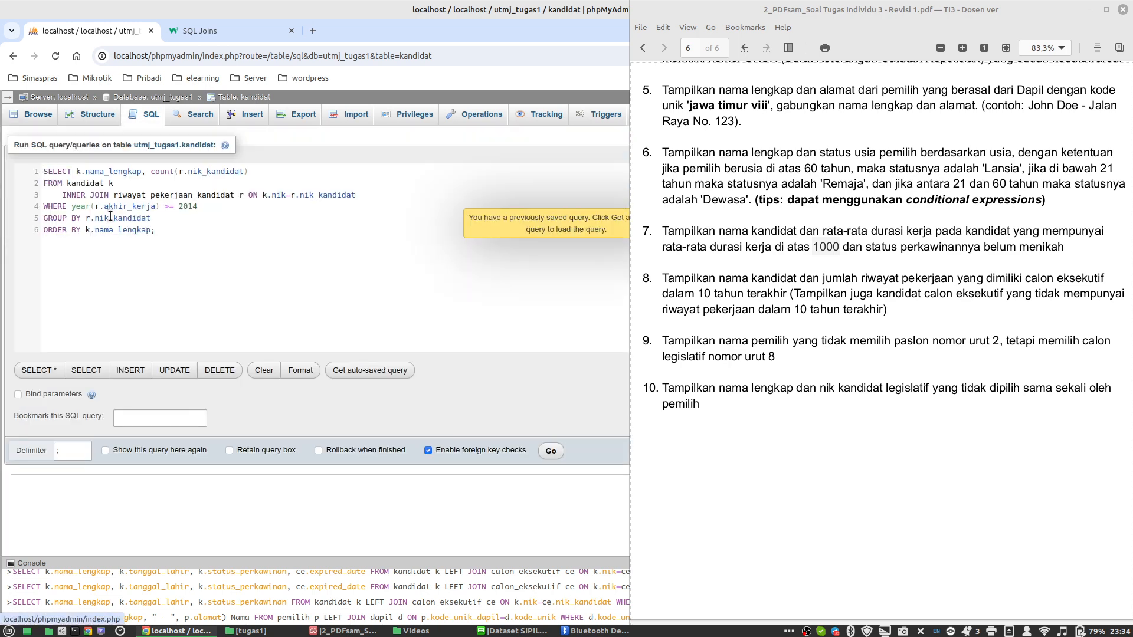
double_click(180, 208)
click(207, 208)
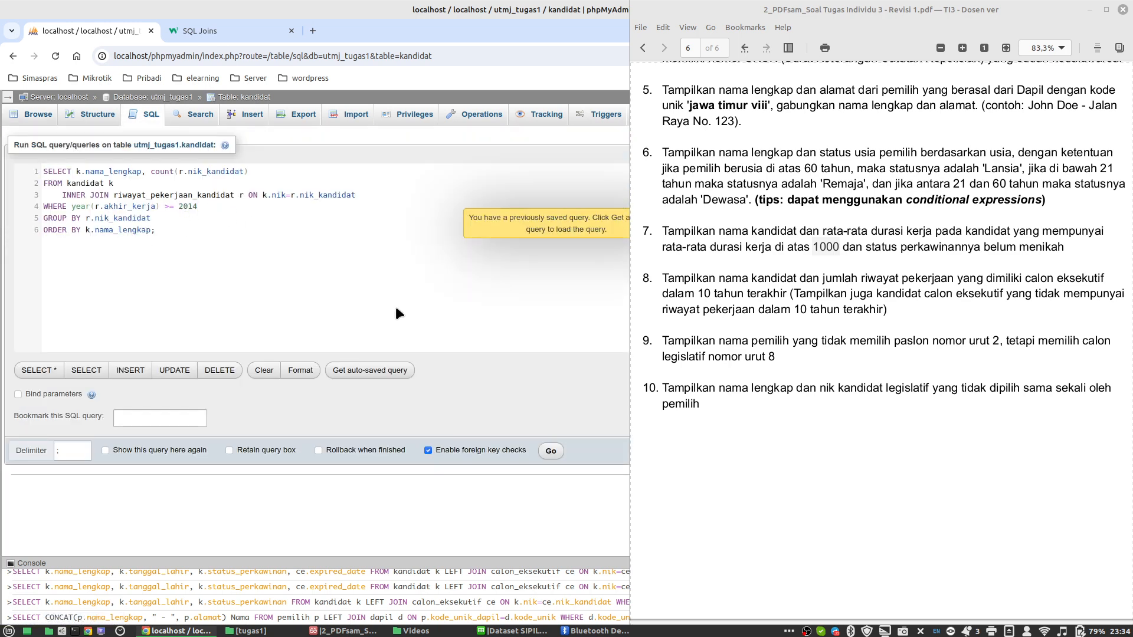
key(BackSpace)
key(BackSpace)
key(BackSpace)
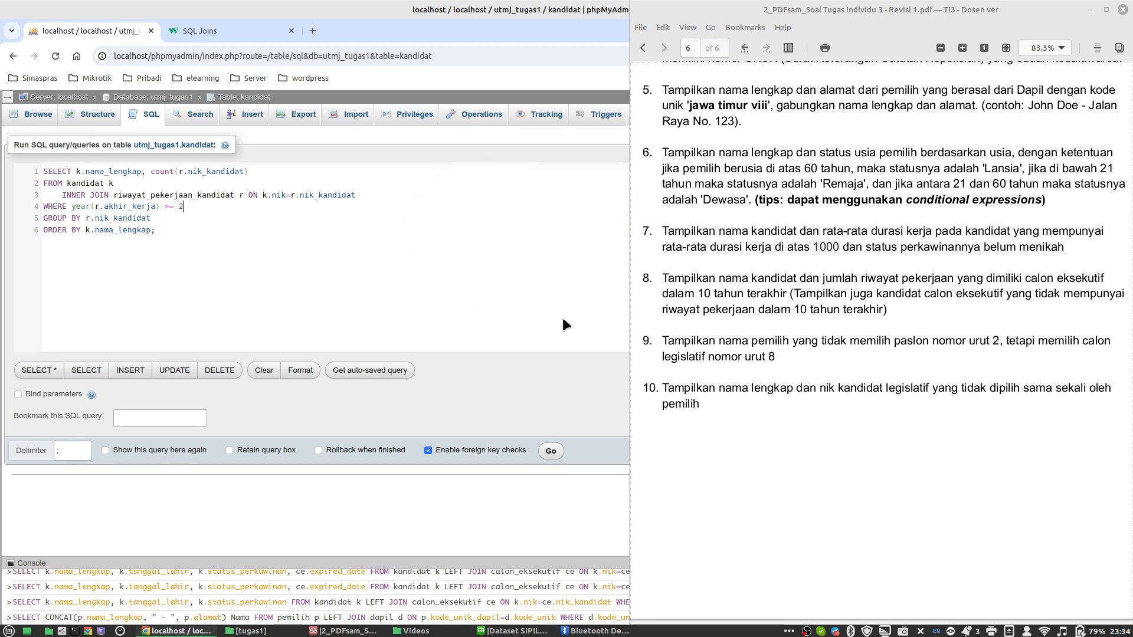
key(BackSpace)
text((year)
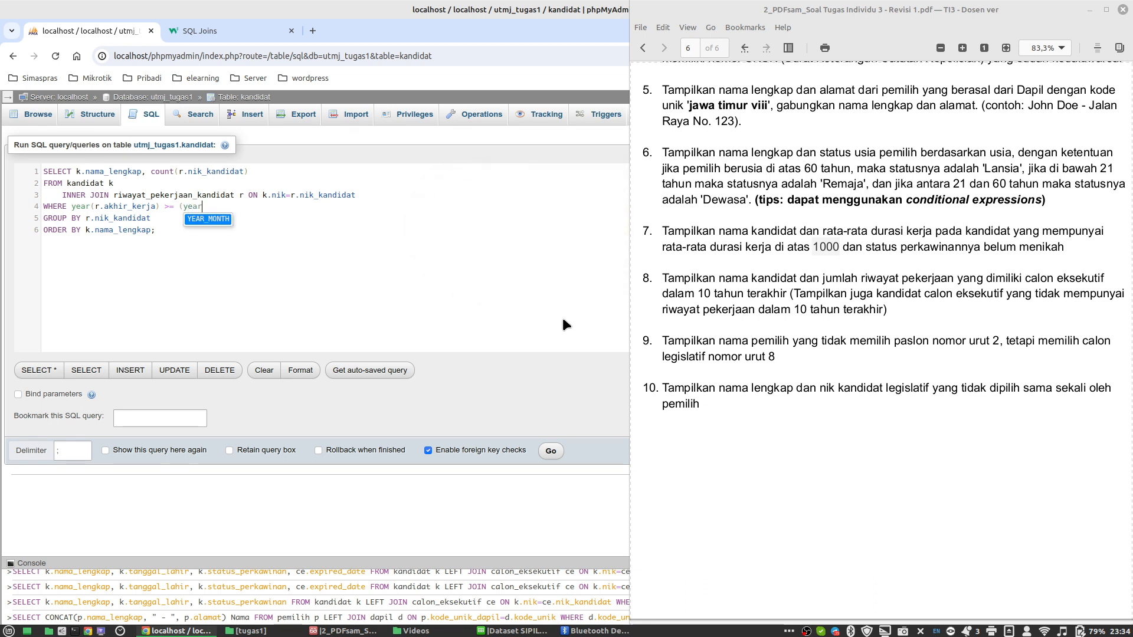
text(()
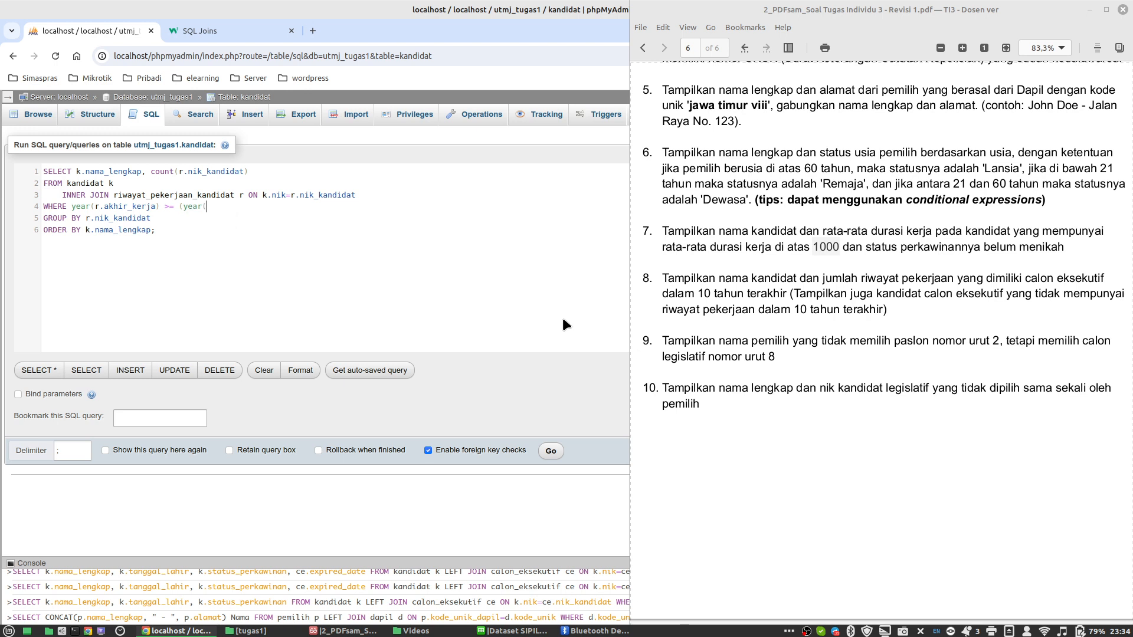
text(cur)
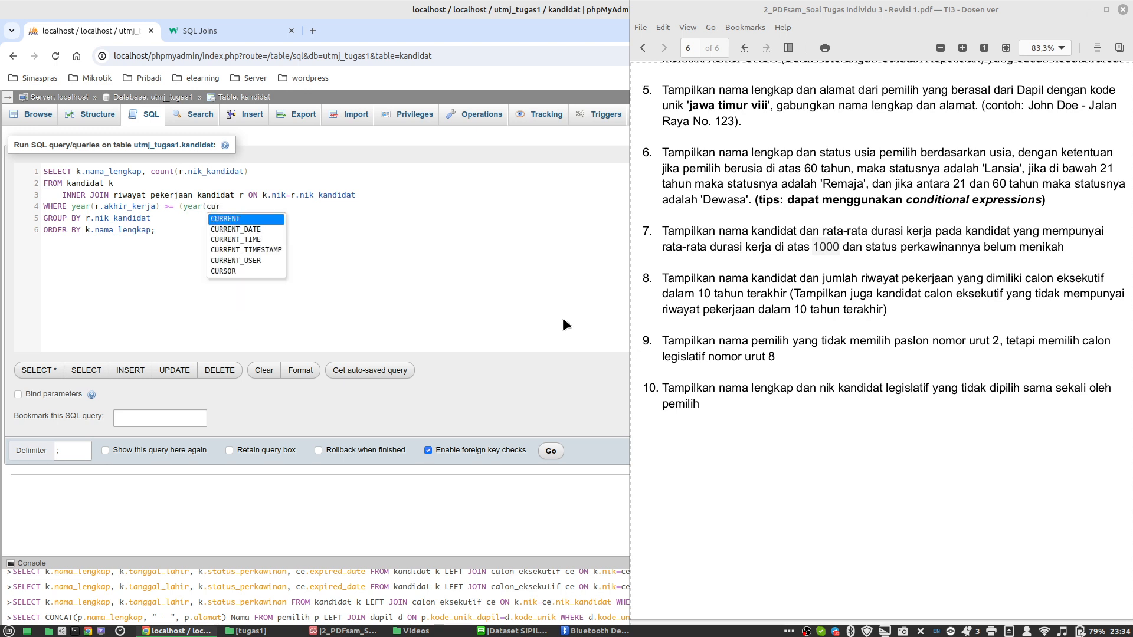
key(Down)
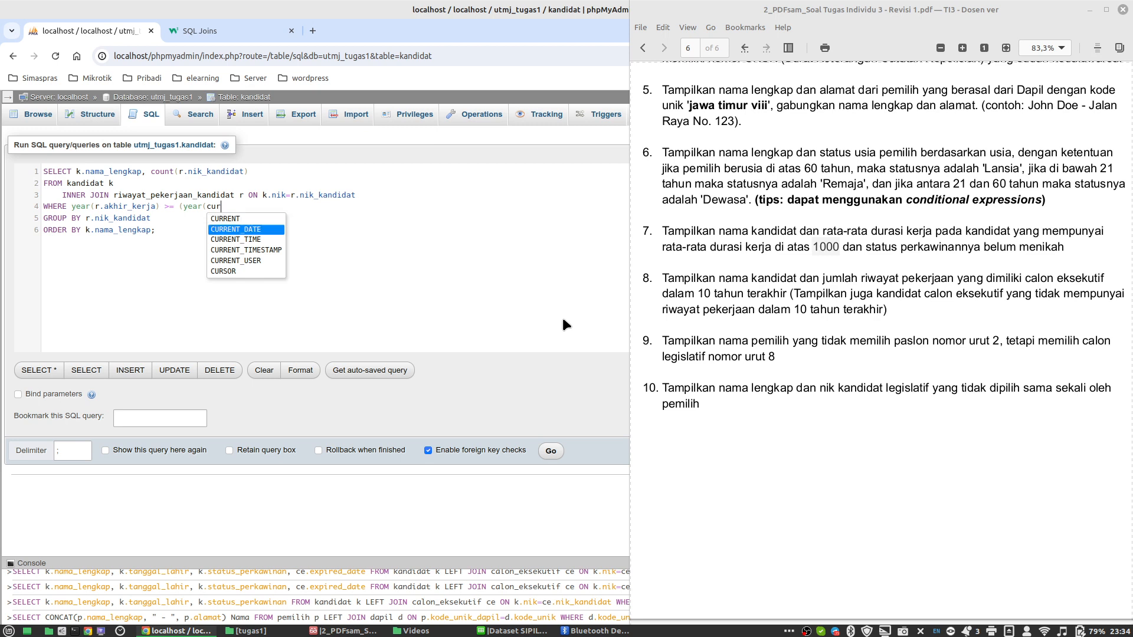
key(Return)
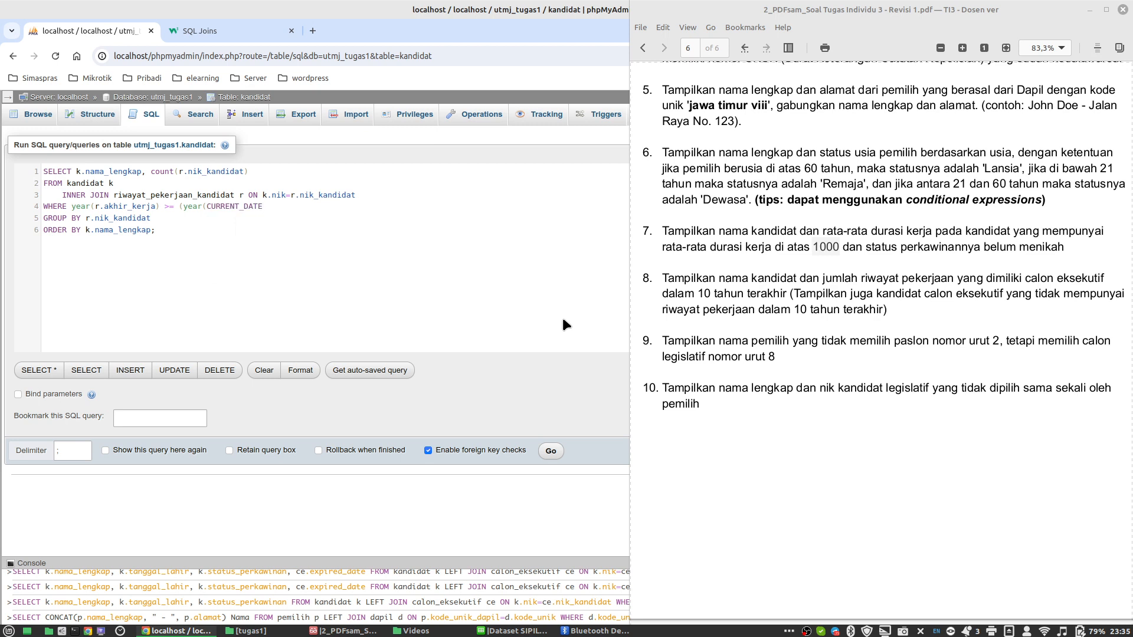
text(())-10)
click(549, 453)
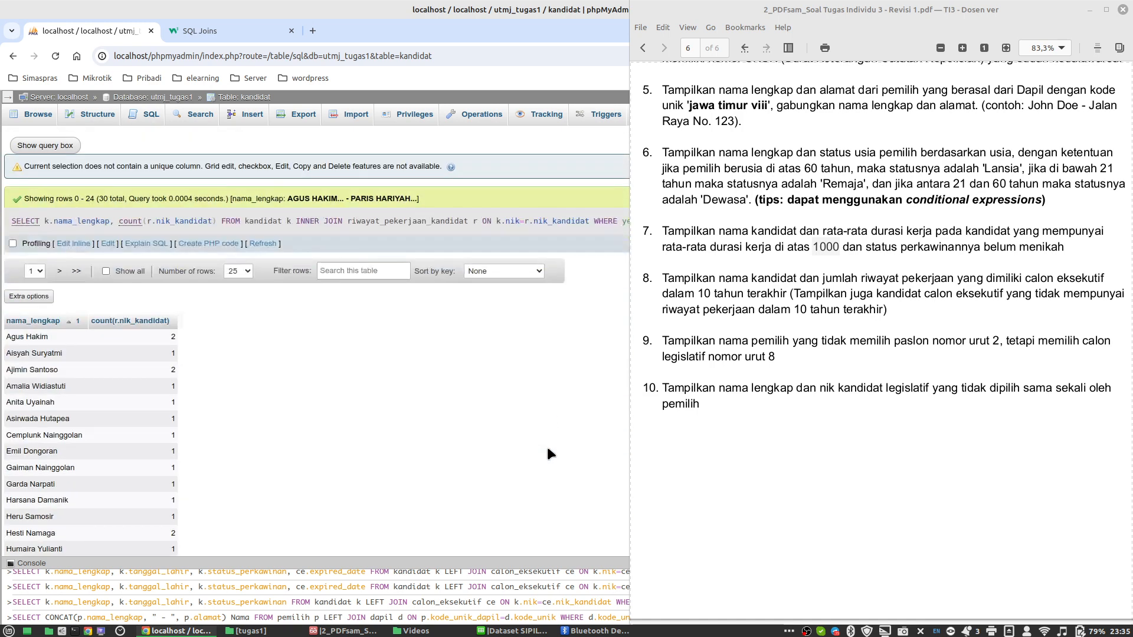
Step: Check both pages of the results from the current-date condition and reopen the query for editing
scroll(131, 437, down, 5)
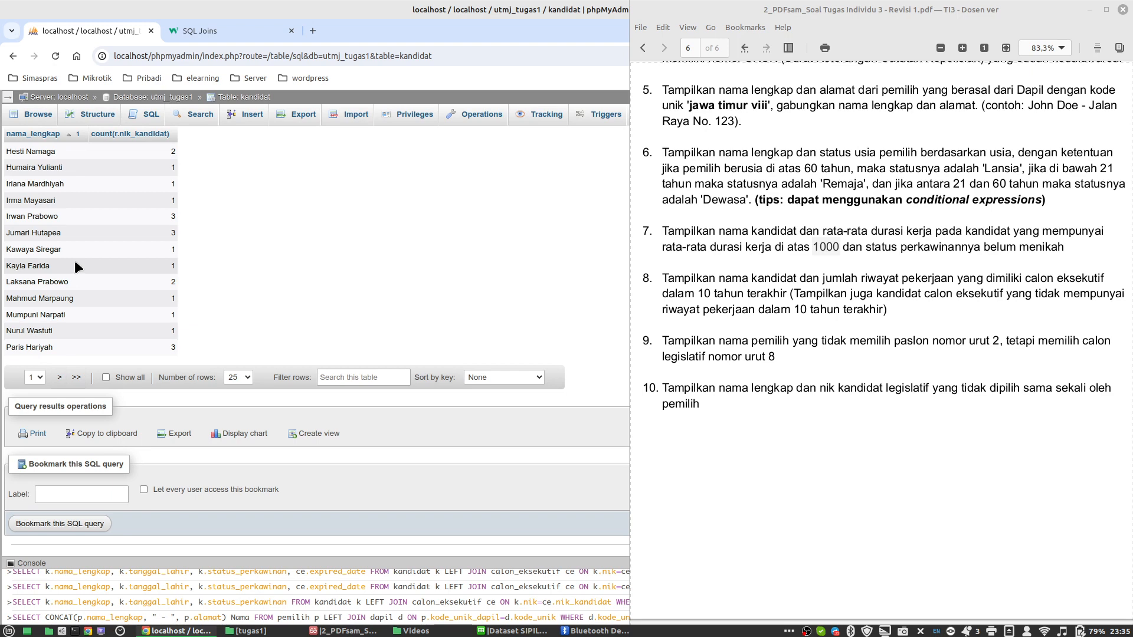
scroll(150, 264, up, 5)
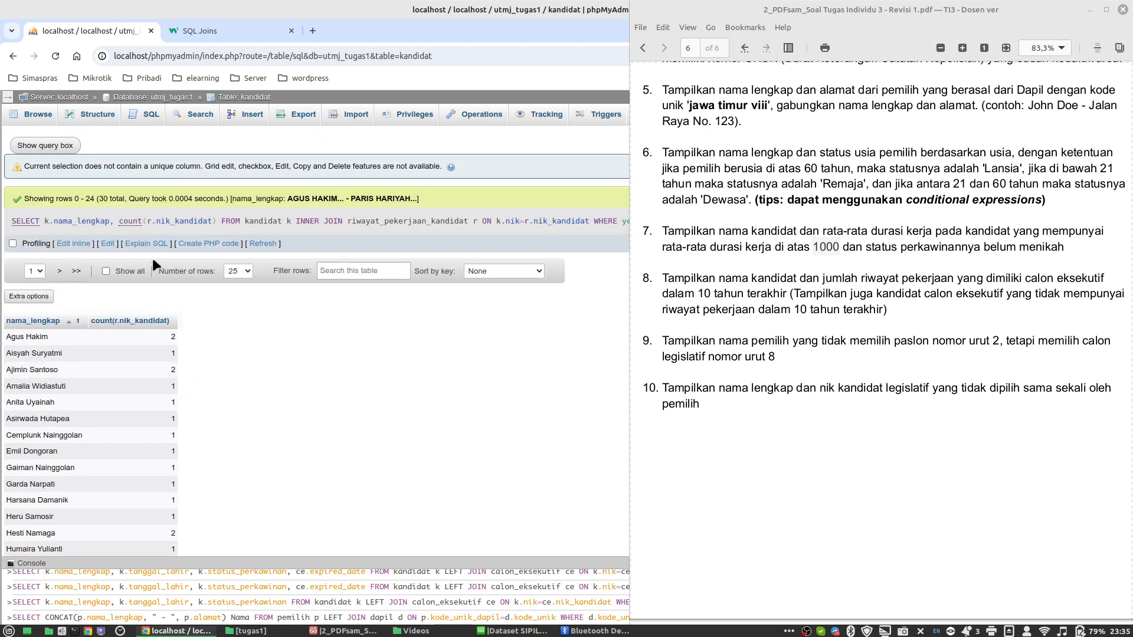
scroll(149, 405, down, 5)
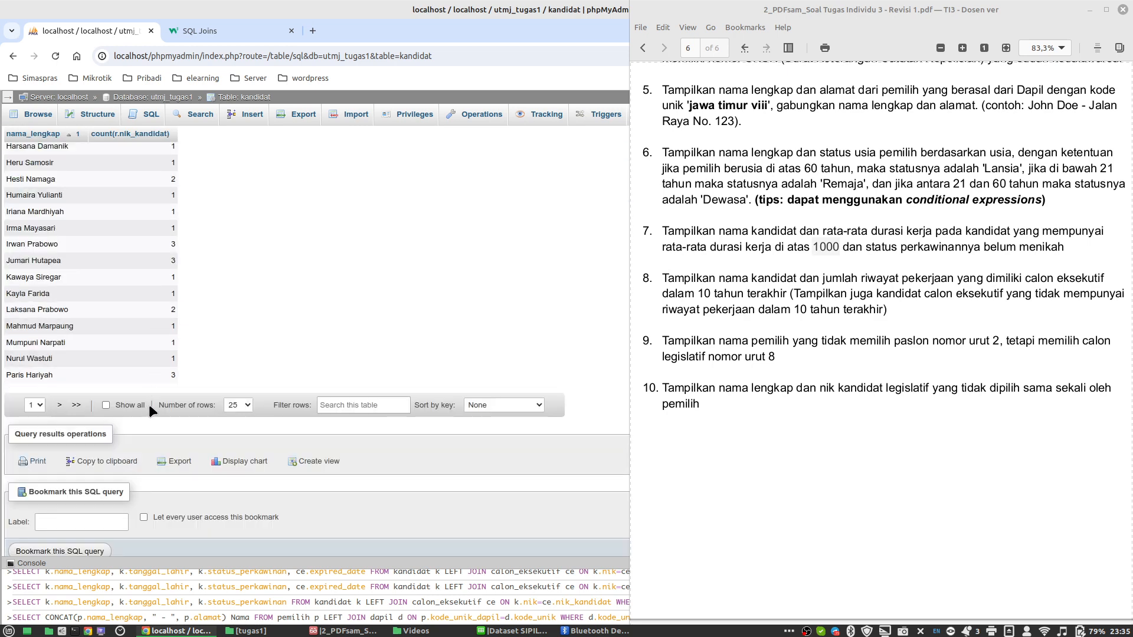
click(59, 405)
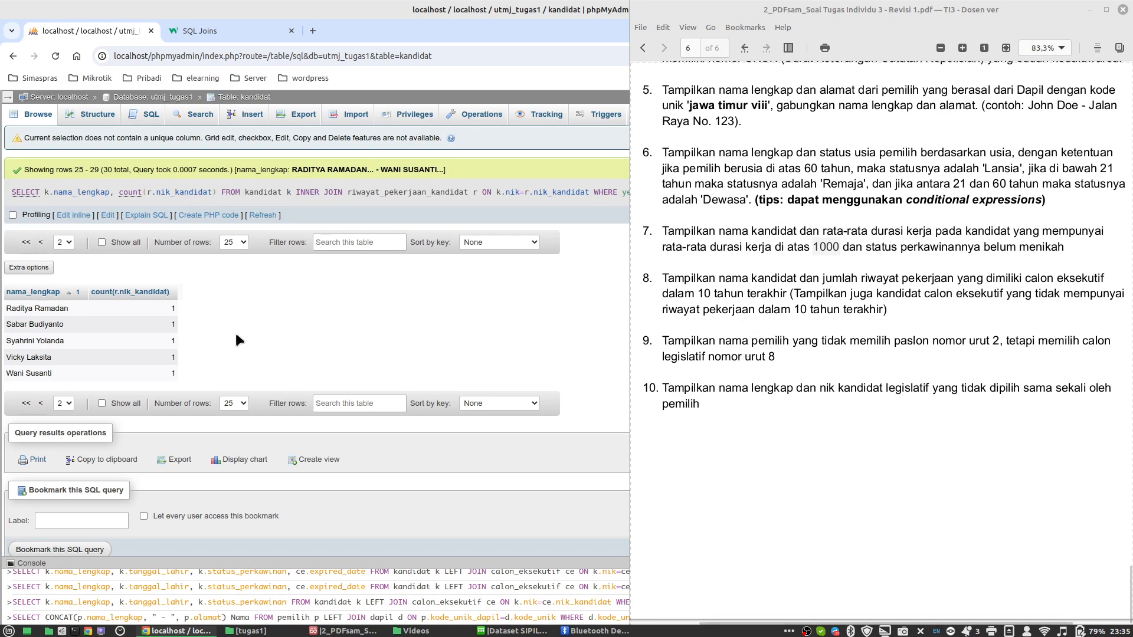
click(108, 214)
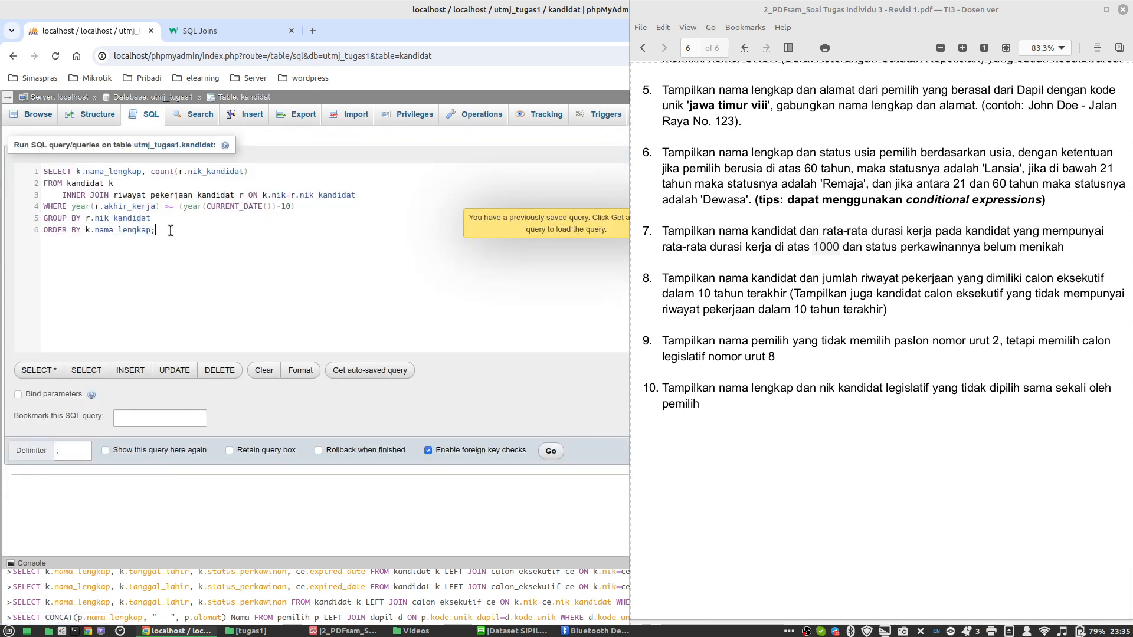
drag(155, 230, 5, 161)
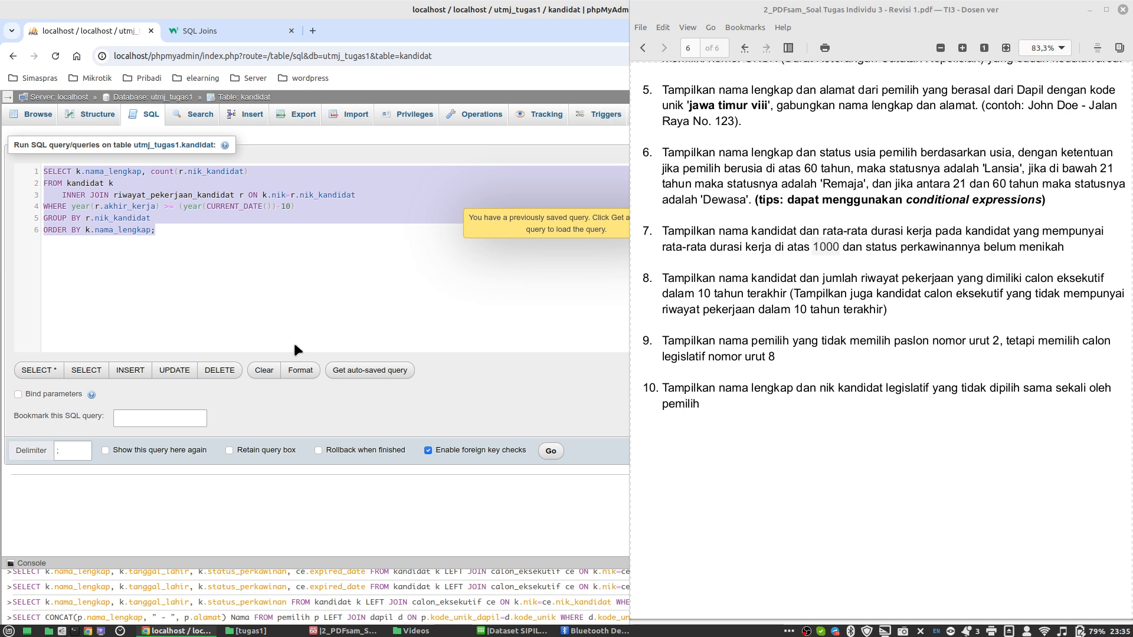
key(BackSpace)
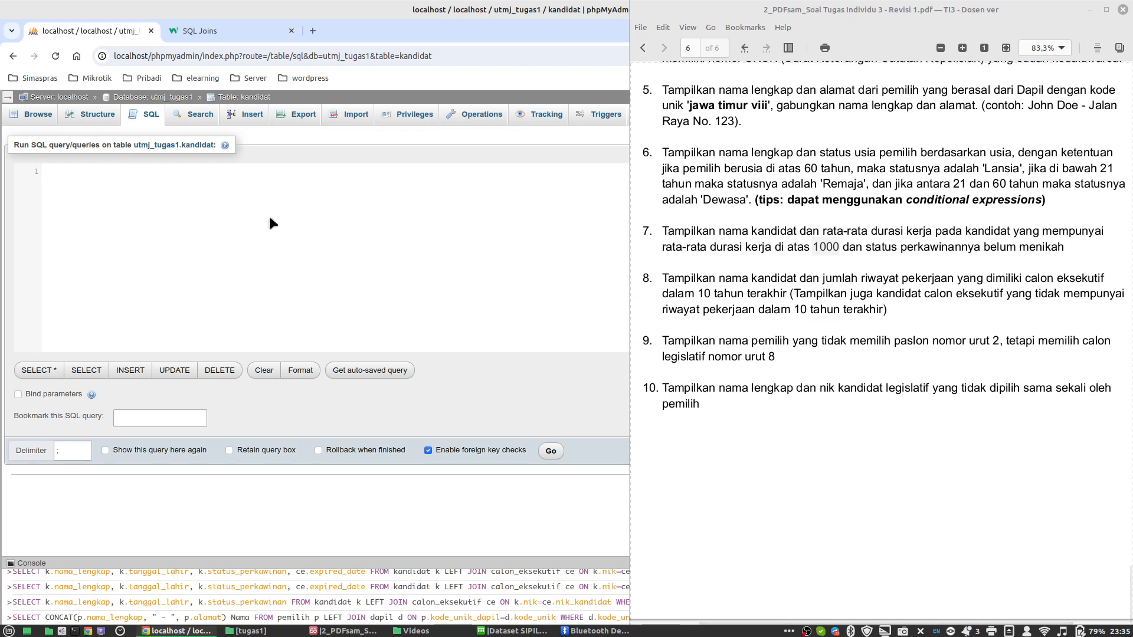
key(ctrl+z)
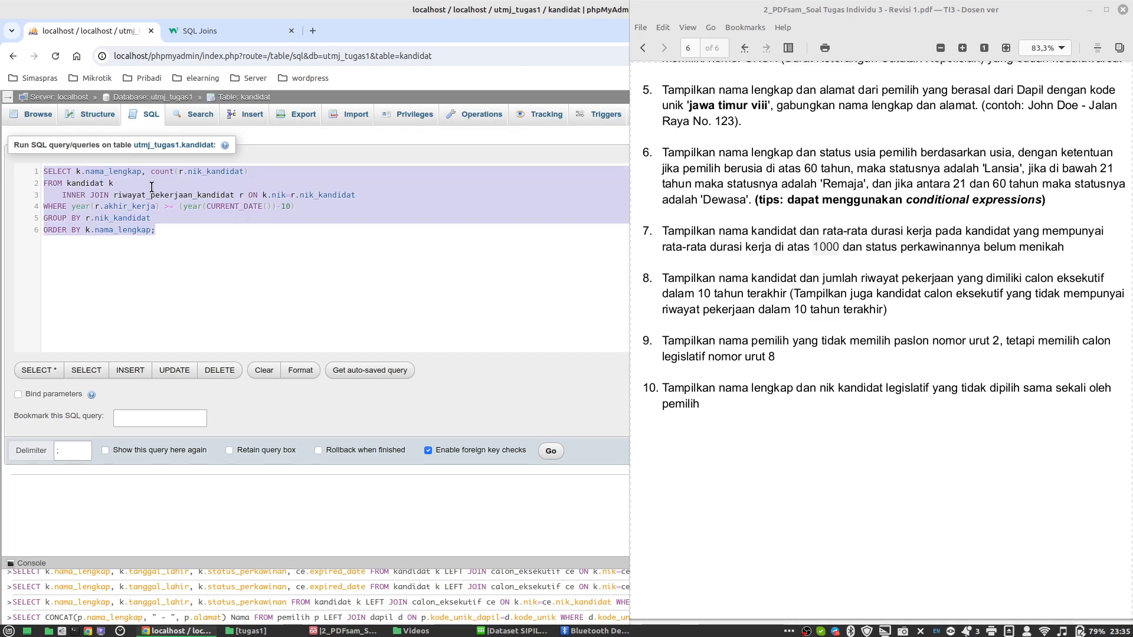
click(139, 173)
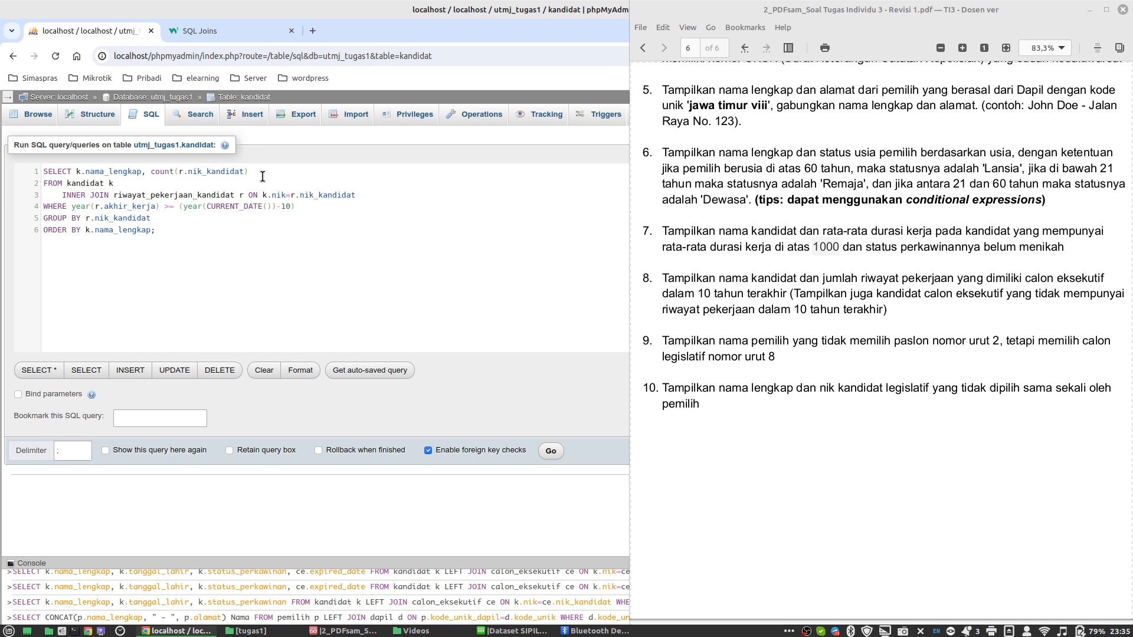
Step: Change the INNER JOIN to a LEFT JOIN and remove the year condition, GROUP BY and ORDER BY, keeping the WHERE keyword
double_click(80, 196)
text(LEFT)
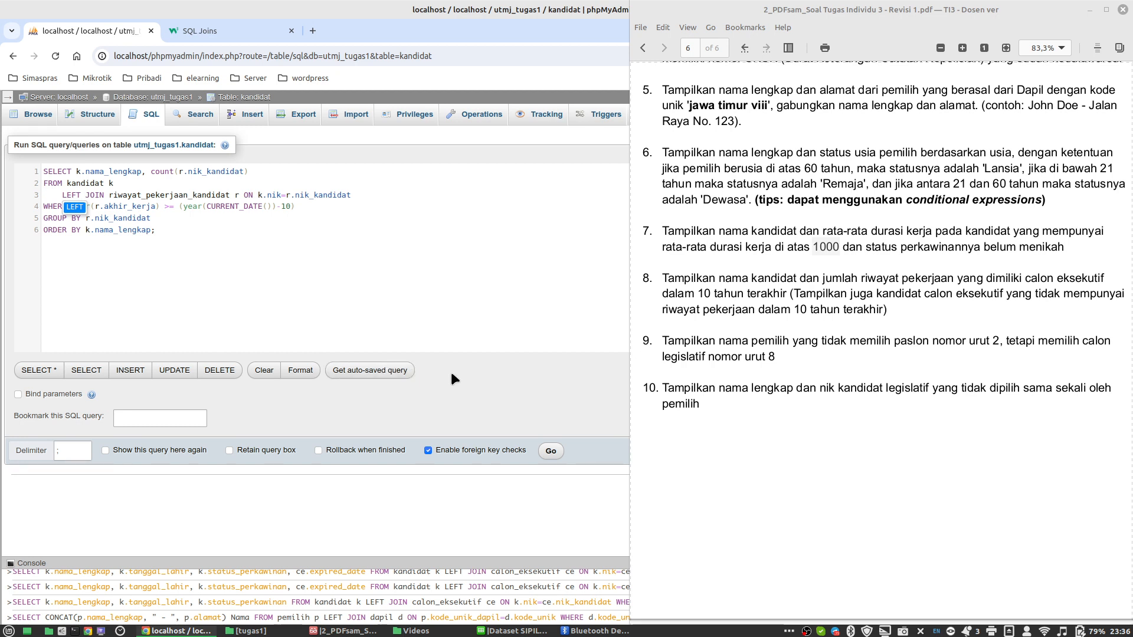
click(216, 197)
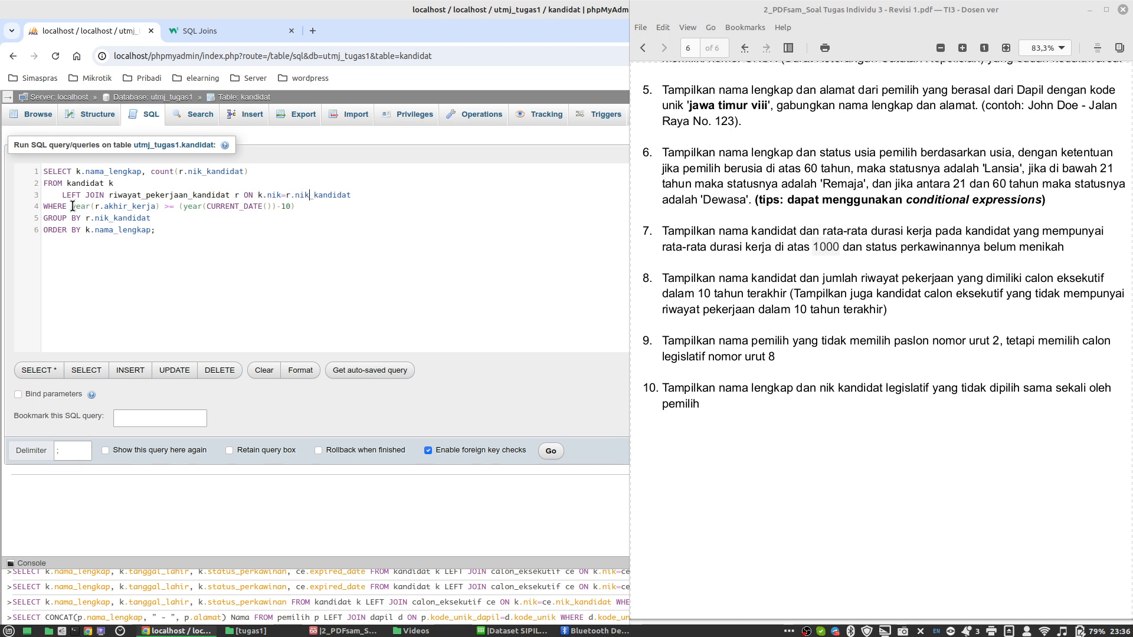
drag(72, 208, 165, 237)
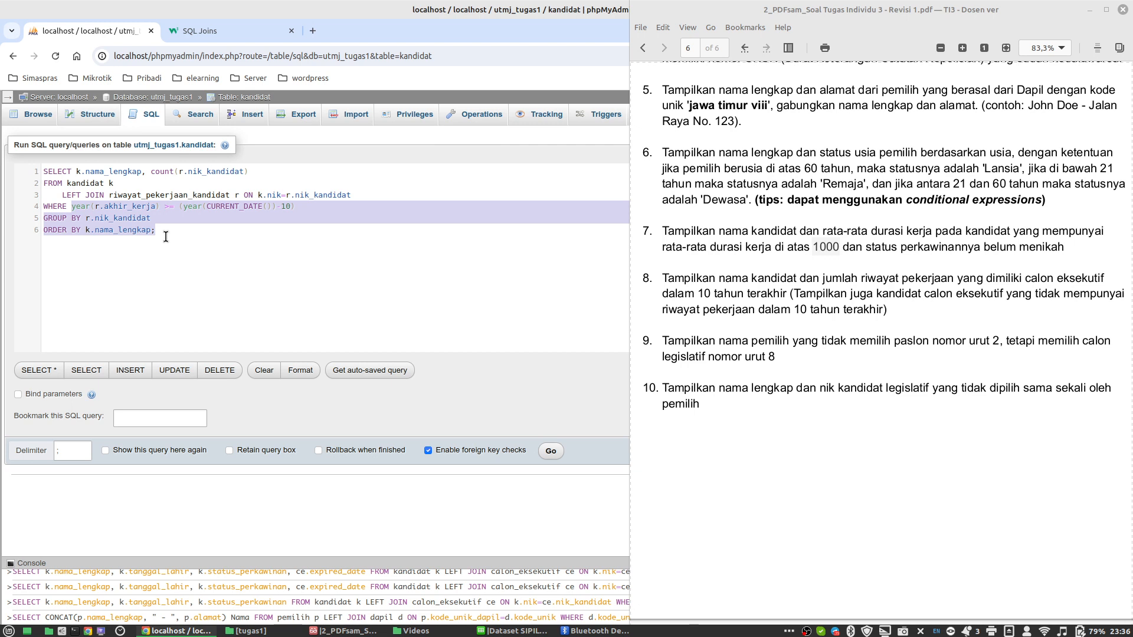
key(BackSpace)
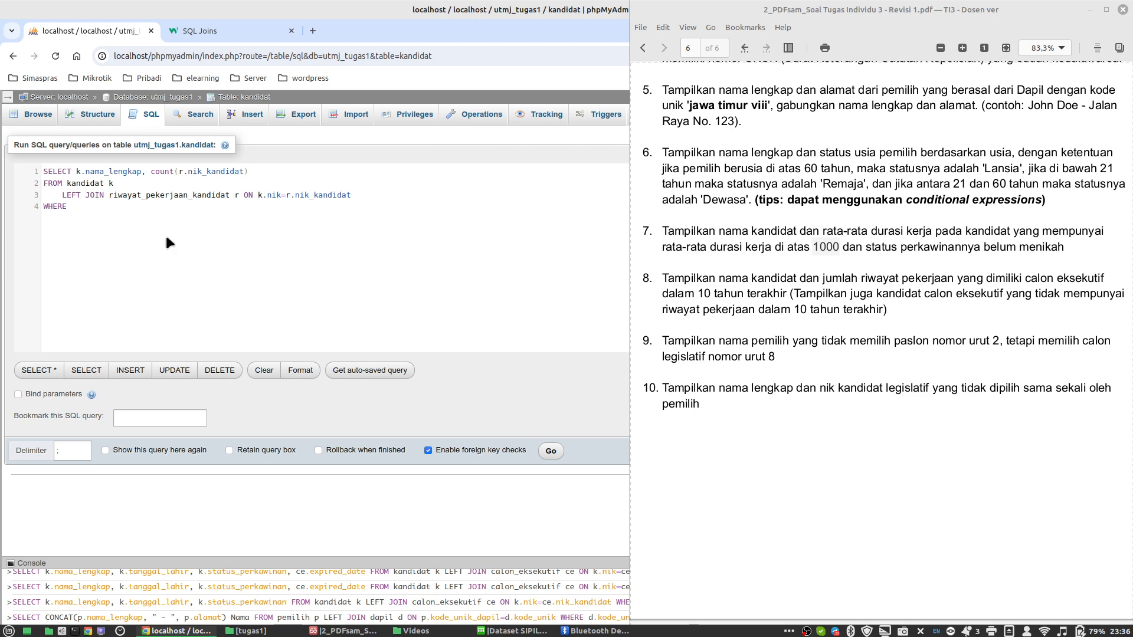
drag(258, 196, 353, 195)
click(285, 195)
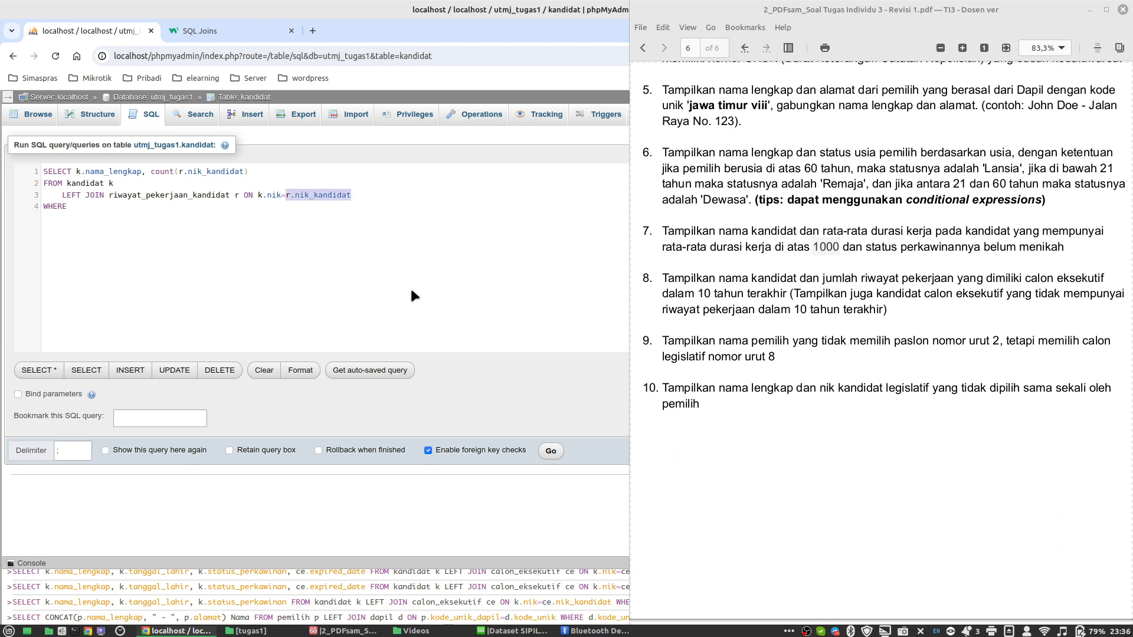
click(92, 216)
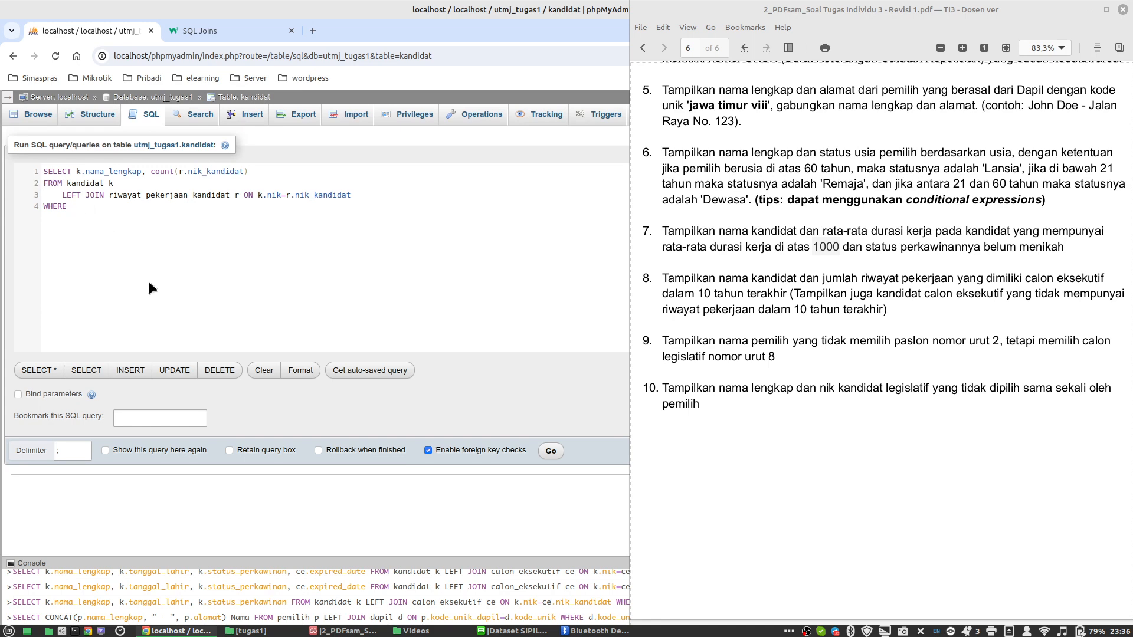
Step: Switch to the LibreOffice Calc dataset and check the candidate nik entries in the kandidat and riwayat_pekerjaan_kandidat sheets
click(516, 631)
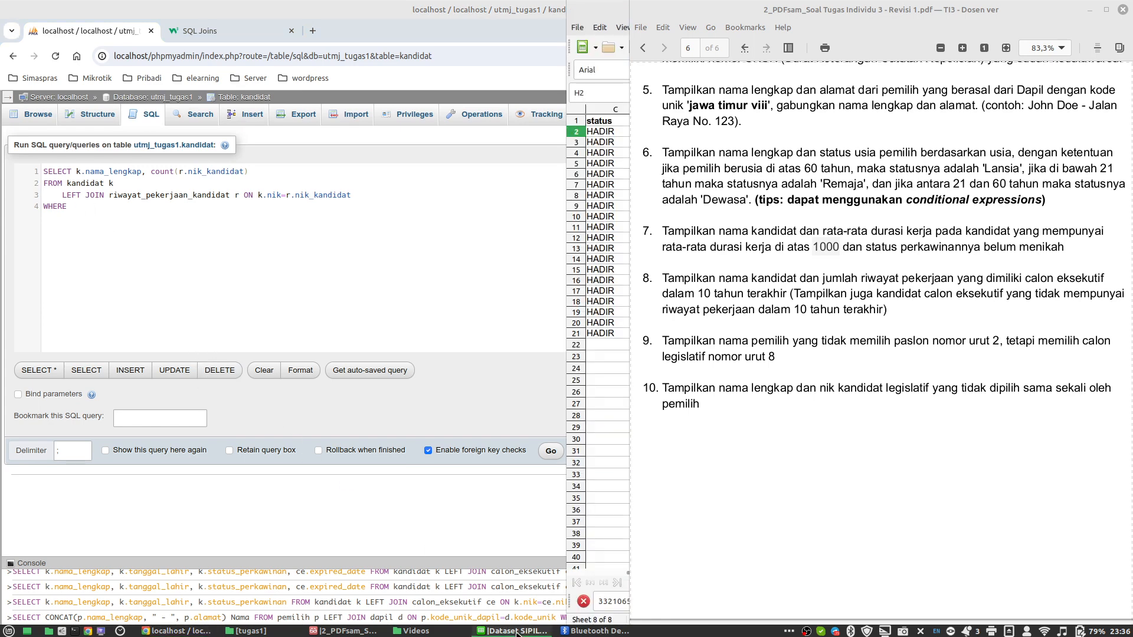
click(1090, 9)
click(751, 394)
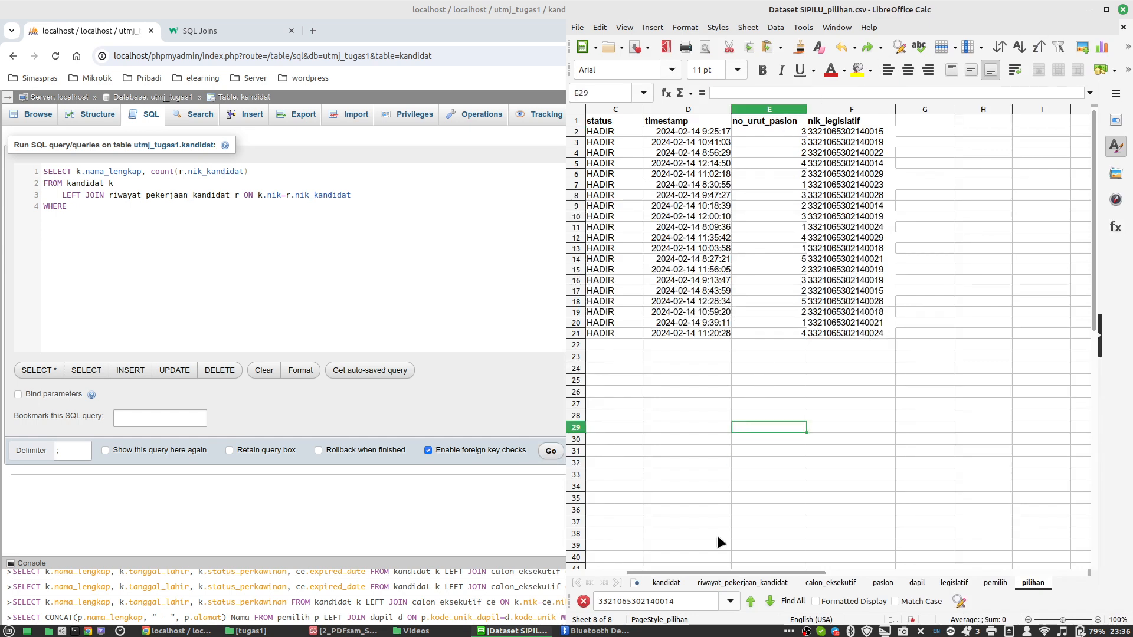
click(666, 583)
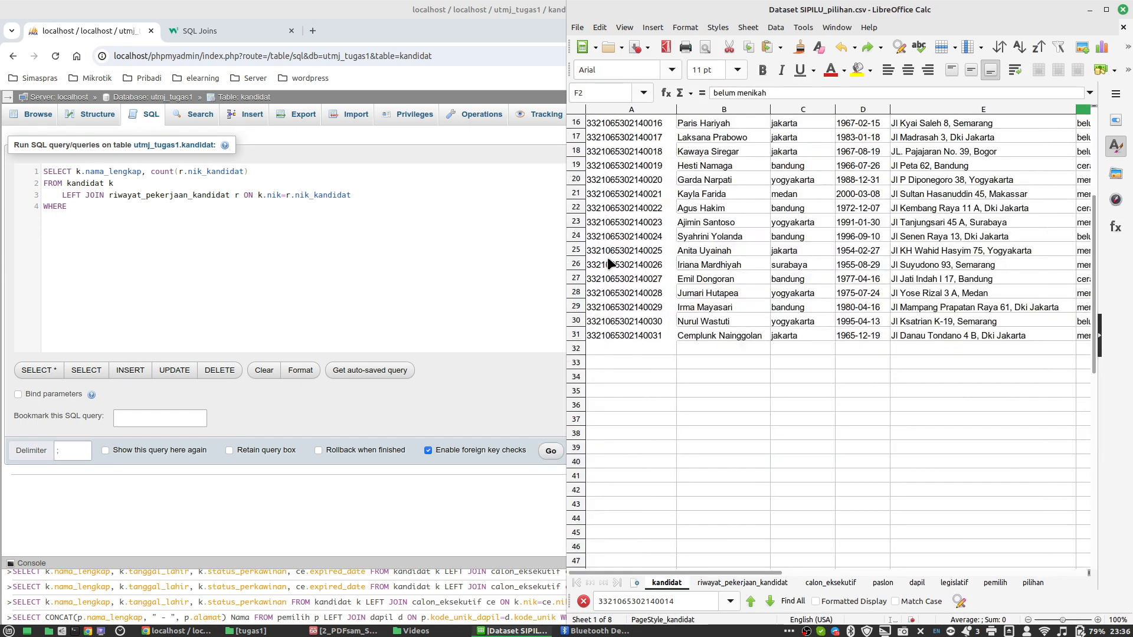
scroll(608, 257, up, 5)
click(643, 140)
scroll(643, 140, down, 4)
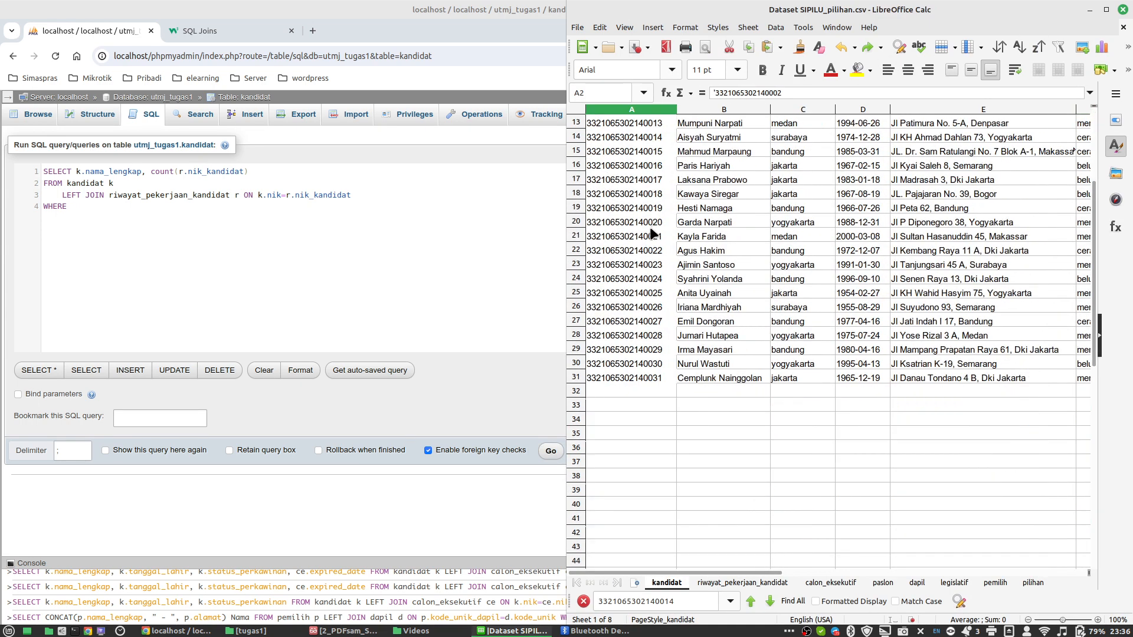
click(649, 378)
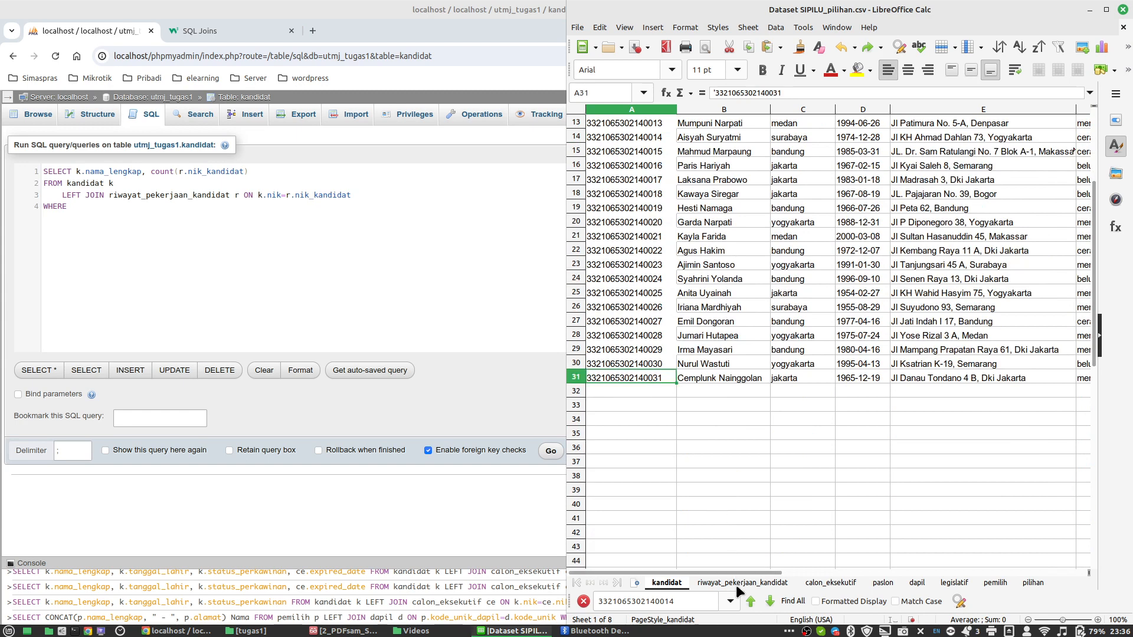
click(735, 584)
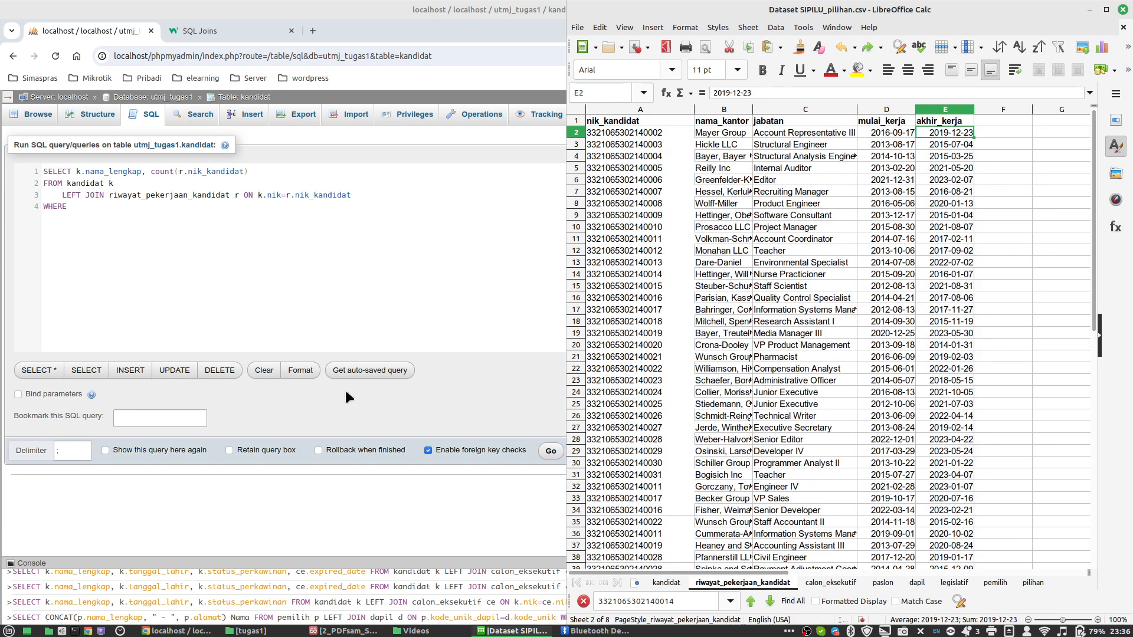
Step: Return to the phpMyAdmin query, complete the WHERE clause with r.nik_kandidat IS NULL; and run it
click(78, 221)
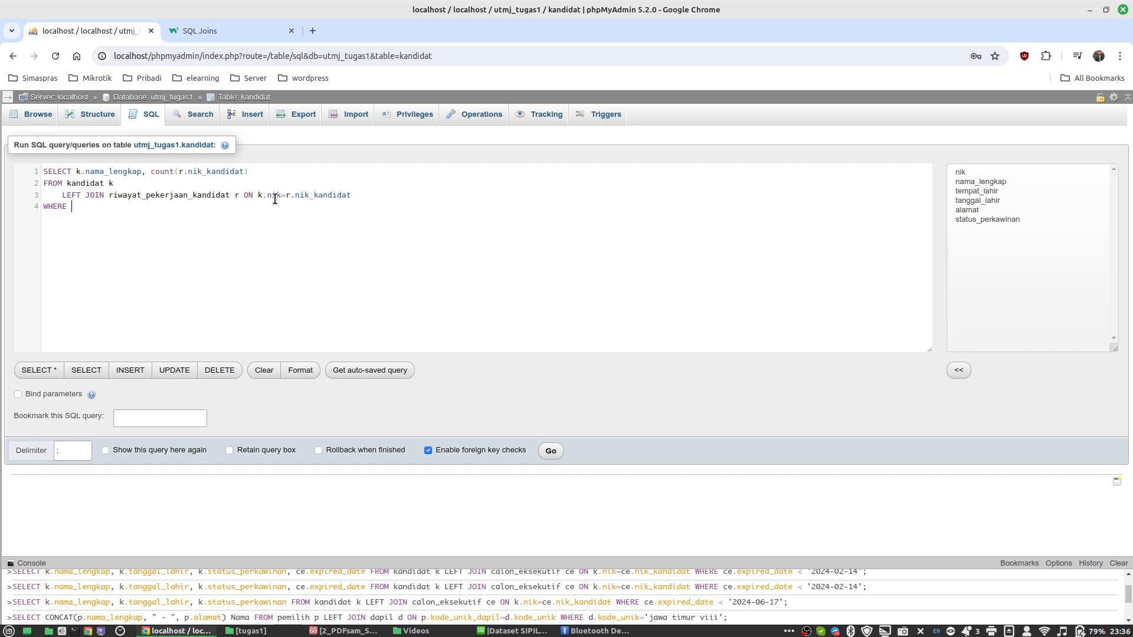
drag(286, 196, 357, 200)
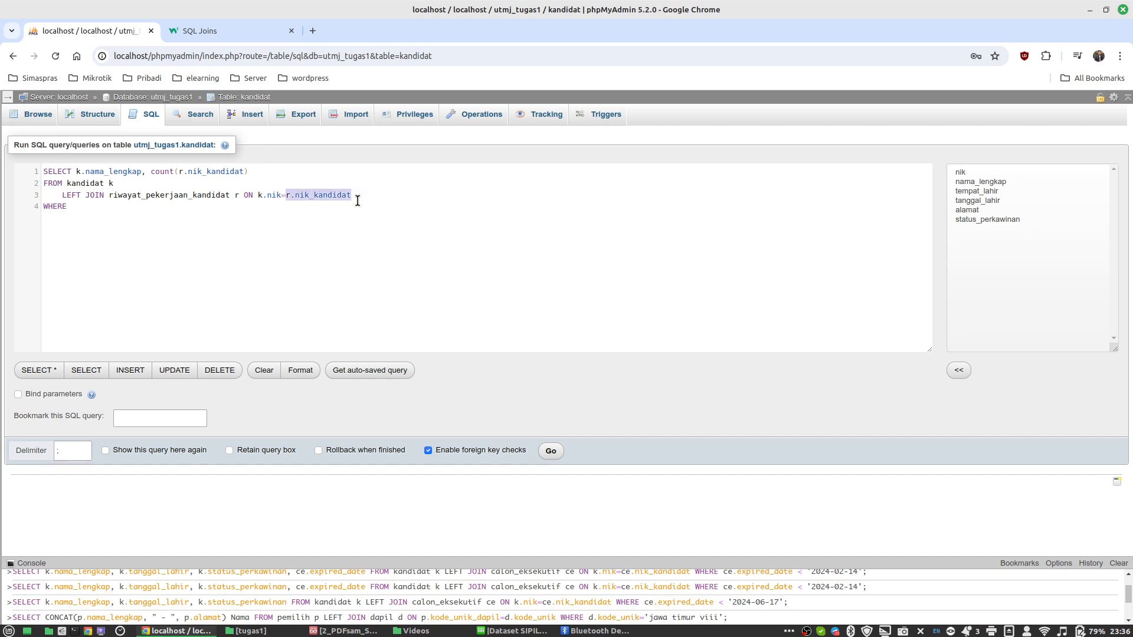
click(192, 214)
text(r,)
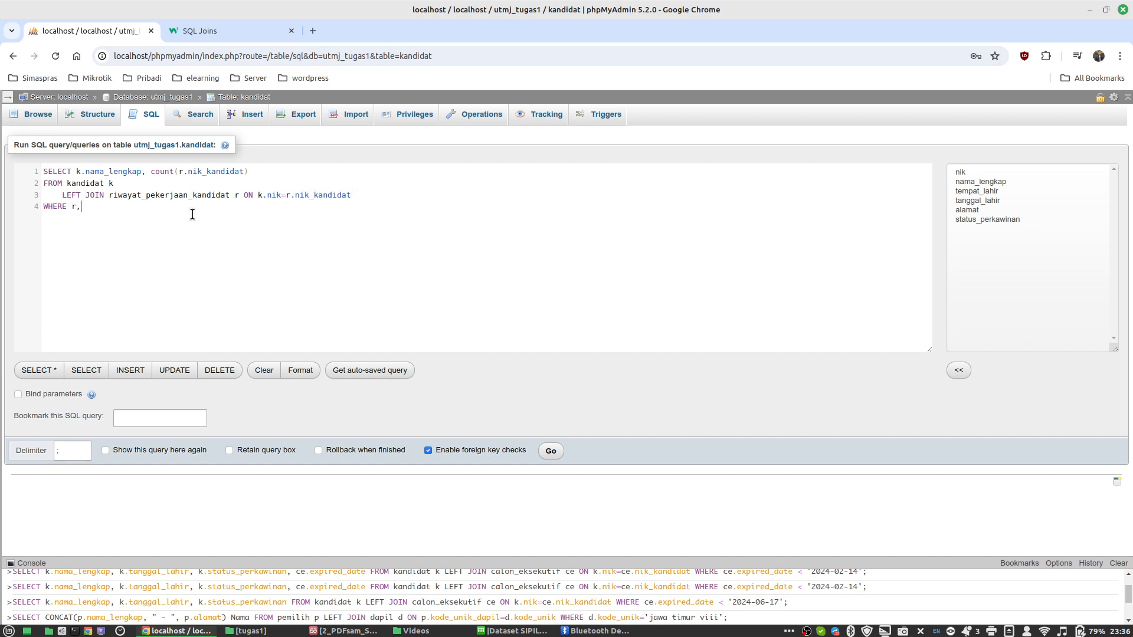
key(BackSpace)
text(.nik)
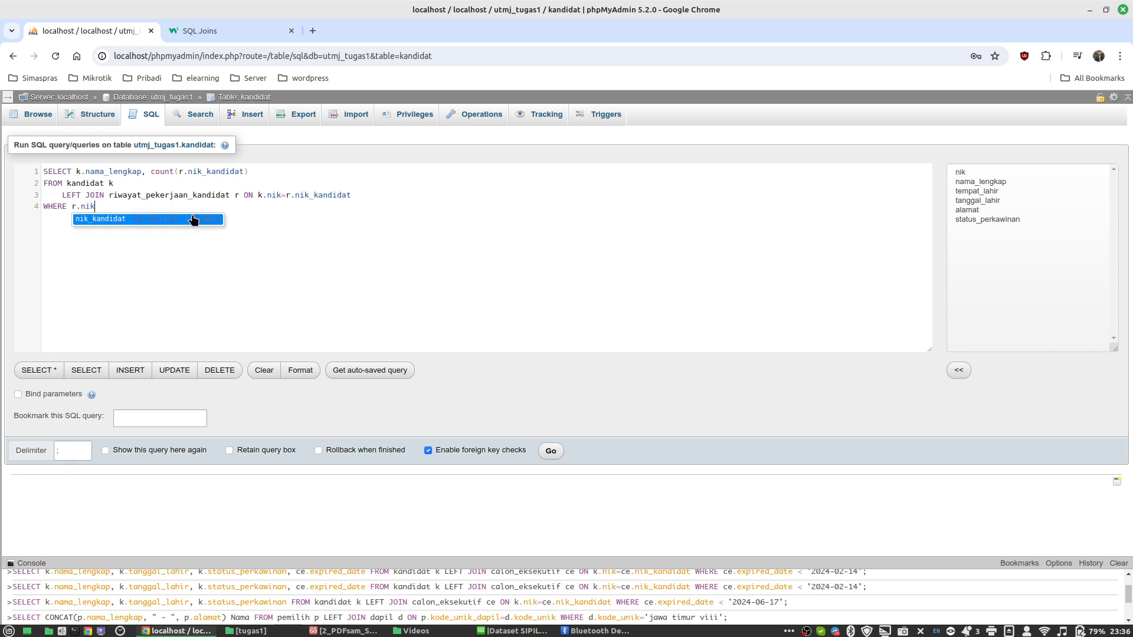
key(Return)
text(IS NU)
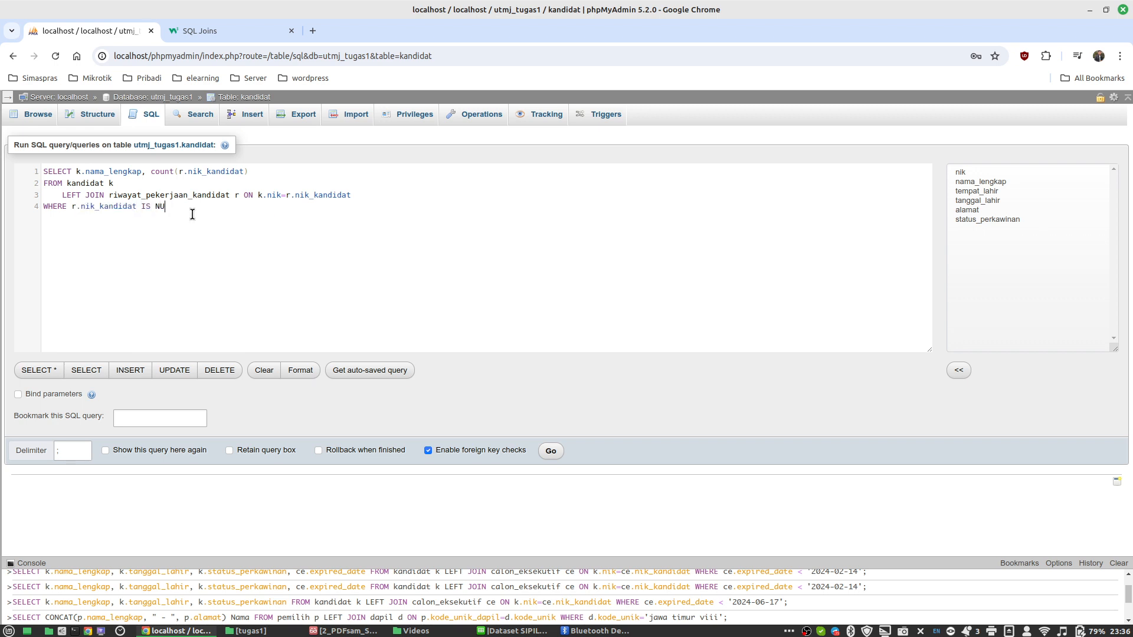
text(LL;)
click(551, 451)
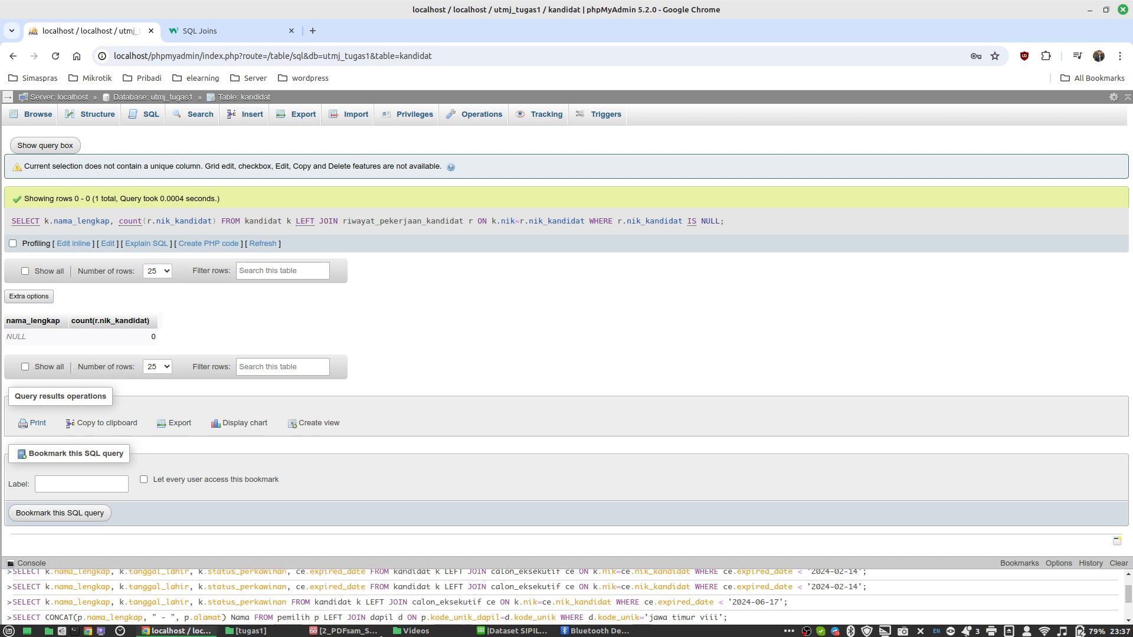
Step: Bring up the assignment PDF beside a fresh SQL query and make the query read FROM pemilih p, with each clause on its own line
click(343, 631)
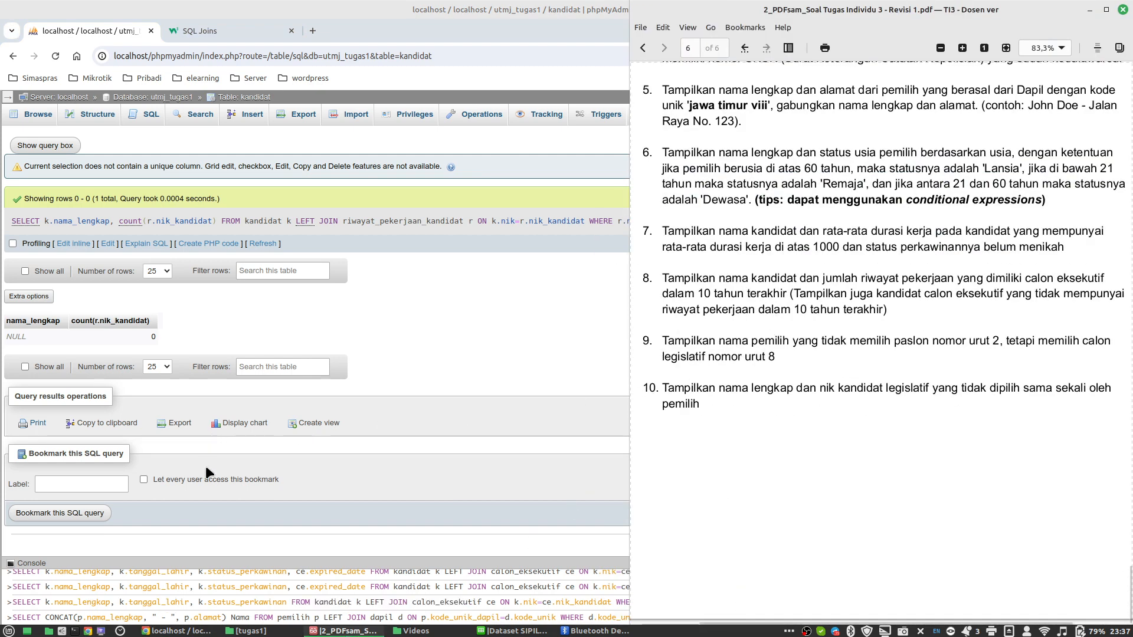
click(144, 114)
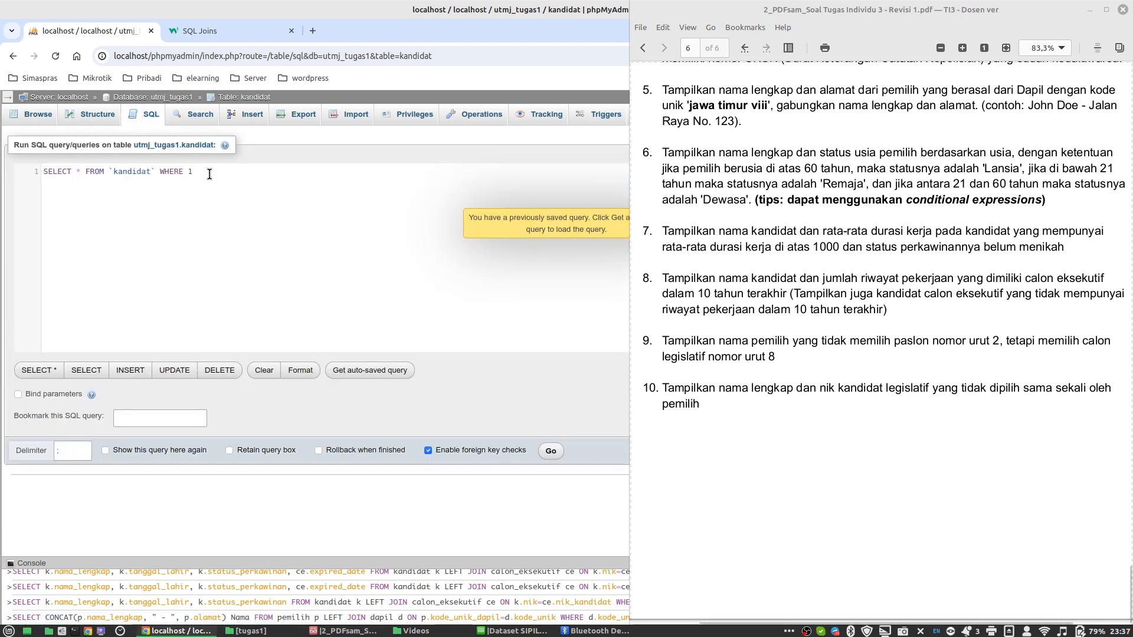
click(83, 172)
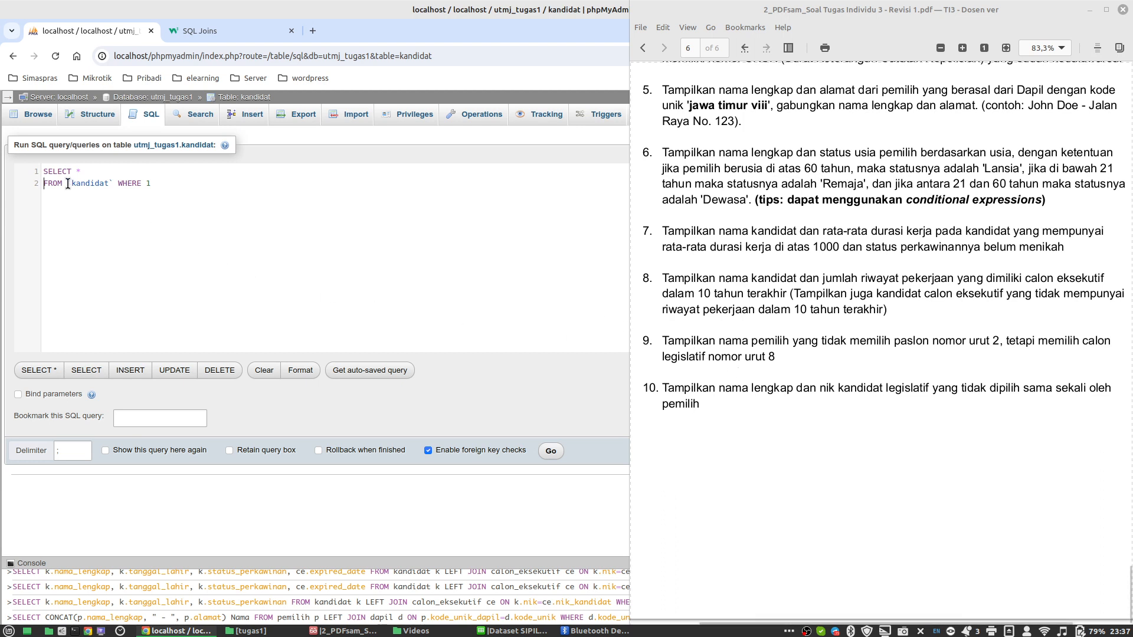
drag(67, 184, 113, 186)
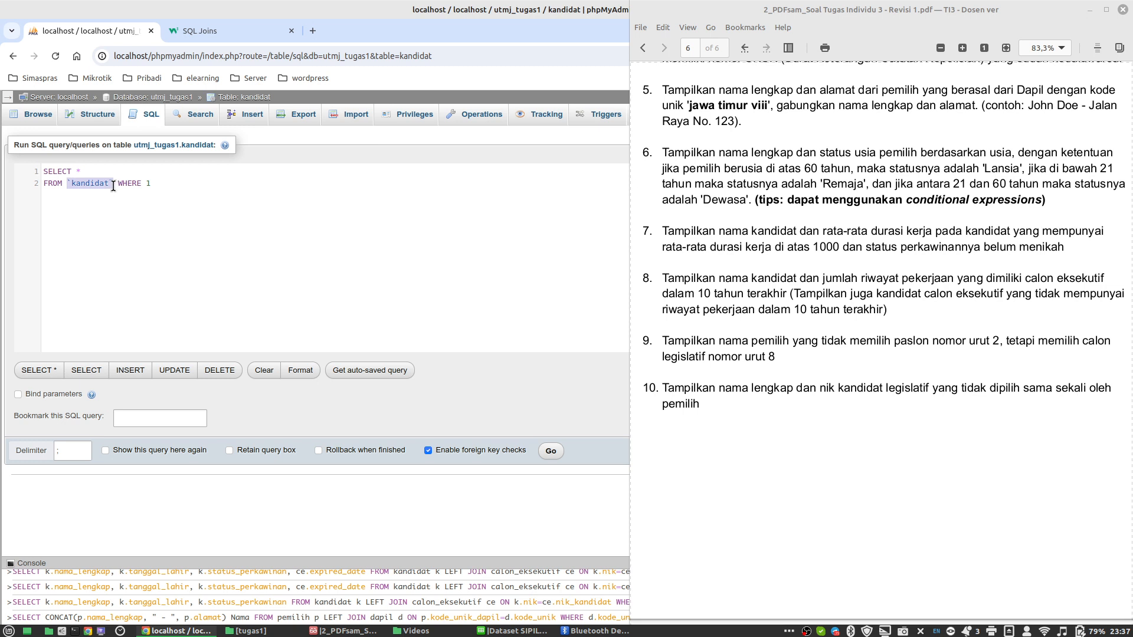
text(pemi)
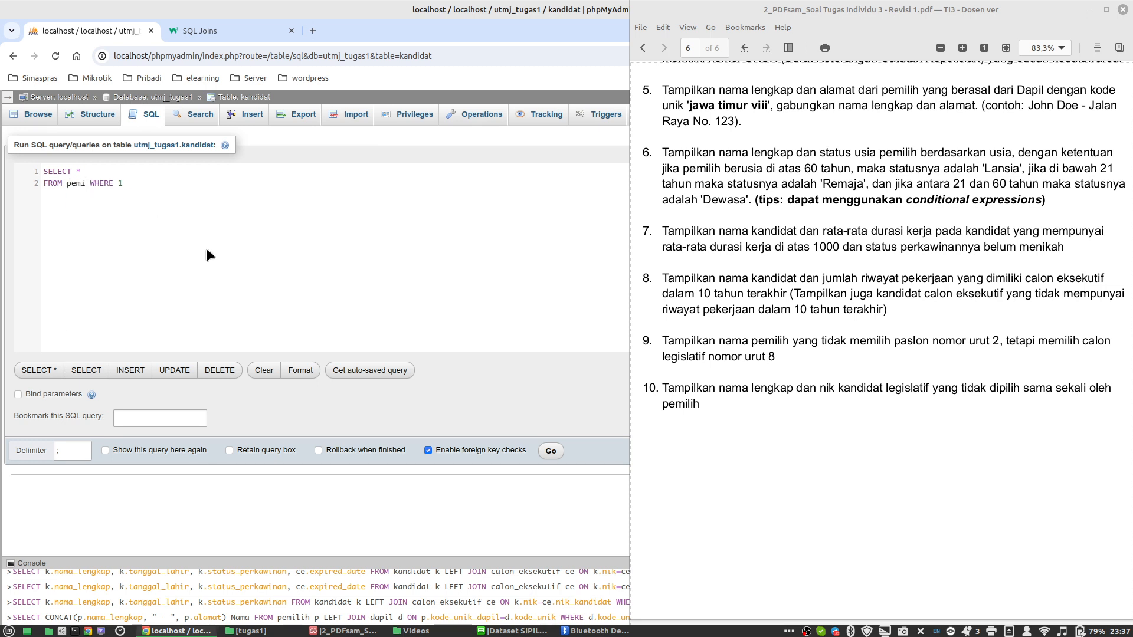
text(lih p)
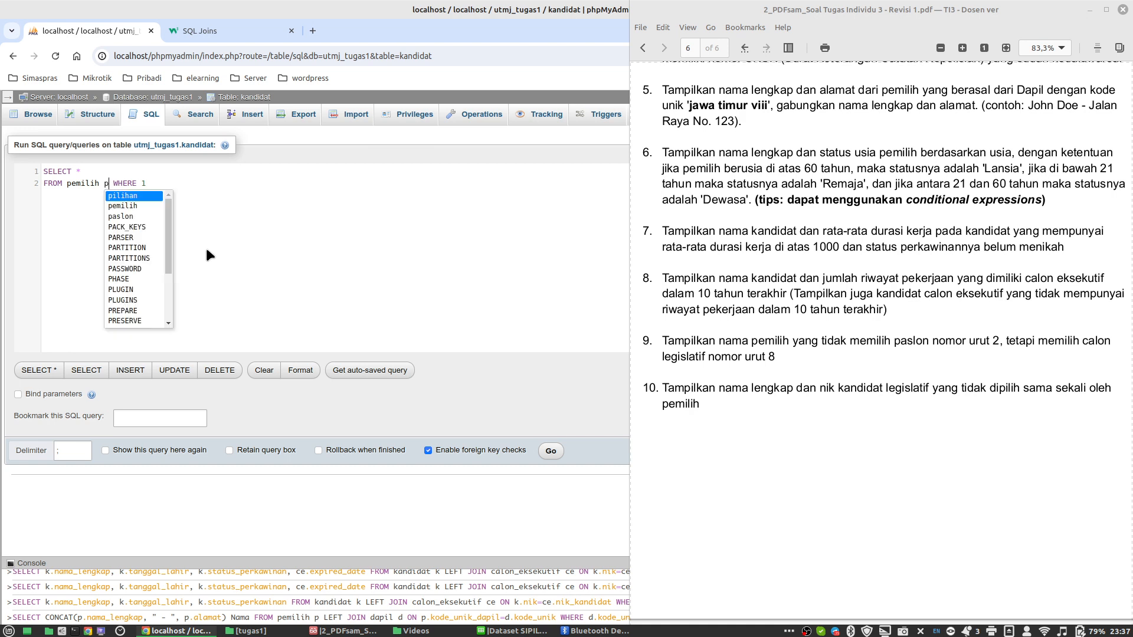
key(Right)
key(Return)
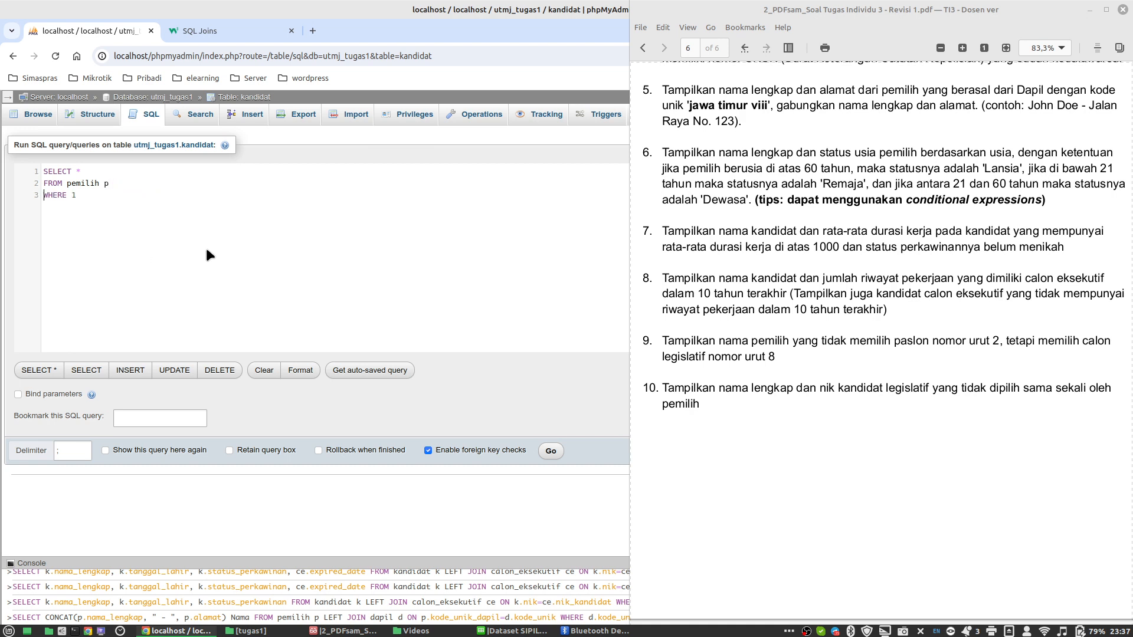
Step: Replace the asterisk in the SELECT clause with p.nama_lengkap
key(Up)
key(Up)
key(End)
text(\)
key(BackSpace)
key(BackSpace)
key(BackSpace)
text(p.)
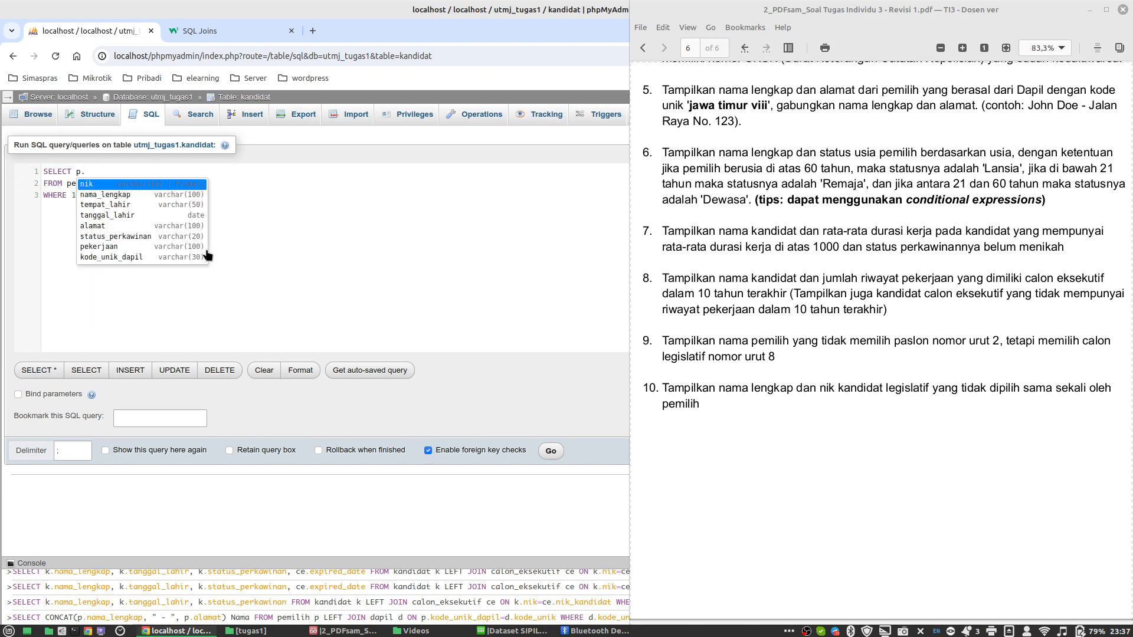
text(nama)
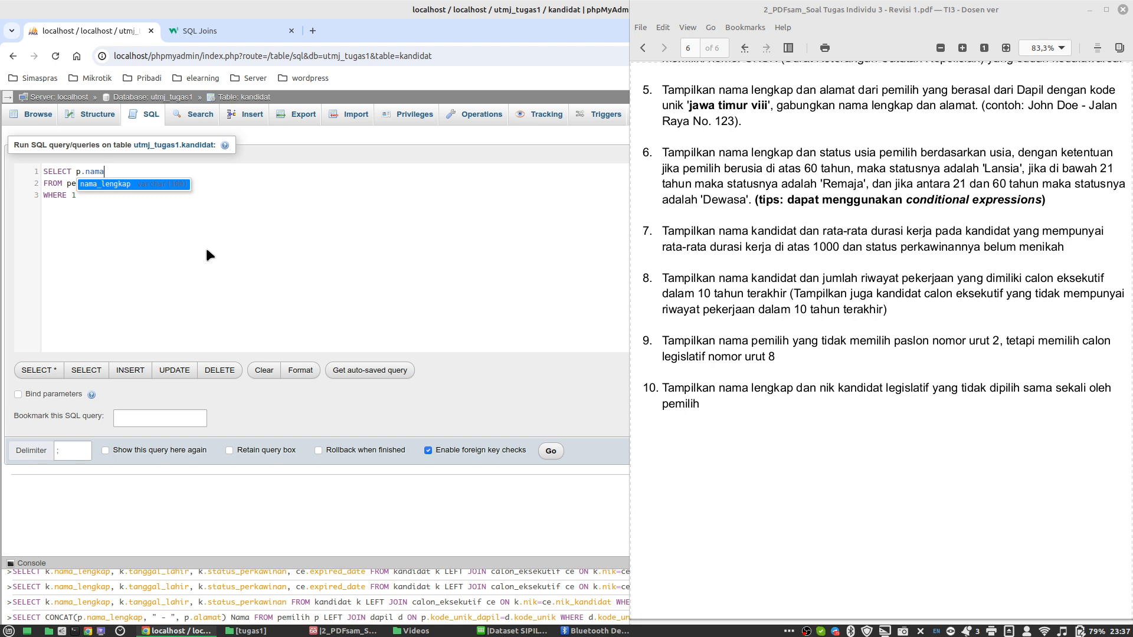
key(Return)
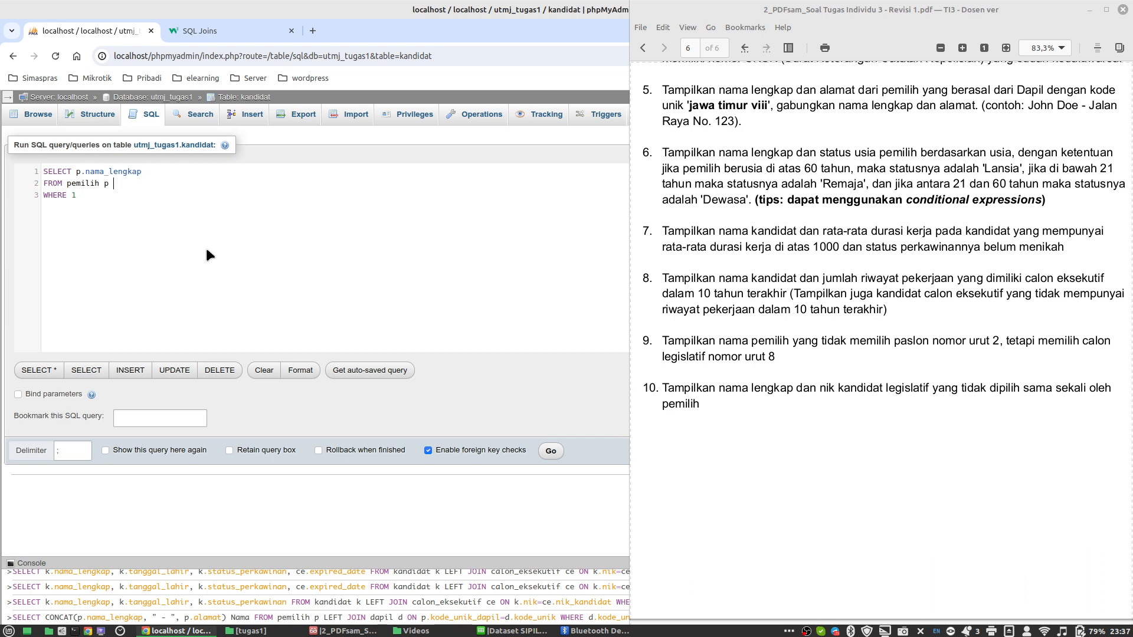
Step: Add INNER JOIN pilihan pi ON p.nik=pi.nik_pemilih on its own line below the FROM clause
key(Return)
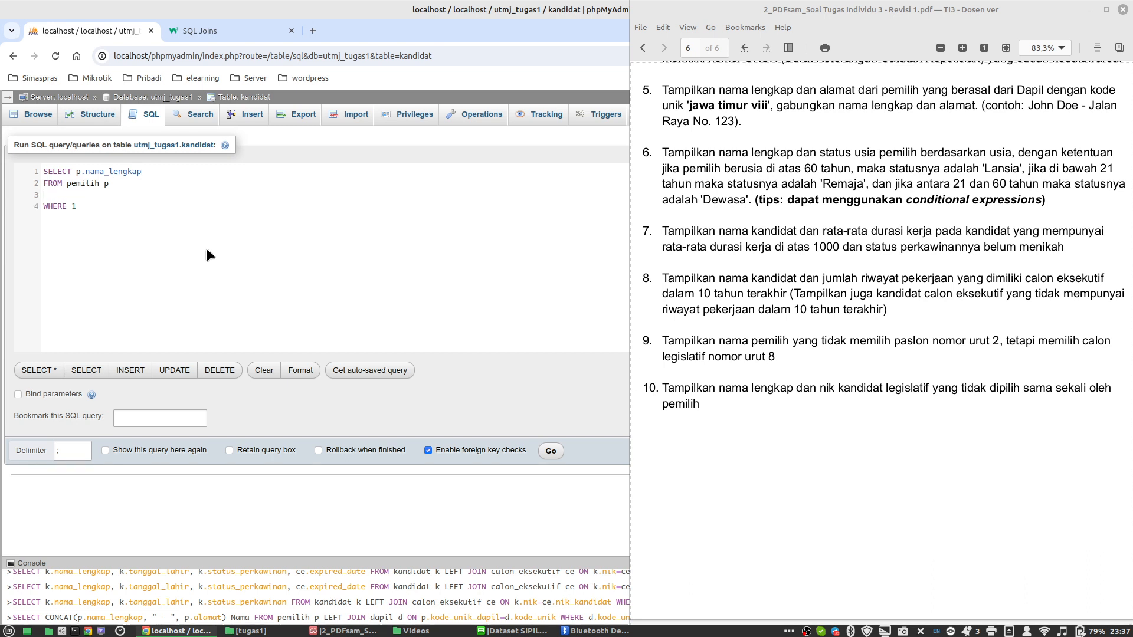
text(INNE)
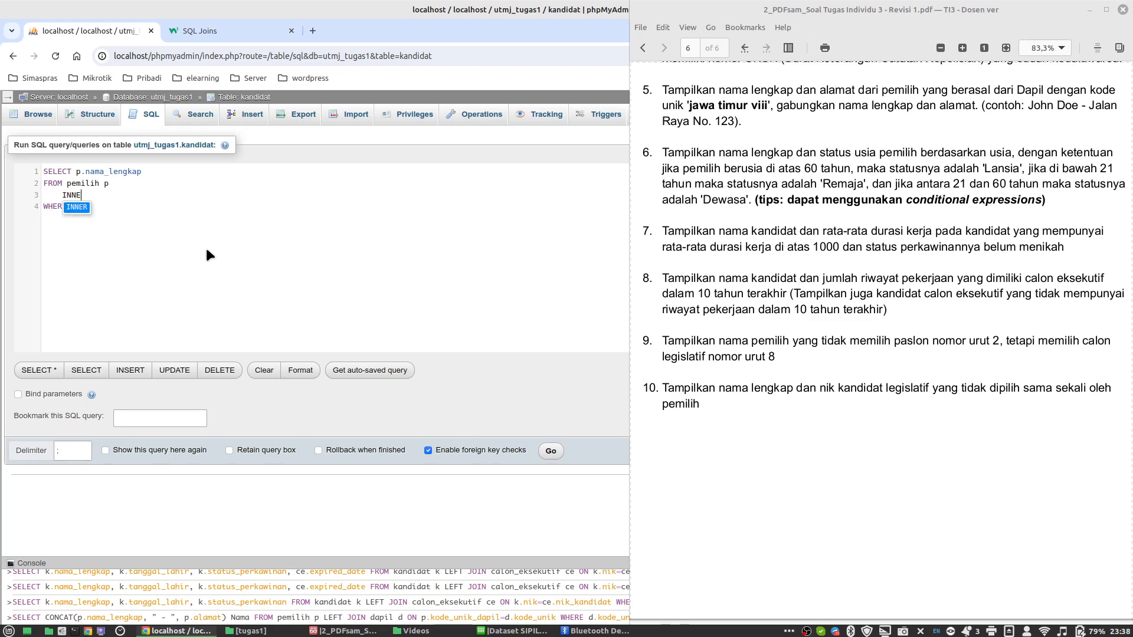
text(R JOIN)
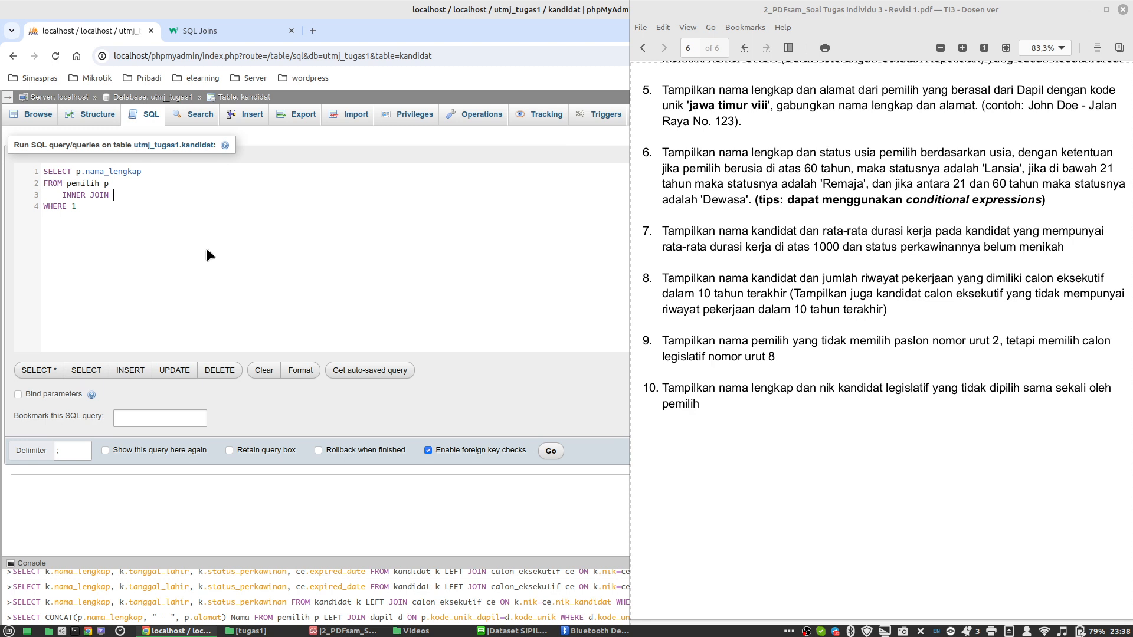
text( pilihan pi ON p.nik=pi.nik)
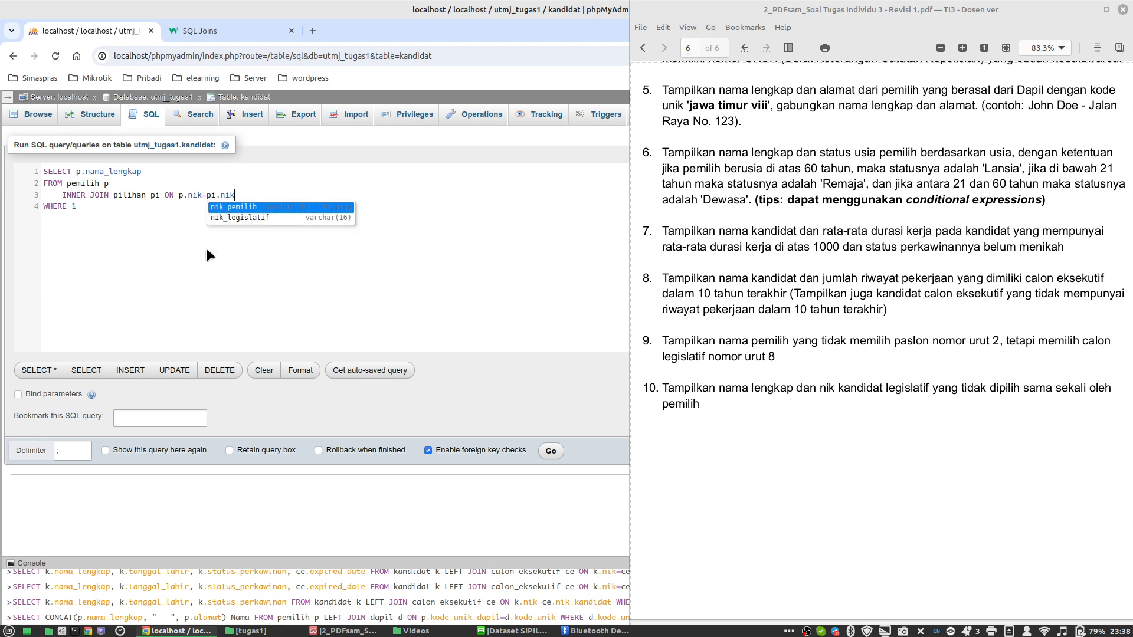
key(Return)
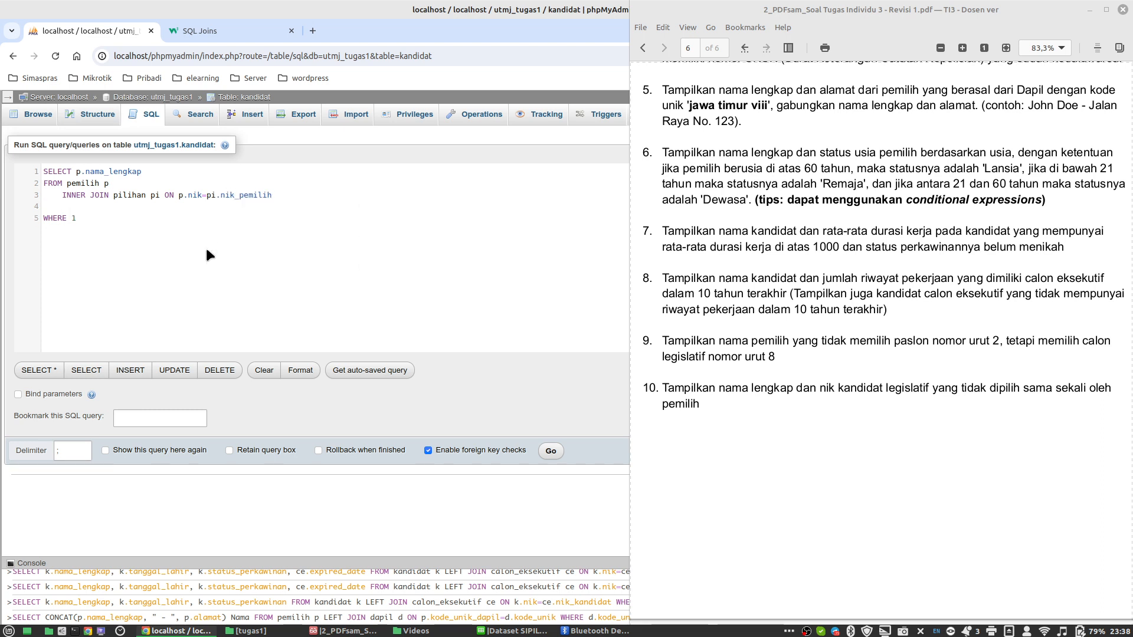
Step: Add a second join line reading INNER JOIN legislatif l ON l.nik_kandidat=pi.nik_legislatif
key(Return)
text(INNE)
key(Return)
text(JOIN legislatif l ON)
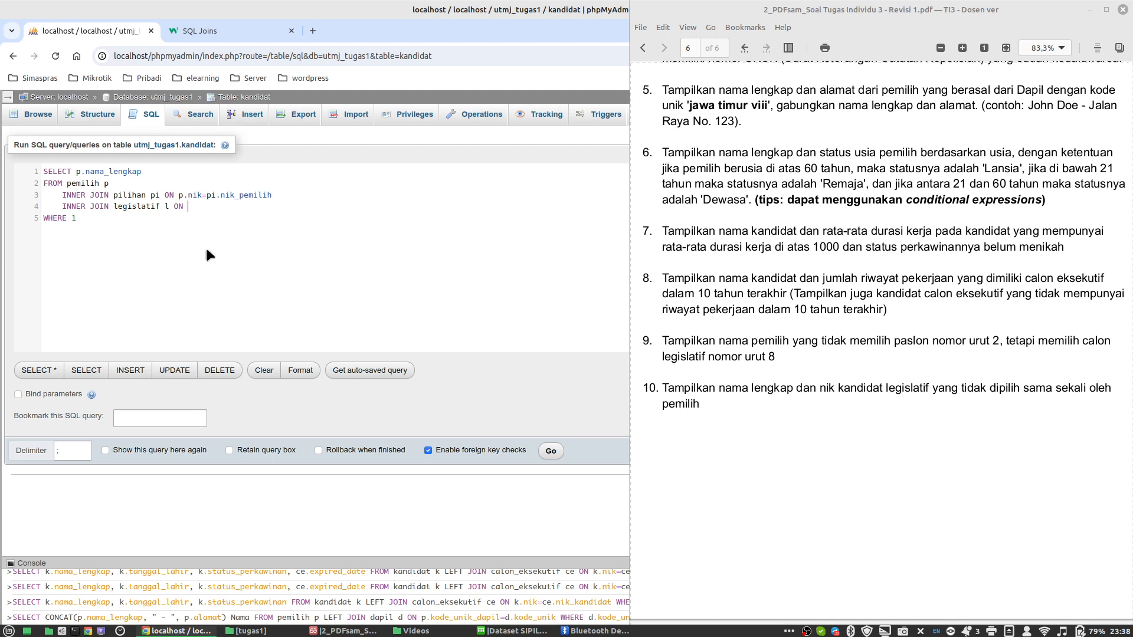
text(l.)
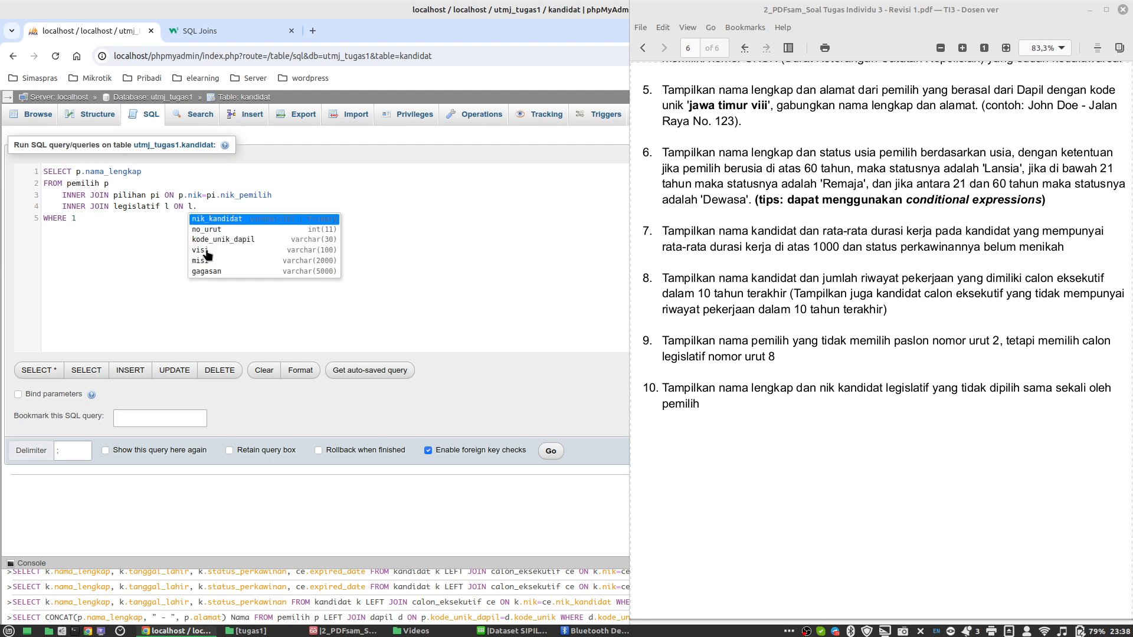
text(nik_kandidat)
key(Return)
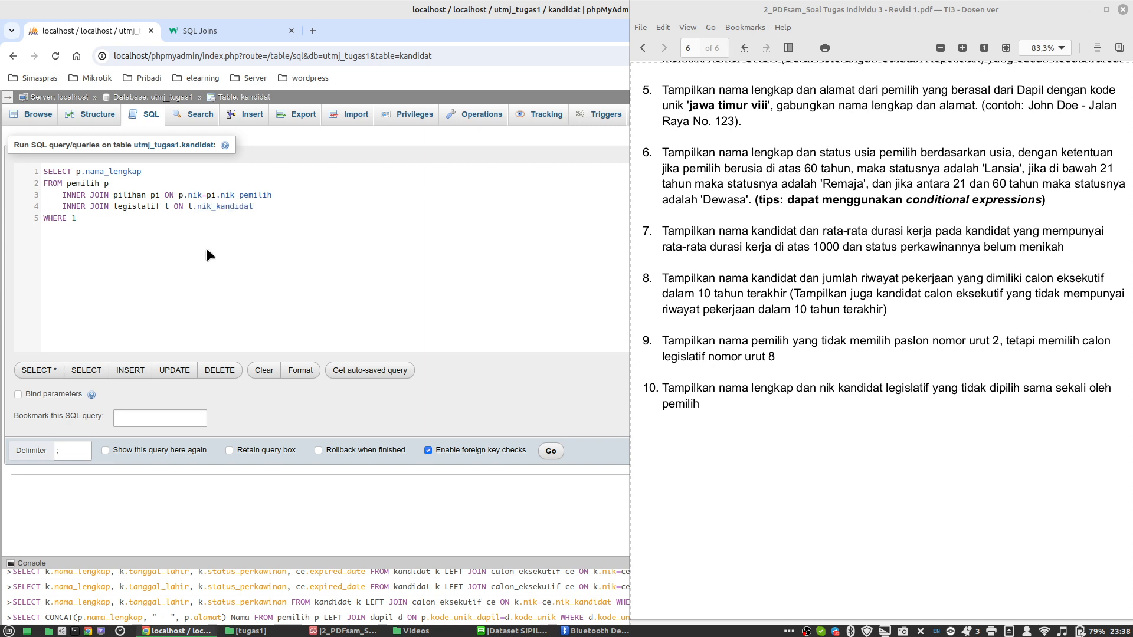
text(=pi)
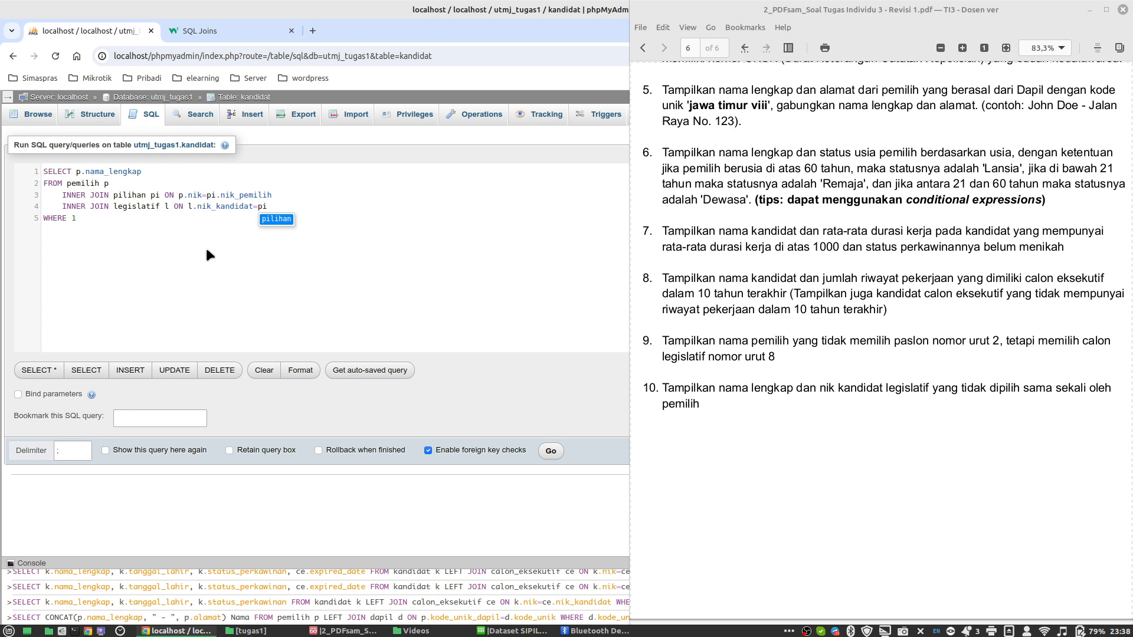
text(.nik)
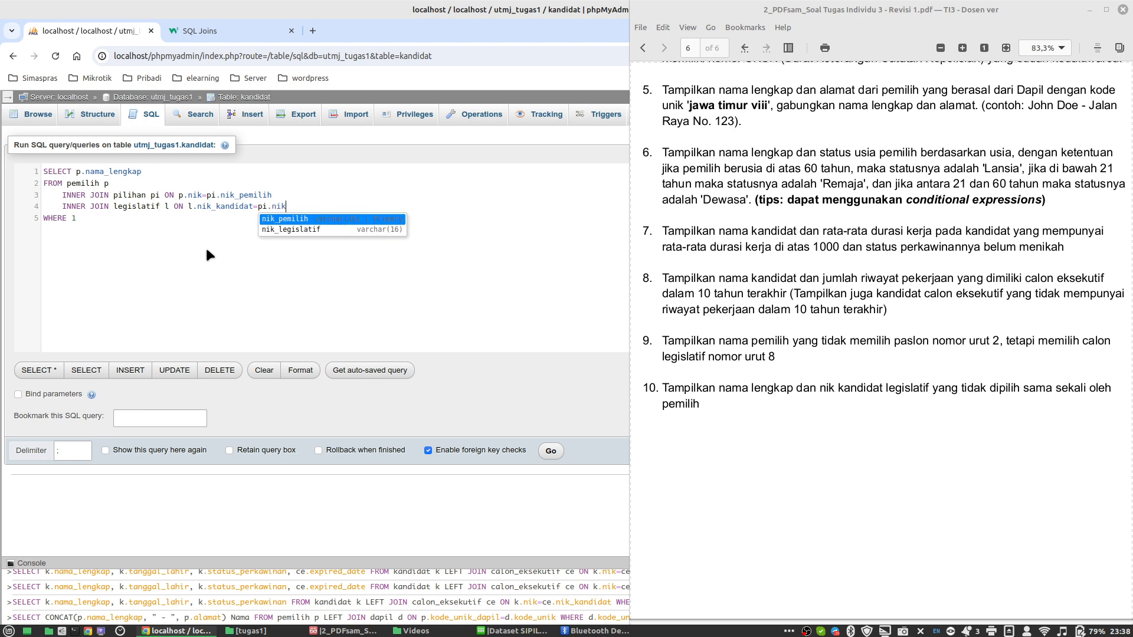
key(Down)
key(Return)
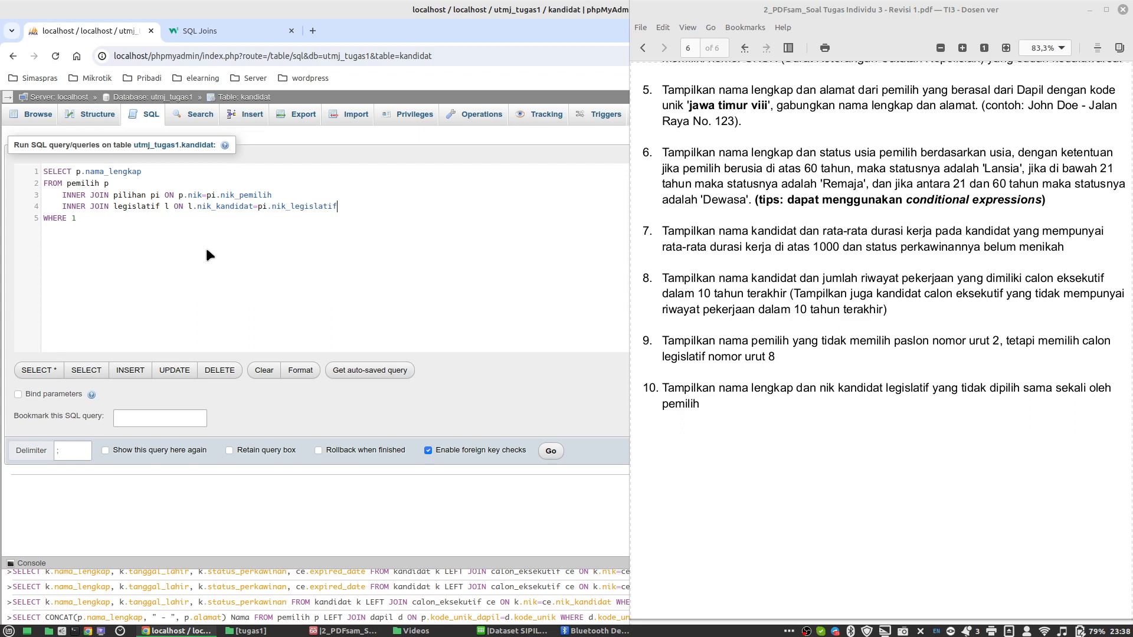
Step: Set the WHERE clause to pi.no_urut_paslon != 2 AND l.no_urut=8; and run the query
key(BackSpace)
text(pi.)
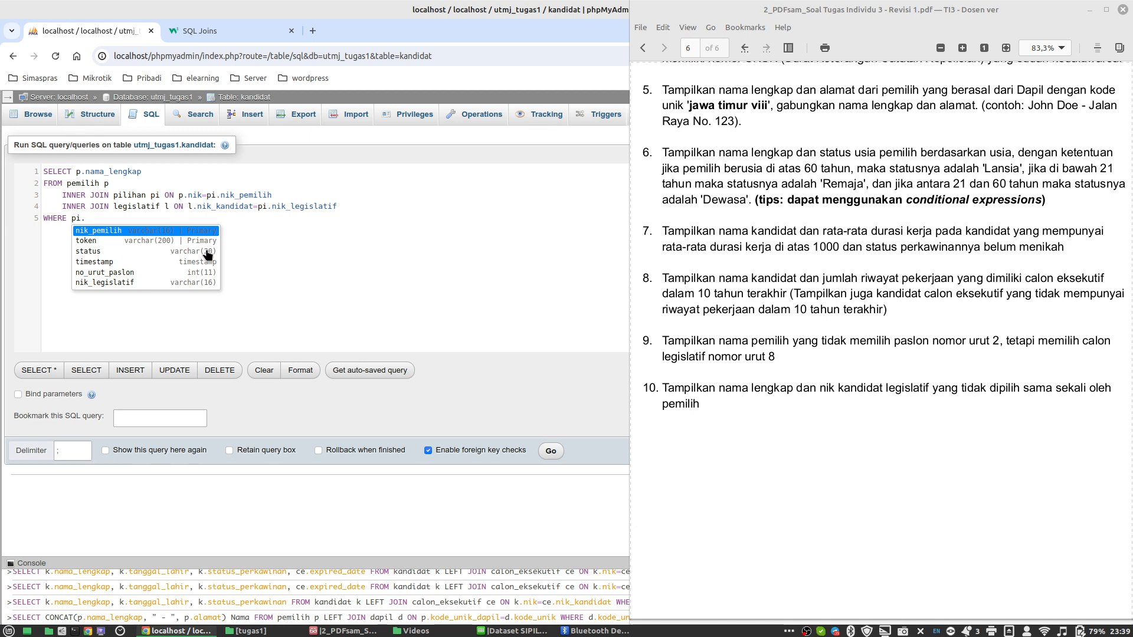
key(Down)
key(Down)
key(Down)
key(Down)
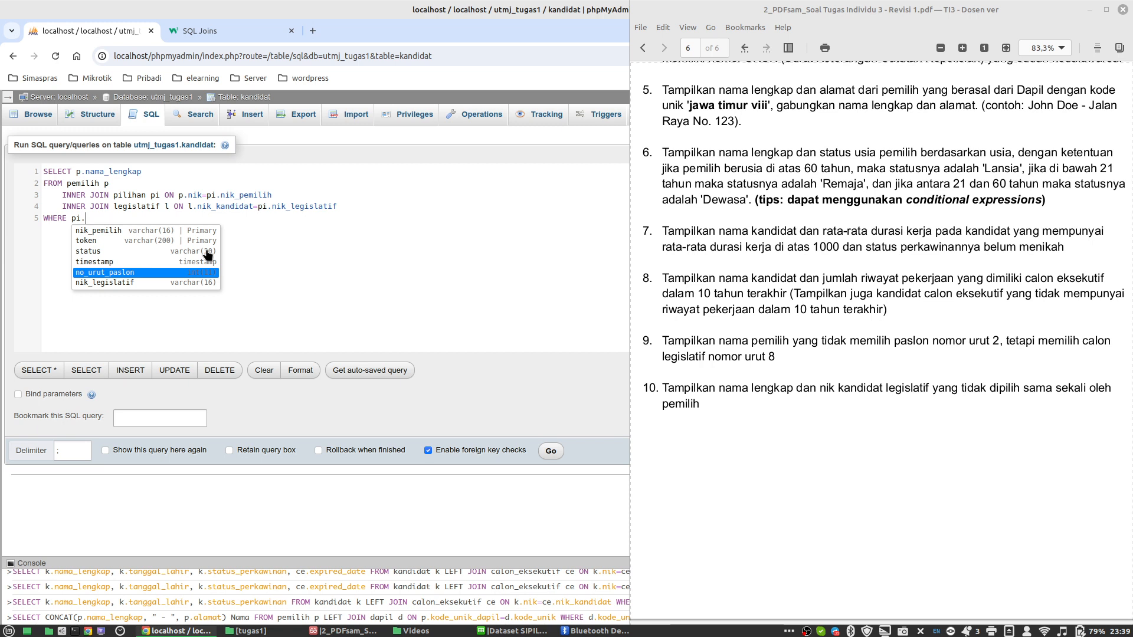
key(Return)
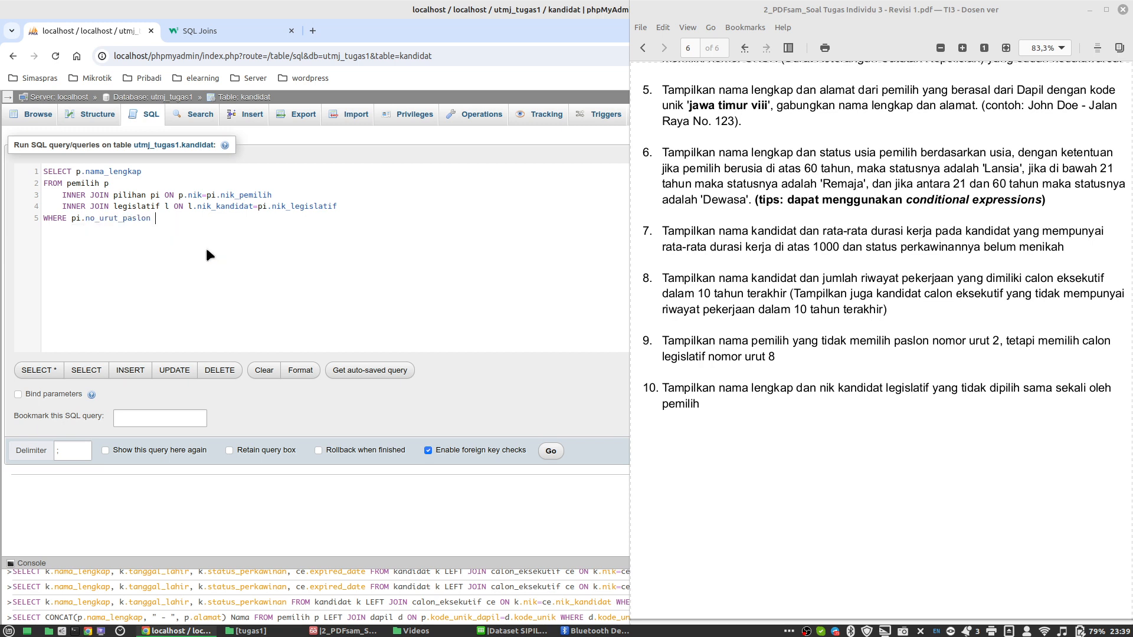
text(!= 2 AND l.no)
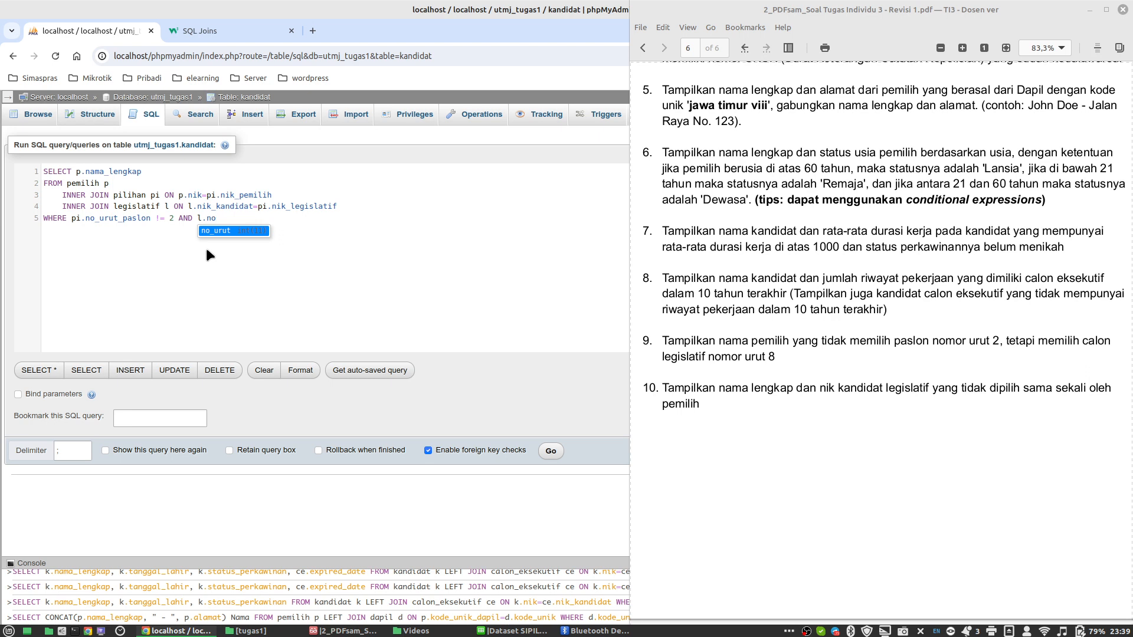
key(Return)
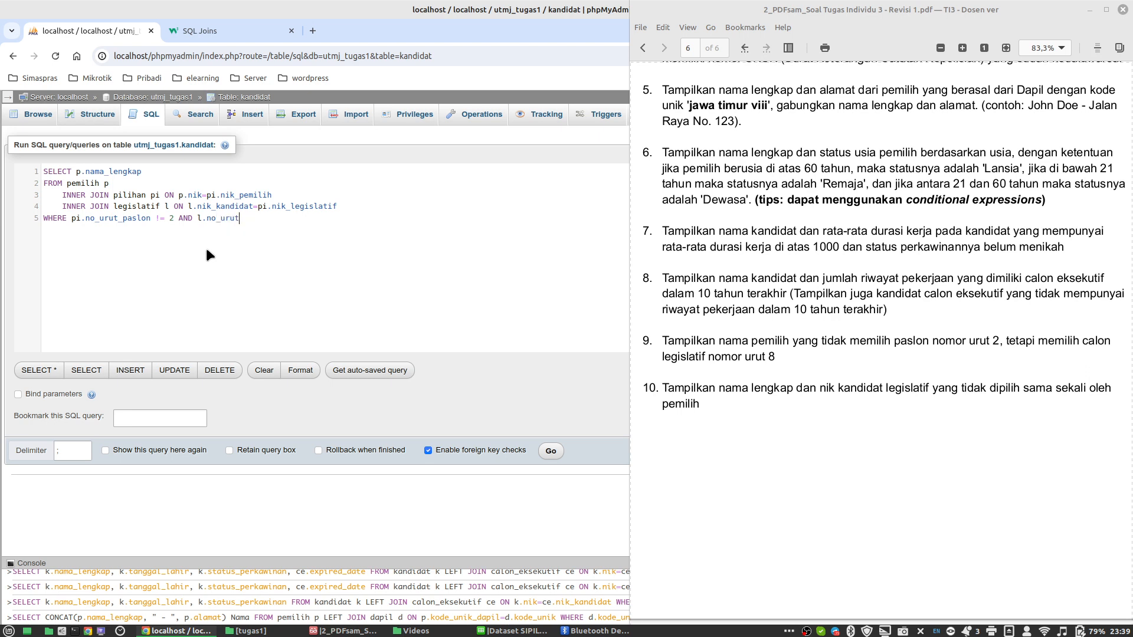
text(=8;)
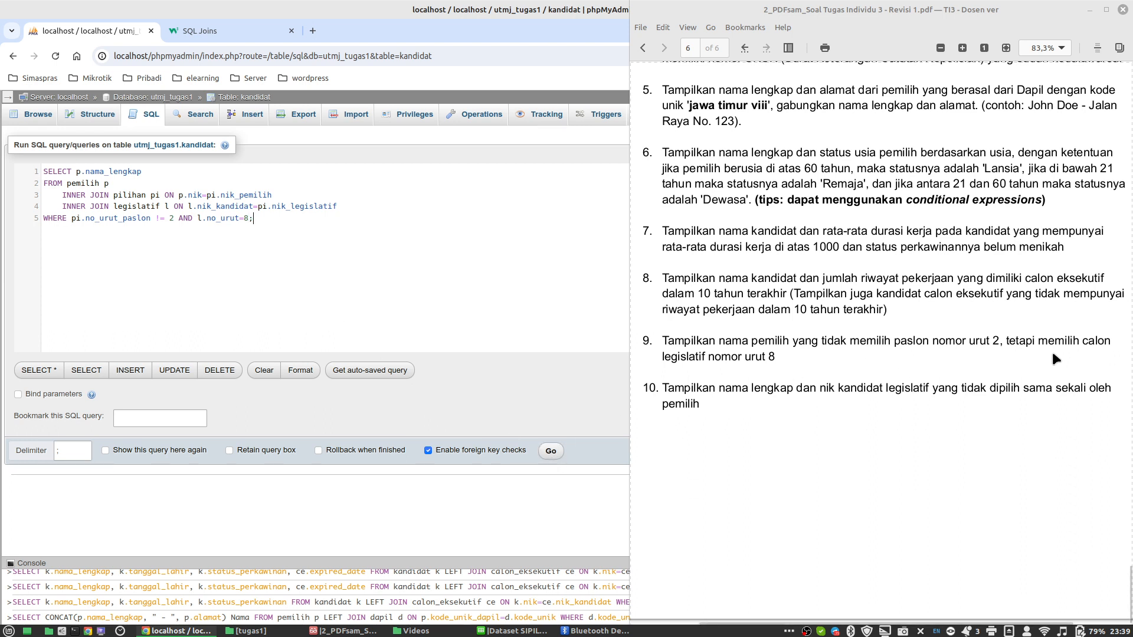
click(548, 452)
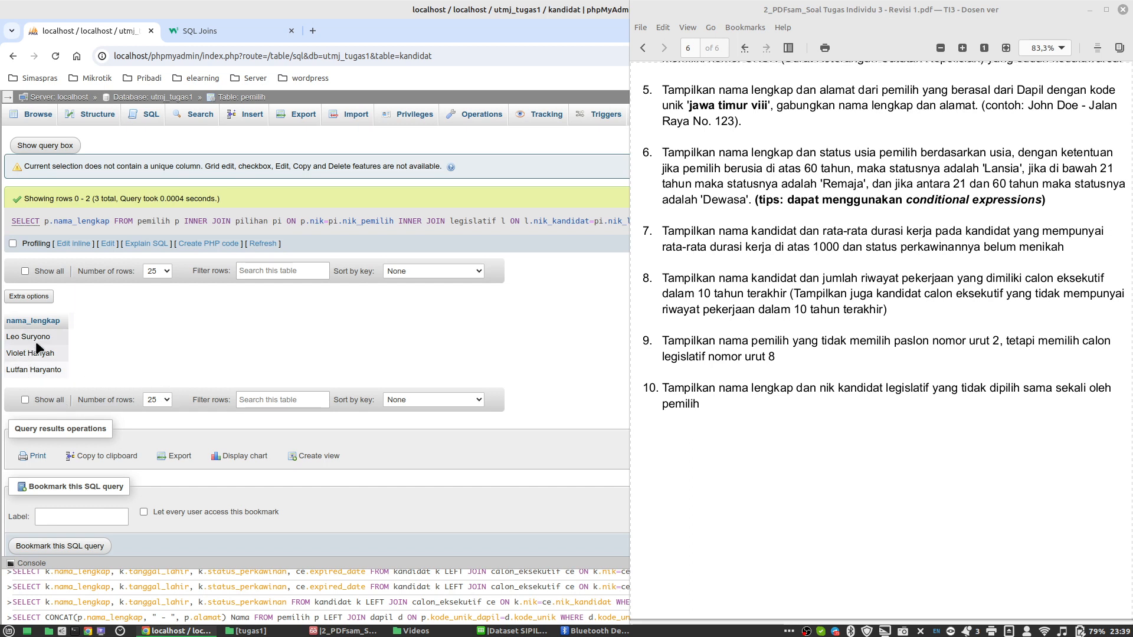
Step: Reopen the query for editing, add pi.no_urut_paslon and l.no_urut to the selected columns, and rerun it
click(106, 243)
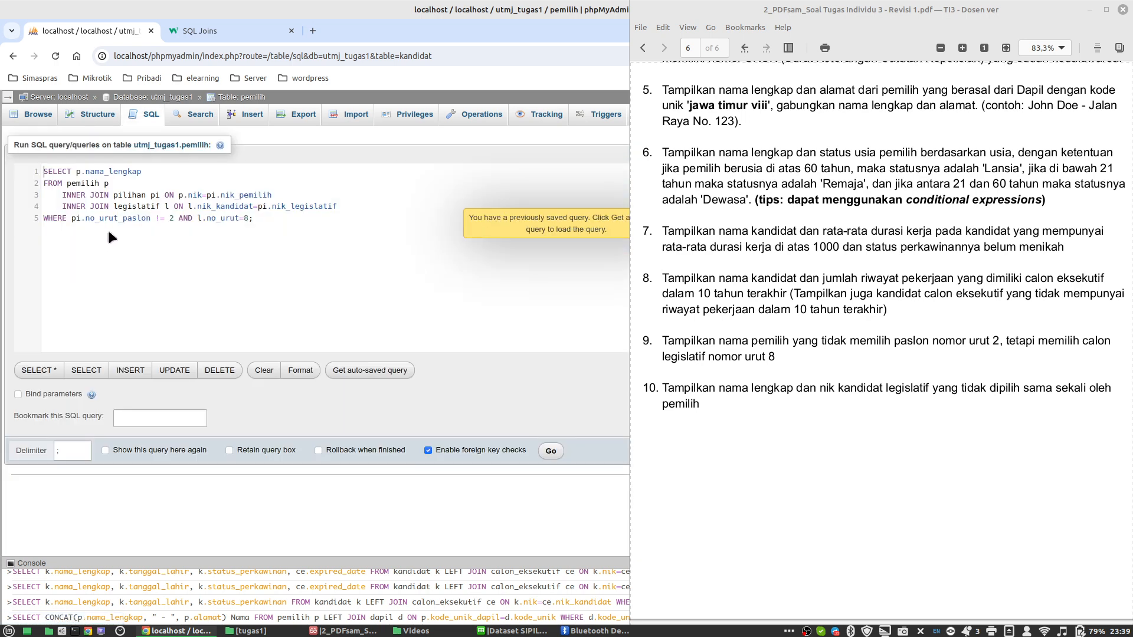
drag(72, 219, 158, 226)
key(ctrl+c)
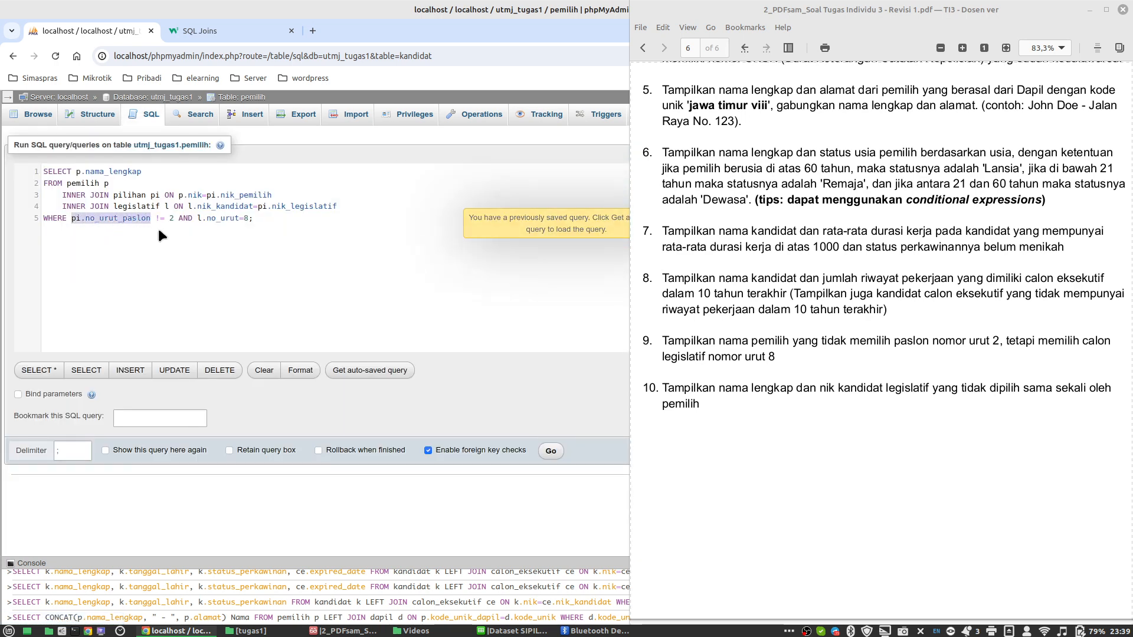
click(158, 171)
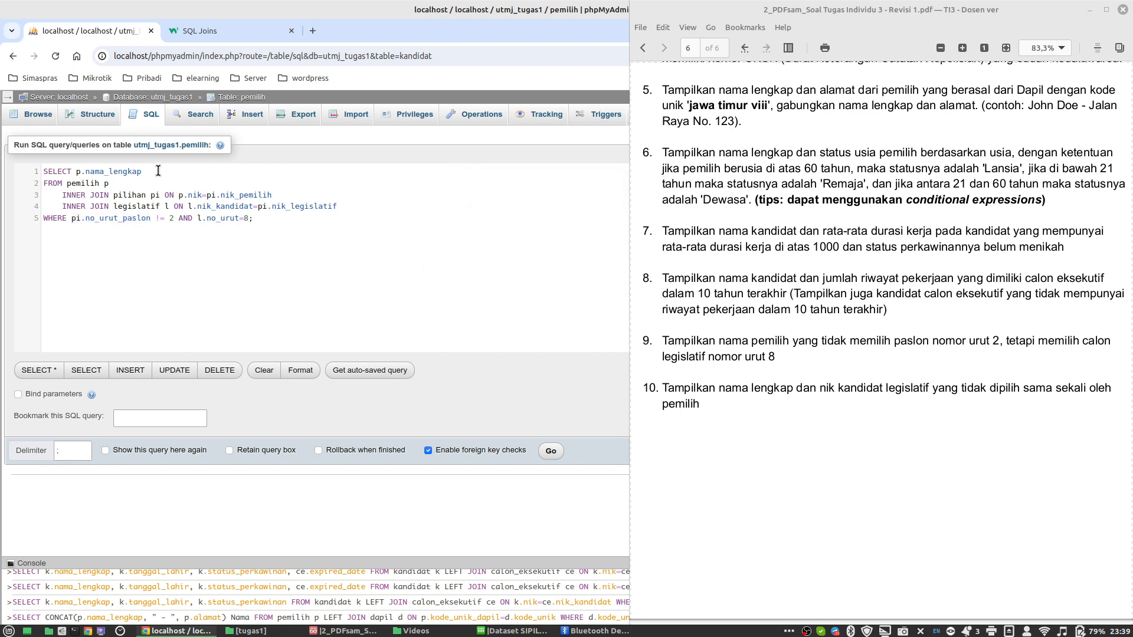
text(,)
key(ctrl+v)
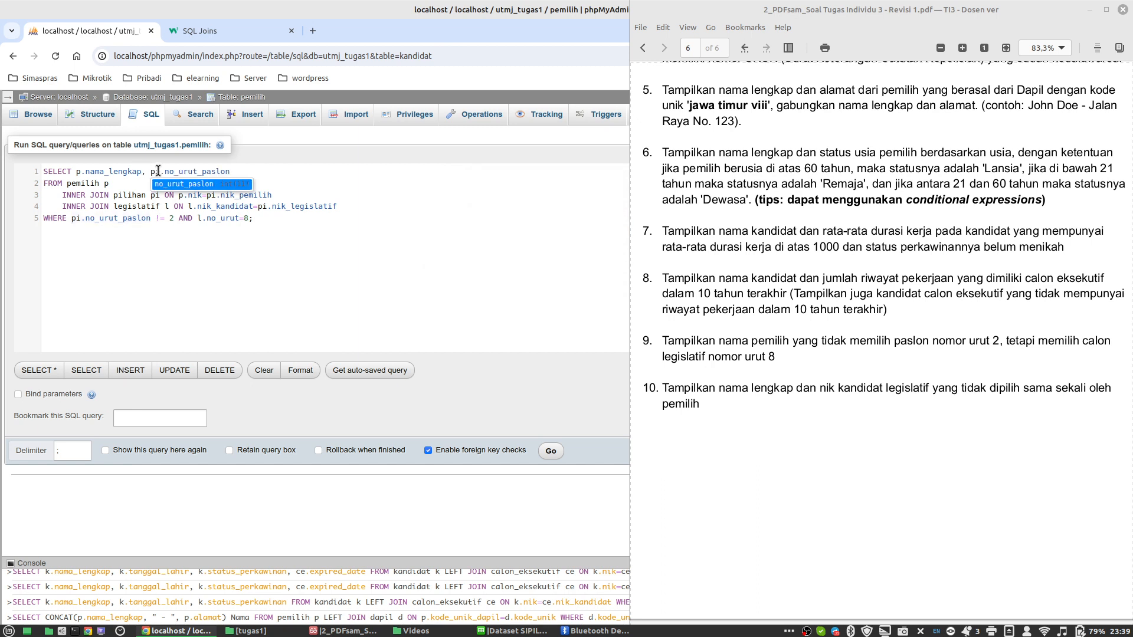
text(,)
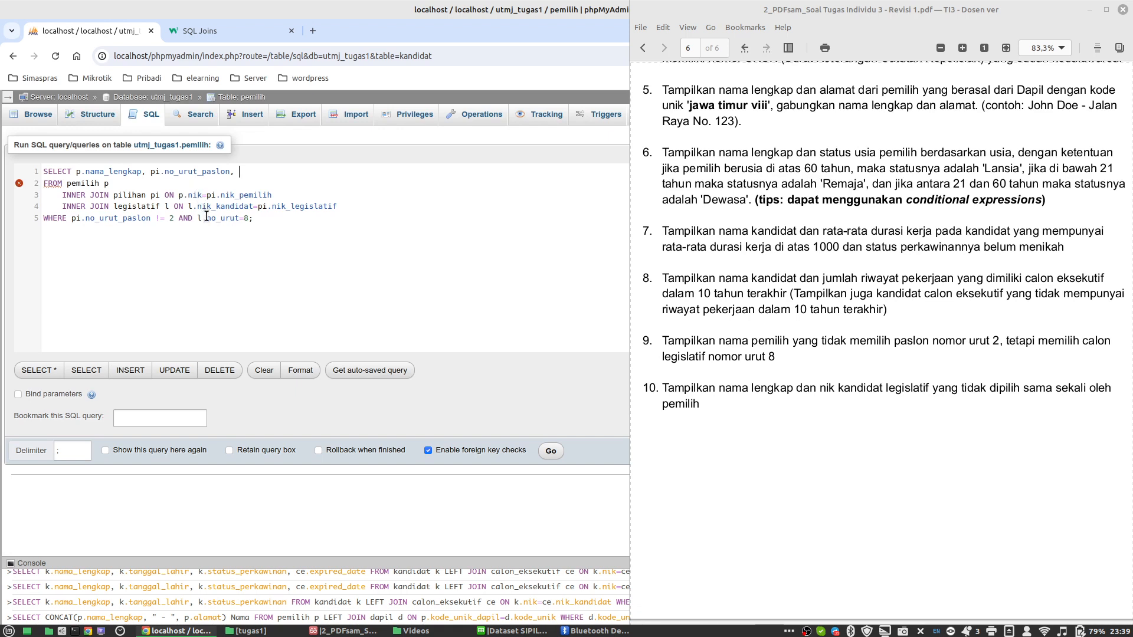
drag(197, 219, 240, 220)
key(ctrl+c)
click(249, 176)
key(ctrl+v)
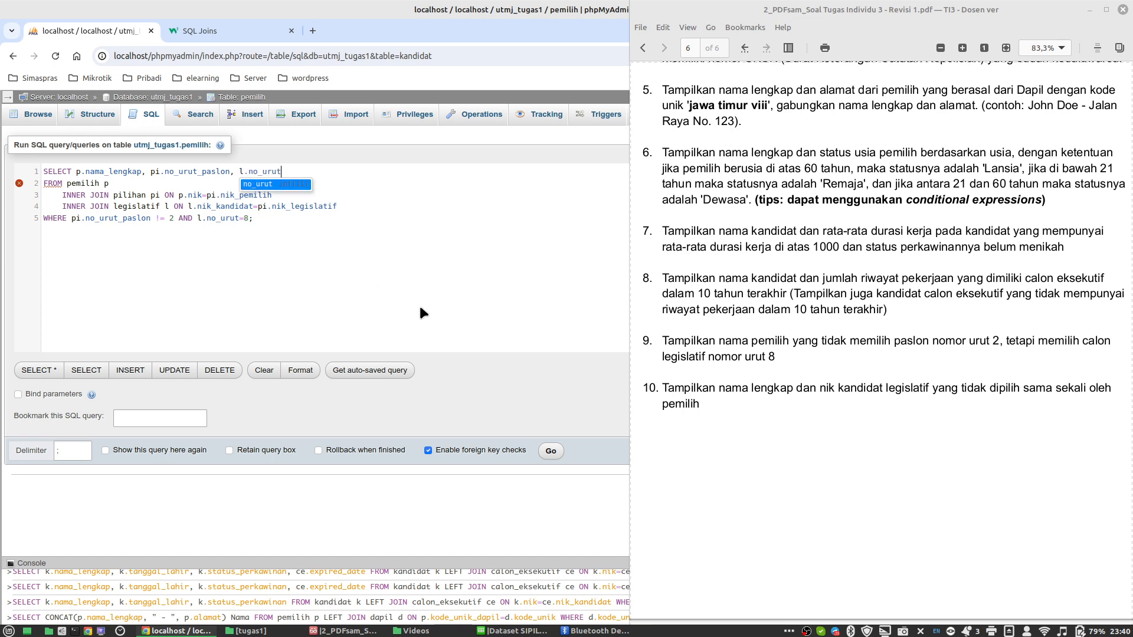
click(552, 451)
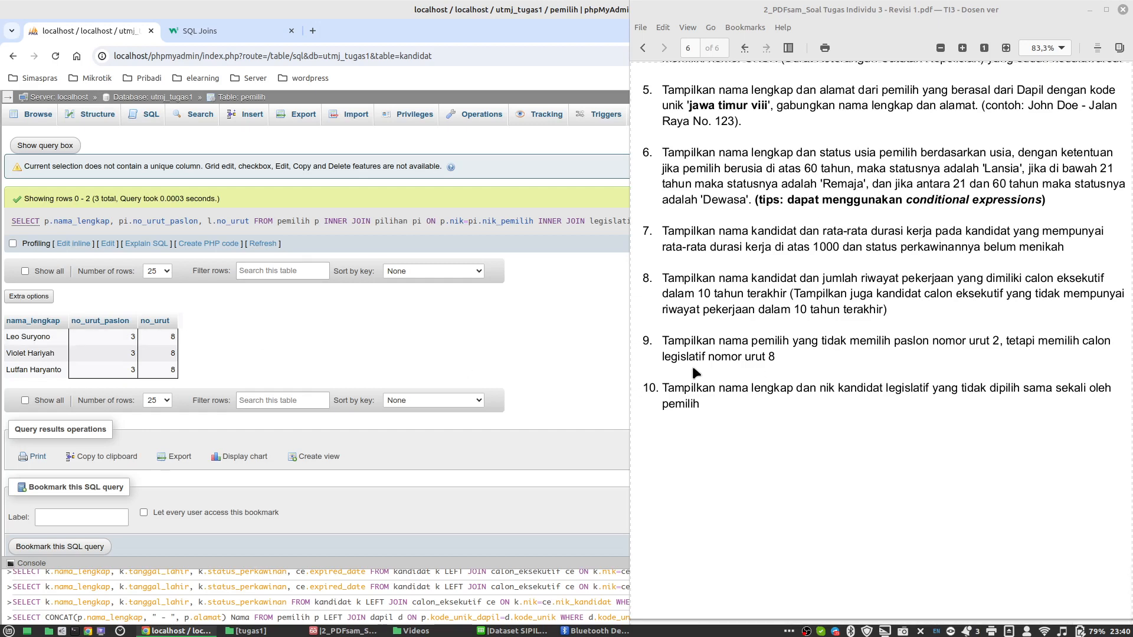
Step: Start a fresh SQL query with each clause on its own line, and make it read FROM kandidat
click(144, 116)
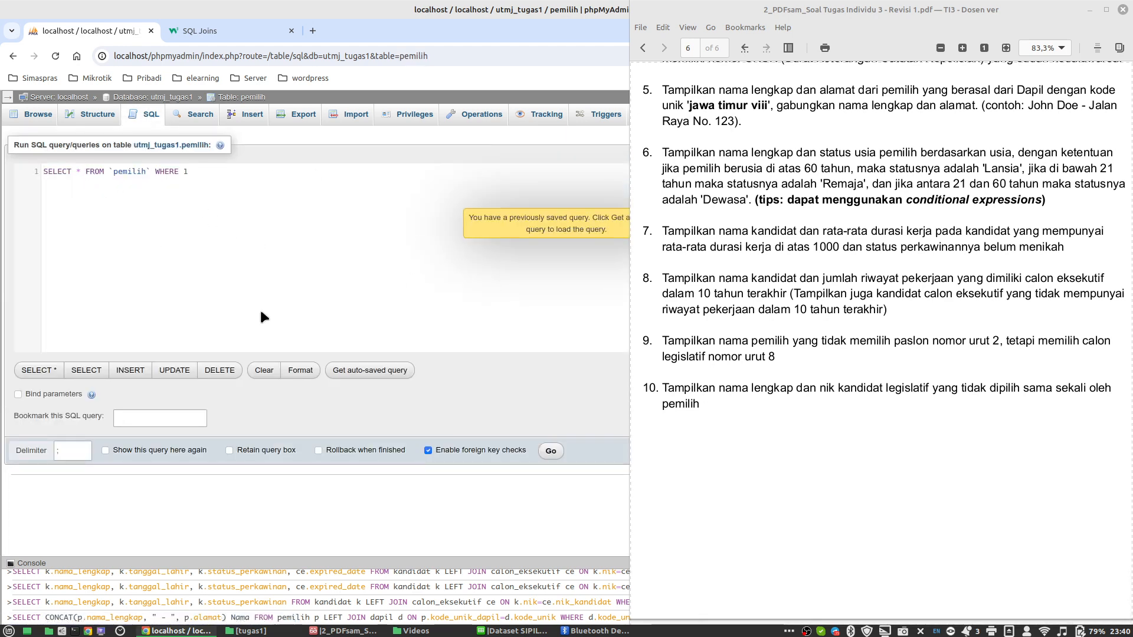
key(Return)
click(114, 184)
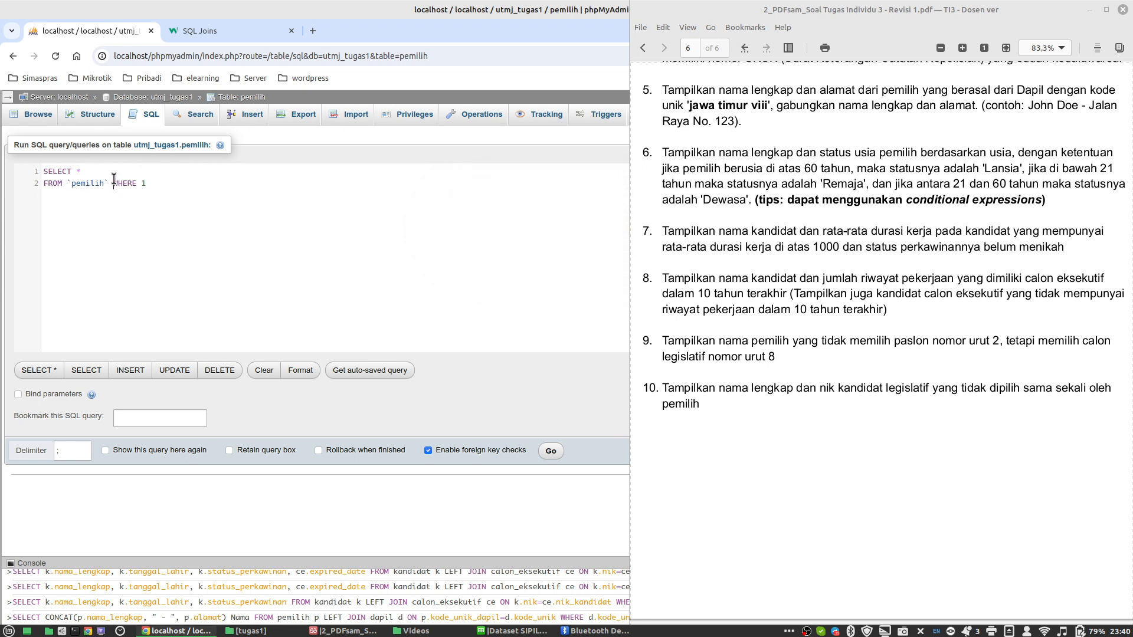
key(Return)
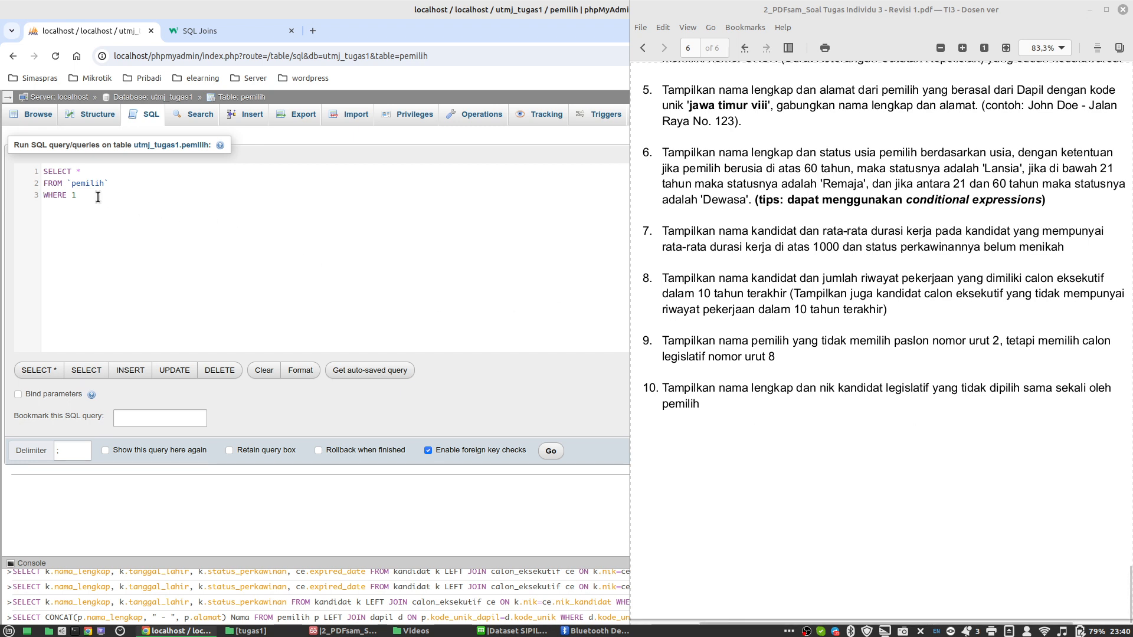
click(117, 184)
drag(70, 184, 255, 250)
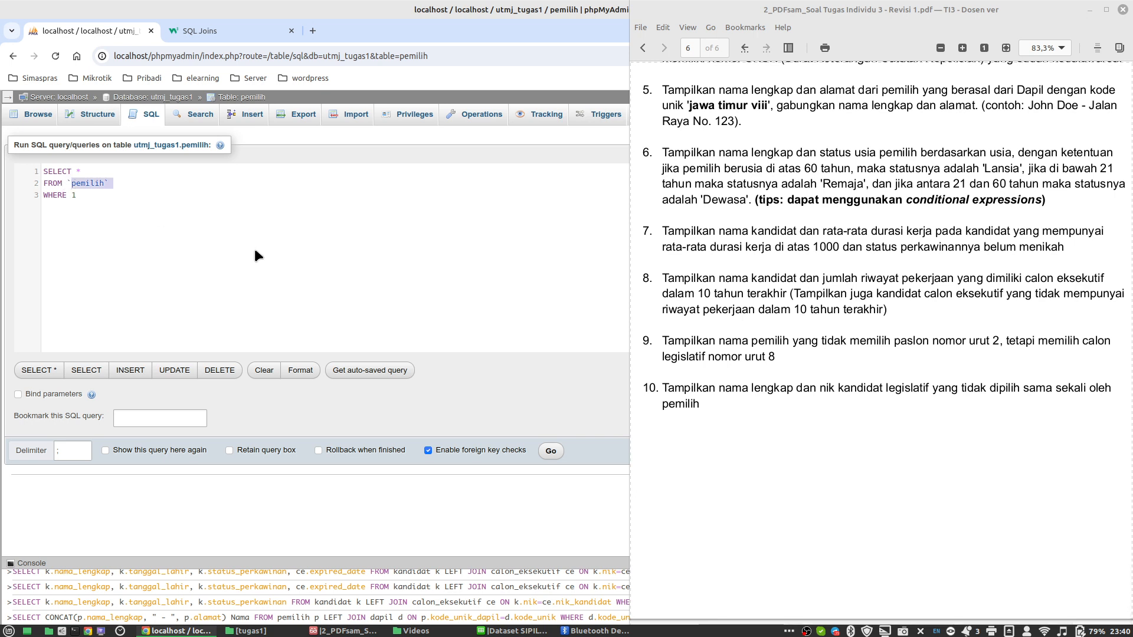
key(BackSpace)
key(BackSpace)
text(kandidat)
Step: Replace the asterisk in the SELECT clause with k.nik, k.nama
key(Up)
text(\\\)
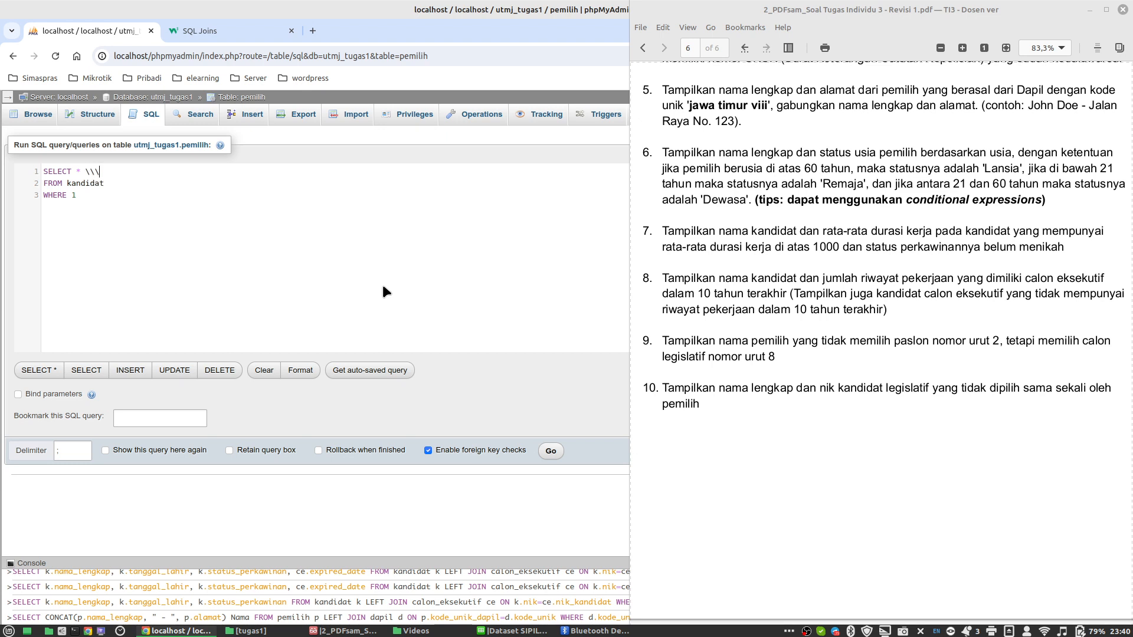
key(BackSpace)
key(BackSpace)
key(BackSpace)
key(BackSpace)
key(BackSpace)
text(k.)
text(nik)
text(, k,)
text(.nama)
key(BackSpace)
key(BackSpace)
key(BackSpace)
key(BackSpace)
key(BackSpace)
text(.nama)
Step: Alias the kandidat table as k and complete the second selected column as k.nama_lengkap
text(k)
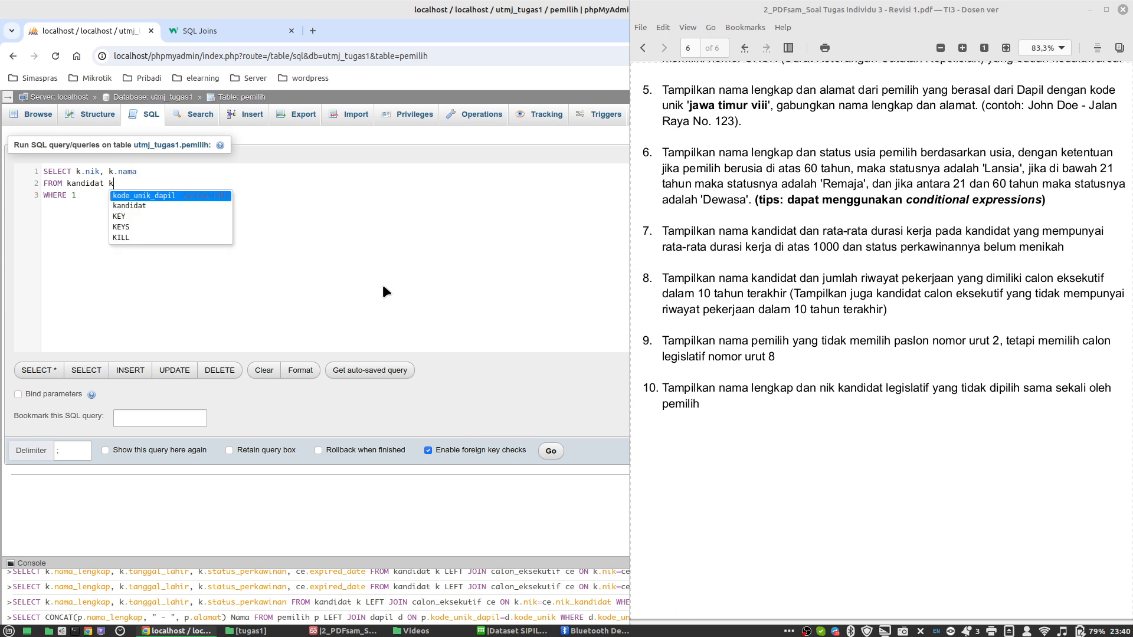
key(Up)
key(Escape)
key(Up)
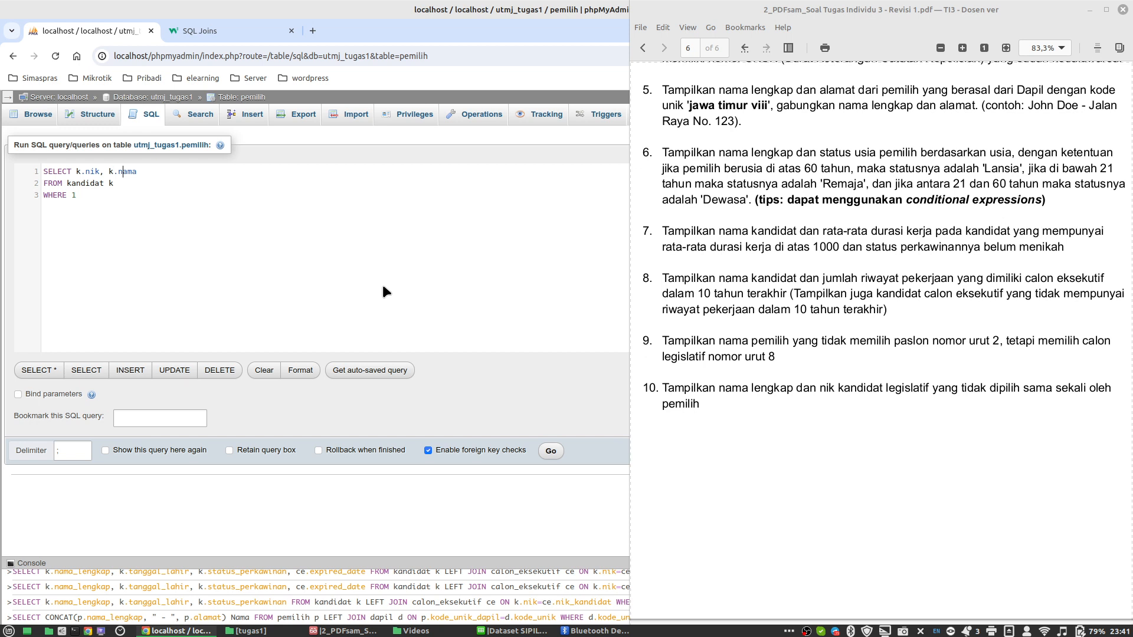
text(_l)
key(Return)
Step: Add an indented INNER JOIN to legislatif aliased l, matching k.nik=l.nik_kandidat, below the FROM line
key(Return)
text(INNER JOIN)
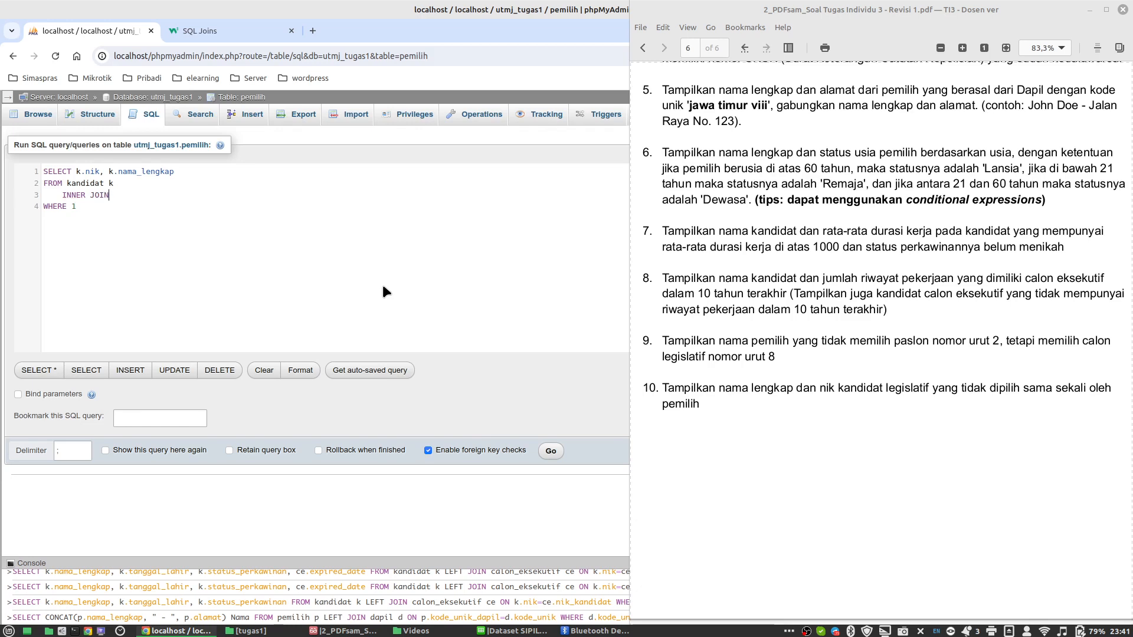
text( leg)
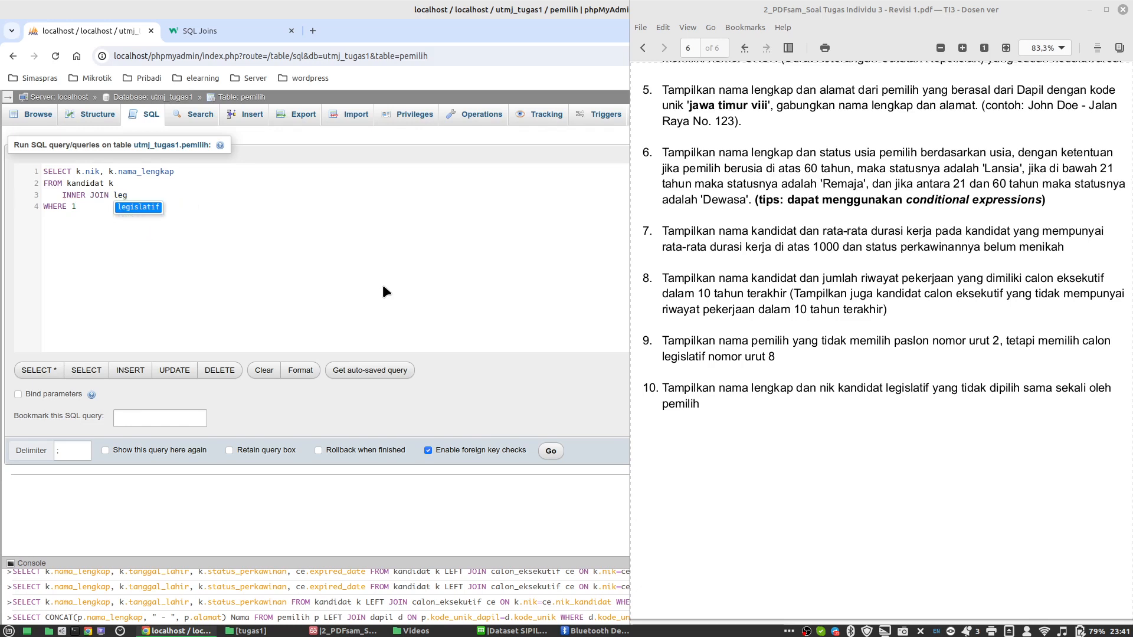
key(Return)
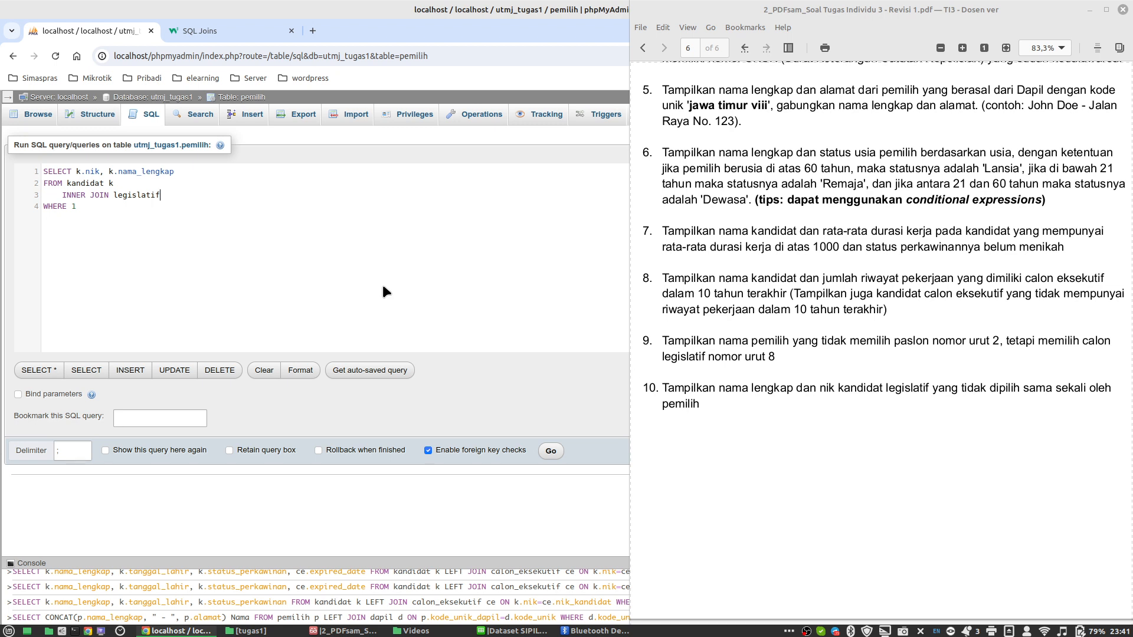
text(l ON k.ni)
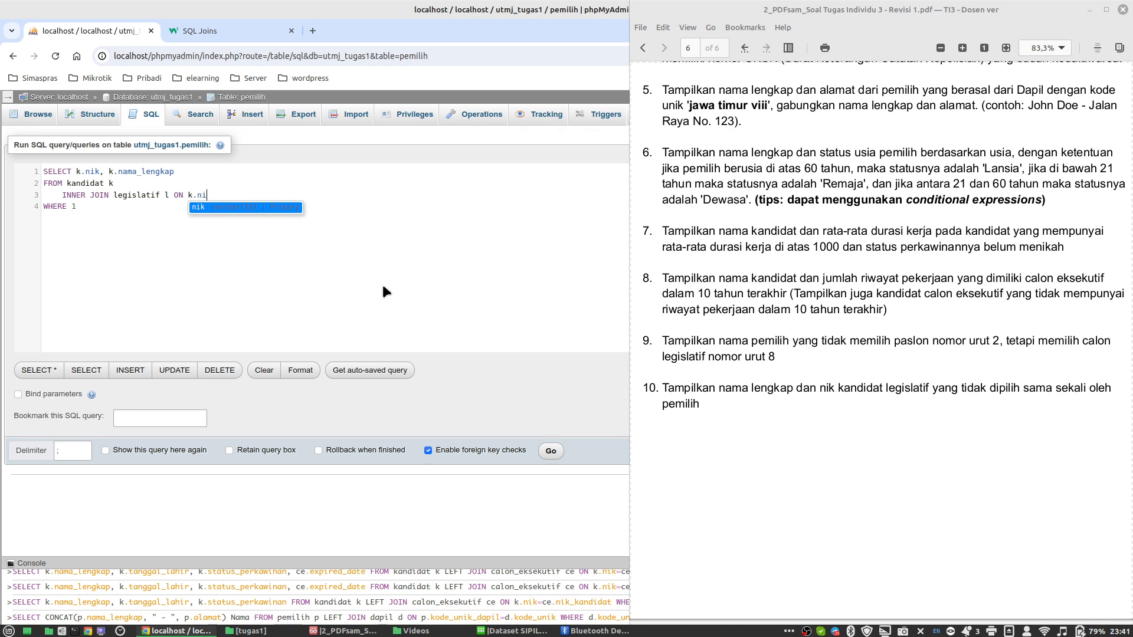
key(Return)
text(=)
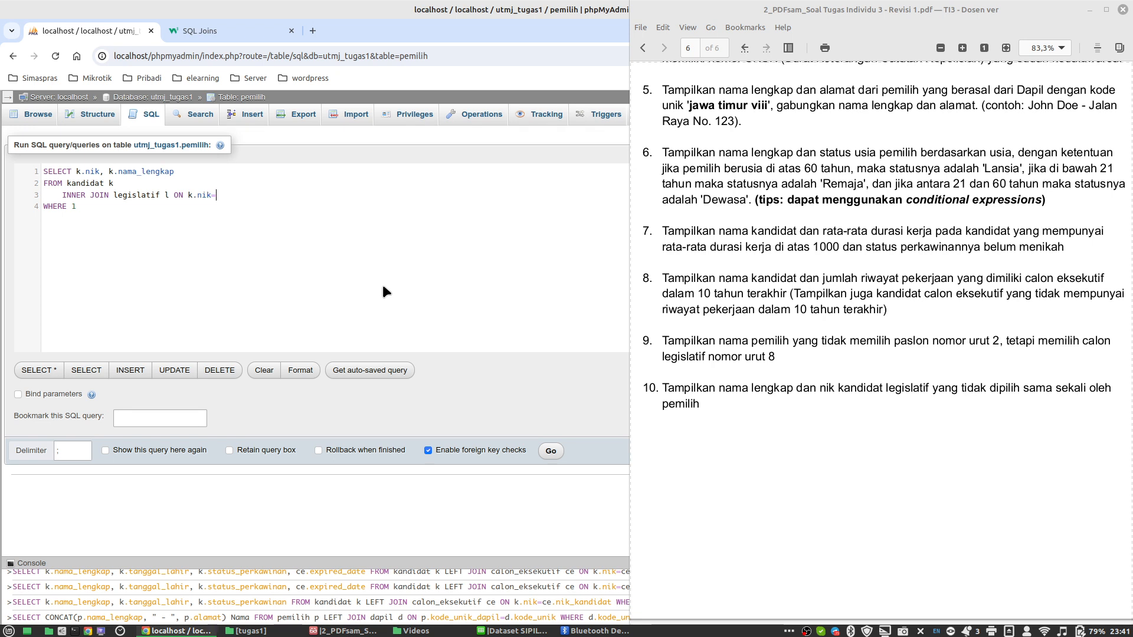
text(l.)
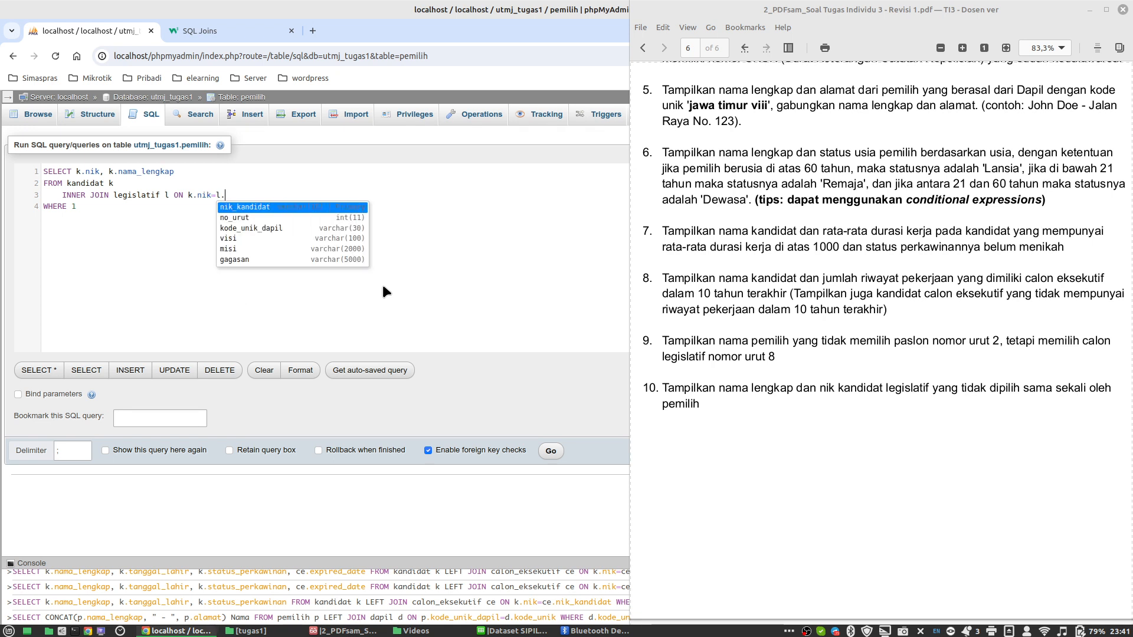
text(nik)
key(Return)
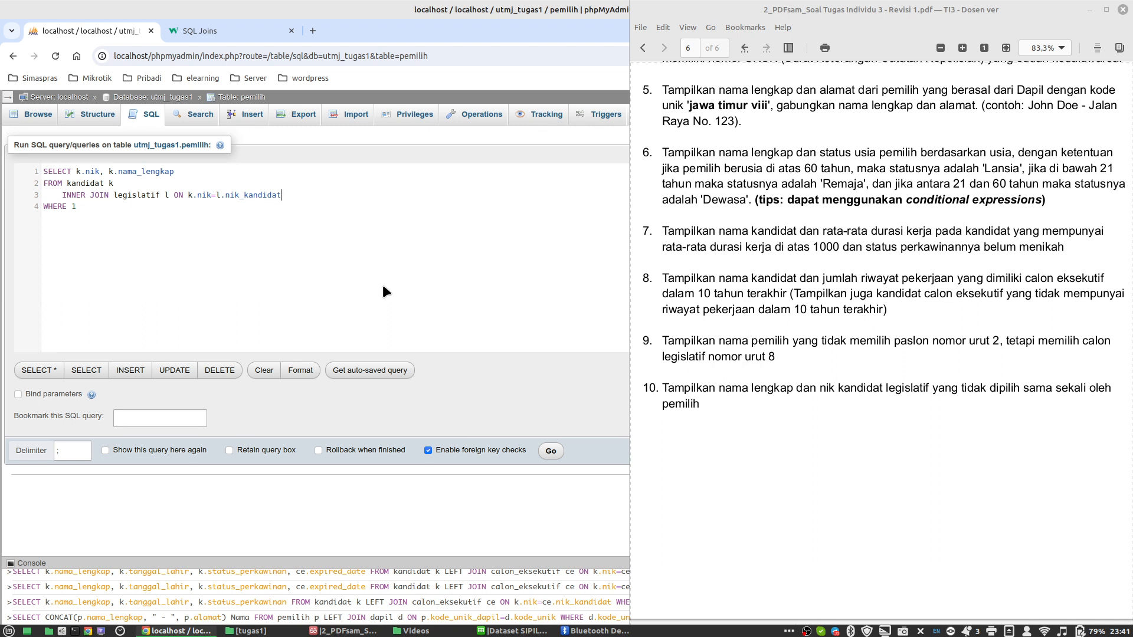
Step: Add a LEFT JOIN to pilihan aliased pi on l.nik_kandidat=pi.nik_legislatif, on its own line before WHERE
key(Return)
text(LE)
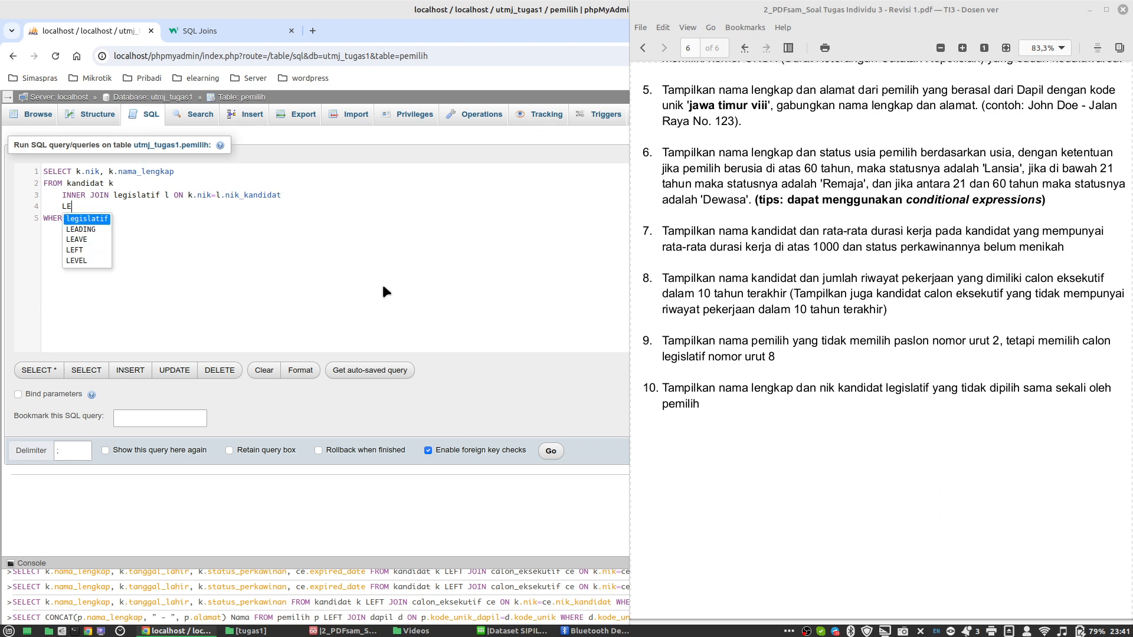
text(FT J)
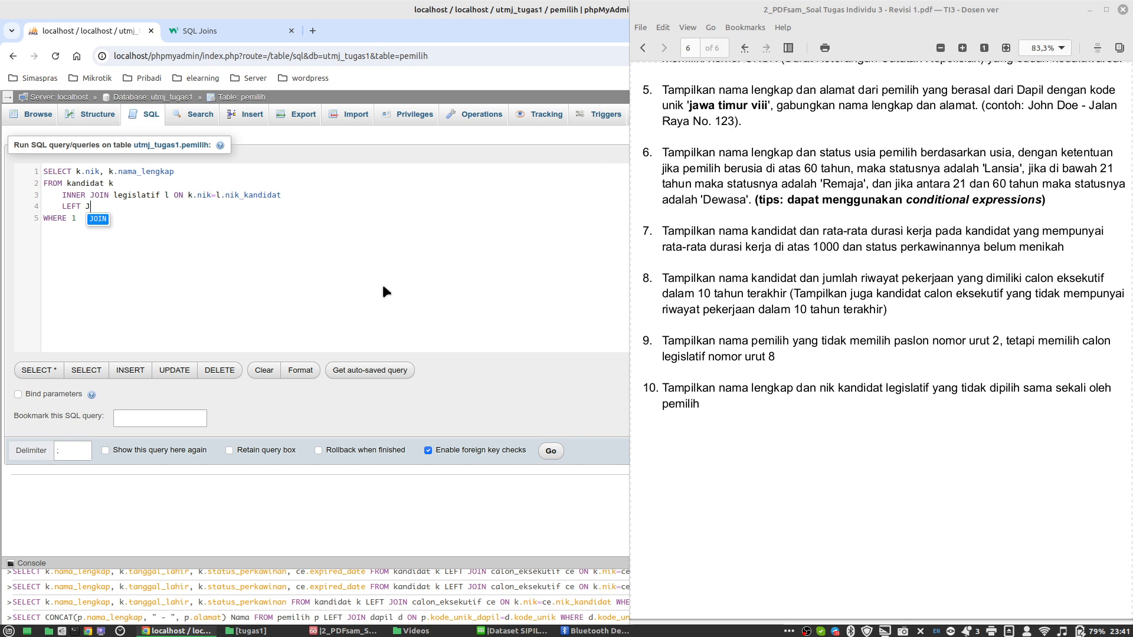
text(OIN pilihan)
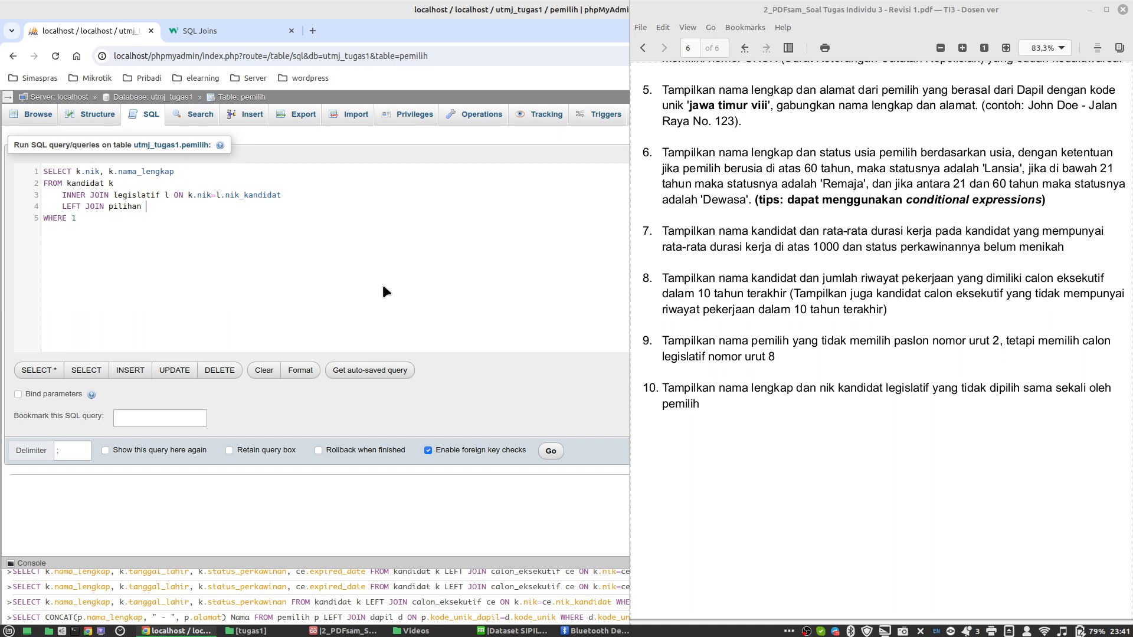
text(pi)
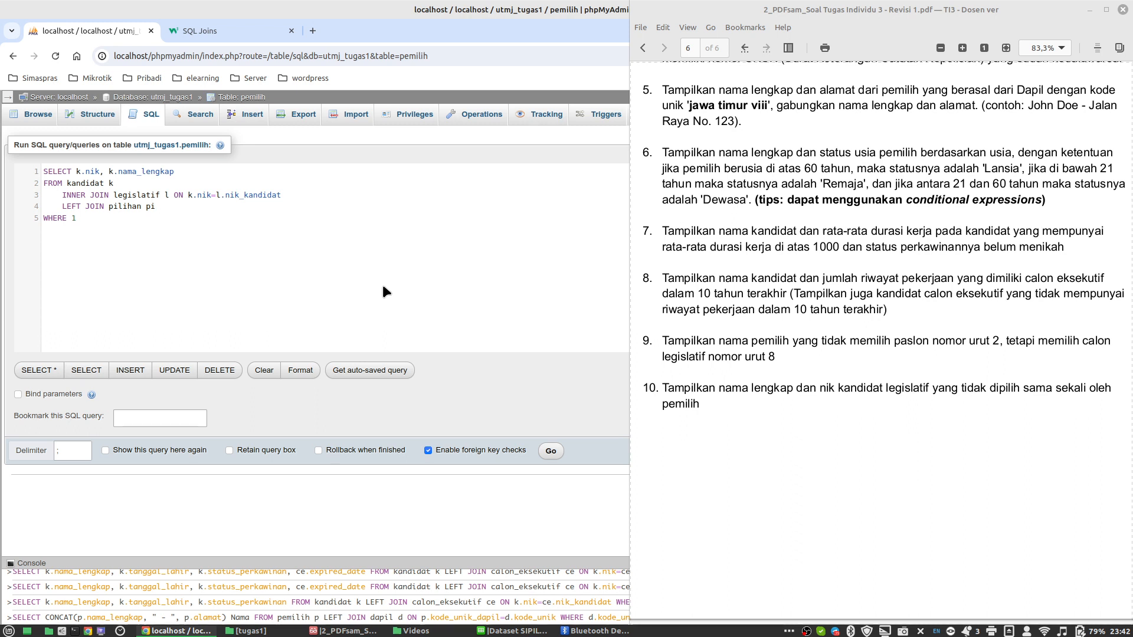
text(ON l.nik)
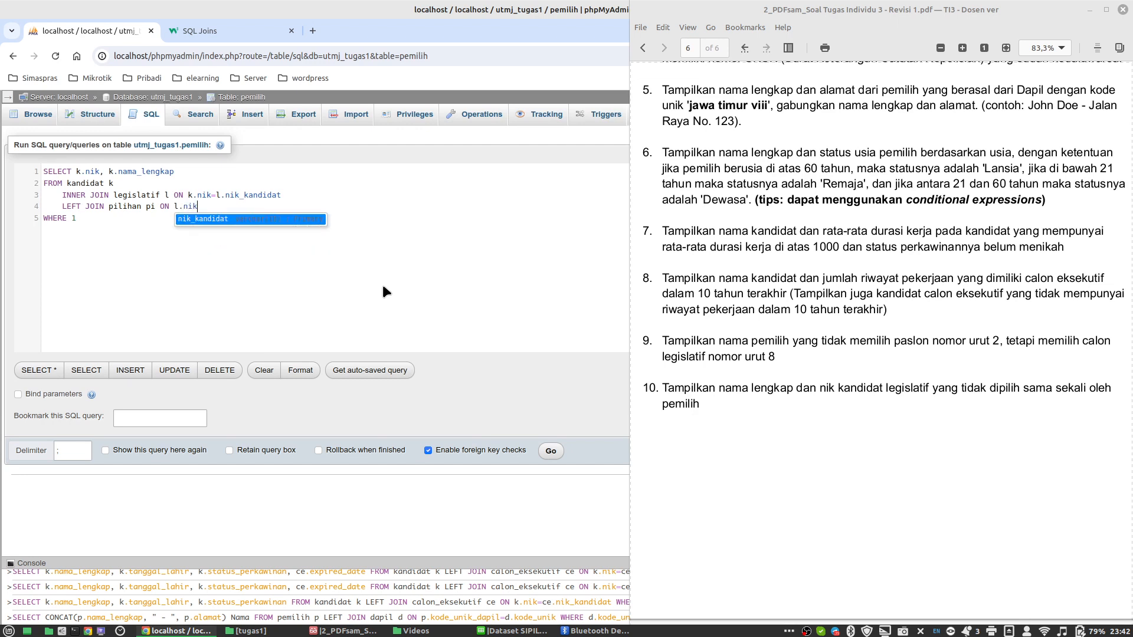
key(Return)
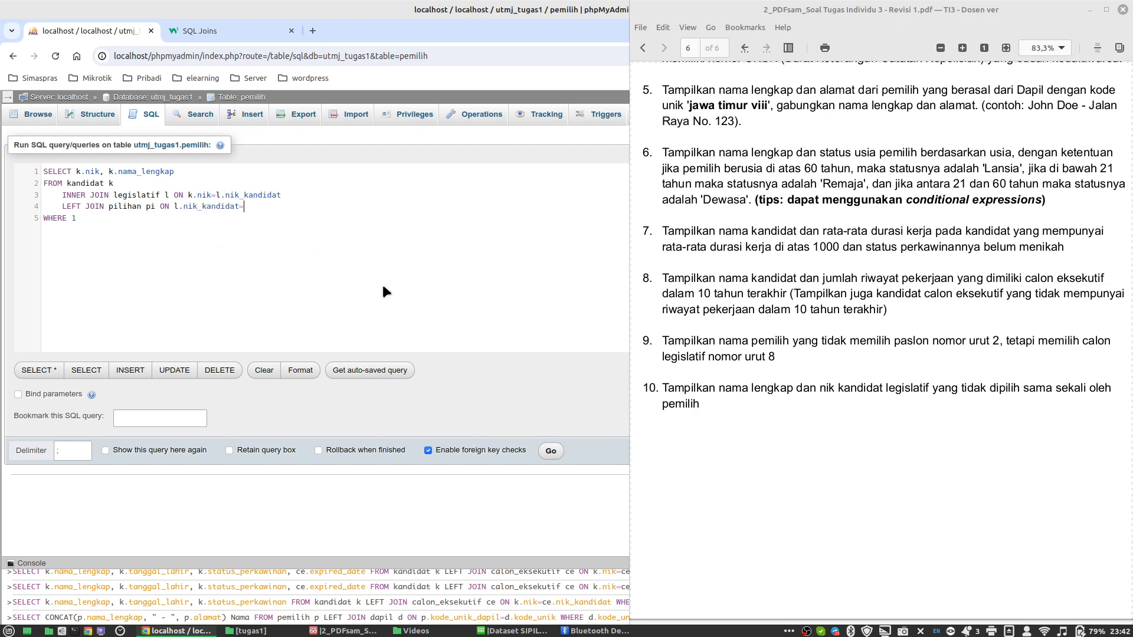
text(=pi)
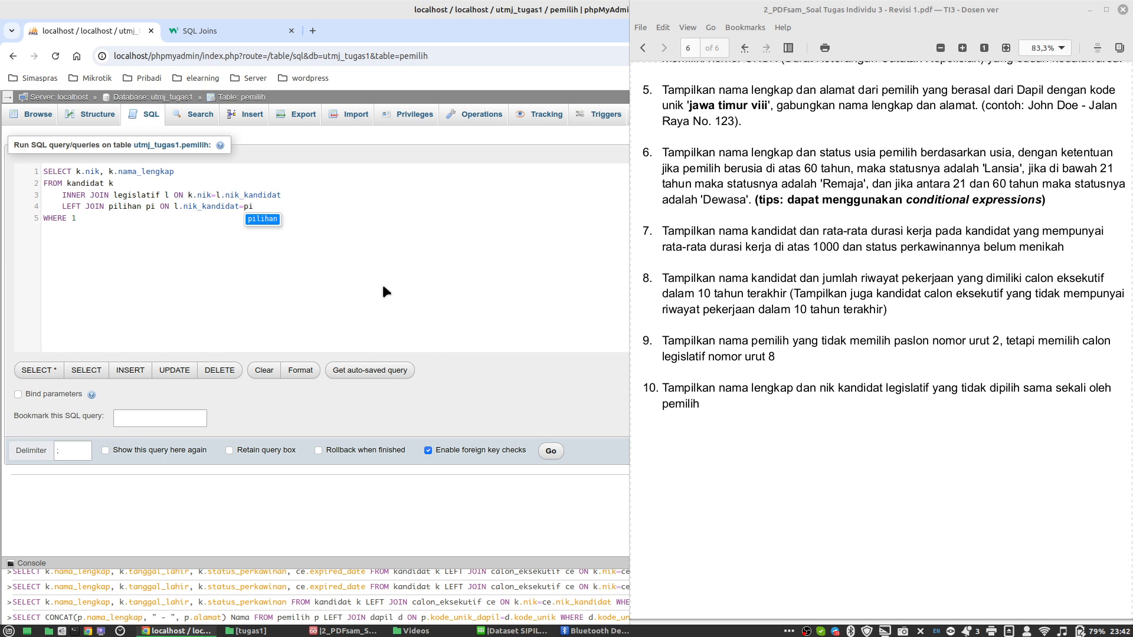
text(.nik)
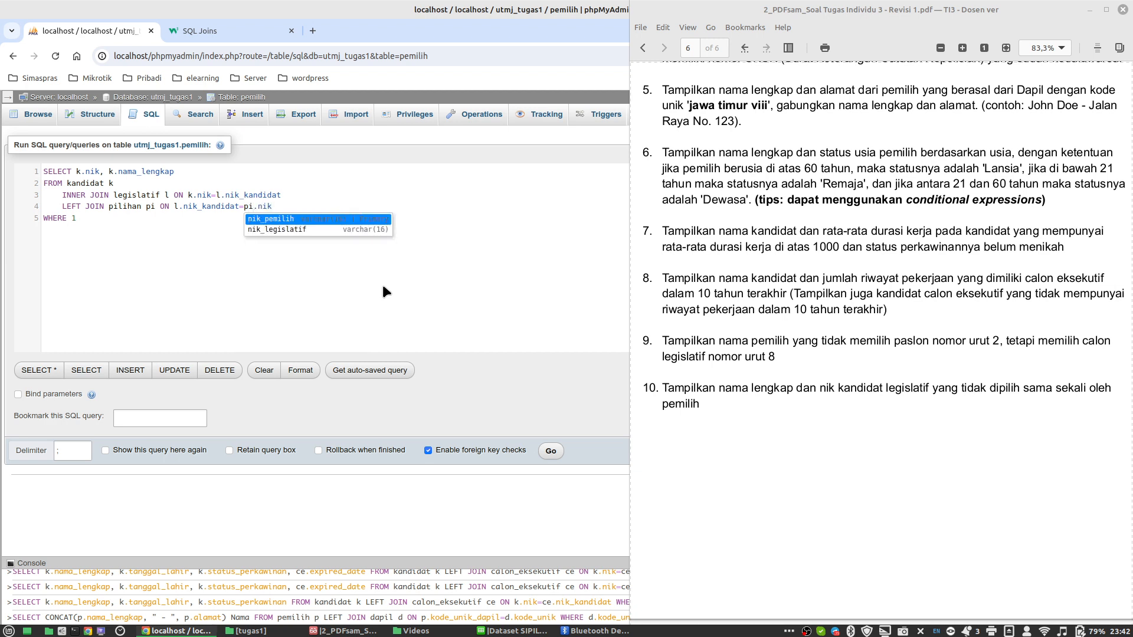
key(Down)
key(Return)
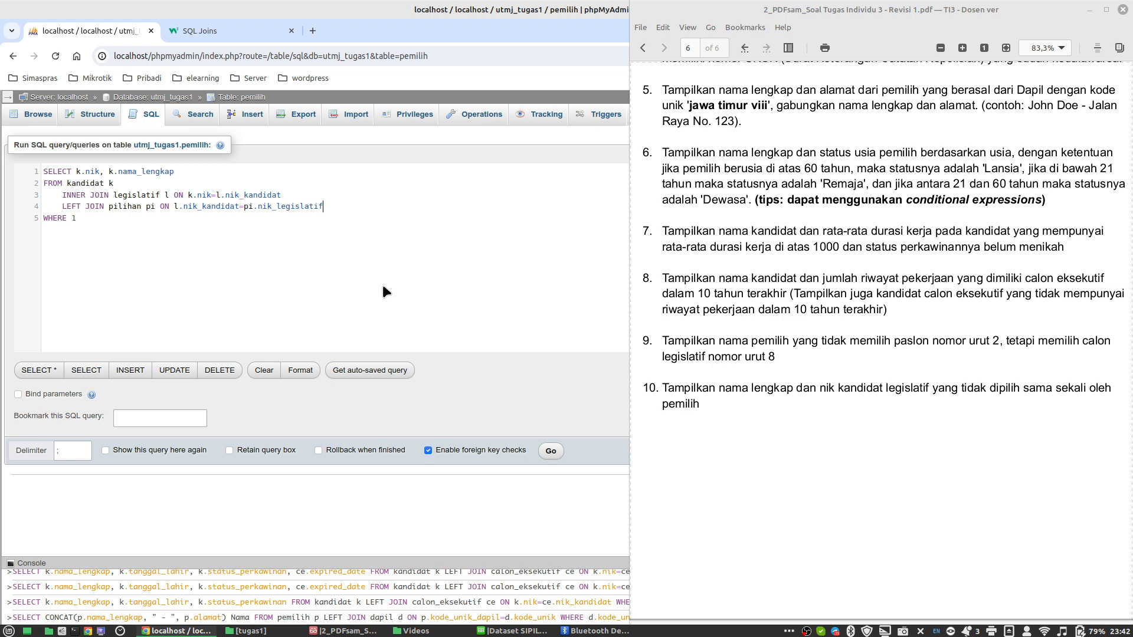
Step: Replace the WHERE condition with pi.nik_legislatif IS NULL; and run the query
key(BackSpace)
text(pi)
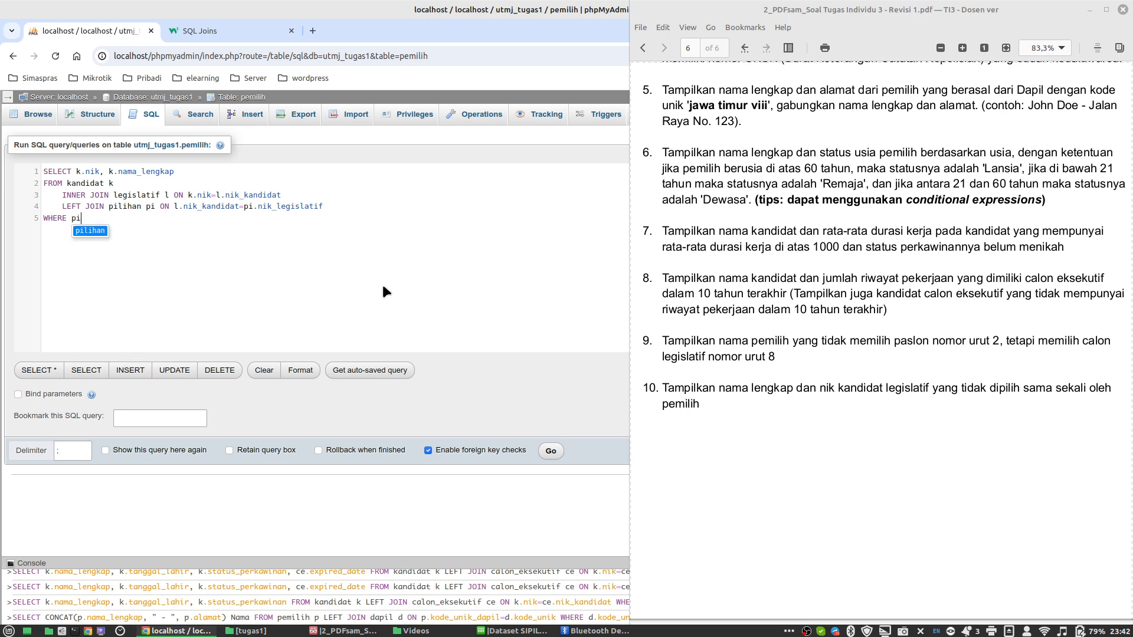
text(.nik)
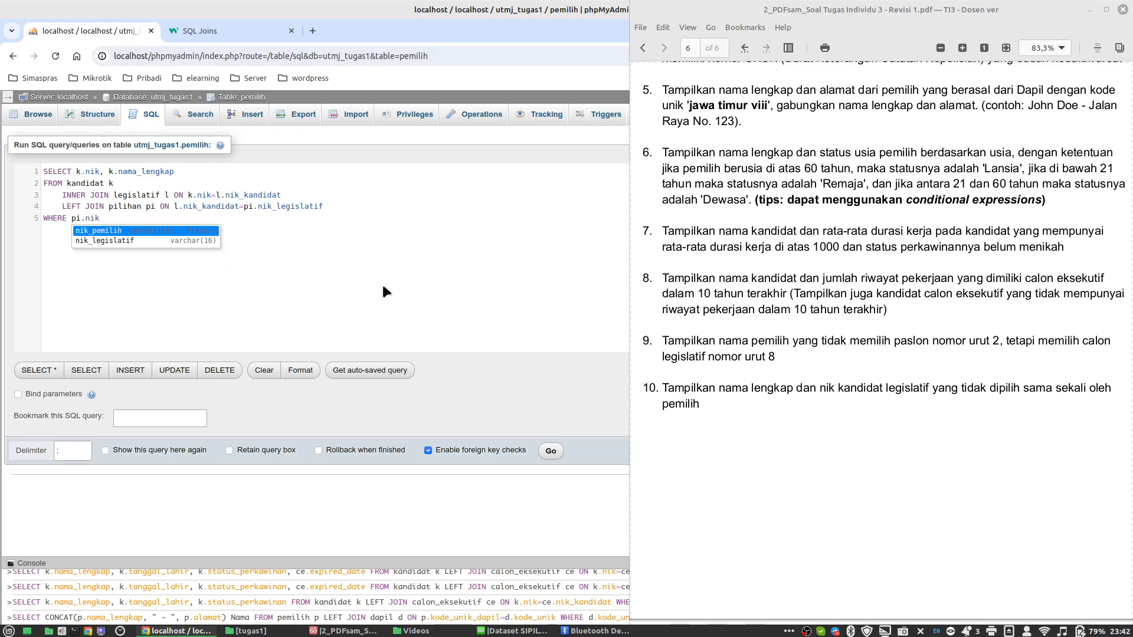
key(Down)
key(Return)
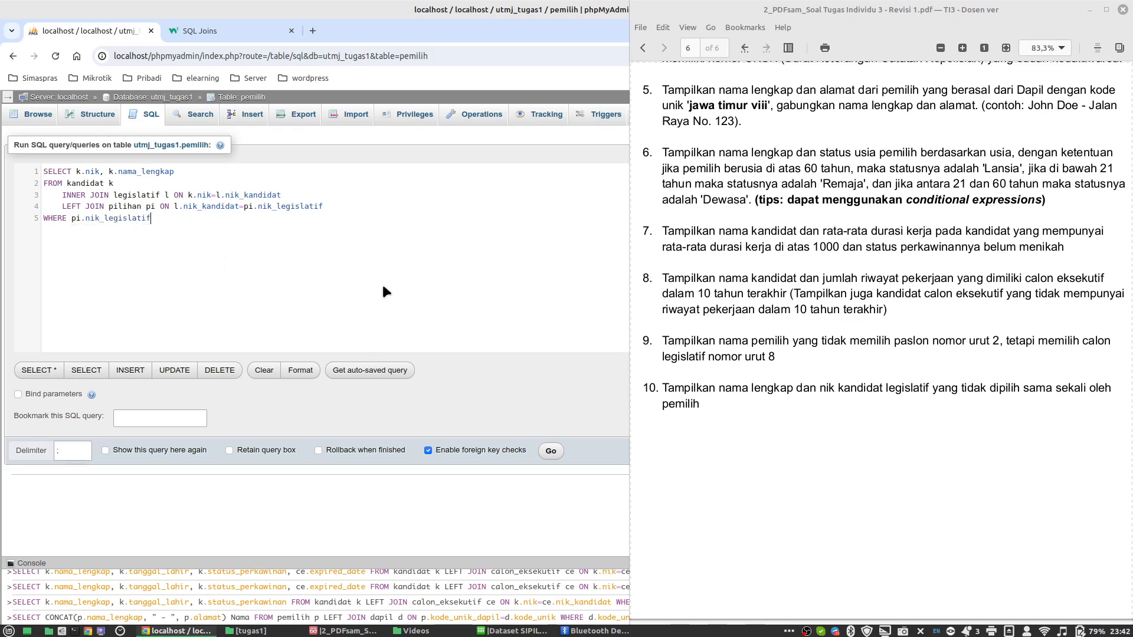
text(IS NULL;)
click(544, 451)
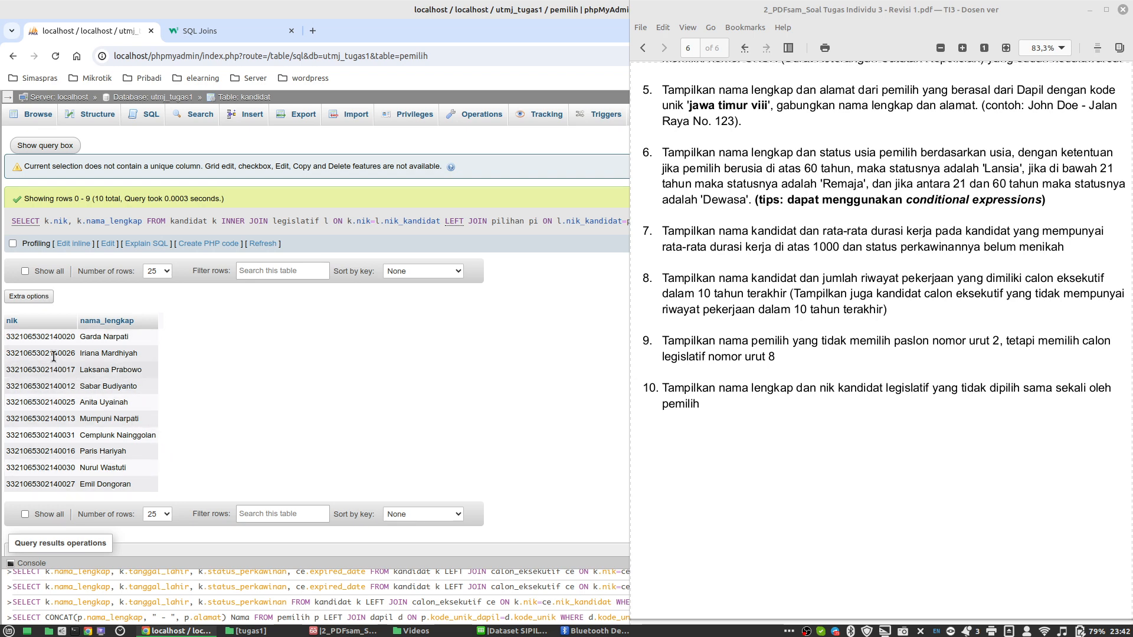
Step: Reopen the query for editing, add ORDER BY k.nik ASC before the semicolon, and rerun it
double_click(52, 338)
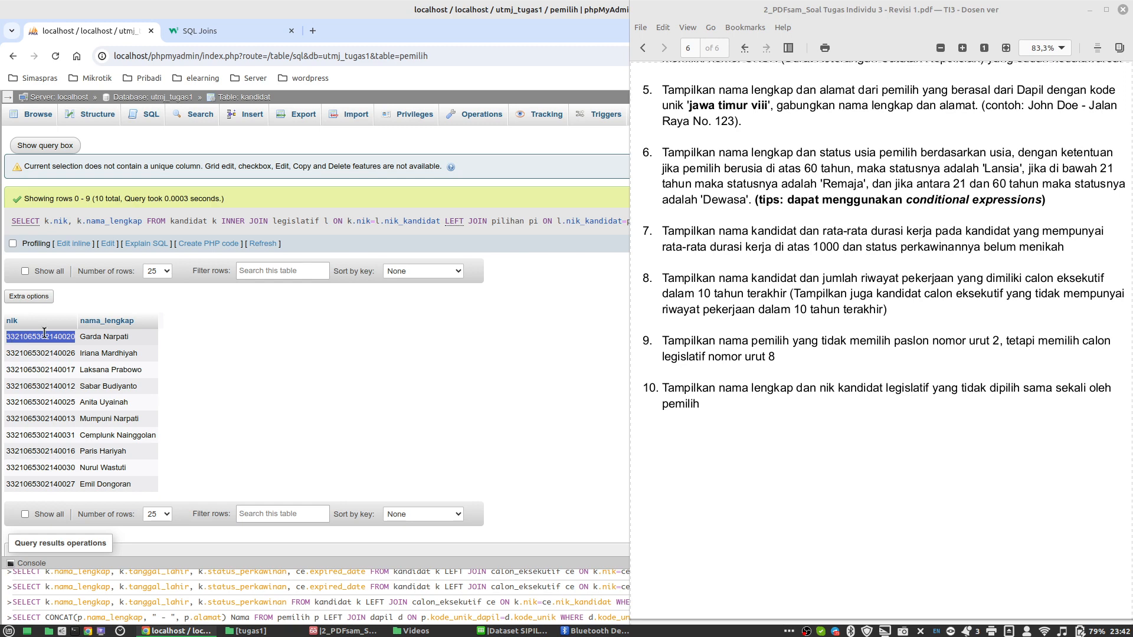
click(107, 243)
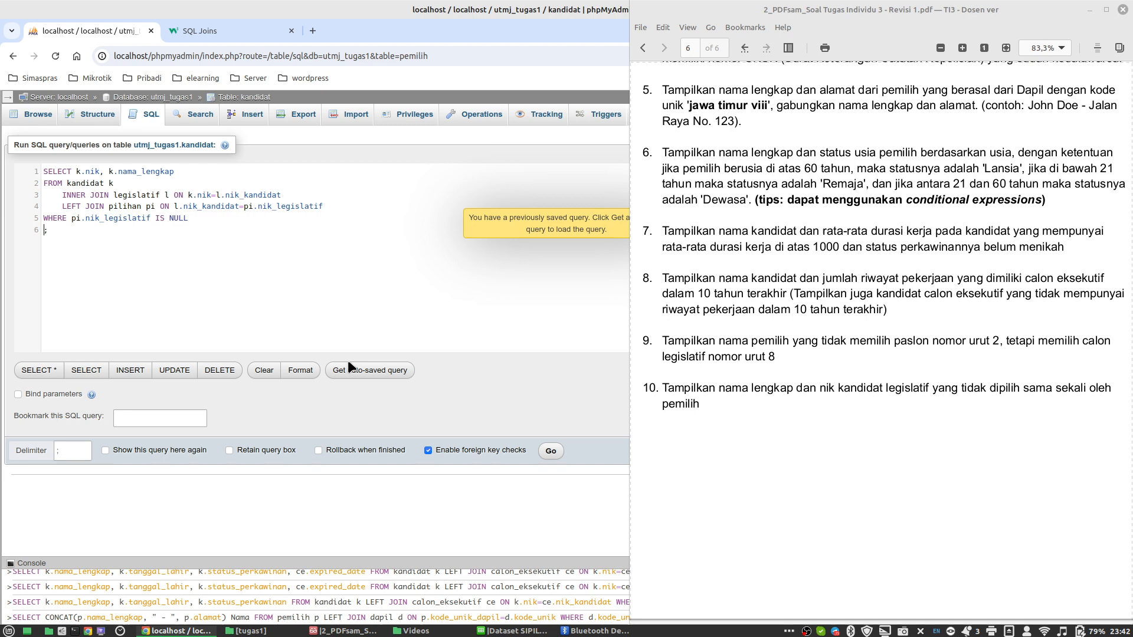
text(ORDER BY )
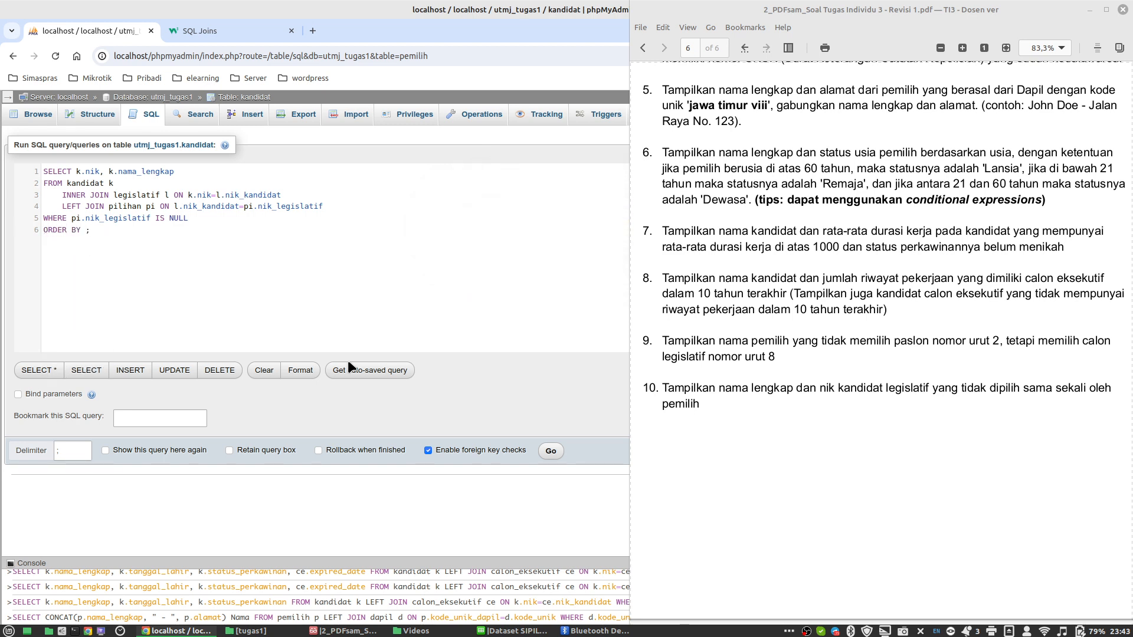
text(k.nik )
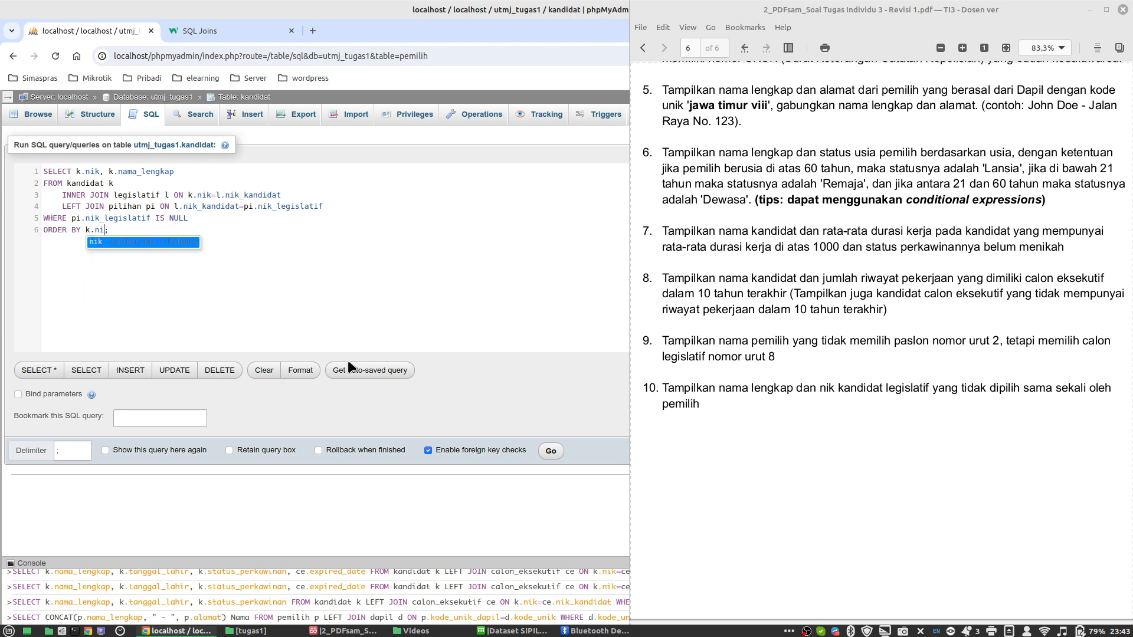
text(ASC)
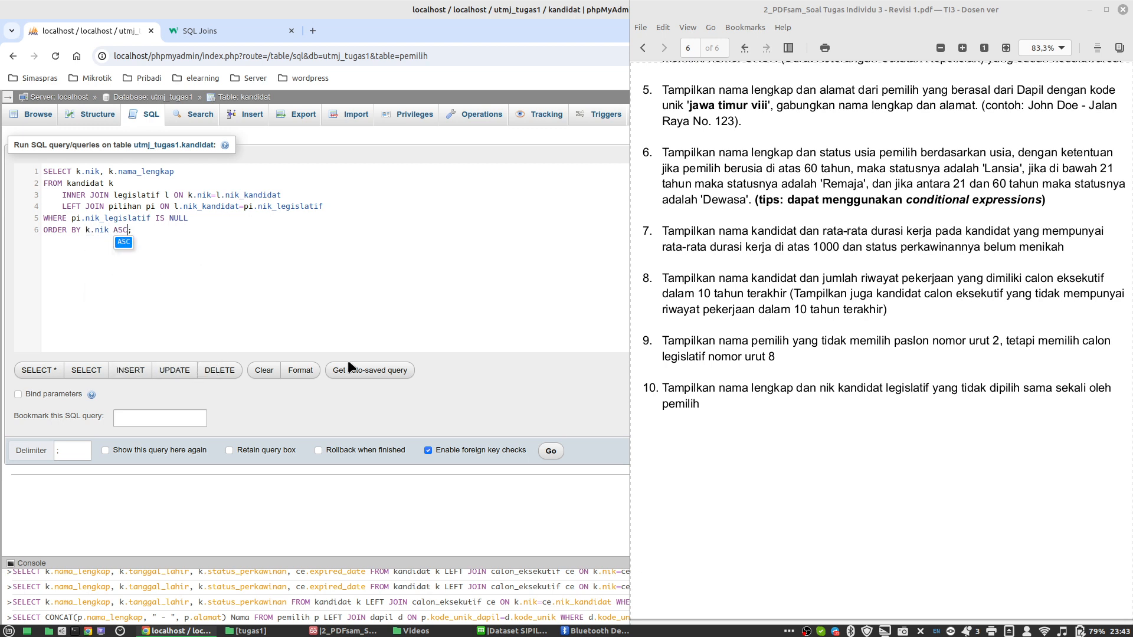
click(552, 451)
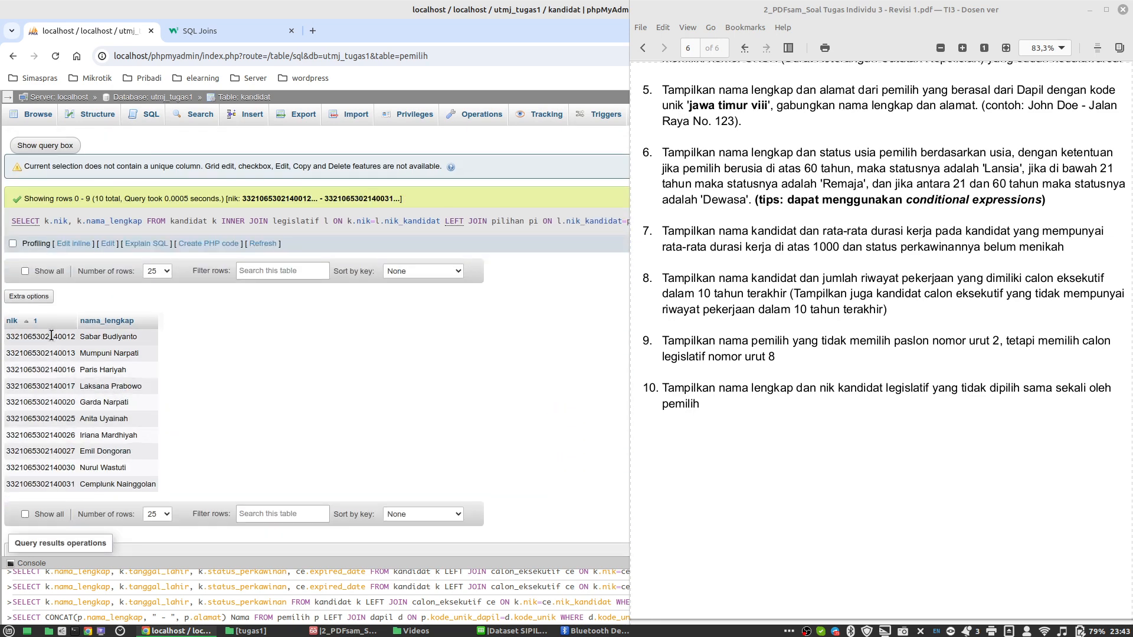
Step: Switch to the dataset in LibreOffice Calc, minimize the PDF covering it, and view the nik_legislatif values on the pilihan sheet
double_click(50, 336)
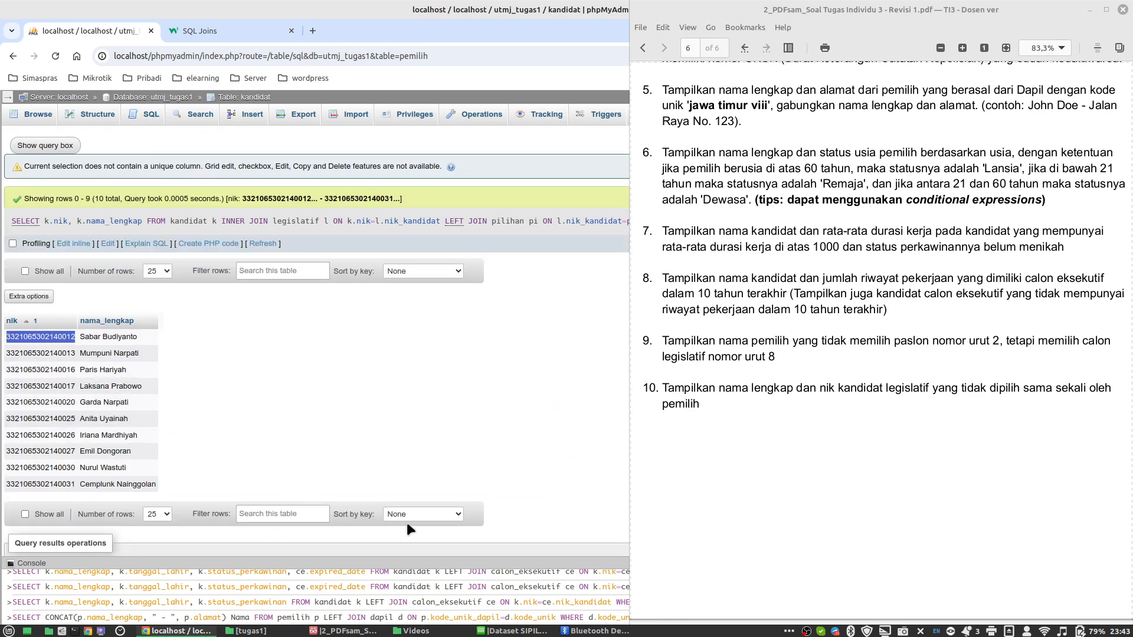
click(511, 631)
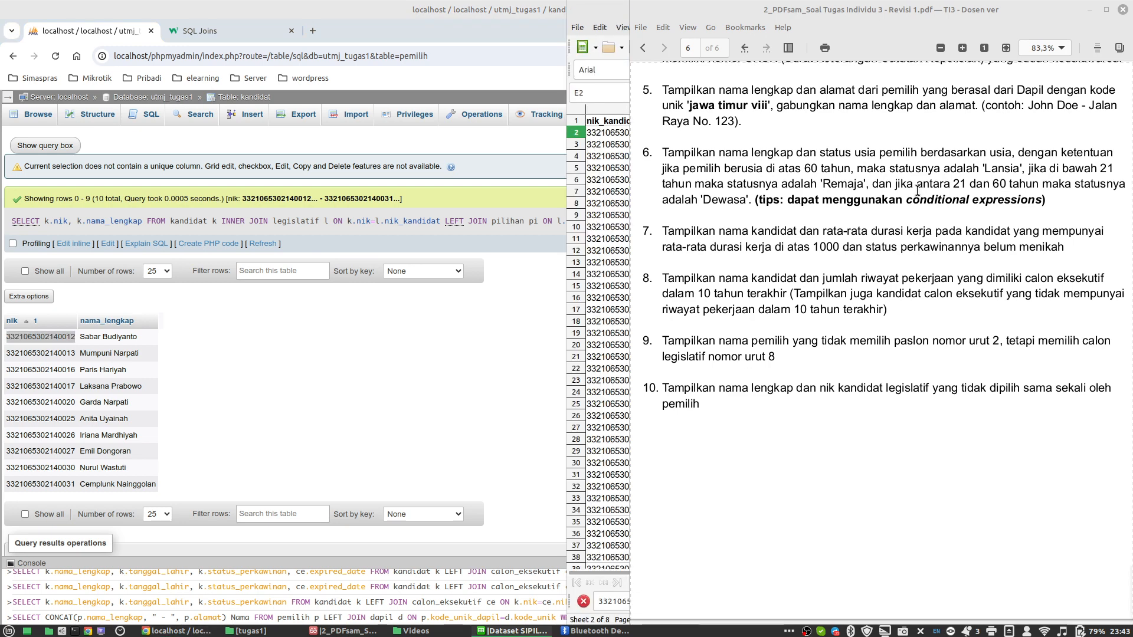
click(1090, 10)
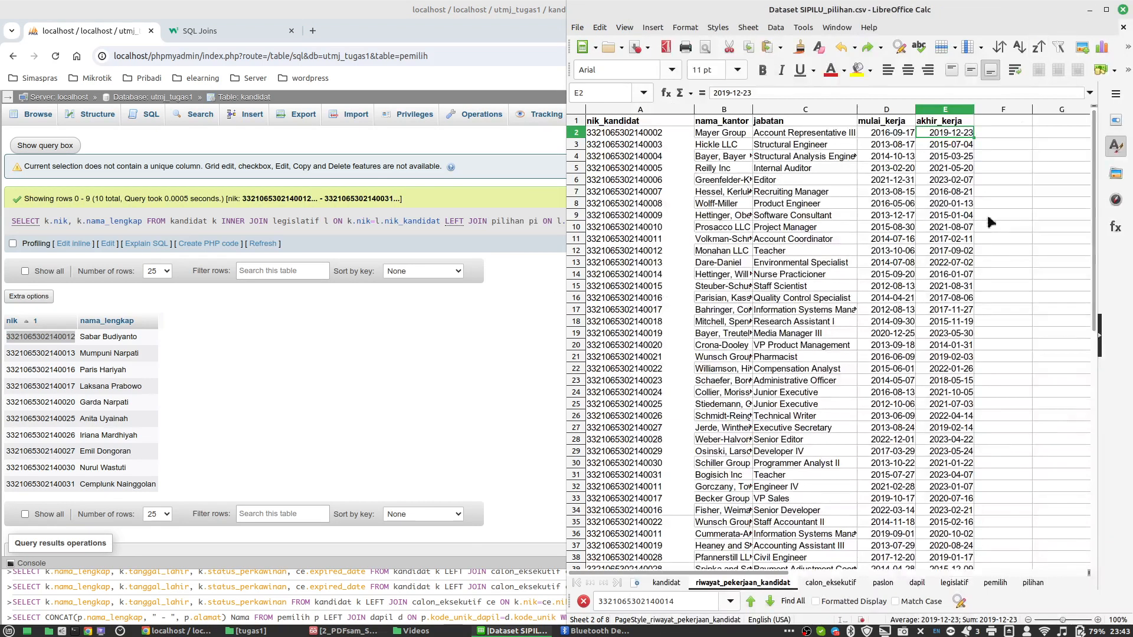
click(1032, 584)
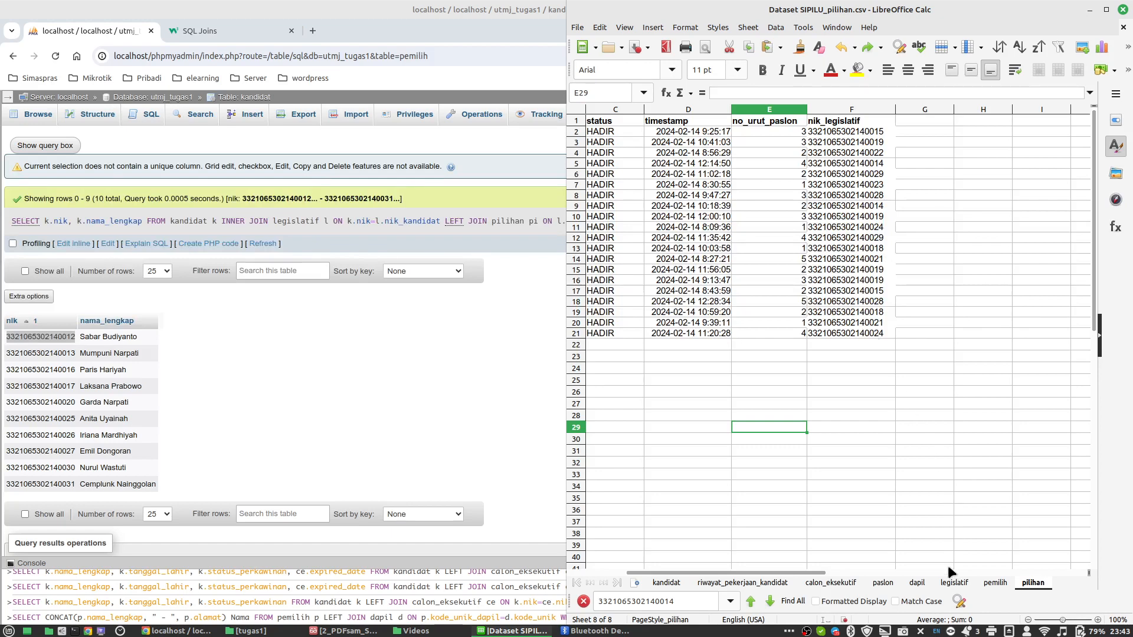
Step: Examine the nik_kandidat column of the legislatif sheet to compare it with the query results
click(953, 583)
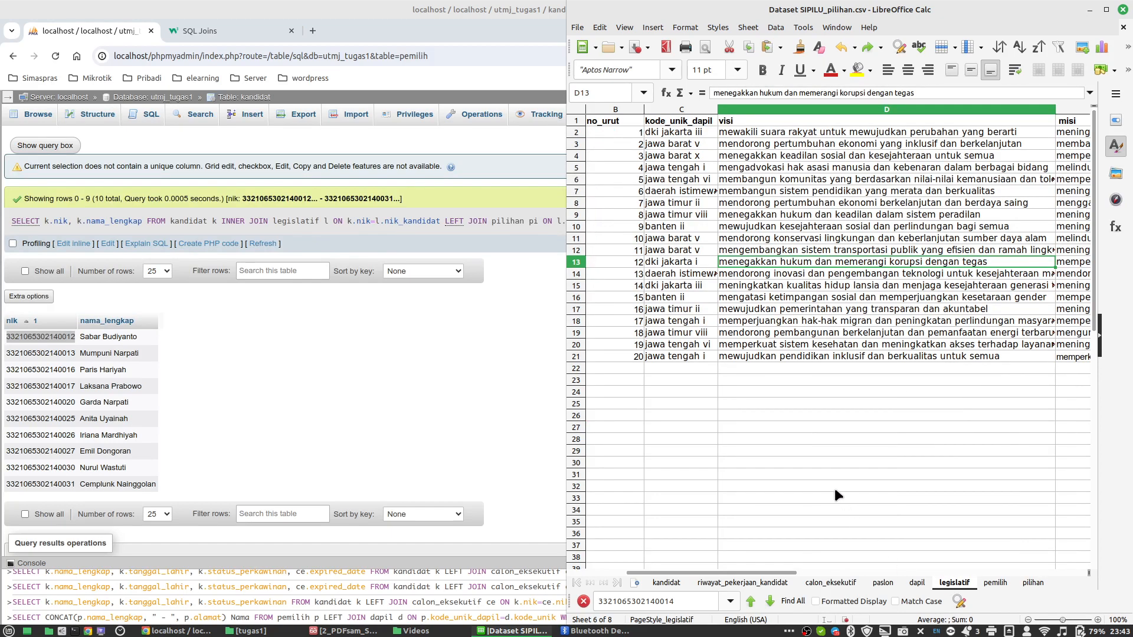
click(832, 439)
click(870, 379)
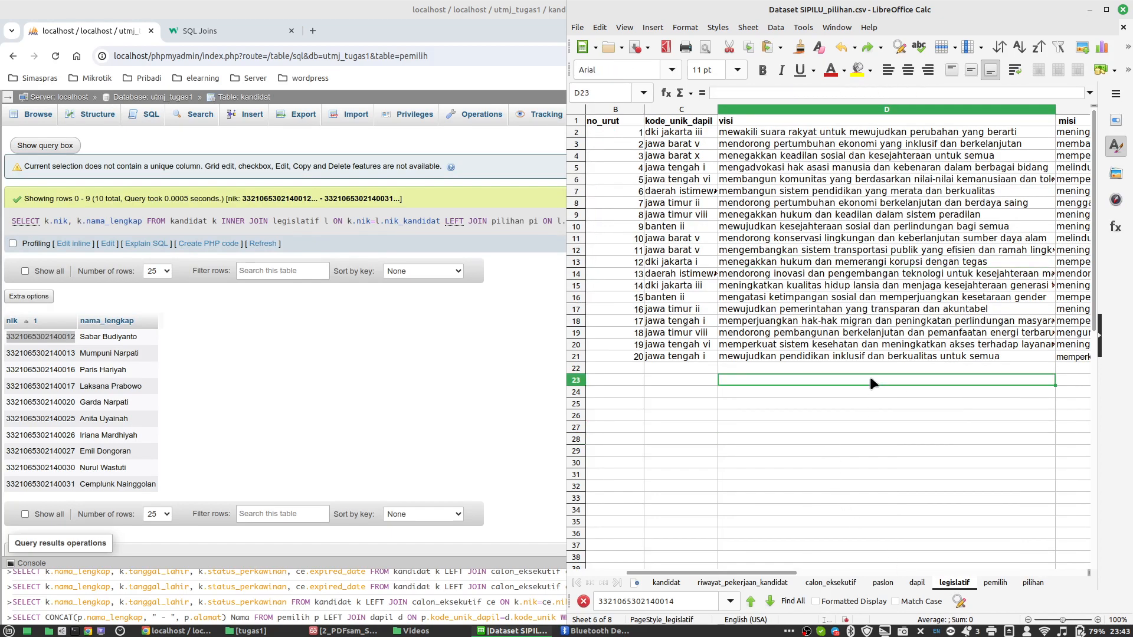
key(Right)
key(Right)
key(Right)
key(Right)
key(Left)
key(Left)
key(Left)
key(Left)
key(Left)
key(Left)
key(Left)
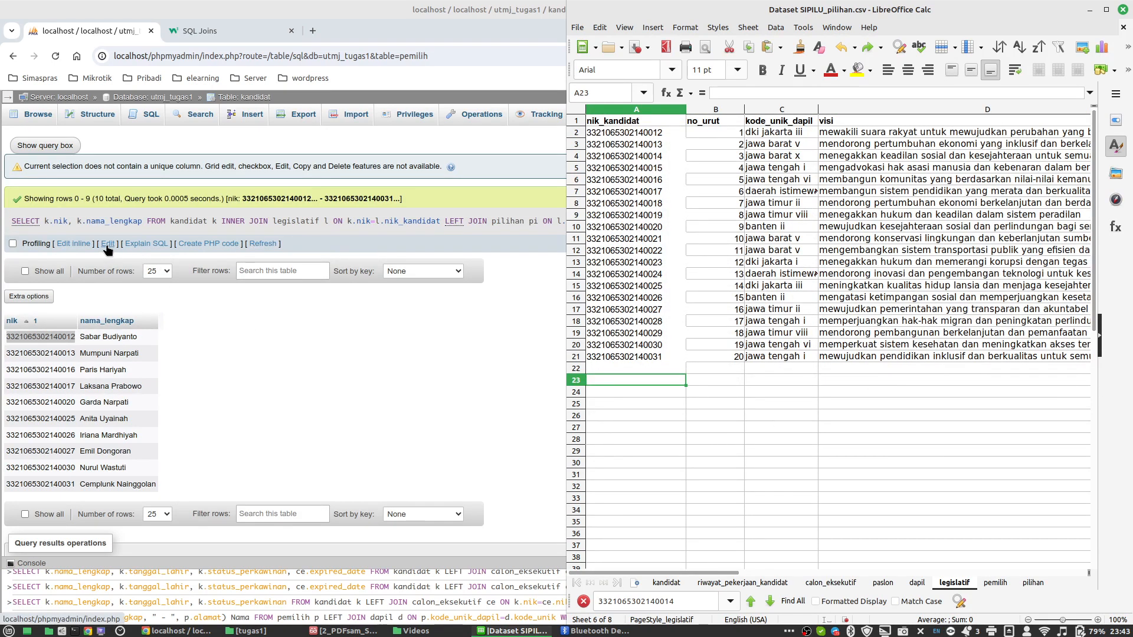
Step: Examine the nik and nama_lengkap columns on the kandidat sheet to compare them with the query results
click(679, 582)
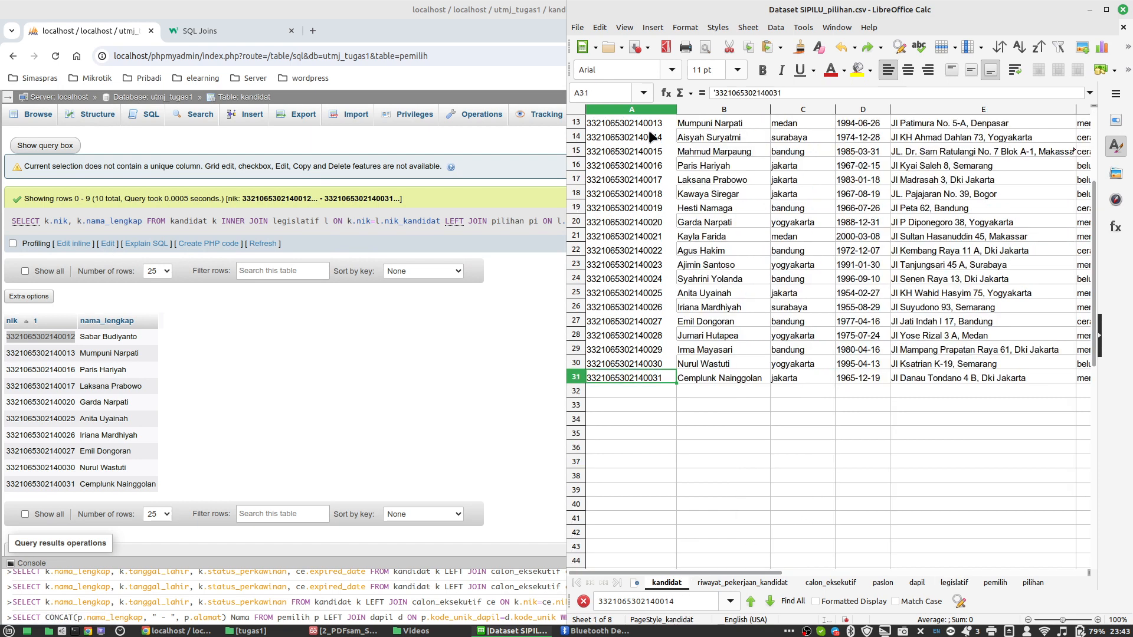
scroll(992, 195, up, 2)
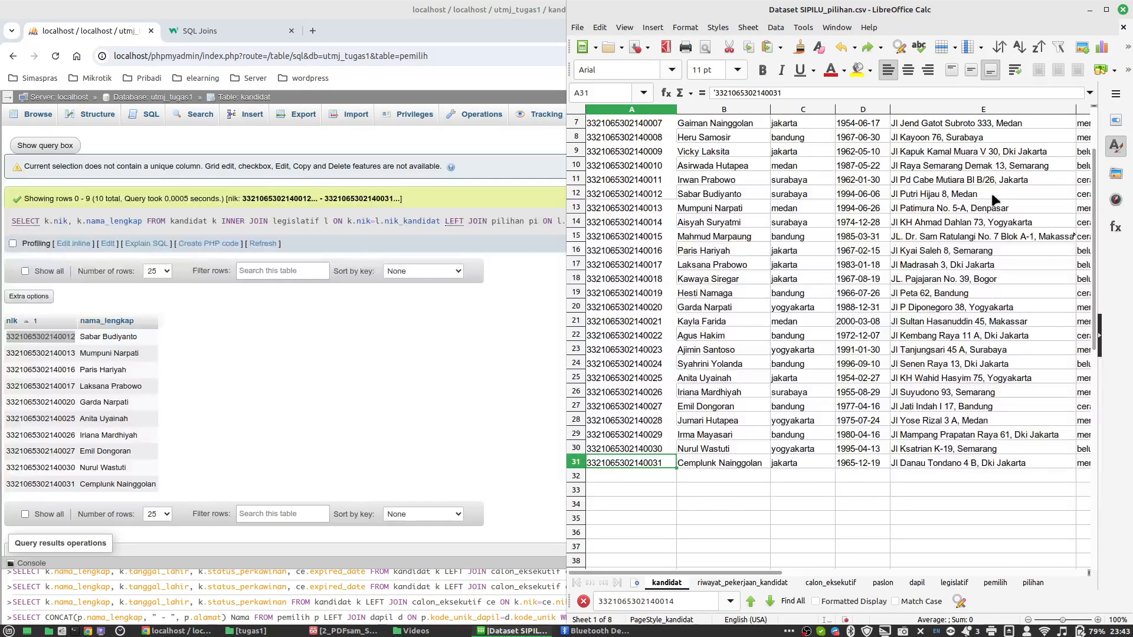
scroll(992, 194, up, 2)
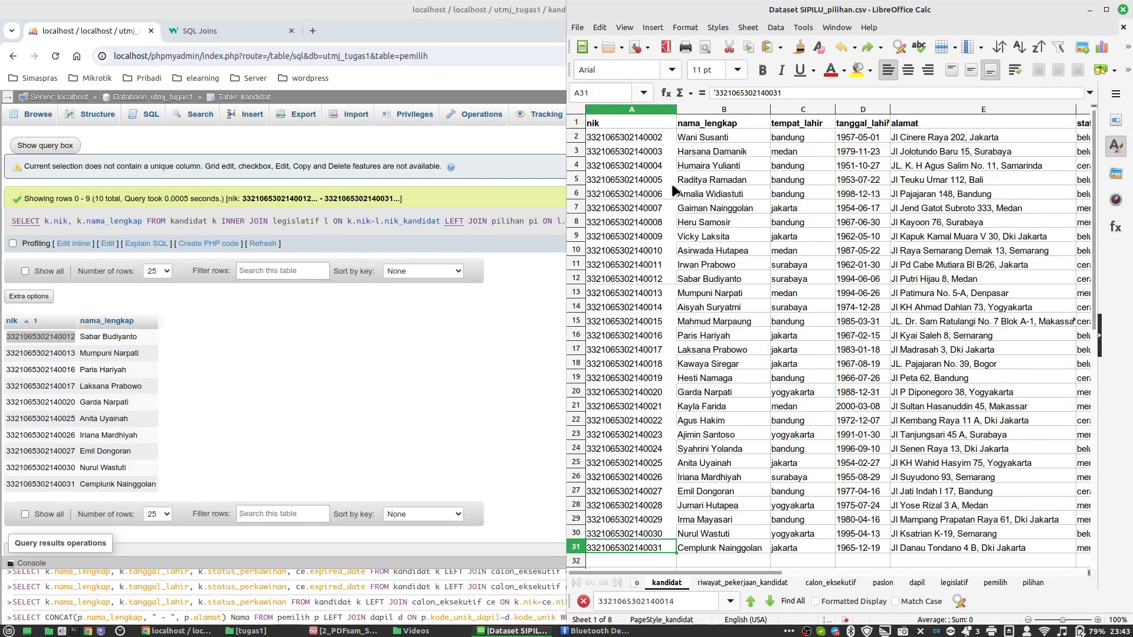
click(658, 278)
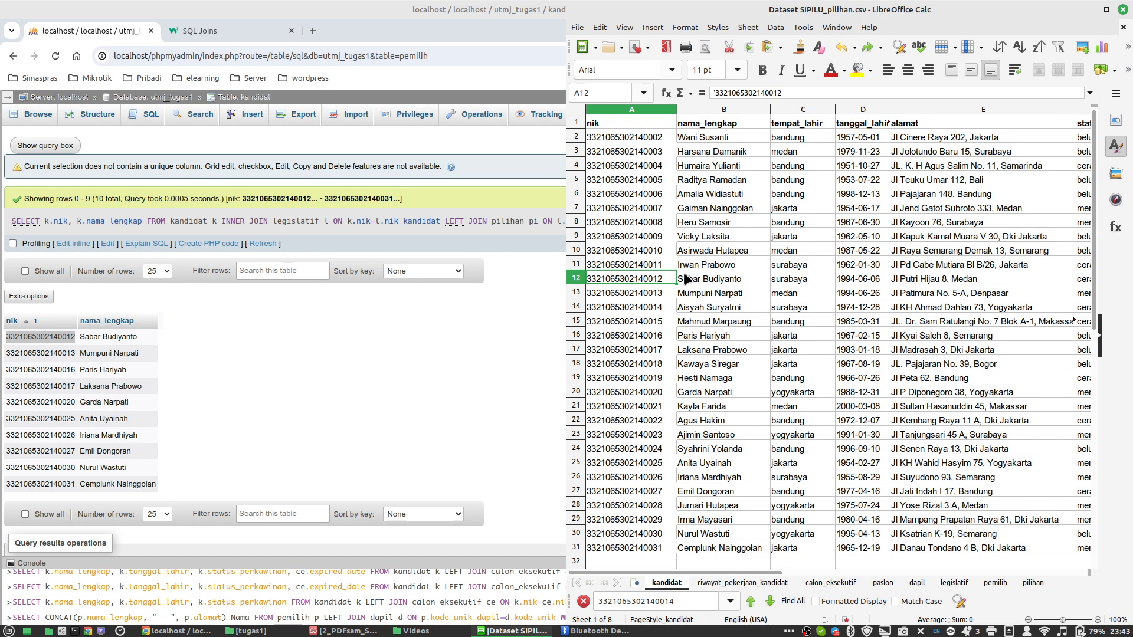
click(721, 296)
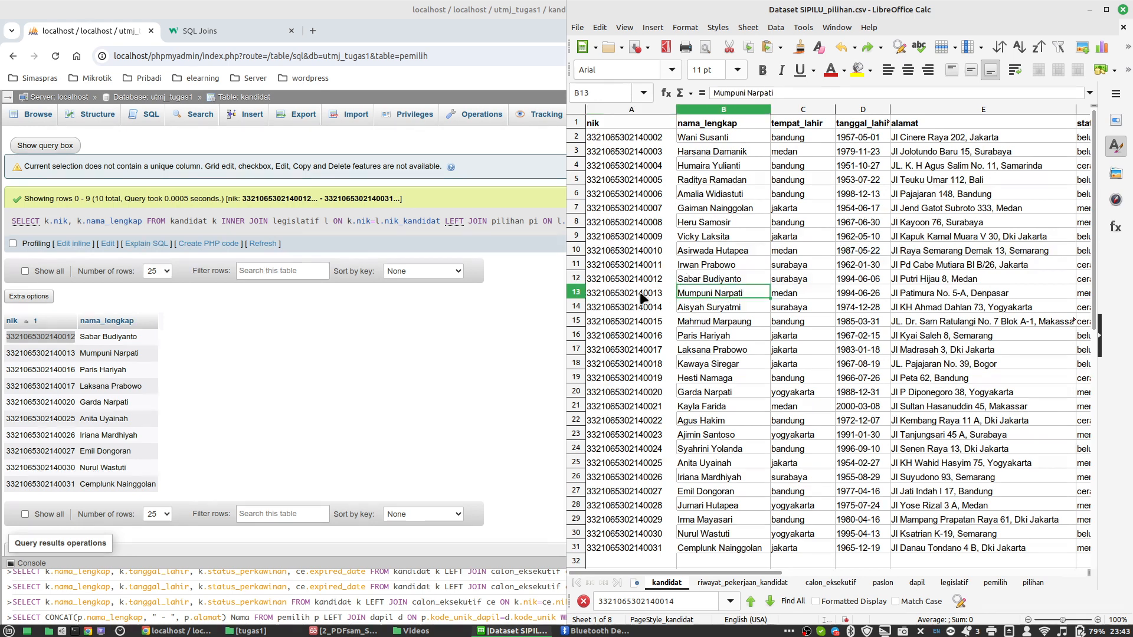
click(639, 293)
click(633, 281)
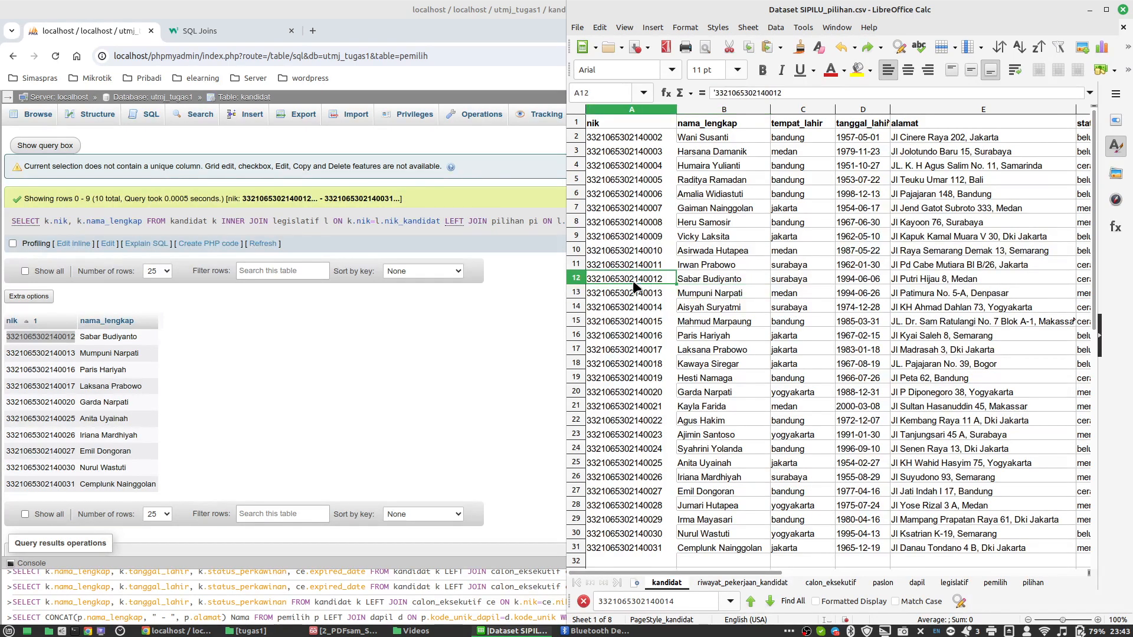
click(657, 137)
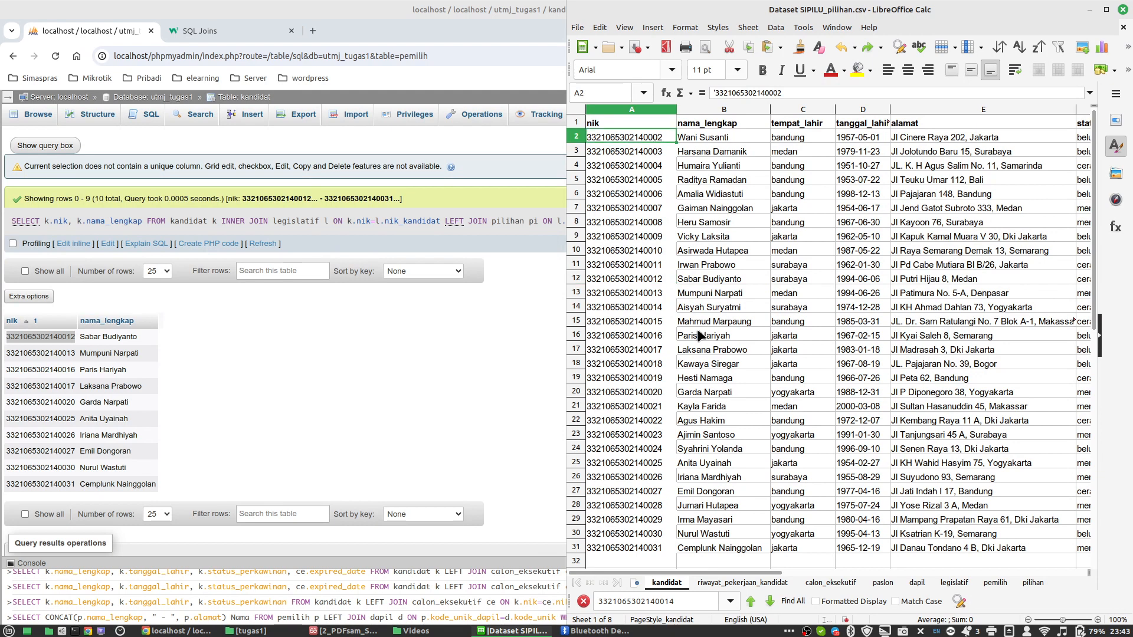
Step: Review the pilihan sheet from nik_pemilih across to nik_legislatif, checking which legislative candidates were chosen
click(1032, 583)
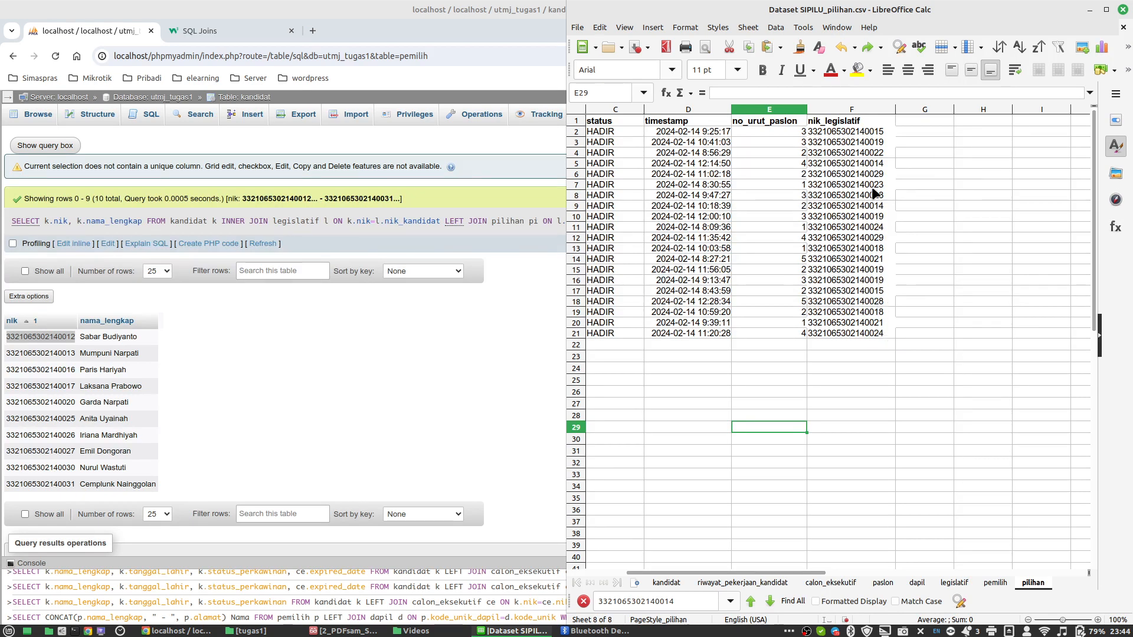
click(870, 133)
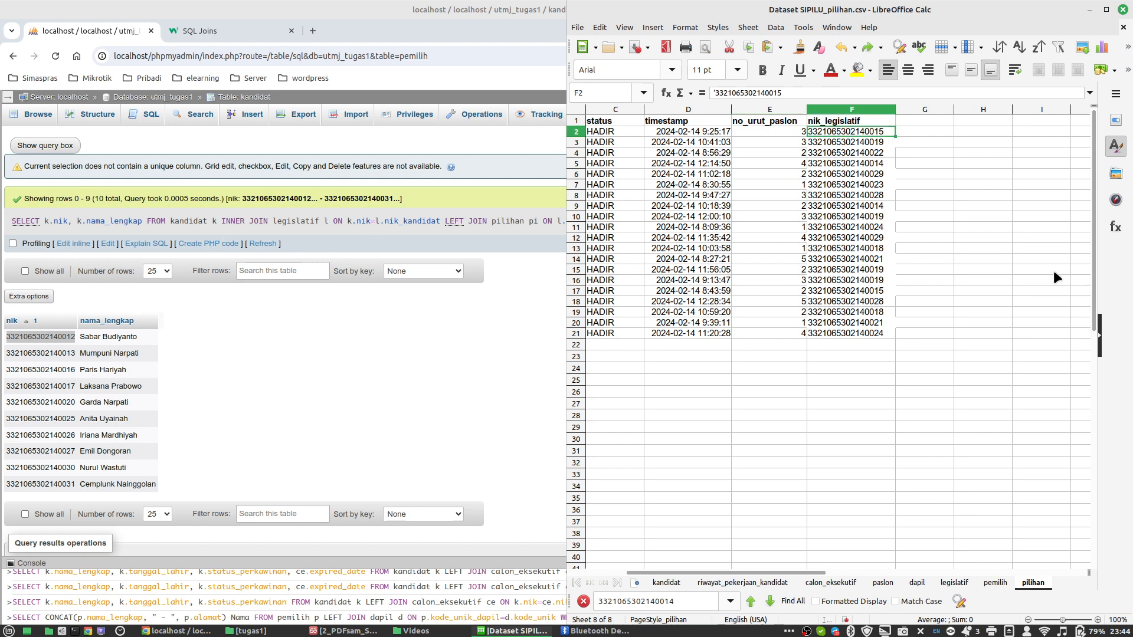
key(Left)
key(Right)
key(Right)
key(Right)
key(Right)
key(Right)
key(Right)
key(Right)
key(Right)
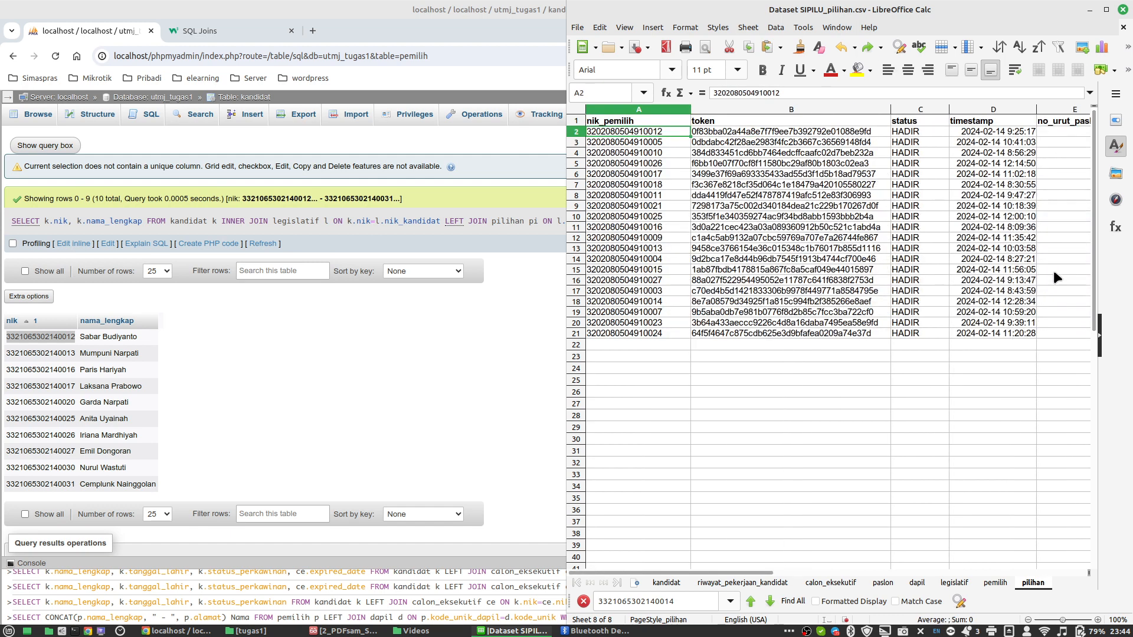
key(Left)
key(Left)
key(Left)
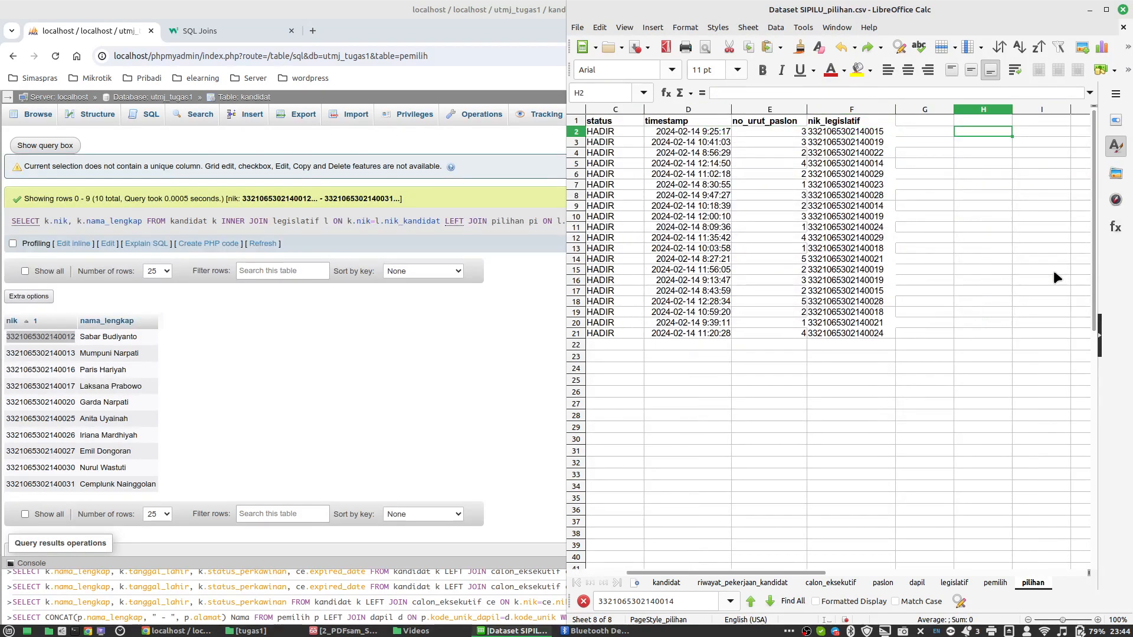
key(Up)
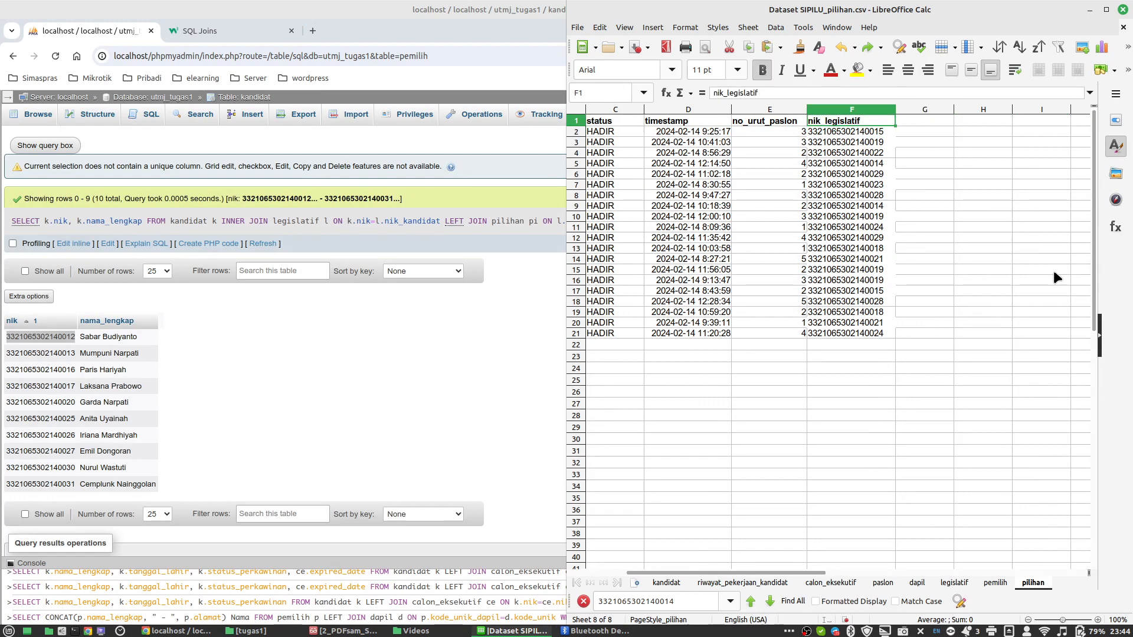
key(Down)
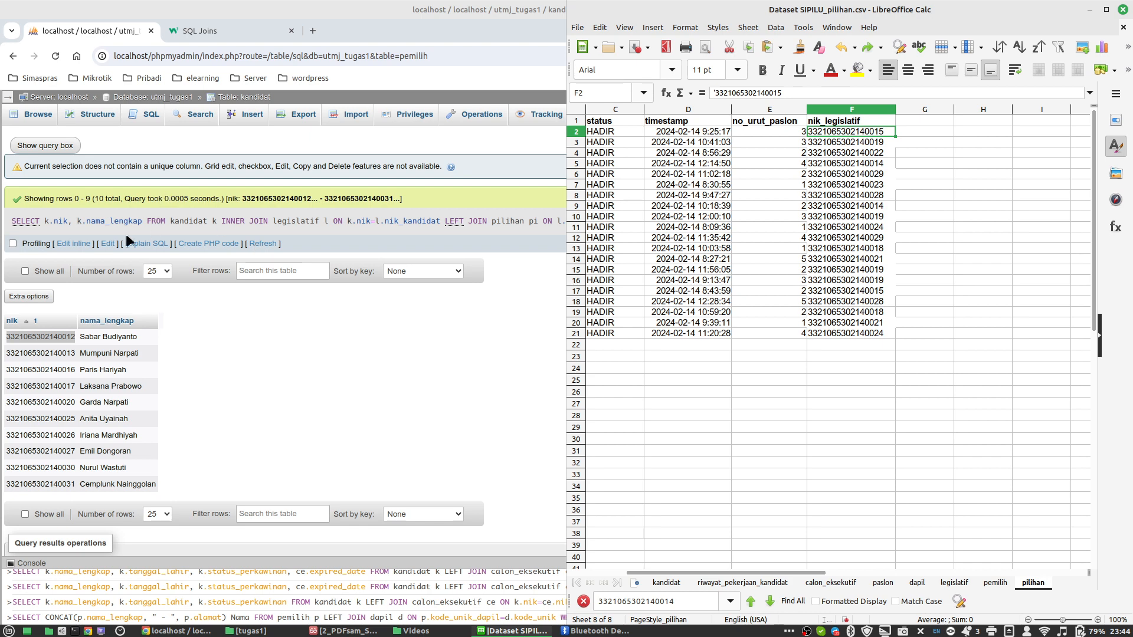
Step: Switch to phpMyAdmin, reopen the query for editing, and highlight nik_kandidat and nik_legislatif in the LEFT JOIN condition
click(108, 241)
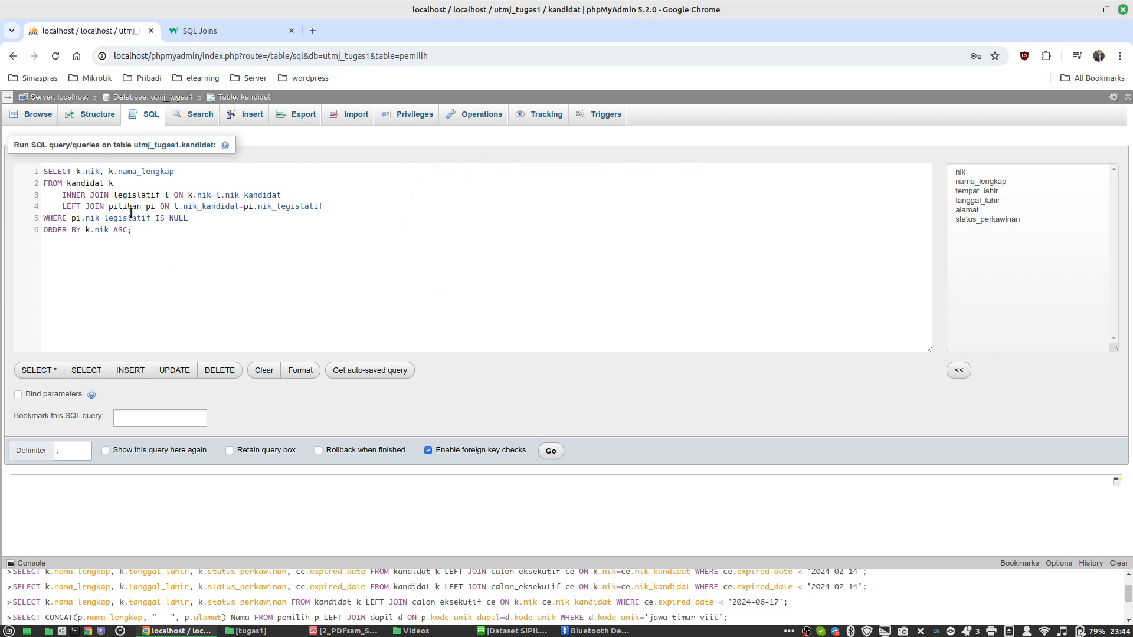
double_click(192, 207)
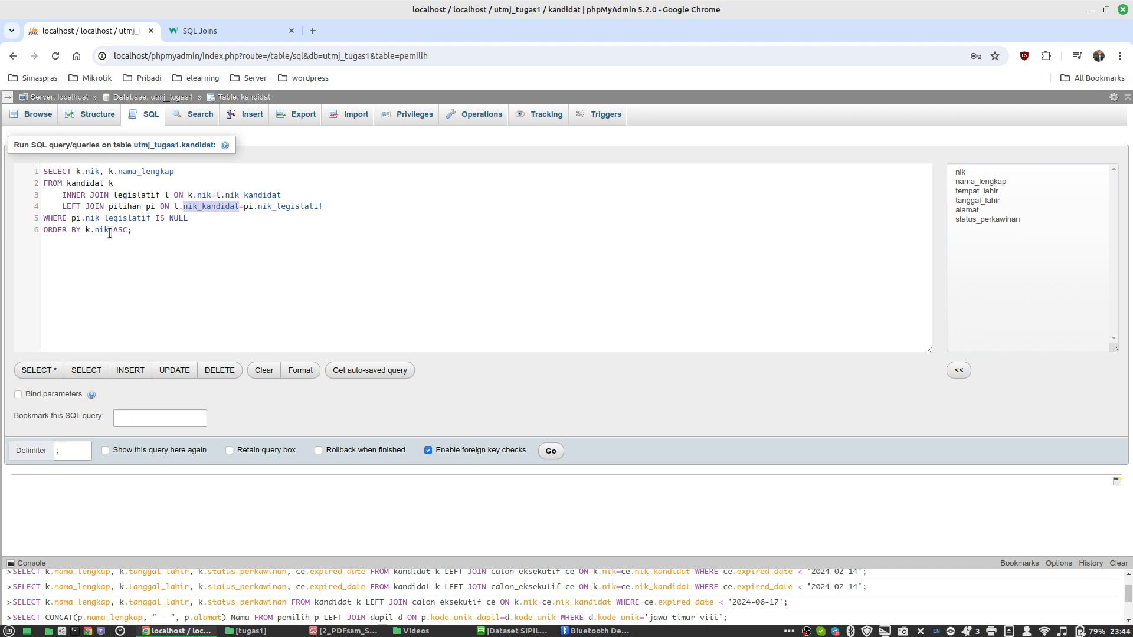
double_click(275, 208)
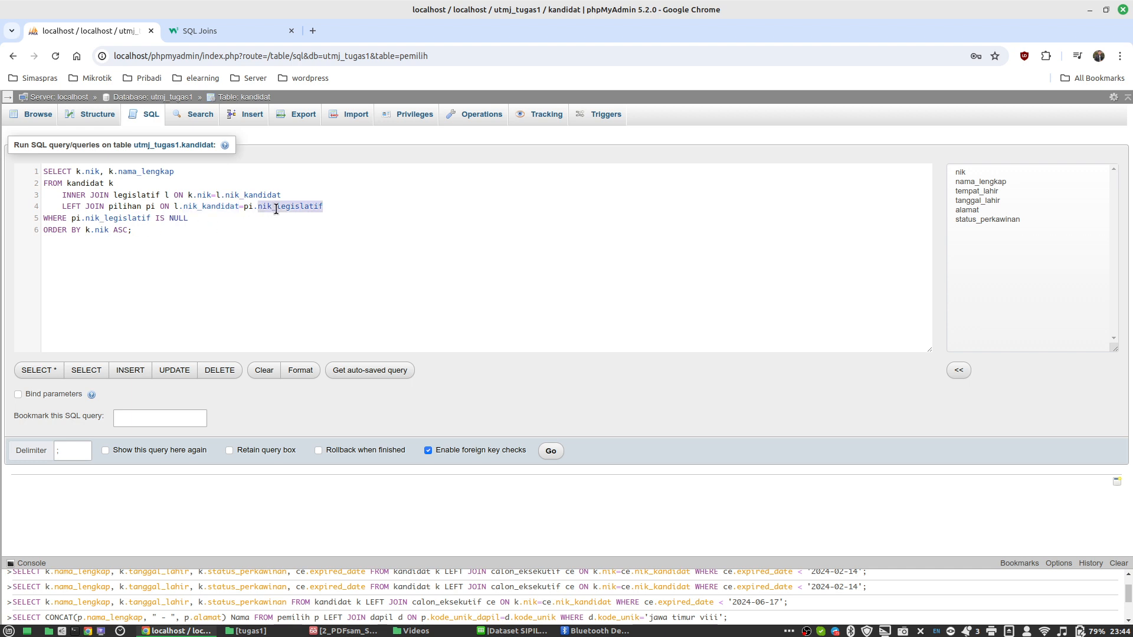